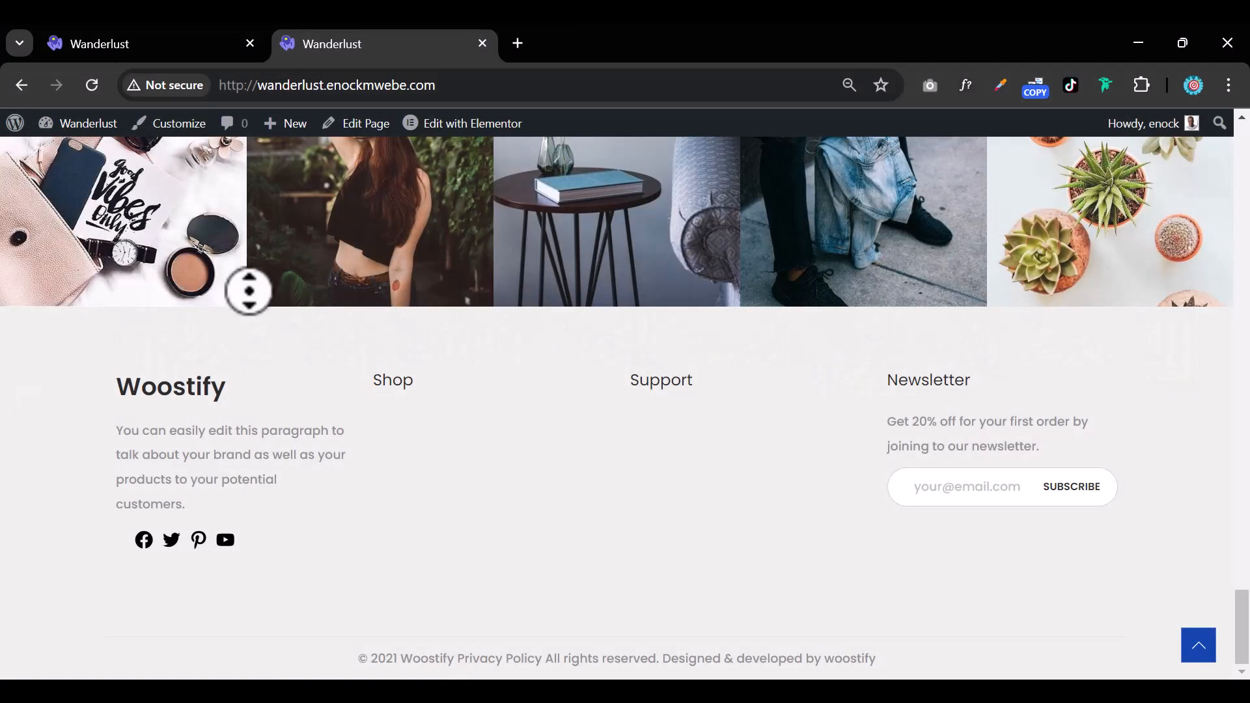
Browse the shop homepage's product sections and open the Slim Fit Dress Shirts product page
scroll(664, 572, "up", 20)
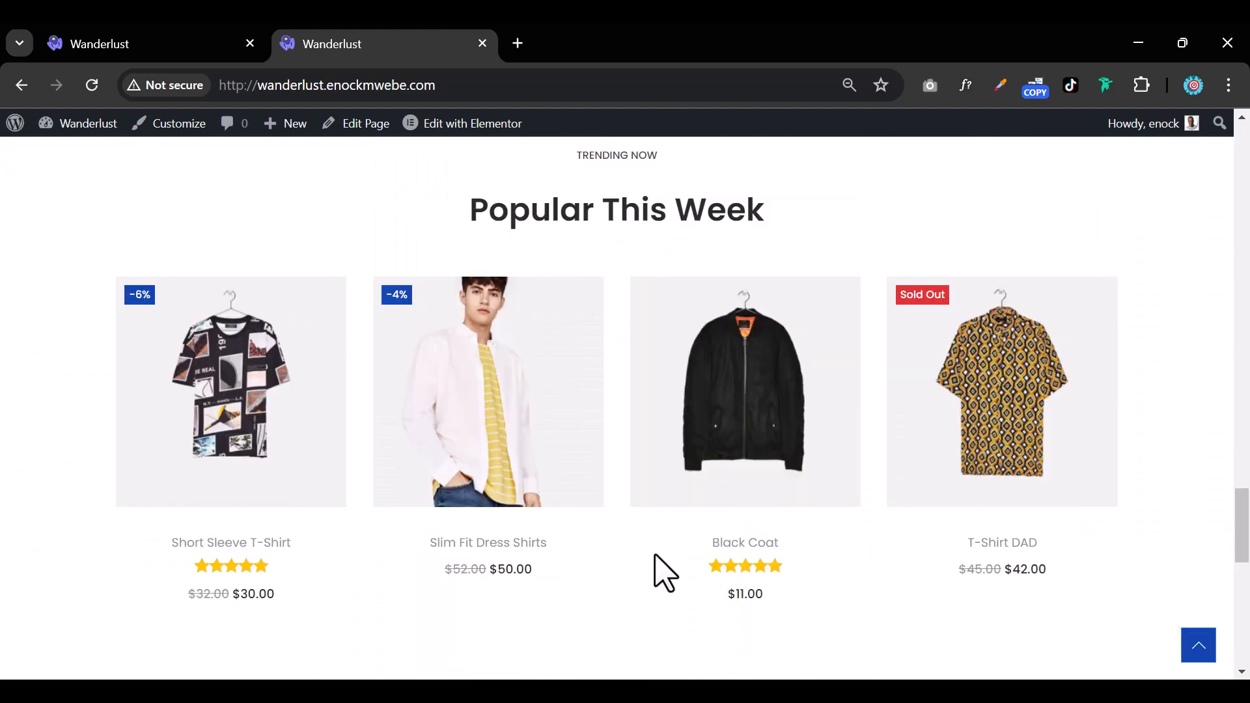
scroll(658, 572, "up", 10)
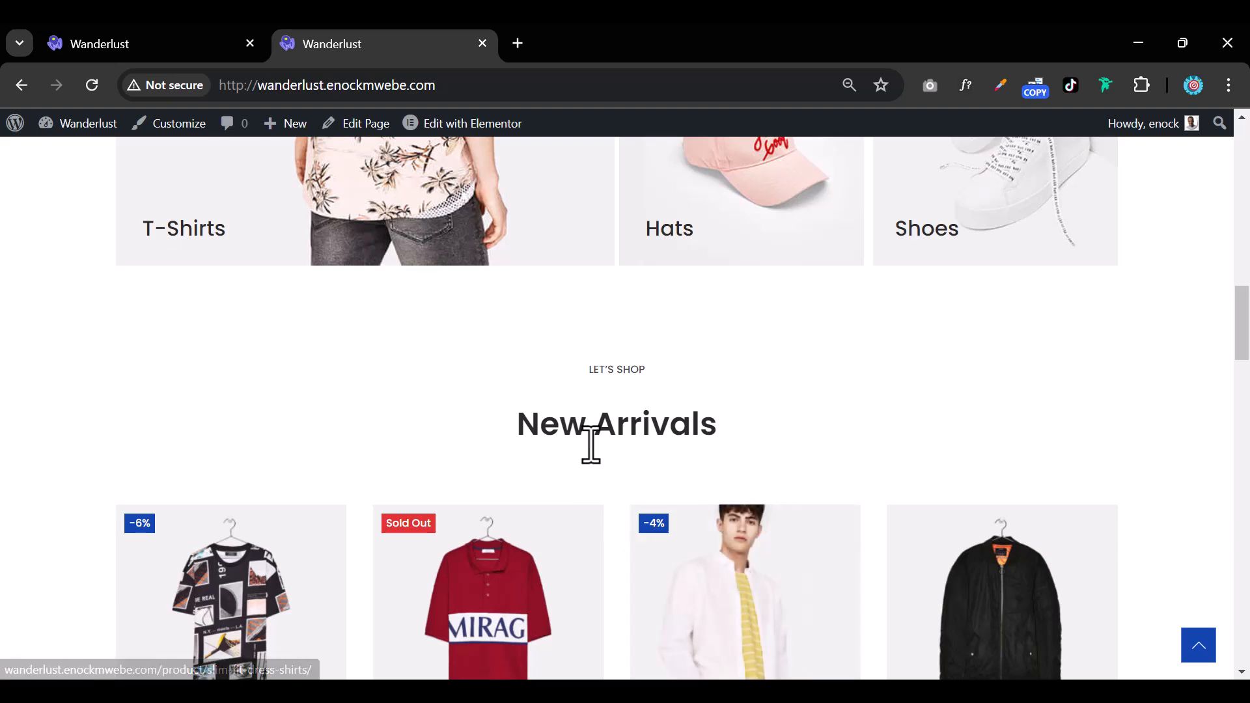
scroll(591, 446, "down", 5)
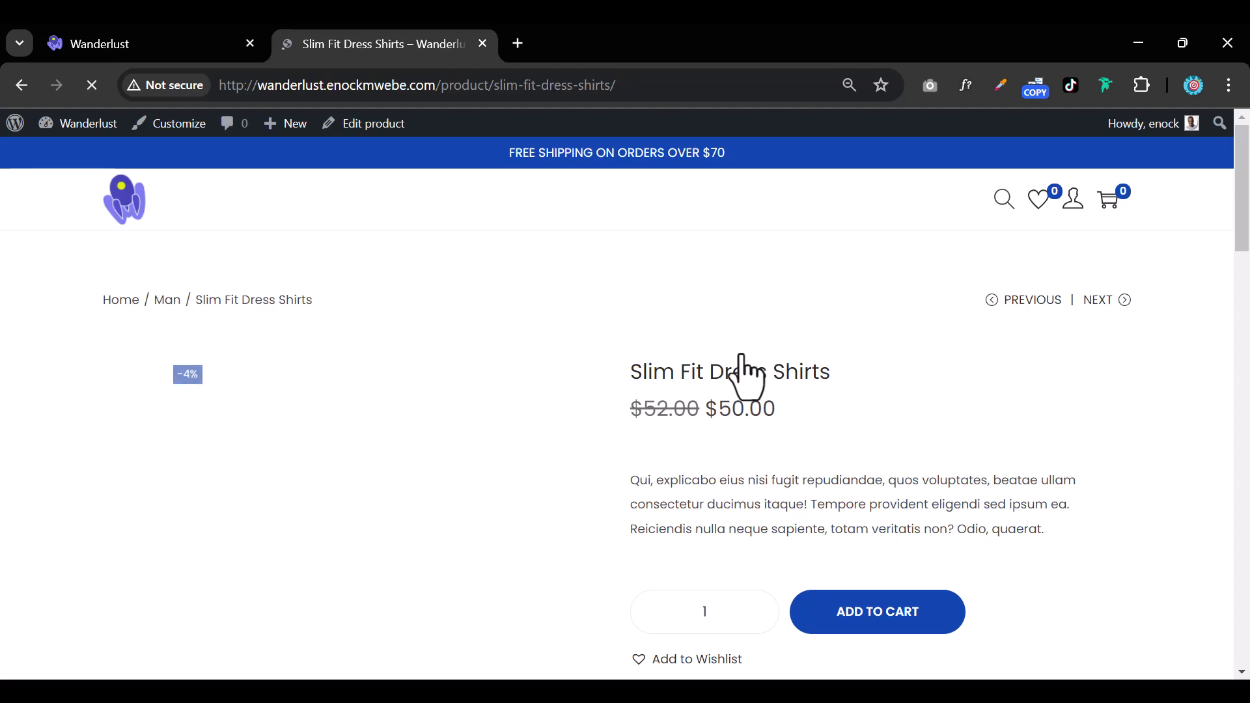
Examine the Slim Fit Dress Shirts page's images, price, cart options, checkout badges, and the description and reviews content
scroll(741, 365, "down", 6)
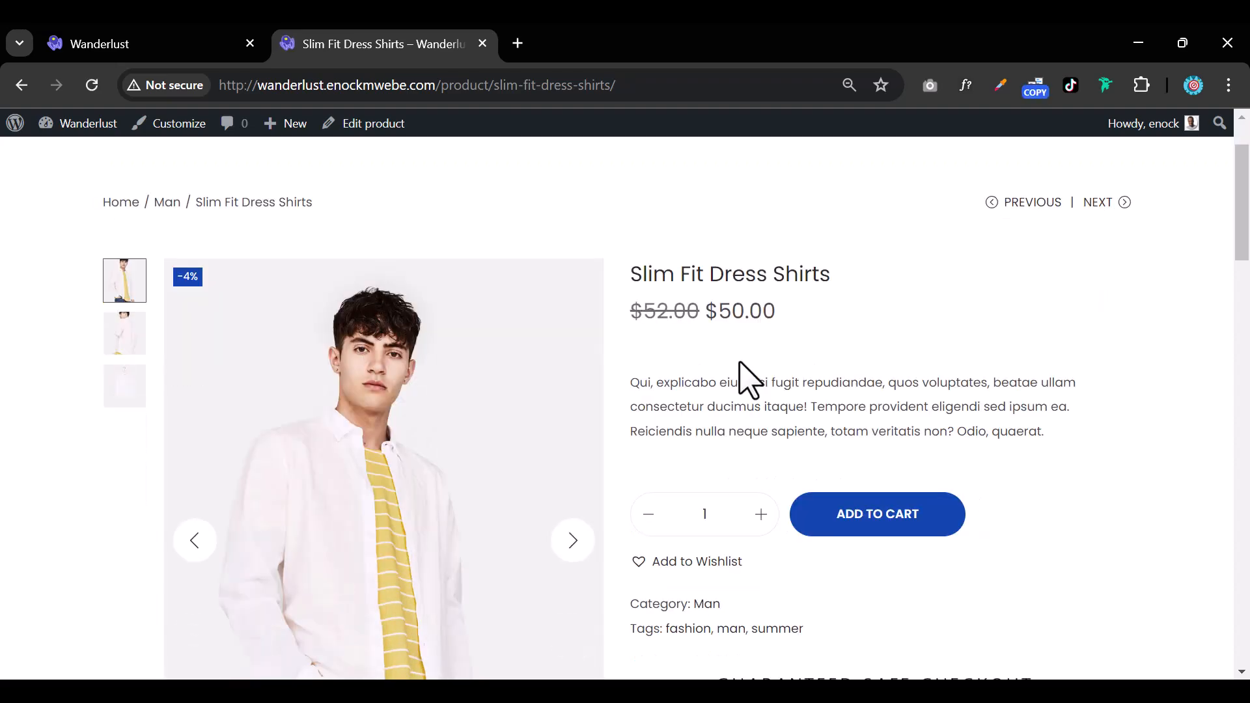
scroll(740, 381, "down", 7)
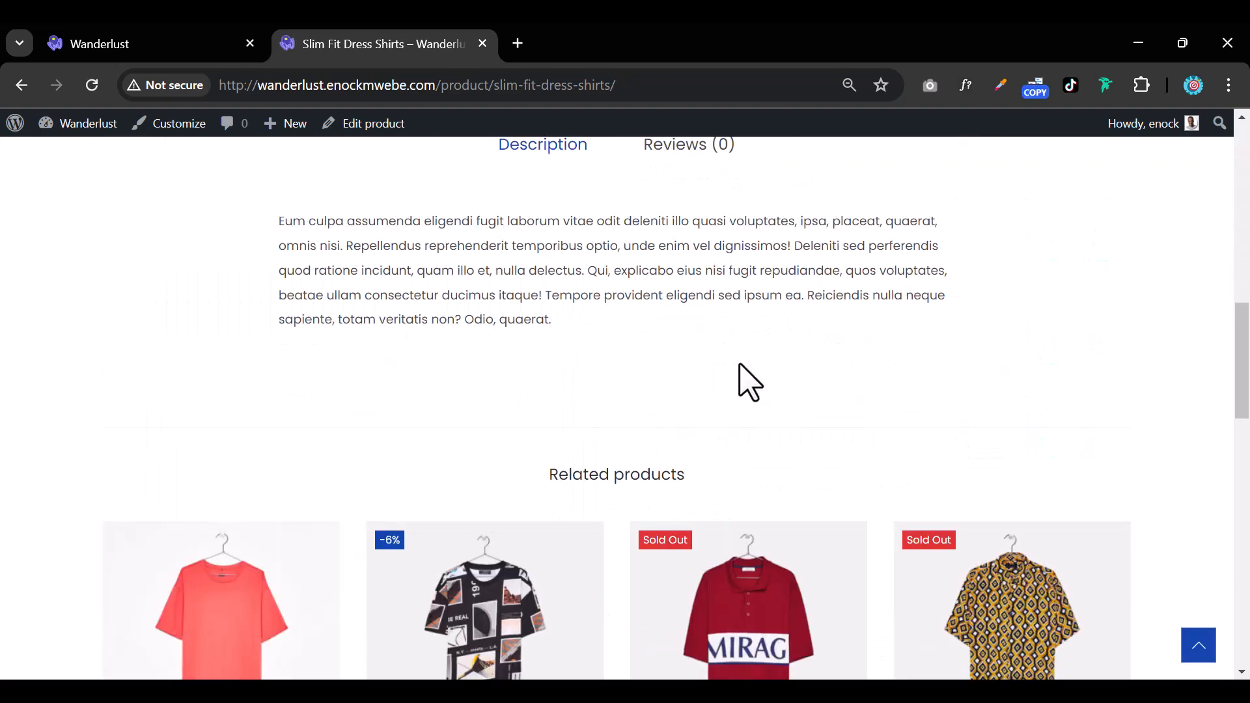
scroll(748, 384, "up", 13)
scroll(749, 384, "down", 3)
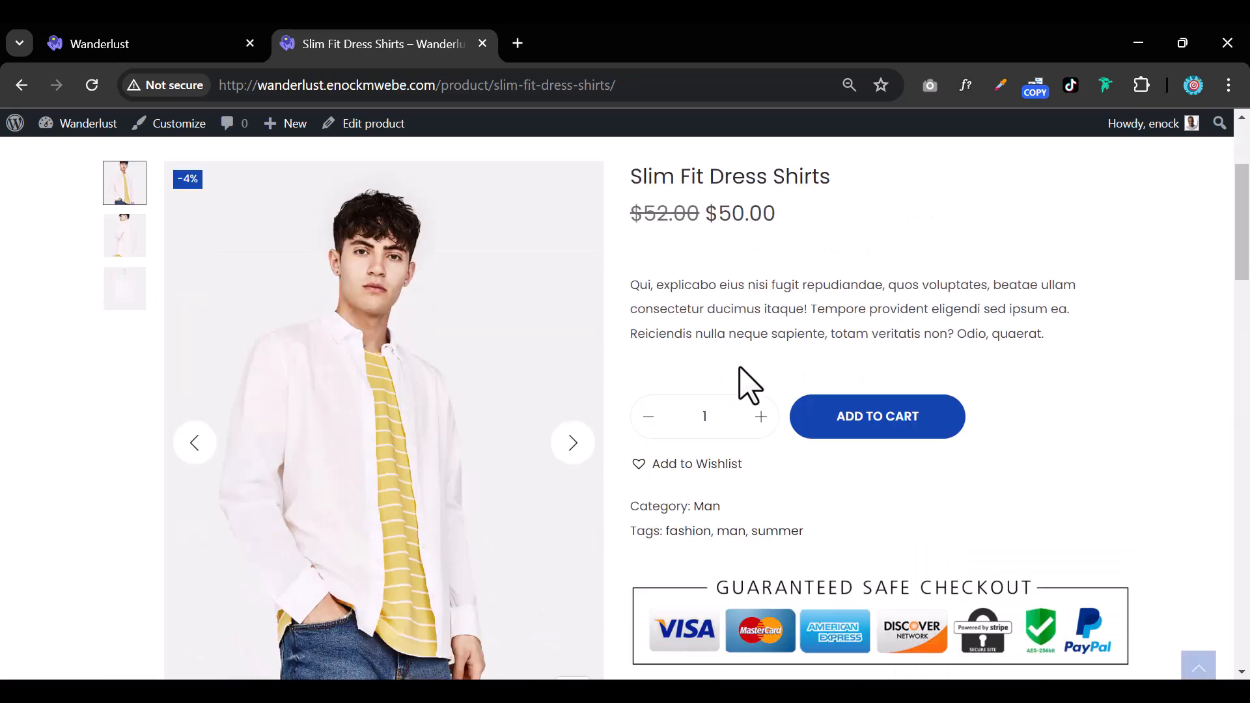
scroll(813, 389, "up", 3)
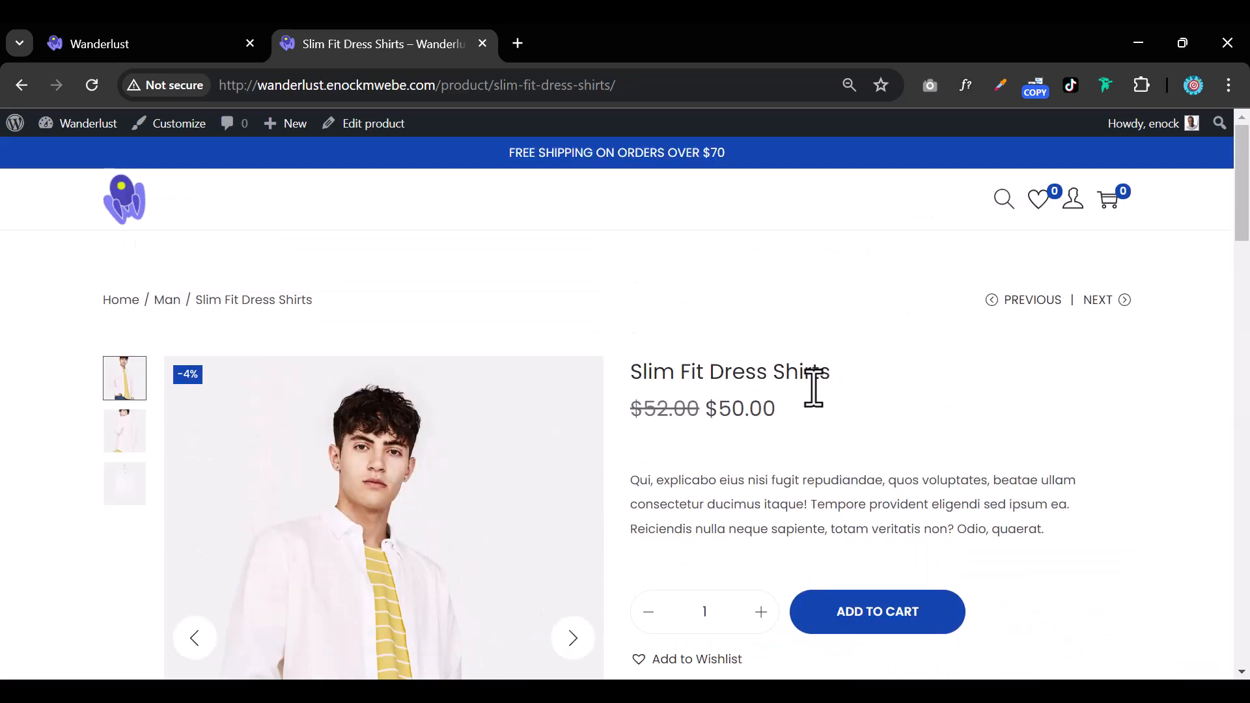
scroll(817, 404, "down", 3)
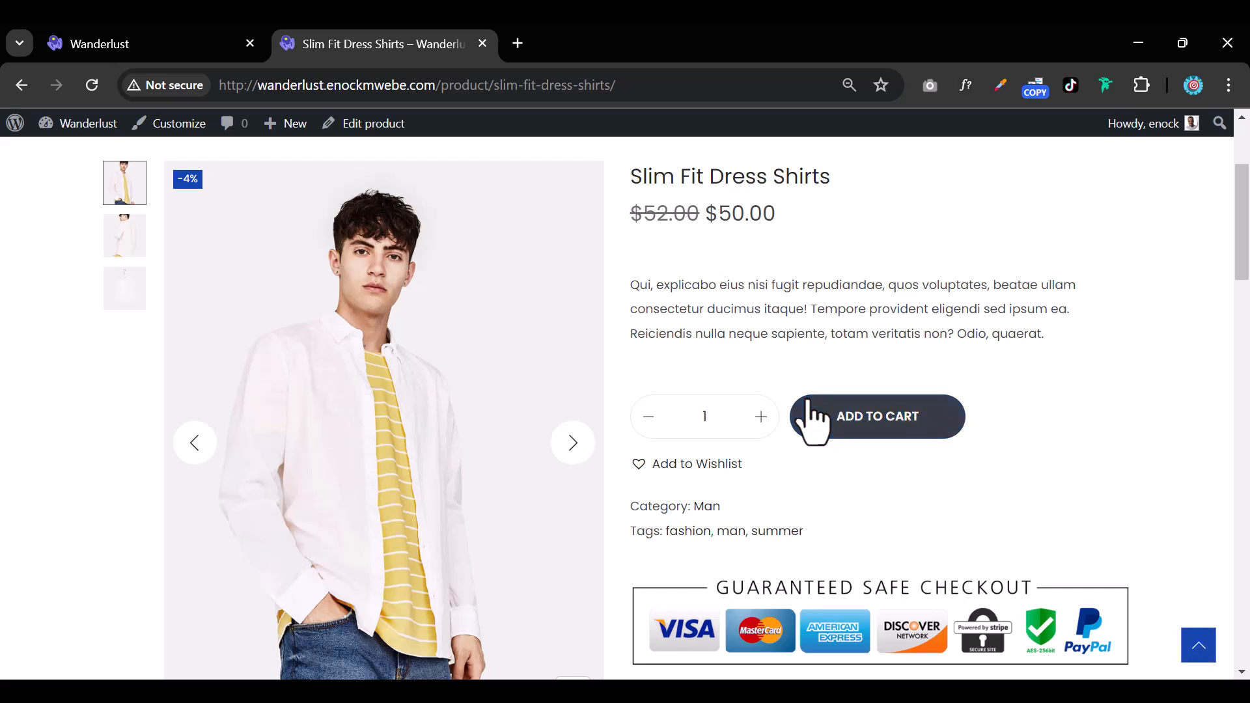
scroll(771, 478, "down", 3)
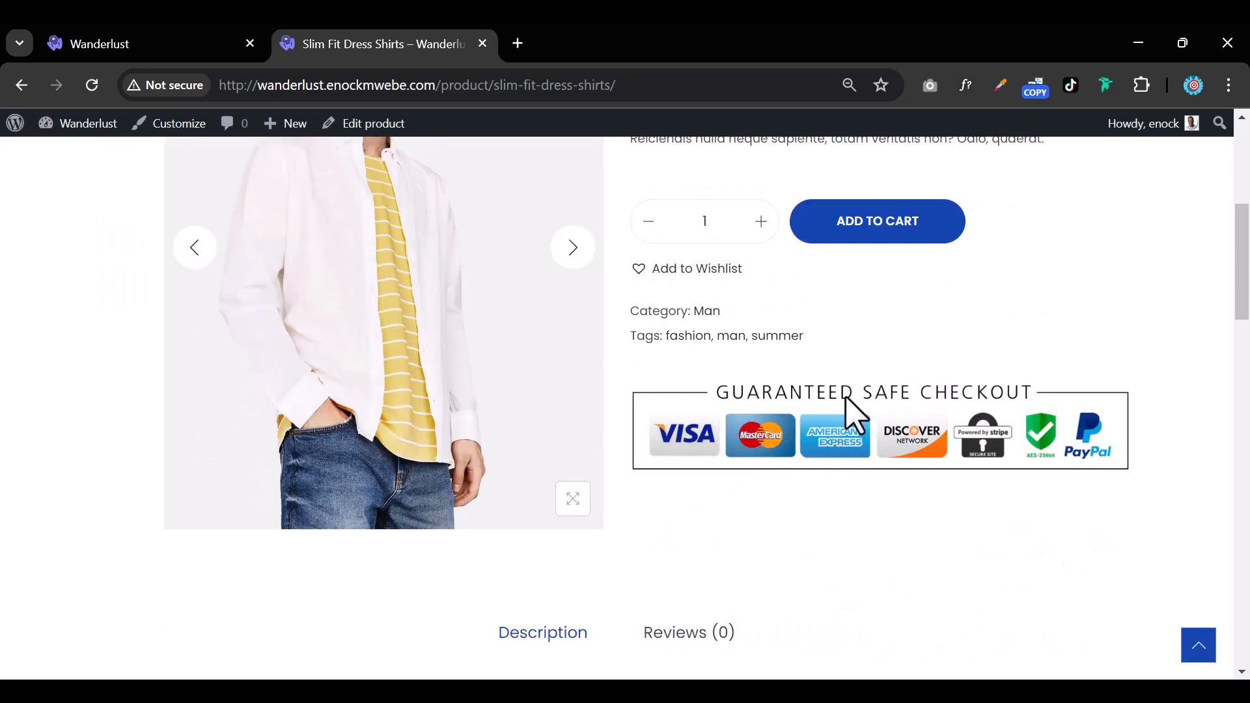
scroll(971, 449, "down", 6)
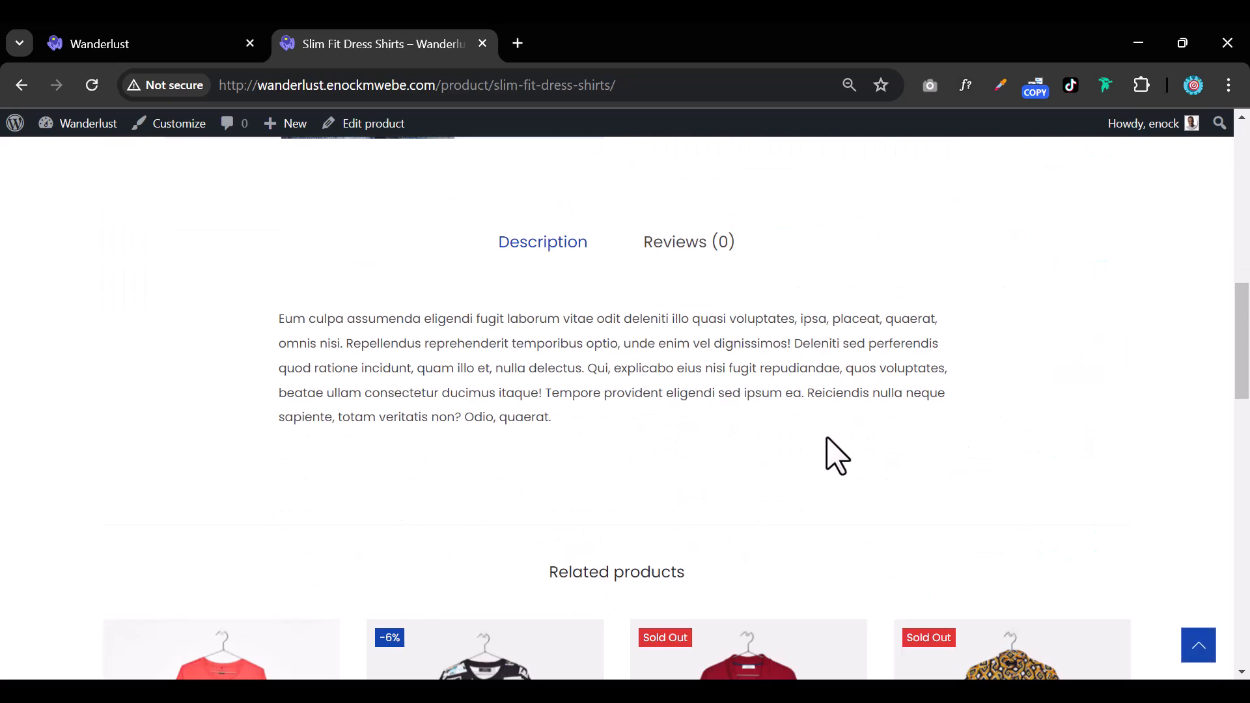
left_click(673, 246)
left_click(527, 246)
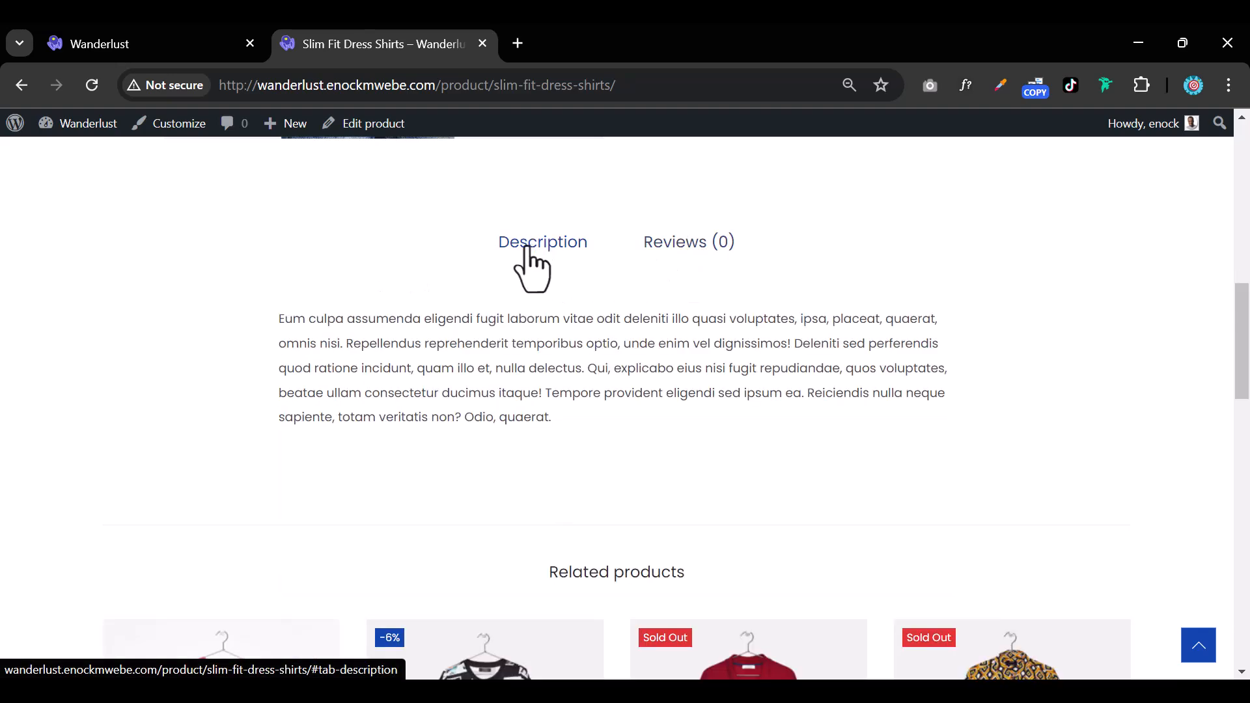
Review the product page's related products and recently viewed products sections, returning to the product details
scroll(731, 354, "down", 4)
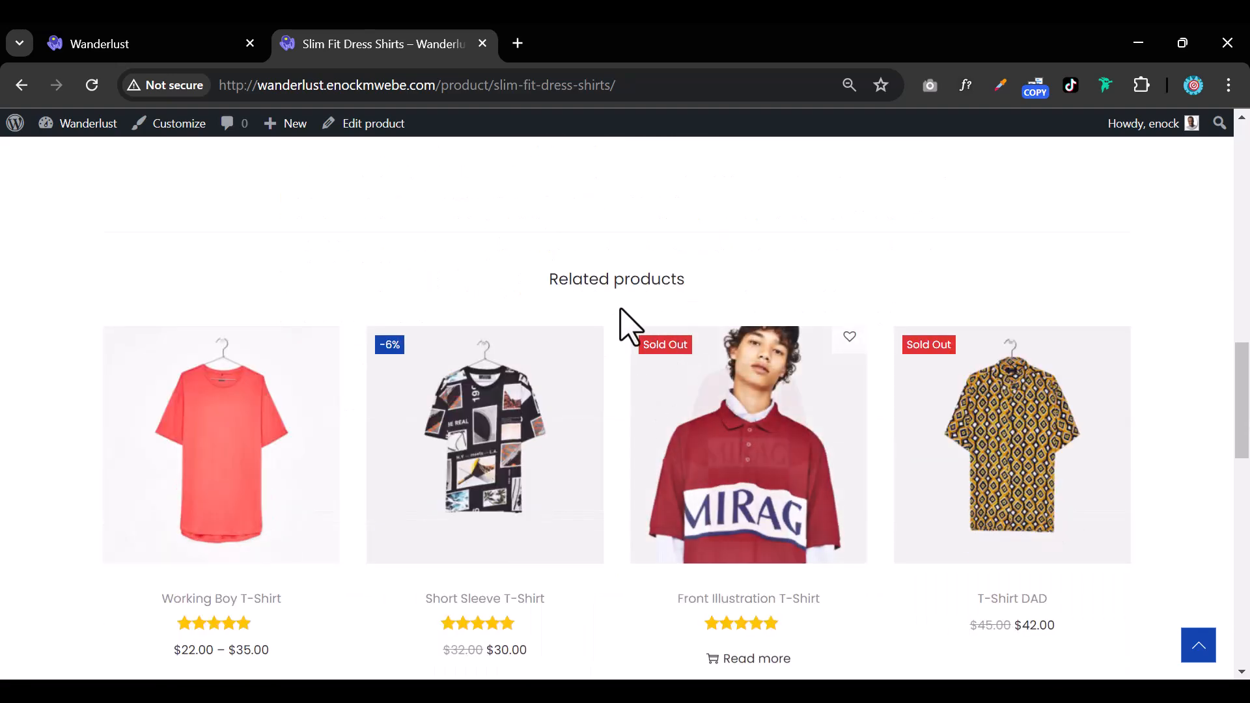
scroll(755, 465, "down", 4)
scroll(755, 465, "down", 3)
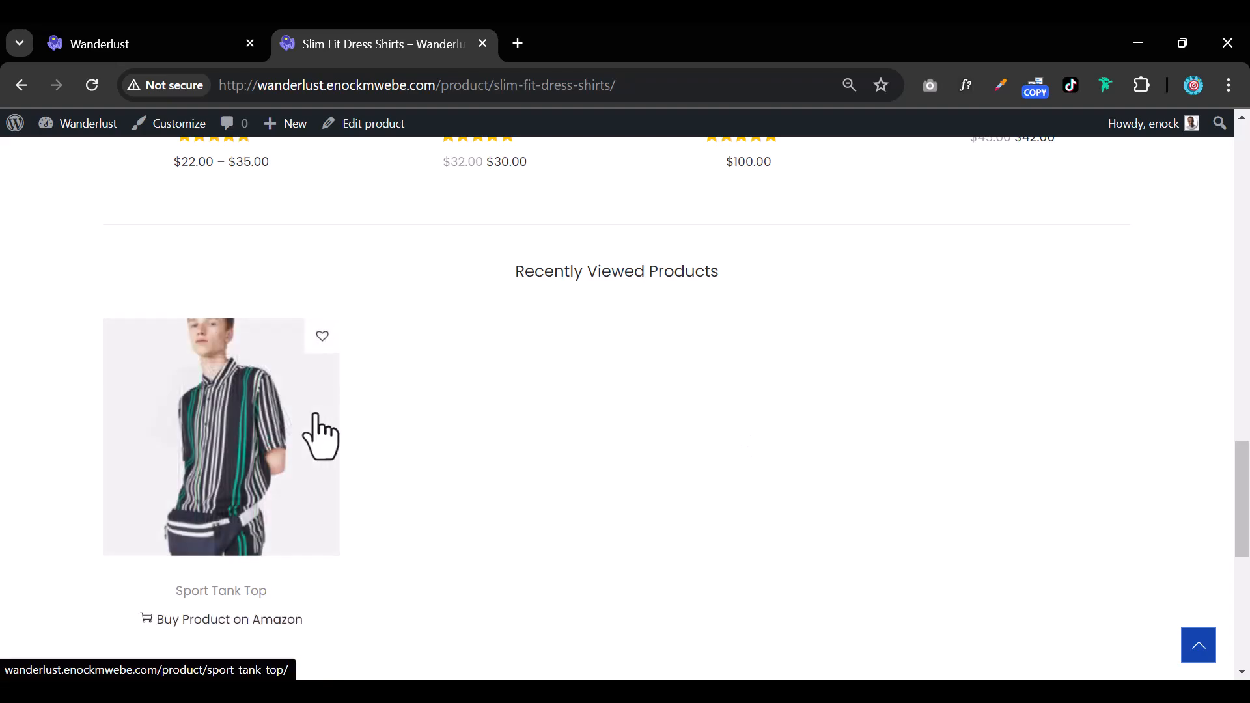
scroll(762, 454, "down", 4)
scroll(765, 454, "up", 20)
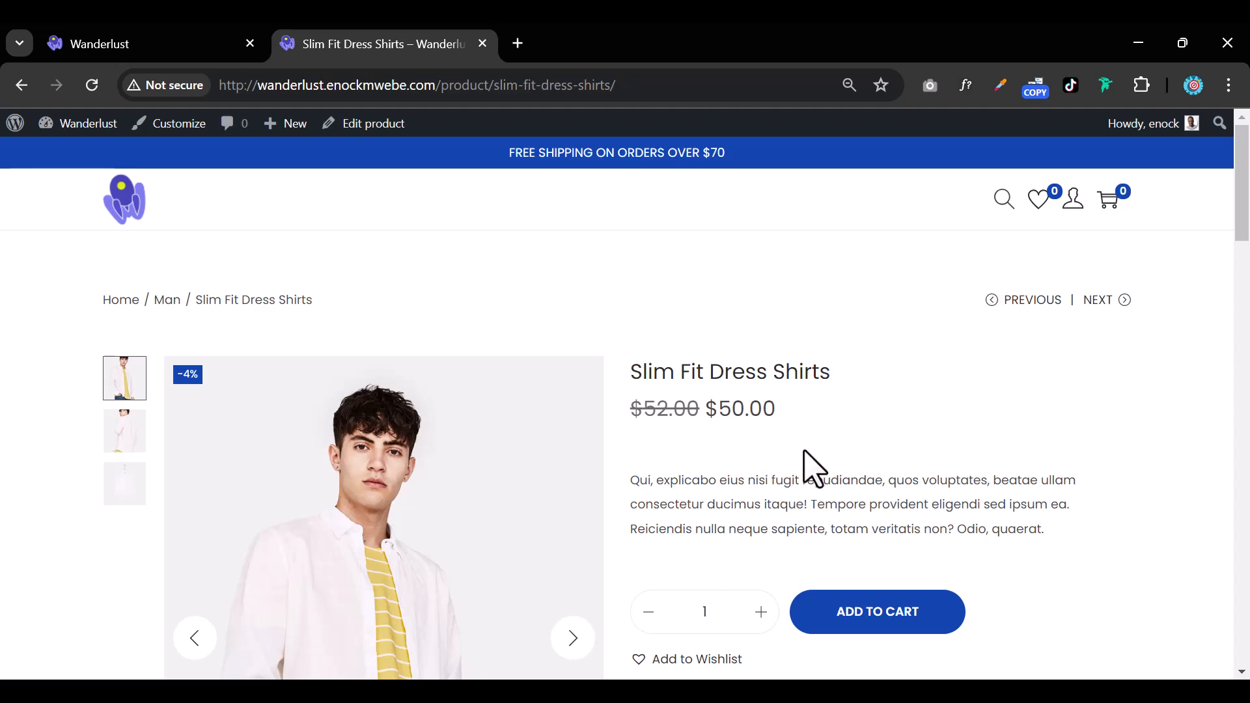
scroll(814, 480, "down", 10)
scroll(813, 480, "up", 10)
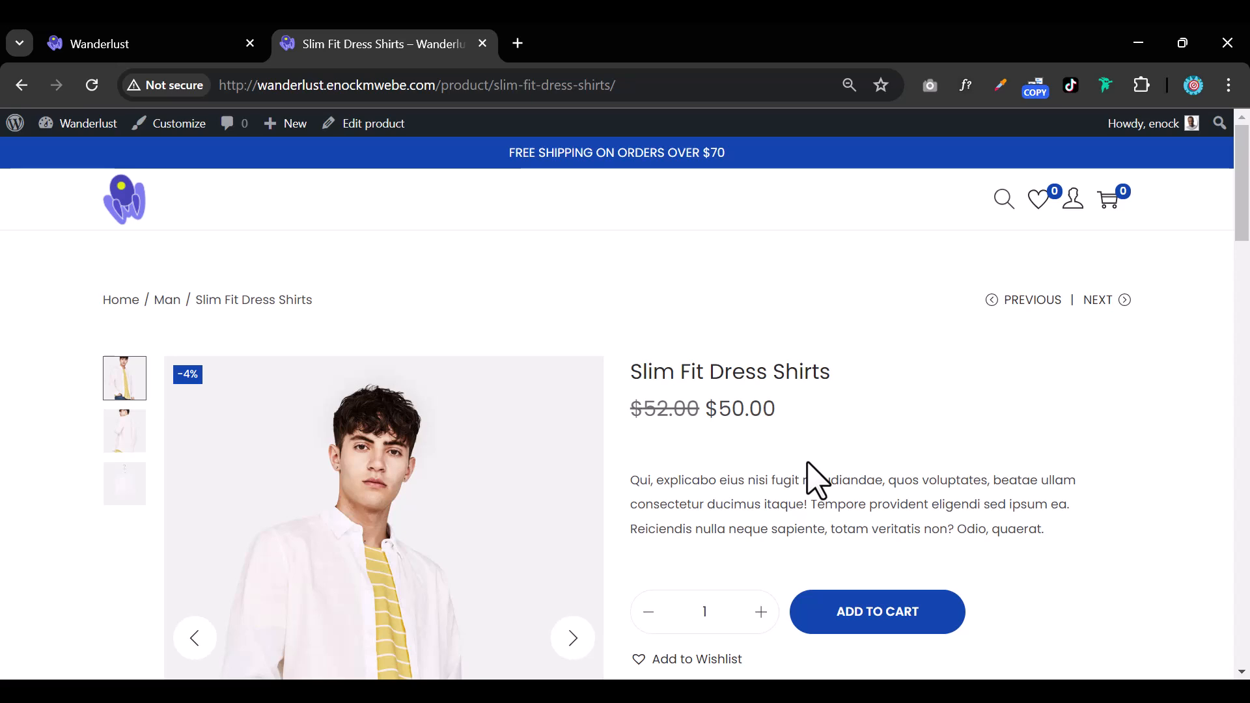
Open the theme customizer for this product page and go to its WooCommerce settings
left_click(180, 130)
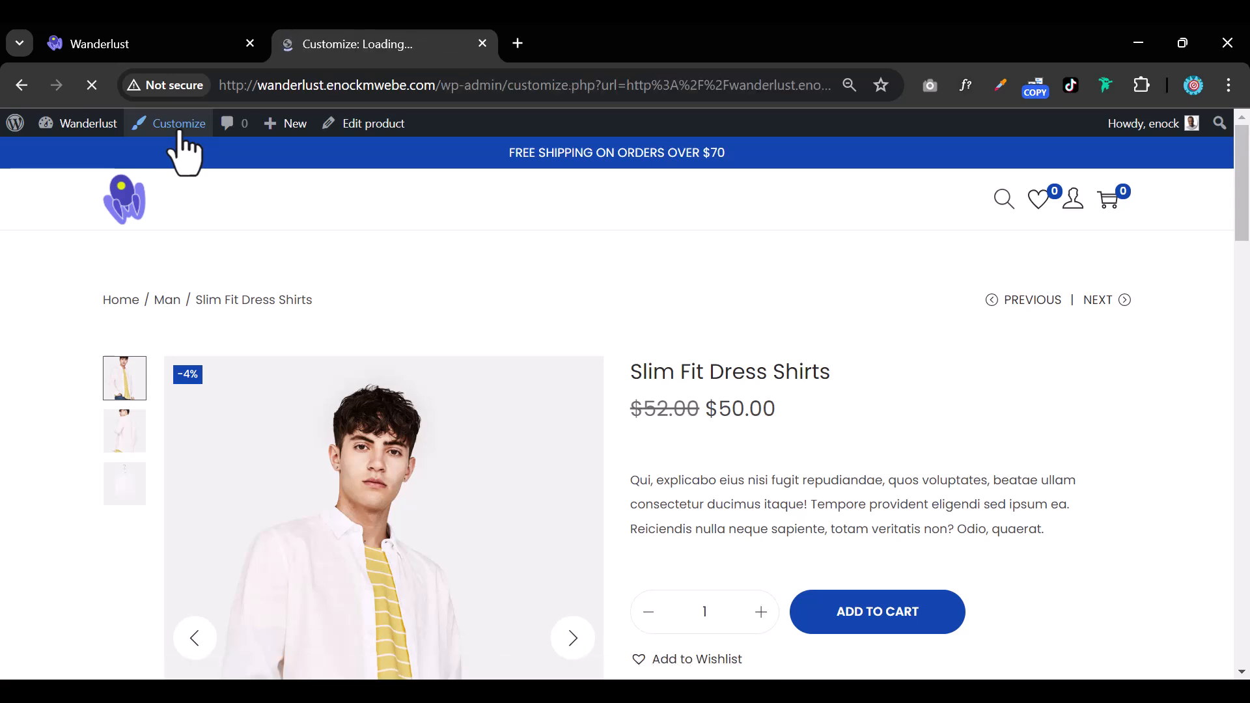
scroll(168, 364, "down", 2)
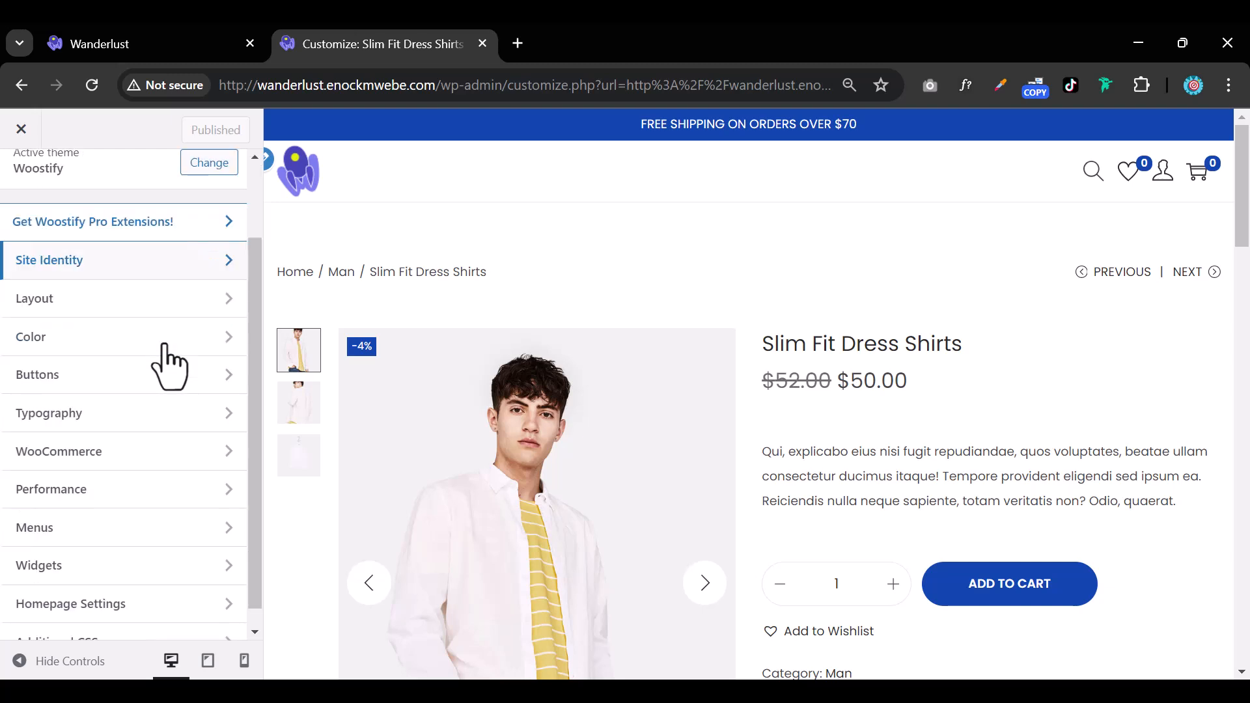
left_click(147, 459)
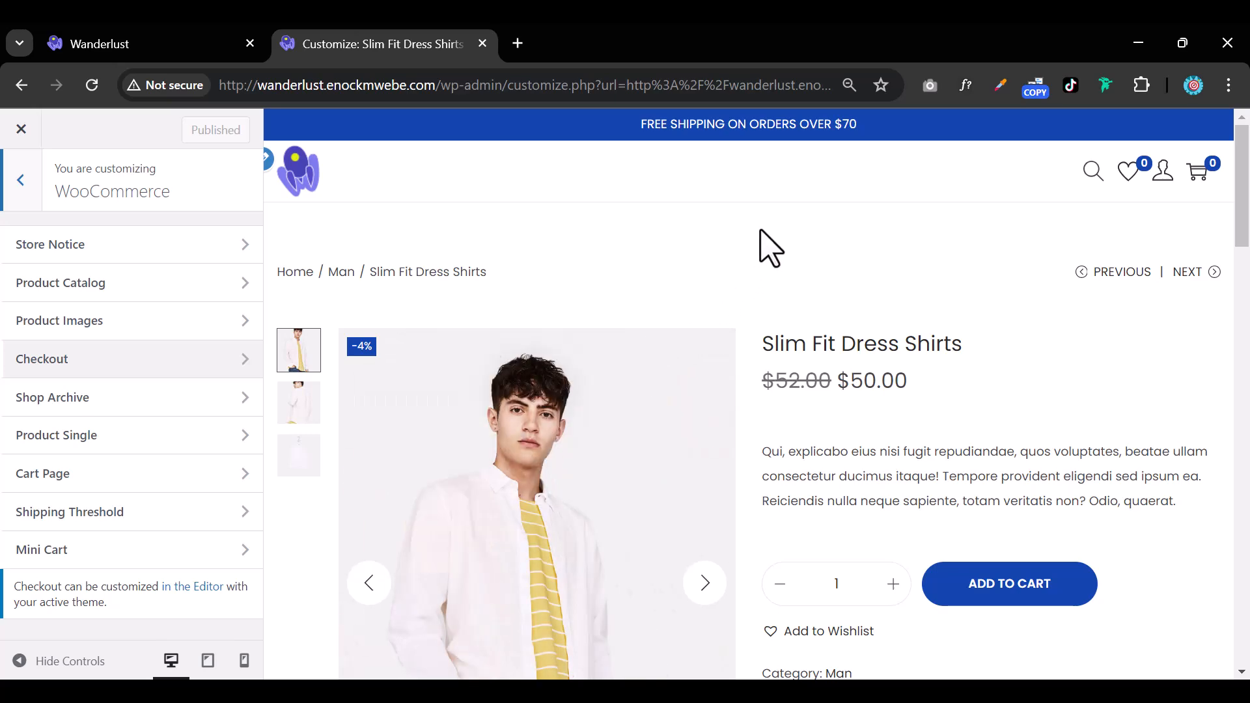
Hide the customizer controls and examine the product page preview at full width
scroll(758, 246, "down", 3)
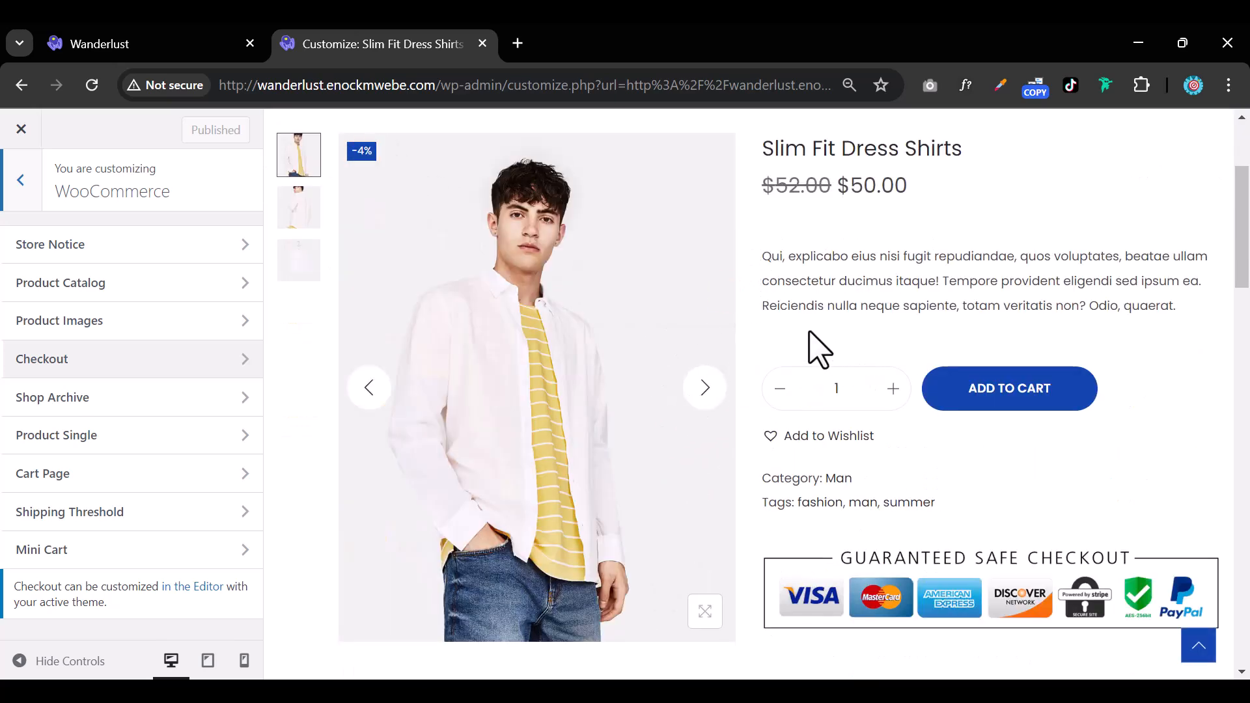
left_click(15, 661)
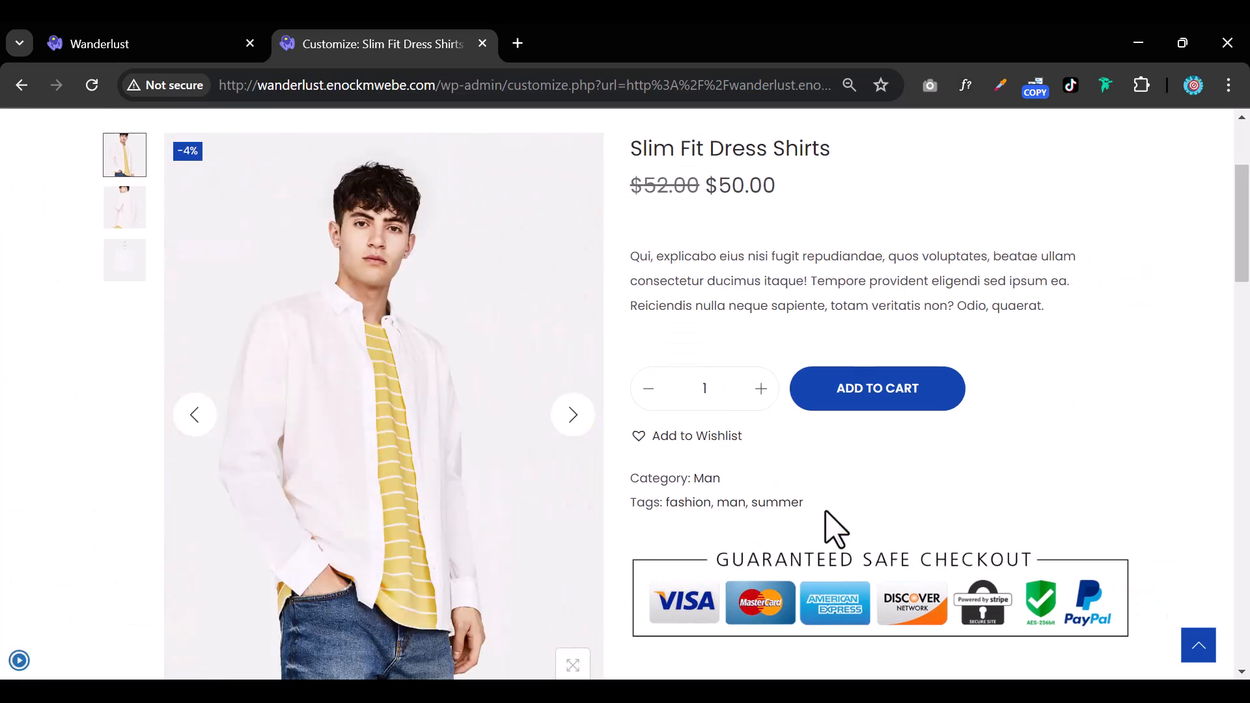
scroll(826, 512, "down", 5)
scroll(814, 470, "down", 6)
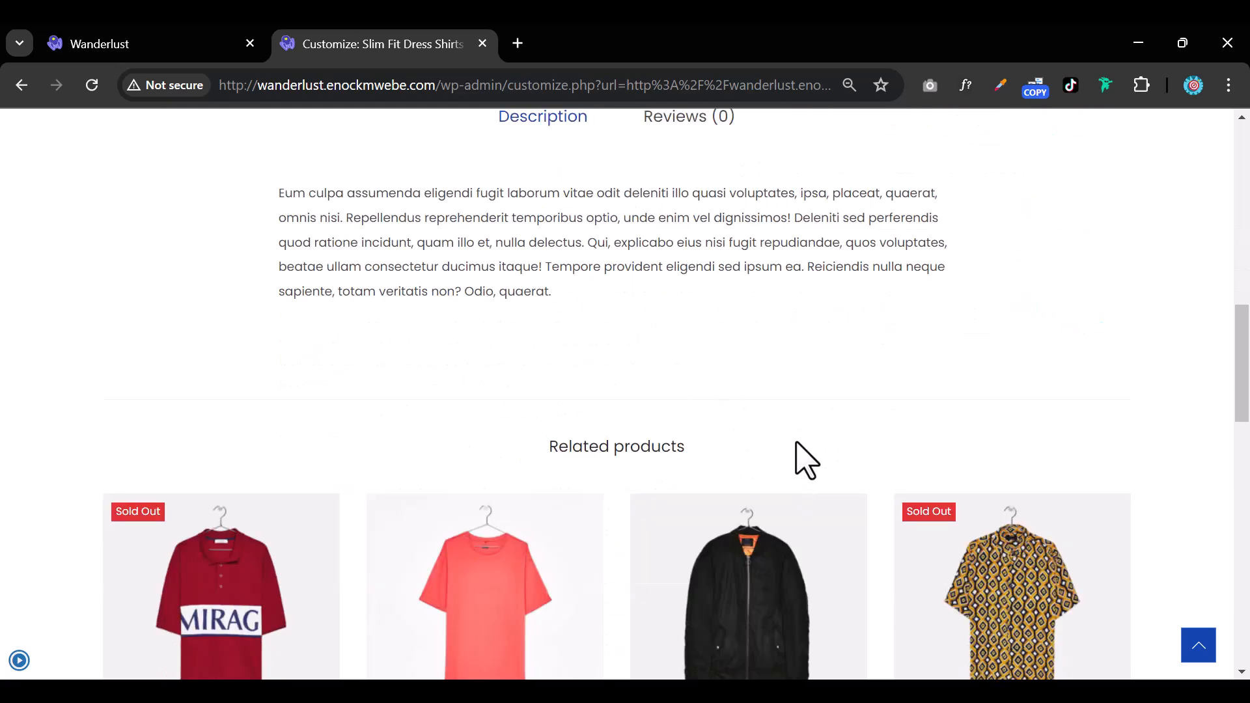
scroll(644, 335, "up", 9)
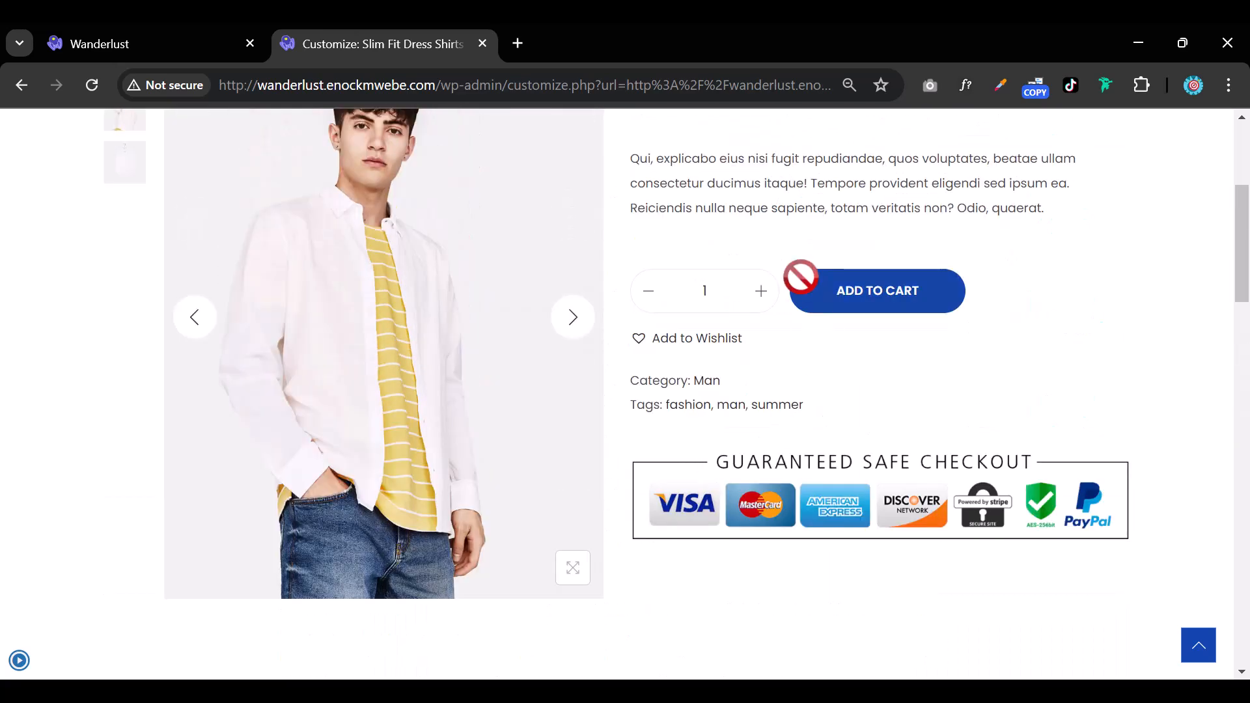
scroll(804, 280, "up", 3)
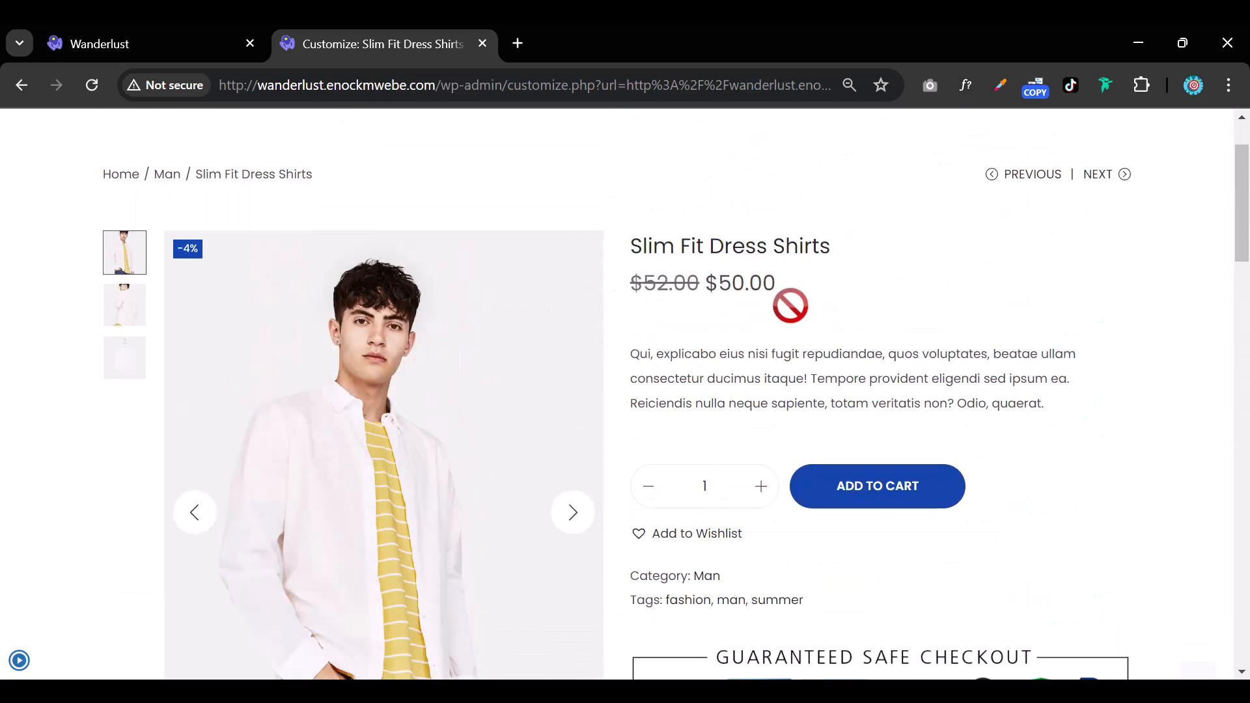
Restore the customizer controls and expand the general settings for single product pages
left_click(18, 662)
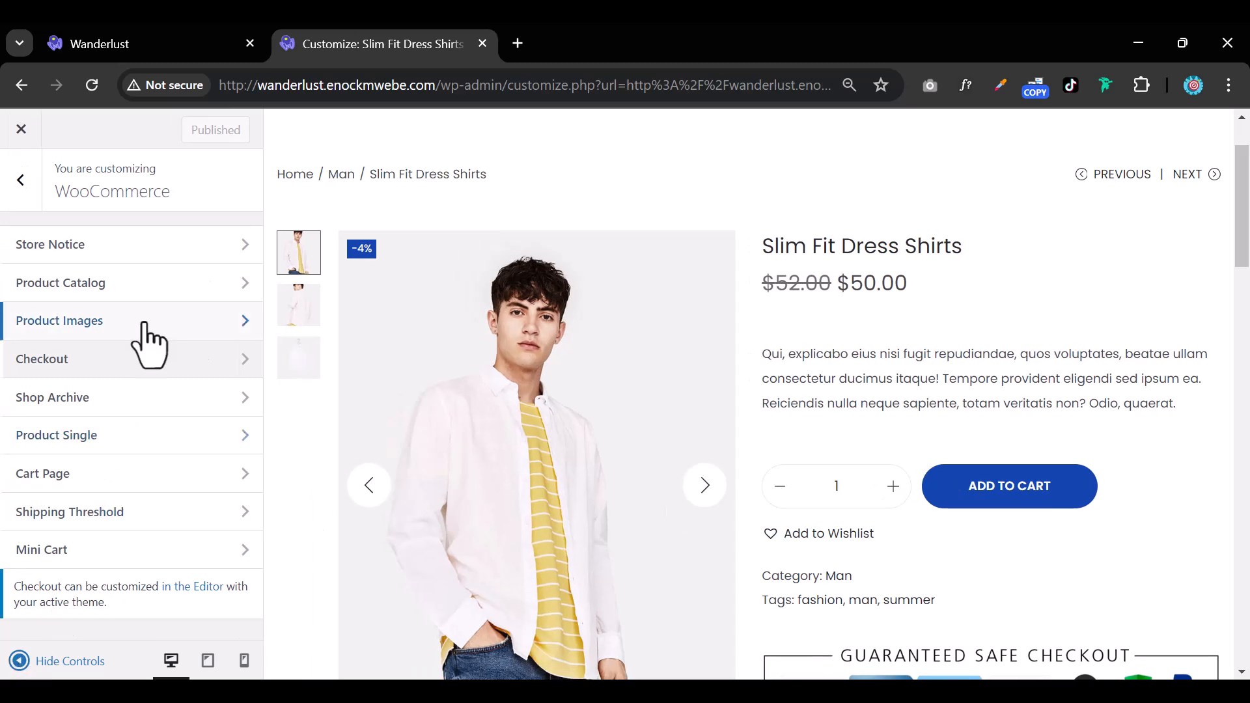
left_click(137, 441)
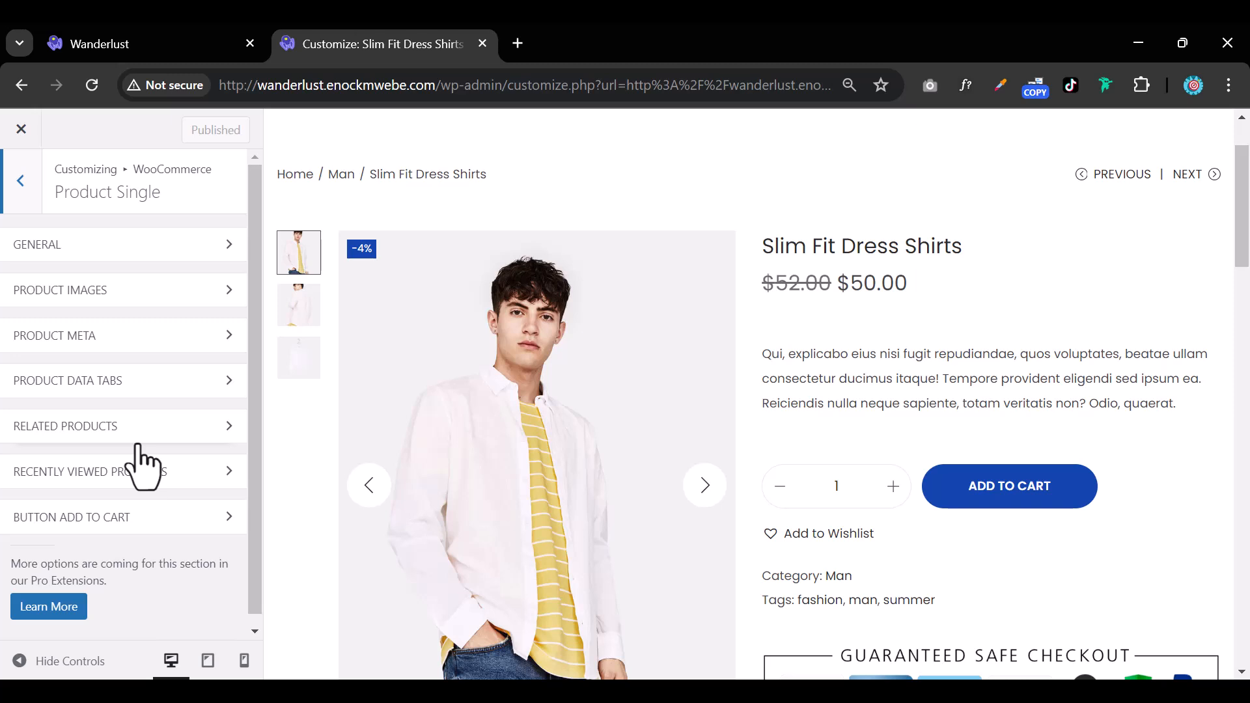
left_click(153, 252)
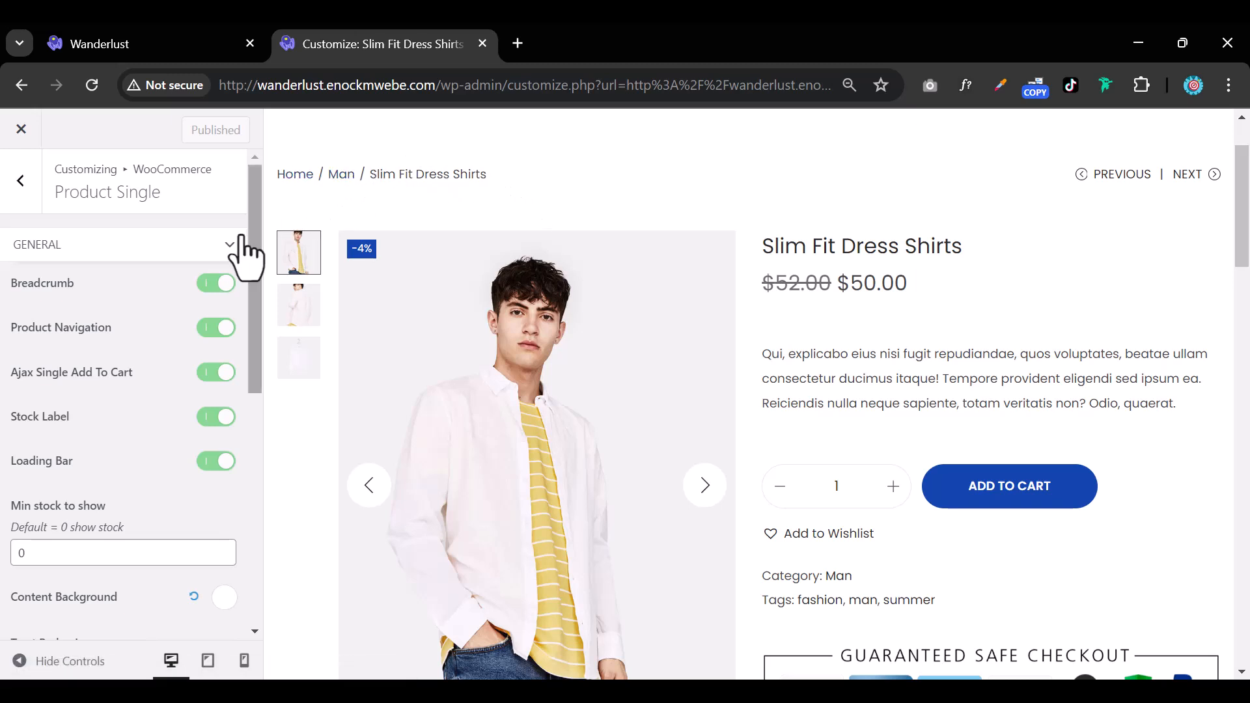
Turn the single product page's breadcrumb off and back on to compare the preview
left_click(208, 284)
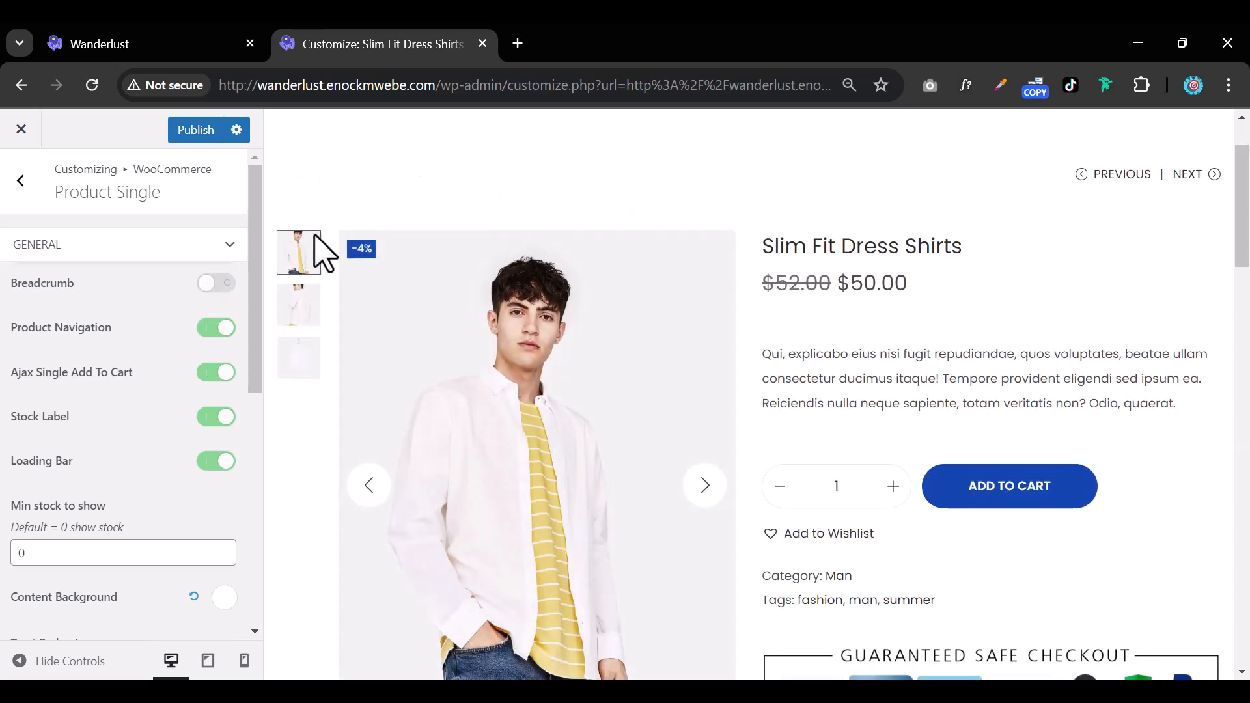
left_click(219, 286)
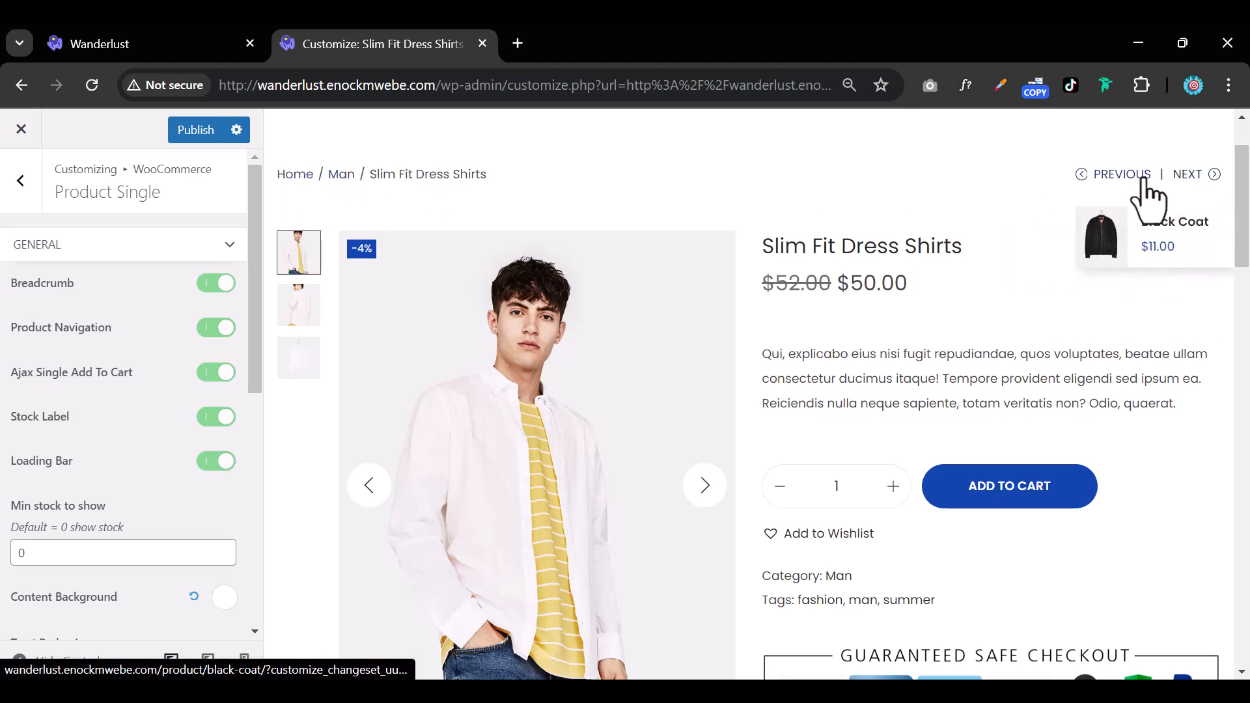
Preview the neighbouring products, open the next one, Front Illustration T-Shirt, and toggle Product Navigation off and back on
mouse_move(1198, 184)
mouse_move(1108, 179)
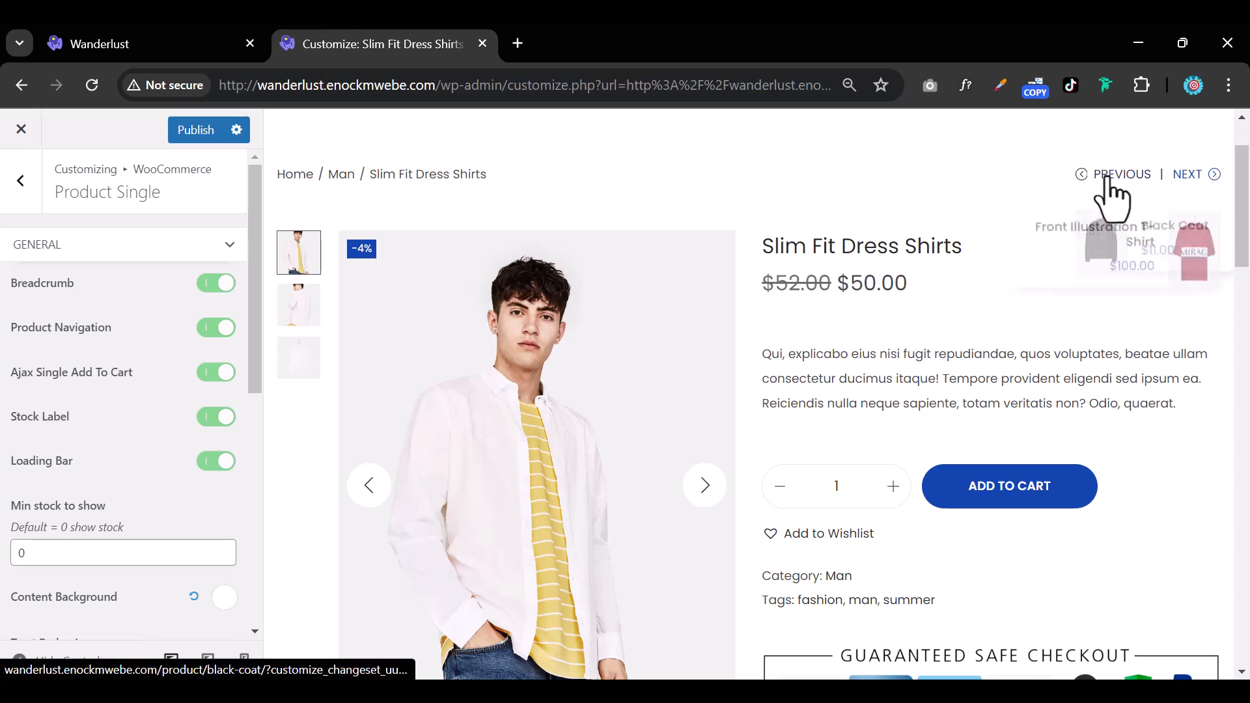
left_click(1203, 190)
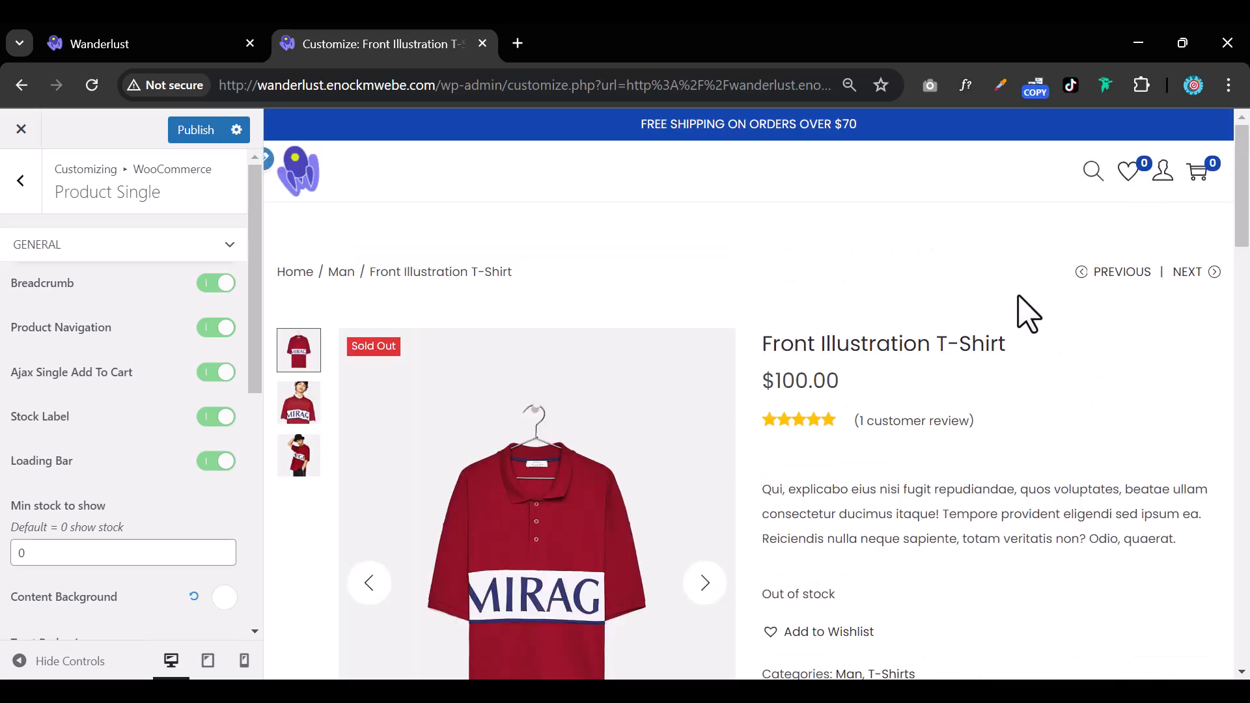
left_click(212, 331)
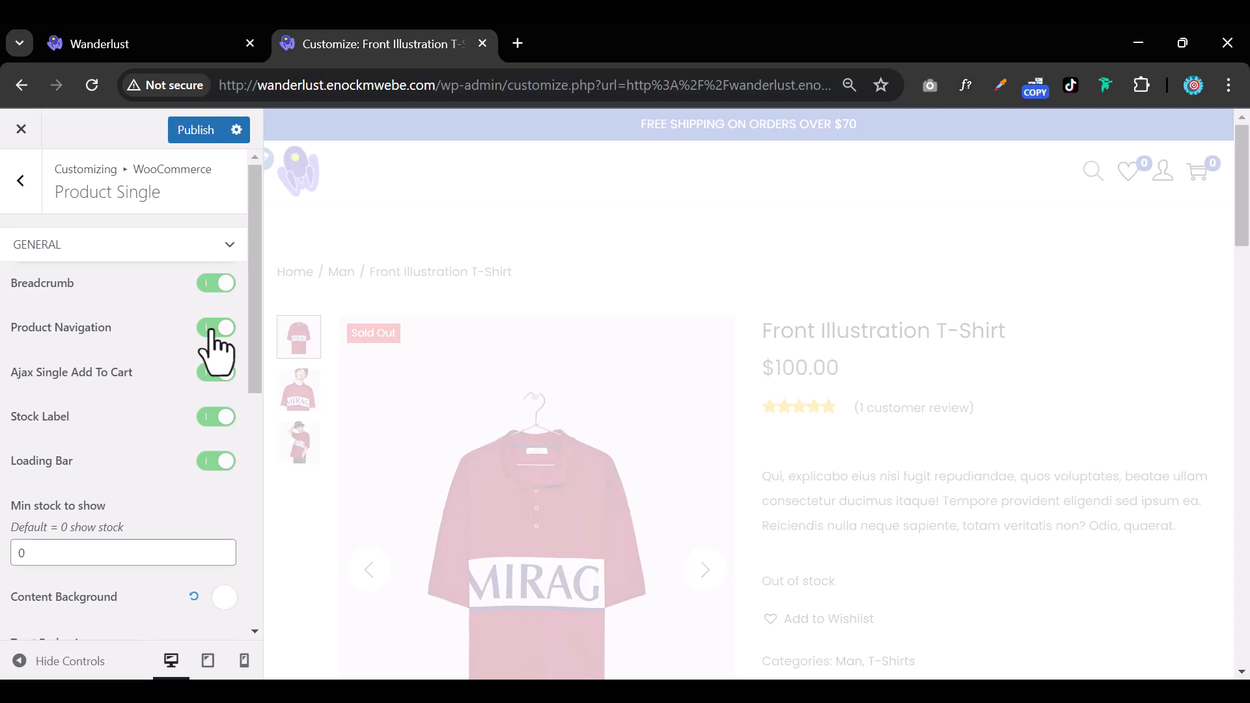
Check the lower sections of the Front Illustration T-Shirt preview and turn off Ajax Single Add To Cart
scroll(706, 456, "down", 4)
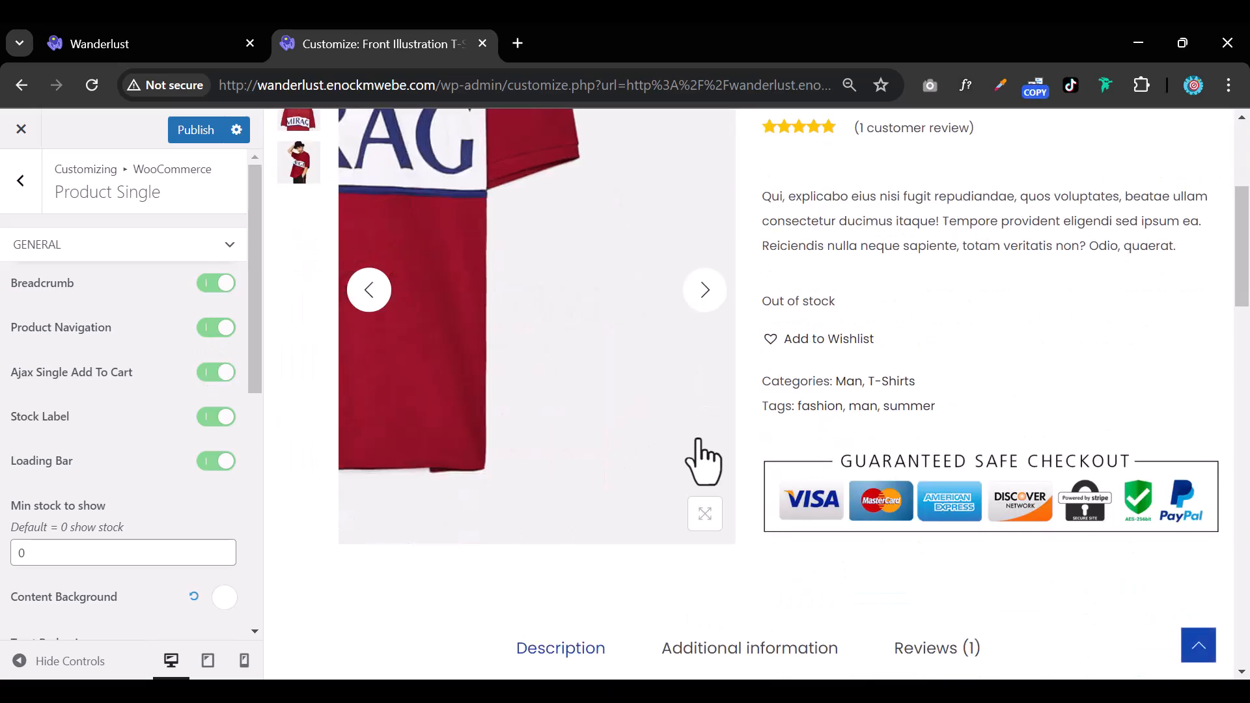
scroll(703, 460, "down", 6)
scroll(700, 459, "up", 6)
scroll(701, 461, "down", 3)
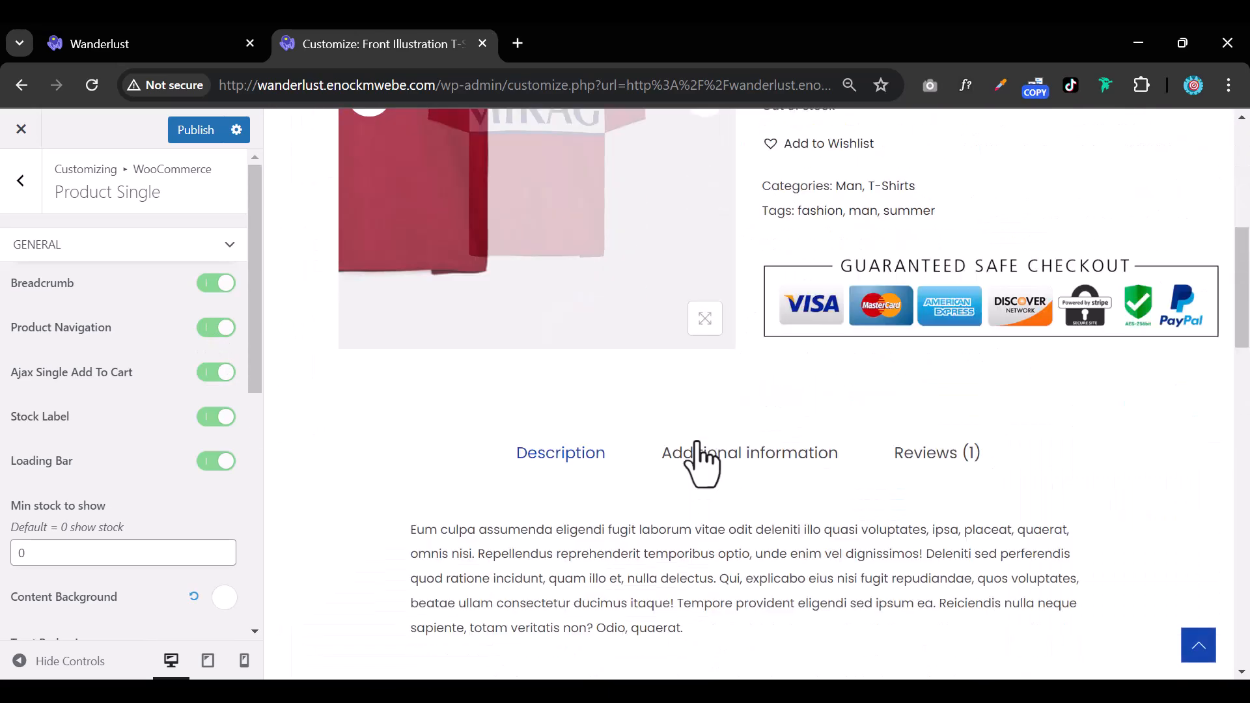
scroll(702, 461, "down", 6)
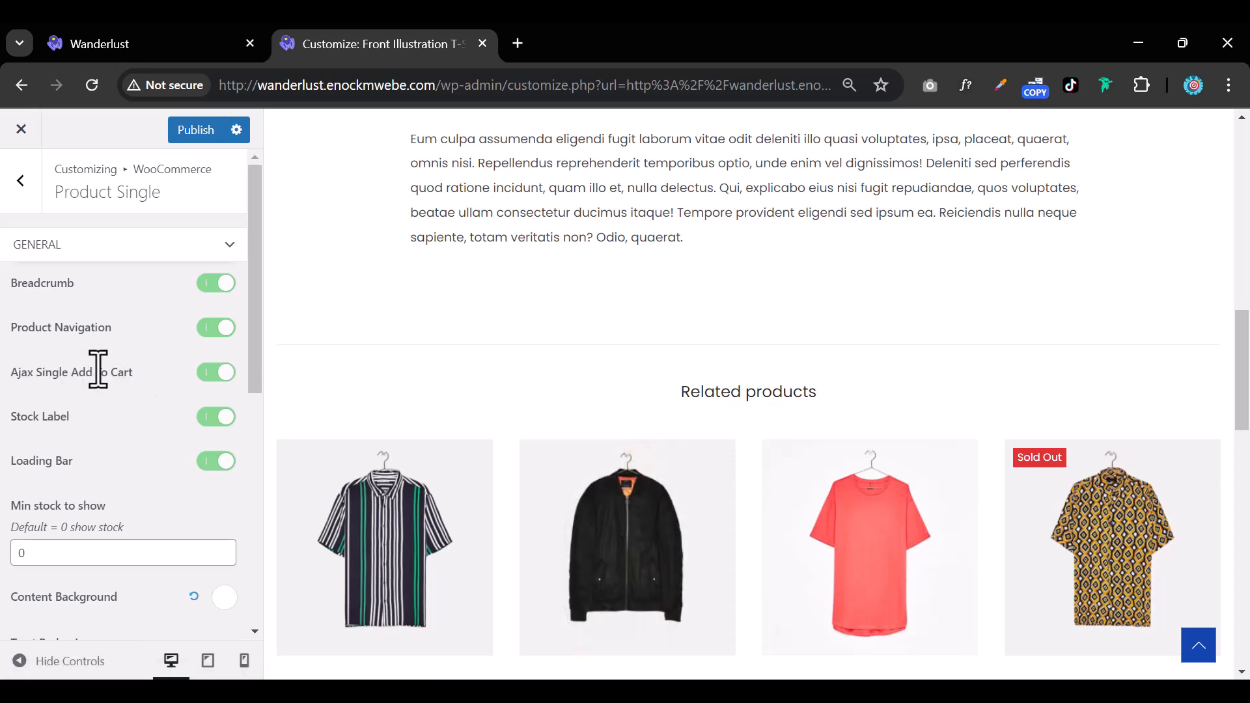
left_click(216, 373)
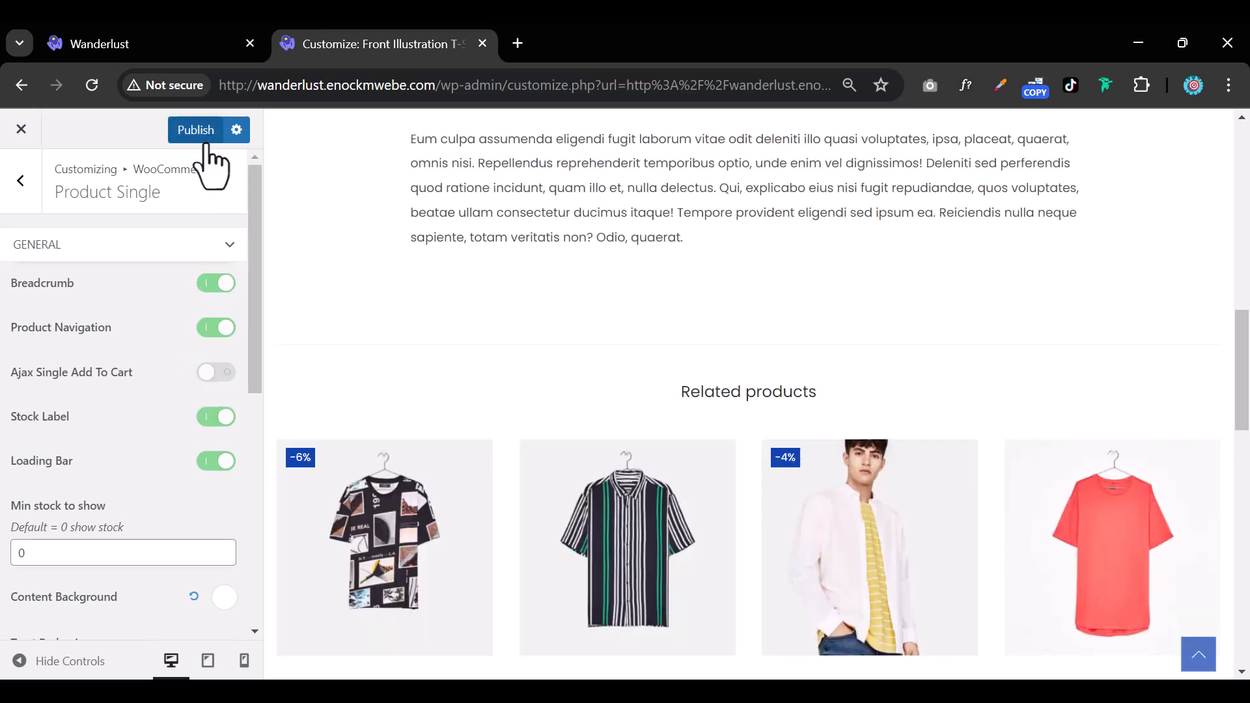
Publish the disabled Ajax Single Add To Cart setting and test adding the Short Sleeve T-Shirt to the cart on the live shop
left_click(195, 130)
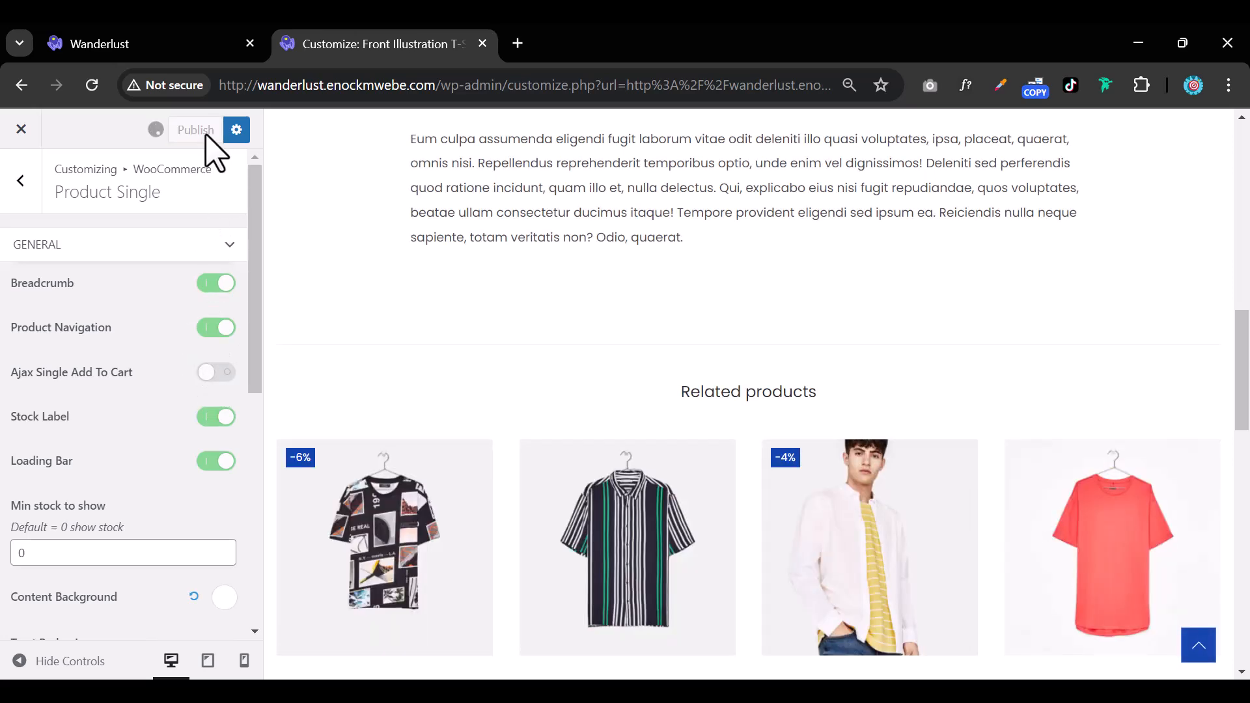
left_click(182, 45)
scroll(455, 312, "down", 4)
scroll(488, 345, "down", 10)
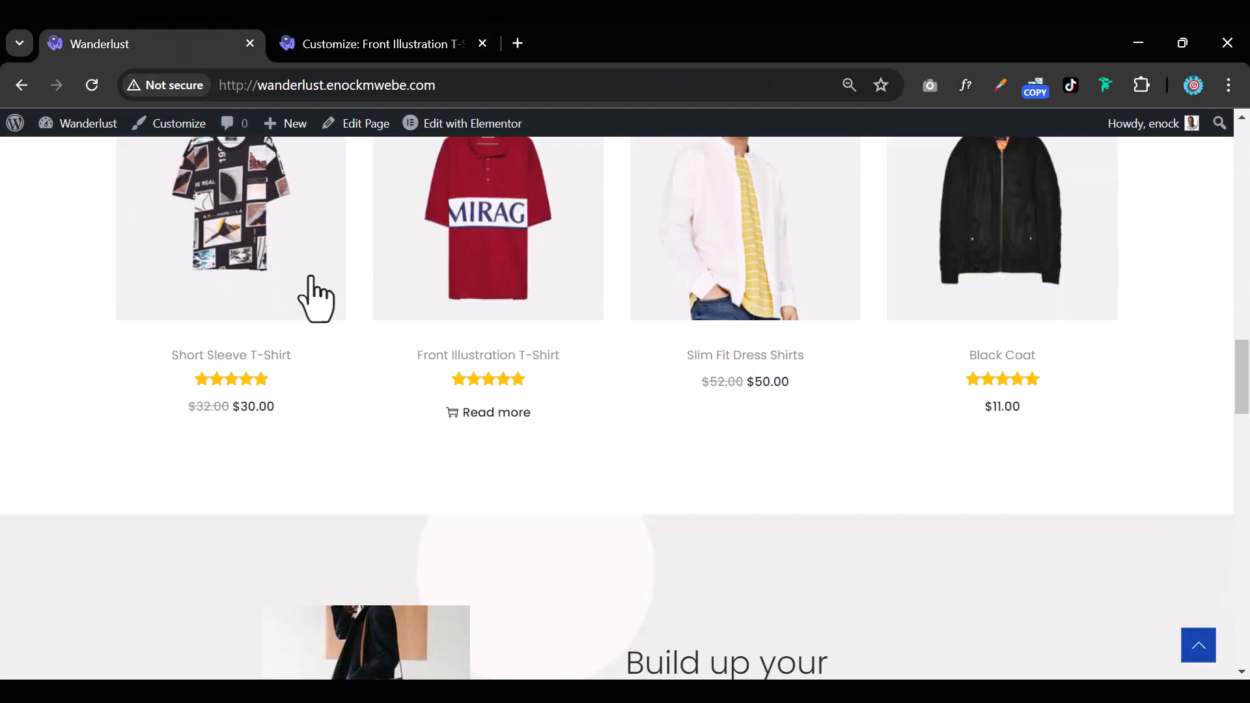
left_click(294, 266)
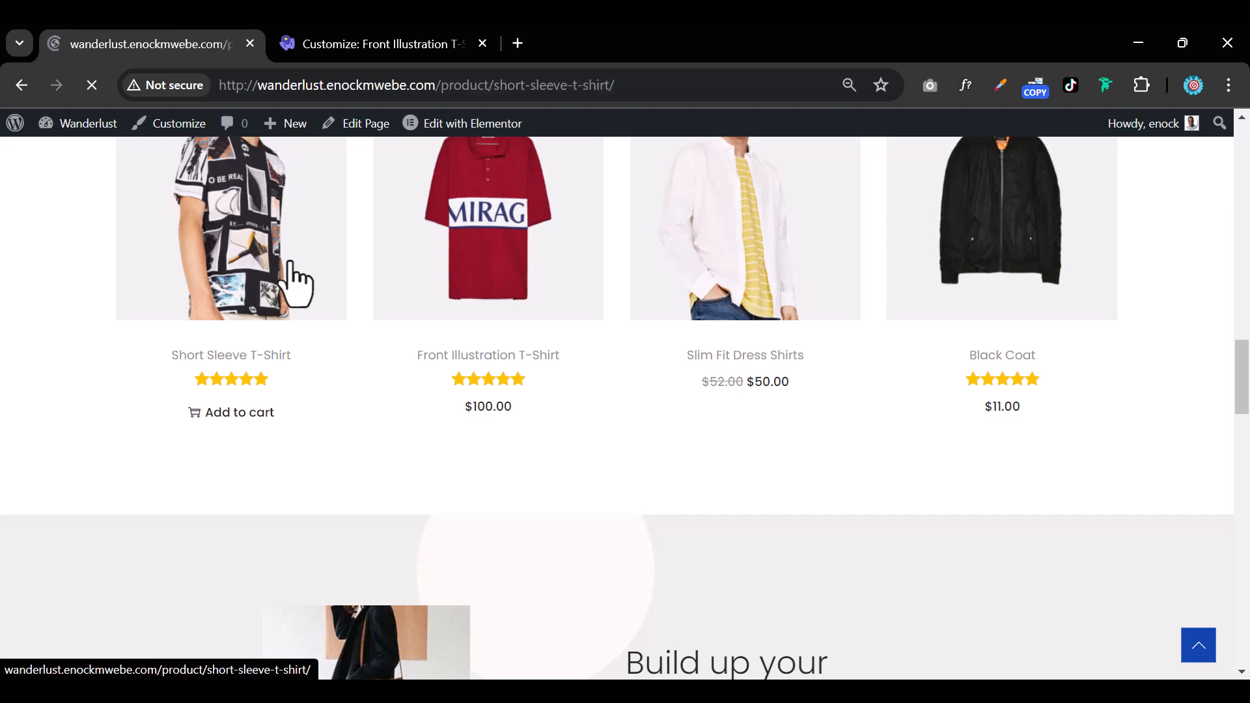
scroll(724, 414, "down", 3)
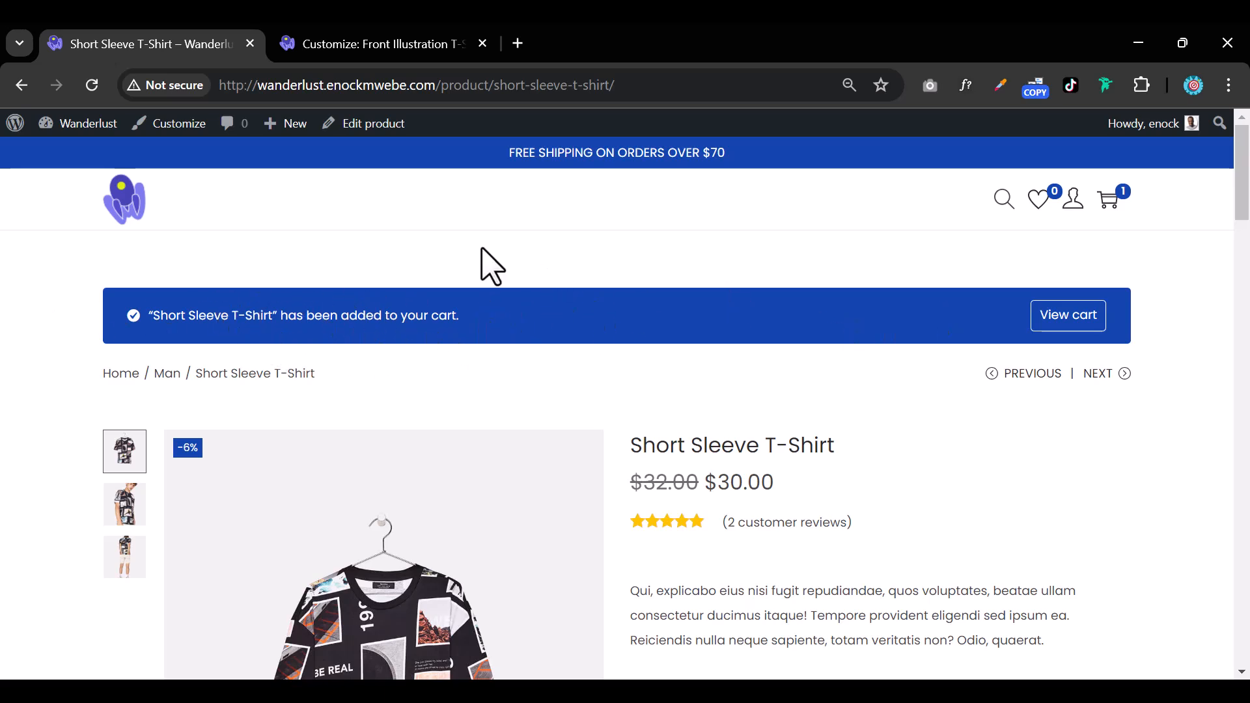
Return to the customizer, turn Ajax Single Add To Cart back on and publish the change
left_click(387, 46)
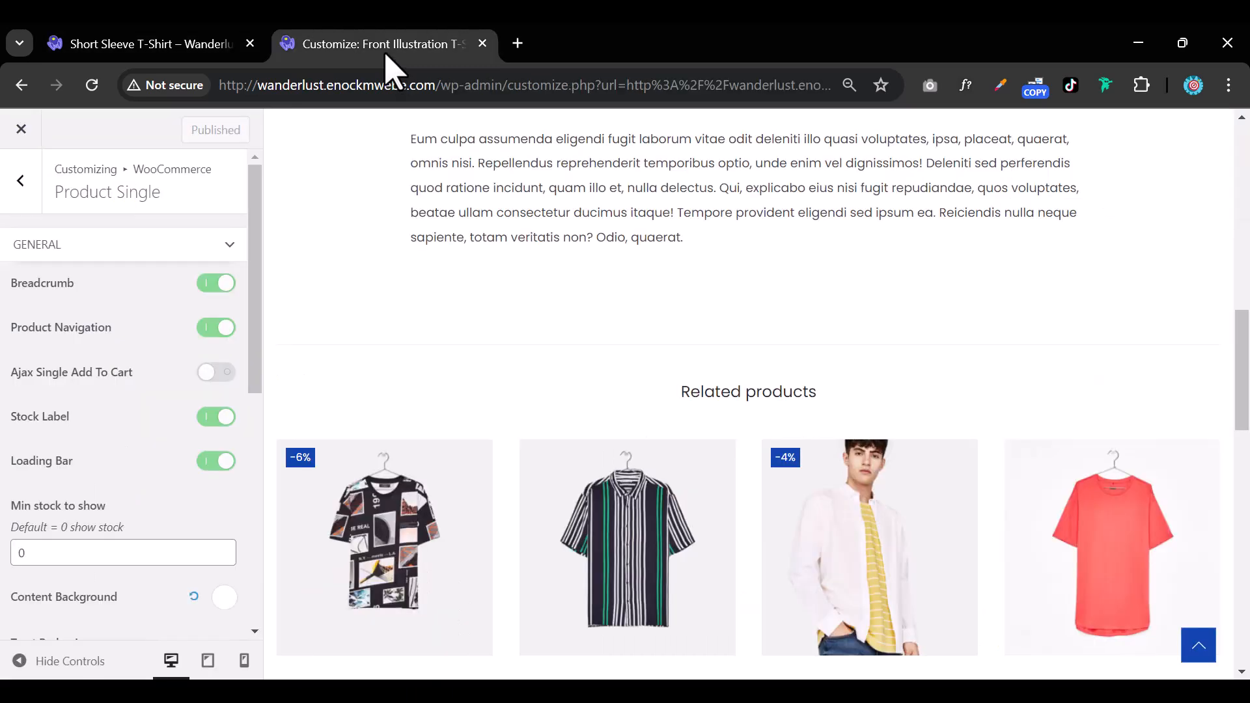
left_click(221, 374)
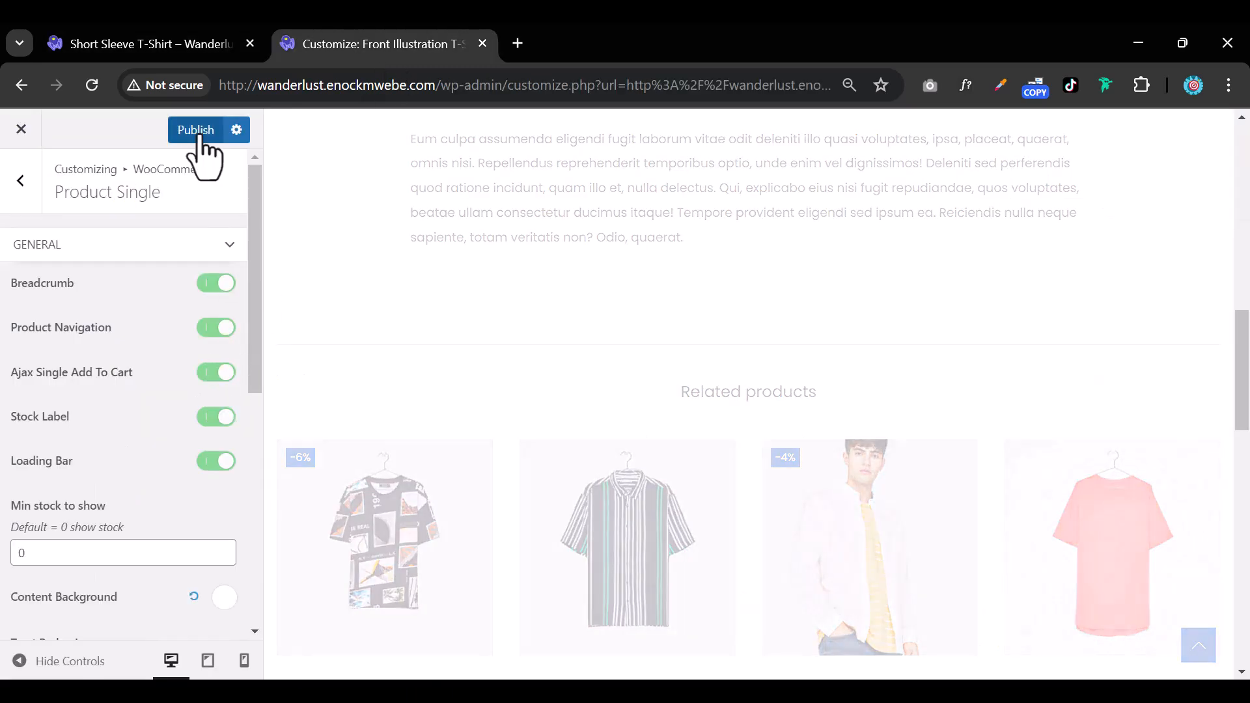
left_click(199, 133)
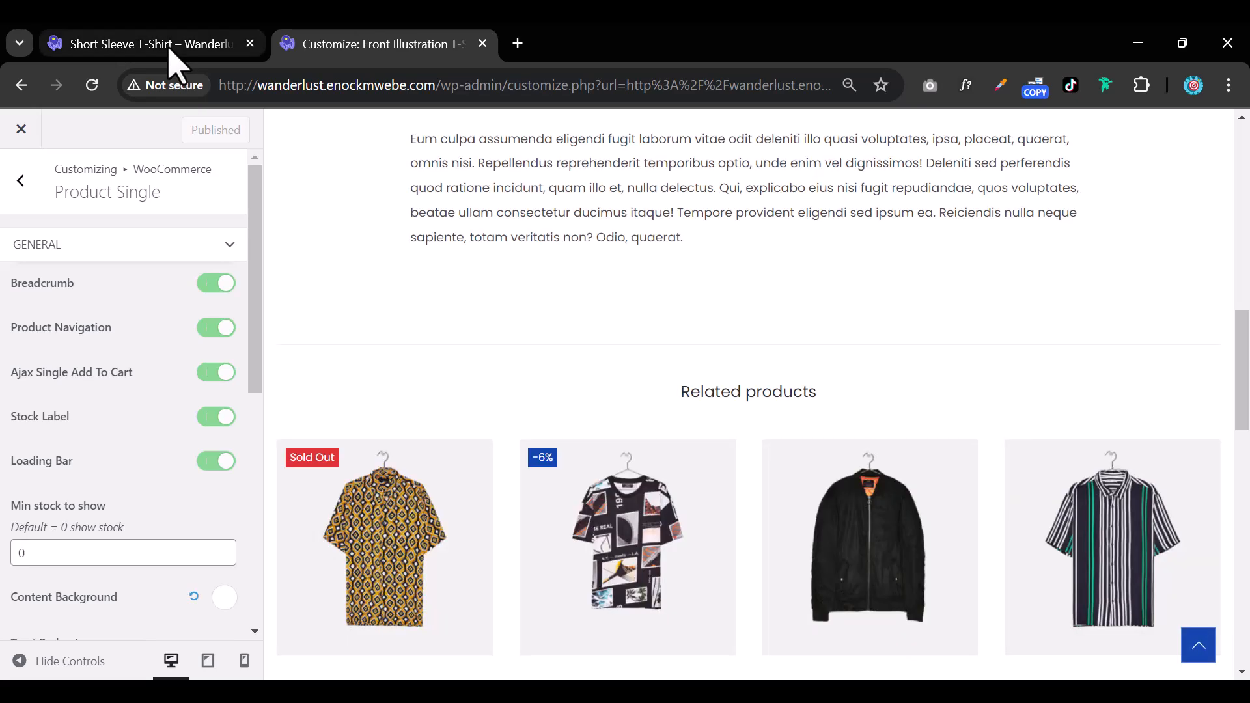
Reload the live Short Sleeve T-Shirt page, confirming resubmission, test adding it to the cart and close the cart drawer
left_click(170, 50)
left_click(91, 85)
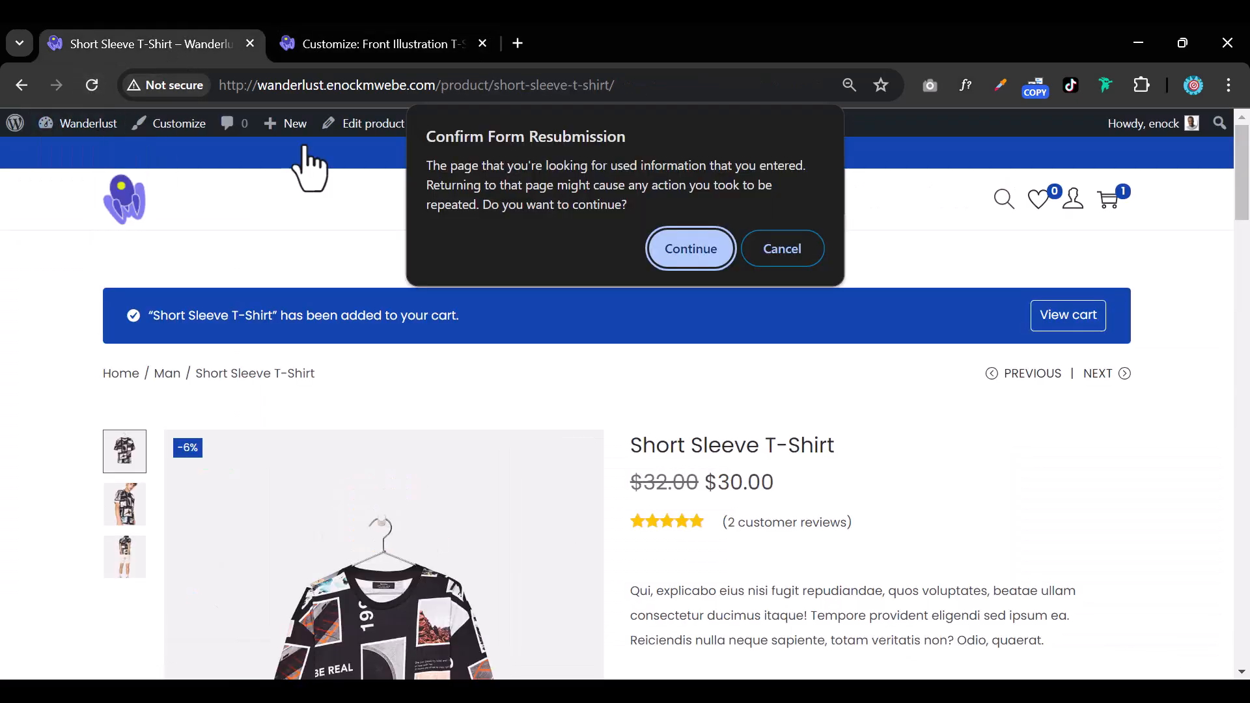
left_click(695, 247)
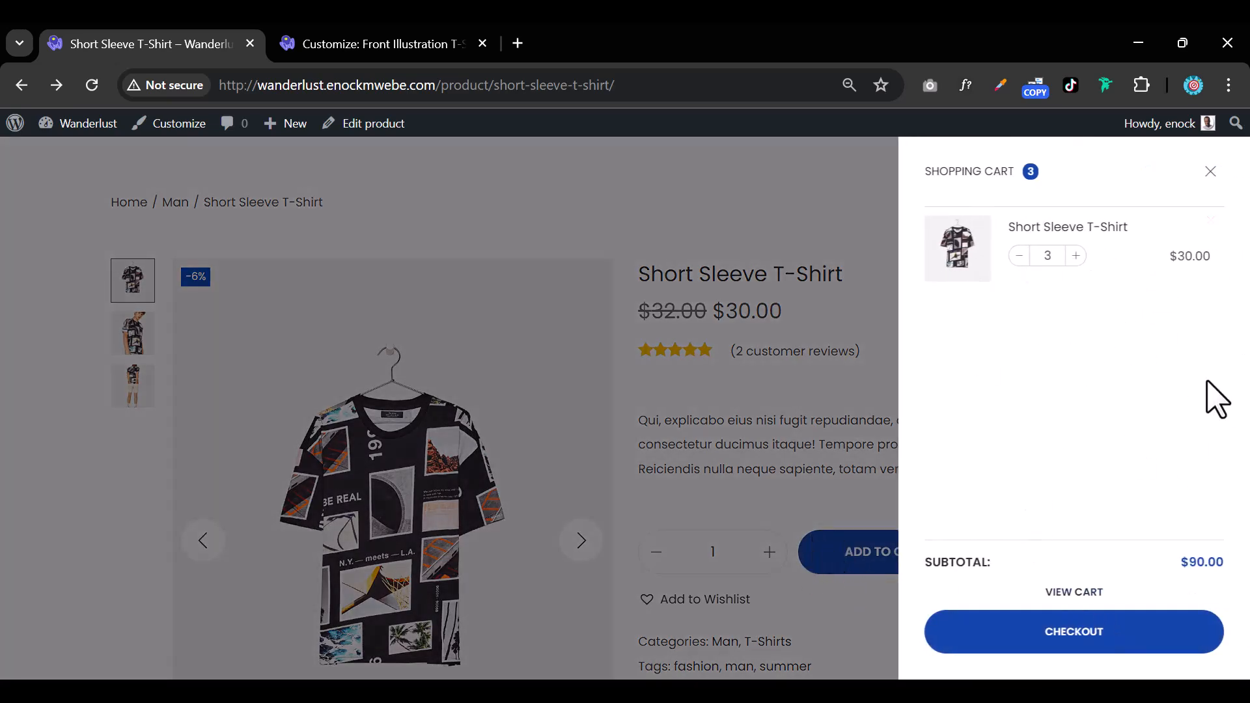
left_click(862, 401)
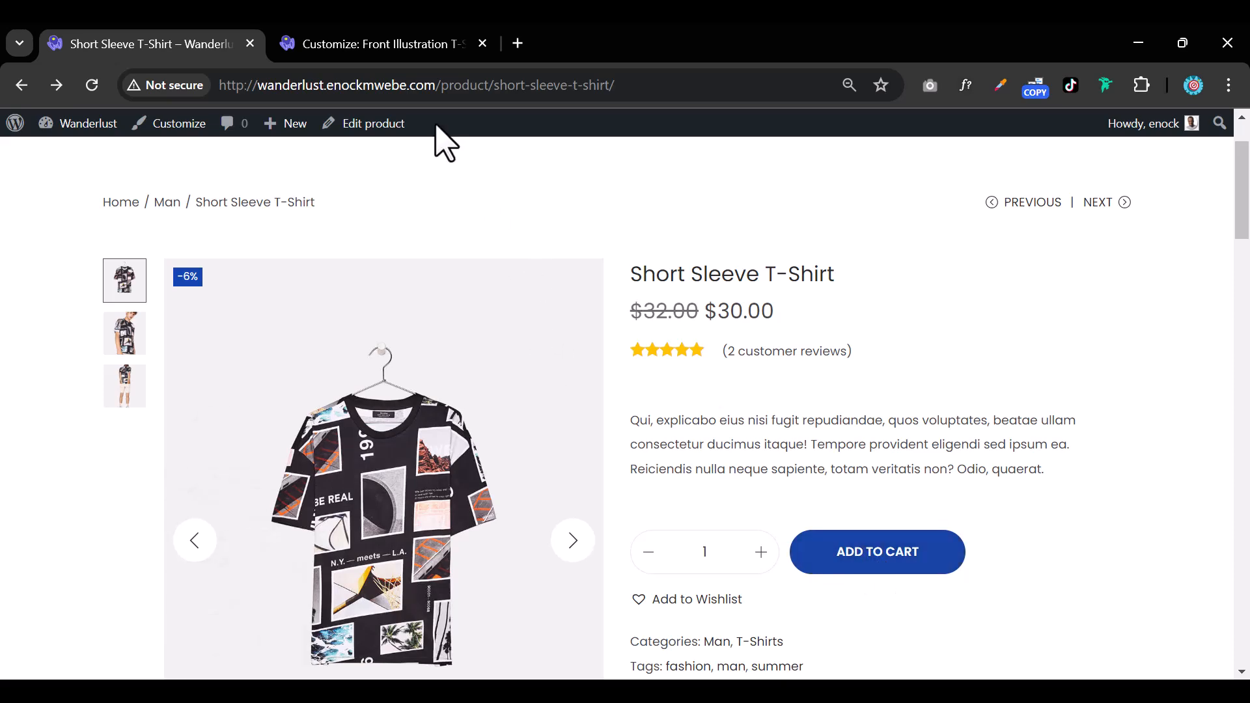
Compare the Stock Label setting with the product details on the live Short Sleeve T-Shirt page, ending back in the customizer
left_click(352, 47)
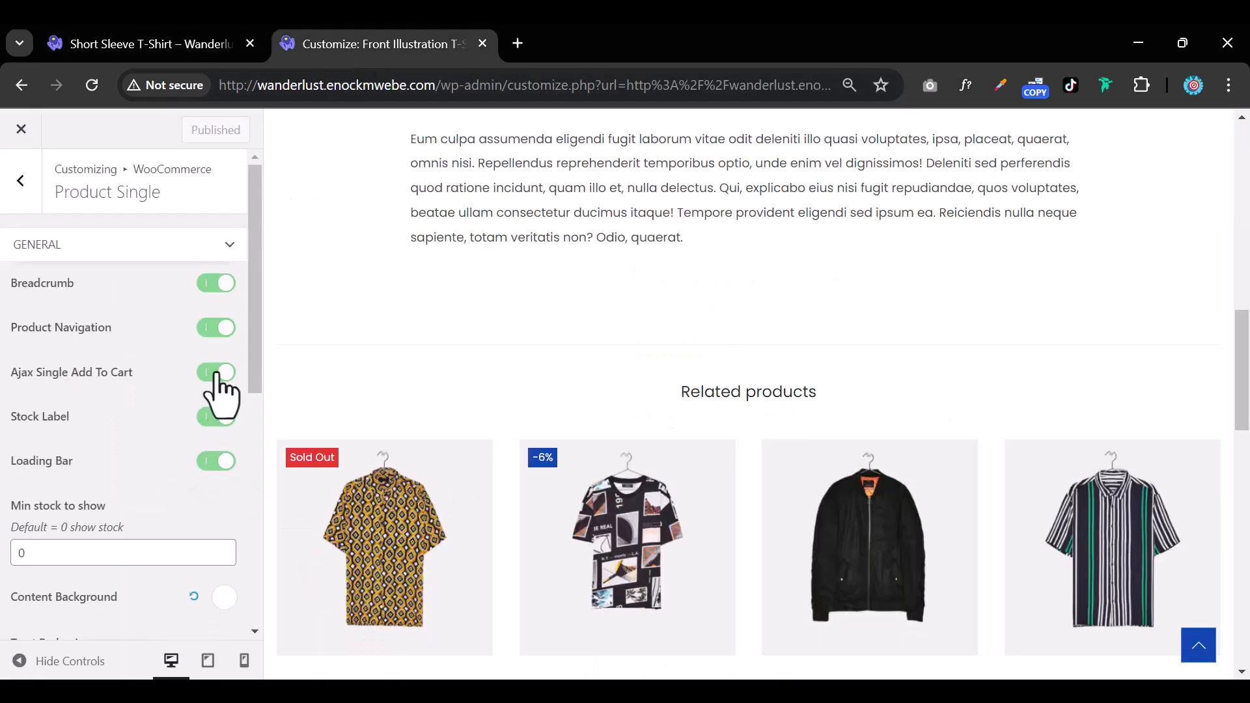
scroll(677, 430, "down", 1)
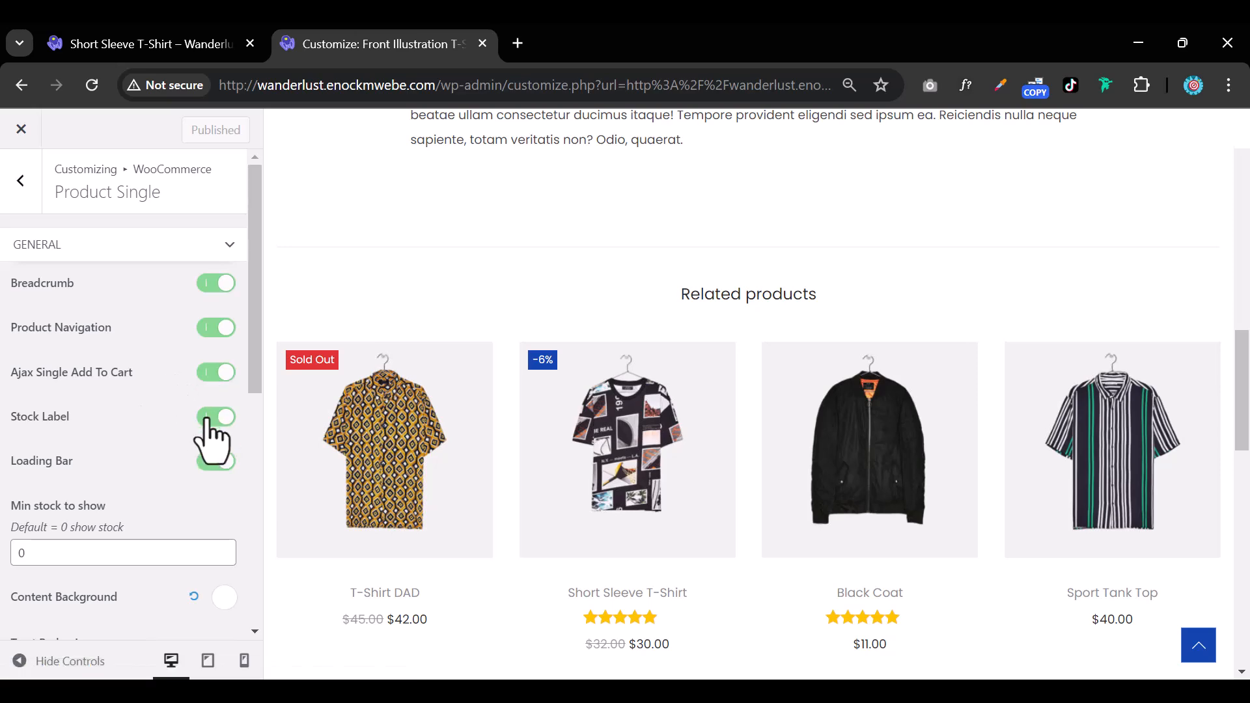
left_click(114, 46)
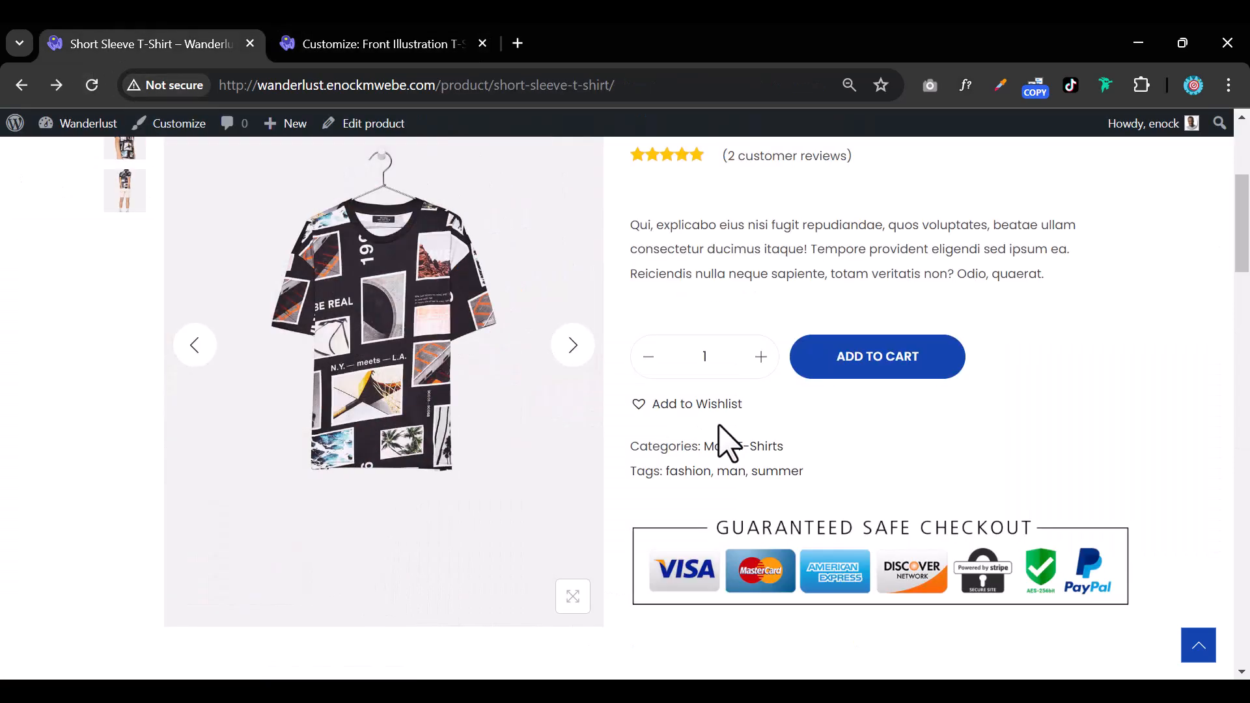
scroll(729, 475, "up", 3)
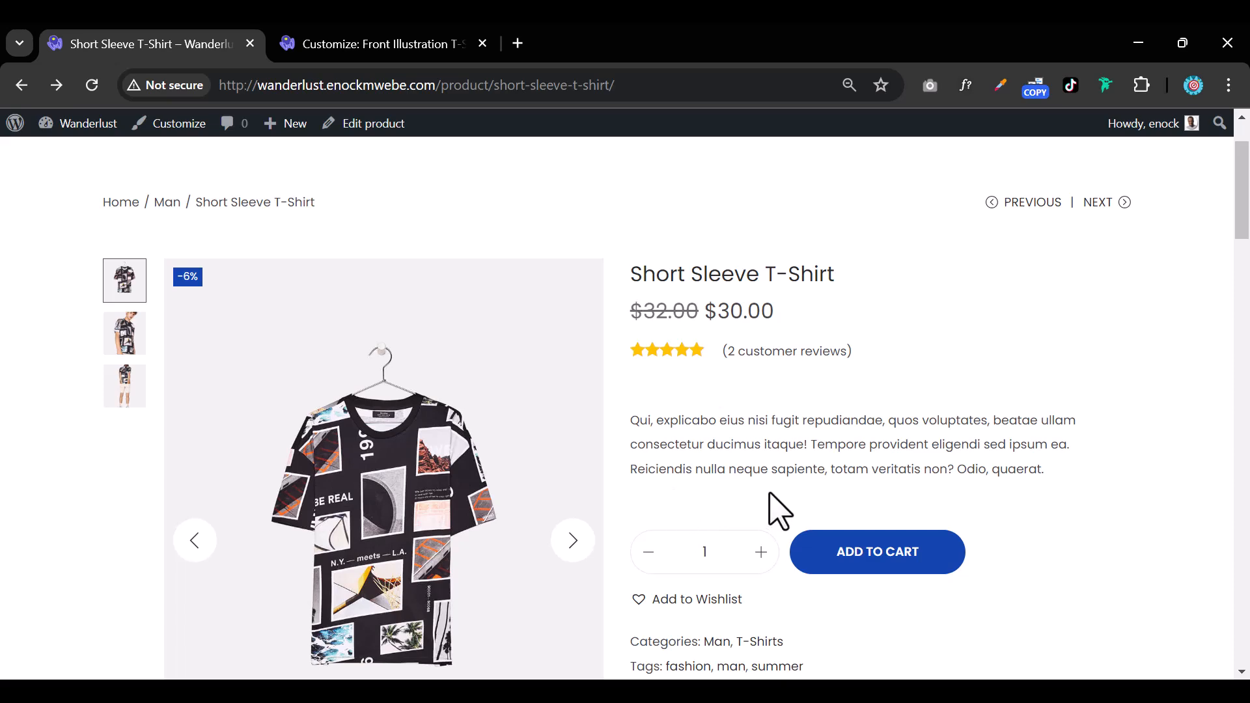
scroll(726, 455, "down", 5)
scroll(731, 461, "up", 3)
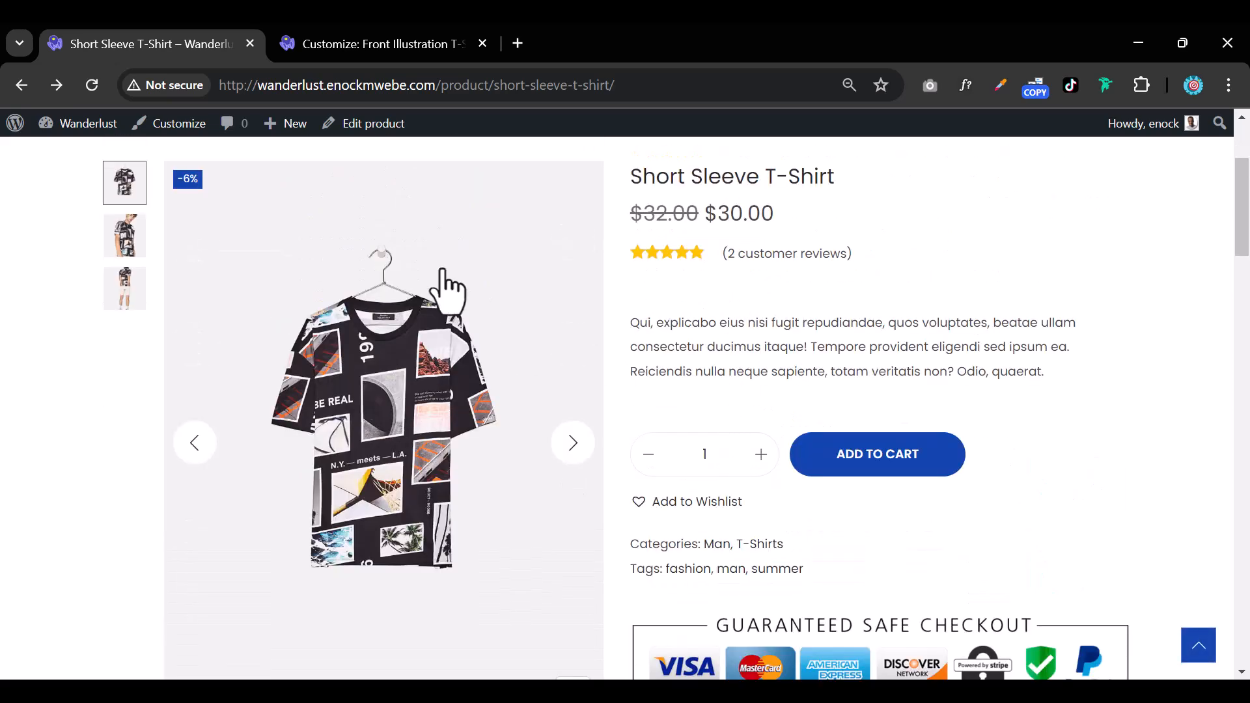
left_click(375, 44)
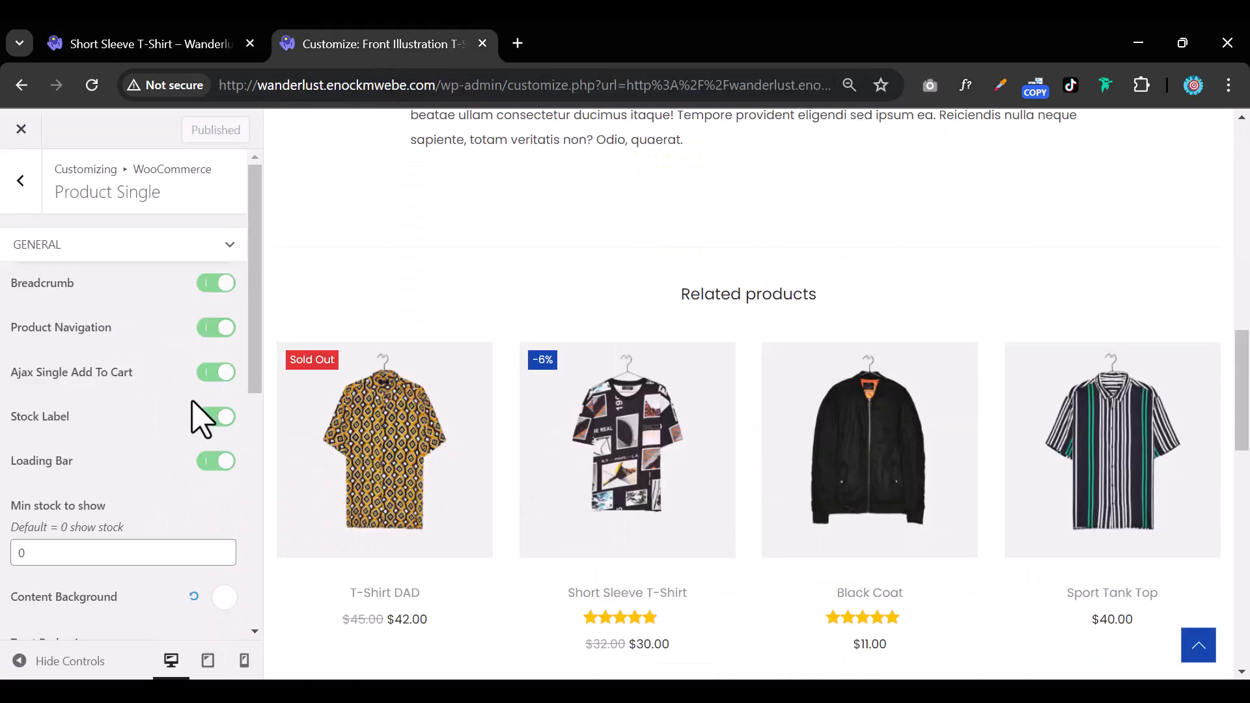
Examine the Loading Bar, Min stock to show, Content Background and Trust Badge Image settings against the Front Illustration T-Shirt preview
scroll(182, 497, "down", 2)
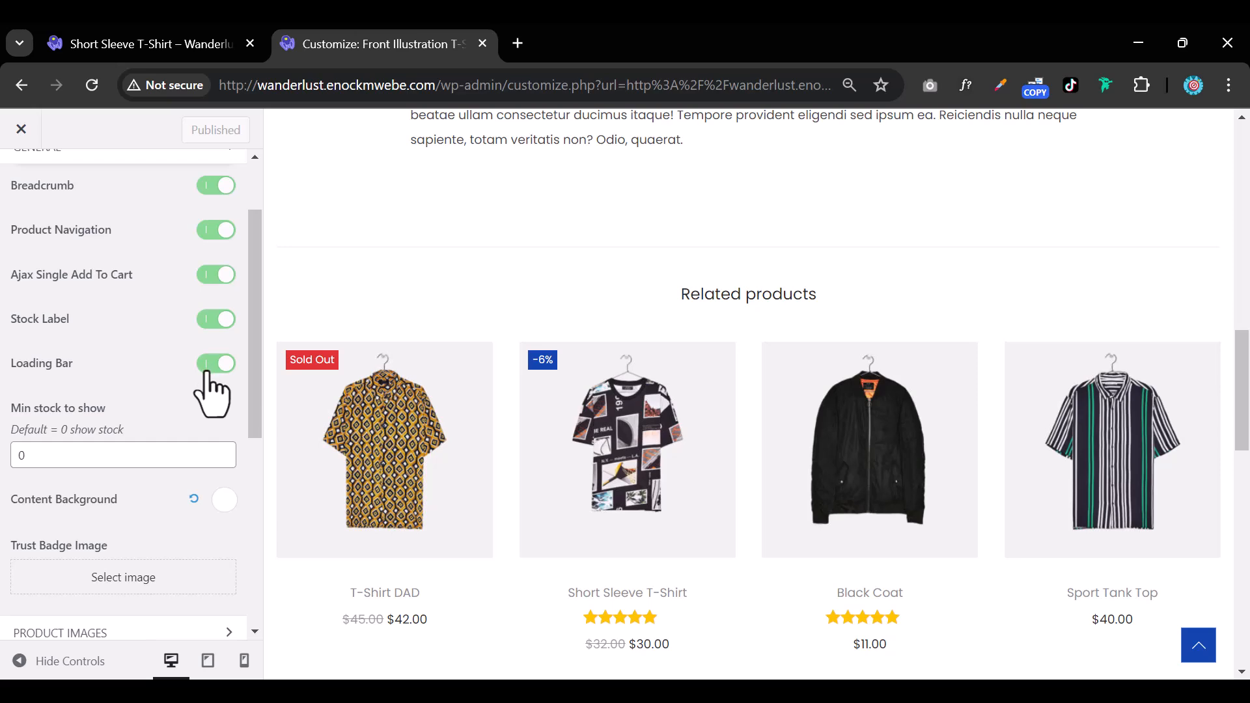
scroll(608, 390, "up", 8)
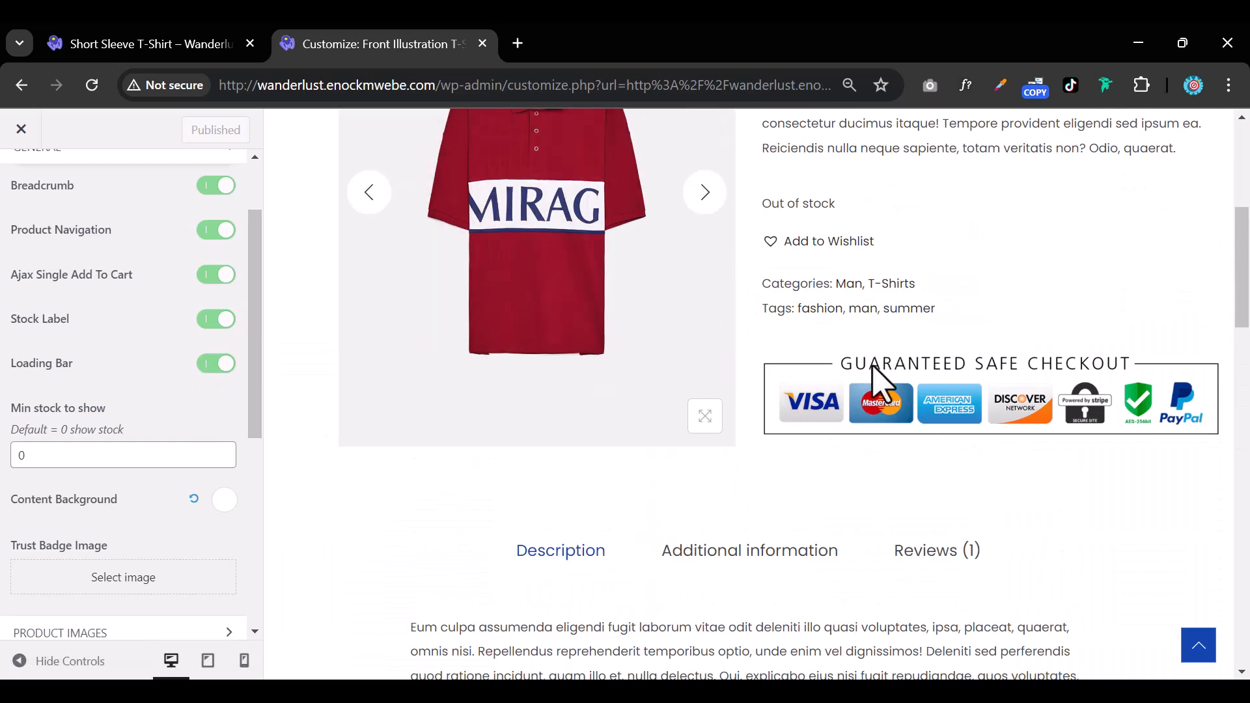
scroll(113, 436, "down", 3)
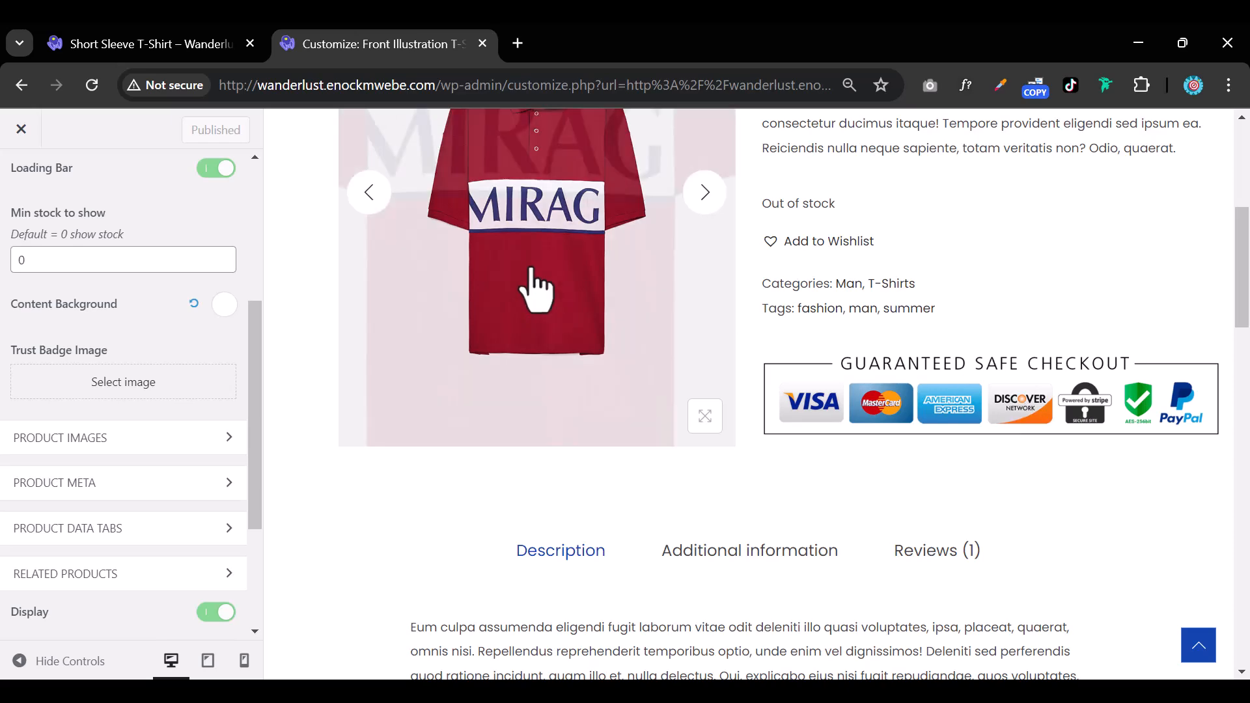
scroll(898, 390, "up", 3)
scroll(901, 410, "up", 1)
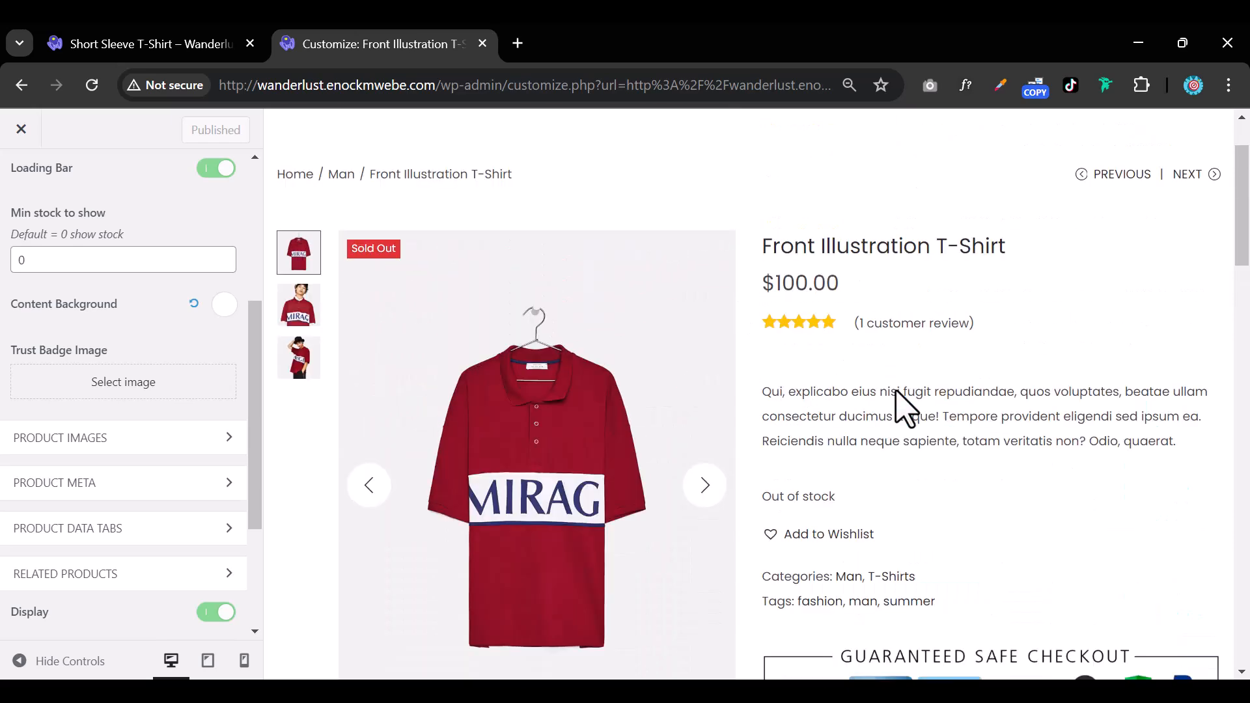
scroll(895, 417, "down", 3)
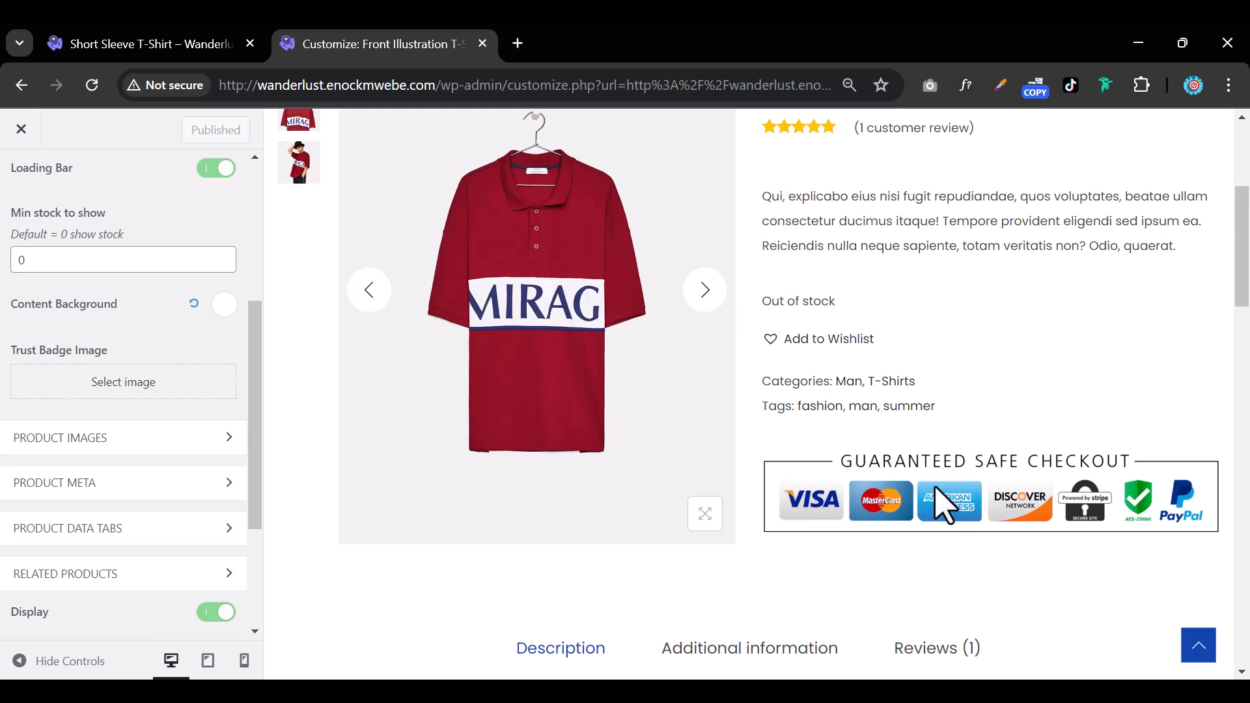
scroll(931, 475, "down", 2)
scroll(935, 488, "up", 5)
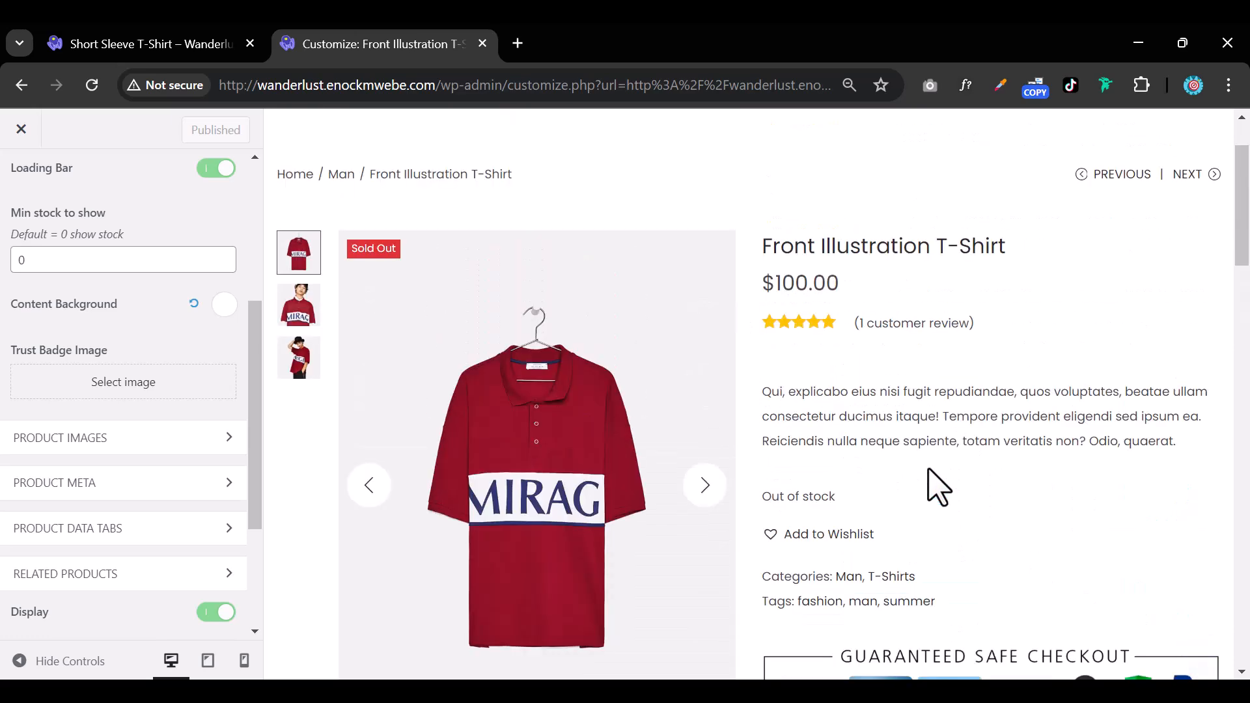
scroll(937, 485, "down", 1)
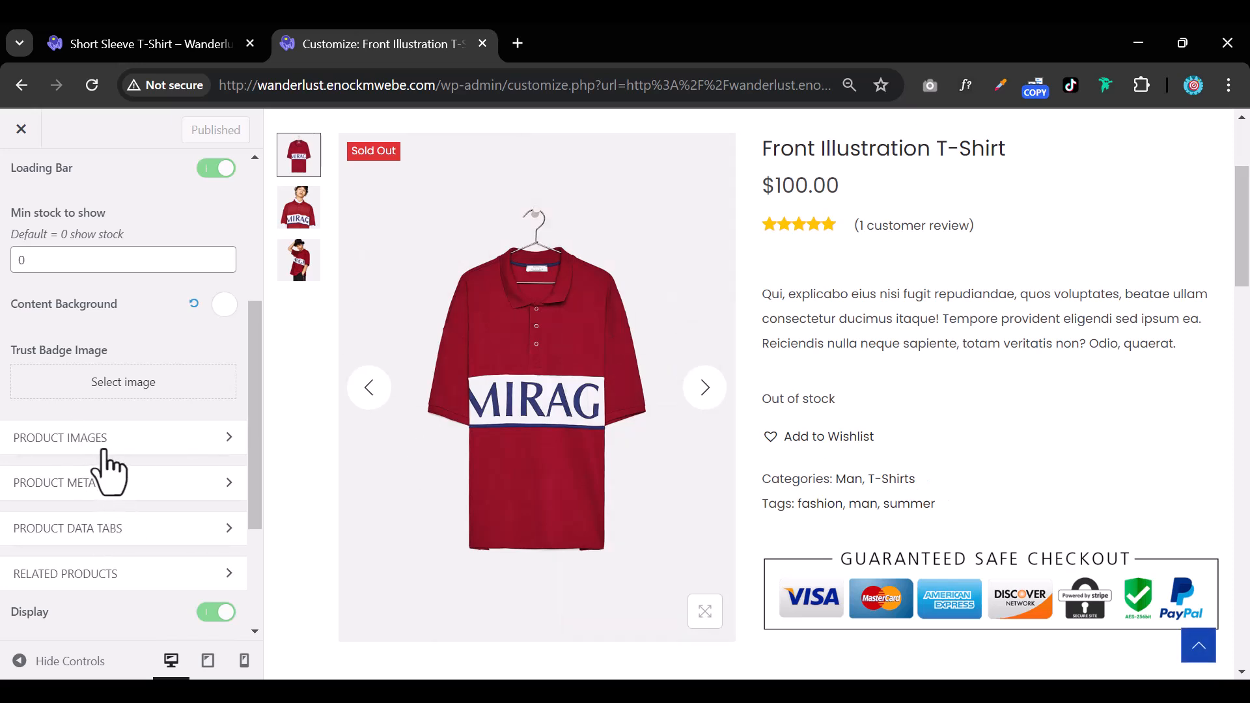
Collapse the General settings and expand the Product Images settings for single product pages
scroll(171, 469, "up", 5)
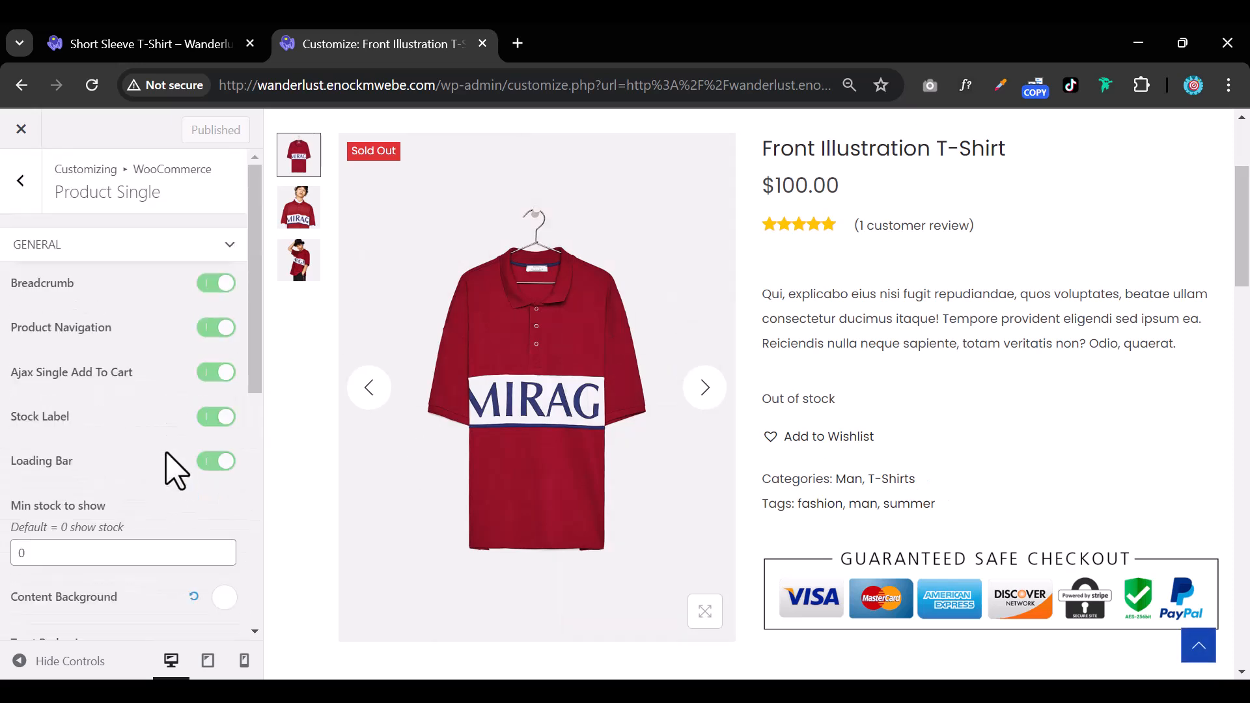
left_click(151, 246)
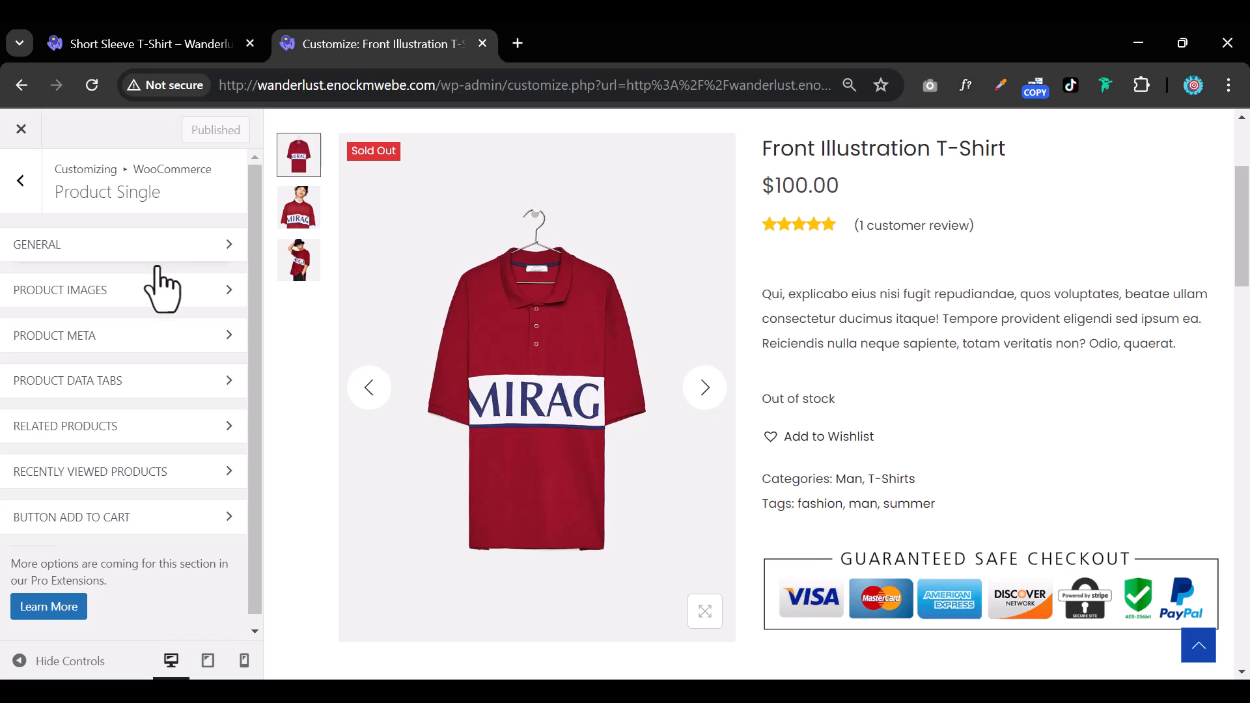
left_click(128, 291)
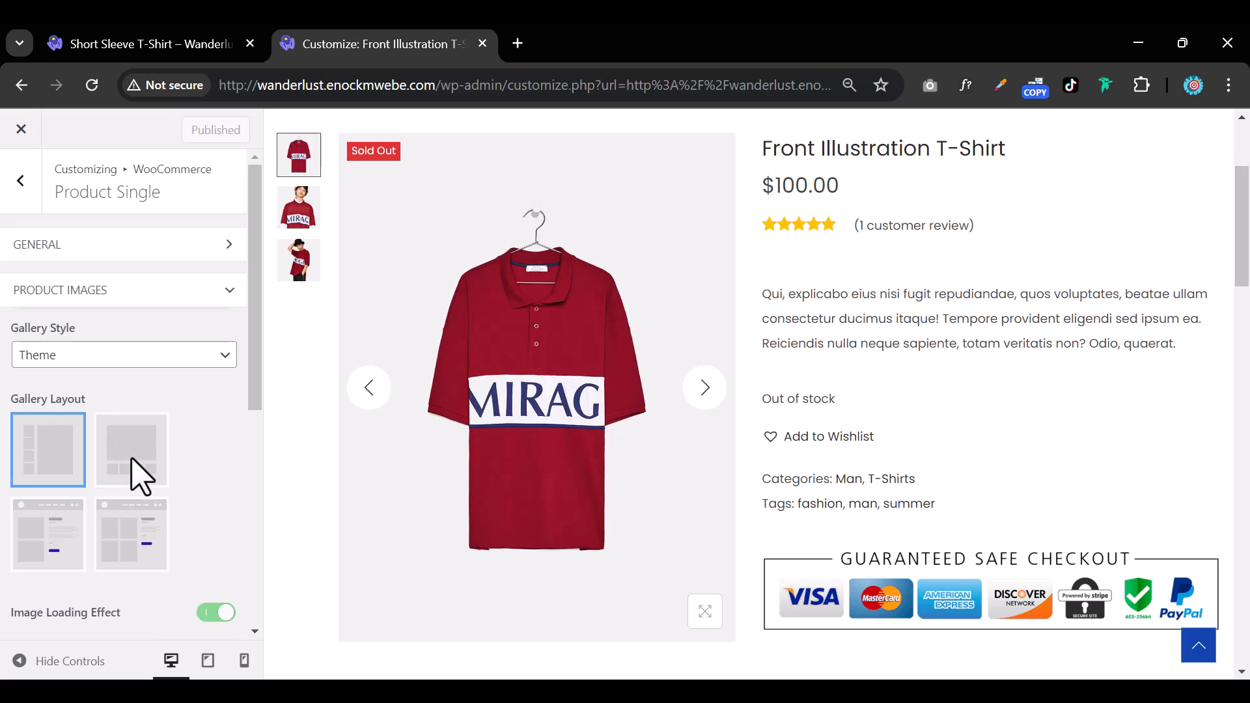
Try the gallery layout with thumbnails below the main image and view it in the full-width preview
left_click(129, 461)
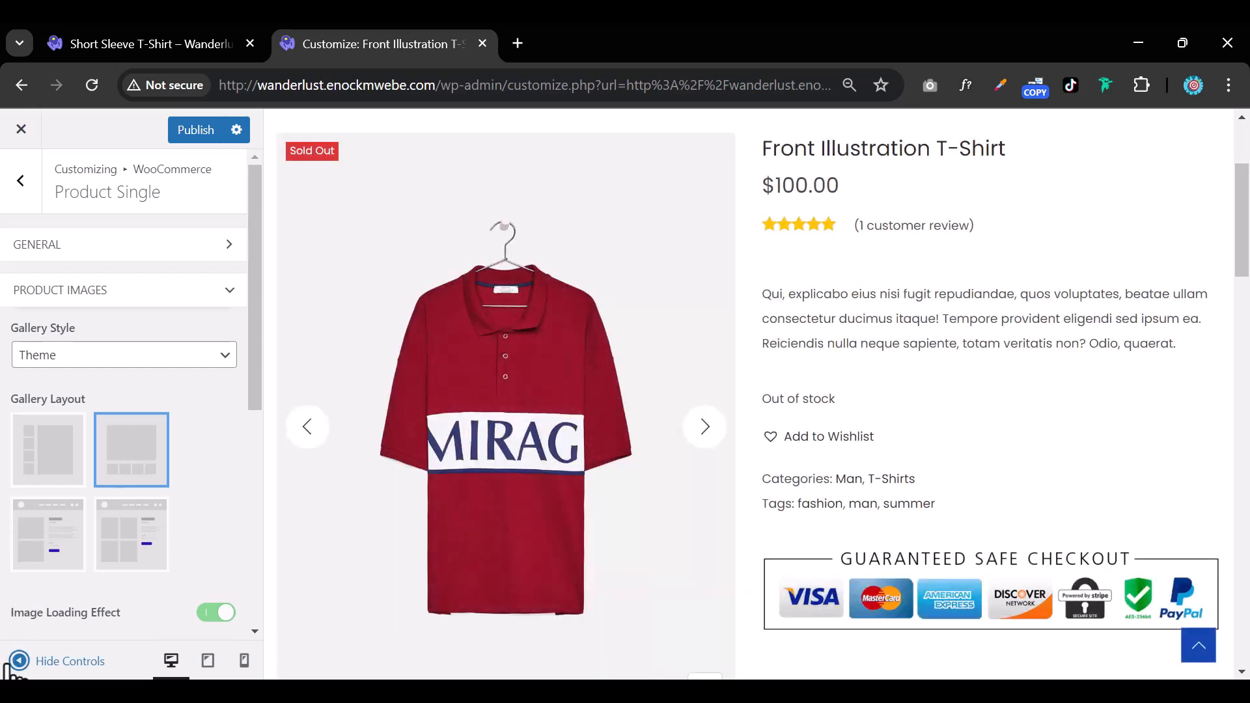
left_click(19, 660)
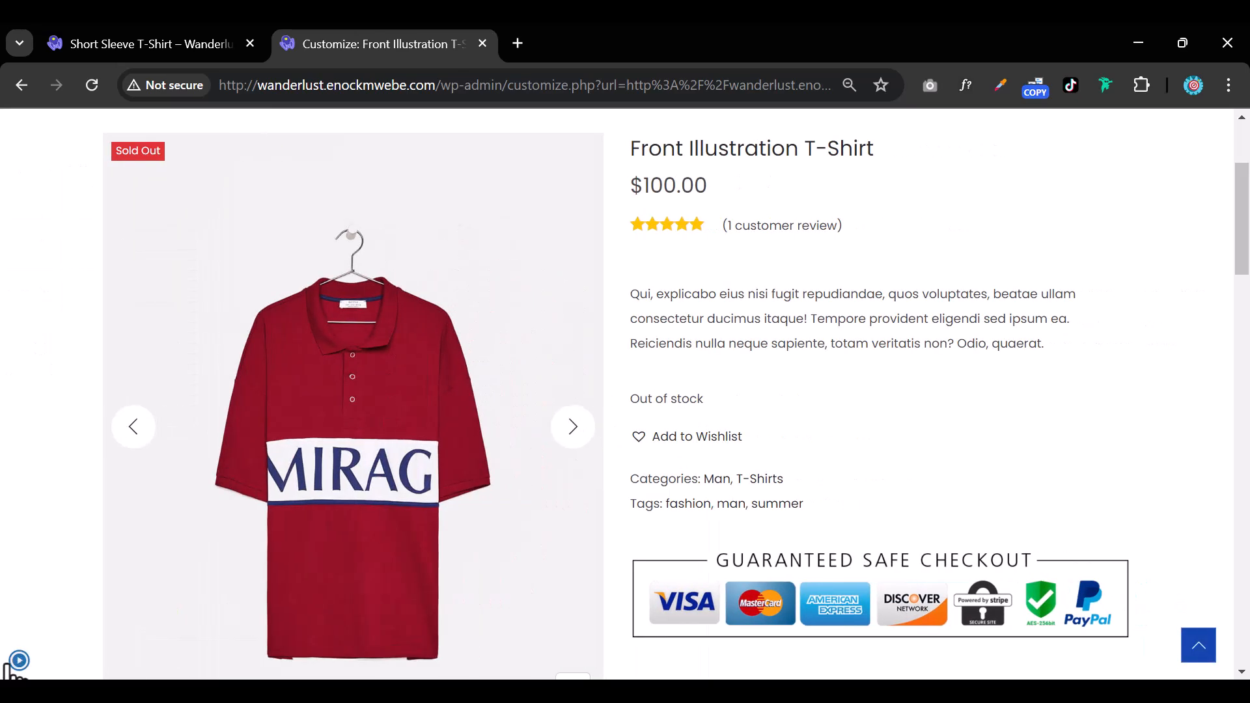
scroll(383, 413, "down", 3)
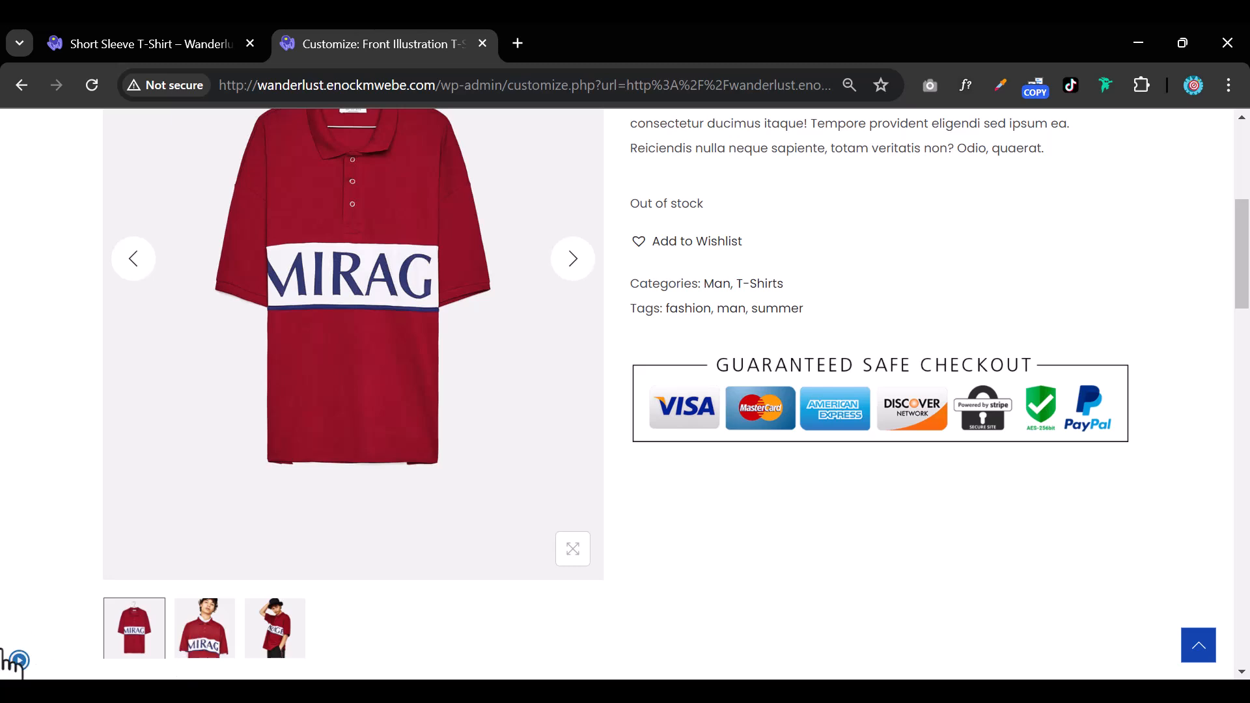
Restore the controls, set the gallery layout to a single column of stacked images and inspect it in the full-width preview
left_click(18, 660)
left_click(53, 537)
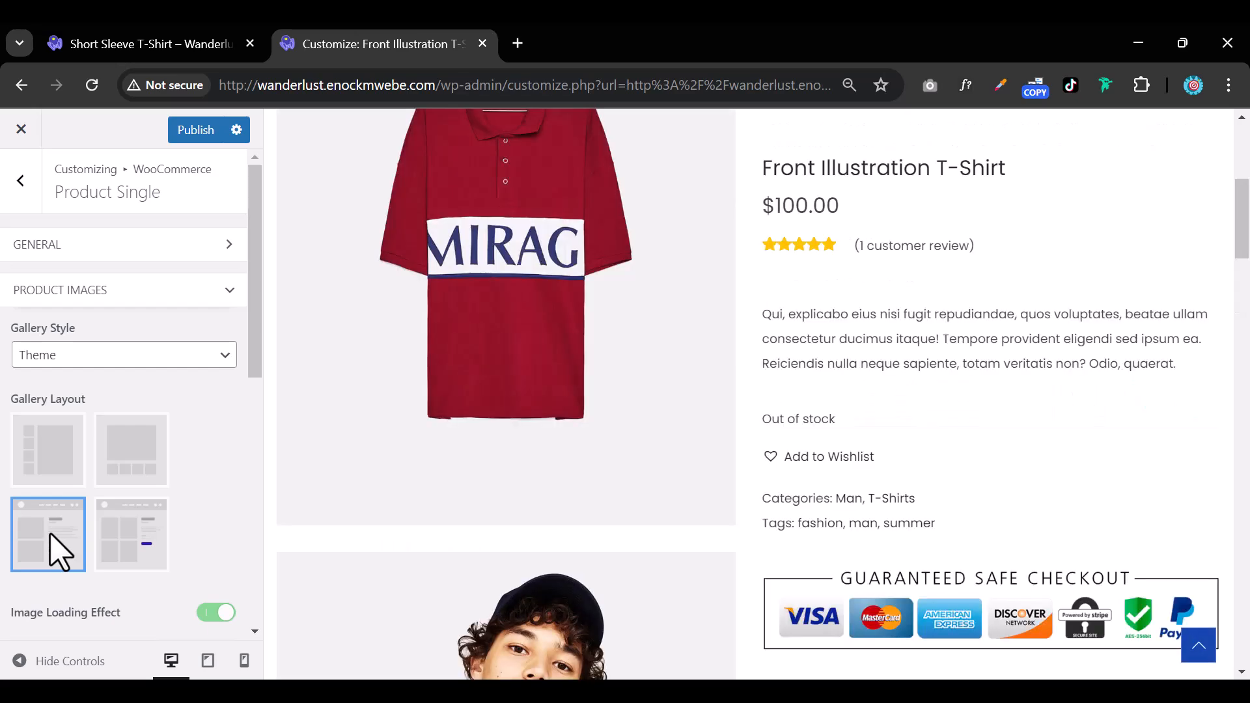
left_click(19, 660)
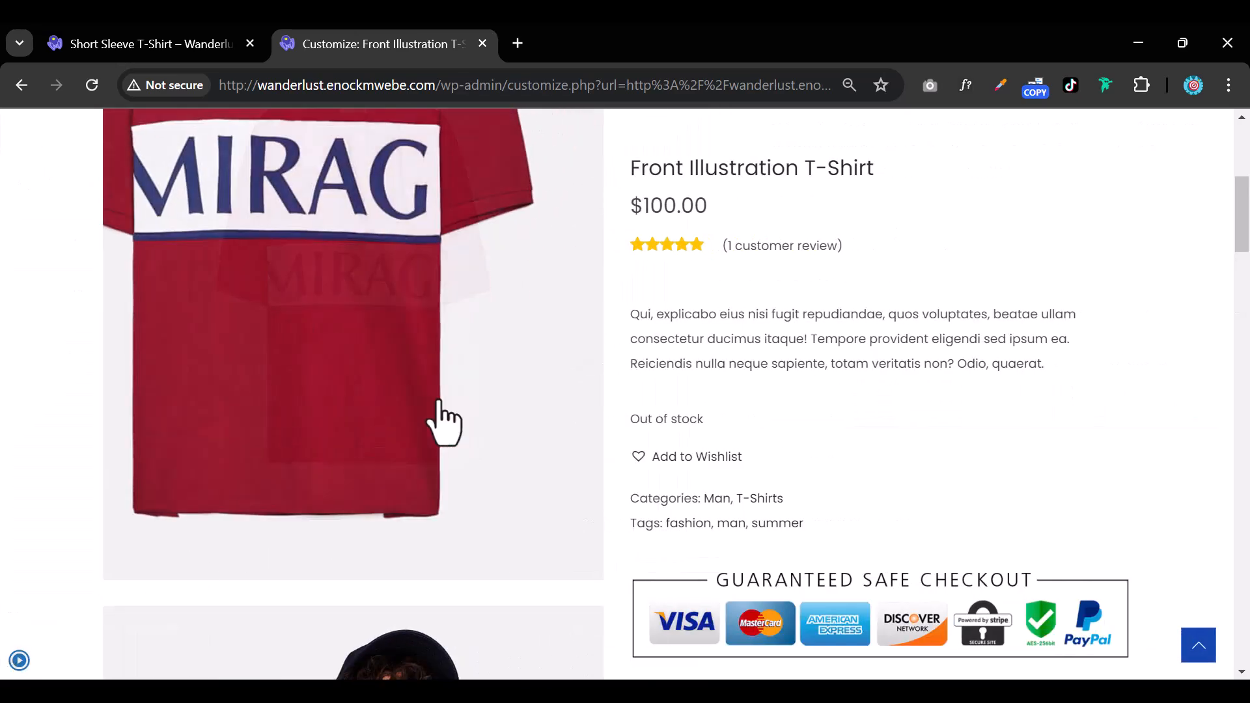
scroll(687, 347, "down", 10)
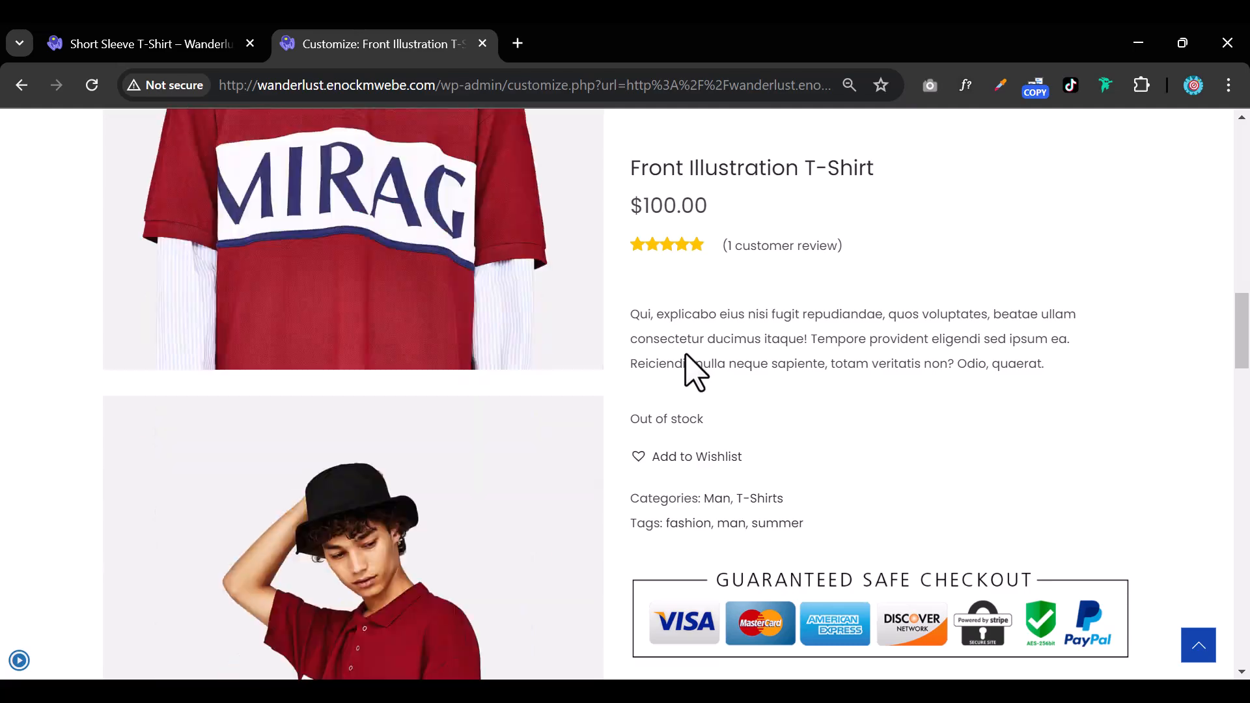
scroll(689, 355, "down", 5)
scroll(690, 371, "up", 8)
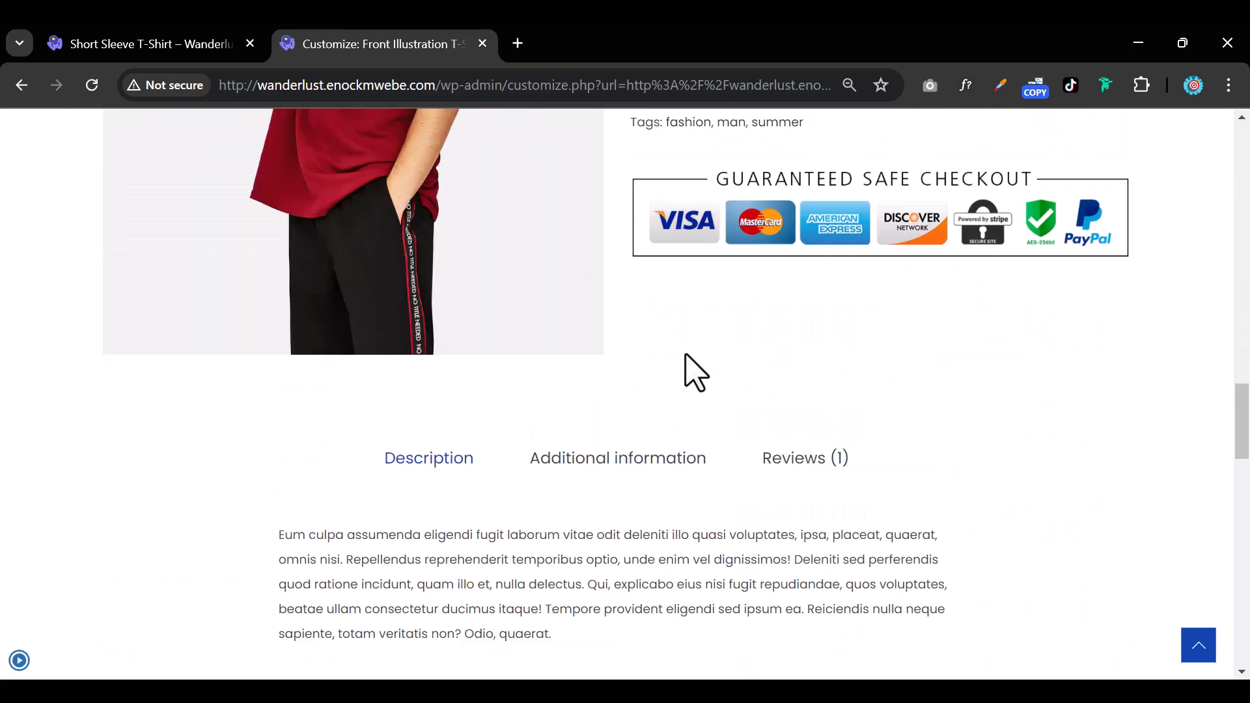
scroll(685, 355, "up", 10)
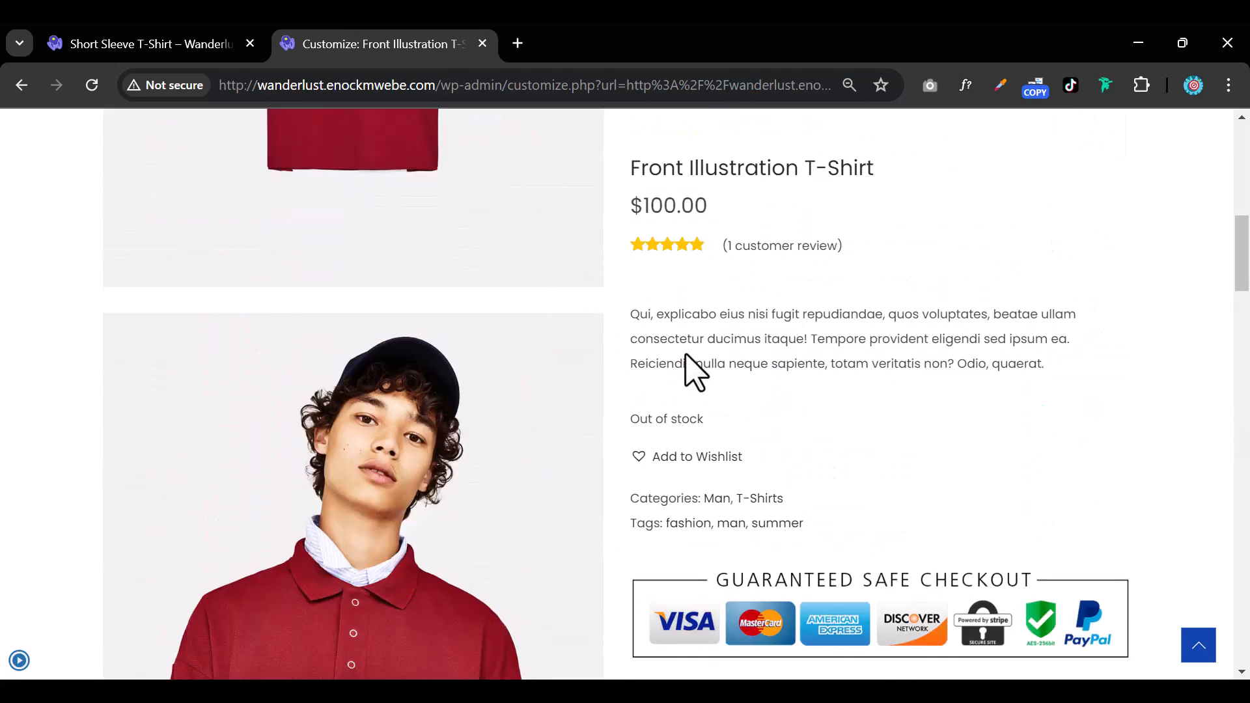
scroll(691, 371, "down", 5)
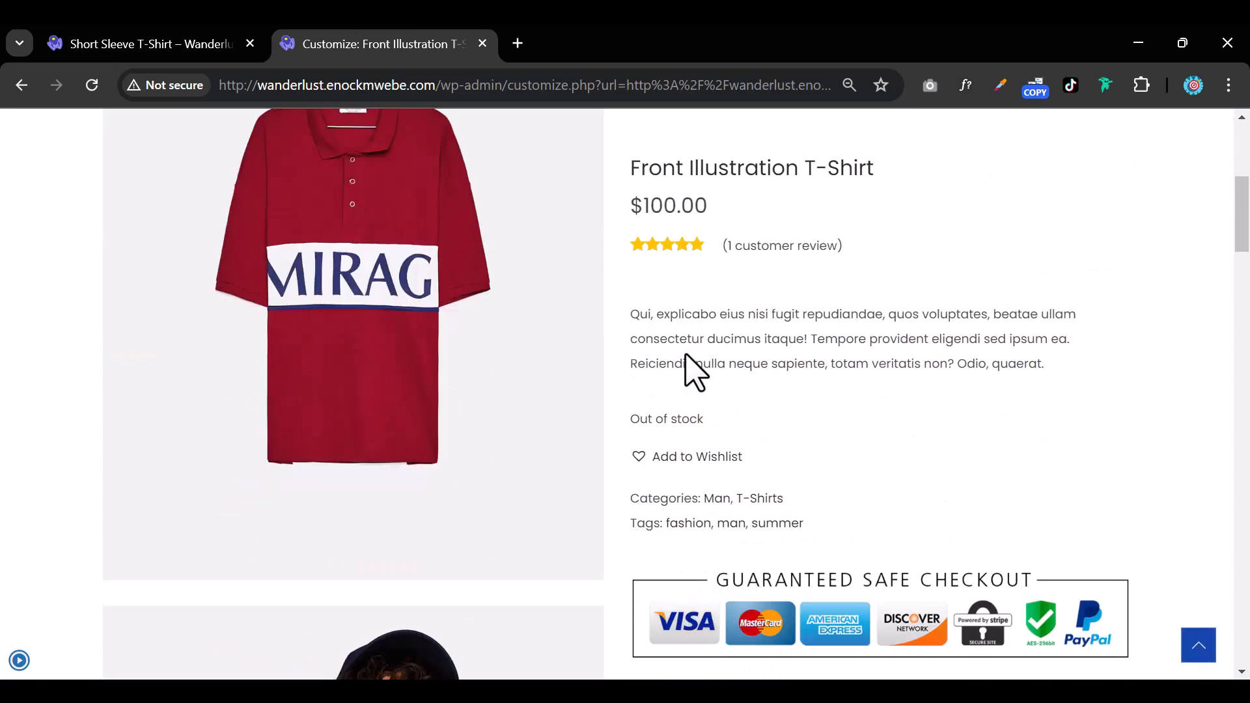
Try the two-column grid gallery layout and inspect it in the full-width preview of the Front Illustration T-Shirt
left_click(18, 661)
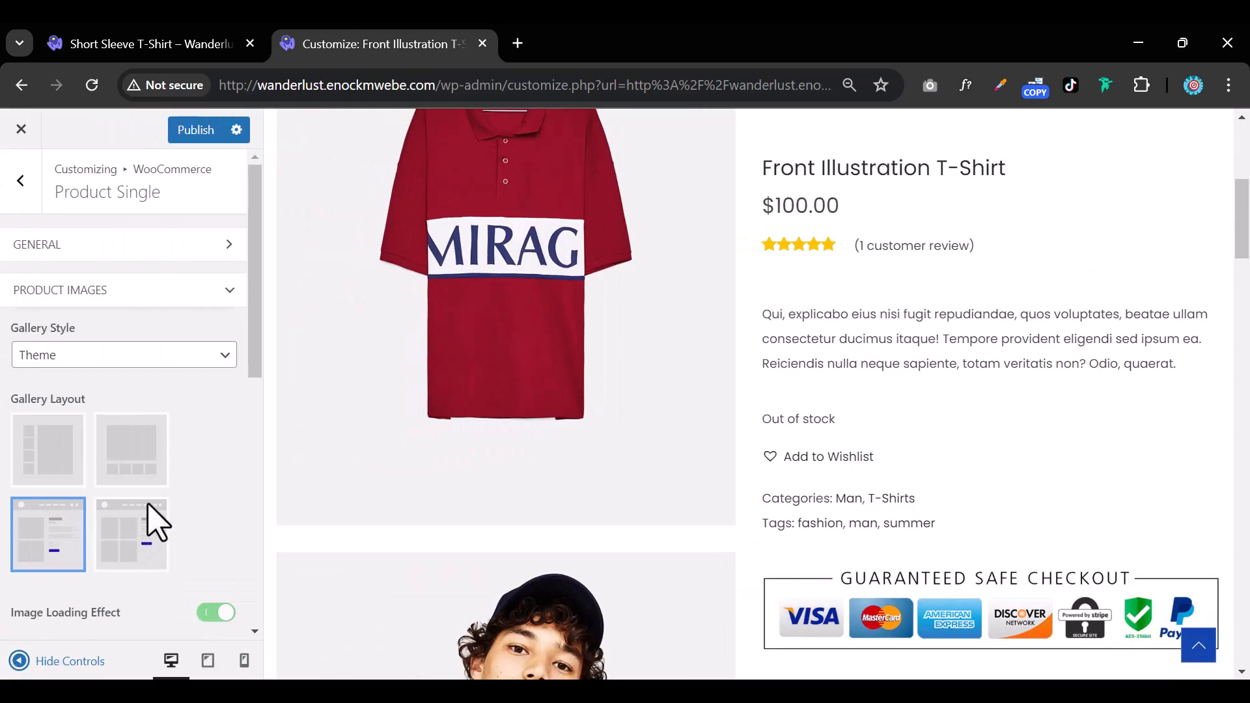
left_click(120, 540)
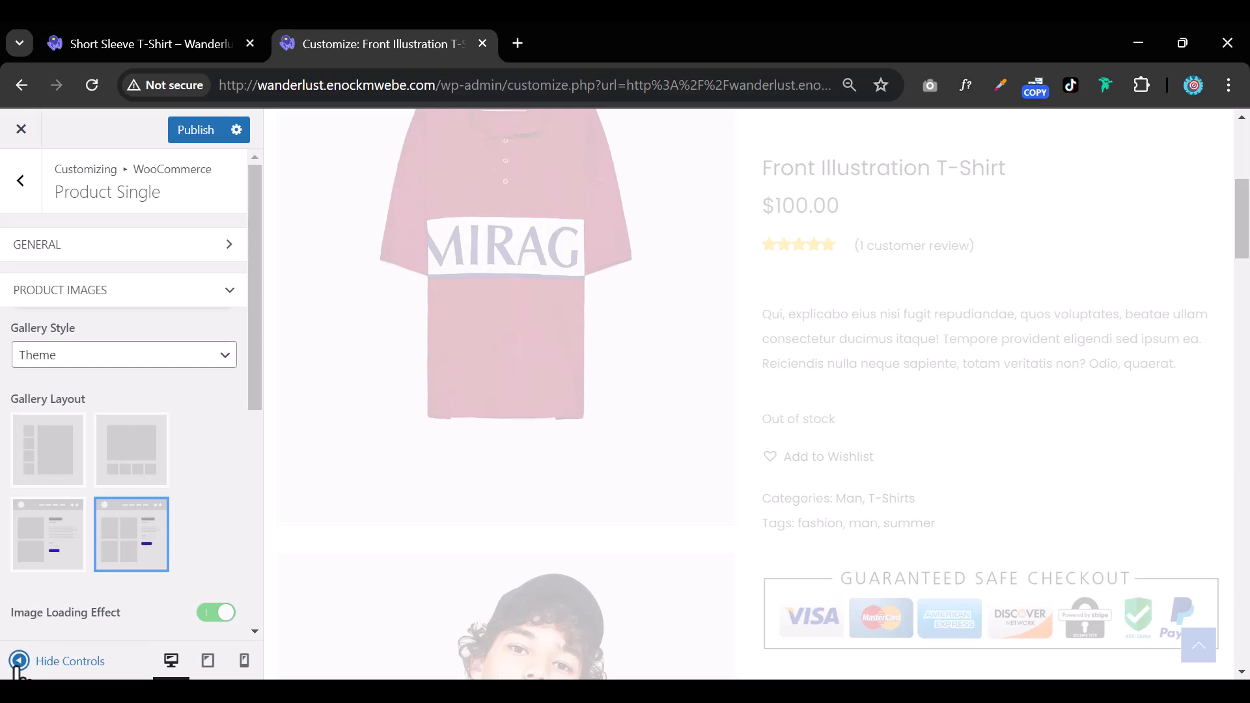
left_click(18, 661)
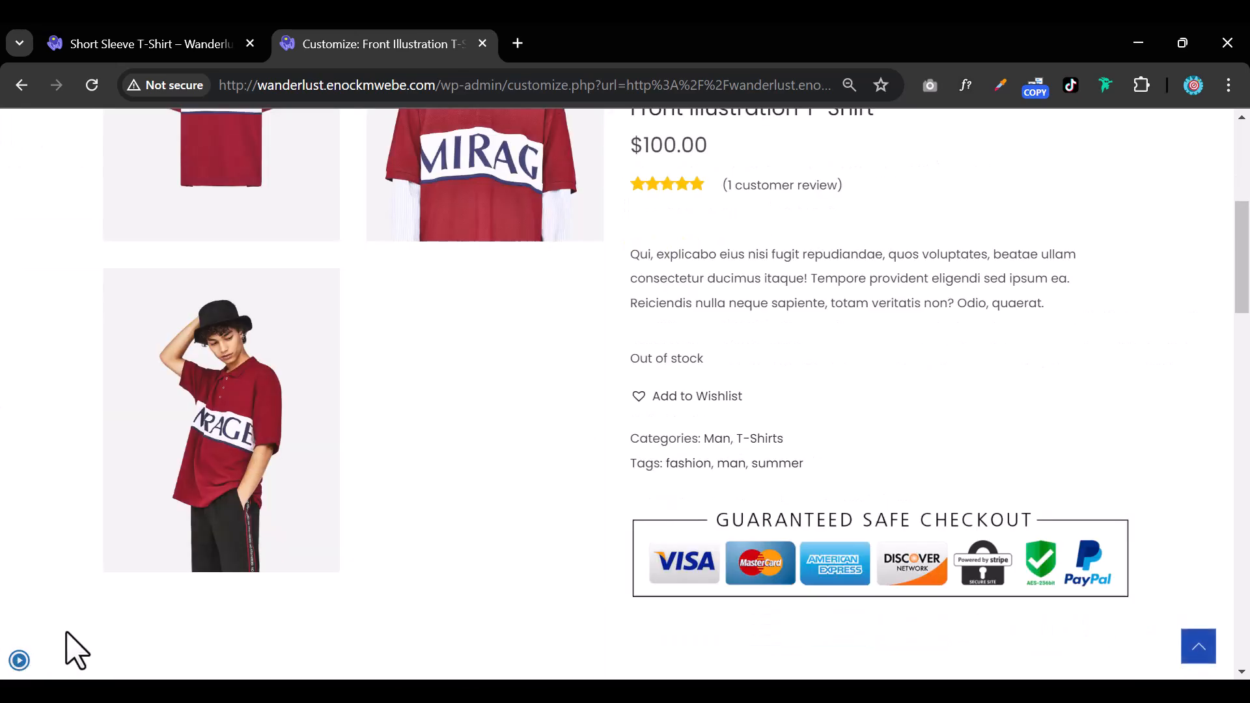
scroll(684, 426, "down", 1)
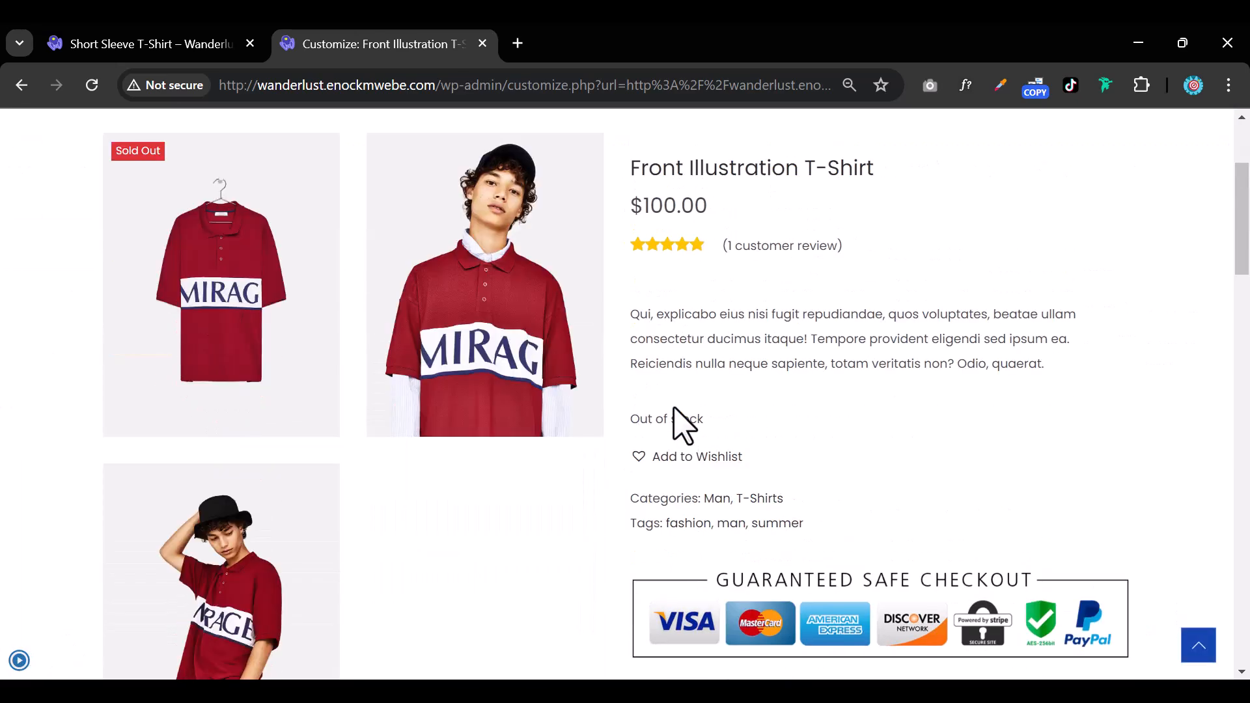
left_click(18, 661)
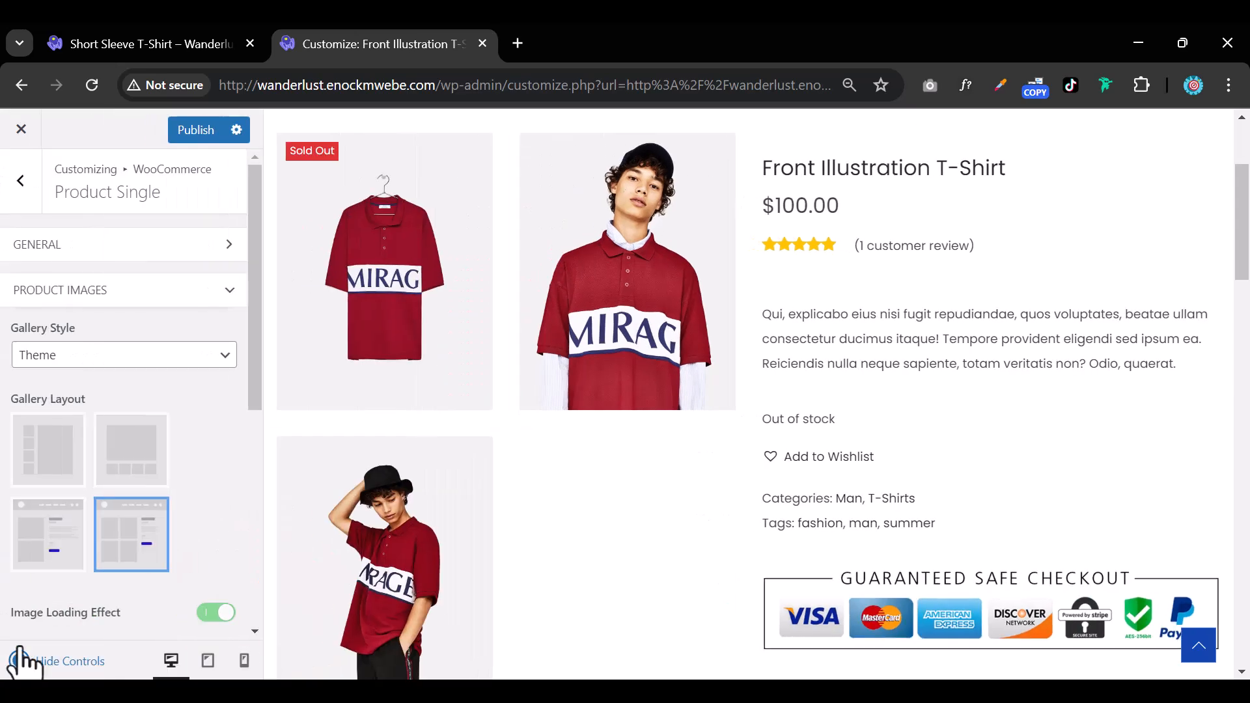
Set the gallery layout to the single column of stacked images and publish the change
left_click(64, 547)
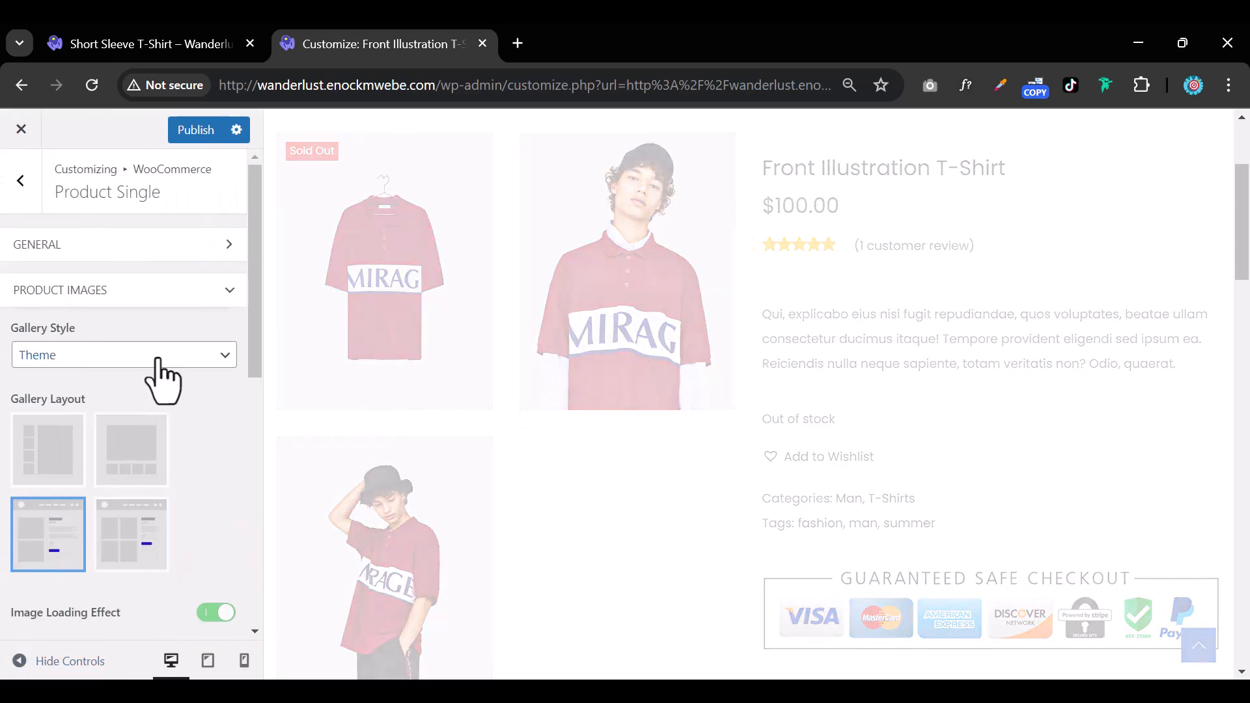
left_click(195, 130)
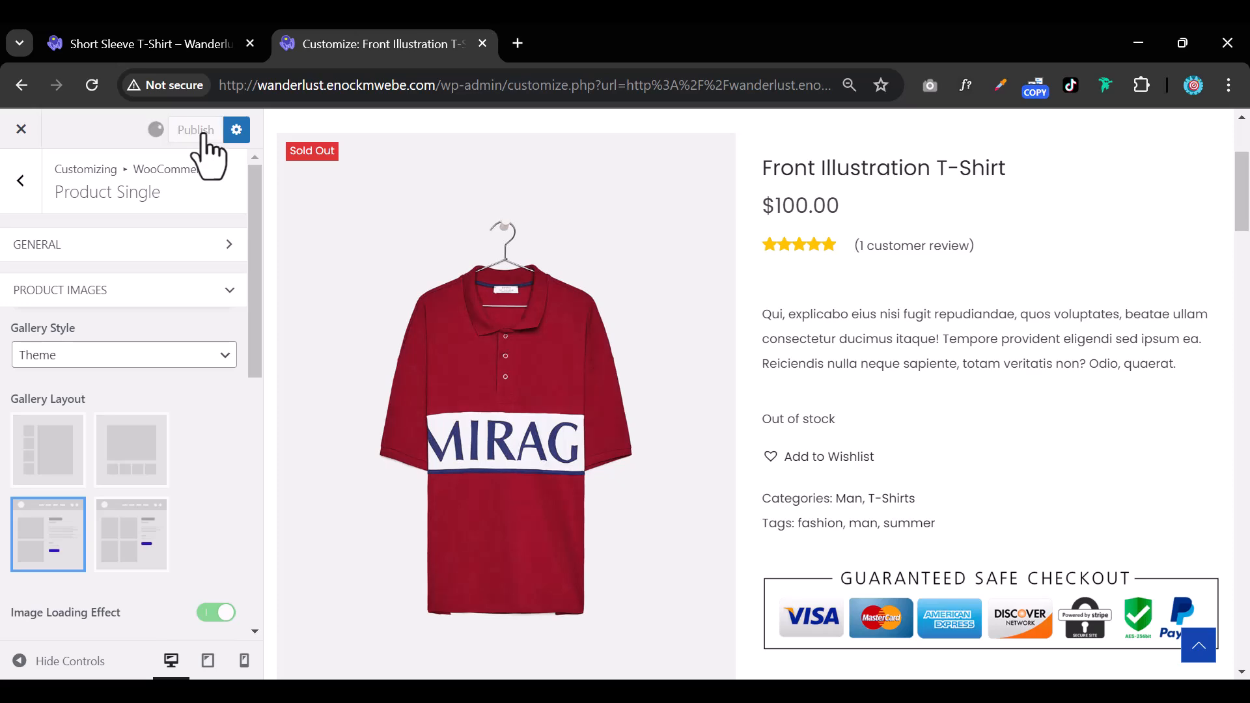
Inspect the stacked image gallery on the live Short Sleeve T-Shirt page and on the T-Shirt DAD product page
left_click(185, 44)
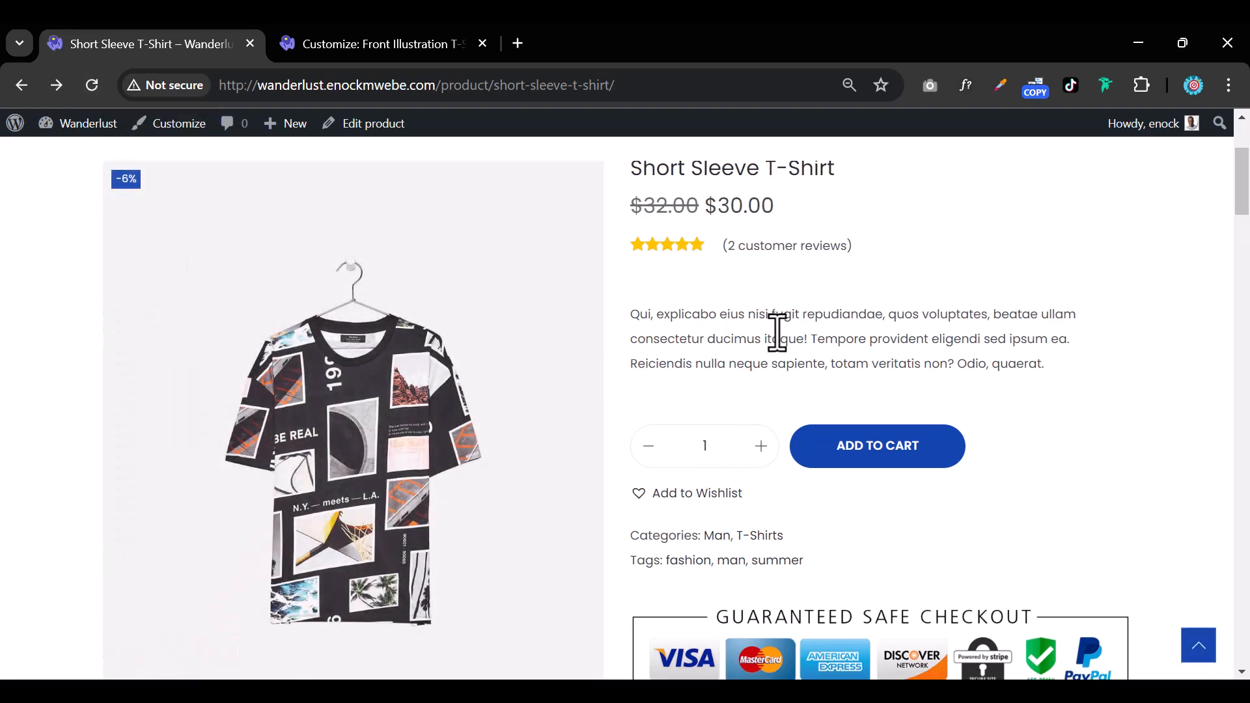
scroll(777, 332, "down", 15)
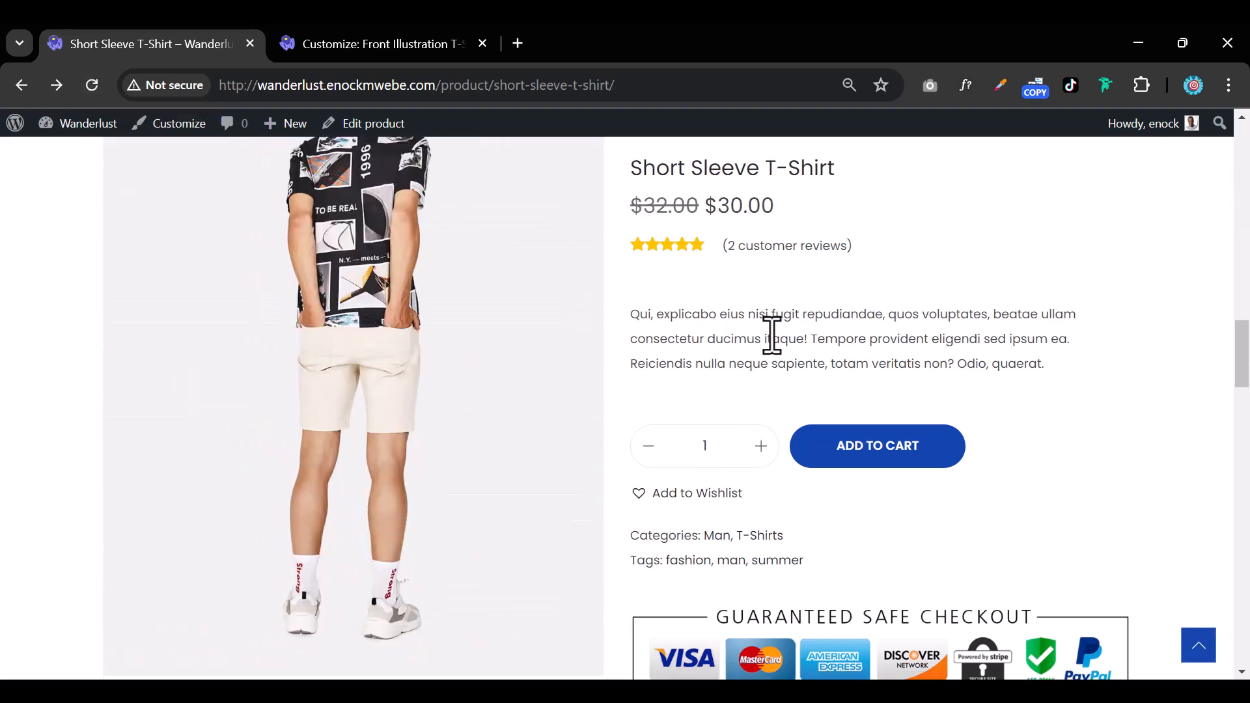
scroll(773, 345, "down", 15)
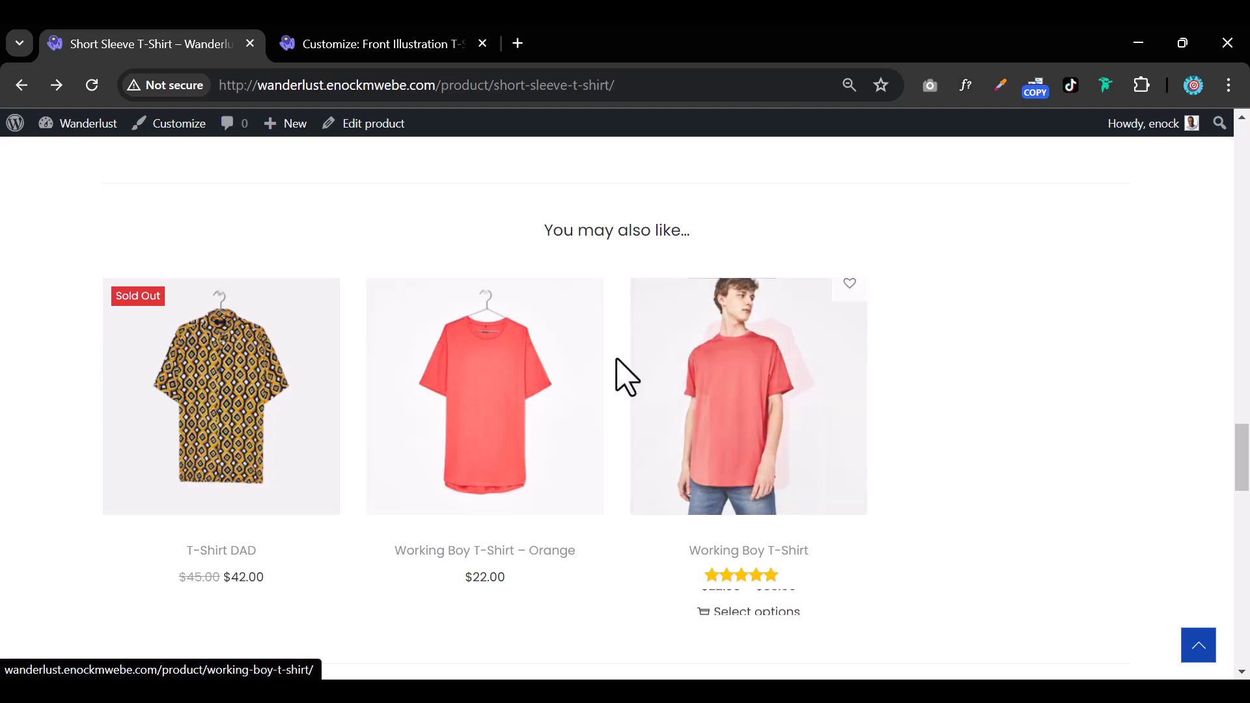
left_click(270, 381)
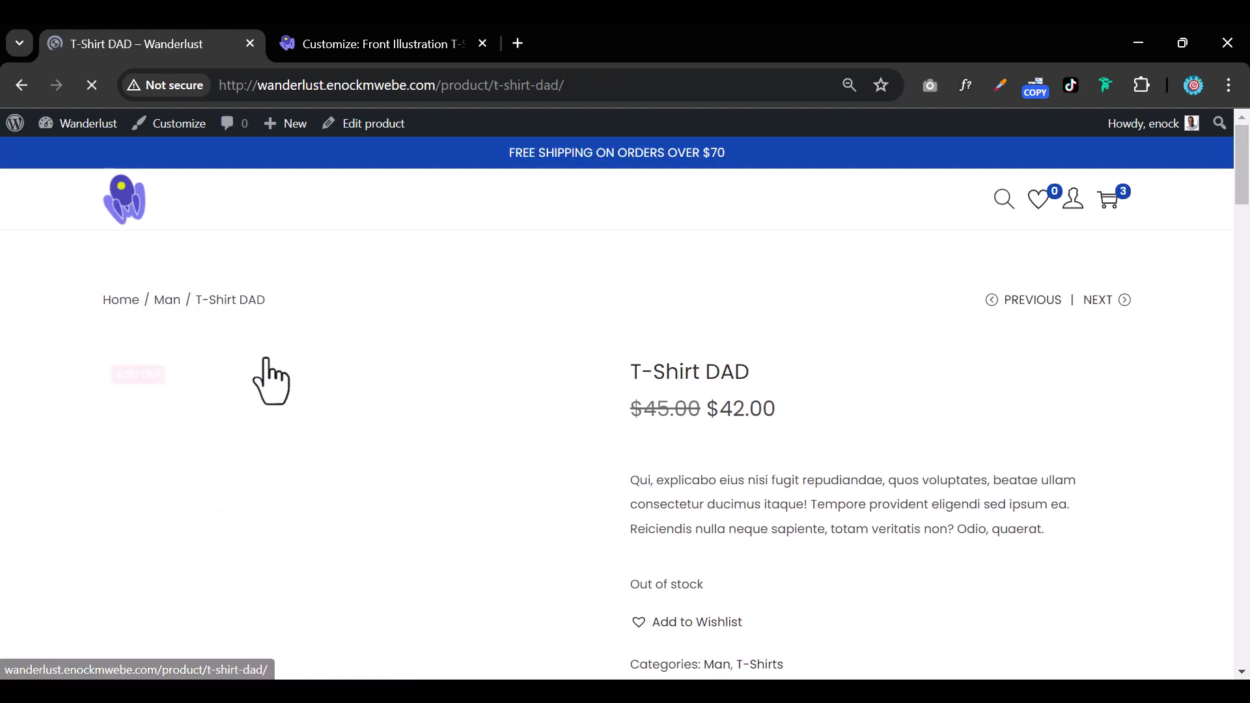
scroll(800, 384, "down", 3)
scroll(803, 384, "down", 10)
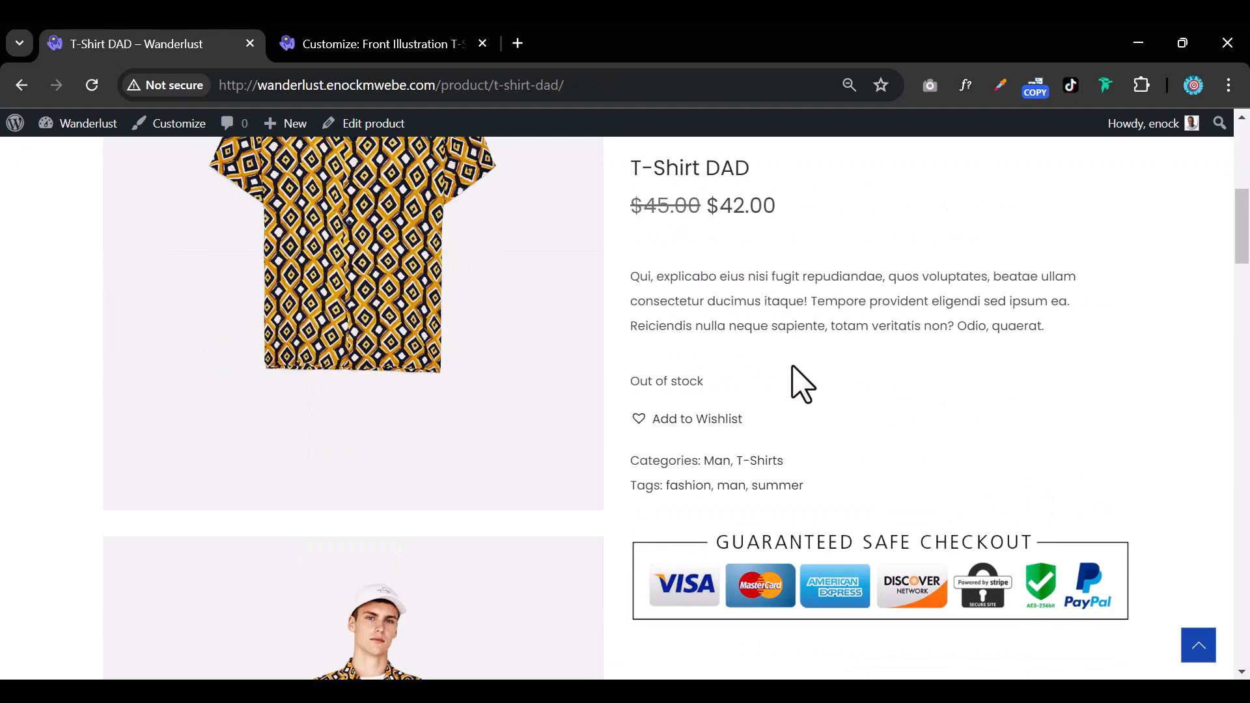
scroll(802, 384, "down", 4)
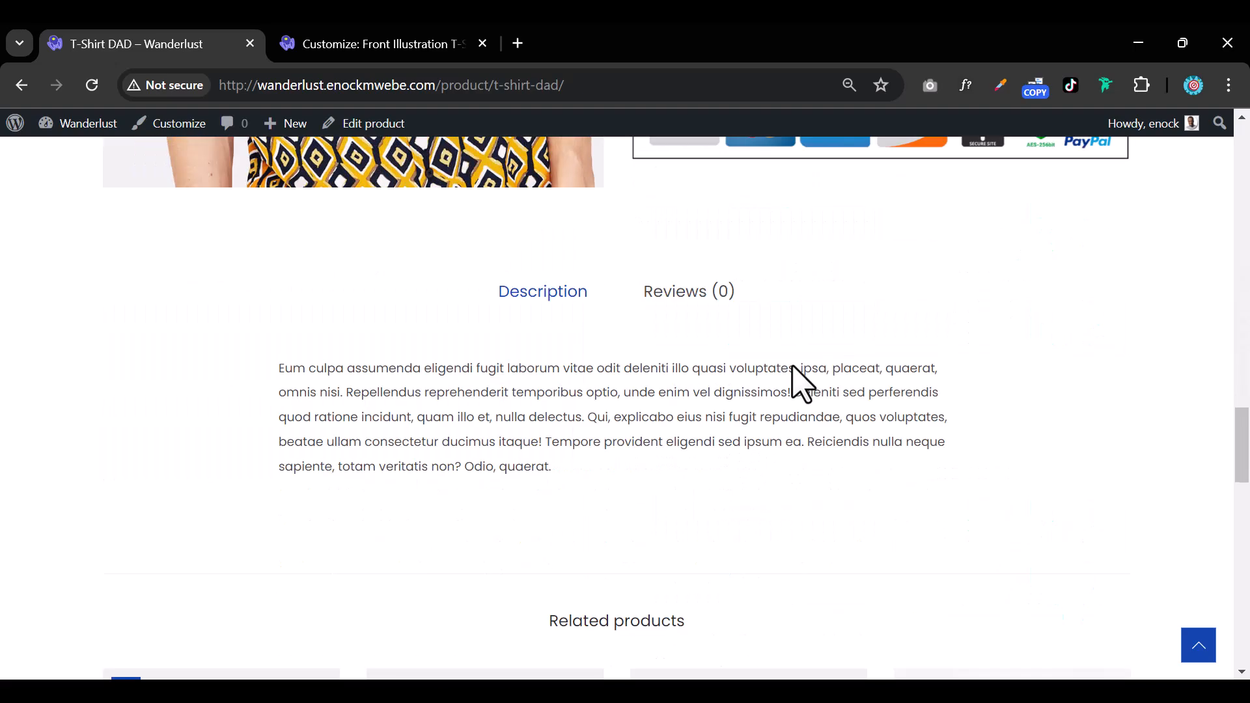
Return to the customizer, set the gallery layout to thumbnails below the main image and publish it
left_click(410, 52)
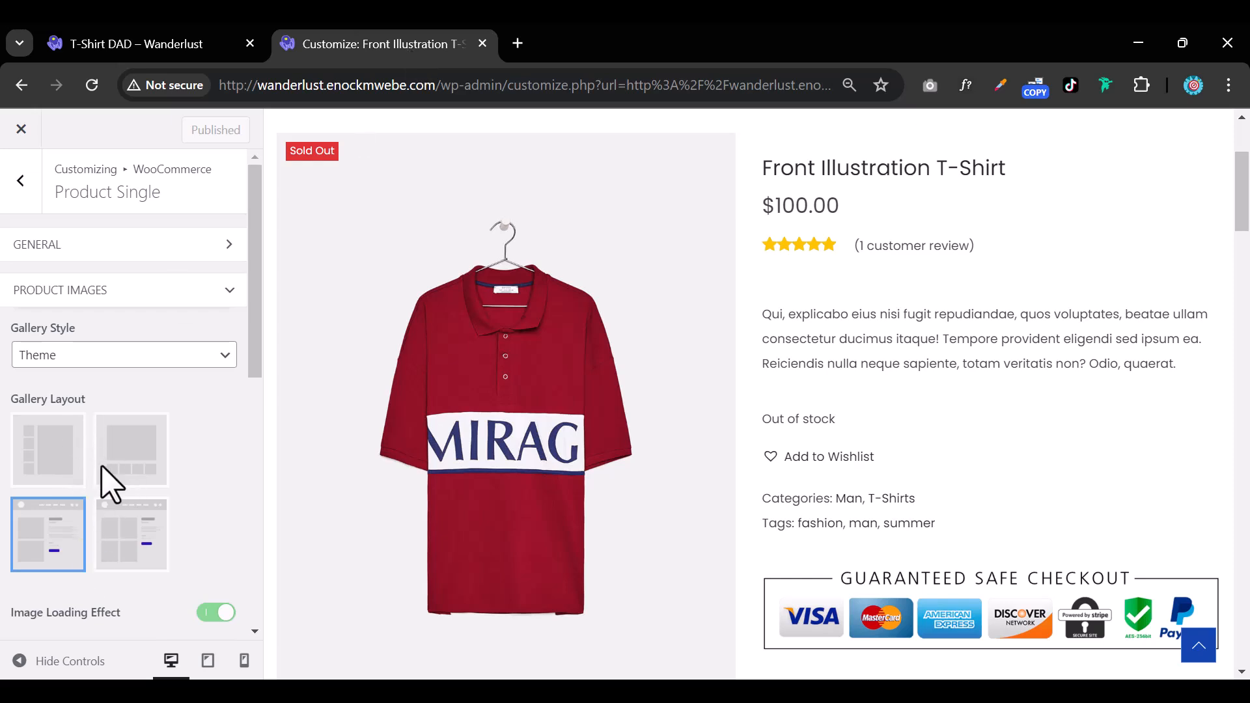
scroll(160, 438, "down", 3)
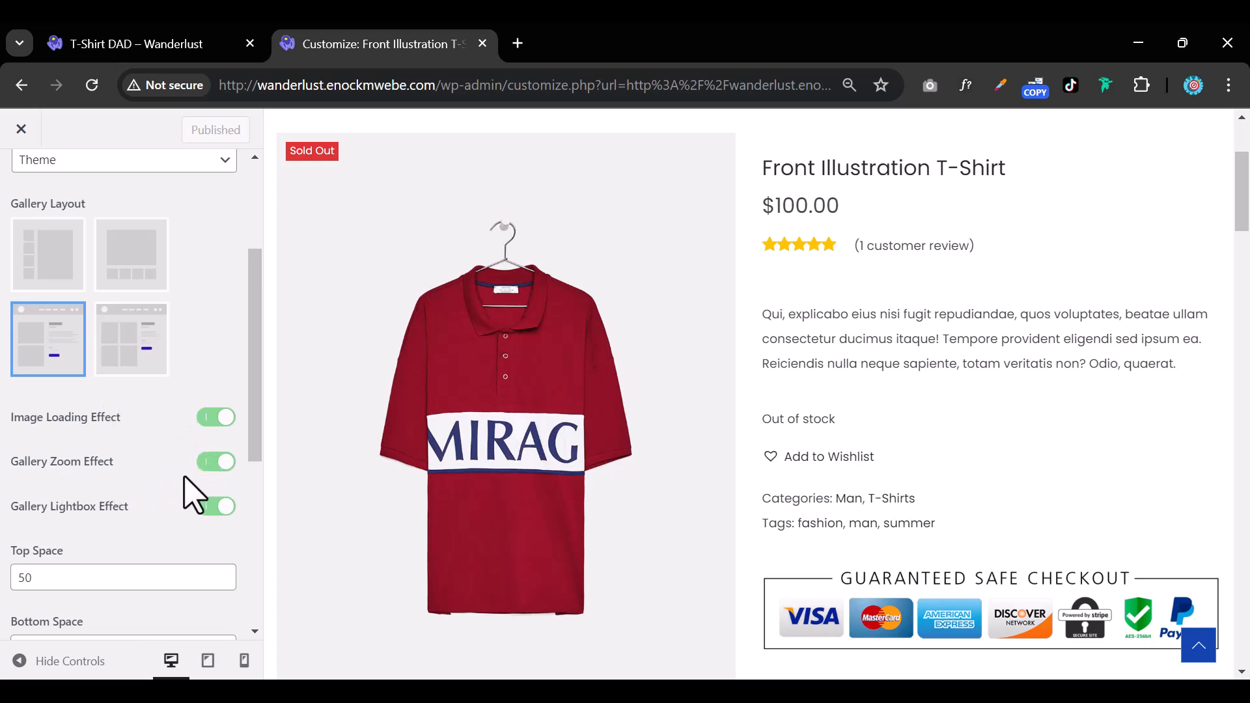
left_click(155, 46)
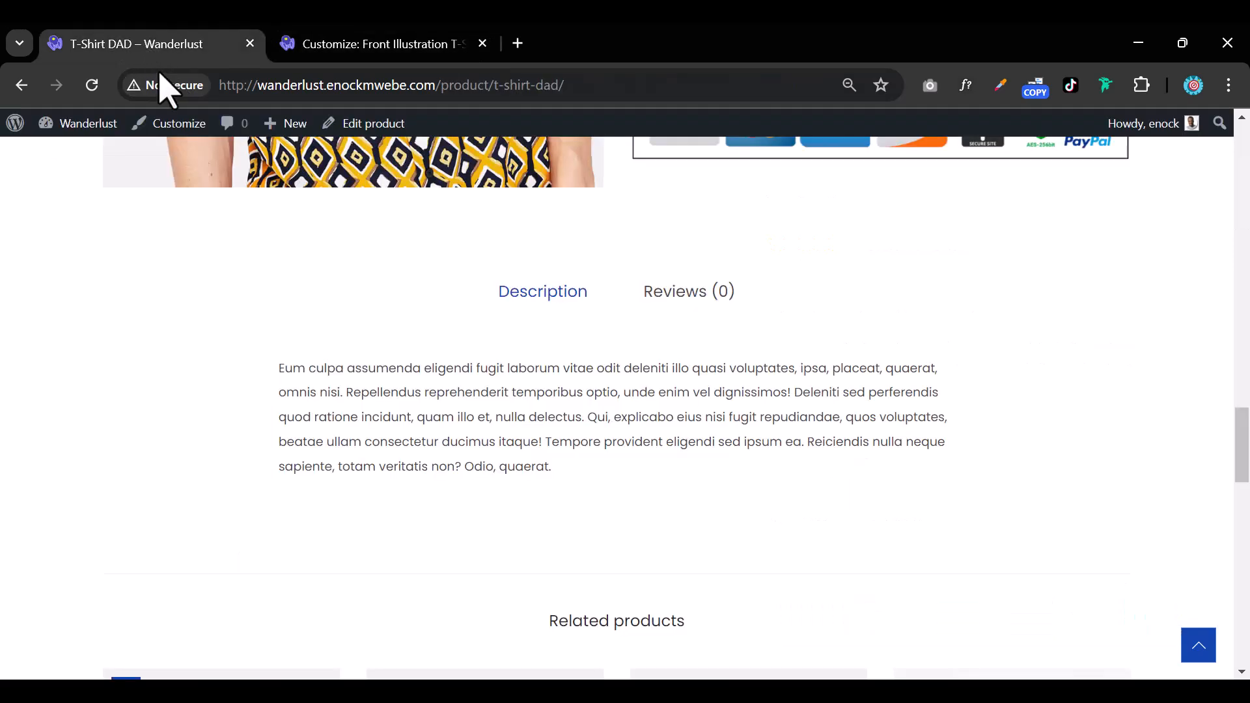
left_click(348, 47)
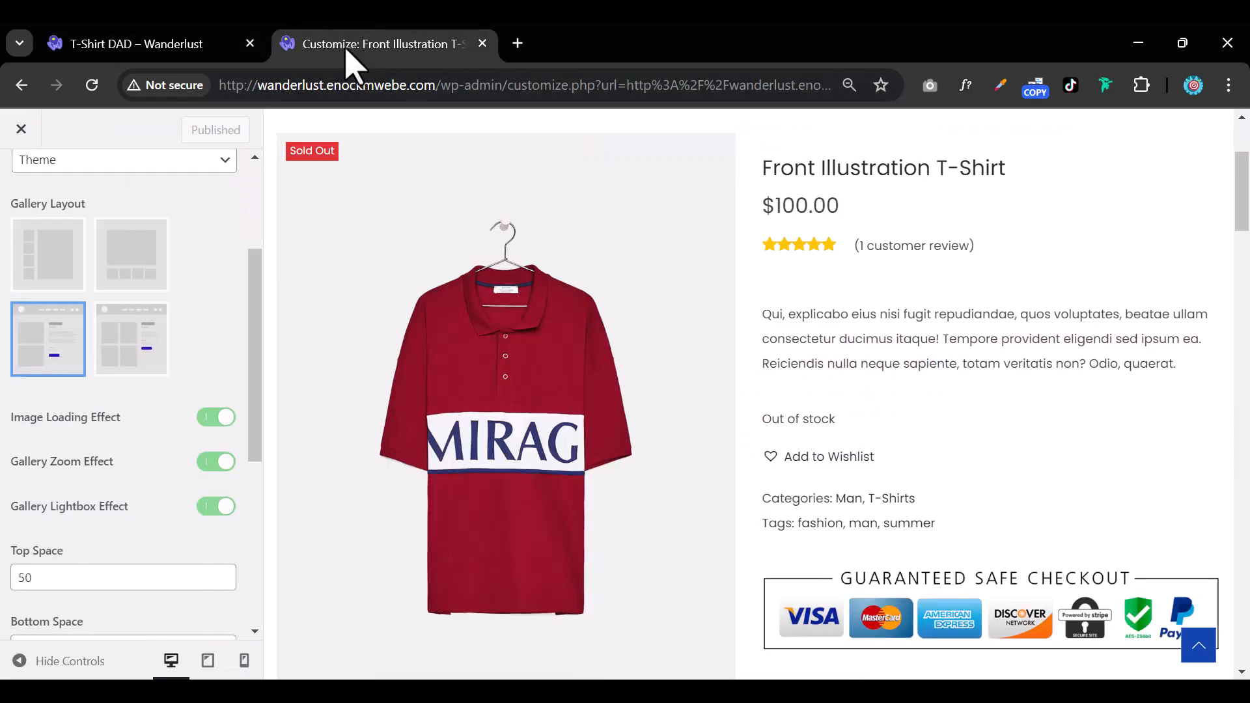
left_click(128, 286)
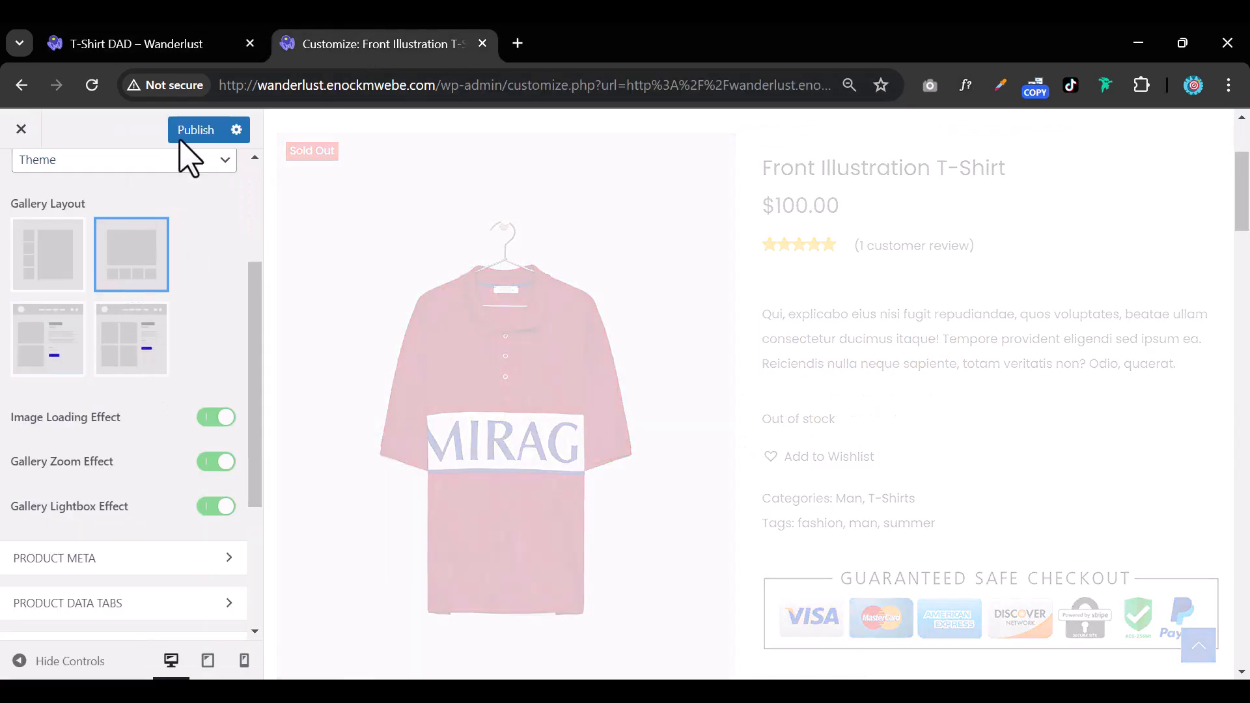
left_click(196, 130)
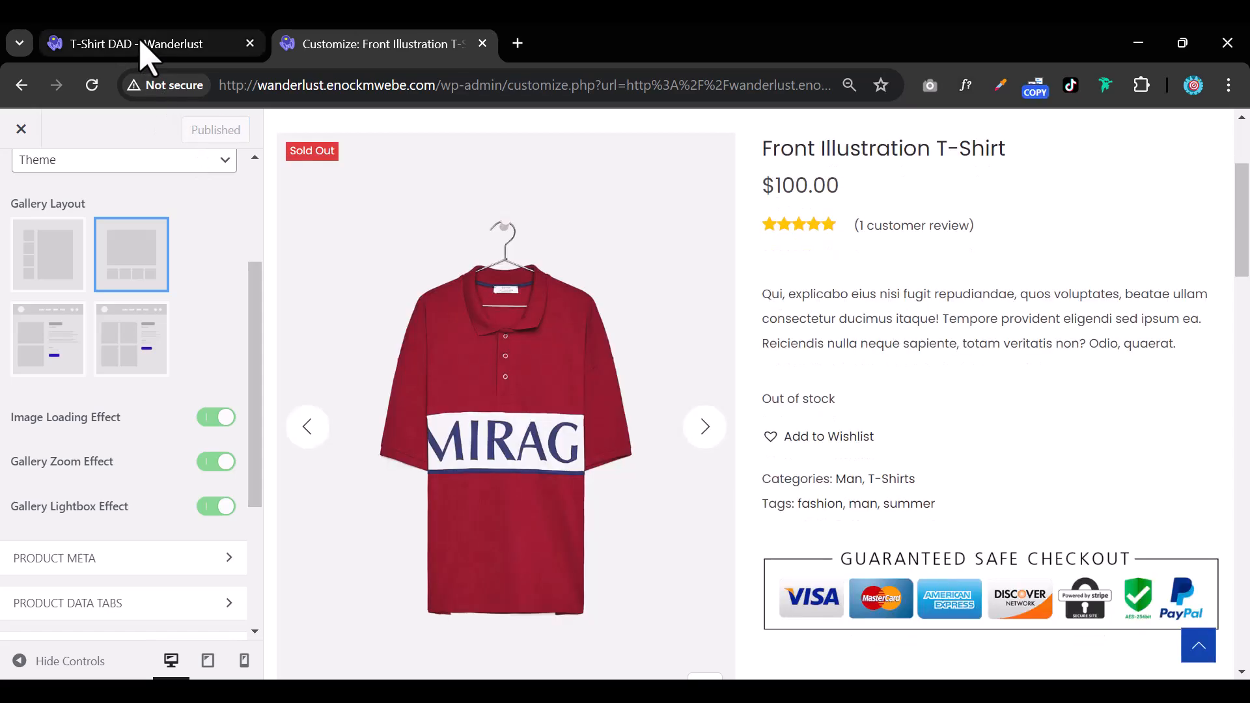
Reload the live T-Shirt DAD page, open the related Short Sleeve T-Shirt and examine its gallery thumbnails and image zoom
left_click(145, 47)
left_click(92, 85)
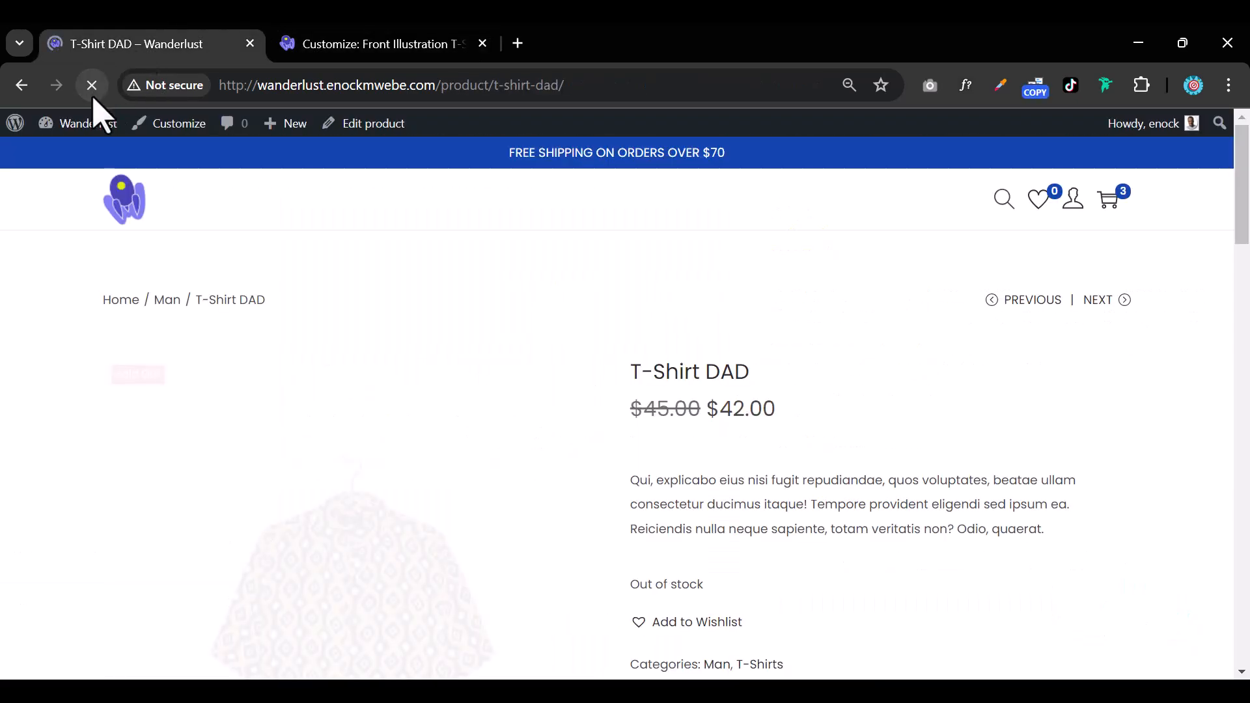
scroll(371, 390, "down", 10)
scroll(374, 391, "up", 5)
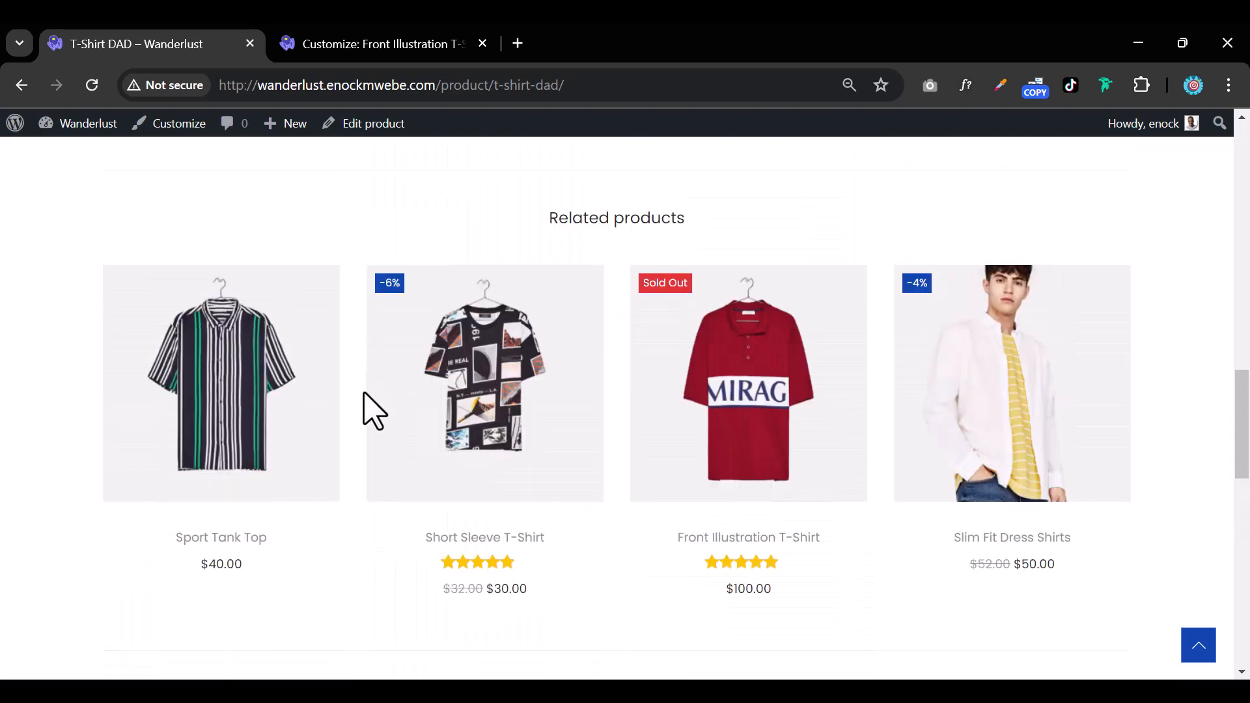
left_click(511, 437)
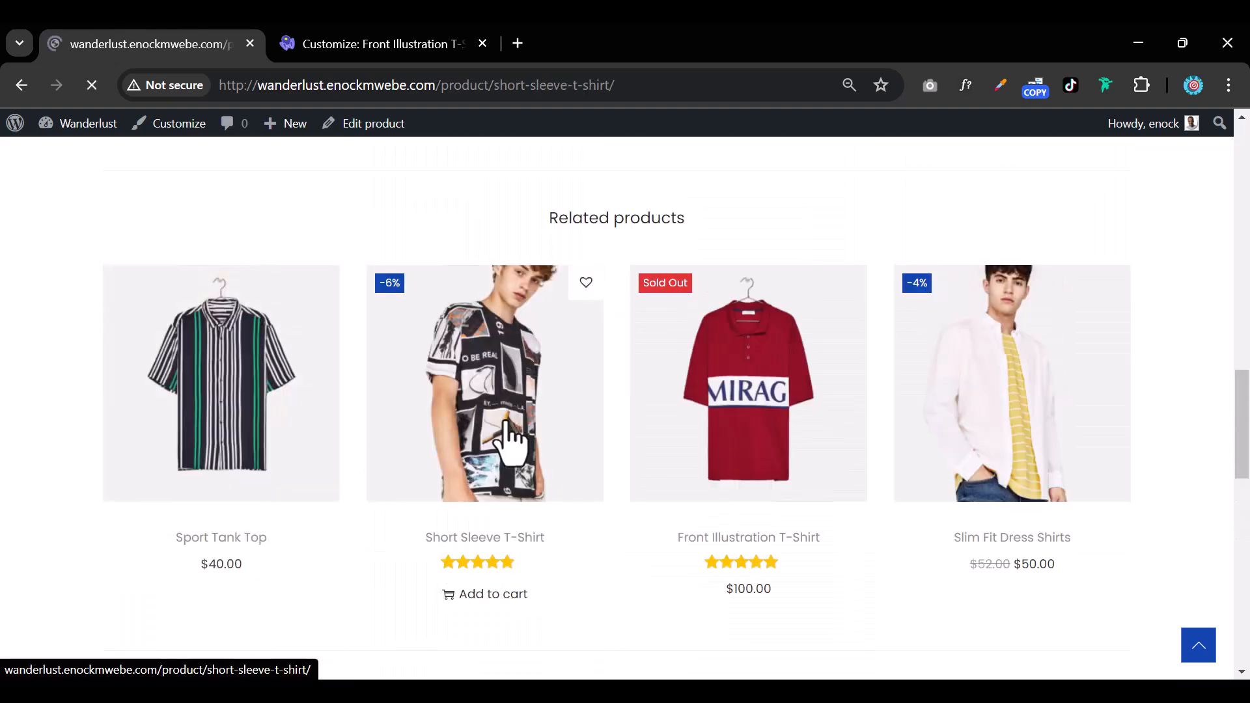
scroll(419, 514, "down", 5)
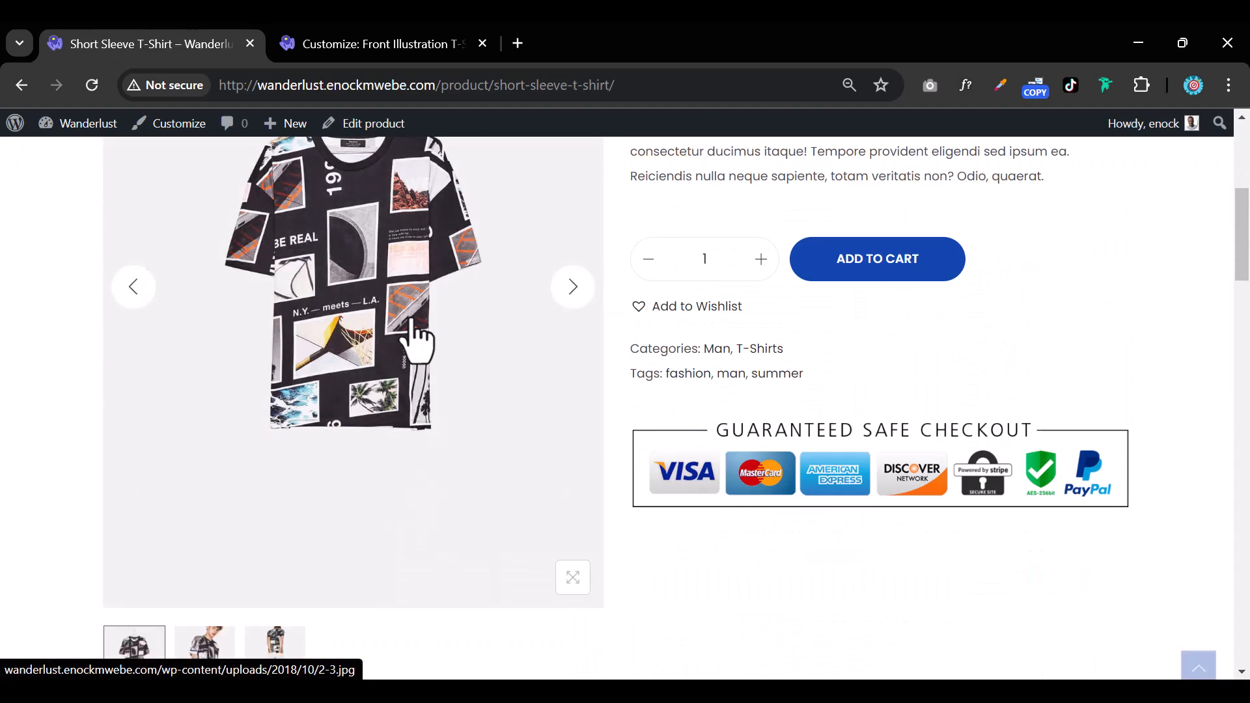
scroll(358, 319, "down", 6)
scroll(326, 241, "up", 6)
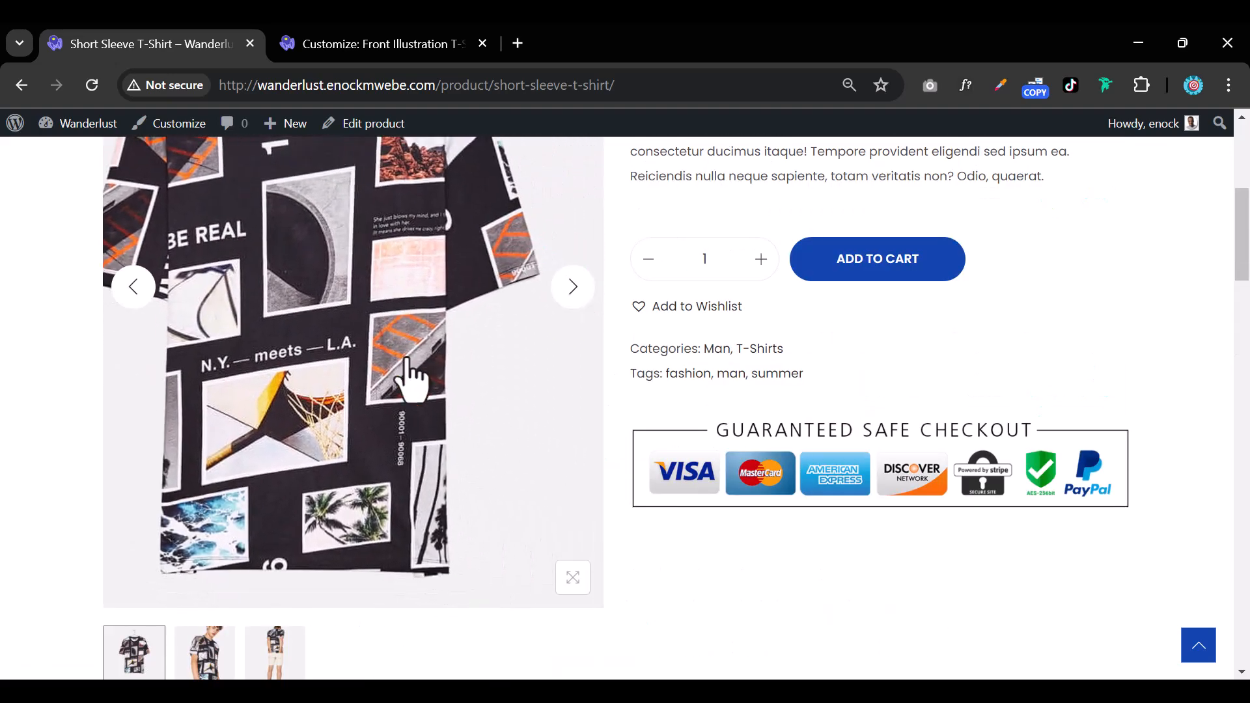
Compare the Gallery Zoom Effect and Gallery Lightbox Effect settings with the live Short Sleeve T-Shirt image opened in the lightbox
left_click(376, 45)
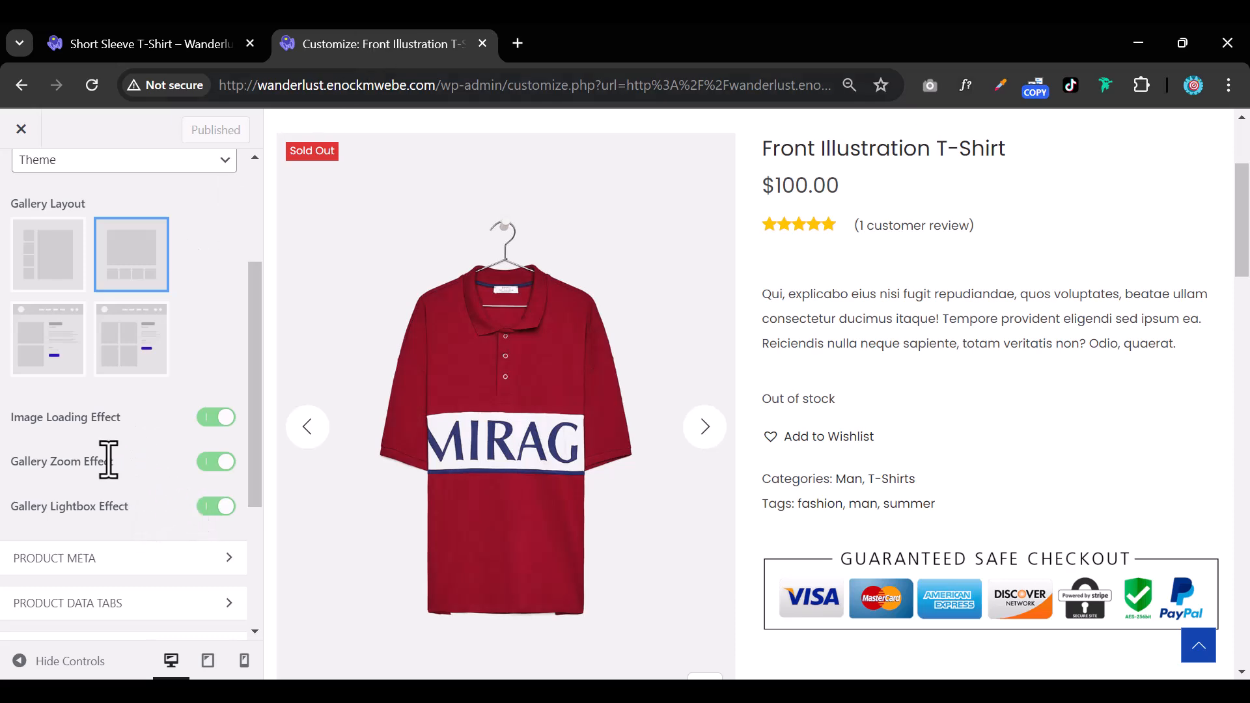
left_click(174, 47)
left_click(414, 359)
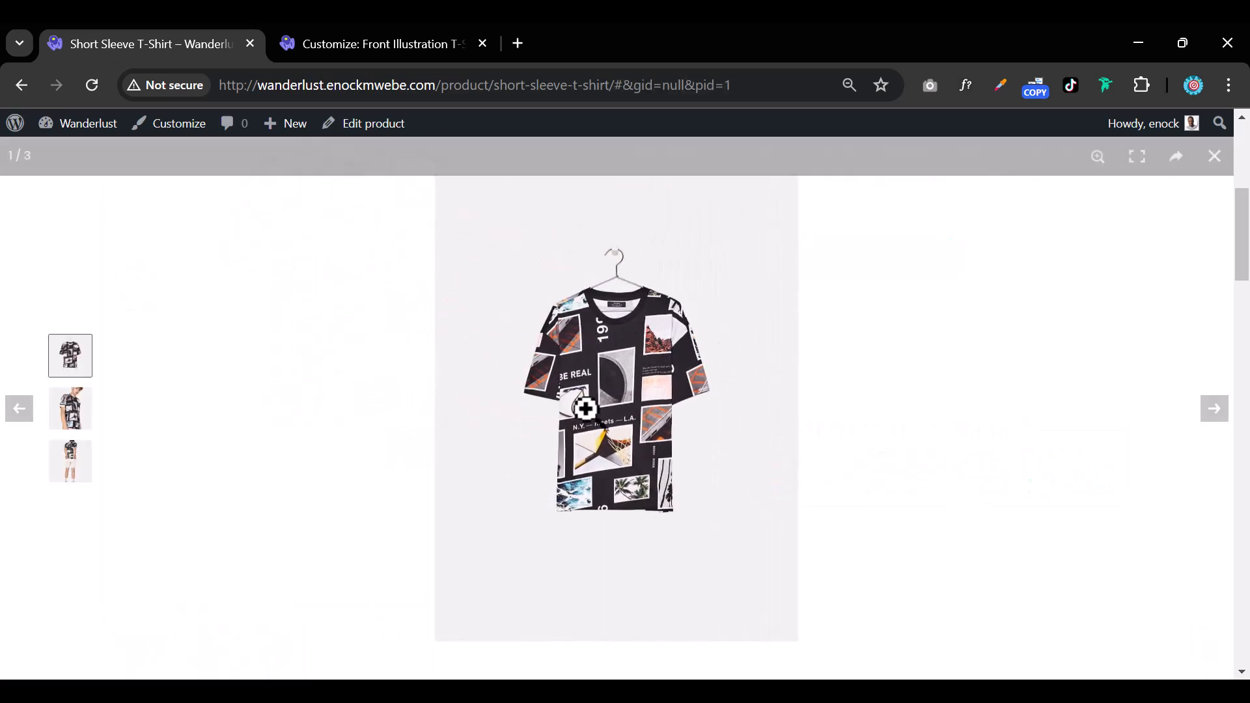
key("ctrl+Tab")
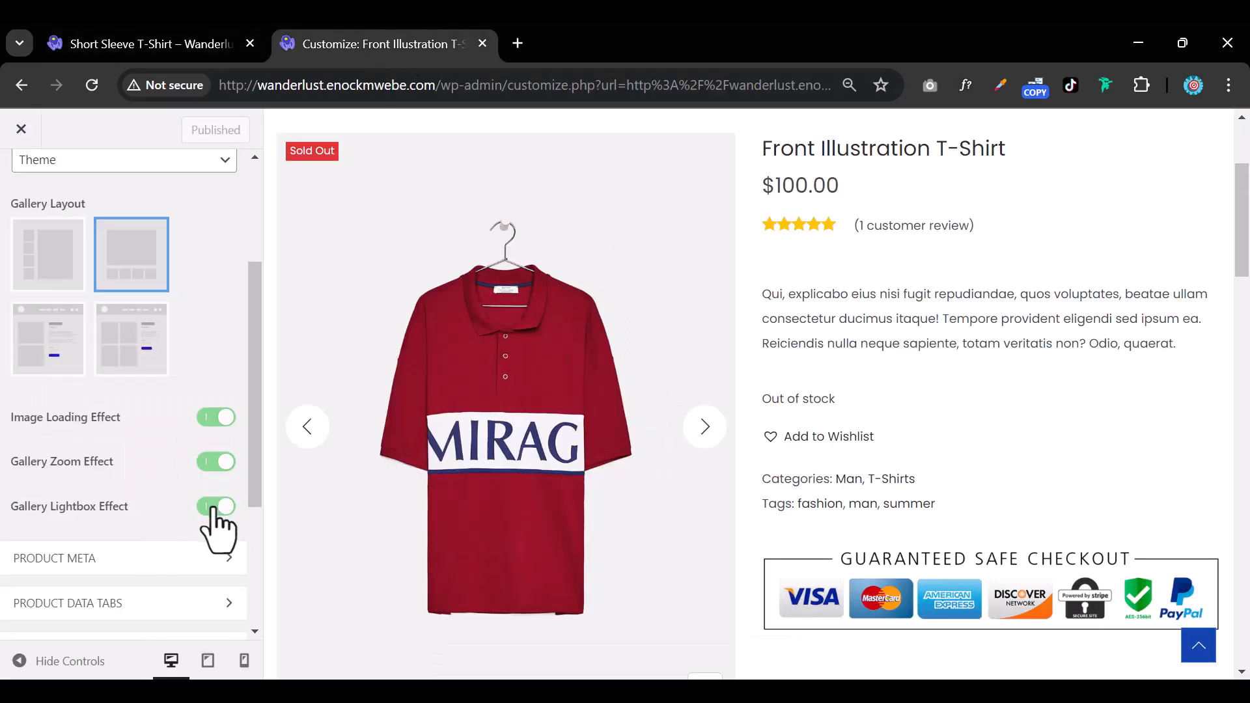
left_click(166, 57)
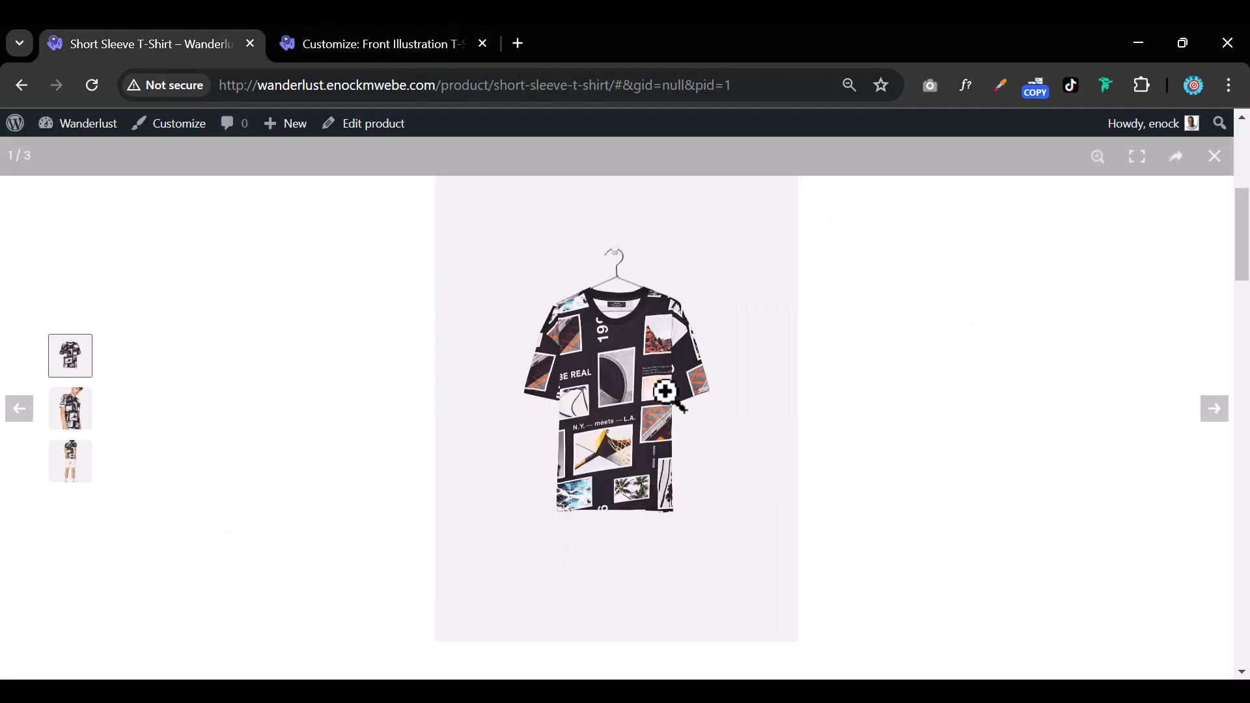
left_click(377, 54)
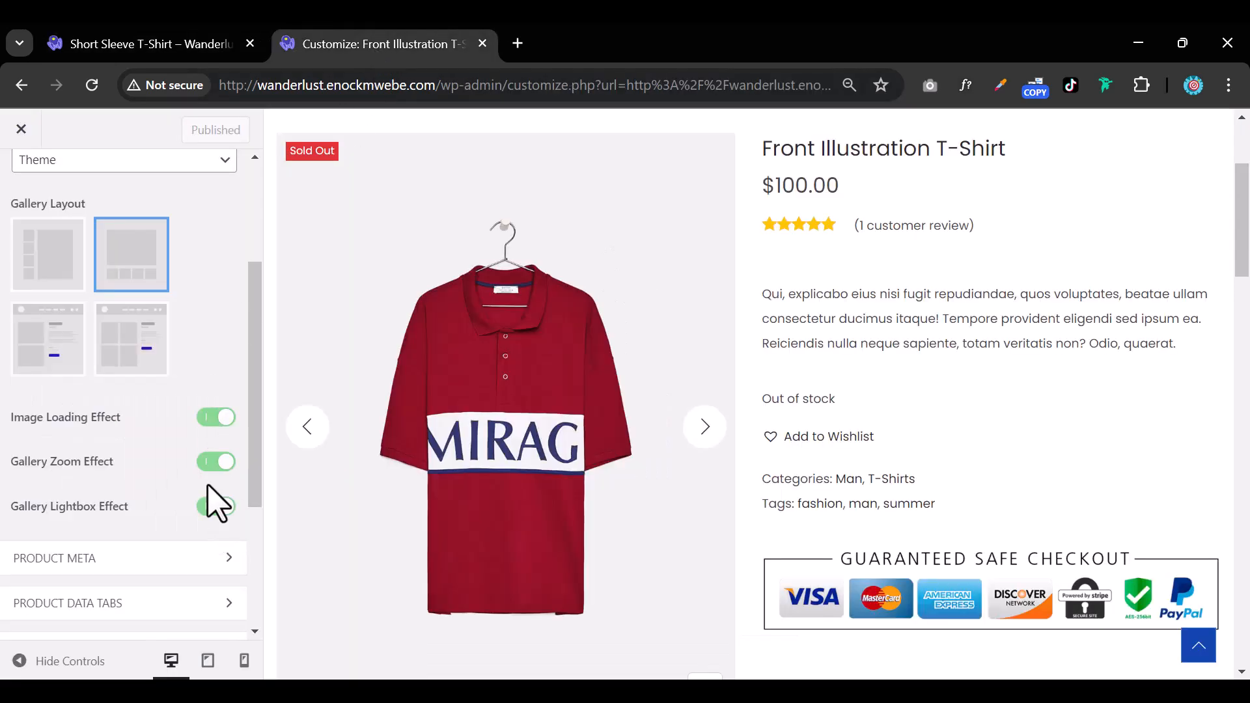
Collapse the Product Images settings and expand the Product Meta settings for single product pages
scroll(201, 514, "up", 2)
scroll(202, 514, "up", 1)
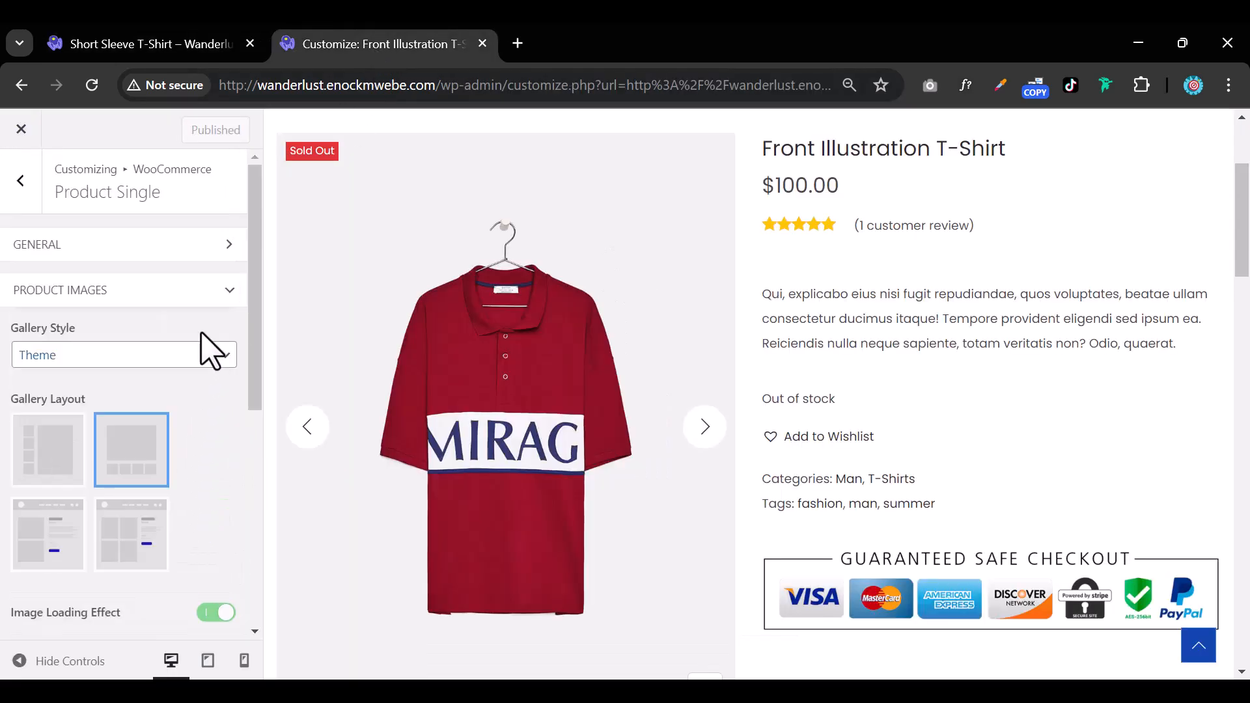
left_click(225, 291)
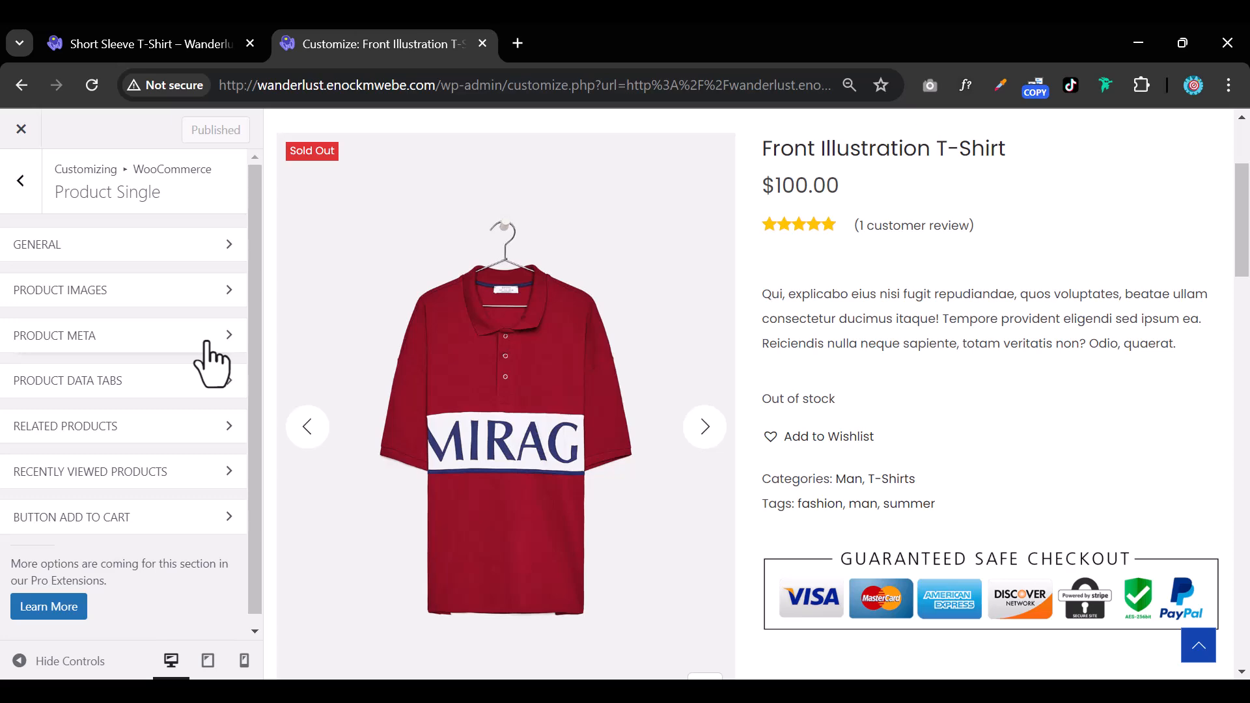
left_click(208, 342)
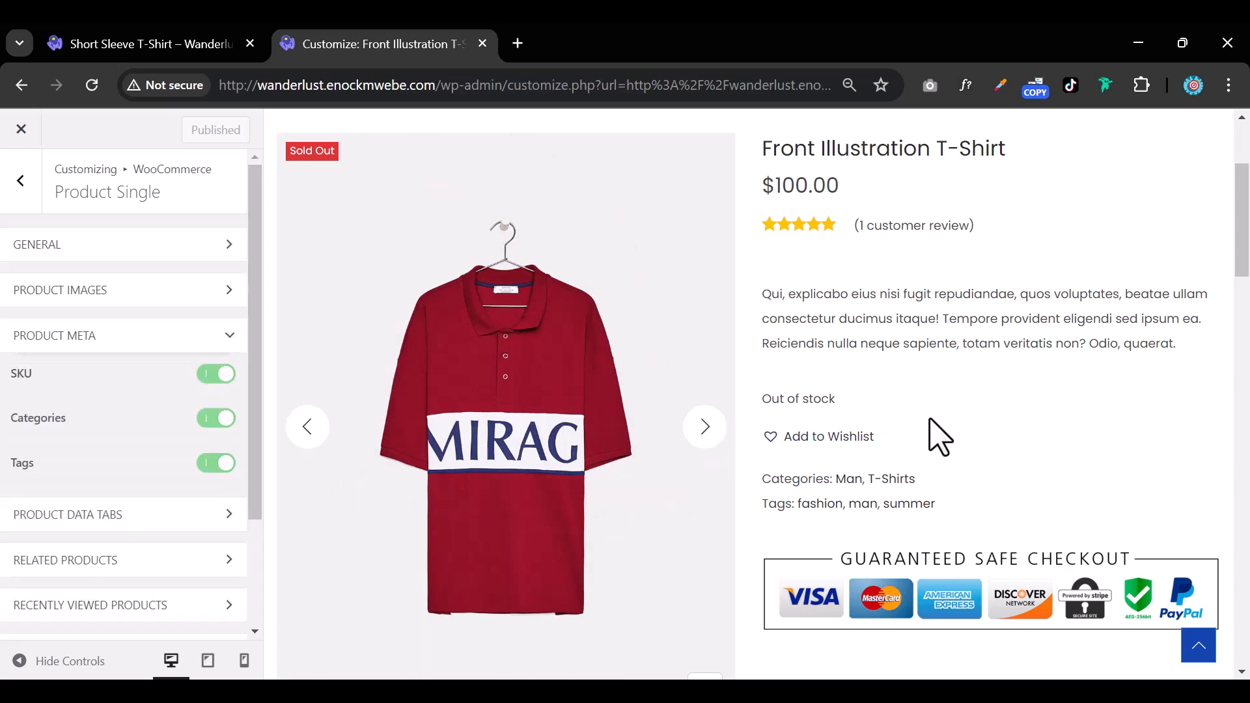
Check the product meta in the Front Illustration T-Shirt preview and turn off the display of Categories
scroll(940, 438, "down", 2)
scroll(940, 440, "down", 4)
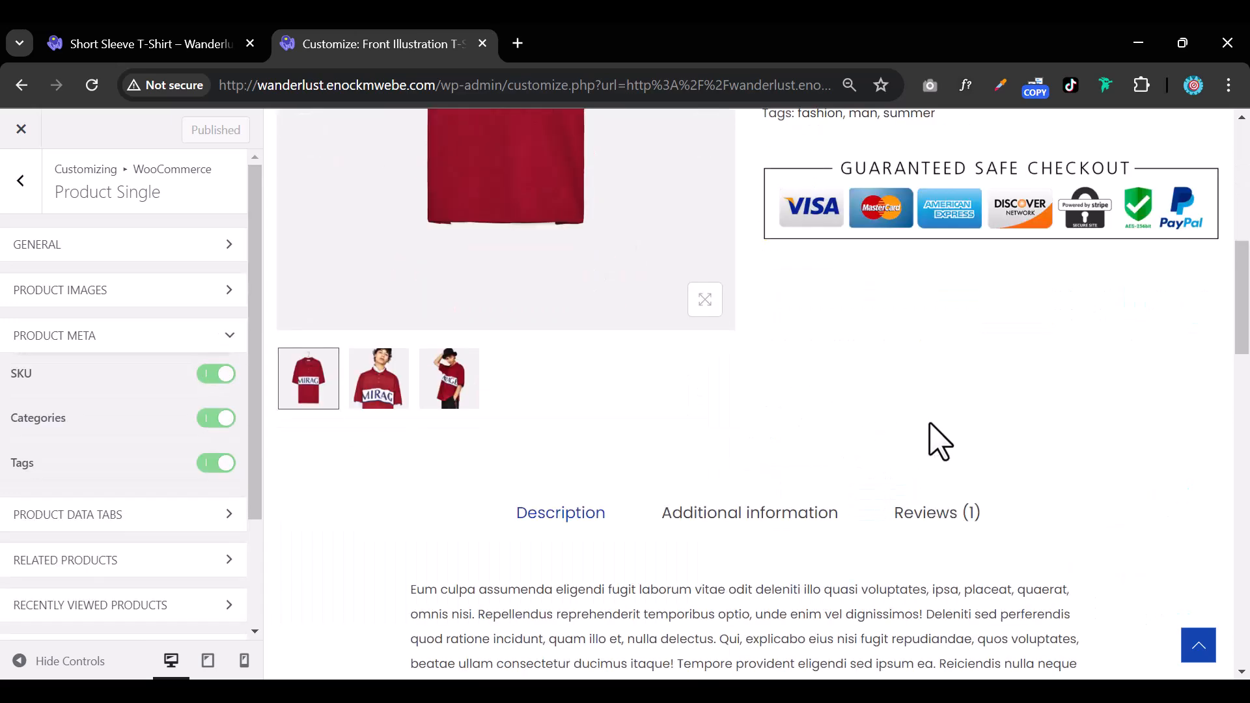
scroll(940, 439, "up", 4)
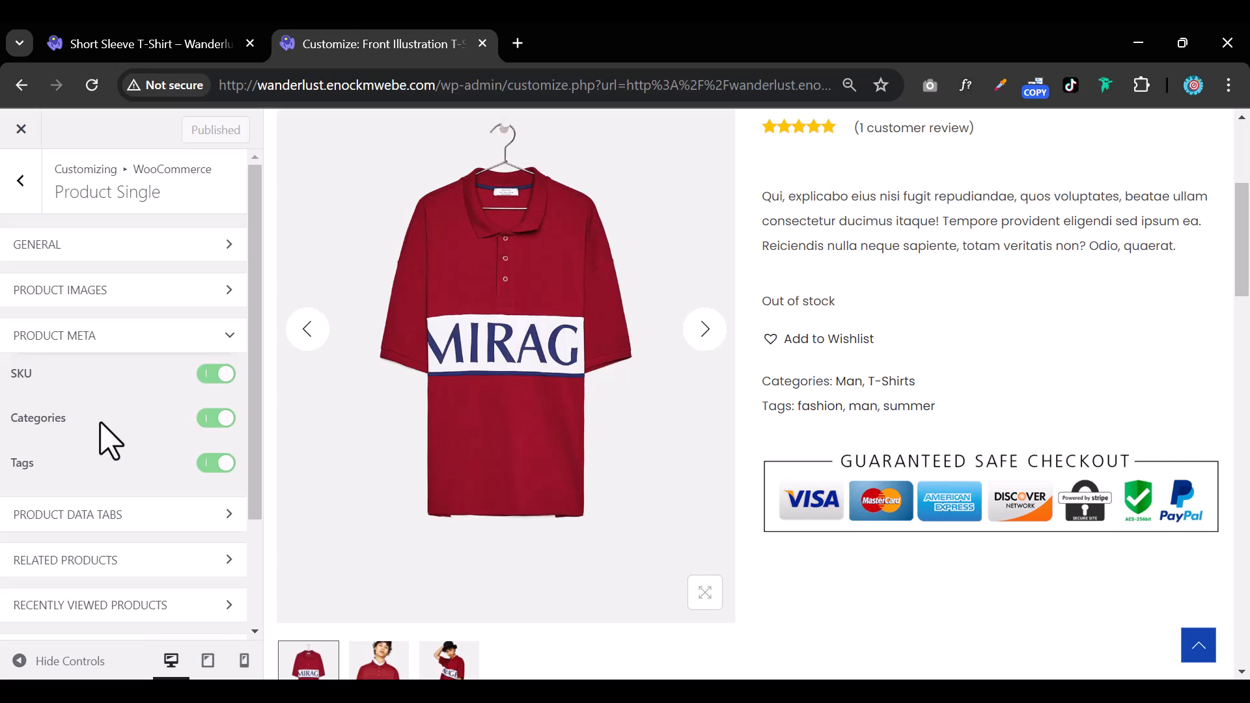
left_click(217, 418)
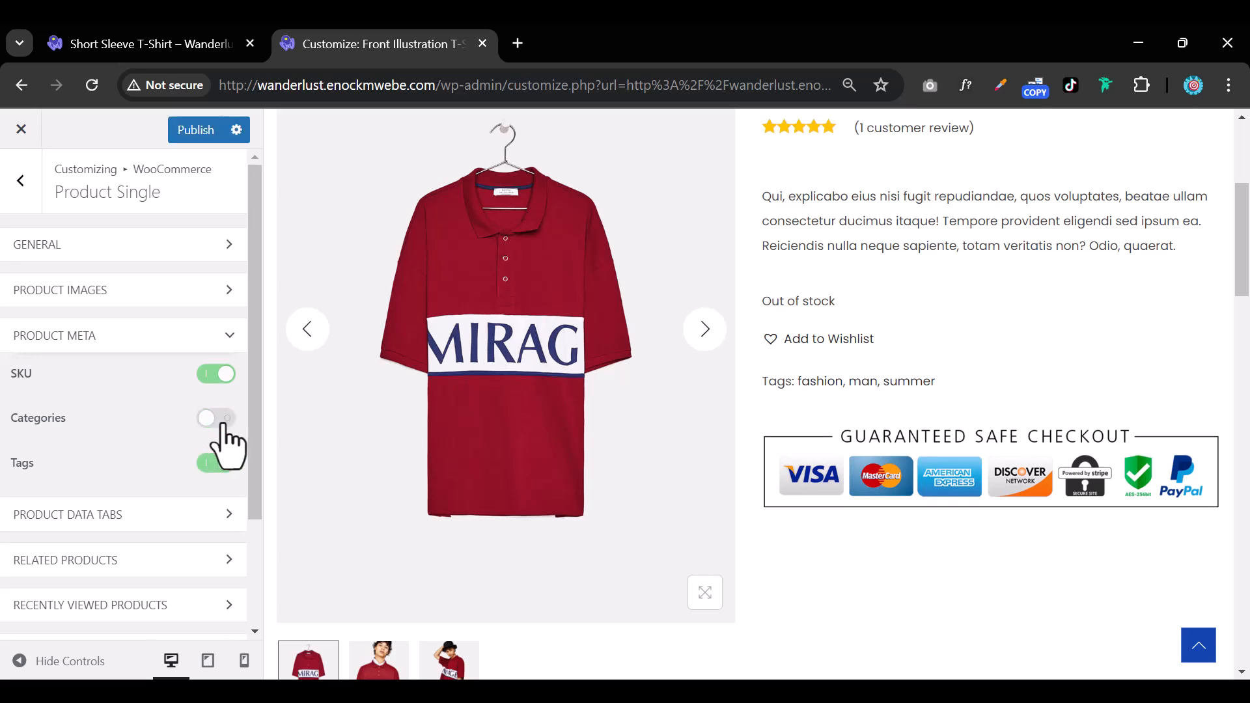
Turn Categories back on, test hiding and restoring Tags, and leave the Product Meta settings
left_click(217, 418)
left_click(217, 464)
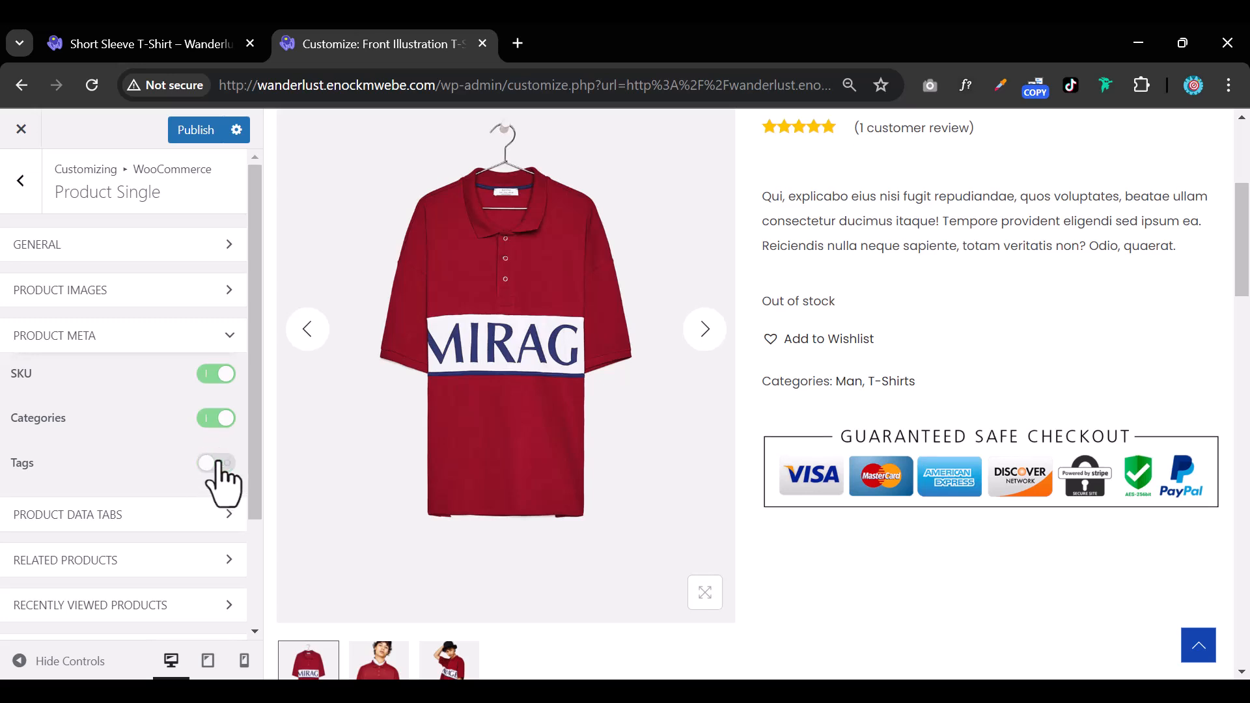
left_click(218, 464)
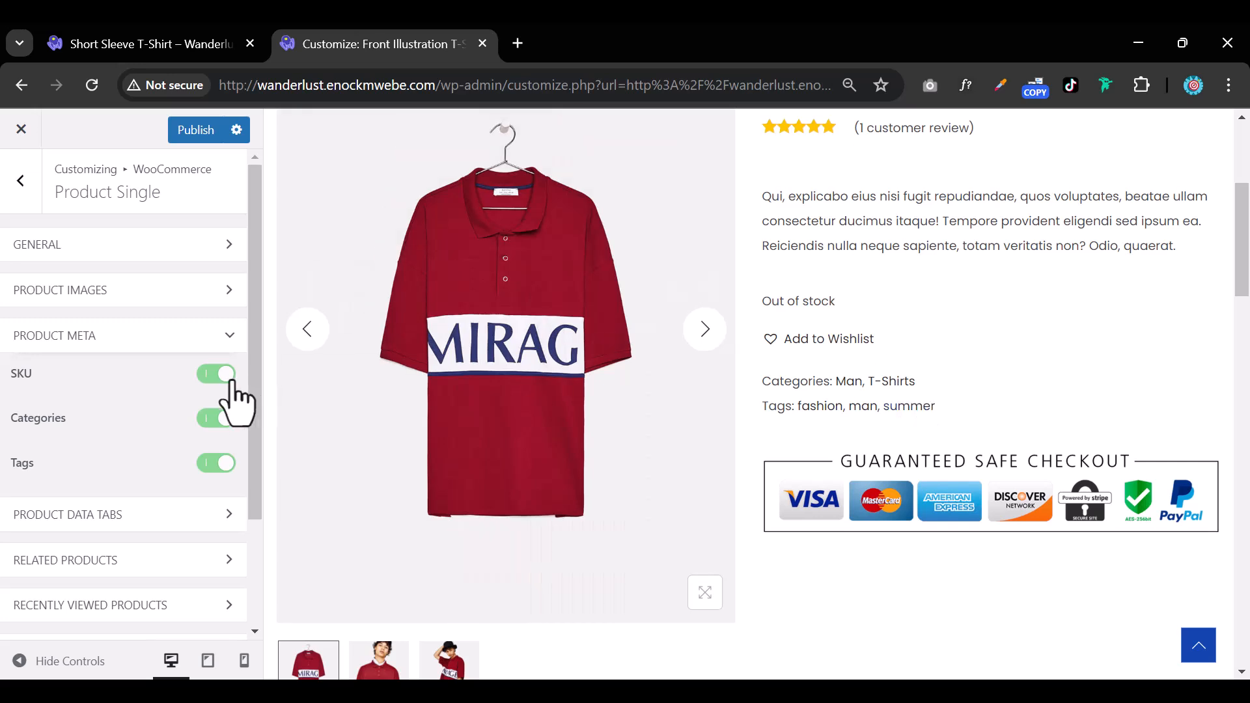
left_click(225, 336)
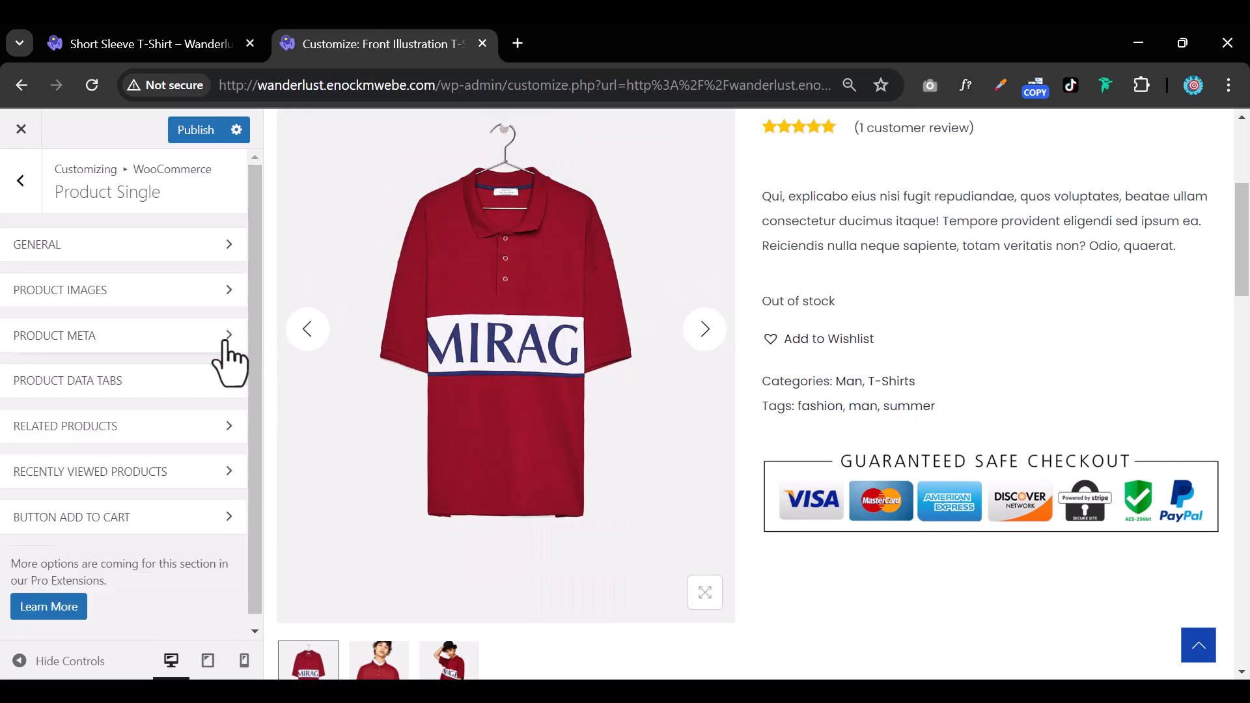
Expand the Product Data Tabs settings and set the tabs' layout to Accordion
left_click(208, 410)
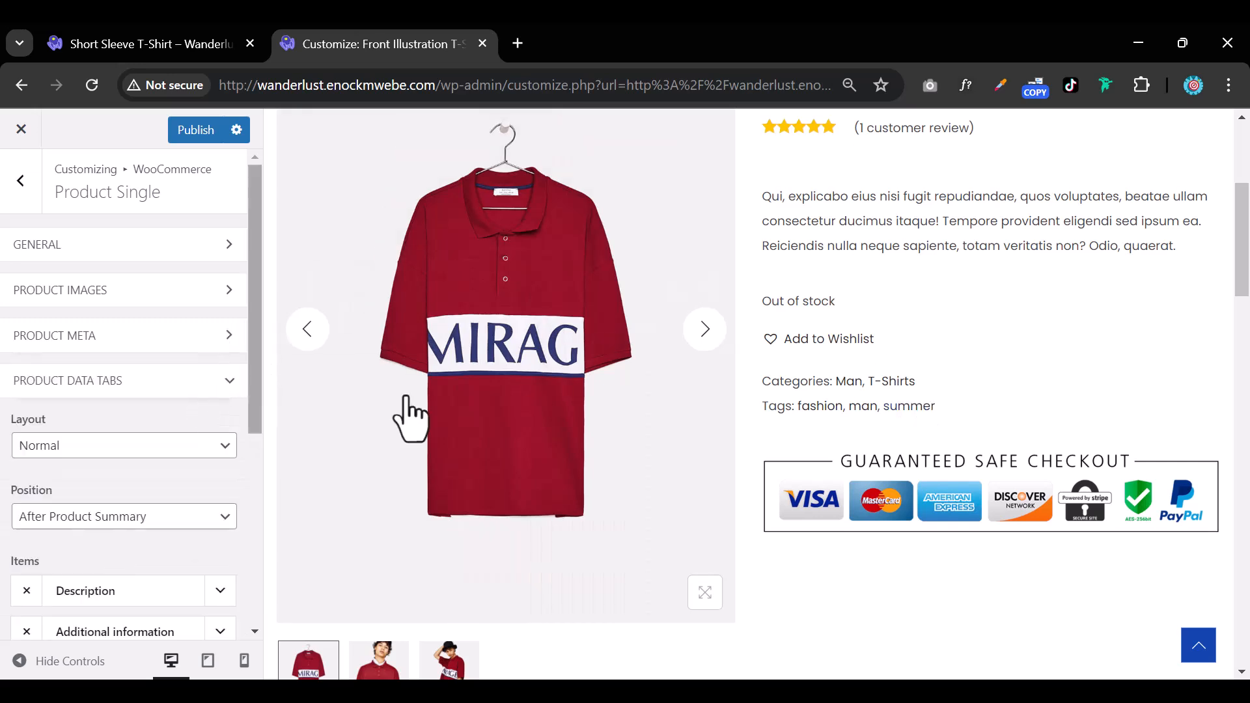
scroll(603, 404, "down", 7)
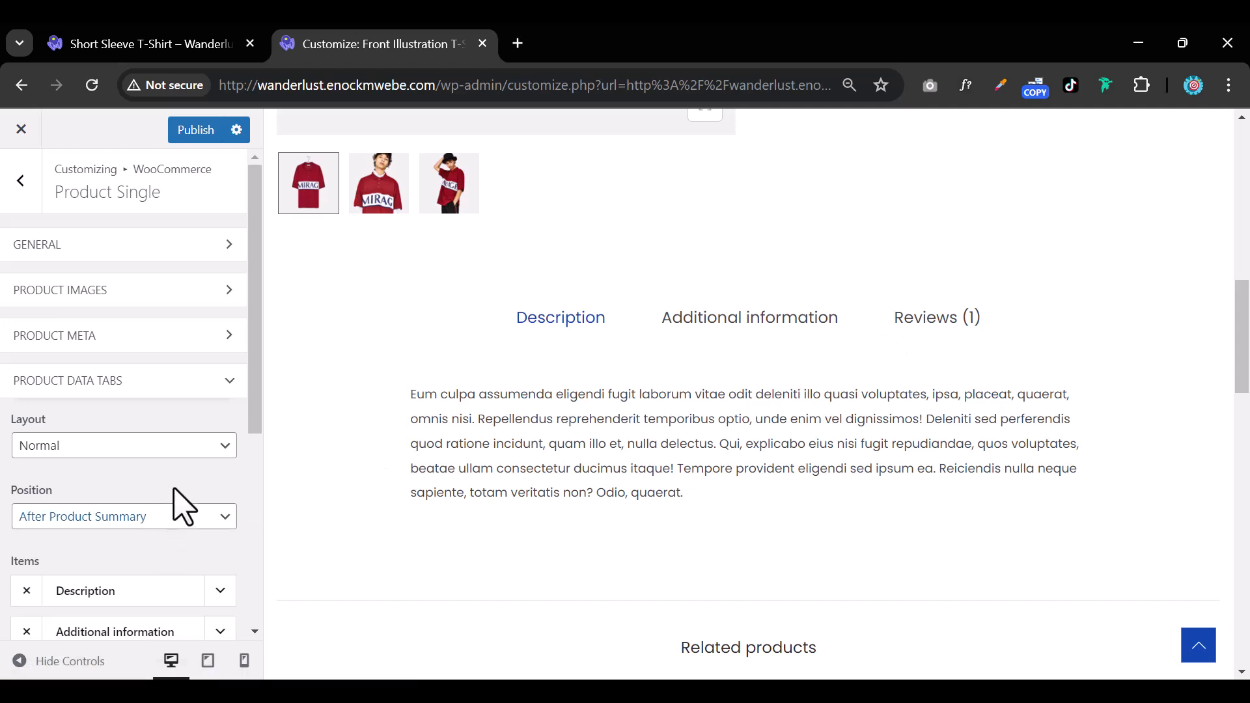
left_click(192, 449)
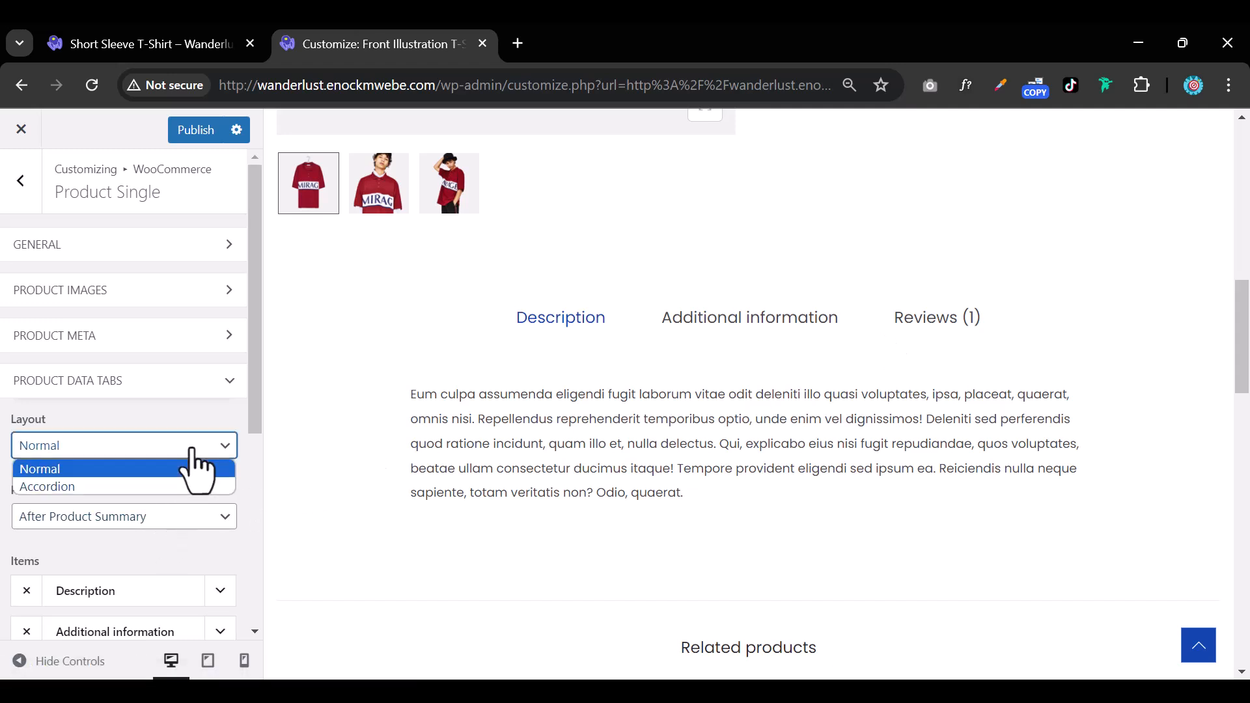
left_click(156, 487)
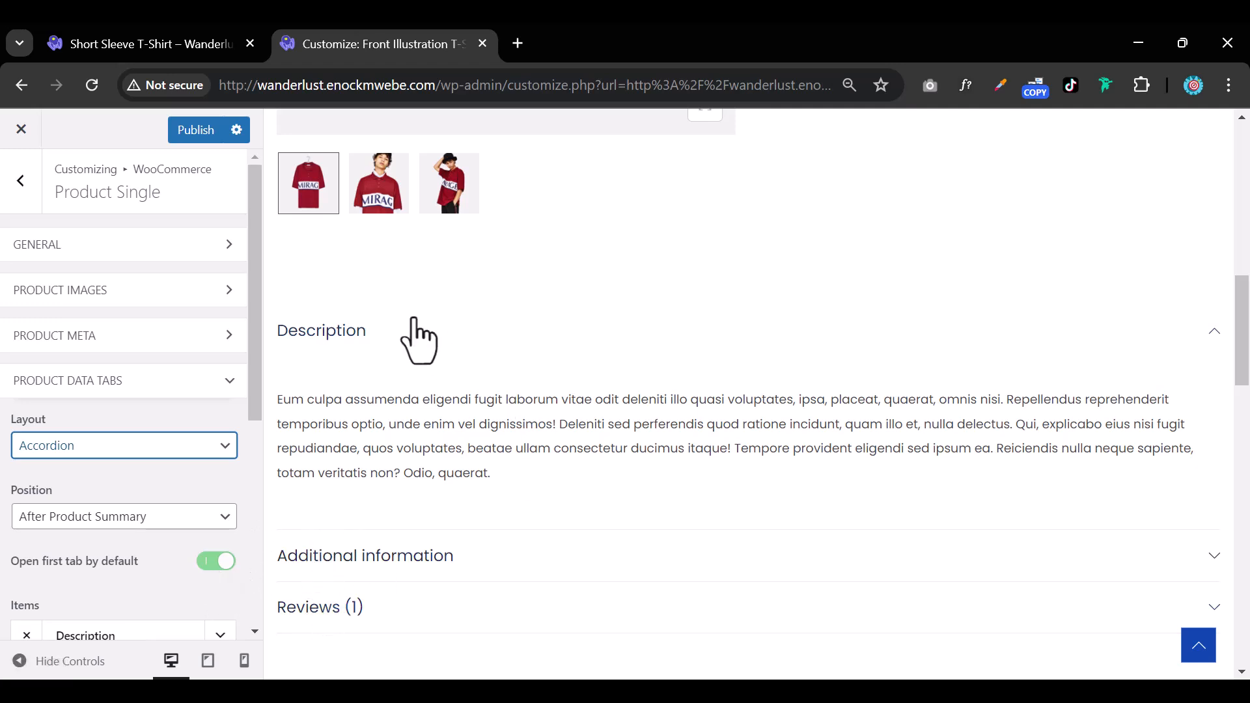
Compare the accordion with its first tab open and closed, leaving Open first tab by default off
left_click(203, 562)
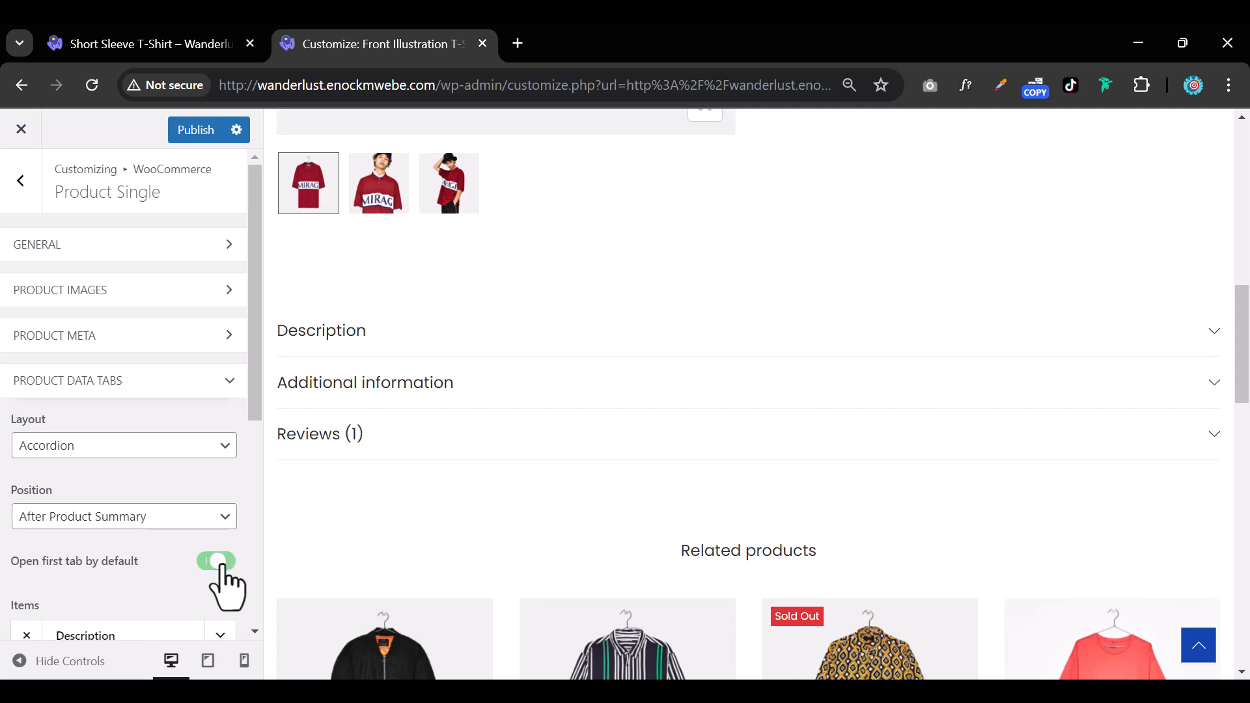
left_click(223, 563)
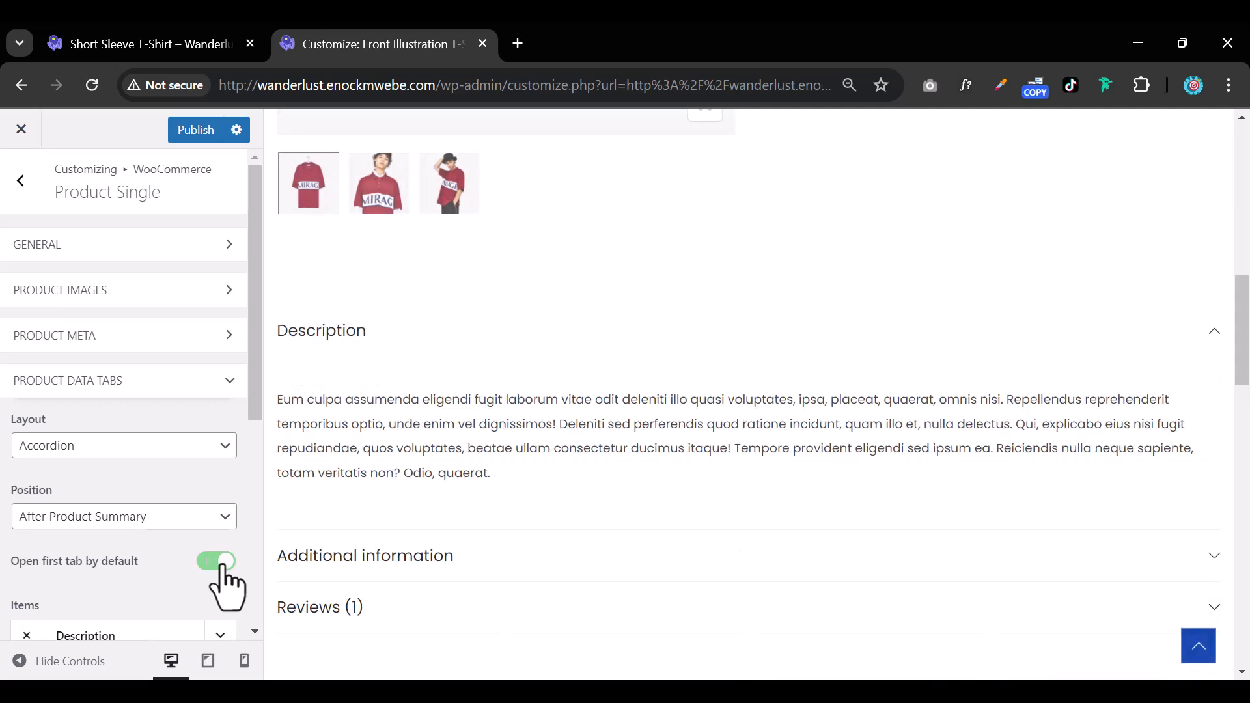
left_click(224, 563)
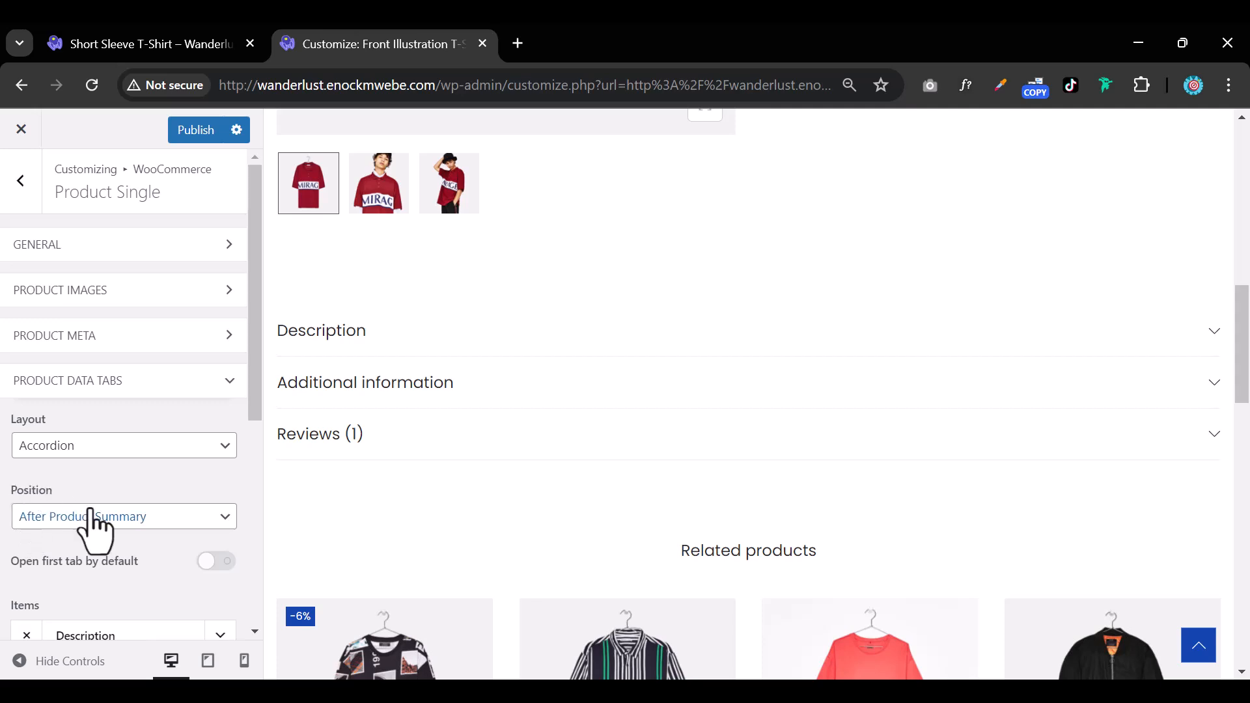
Set the product data tabs' position to In Product Summary and publish the changes
left_click(150, 517)
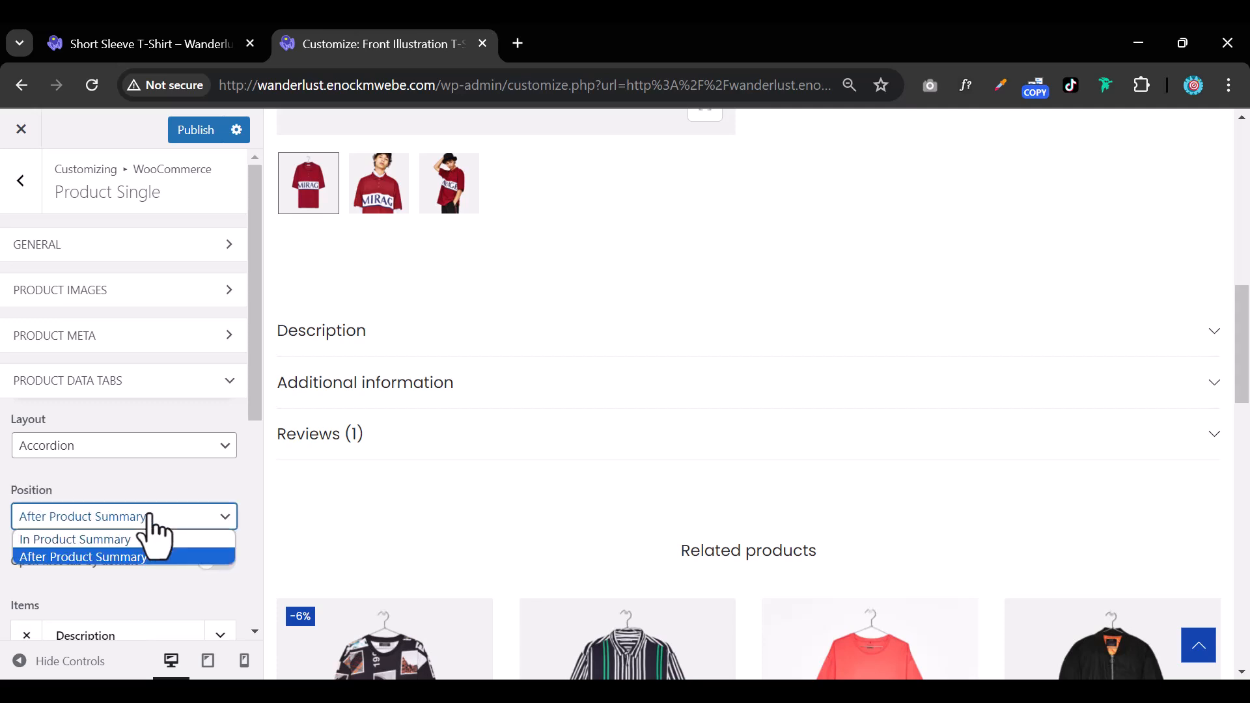
left_click(98, 544)
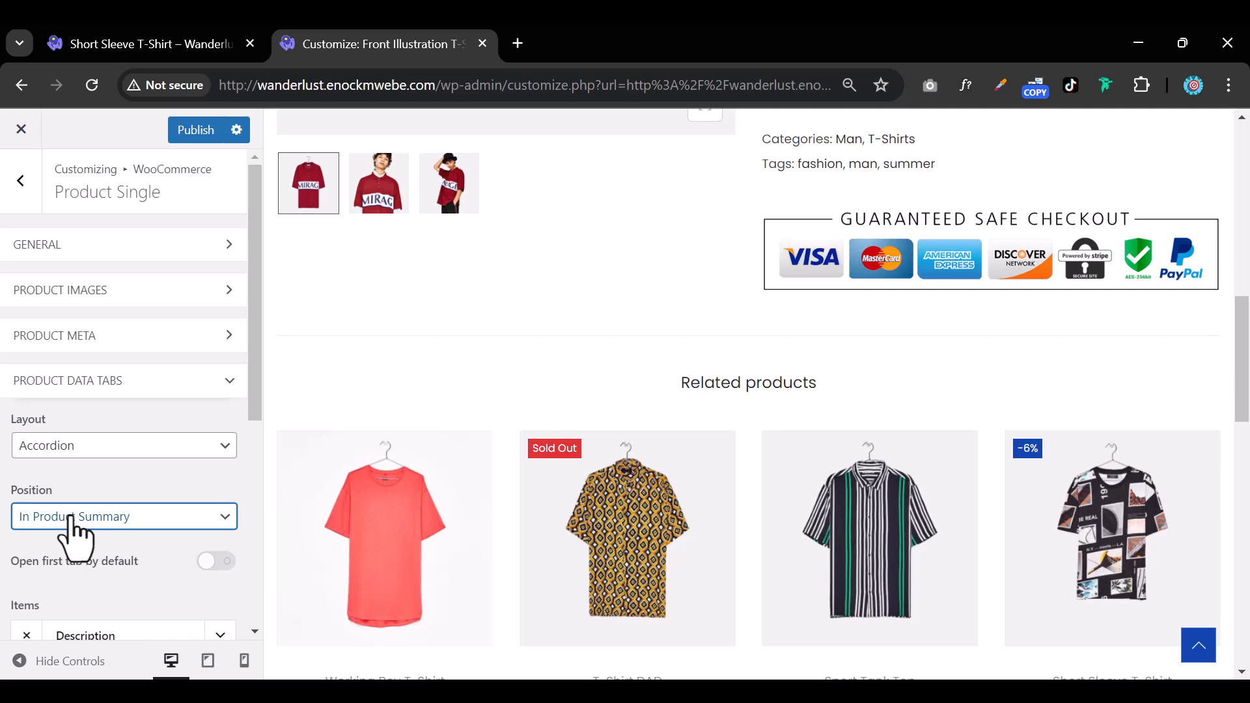
scroll(865, 399, "up", 10)
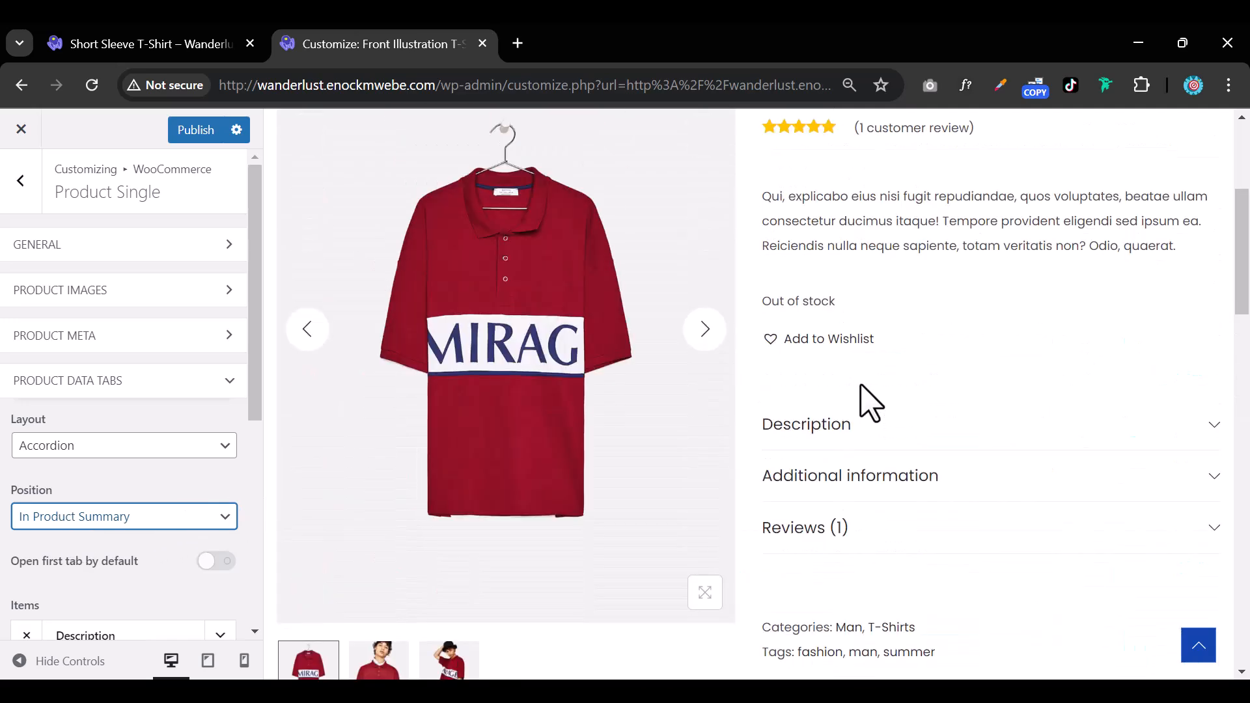
scroll(885, 521, "down", 1)
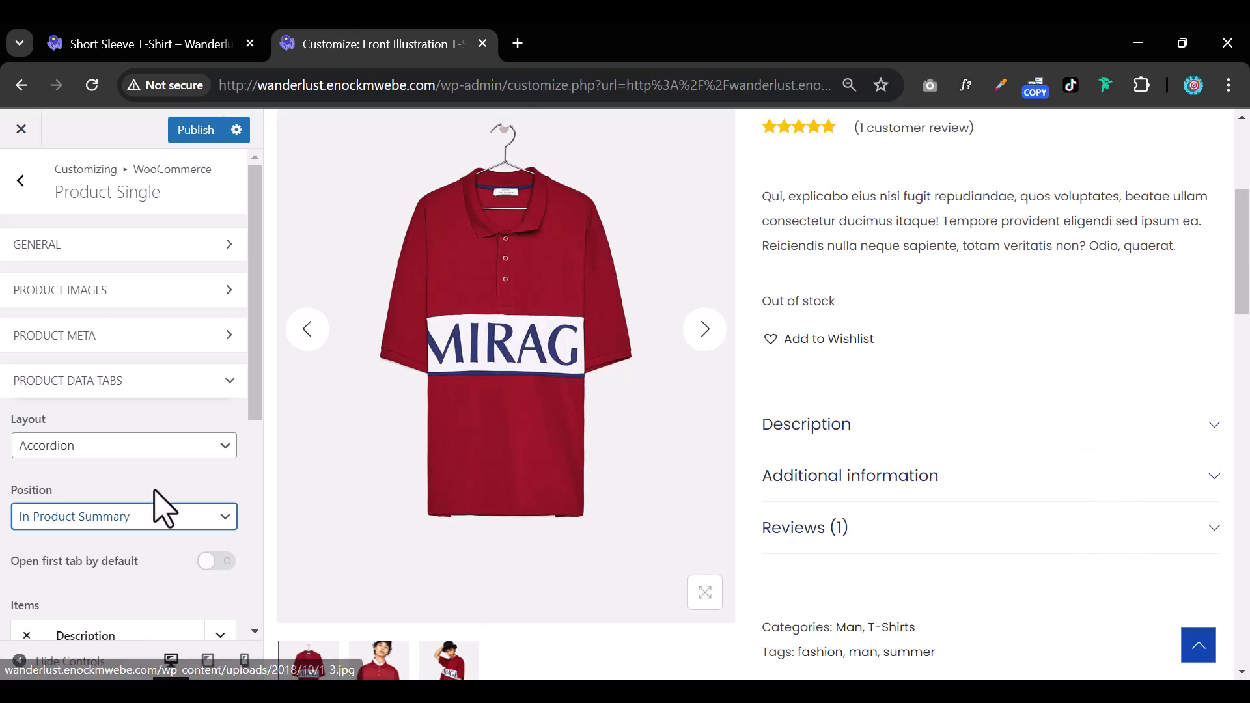
scroll(159, 501, "down", 1)
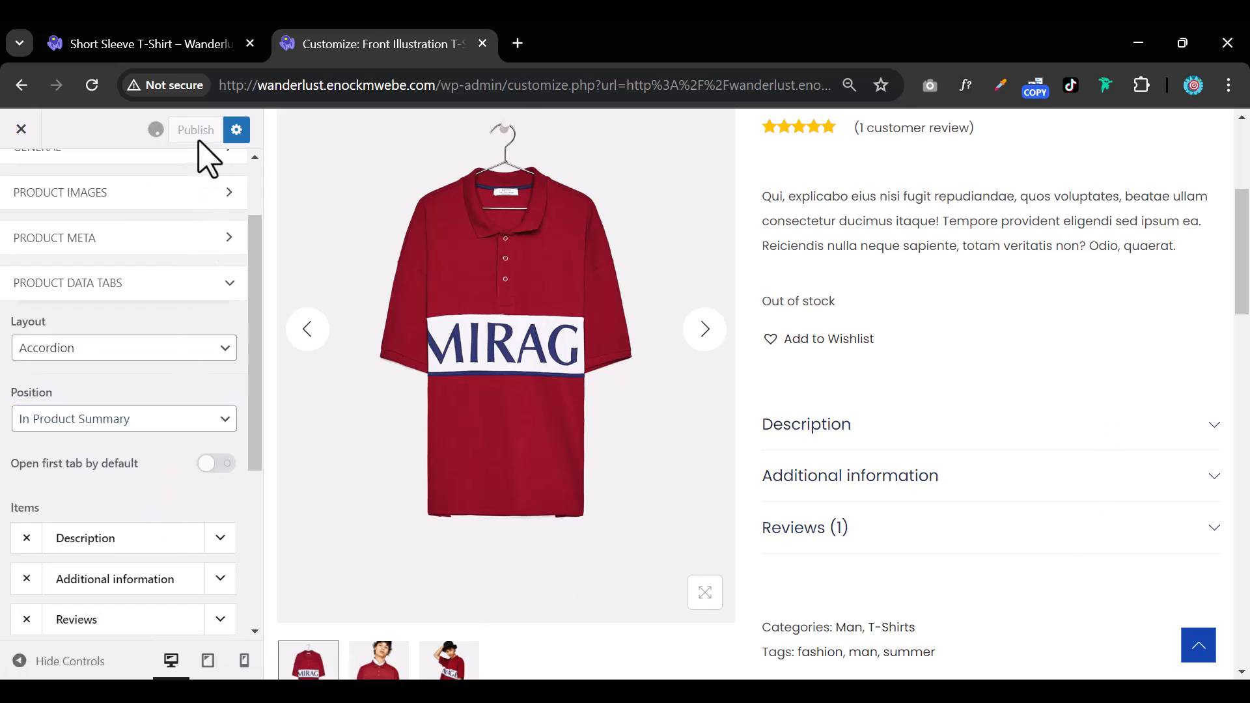
Reload the live Short Sleeve T-Shirt page and examine the Description and Reviews accordion sections in the product summary
left_click(138, 52)
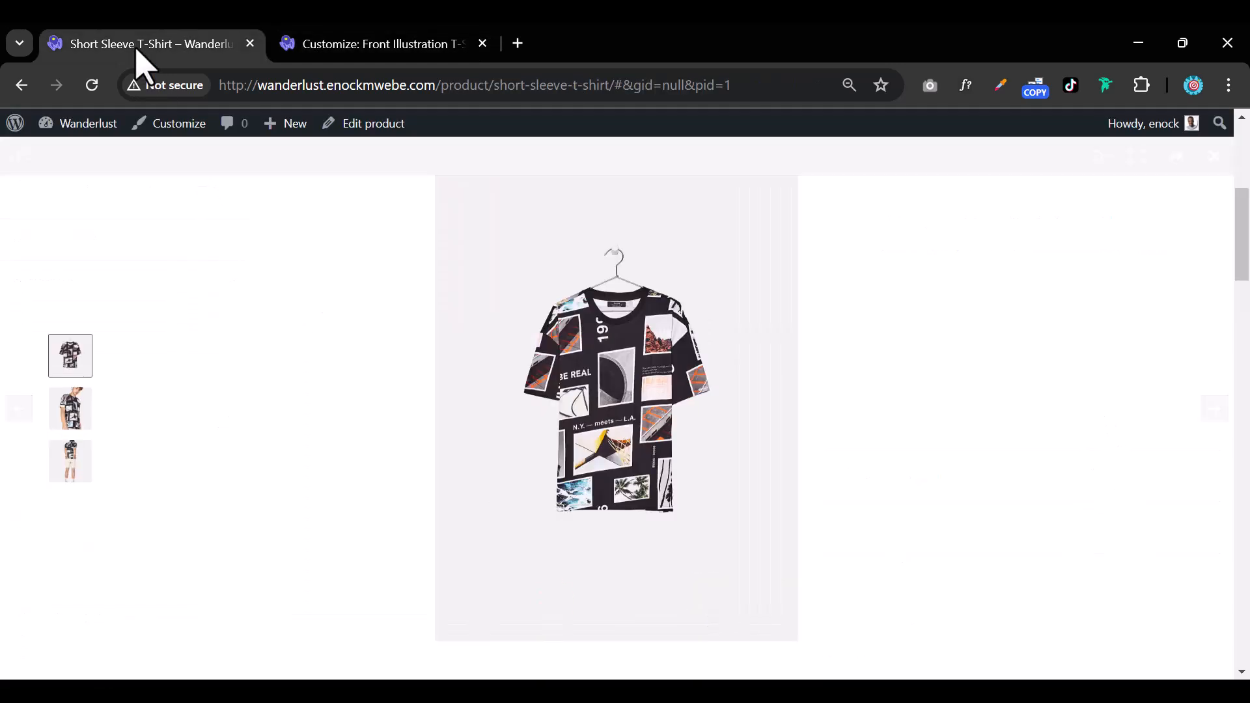
left_click(96, 90)
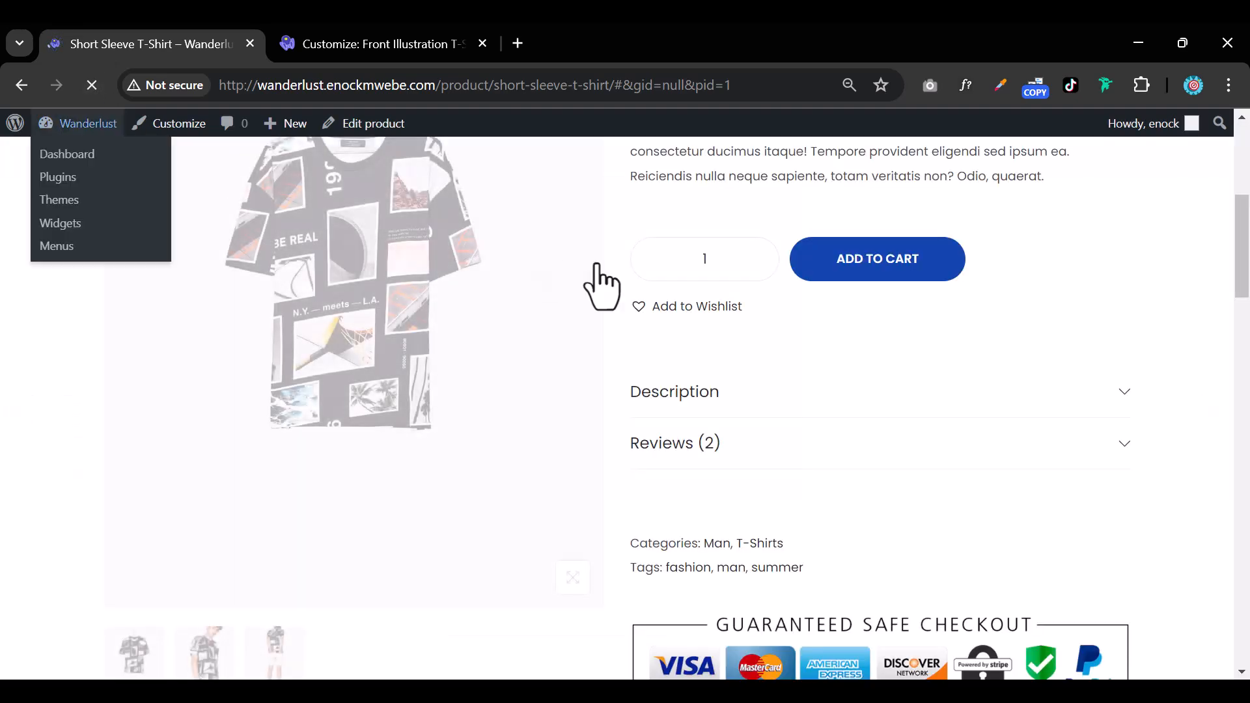
scroll(976, 497, "up", 3)
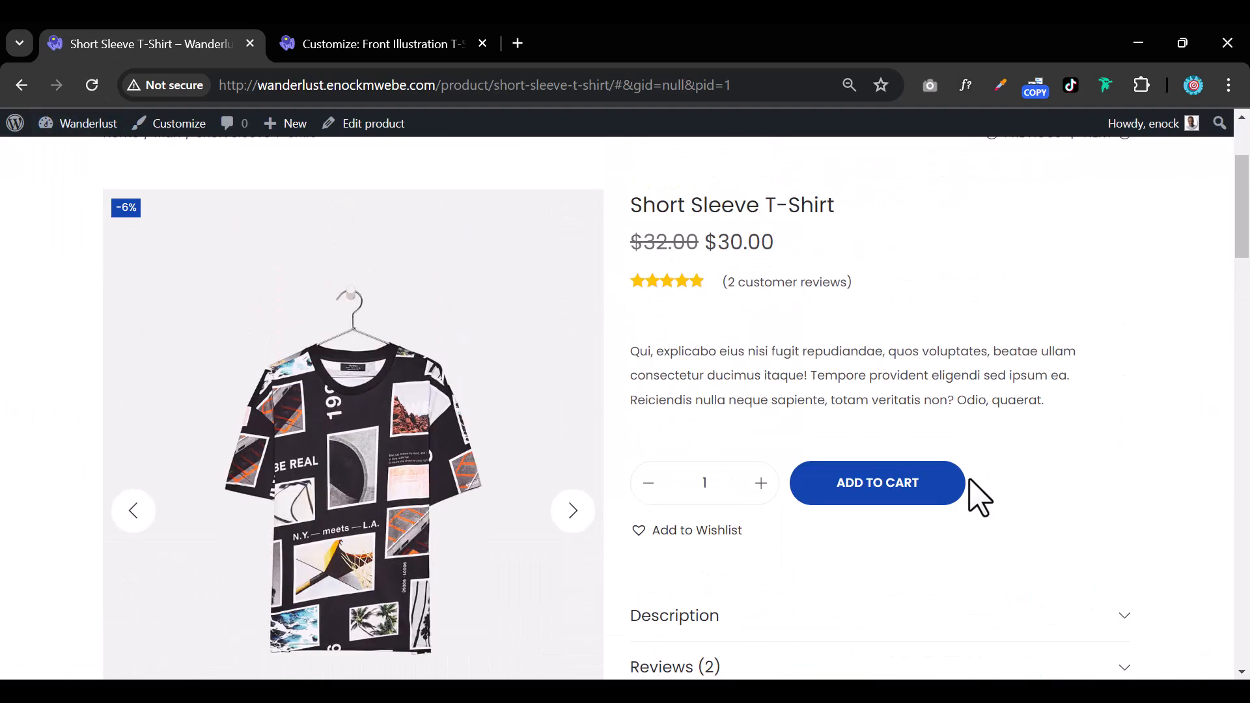
scroll(823, 357, "down", 5)
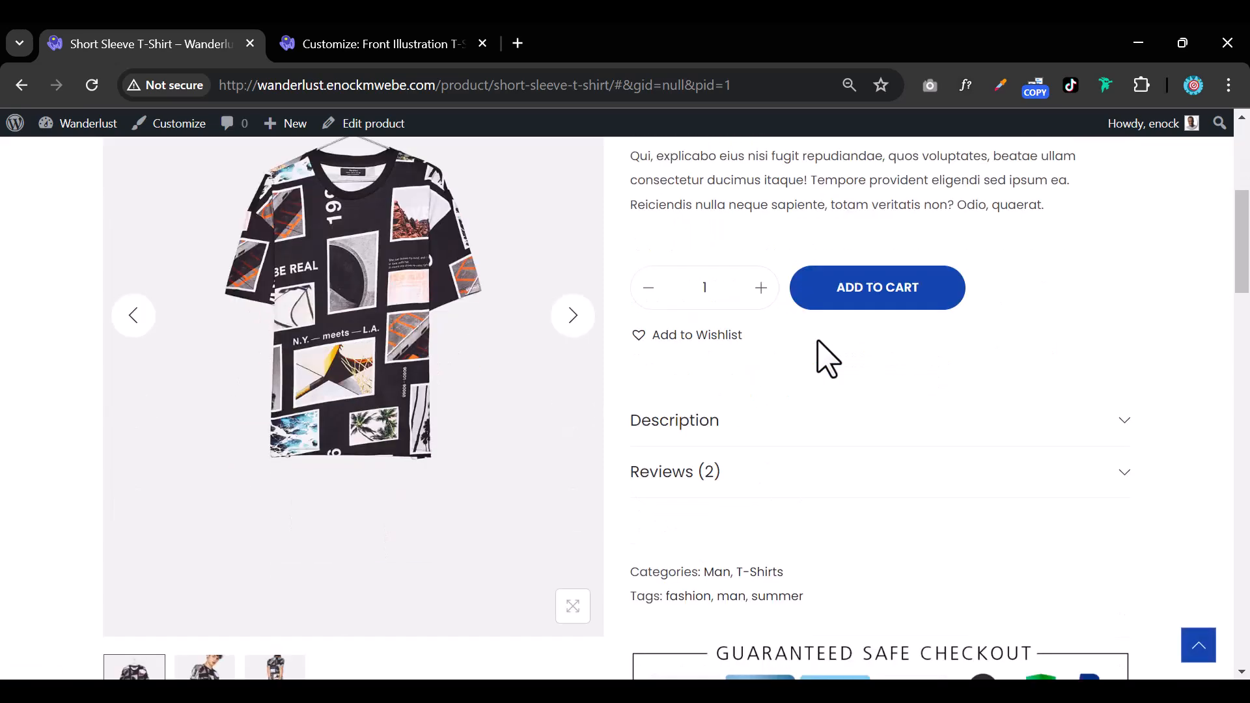
left_click(1005, 333)
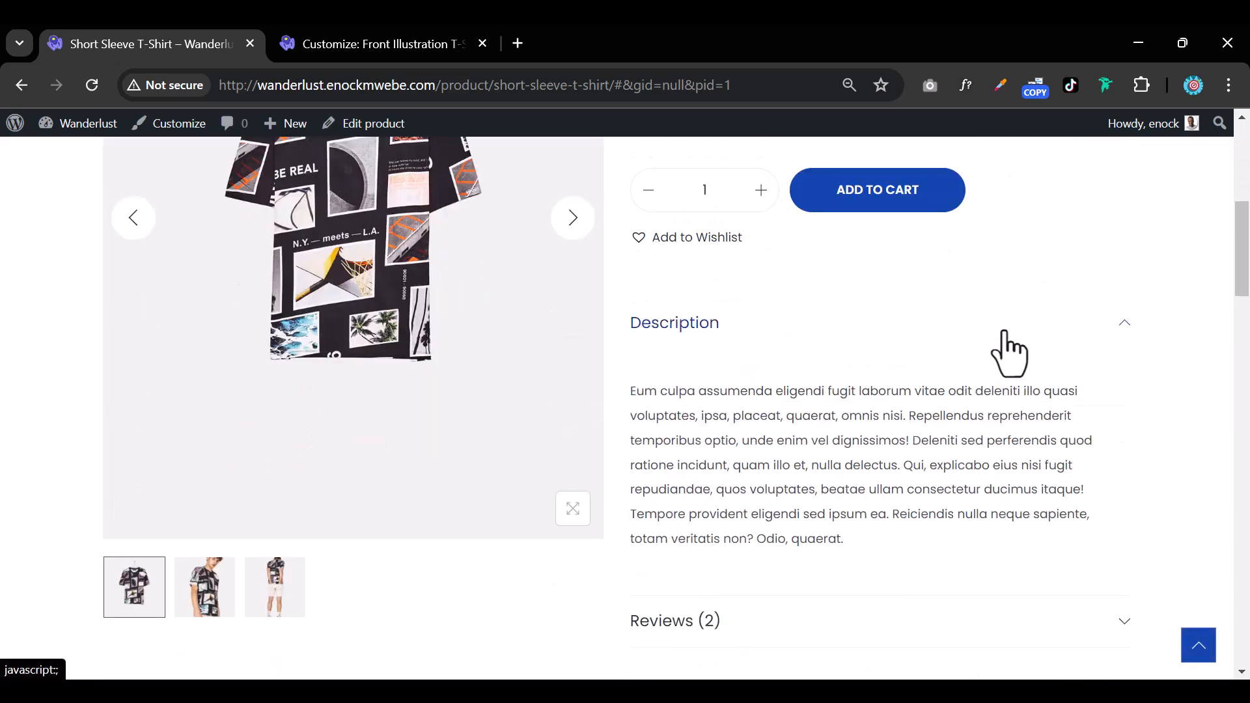
left_click(1009, 349)
left_click(1010, 381)
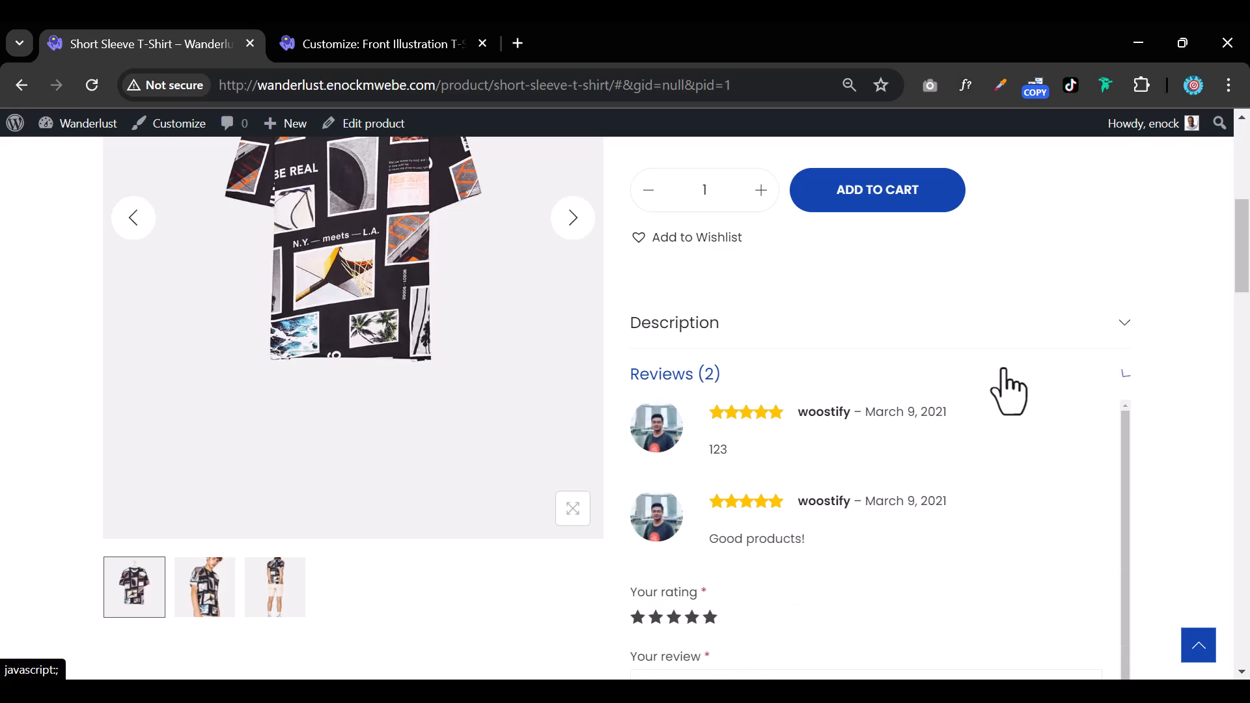
left_click(1005, 370)
scroll(1008, 390, "down", 5)
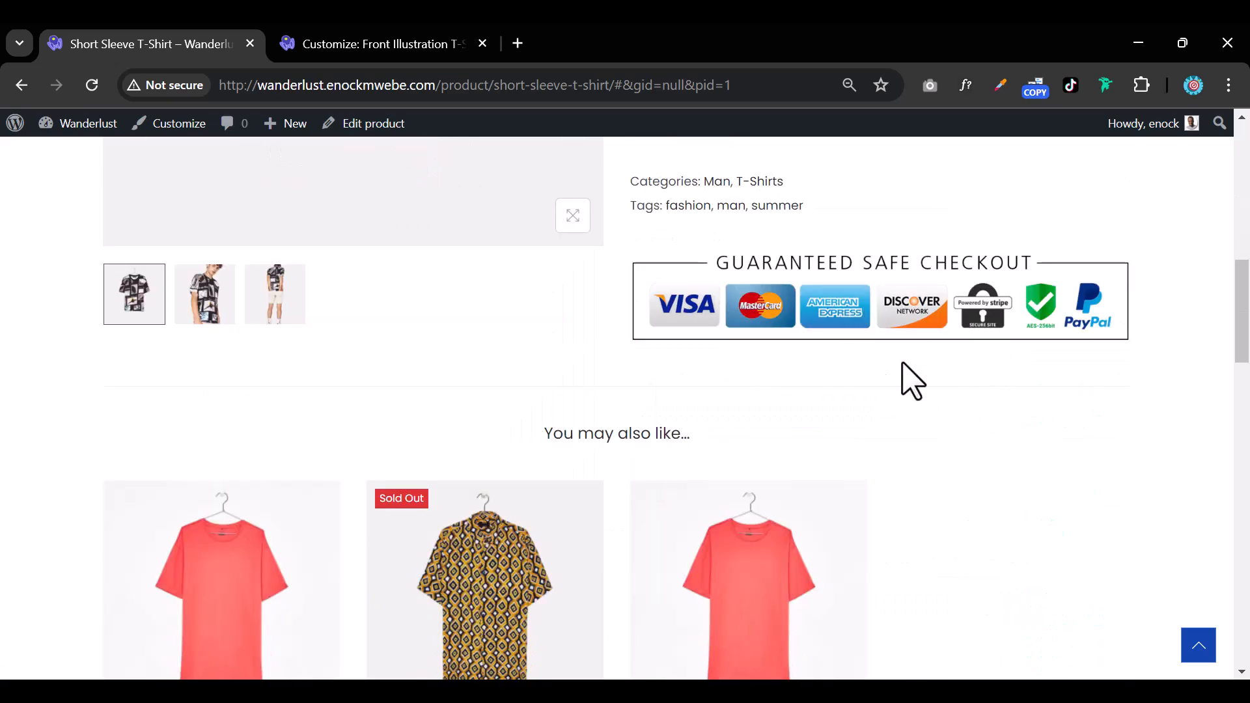
Return to the customizer, review the Items list of the product data tabs and collapse those settings
left_click(381, 45)
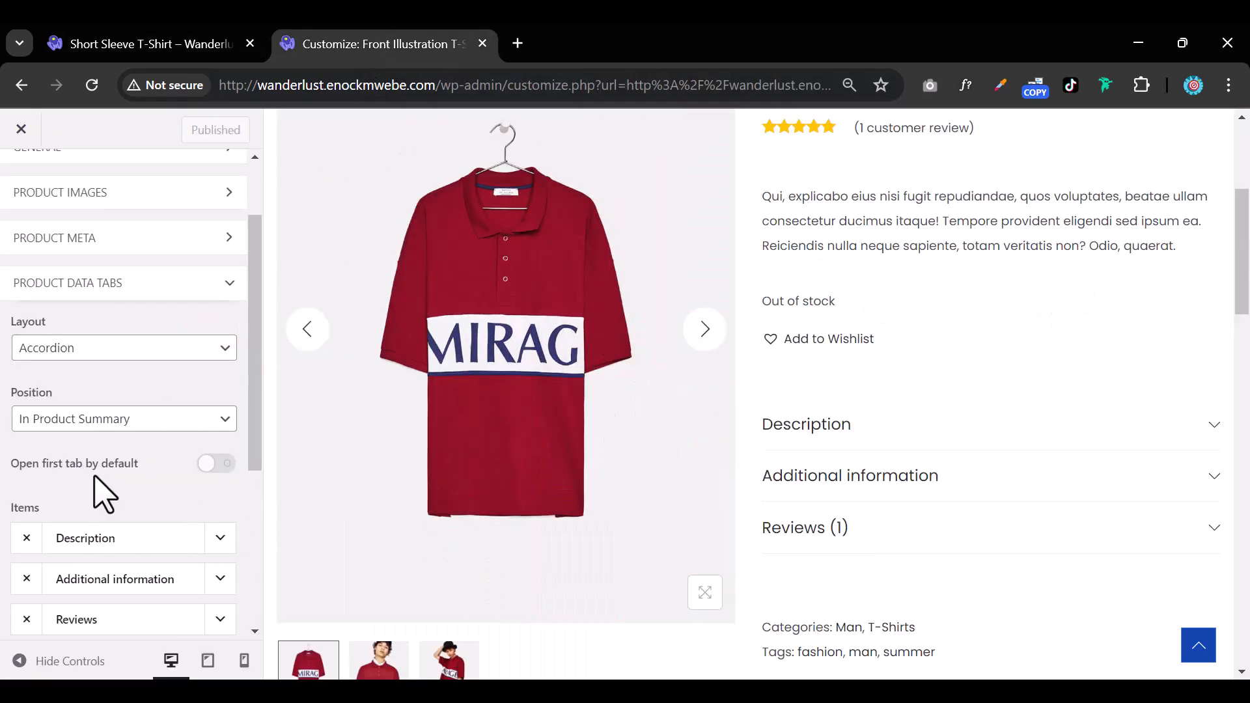
scroll(160, 492, "down", 3)
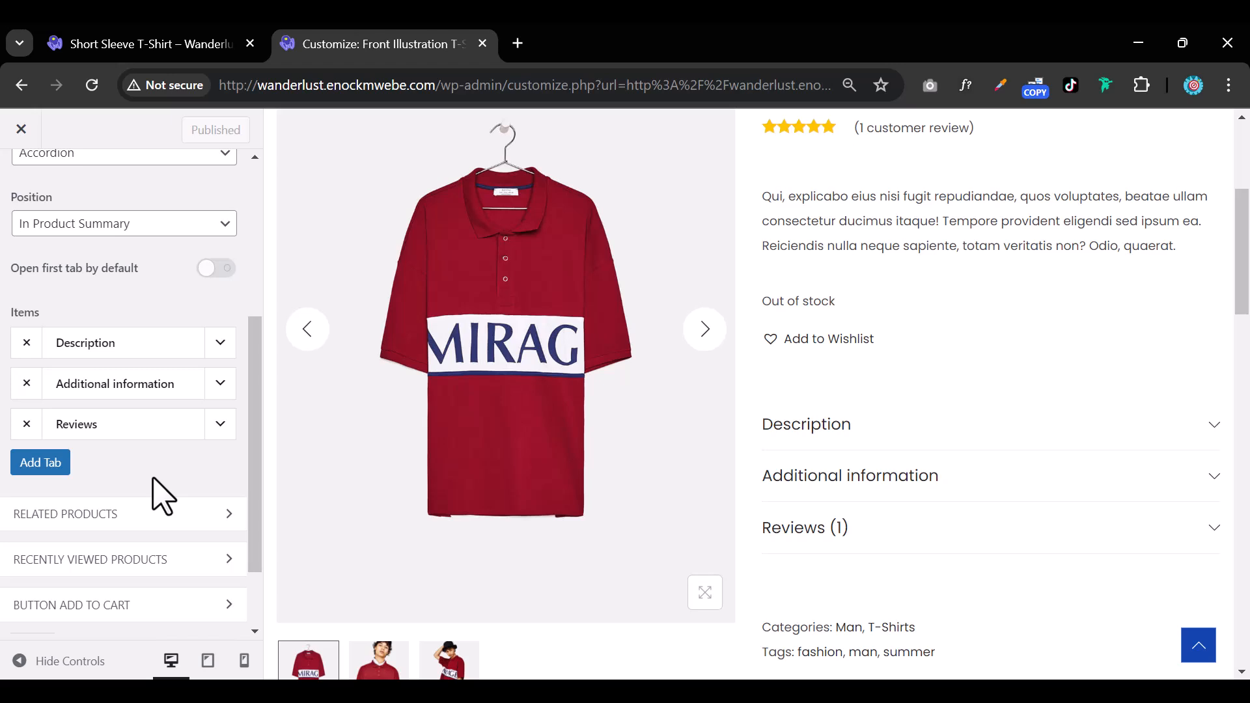
scroll(162, 501, "up", 5)
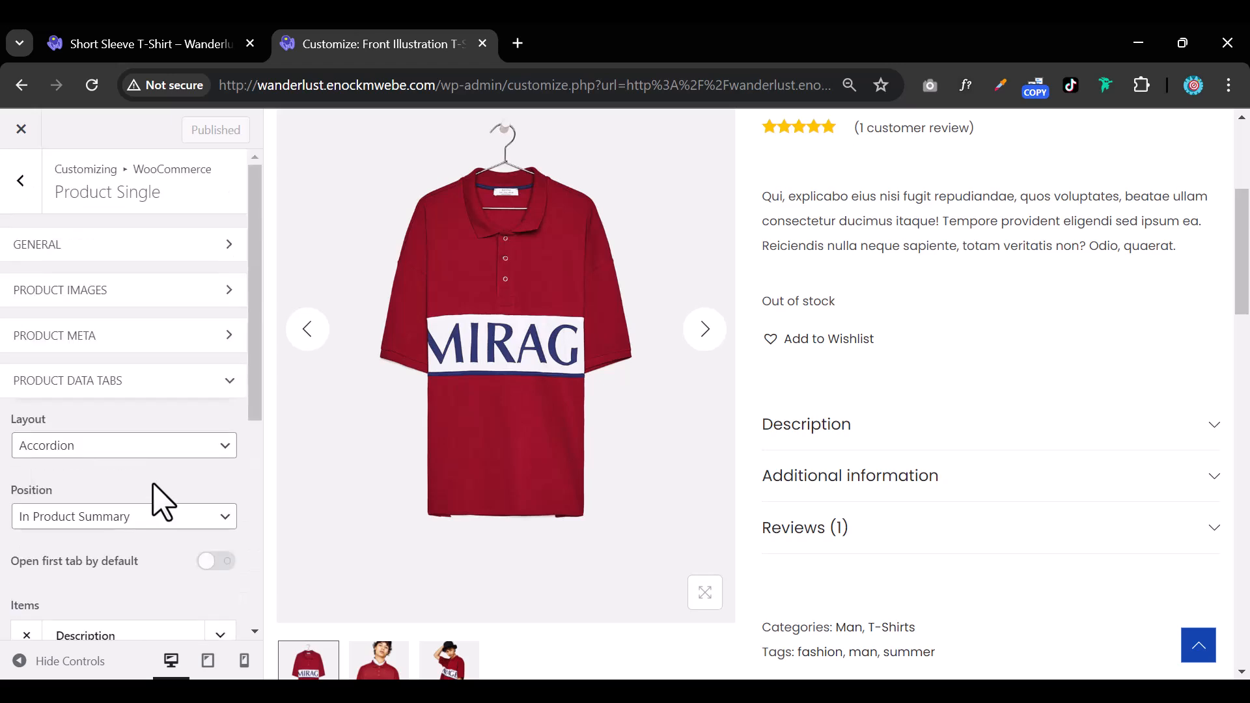
left_click(157, 382)
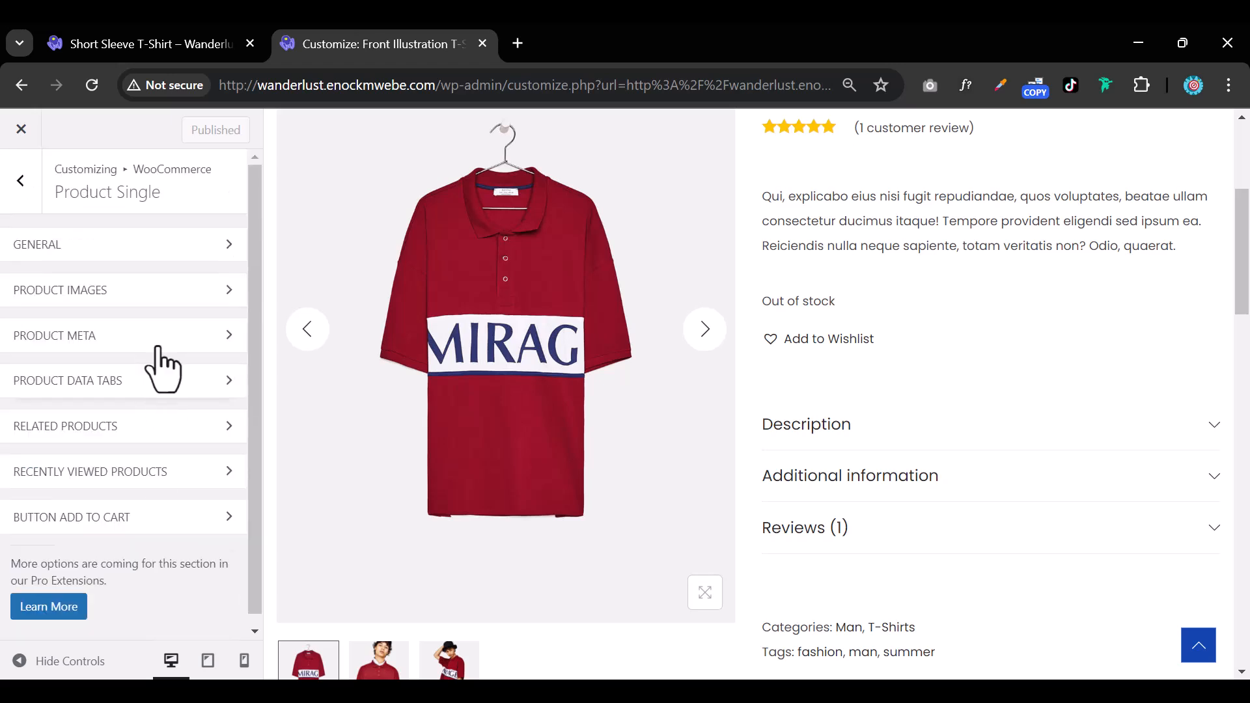
Expand the General settings and set the Trust Badge Image to the Etsy logo from the Media Library
left_click(164, 253)
scroll(186, 371, "down", 2)
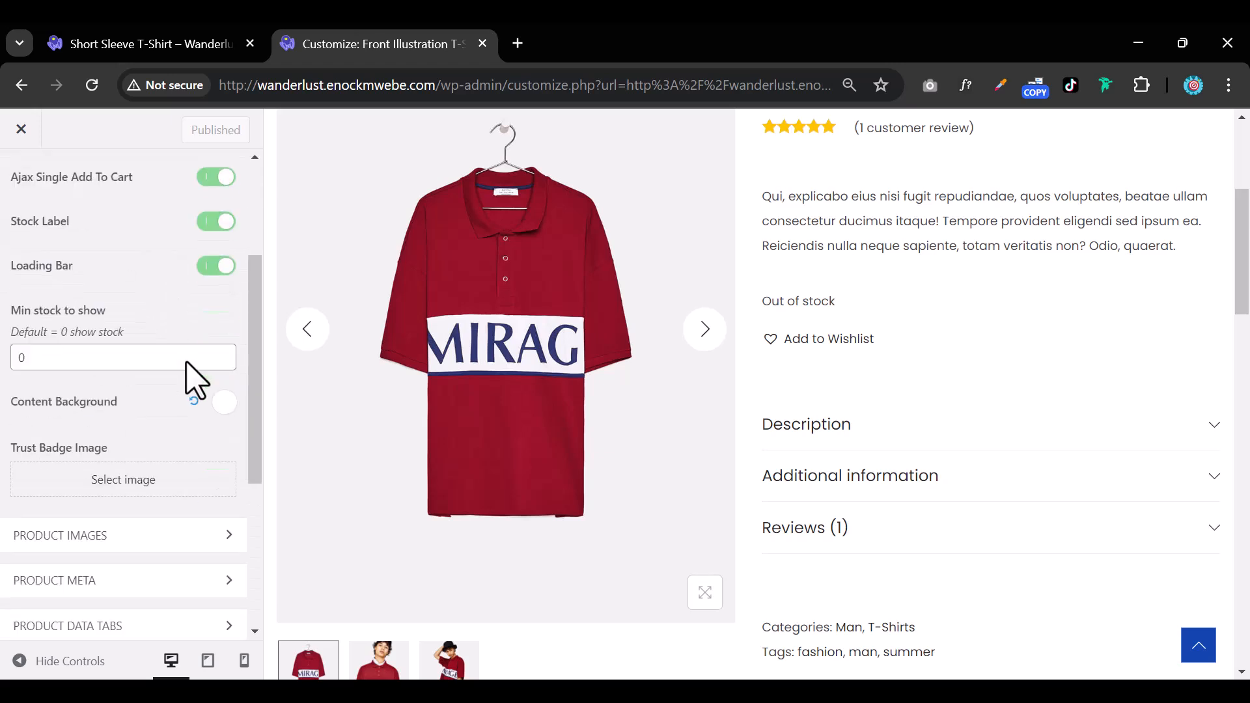
left_click(145, 495)
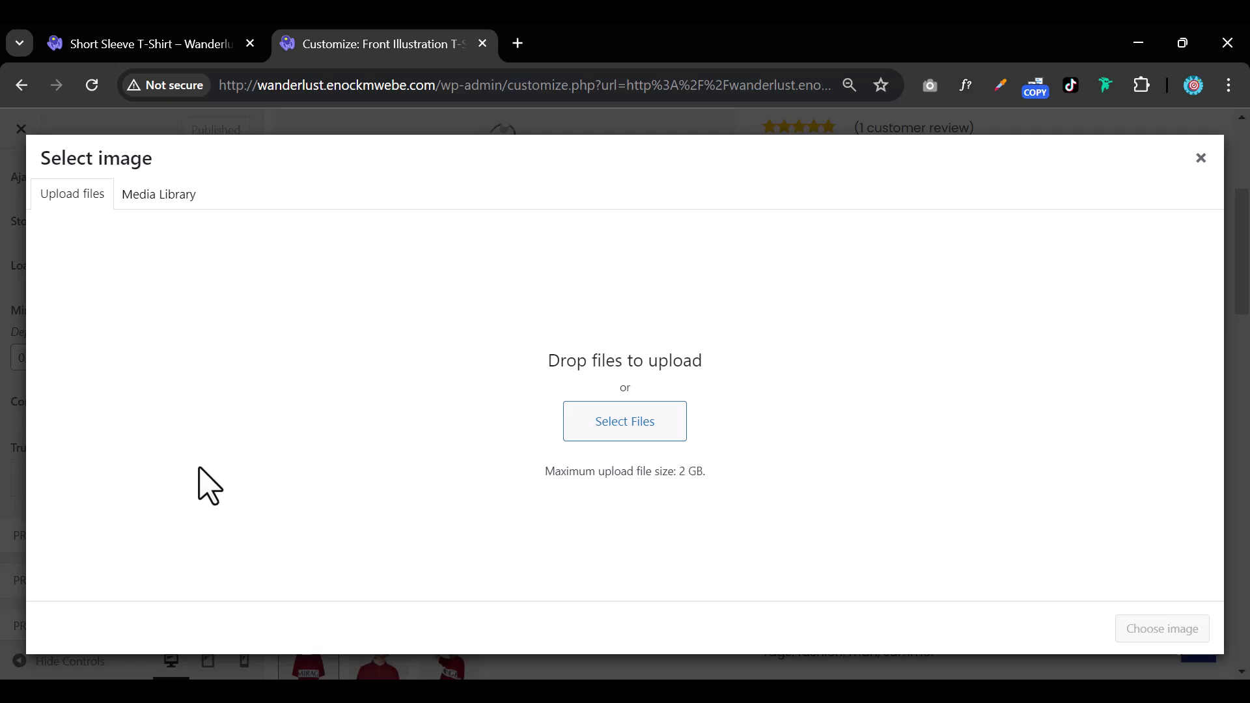
left_click(1198, 141)
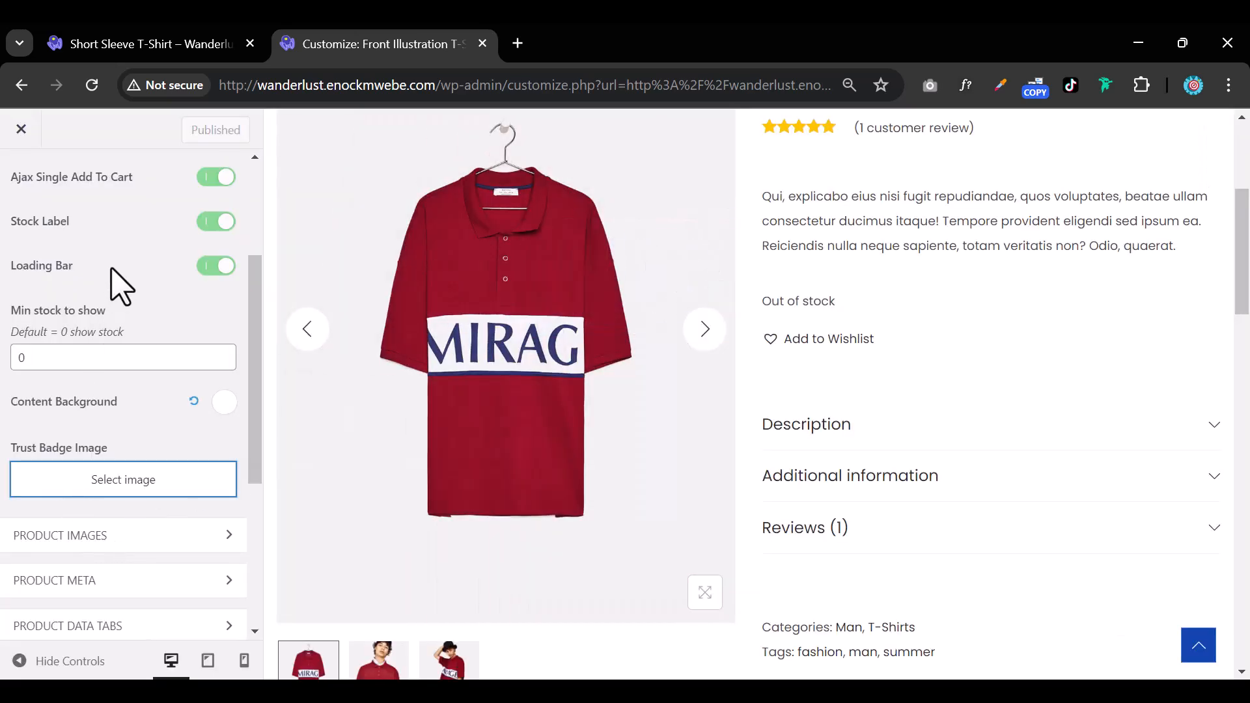
left_click(114, 489)
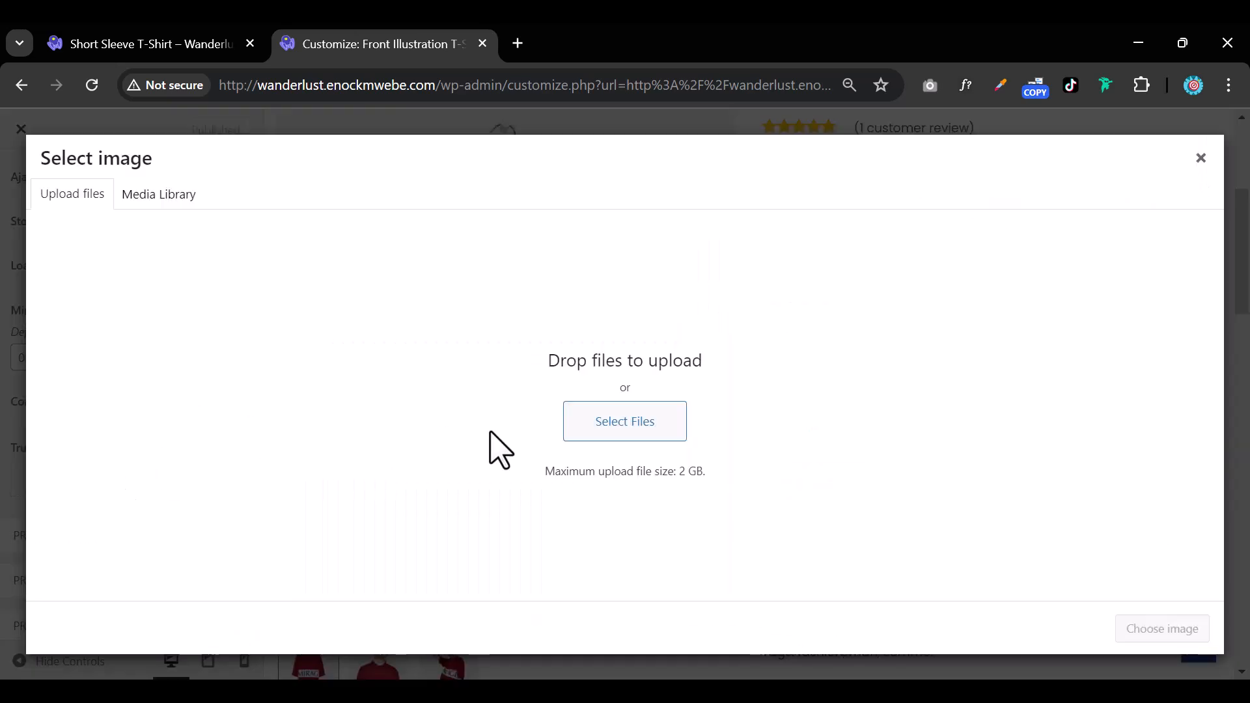
left_click(170, 229)
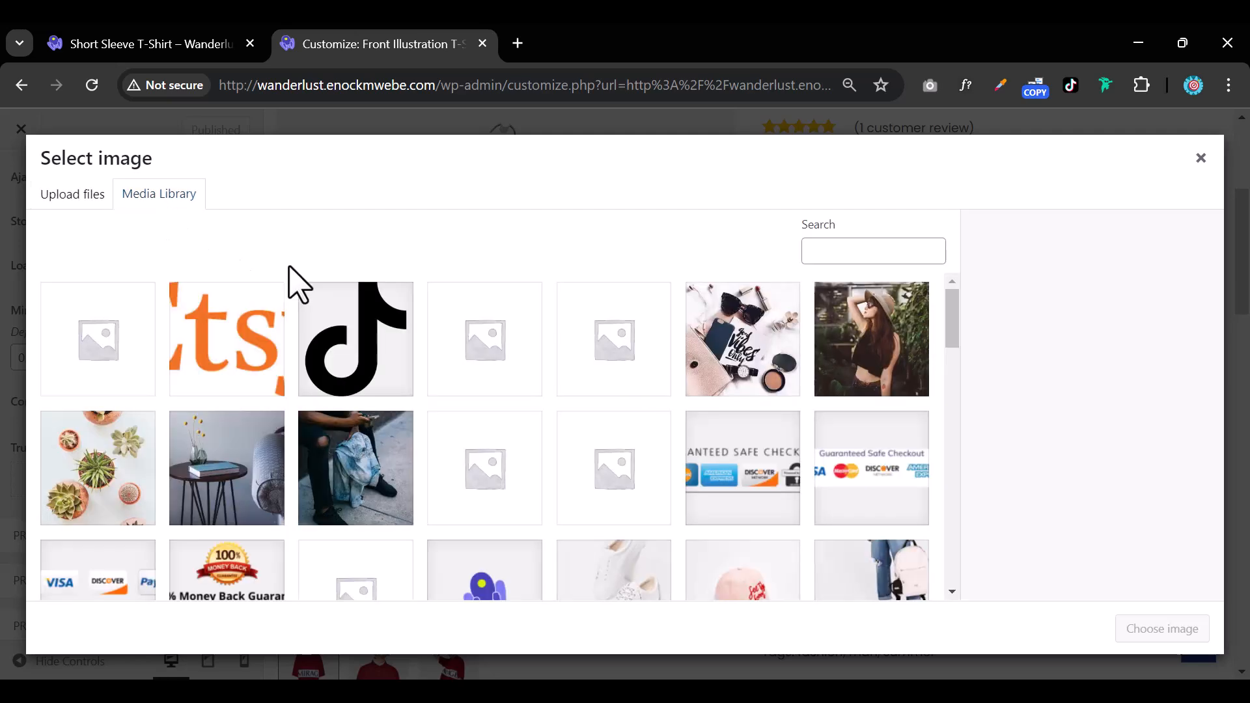
left_click(257, 369)
left_click(1162, 637)
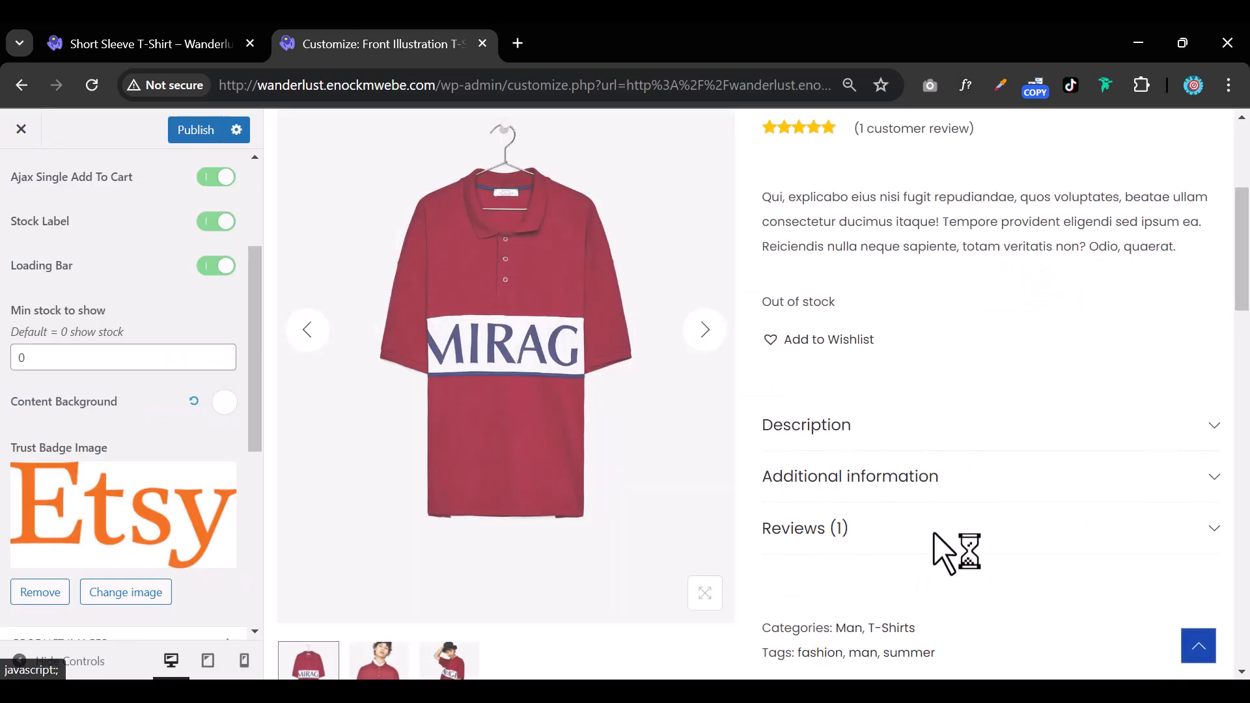
Check the Etsy trust badge in the product preview and remove the image from the Trust Badge Image setting
scroll(933, 533, "down", 7)
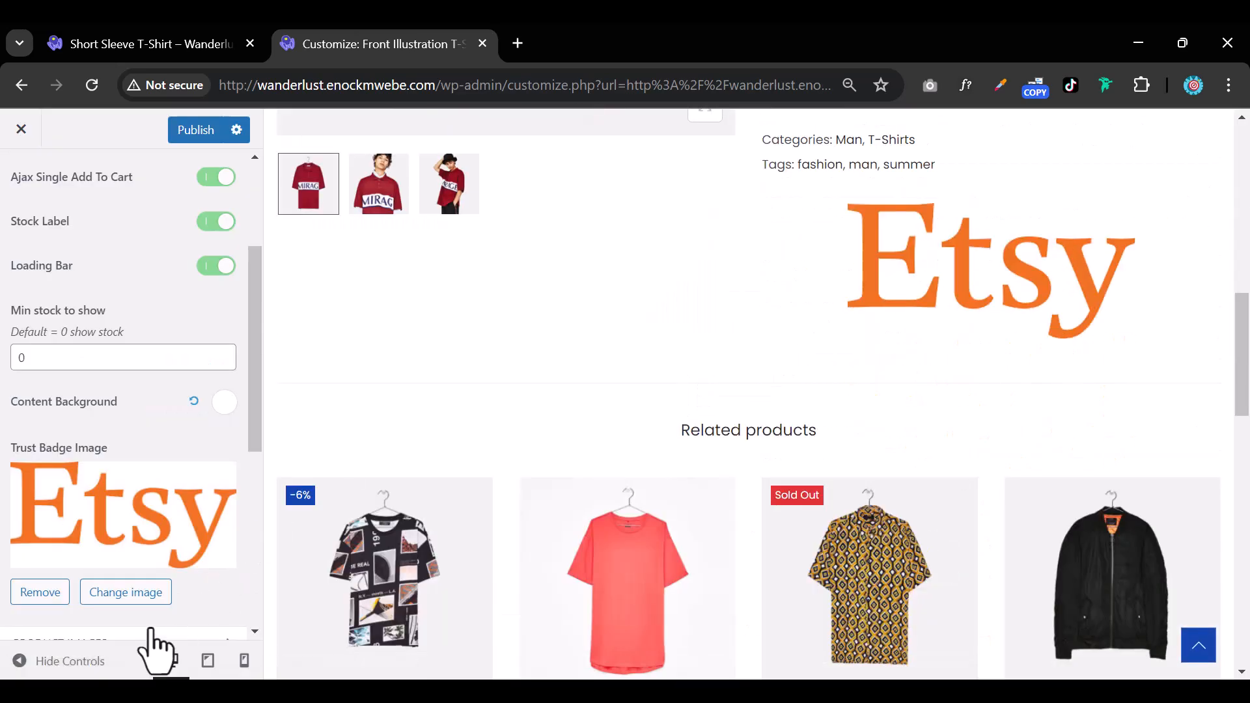
left_click(43, 594)
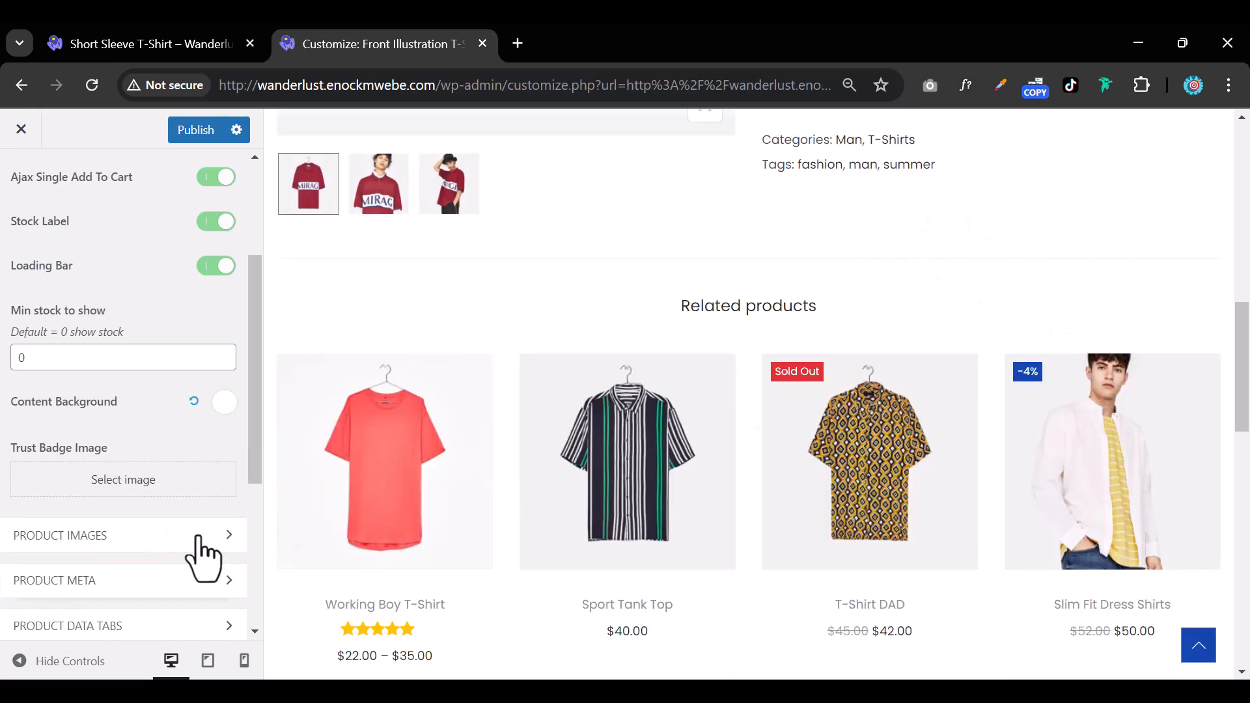
scroll(991, 265, "up", 4)
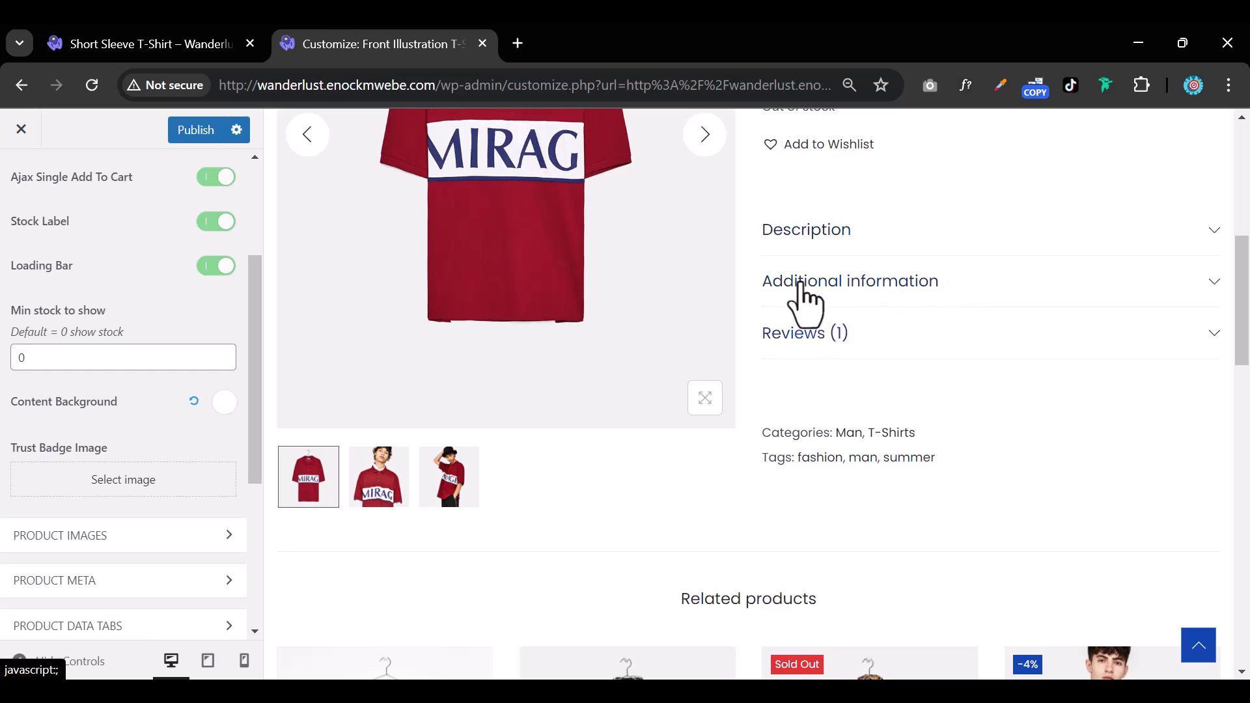
Publish the customizer changes and reload the live Short Sleeve T-Shirt page
left_click(204, 133)
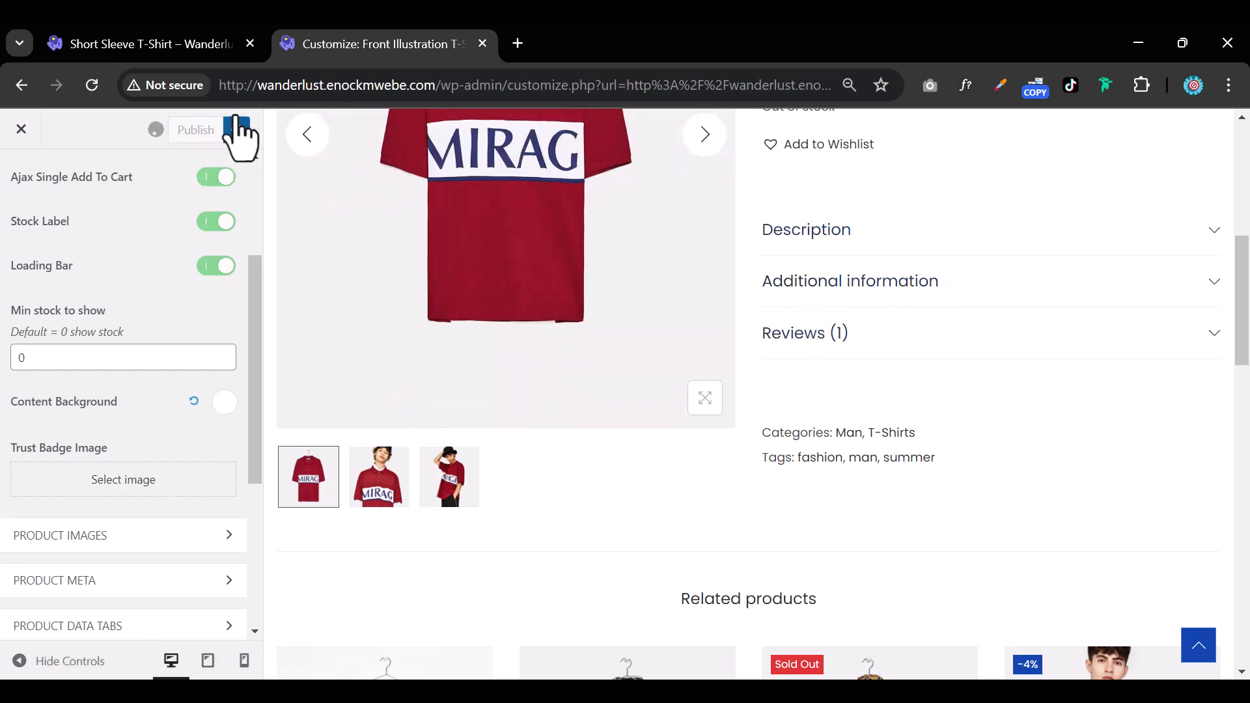
left_click(189, 46)
left_click(96, 91)
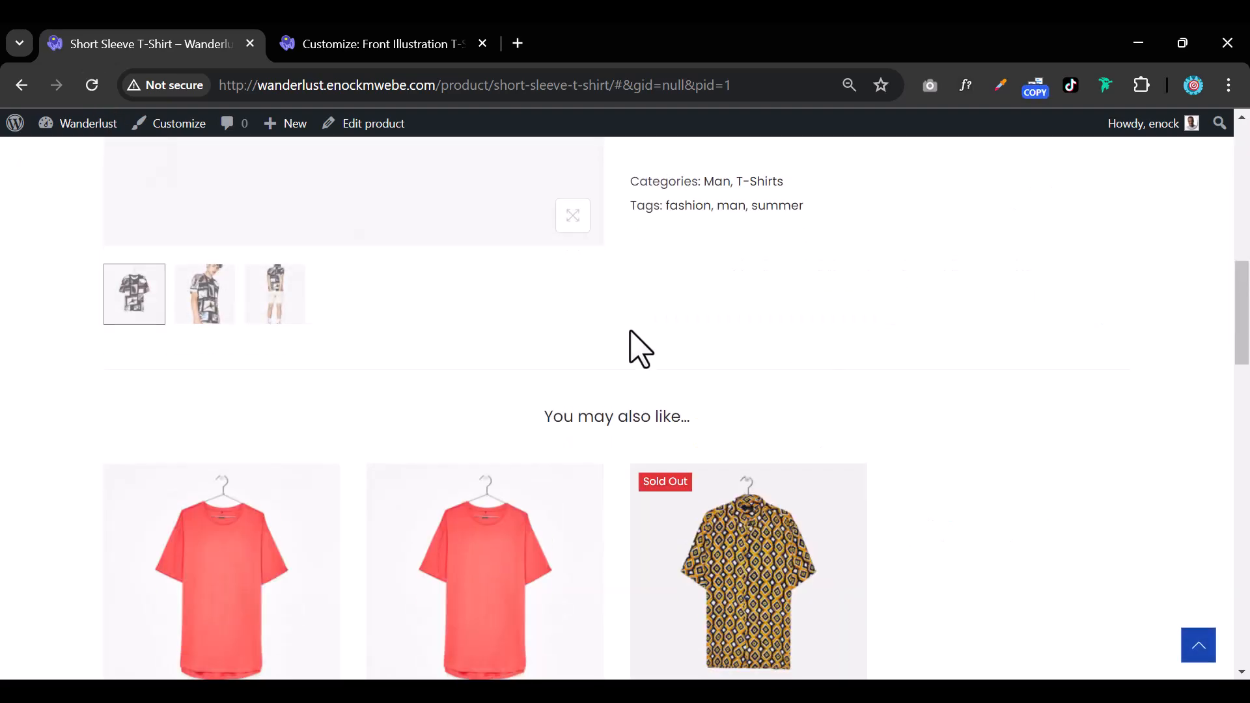
Check the Description and Reviews accordion sections in the live product's summary by expanding and collapsing them
scroll(709, 368, "up", 3)
scroll(749, 423, "up", 2)
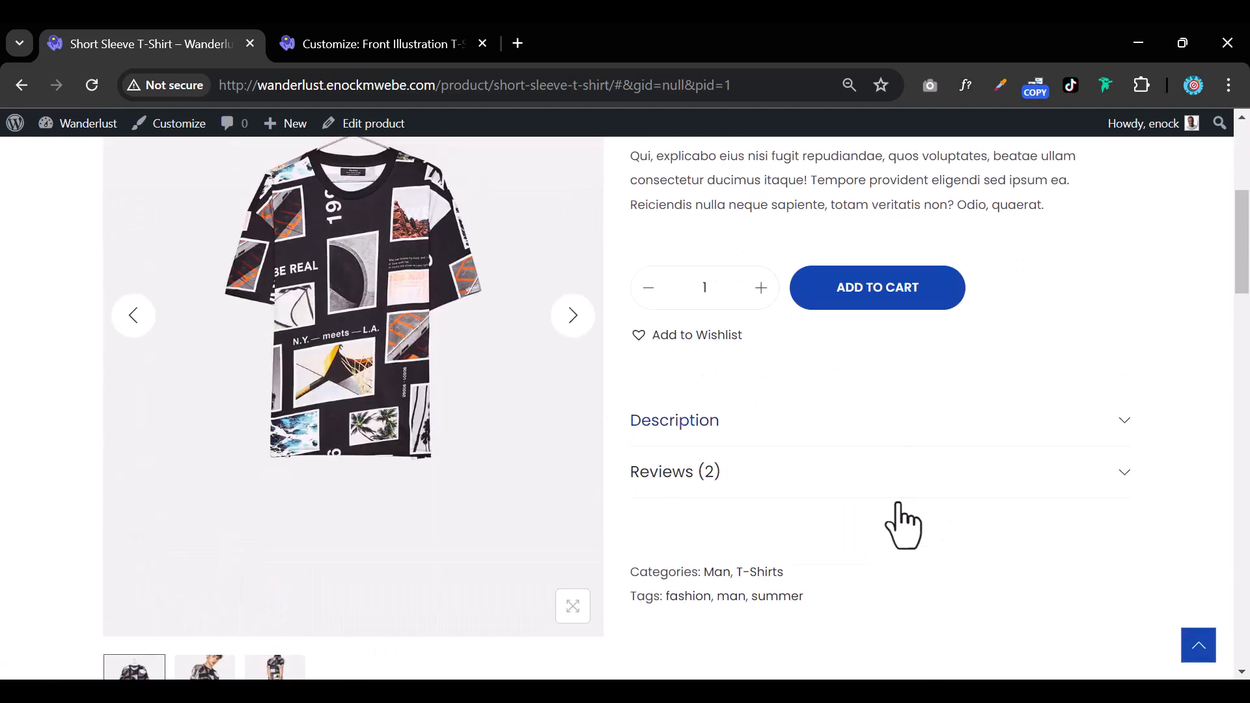
left_click(767, 444)
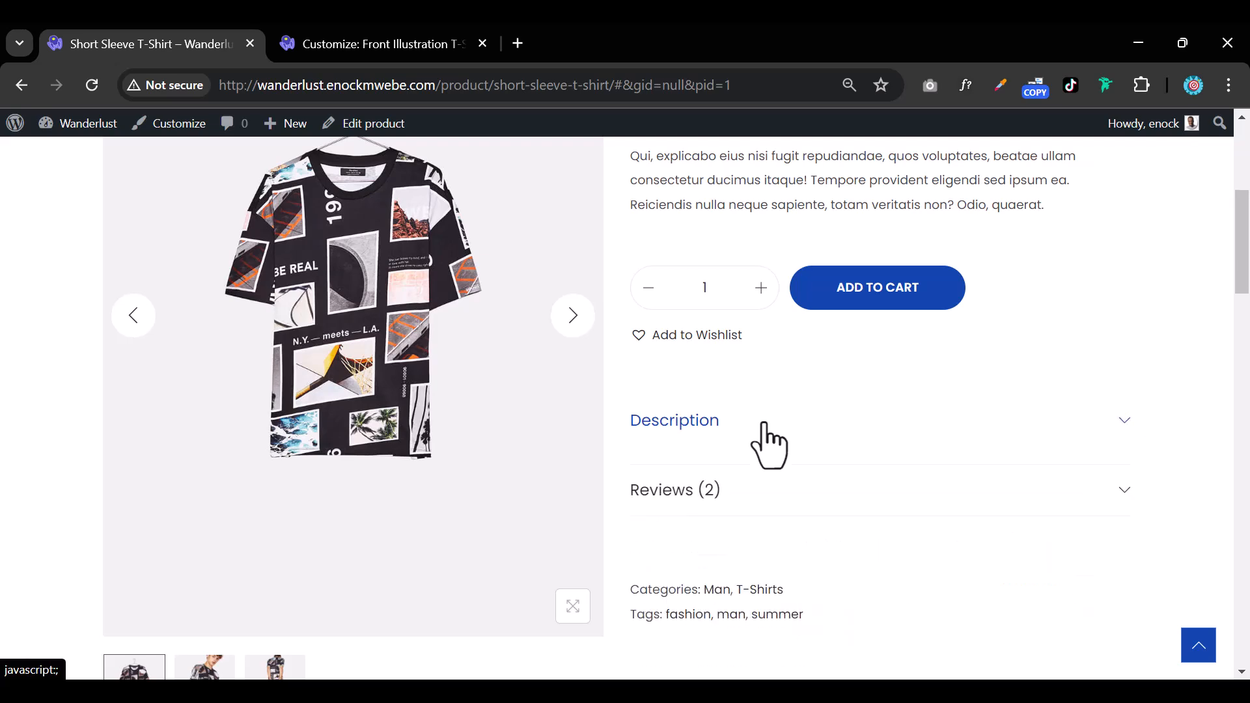
left_click(762, 487)
left_click(765, 465)
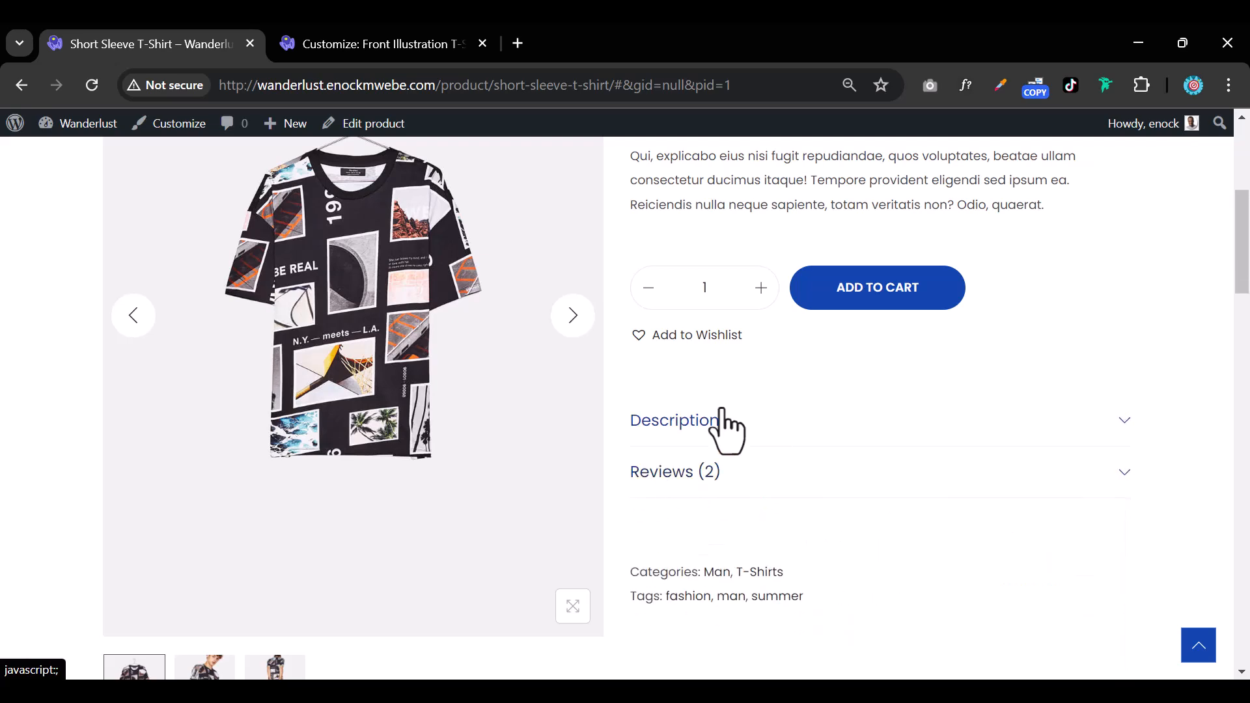
scroll(671, 410, "up", 5)
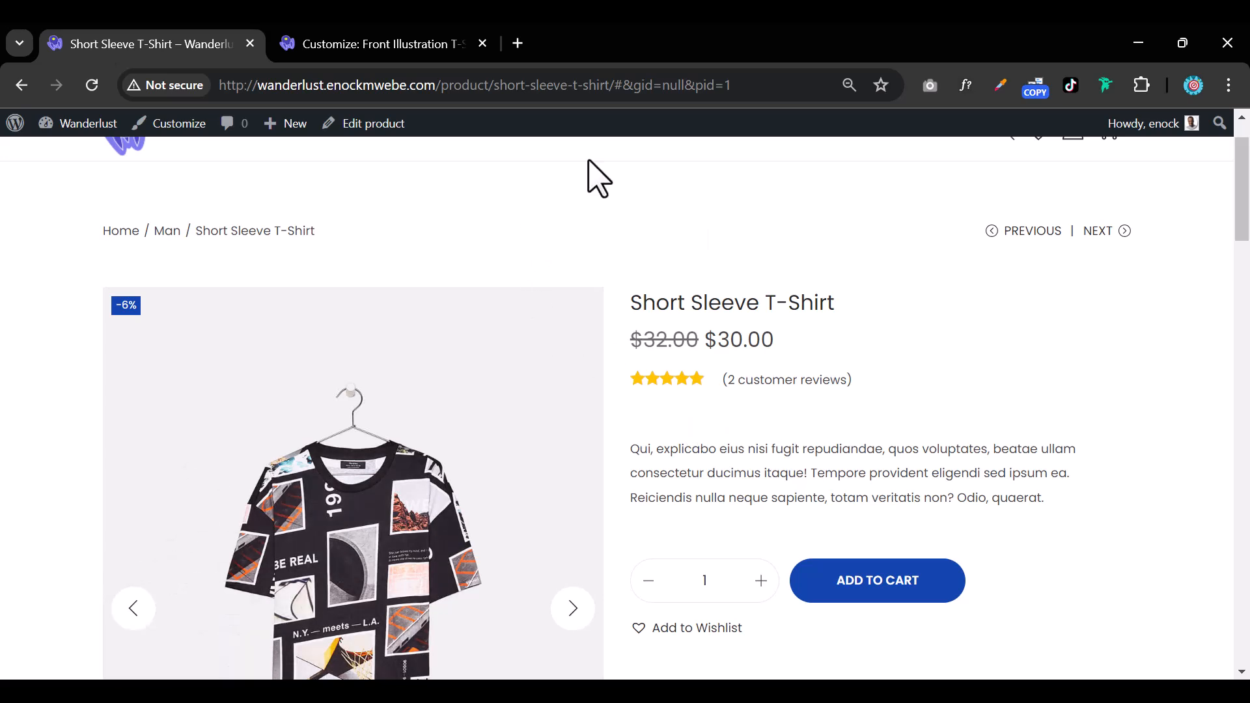
Return to the customizer, collapse the General settings and add a new item to the Product Data Tabs
left_click(381, 45)
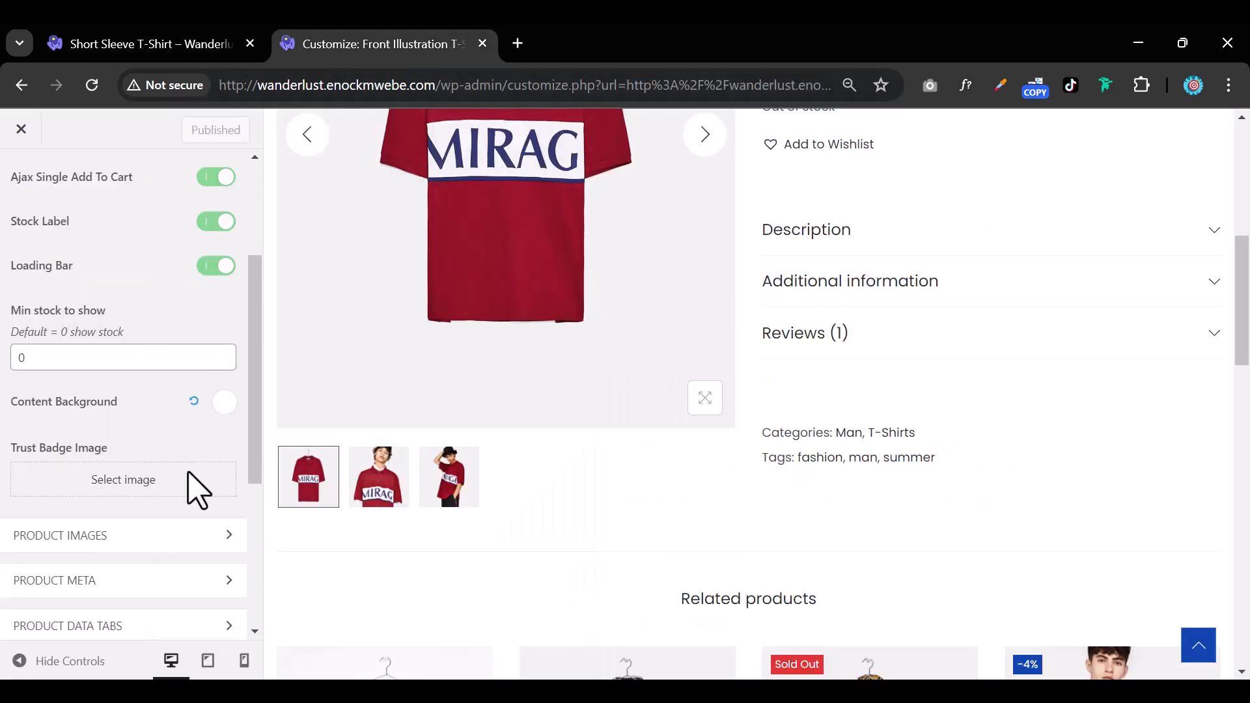
scroll(195, 488, "up", 3)
left_click(201, 246)
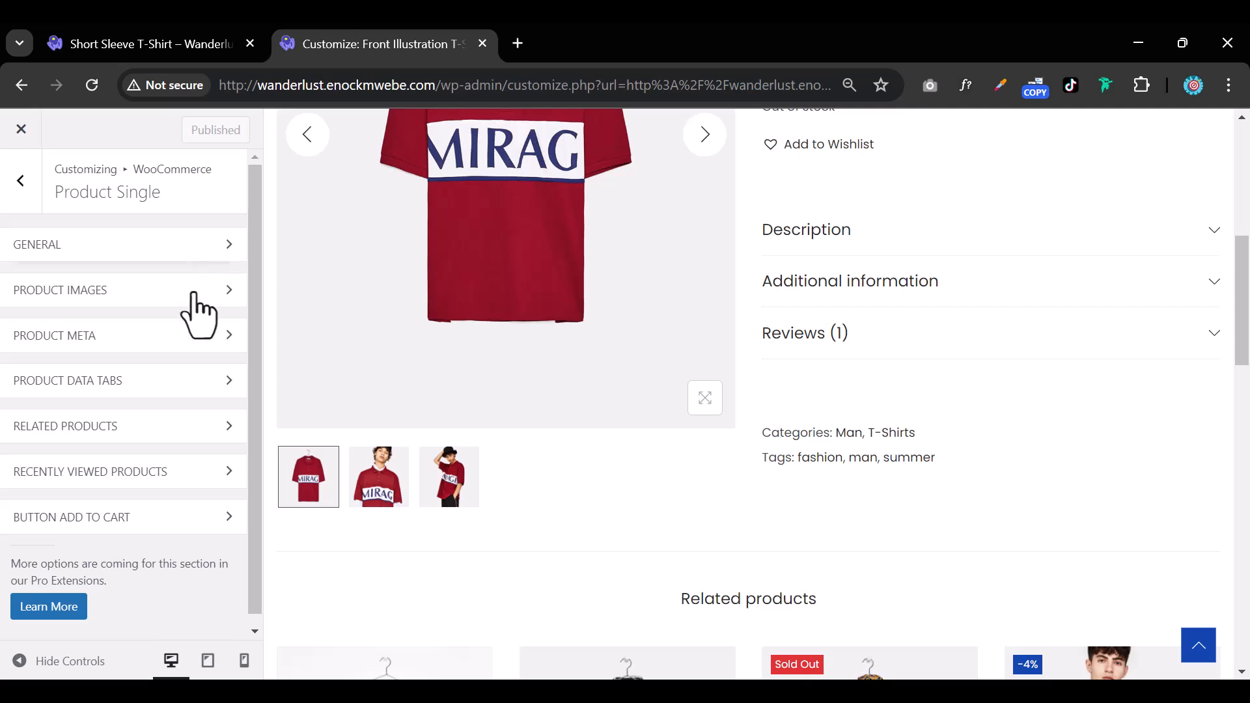
left_click(204, 400)
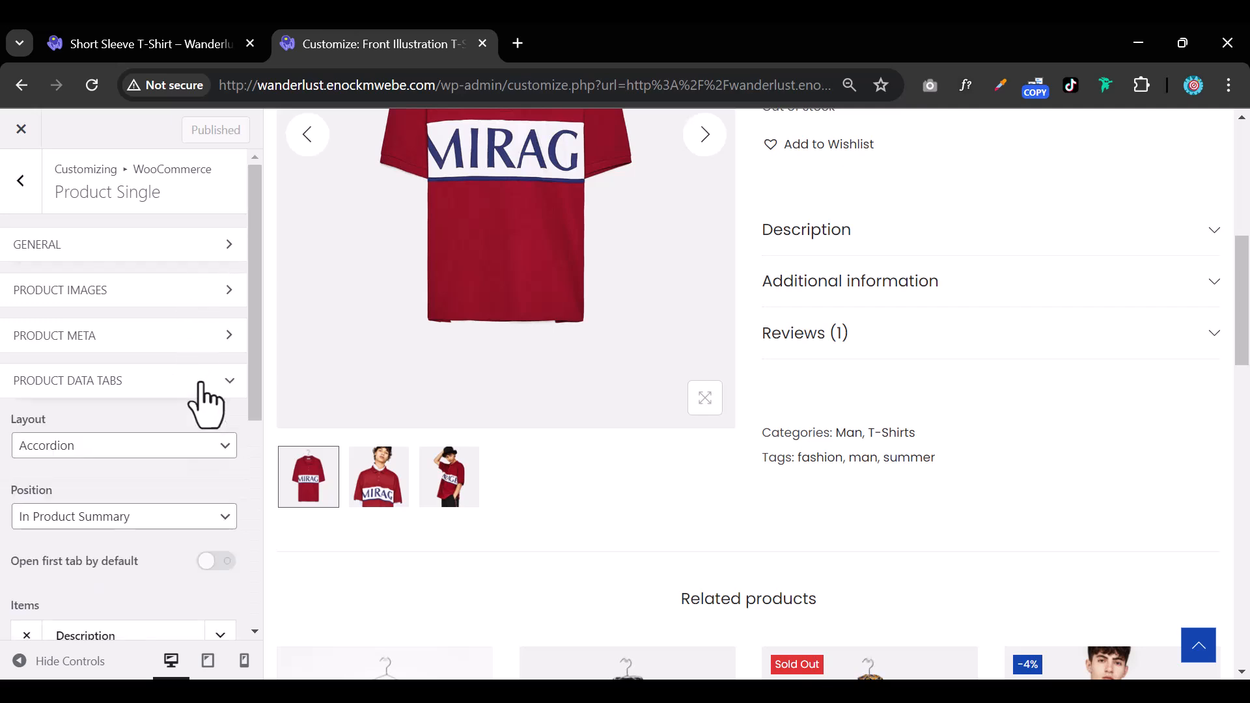
scroll(201, 390, "down", 5)
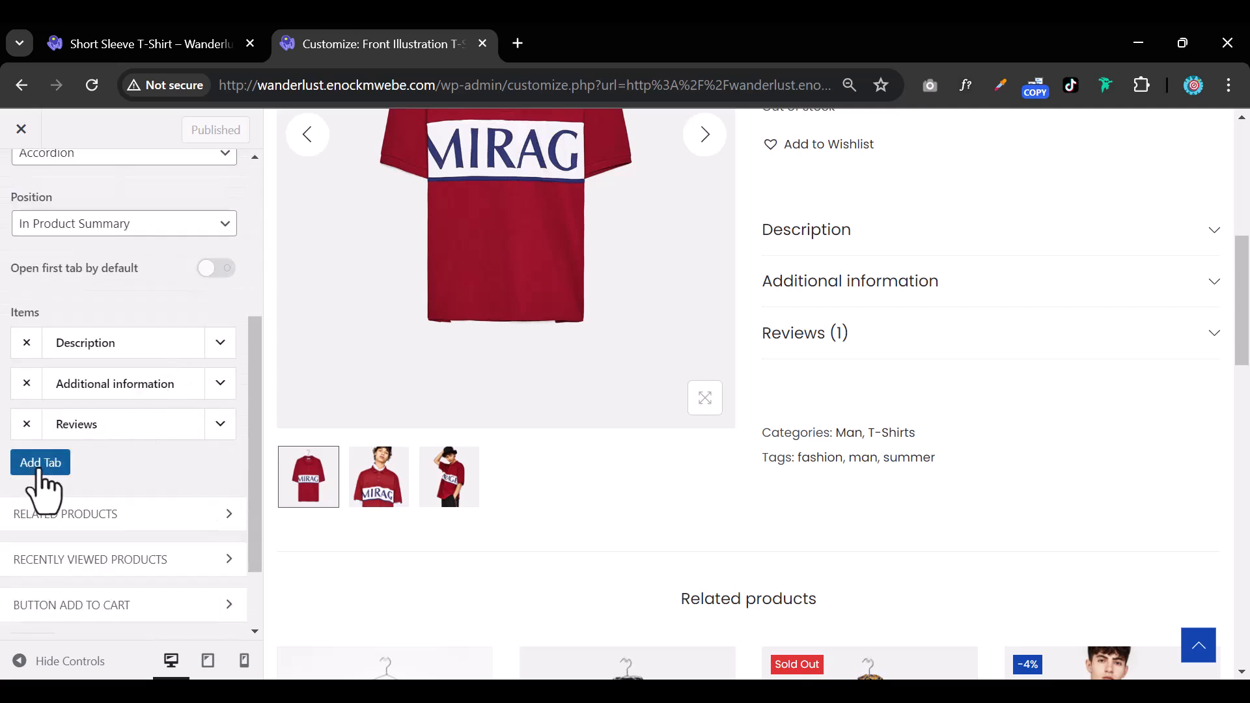
left_click(40, 463)
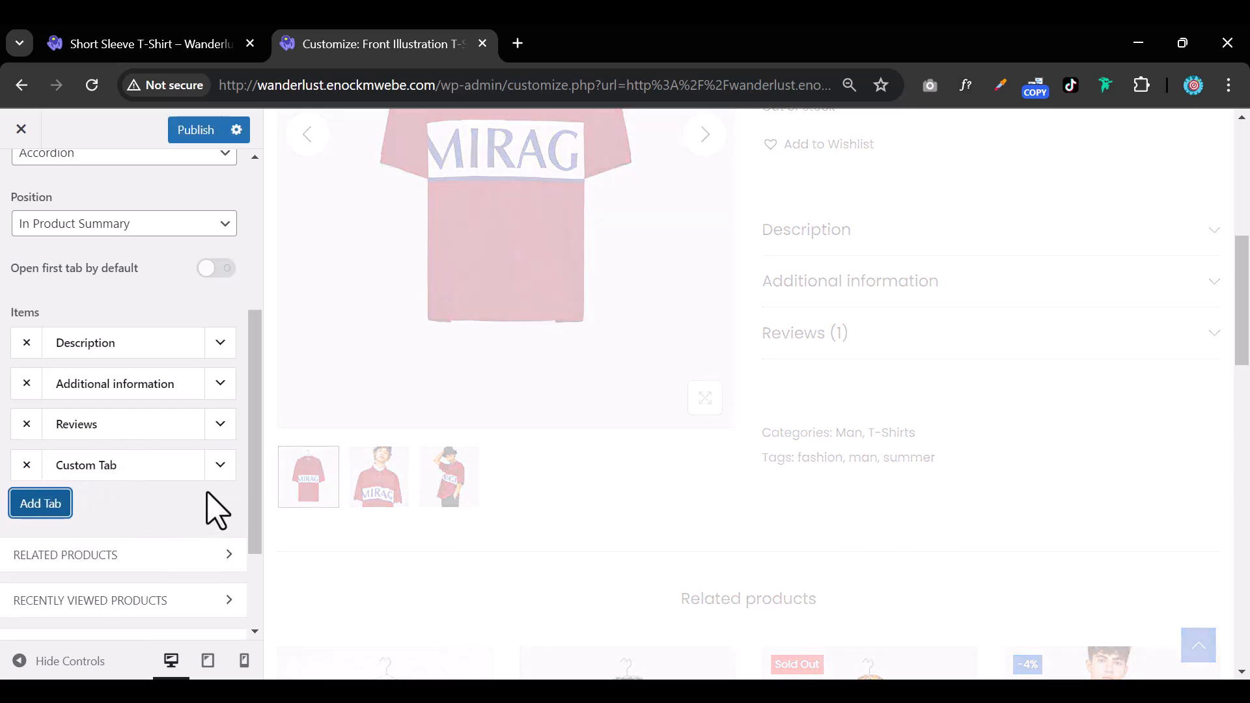
Expand the new data tab item, keep its type as Custom and name it Shipping
left_click(220, 464)
left_click(139, 509)
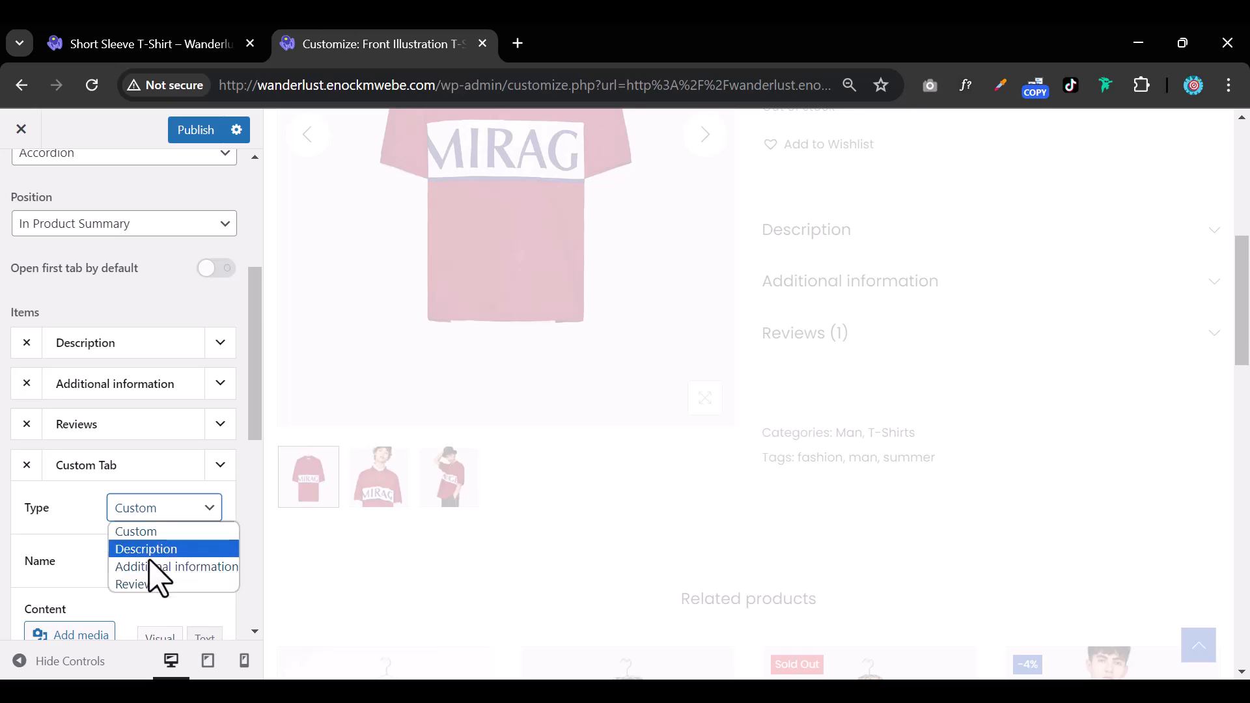
left_click(151, 522)
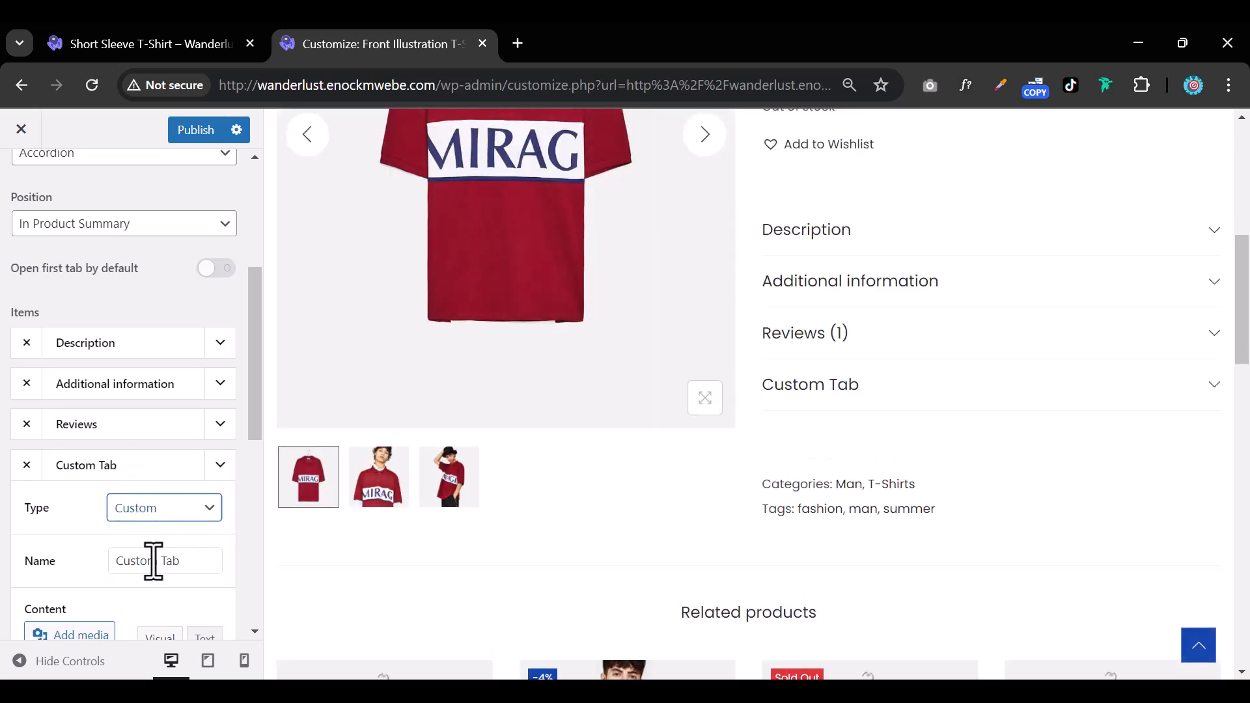
double_click(154, 560)
type("Shipping")
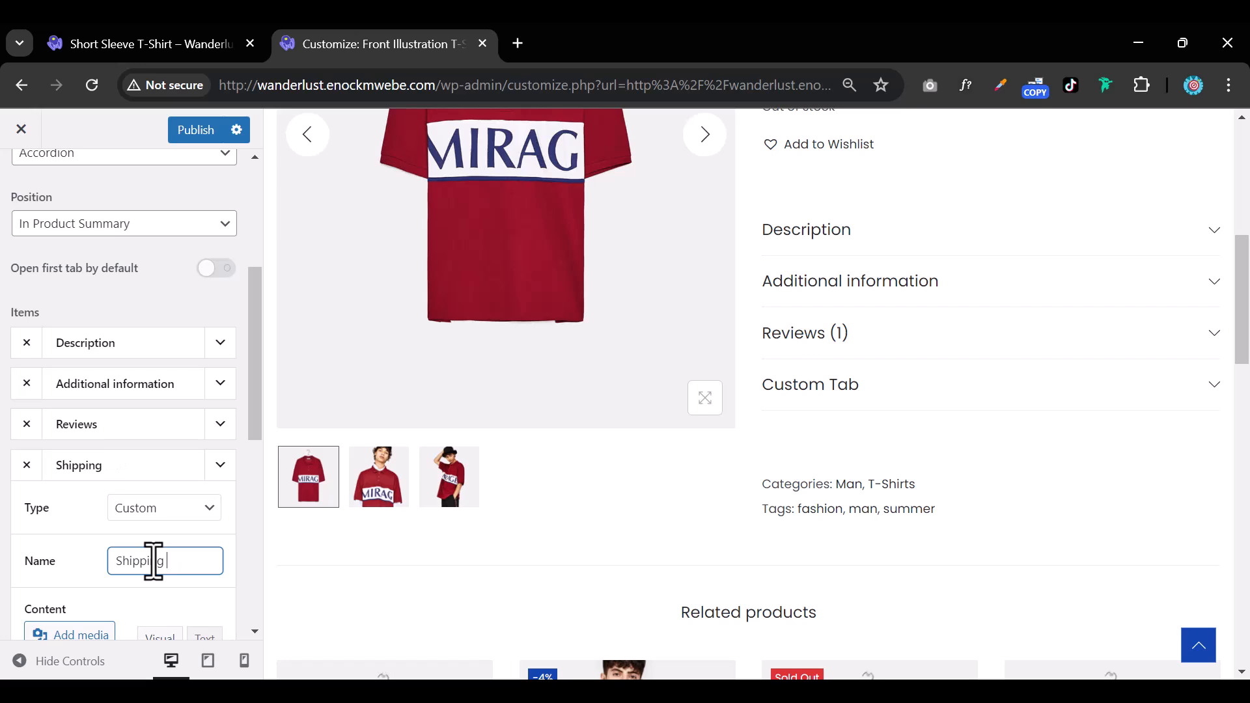
Copy the short description paragraph from the live Short Sleeve T-Shirt page for the Shipping tab's content
scroll(148, 475, "down", 5)
left_click(138, 495)
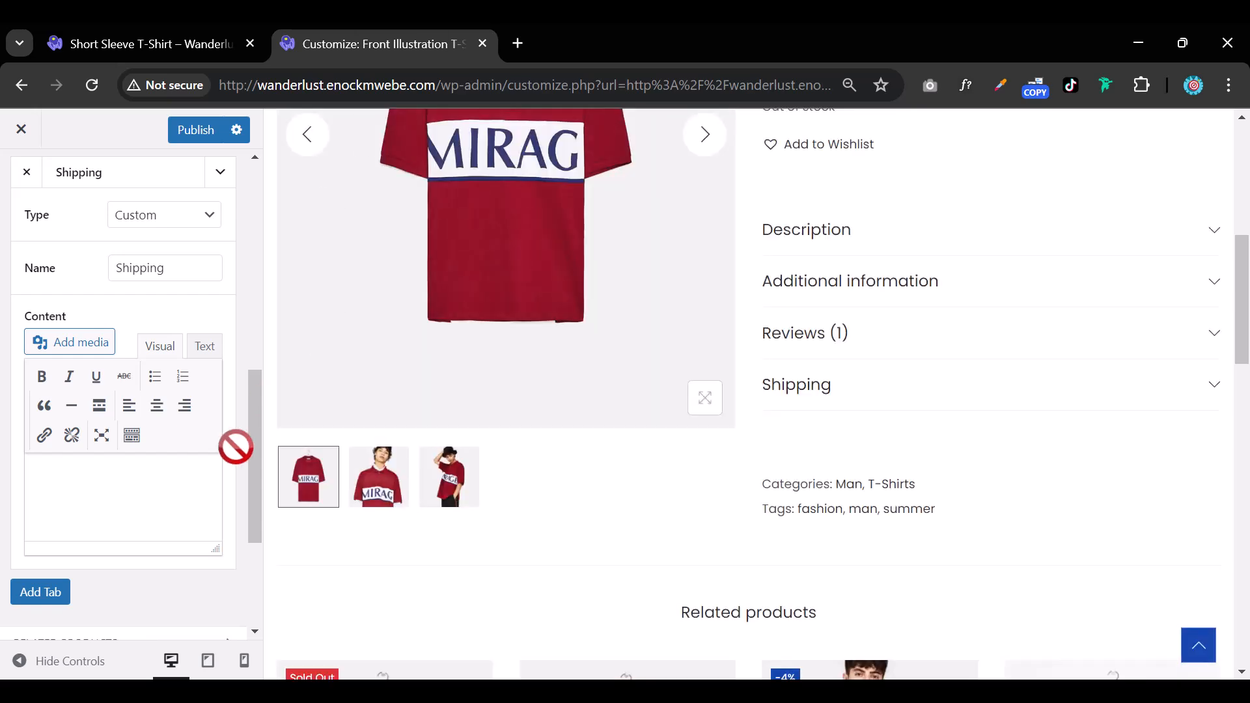
key("ctrl+shift+Tab")
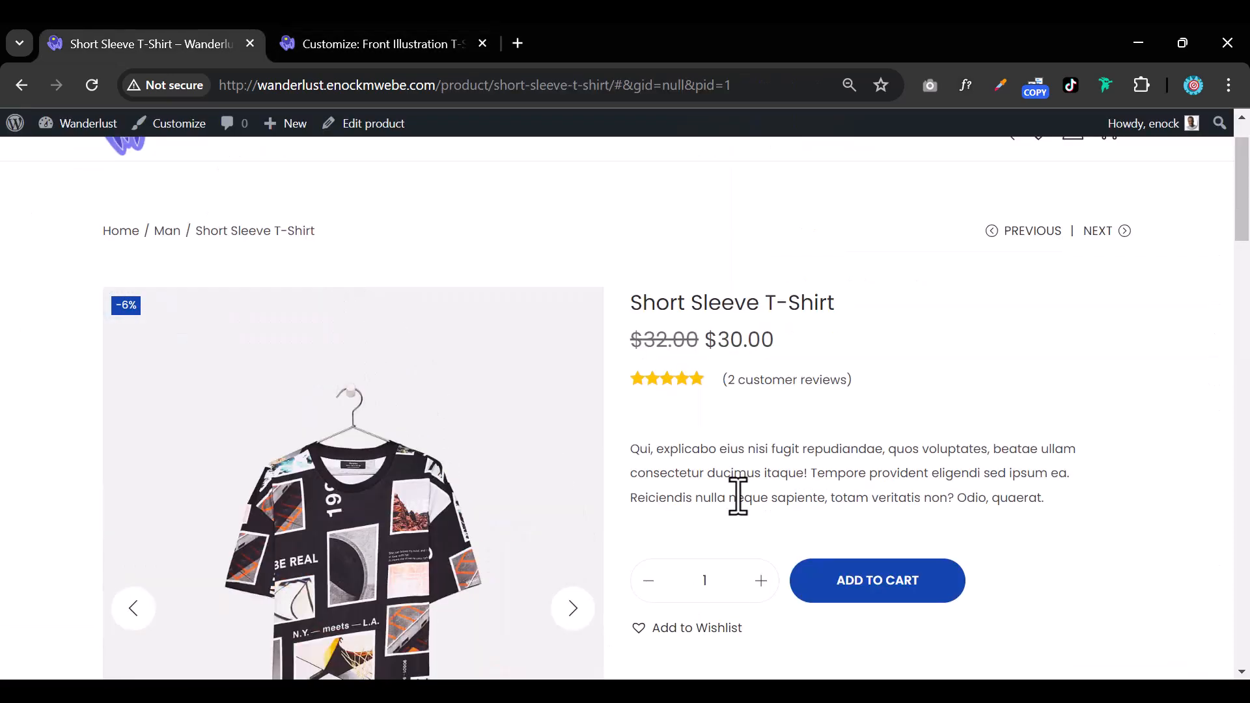
triple_click(749, 479)
right_click(748, 494)
left_click(742, 272)
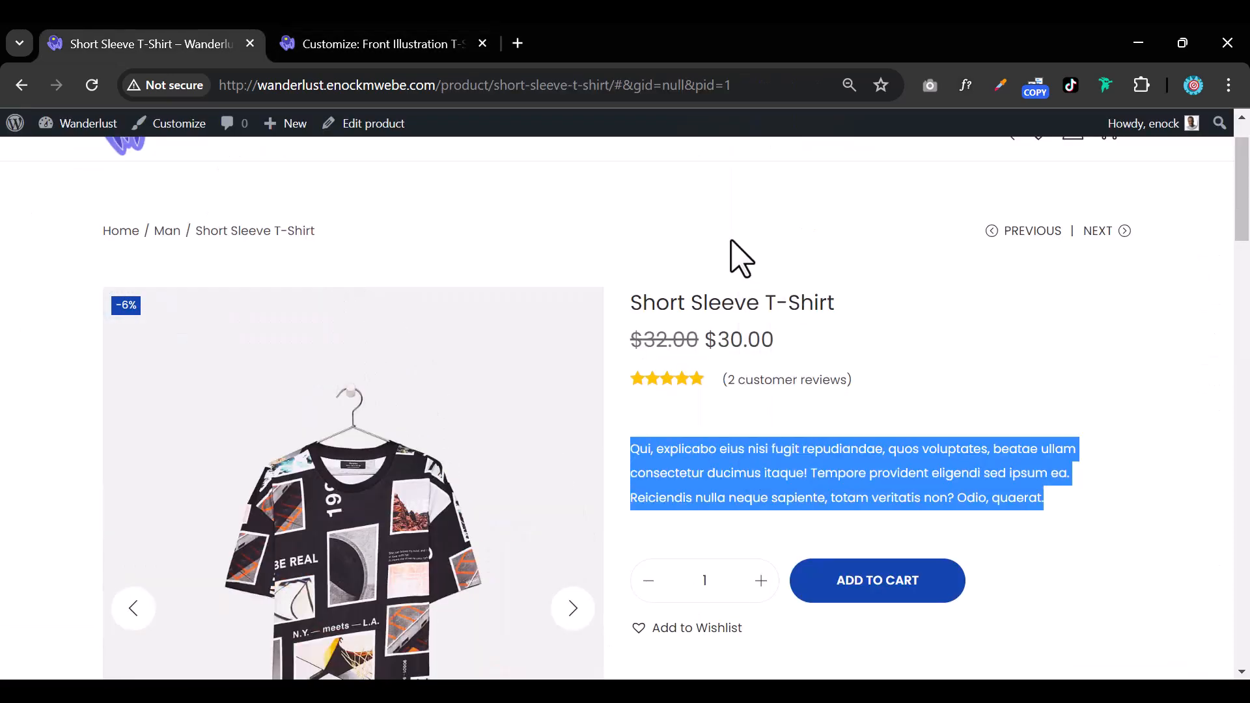
Return to the customizer and paste the copied paragraph into the Shipping tab's content in Text mode
left_click(375, 44)
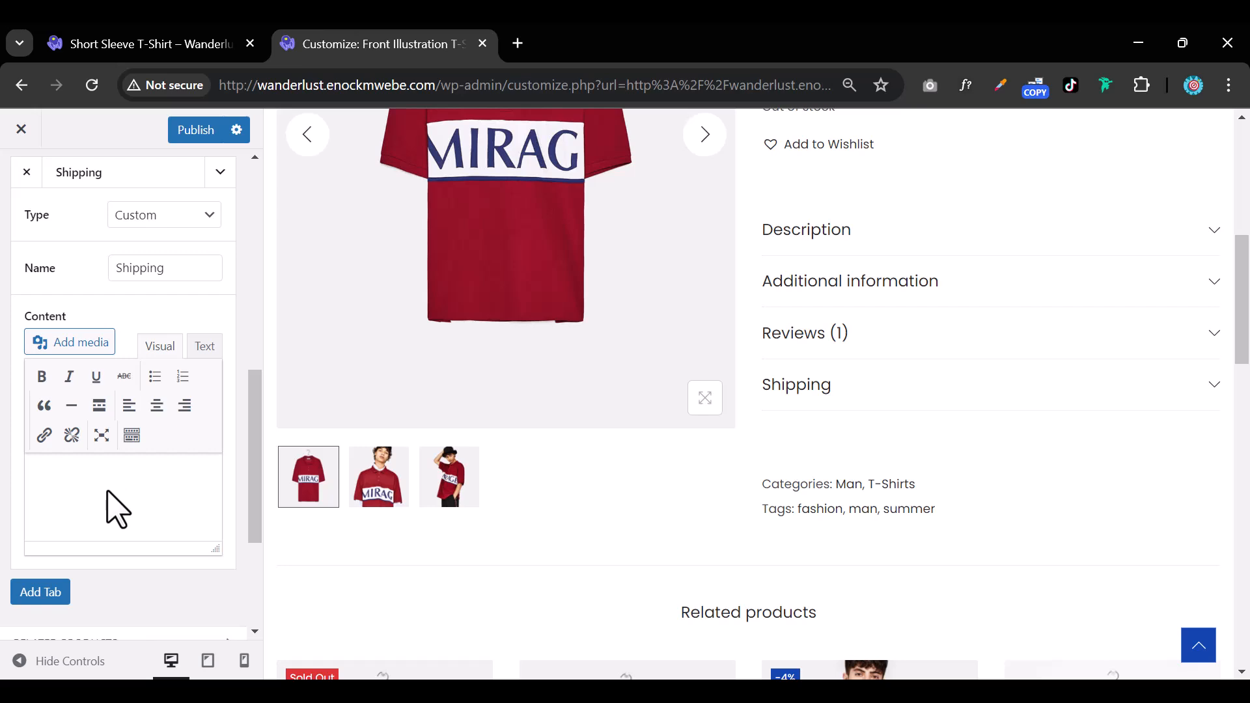
right_click(76, 483)
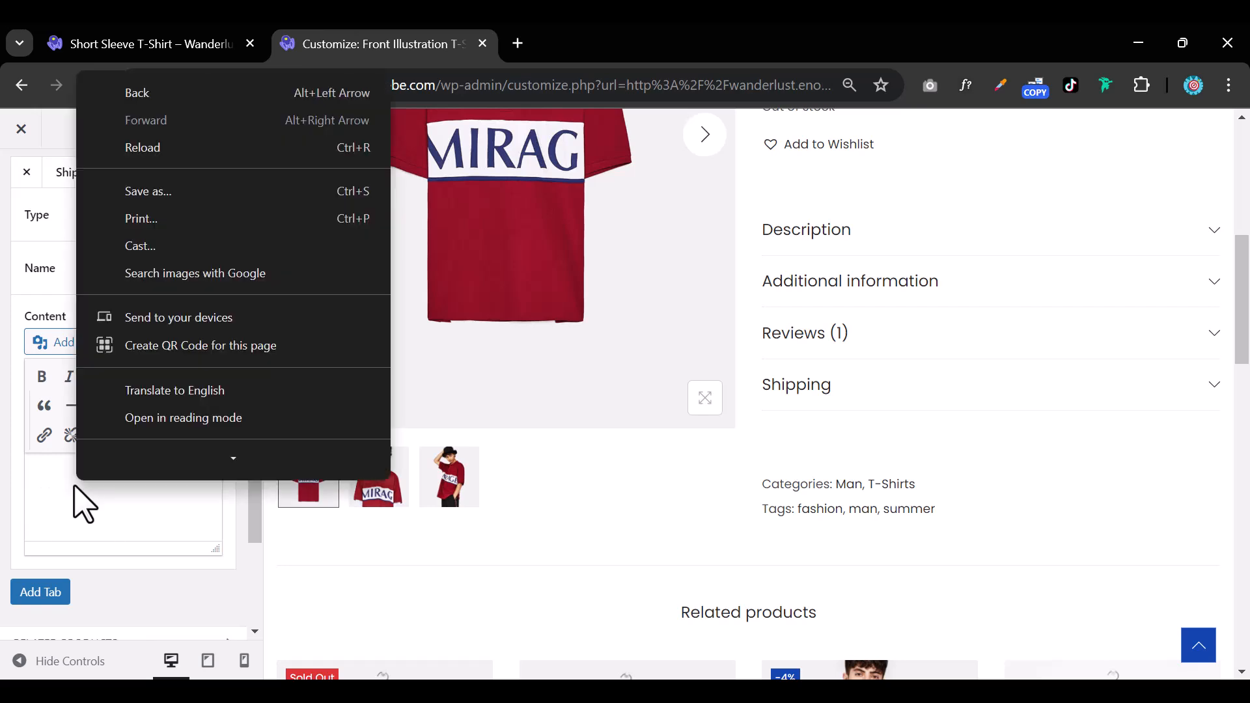
left_click(73, 487)
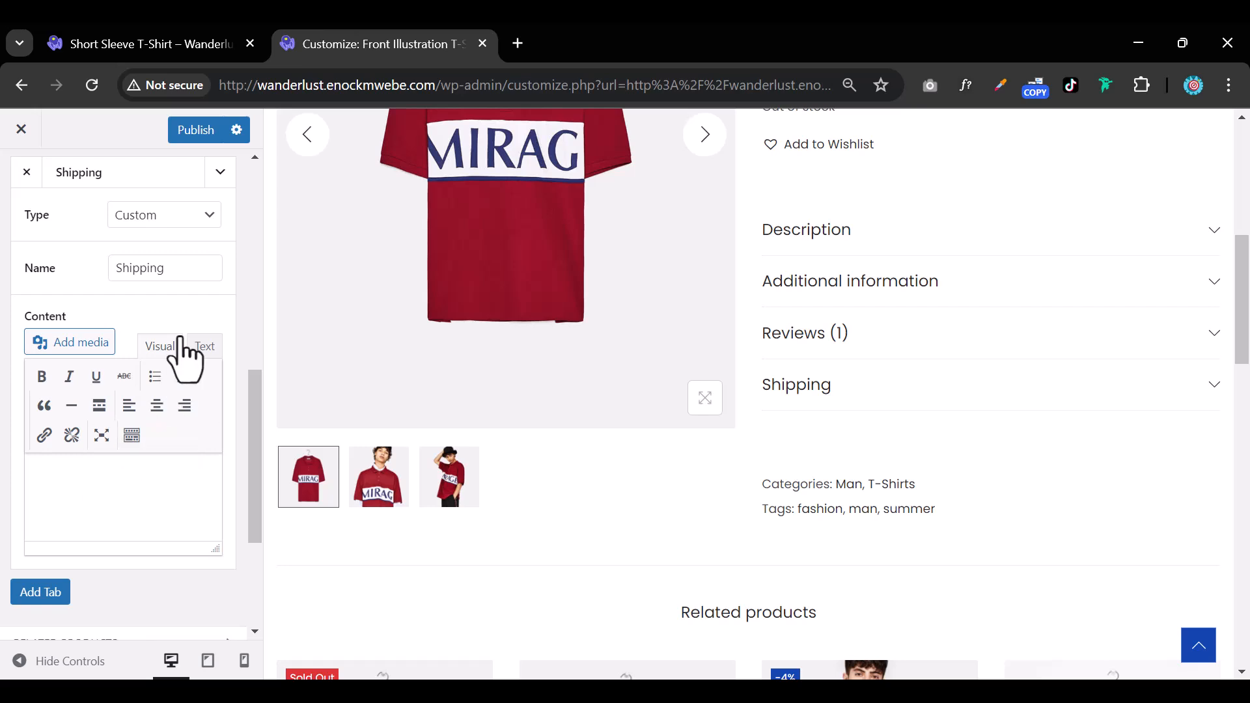
left_click(206, 348)
right_click(79, 462)
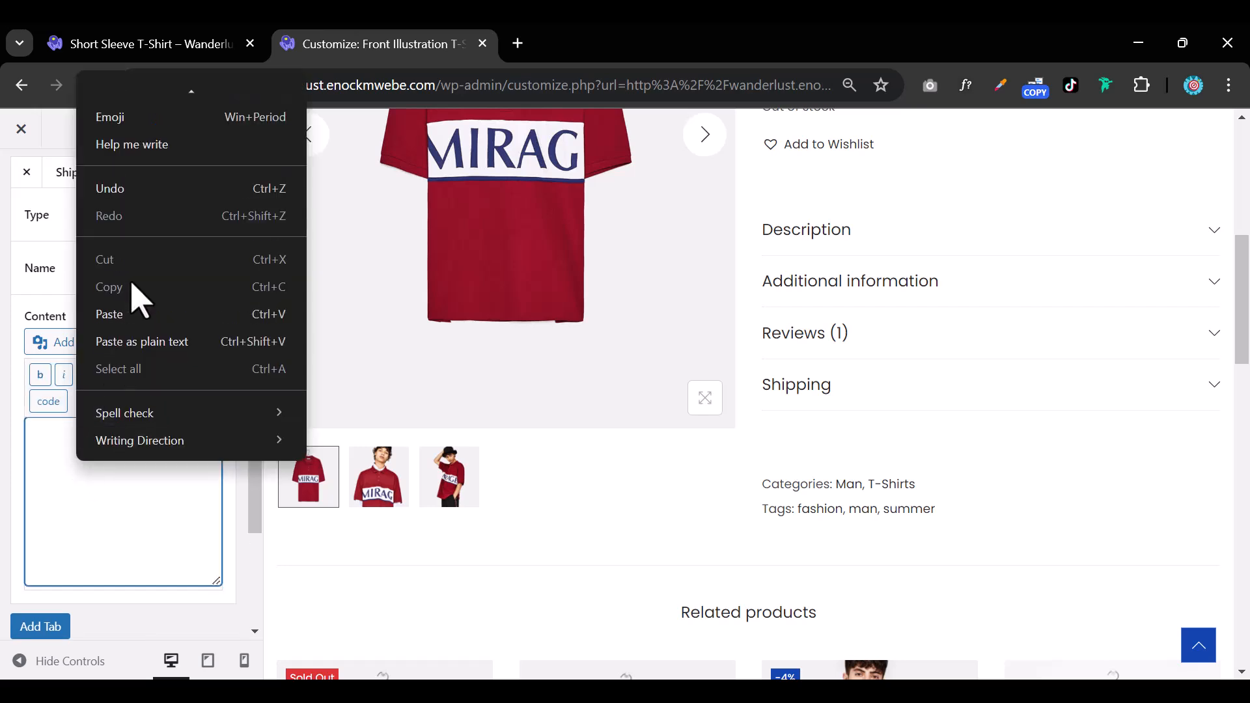
left_click(130, 314)
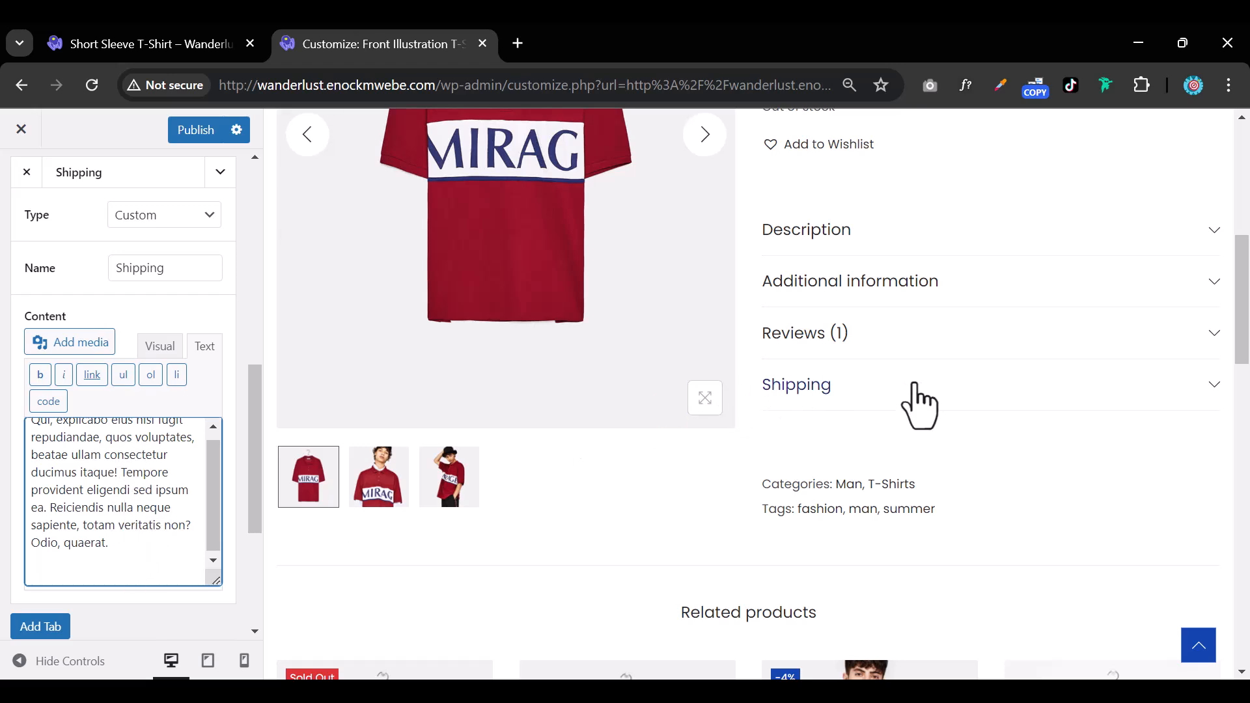
Publish the Shipping tab and check its accordion section on the reloaded live Short Sleeve T-Shirt page
left_click(1130, 395)
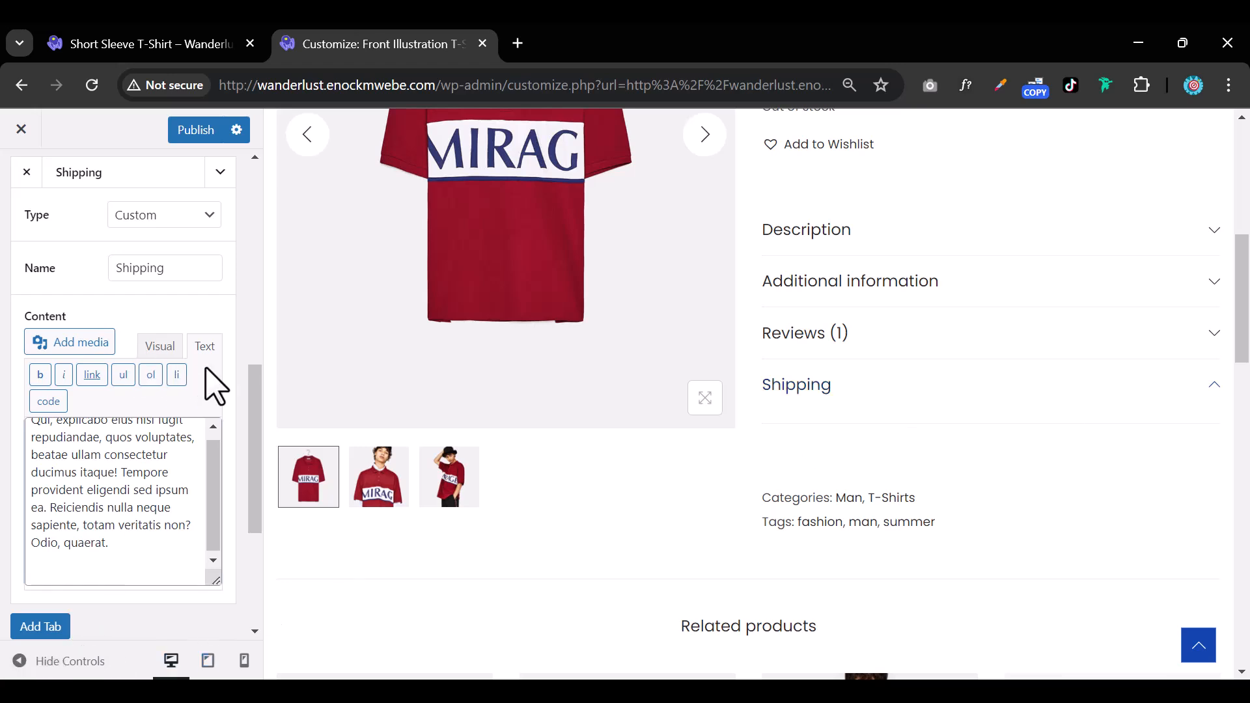
left_click(188, 136)
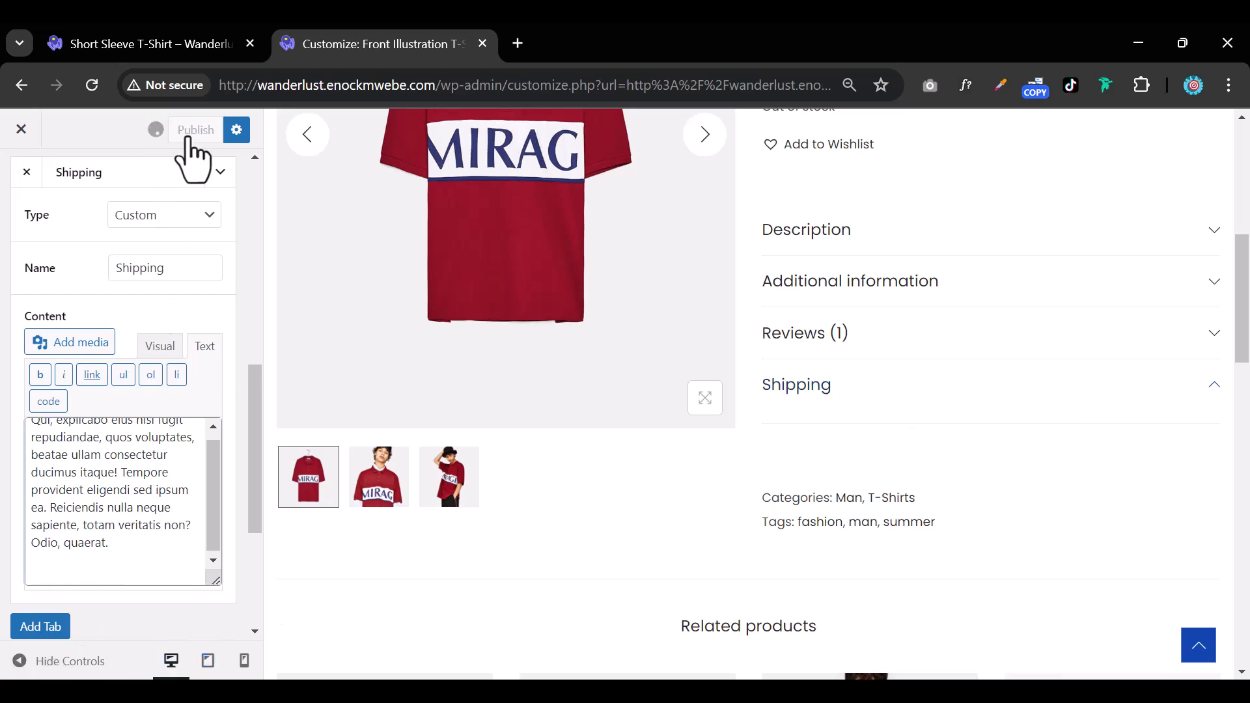
left_click(184, 52)
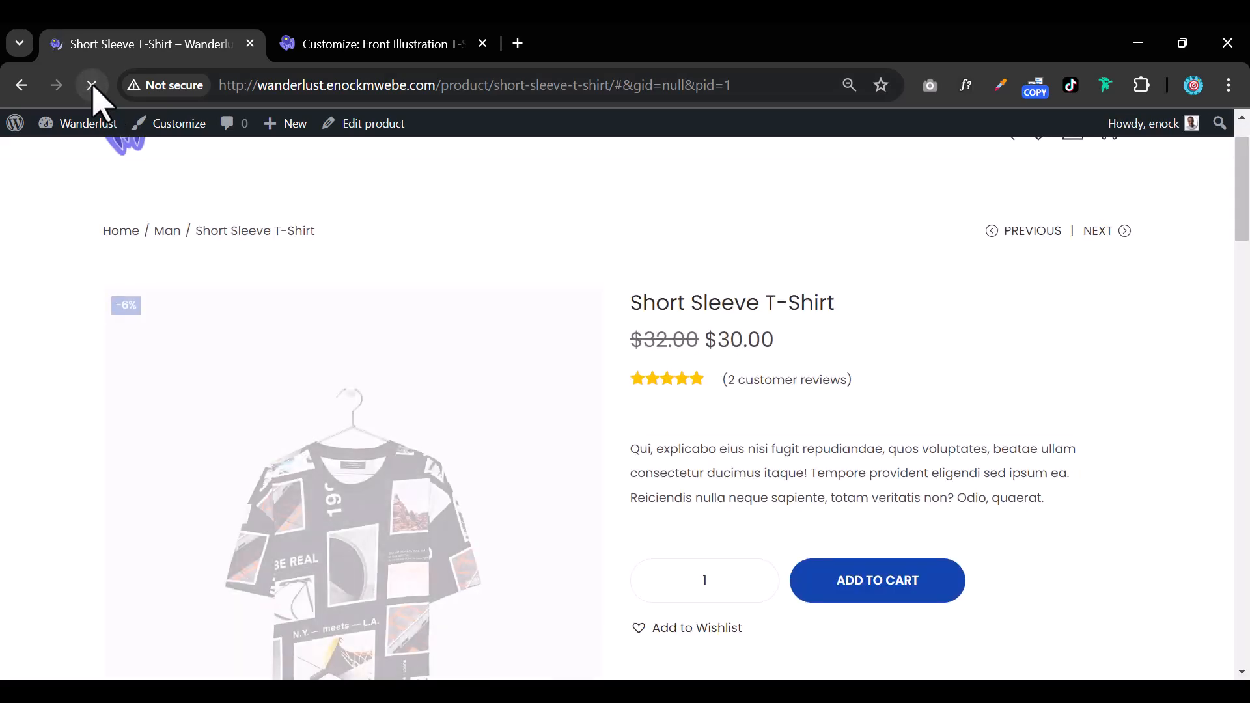
scroll(196, 195, "down", 6)
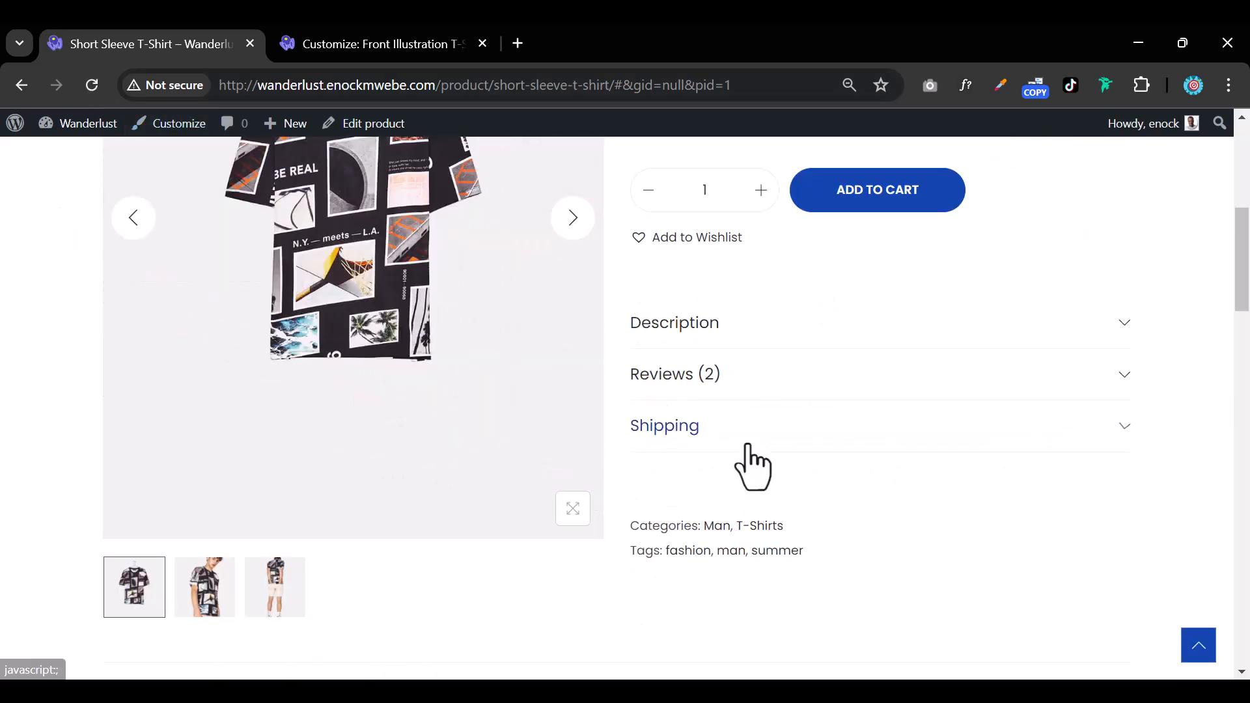
left_click(749, 445)
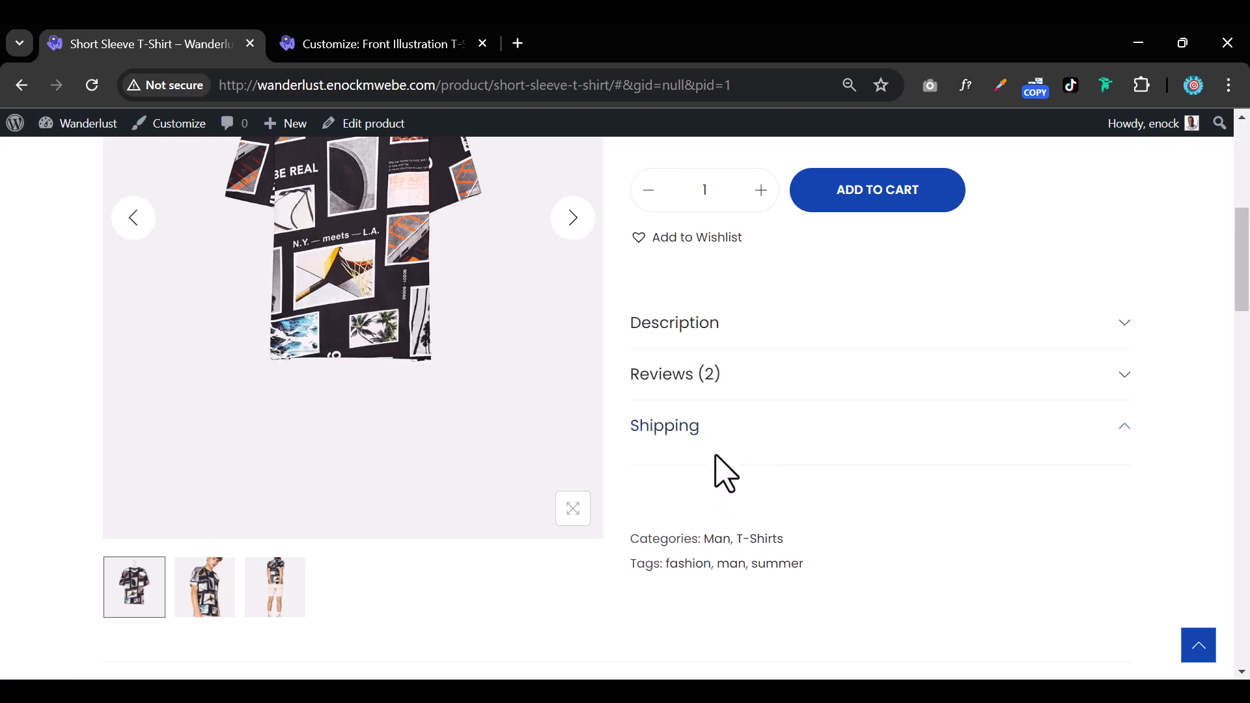
Delete the &nbsp; entry above the paragraph in the Shipping tab's content and publish the change
left_click(362, 45)
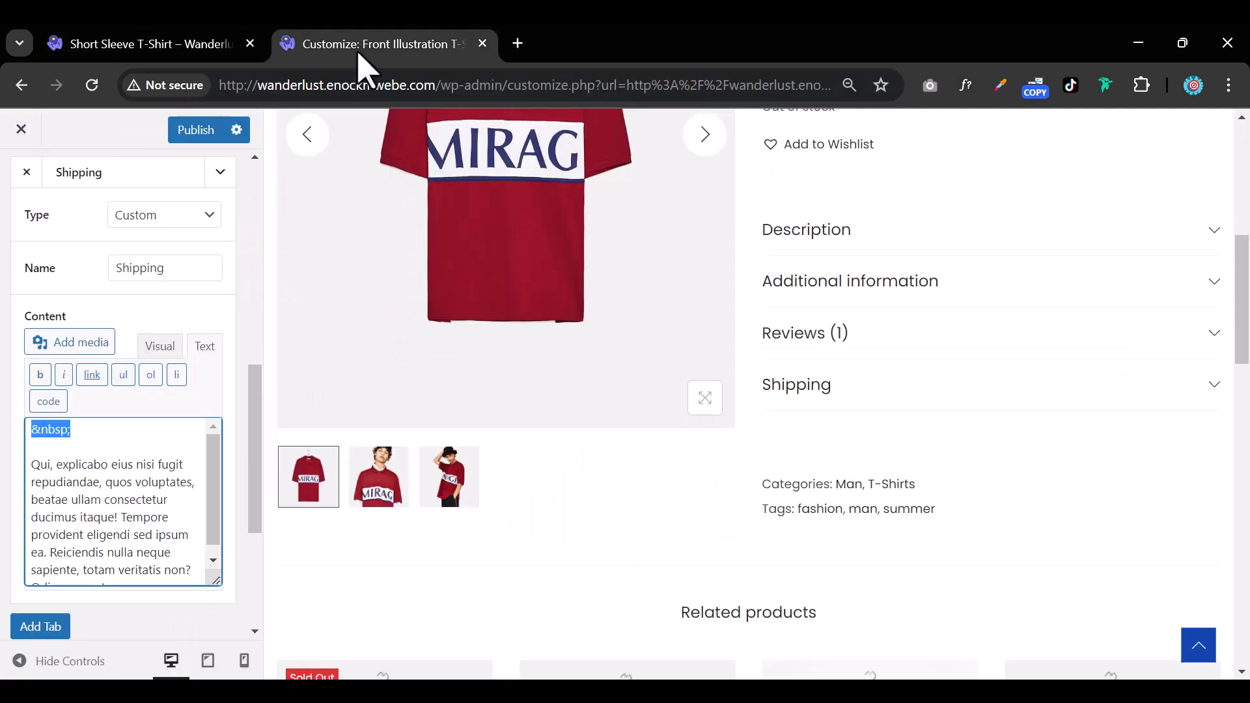
left_click(106, 483)
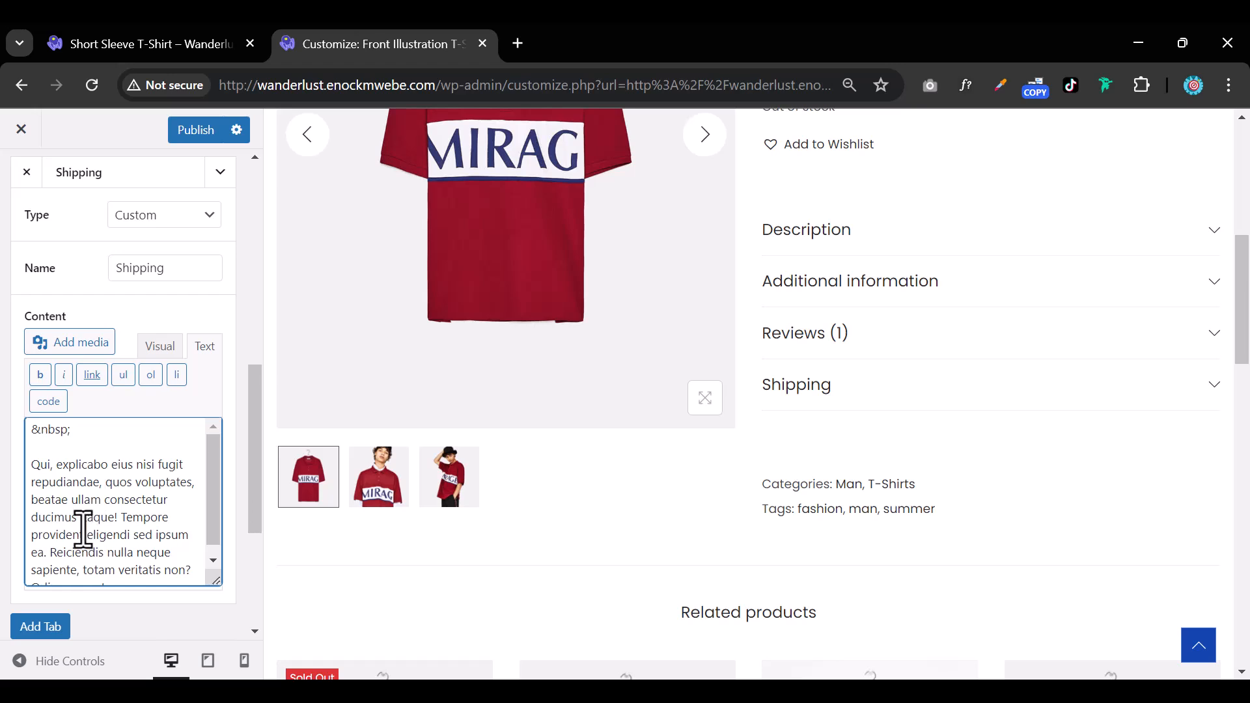
left_click_drag(51, 449, 9, 435)
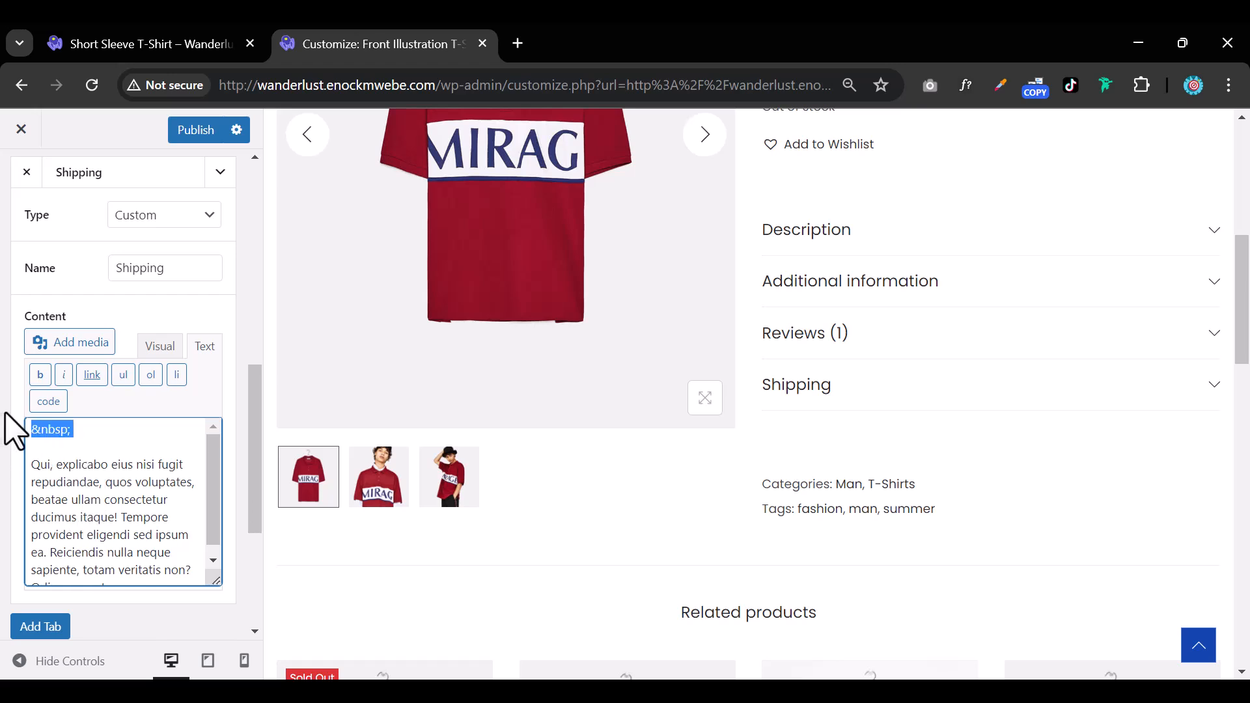
key("BackSpace")
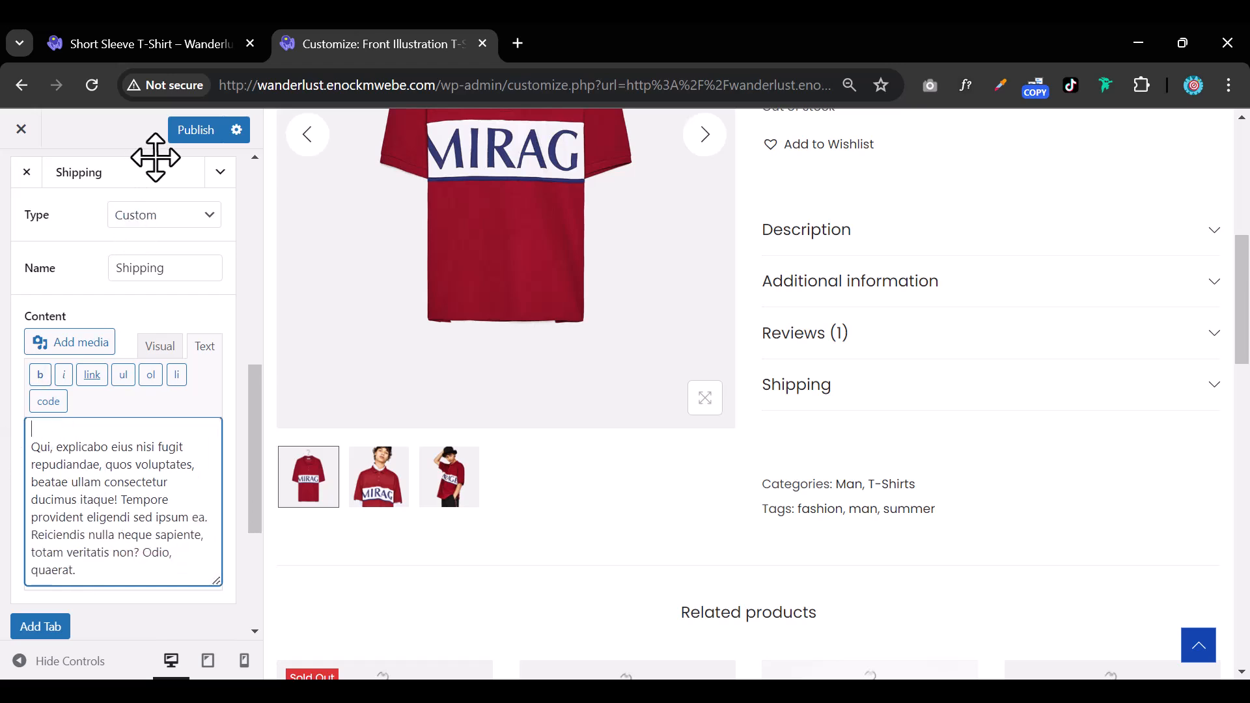
left_click(187, 133)
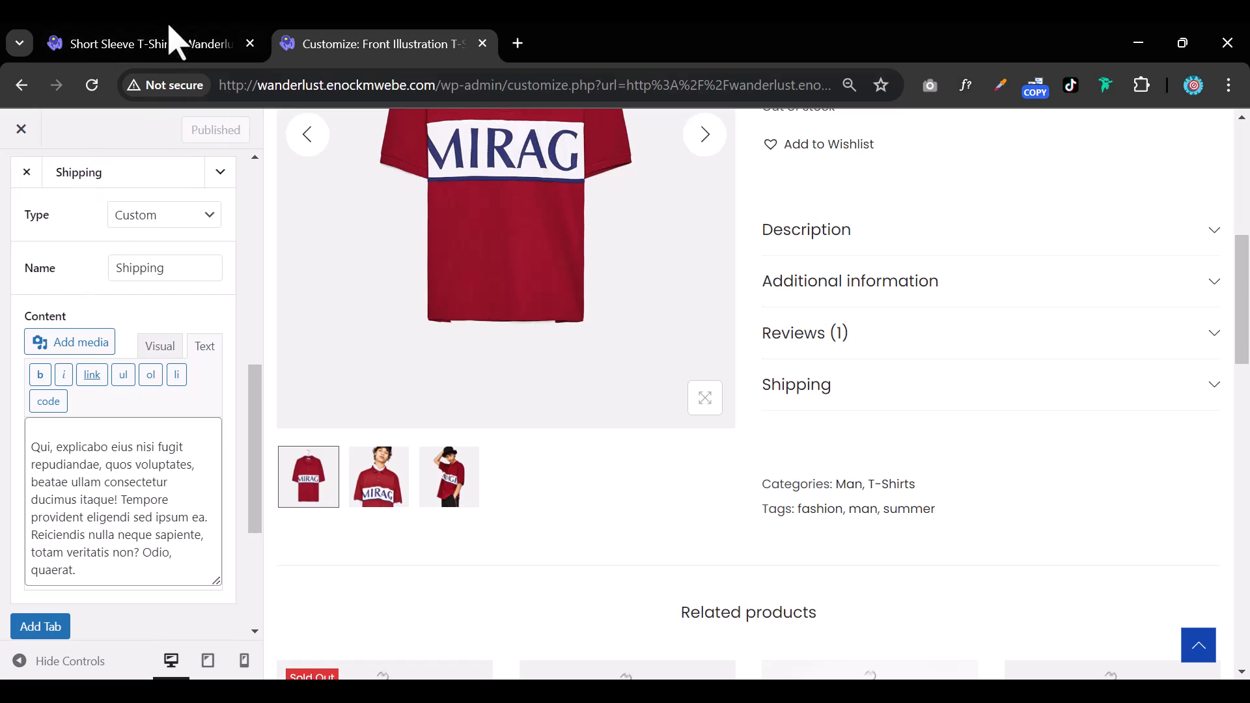
Reload the live Short Sleeve T-Shirt page and expand the Shipping section to check its content
left_click(156, 44)
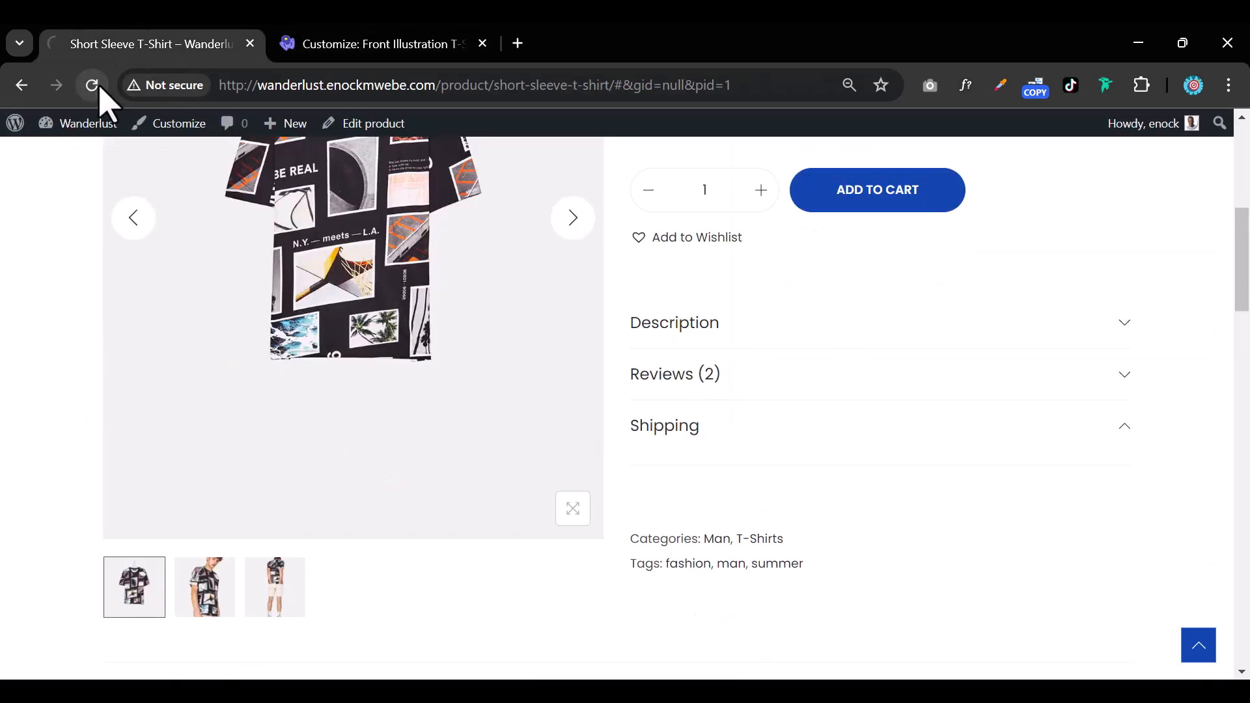
left_click(949, 424)
left_click(856, 377)
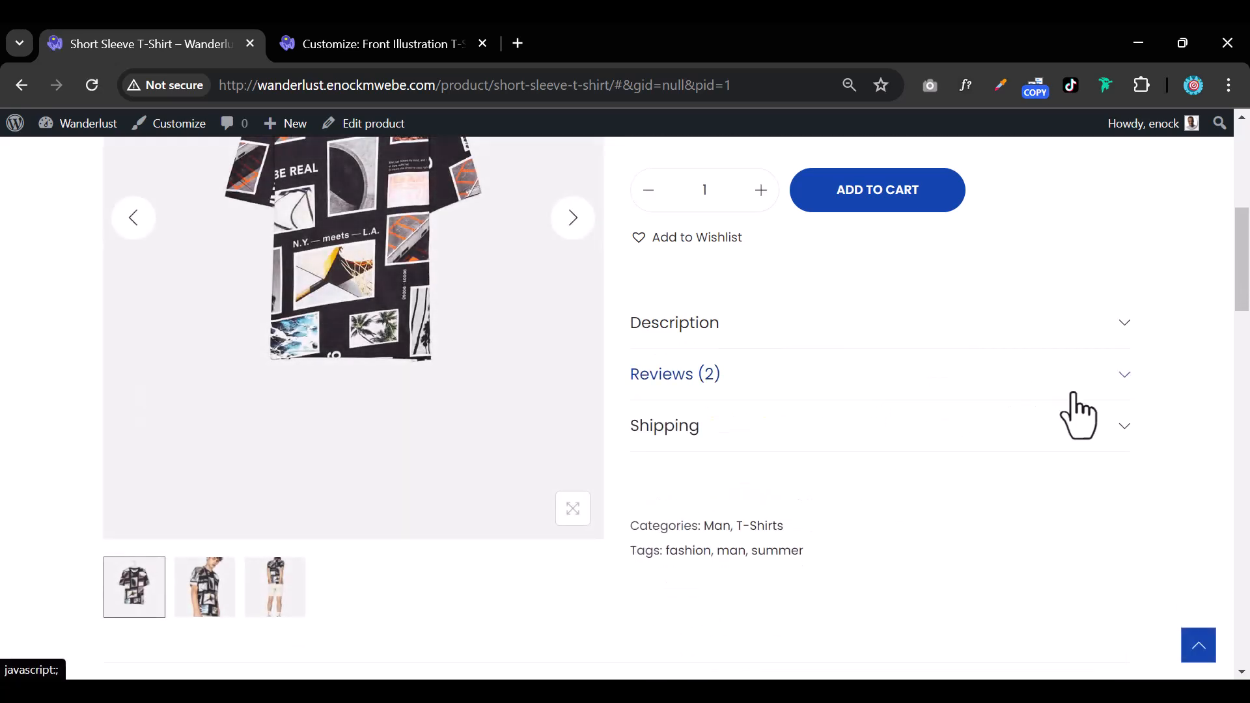
left_click(1044, 424)
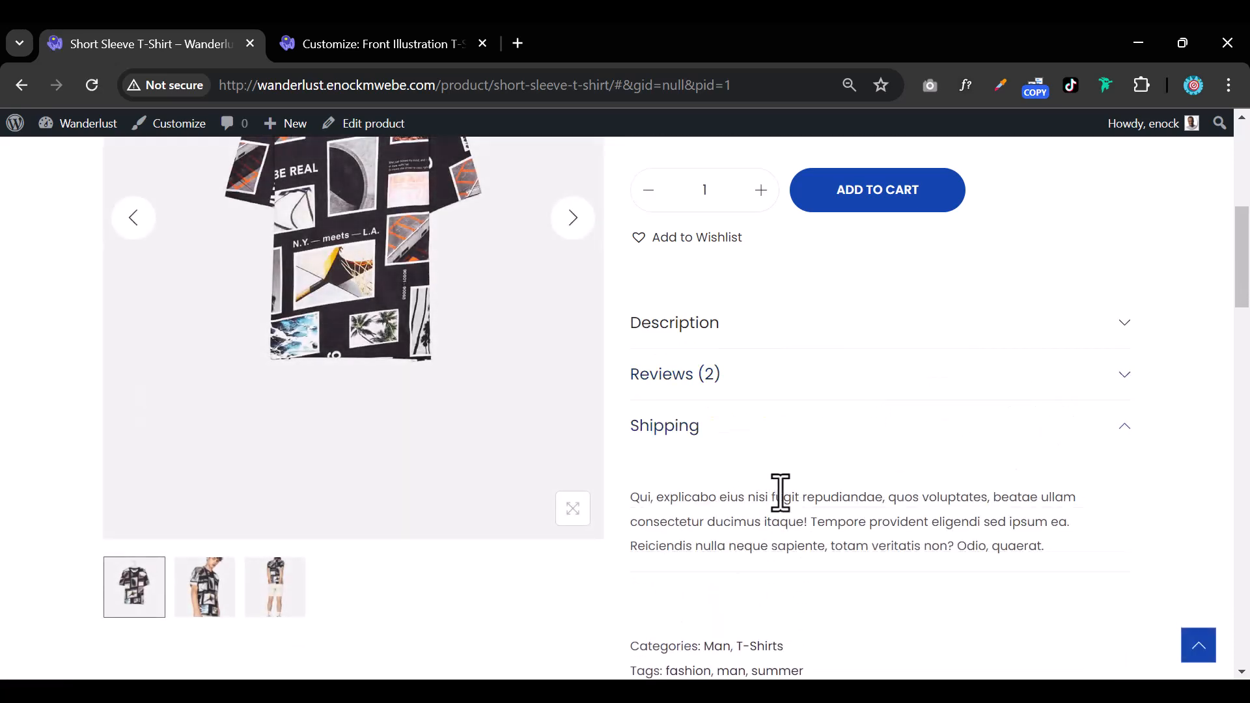
Collapse the Shipping section on the live product page, and open and close the Description section to check the accordion
left_click(1114, 435)
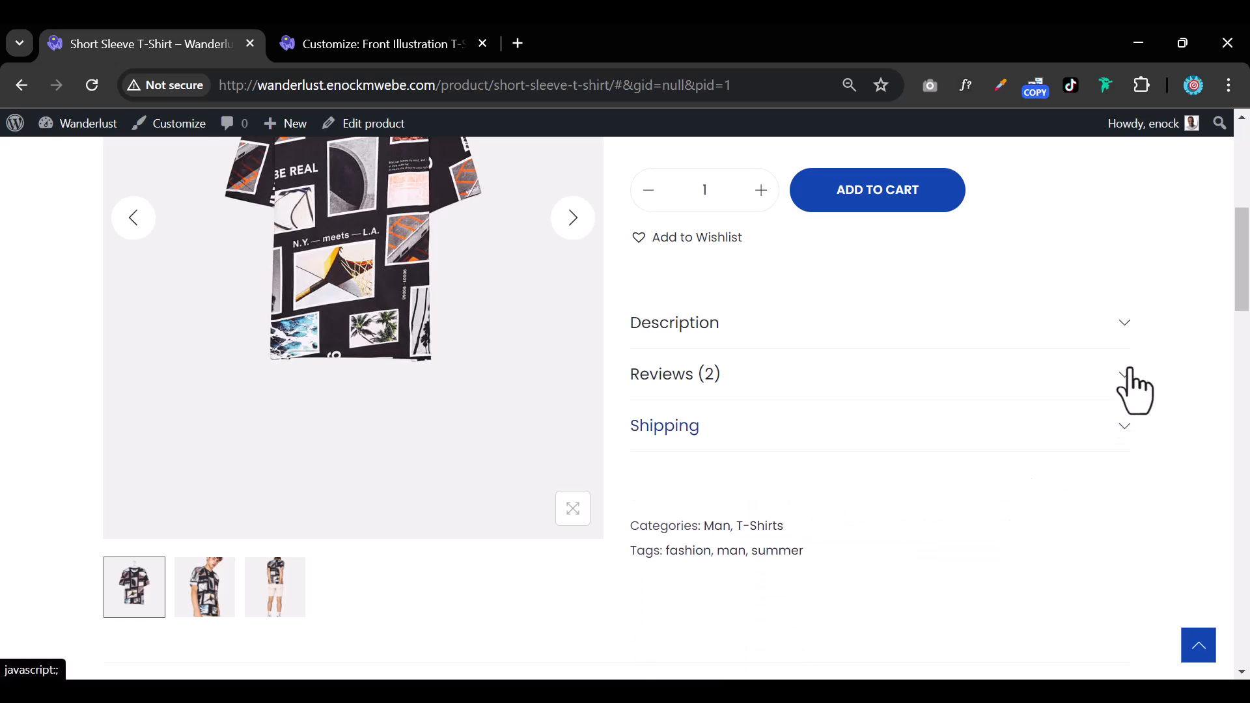
left_click(1123, 333)
left_click(1124, 332)
Return to the customizer, collapse the Shipping item and add a custom product tab named Size Guide
key("ctrl+Tab")
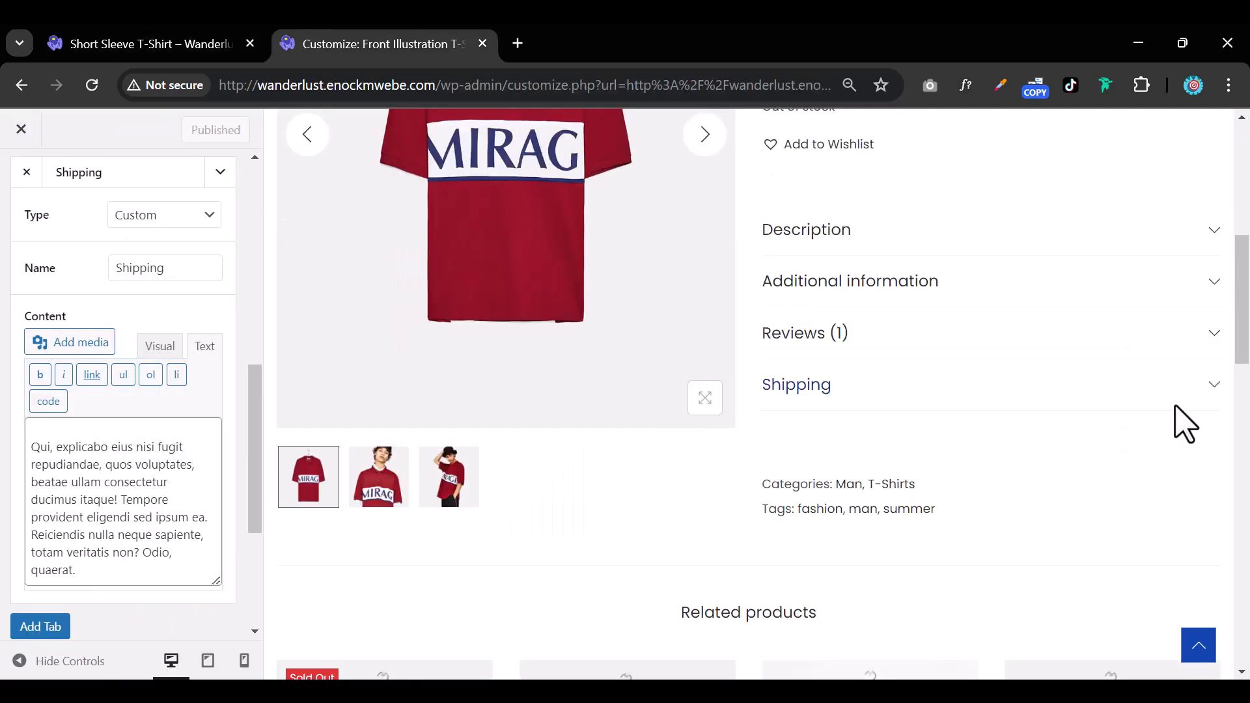
left_click(212, 217)
left_click(216, 214)
left_click(220, 172)
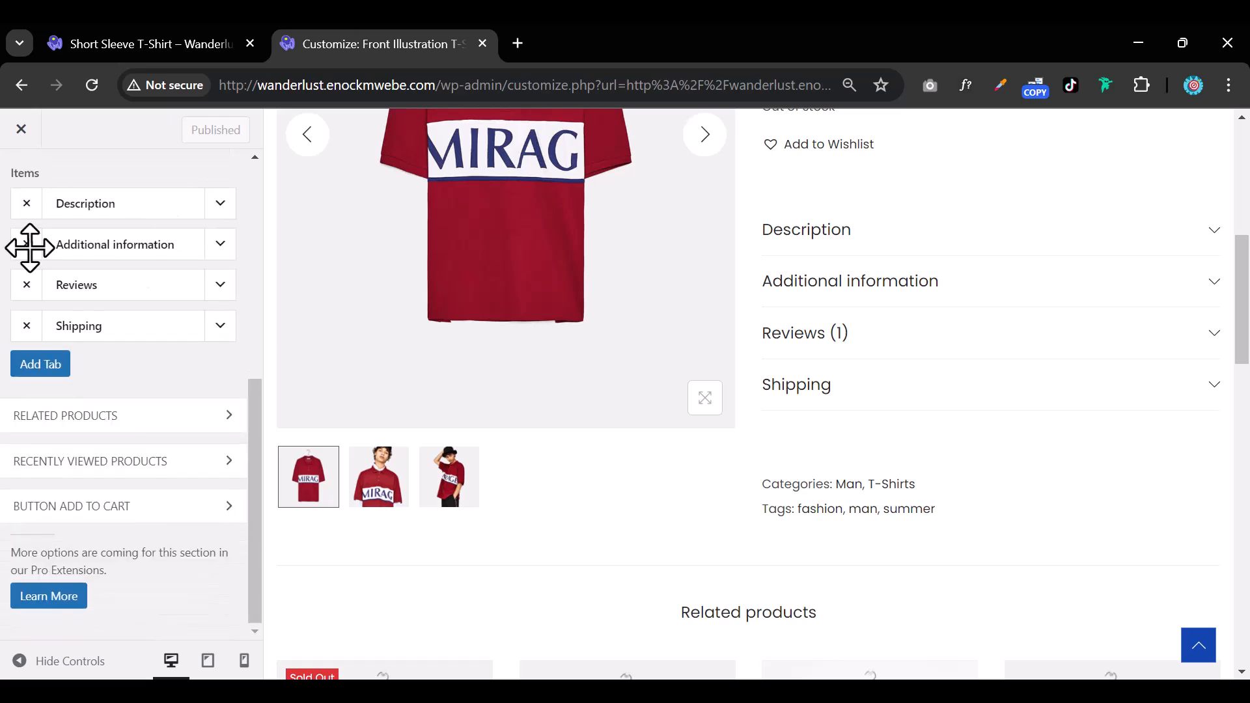
left_click(40, 365)
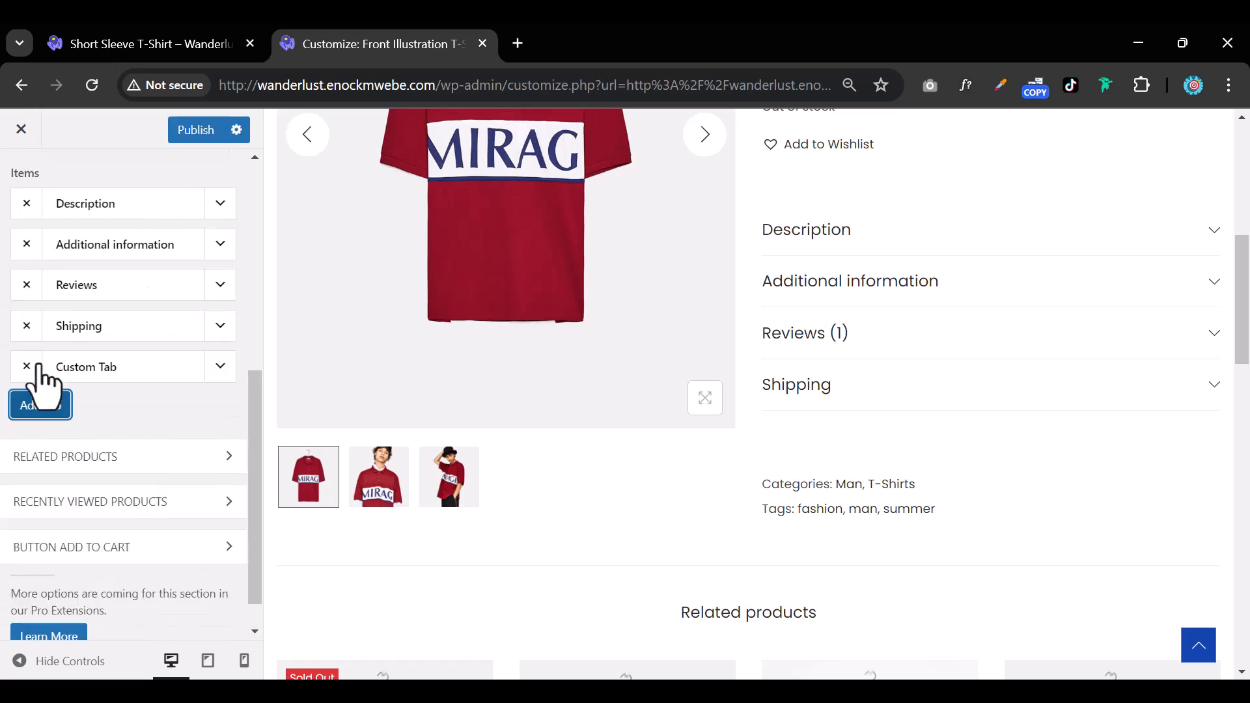
left_click(220, 366)
triple_click(151, 463)
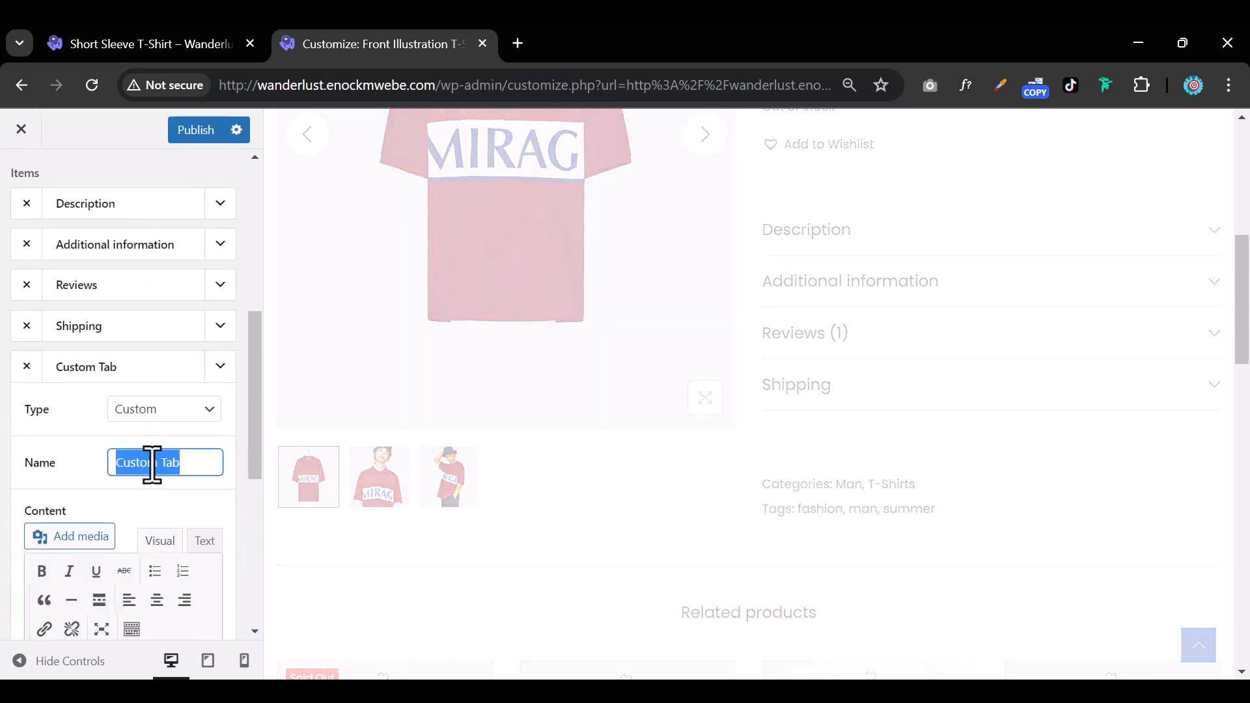
type("Size")
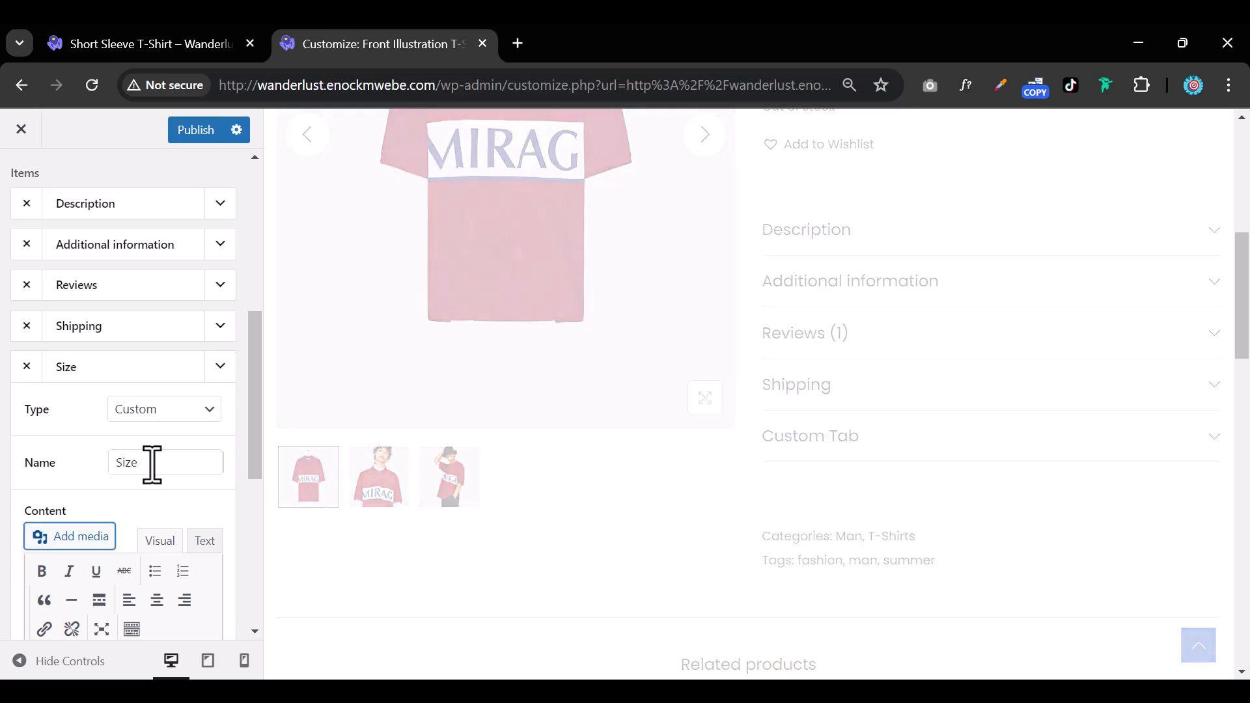
left_click(151, 463)
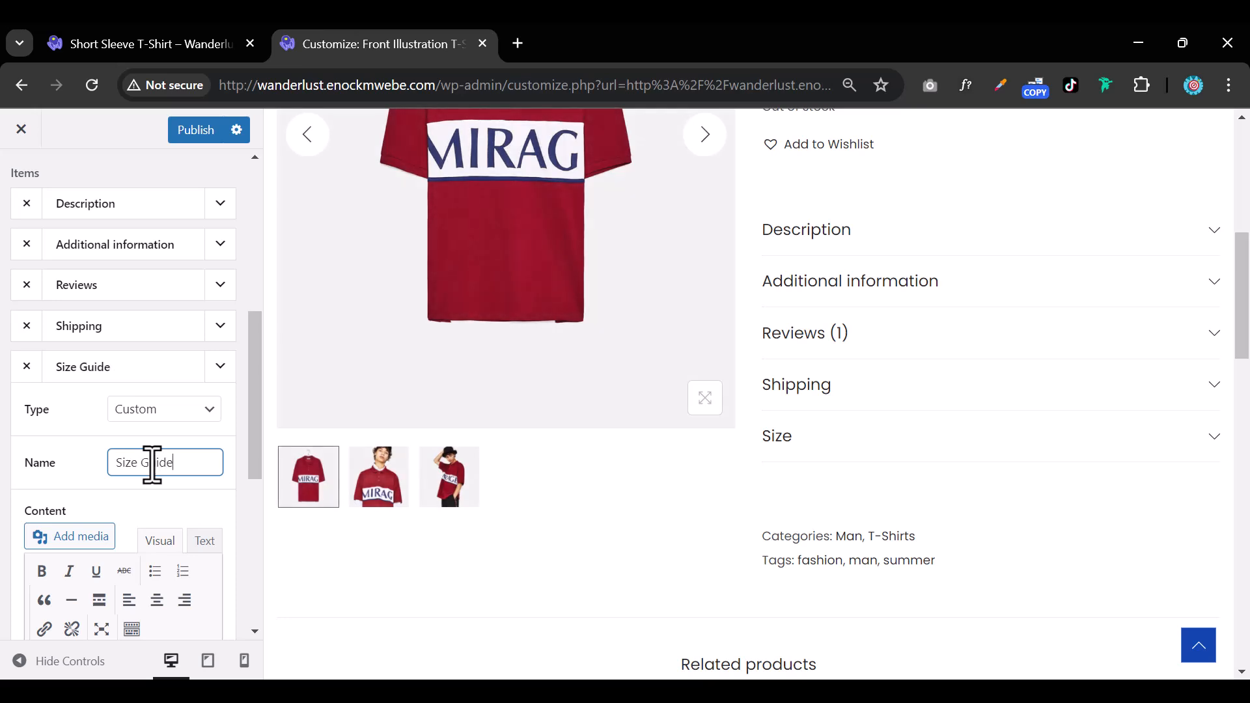
left_click(219, 367)
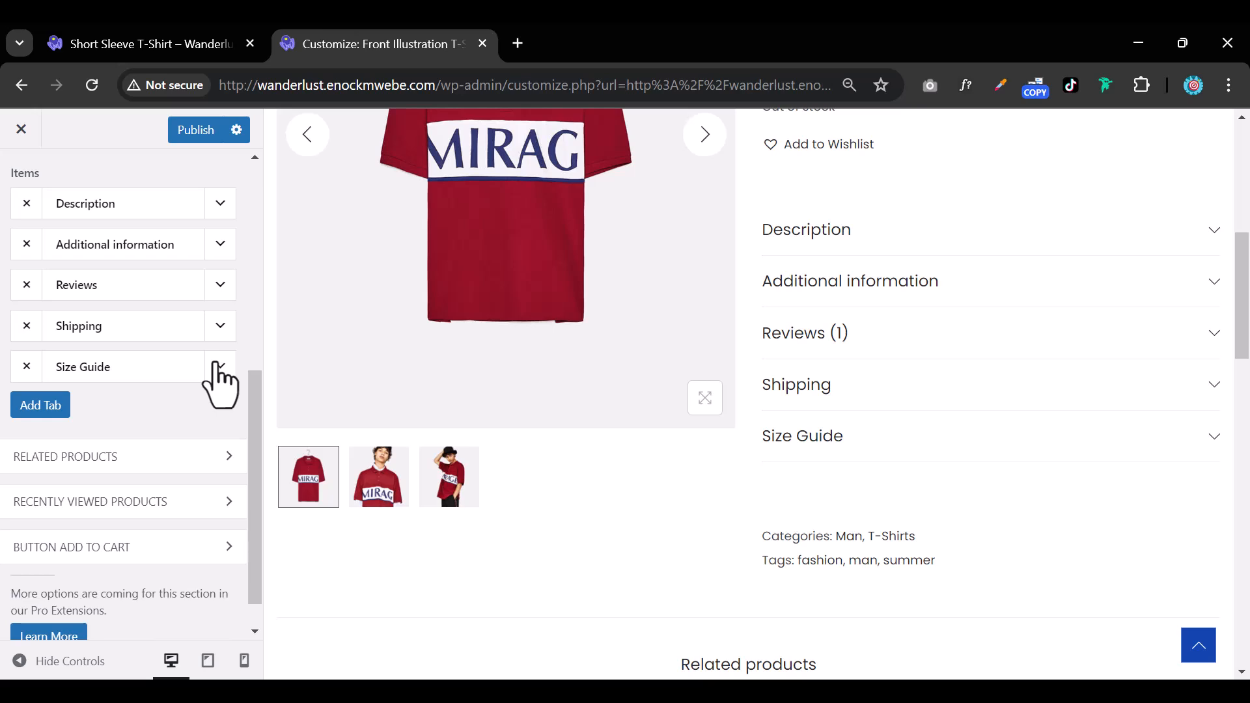
left_click(221, 366)
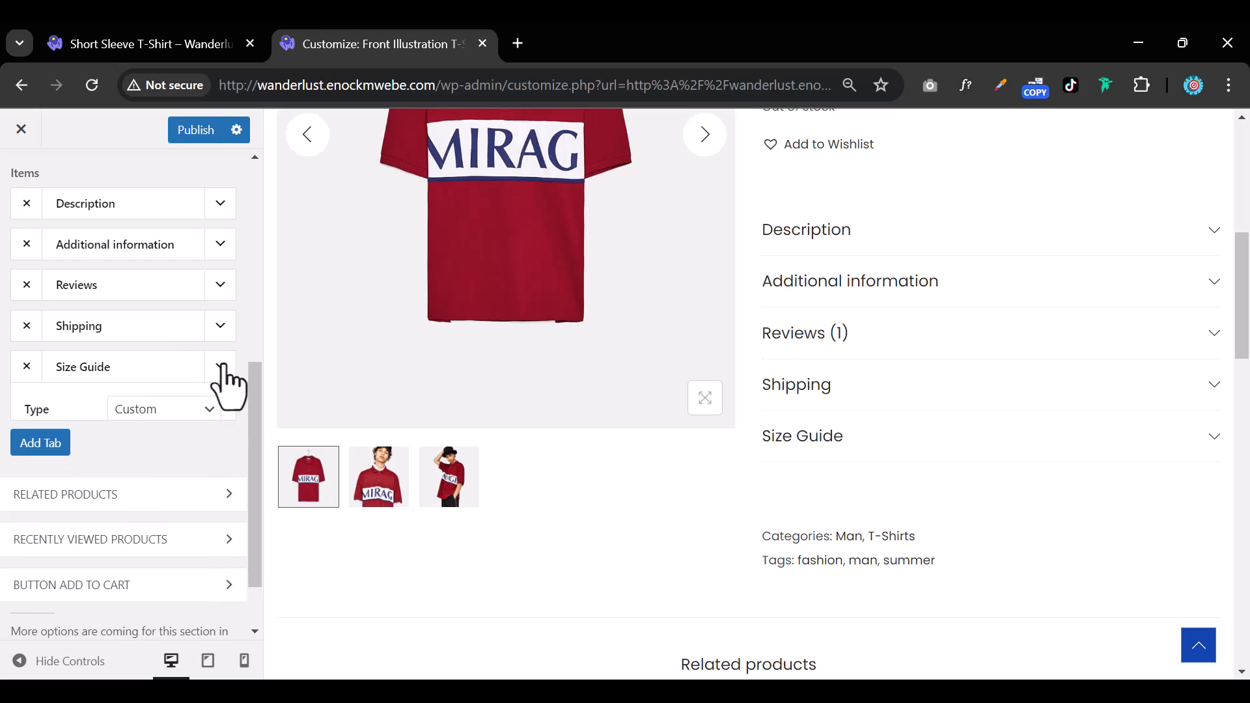
scroll(168, 519, "down", 3)
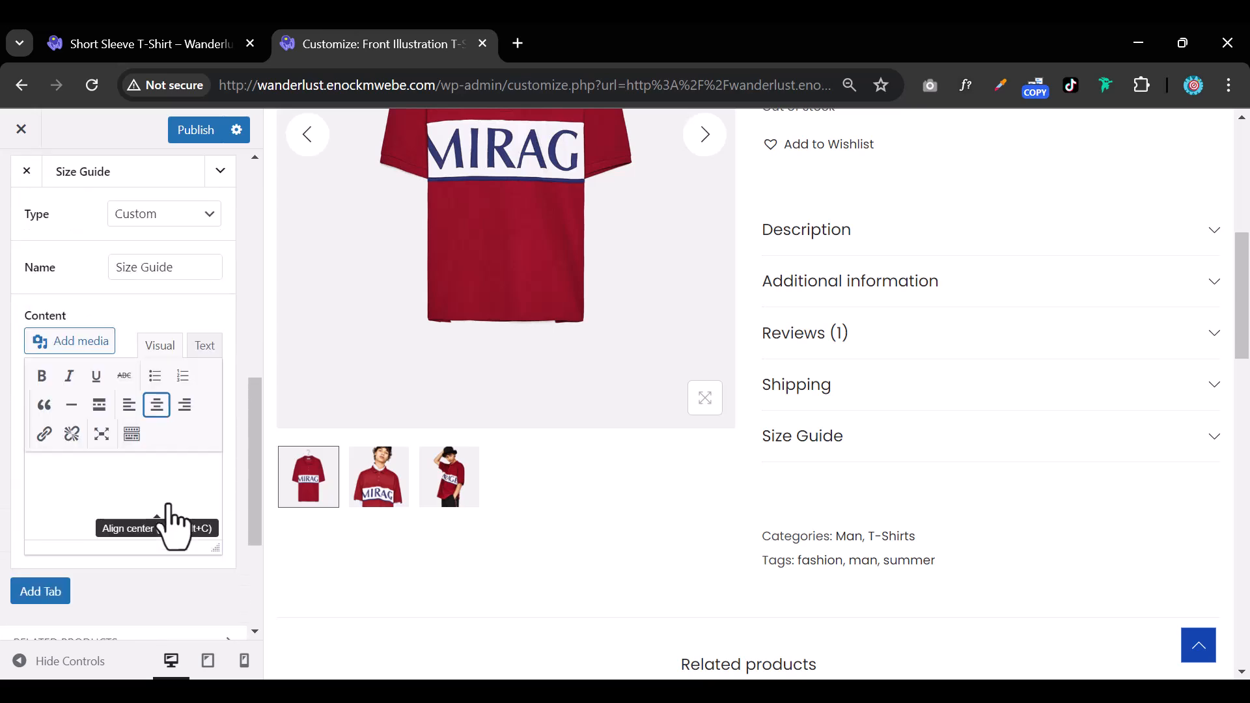
left_click(95, 345)
left_click(257, 207)
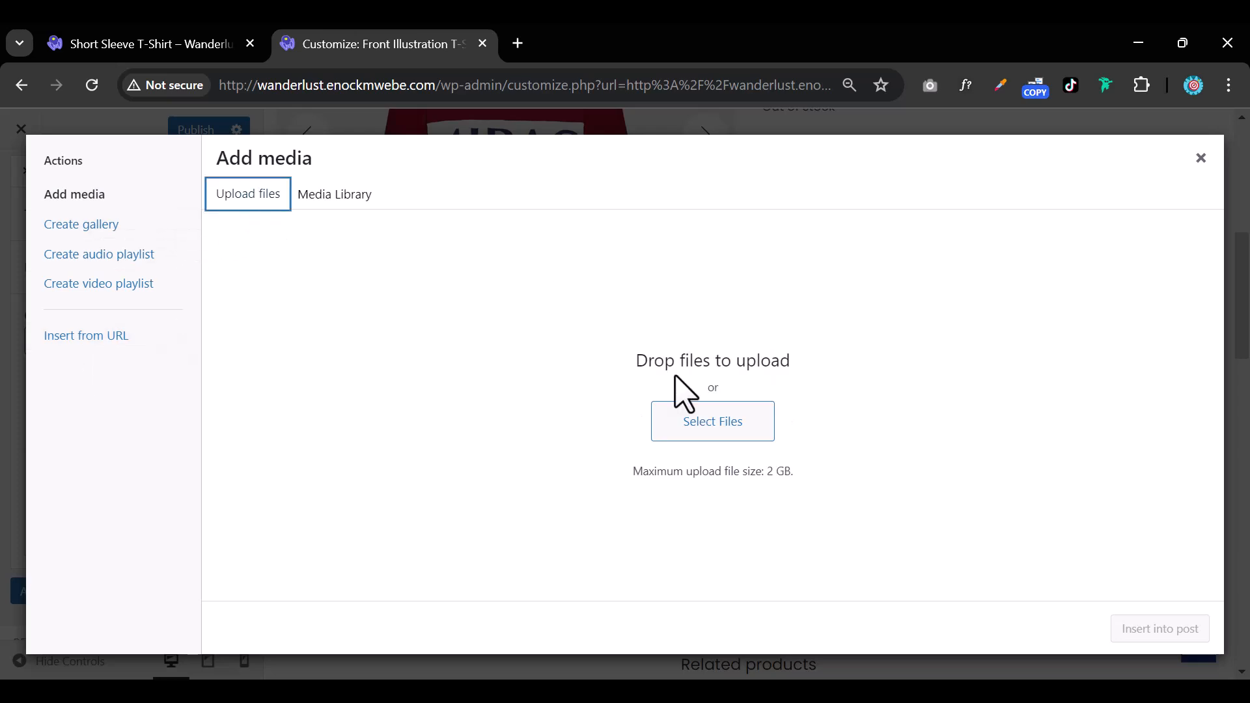
left_click(715, 408)
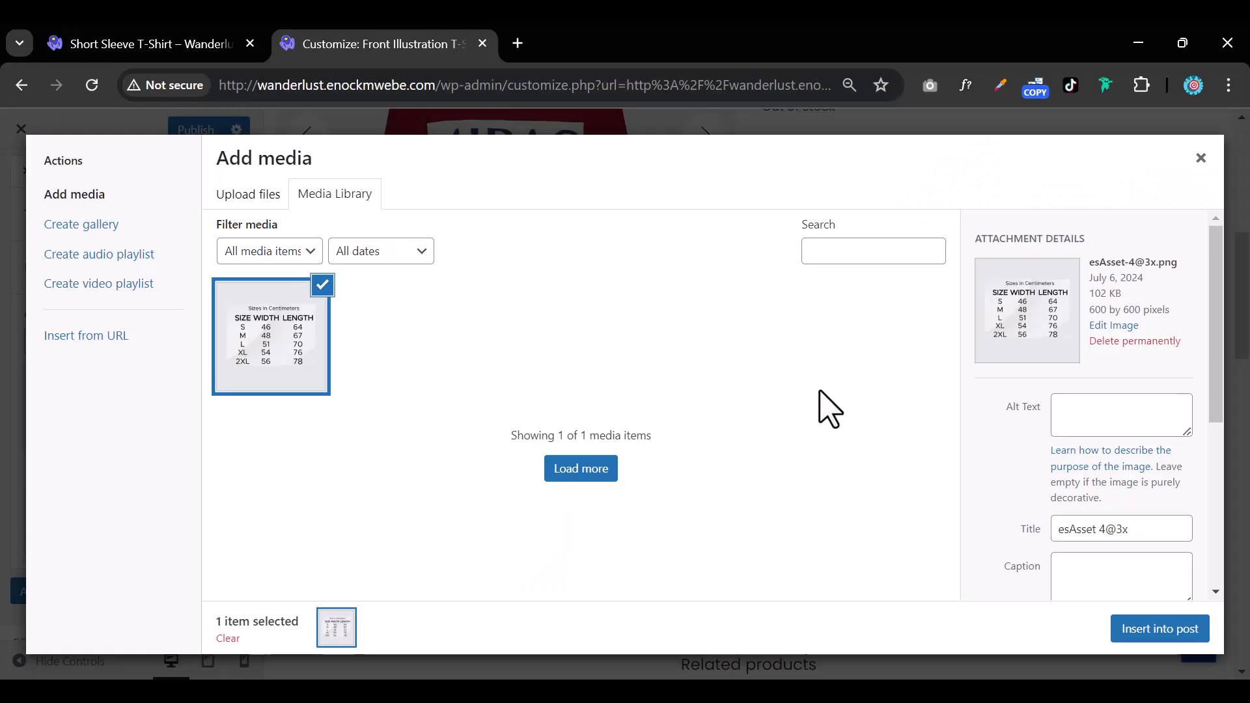
left_click(1160, 628)
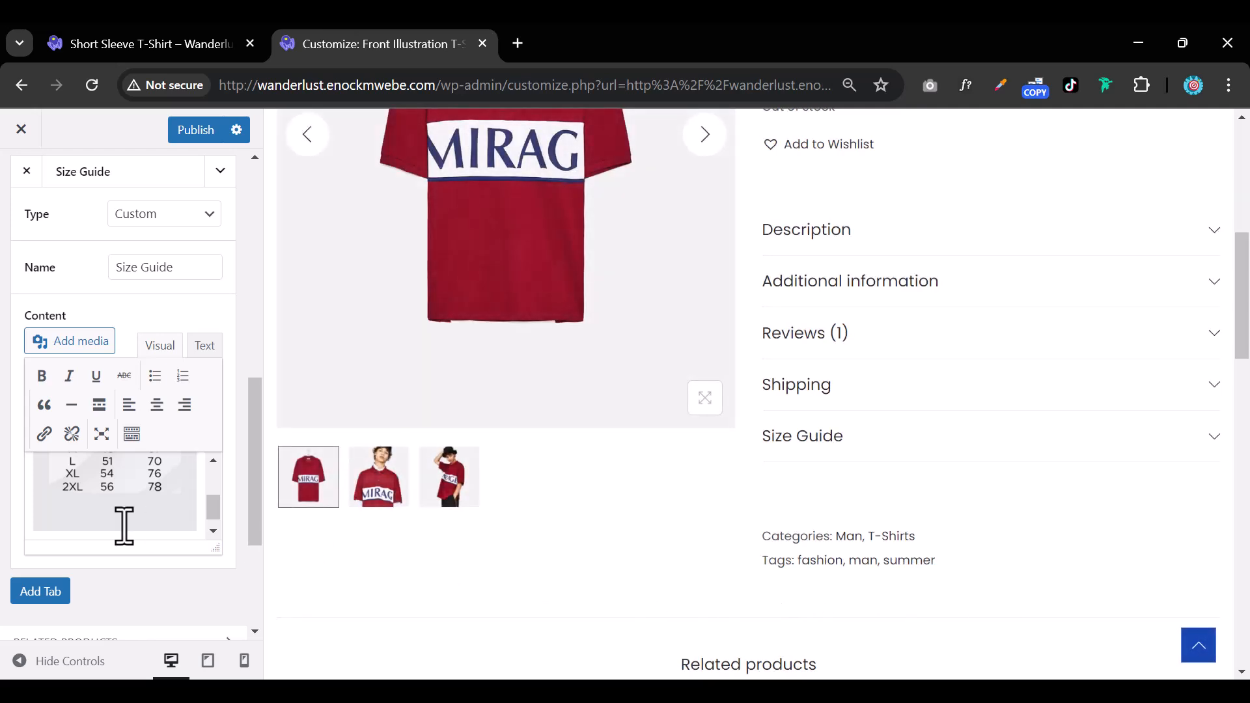
scroll(108, 507, "up", 3)
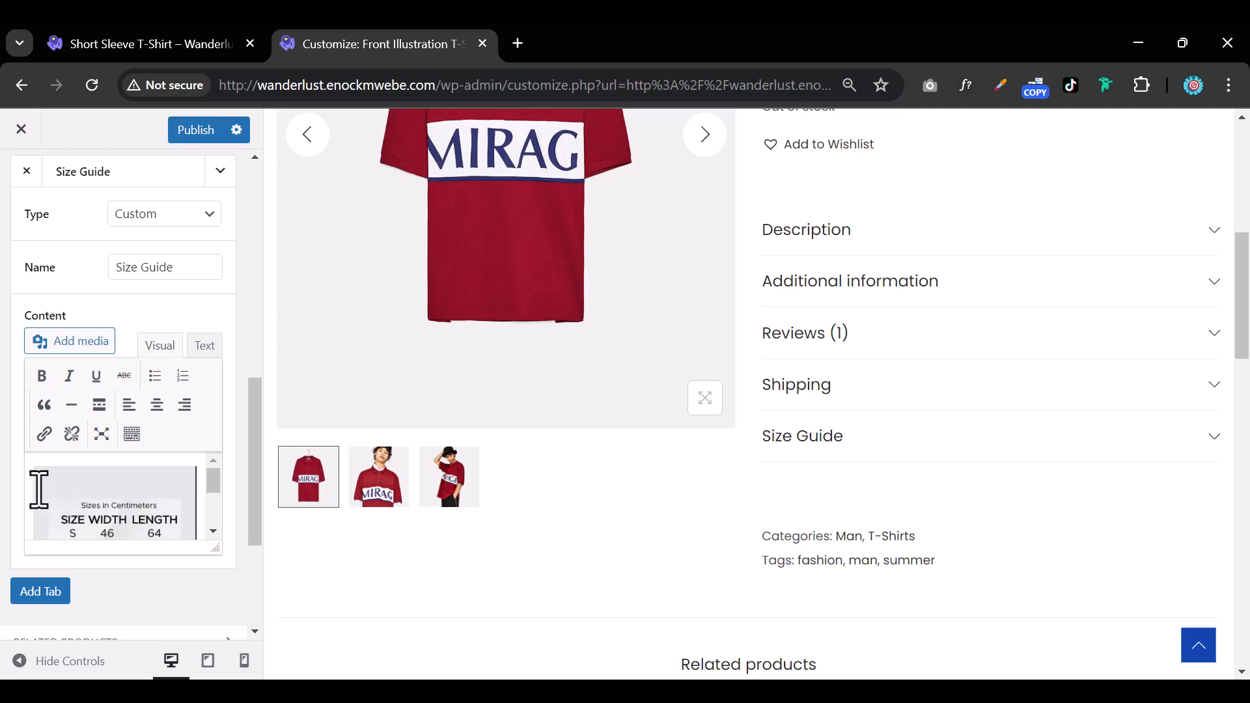
scroll(55, 486, "down", 1)
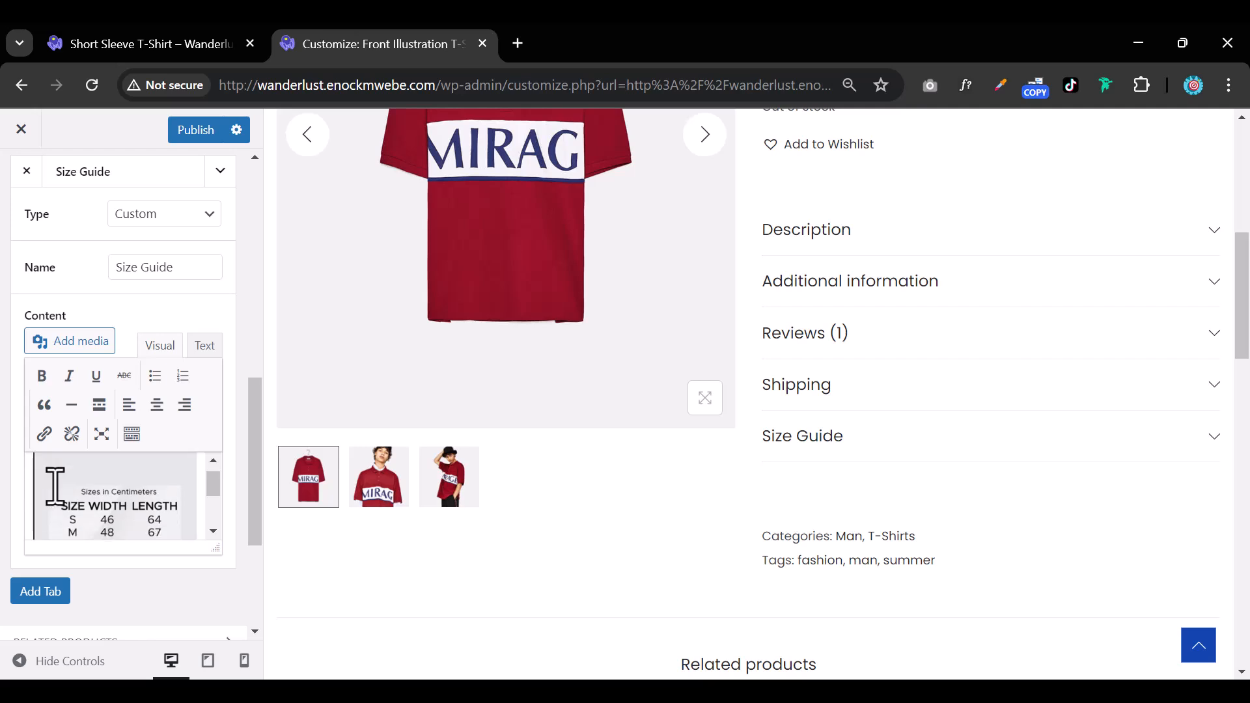
Publish the Size Guide tab and check its section on the reloaded live Short Sleeve T-Shirt page
left_click(197, 131)
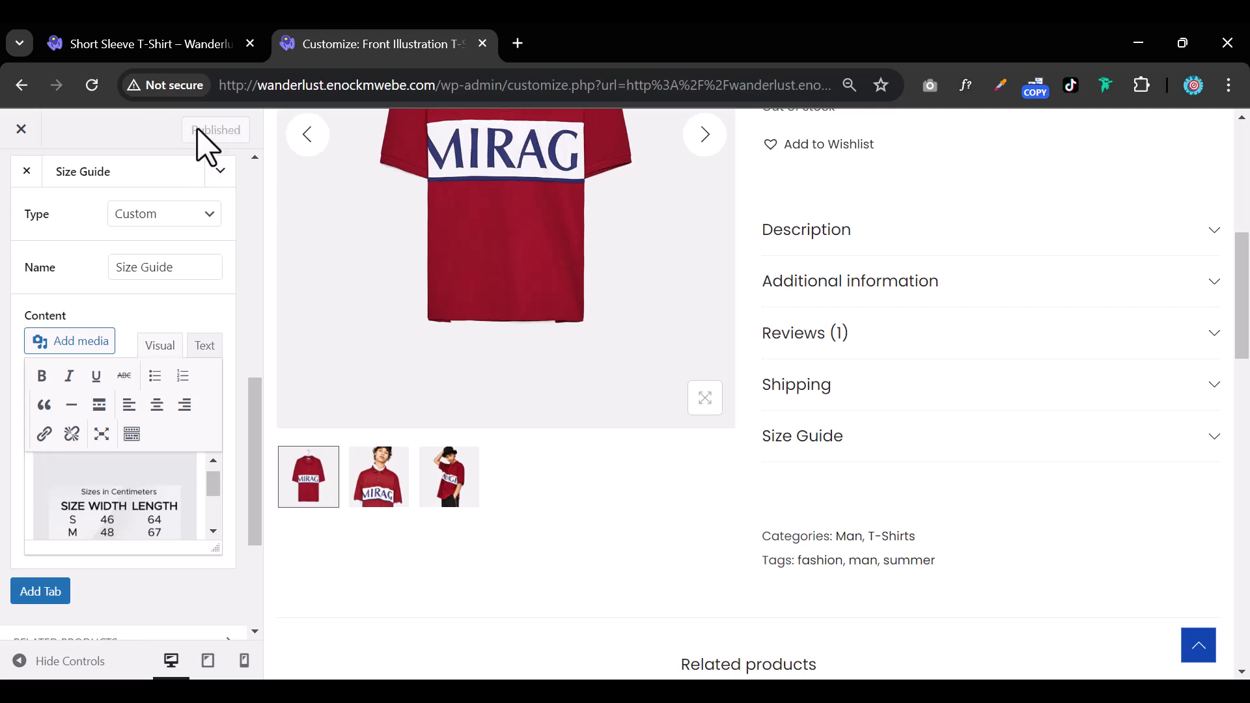
left_click(173, 46)
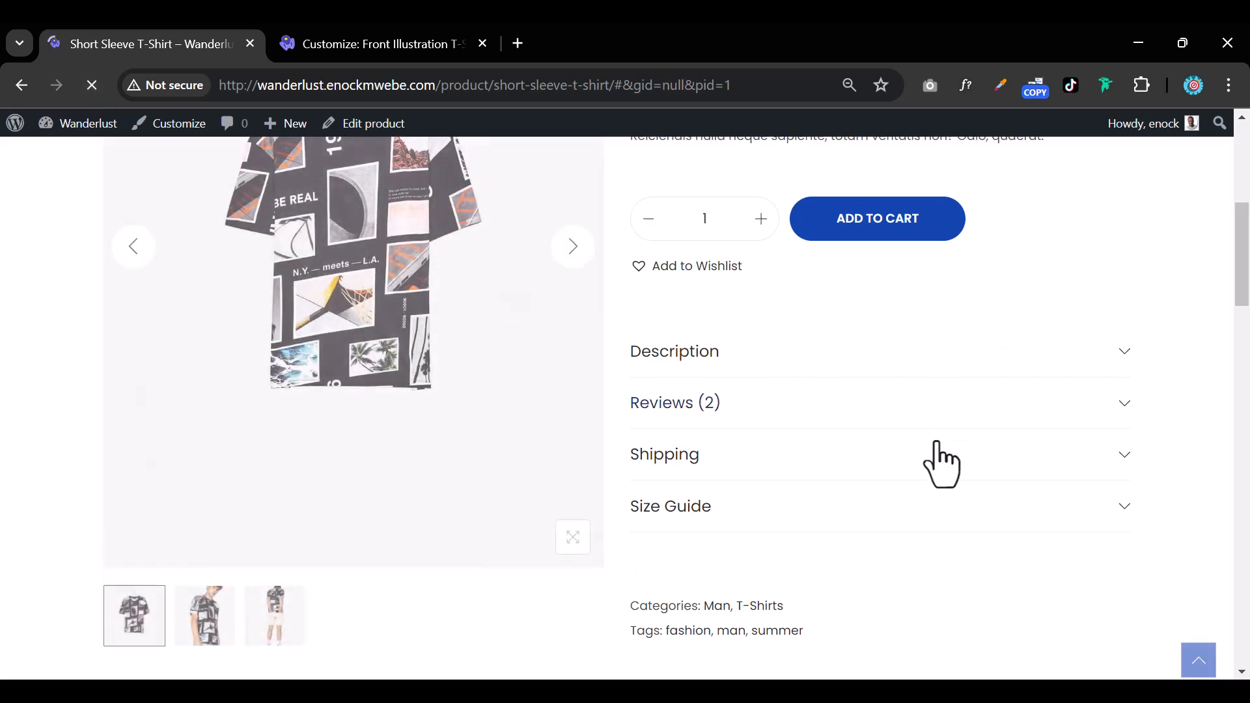
left_click(924, 496)
scroll(937, 501, "down", 3)
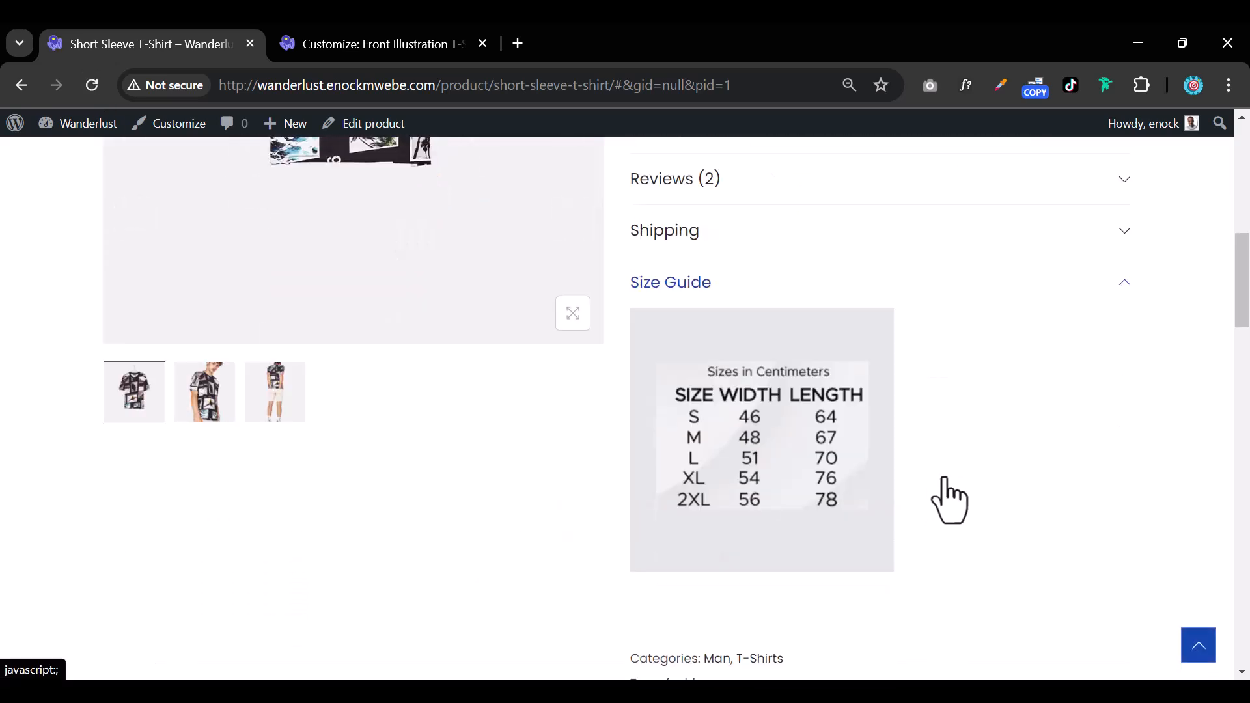
left_click(942, 295)
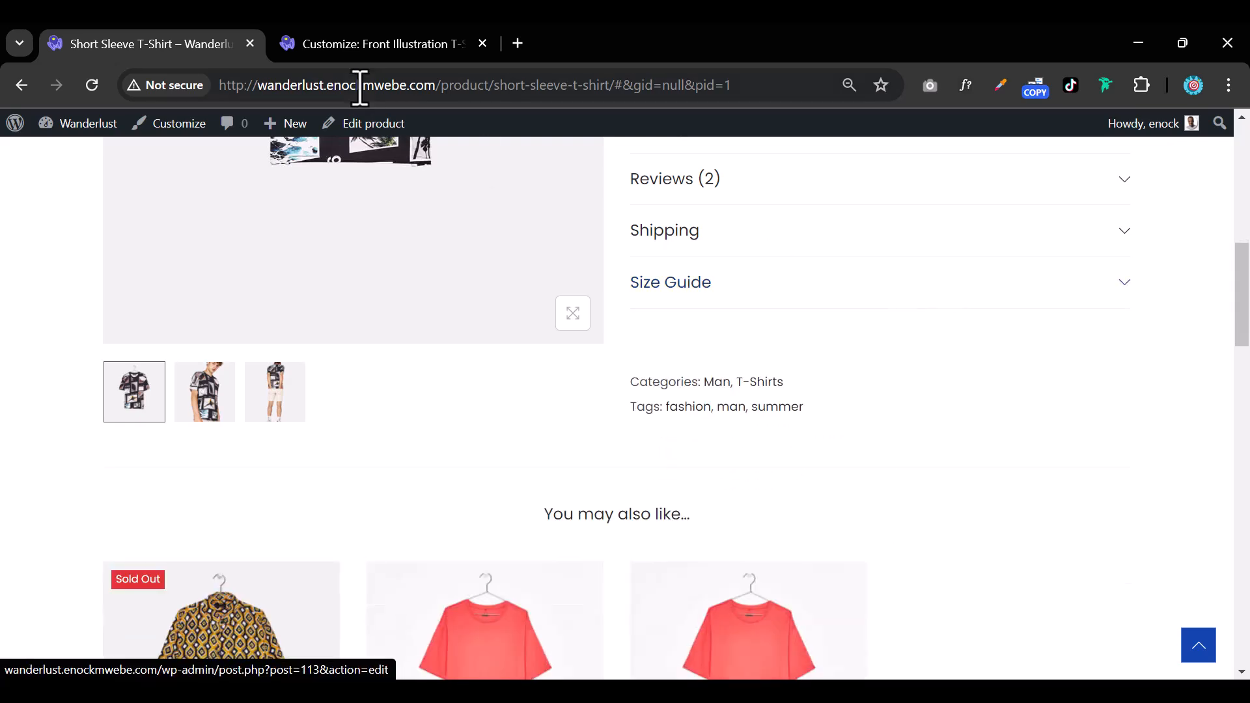
Return to the customizer, center-align the size chart image in the Size Guide tab's content and publish the change
left_click(377, 46)
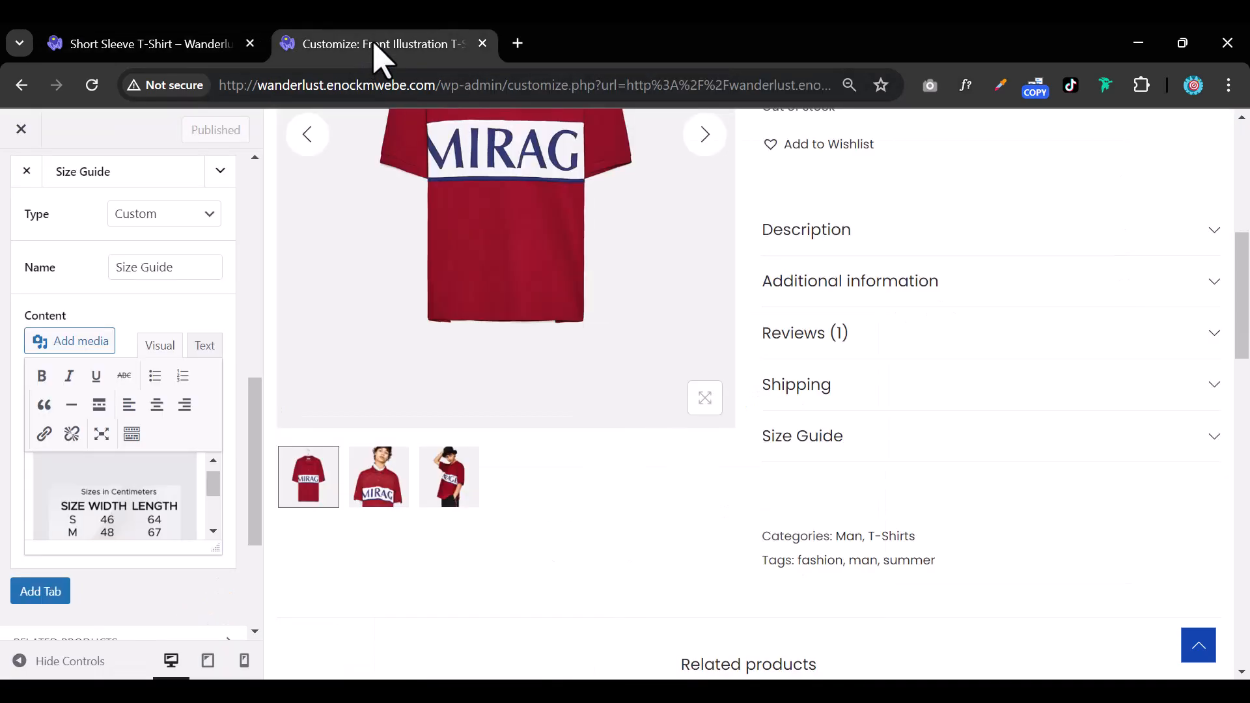
left_click(167, 488)
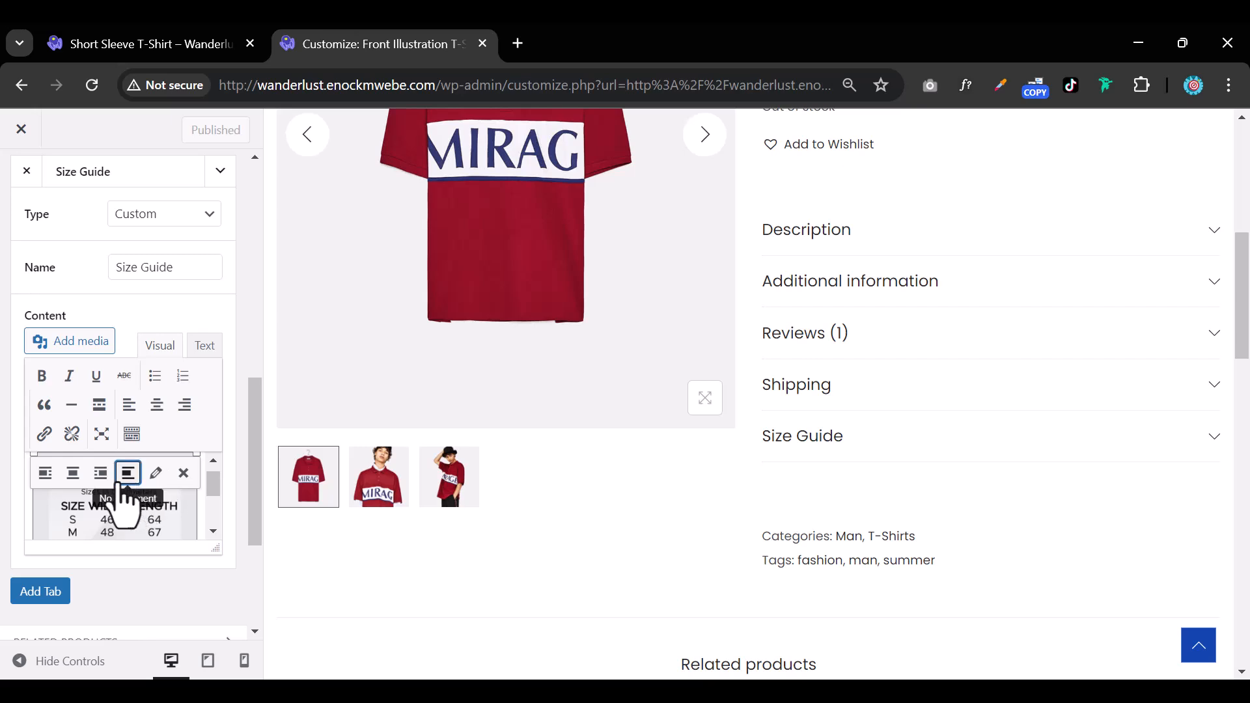
left_click(76, 475)
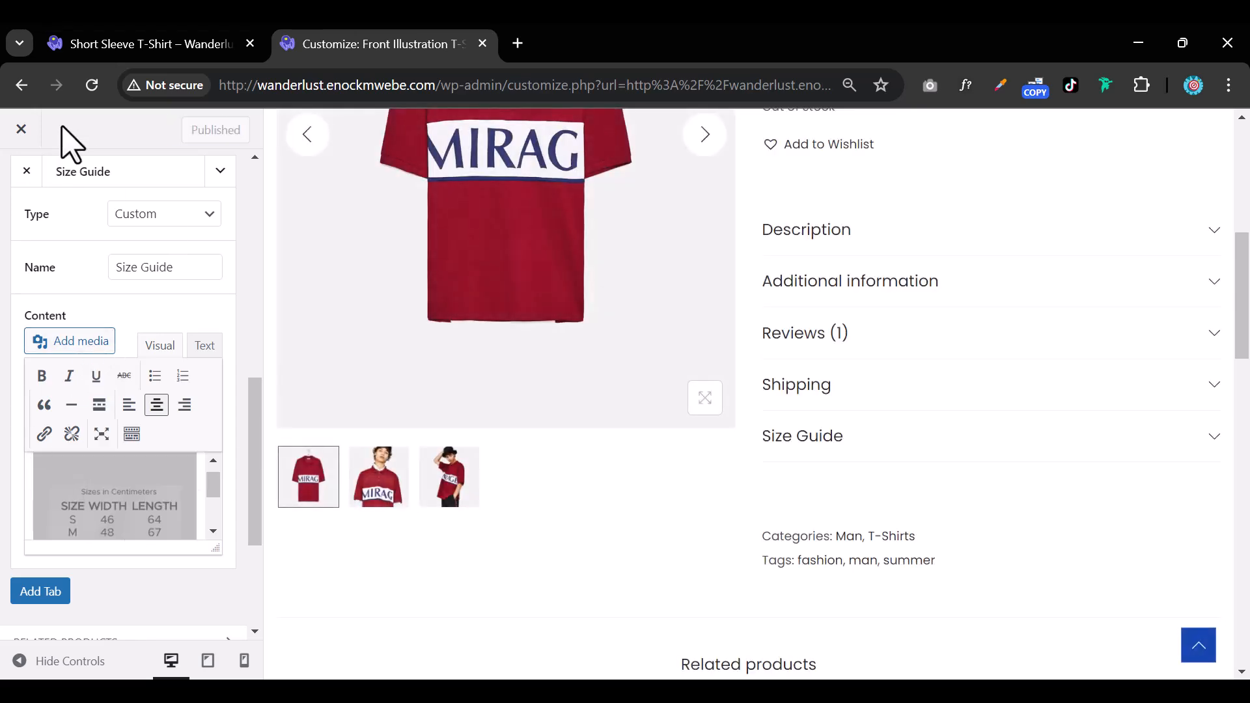
Reload the live Short Sleeve T-Shirt page and expand and collapse the Size Guide section to check the image's alignment
left_click(123, 44)
scroll(306, 329, "up", 5)
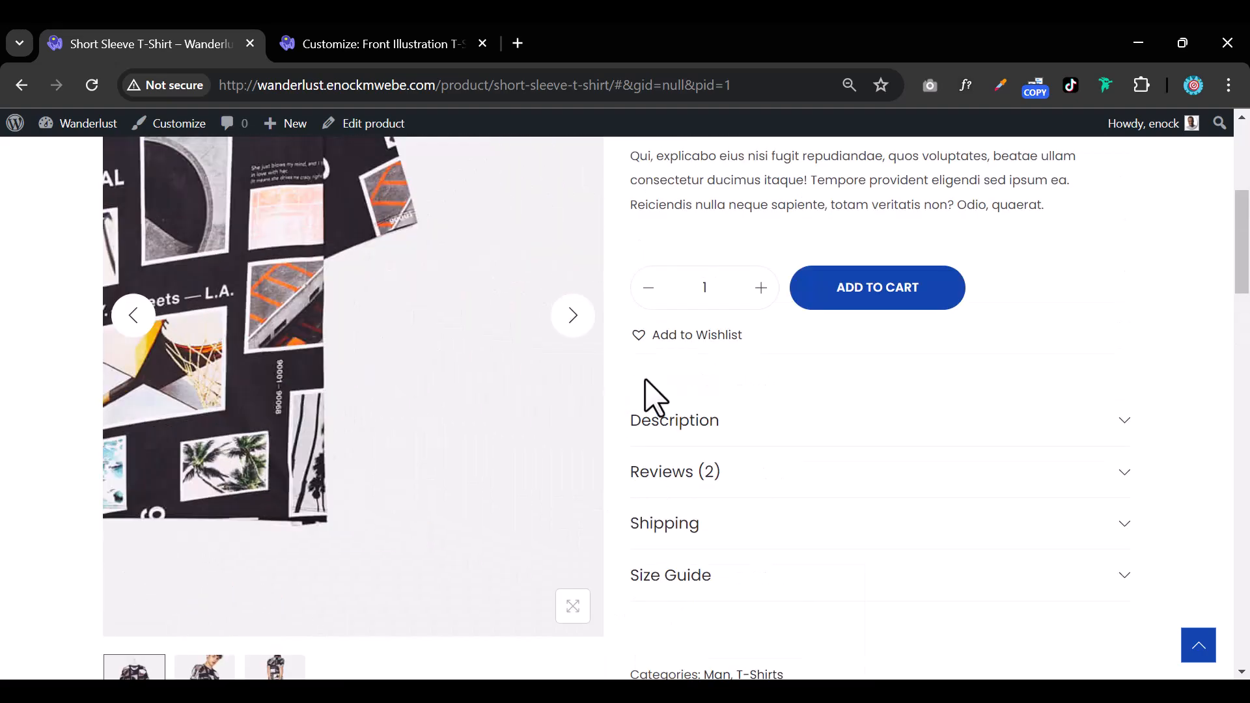
scroll(759, 521, "down", 3)
left_click(906, 413)
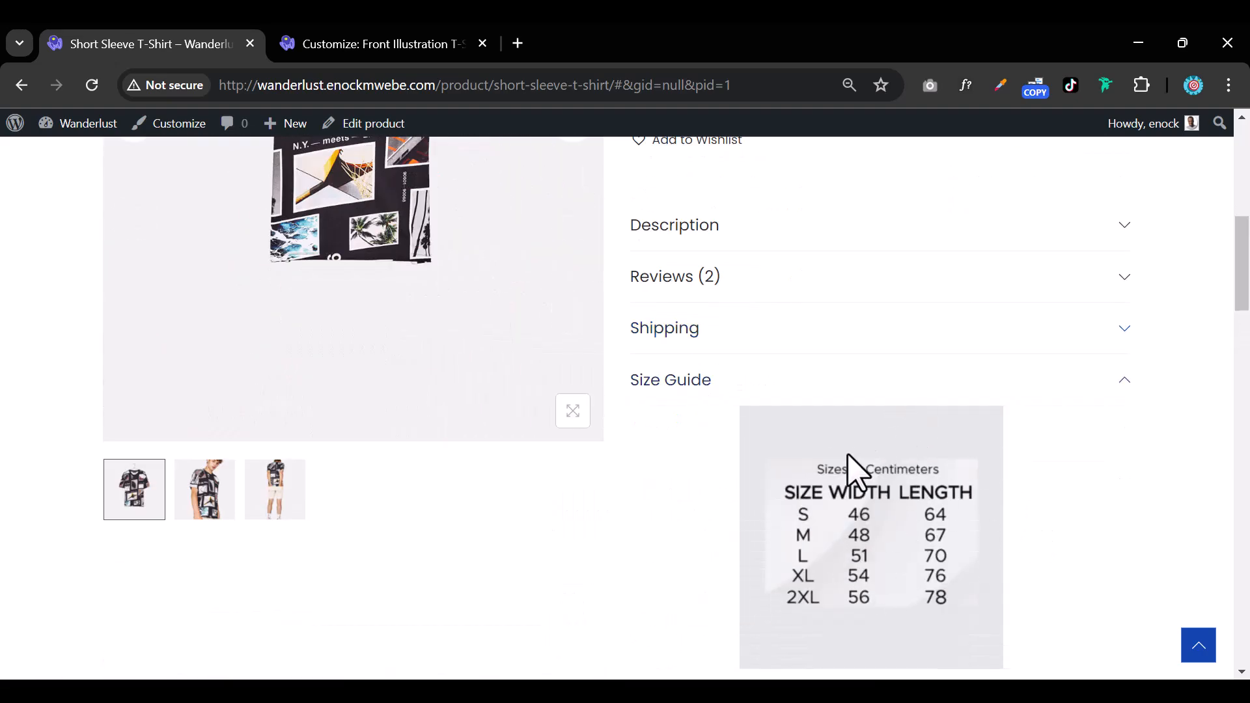
left_click(901, 384)
left_click(901, 386)
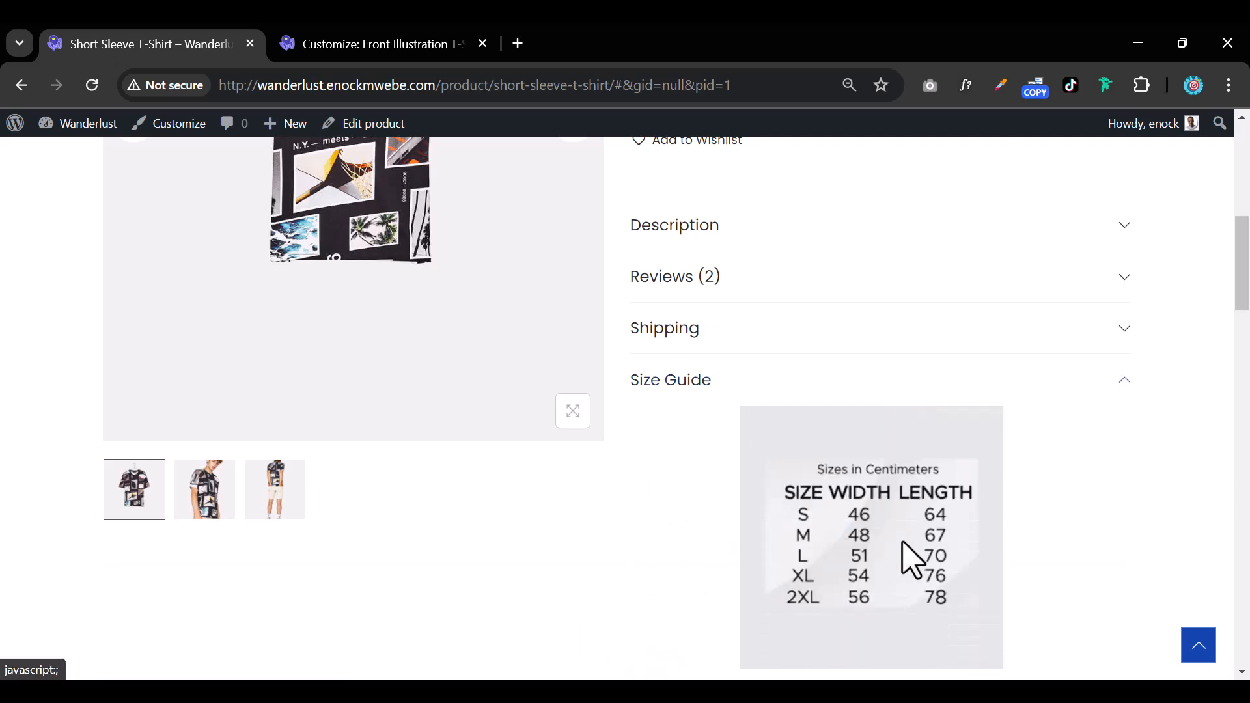
left_click(918, 380)
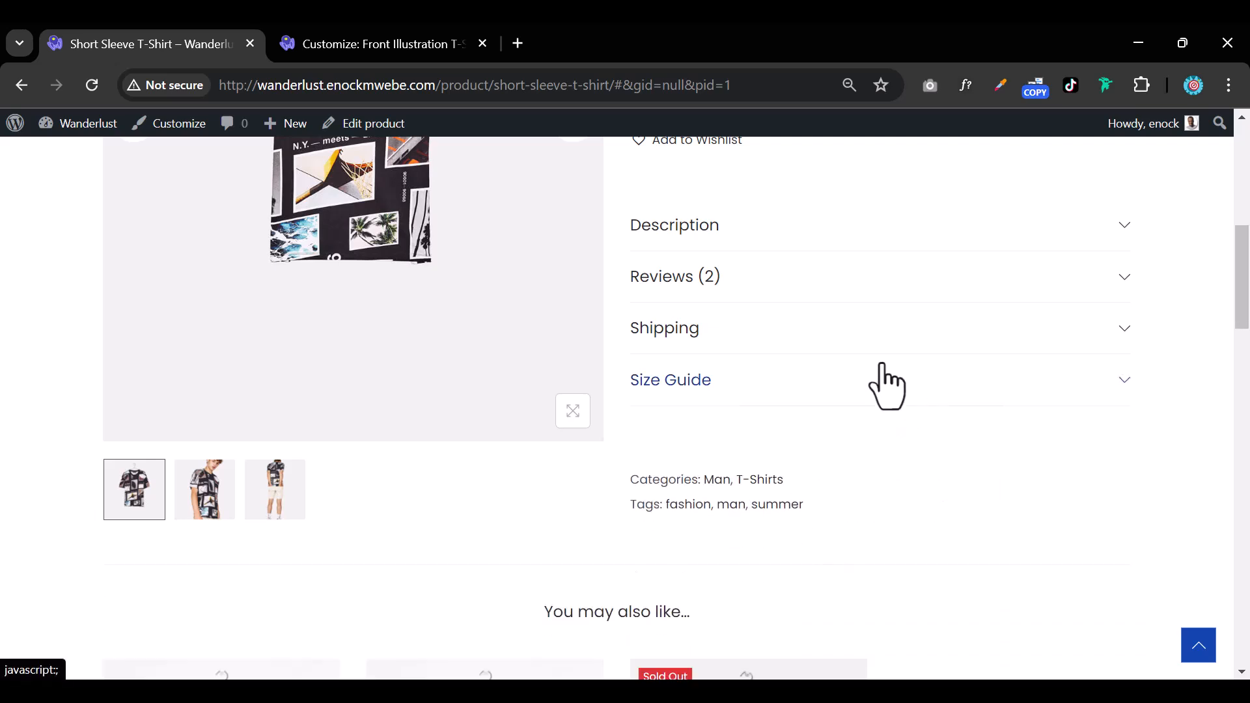
Return to the customizer and delete the Size Guide tab from the product data items, confirming the deletion
left_click(372, 40)
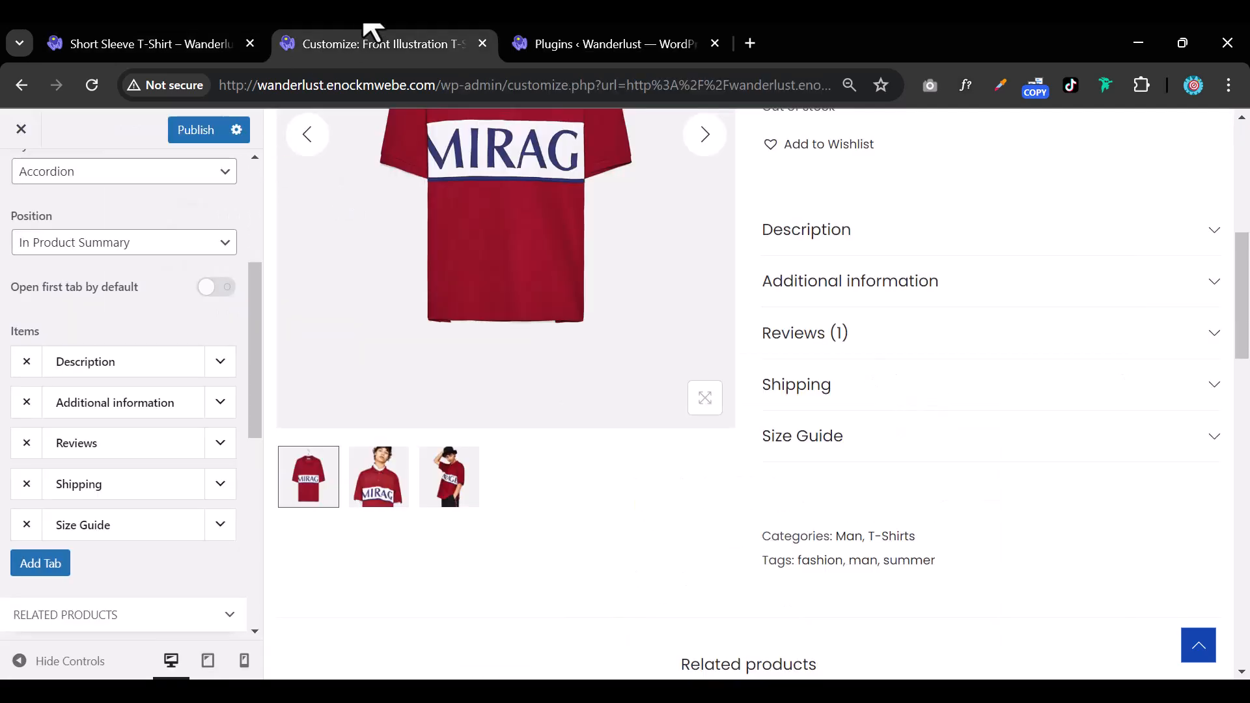
scroll(585, 483, "down", 2)
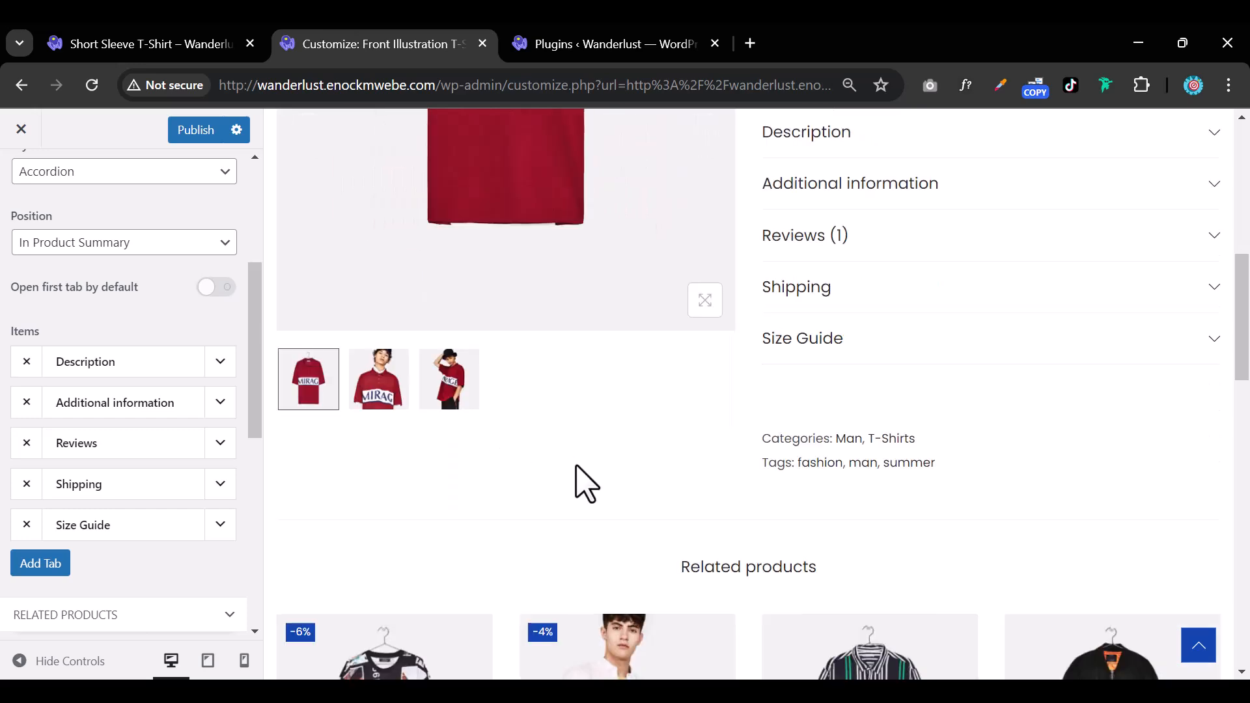
left_click(960, 343)
left_click(961, 343)
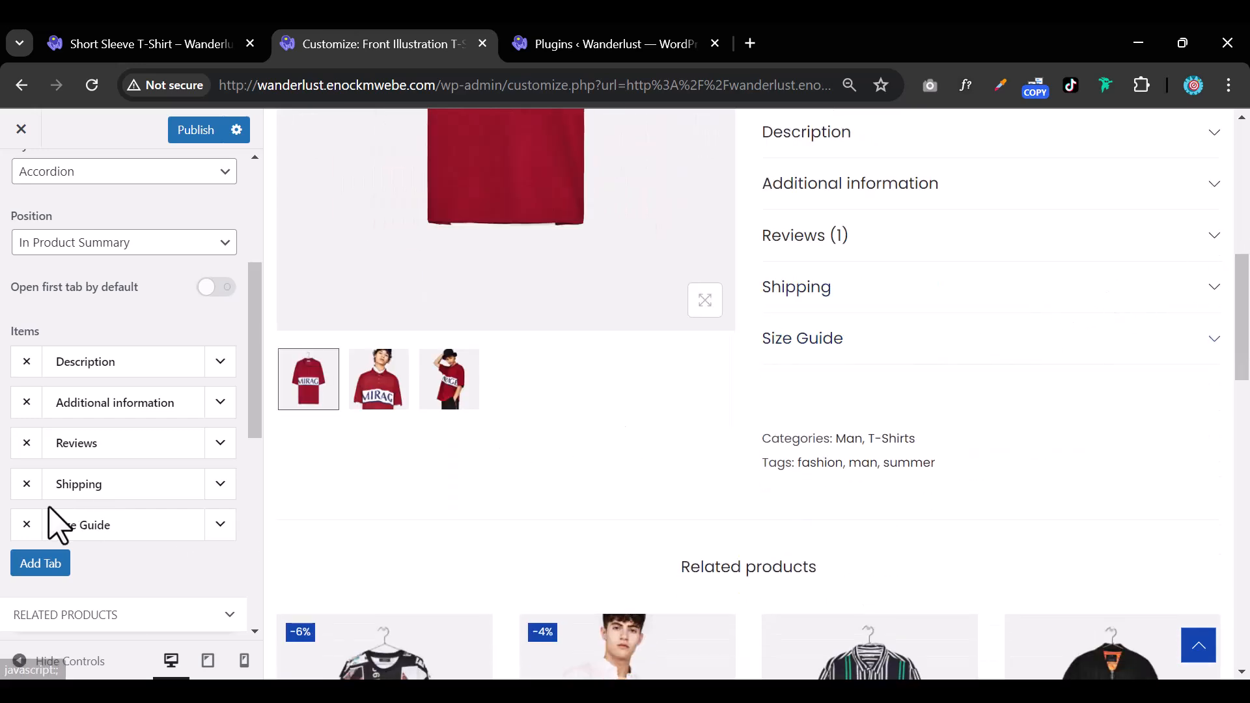
left_click(27, 525)
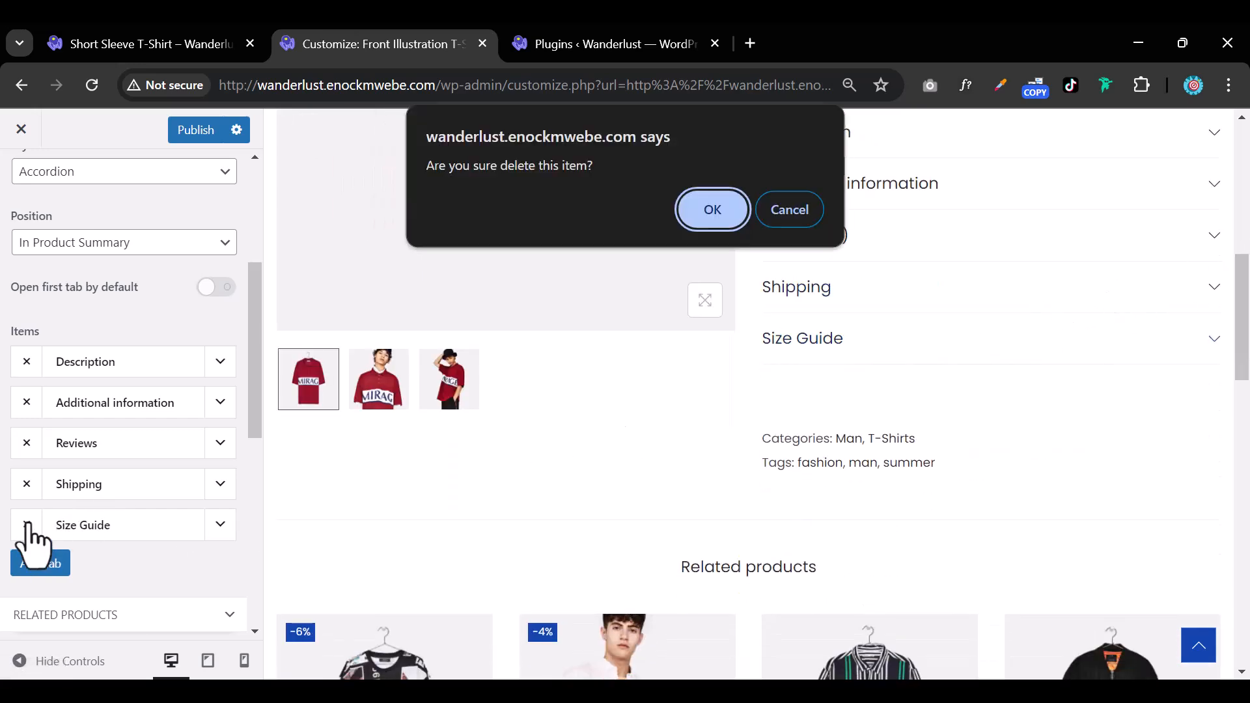
left_click(716, 212)
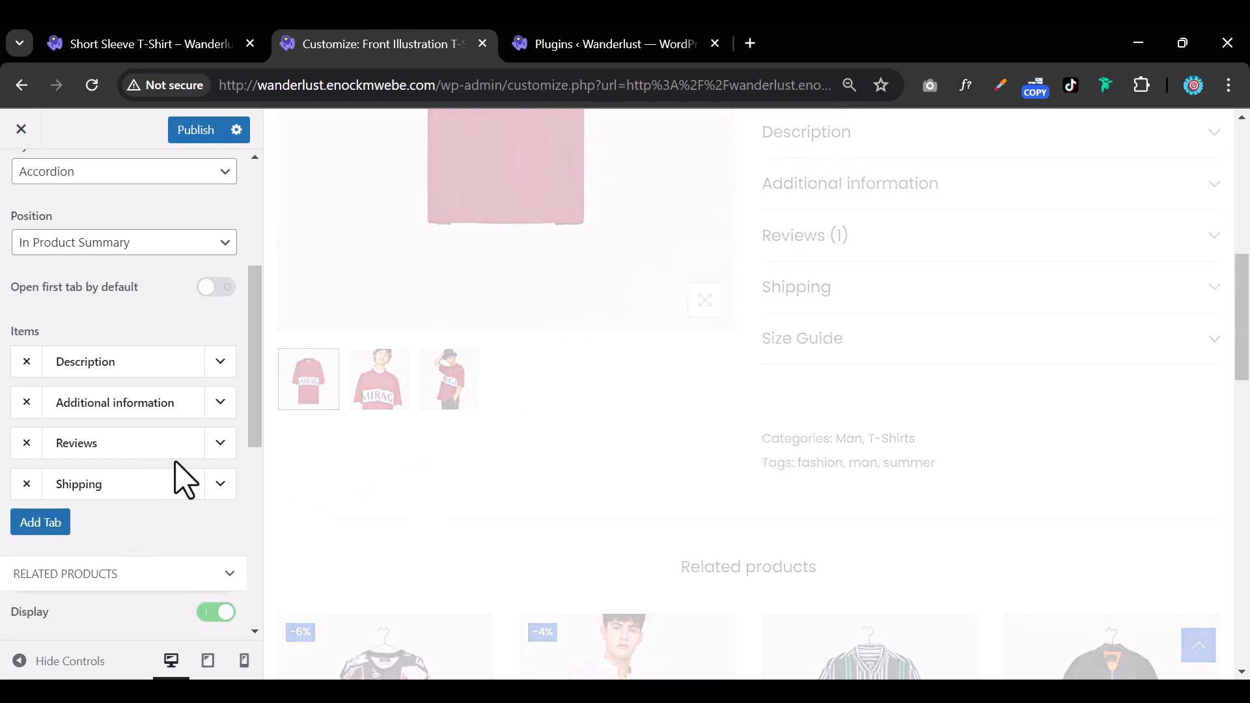
Try 6 columns for the related products, restore 4, and switch the section's display off and back on
scroll(558, 441, "down", 5)
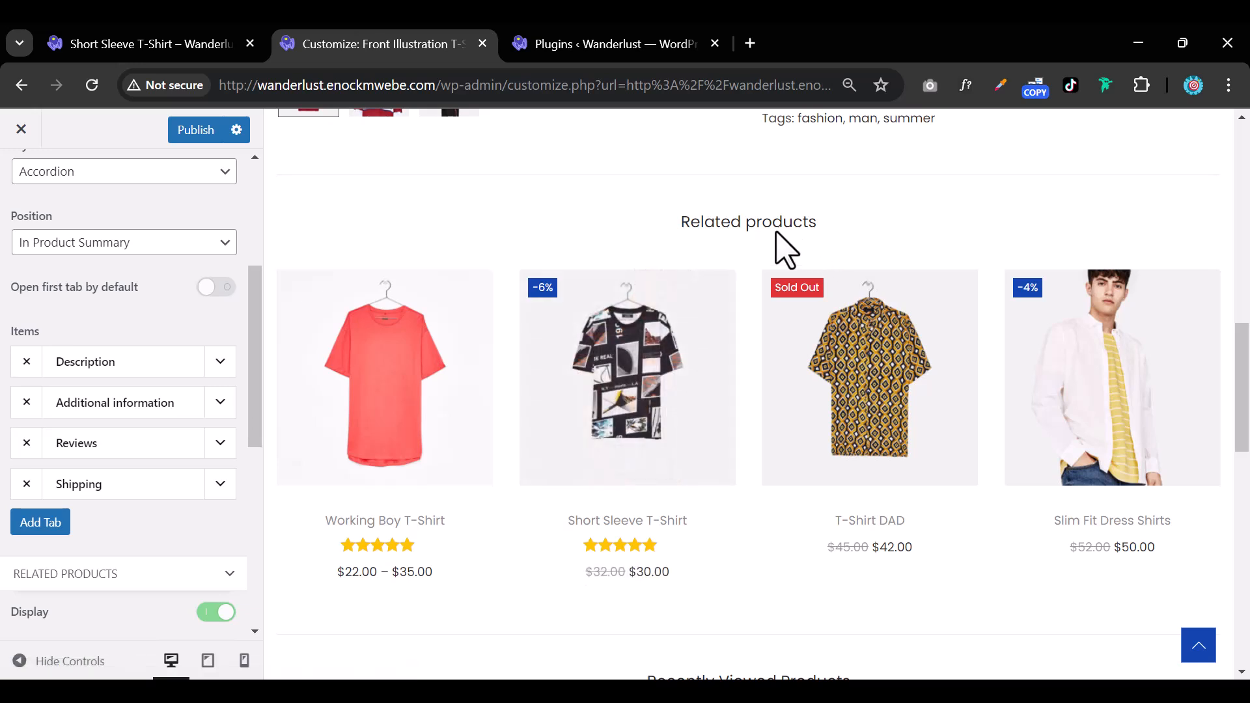
scroll(150, 573, "down", 3)
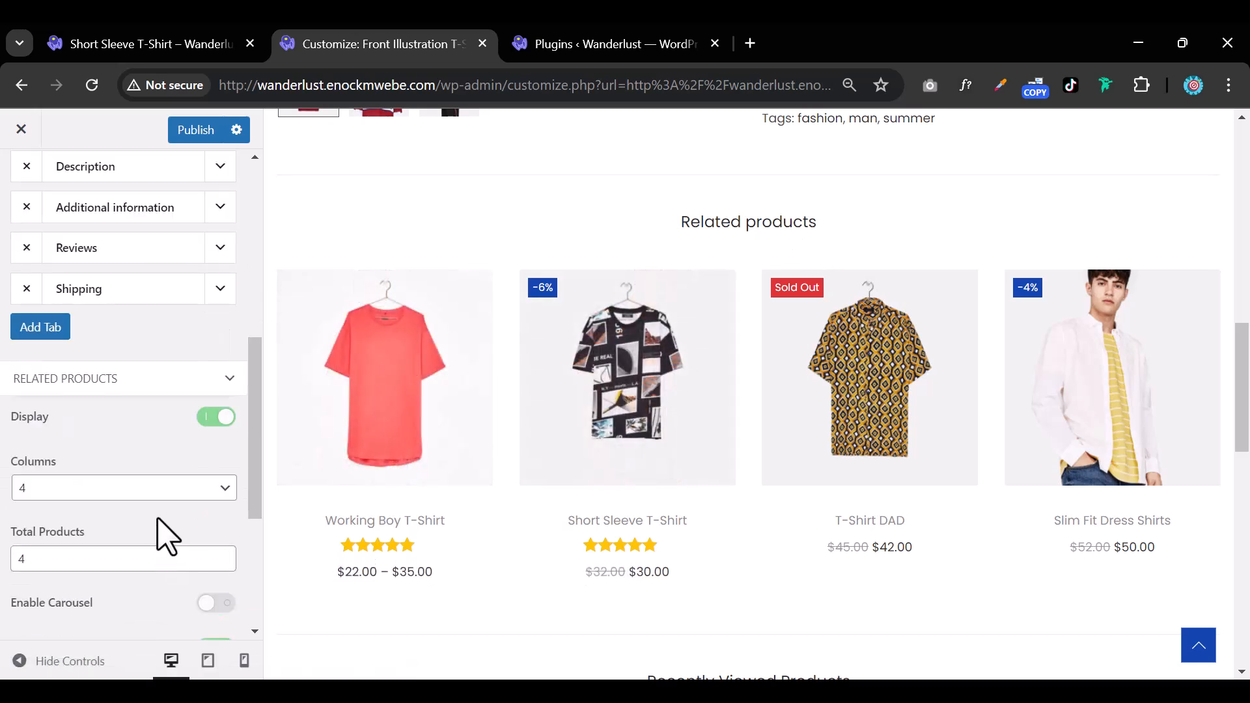
left_click(196, 488)
left_click(112, 594)
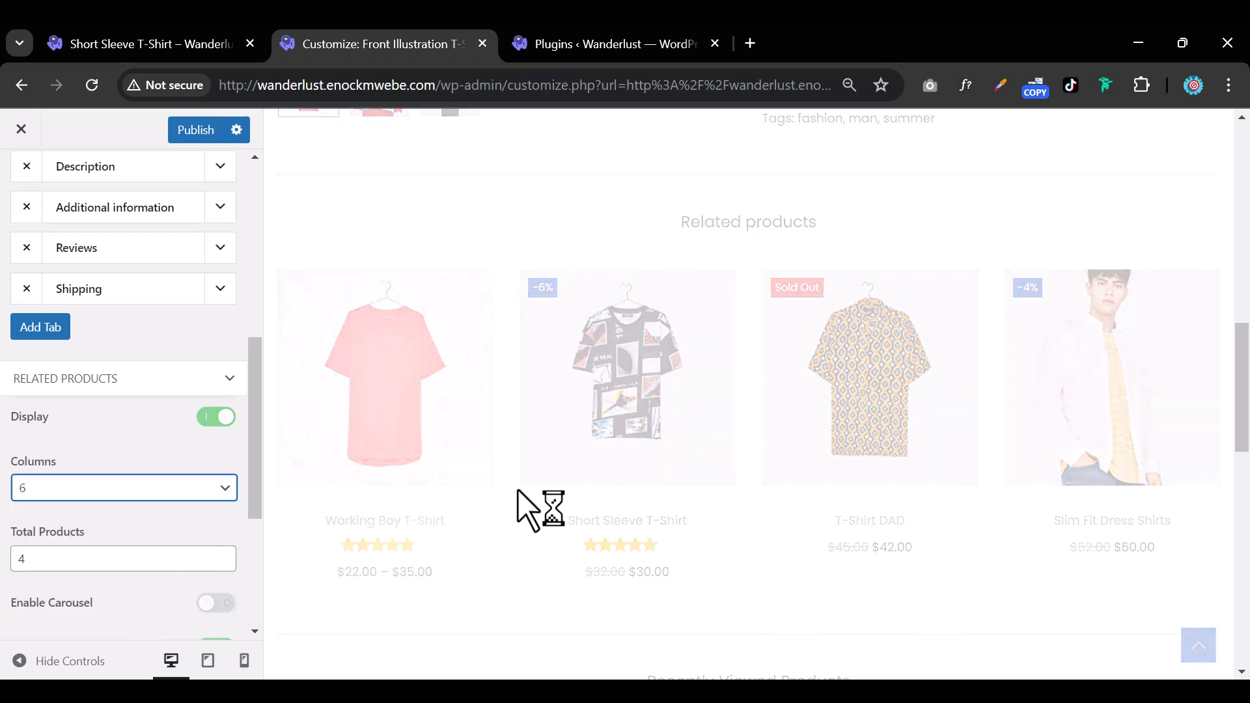
left_click(179, 493)
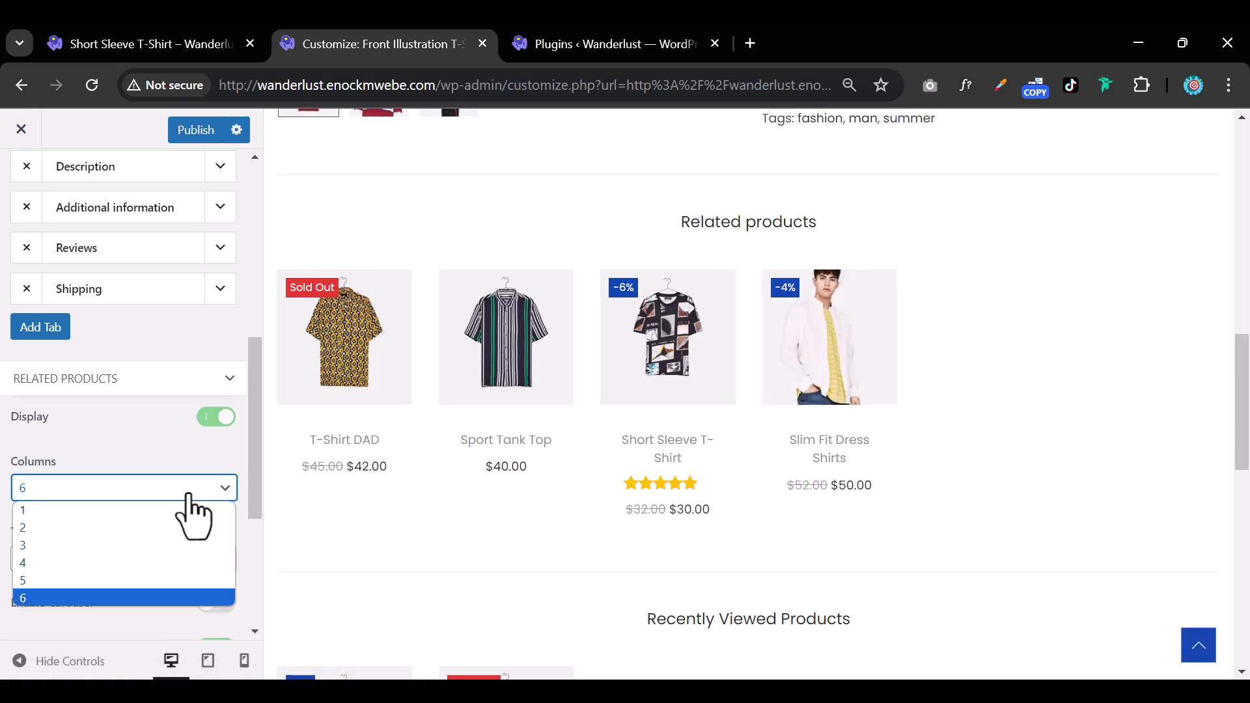
left_click(102, 561)
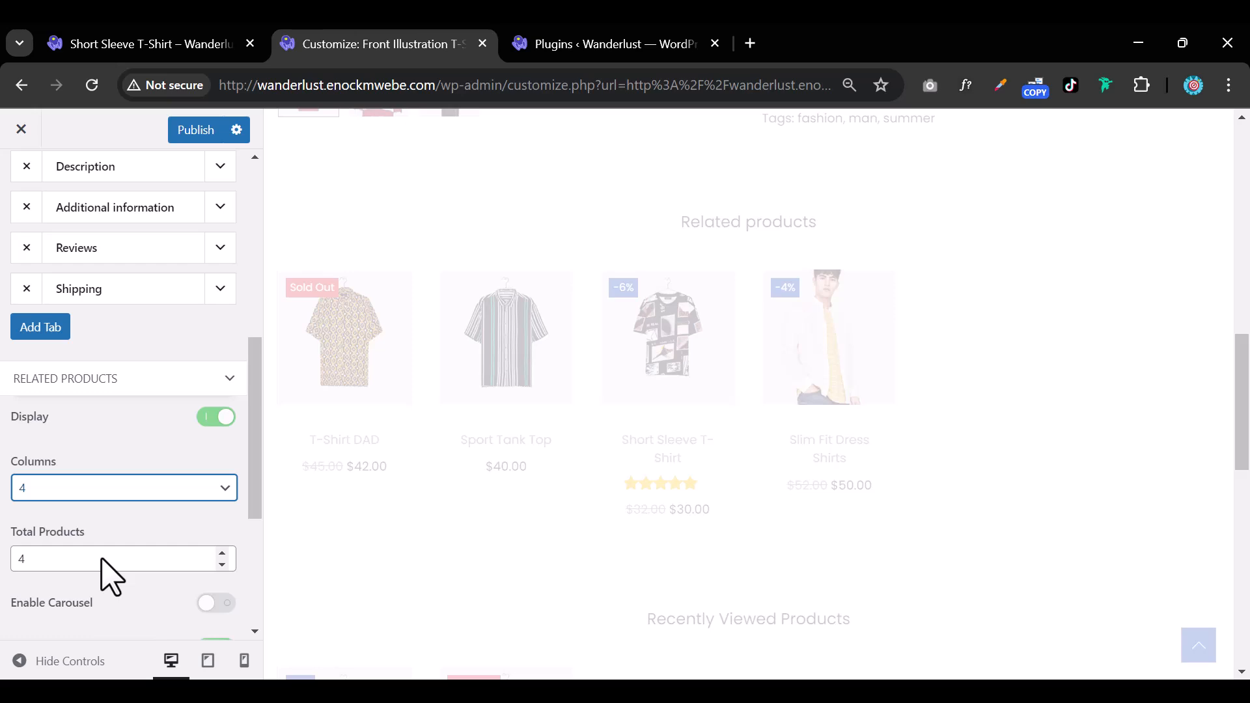
left_click(217, 419)
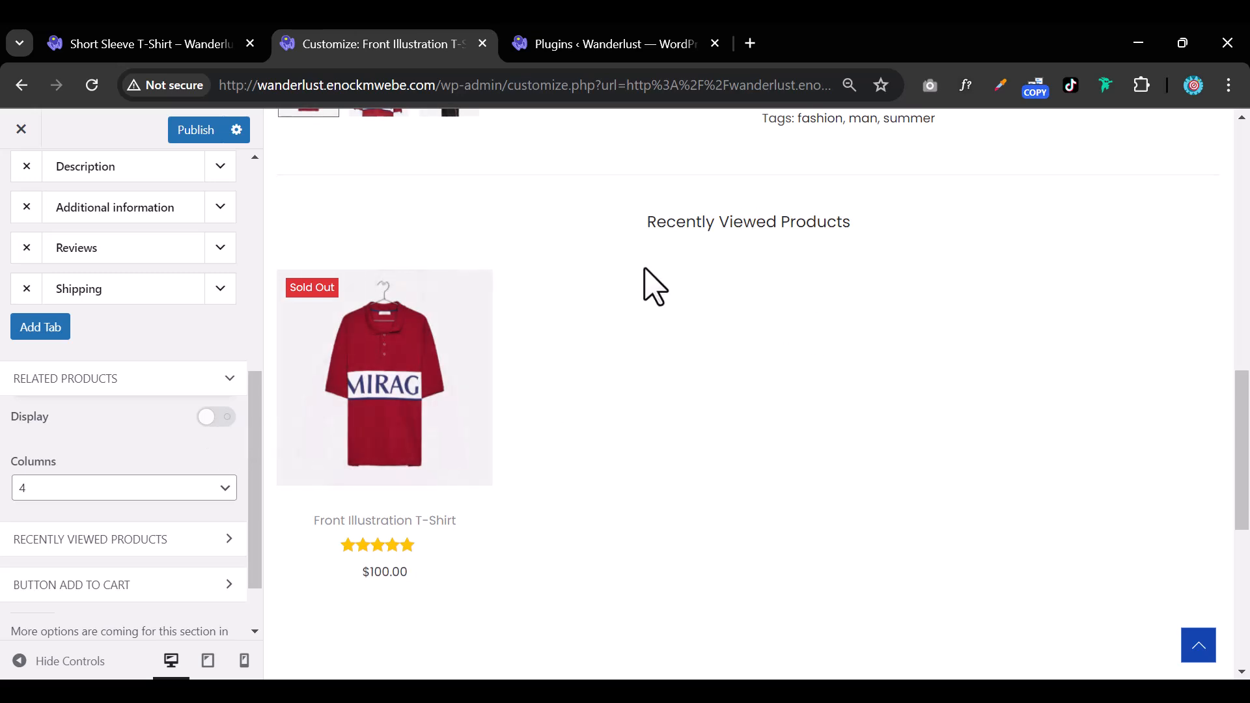
left_click(215, 418)
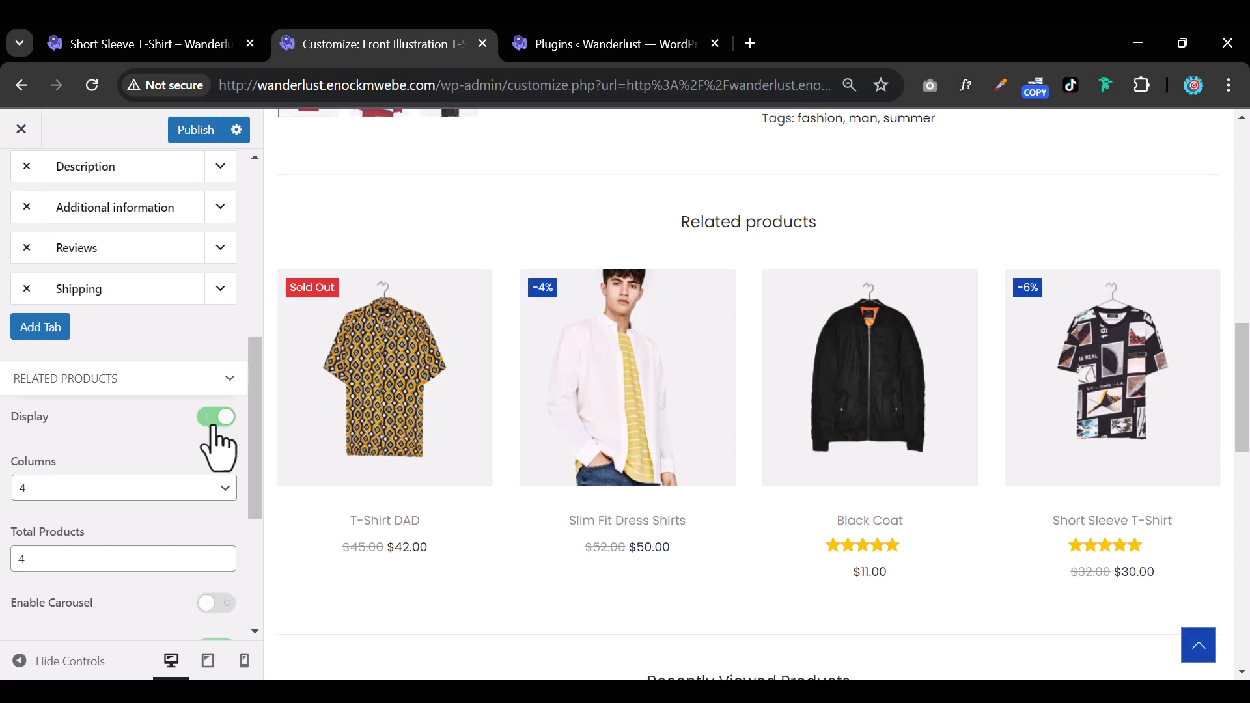
Enable the carousel for the related products section
scroll(641, 399, "down", 5)
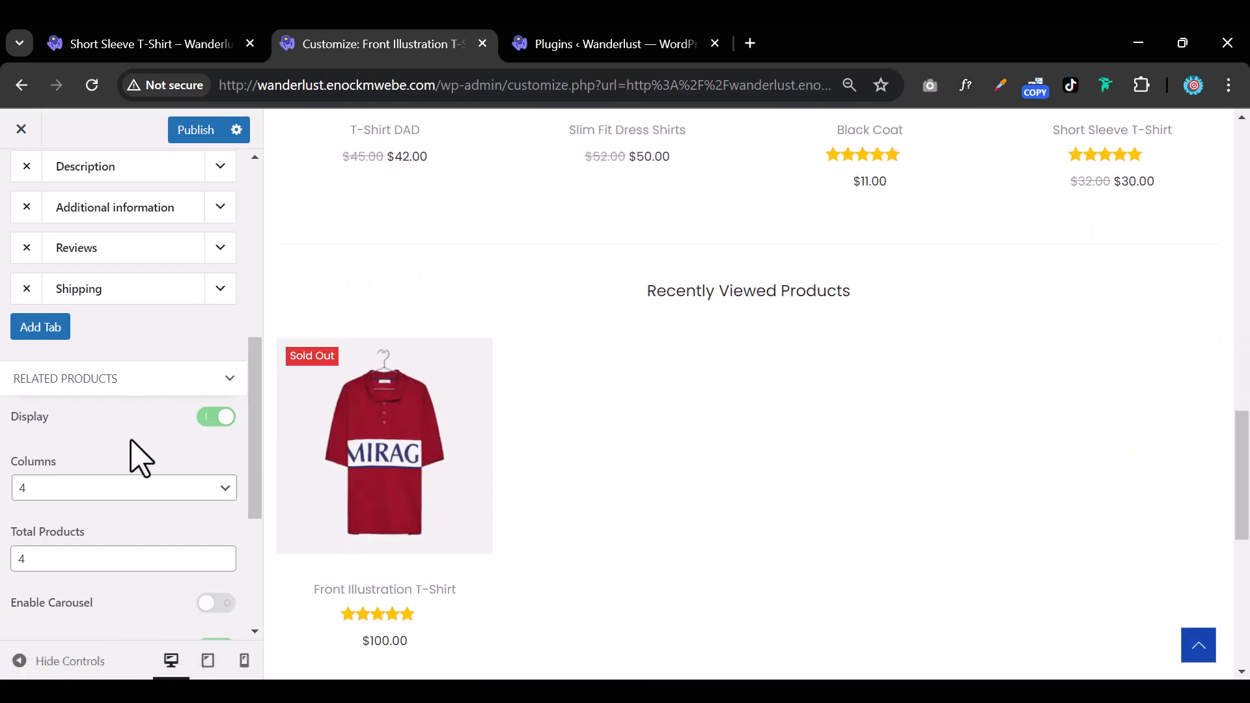
scroll(140, 459, "down", 3)
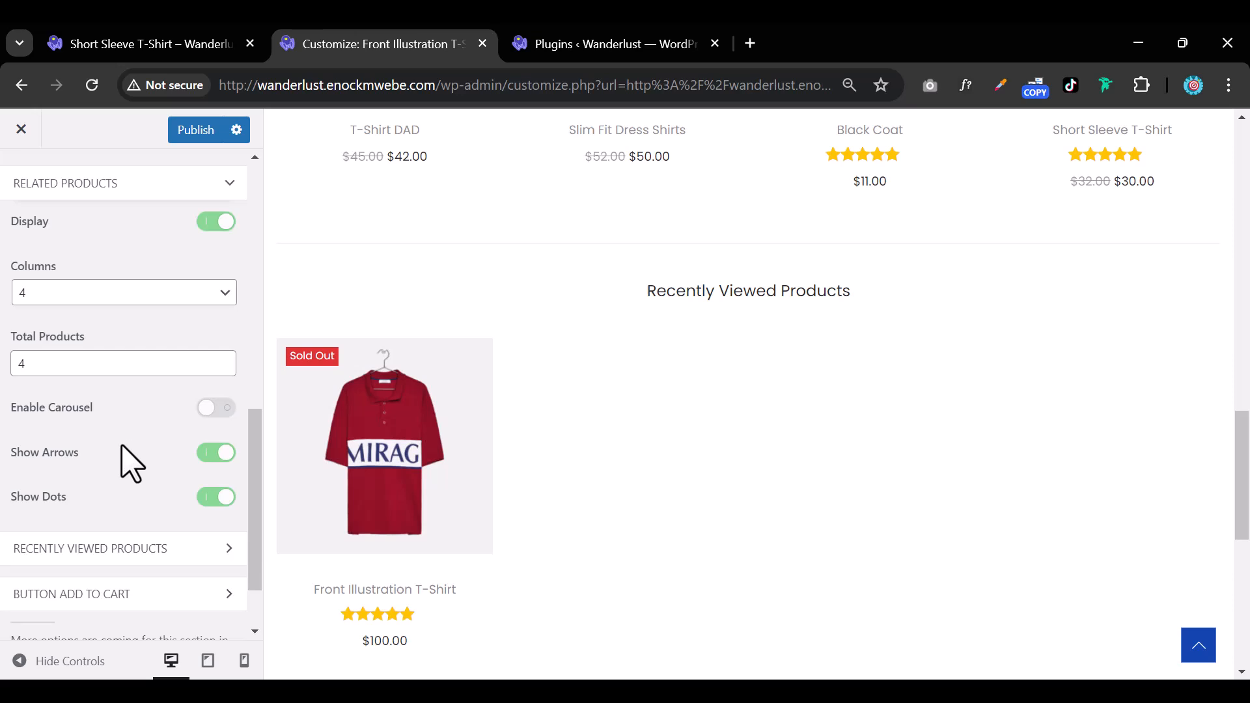
scroll(131, 464, "down", 2)
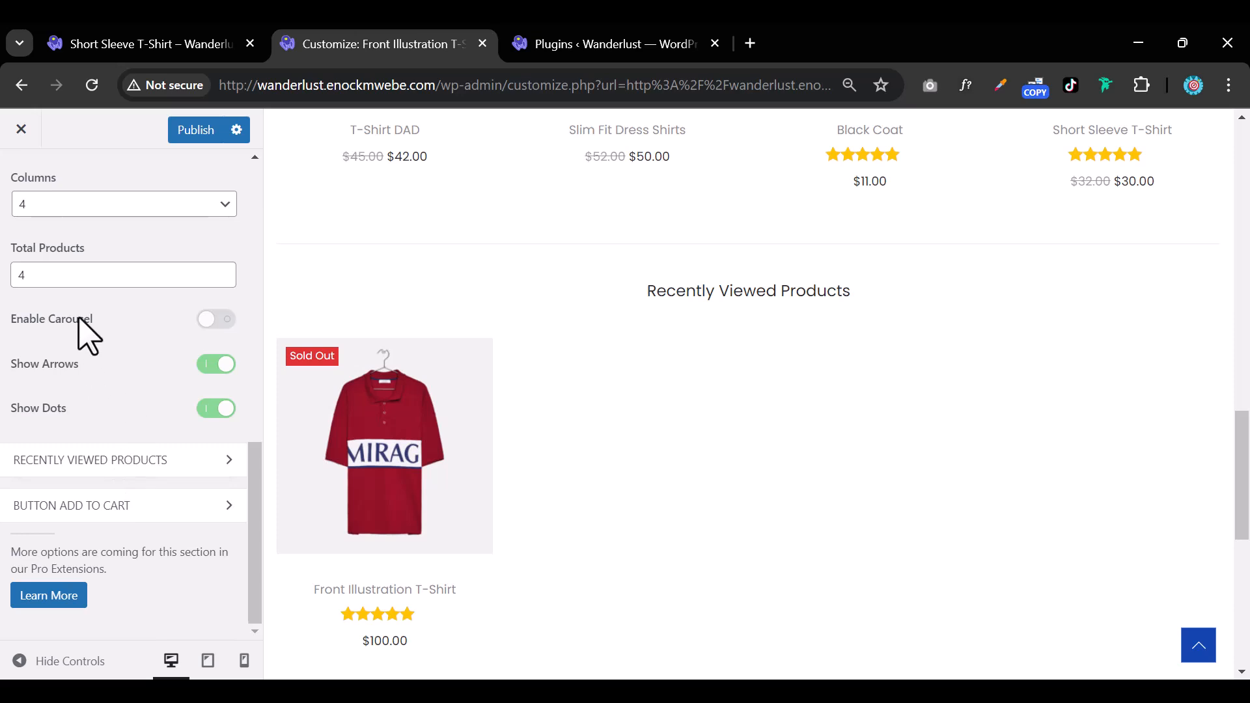
left_click(216, 320)
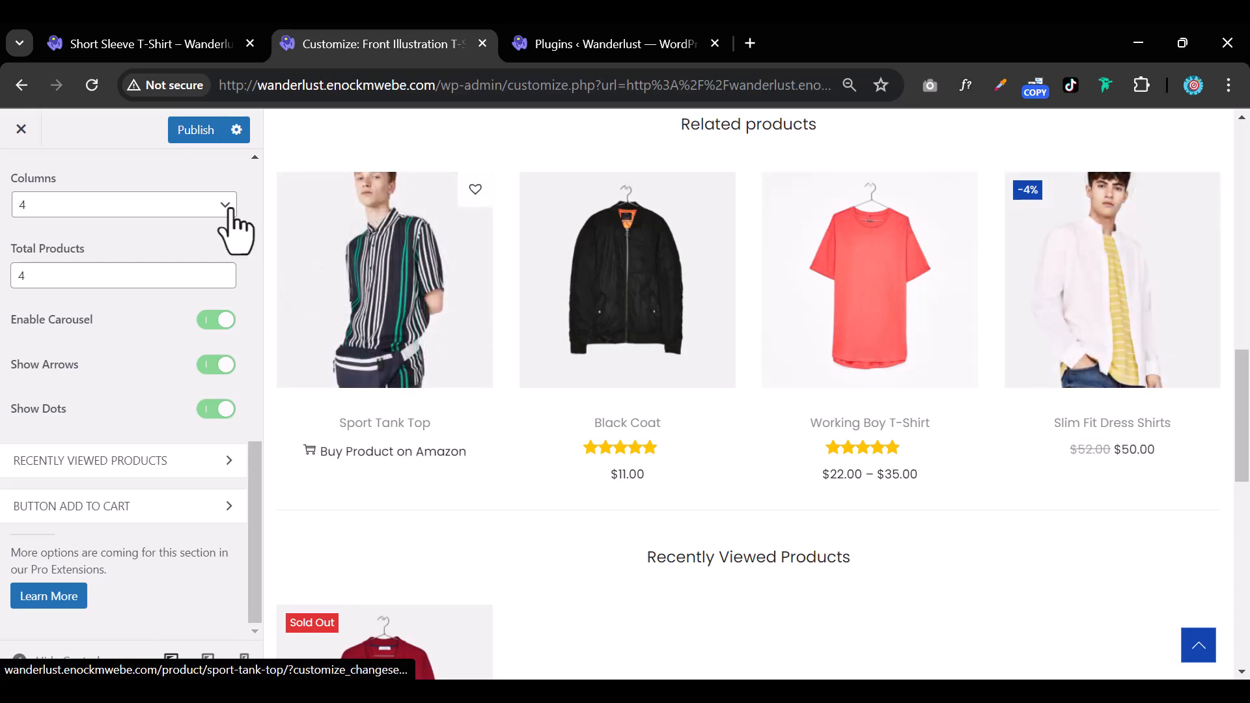
Check the "You may also like" section on the live Short Sleeve T-Shirt page
left_click(144, 44)
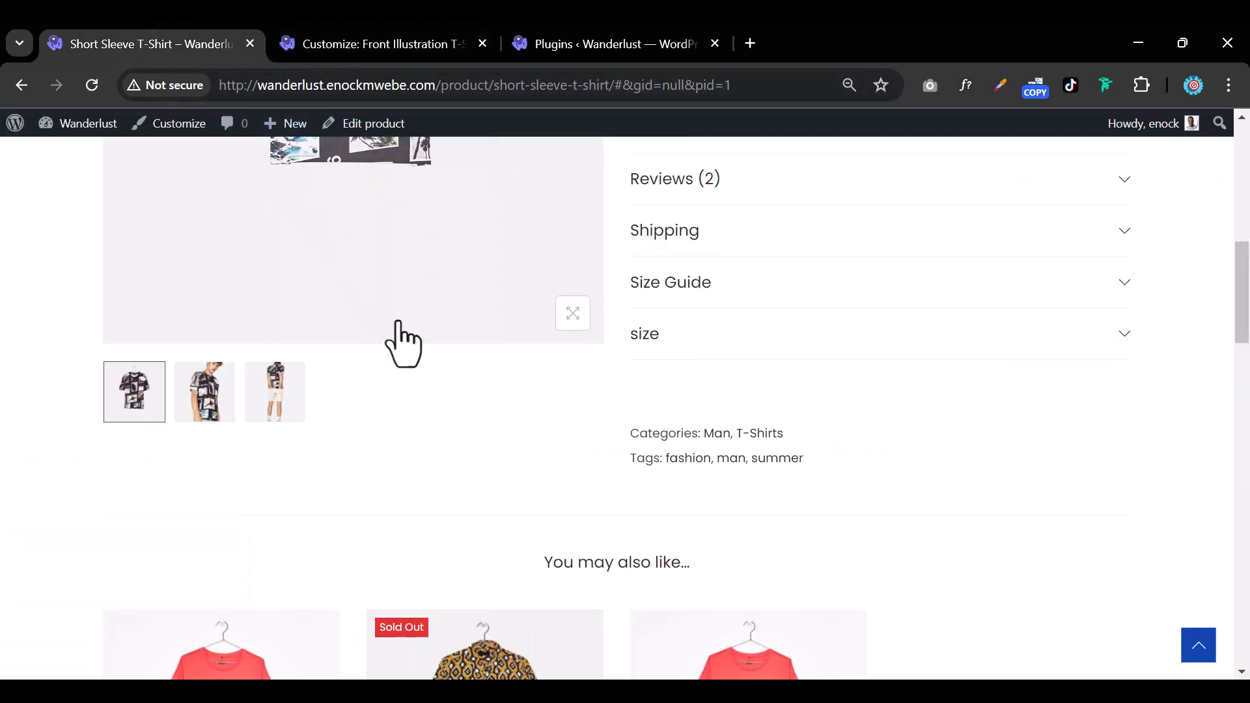
scroll(405, 340, "down", 9)
scroll(424, 353, "up", 5)
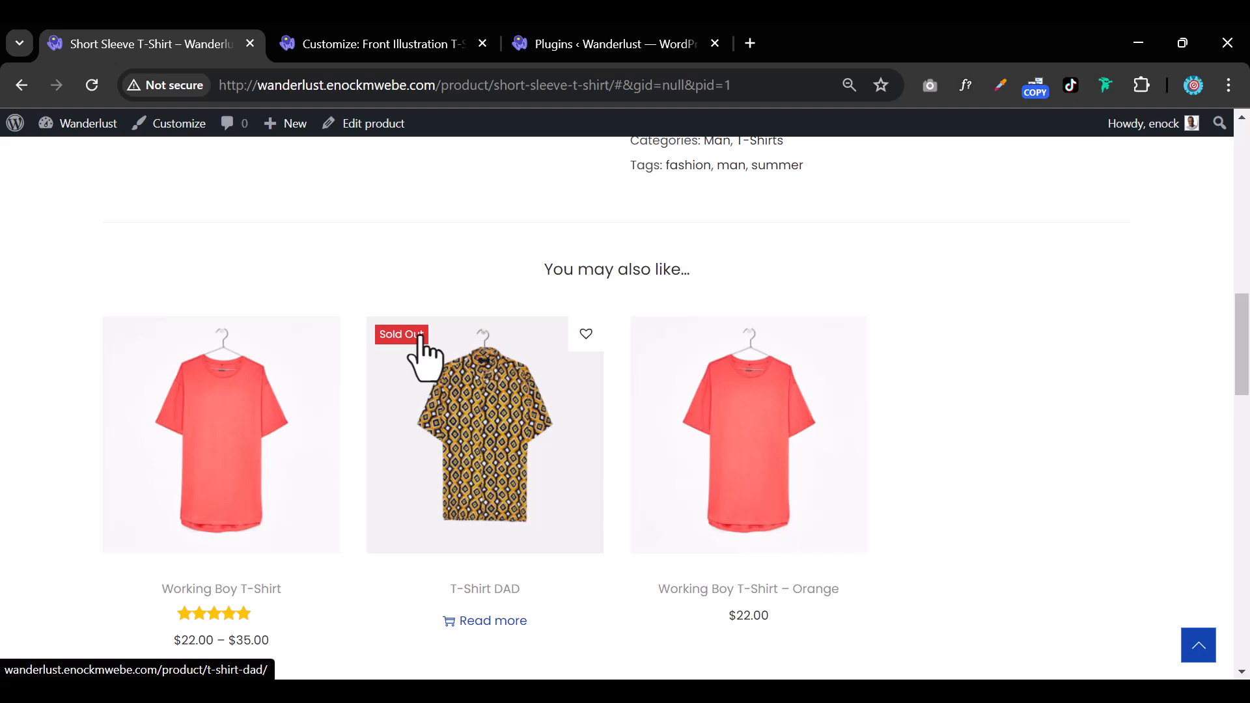
Return to the customizer, publish the pending changes and reload the live Short Sleeve T-Shirt page
left_click(433, 47)
scroll(479, 400, "down", 5)
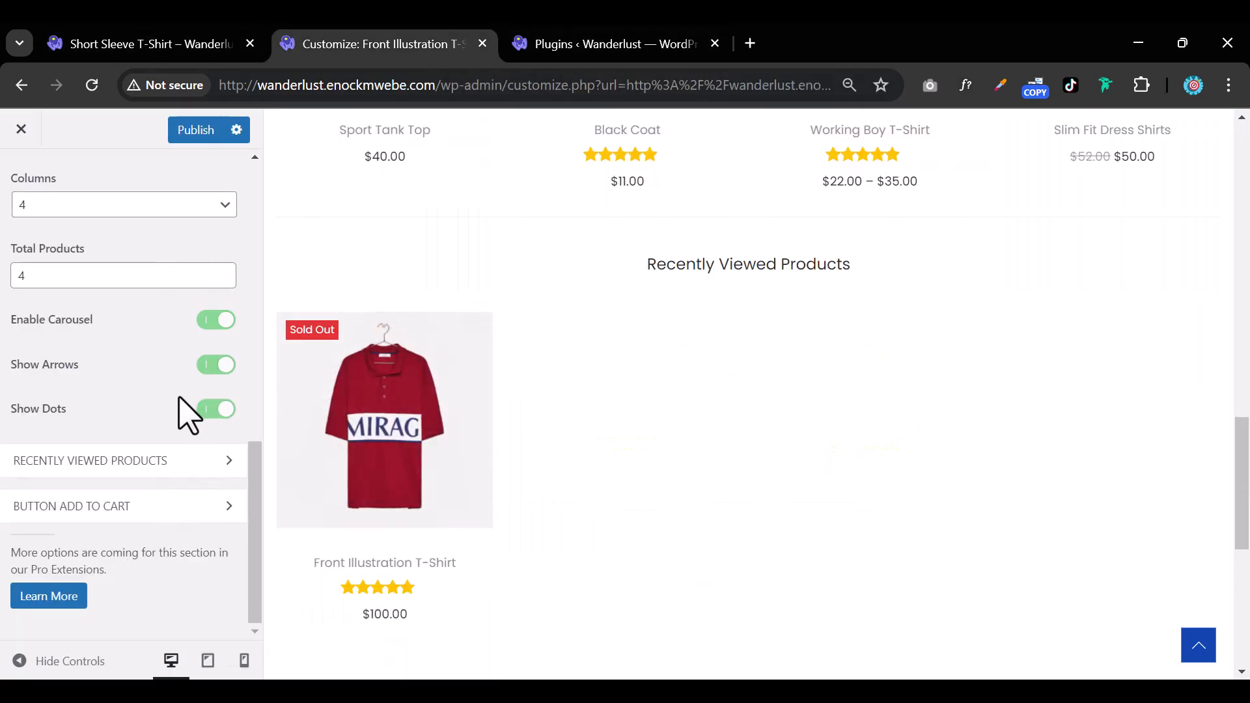
left_click(164, 44)
scroll(385, 307, "down", 8)
scroll(381, 305, "up", 12)
scroll(380, 304, "up", 1)
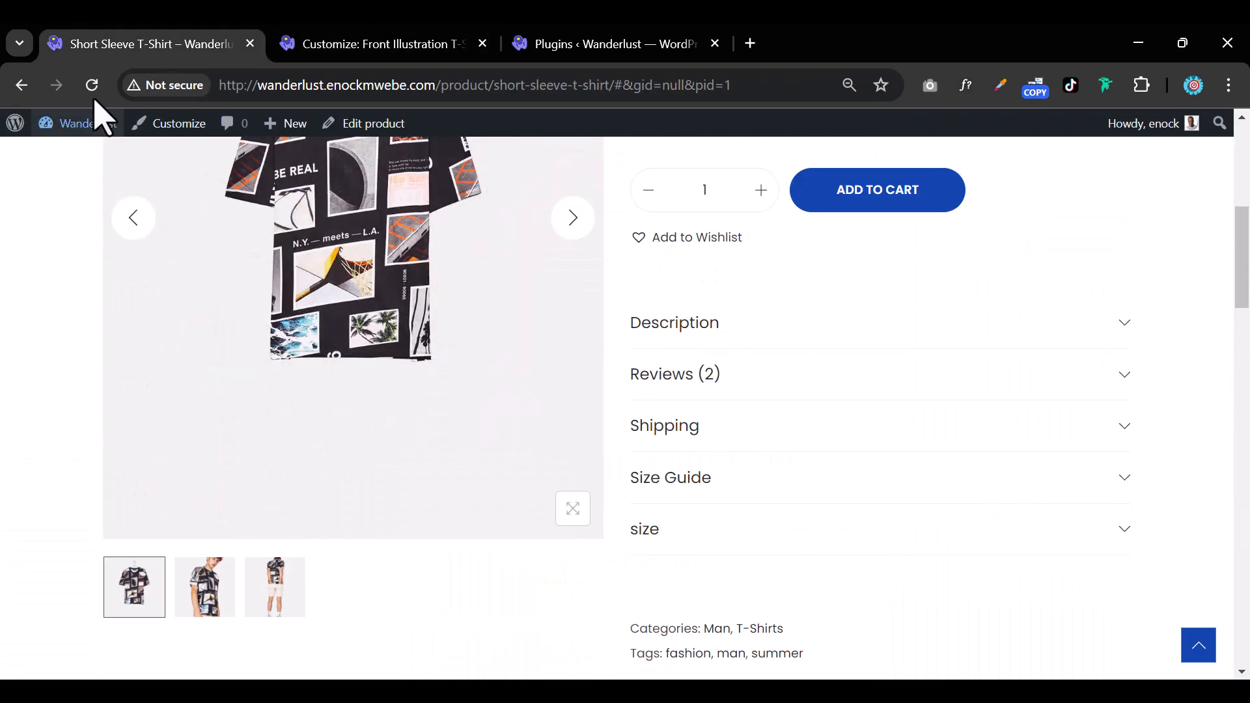
left_click(92, 85)
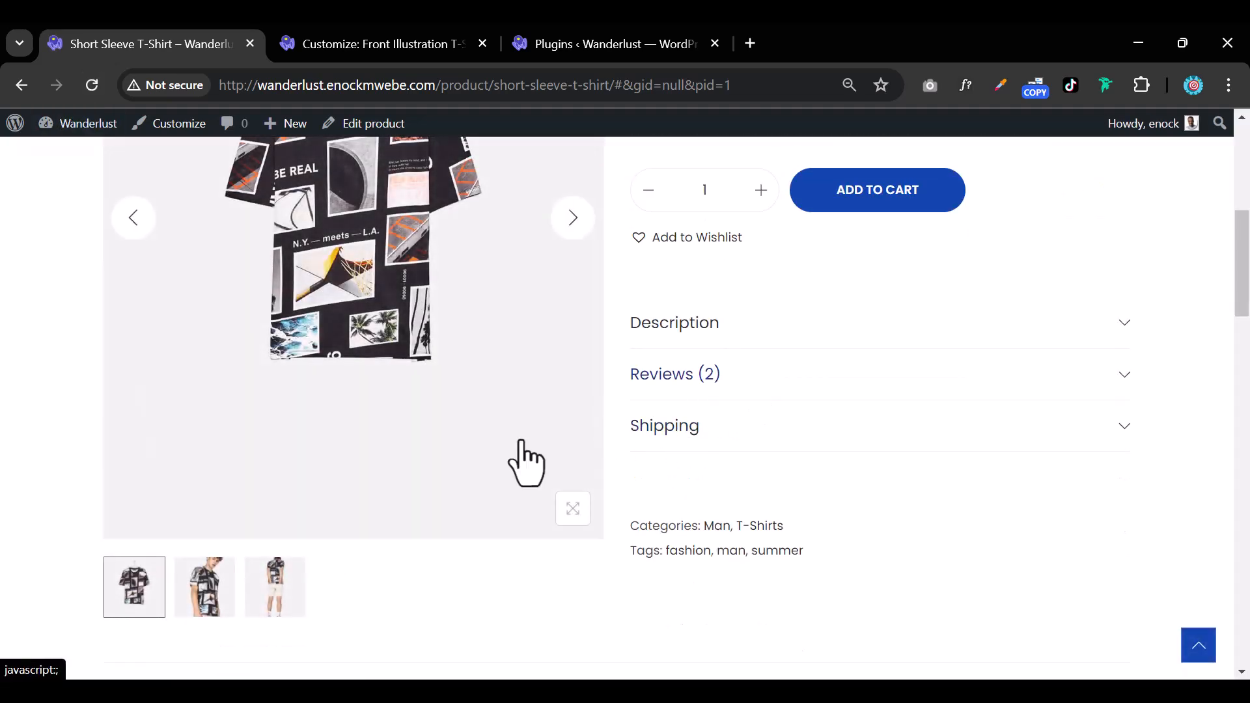
Review the data tabs, upsells and recently viewed products on the reloaded Short Sleeve T-Shirt page
scroll(516, 455, "down", 5)
scroll(631, 330, "down", 5)
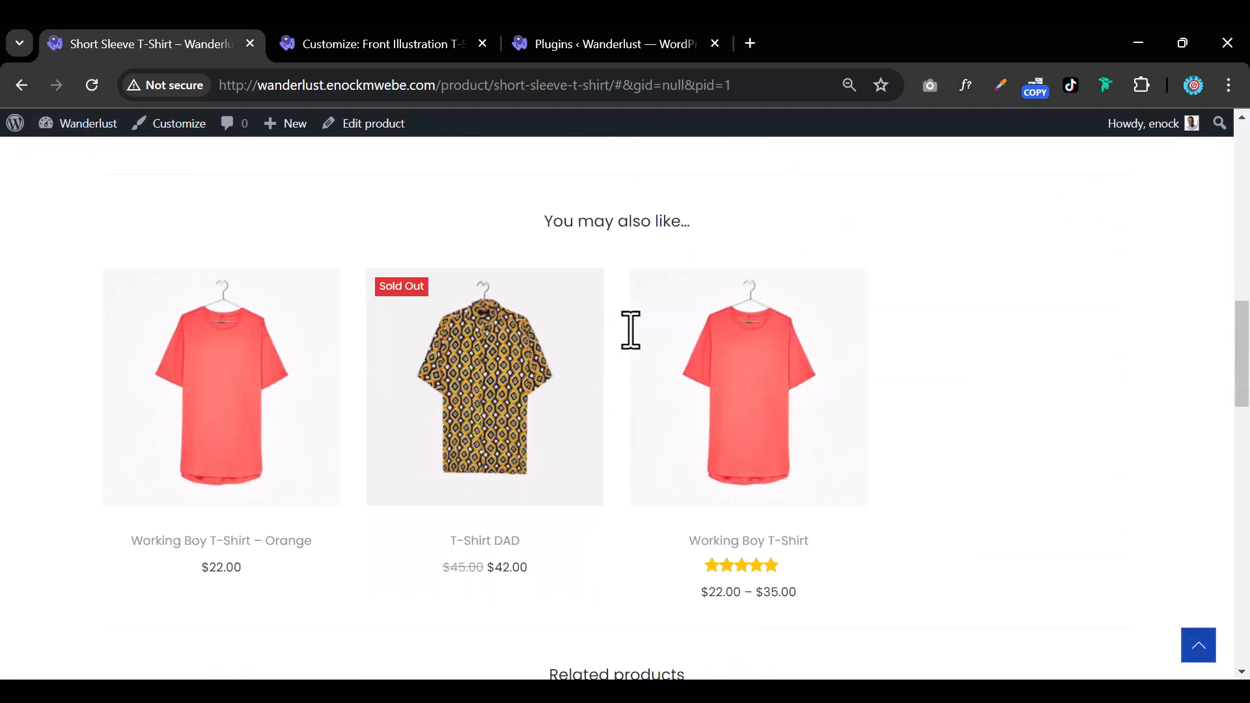
scroll(631, 346, "up", 5)
scroll(633, 329, "up", 4)
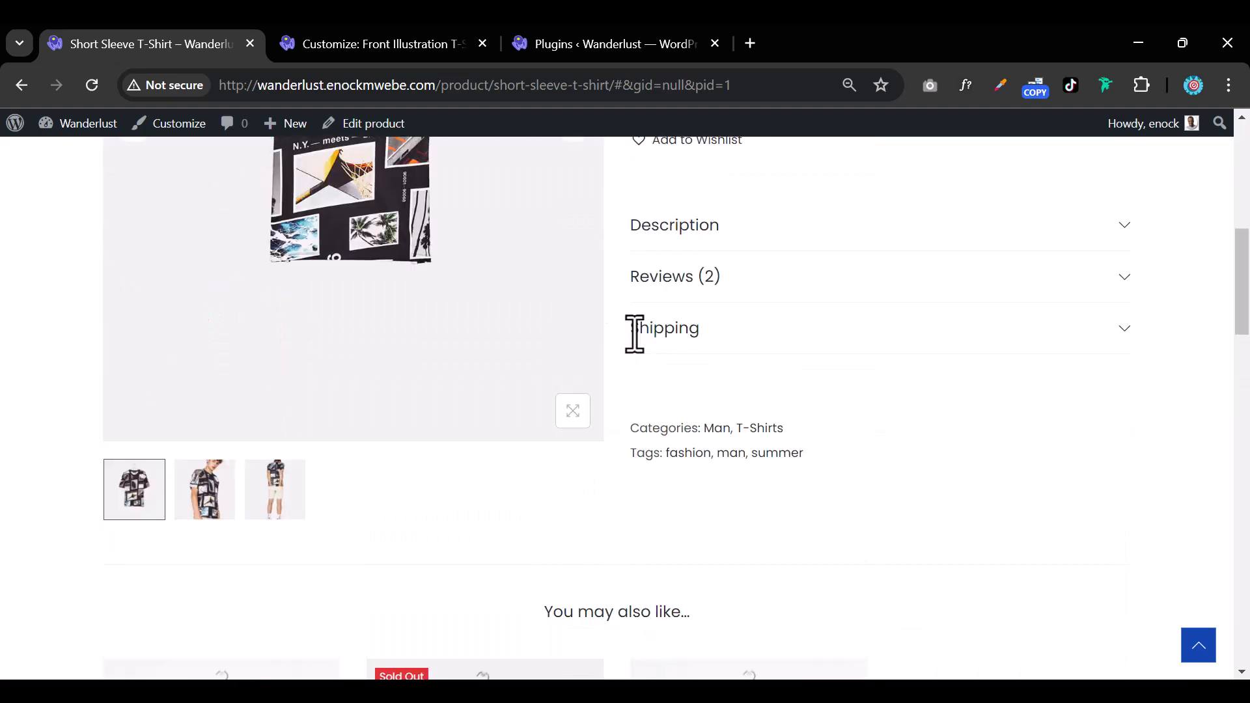
scroll(634, 335, "down", 10)
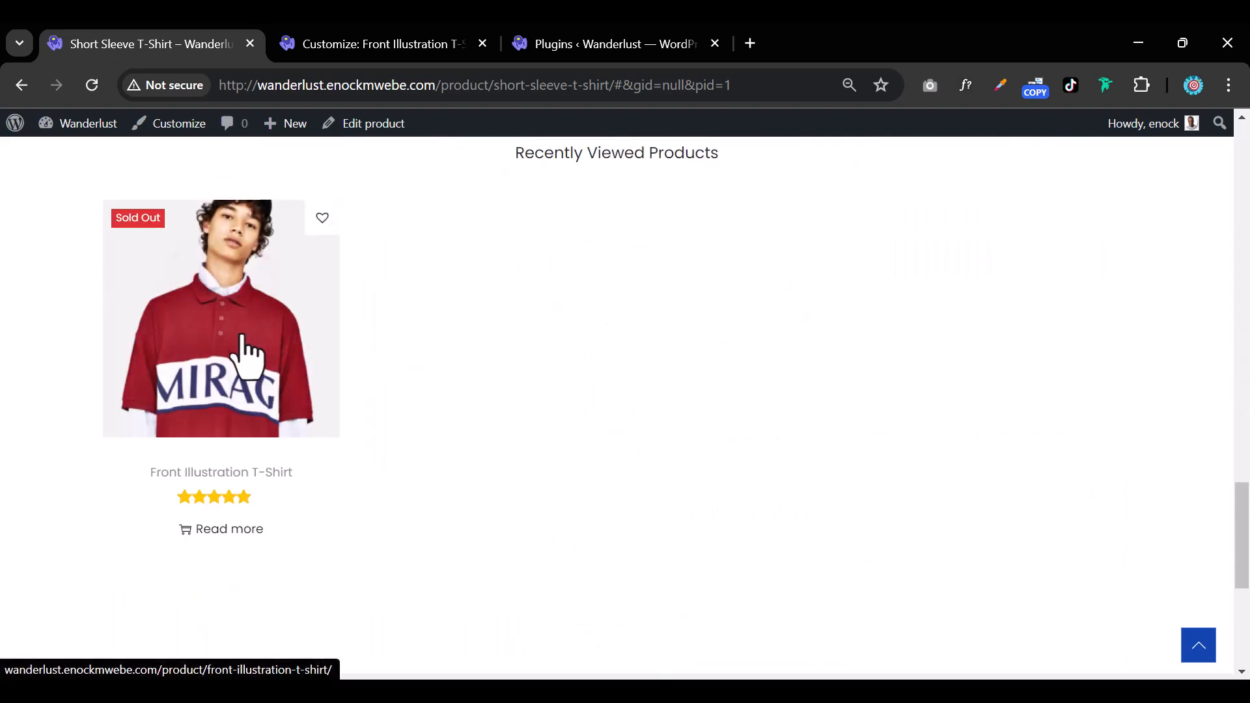
Open Slim Fit Dress Shirts from the related products and check the related and recently viewed products on its page
scroll(547, 377, "up", 5)
left_click(766, 306)
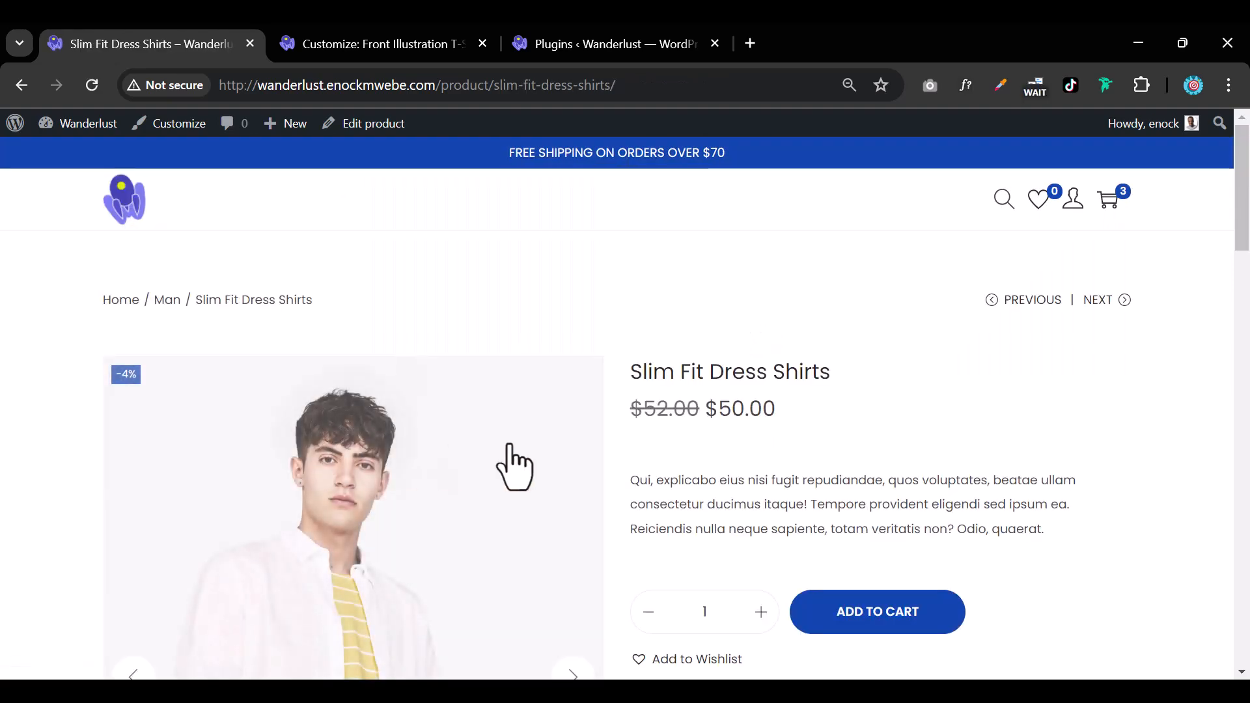
scroll(518, 463, "down", 8)
scroll(514, 442, "down", 8)
scroll(513, 447, "up", 20)
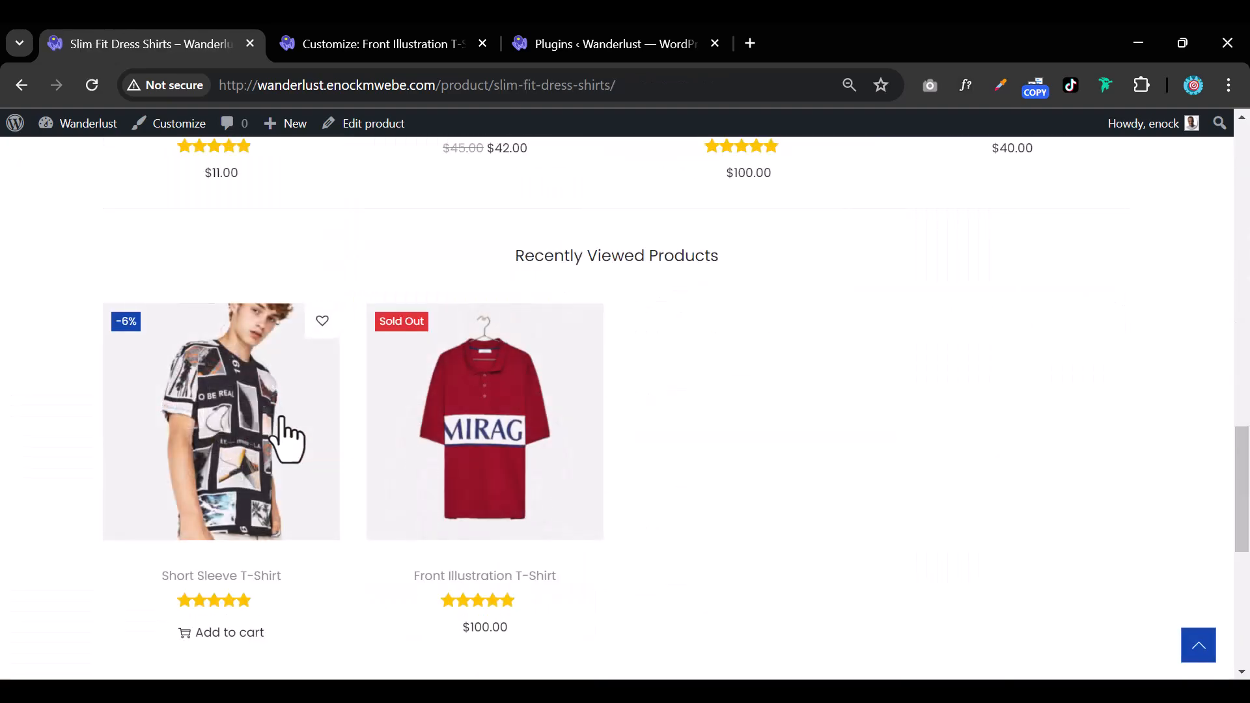
scroll(407, 475, "down", 10)
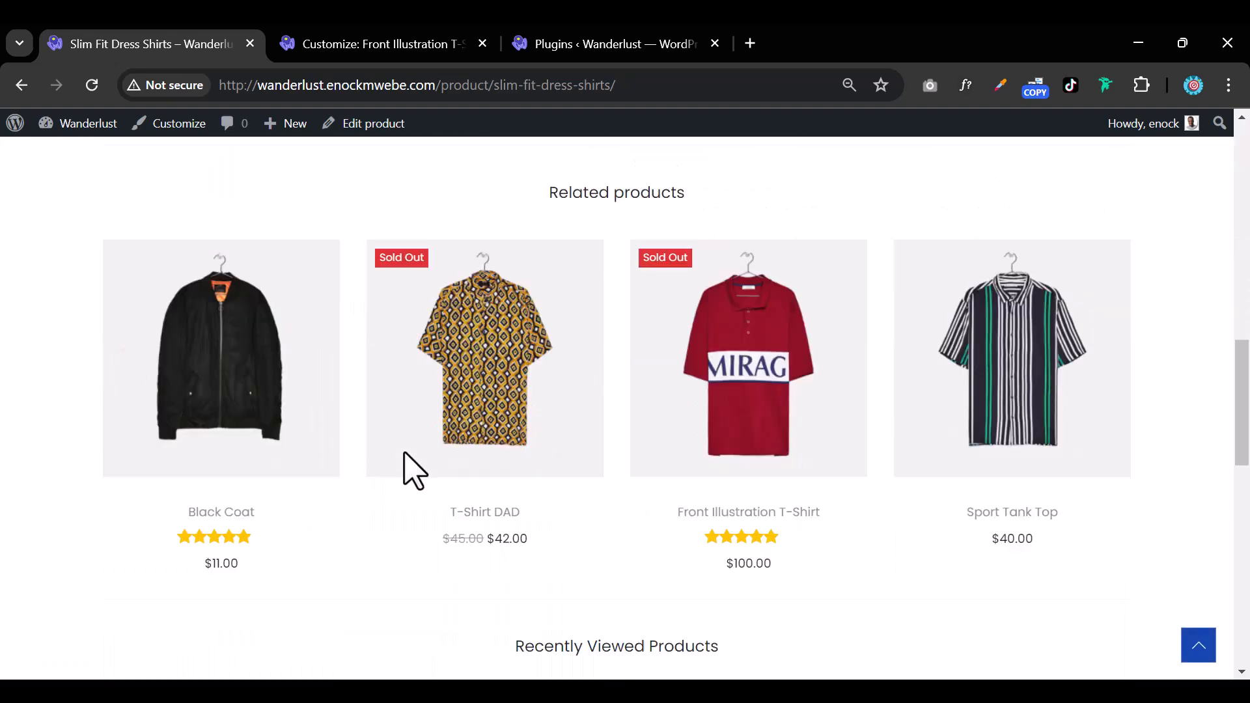
Open T-Shirt DAD from the related products and add Slim Fit Dress Shirts from its recently viewed products to the wishlist
left_click(501, 280)
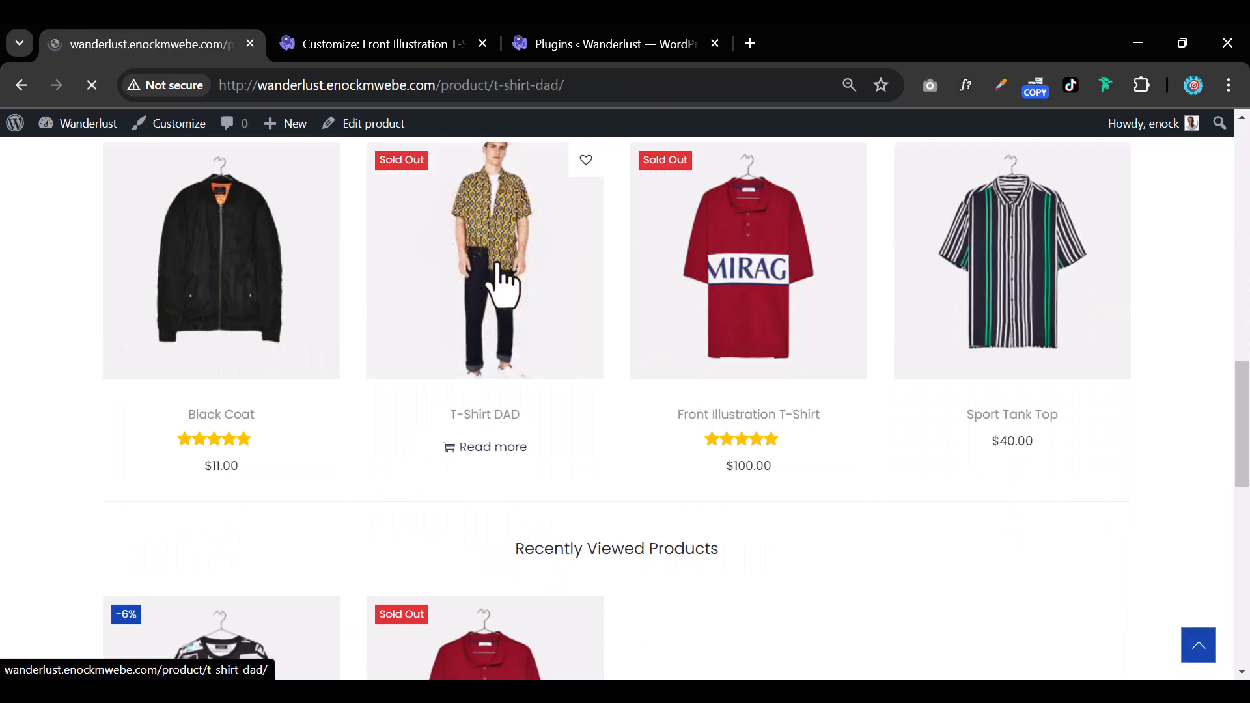
scroll(636, 510, "down", 15)
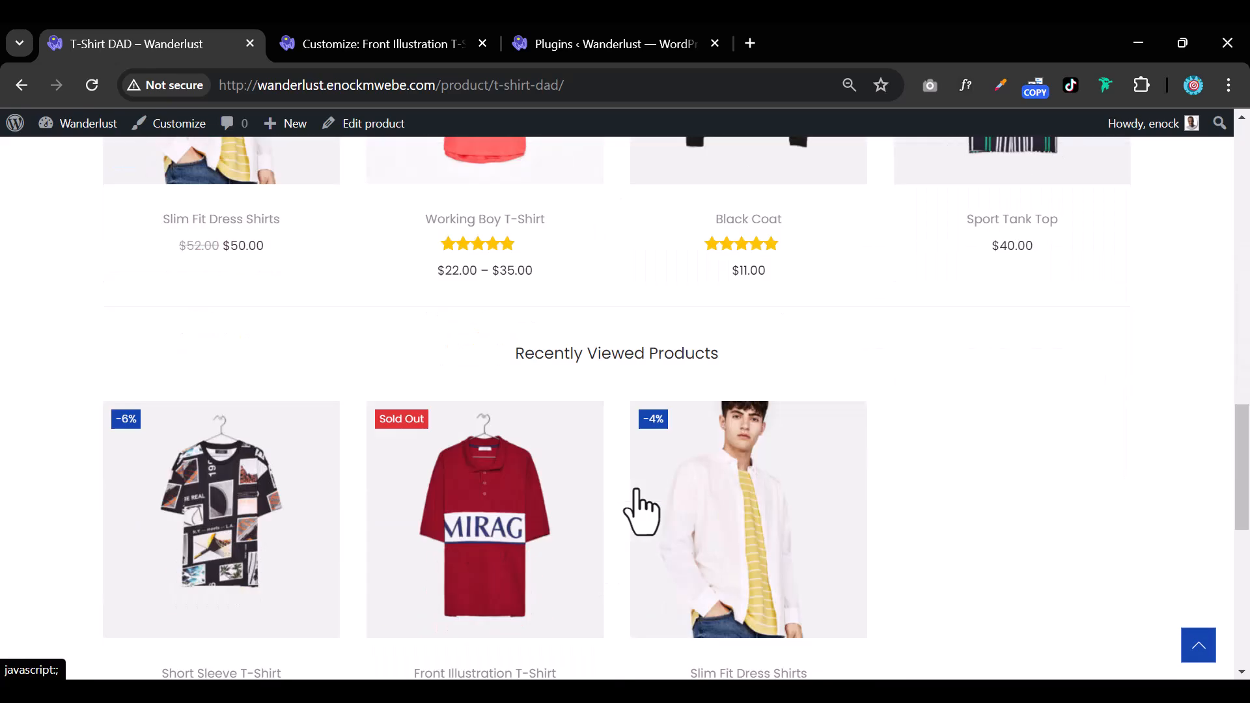
scroll(608, 488, "up", 3)
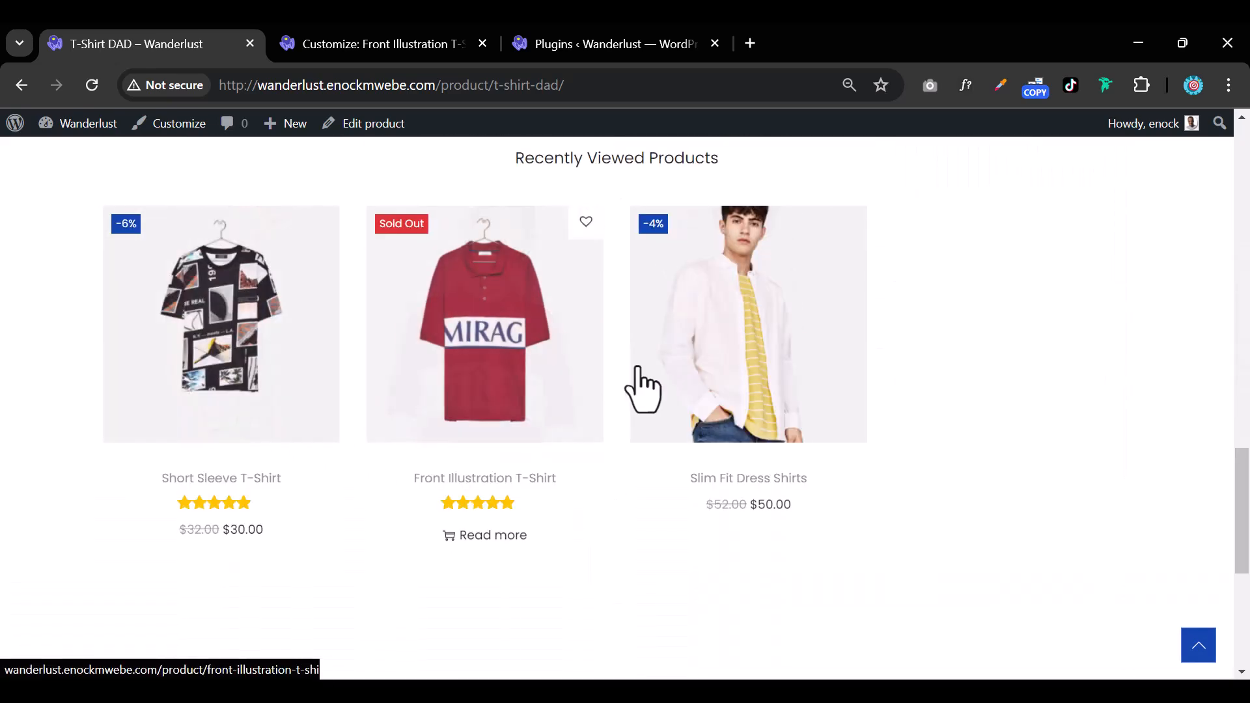
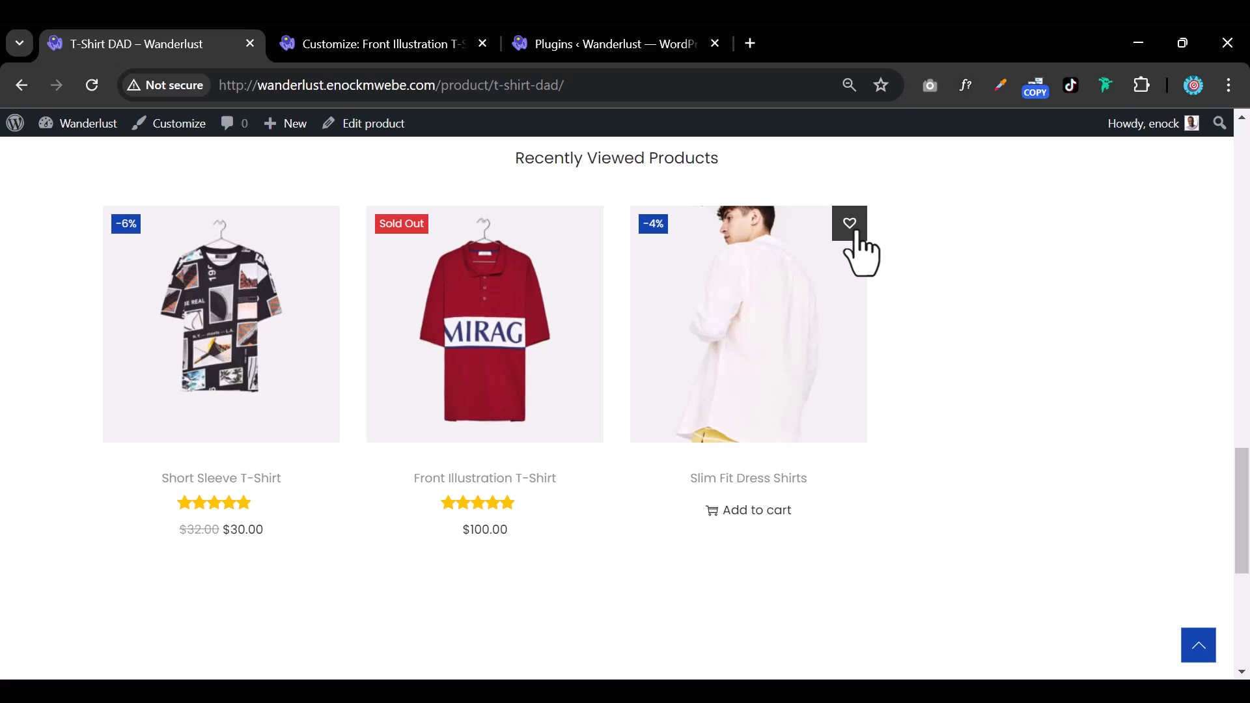
left_click(856, 232)
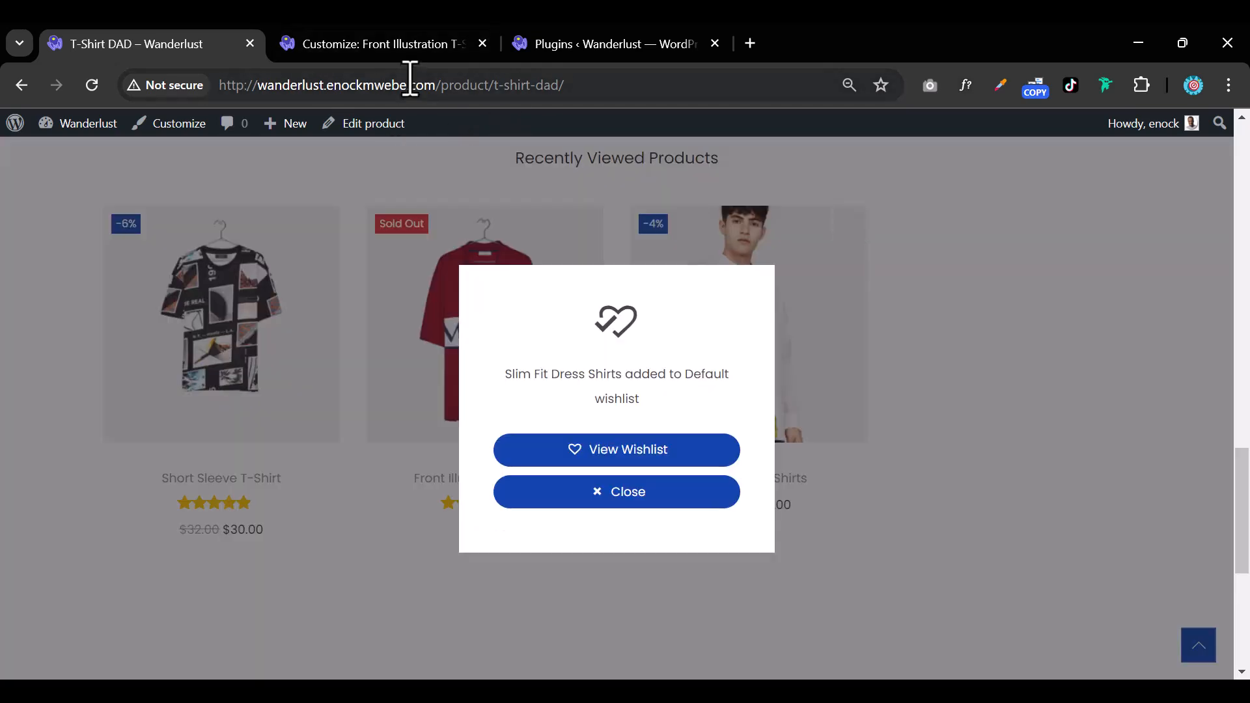
Return to the customizer and expand the Recently Viewed Products settings to review their options
left_click(410, 81)
left_click(417, 46)
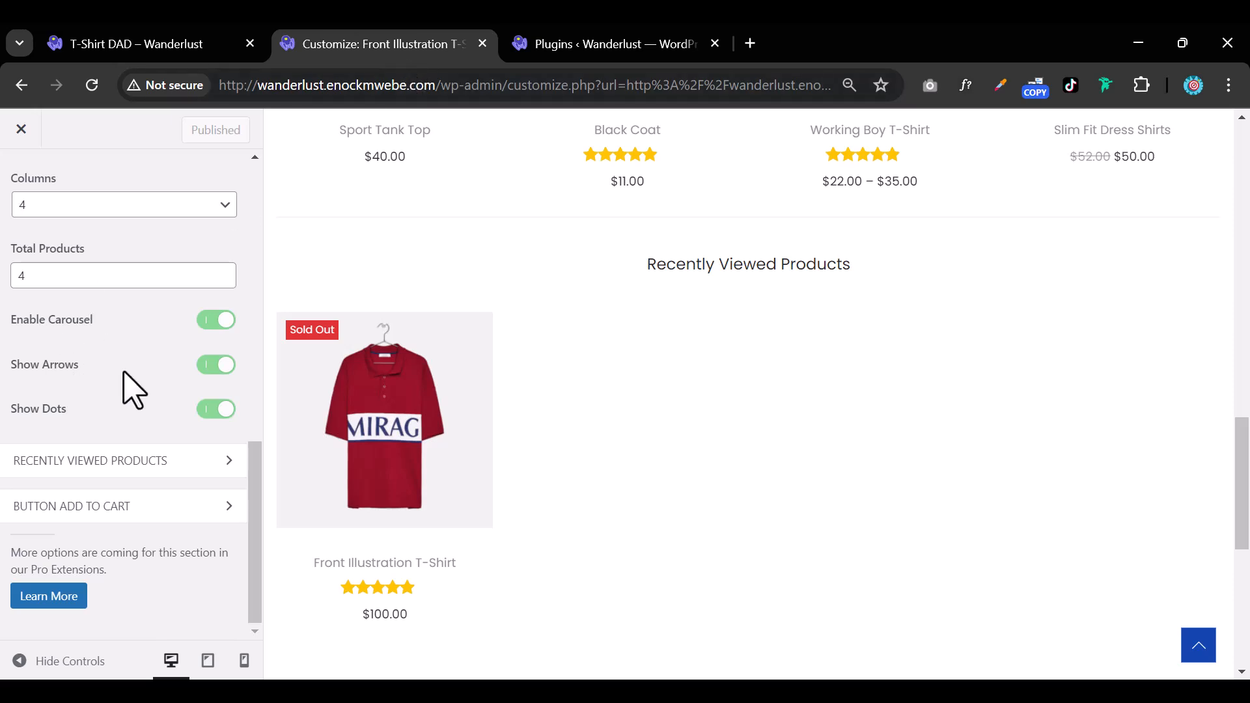
scroll(142, 383, "up", 1)
scroll(202, 479, "down", 1)
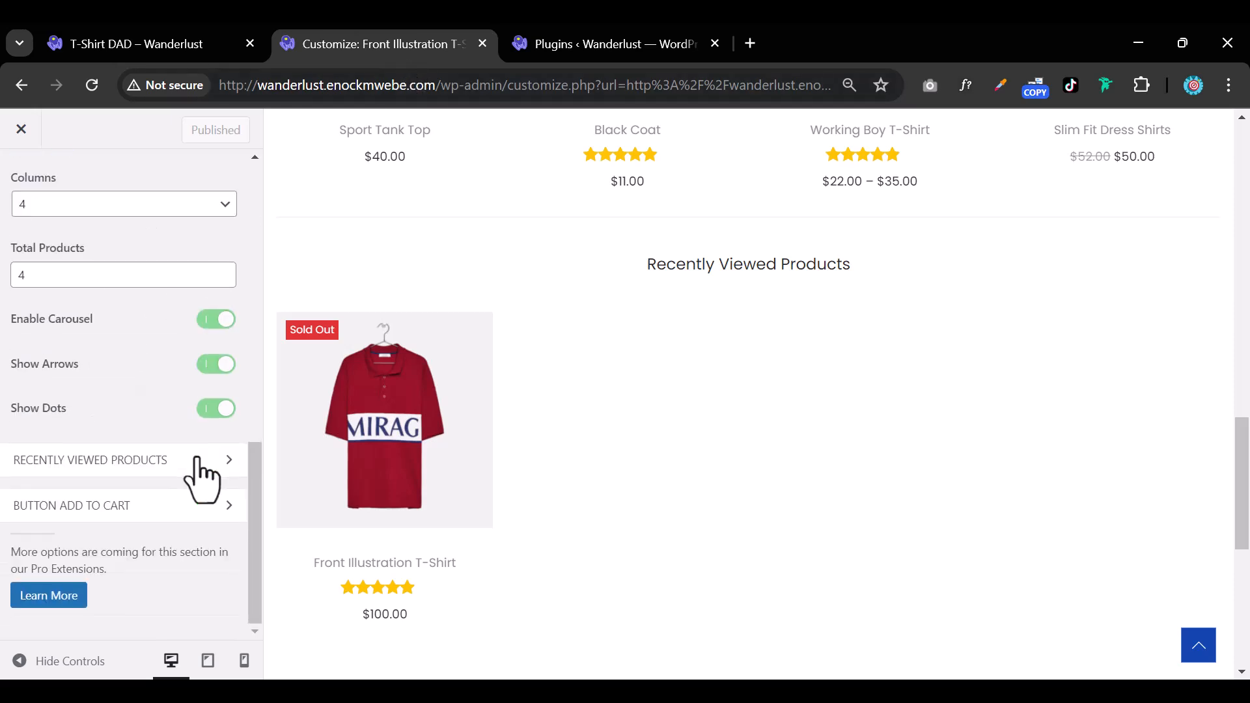
left_click(196, 464)
scroll(195, 465, "down", 1)
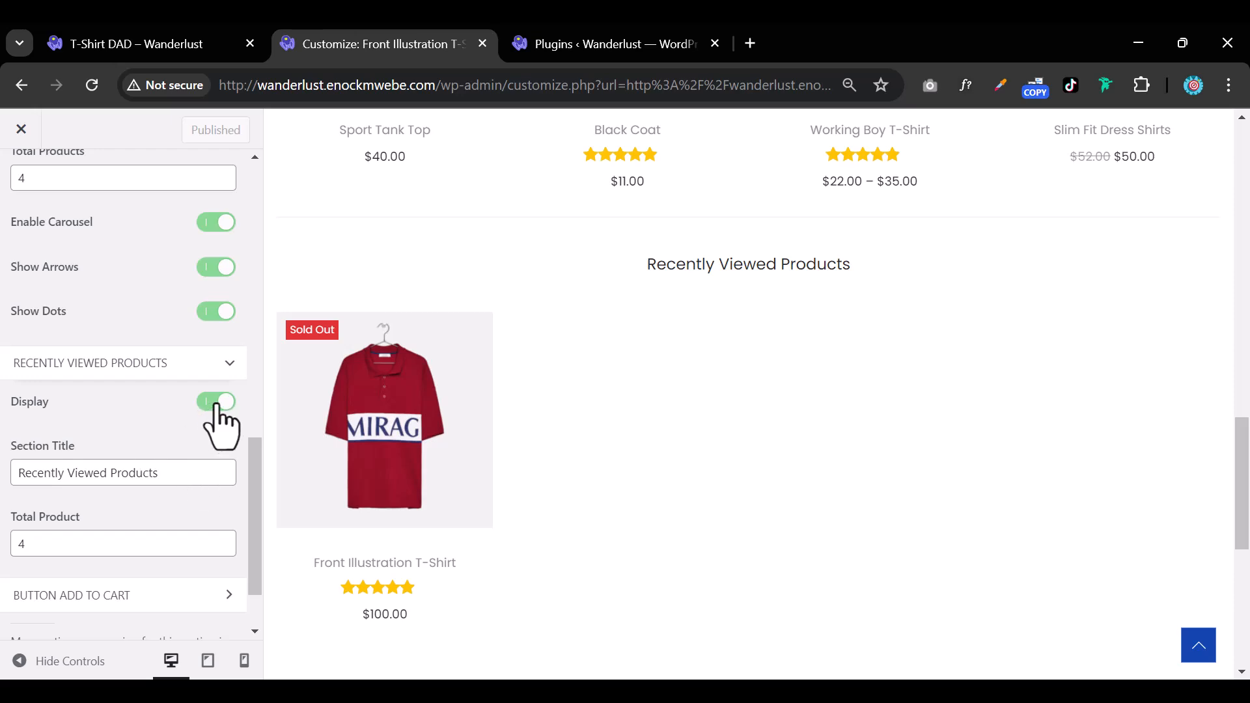
scroll(215, 425, "down", 1)
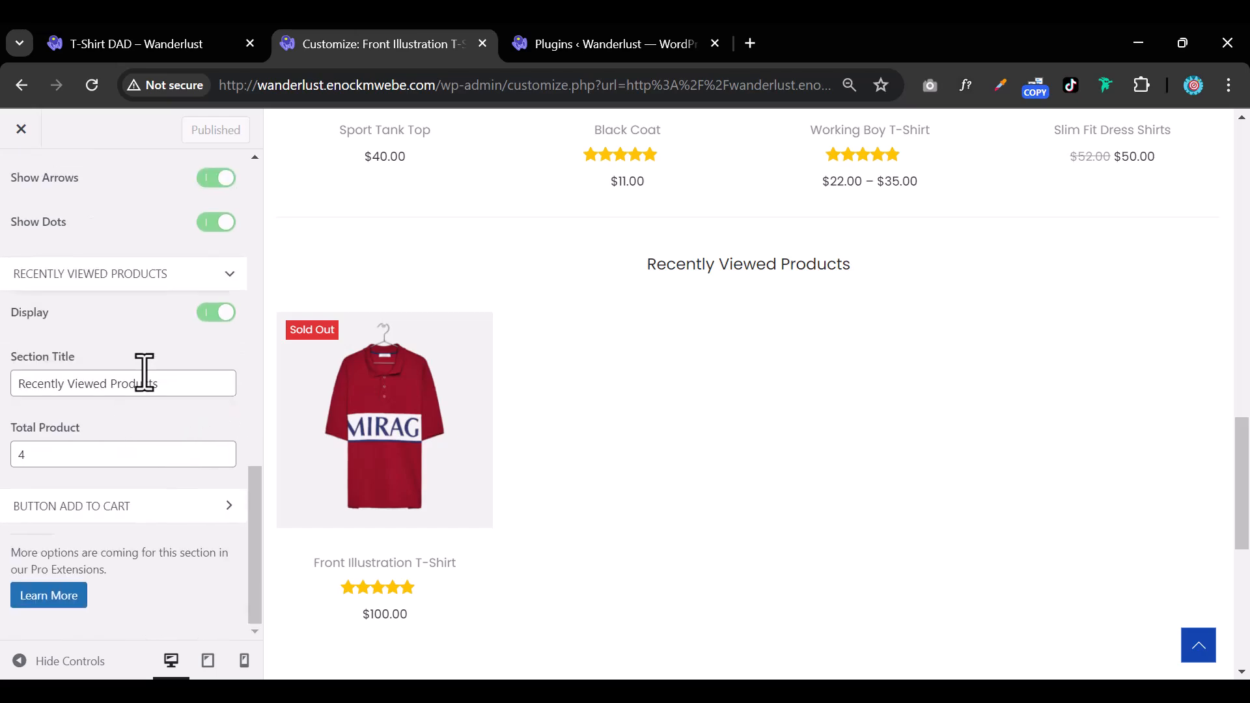
Expand the Button Add to Cart settings and look over the product page preview
left_click(151, 507)
scroll(170, 390, "down", 2)
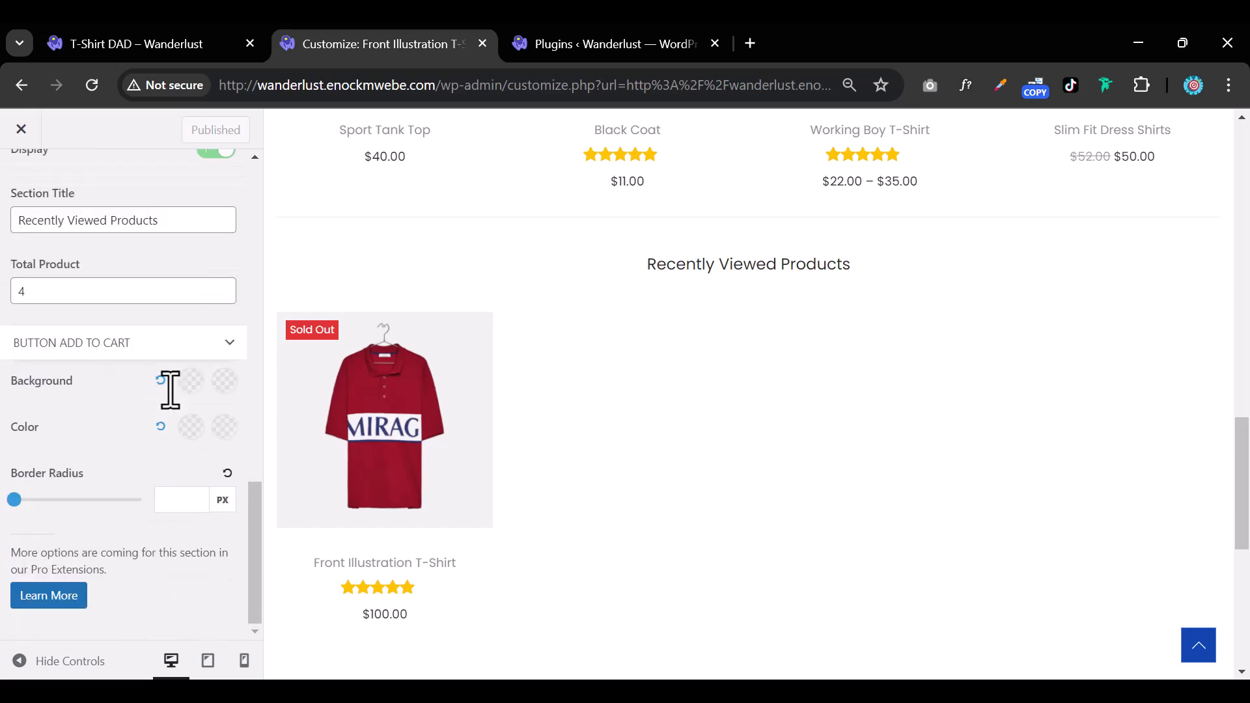
scroll(775, 401, "up", 19)
scroll(768, 384, "down", 9)
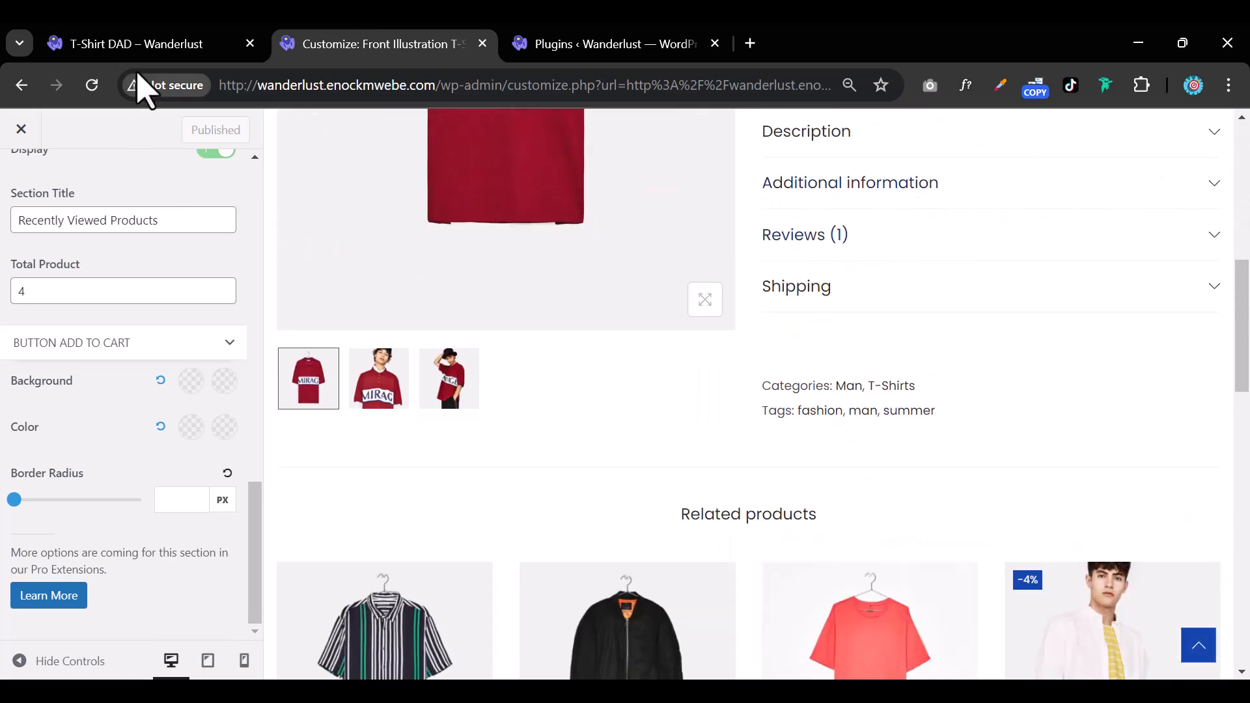
Review the live T-Shirt DAD page from its product summary down to the related and recently viewed products
left_click(150, 43)
scroll(831, 440, "down", 3)
scroll(784, 427, "up", 12)
scroll(784, 426, "up", 12)
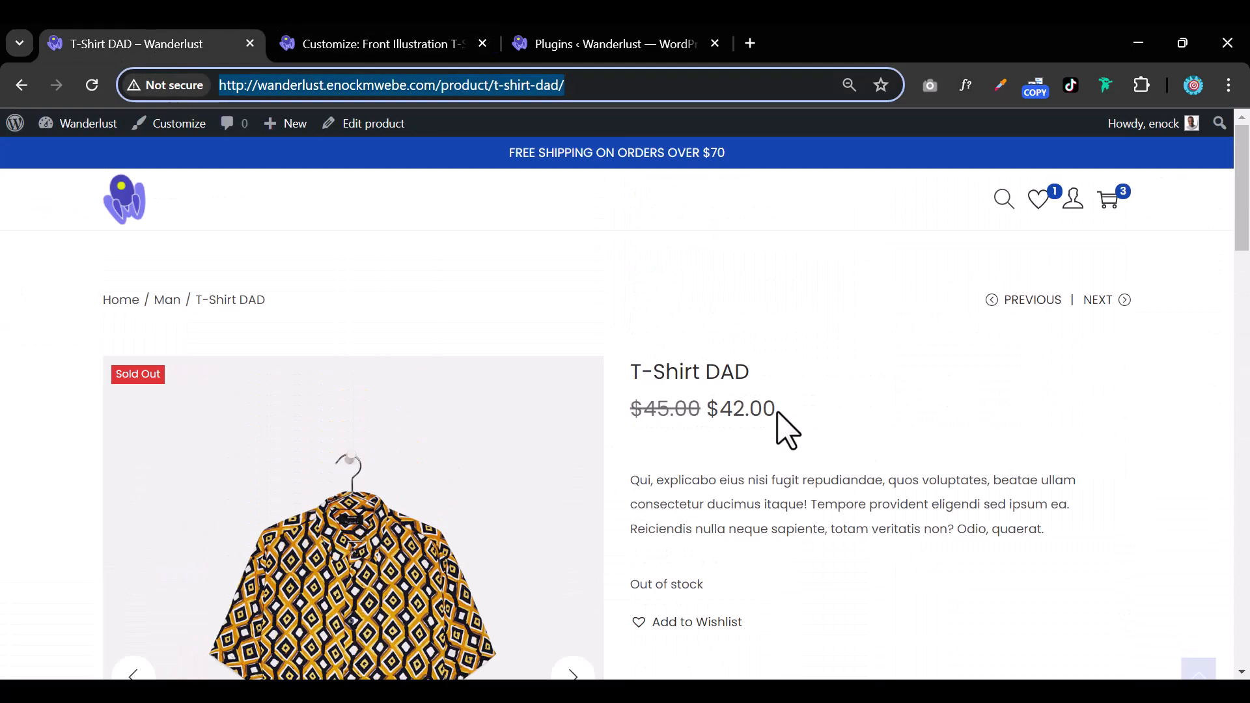
scroll(781, 423, "down", 14)
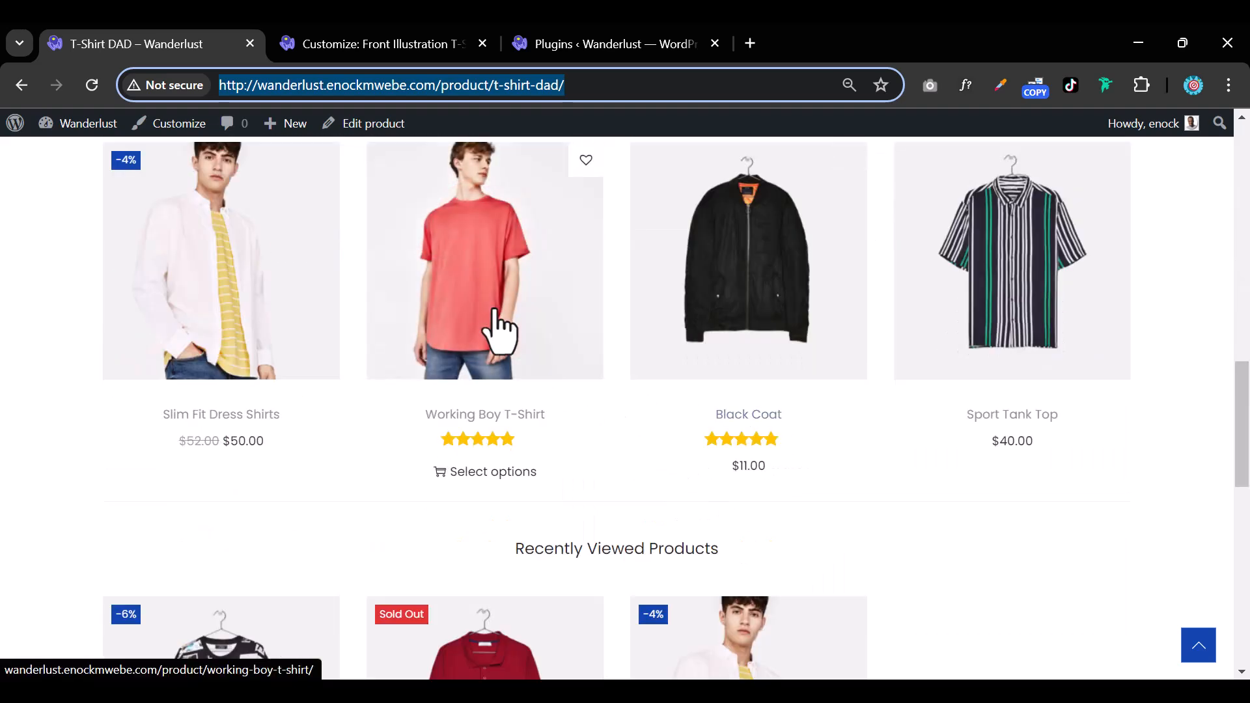
Open Front Illustration T-Shirt from the recently viewed products, and switch to the Short Sleeve T-Shirt page to view its add-to-cart button
scroll(504, 358, "down", 5)
left_click(498, 364)
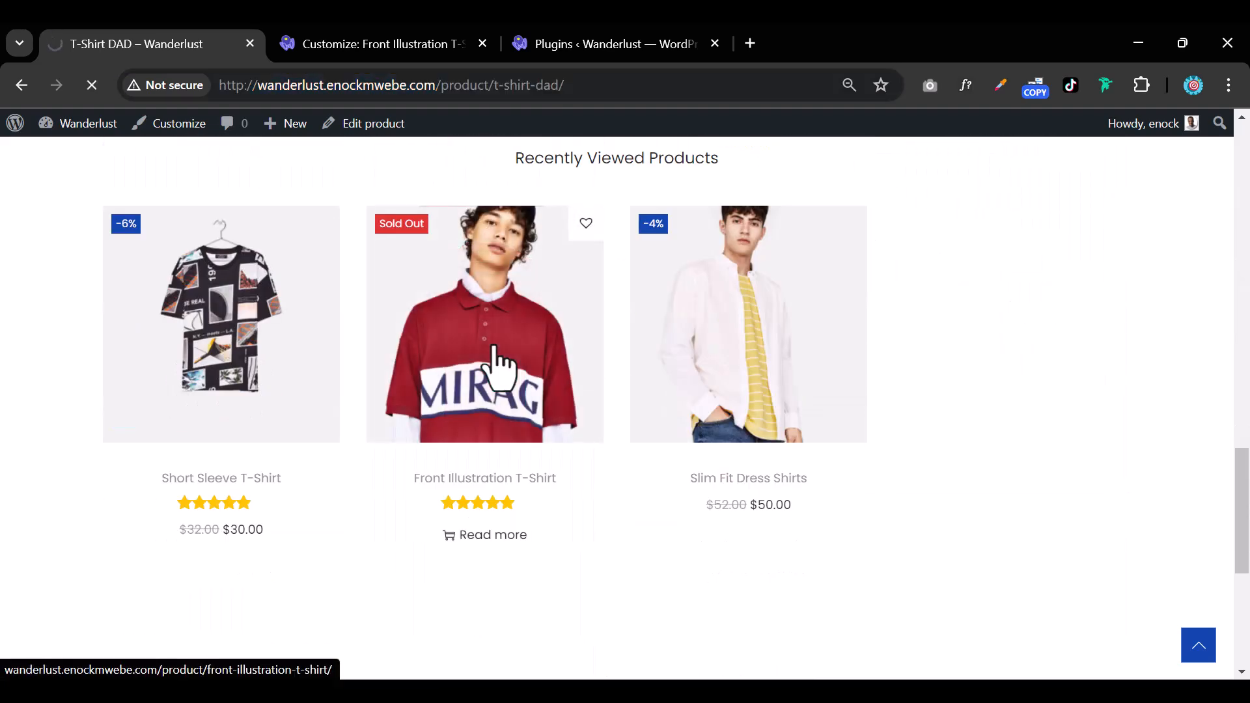
scroll(496, 362, "down", 5)
scroll(498, 371, "up", 2)
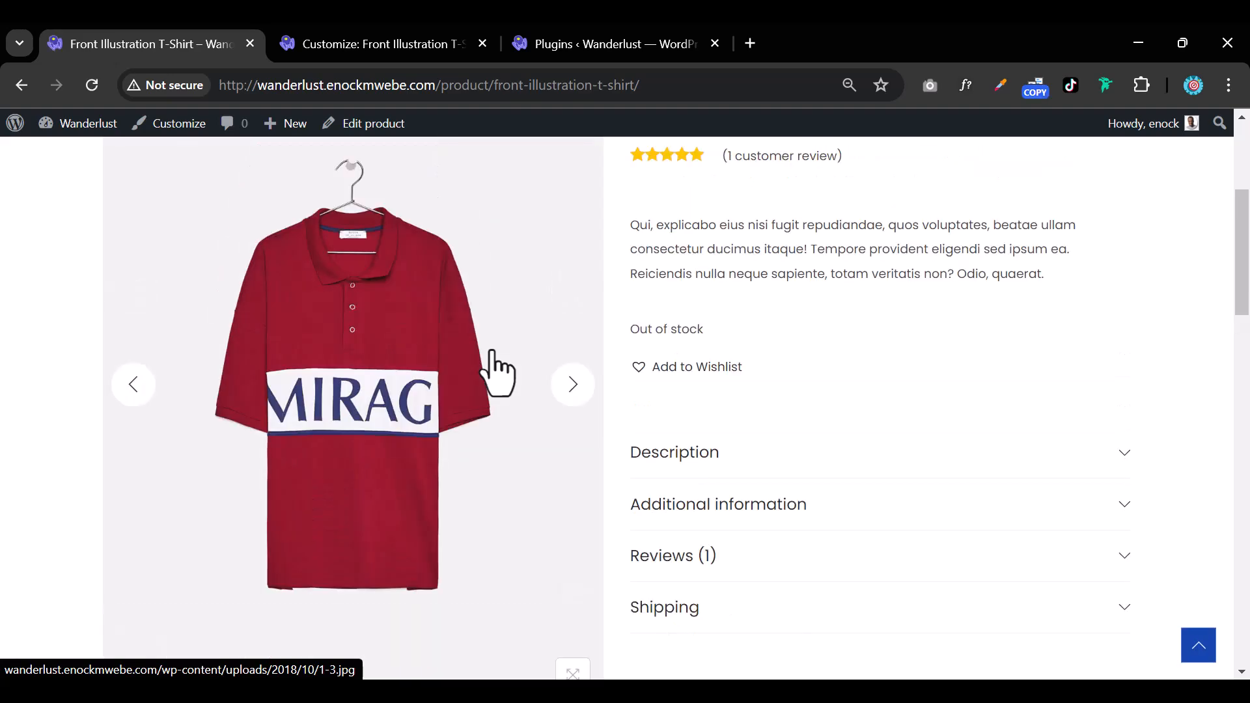
key("alt+Left")
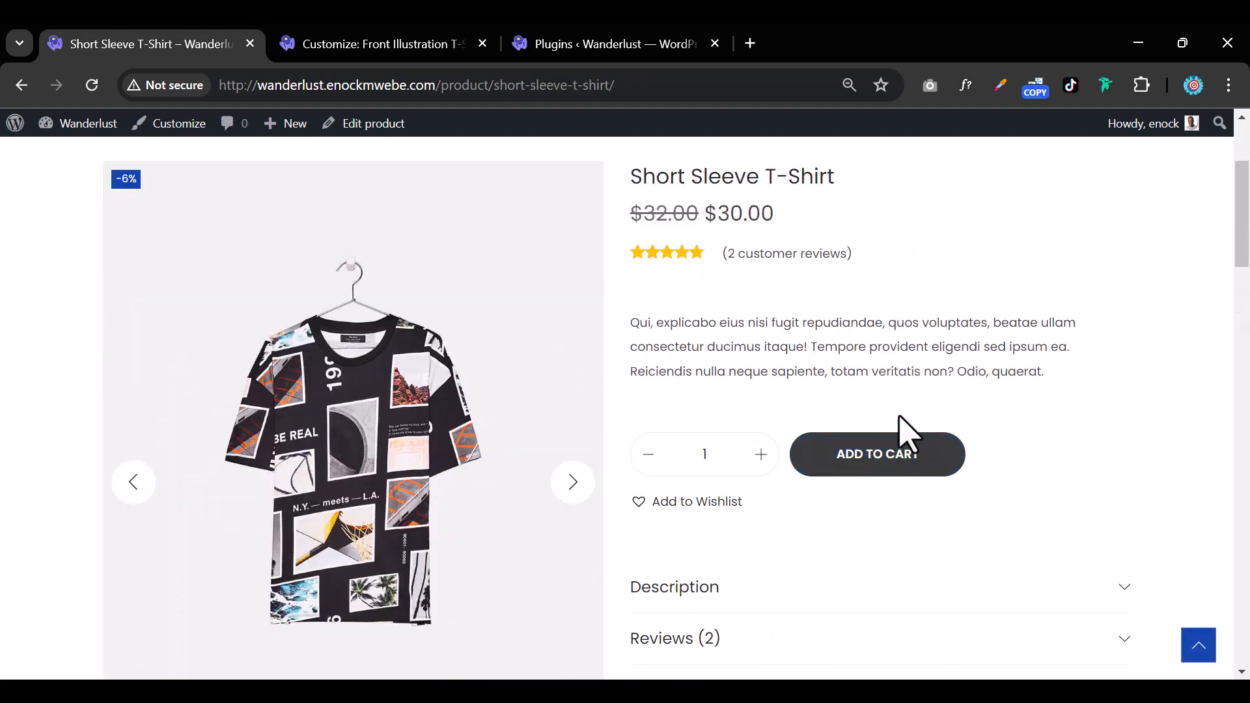
Return to the customizer and set the add-to-cart button's normal background color to red #FF0000
left_click(381, 46)
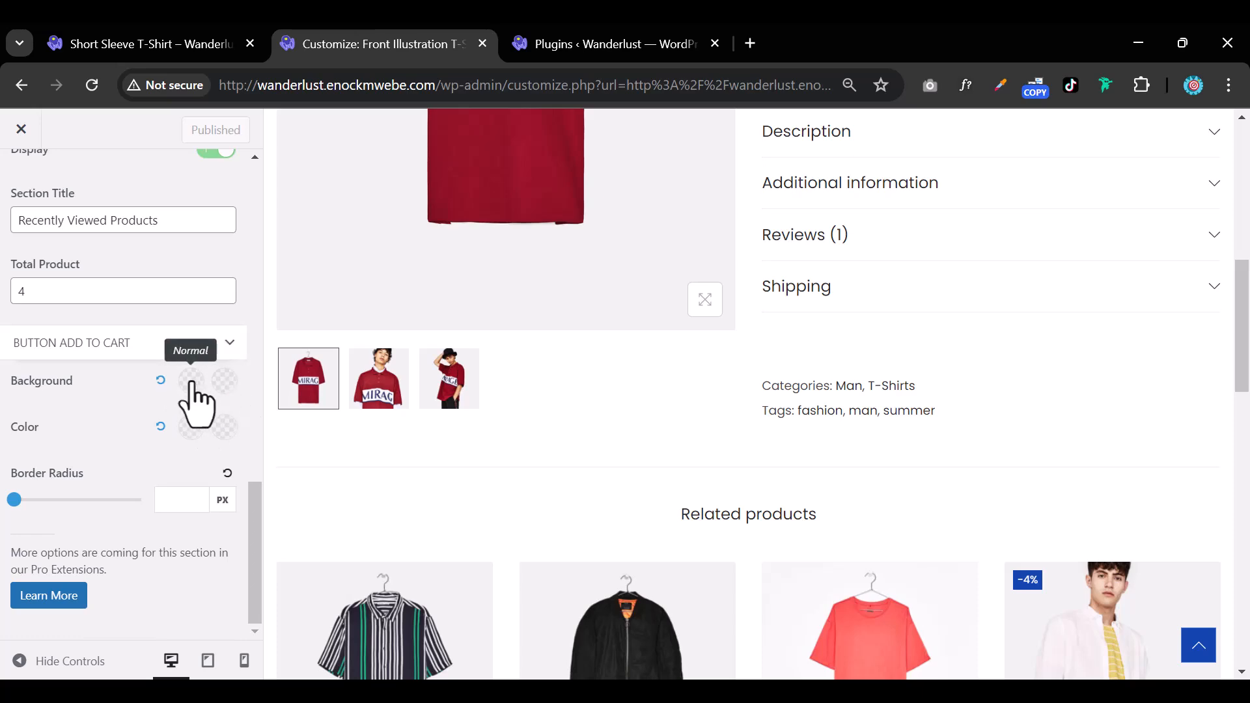
scroll(439, 417, "up", 10)
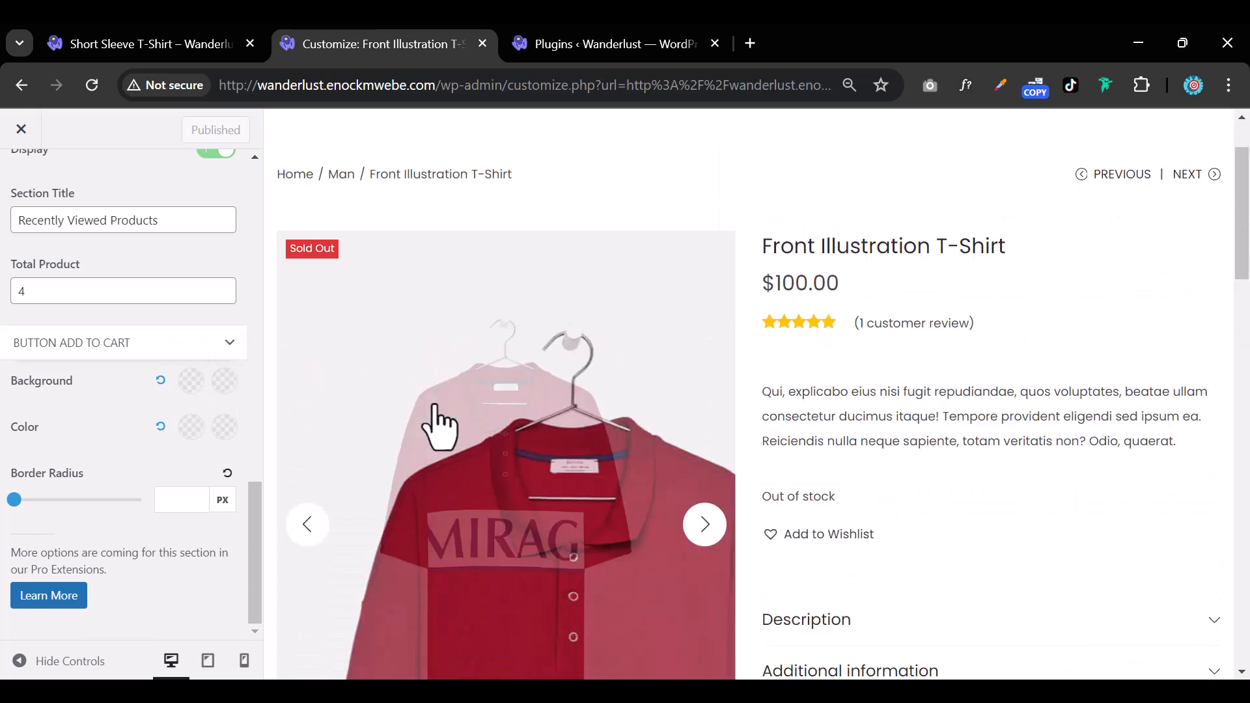
scroll(507, 419, "up", 2)
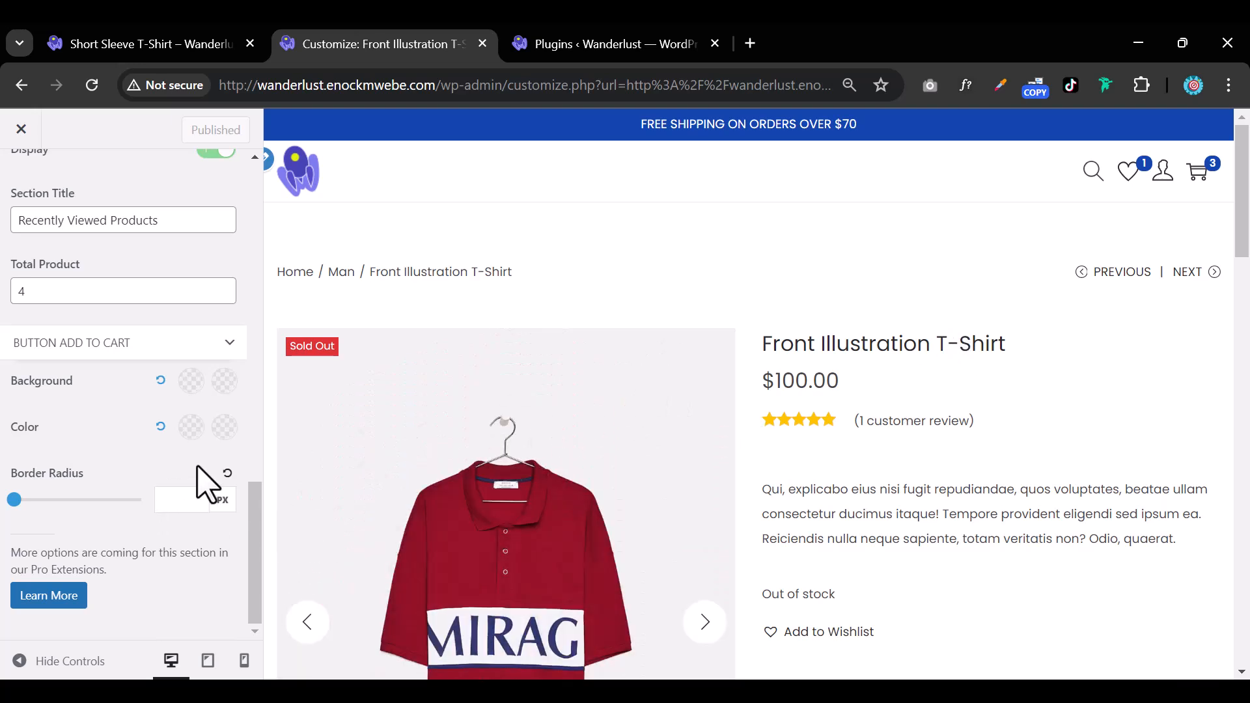
left_click(190, 381)
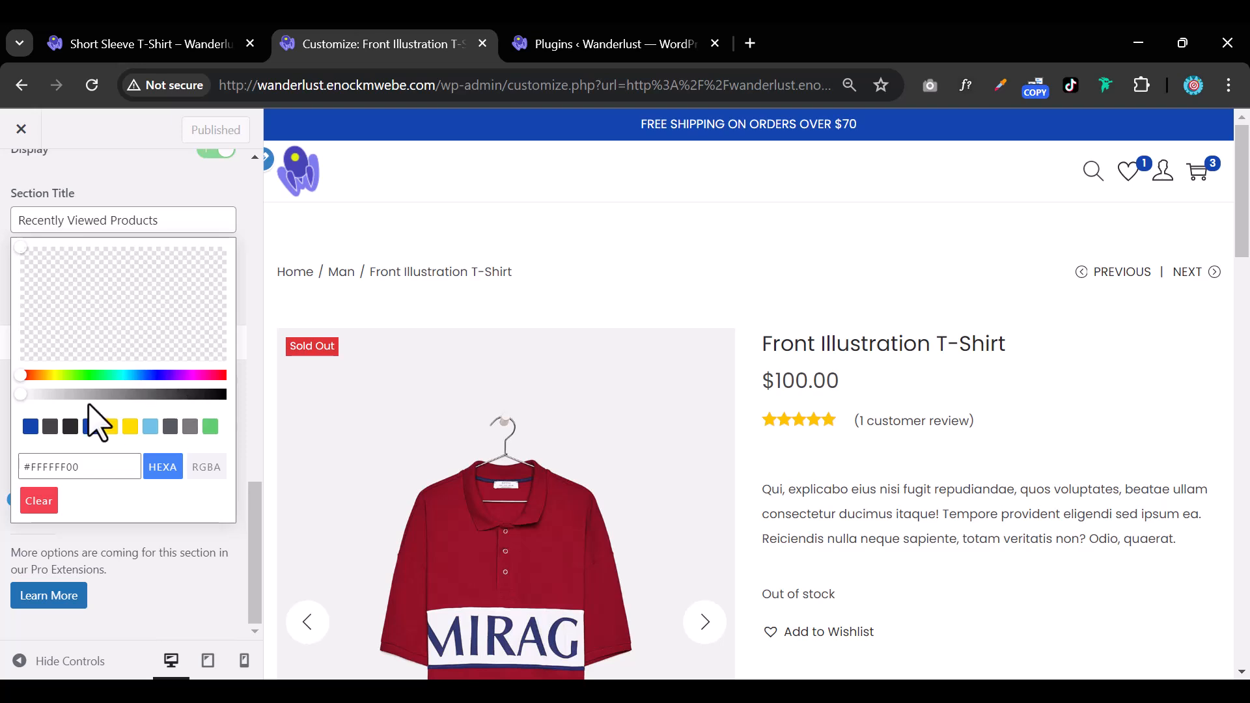
left_click(156, 548)
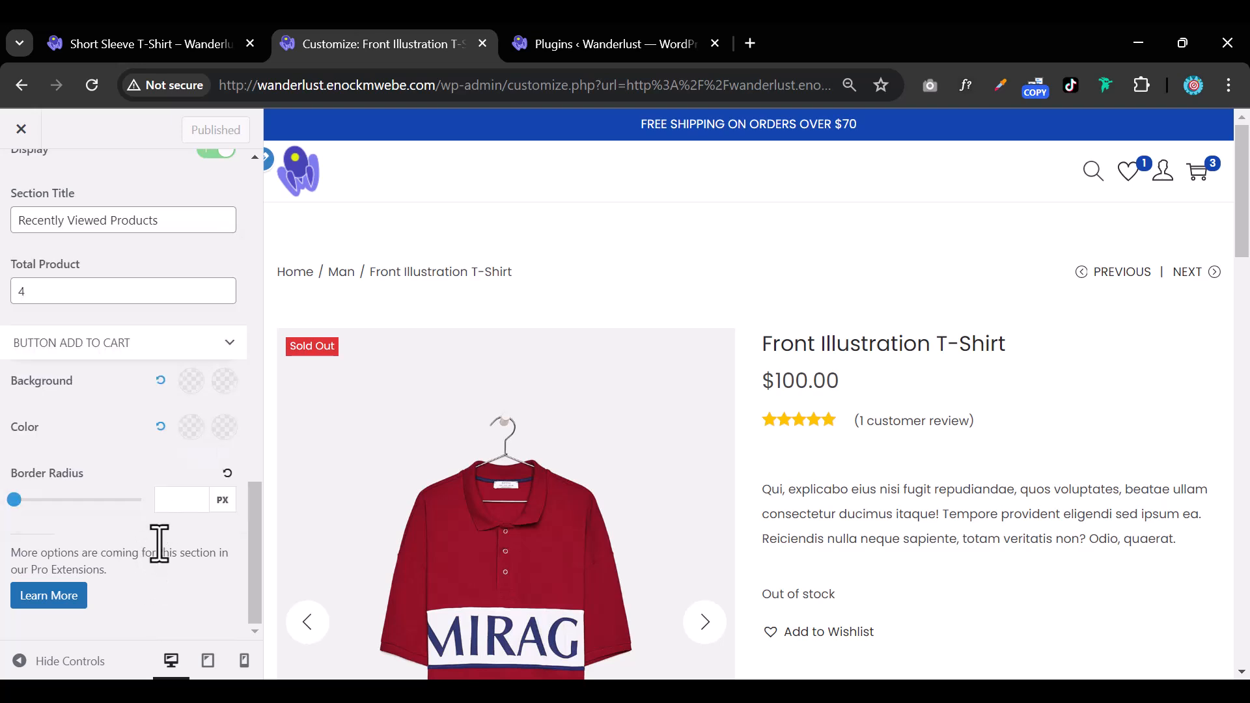
left_click(190, 385)
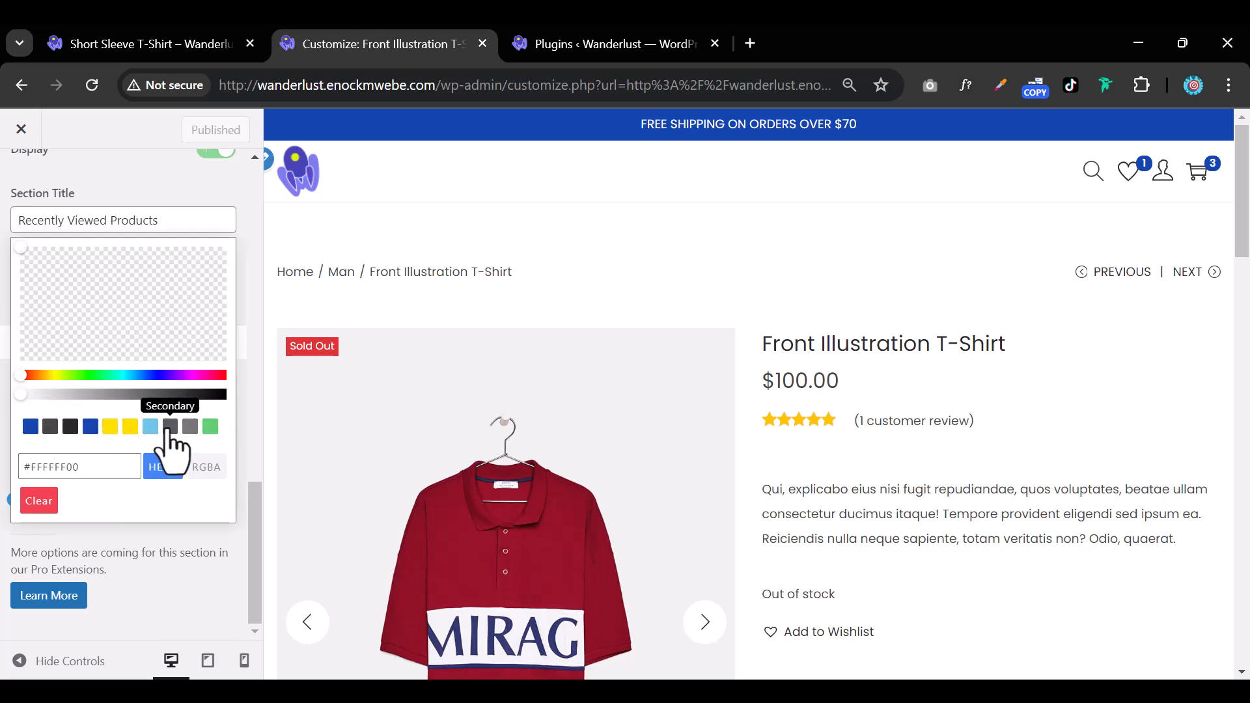
left_click(170, 427)
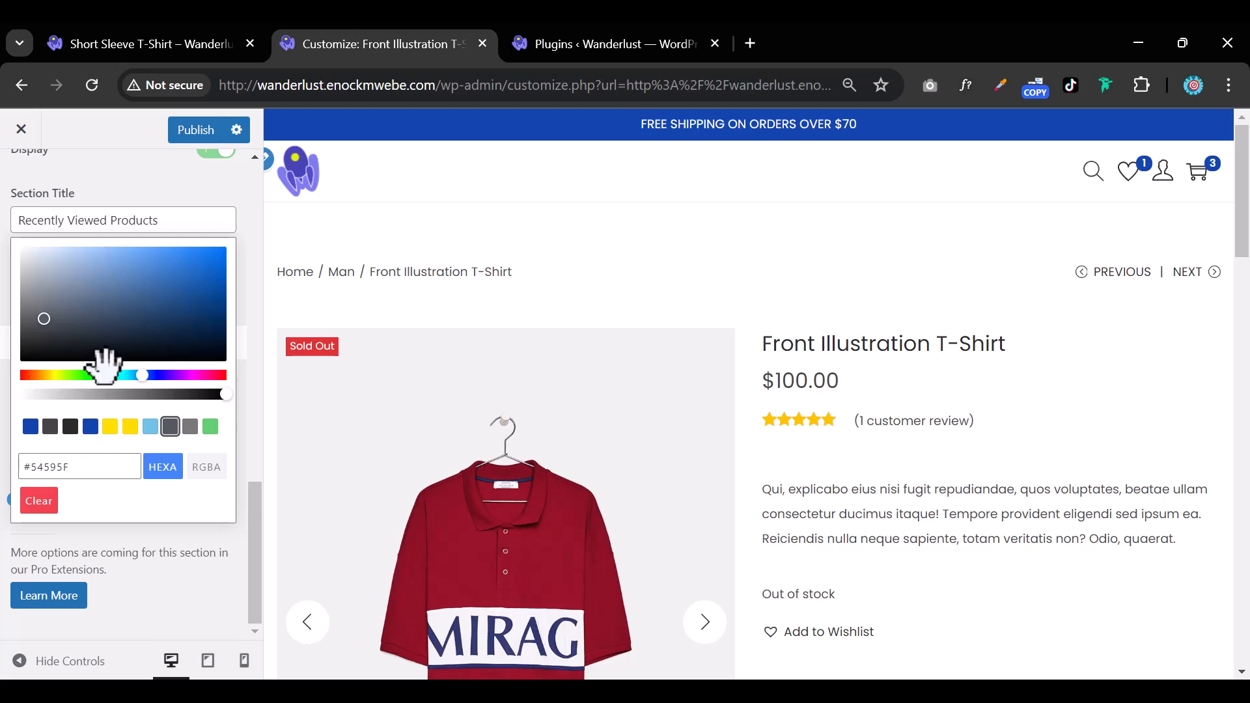
left_click_drag(51, 375, 2, 382)
left_click_drag(103, 292, 265, 229)
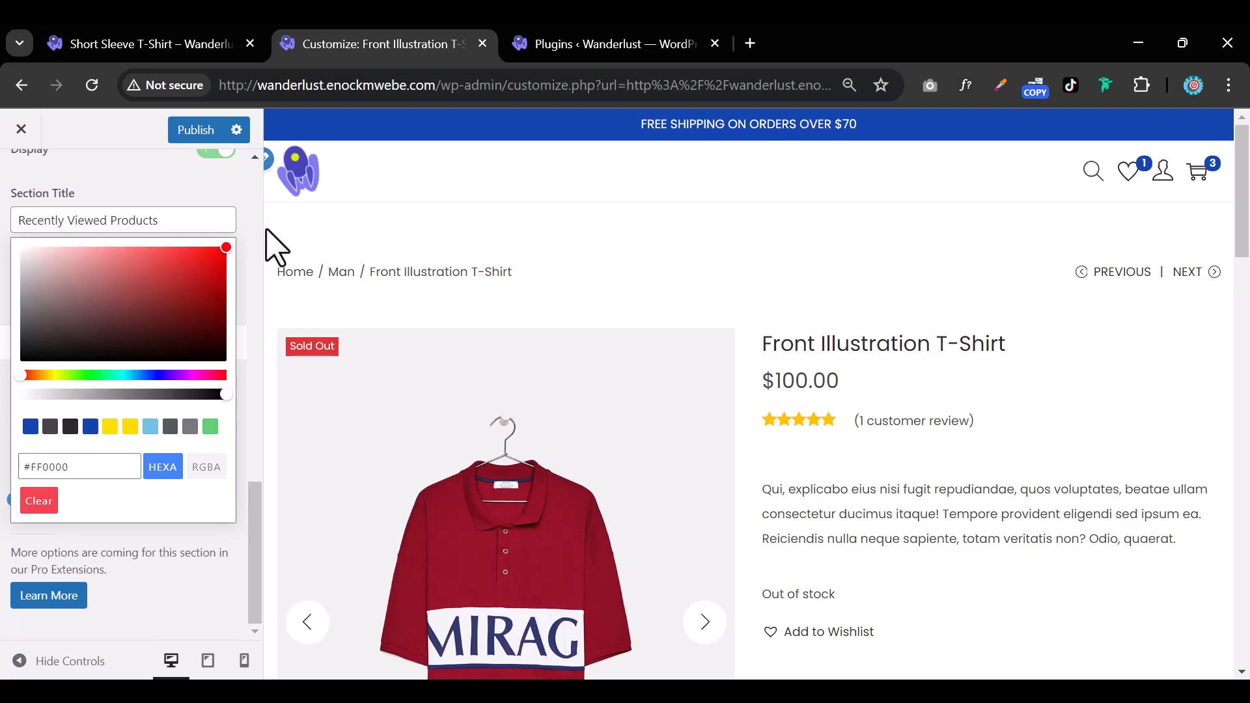
left_click(214, 596)
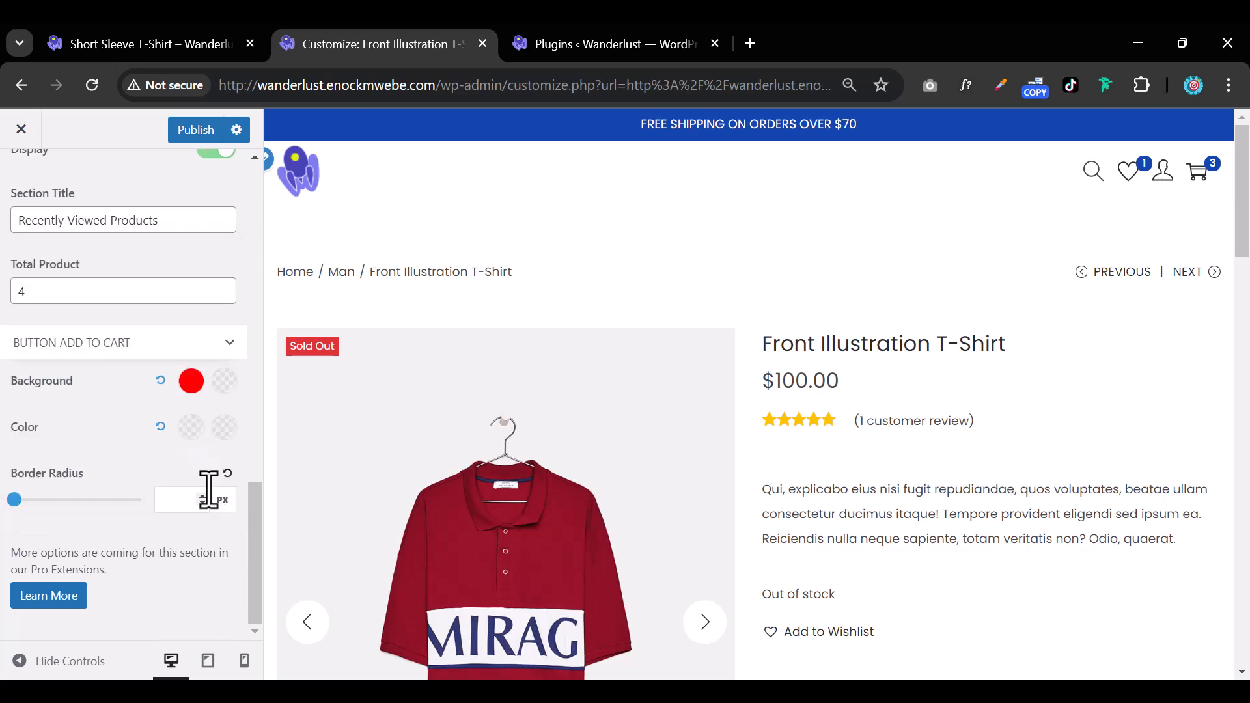
Set the add-to-cart button's hover background to the dark gray Text Color preset
left_click(223, 382)
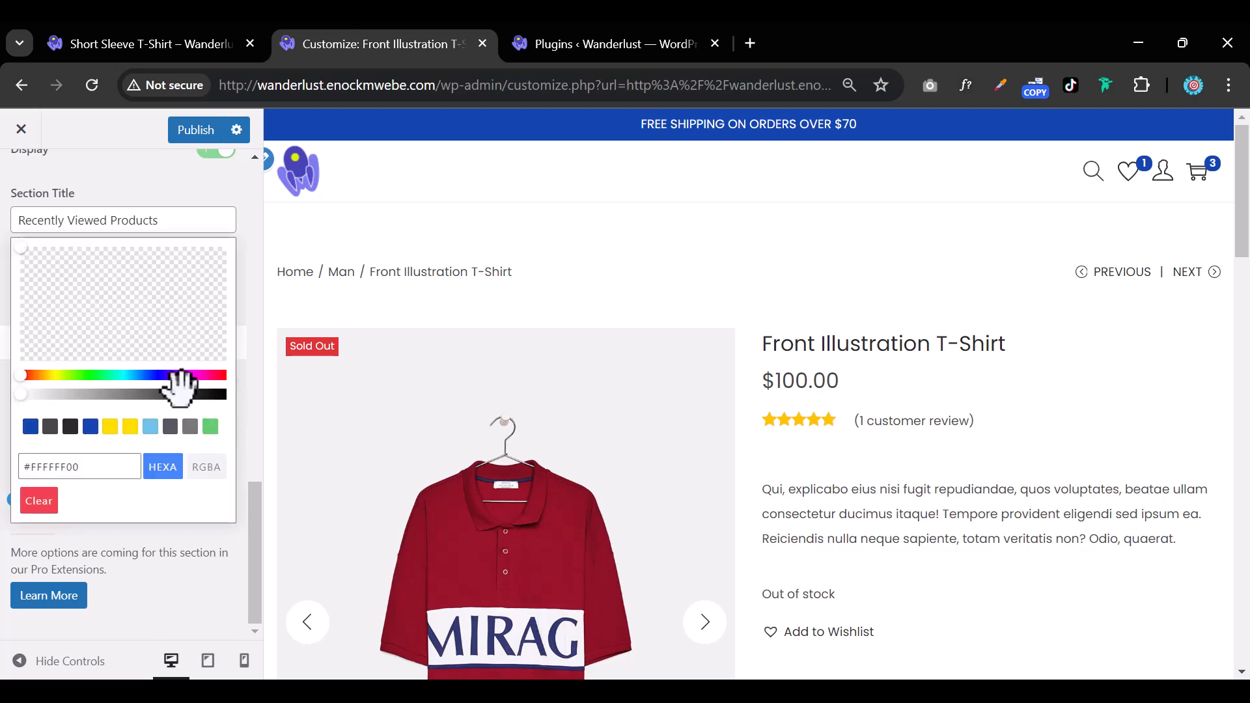
left_click(57, 431)
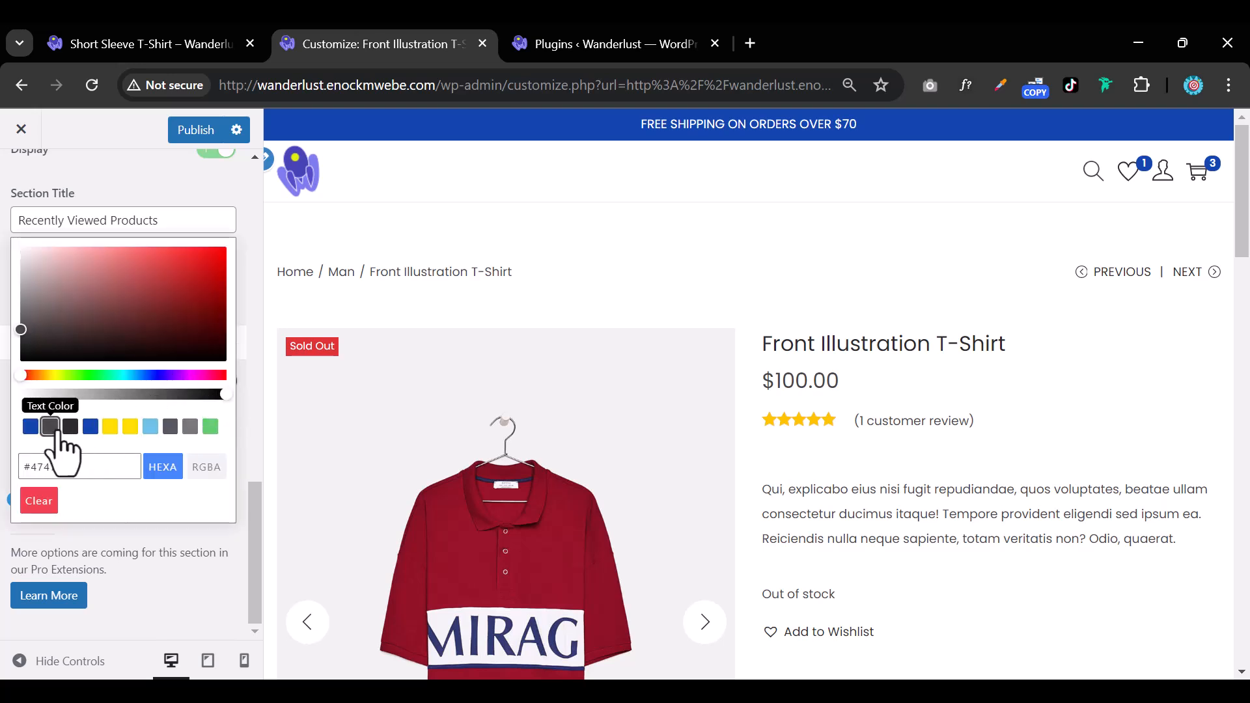
left_click(171, 568)
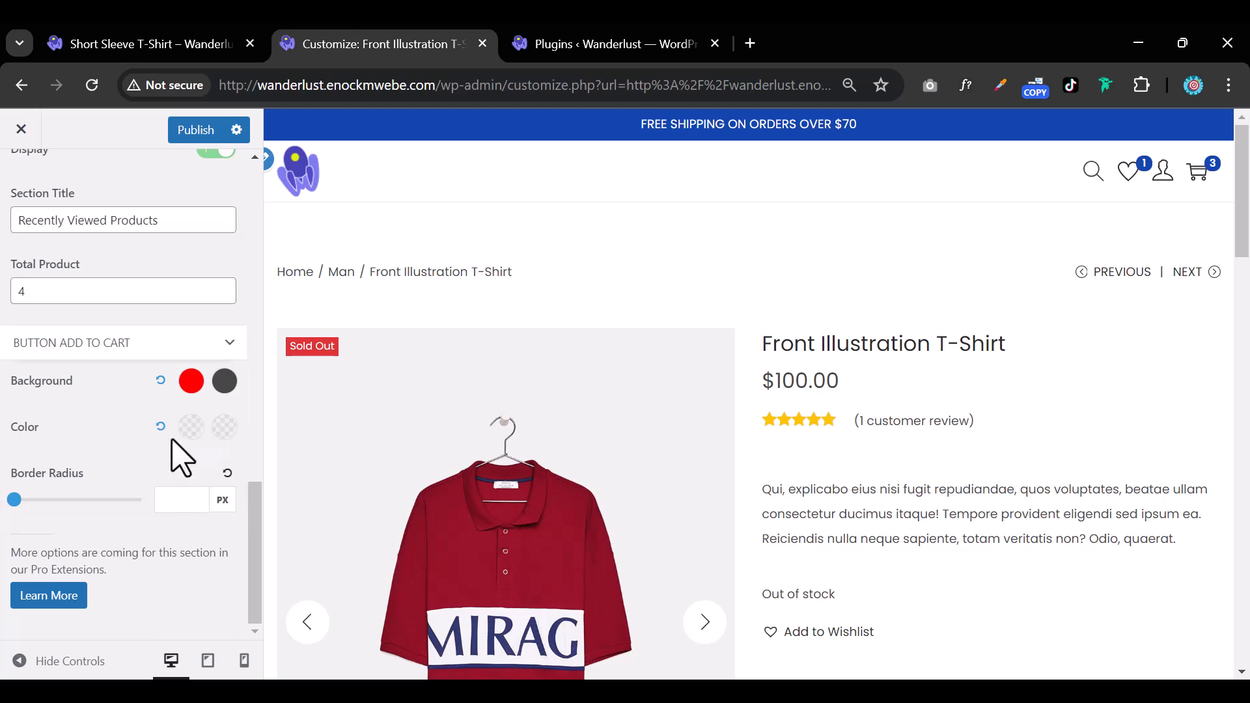
Set the add-to-cart button's normal text color to a near-white shade
left_click(191, 427)
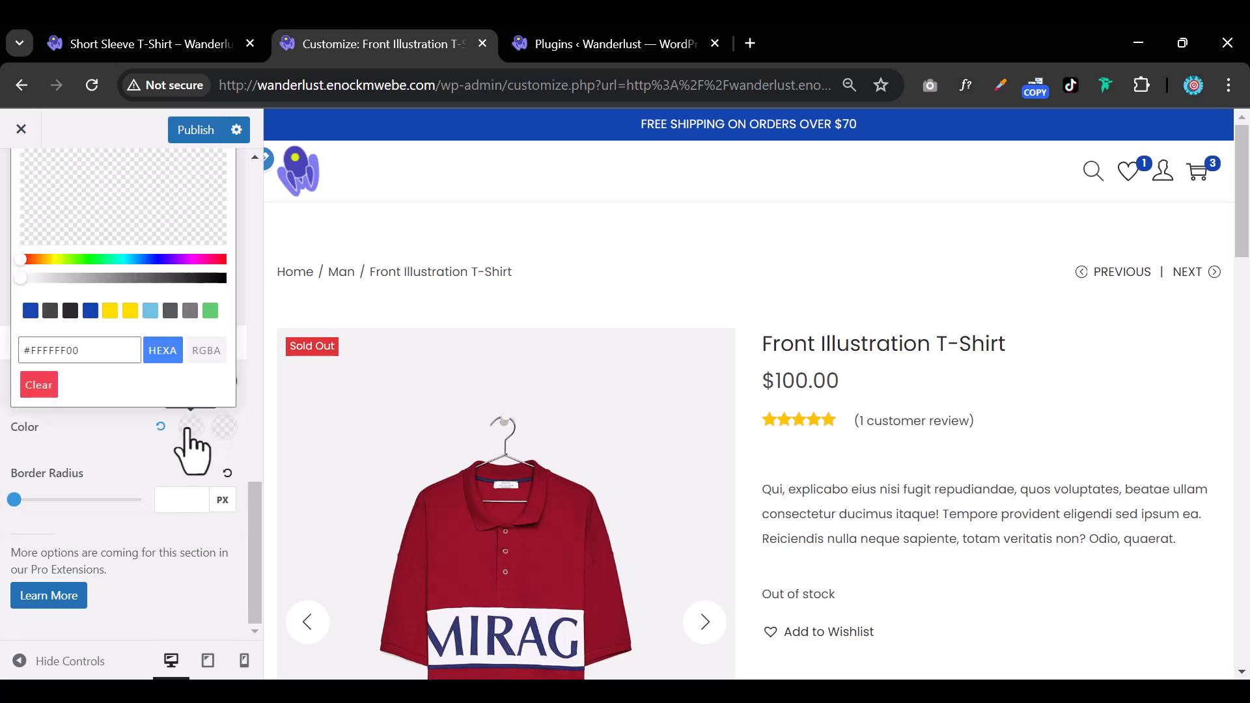
left_click(131, 311)
scroll(88, 260, "up", 3)
left_click_drag(59, 390, 14, 298)
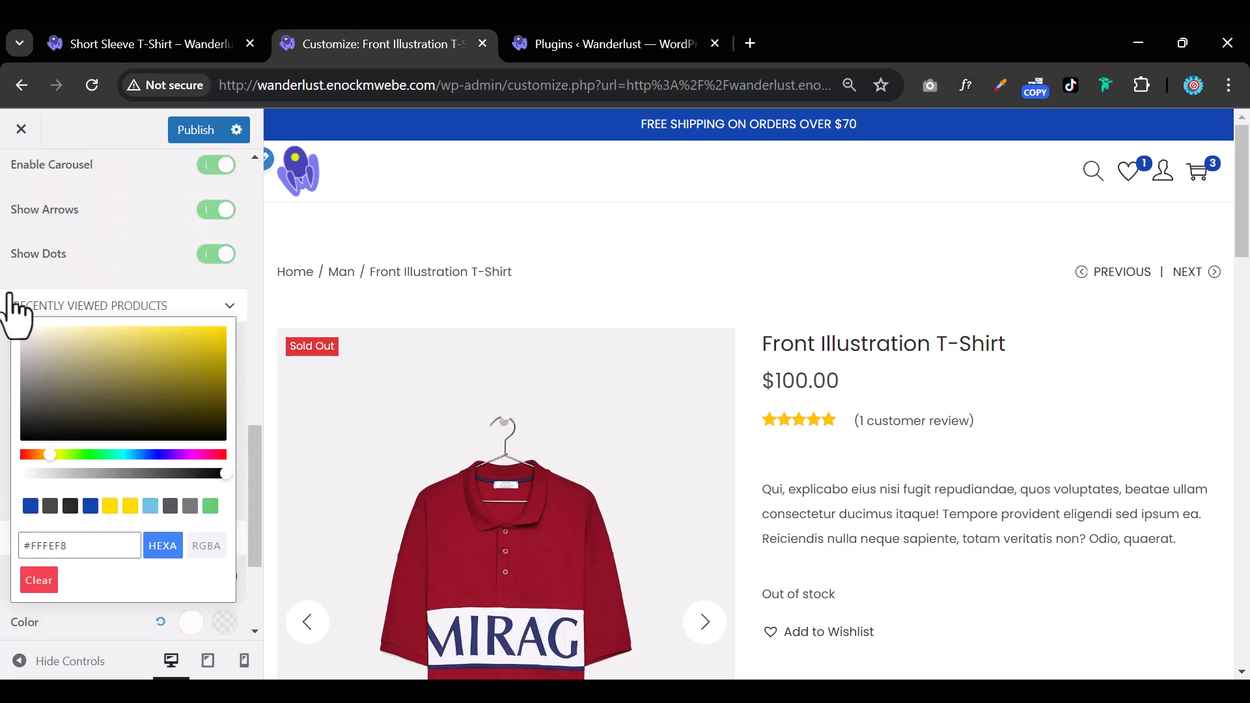
left_click(123, 622)
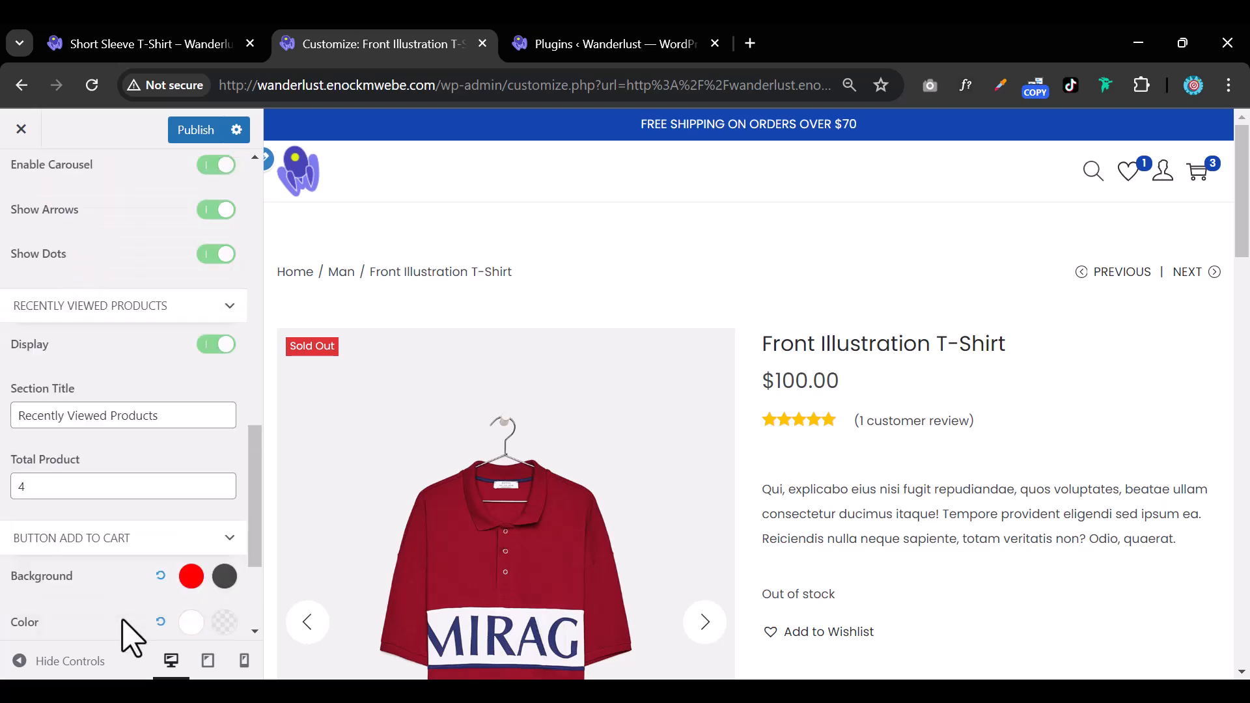
Set the add-to-cart button's hover text color to #FFFDF3 and publish the changes to check them on the live Short Sleeve T-Shirt page
left_click(225, 622)
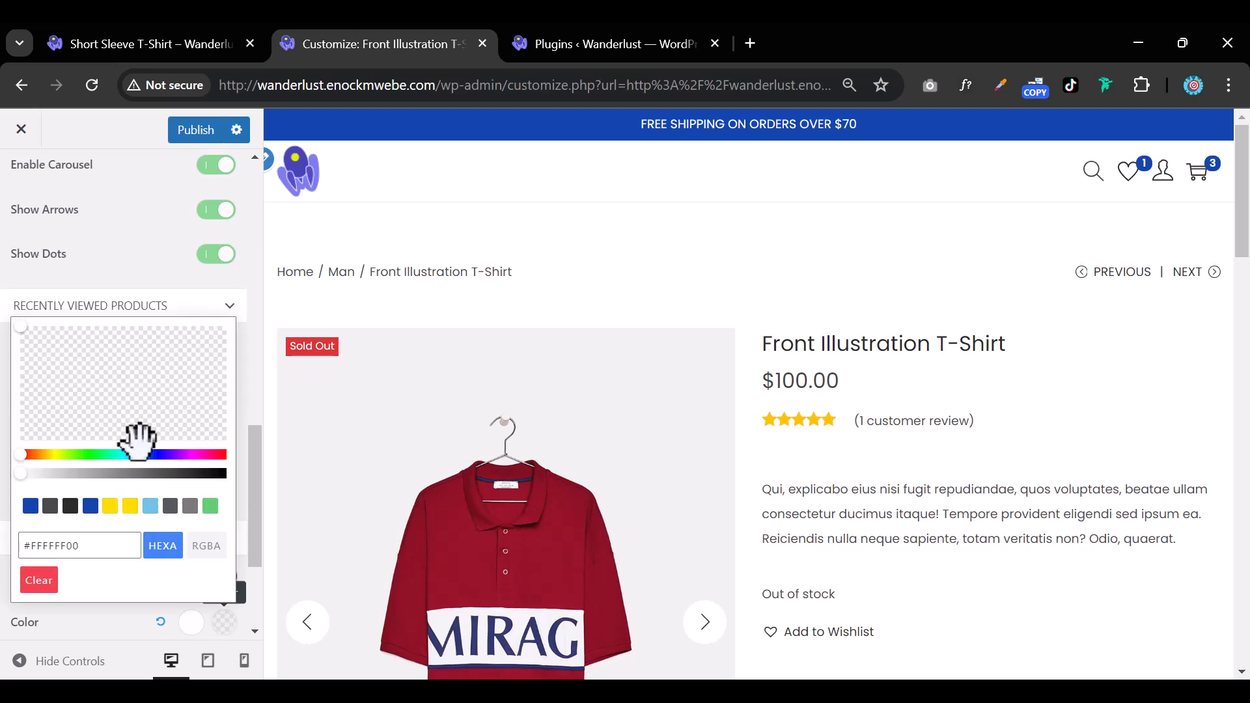
left_click(39, 473)
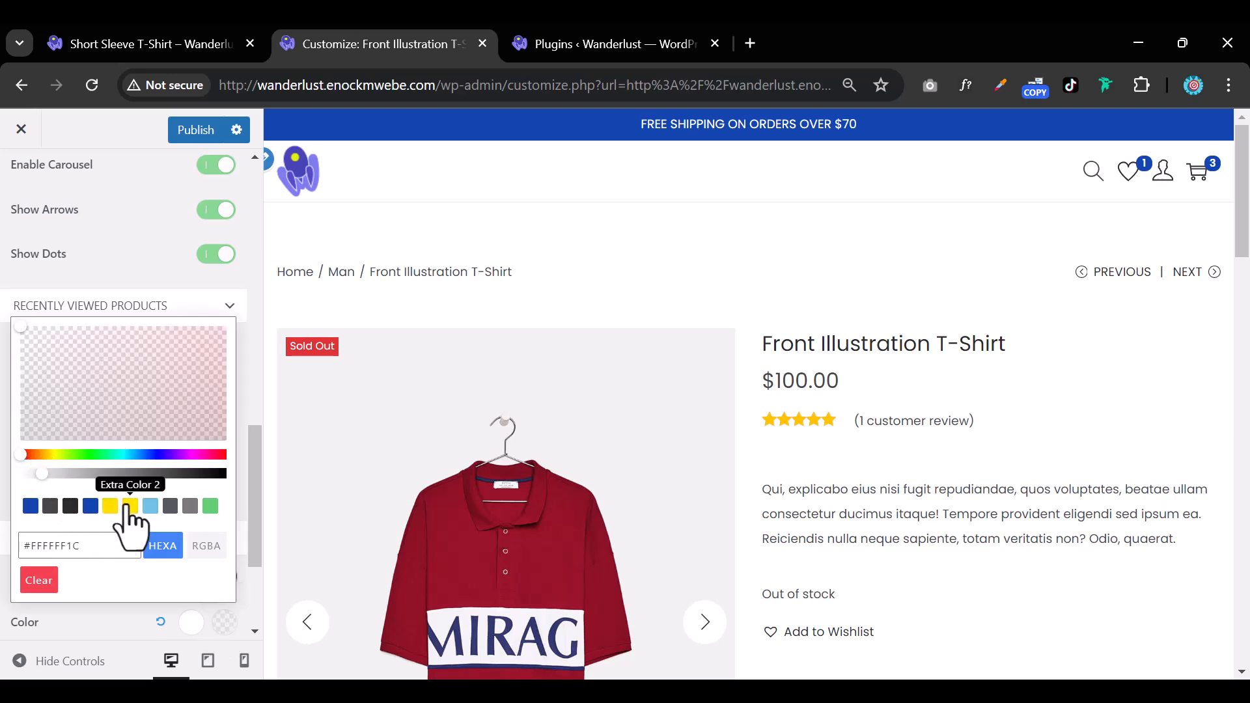
left_click(110, 505)
left_click_drag(65, 414, 32, 283)
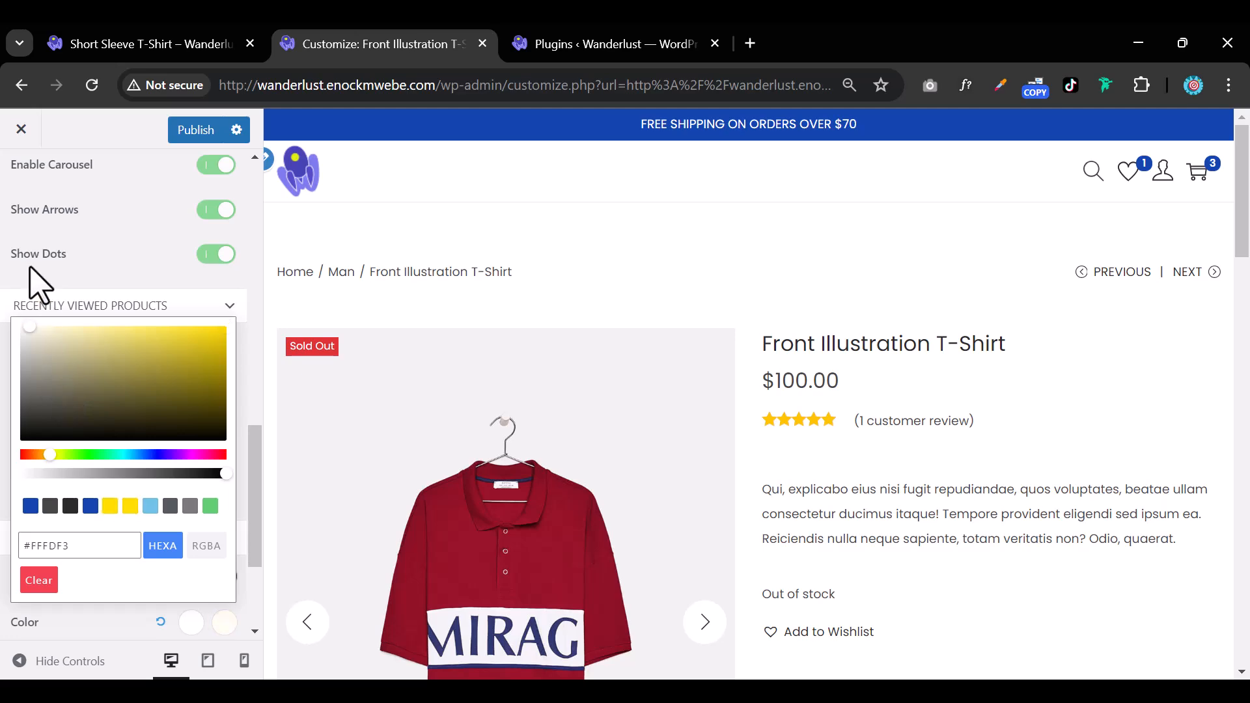
left_click(104, 281)
scroll(201, 495, "down", 3)
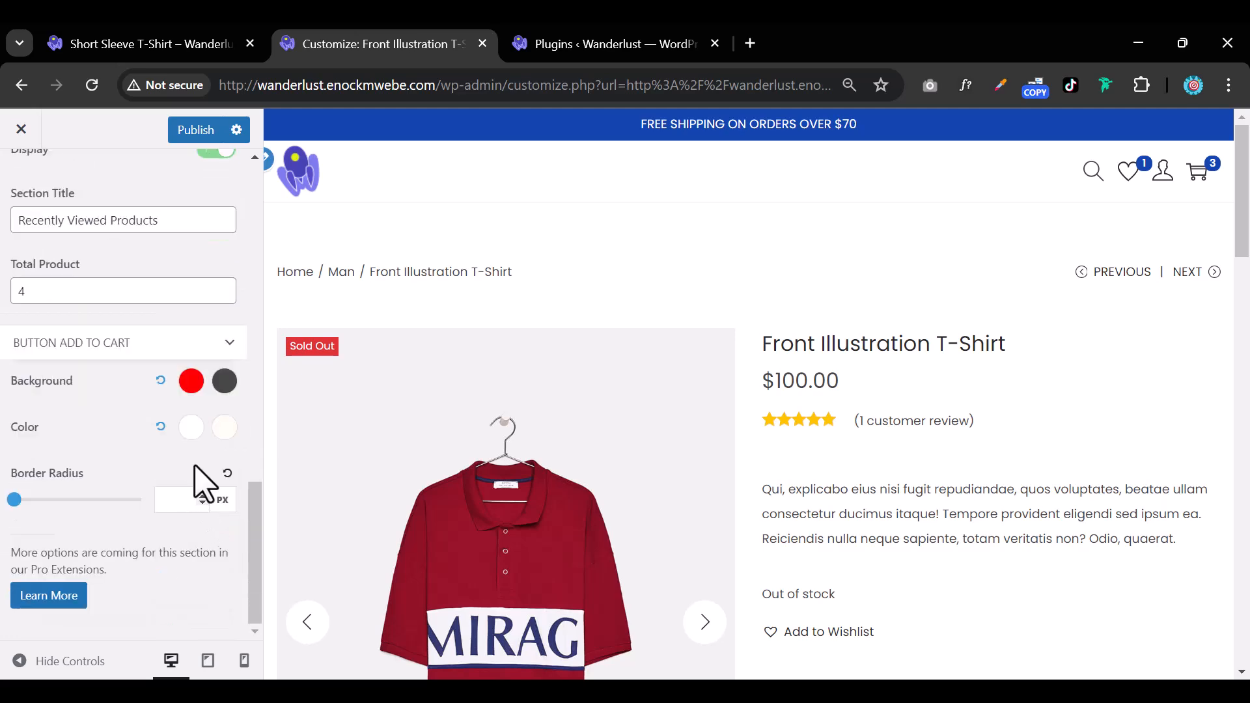
left_click(206, 140)
left_click(156, 43)
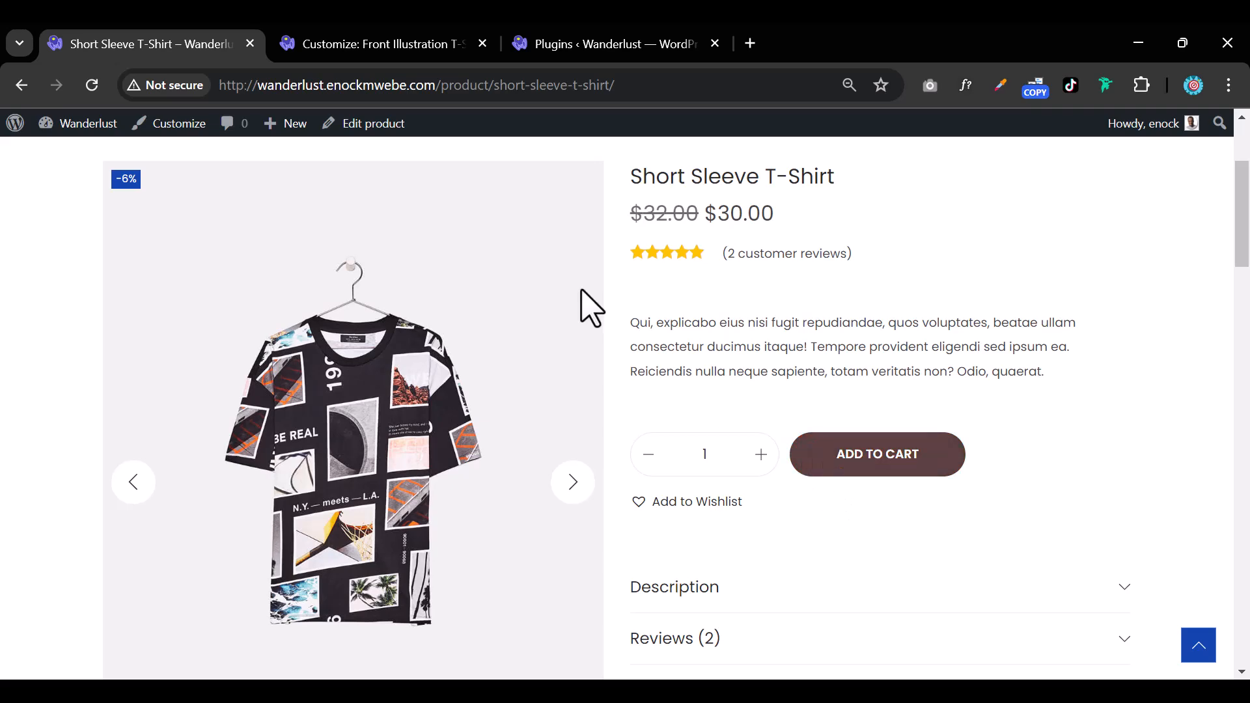
Back in the customizer, set the add-to-cart button's normal background to black #000000 and its hover background to dark gray #3F3F3F
left_click(376, 43)
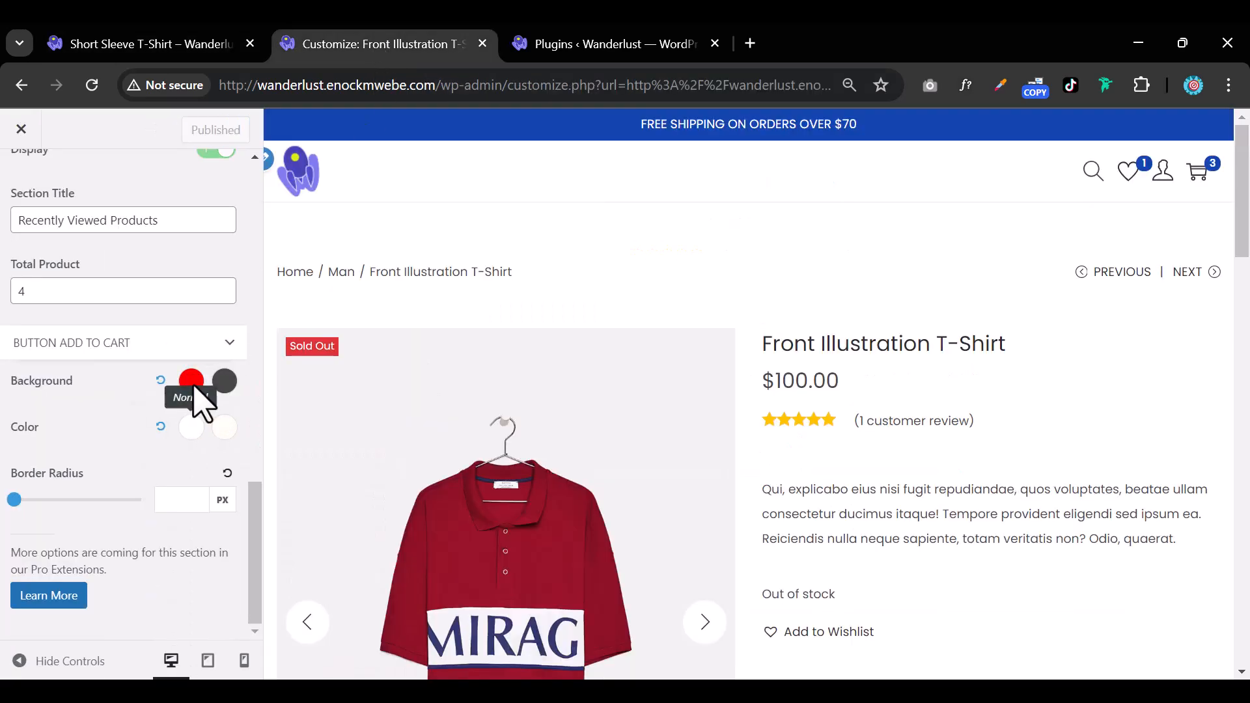
left_click(193, 384)
left_click_drag(59, 322, 3, 457)
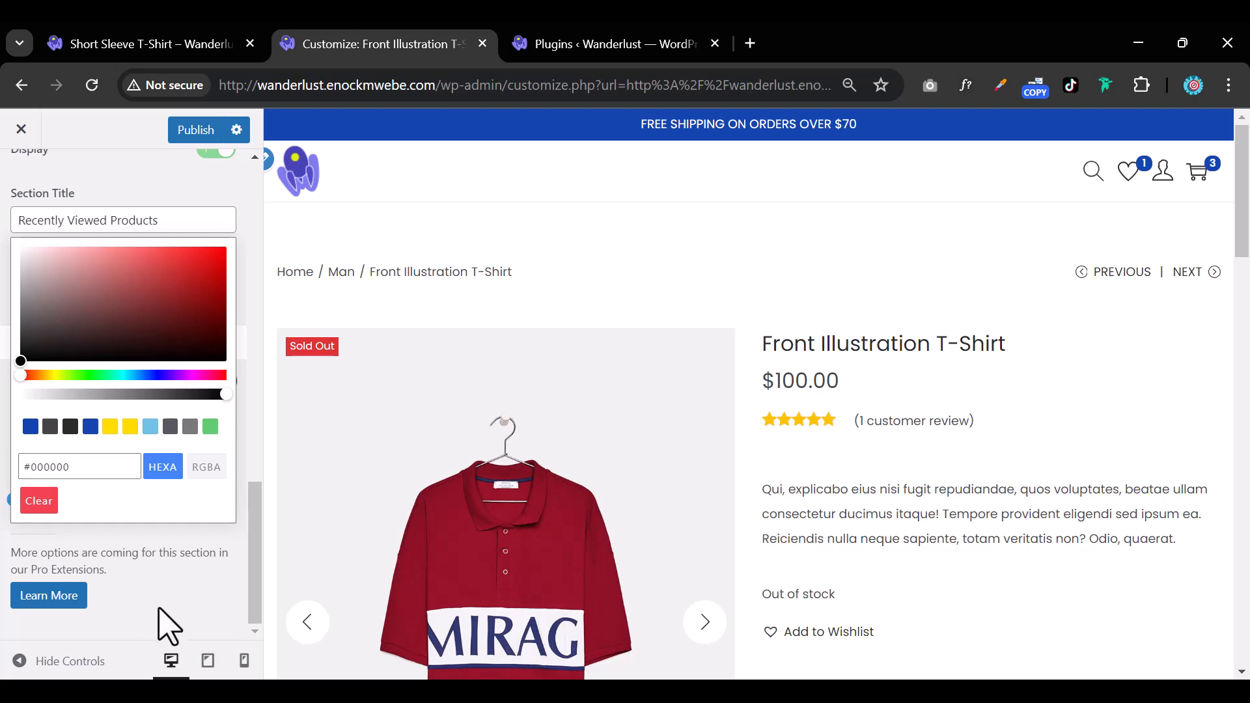
left_click(164, 623)
left_click(223, 384)
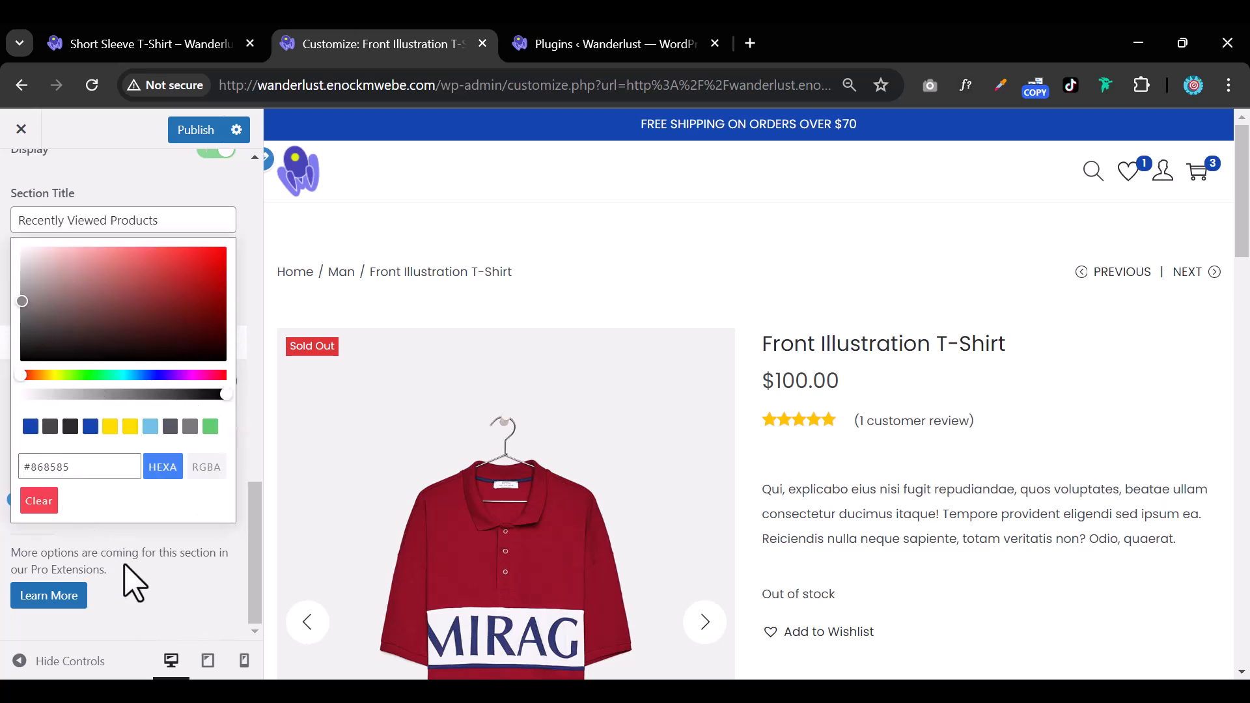
left_click_drag(20, 290, 20, 319)
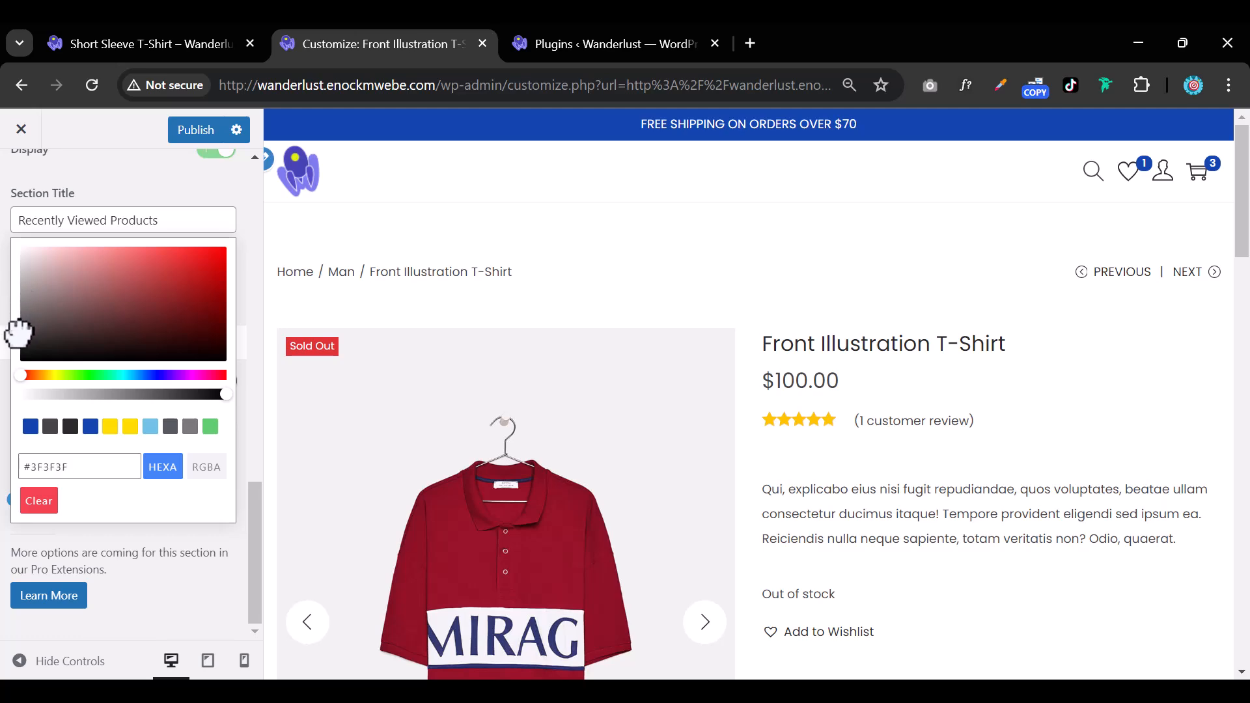
left_click(204, 600)
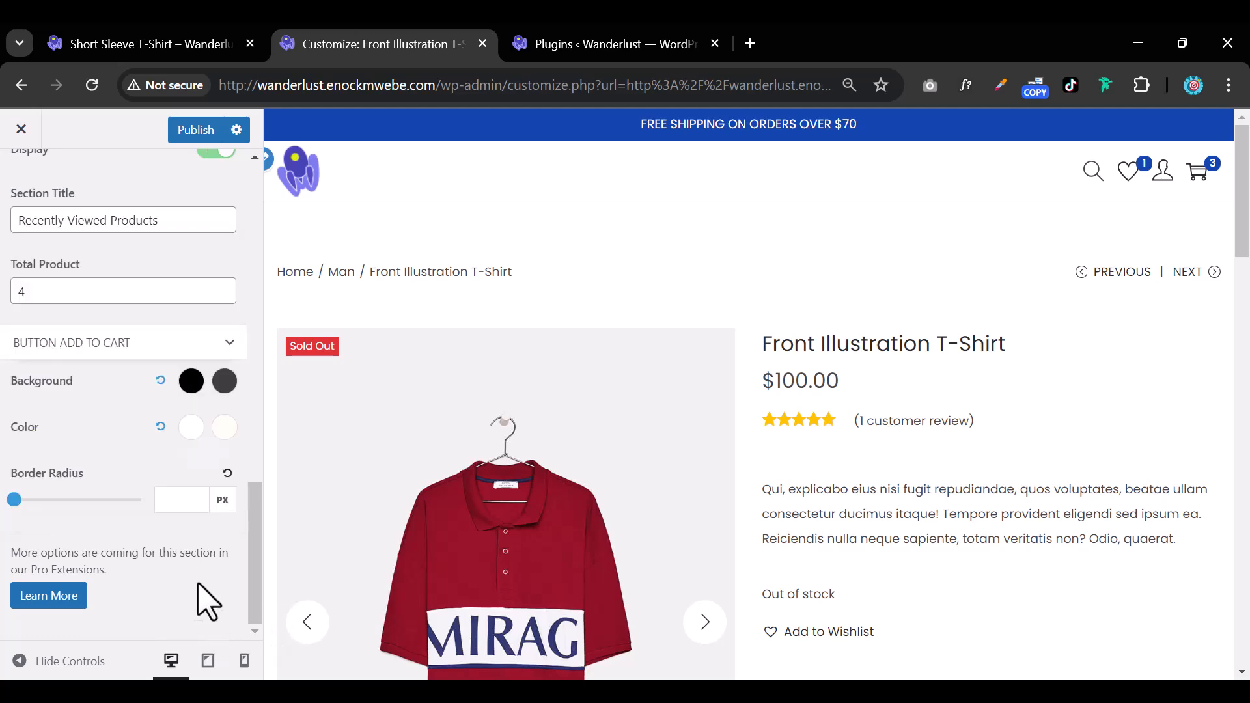
Publish the black and gray button backgrounds and reload the live Short Sleeve T-Shirt page to check them
left_click(199, 131)
left_click(91, 45)
mouse_move(98, 120)
left_click(92, 86)
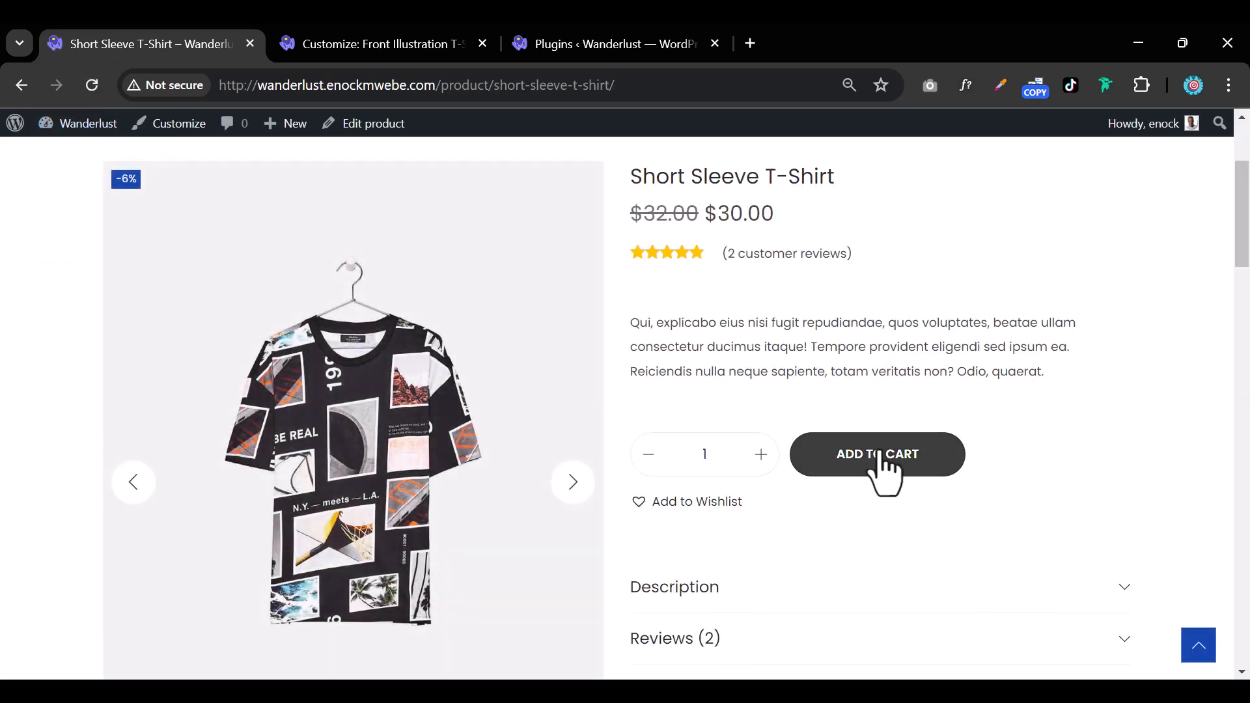
Set the add-to-cart button's border radius to 36 px in the customizer and publish it to check the live product page
left_click(374, 43)
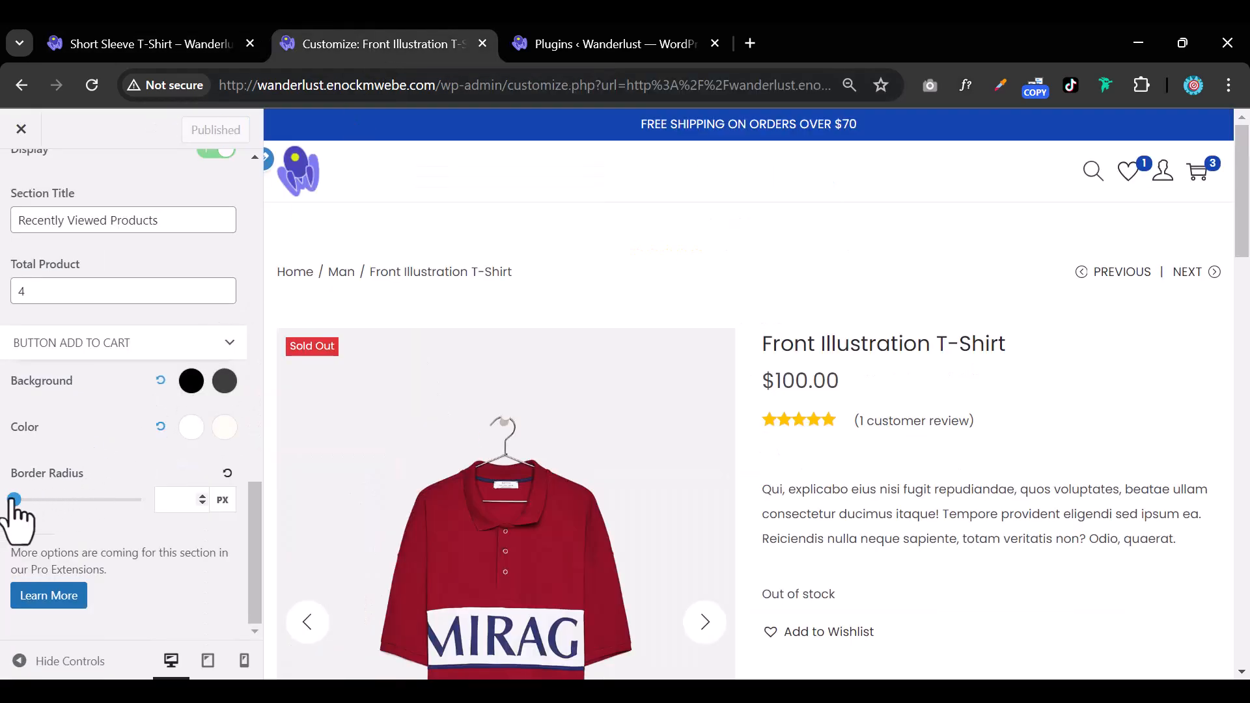
mouse_move(13, 500)
left_mouse_down()
mouse_move(69, 506)
mouse_move(6, 500)
left_mouse_up()
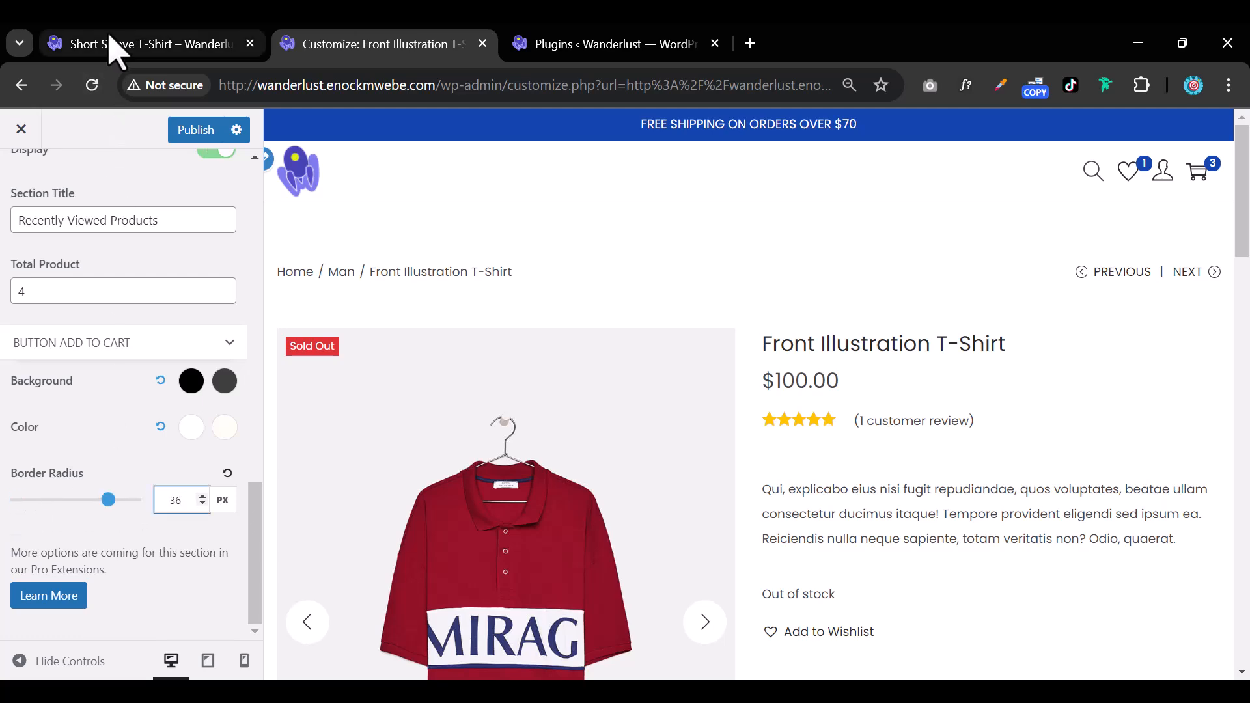
left_click(190, 130)
left_click(181, 58)
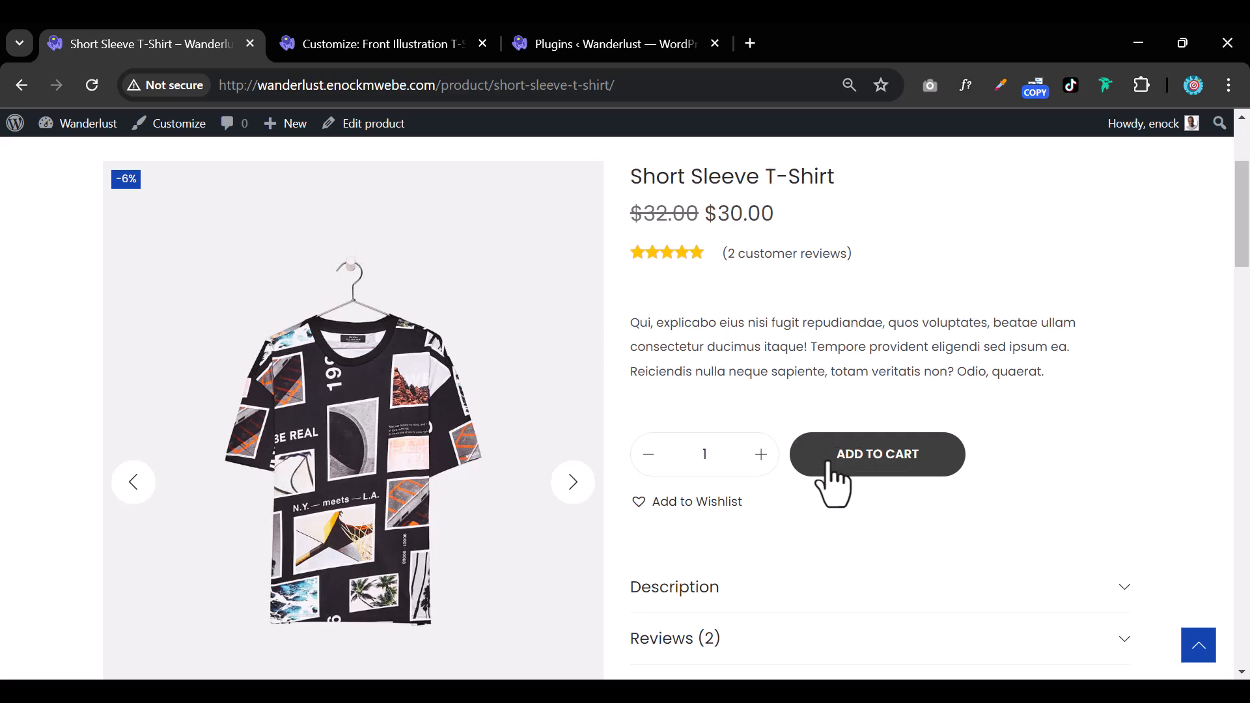
Return to the customizer and look back over the data tabs and related products settings
left_click(399, 45)
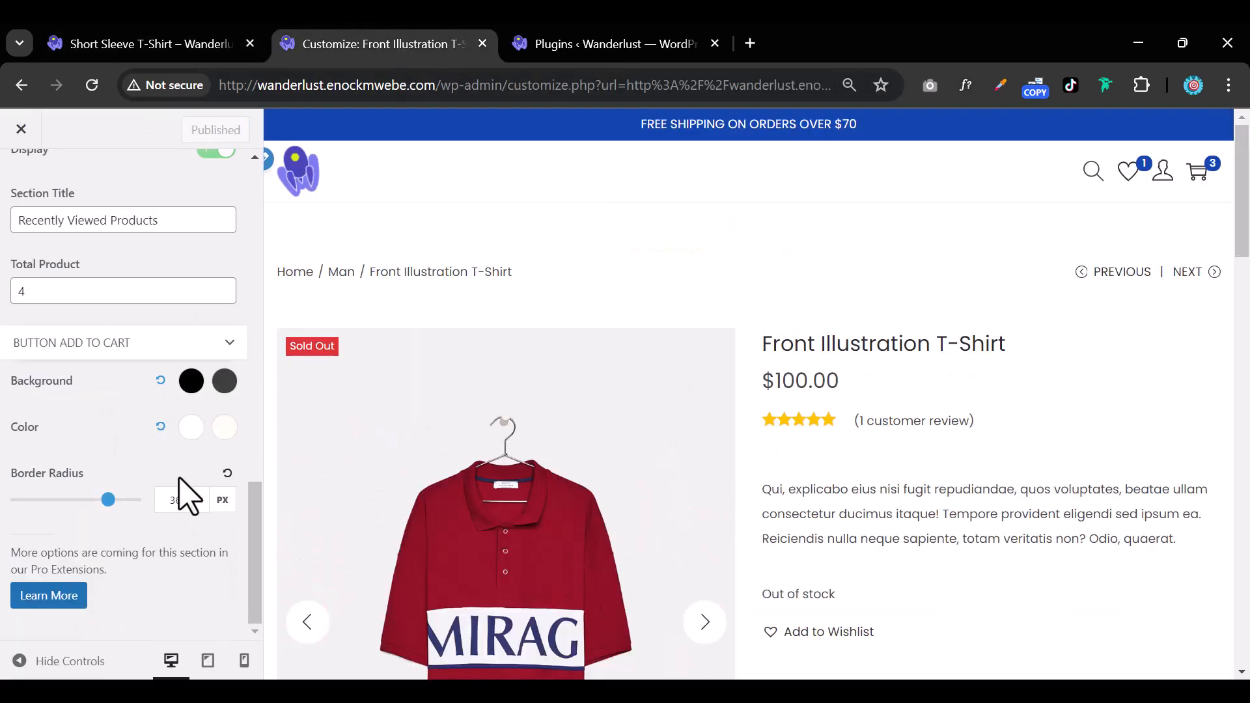
scroll(186, 498, "up", 15)
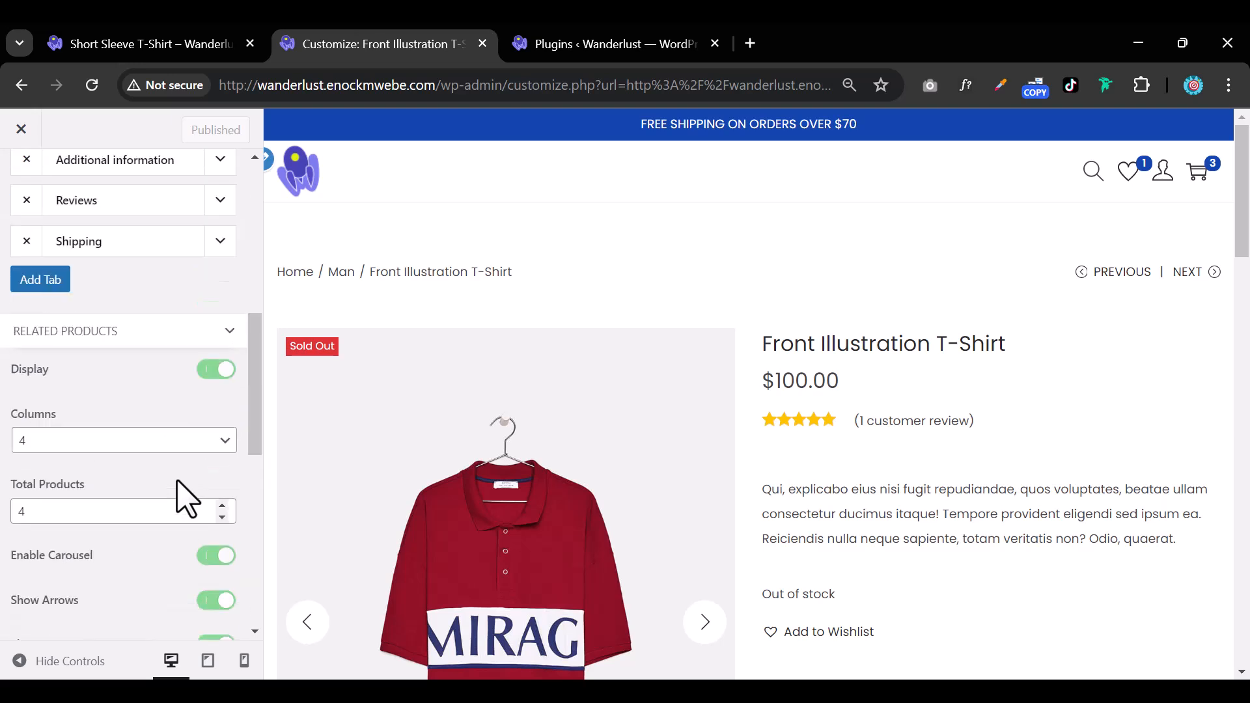
scroll(154, 558, "down", 5)
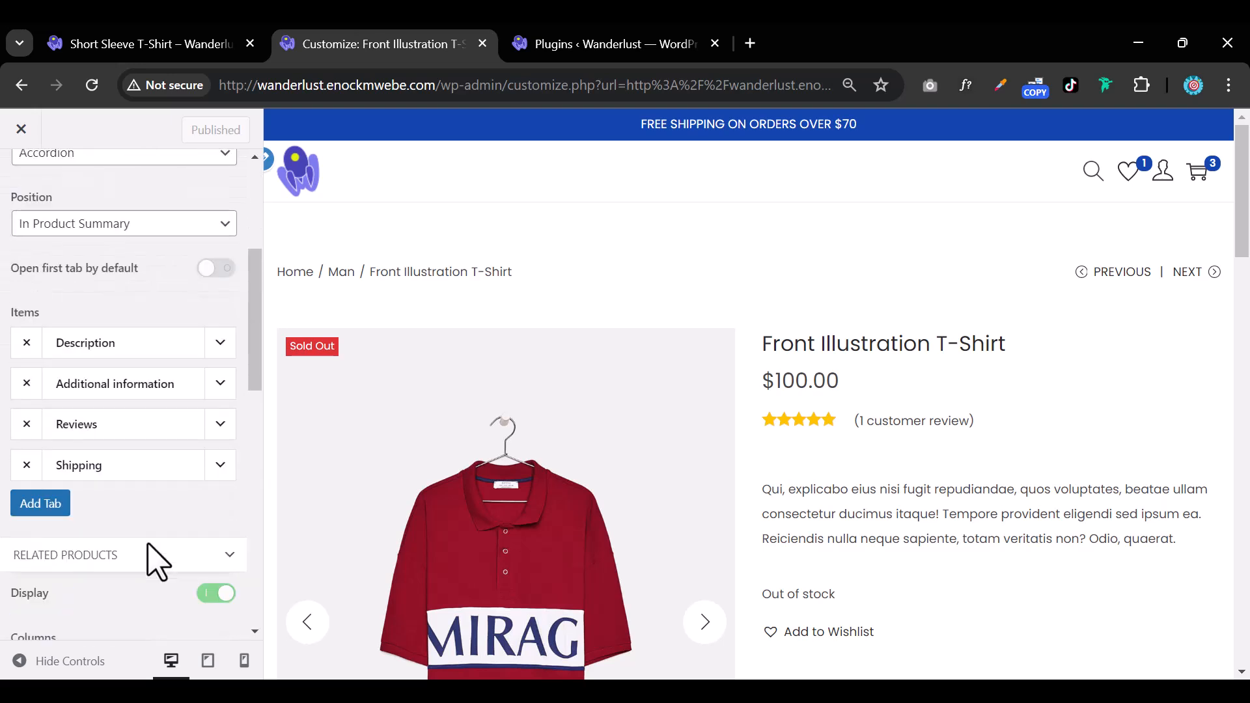
Reload the live Short Sleeve T-Shirt page and expand and collapse its Description, Reviews and Shipping accordion tabs to check them
scroll(74, 498, "up", 6)
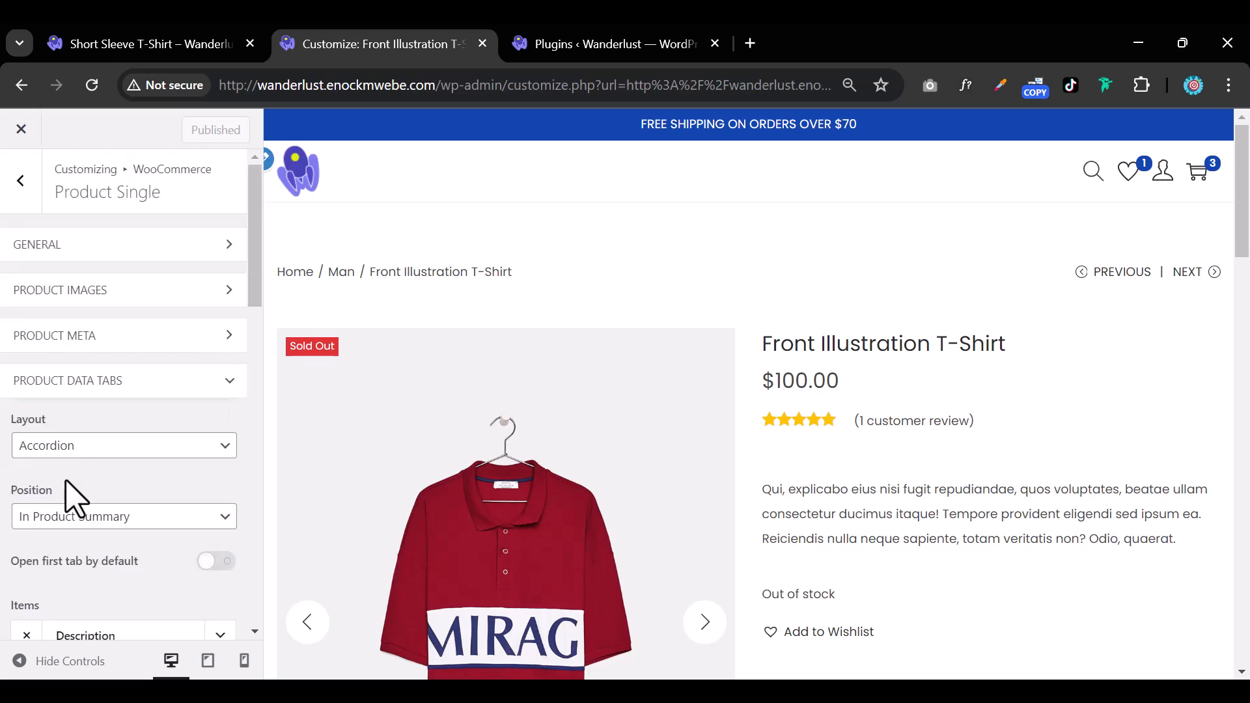
left_click(130, 45)
left_click(93, 86)
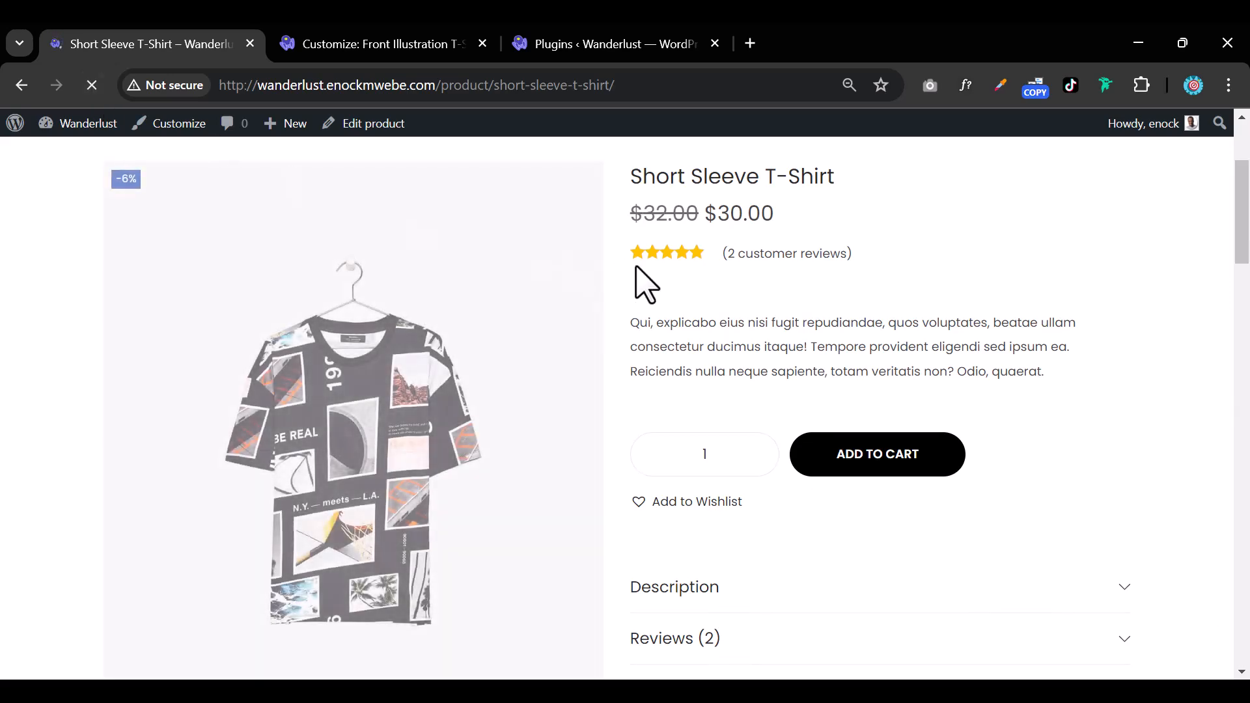
scroll(807, 357, "down", 2)
scroll(807, 356, "down", 1)
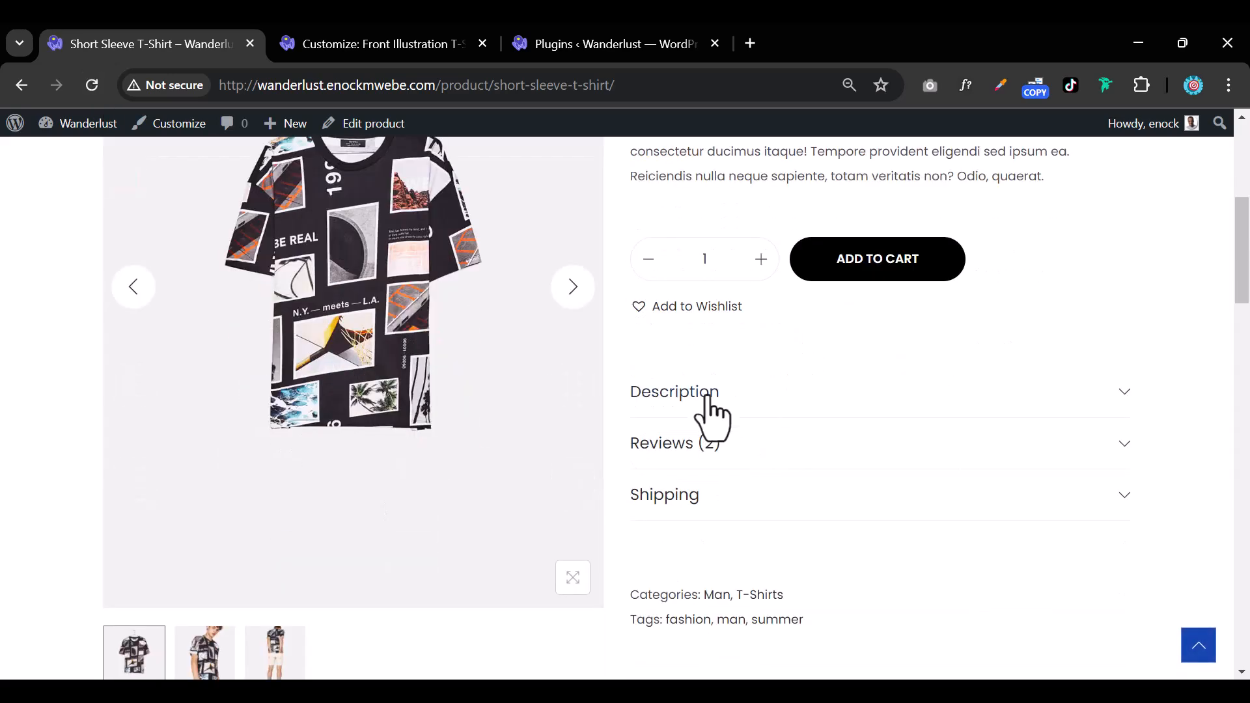
left_click(789, 422)
left_click(789, 404)
scroll(791, 397, "down", 3)
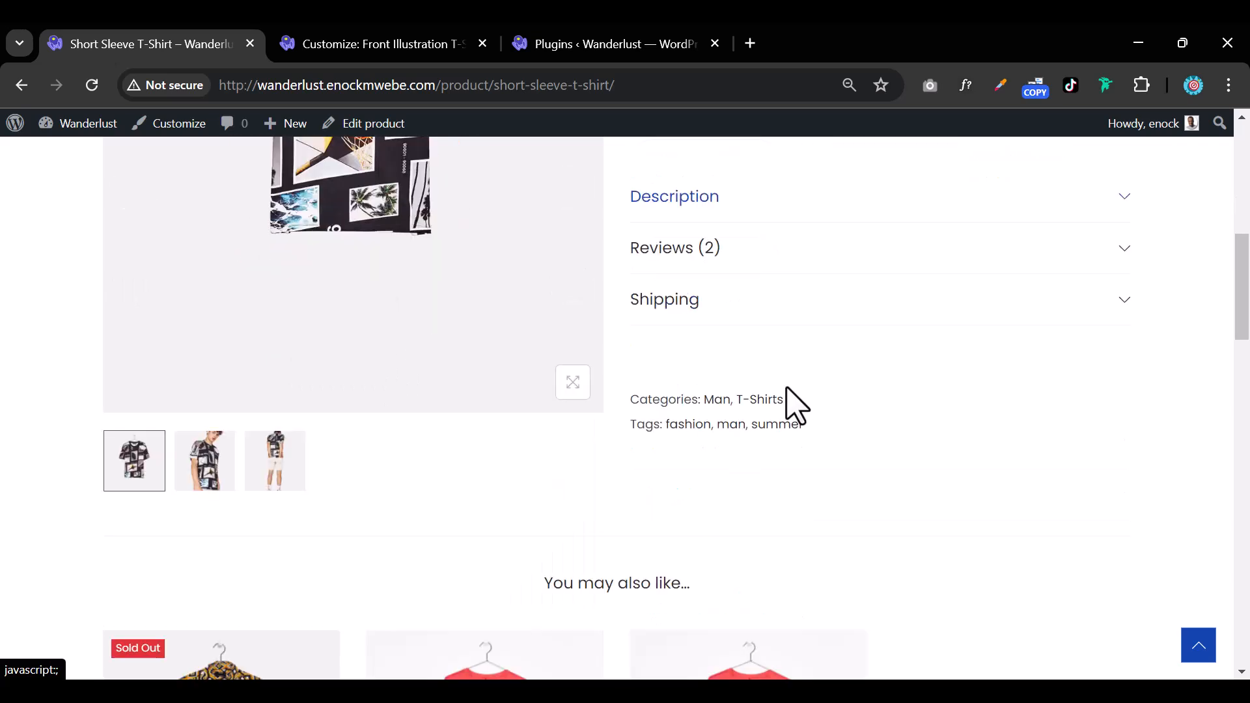
left_click(795, 250)
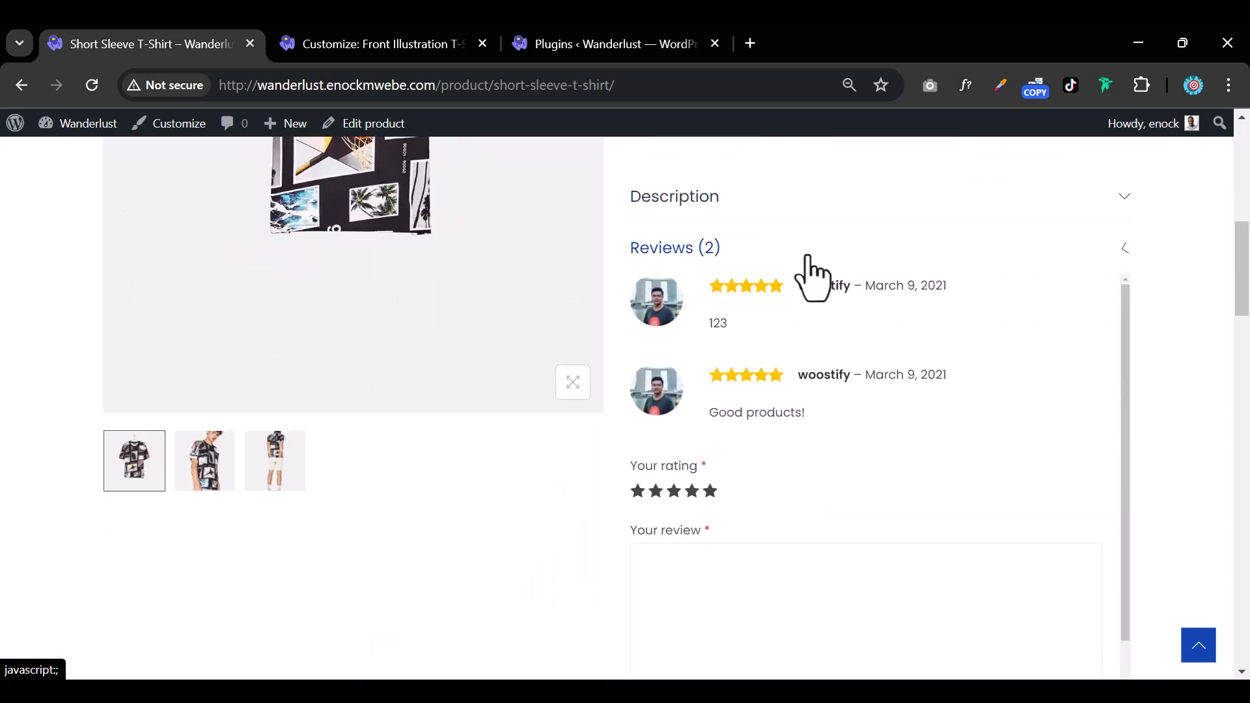
left_click(806, 259)
left_click(779, 308)
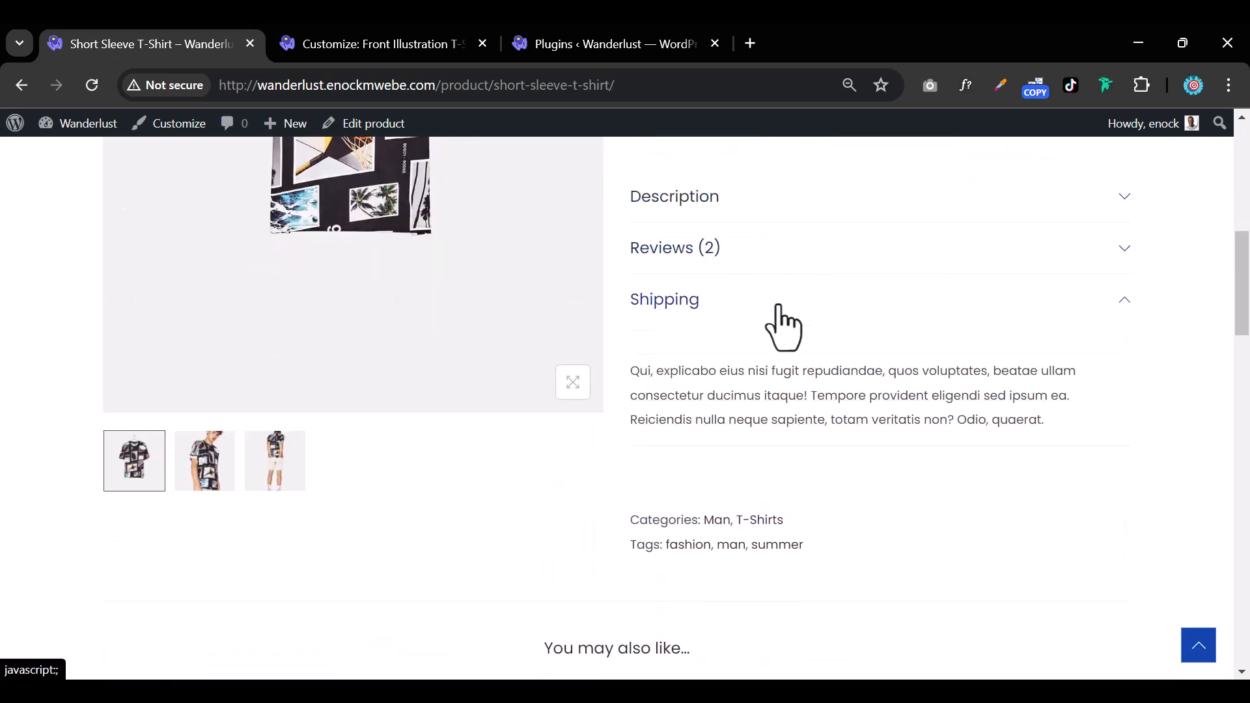
left_click(780, 307)
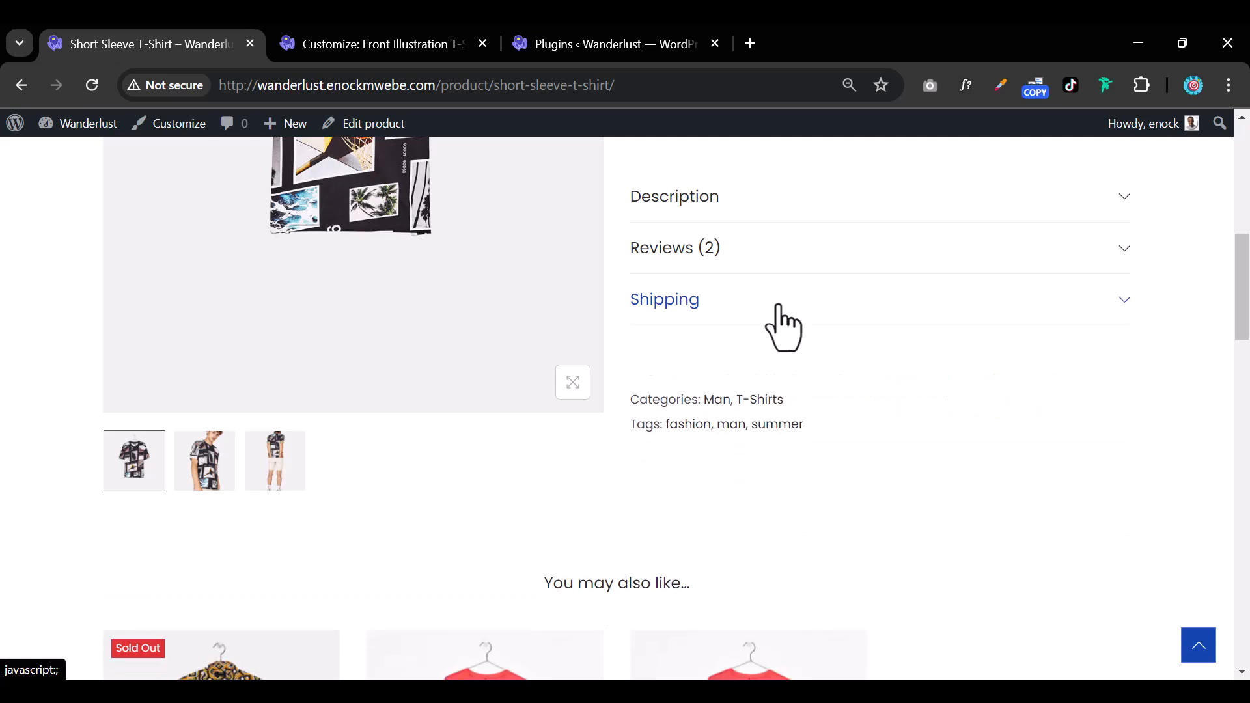
Return to the customizer's product data tabs settings, fold the surrounding sections and inspect the Additional information item's options
left_click(368, 45)
left_click(171, 390)
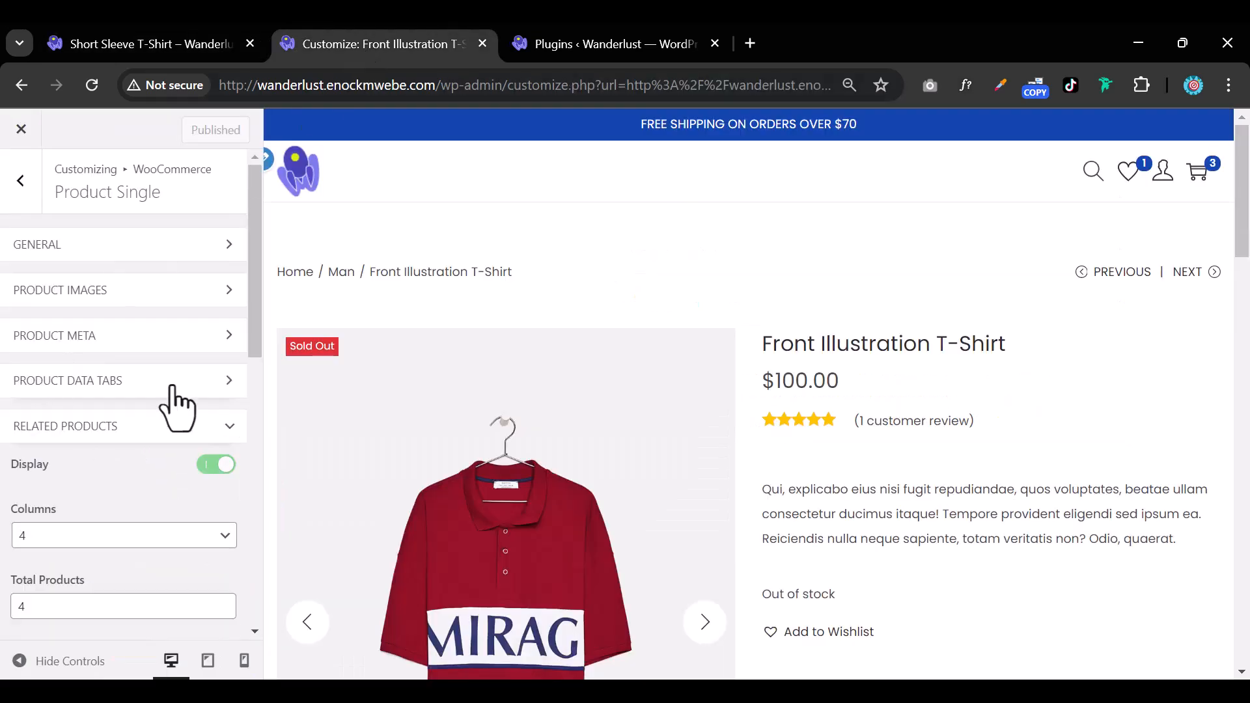
left_click(169, 338)
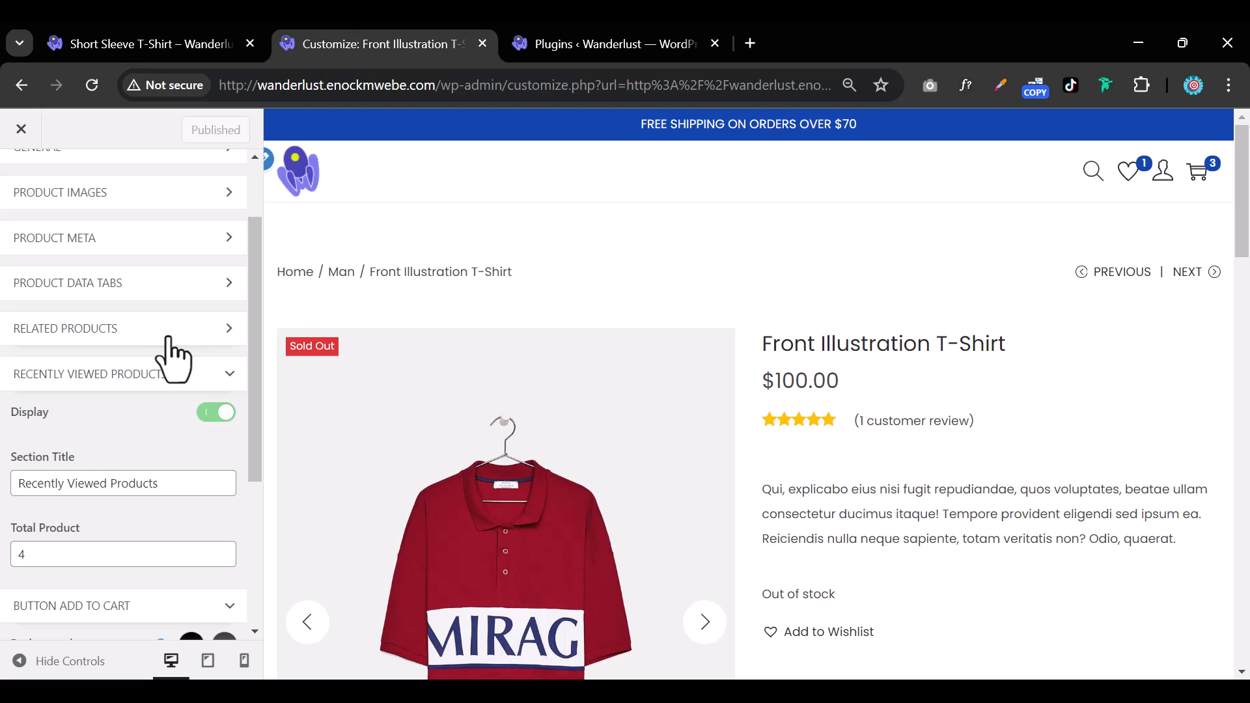
left_click(180, 291)
left_click(209, 295)
left_click(208, 294)
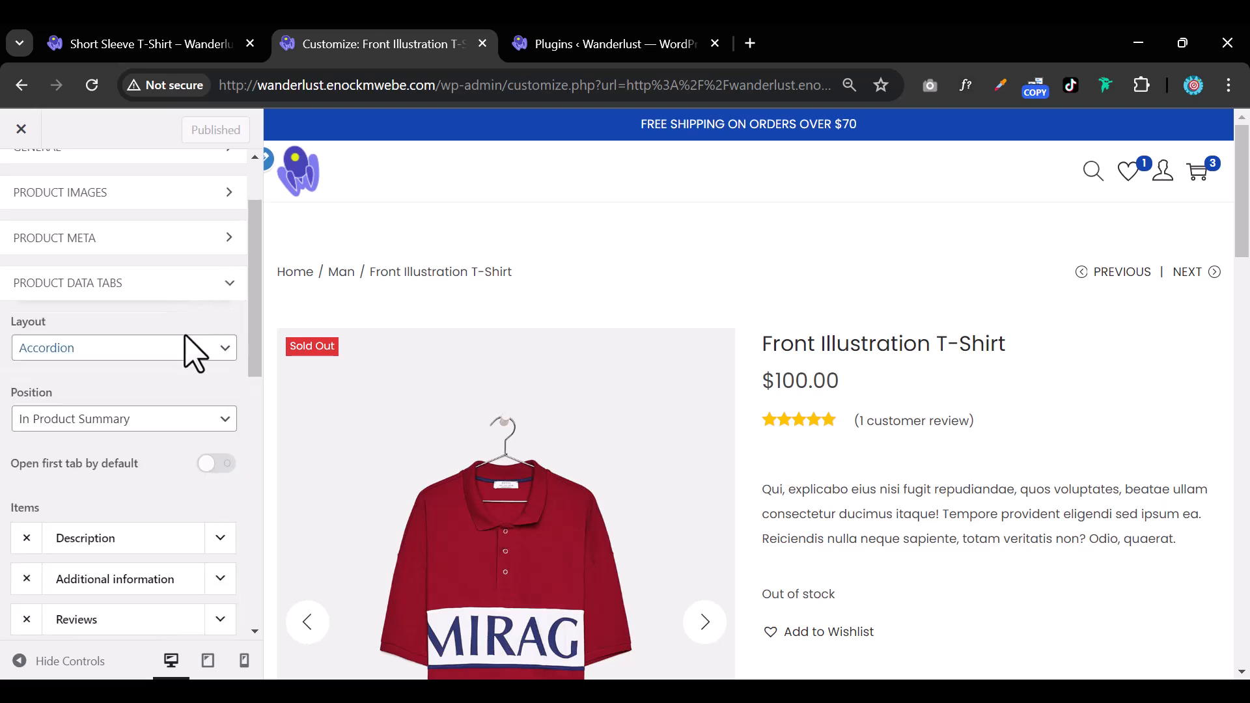
scroll(168, 538, "down", 3)
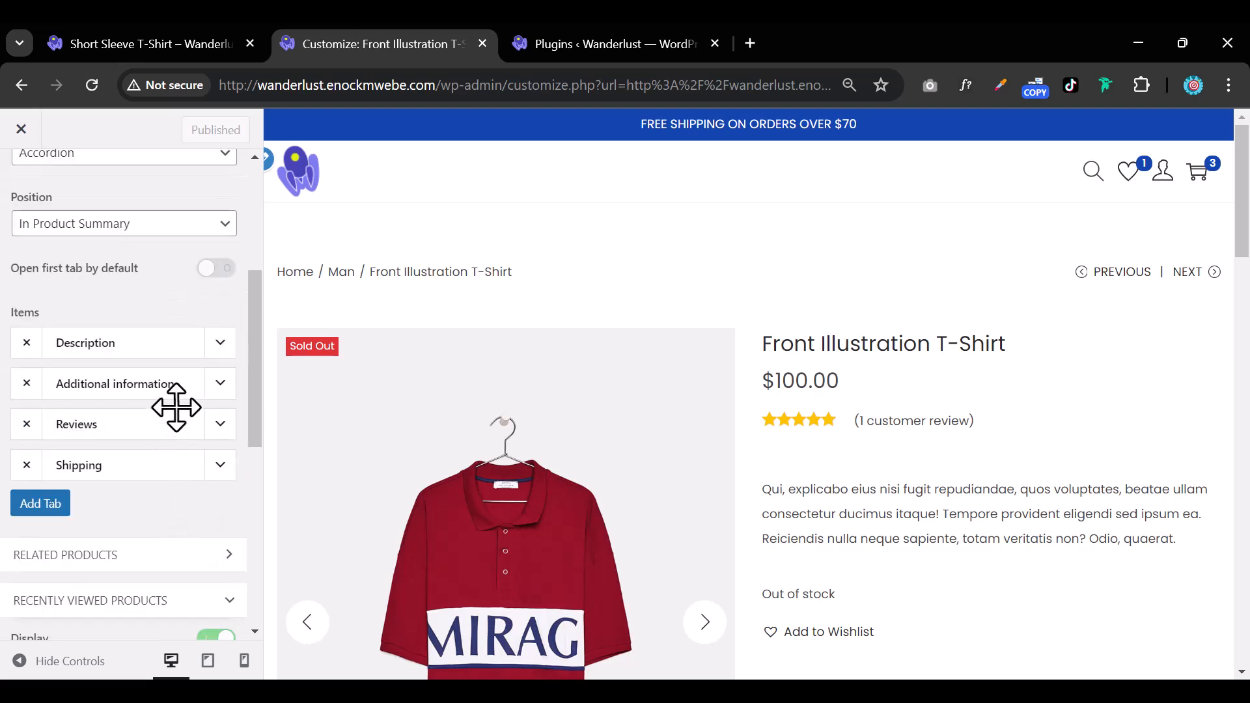
left_click(220, 384)
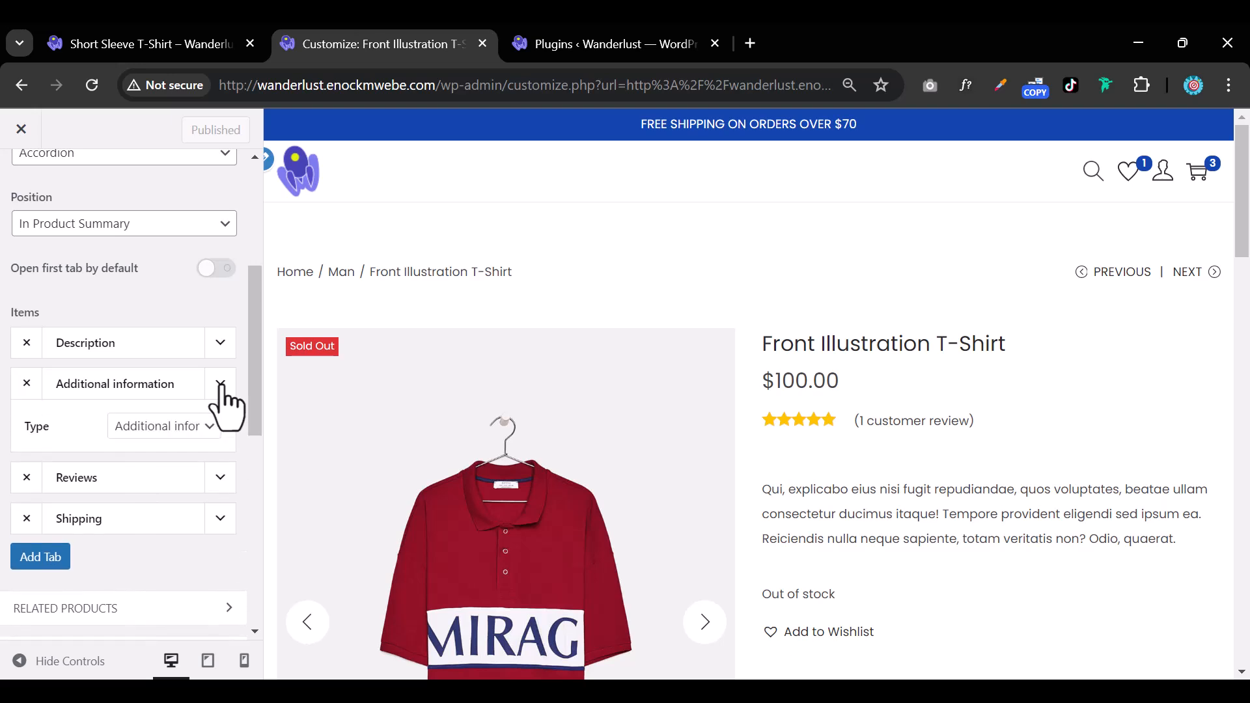
left_click(220, 384)
scroll(130, 326, "up", 3)
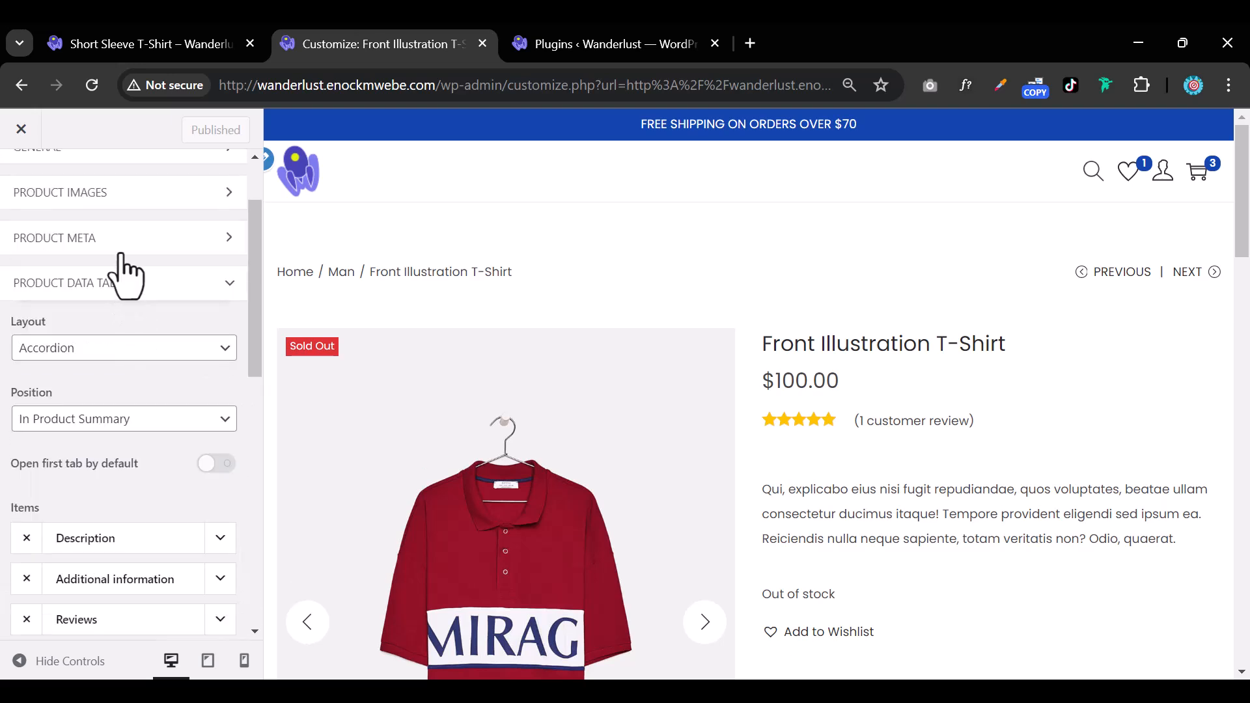
Reorder the product data tabs so that Shipping sits above Reviews, and publish the change
scroll(125, 301, "down", 3)
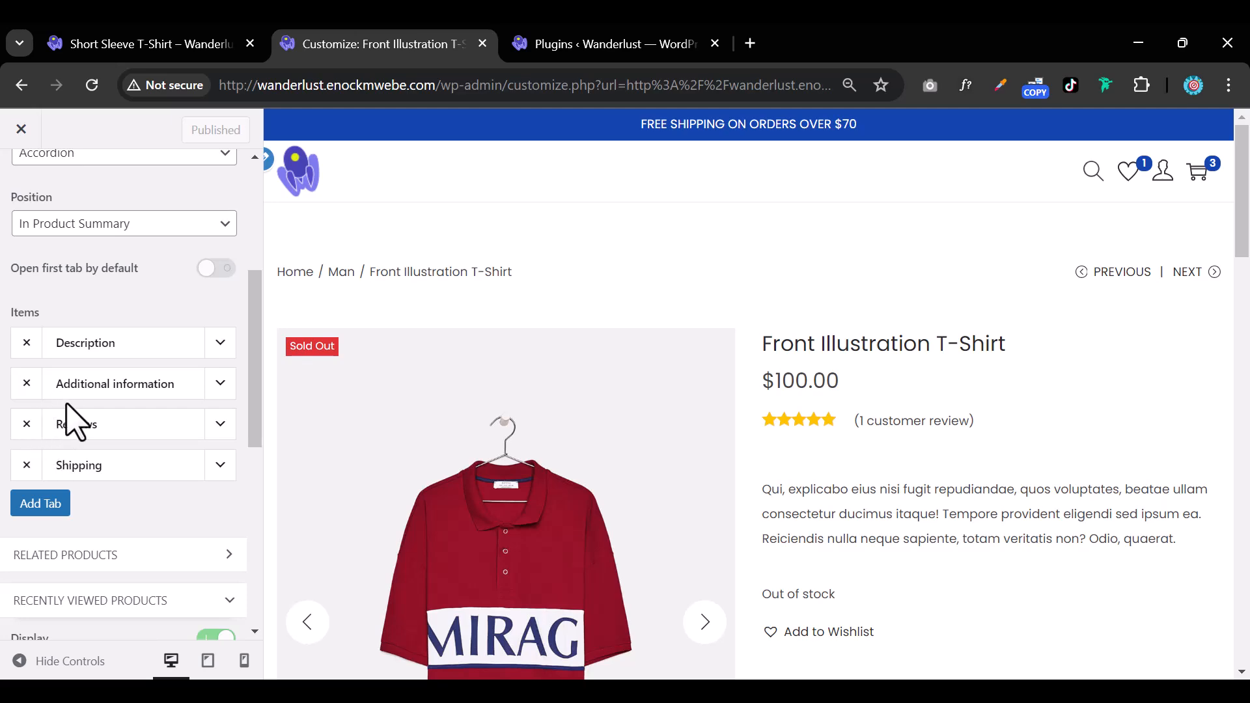
scroll(879, 525, "down", 4)
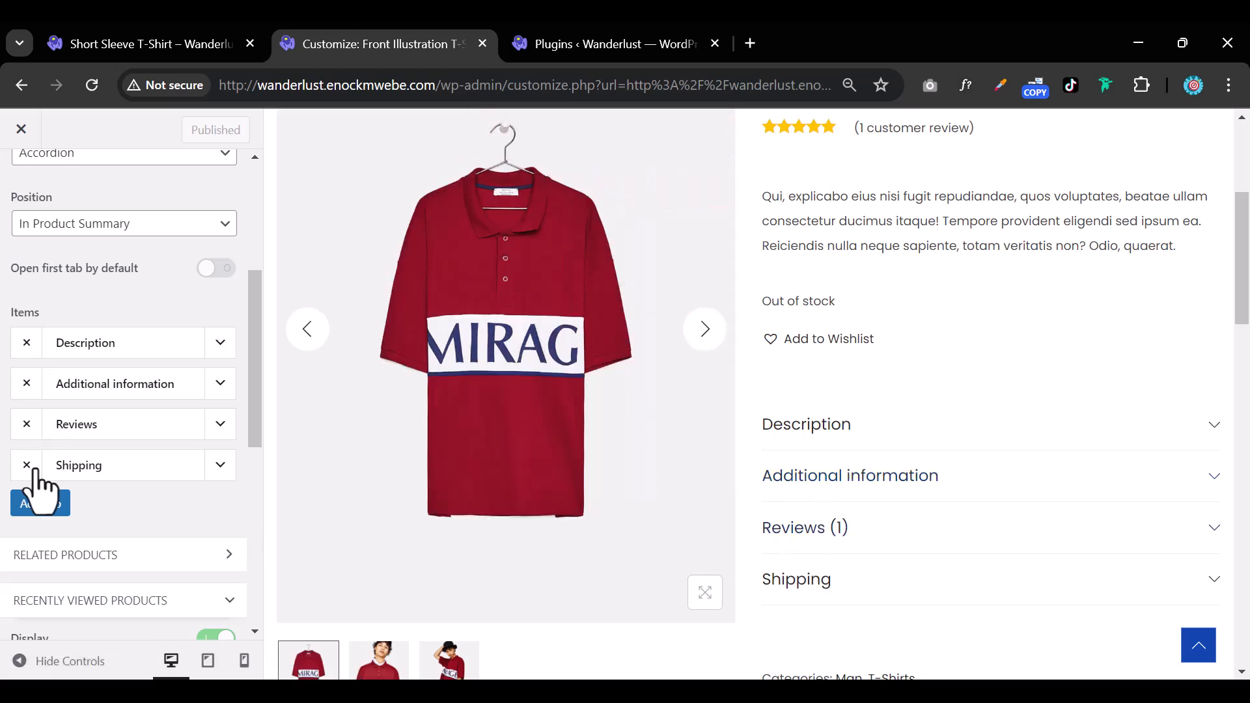
mouse_move(109, 465)
left_mouse_down()
mouse_move(106, 418)
mouse_move(105, 450)
left_mouse_up()
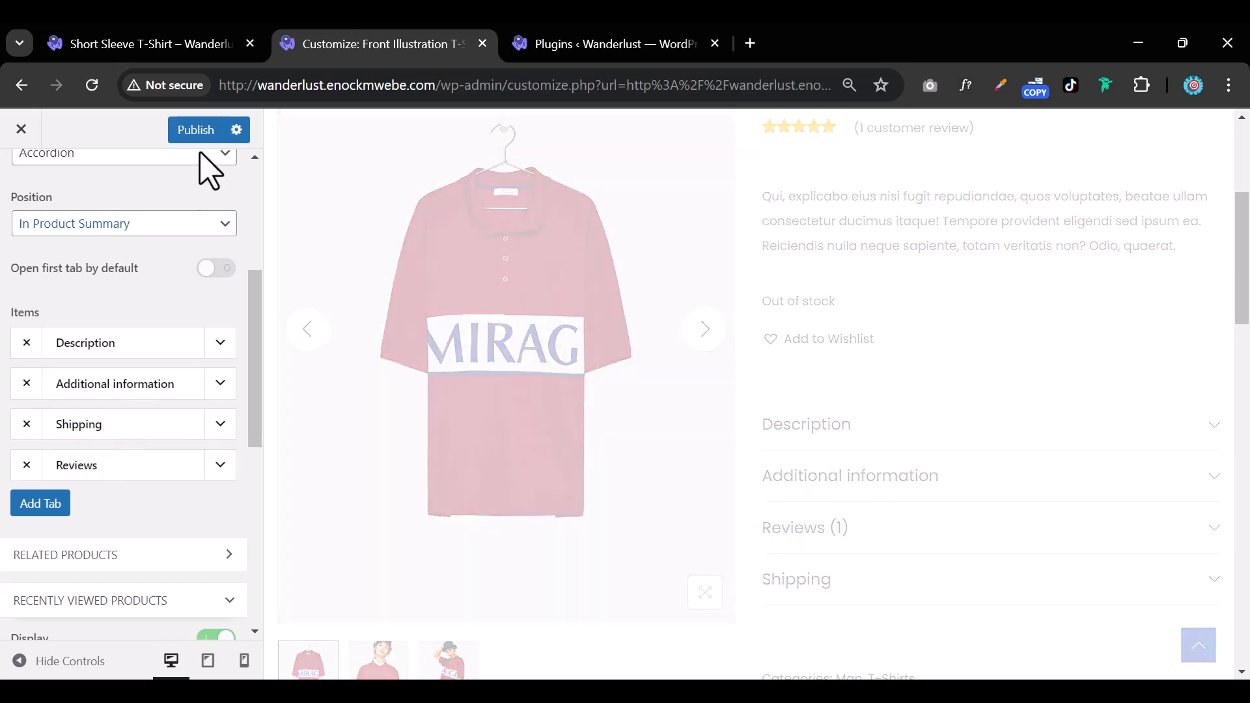
left_click(197, 136)
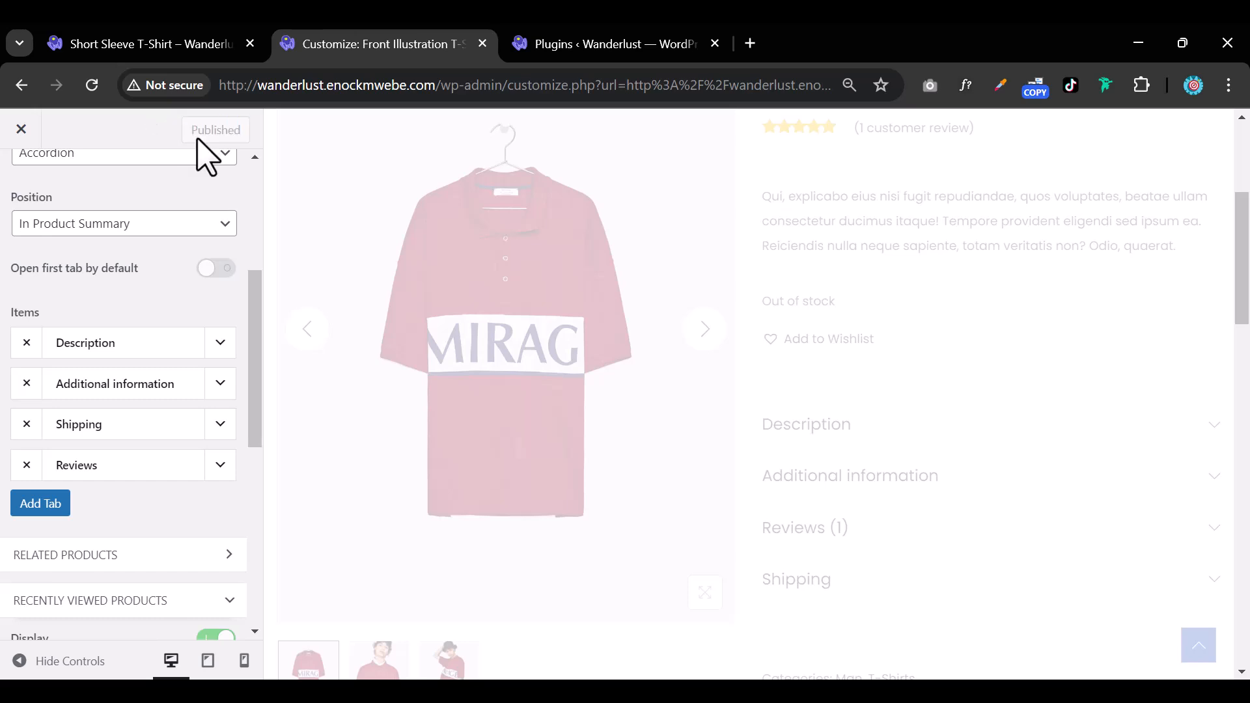
Check the accordion tab order on the live Short Sleeve T-Shirt page and expand and collapse the Reviews tab
left_click(135, 45)
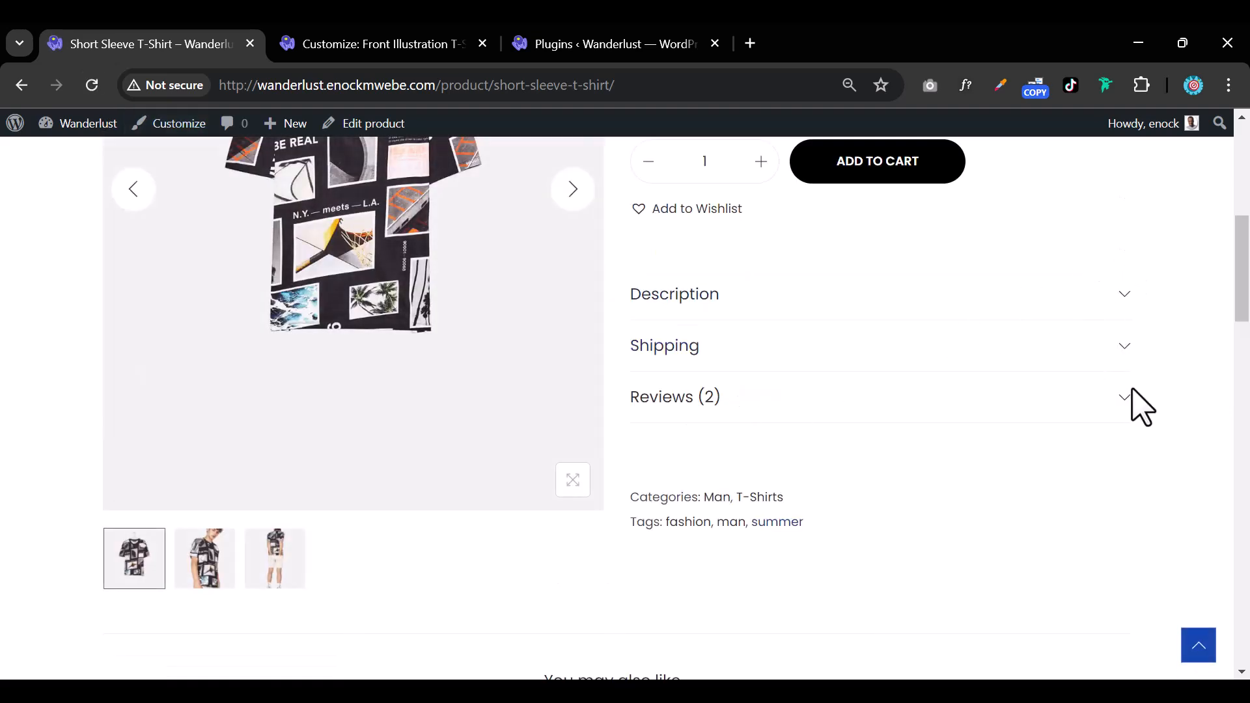
left_click(1119, 404)
left_click(1117, 406)
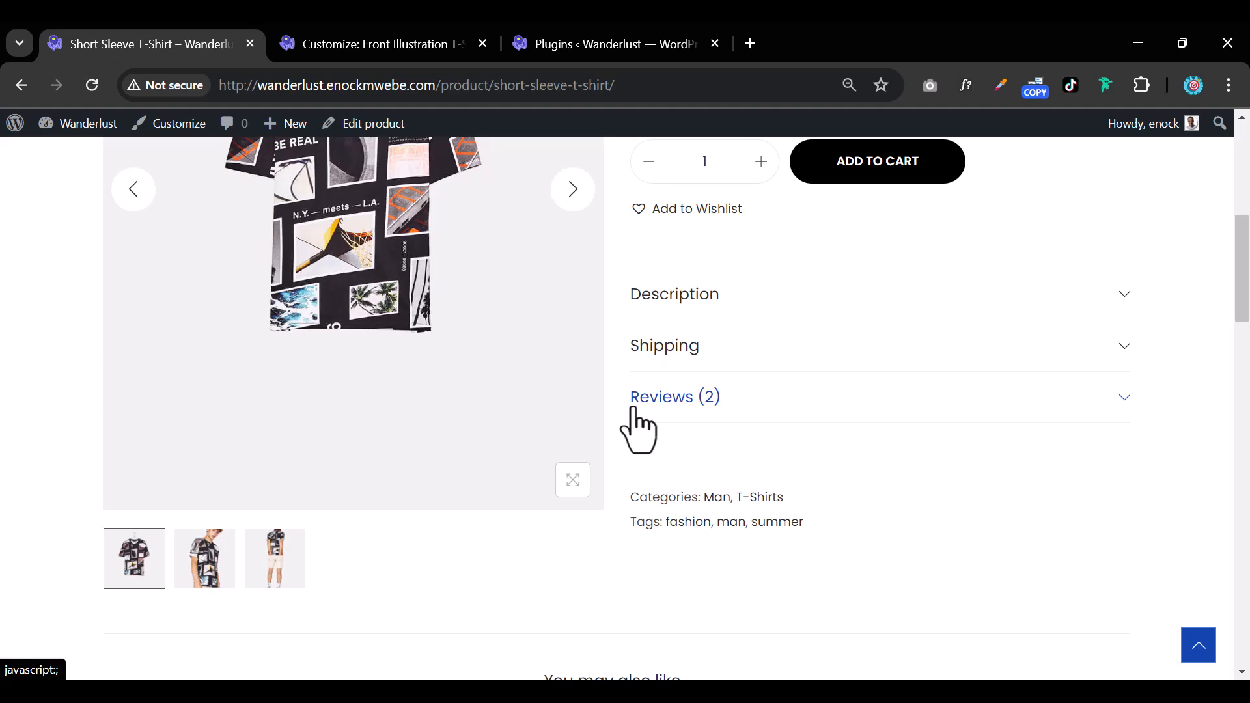
Glance at the customizer's product meta settings, and reload the live Short Sleeve T-Shirt page to look it over
key("ctrl+Tab")
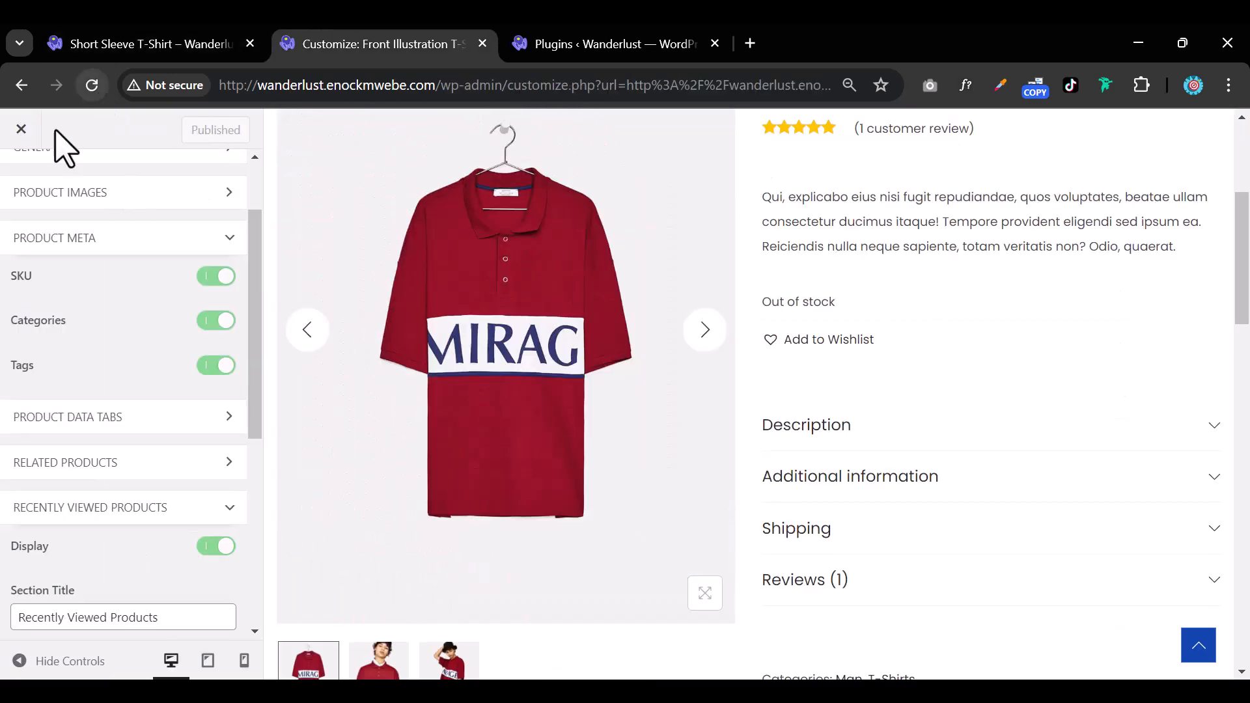
left_click(172, 52)
scroll(181, 286, "up", 5)
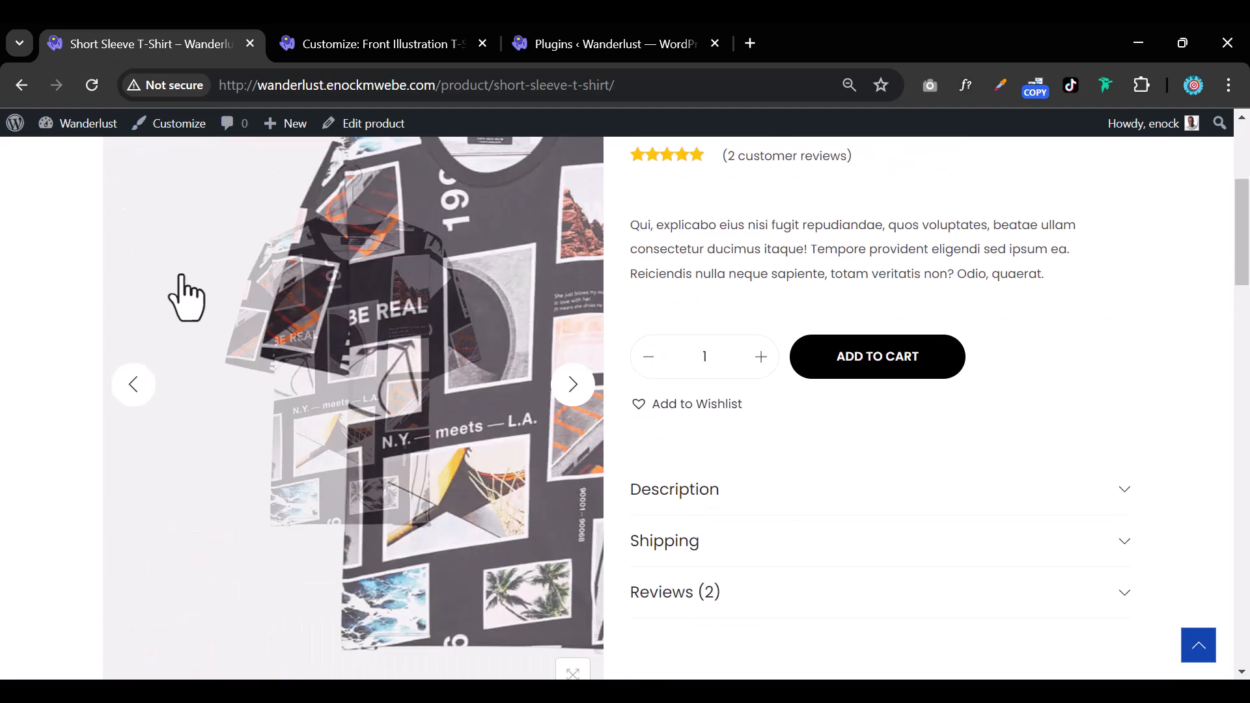
left_click(93, 98)
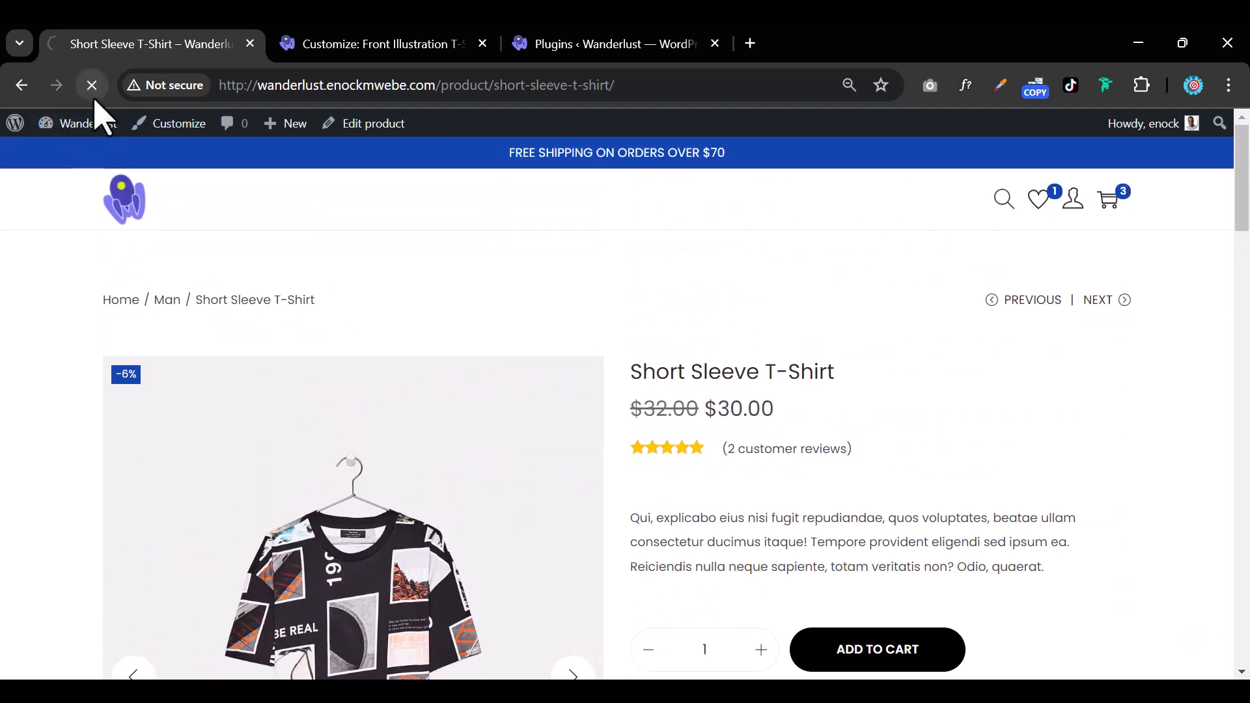
scroll(851, 443, "down", 5)
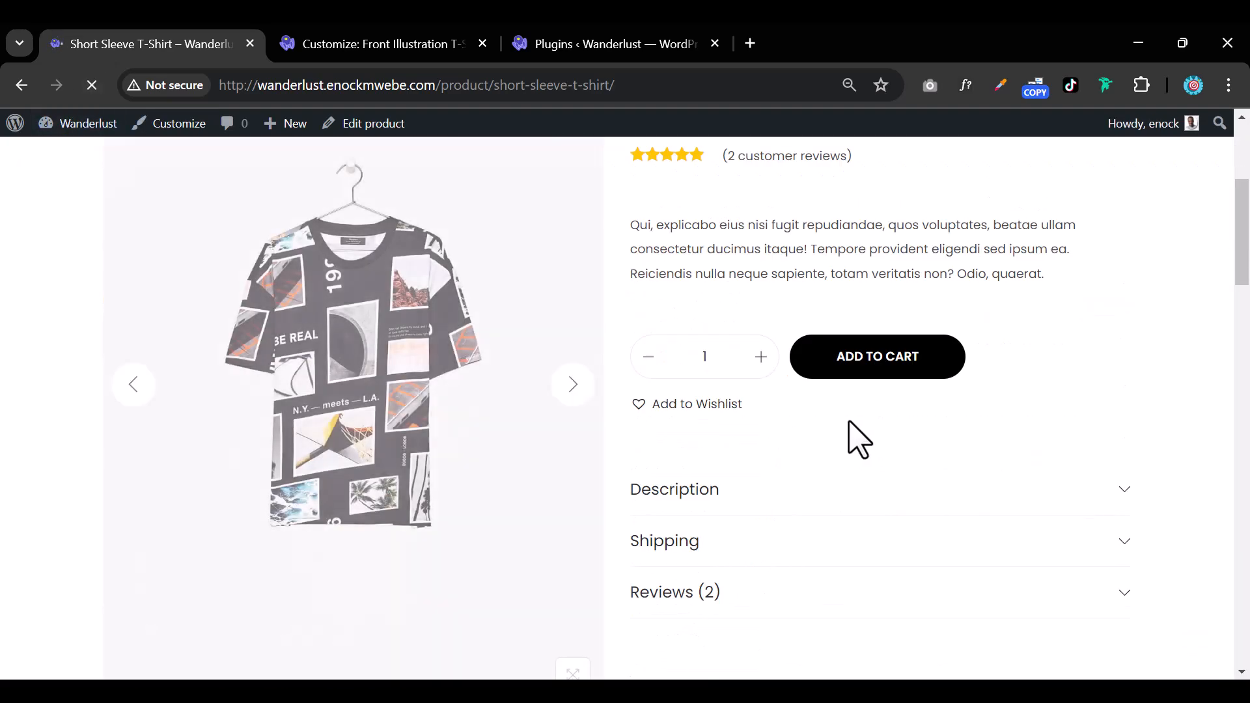
scroll(857, 441, "down", 3)
scroll(850, 436, "up", 9)
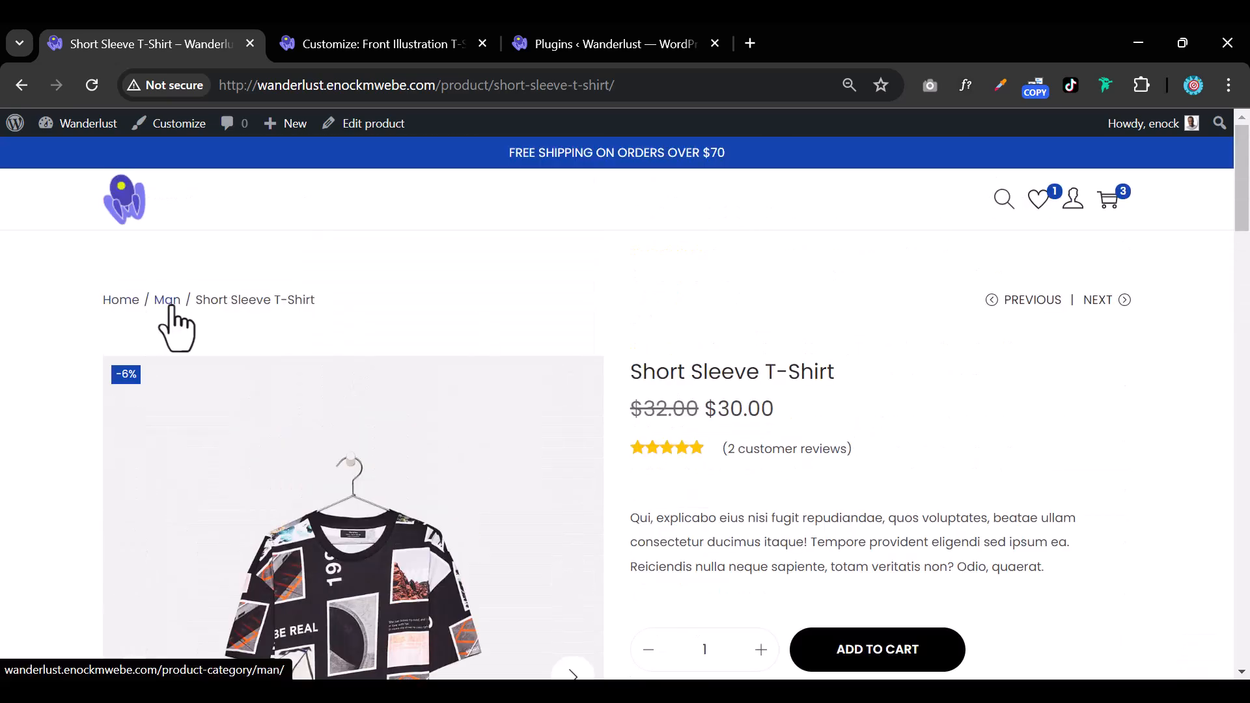
From the admin dashboard, open the store's Shop page in a new tab, close the Plugins and product customizer tabs, and switch to the Shop page
left_click(73, 130)
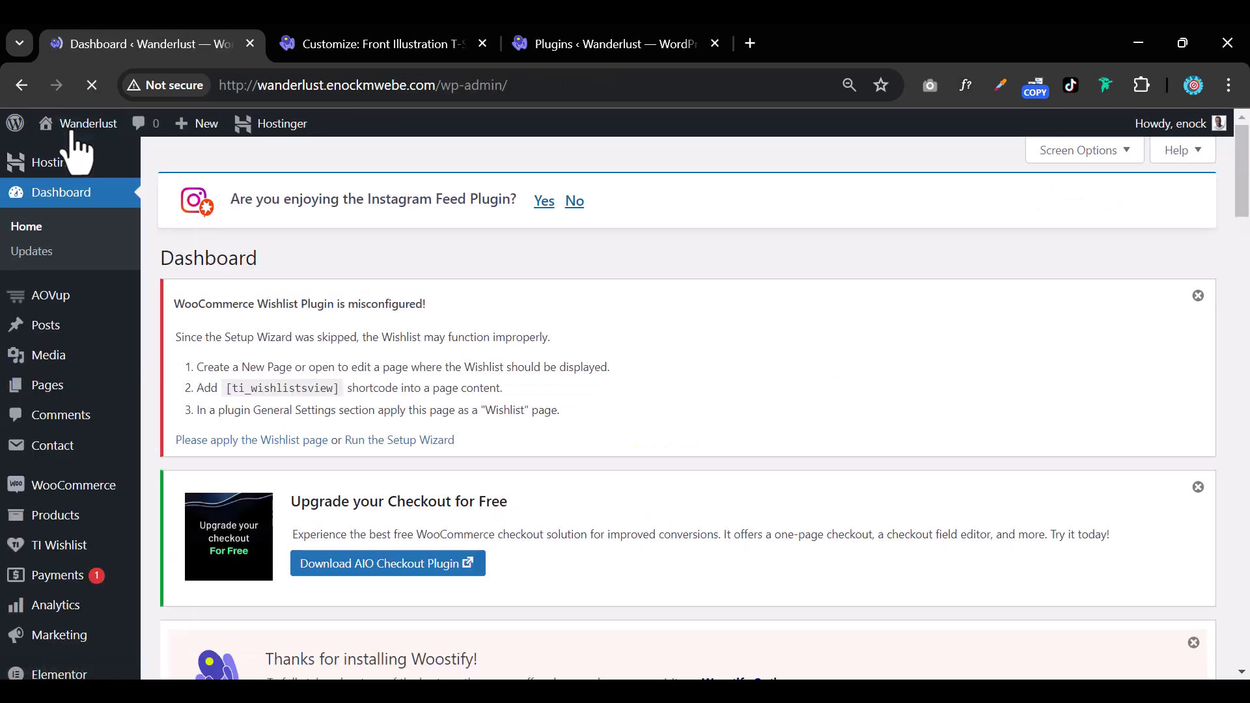
mouse_move(73, 130)
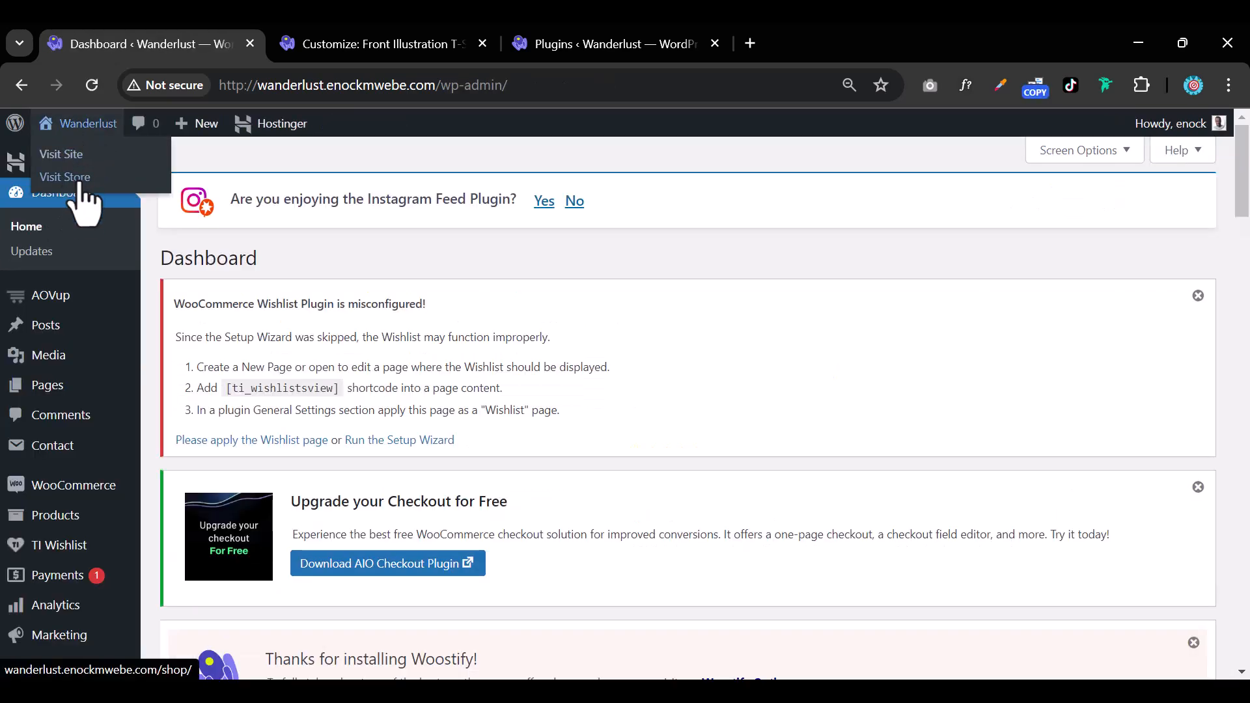
right_click(79, 179)
left_click(152, 203)
left_click(715, 43)
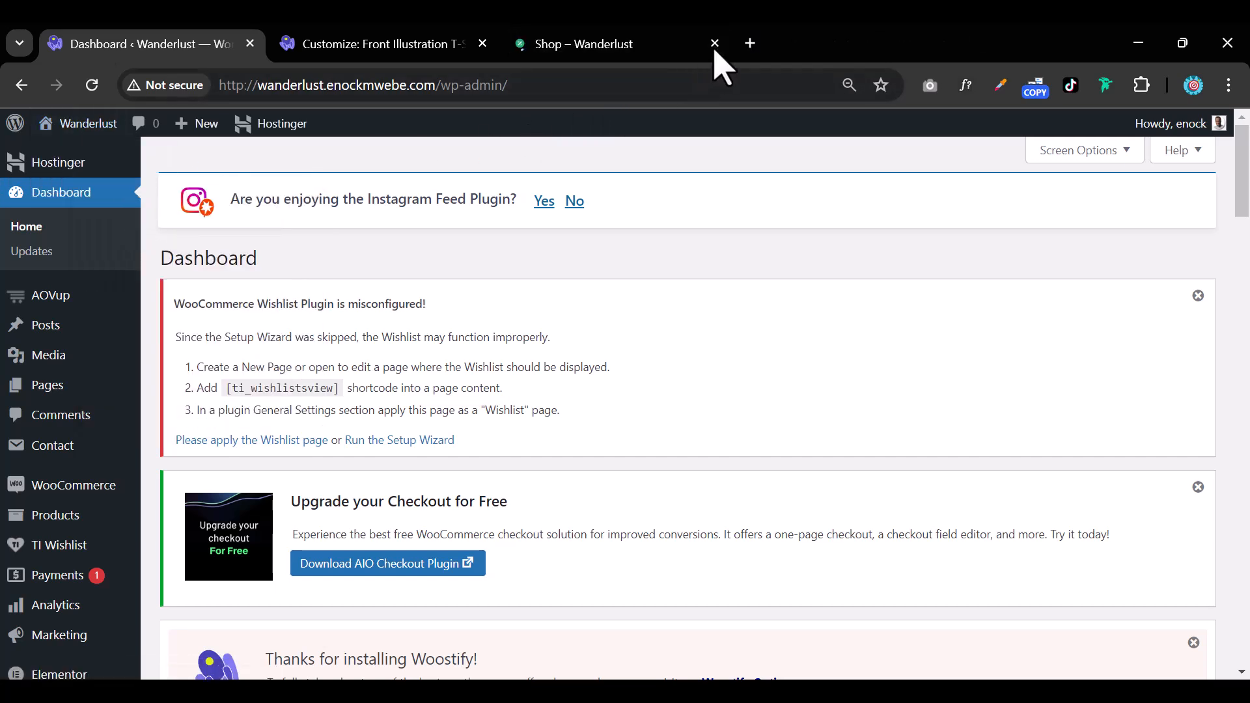
left_click(482, 43)
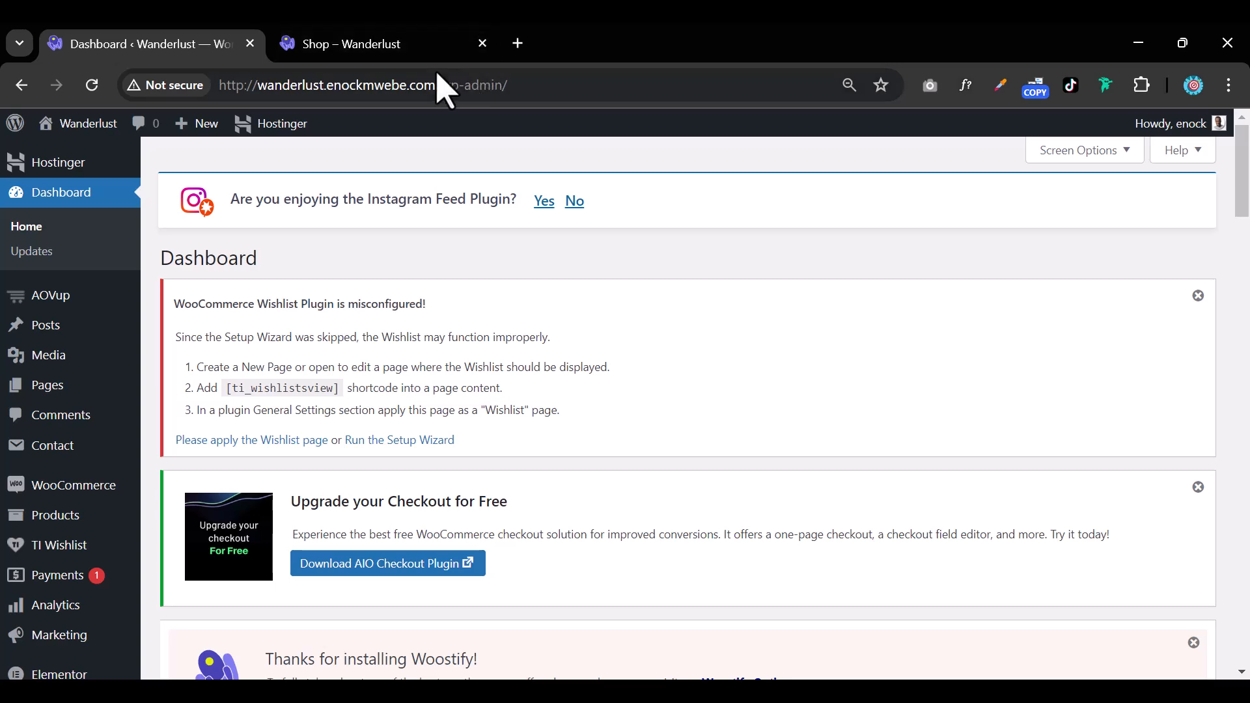
left_click(414, 47)
Look over the shop's product grid, and open the page in the customizer at the WooCommerce Shop Archive settings
scroll(895, 456, "down", 15)
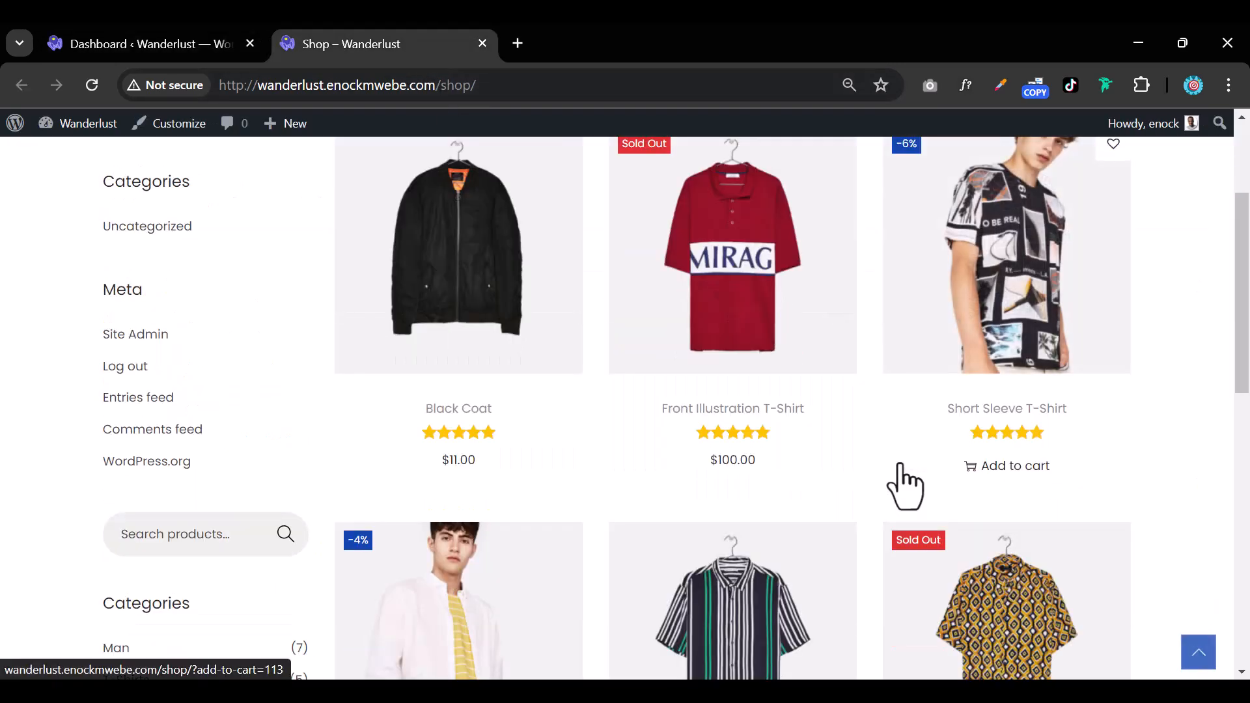
scroll(900, 464, "up", 15)
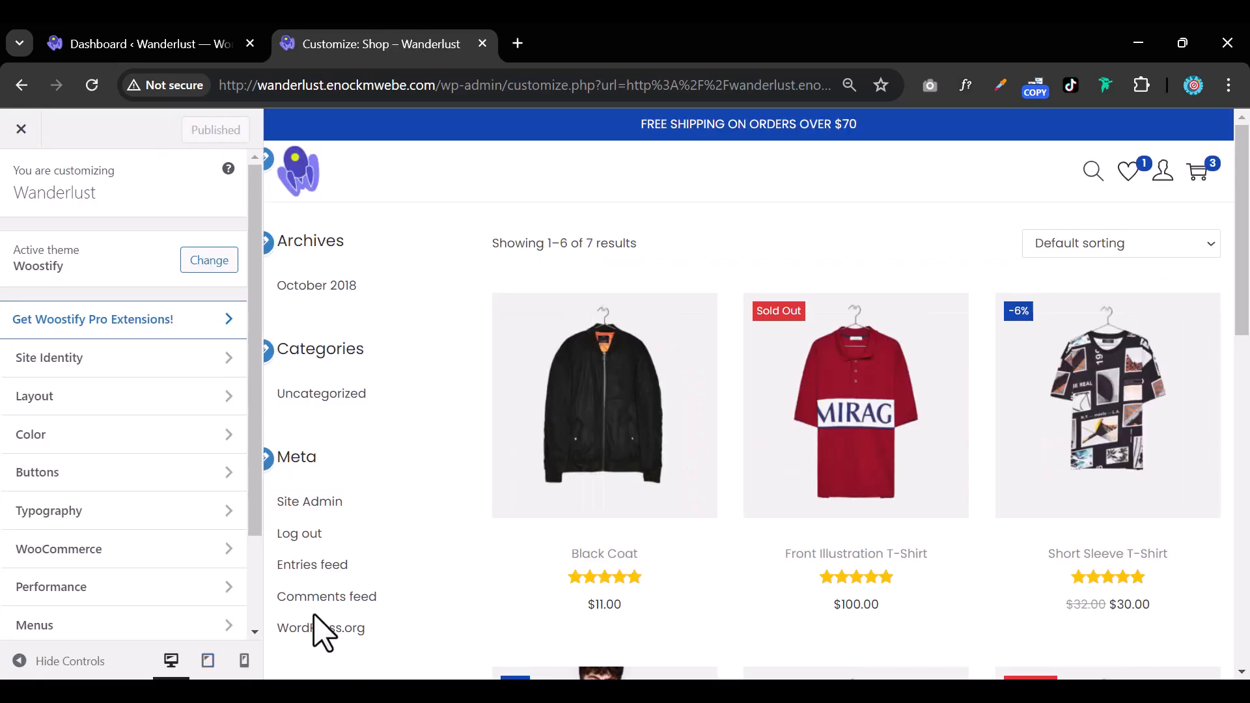
scroll(176, 438, "down", 2)
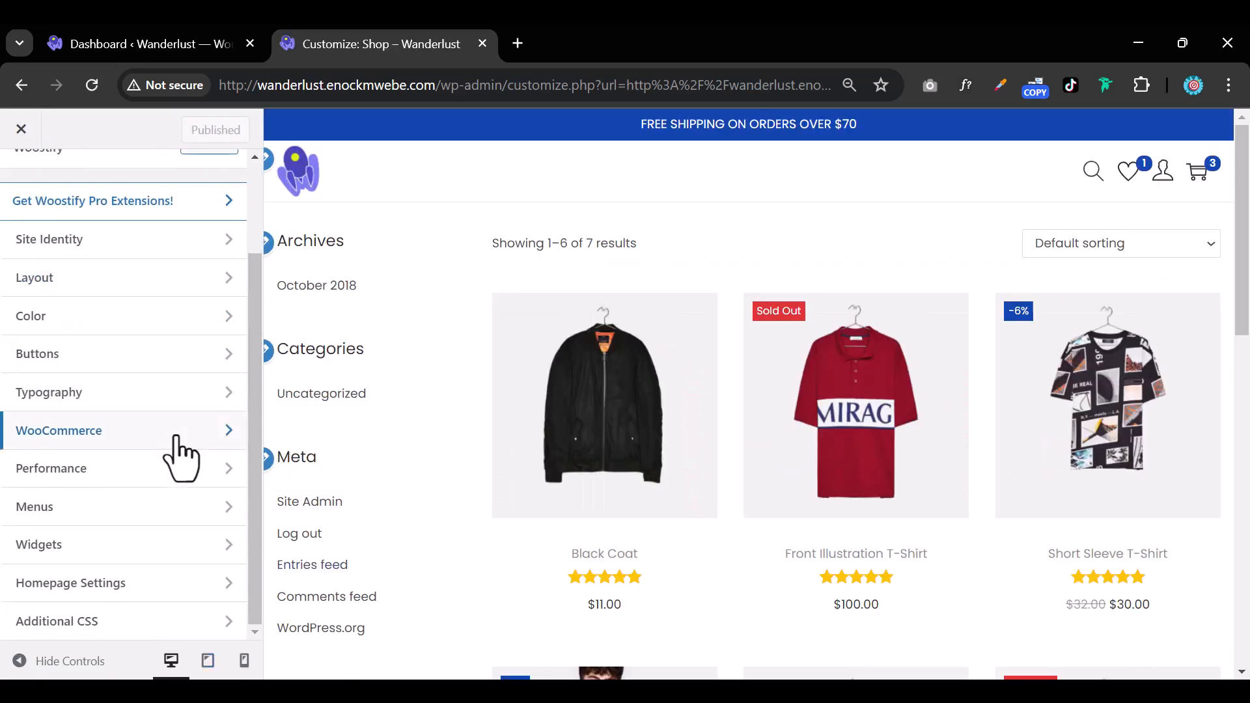
left_click(144, 446)
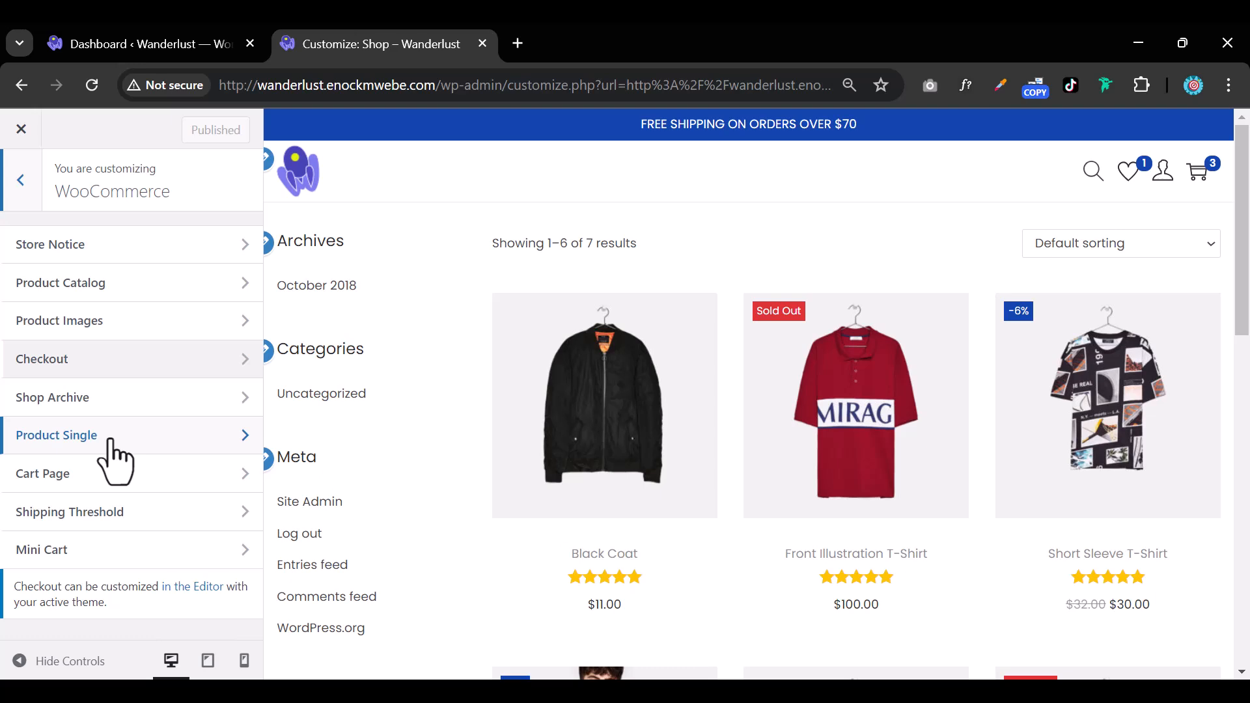
left_click(132, 407)
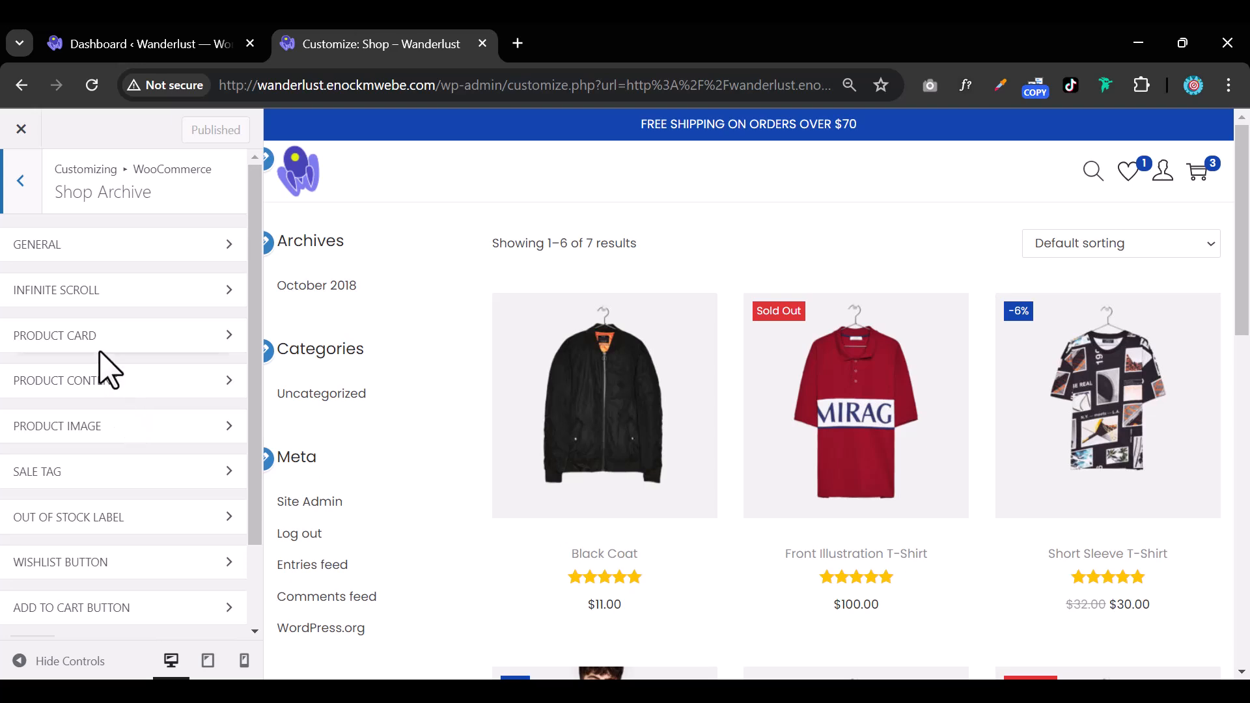
Turn off the shop title in the Shop Archive general settings
left_click(134, 247)
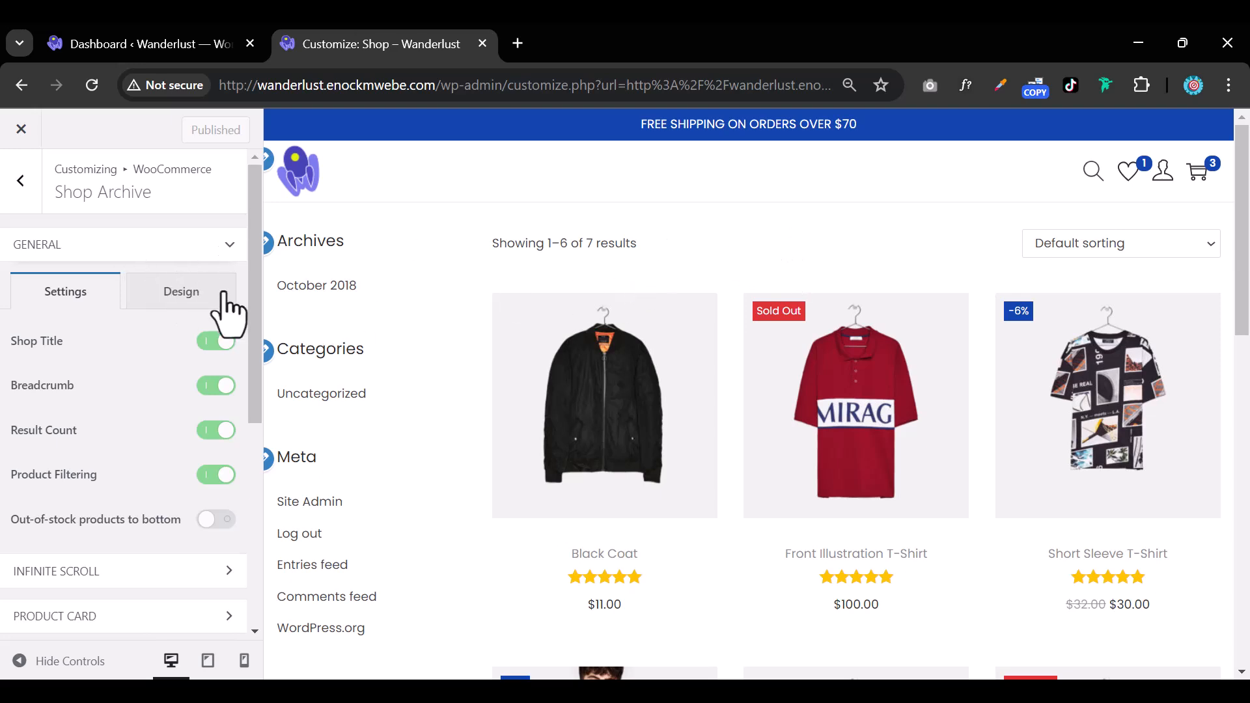
left_click(220, 341)
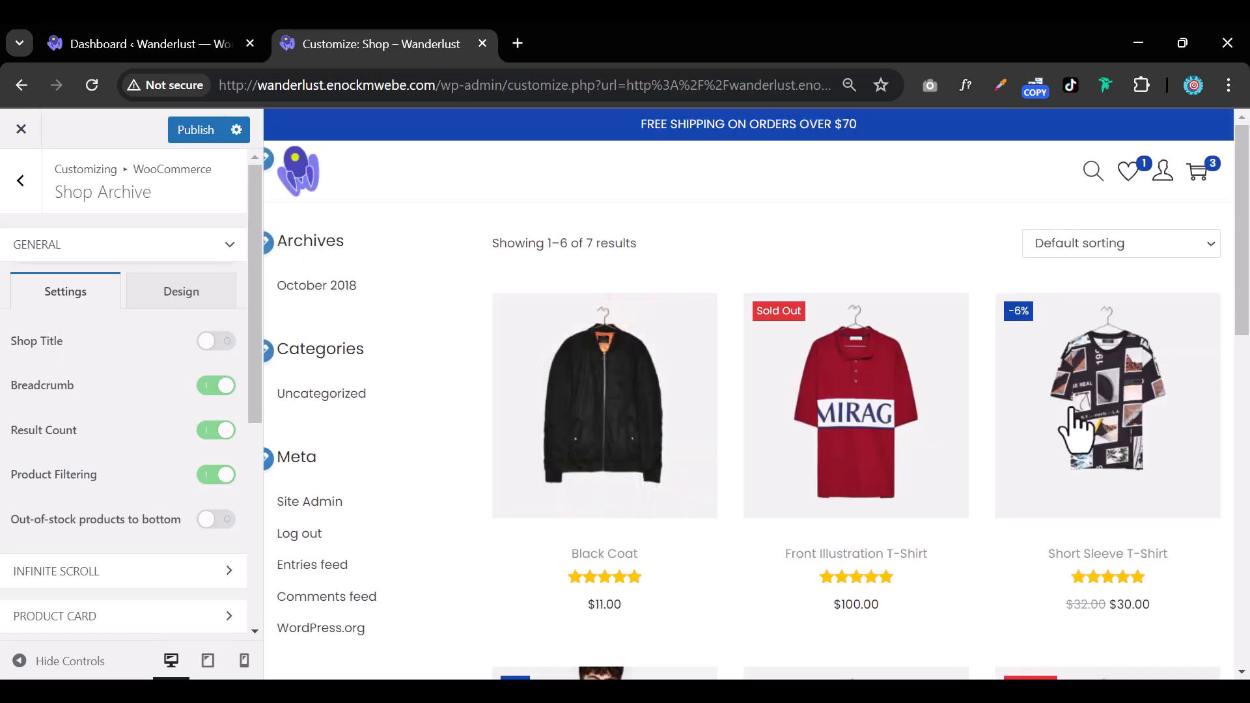
Look over the shop preview, open the live store page in a new tab from the admin dashboard, and switch to it
scroll(759, 413, "down", 8)
scroll(665, 394, "up", 7)
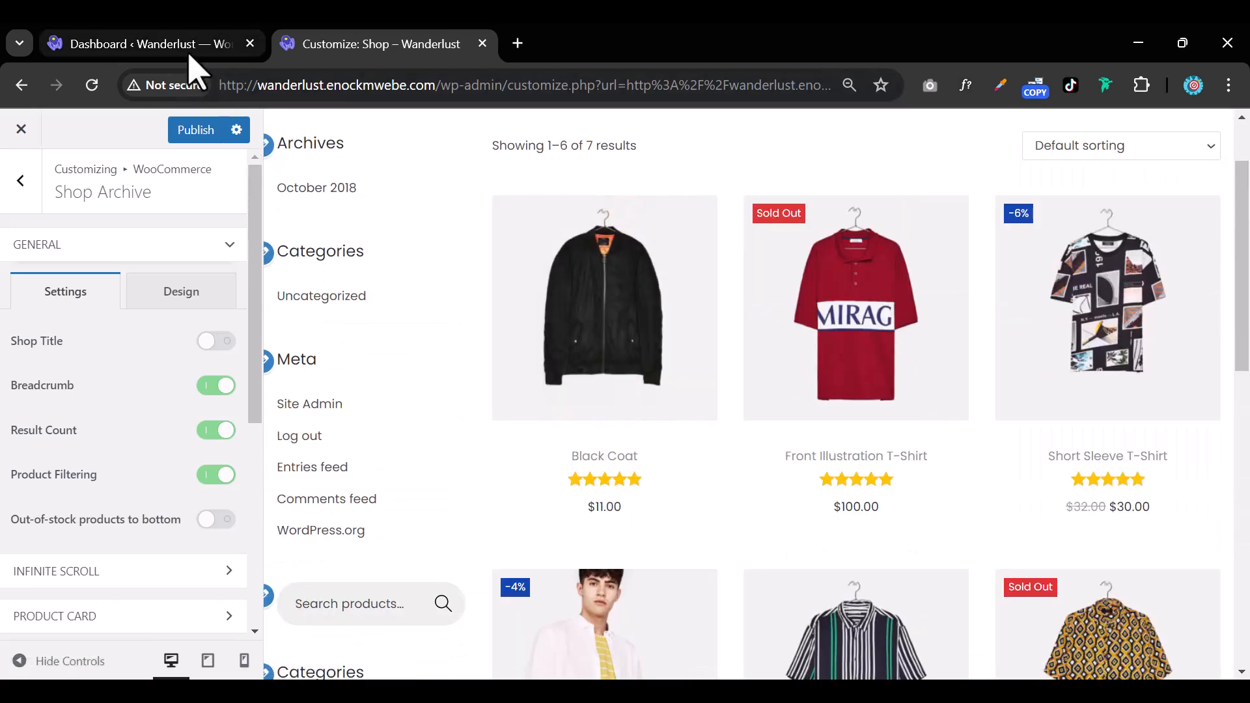
left_click(198, 41)
mouse_move(97, 130)
right_click(79, 175)
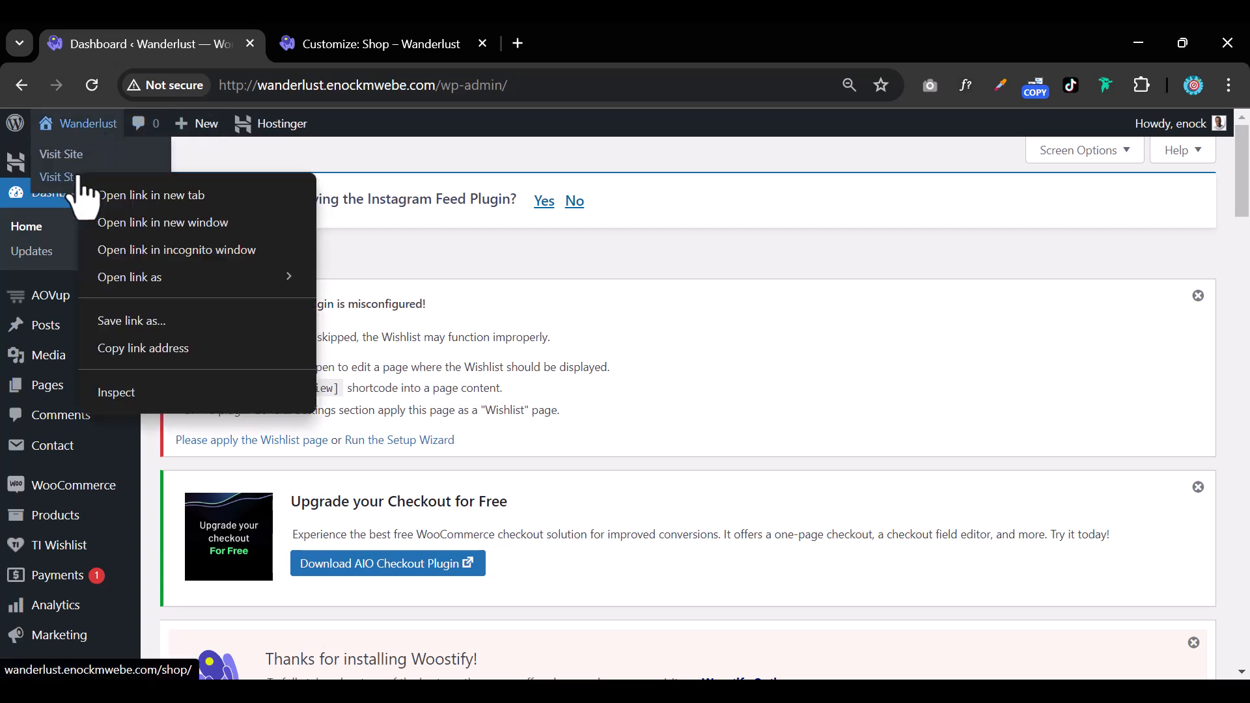
left_click(150, 196)
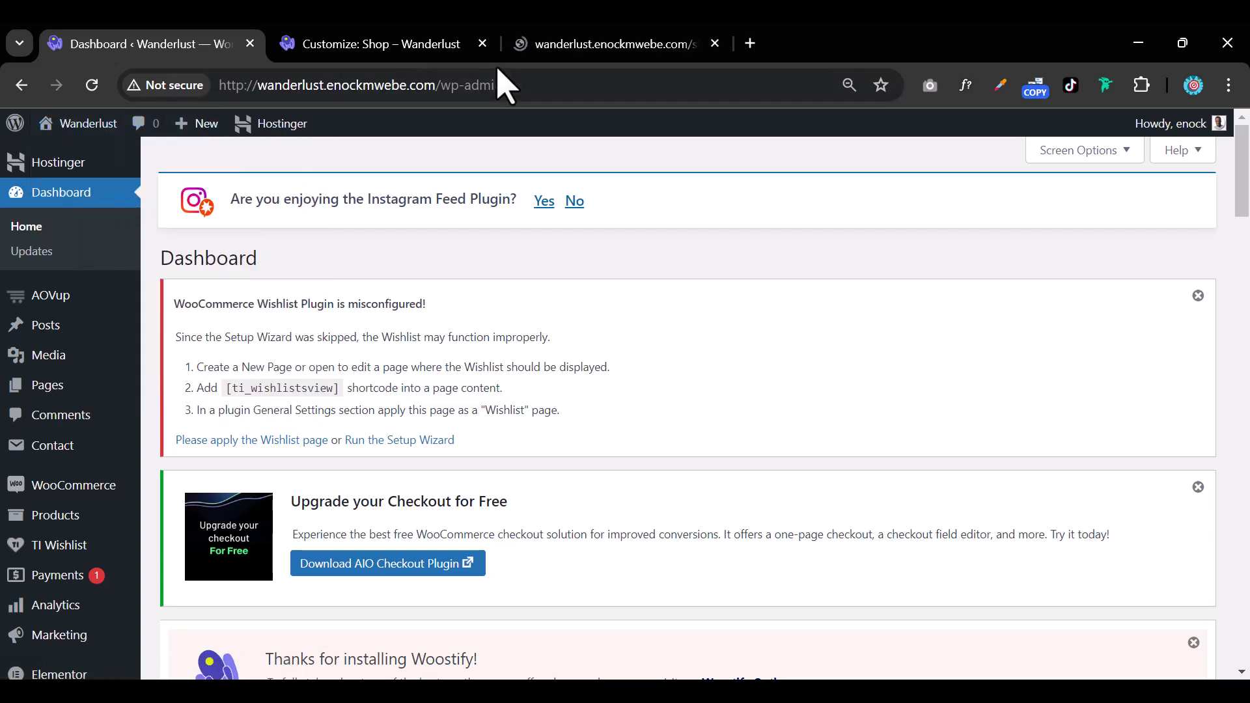
left_click(581, 46)
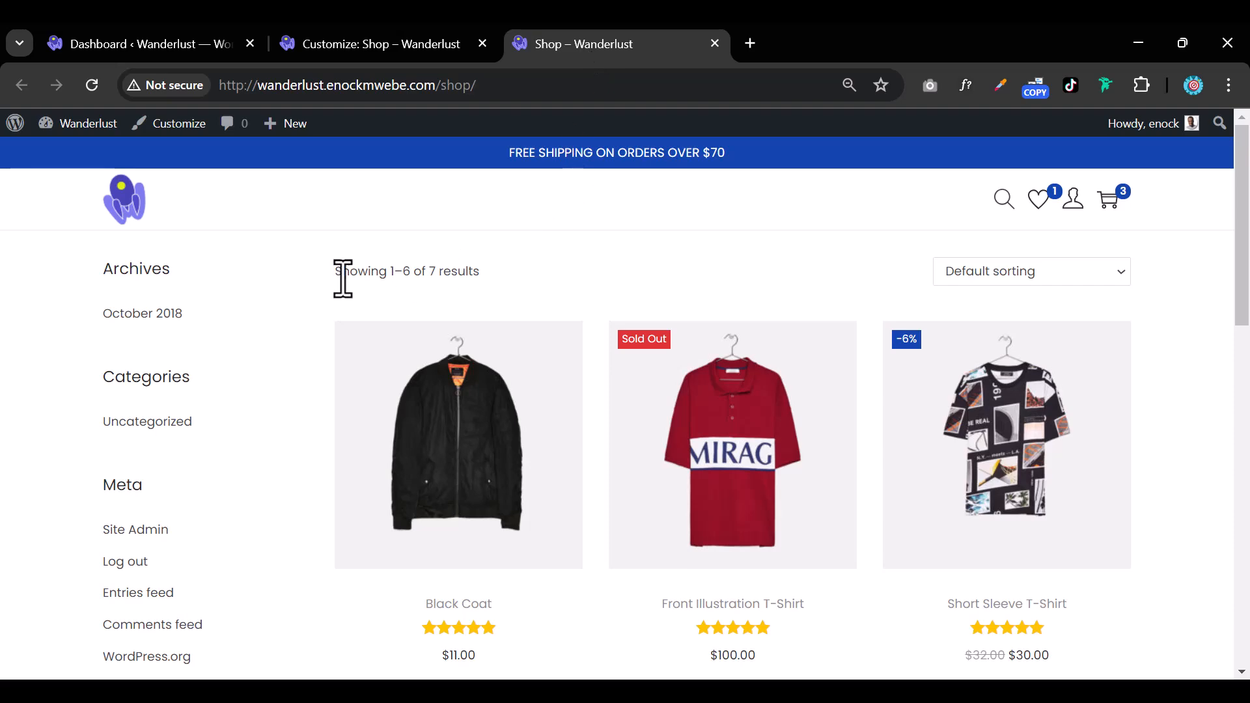
Browse the live shop, open the Front Illustration T-Shirt, and go to its Man category page to examine the product archive layout
scroll(455, 482, "down", 5)
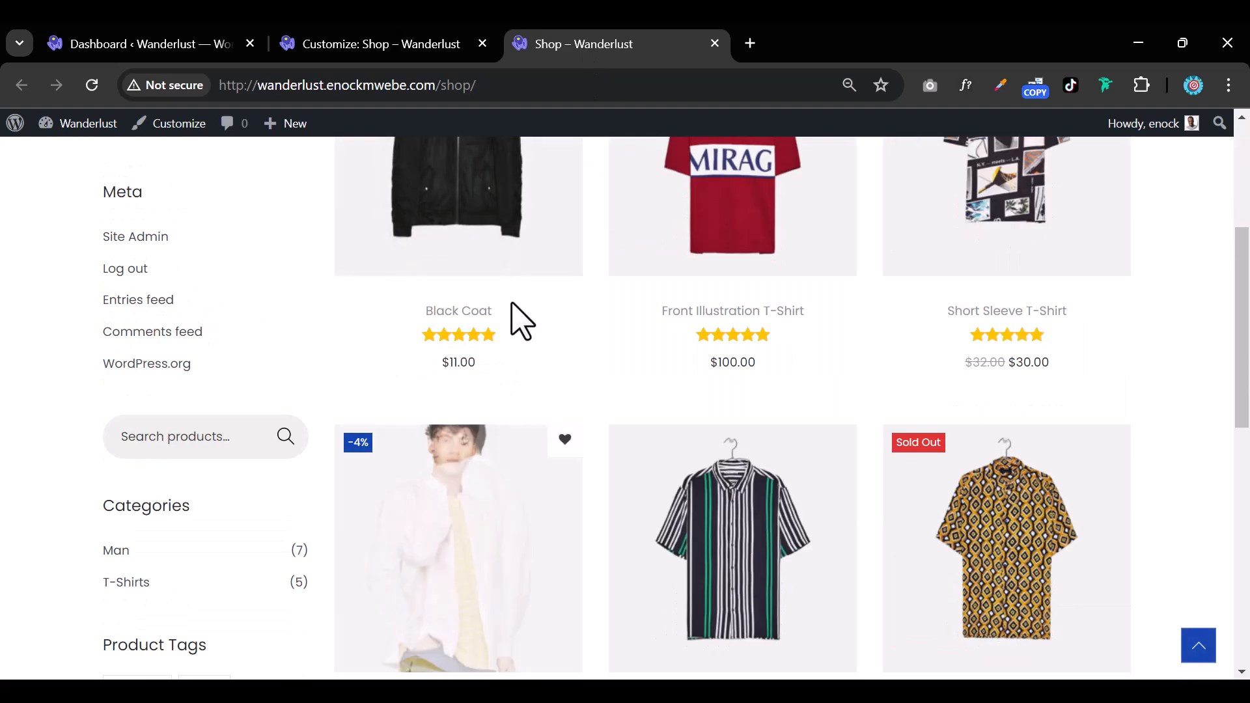
left_click(748, 231)
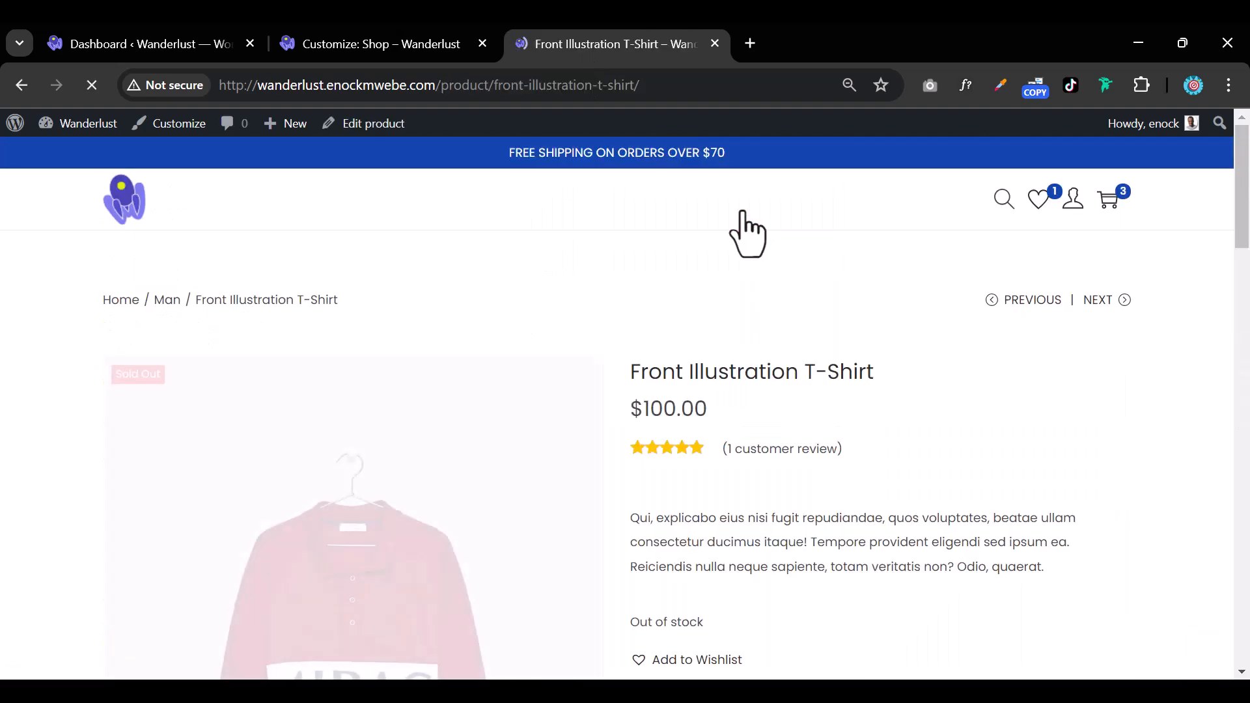
left_click(168, 310)
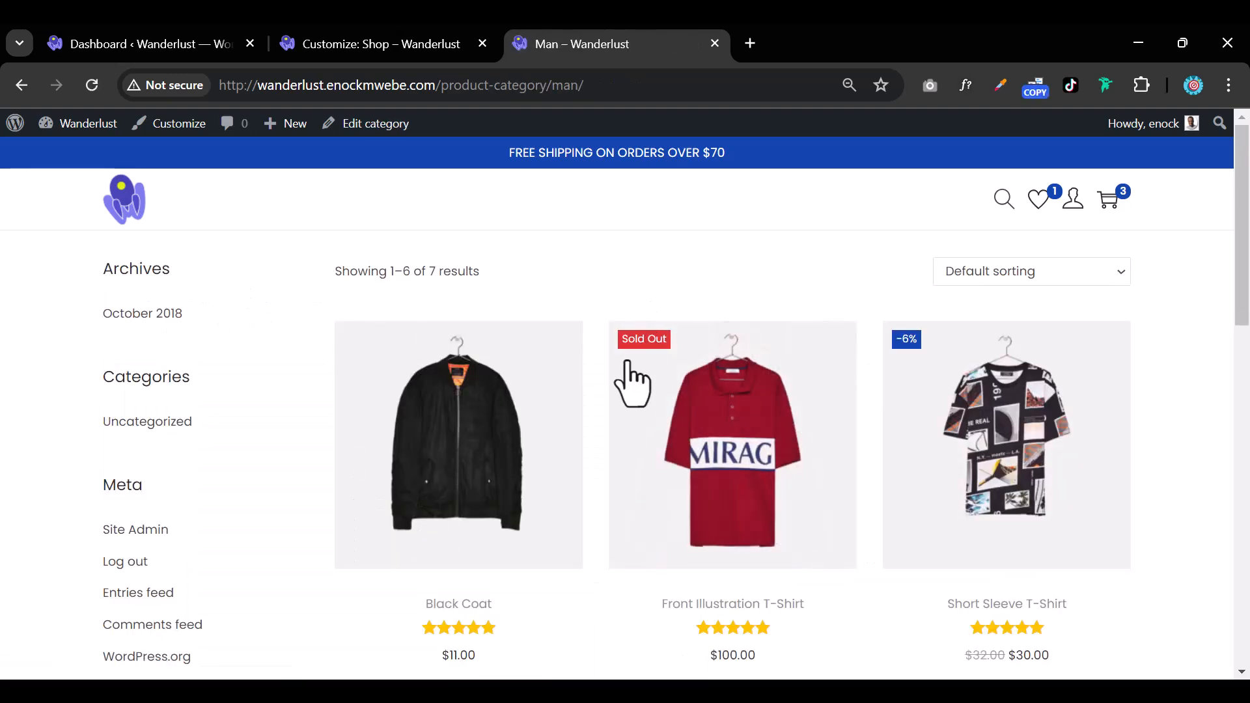
scroll(593, 390, "down", 15)
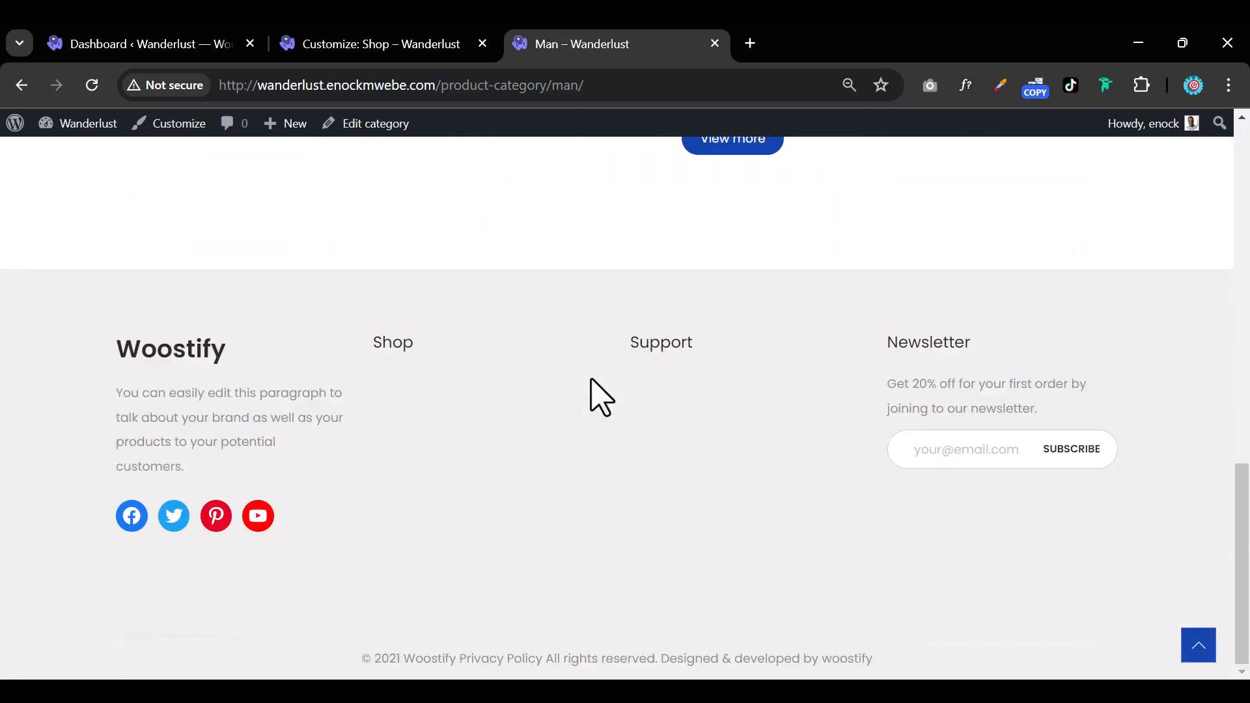
scroll(592, 387, "up", 8)
scroll(592, 393, "up", 4)
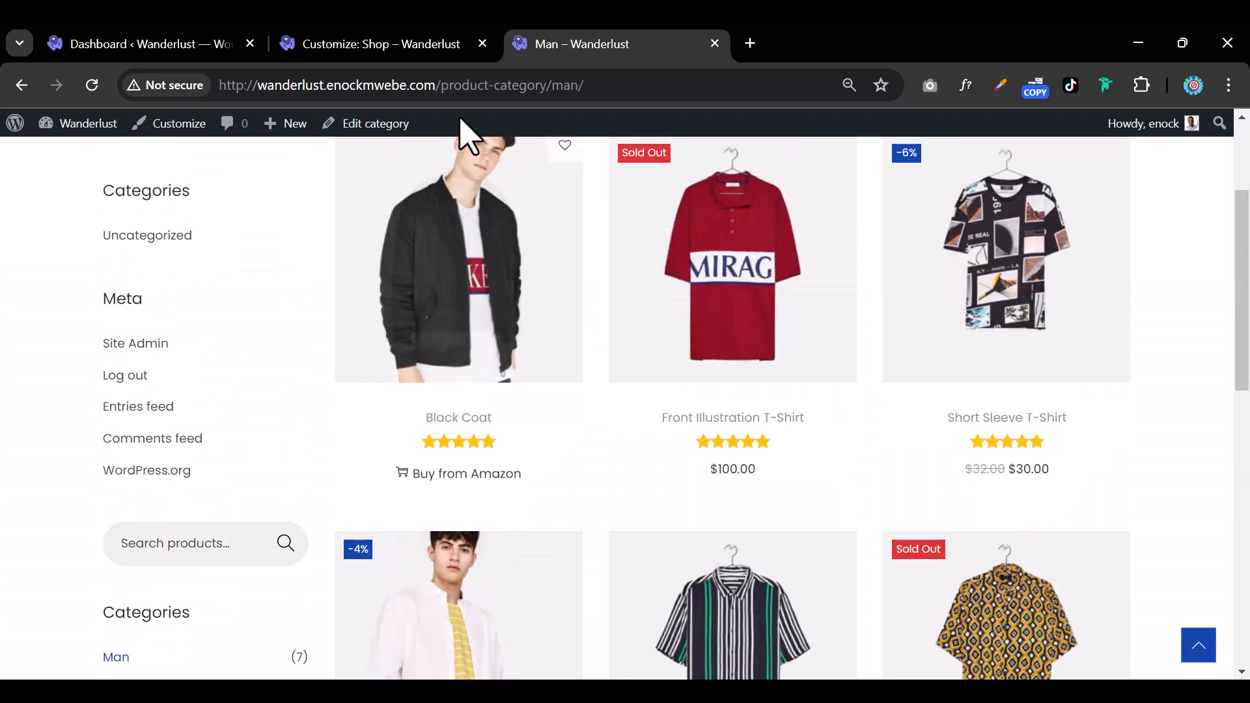
scroll(664, 455, "down", 5)
scroll(677, 417, "up", 7)
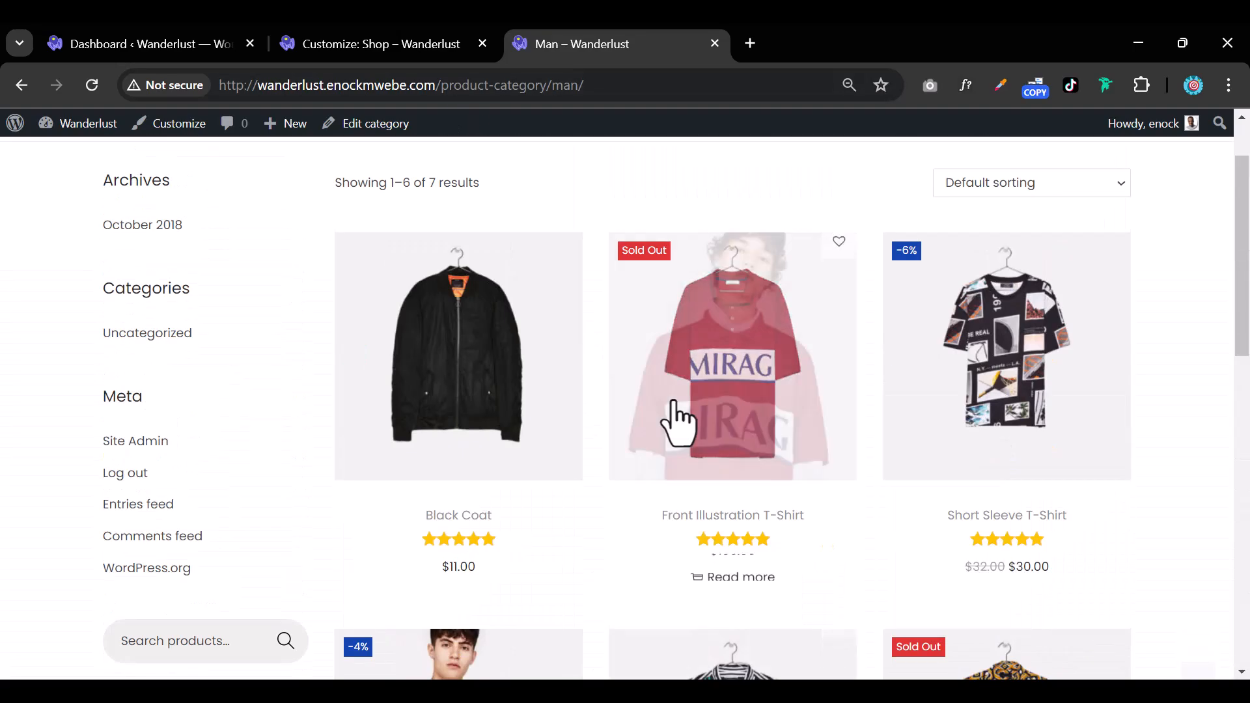
Turn the shop title back on in the Shop Archive settings and publish, checking the change on the reloaded Man category page
left_click(407, 46)
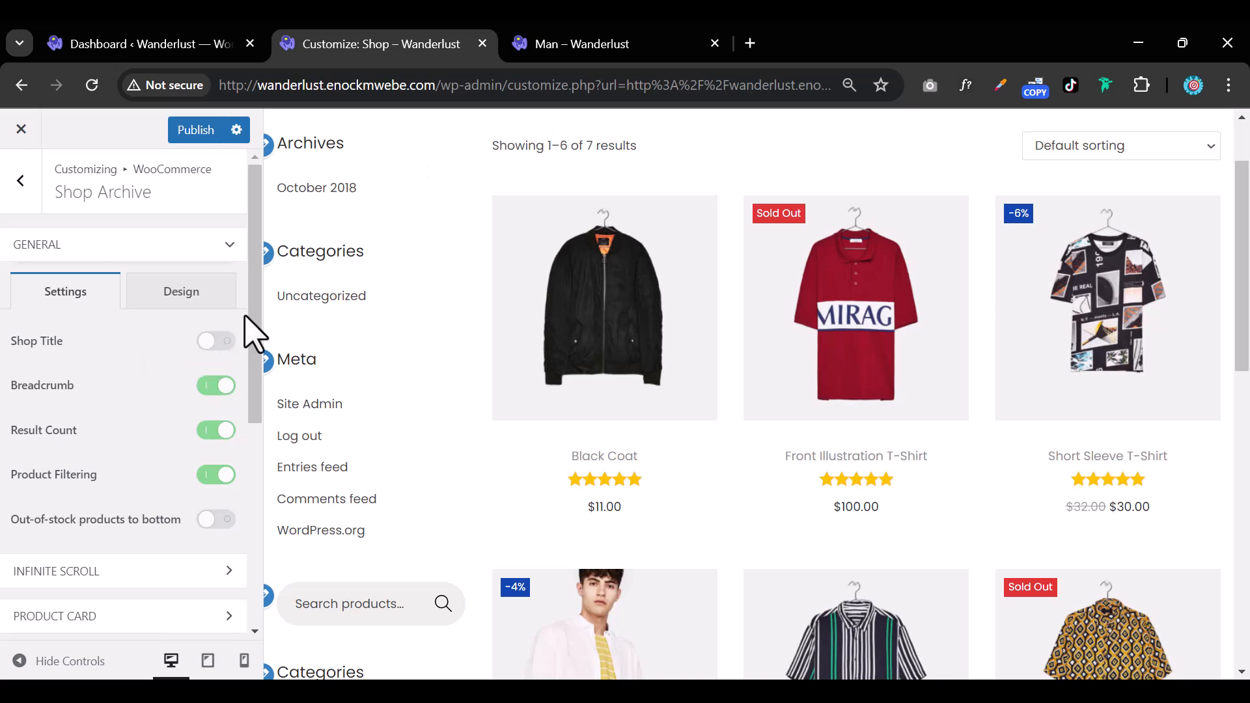
left_click(217, 340)
left_click(195, 130)
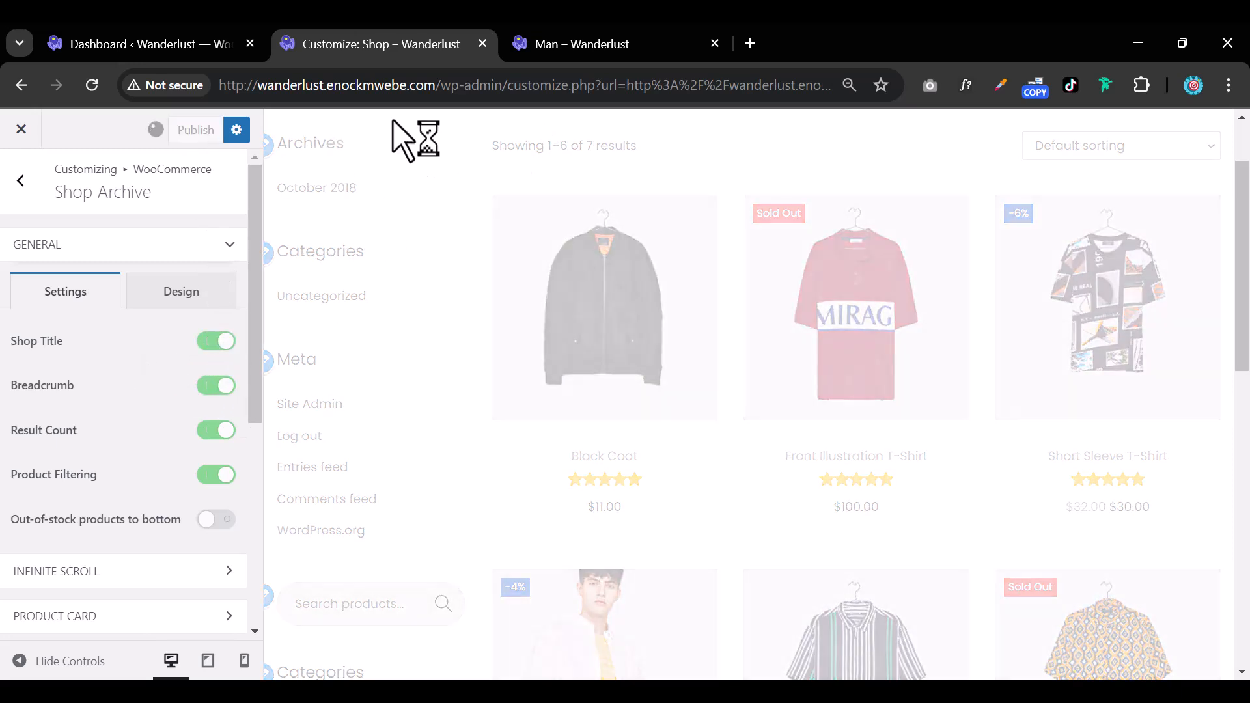
left_click(569, 45)
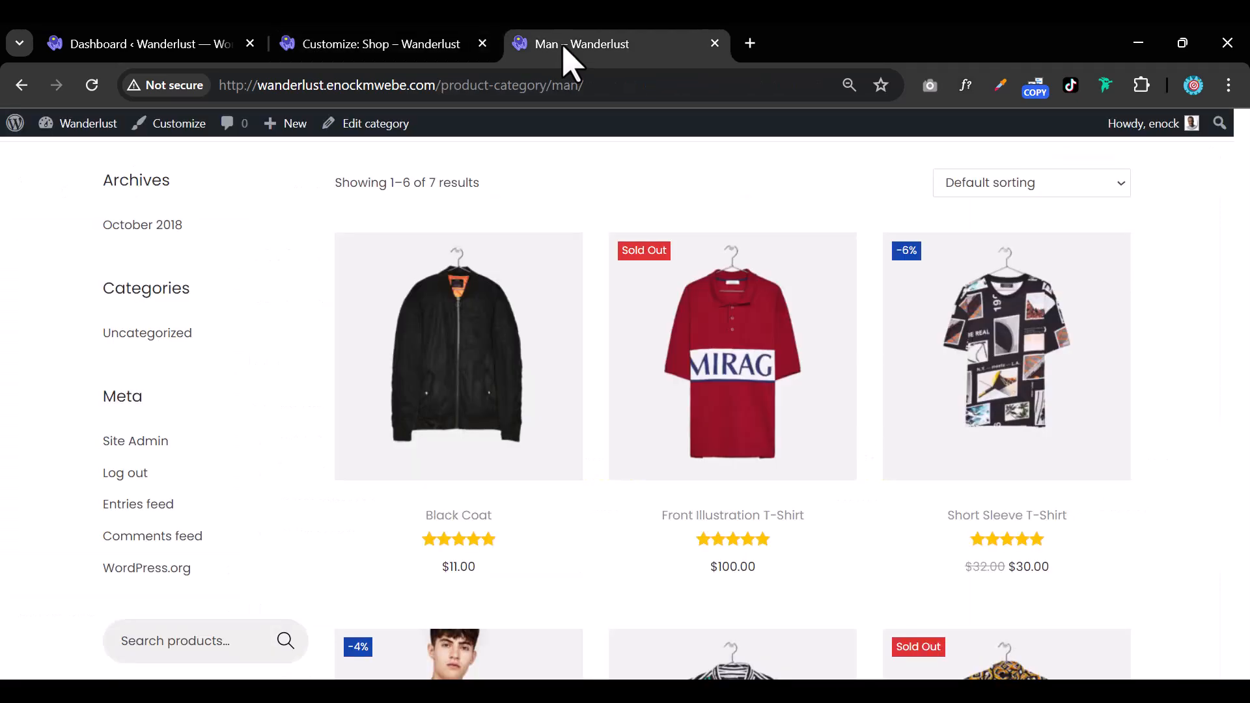
left_click(91, 86)
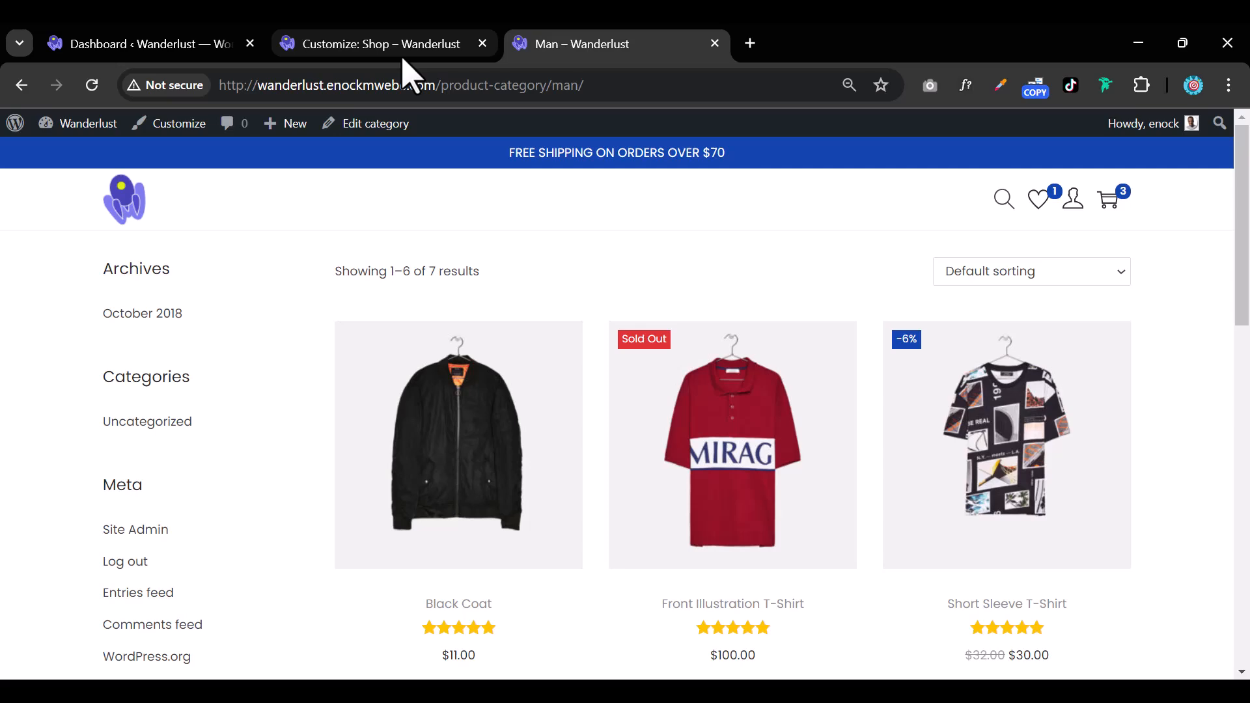
Turn off the result count and product filtering in the customizer's Shop Archive general settings
left_click(400, 44)
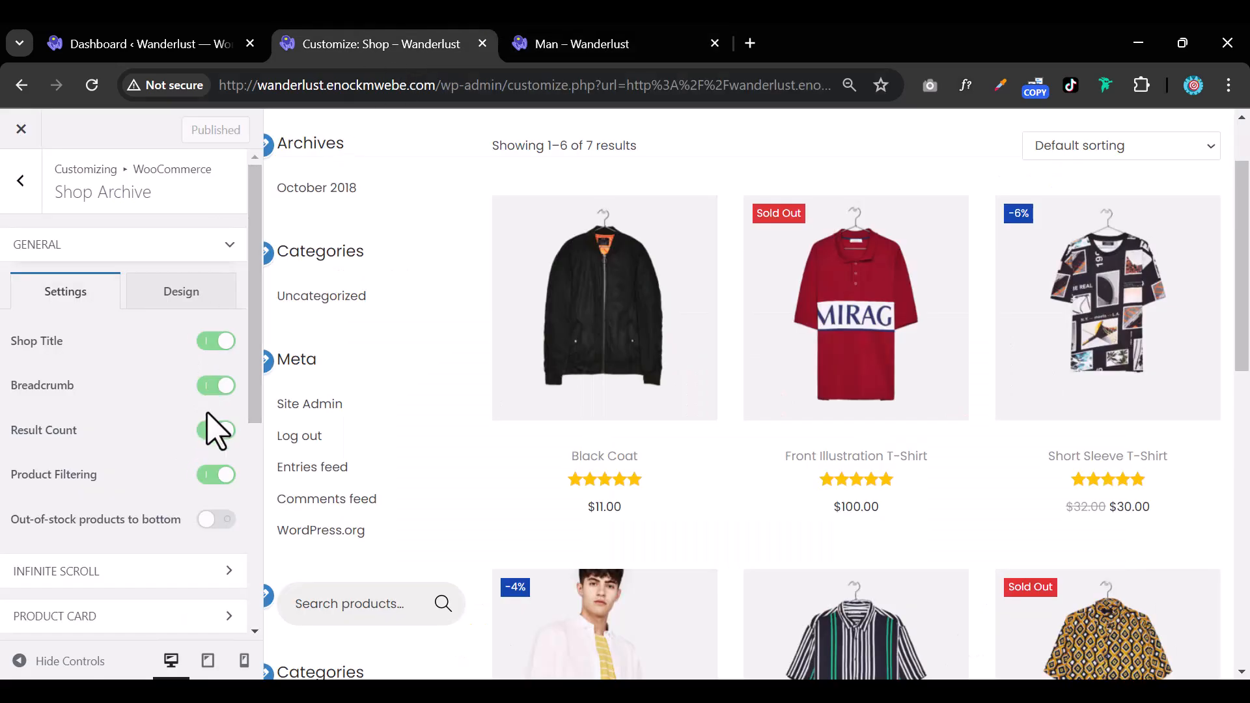
scroll(586, 468, "up", 2)
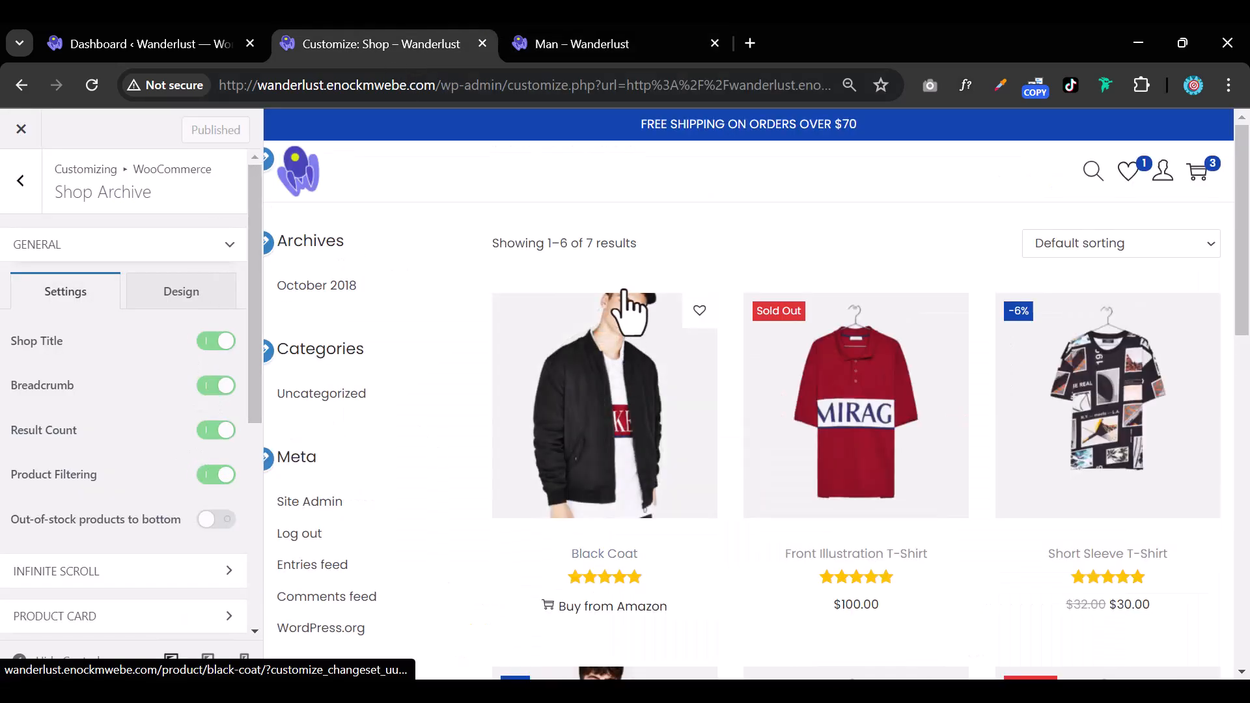
left_click_drag(636, 243, 507, 241)
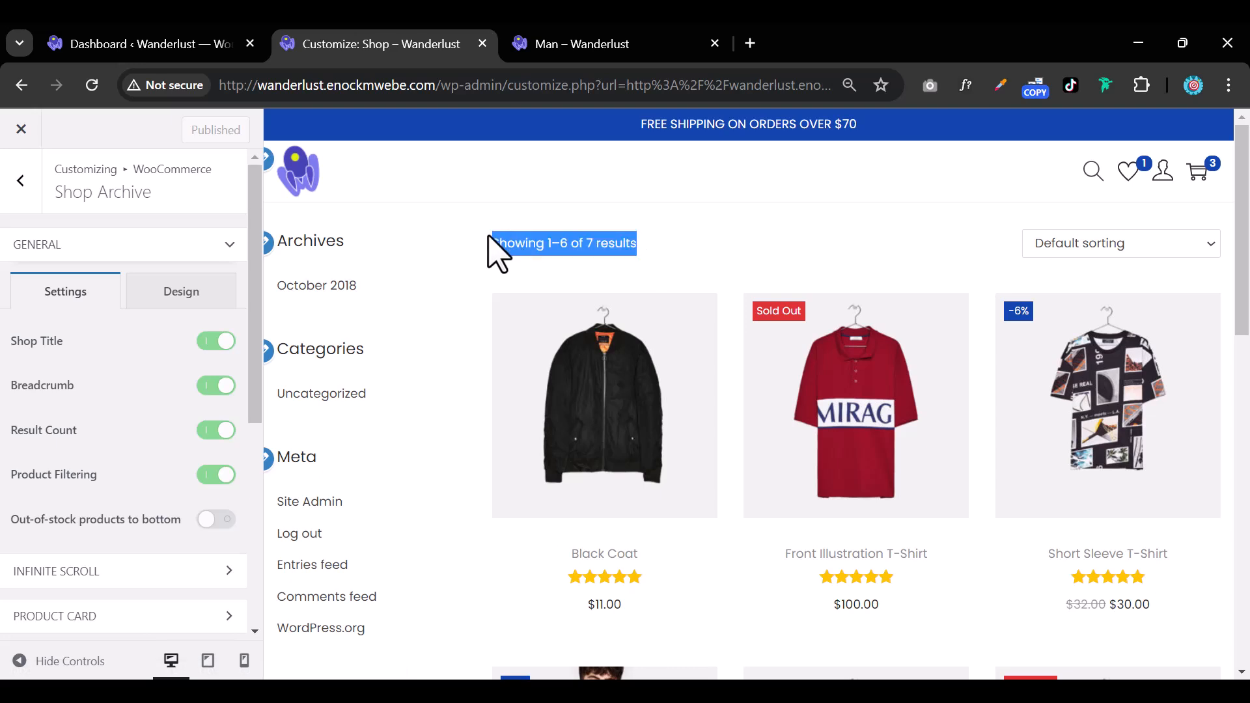
left_click(218, 432)
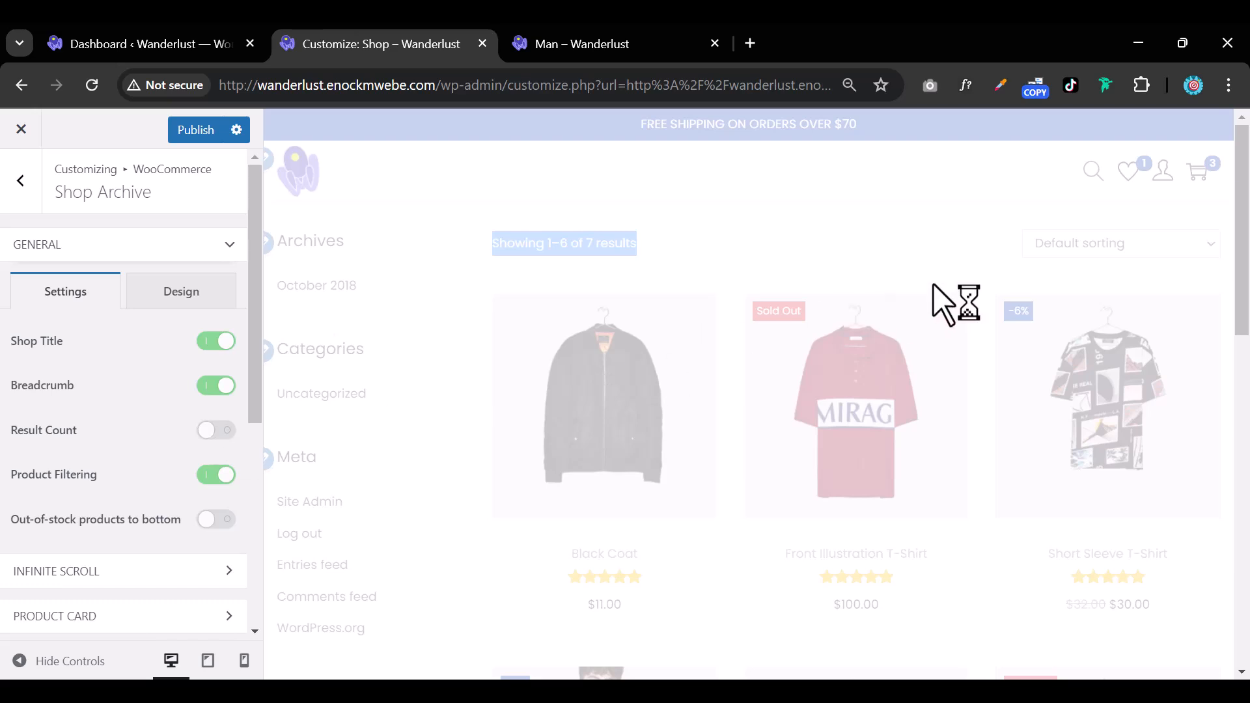
left_click(1165, 245)
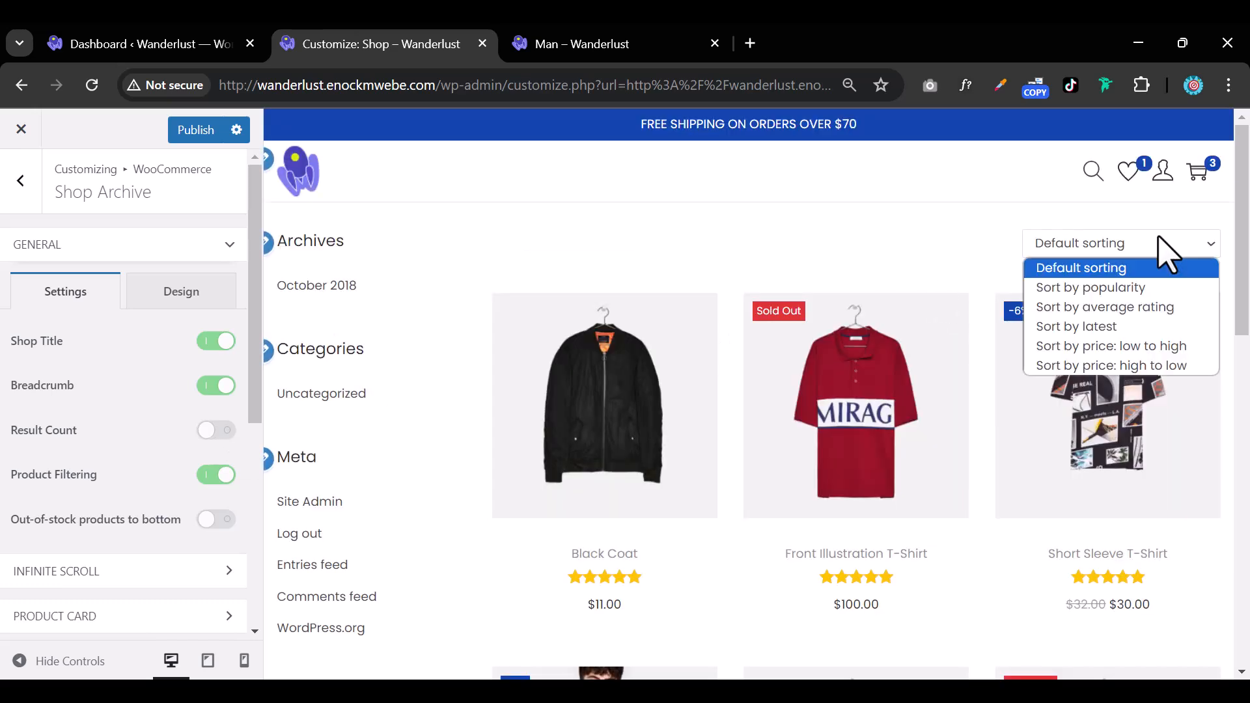
left_click(216, 474)
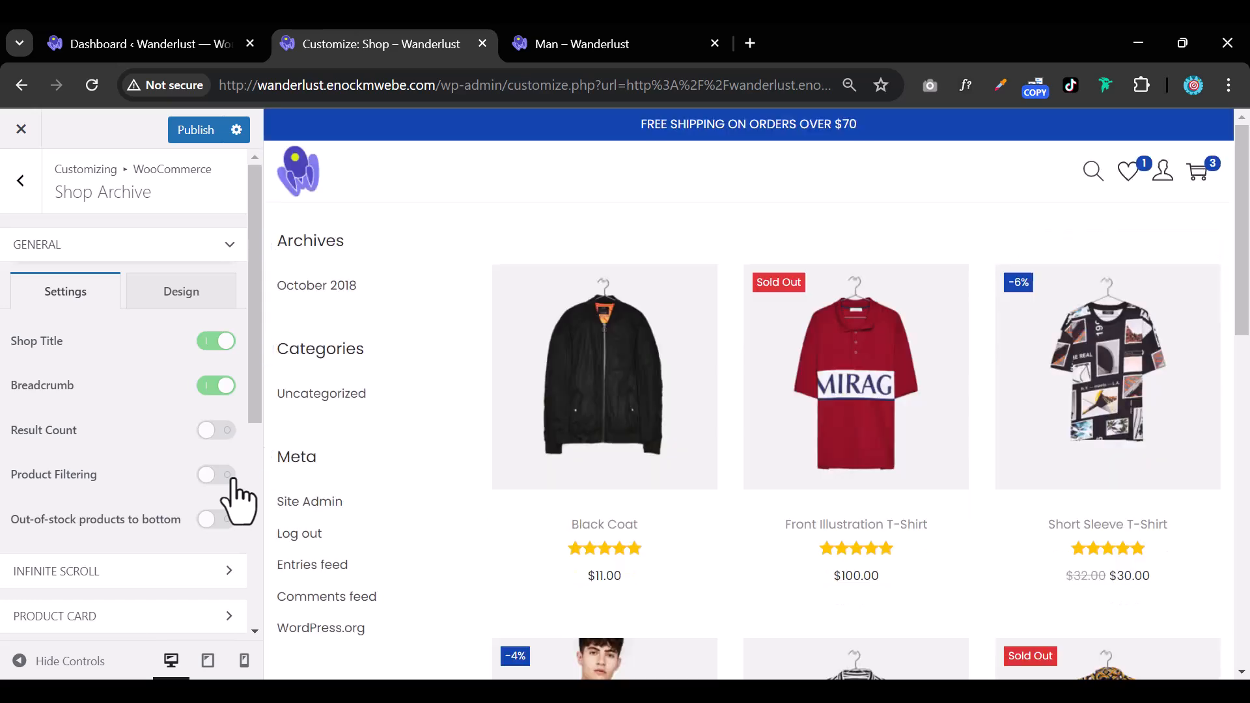
Examine the Infinite Scroll settings of the shop archive and the available loading types
scroll(143, 599, "down", 3)
left_click(133, 384)
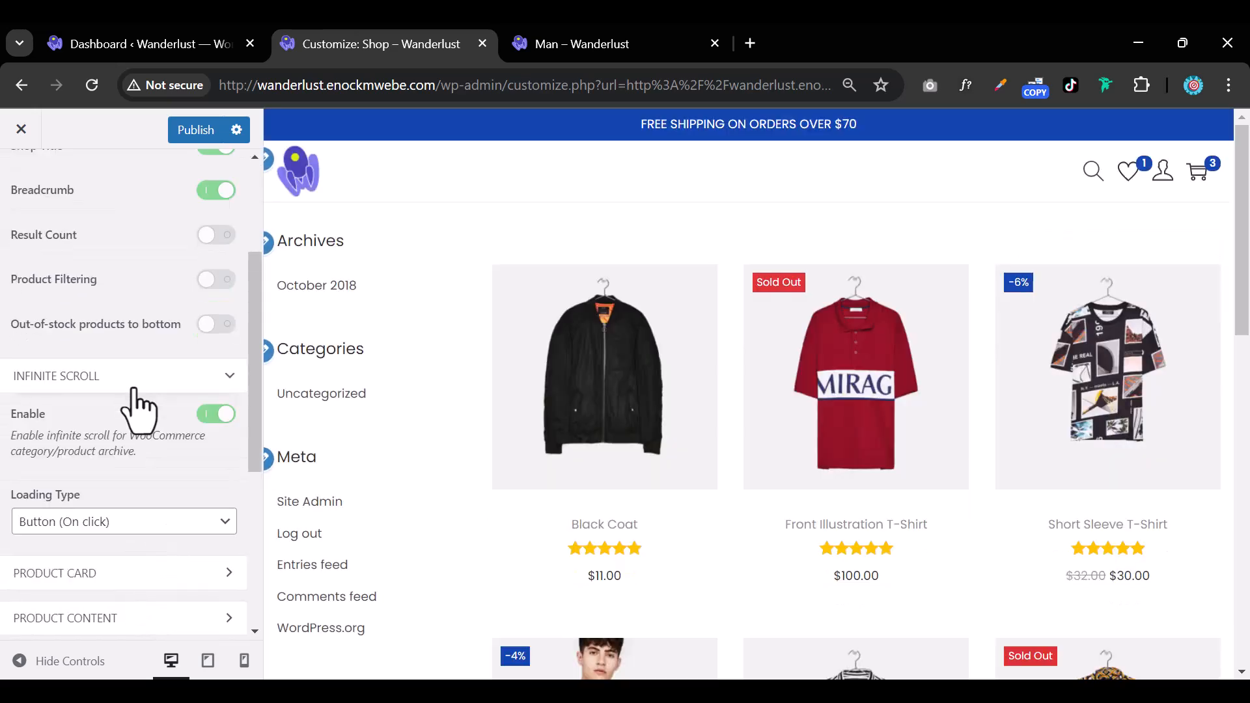
scroll(184, 518, "down", 2)
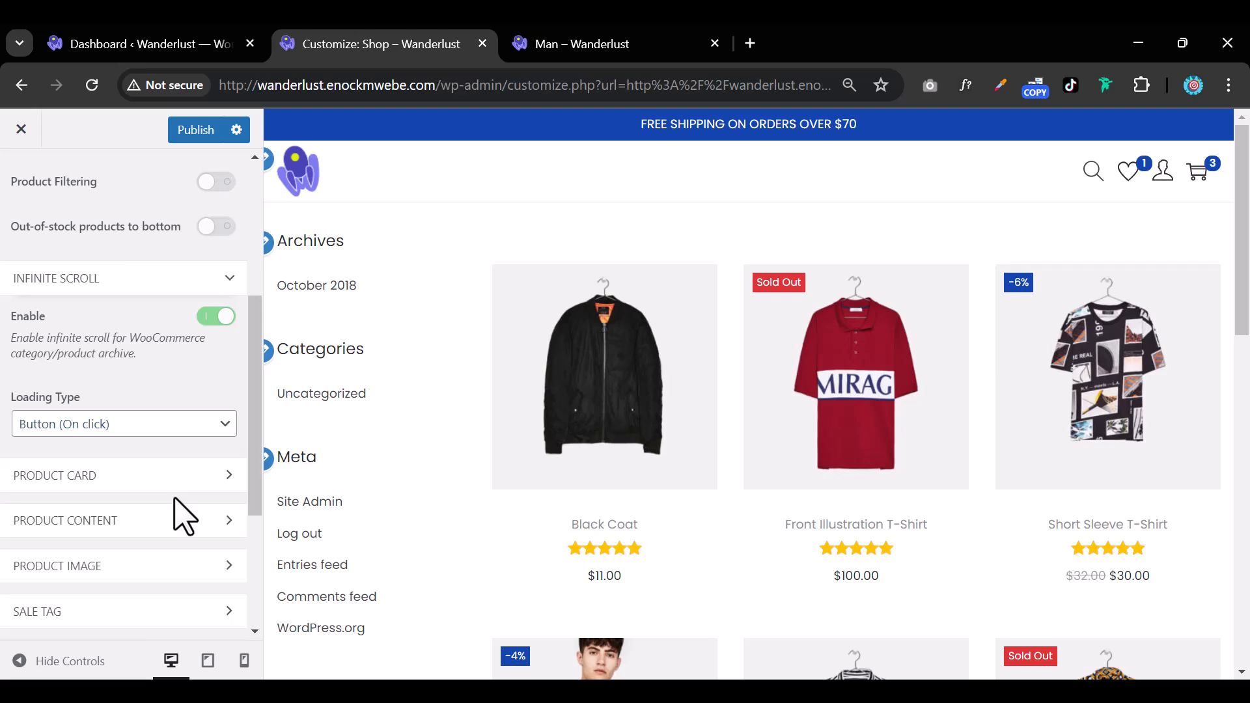
scroll(163, 478, "down", 2)
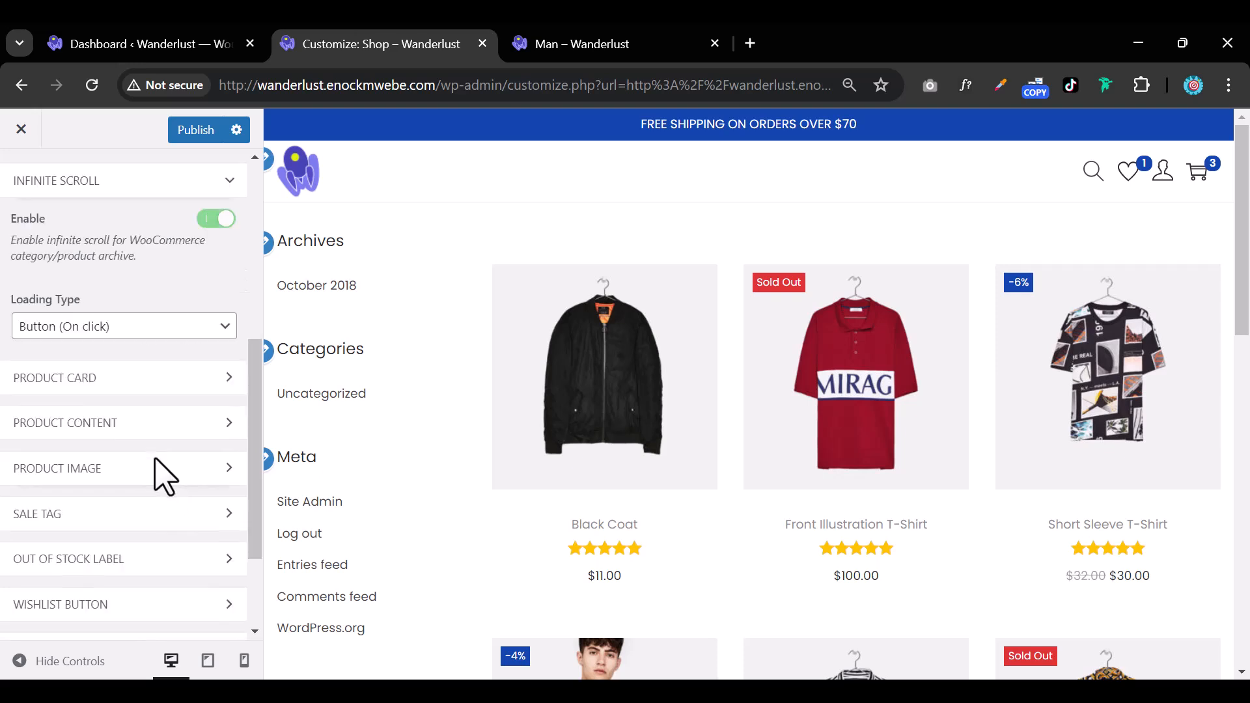
left_click(211, 326)
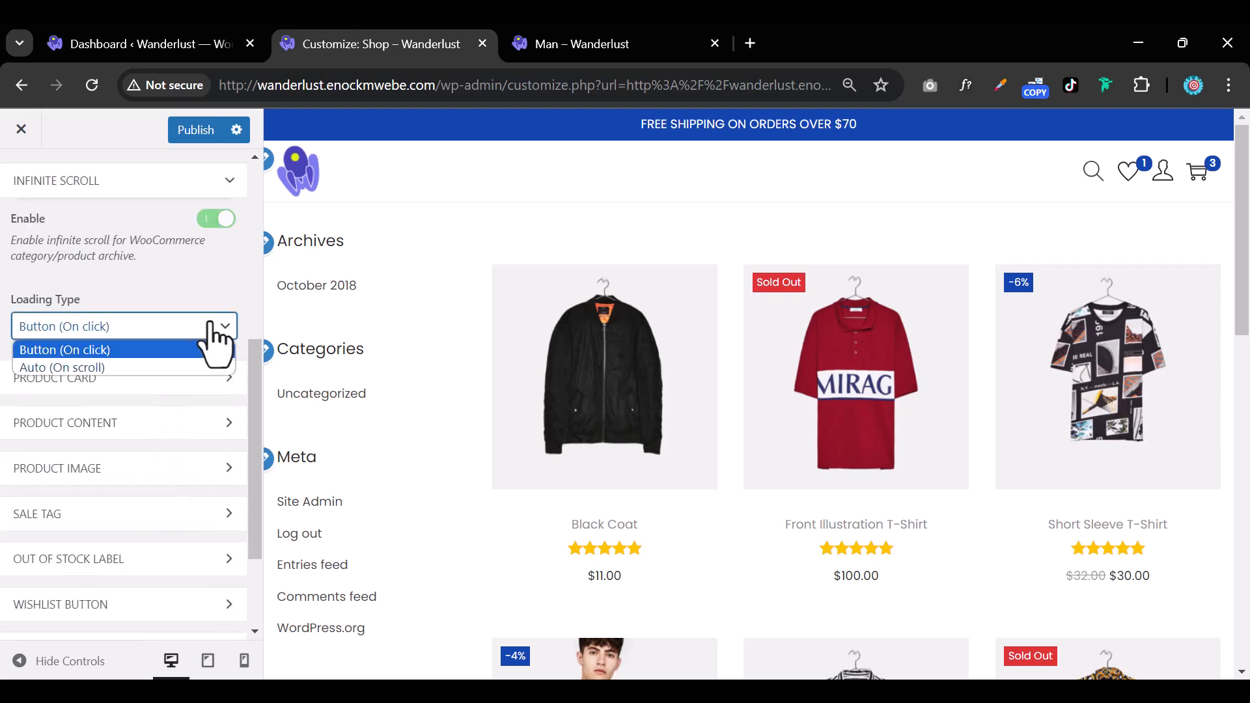
left_click(211, 326)
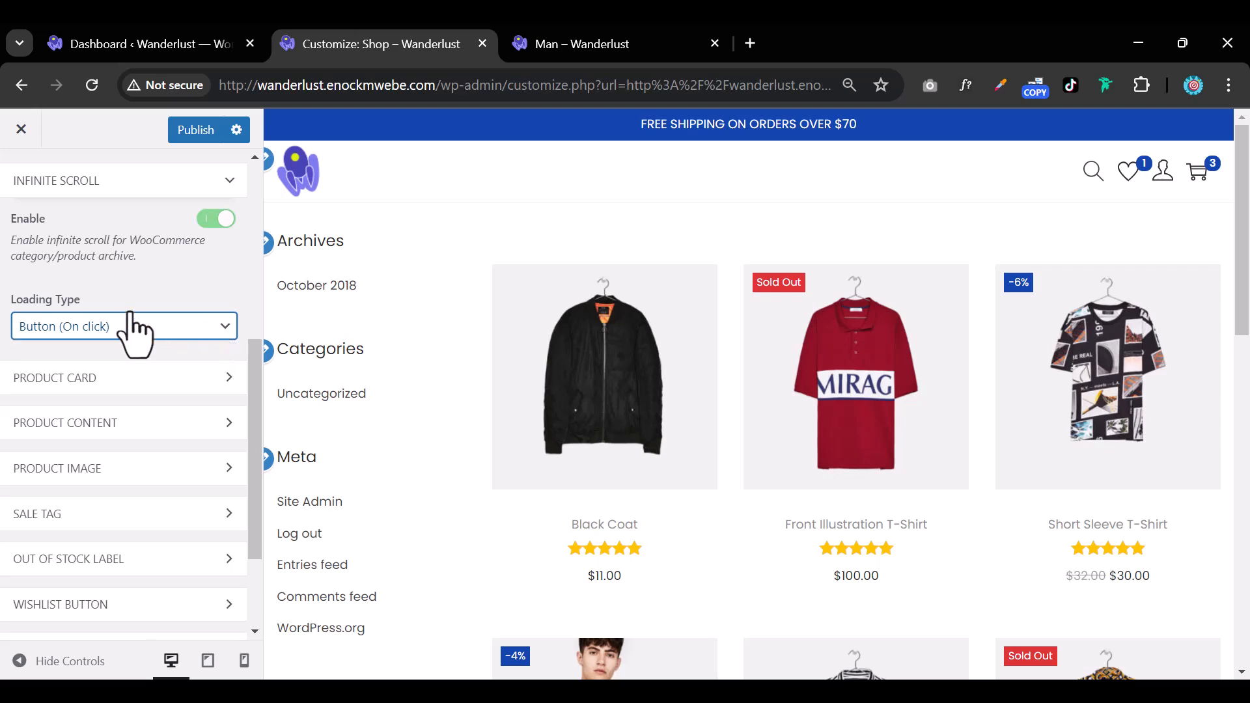
Try a Dotted border style with a 7 px width on the shop archive's product cards
left_click(168, 380)
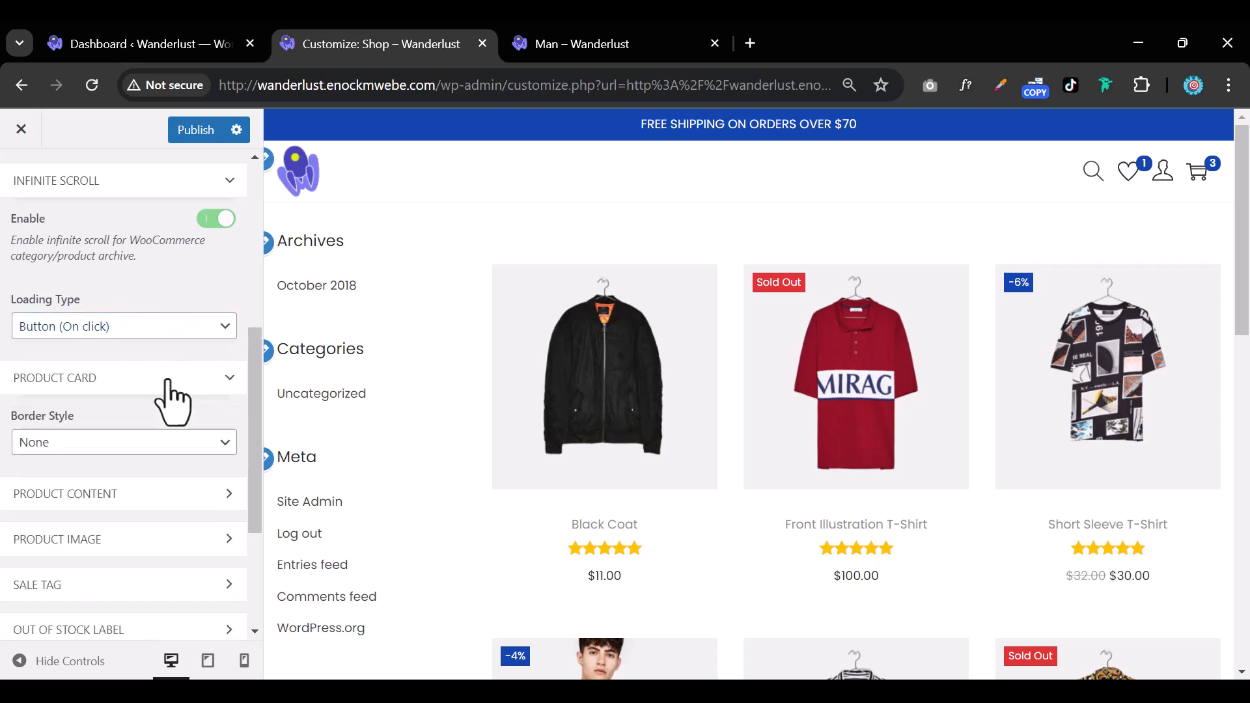
scroll(173, 402, "down", 2)
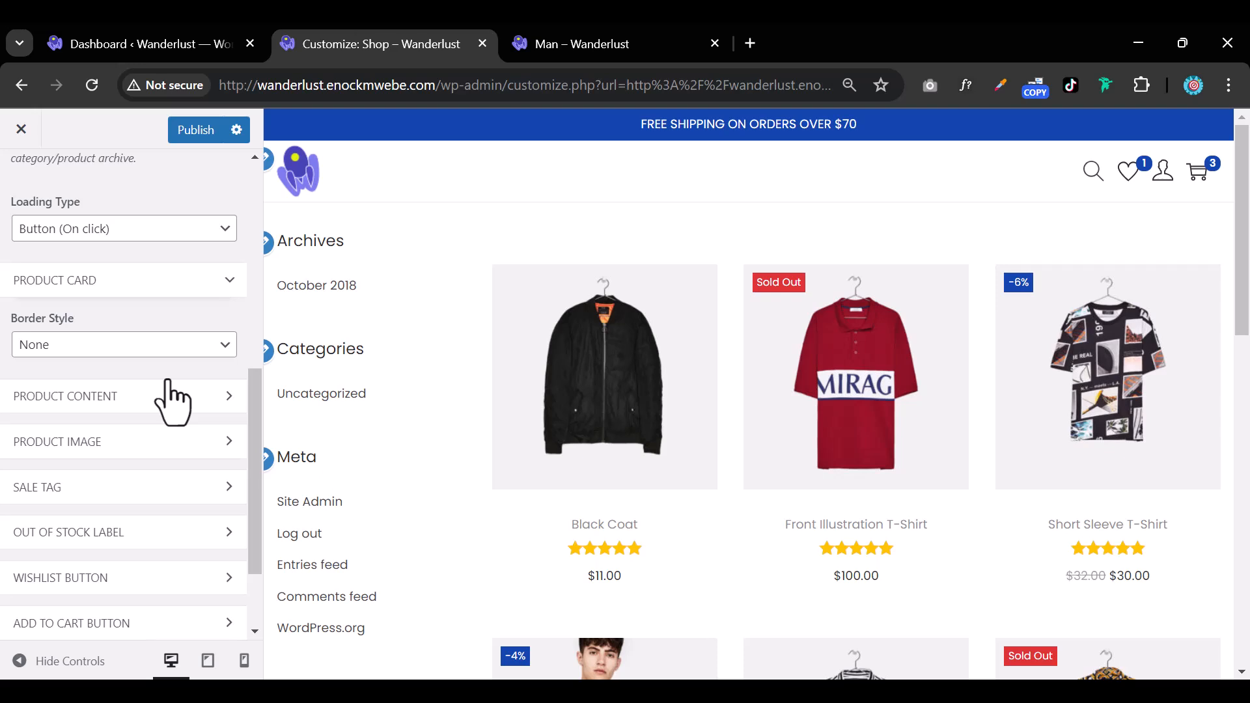
left_click(195, 344)
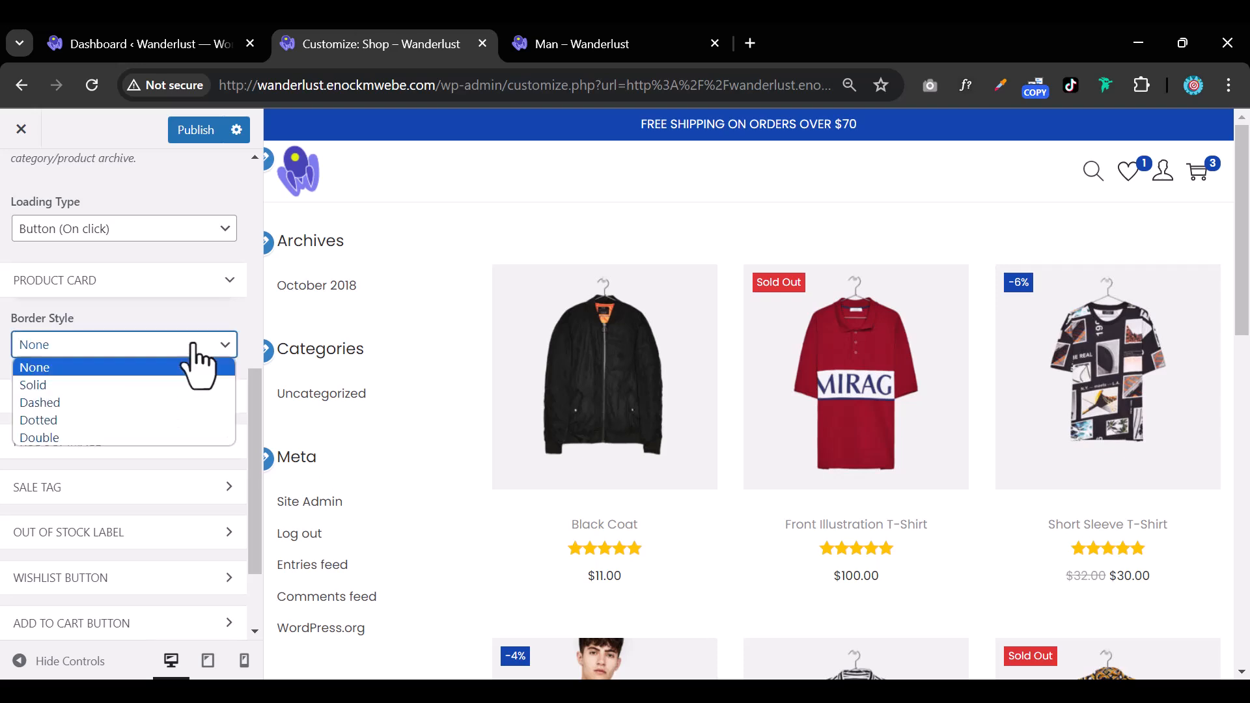
left_click(163, 418)
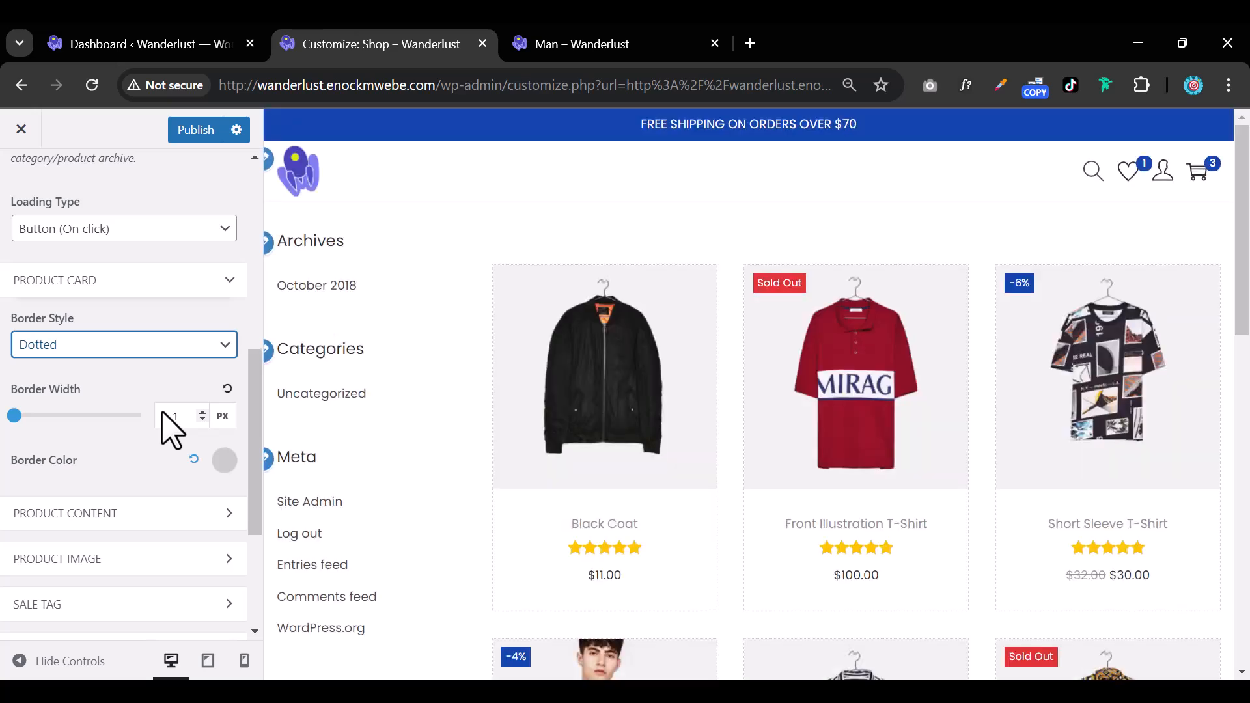
left_click_drag(14, 415, 103, 416)
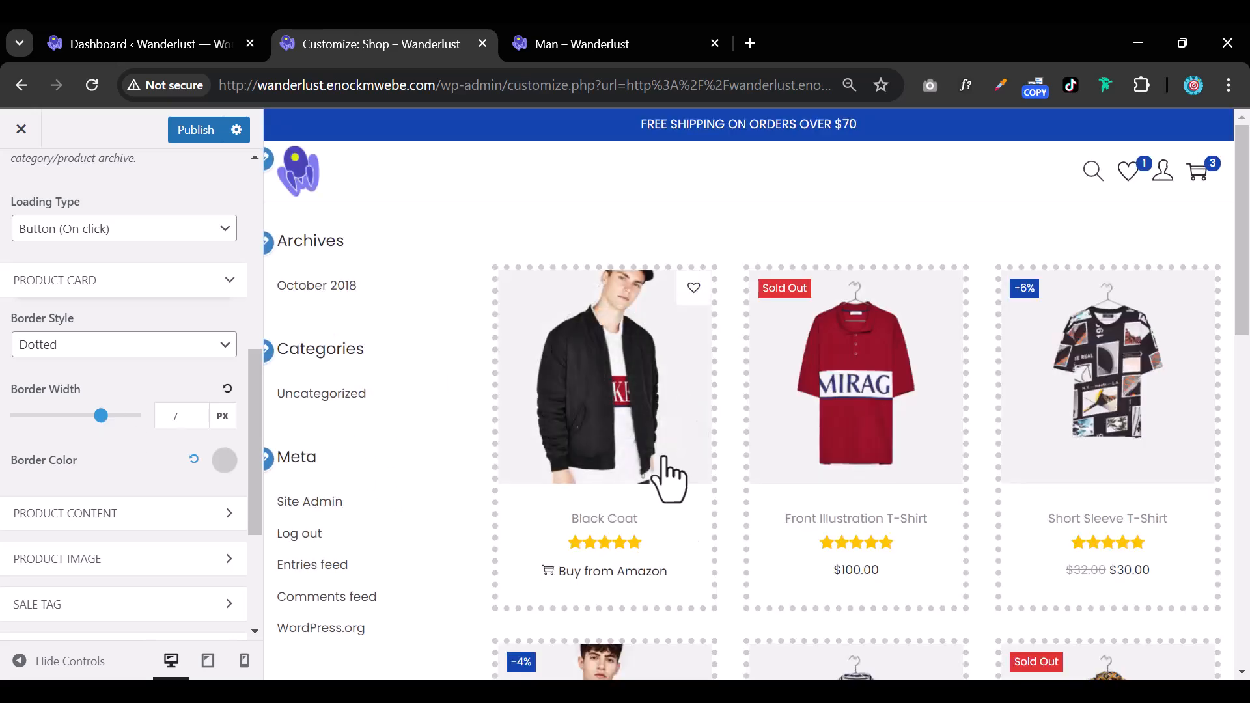
Try the Dashed and Double border styles on the product cards, and set the border style back to None
left_click(99, 345)
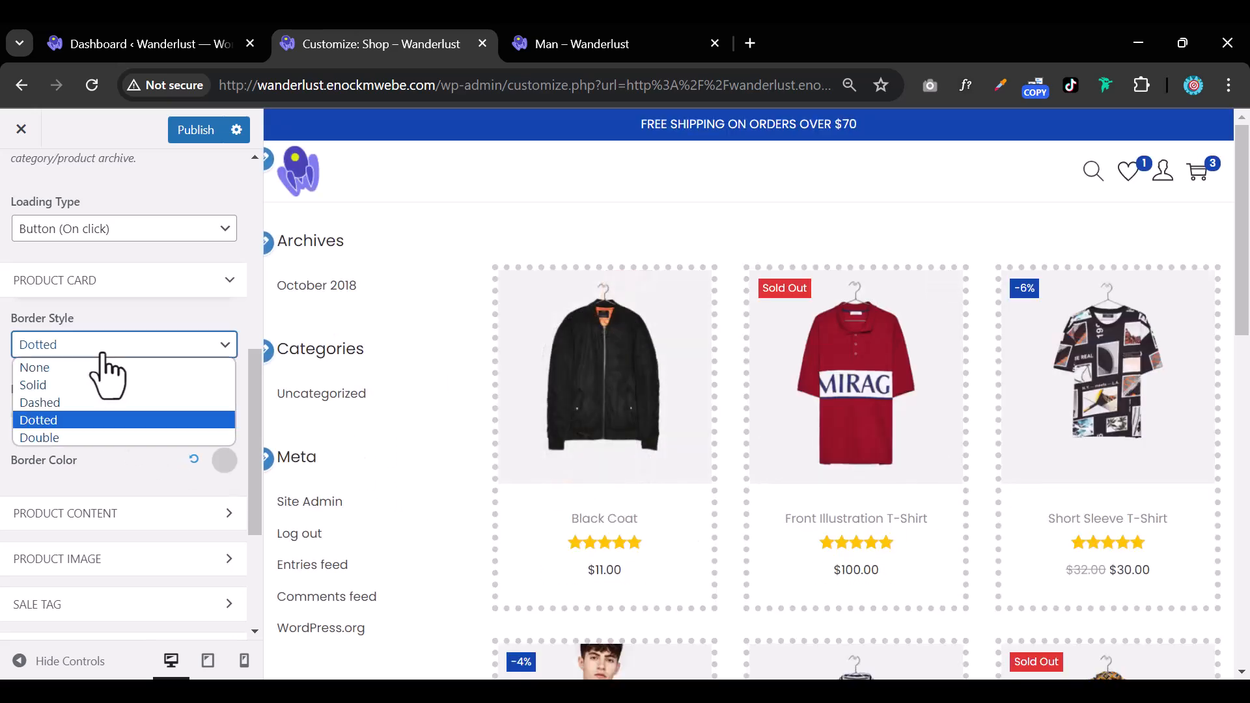
left_click(101, 402)
left_click(106, 345)
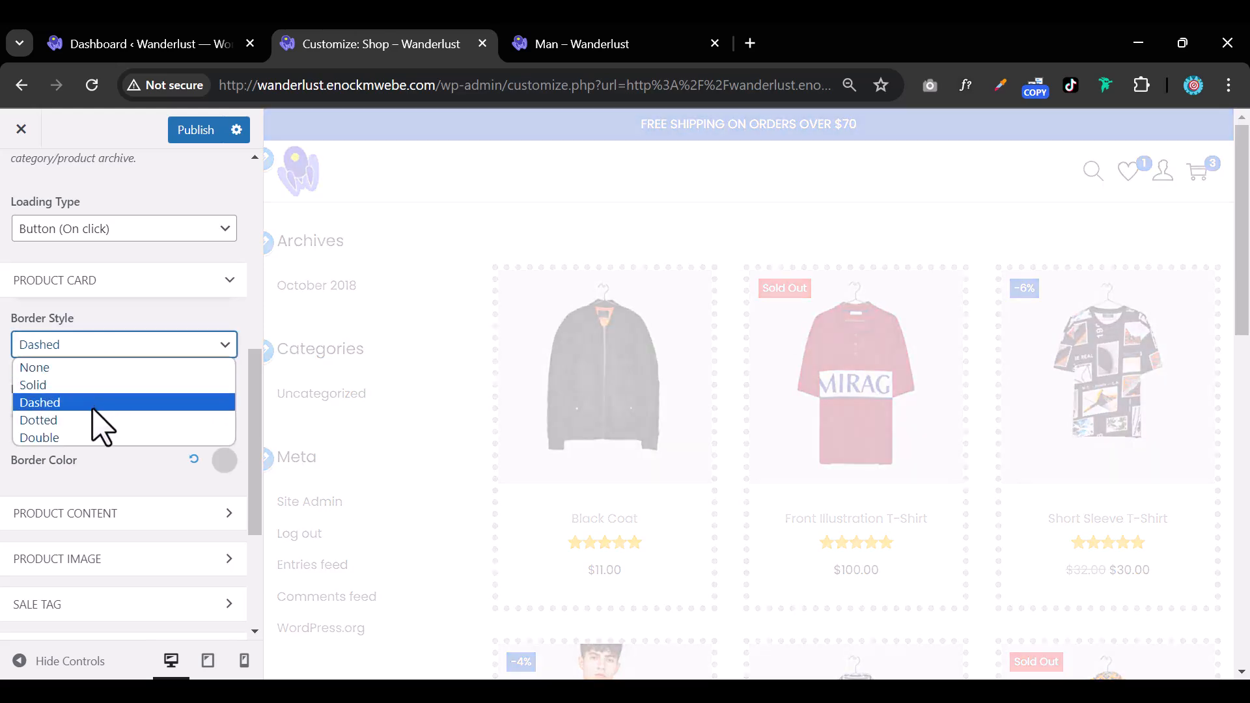
left_click(83, 437)
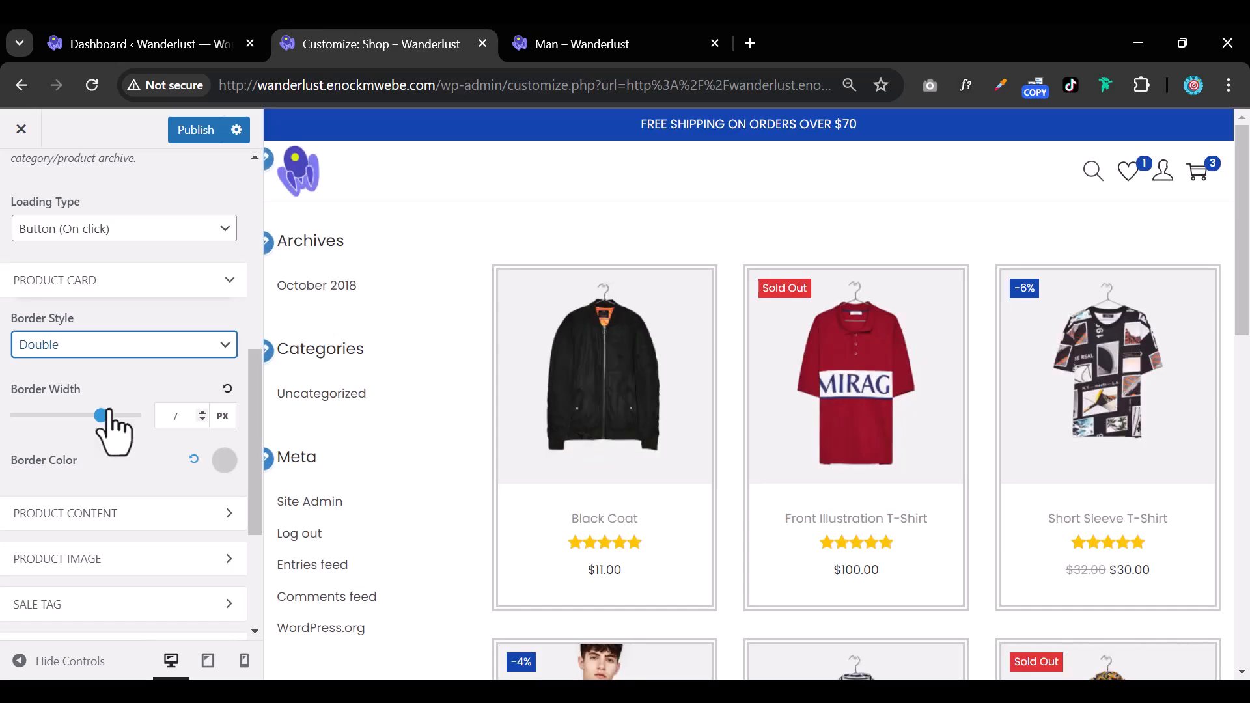
left_click(199, 354)
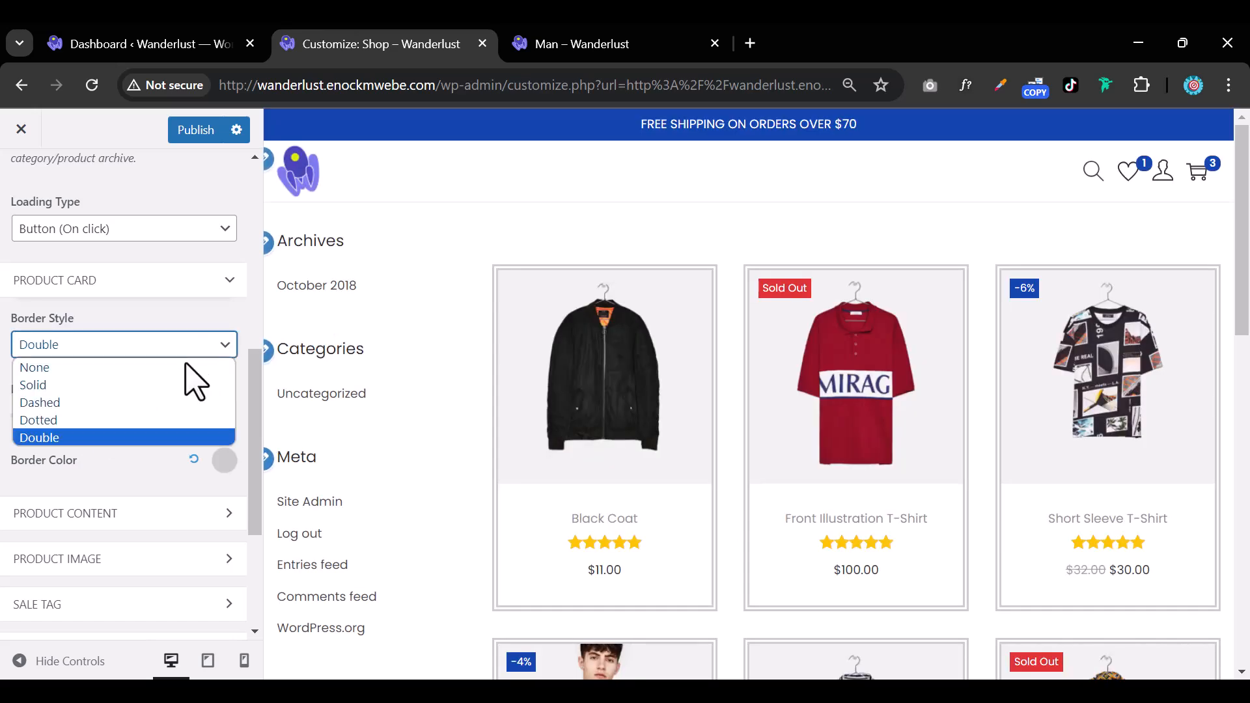
left_click(186, 366)
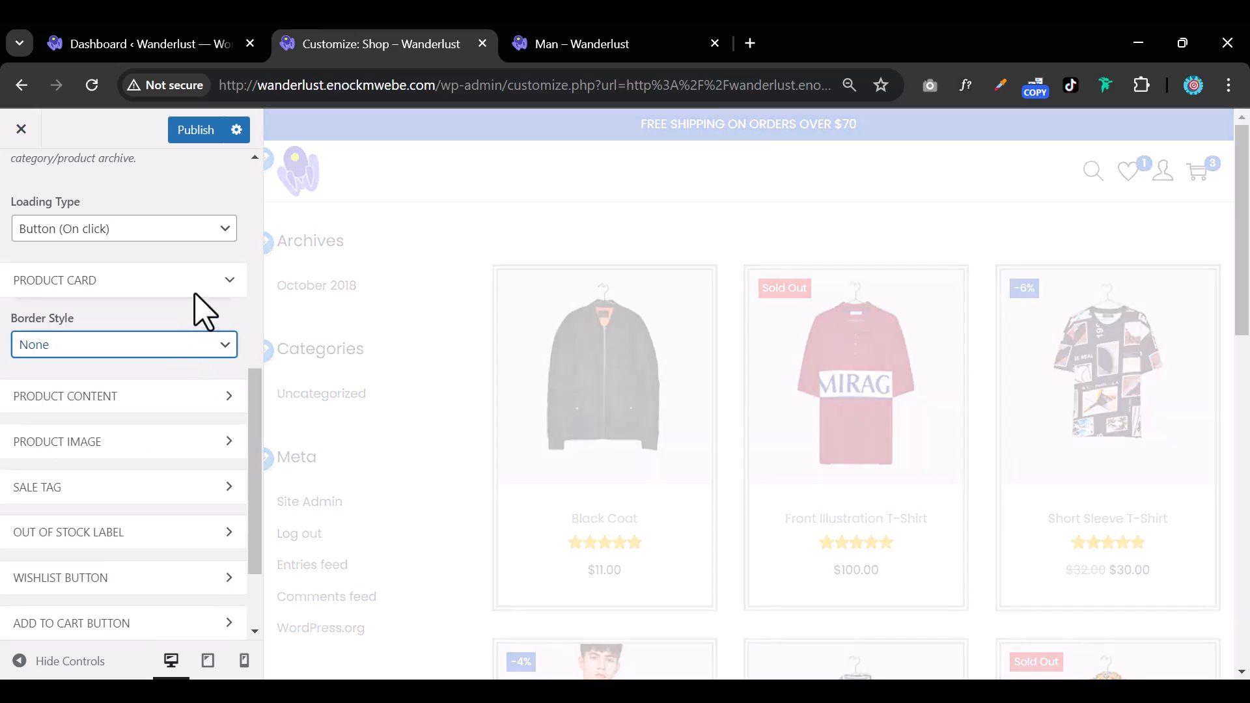
In the shop archive's product content settings, try the Left alignment and set it back to Center
left_click(204, 283)
left_click(209, 328)
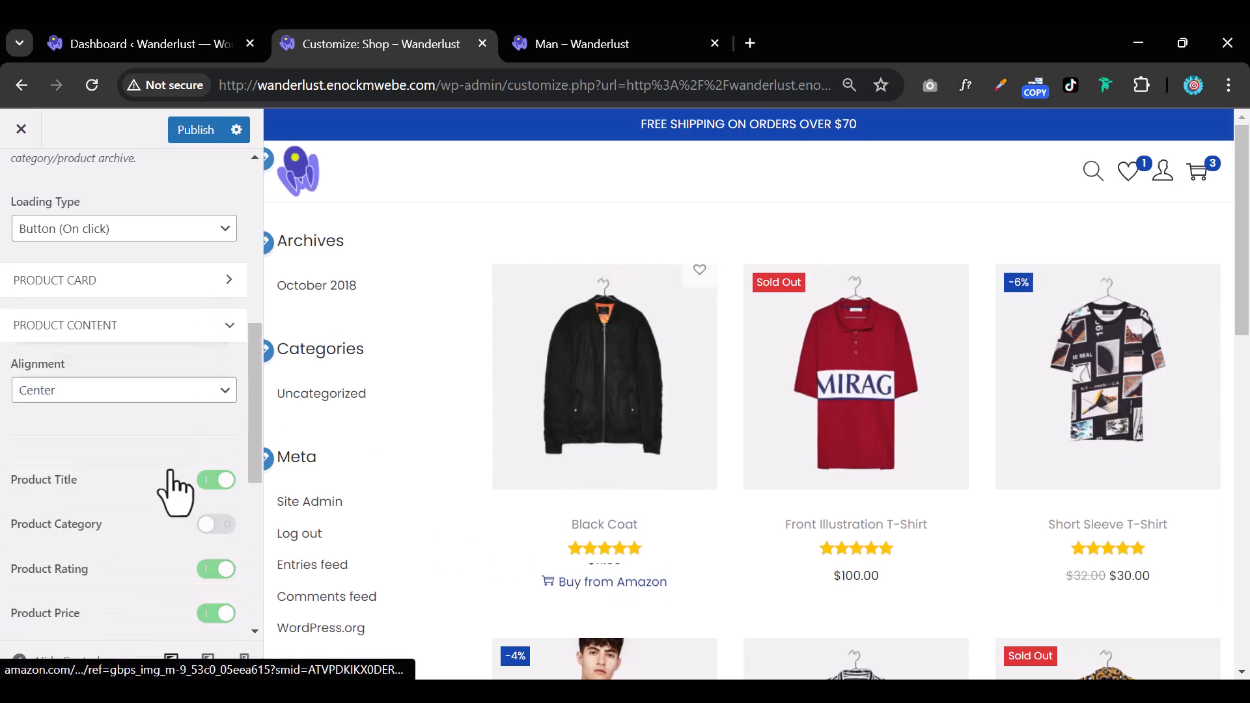
left_click(140, 392)
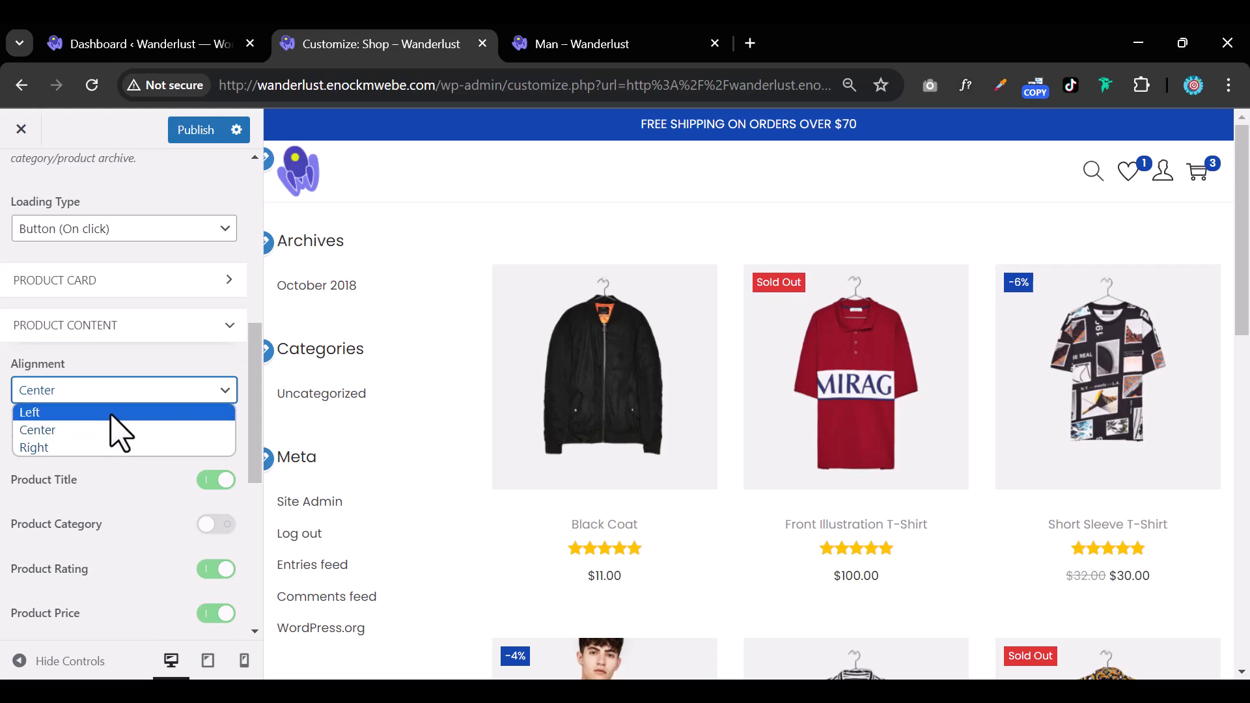
left_click(111, 414)
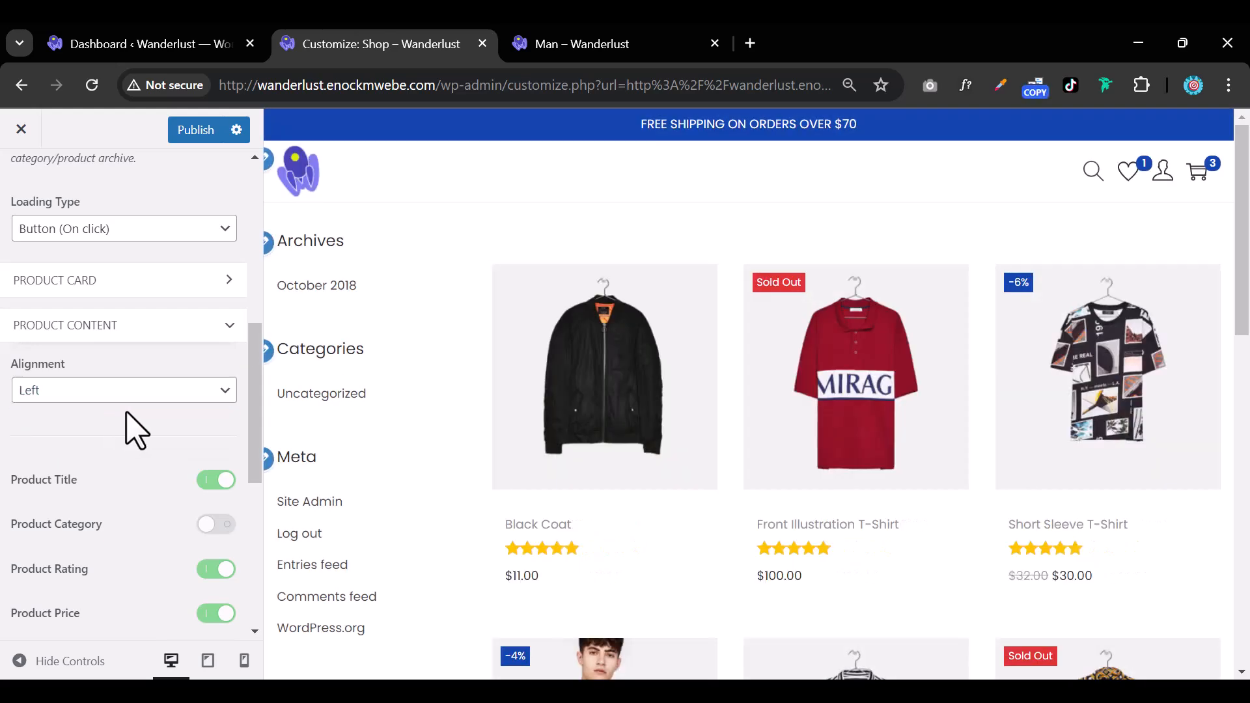
left_click(131, 395)
left_click(113, 427)
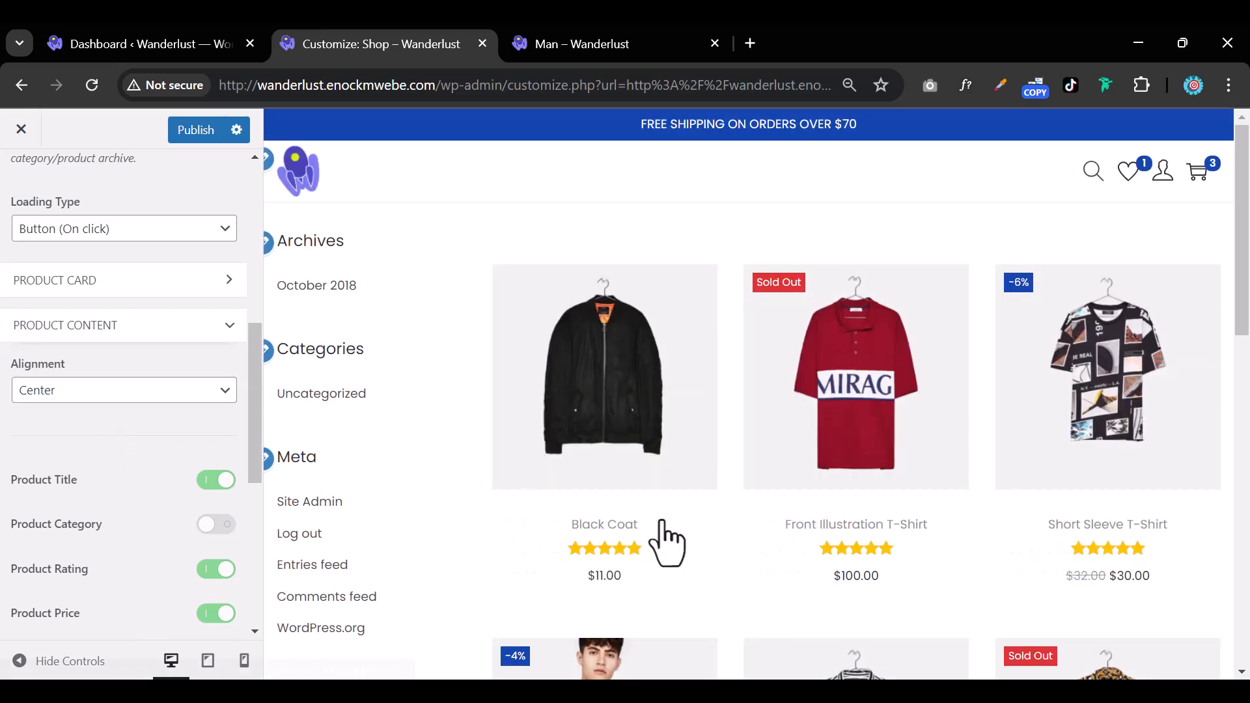
Try hiding the product title, preview the shop without the customizer controls, and turn the title back on
scroll(664, 533, "down", 2)
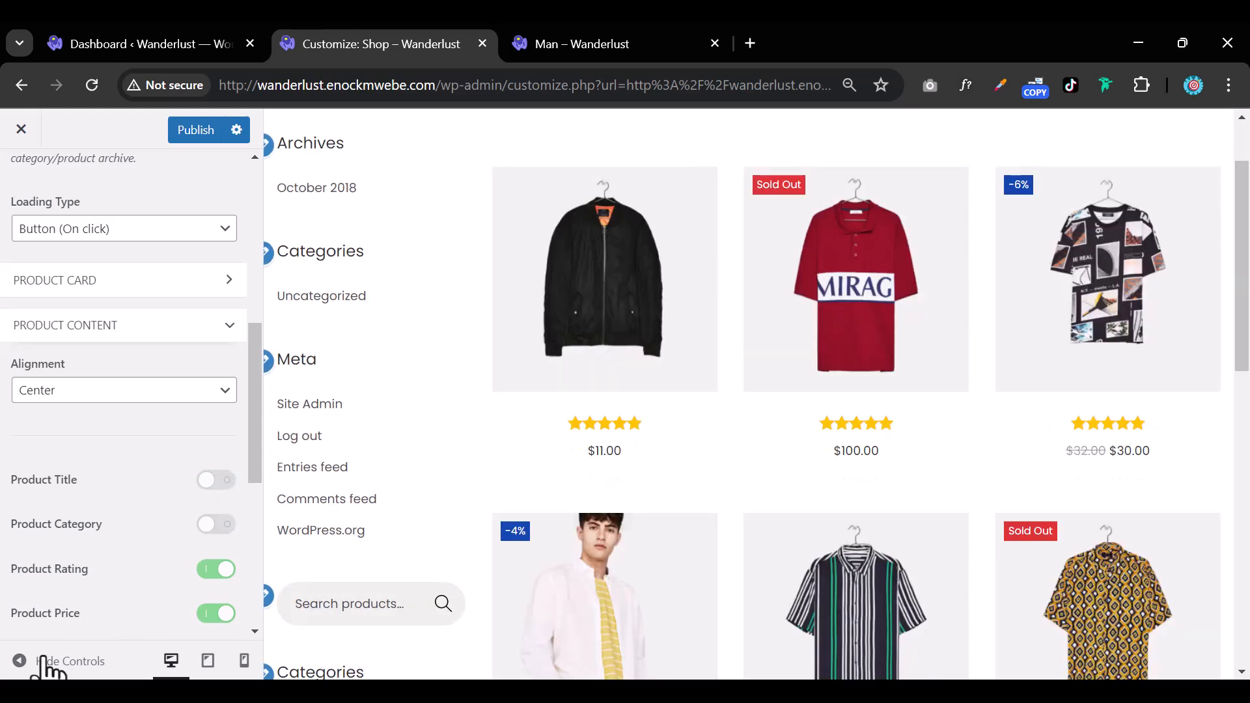
left_click(19, 661)
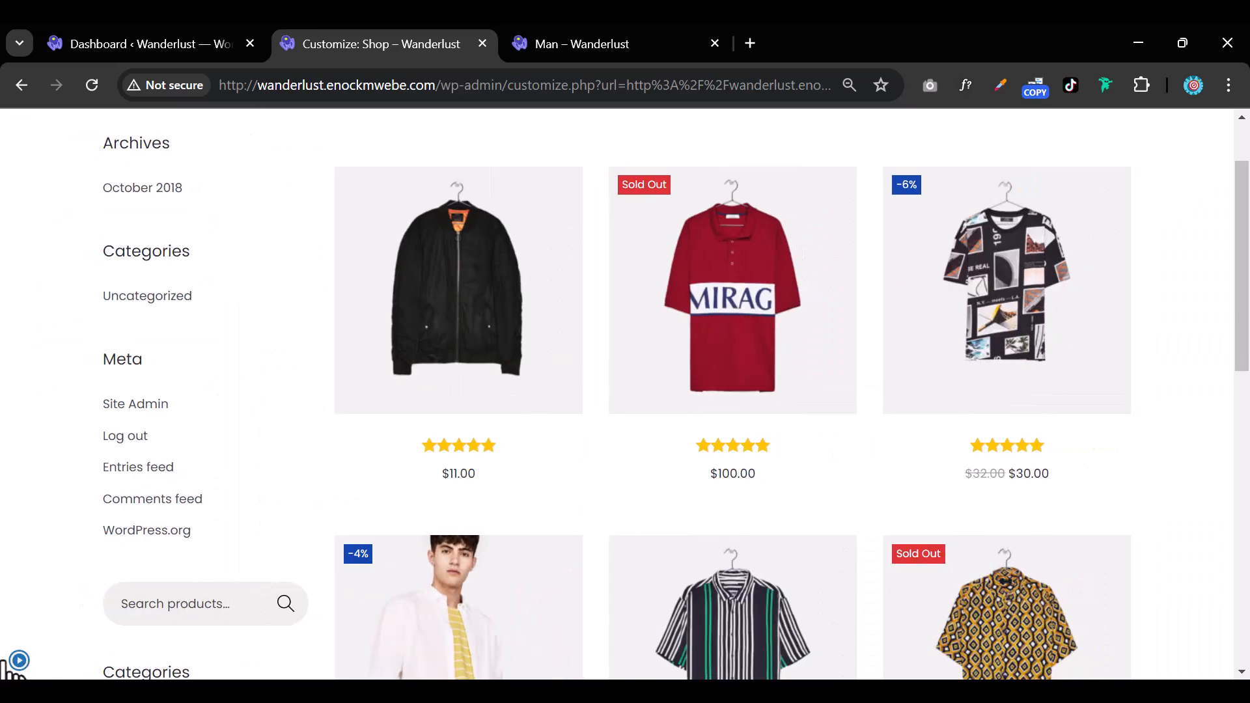
left_click(19, 661)
left_click(216, 485)
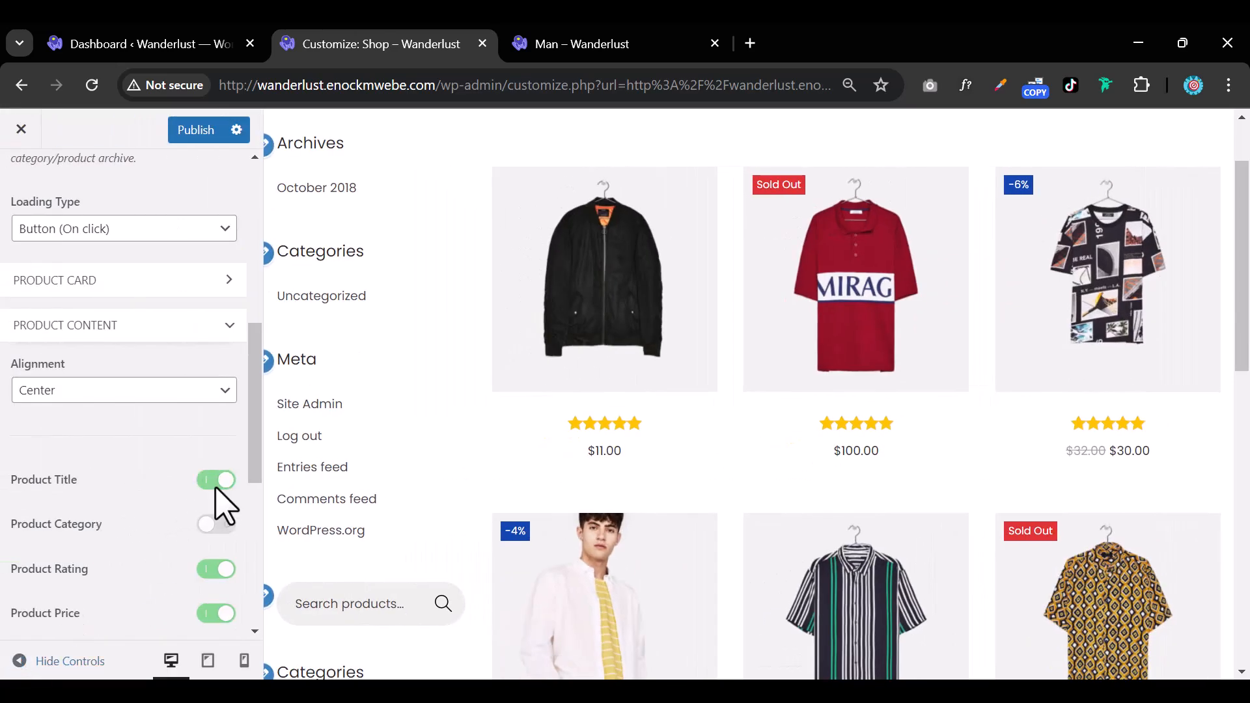
Turn on the product category and product quantity for the product cards and try the quantity selectors in the preview
scroll(218, 511, "down", 2)
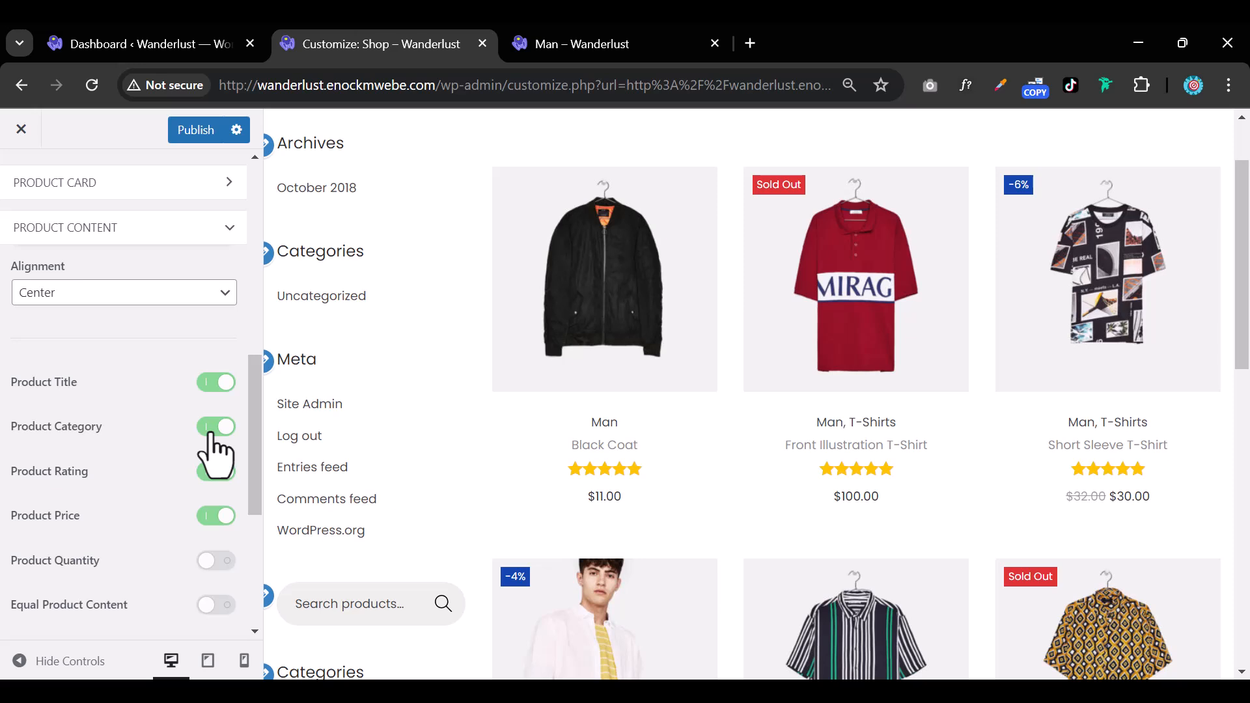
scroll(211, 436, "down", 3)
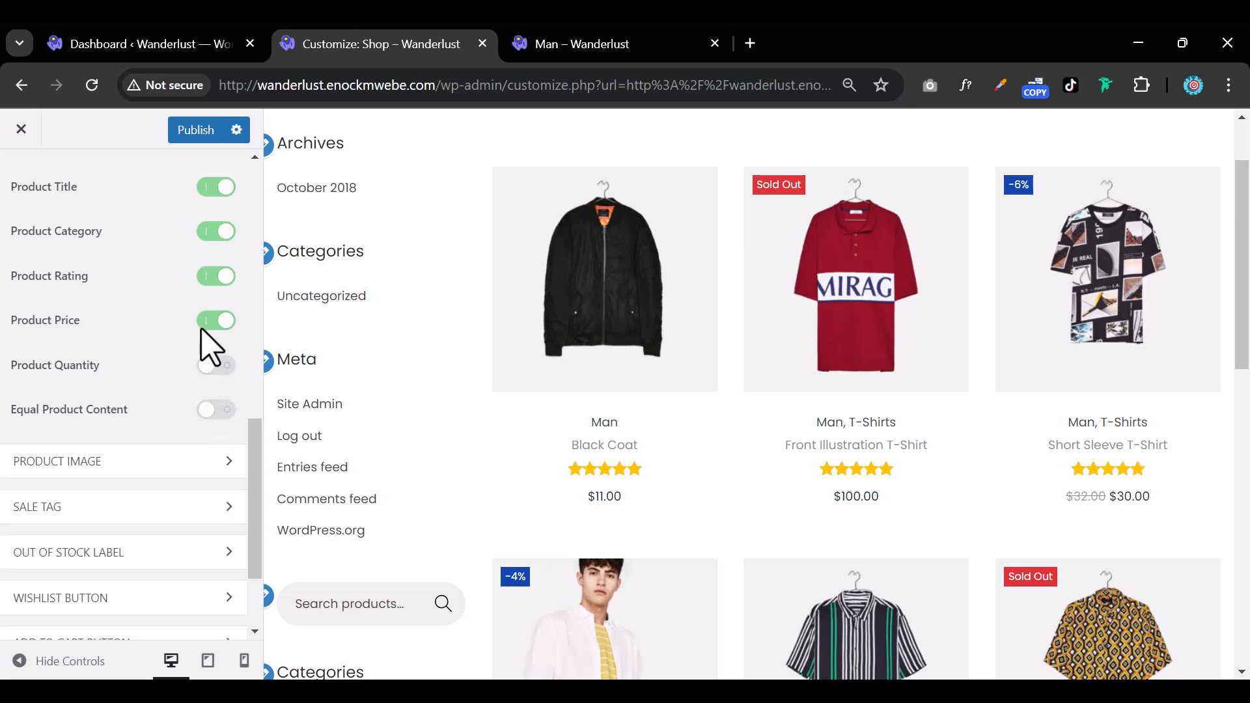
left_click(207, 384)
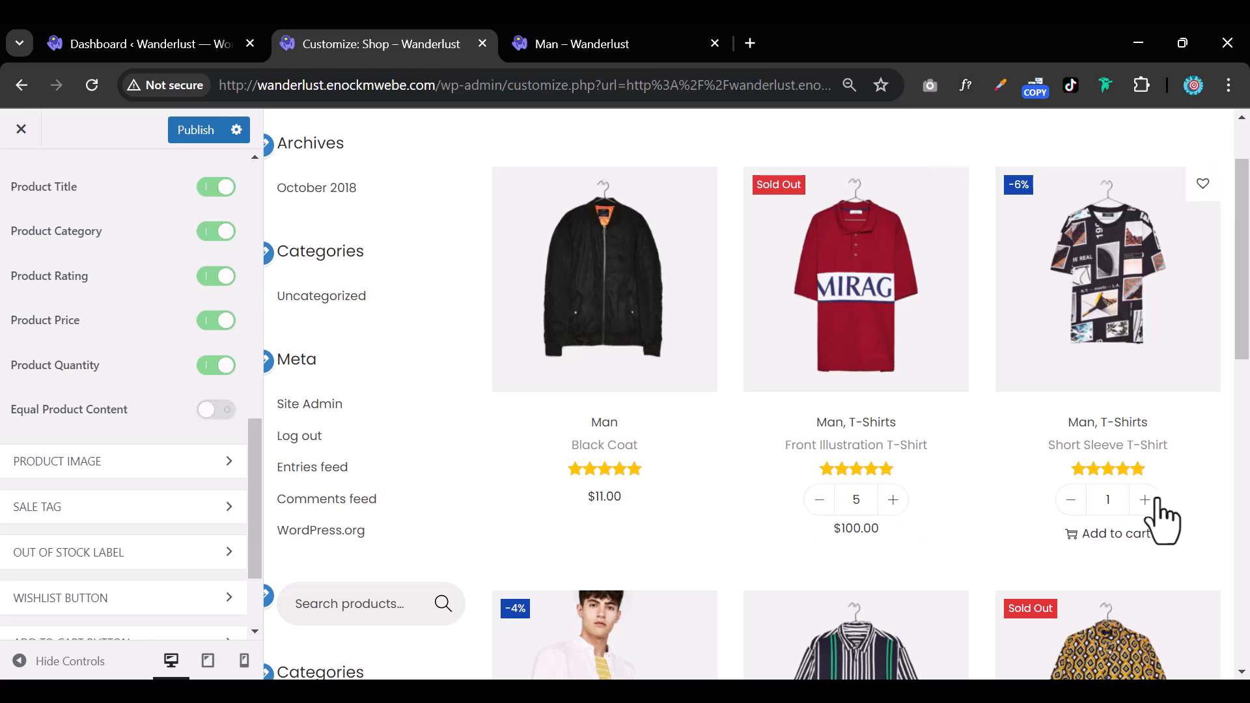
scroll(1149, 524, "down", 5)
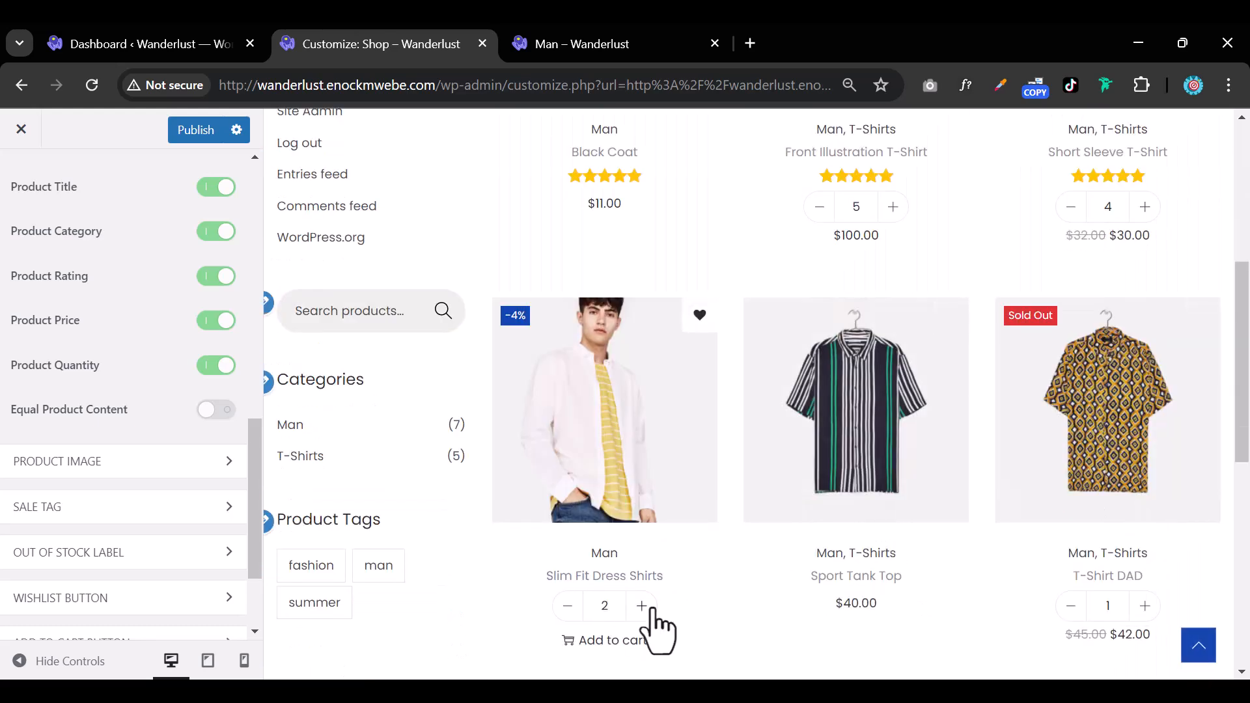
scroll(654, 615, "down", 2)
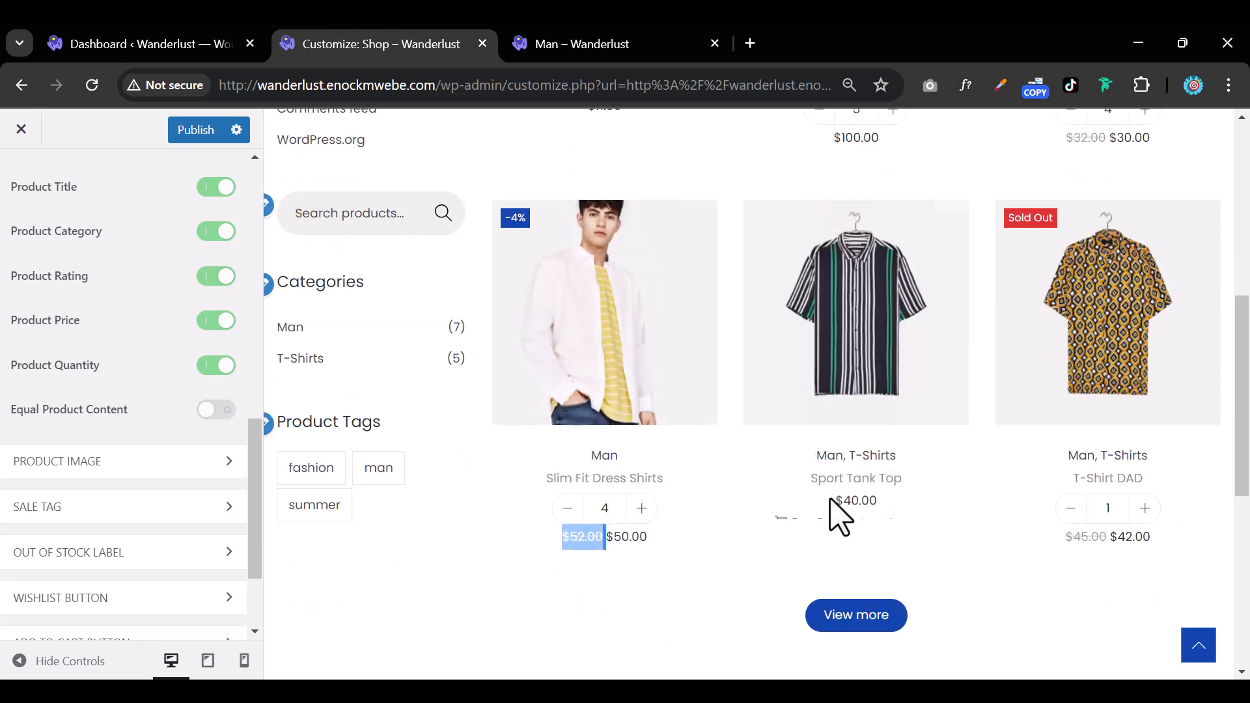
Publish the customizer changes and reload the live Man category page to check them
left_click(215, 132)
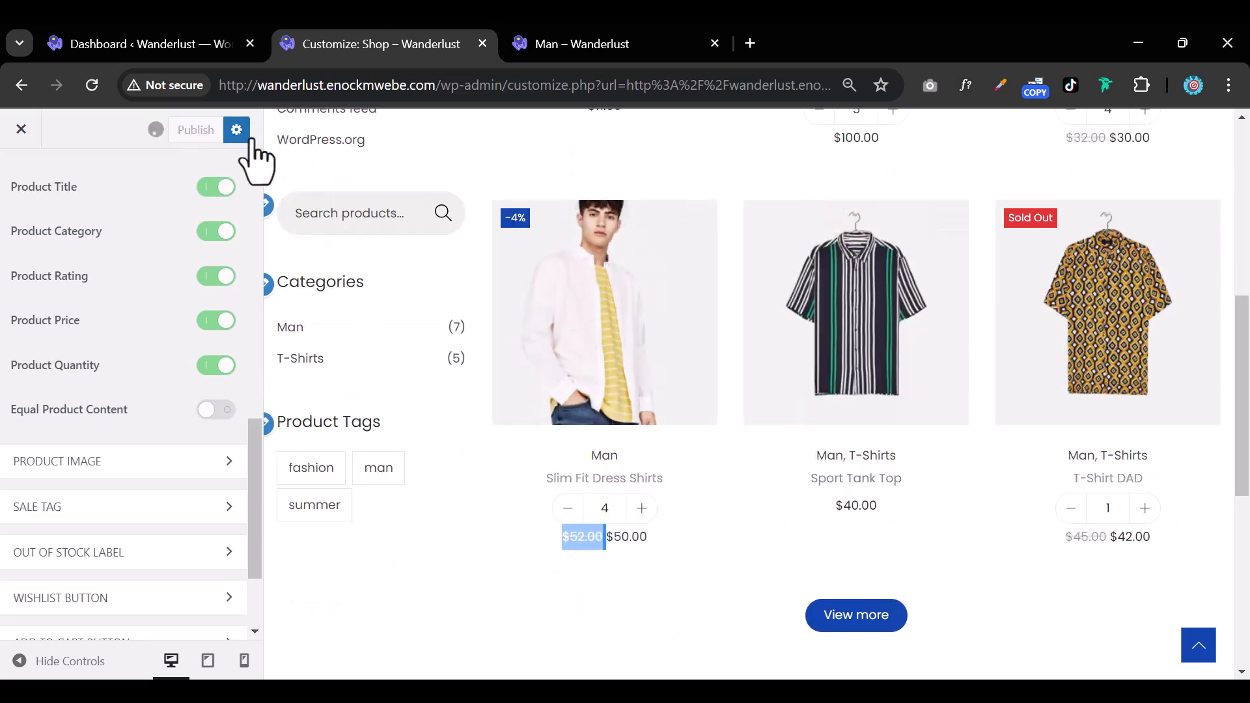
left_click(594, 49)
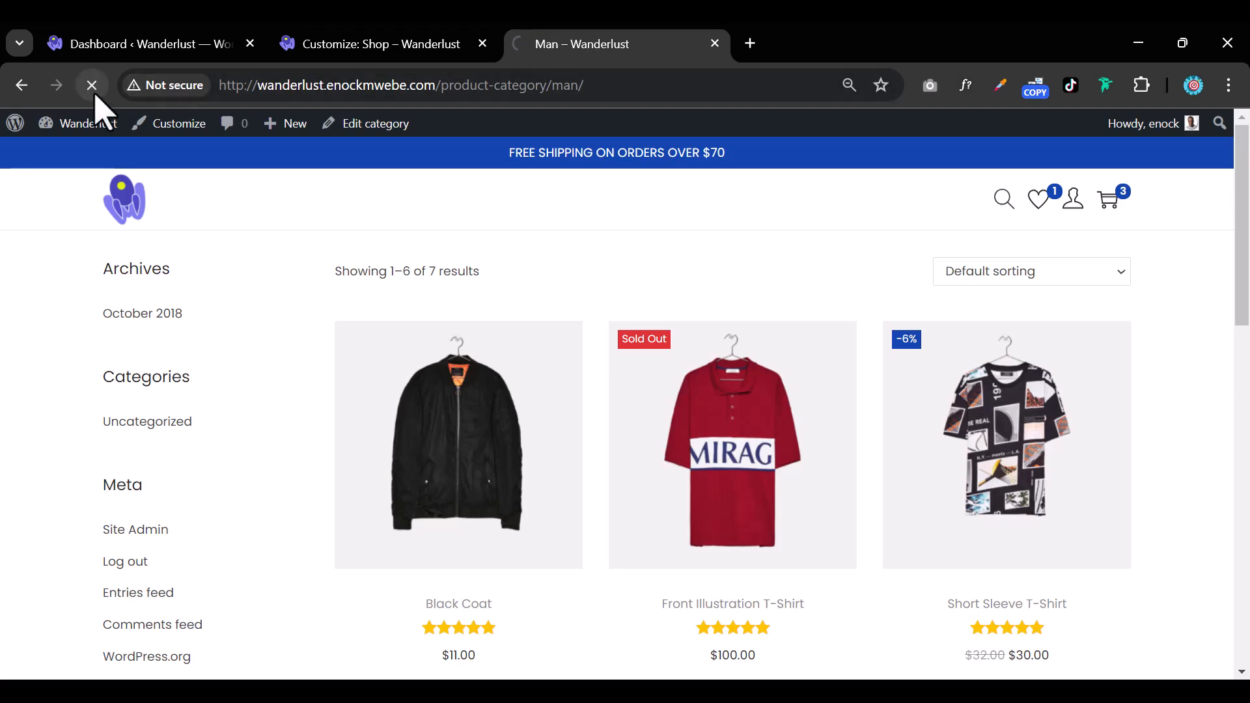
Test the quantity selectors on the Man category page, raising the Short Sleeve T-Shirt's quantity to 4
scroll(801, 423, "down", 3)
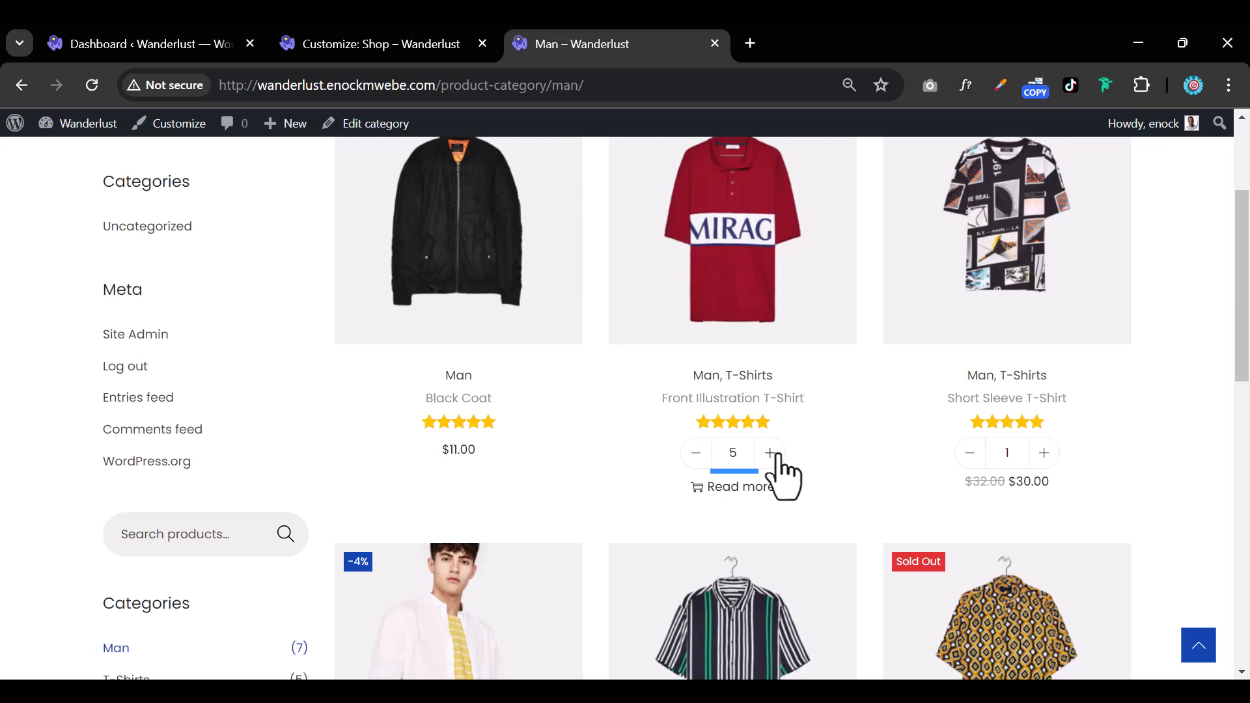
left_click(1043, 453)
left_click(1043, 453)
left_click(1044, 452)
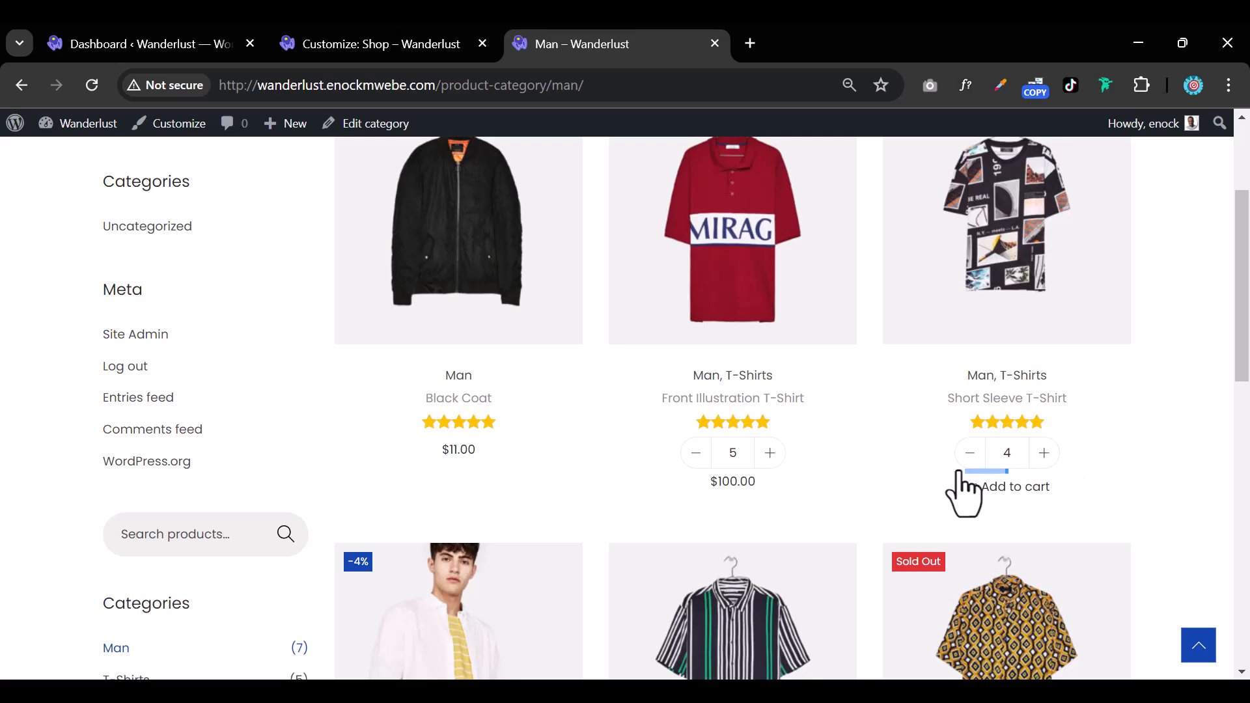
Review the product listing and examine the sold-out Front Illustration T-Shirt's product page through its Read more link
scroll(920, 460, "down", 4)
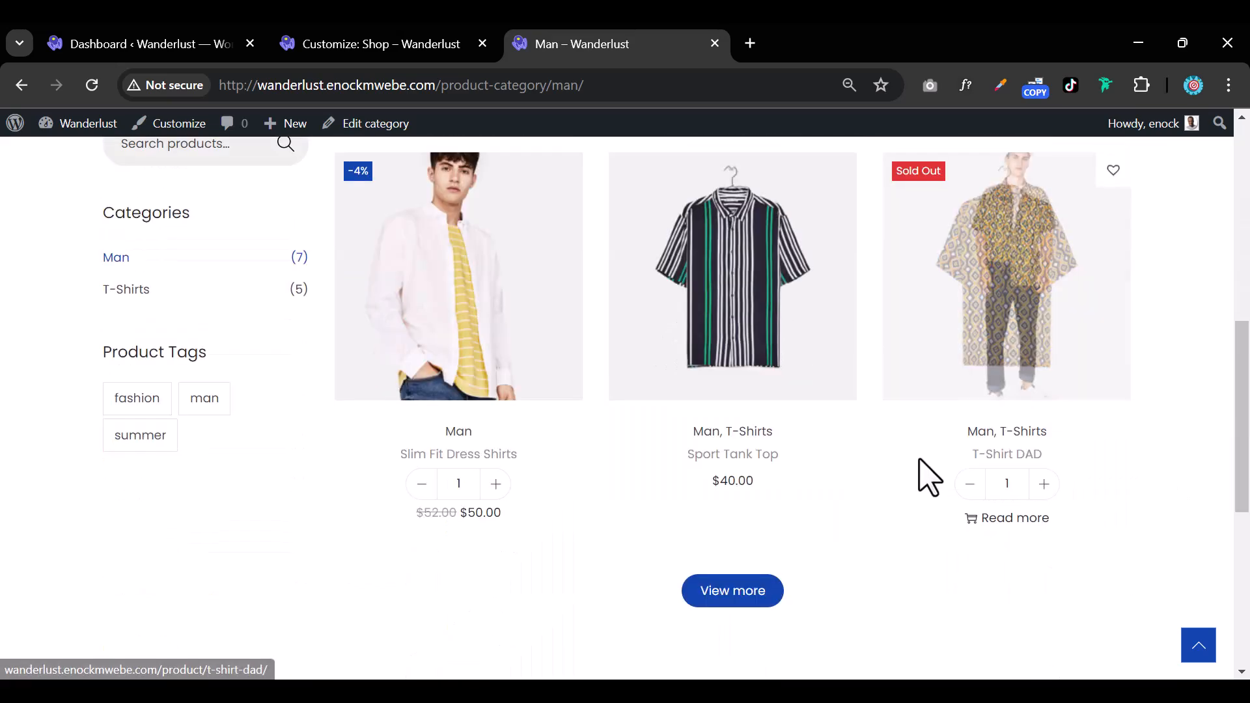
scroll(920, 459, "up", 4)
scroll(919, 459, "down", 1)
scroll(920, 459, "up", 2)
scroll(924, 482, "down", 1)
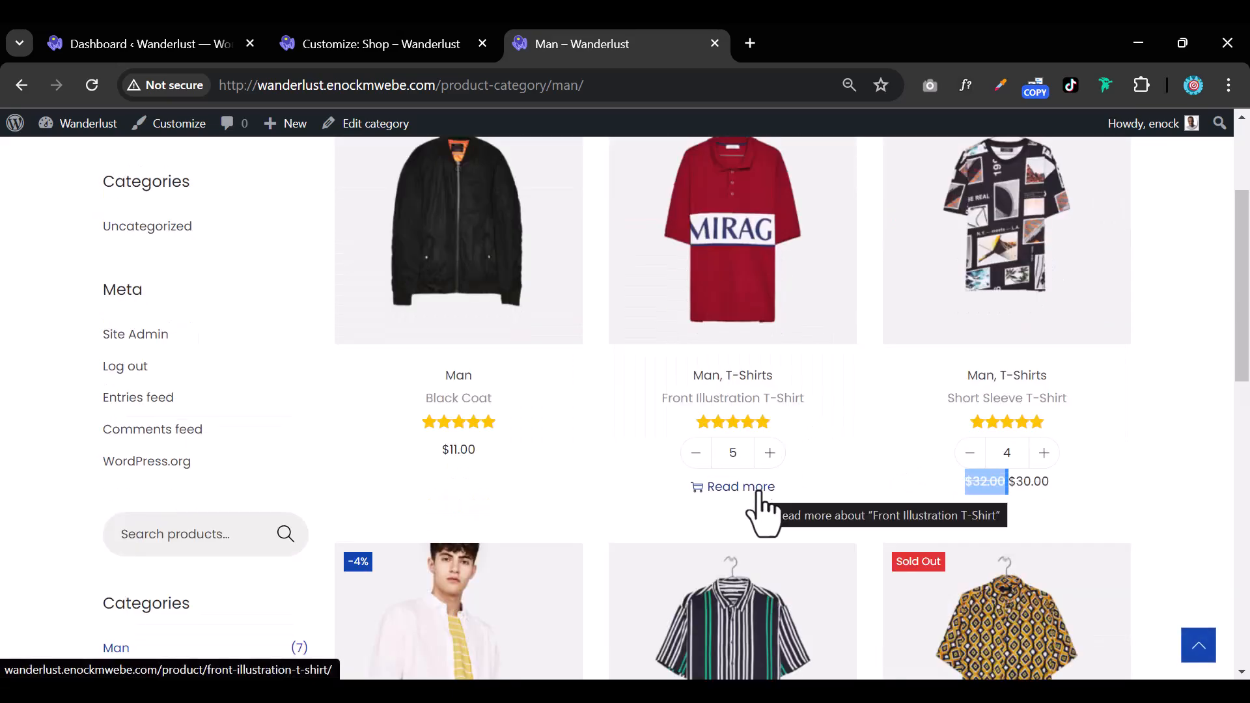
left_click(759, 492)
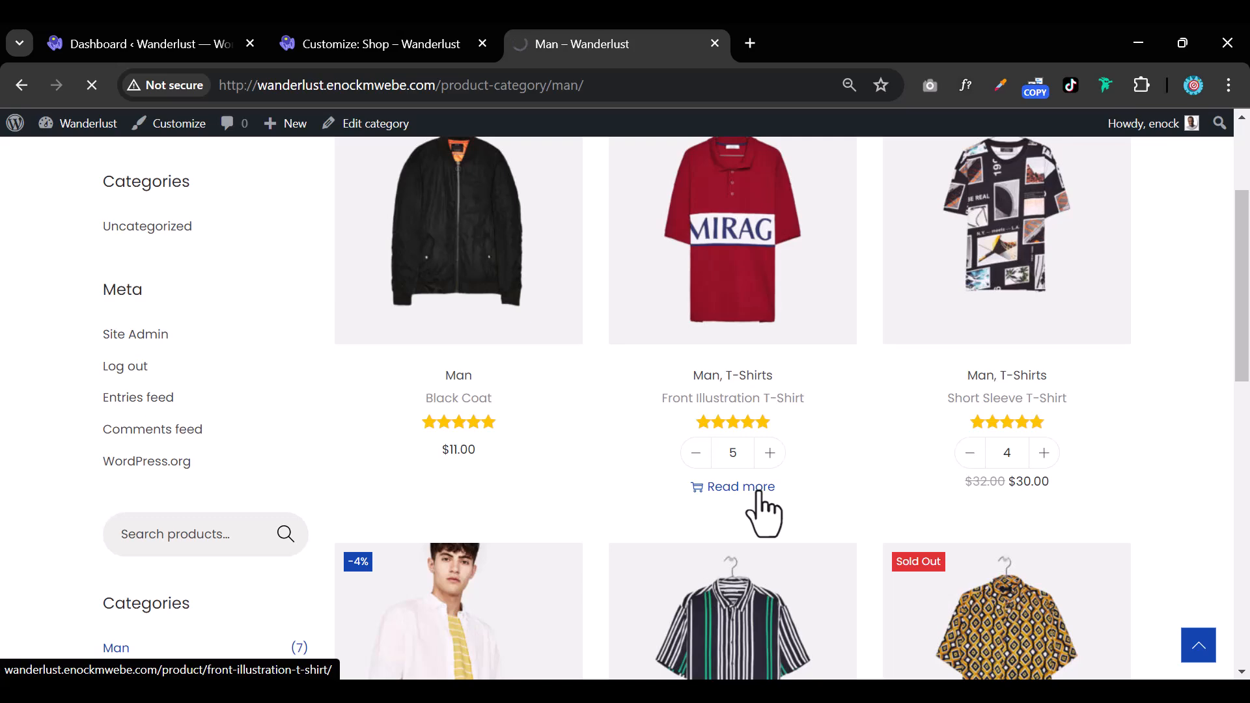
scroll(768, 502, "down", 4)
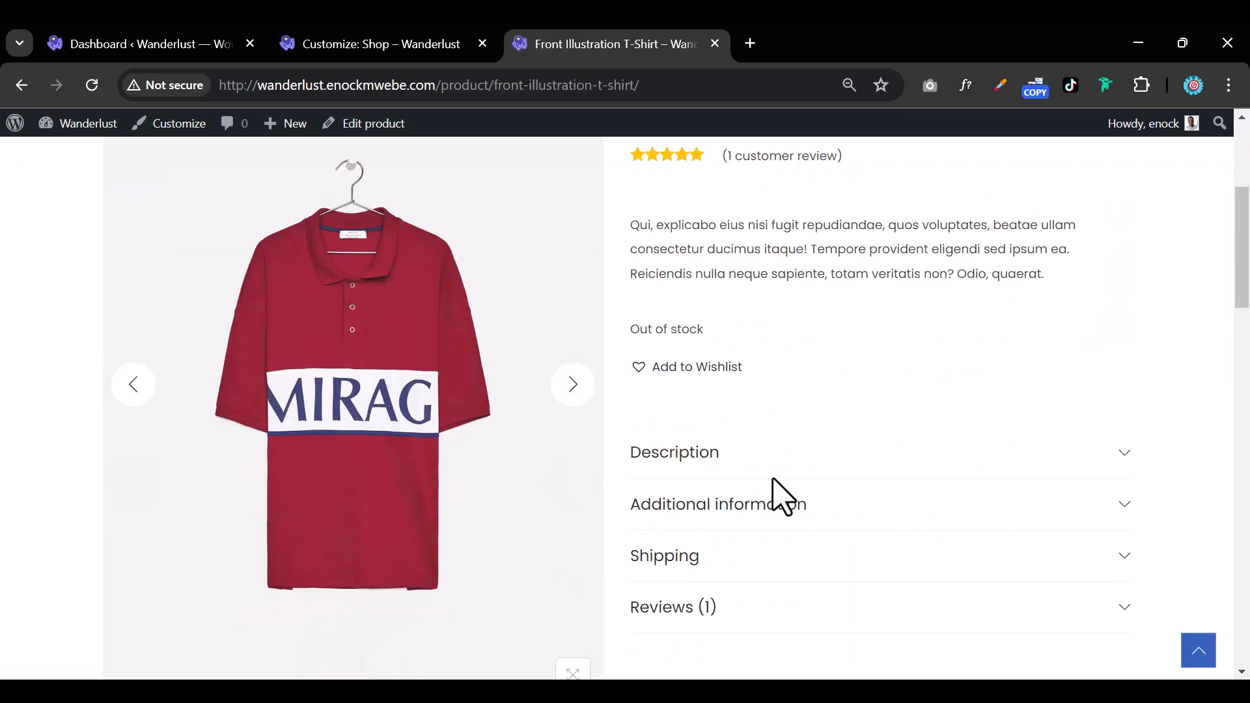
scroll(775, 493, "down", 3)
scroll(776, 482, "up", 5)
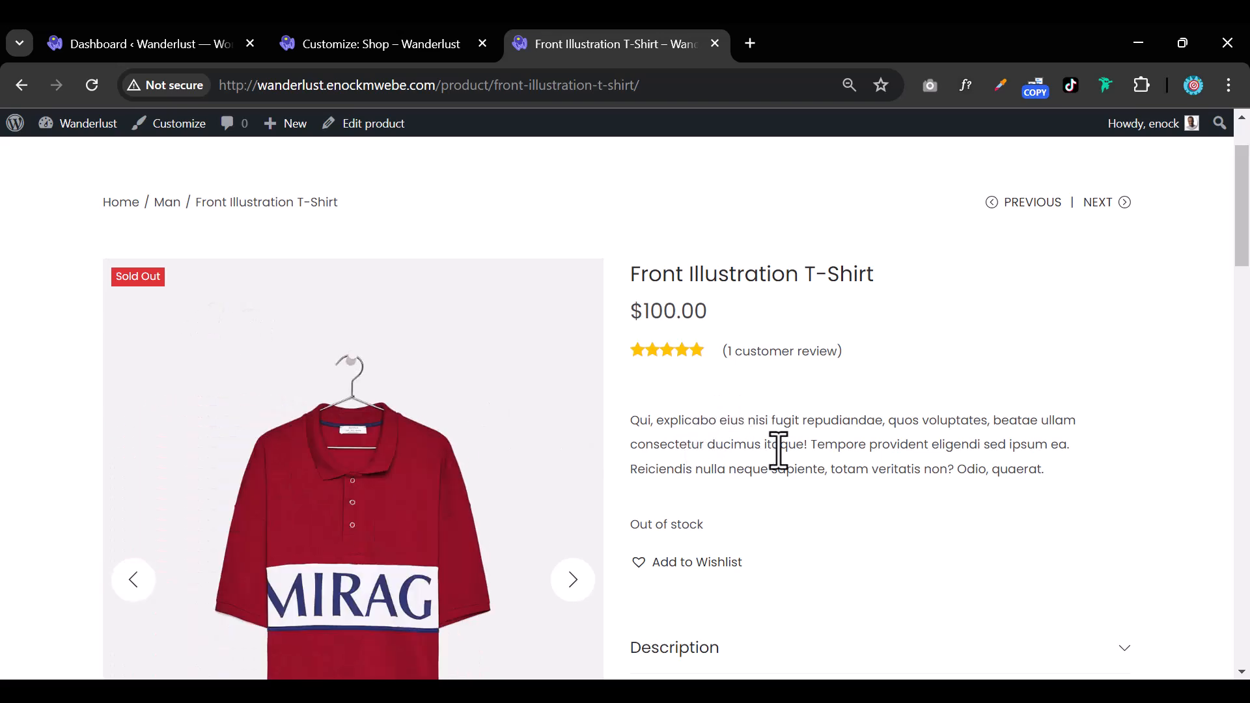
scroll(774, 449, "down", 1)
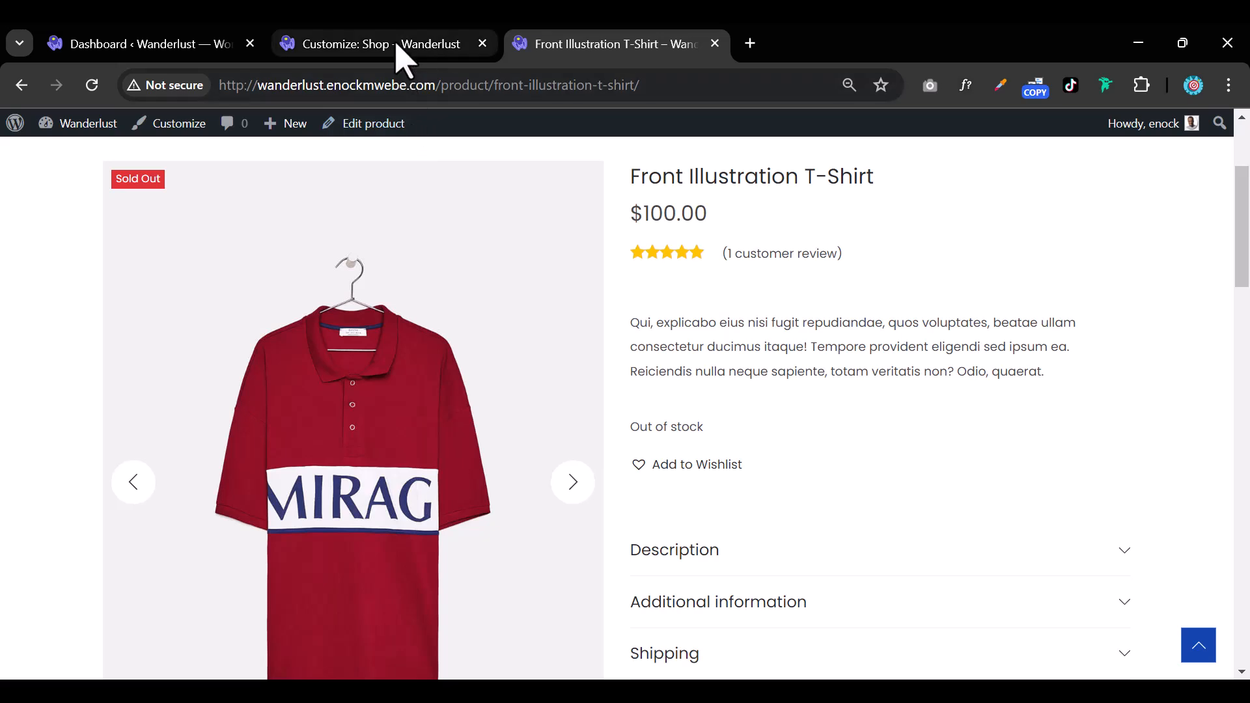
Return to the shop's Customizer page, try out Equal Product Content and turn it off again
left_click(404, 52)
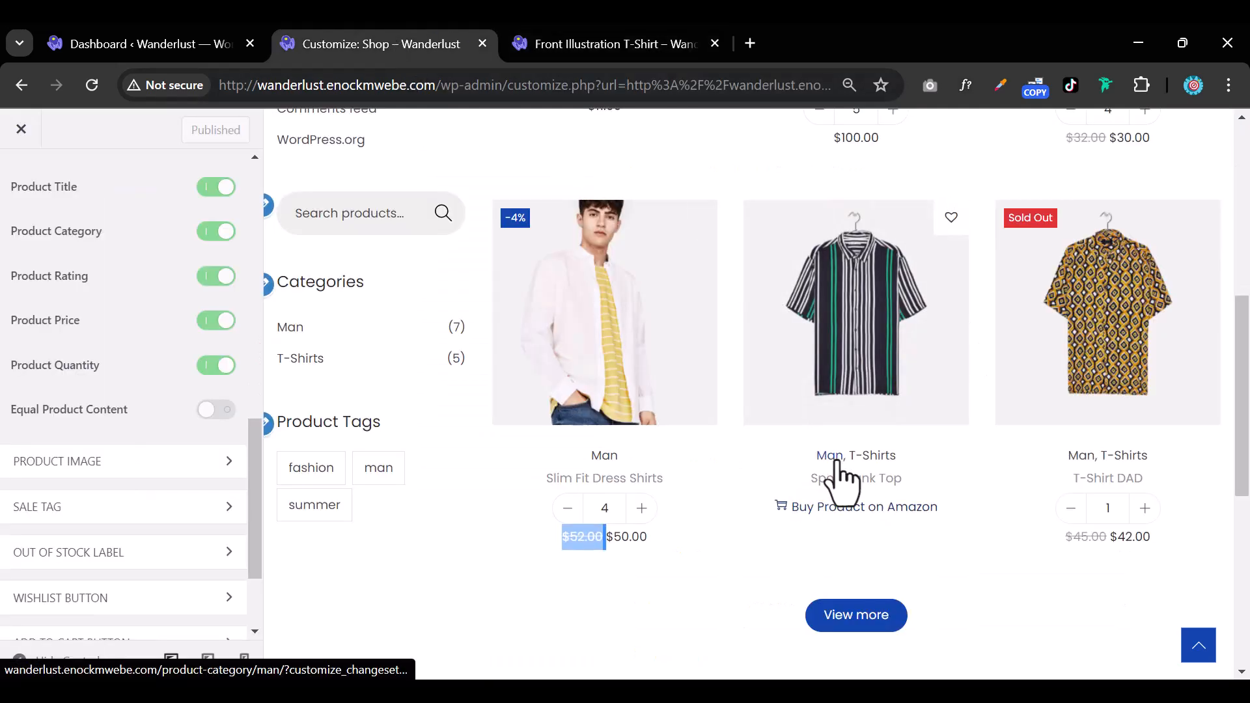
left_click(218, 413)
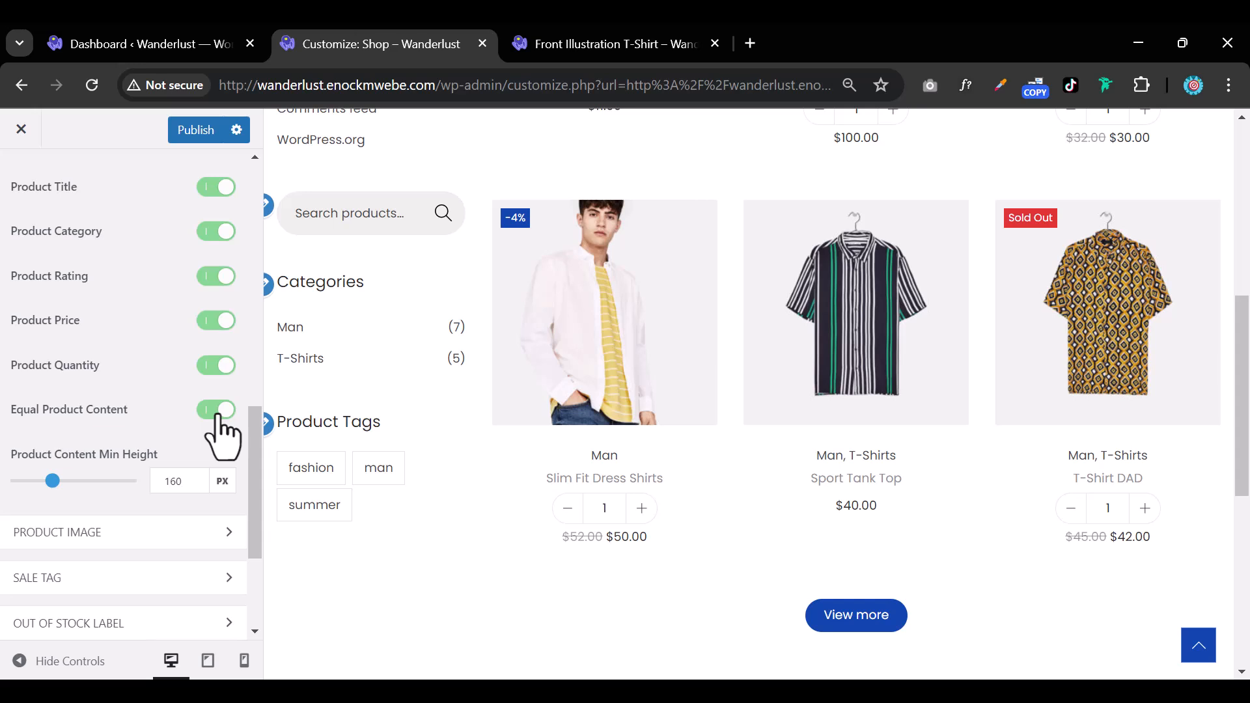
left_click(216, 410)
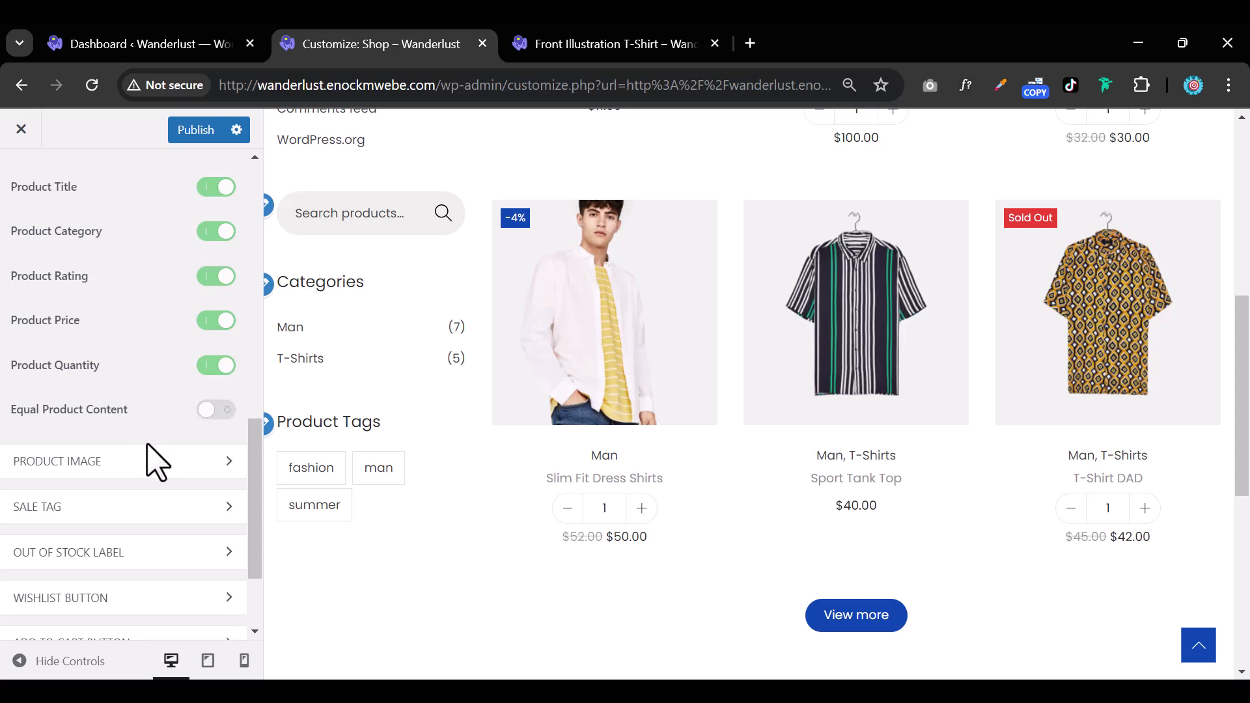
Open the Product Image settings and choose Swap as the hover effect
left_click(159, 464)
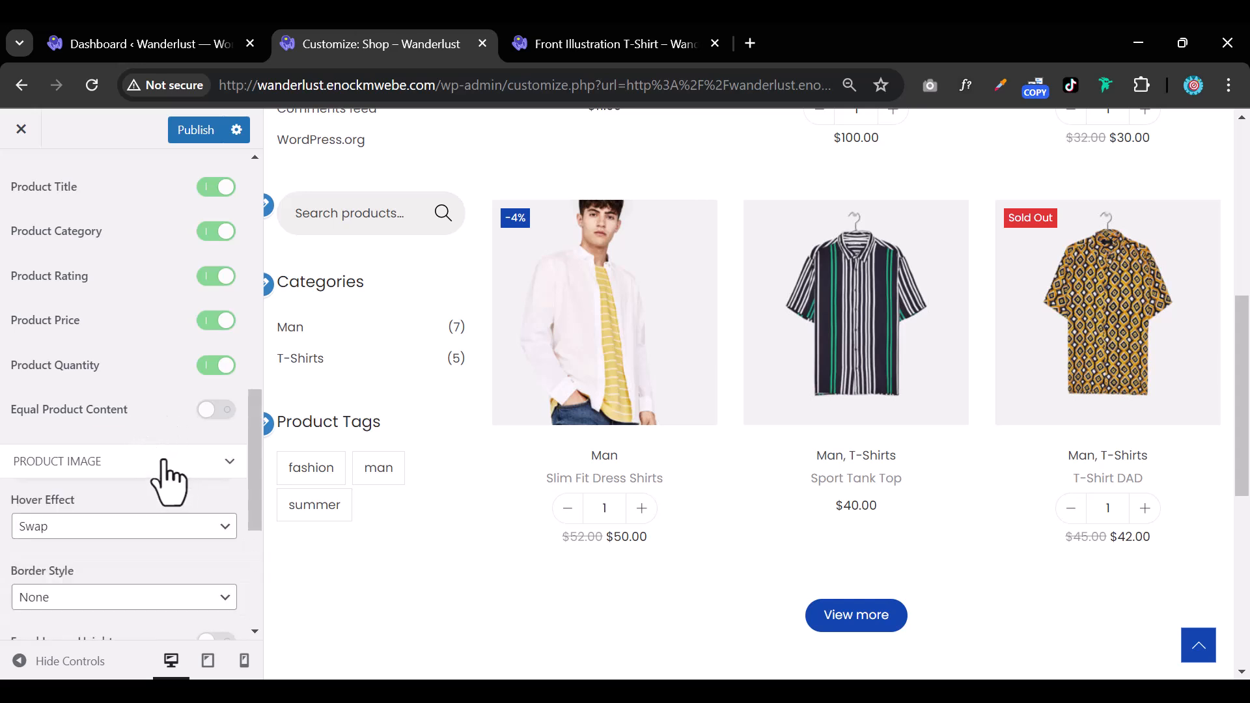
scroll(148, 490, "down", 3)
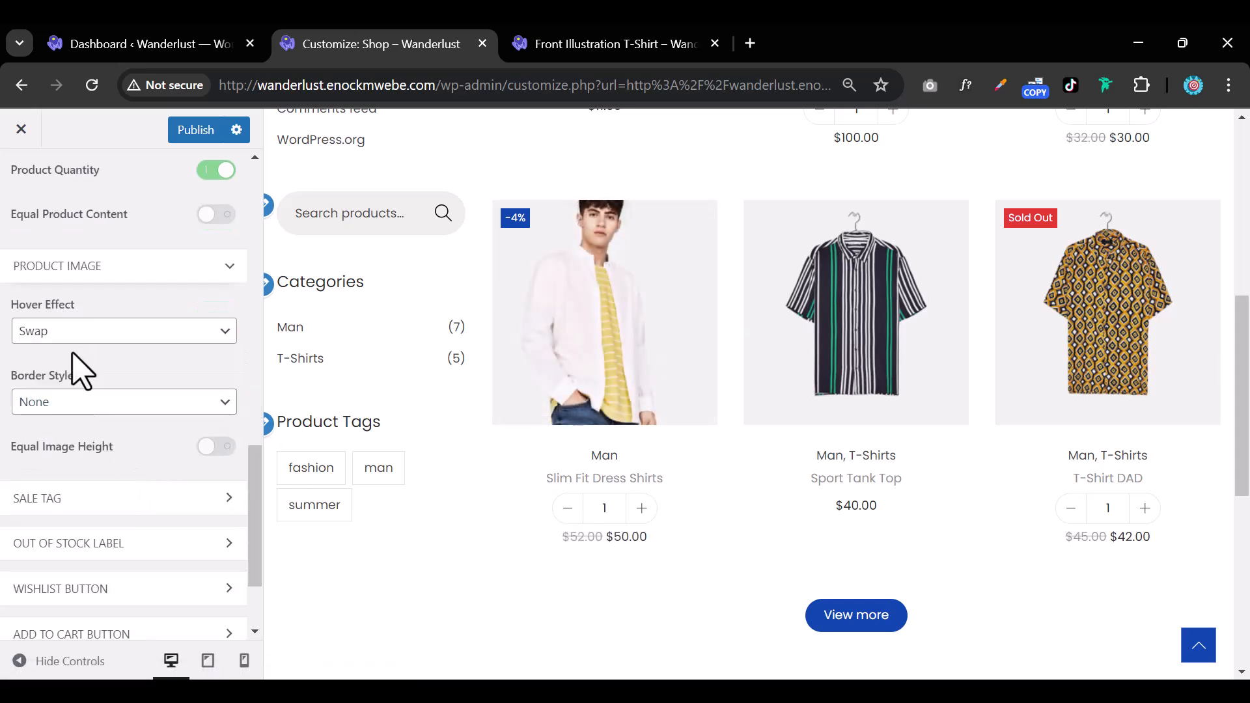
left_click(127, 333)
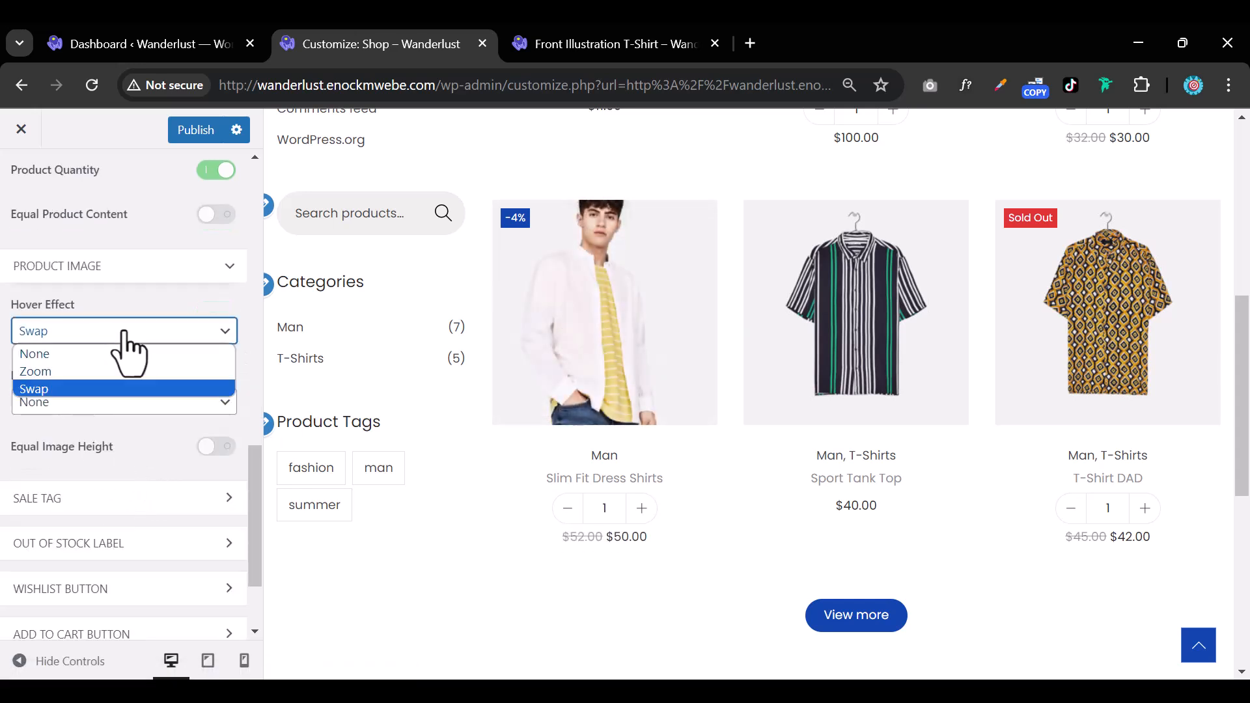
left_click(88, 389)
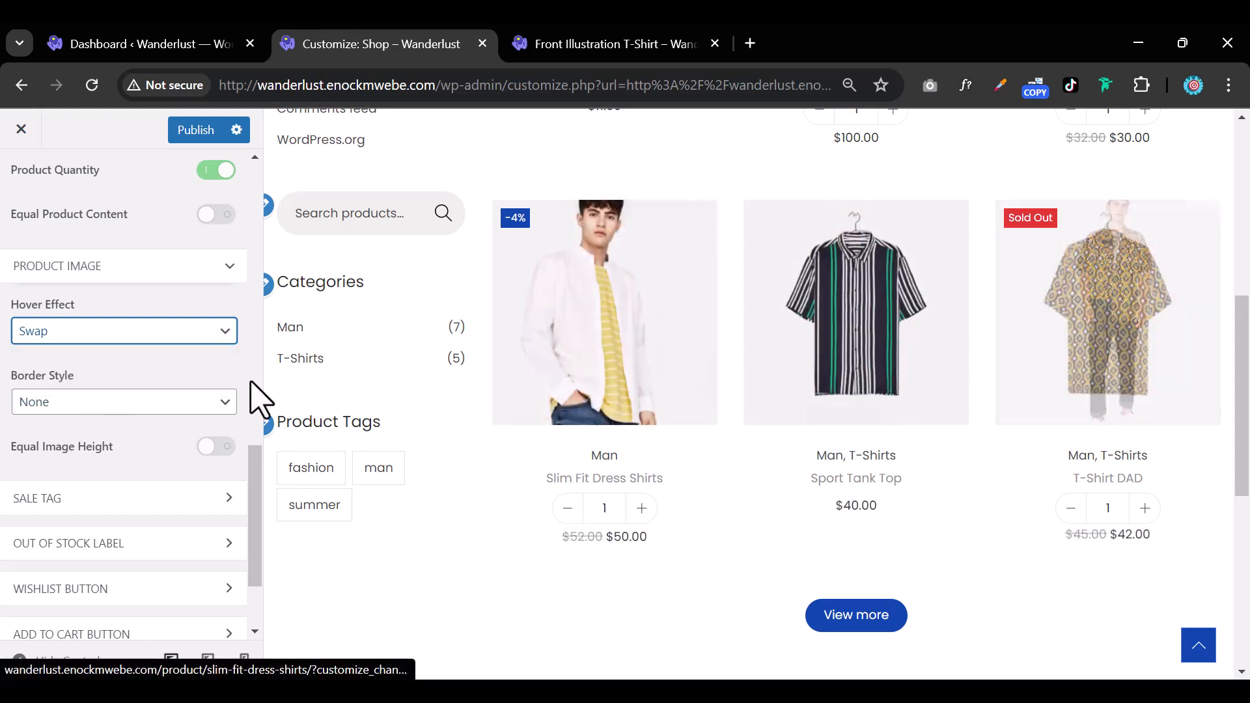
Try the Zoom hover effect on the product images and restore Swap
left_click(148, 333)
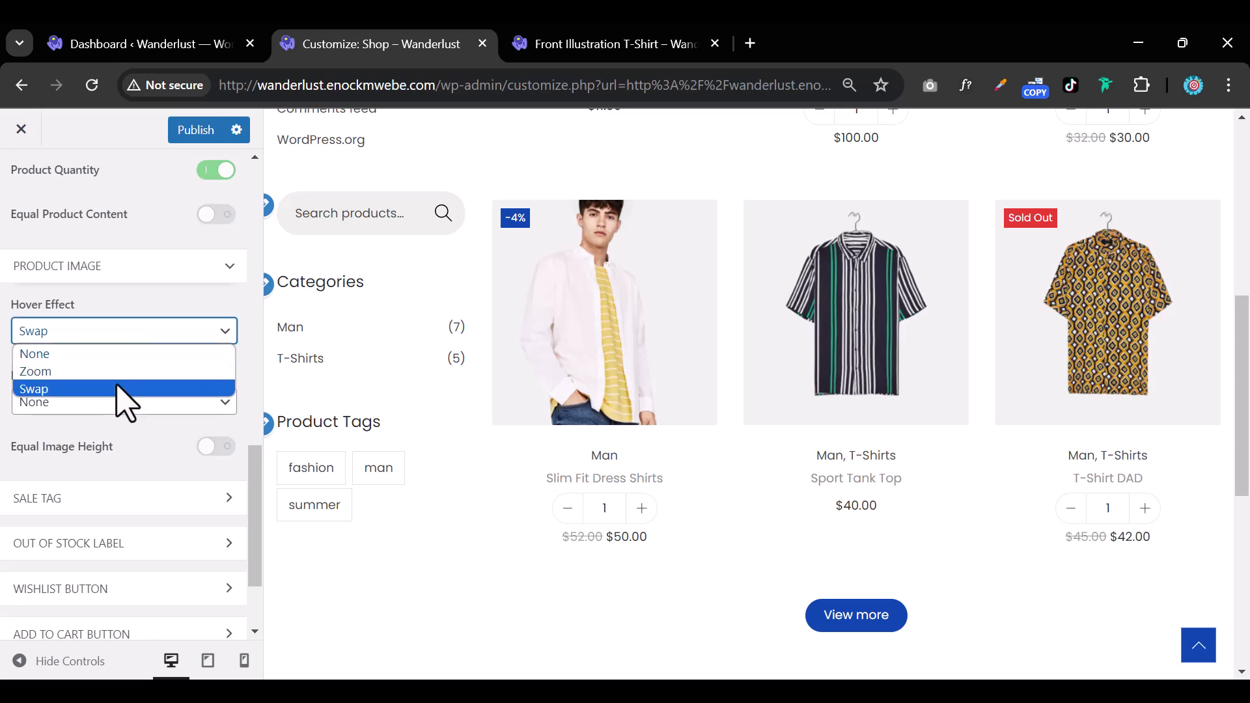
left_click(130, 372)
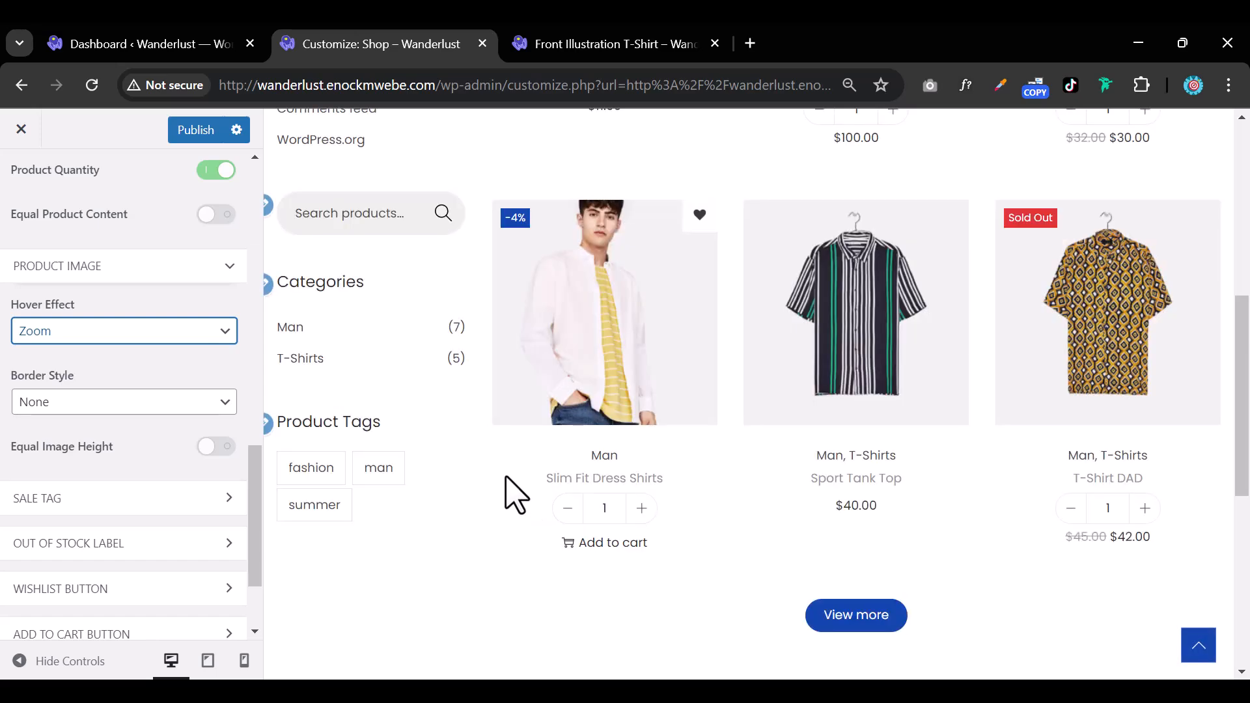
left_click(52, 336)
left_click(61, 385)
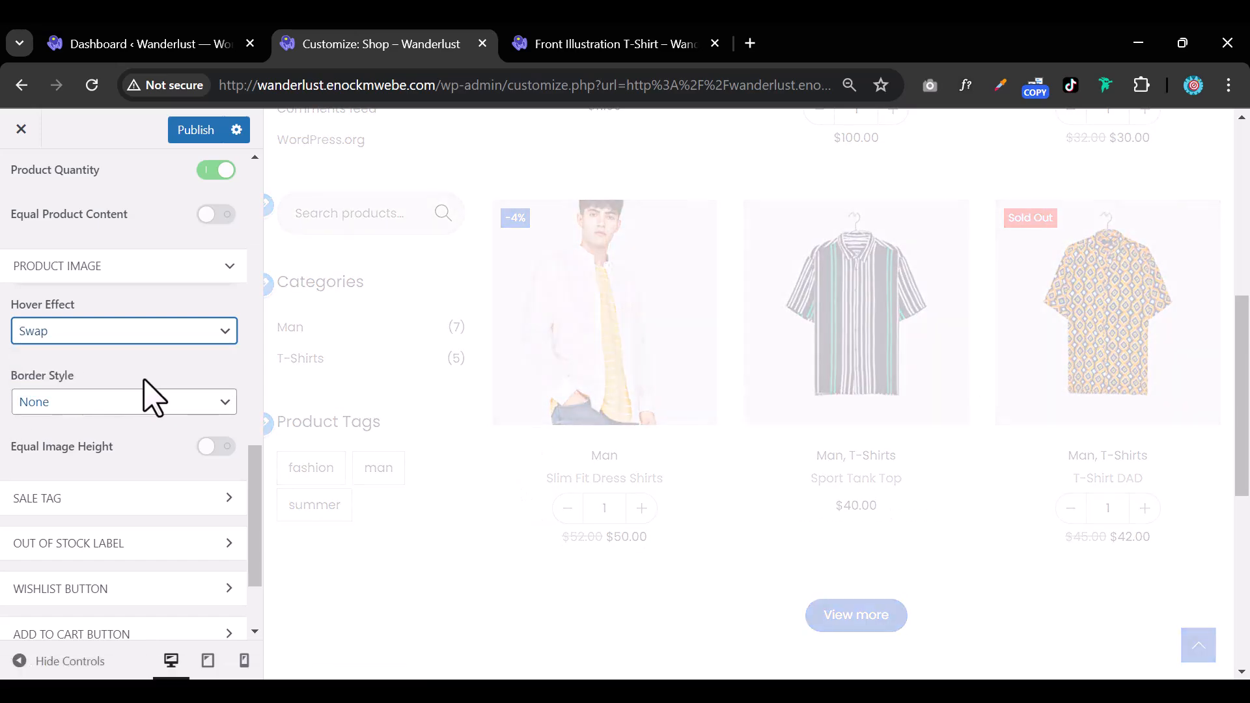
Enable Equal Image Height for the product images and publish the changes
scroll(144, 381, "down", 2)
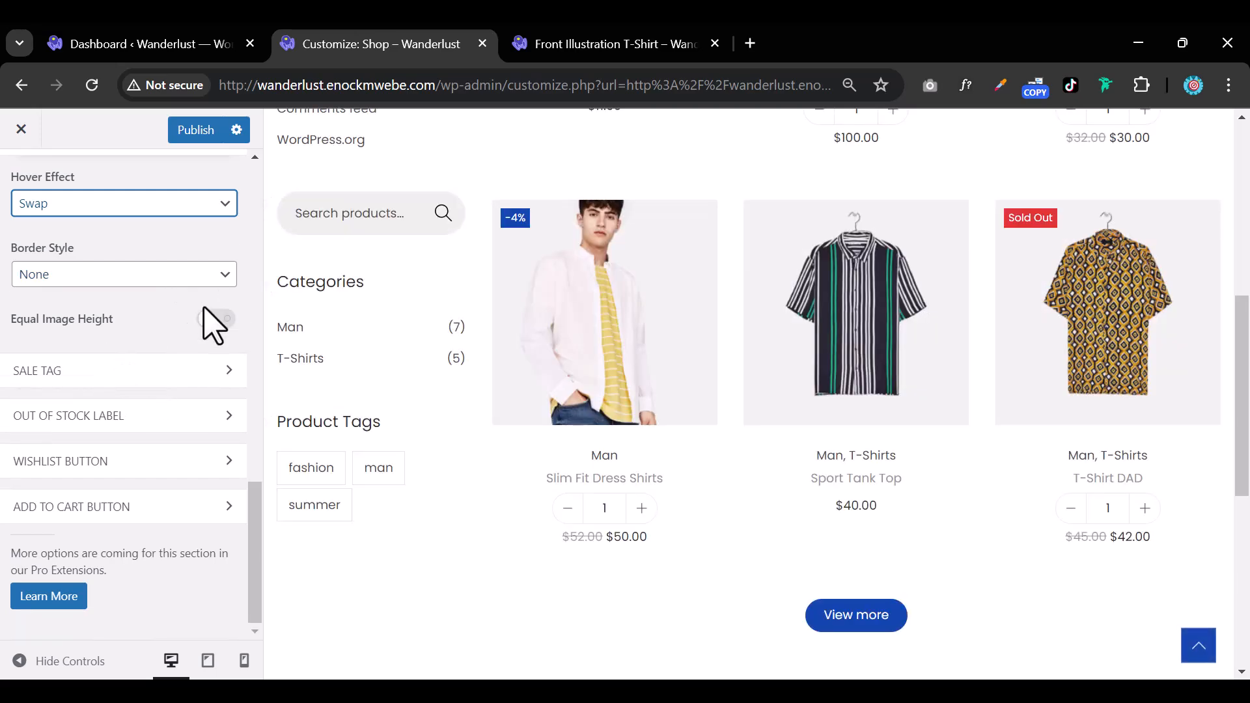
left_click(209, 321)
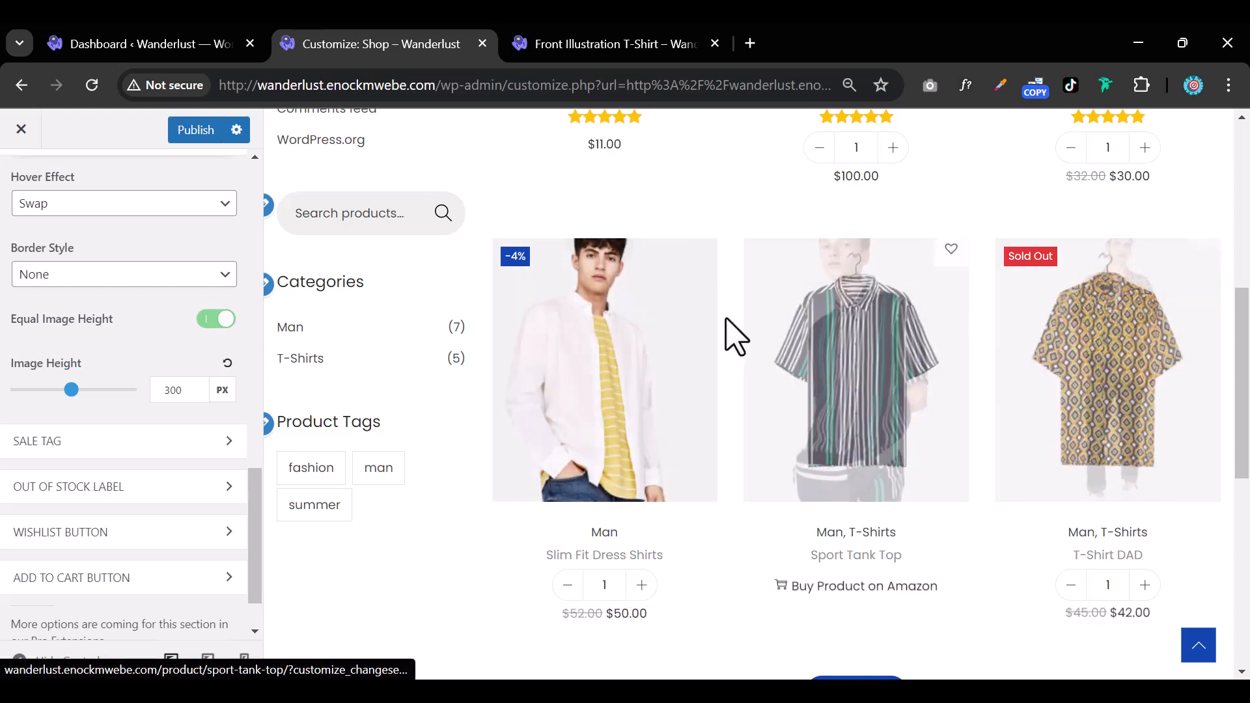
scroll(846, 397, "down", 4)
scroll(892, 403, "up", 10)
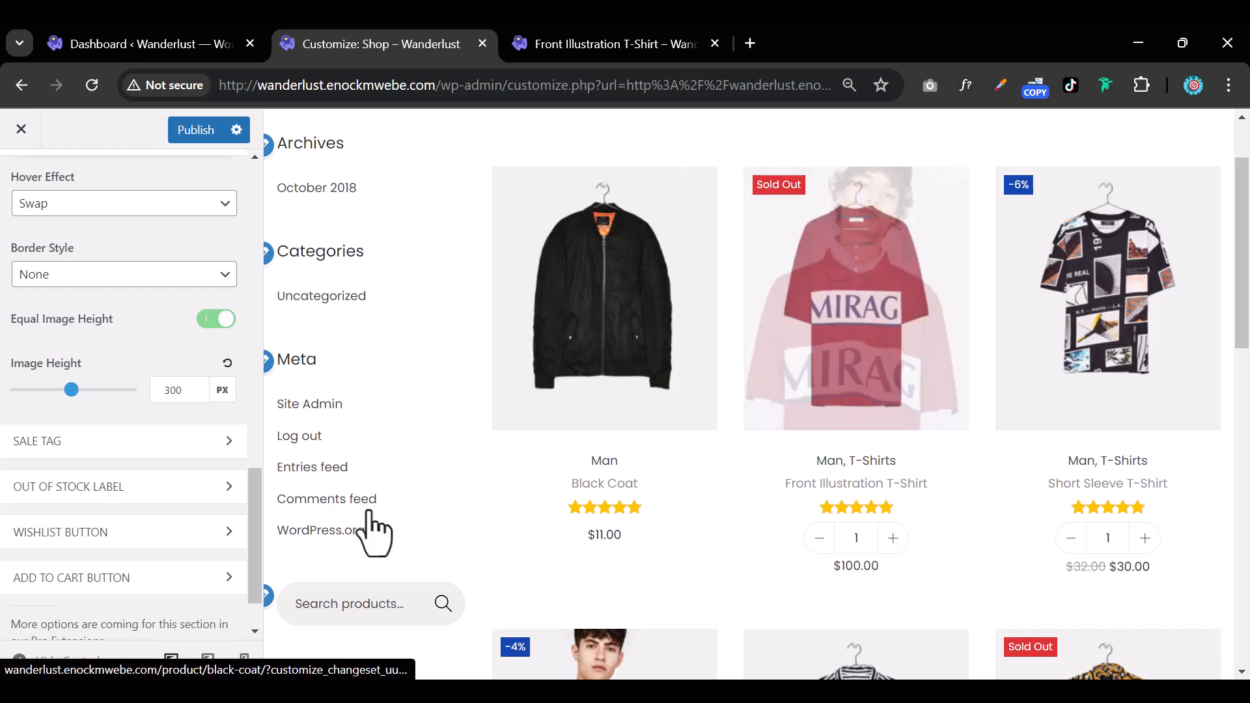
scroll(195, 520, "down", 1)
left_click(195, 132)
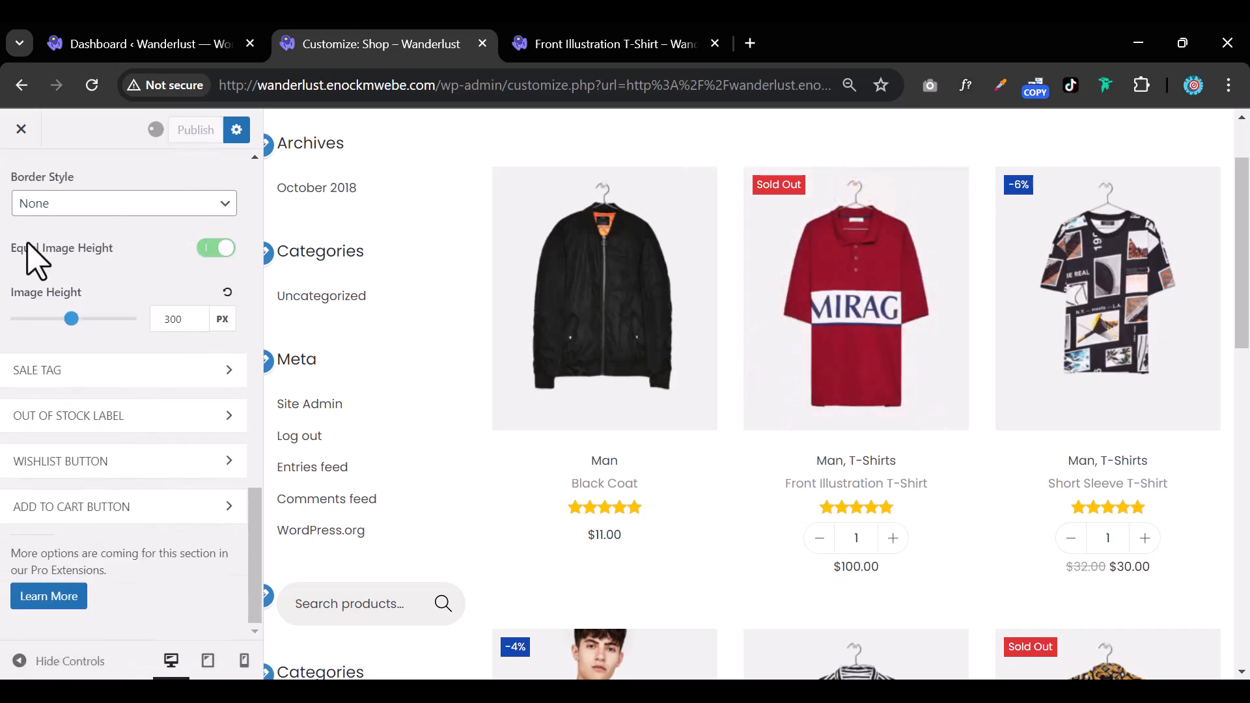
Open the live Man category page from the product's breadcrumb and examine the product image heights
left_click(604, 45)
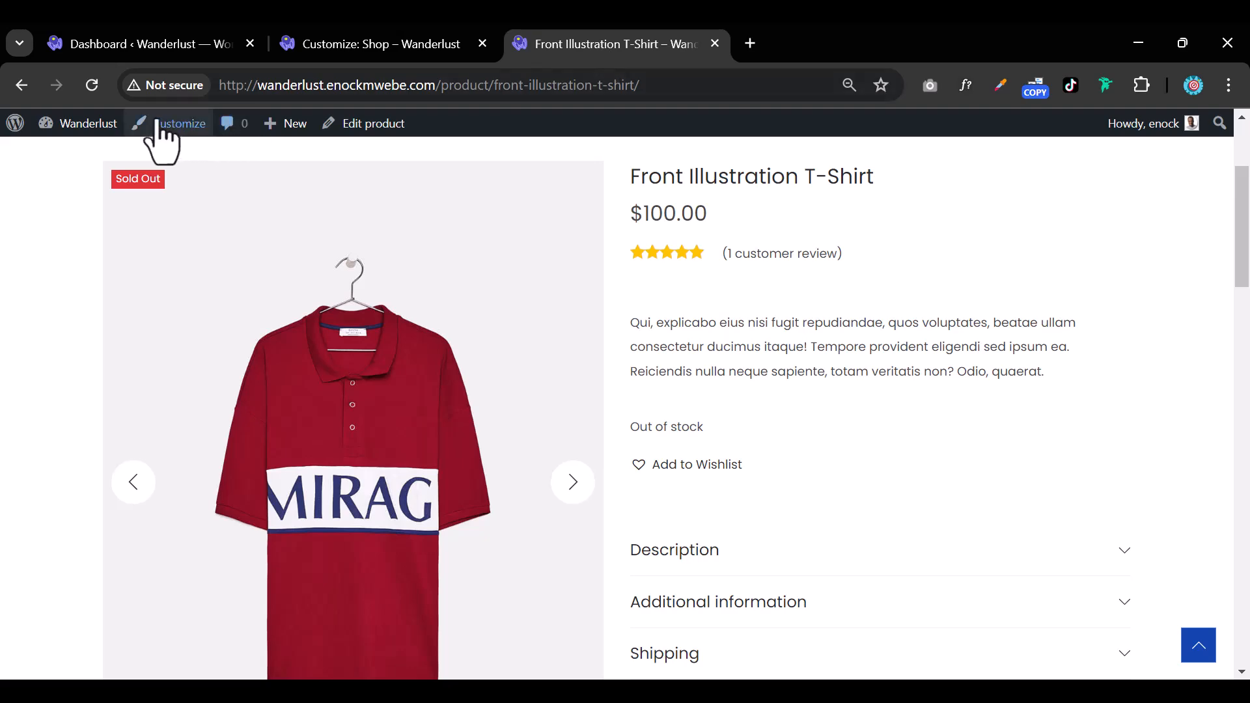
scroll(400, 250, "up", 3)
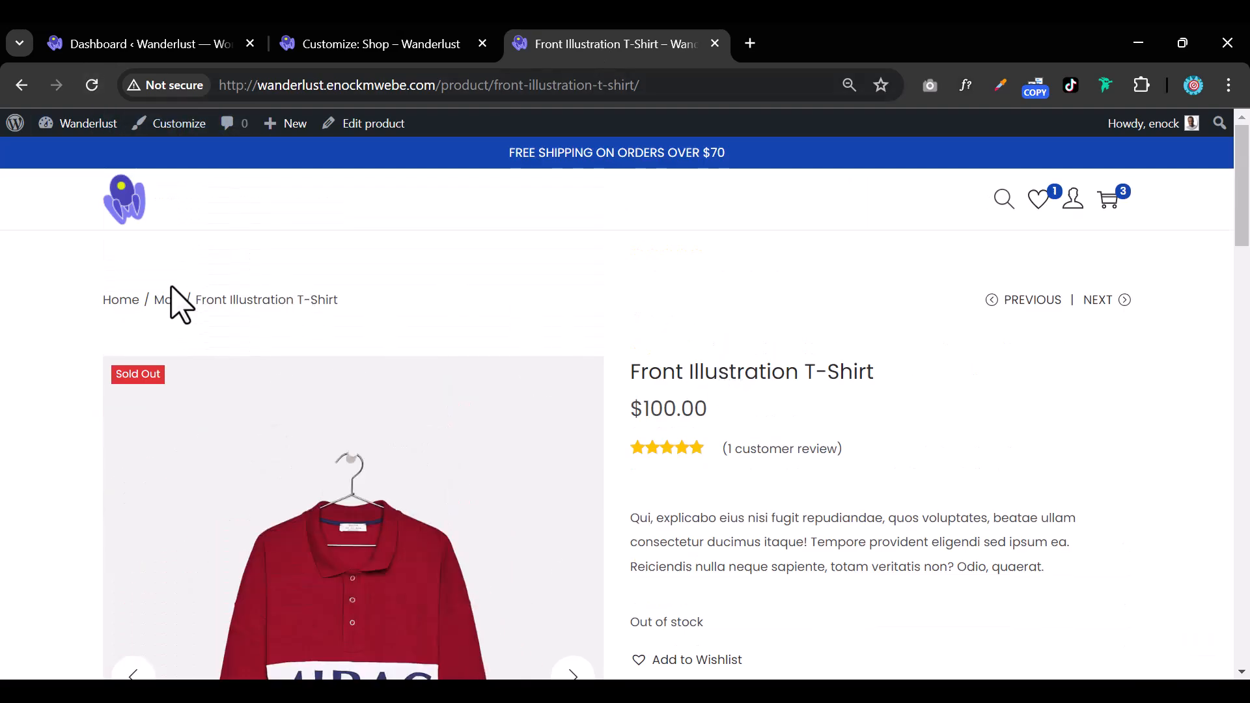
left_click(169, 303)
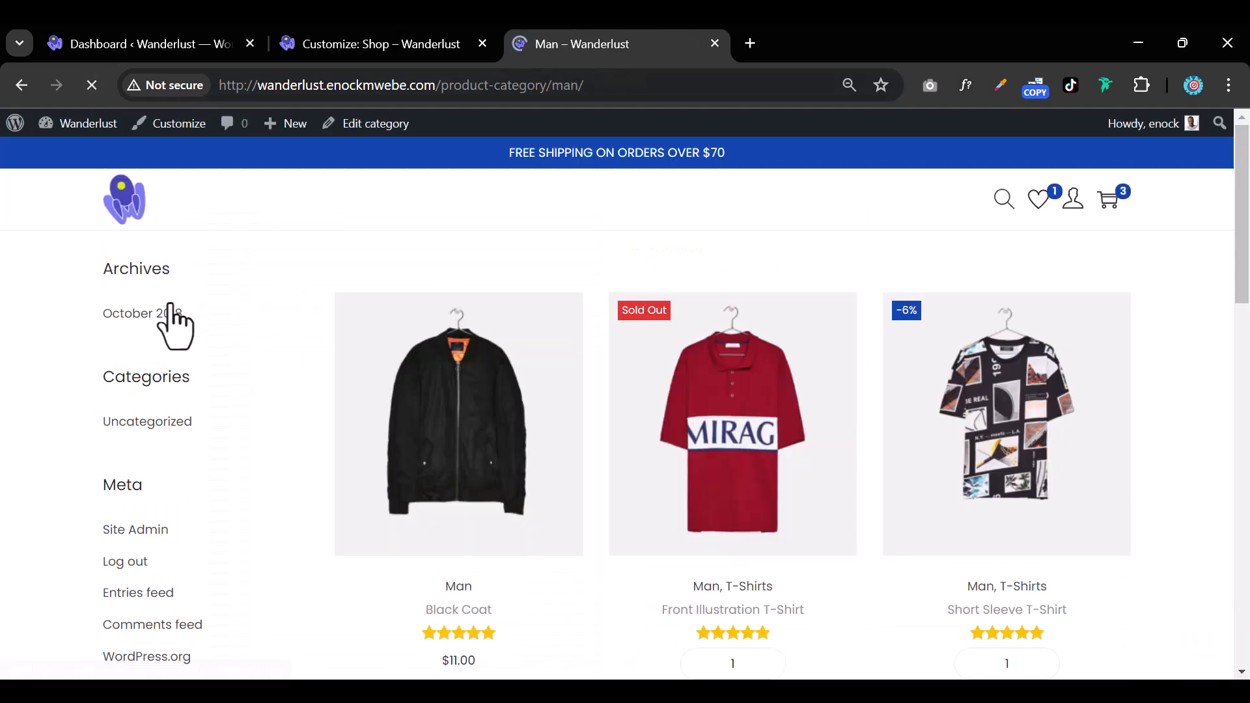
scroll(907, 443, "down", 4)
scroll(906, 442, "down", 3)
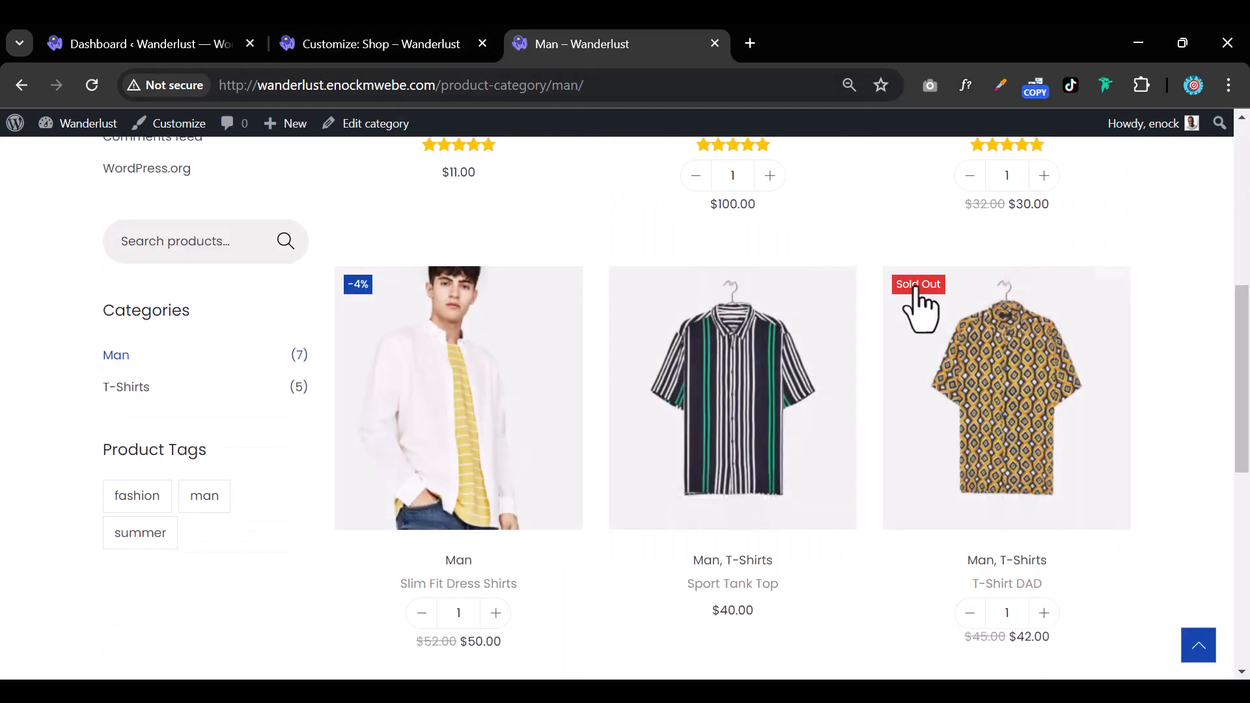
Switch back to the Customizer and open the Sale Tag settings
left_click(418, 47)
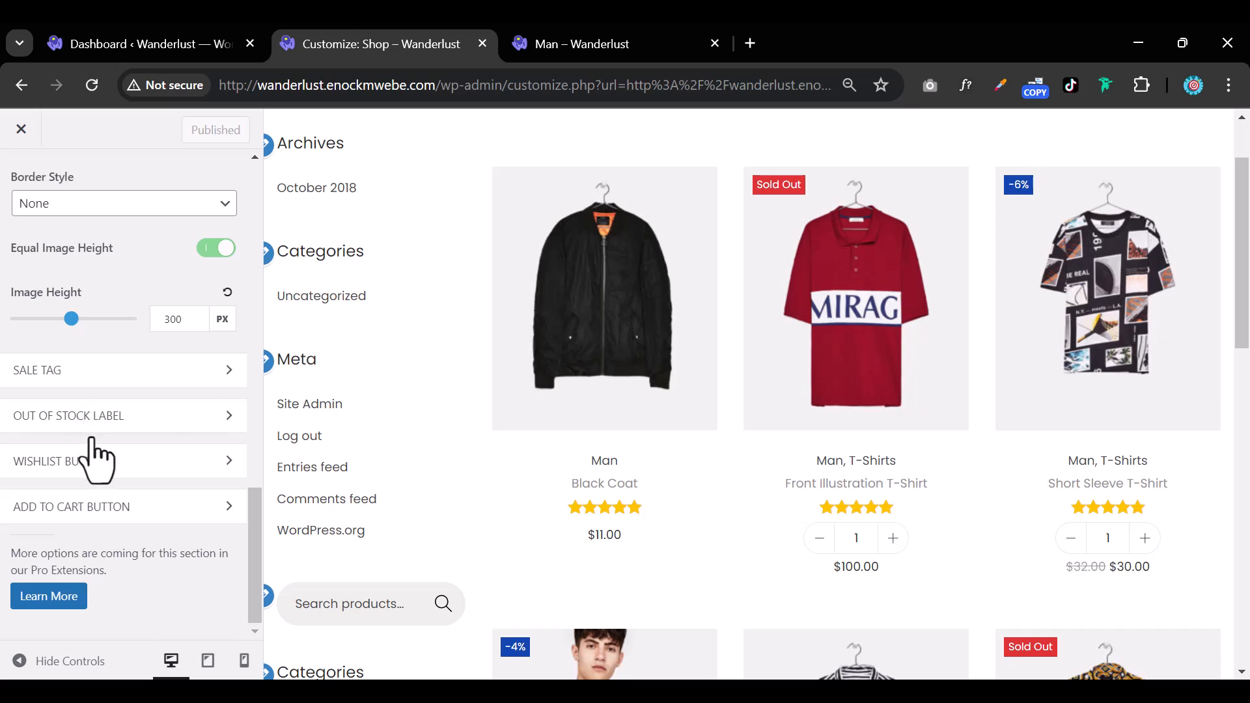
left_click(190, 391)
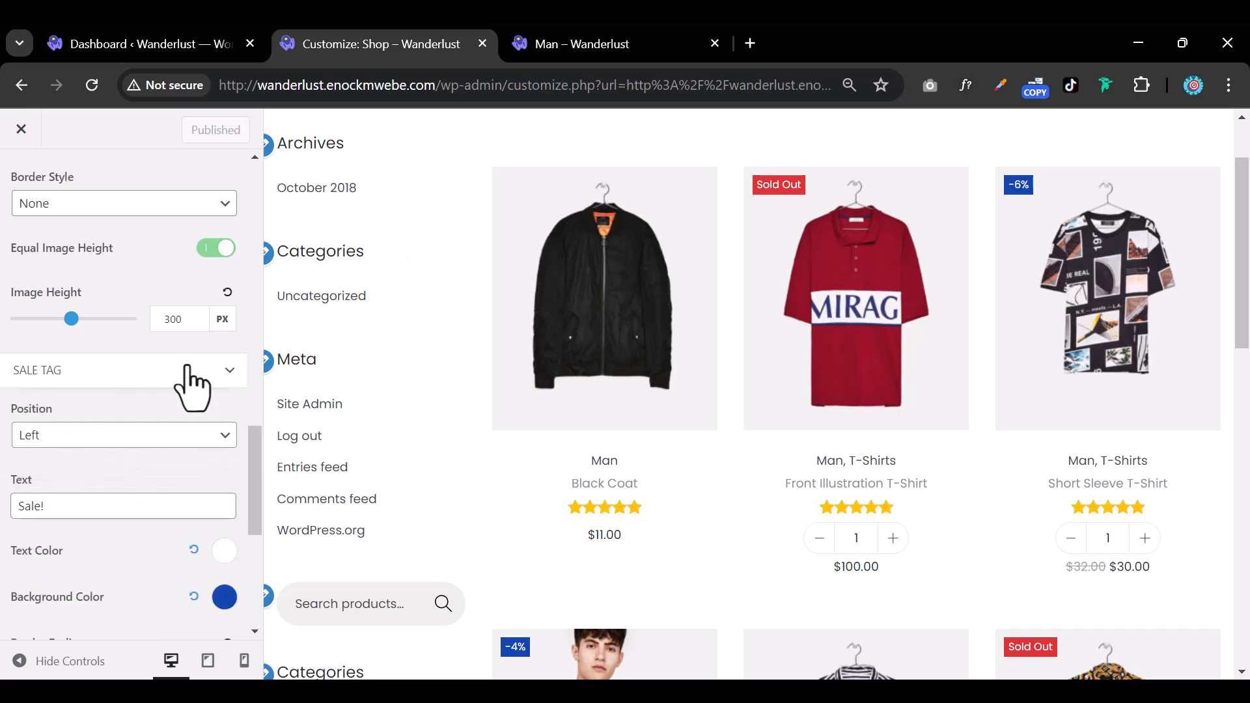
scroll(149, 506, "down", 2)
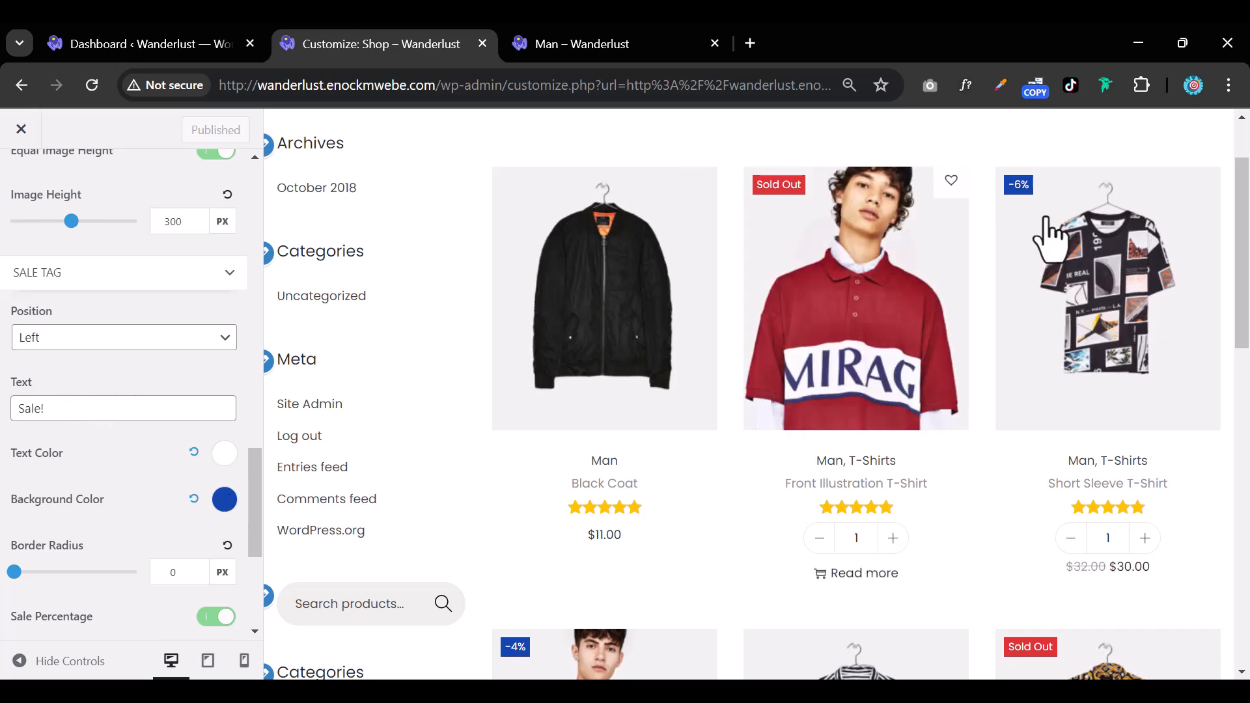
Try a bright red background color for the sale tag and restore the blue theme color
left_click(224, 500)
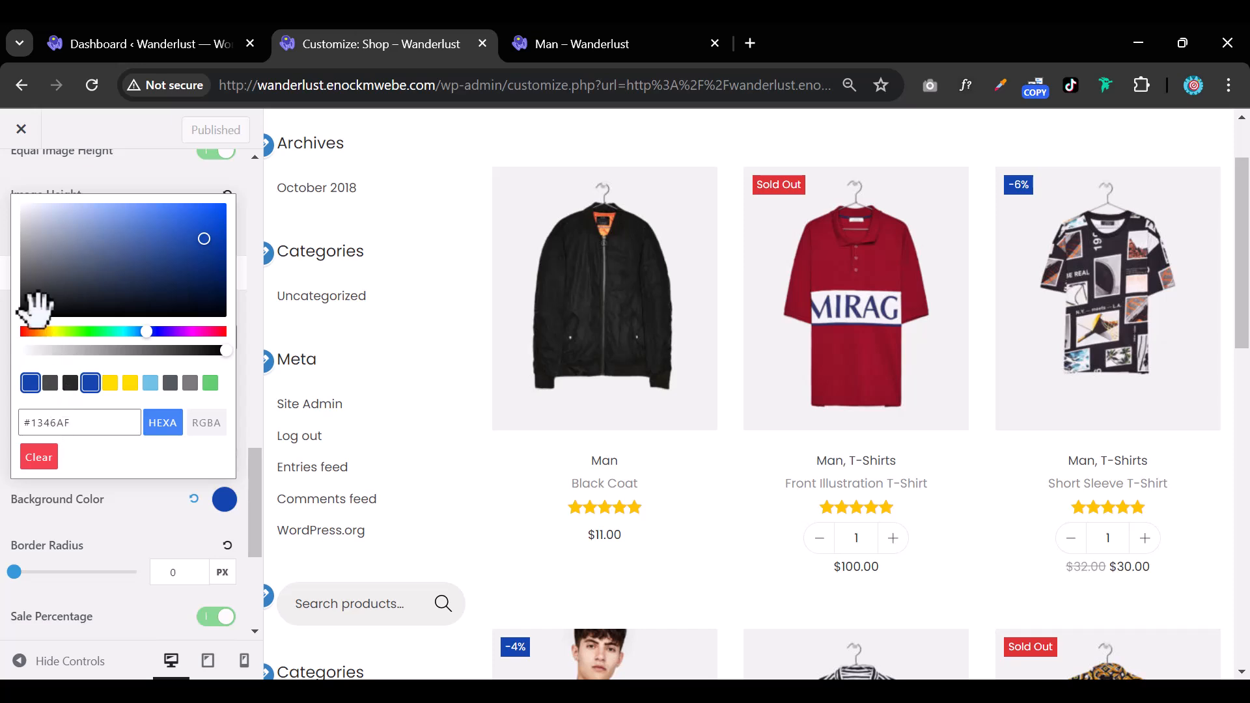
left_click_drag(33, 340, 1, 339)
mouse_move(204, 239)
left_mouse_down()
mouse_move(205, 194)
mouse_move(234, 270)
mouse_move(240, 224)
left_mouse_up()
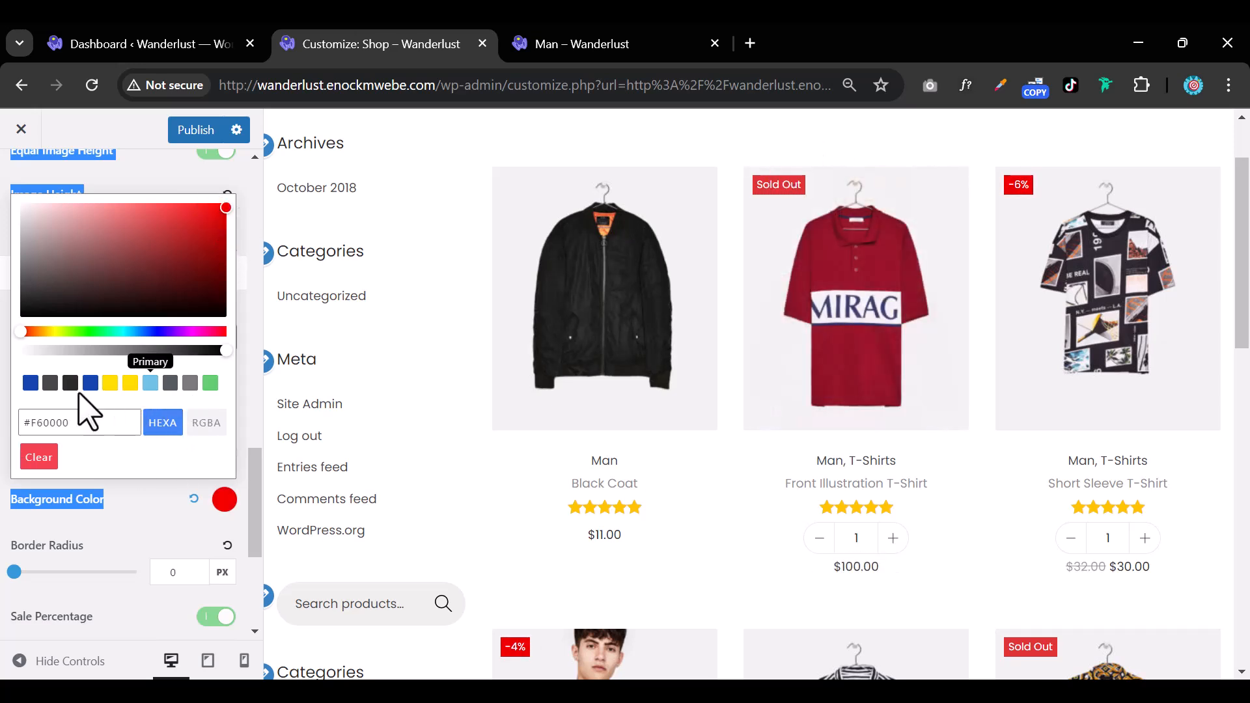
left_click(29, 383)
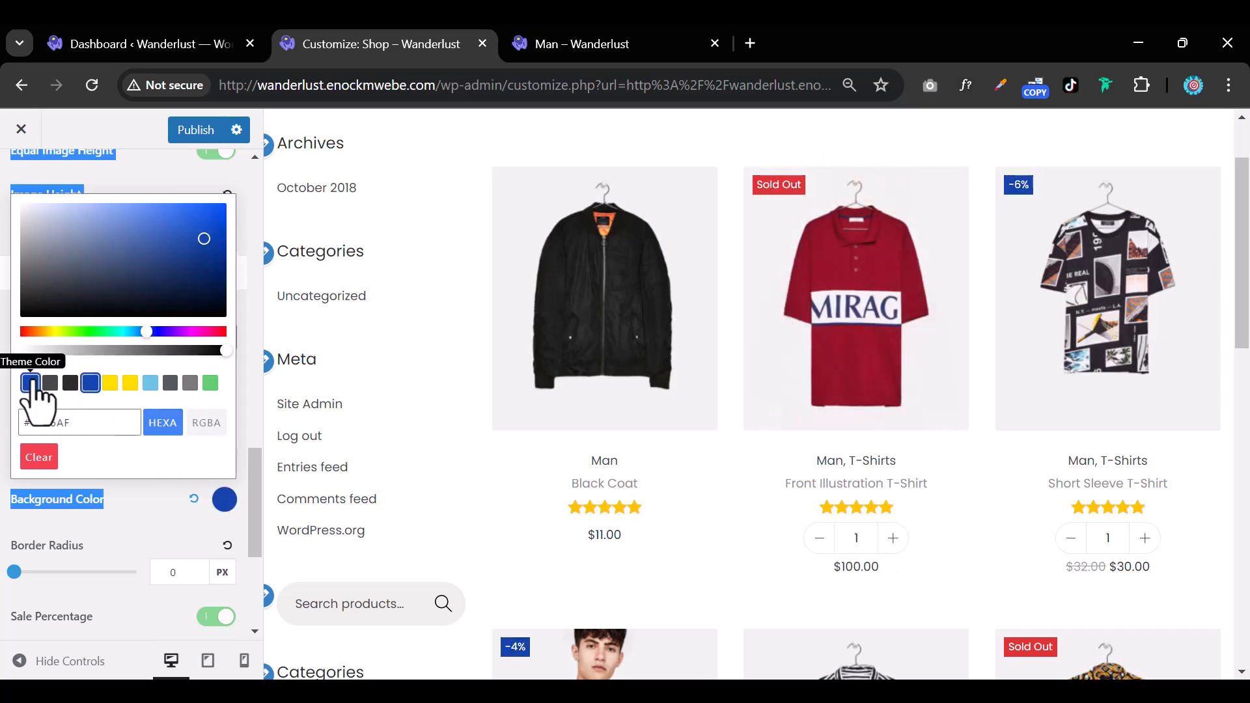
left_click(164, 544)
Set the sale tag's background color to black
scroll(163, 521, "down", 2)
left_click(225, 401)
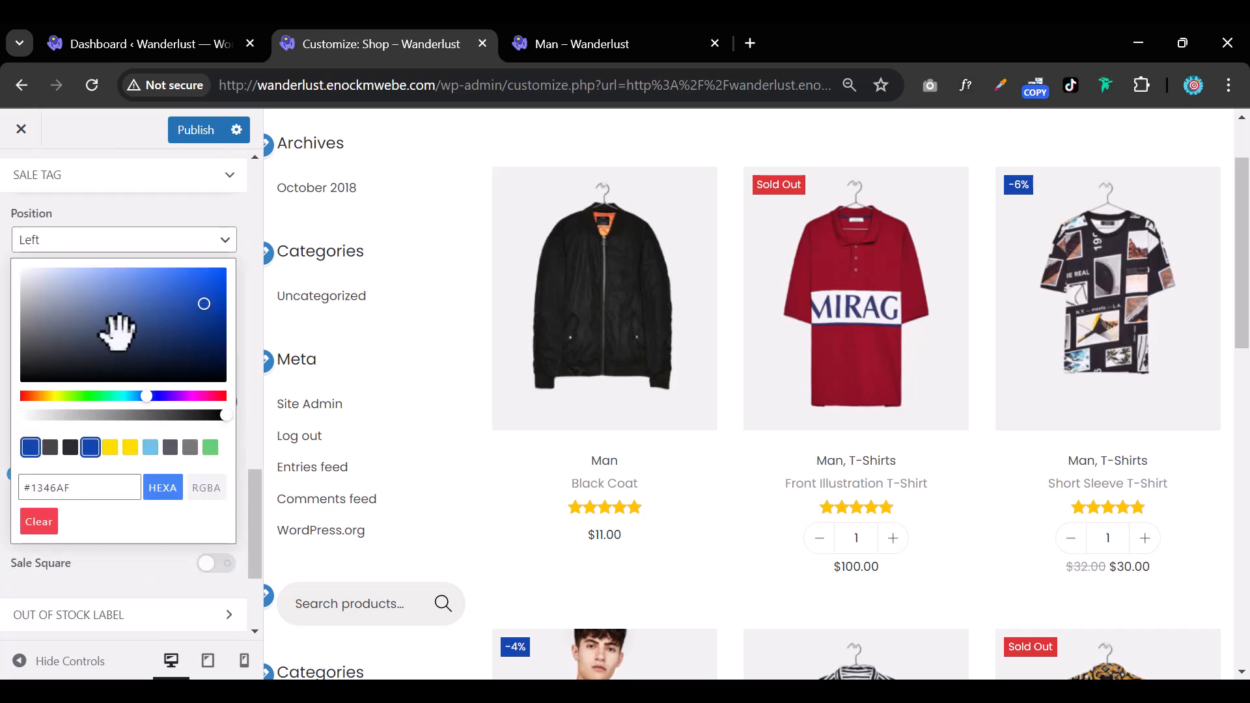
left_click(26, 443)
left_click(146, 571)
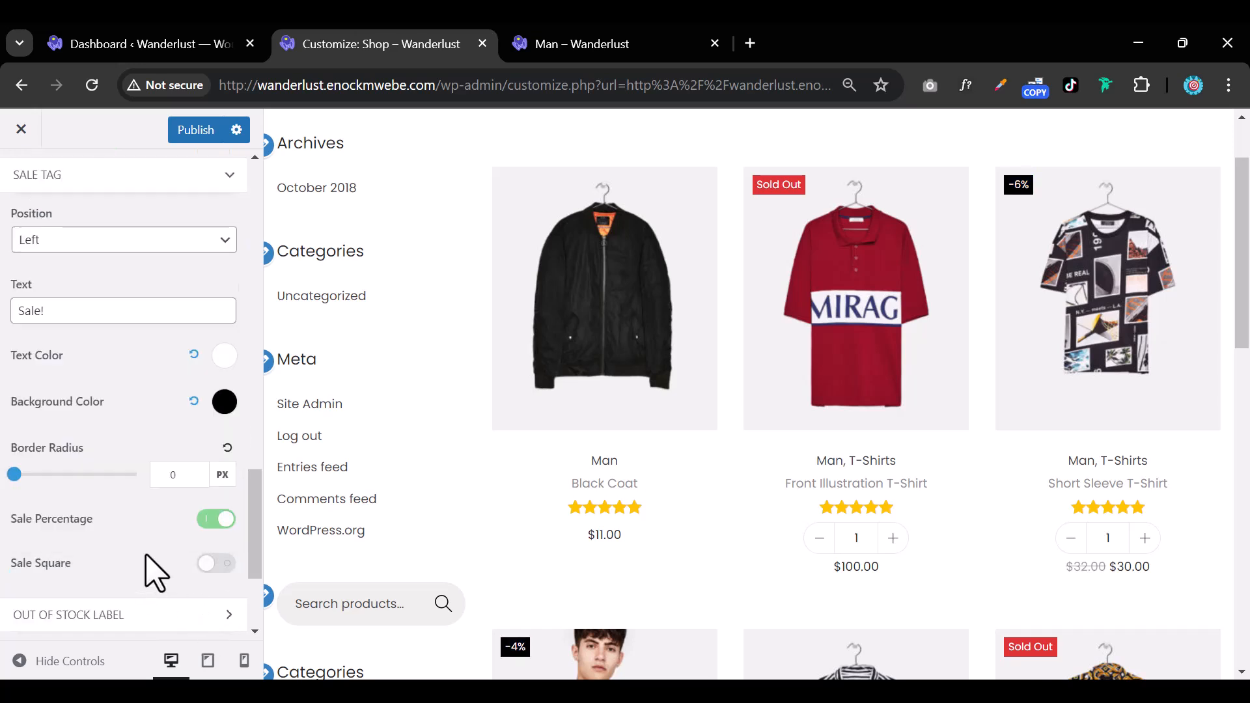
scroll(155, 573, "down", 2)
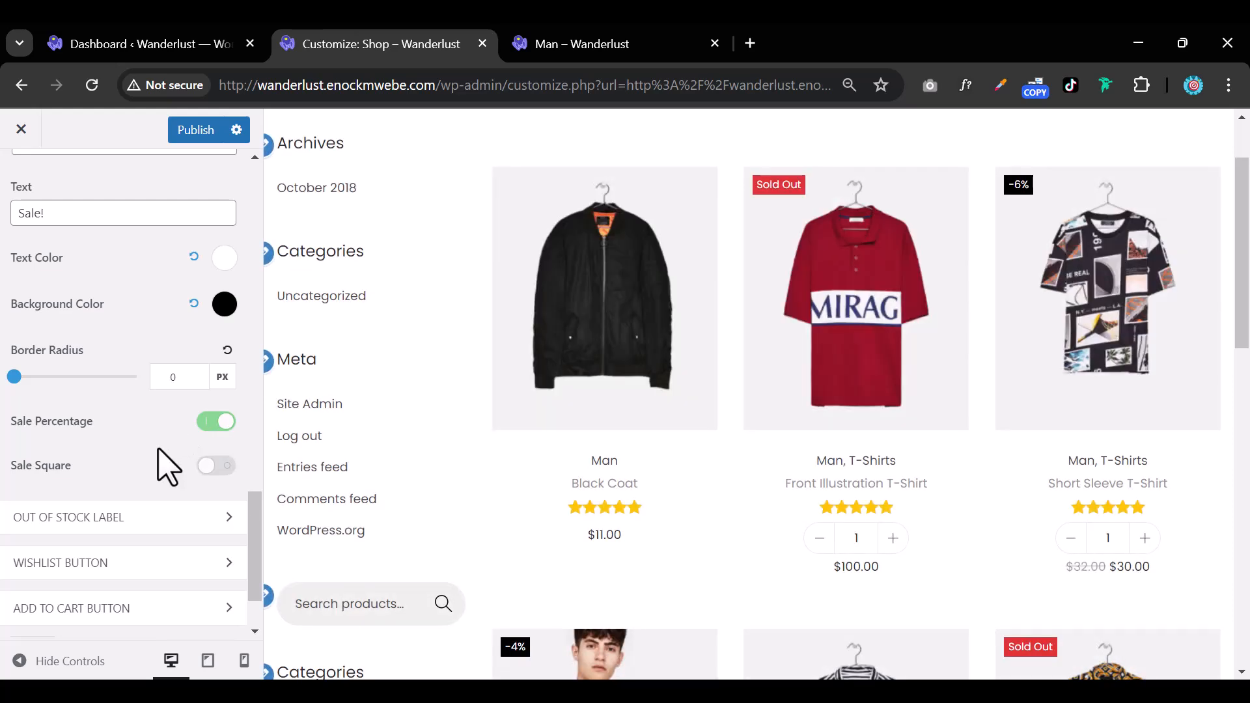
Open the Out of Stock Label settings and set the label's background color to a brighter red
scroll(158, 449, "down", 2)
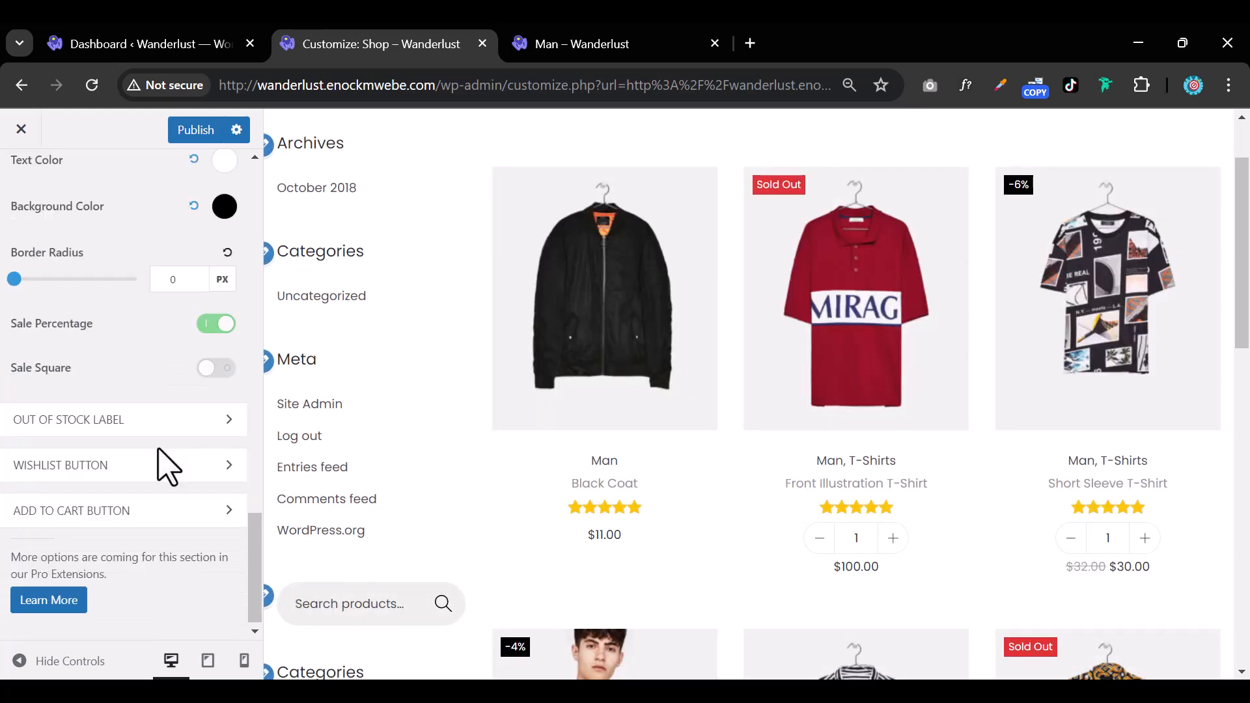
left_click(189, 417)
scroll(195, 419, "down", 4)
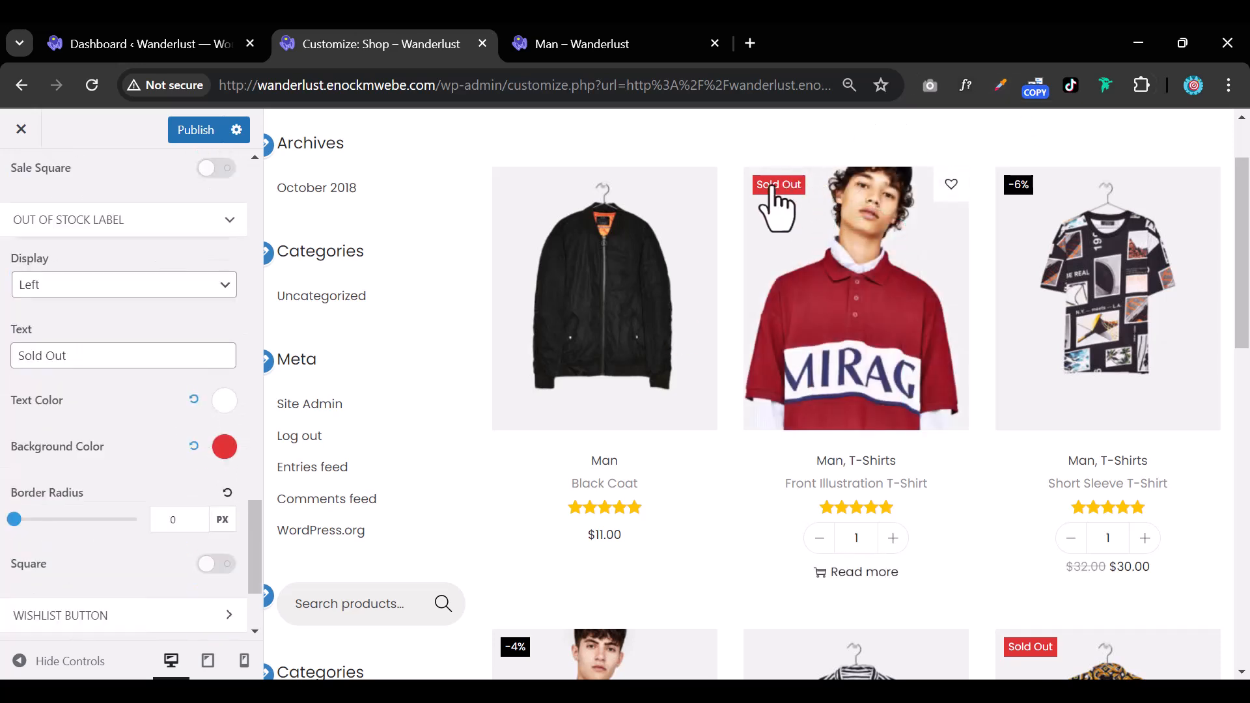
left_click(224, 447)
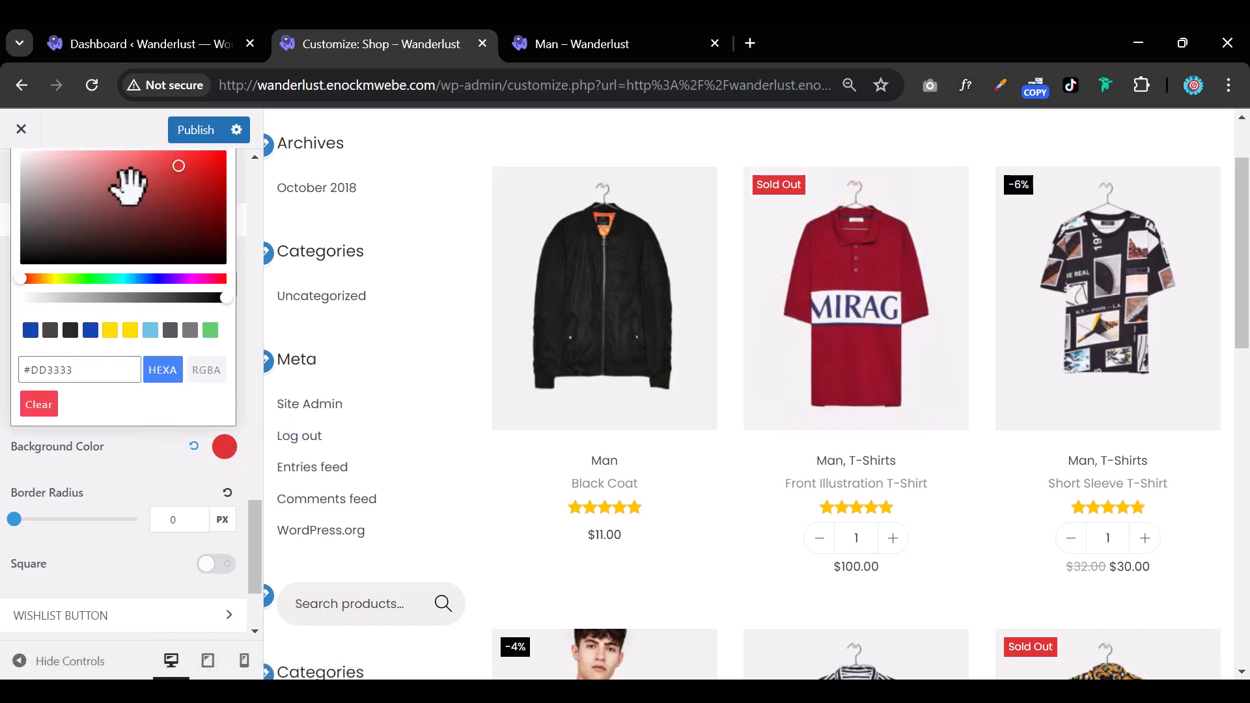
left_click_drag(142, 203, 198, 156)
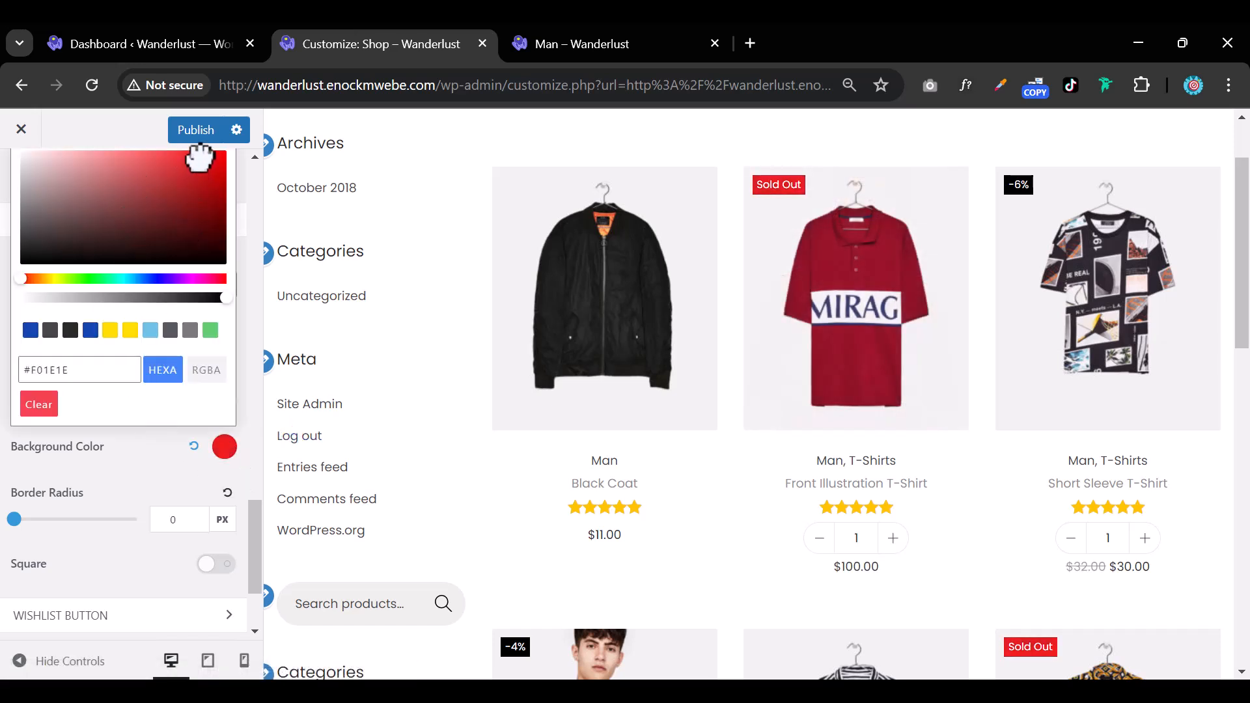
left_click(155, 496)
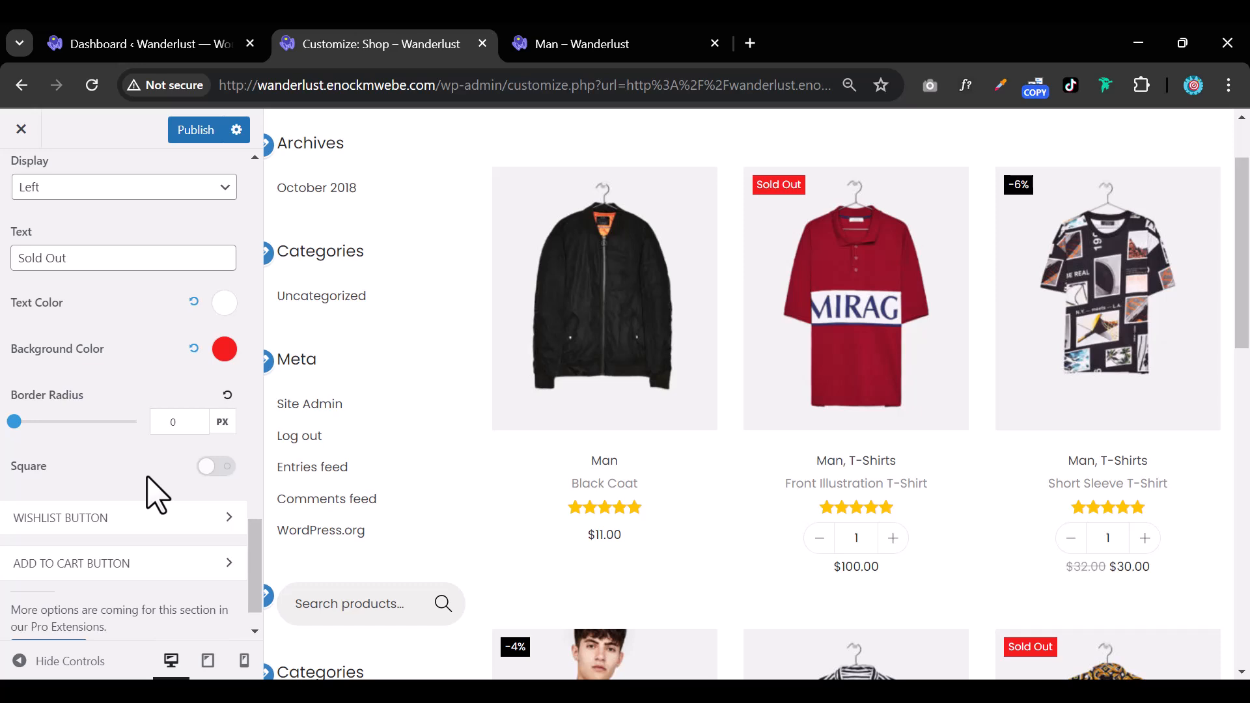
Set the wishlist button's position to the lower-right corner of the product image
scroll(159, 485, "down", 2)
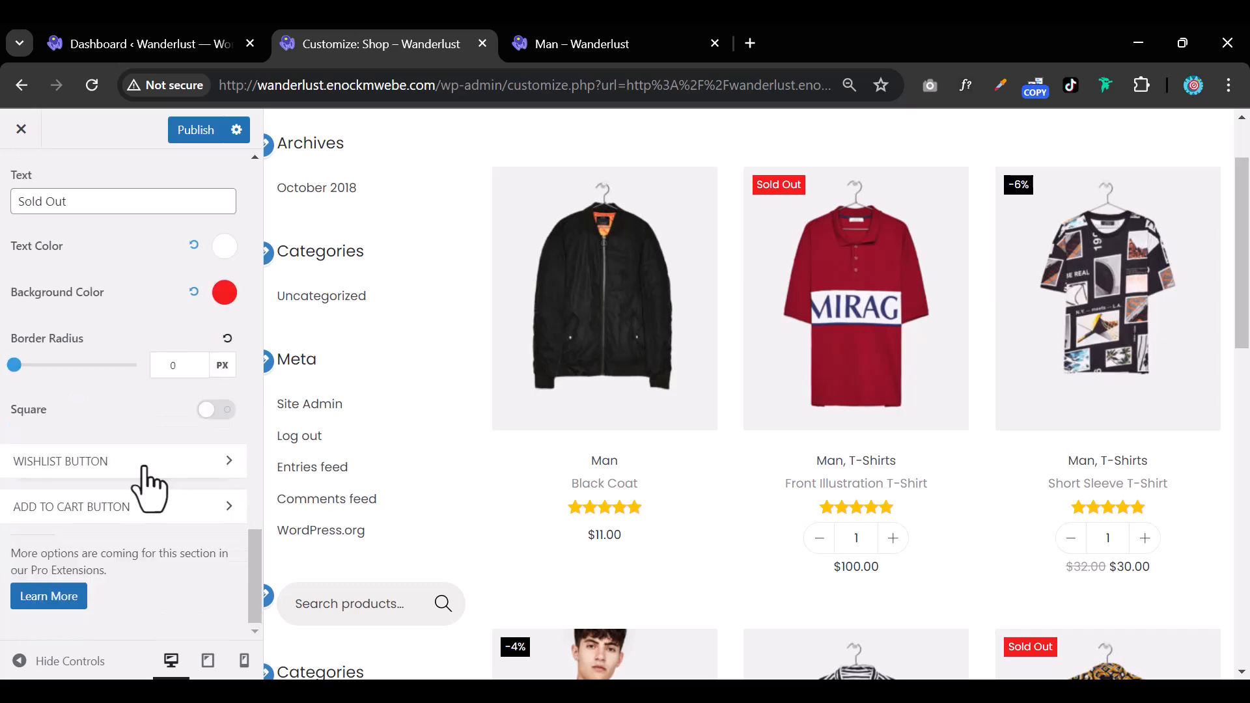
left_click(146, 485)
scroll(154, 451, "down", 3)
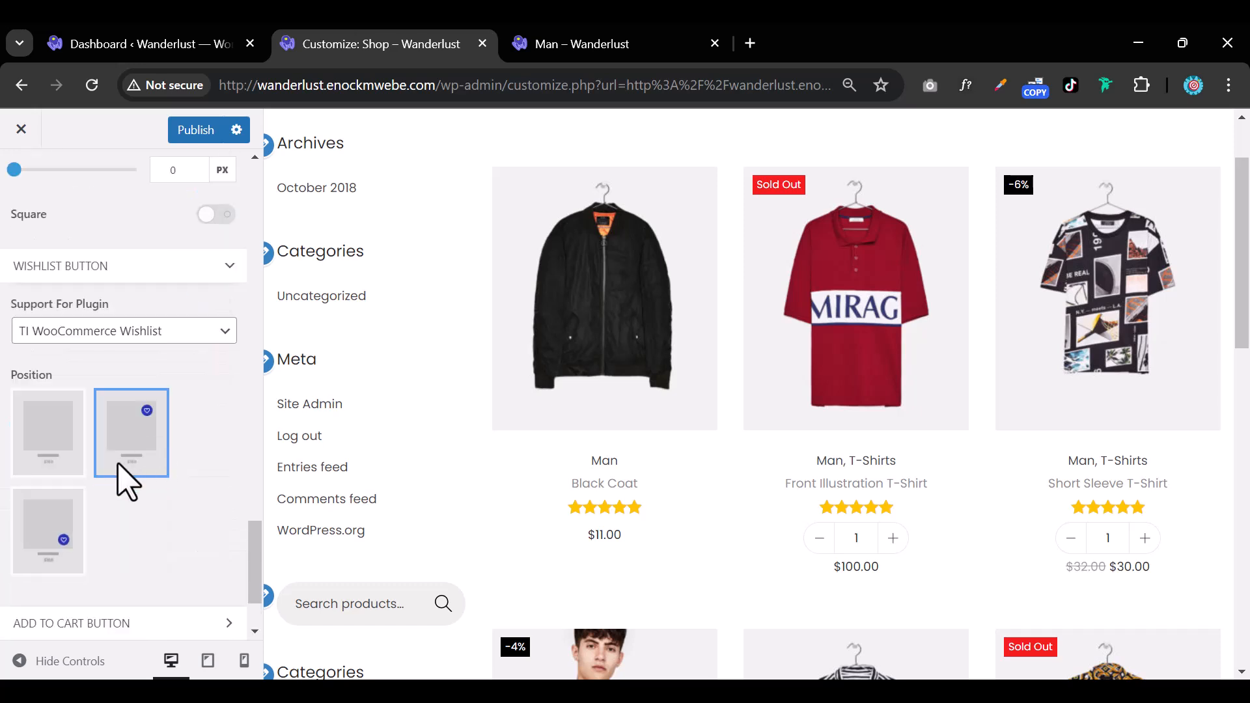
mouse_move(1115, 243)
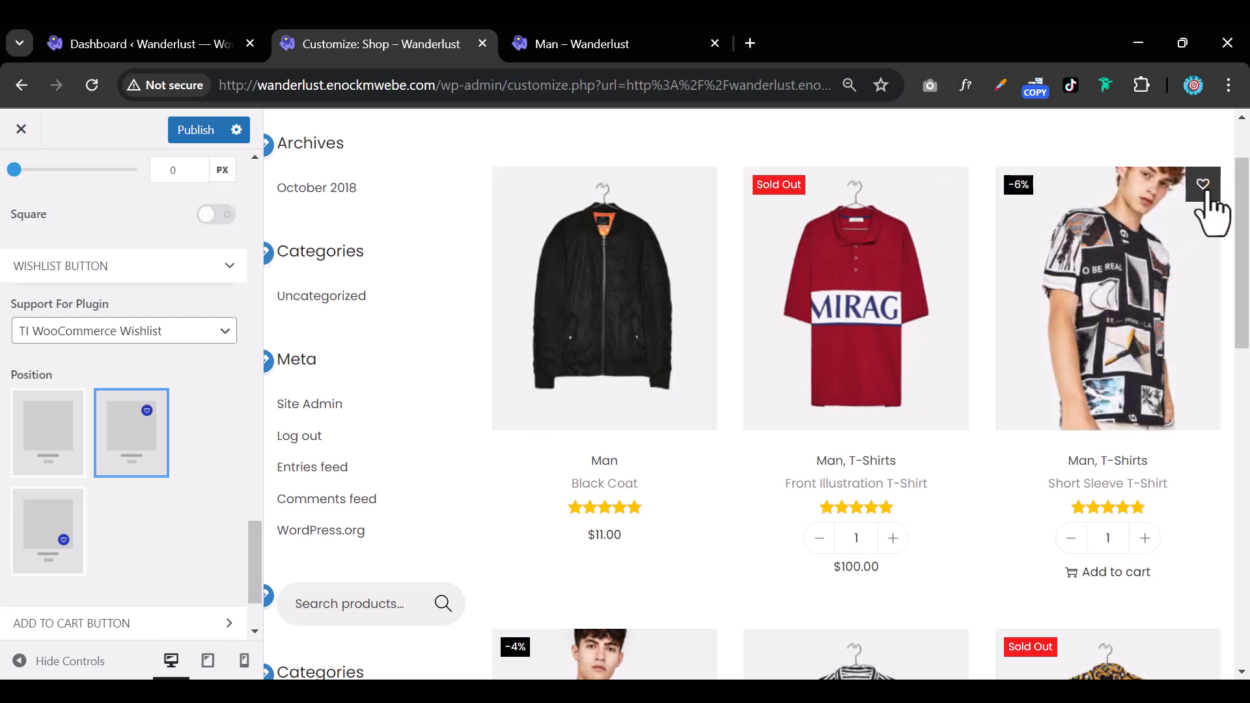
mouse_move(963, 201)
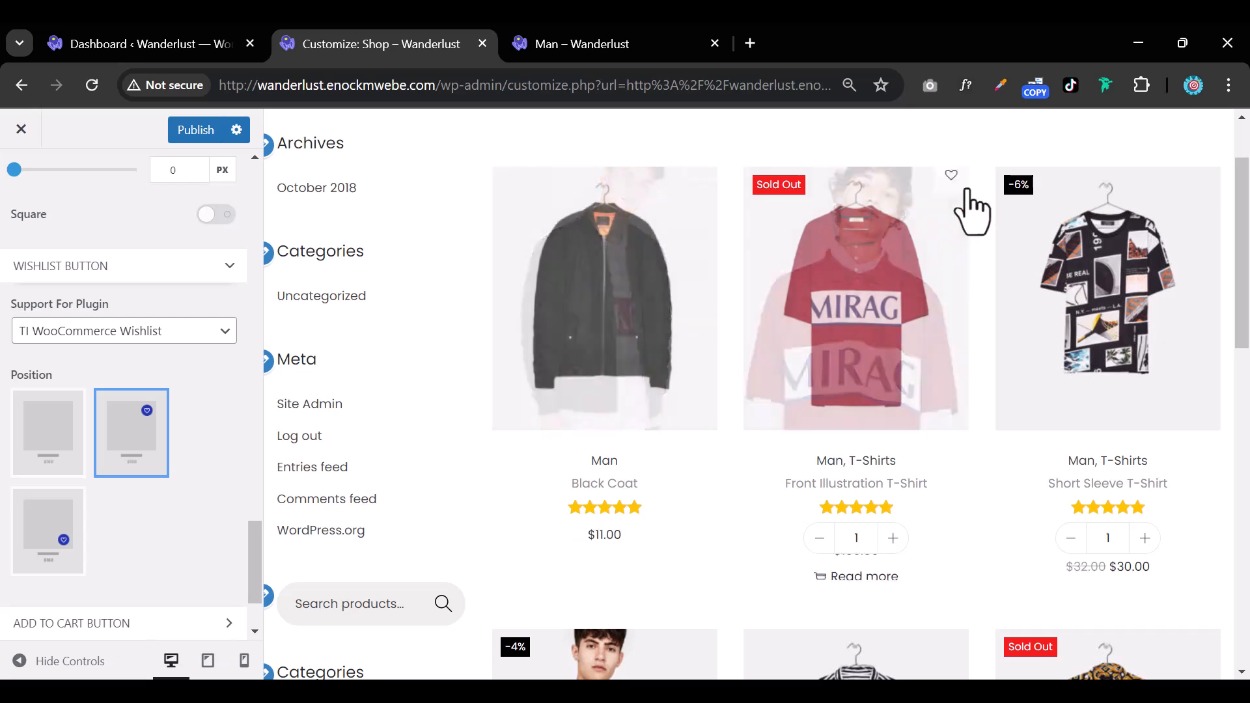
left_click(50, 527)
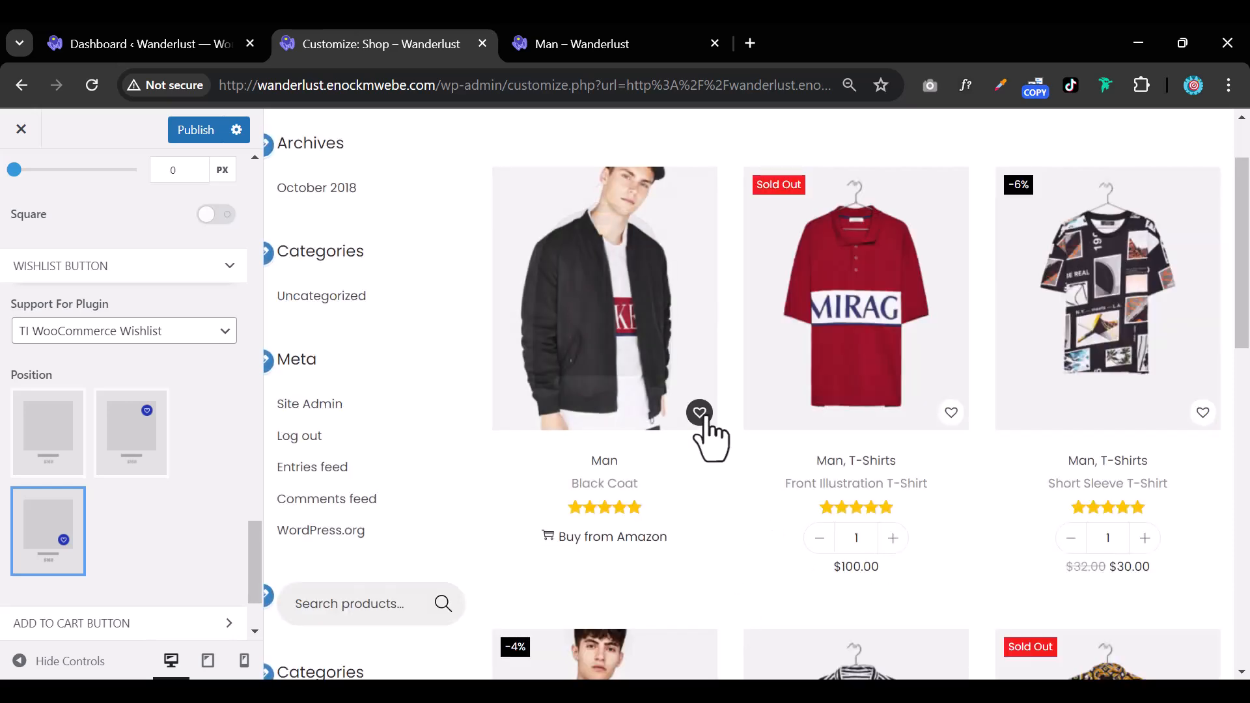
Try the Add to Cart button position centered over the product image and check it on several products in the preview
scroll(98, 495, "down", 2)
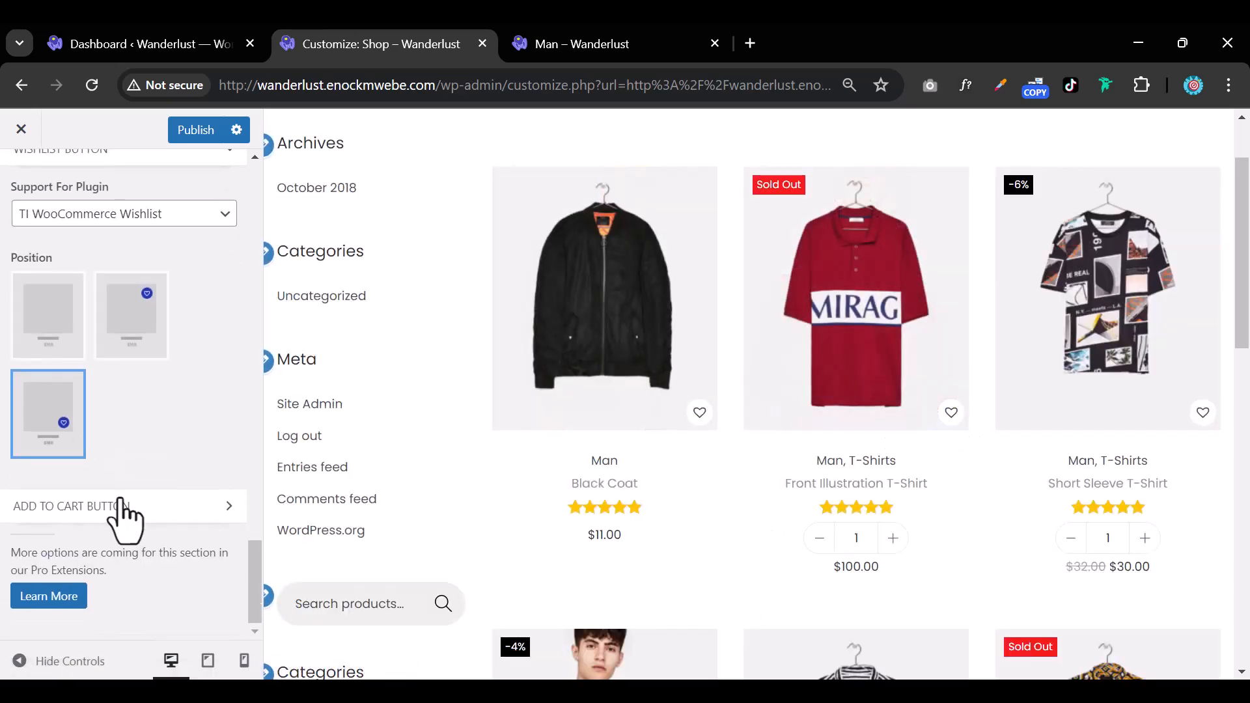
left_click(145, 511)
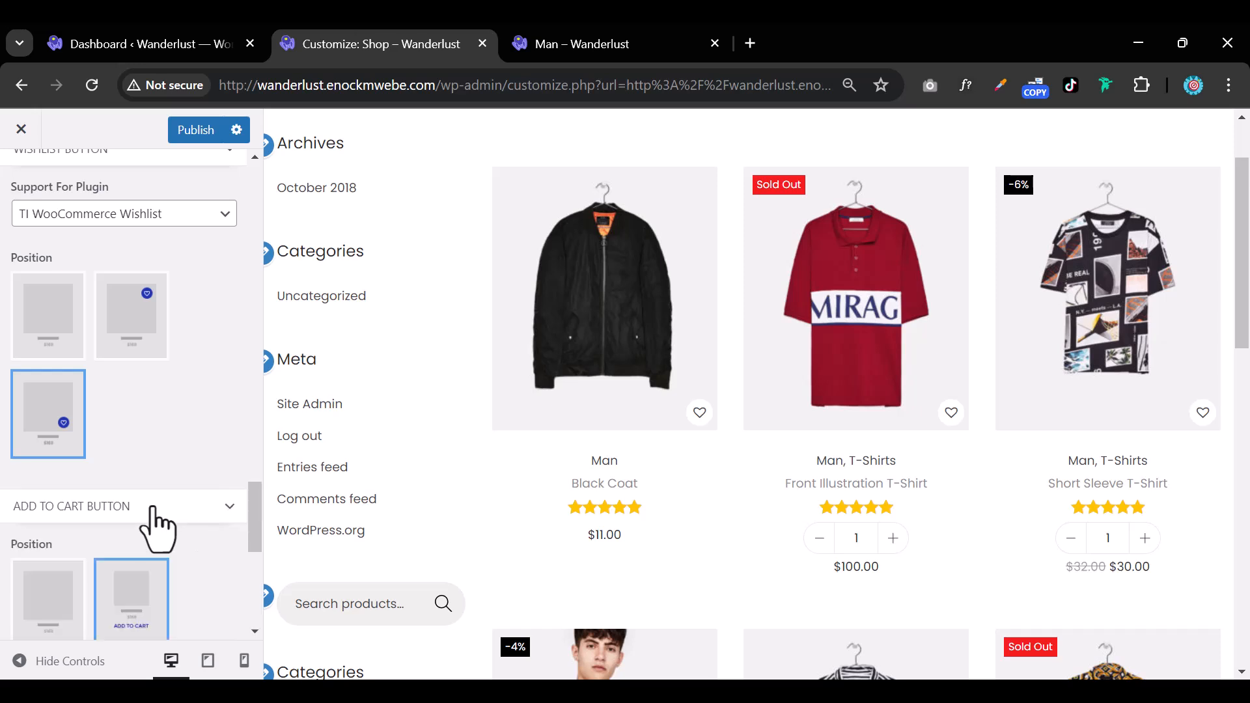
scroll(166, 475, "down", 4)
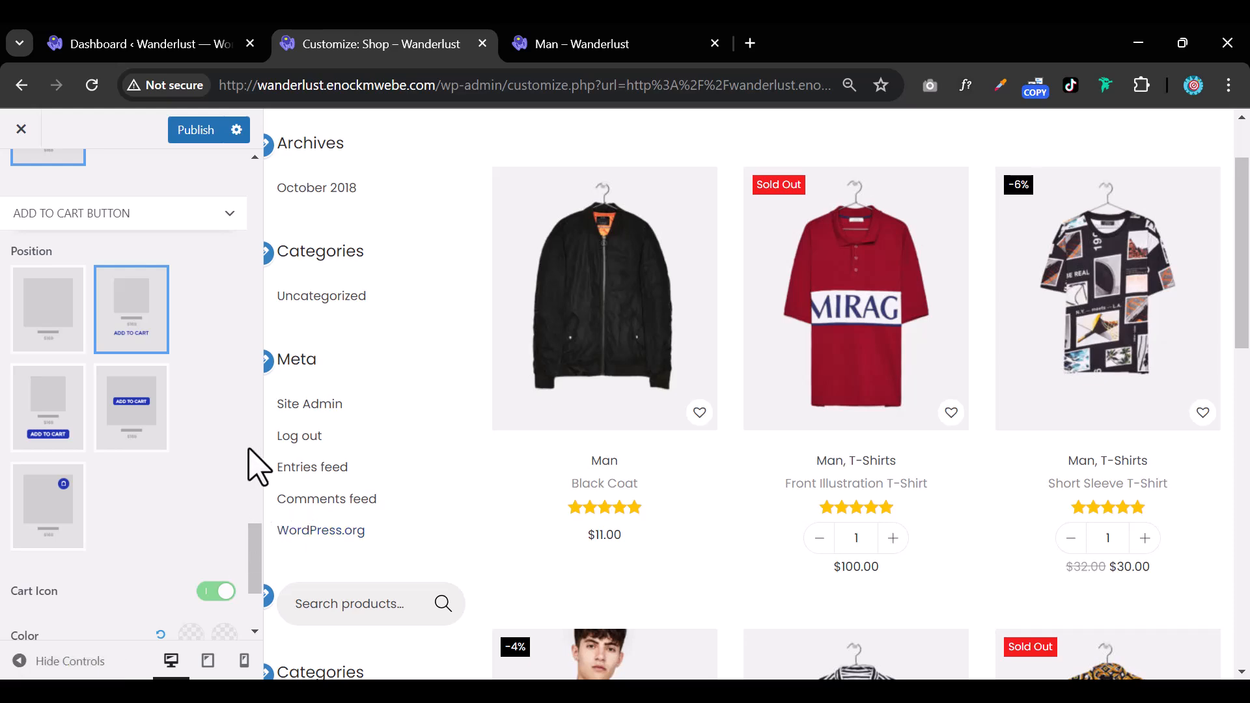
left_click(145, 434)
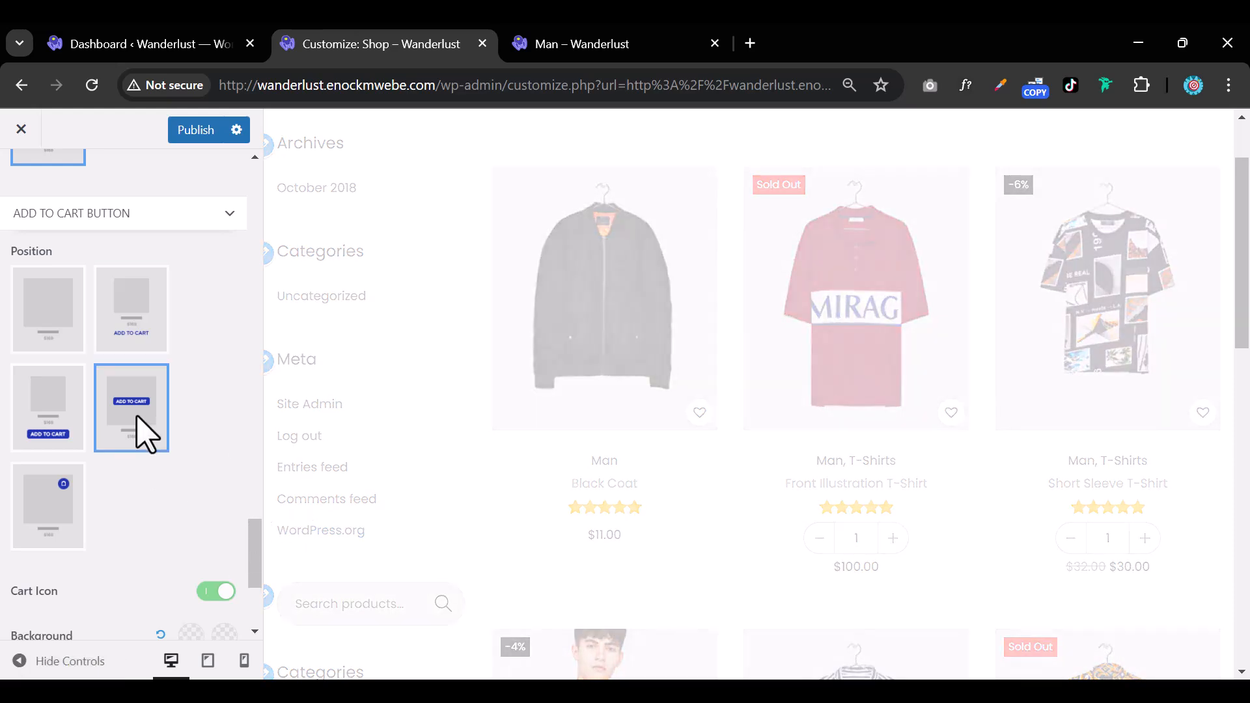
mouse_move(698, 371)
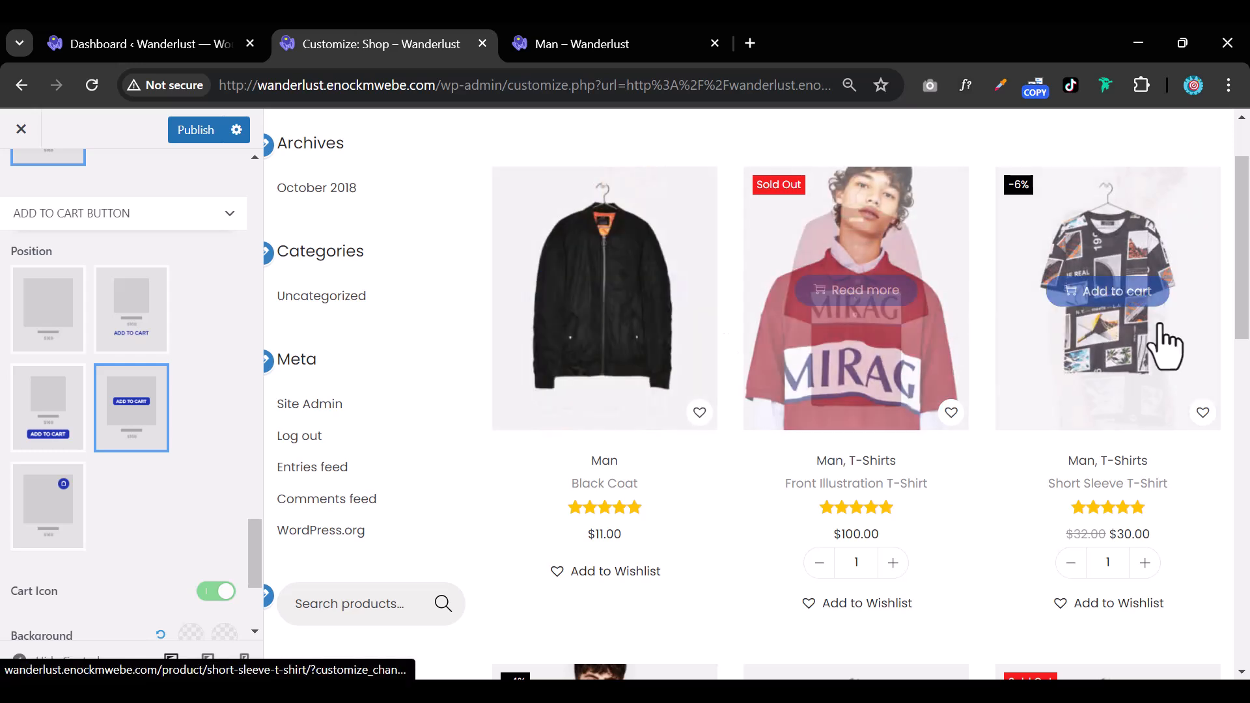
mouse_move(1165, 345)
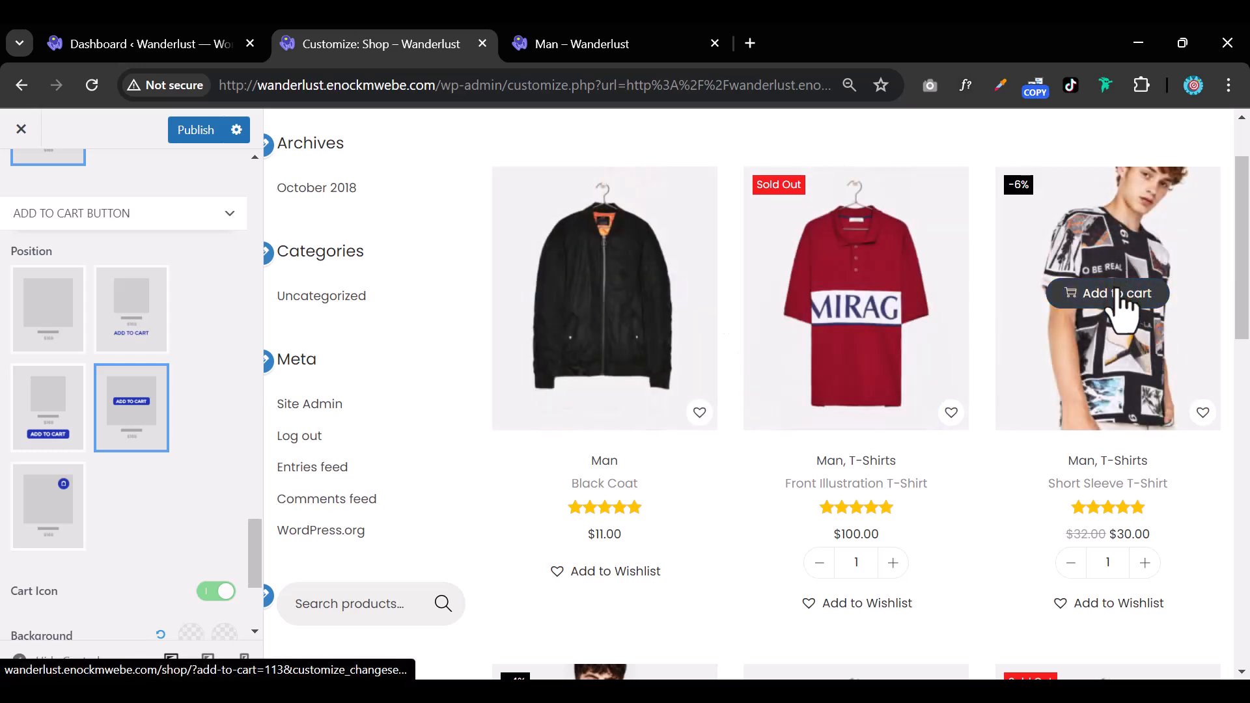
mouse_move(873, 315)
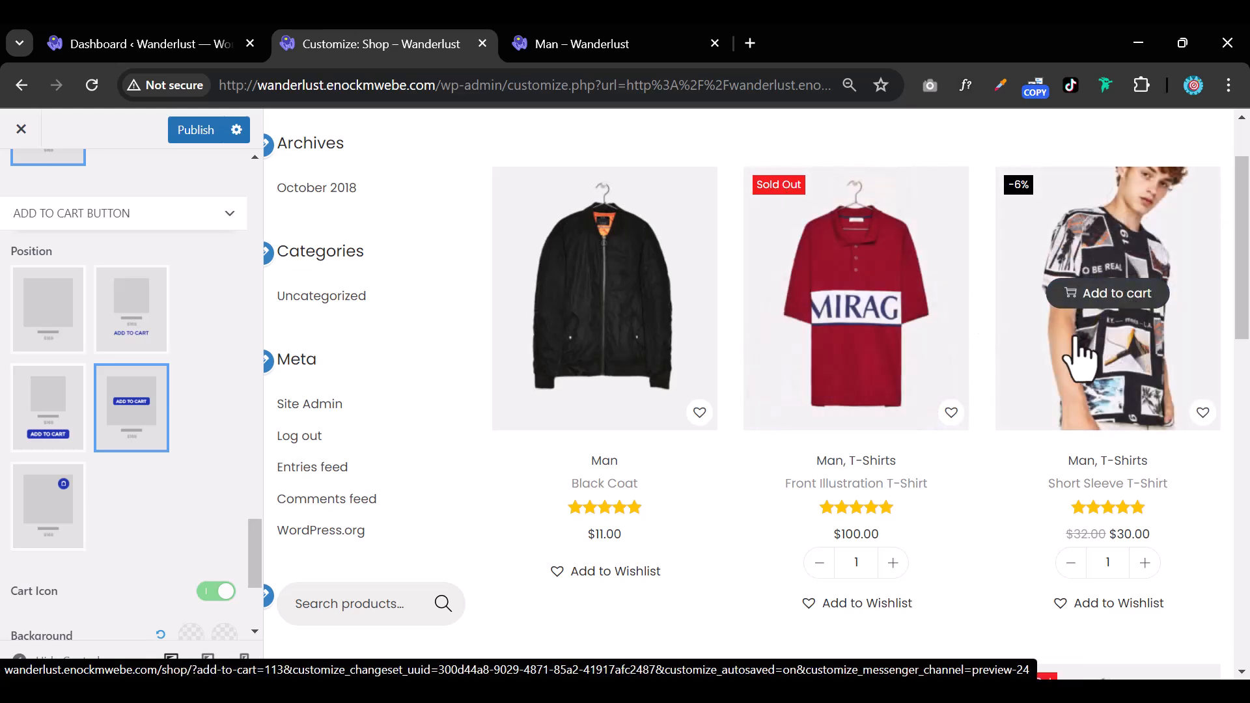
scroll(1080, 371, "down", 3)
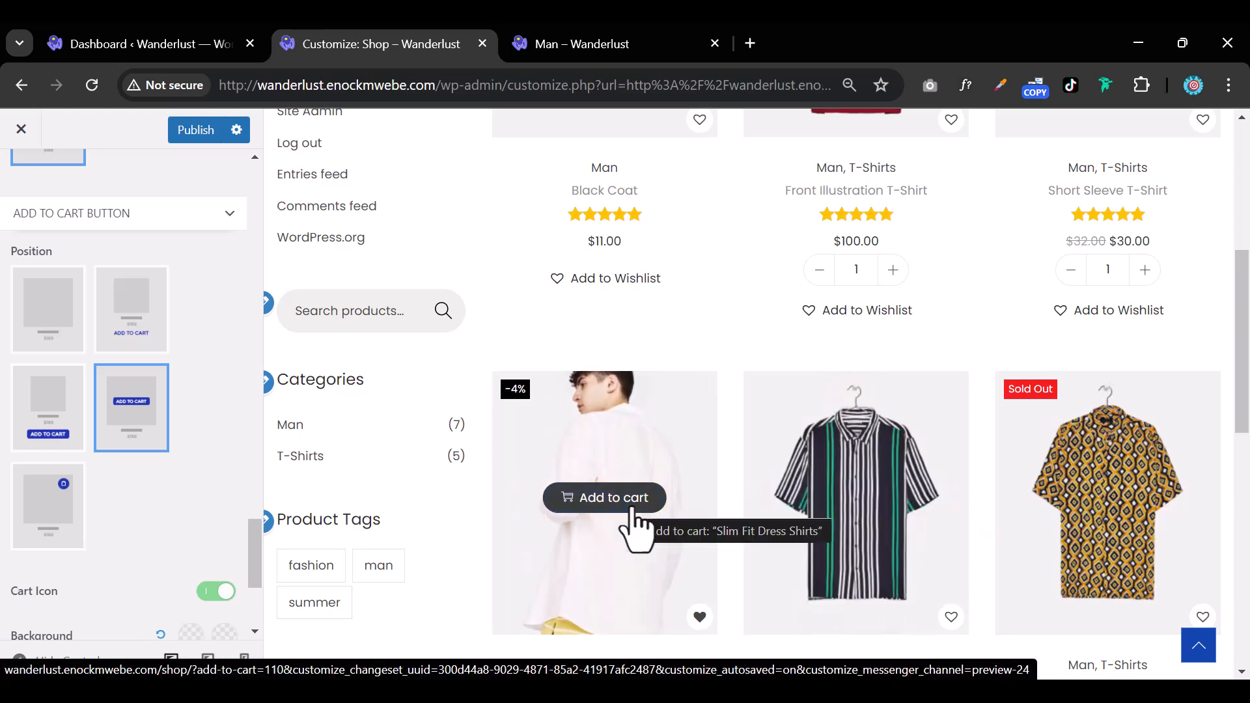
scroll(637, 528, "down", 3)
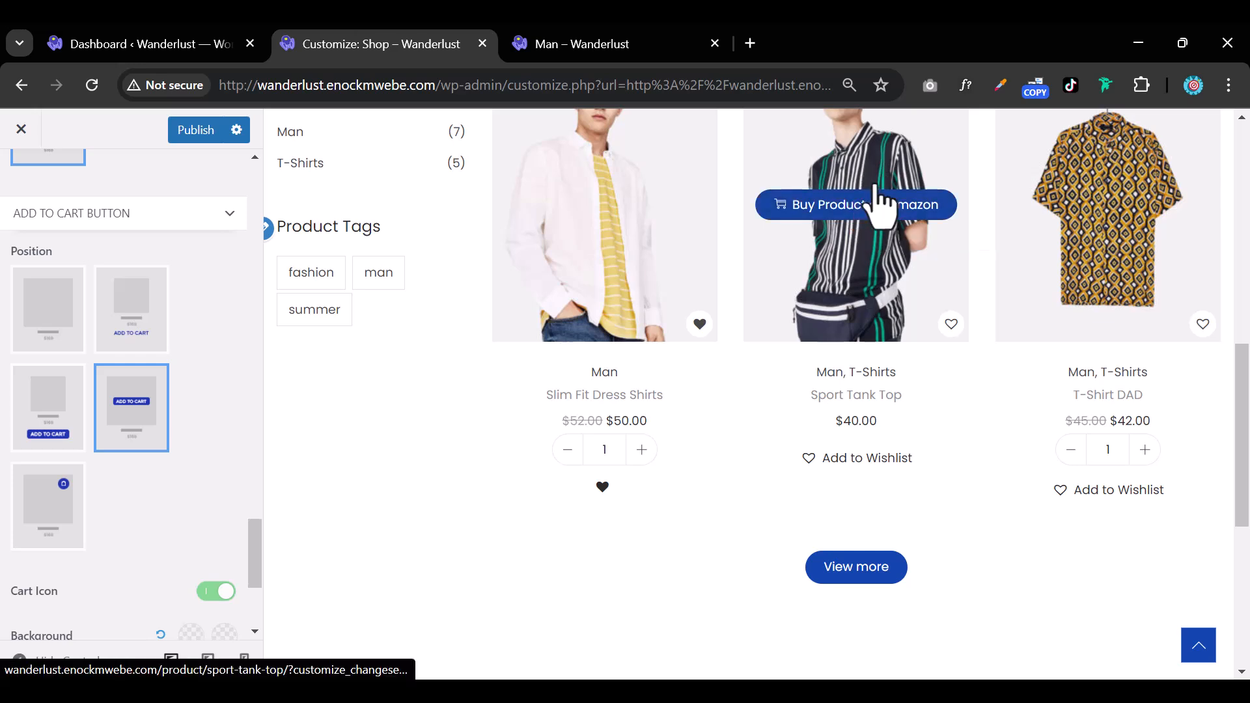
Try the Add to Cart button as an icon on the image corner, and as a solid button below the product details
left_click(47, 515)
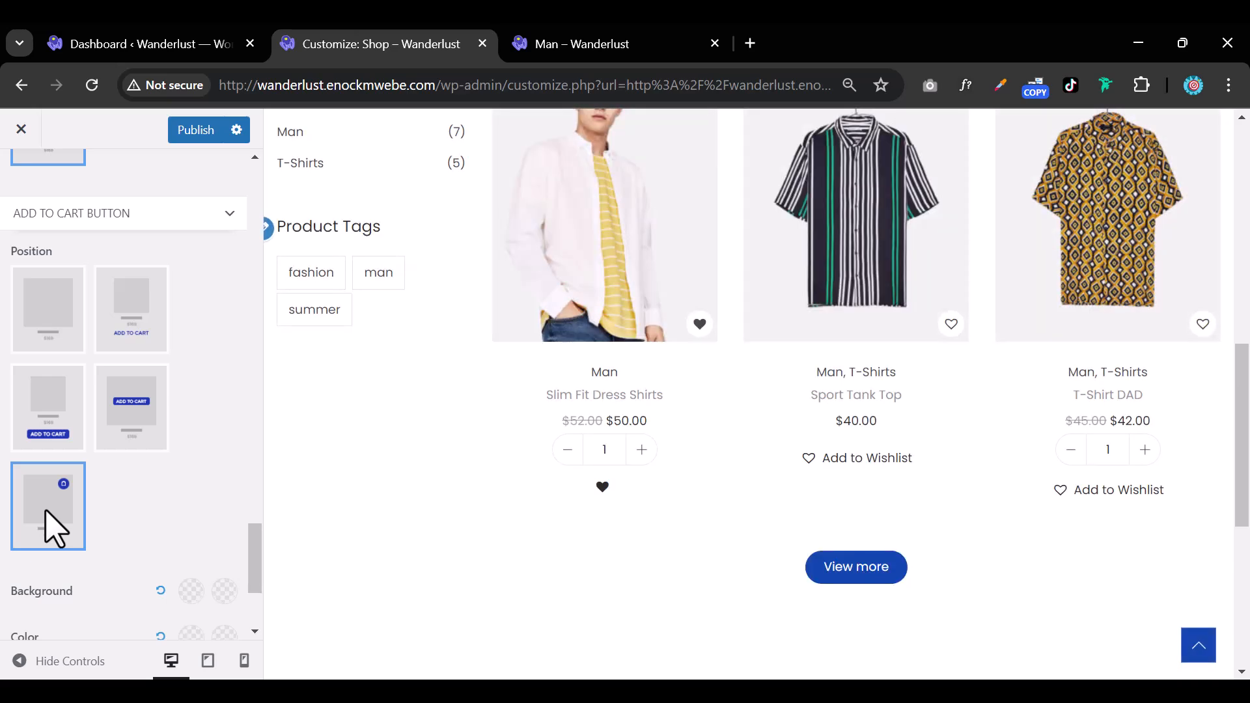
scroll(606, 364, "up", 3)
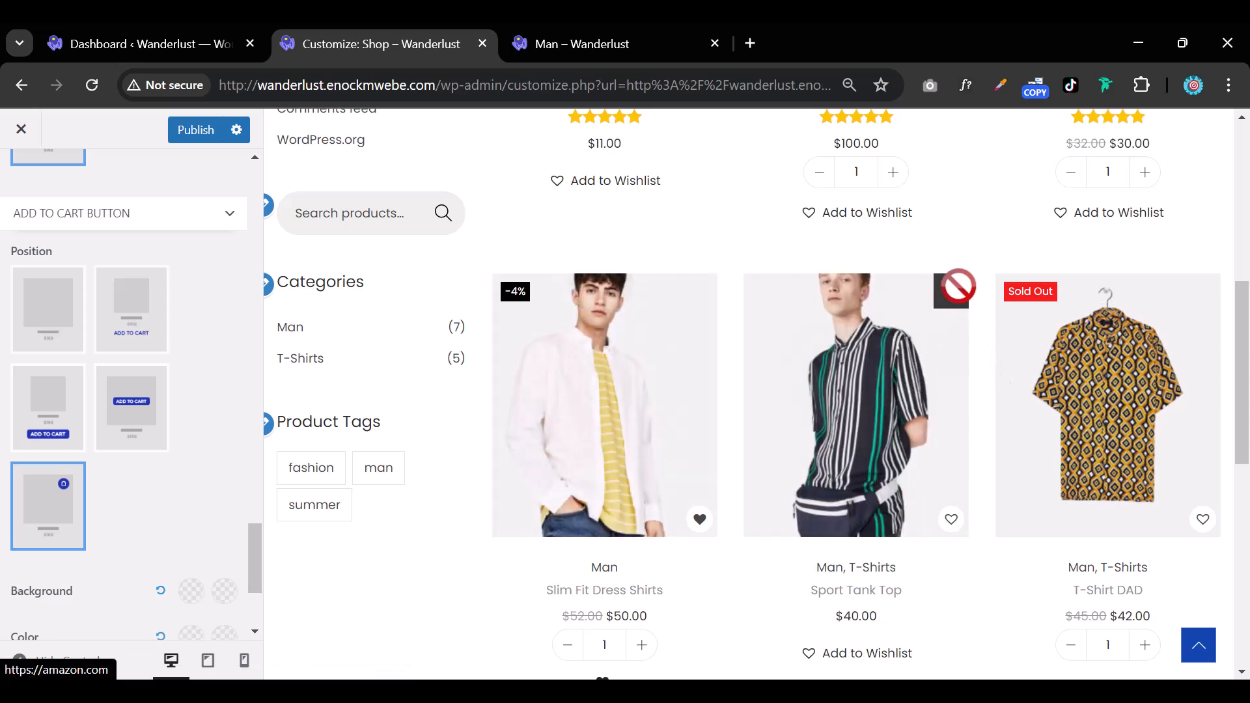
left_click(65, 406)
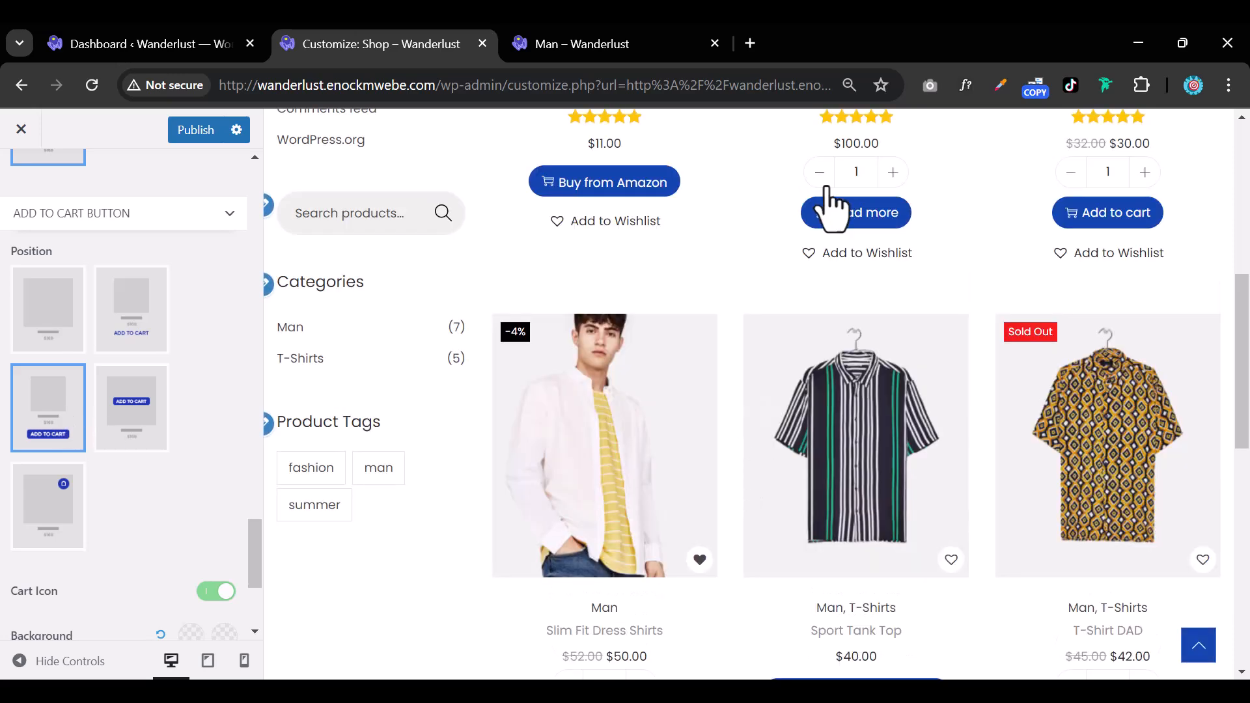
scroll(841, 423, "down", 2)
scroll(844, 444, "down", 2)
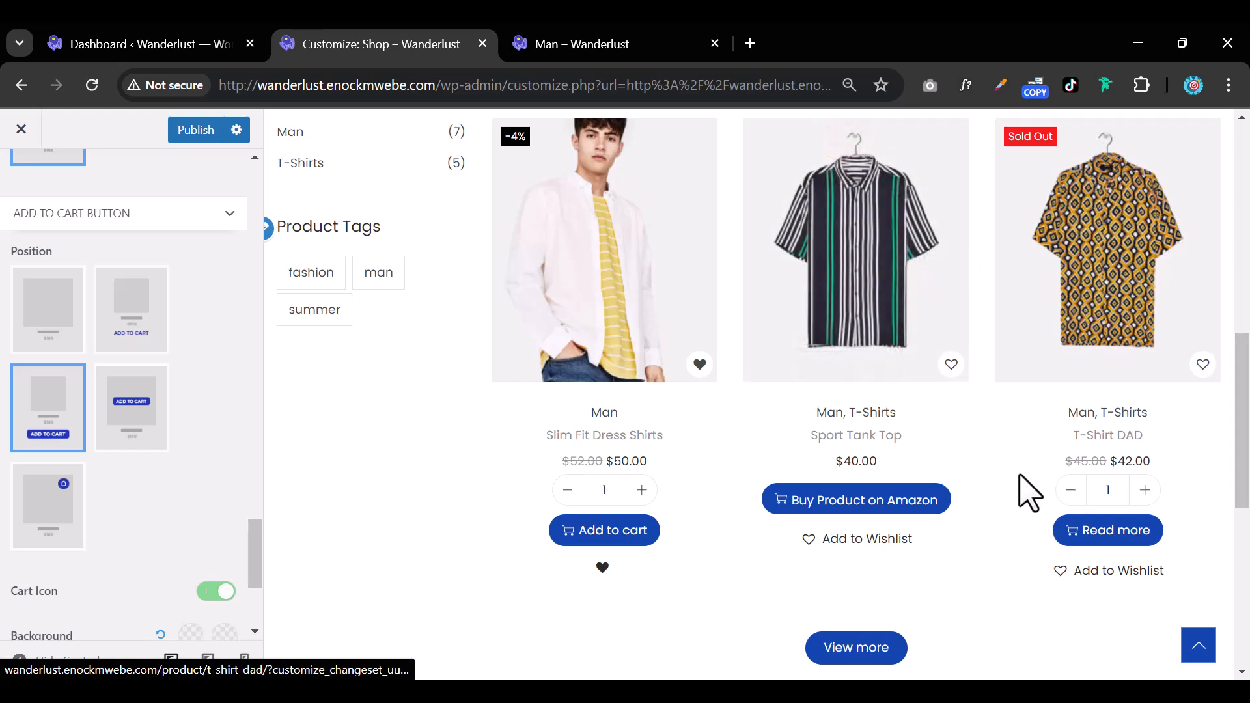
Set the Add to Cart button position back to the plain text link below the product details
left_click(135, 309)
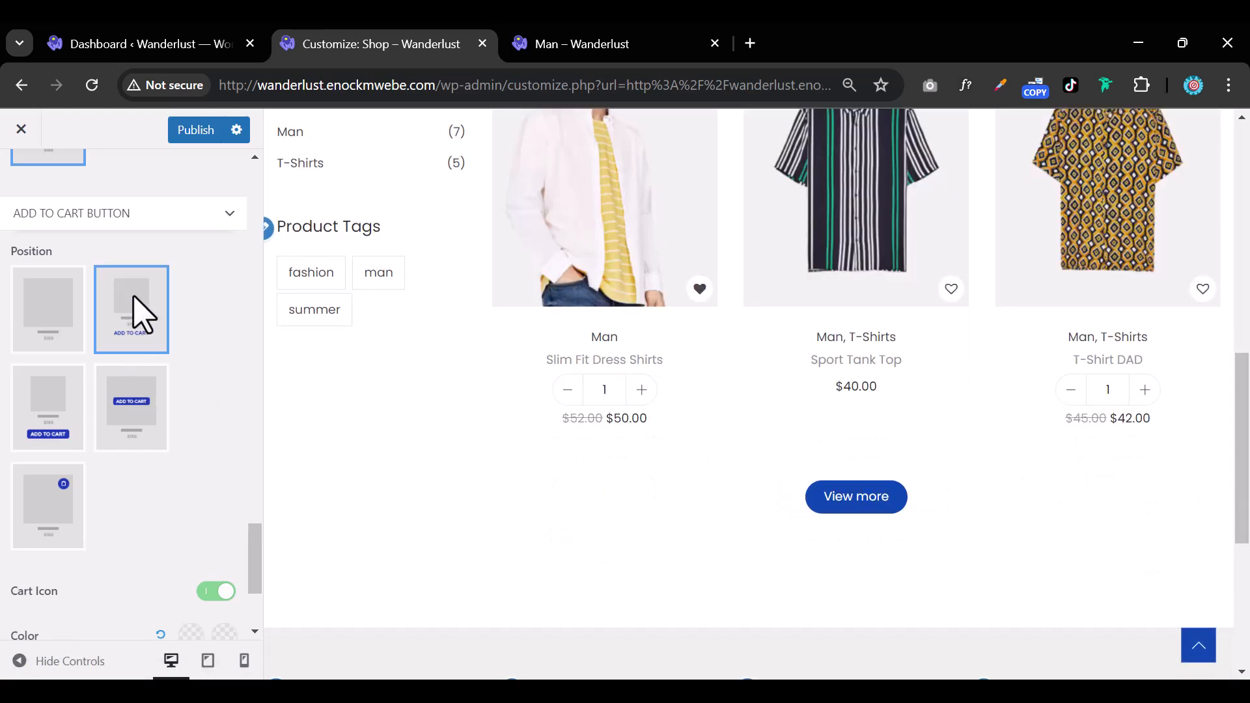
scroll(872, 382, "up", 3)
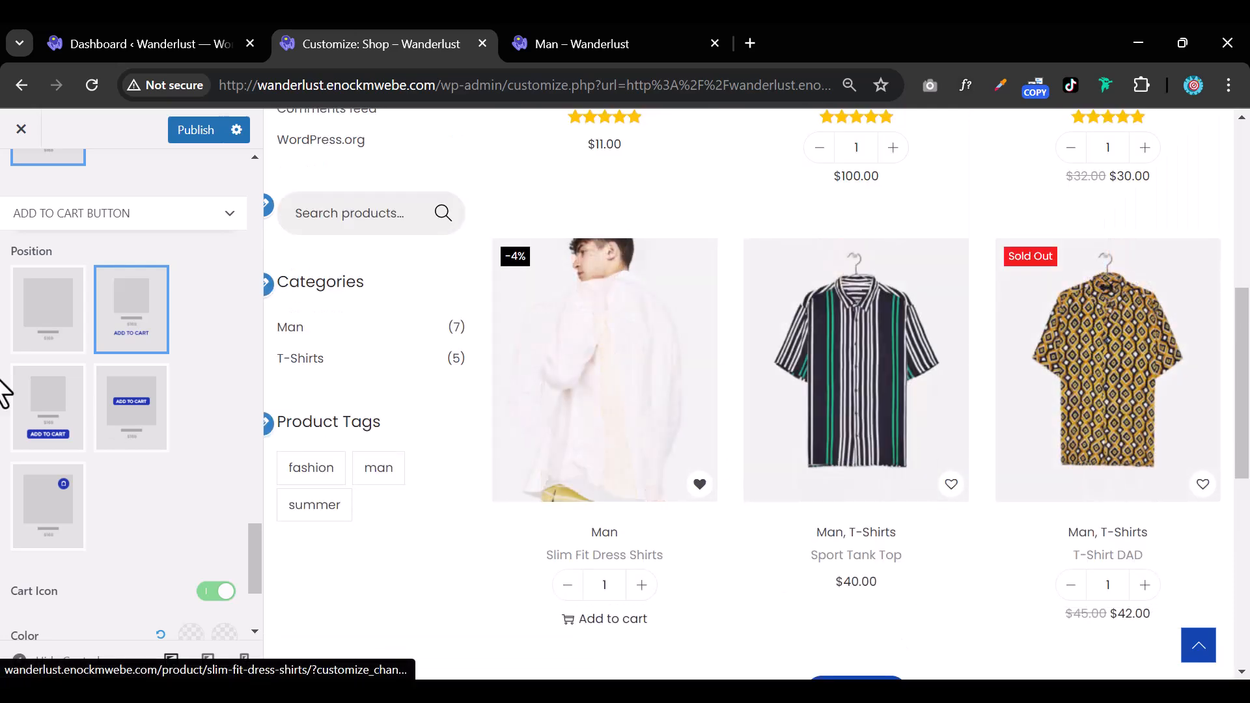
scroll(50, 443, "down", 3)
scroll(101, 458, "up", 2)
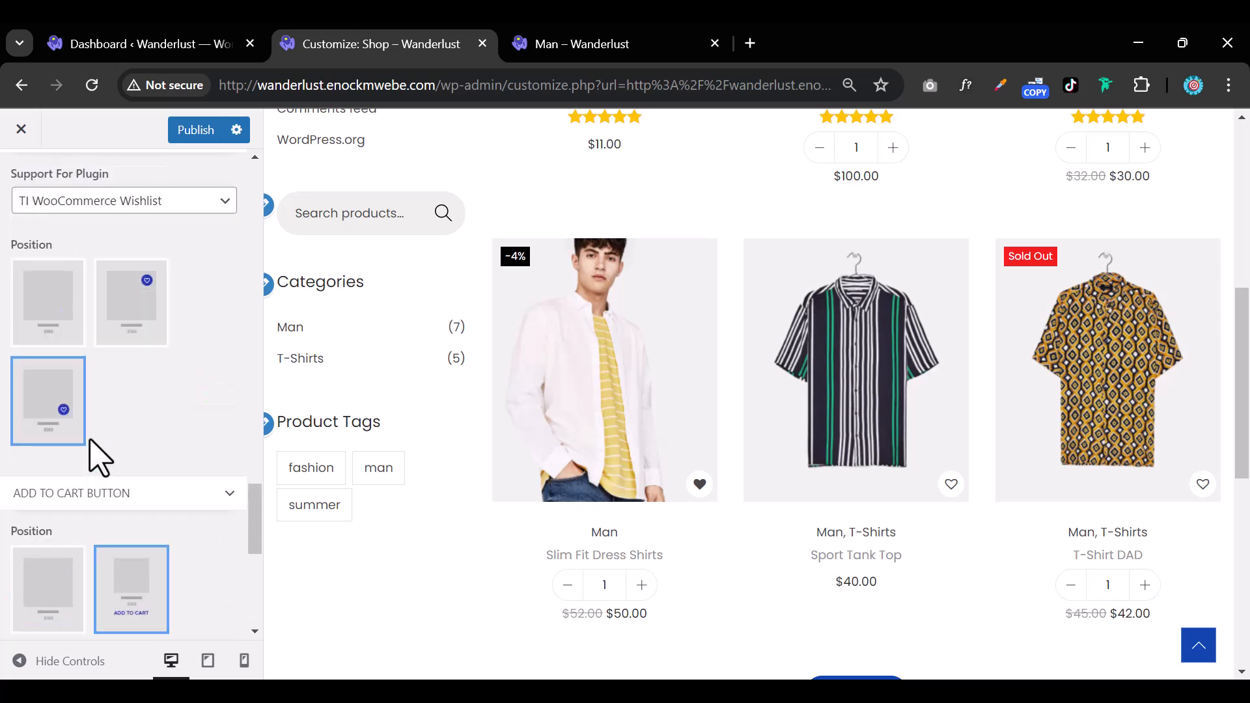
scroll(101, 458, "down", 2)
Return from Shop Archive to the WooCommerce sections and publish the customizations
scroll(99, 459, "up", 10)
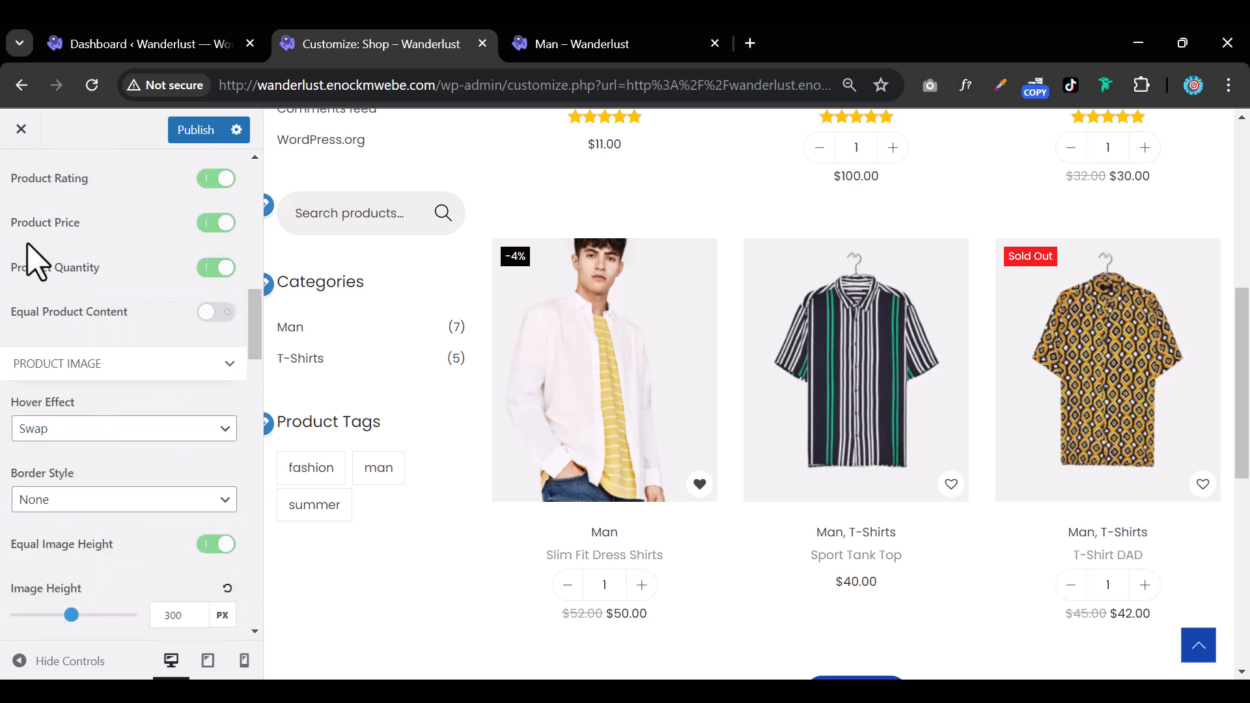
scroll(56, 265, "up", 10)
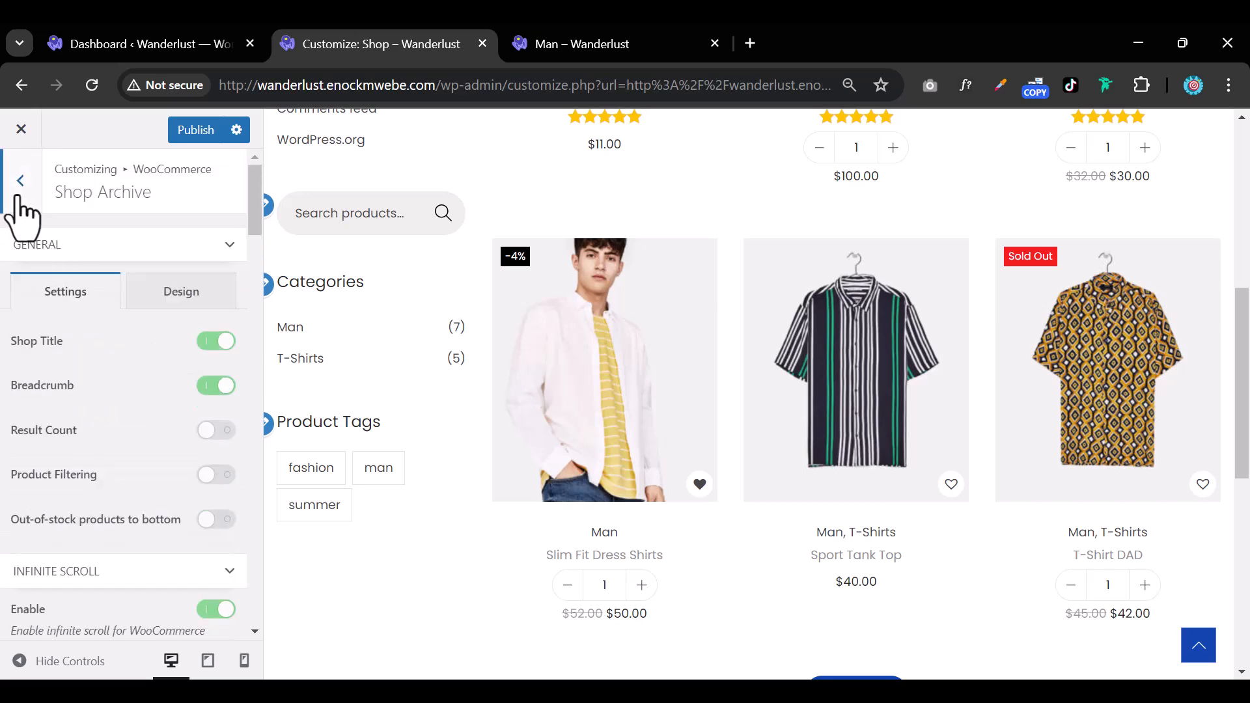
left_click(21, 182)
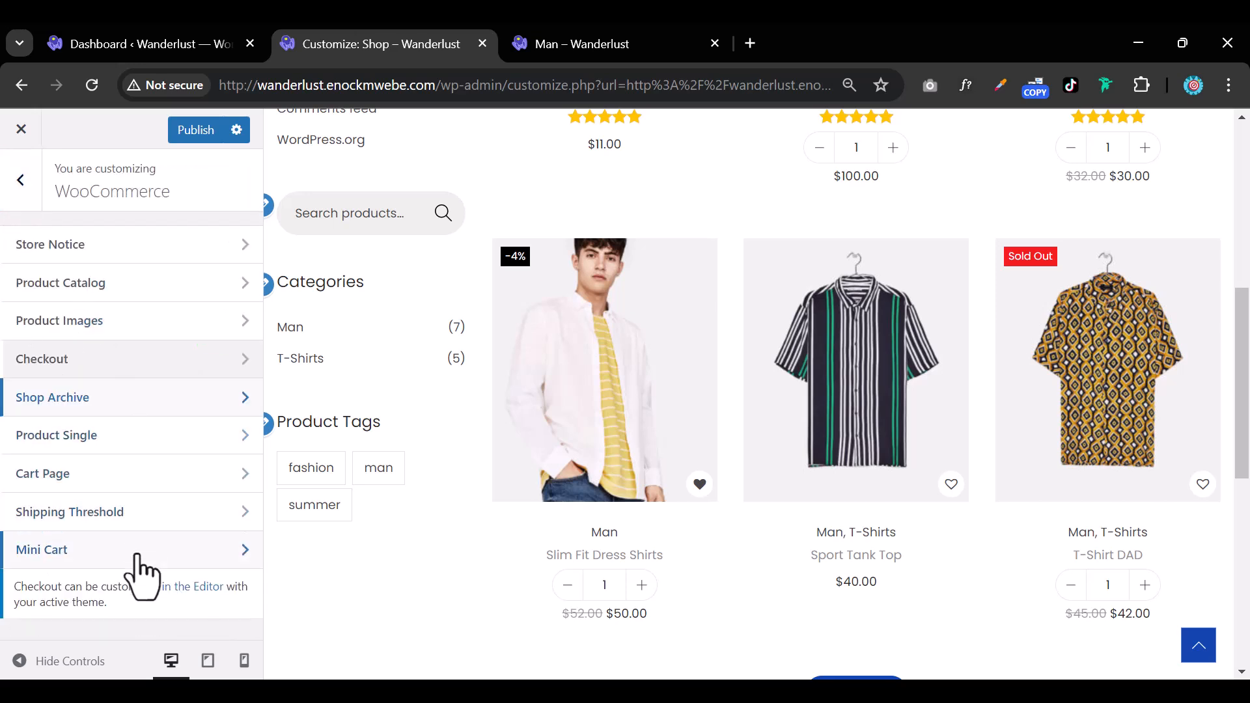
left_click(198, 129)
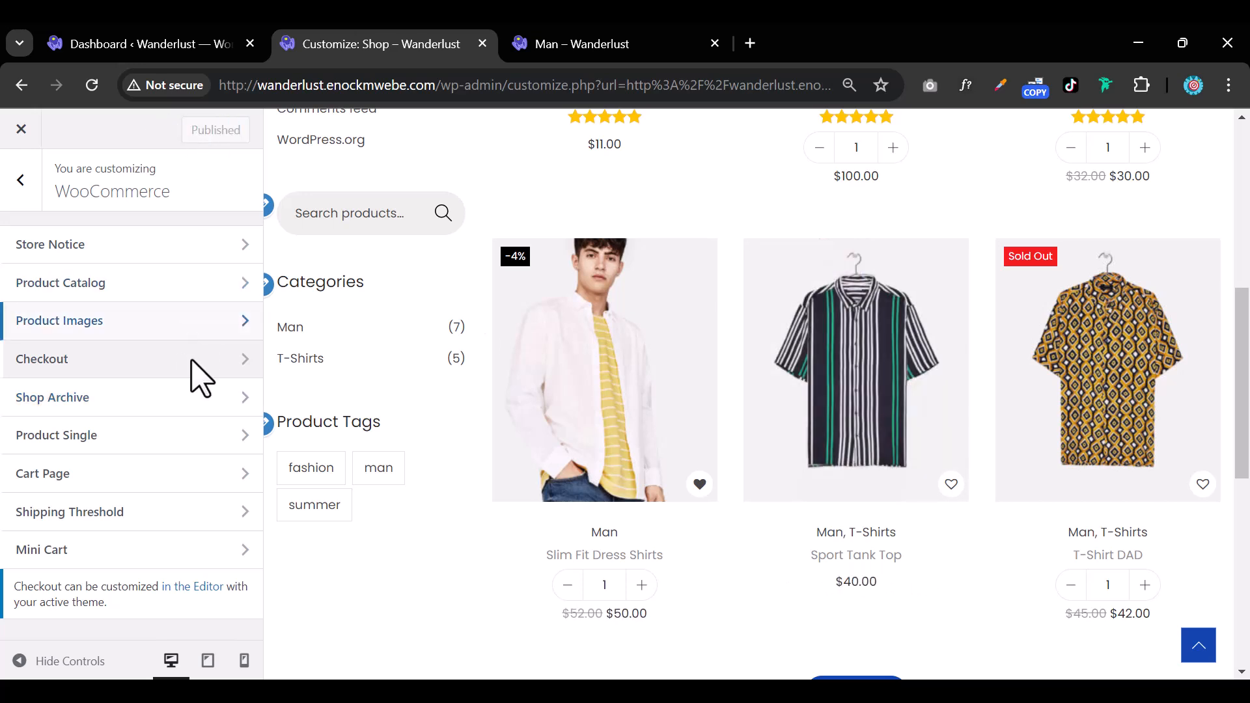
Open the Cart Page settings and load the store's cart page in the preview to examine its layout
left_click(203, 490)
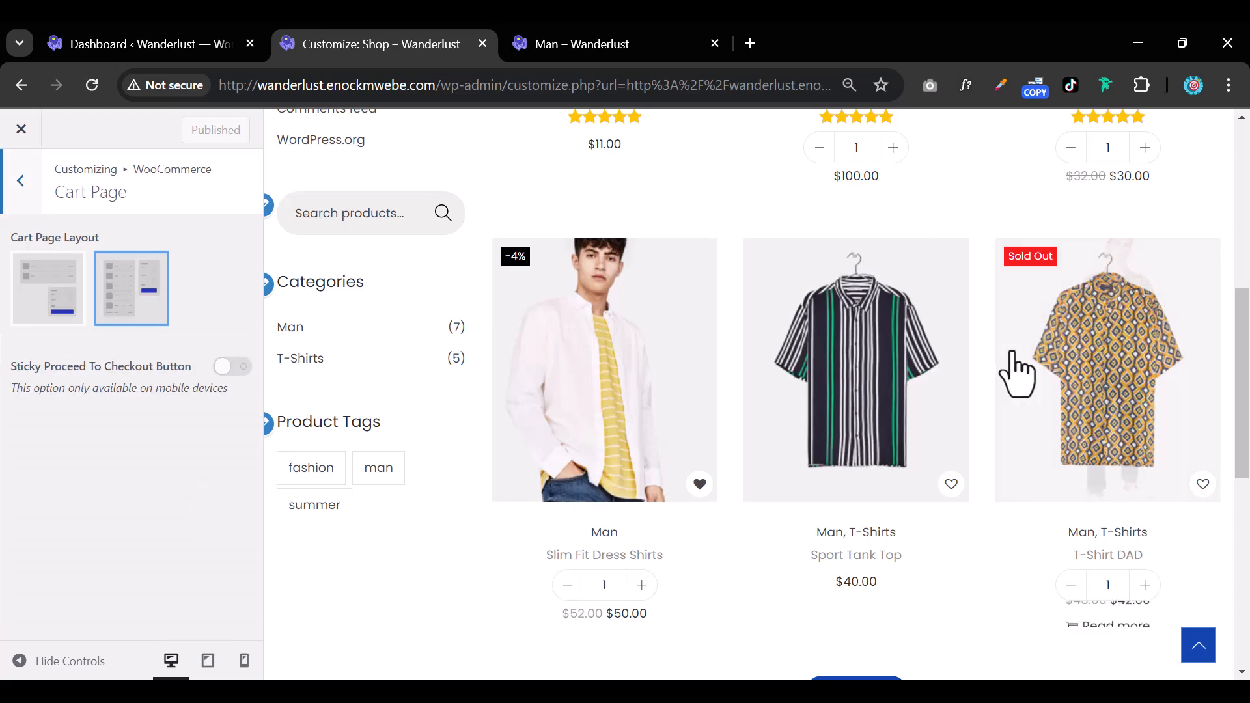
scroll(1012, 370, "up", 8)
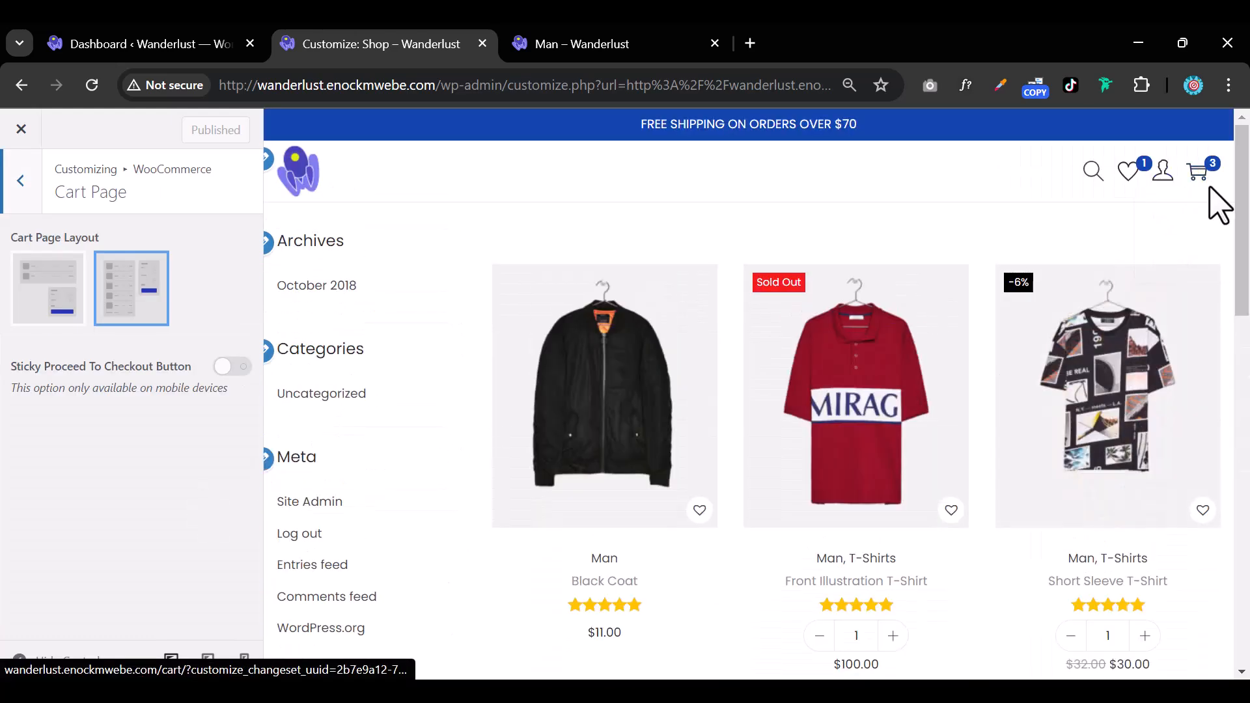
left_click(1203, 173)
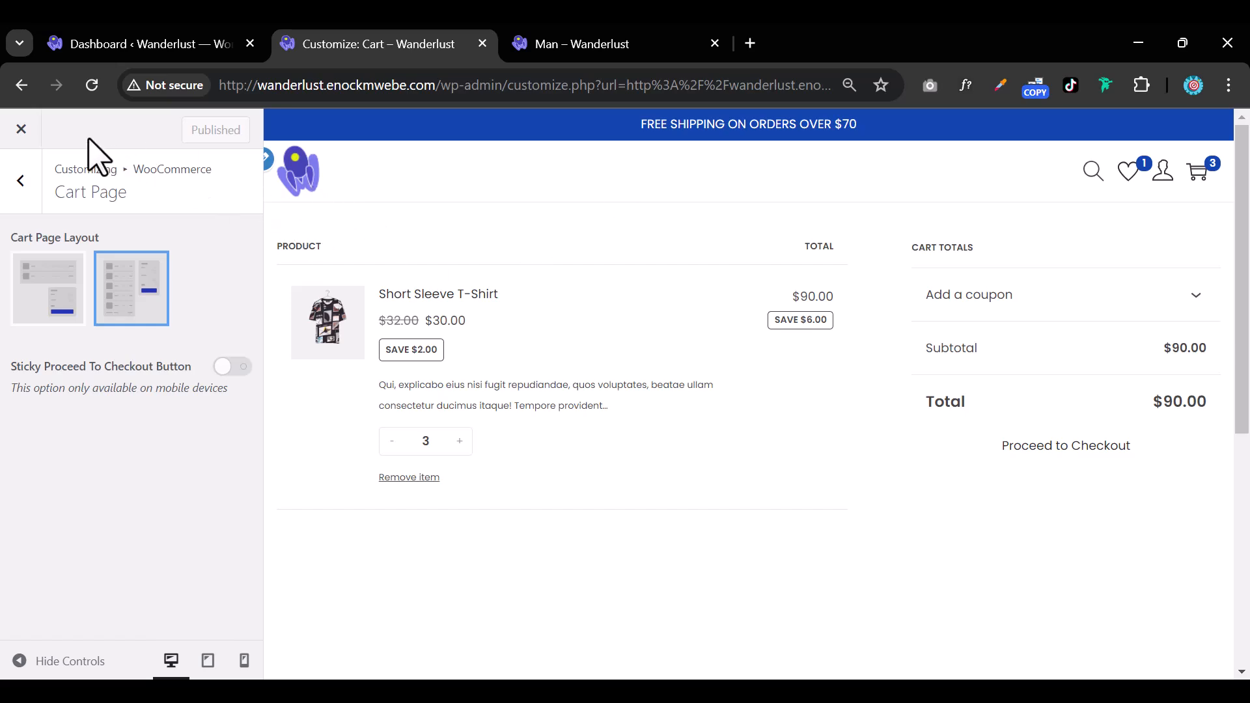
Close the Customizer and dismiss the shopping cart drawer on the live Man category page
left_click(22, 128)
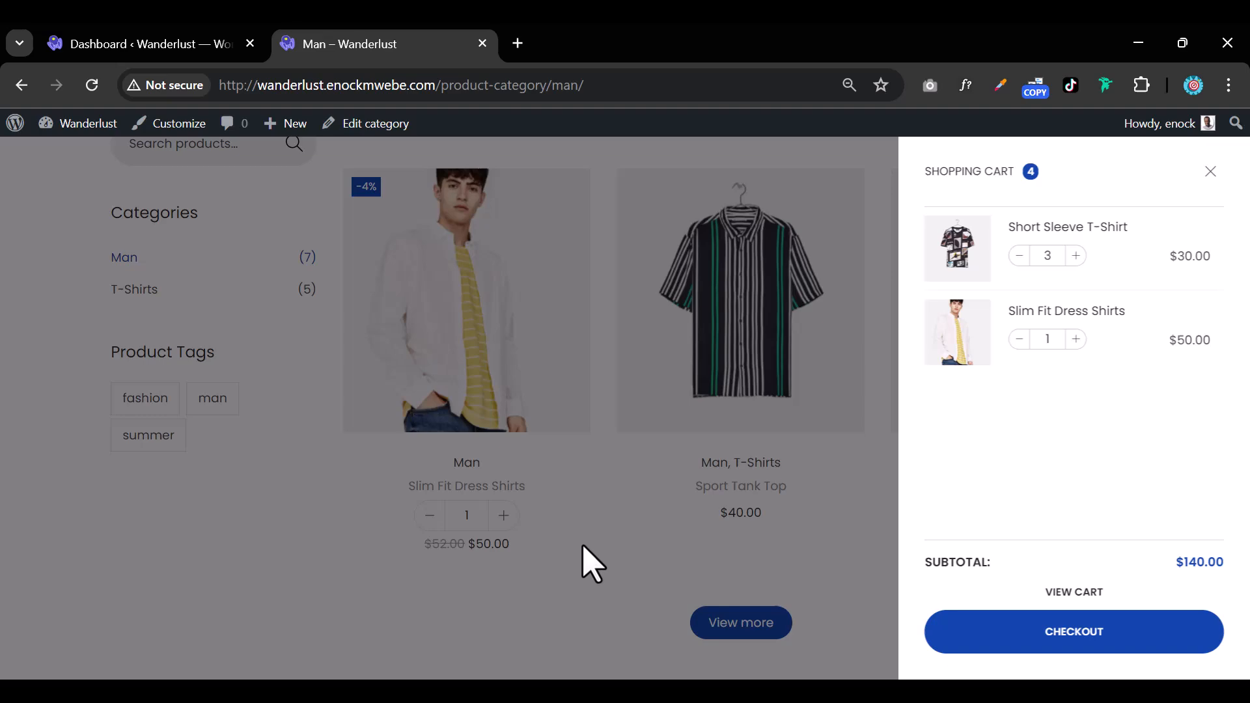
left_click(584, 595)
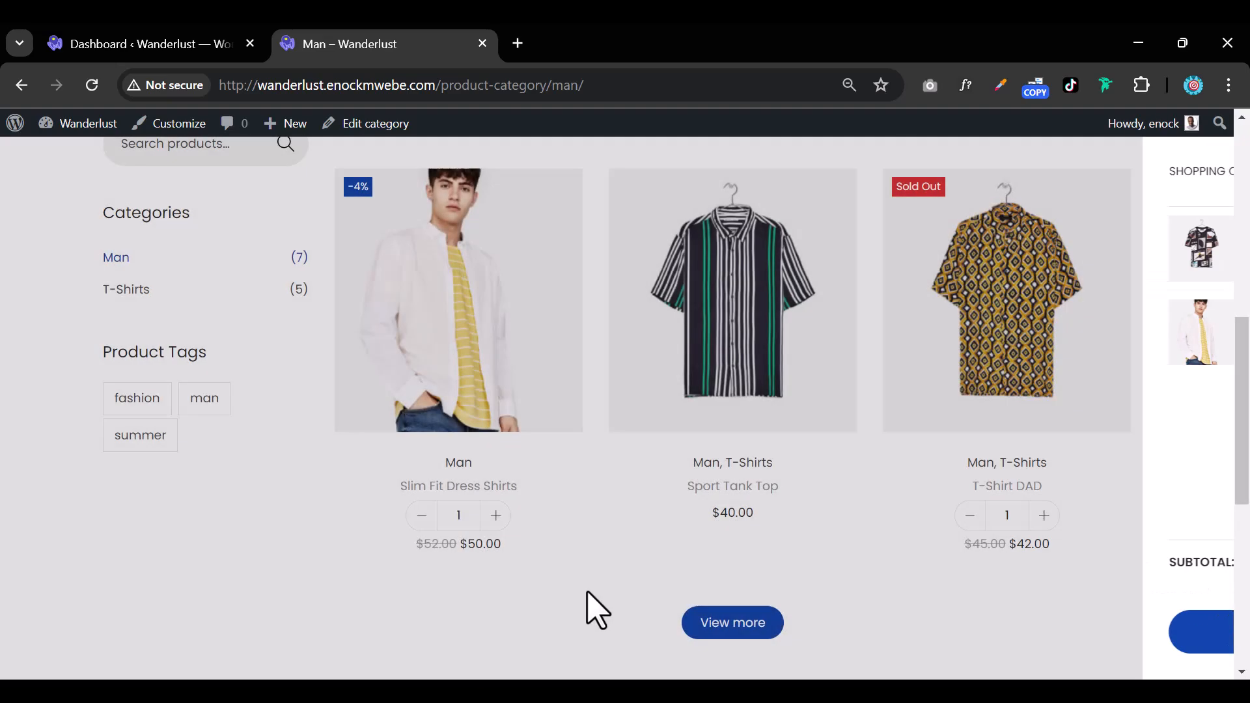
Add the Short Sleeve T-Shirt to the cart from the Man category page and dismiss the cart drawer
scroll(593, 585, "up", 5)
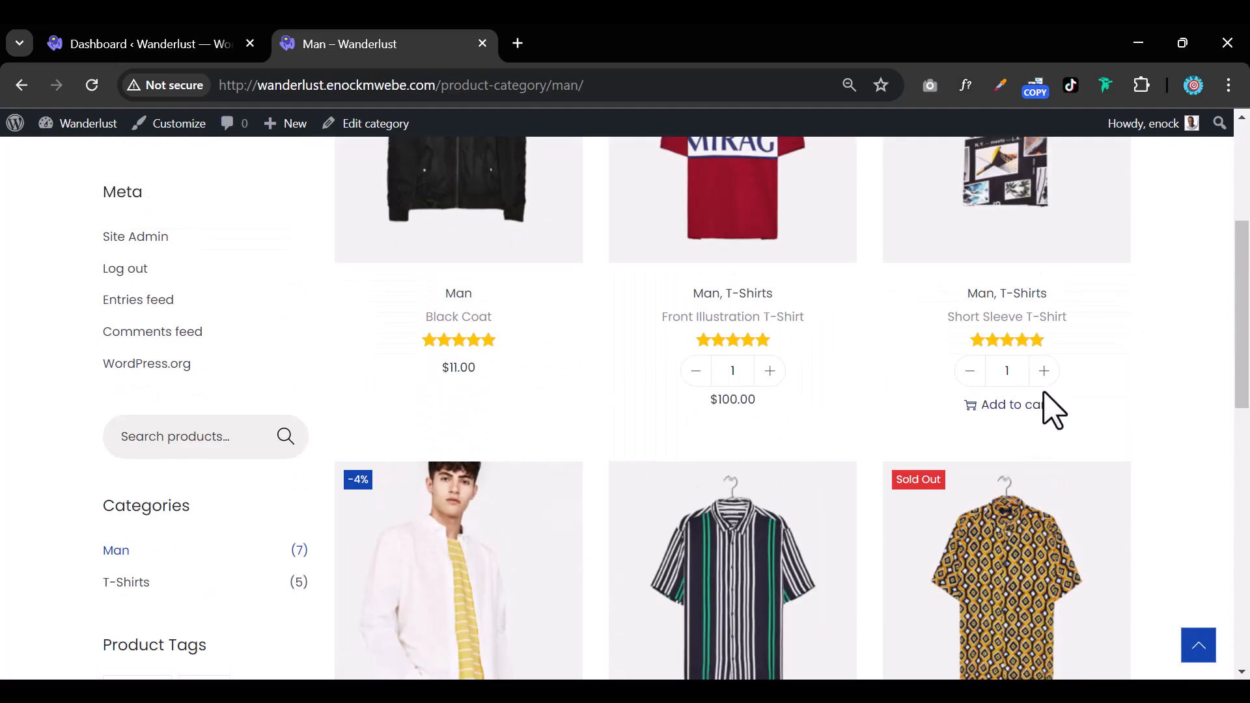
left_click(1012, 409)
scroll(1015, 433, "down", 6)
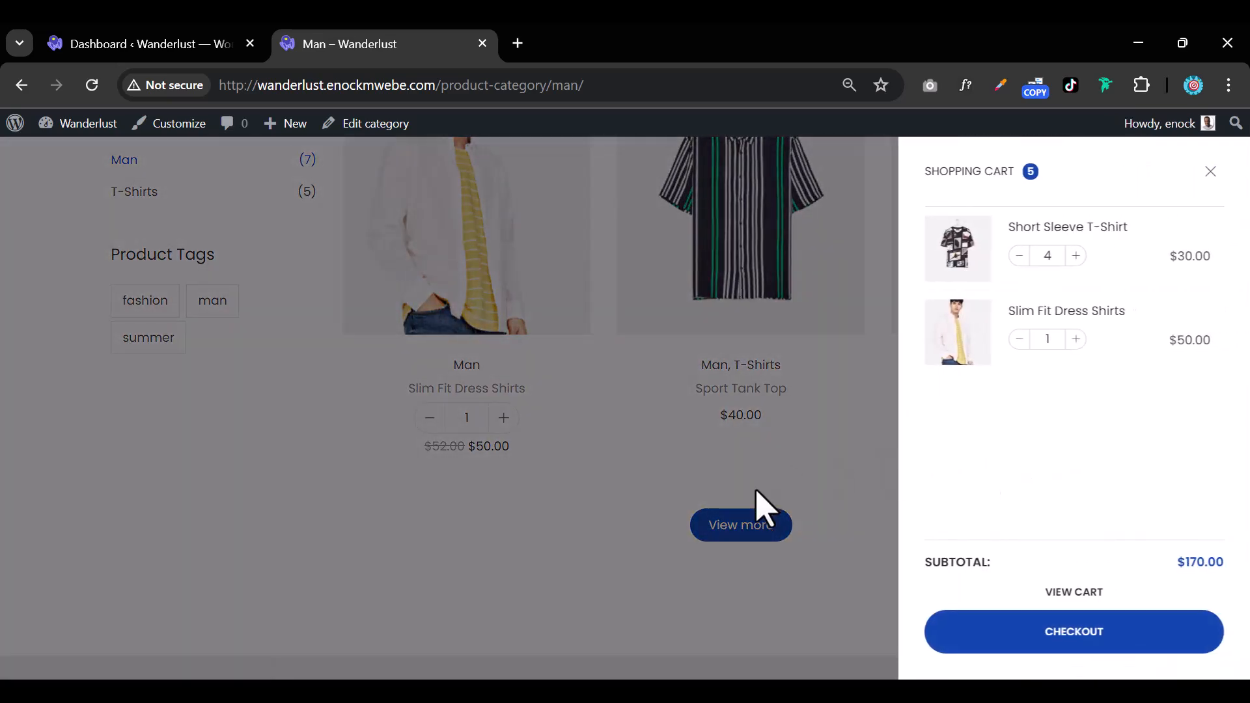
left_click(757, 491)
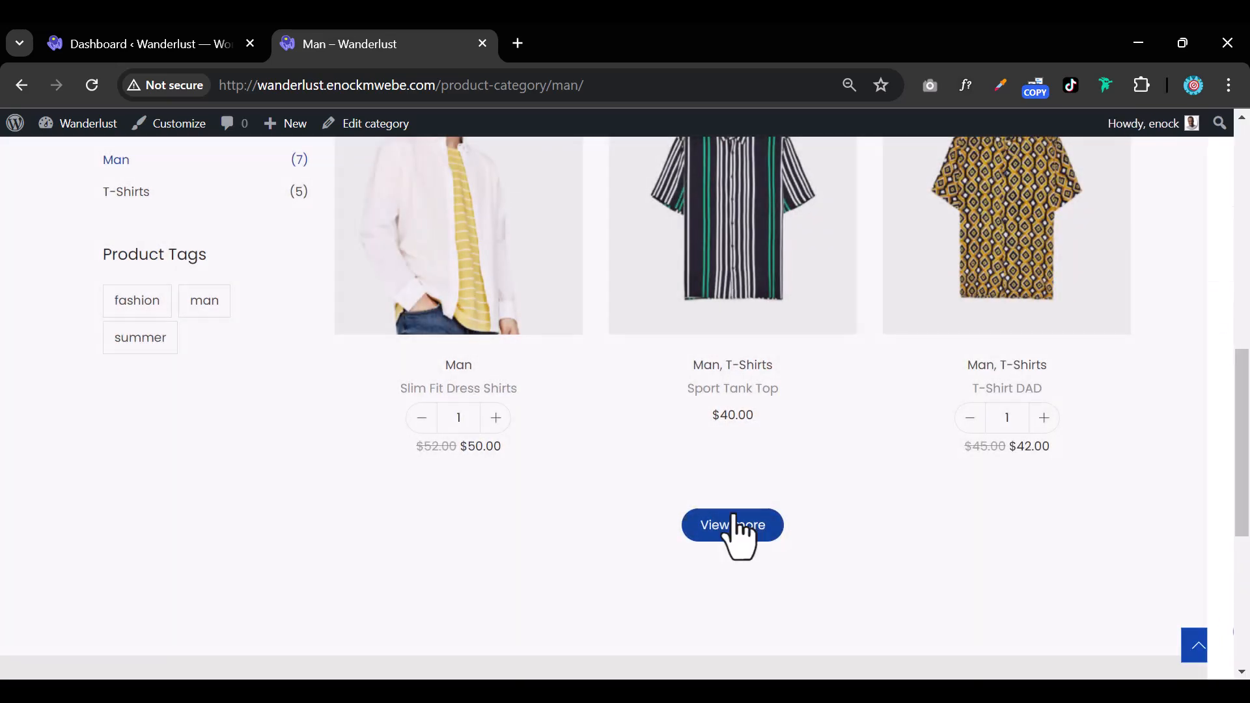
Load more products on the Man category page and examine the additional item
left_click(729, 523)
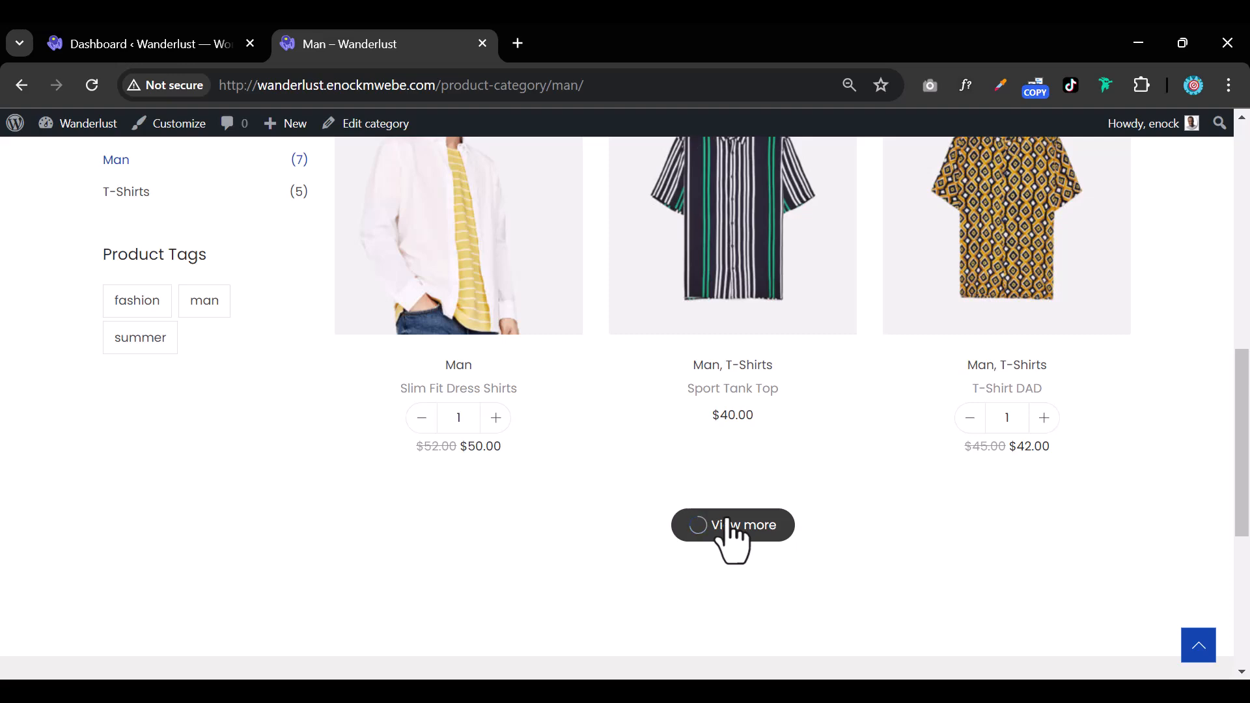
scroll(731, 531, "down", 4)
scroll(709, 530, "down", 3)
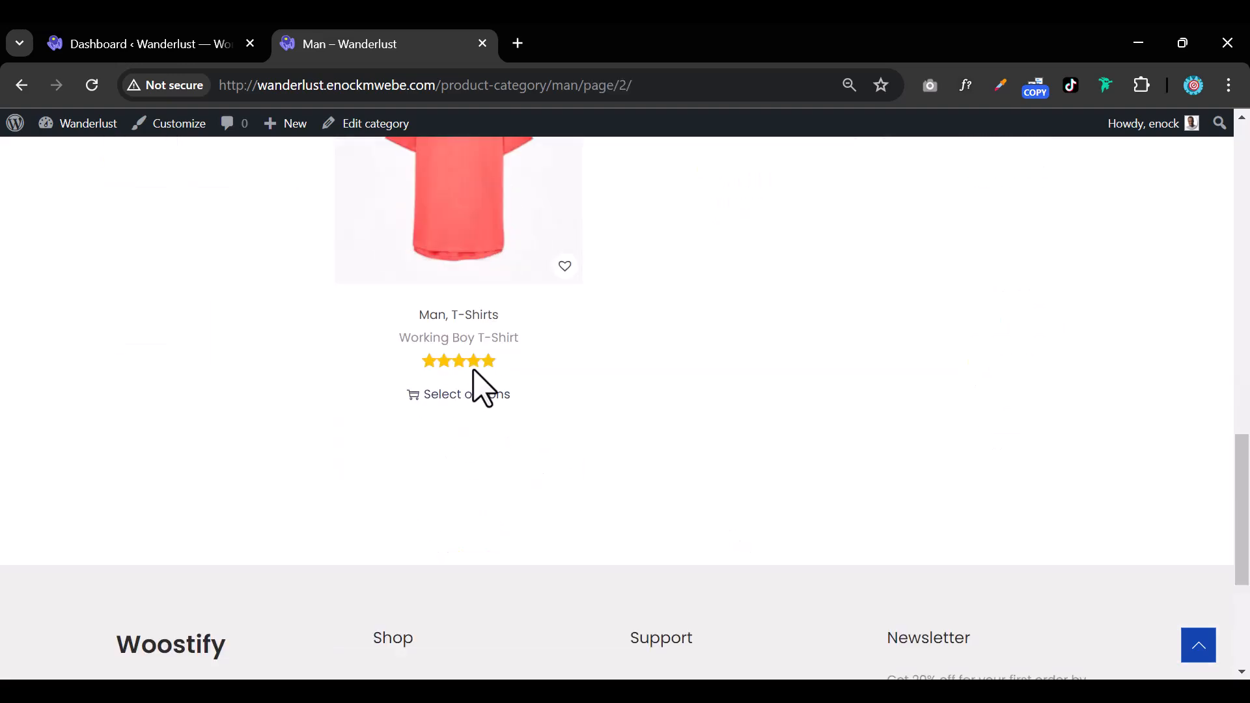
scroll(489, 397, "up", 4)
scroll(488, 410, "down", 2)
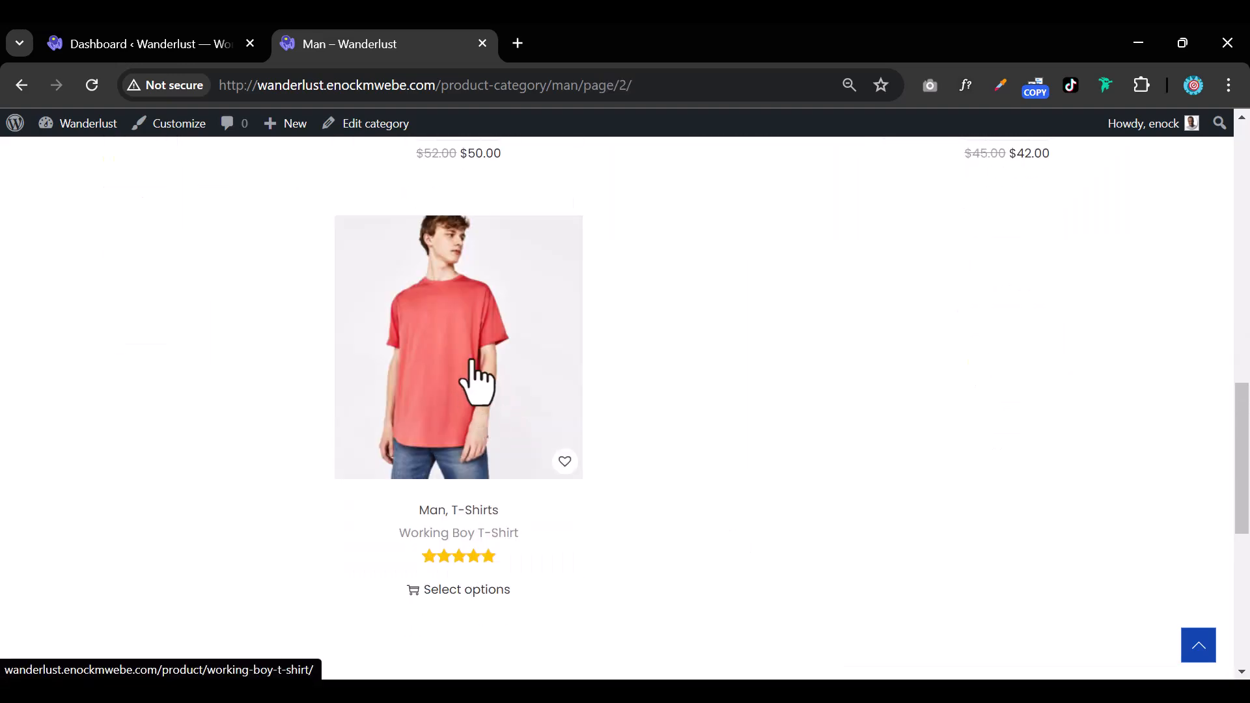
Add the Working Boy T-Shirt in Black to the cart and open the cart page
left_click(478, 384)
scroll(781, 417, "down", 3)
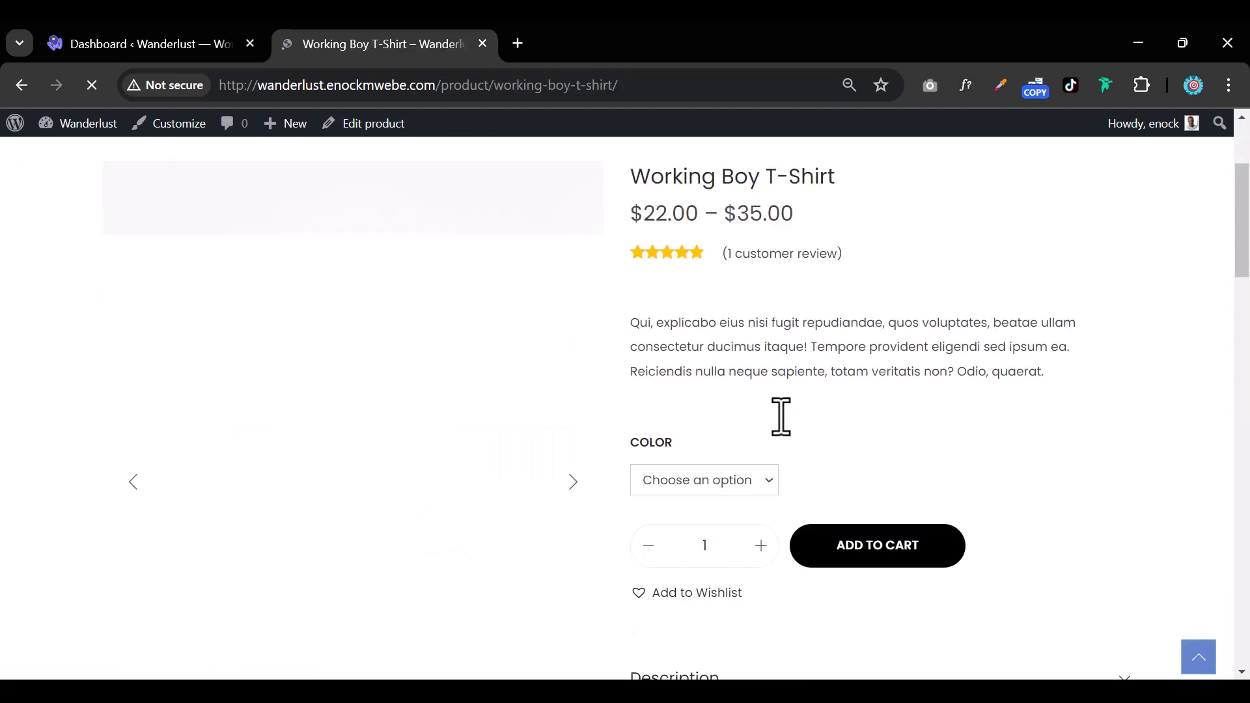
left_click(723, 481)
left_click(723, 525)
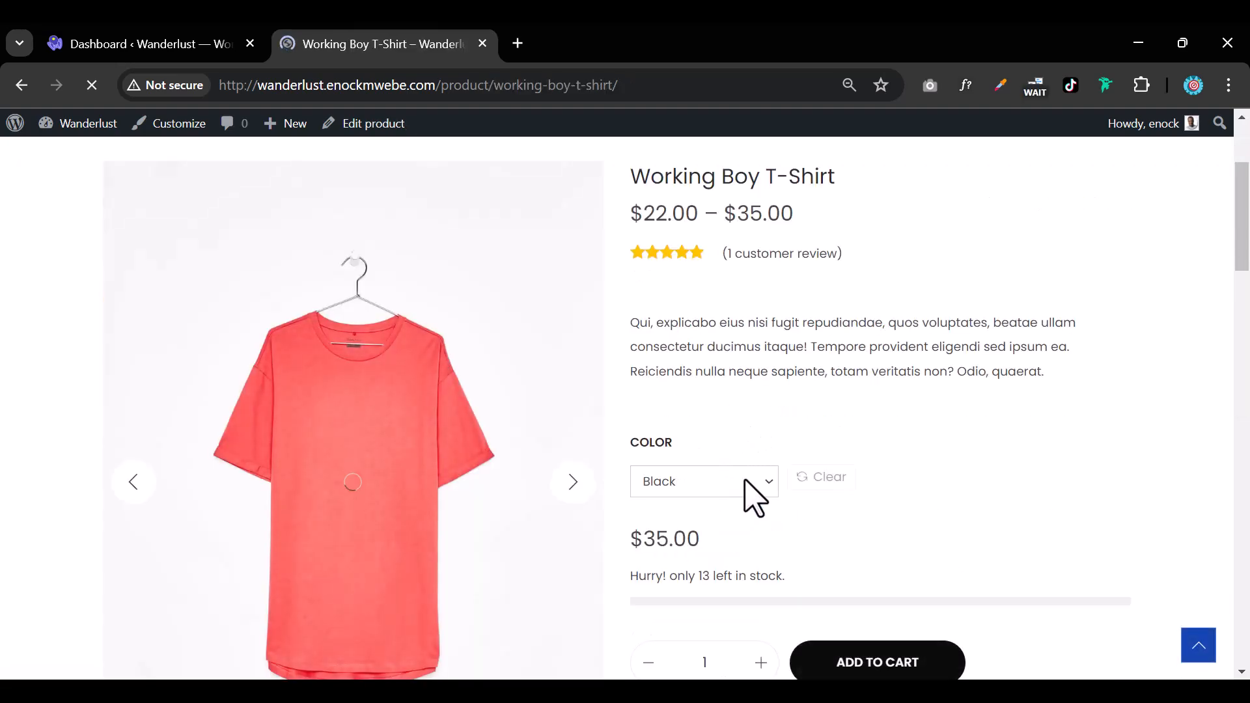
scroll(722, 524, "down", 3)
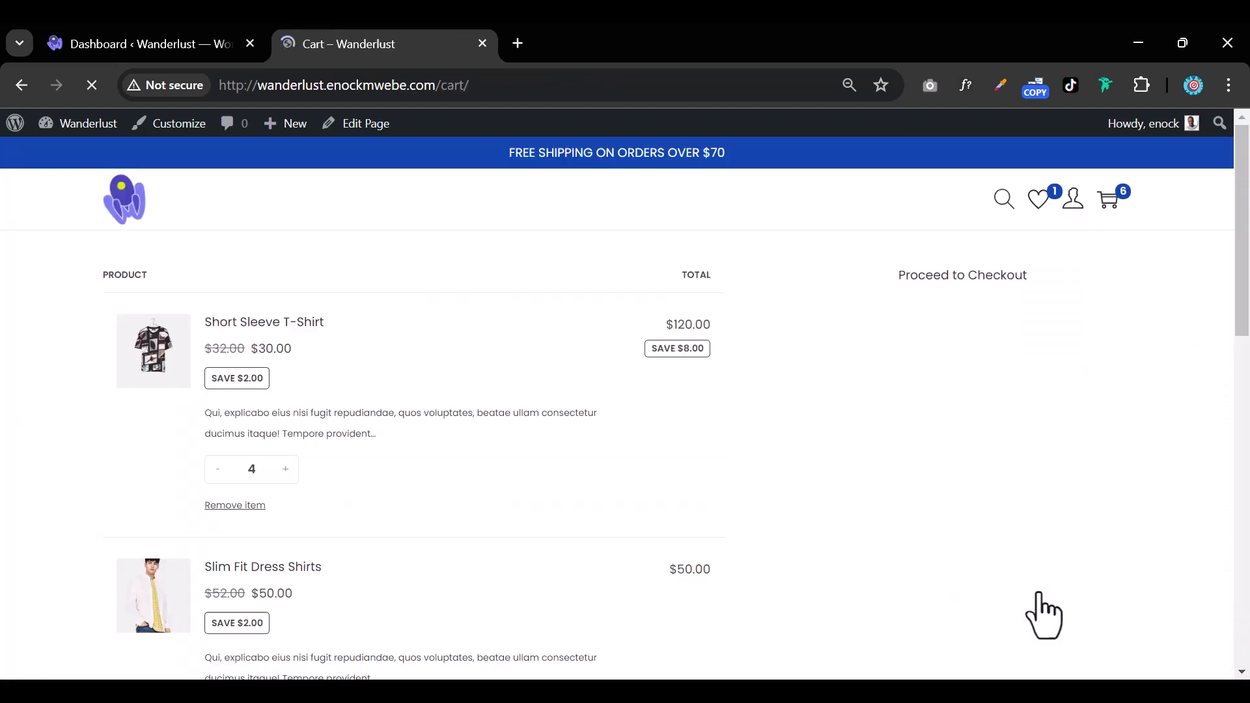
Look over the live cart page and open its WooCommerce Cart Page settings in the Customizer
scroll(966, 502, "down", 6)
scroll(964, 502, "up", 6)
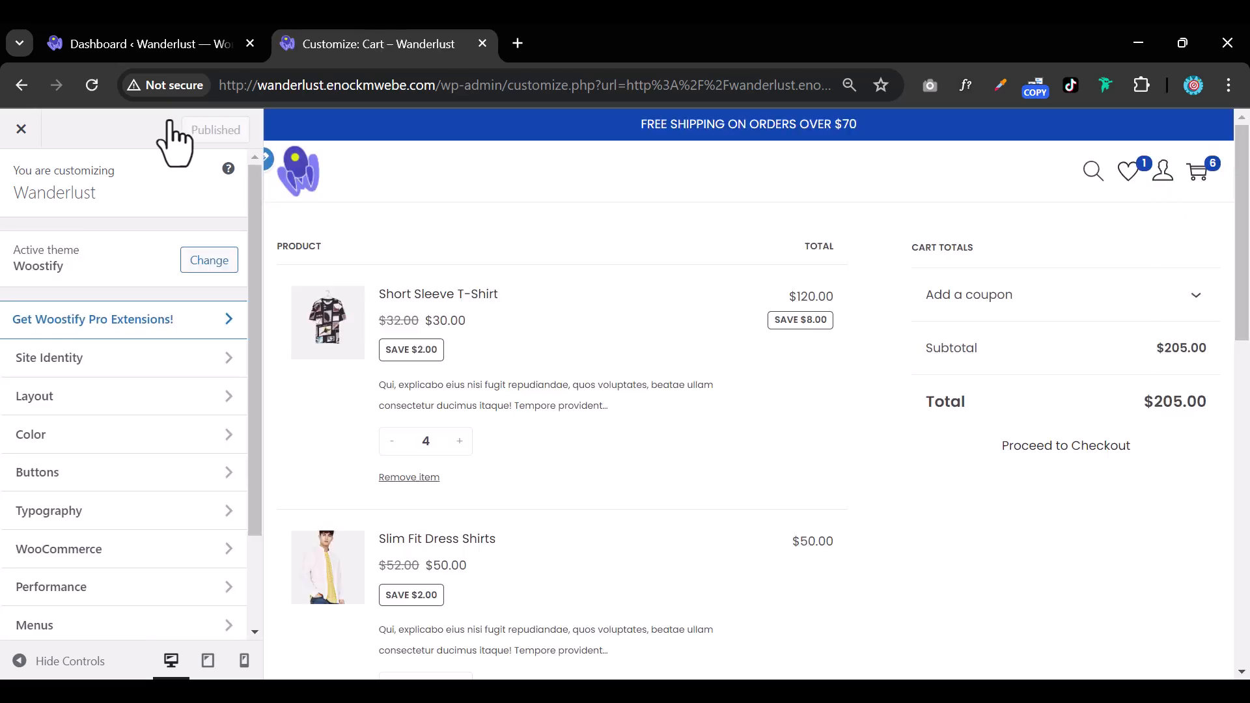
scroll(98, 508, "down", 2)
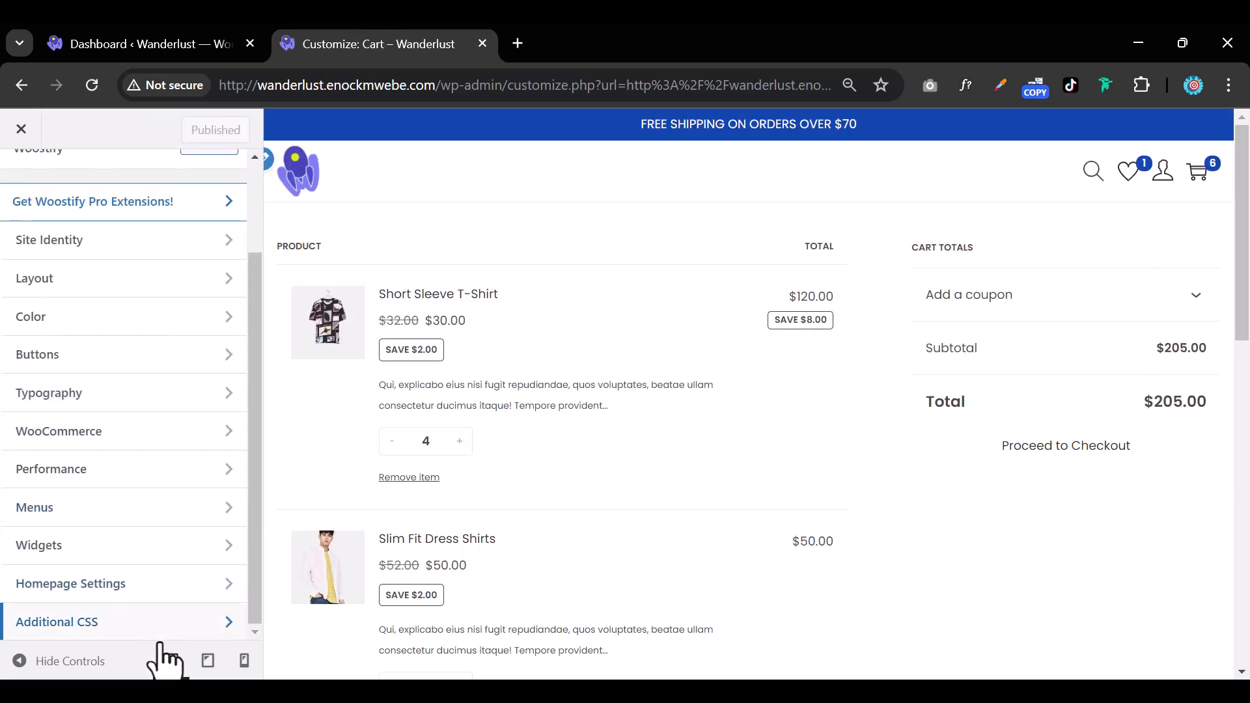
left_click(128, 441)
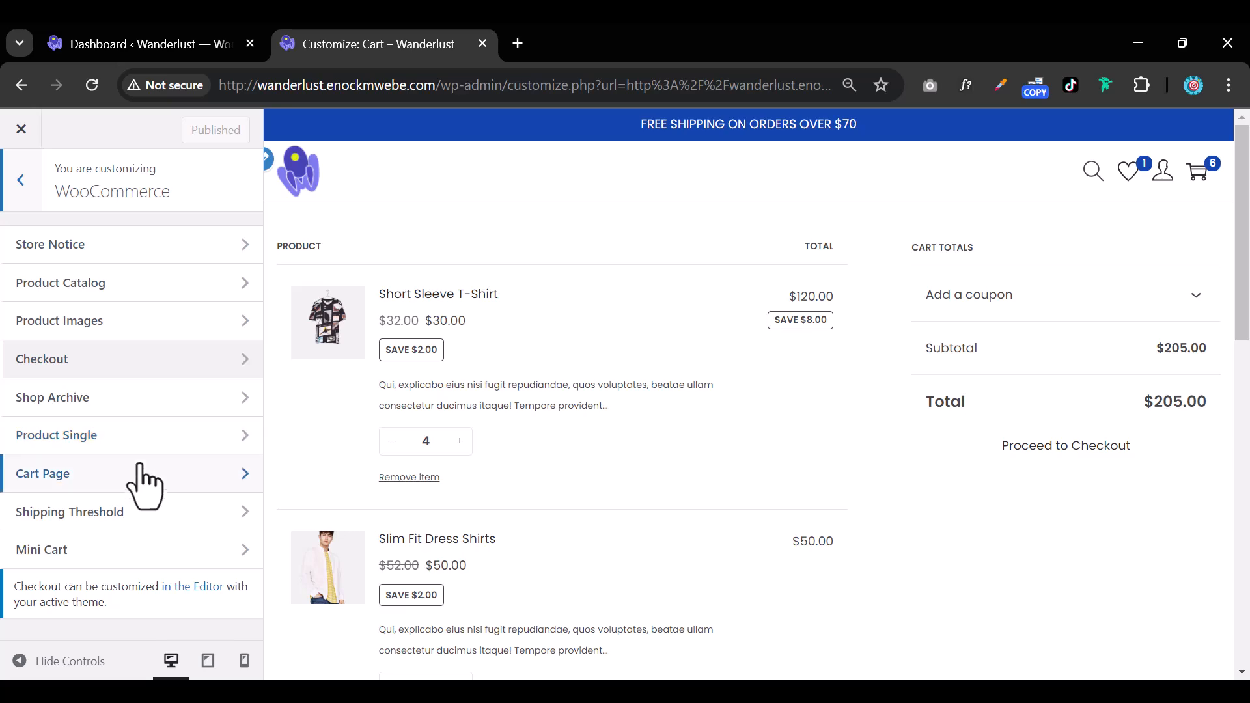
left_click(154, 479)
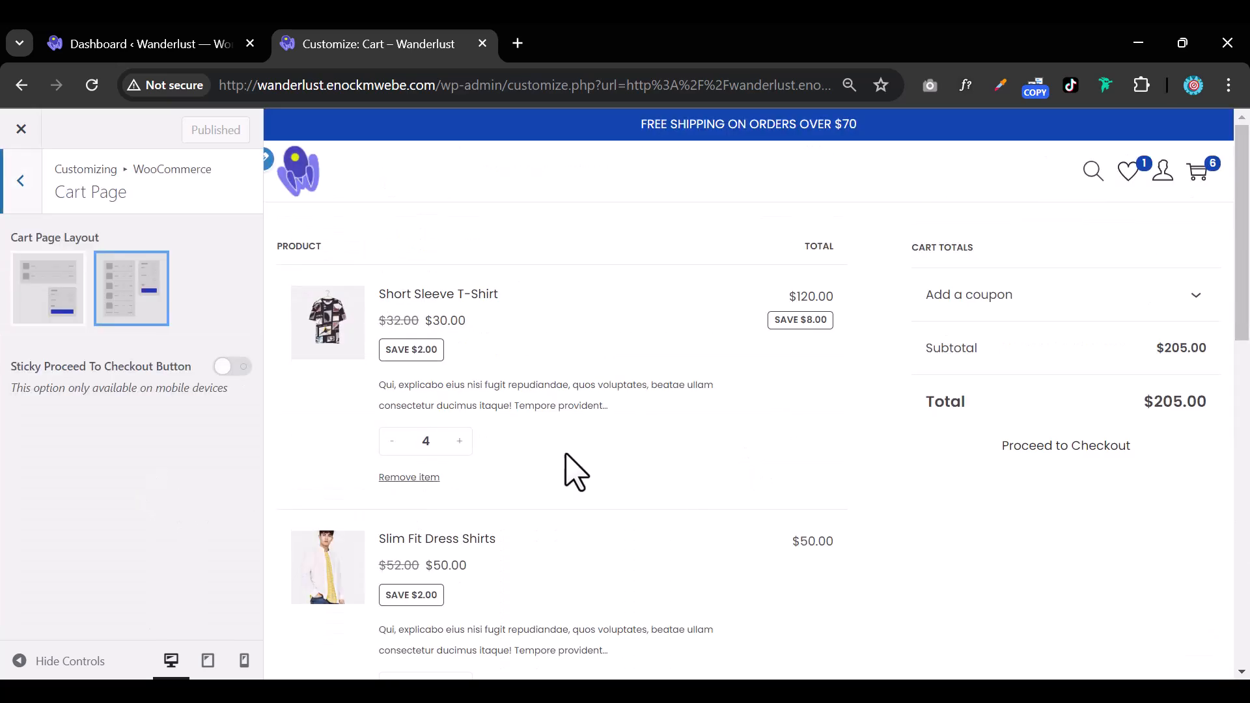
Try the stacked cart page layout in the preview and switch back to the two-column layout
left_click(56, 315)
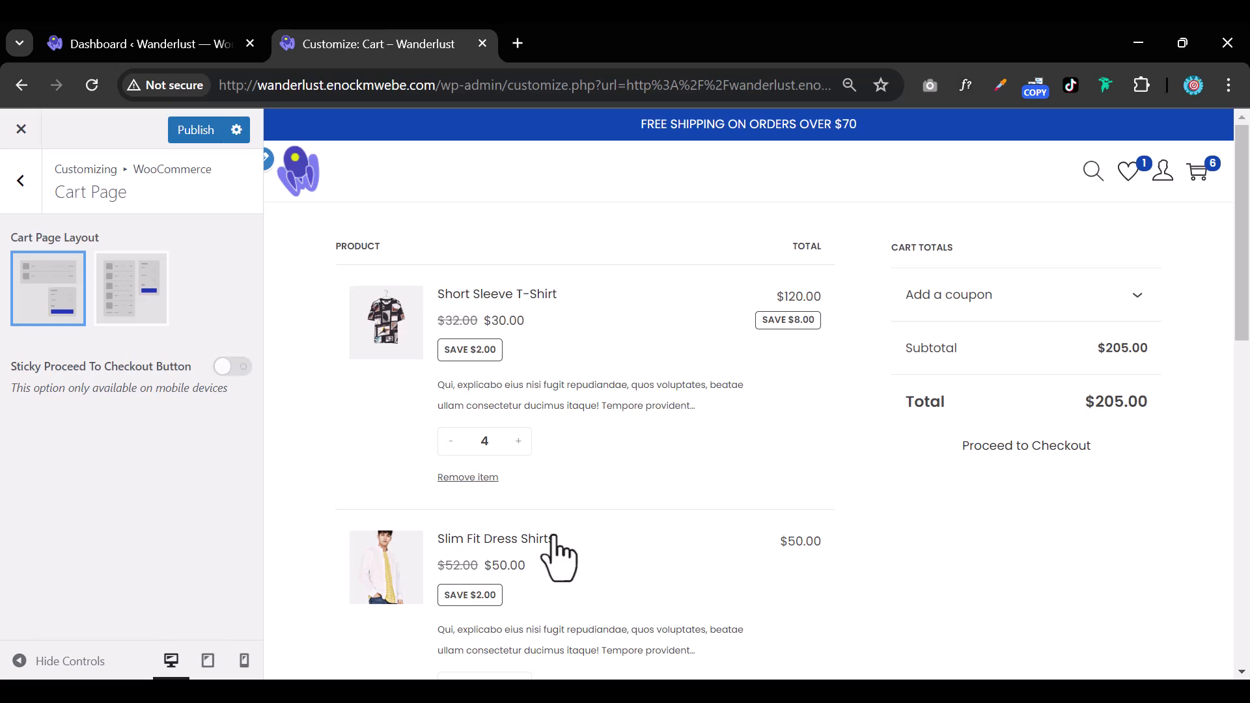
scroll(586, 438, "down", 8)
scroll(586, 460, "up", 8)
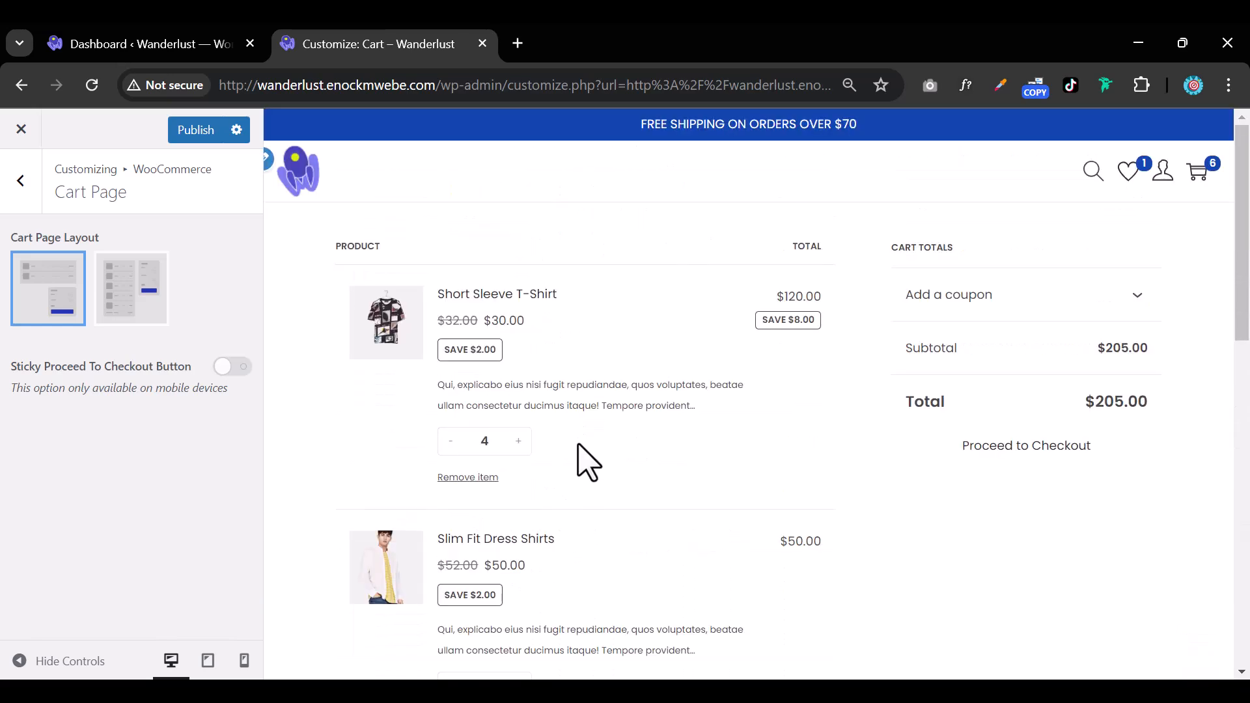
left_click(130, 286)
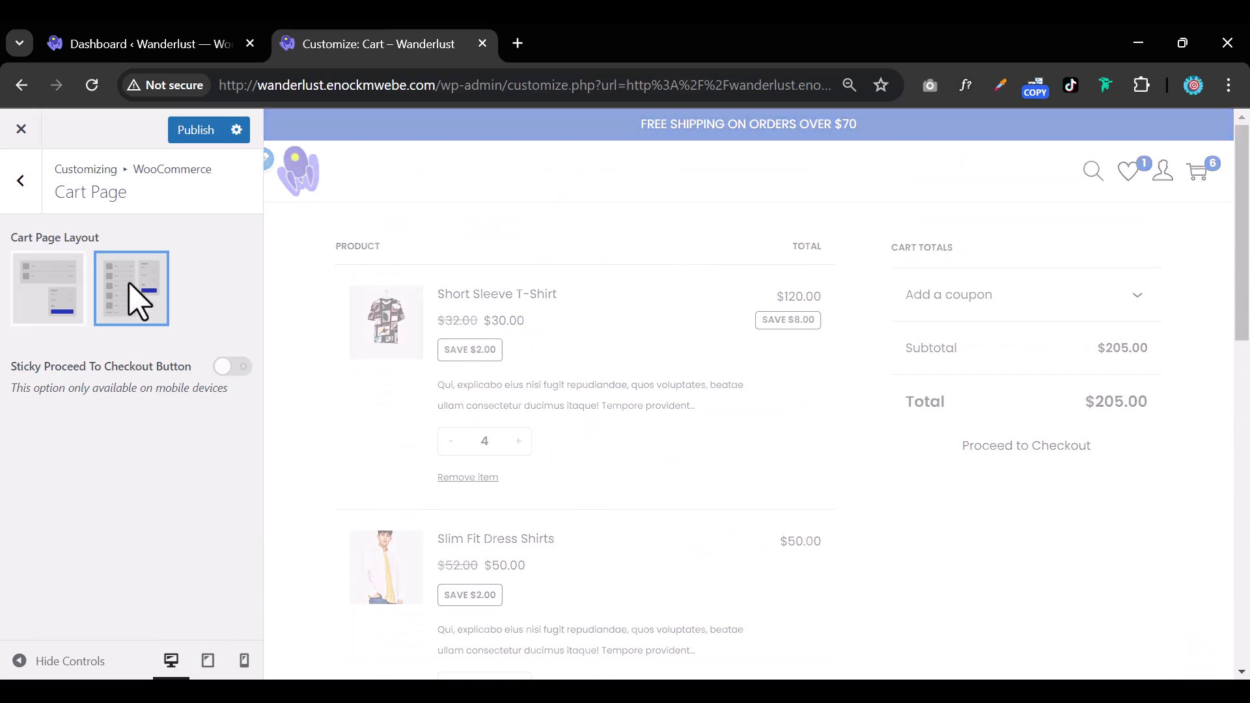
Apply the stacked cart page layout with the Sticky Proceed To Checkout Button enabled, and publish the changes
left_click(76, 306)
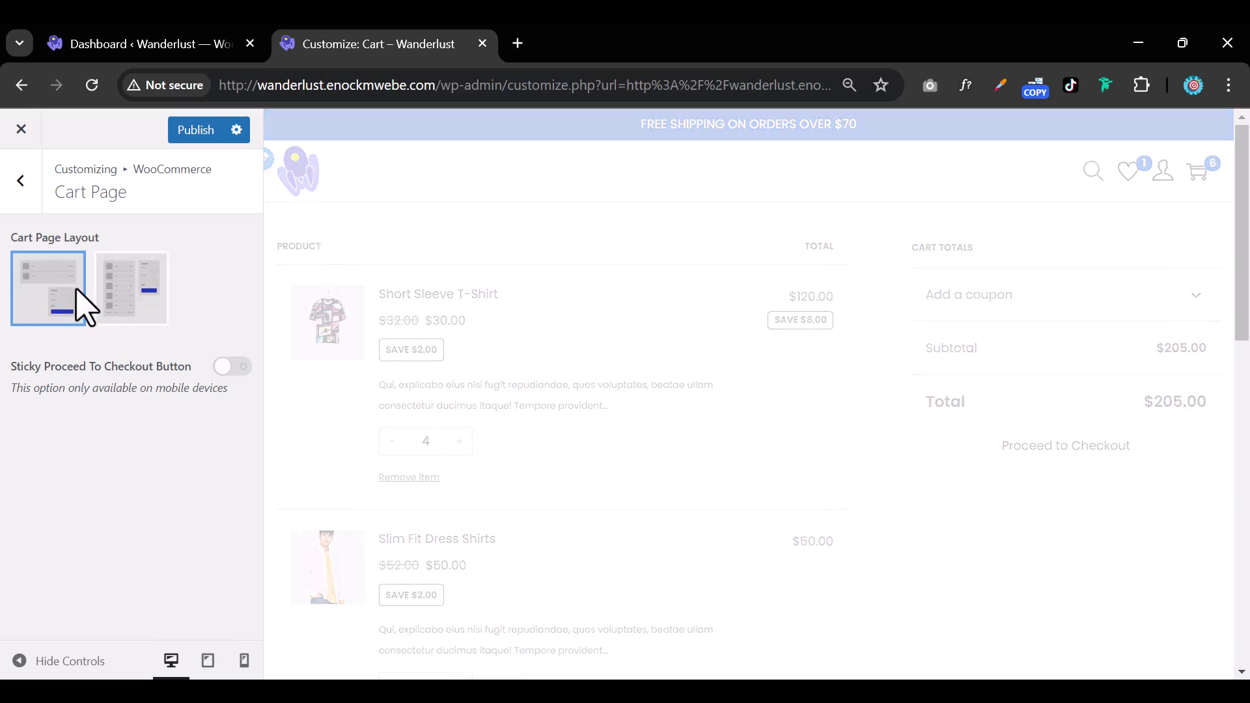
left_click(233, 368)
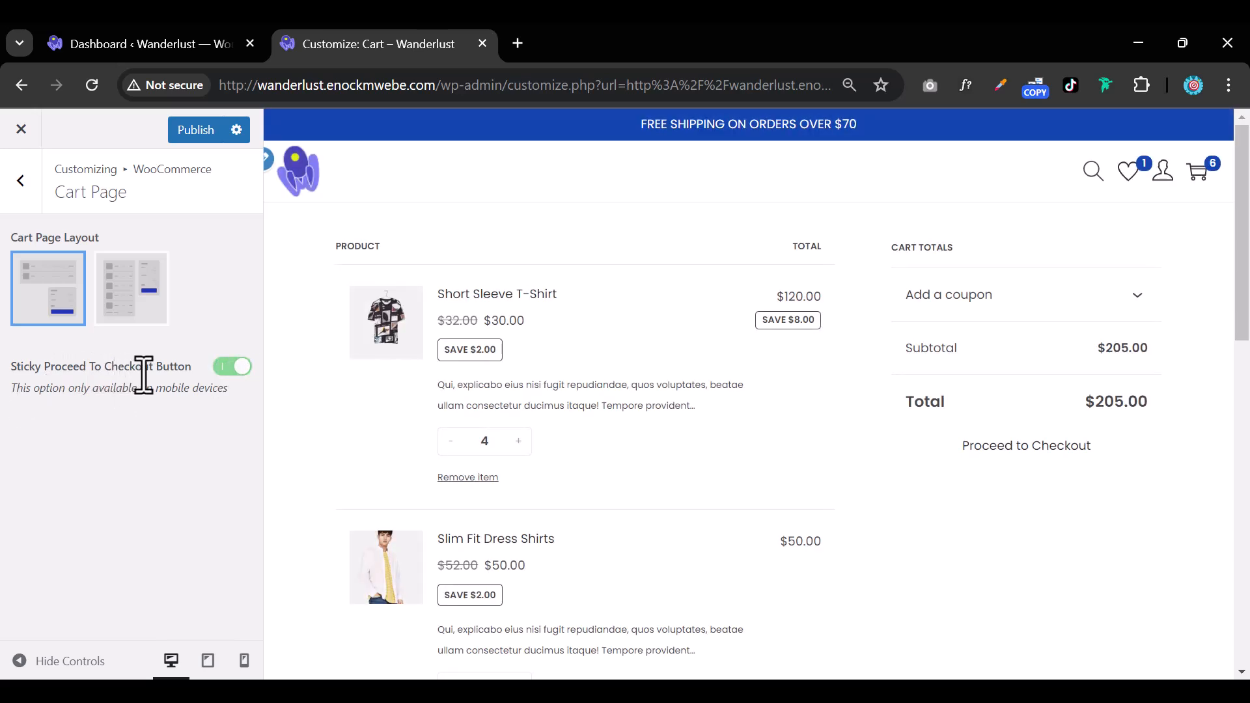
left_click(191, 133)
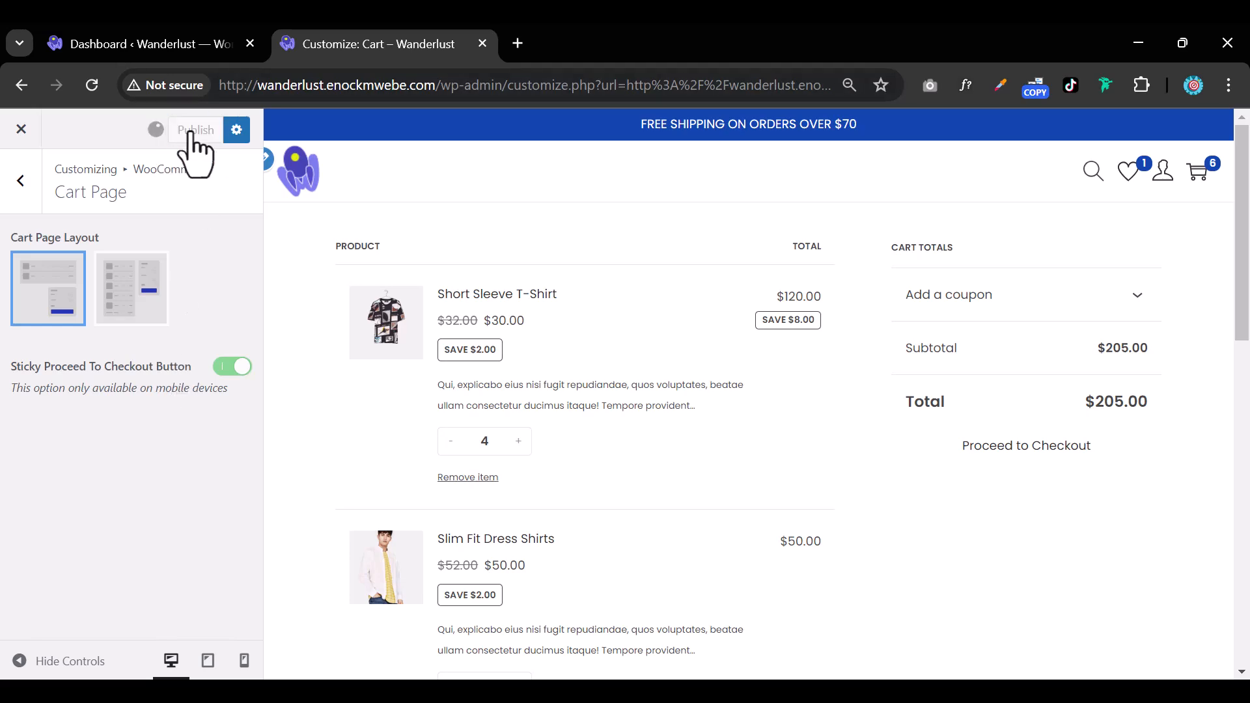
Open the live store in a new tab from the dashboard and go to its cart page
left_click(204, 43)
mouse_move(82, 133)
right_click(81, 176)
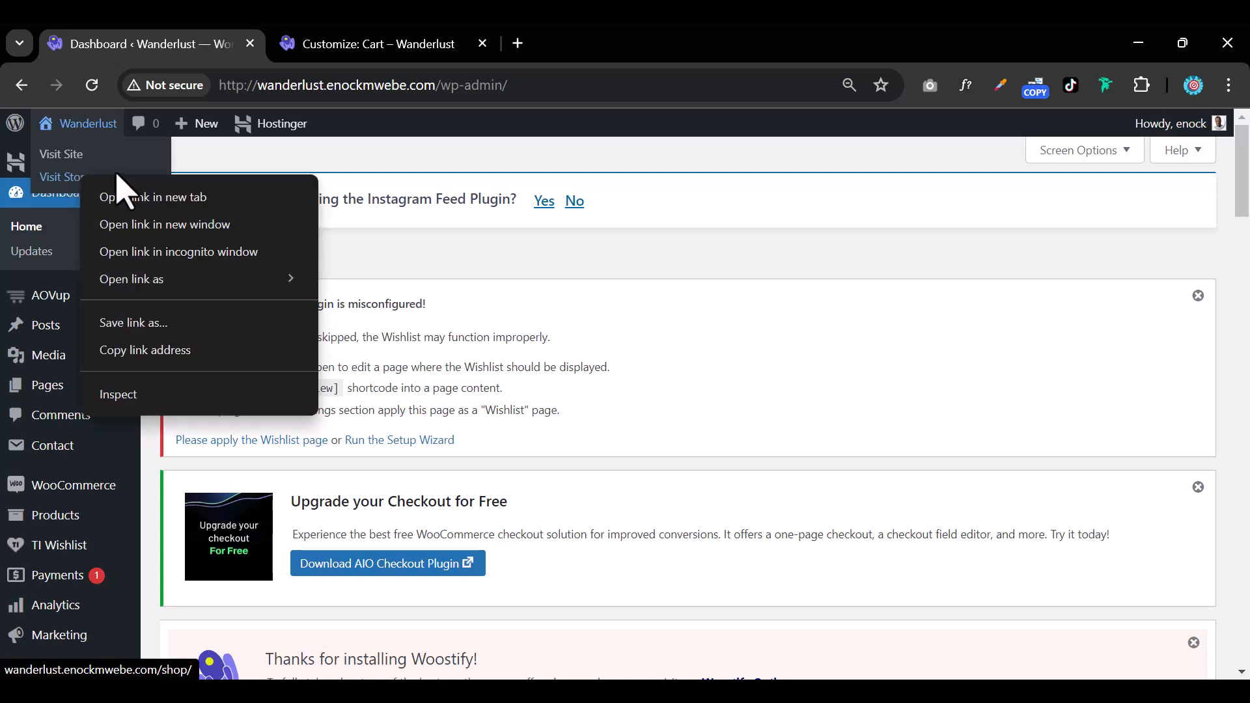
left_click(133, 197)
left_click(542, 50)
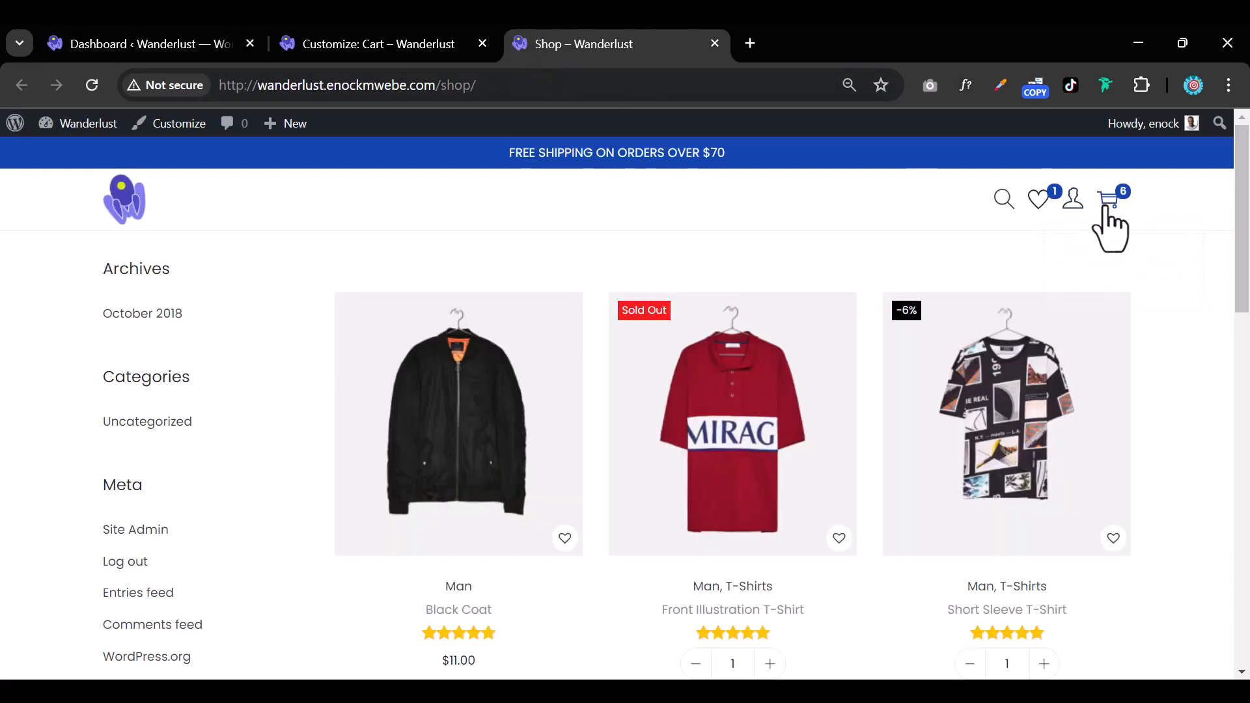
left_click(1106, 203)
left_click(1097, 592)
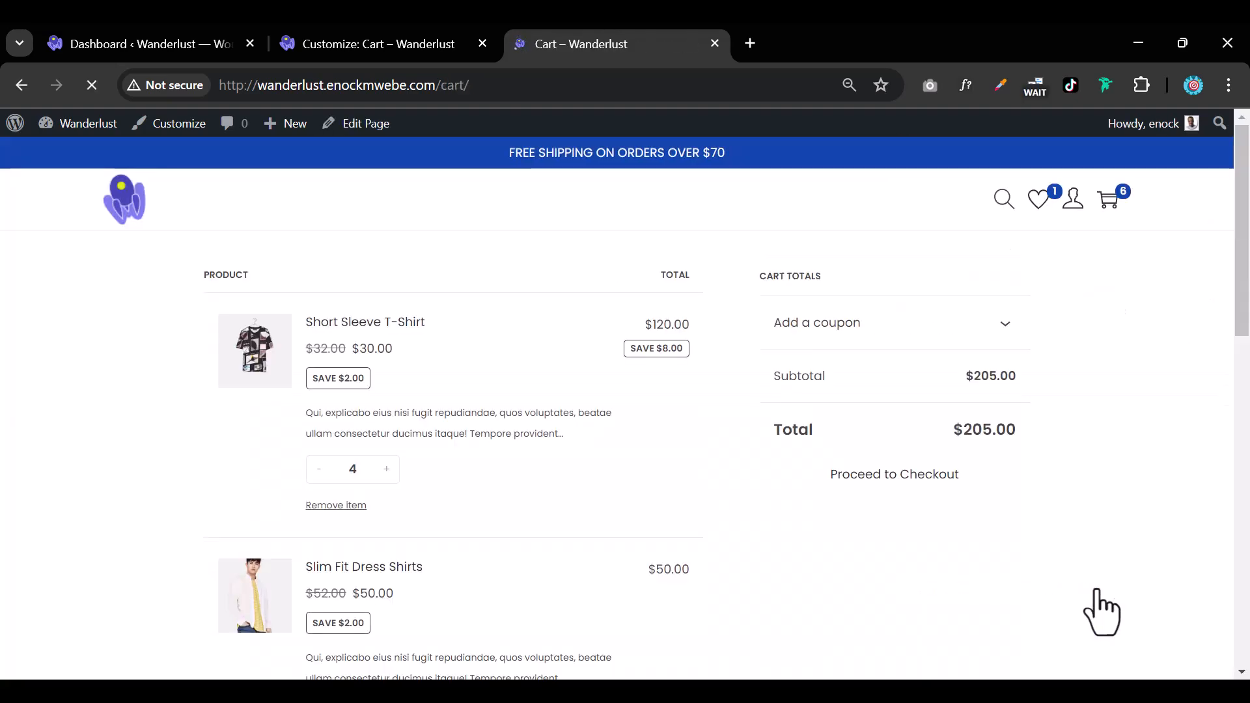
Examine the item list and totals on the live cart page, and visit the checkout page before returning to the cart
scroll(1095, 463, "down", 10)
scroll(1081, 437, "up", 10)
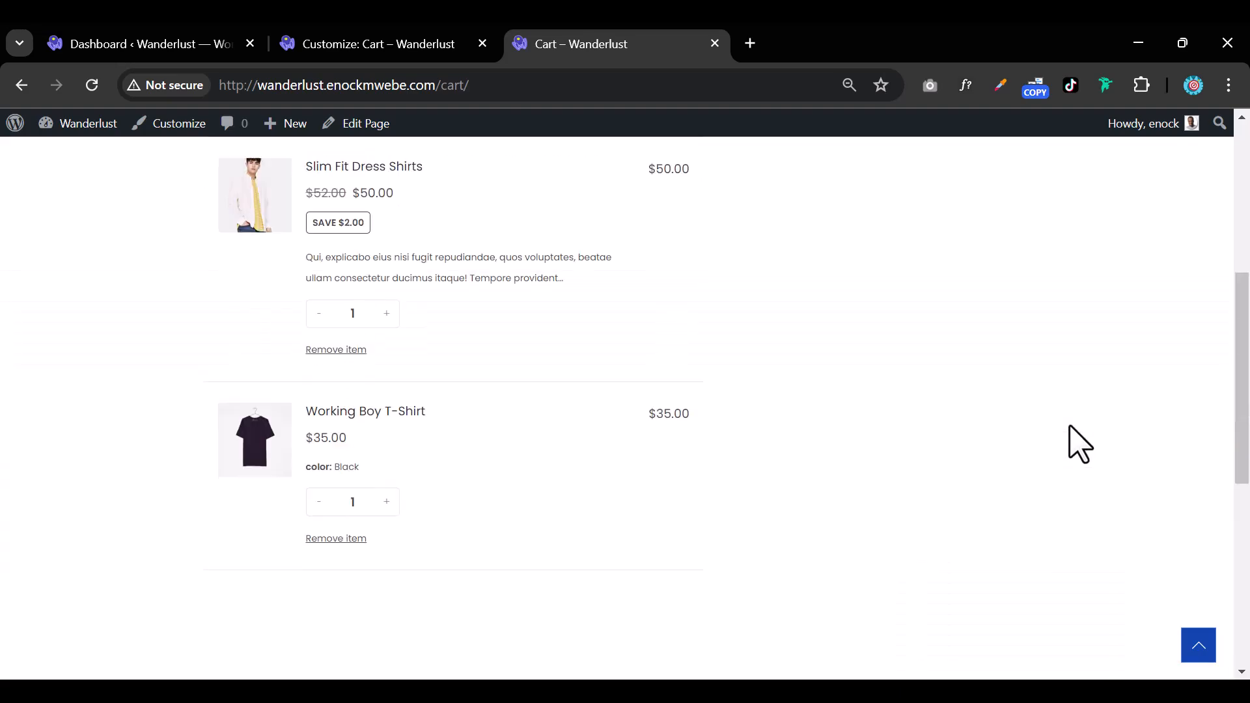
scroll(1079, 445, "down", 8)
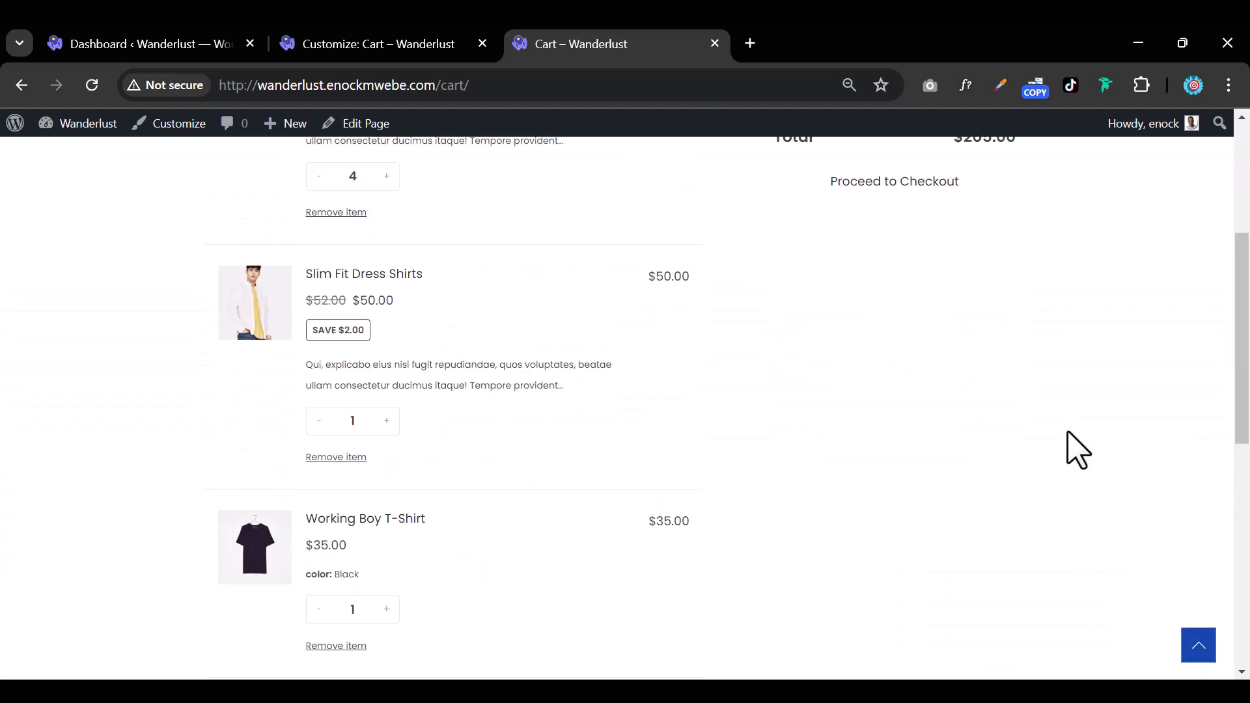
scroll(1078, 450, "up", 8)
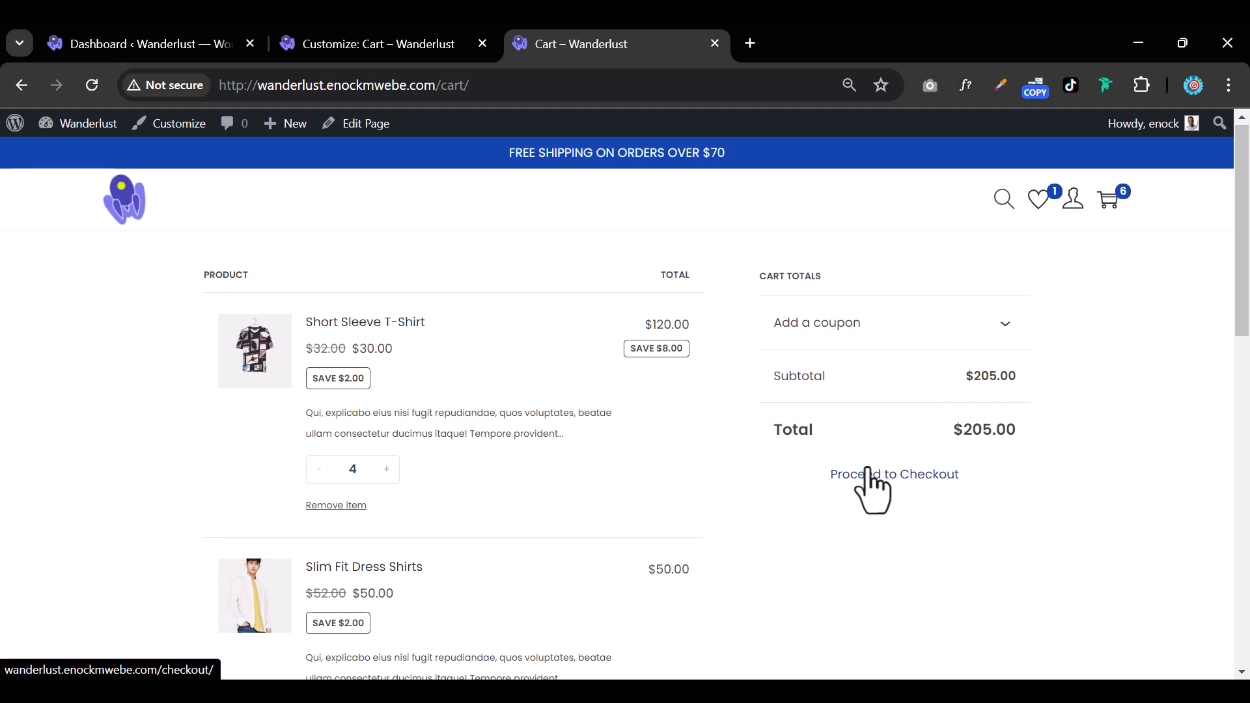
scroll(870, 467, "down", 6)
scroll(873, 468, "up", 3)
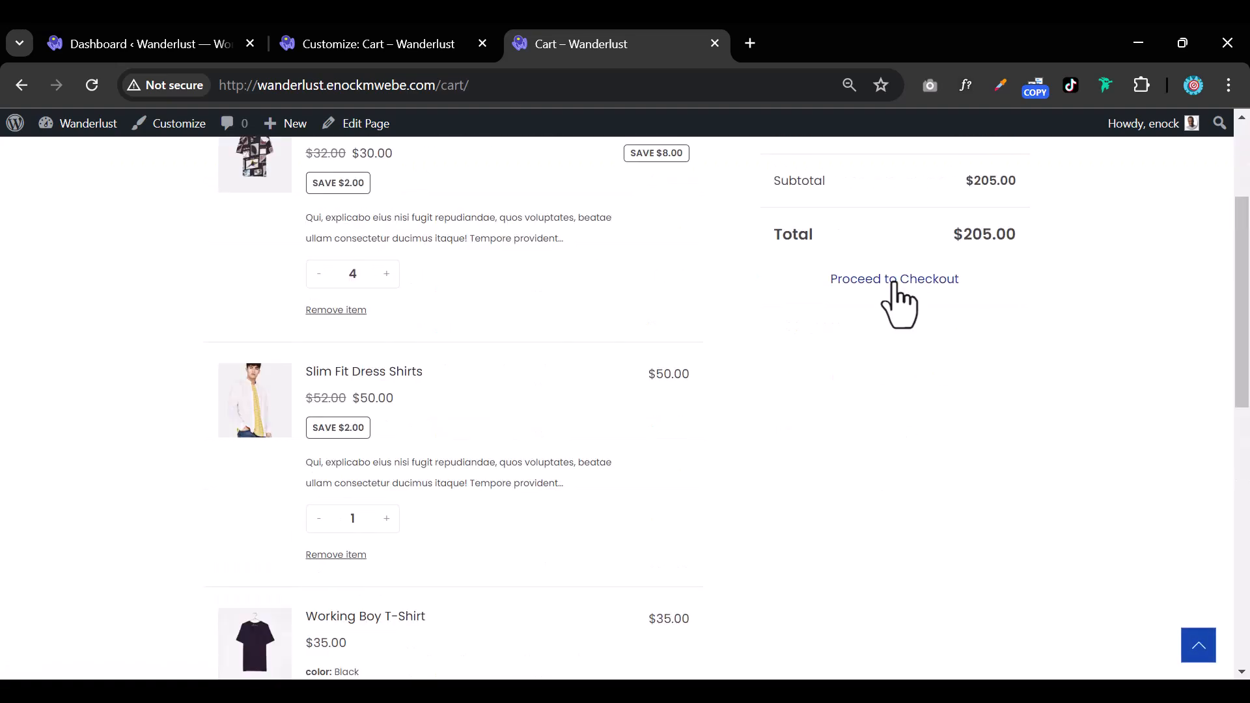
left_click(895, 280)
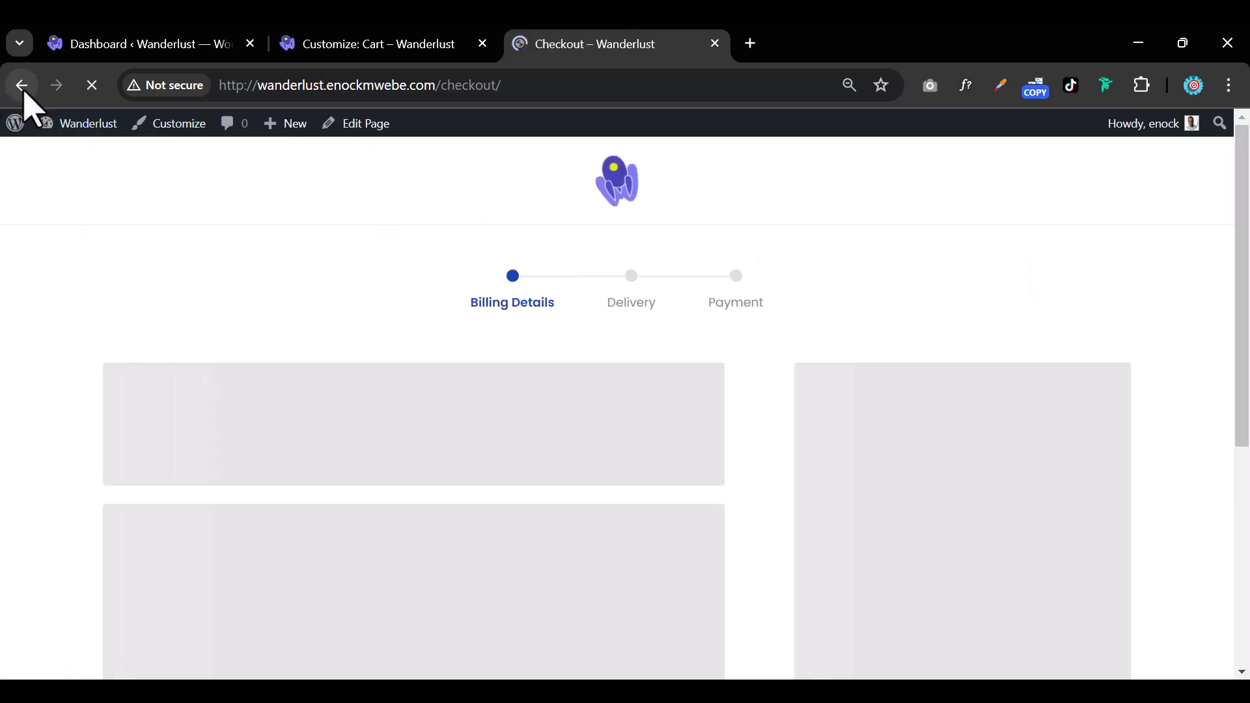
left_click(21, 87)
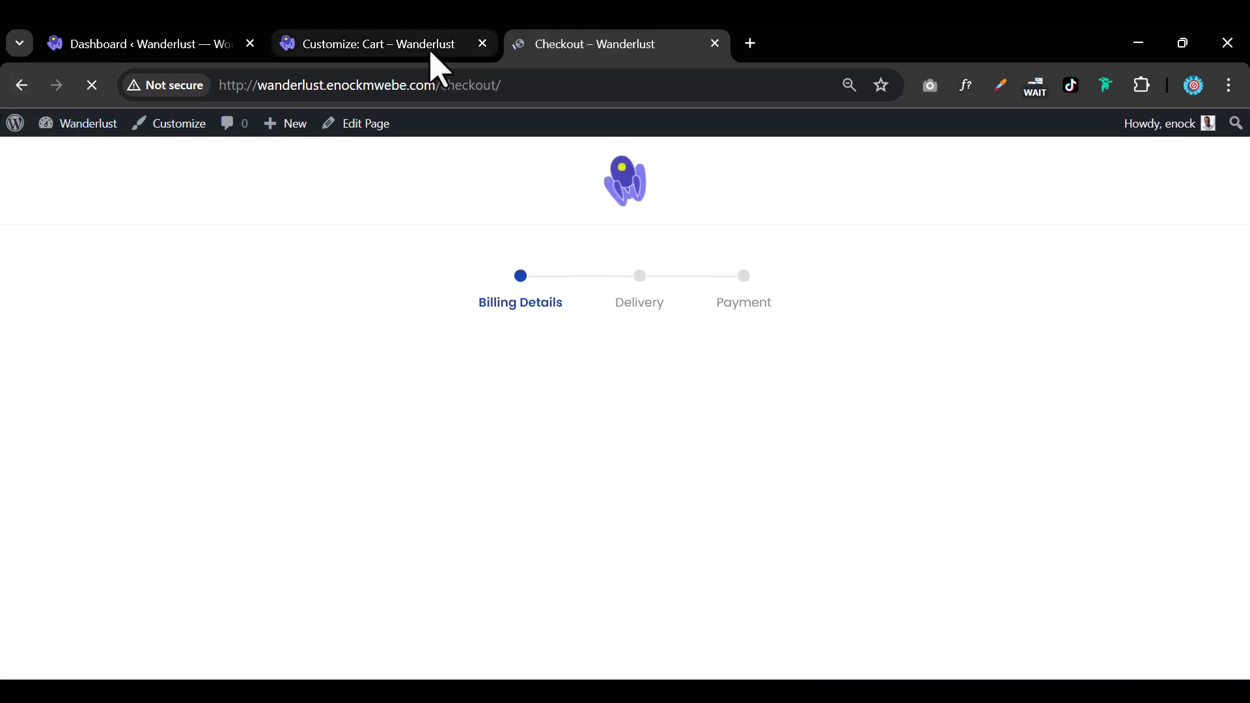
Return to the Customizer and check the WooCommerce Shipping Threshold settings
left_click(403, 45)
left_click(29, 192)
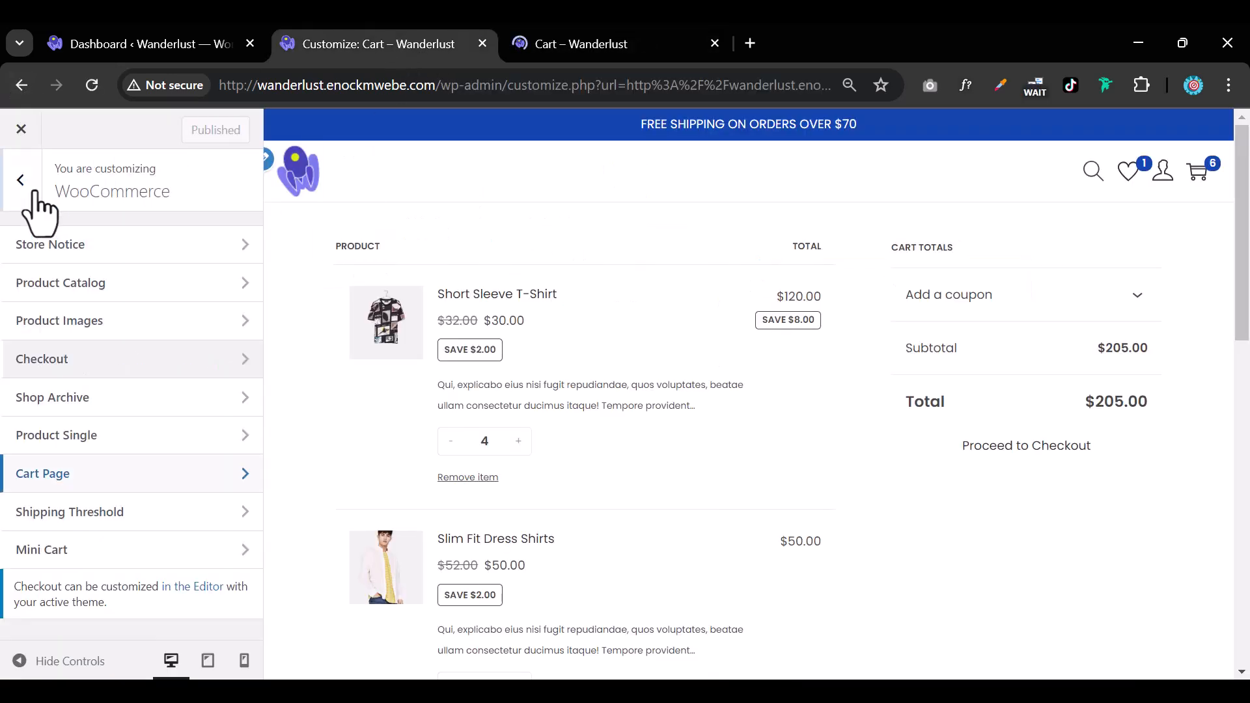
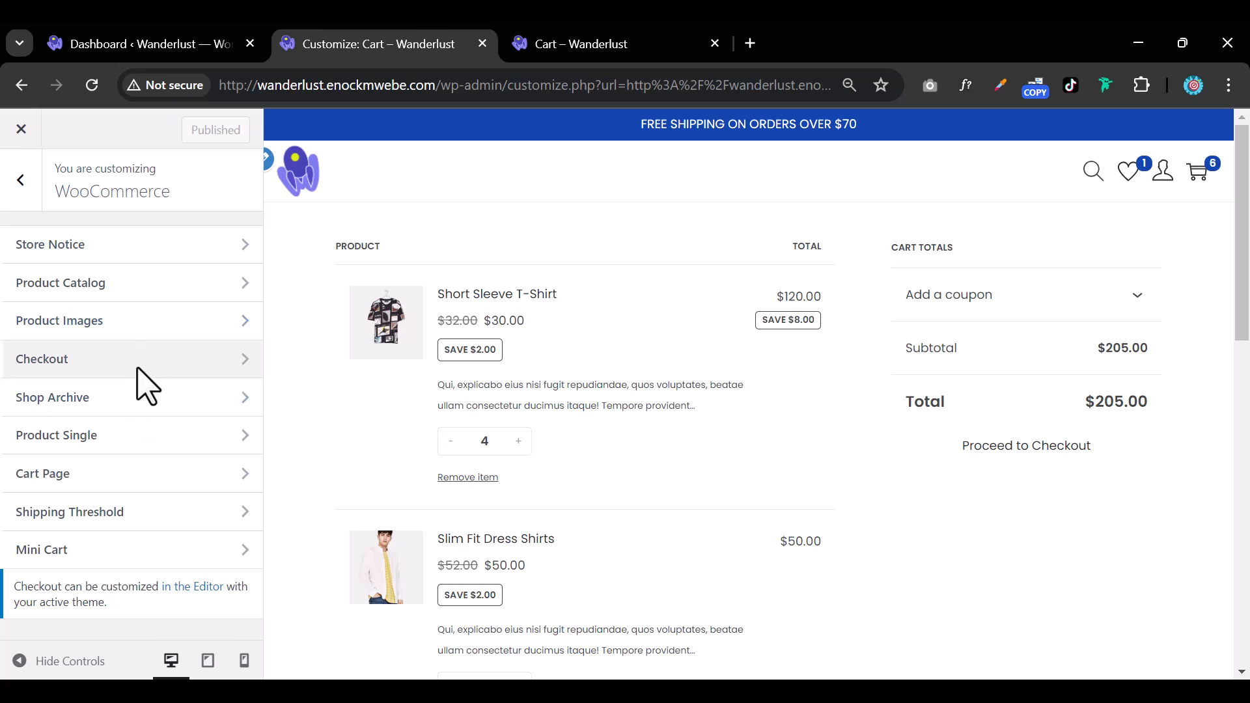
left_click(156, 520)
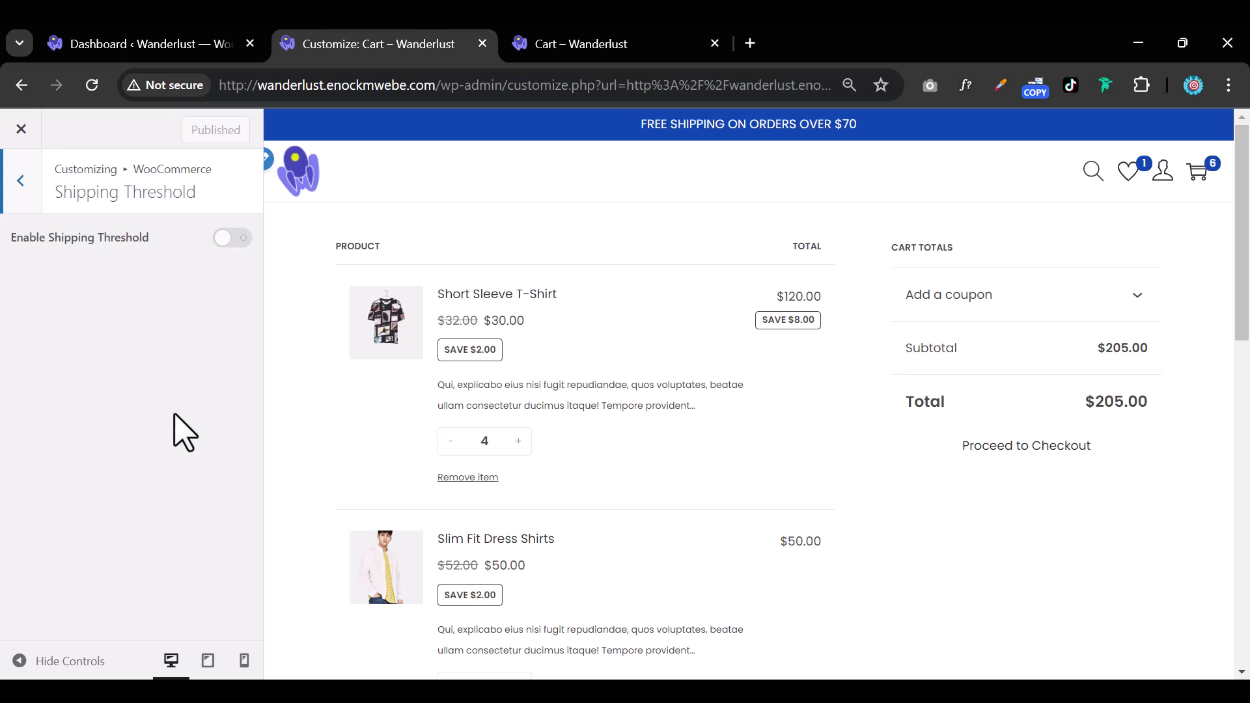
left_click(26, 199)
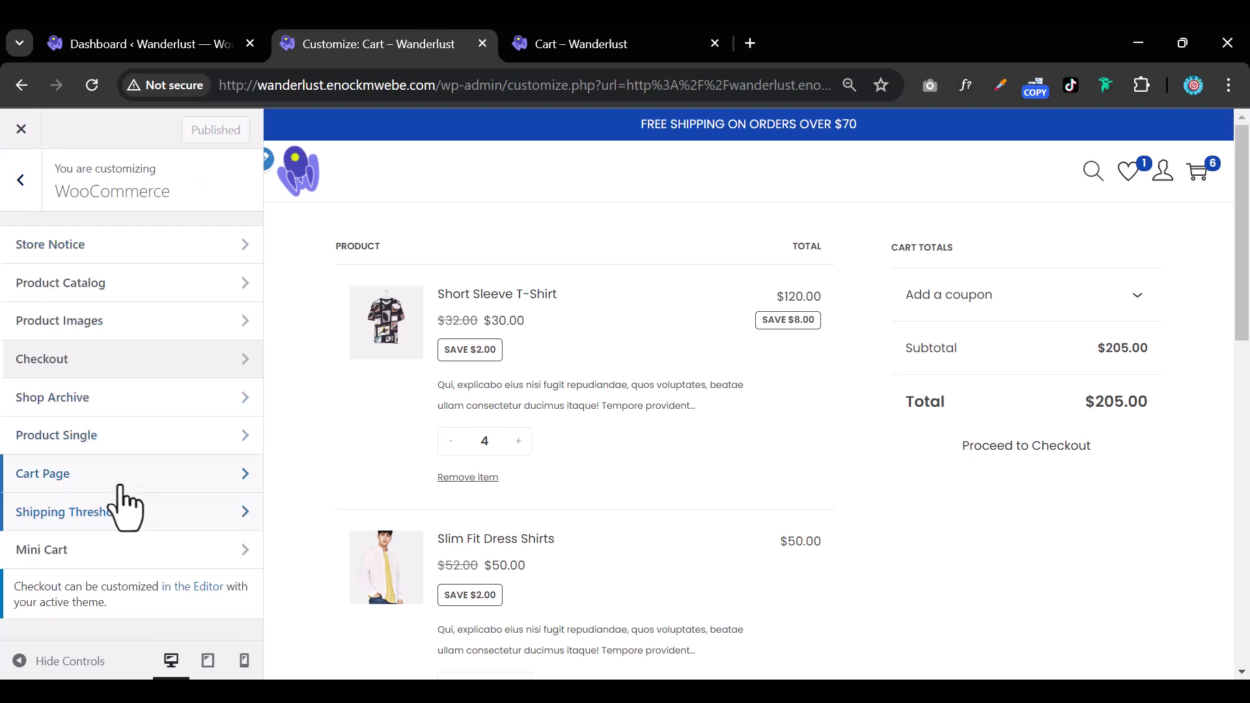
Open the Mini Cart settings and examine the options in its General section
left_click(117, 552)
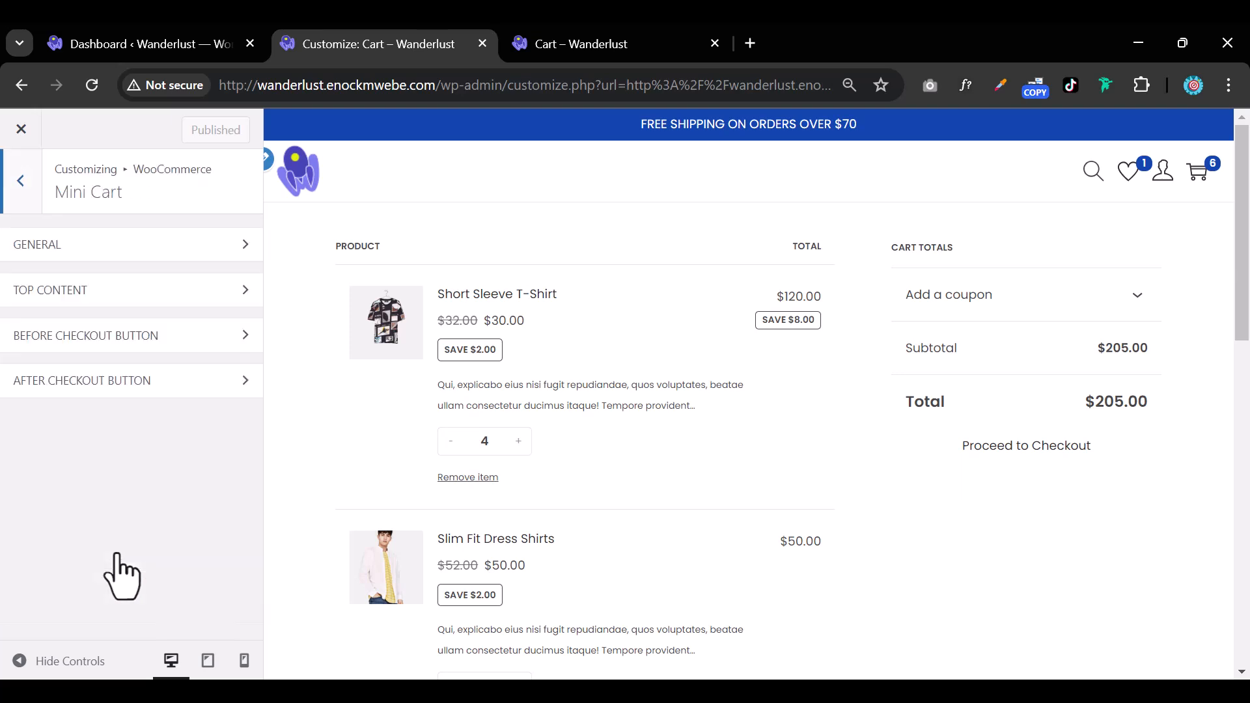
left_click(175, 248)
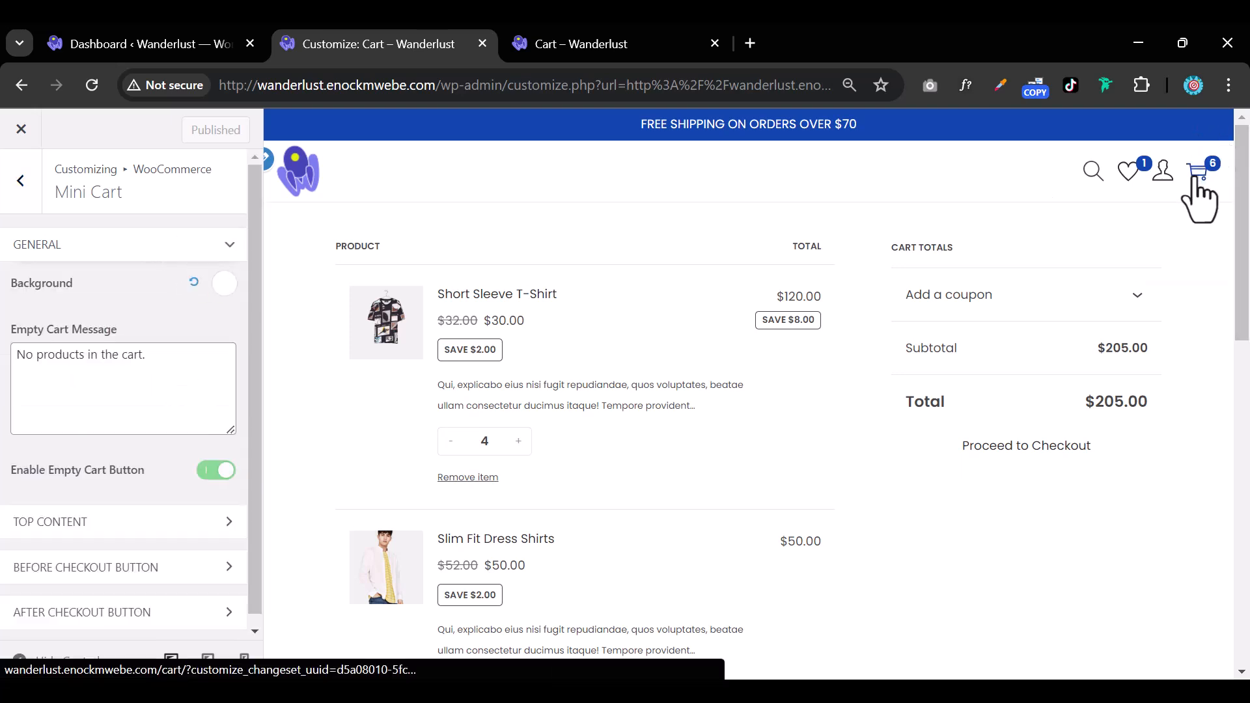
scroll(144, 424, "down", 1)
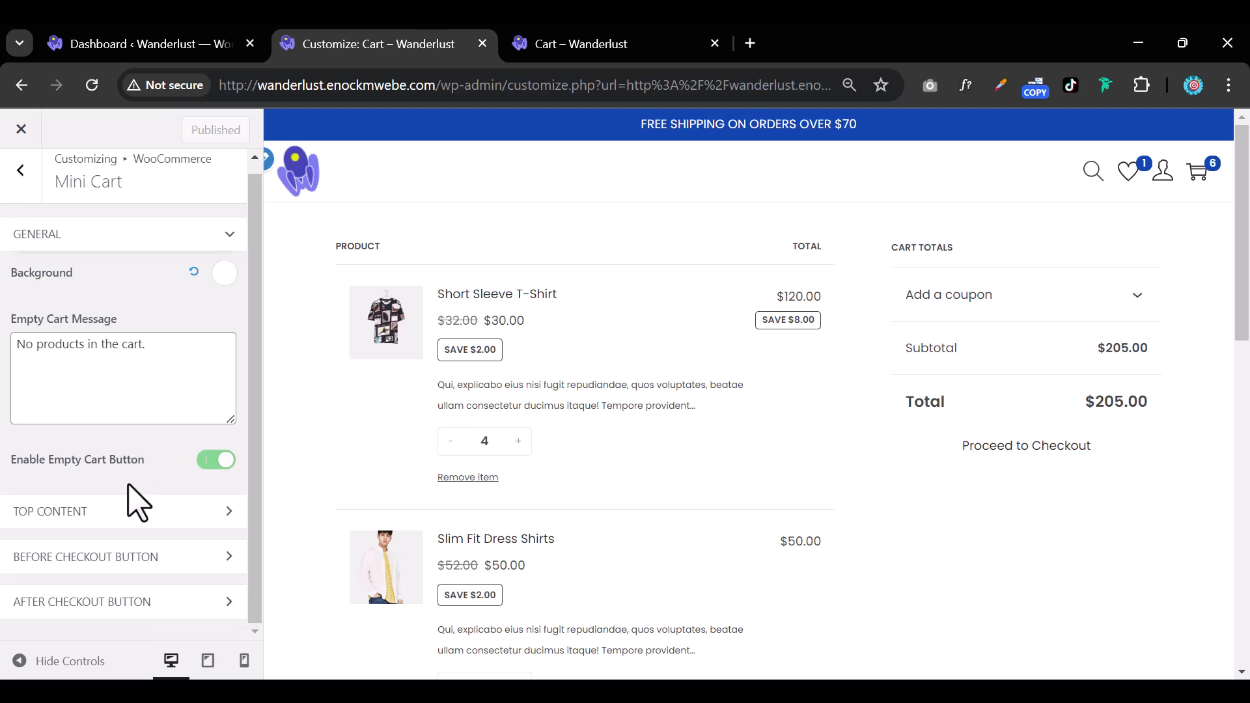
Examine the Mini Cart's Top Content, Before Checkout Button and After Checkout Button options, and go back to the WooCommerce settings list
scroll(123, 535, "up", 1)
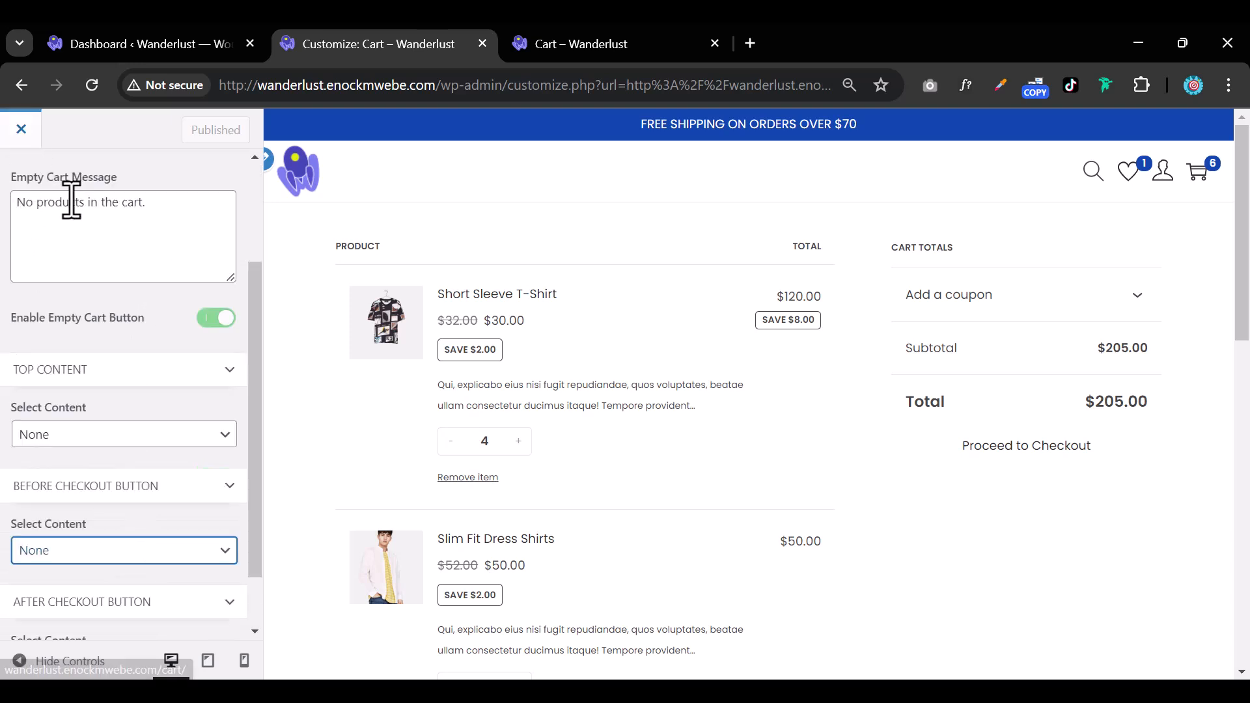
scroll(127, 310, "up", 3)
scroll(116, 279, "down", 4)
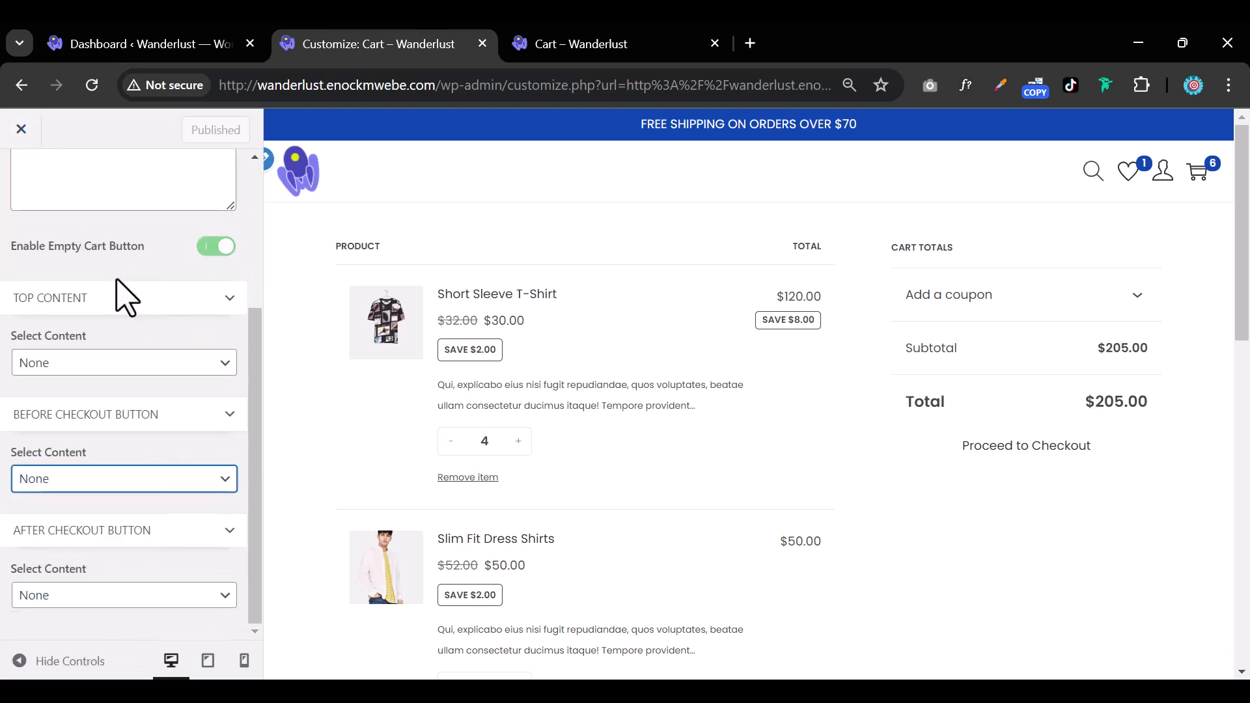
scroll(131, 340, "up", 5)
left_click(34, 190)
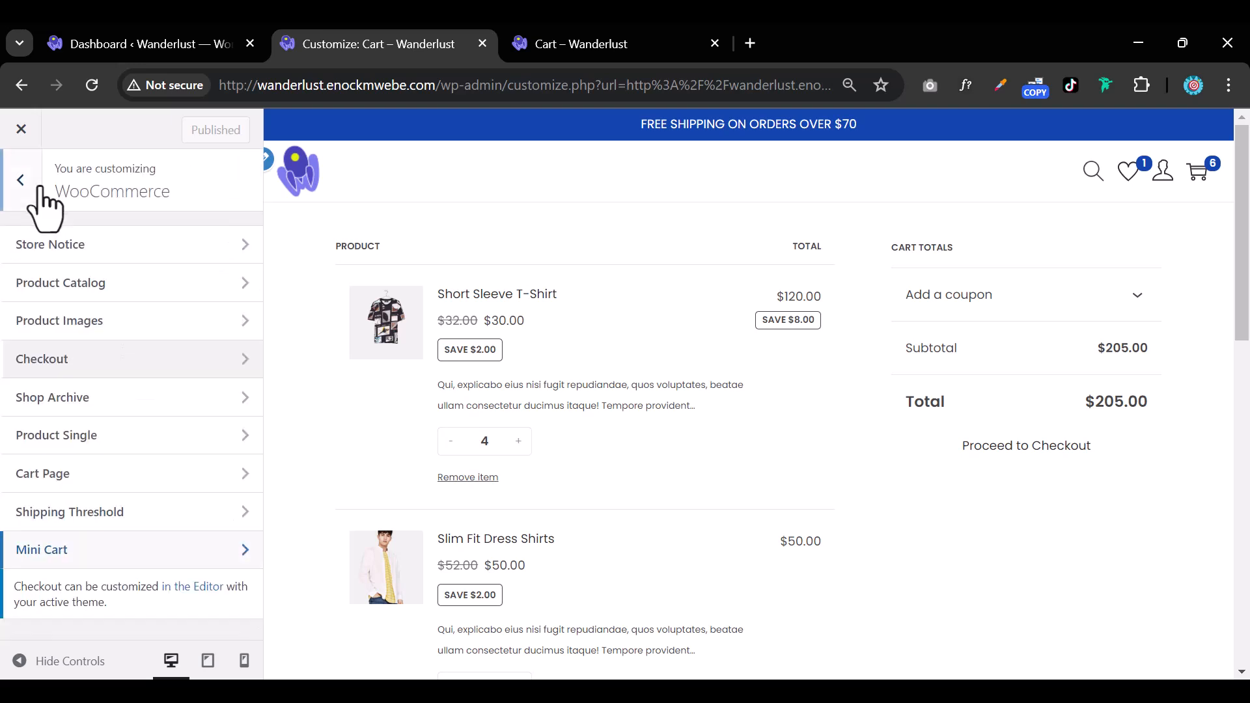
left_click(182, 553)
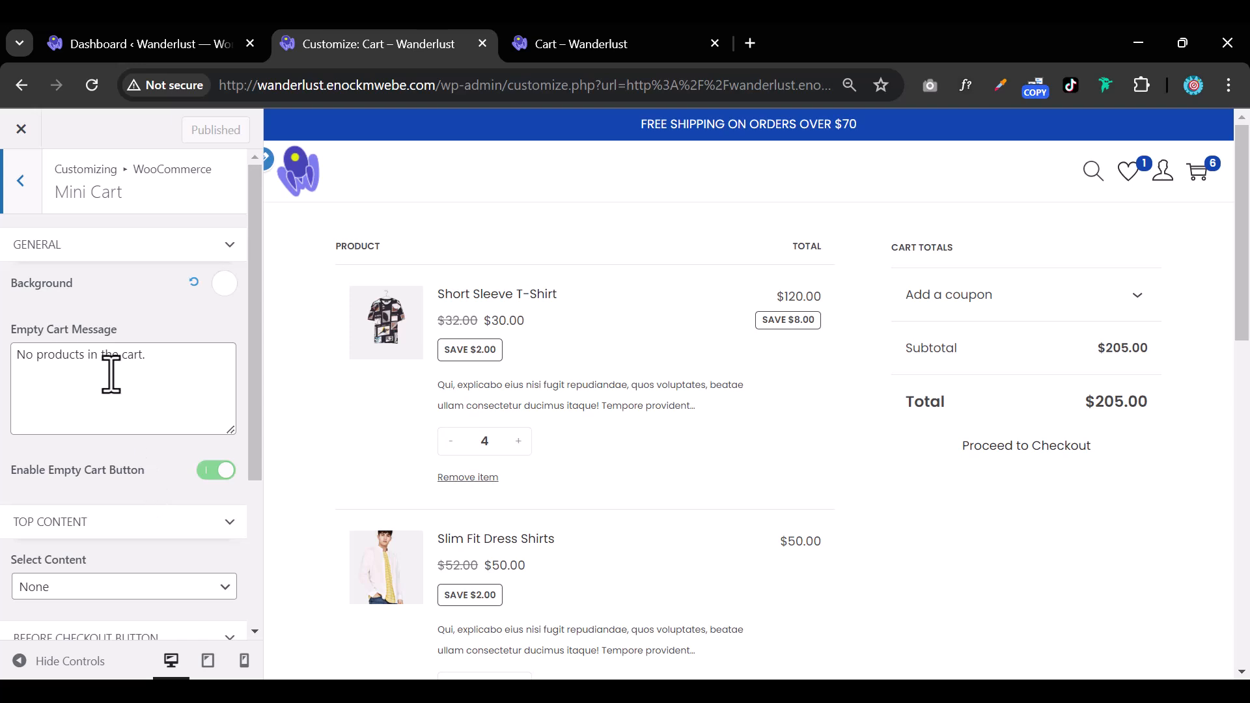
left_click(20, 181)
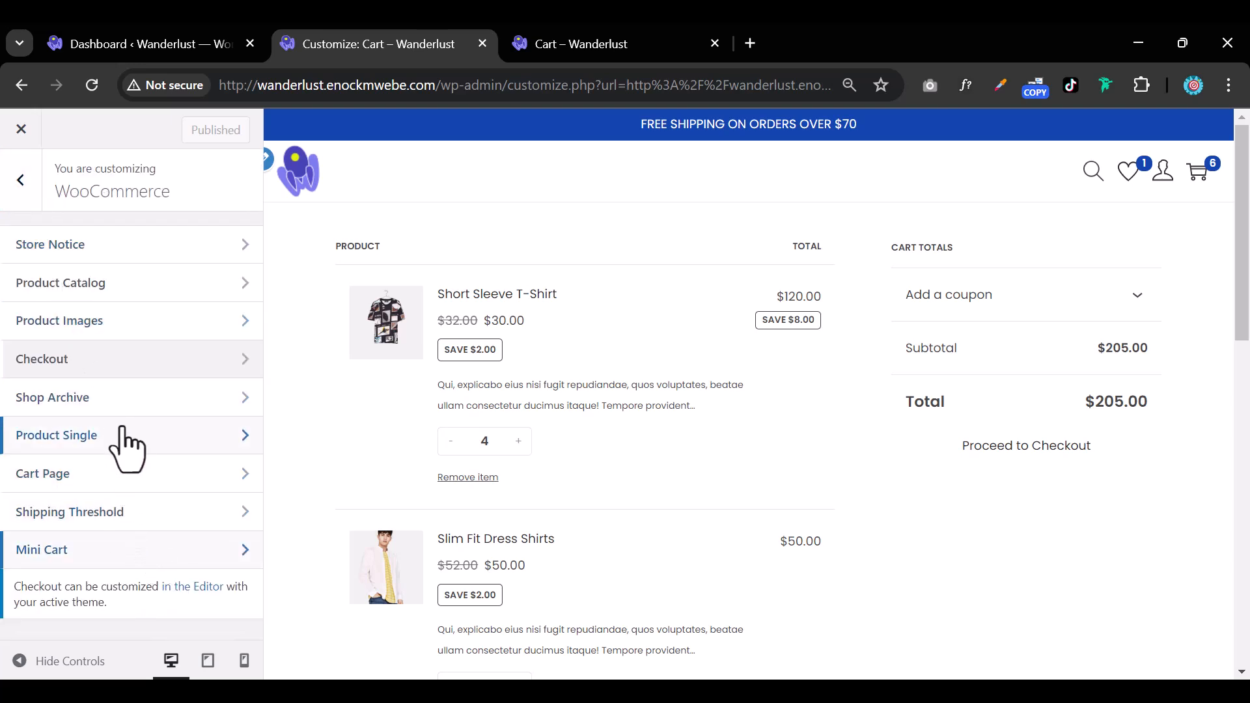
Open the Product Images settings, and view the Man category's product thumbnails on the live store via the Short Sleeve T-Shirt page
left_click(130, 320)
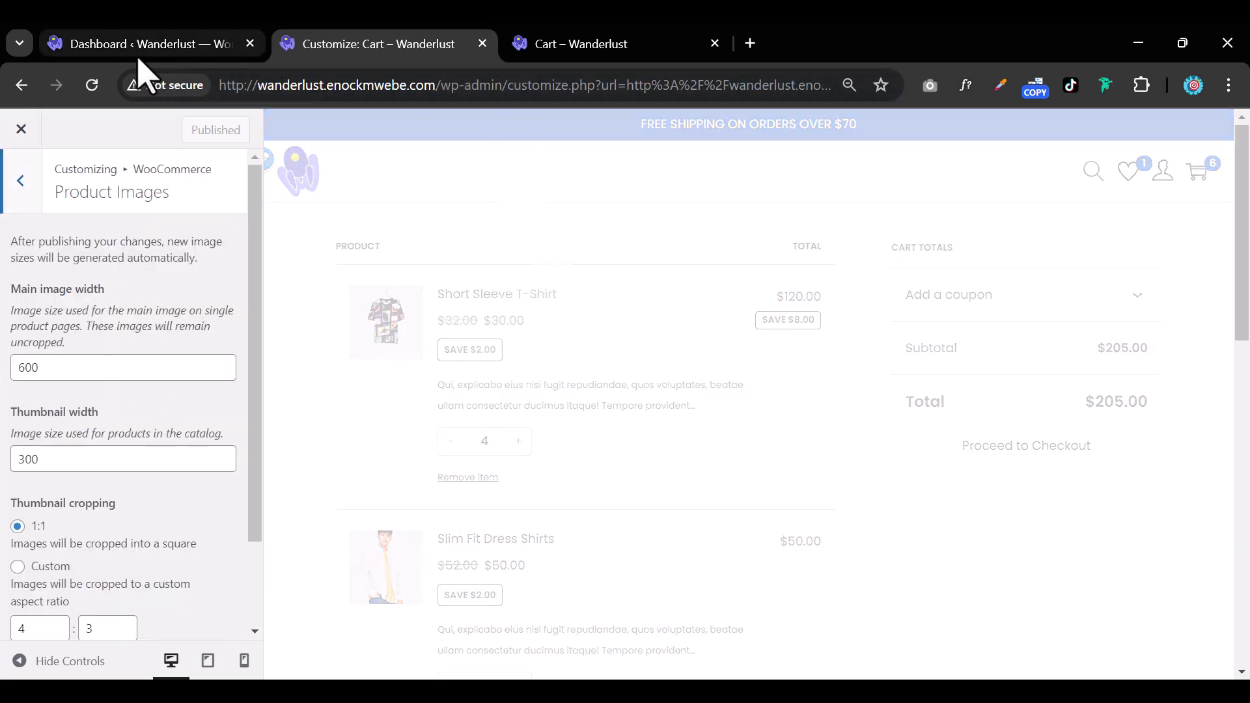
left_click(533, 53)
scroll(351, 306, "up", 3)
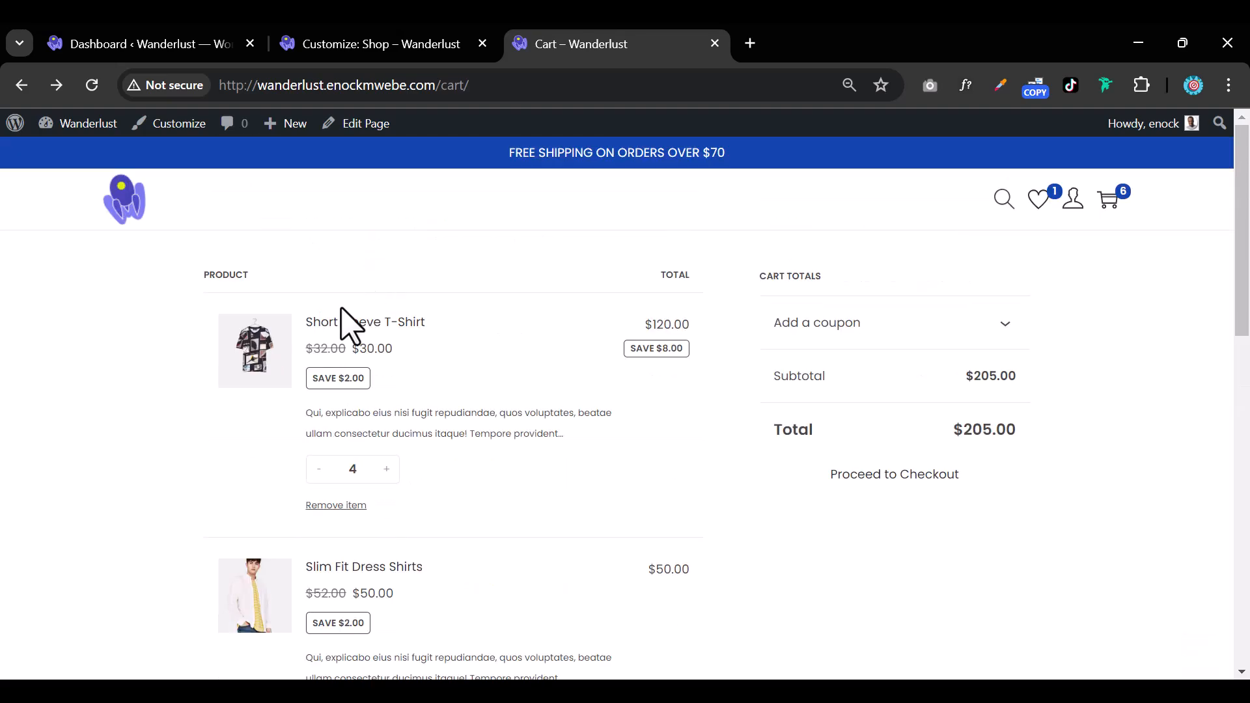
left_click(340, 321)
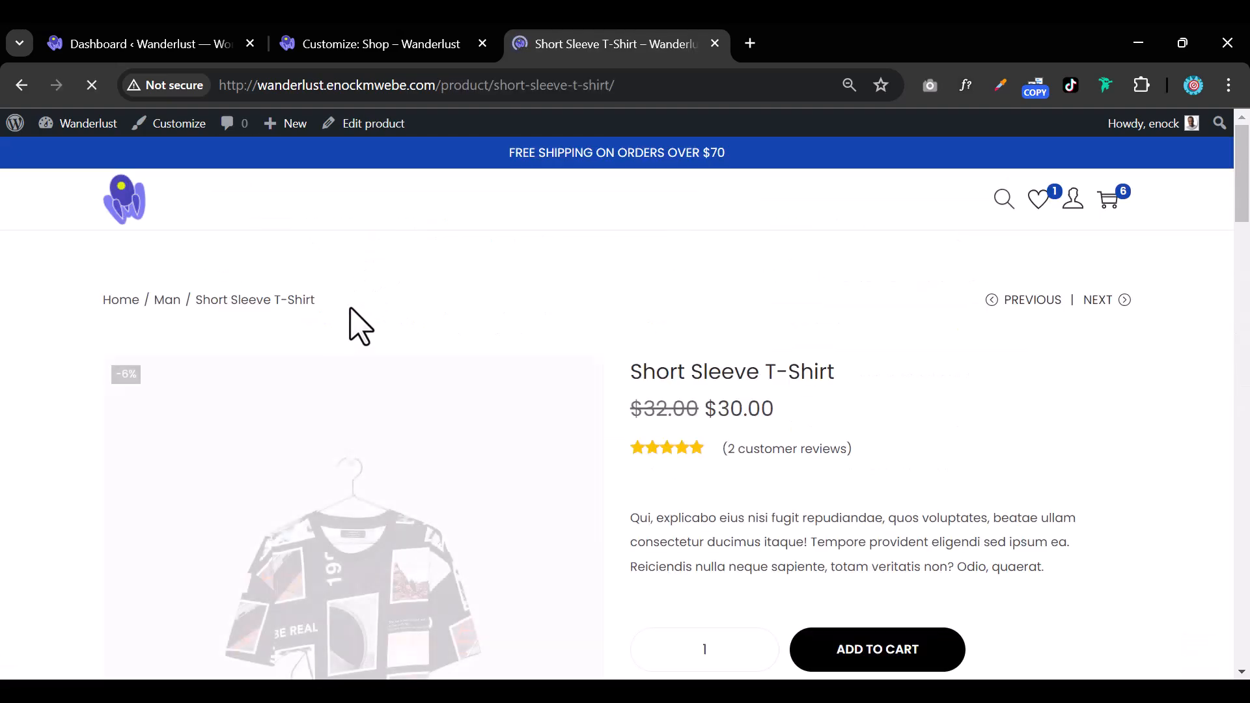
left_click(168, 300)
scroll(749, 436, "down", 6)
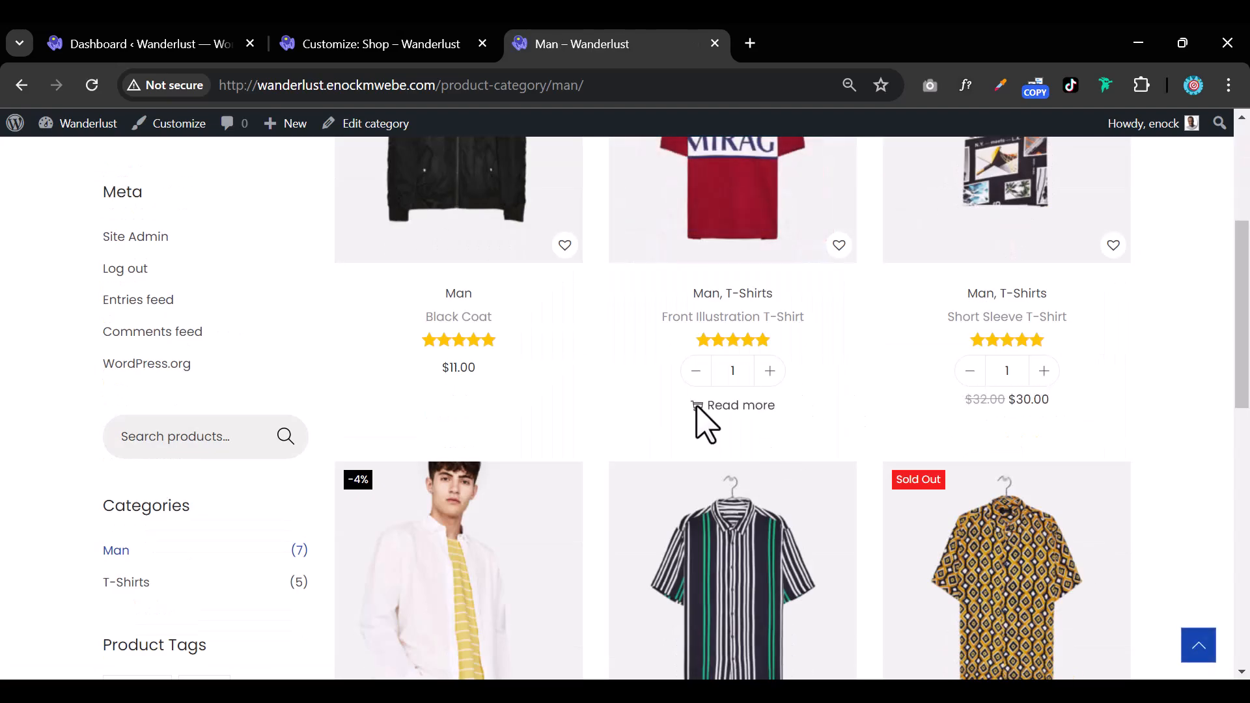
scroll(706, 426, "up", 5)
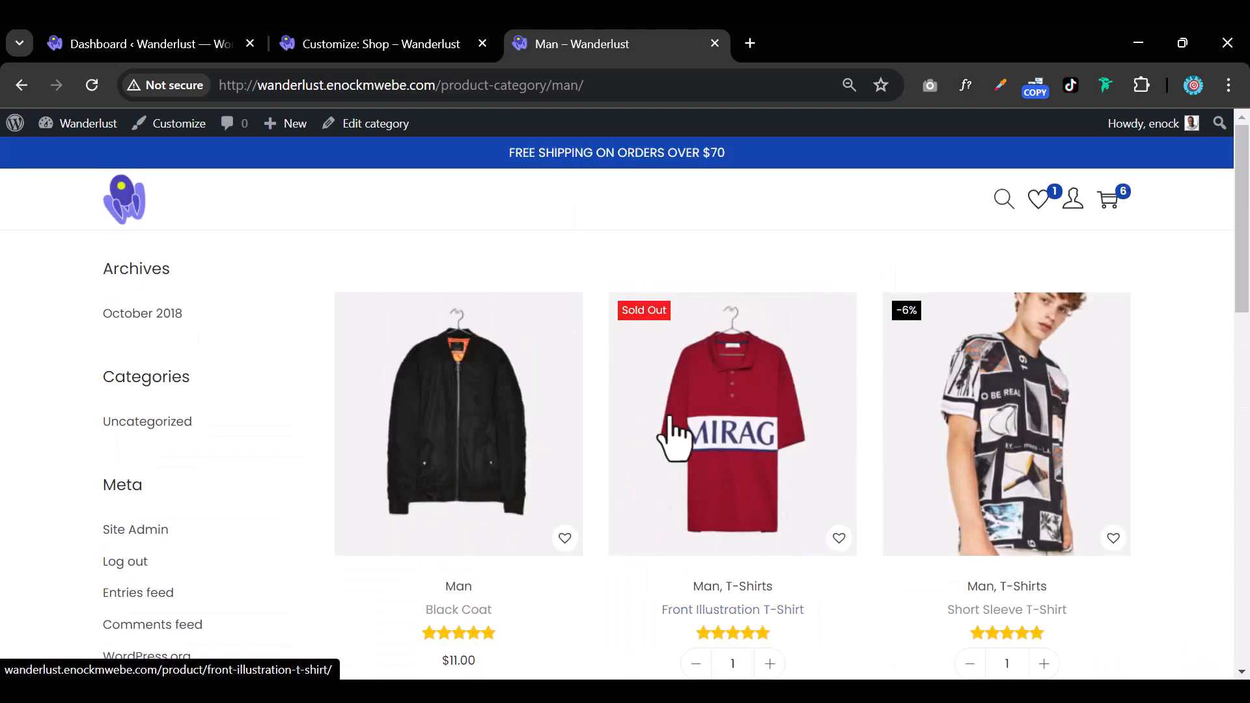
In the Customizer's Product Images settings, set thumbnail cropping to a Custom 4:5 aspect ratio and publish the change
left_click(364, 43)
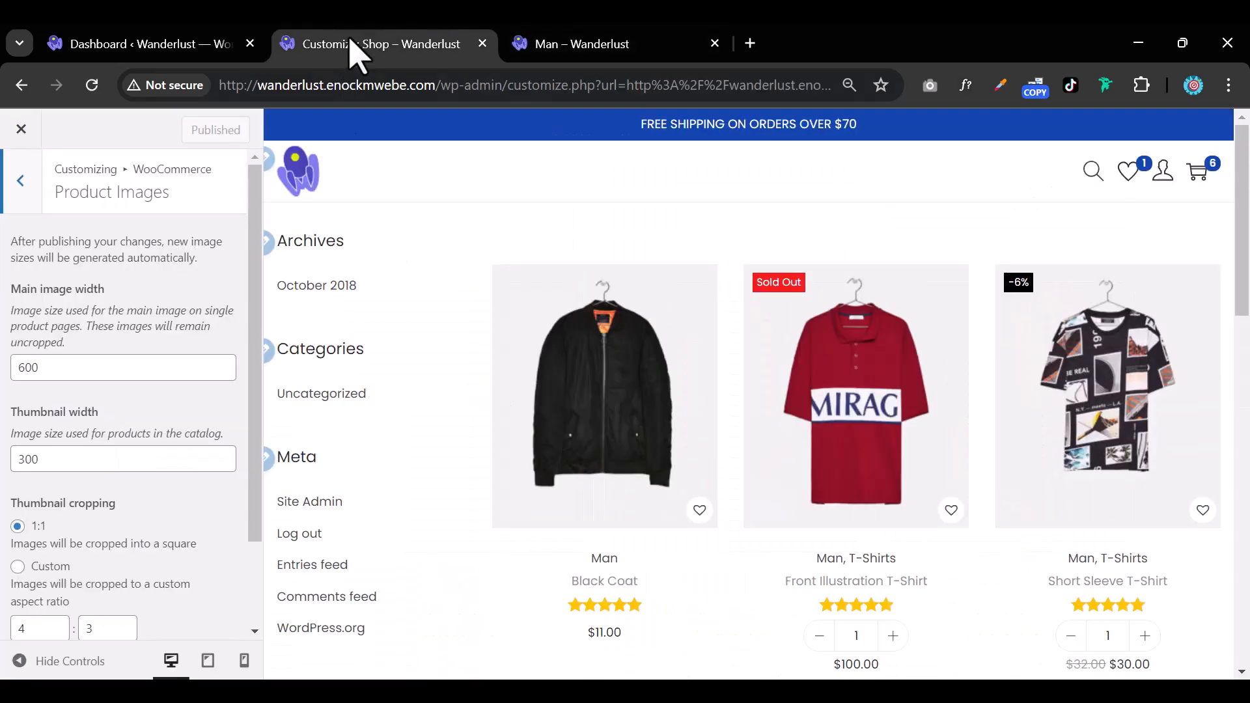
left_click(32, 368)
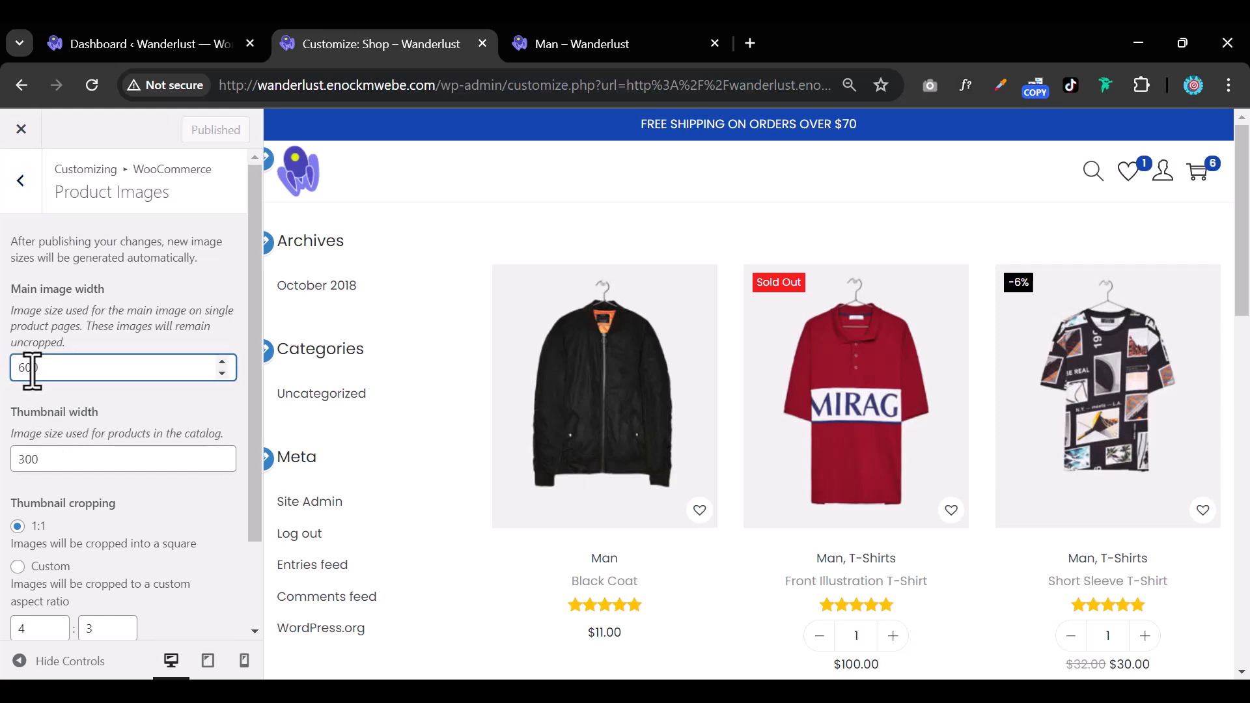
left_click(19, 566)
scroll(98, 569, "down", 2)
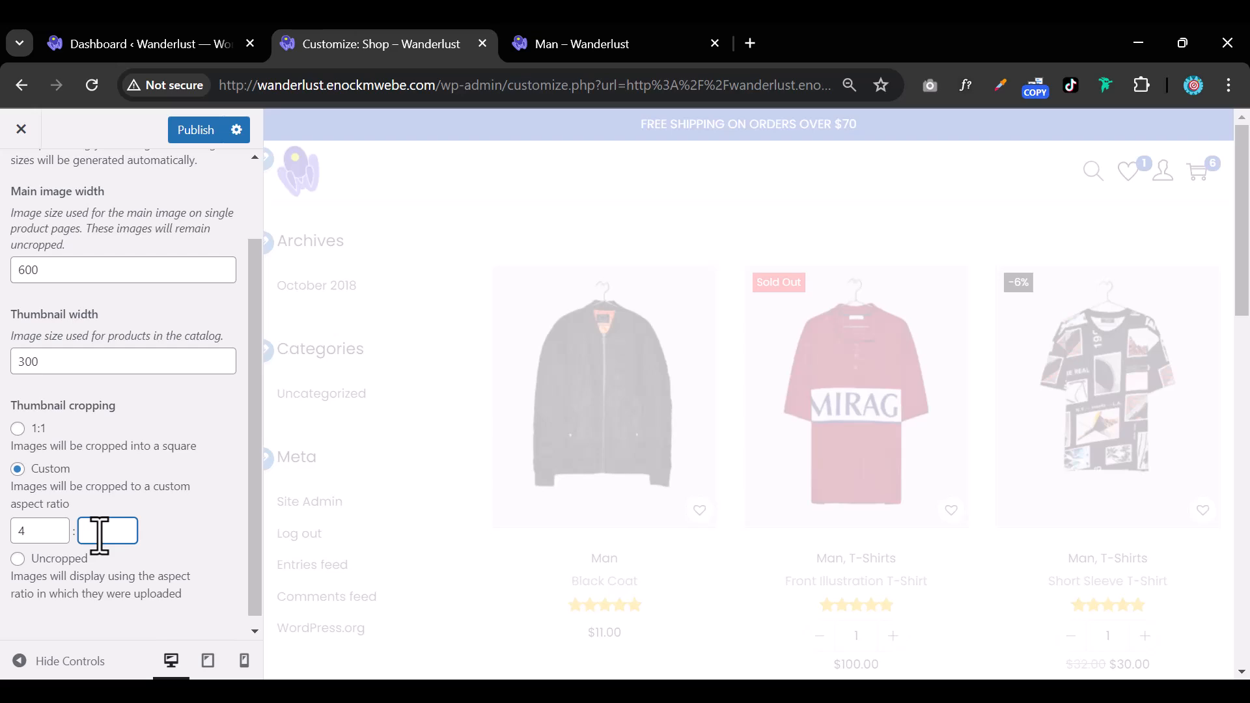
left_click(189, 130)
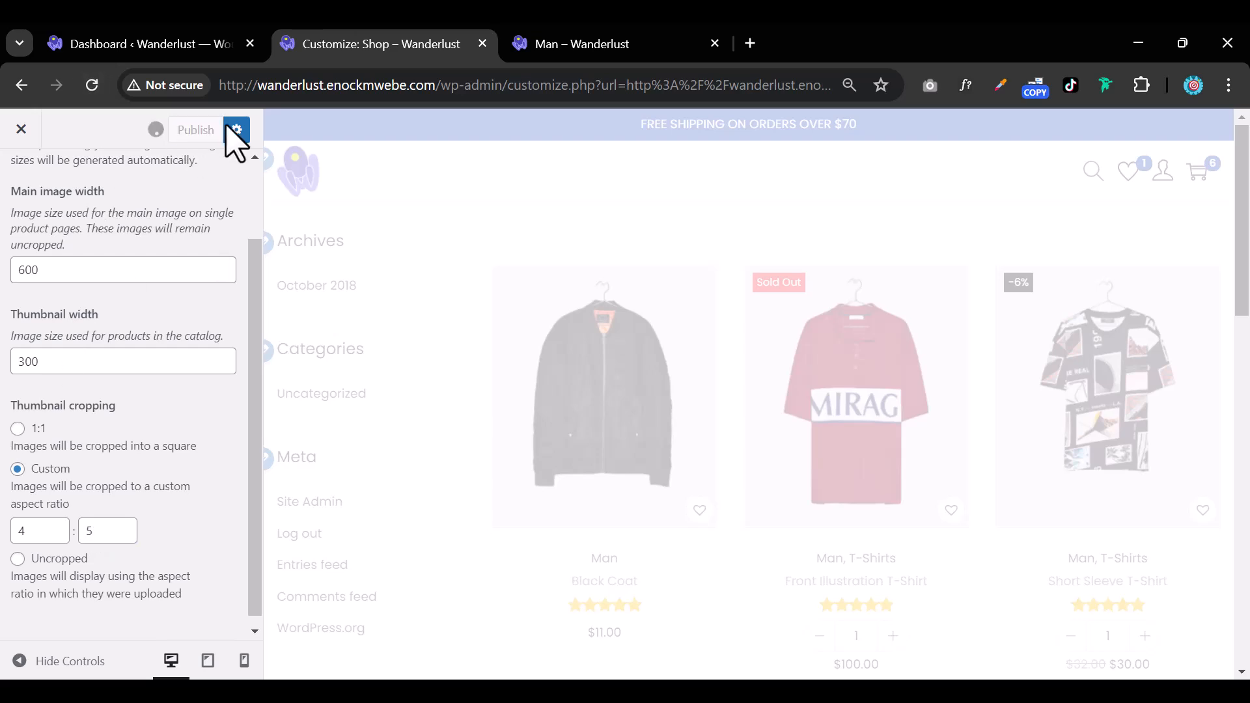
Reload the live Man category page and examine how its product thumbnails are cropped, checking back against the Customizer preview
left_click(581, 43)
left_click(92, 85)
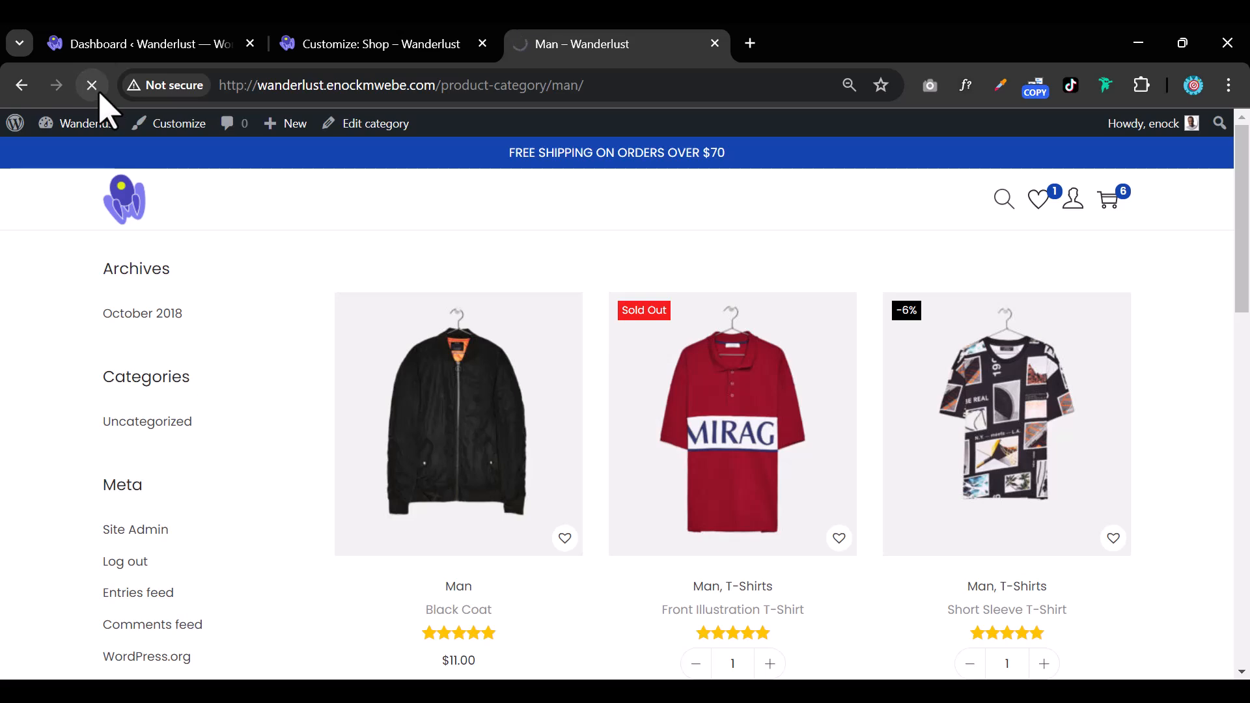
key("ctrl+Page_Up")
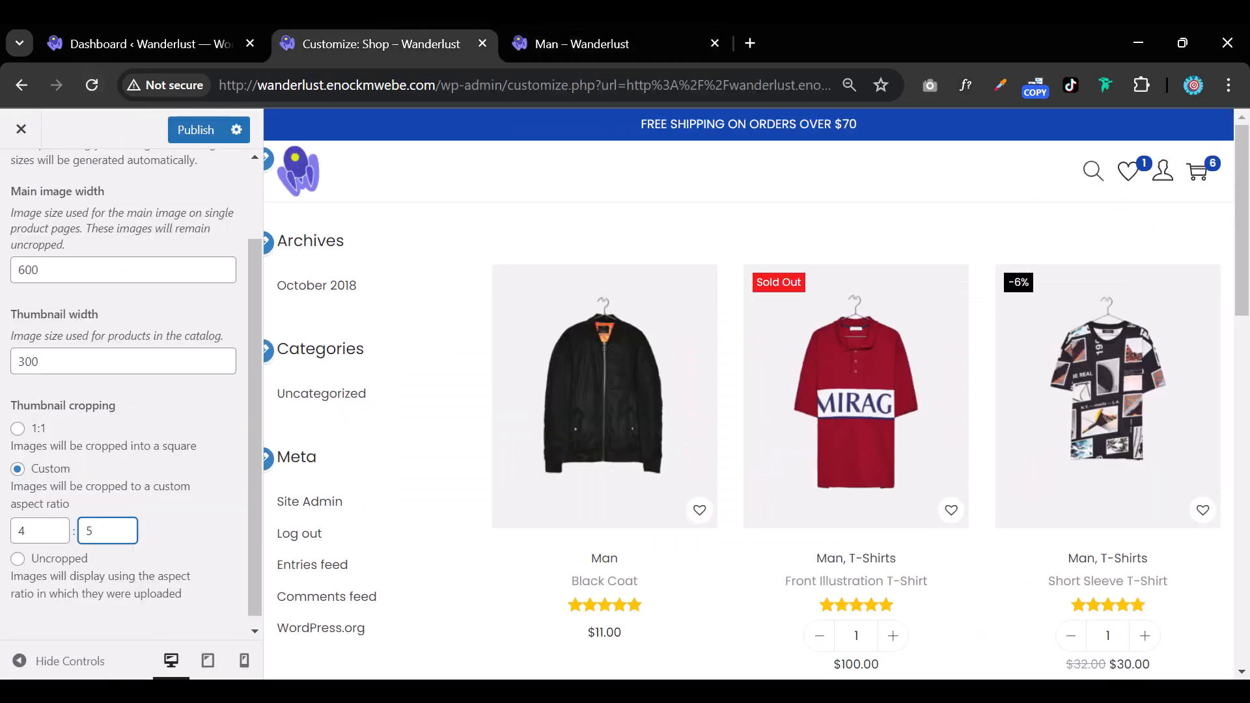
left_click(568, 55)
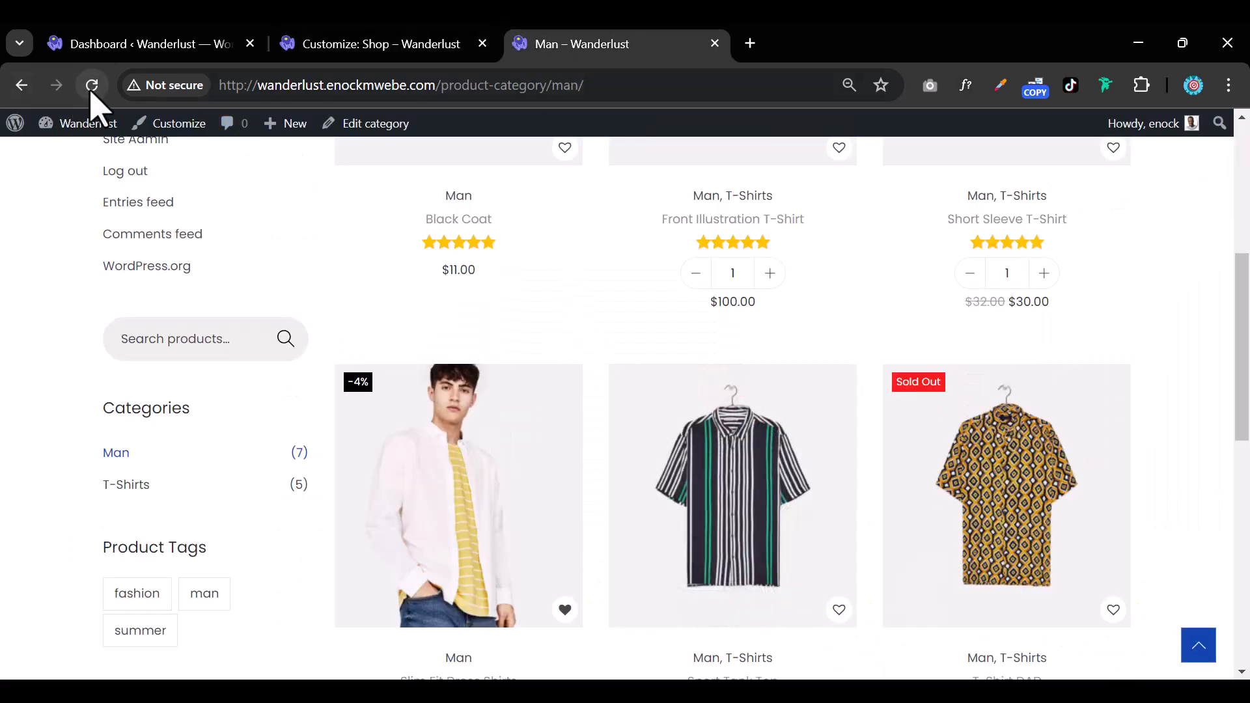
scroll(766, 503, "down", 9)
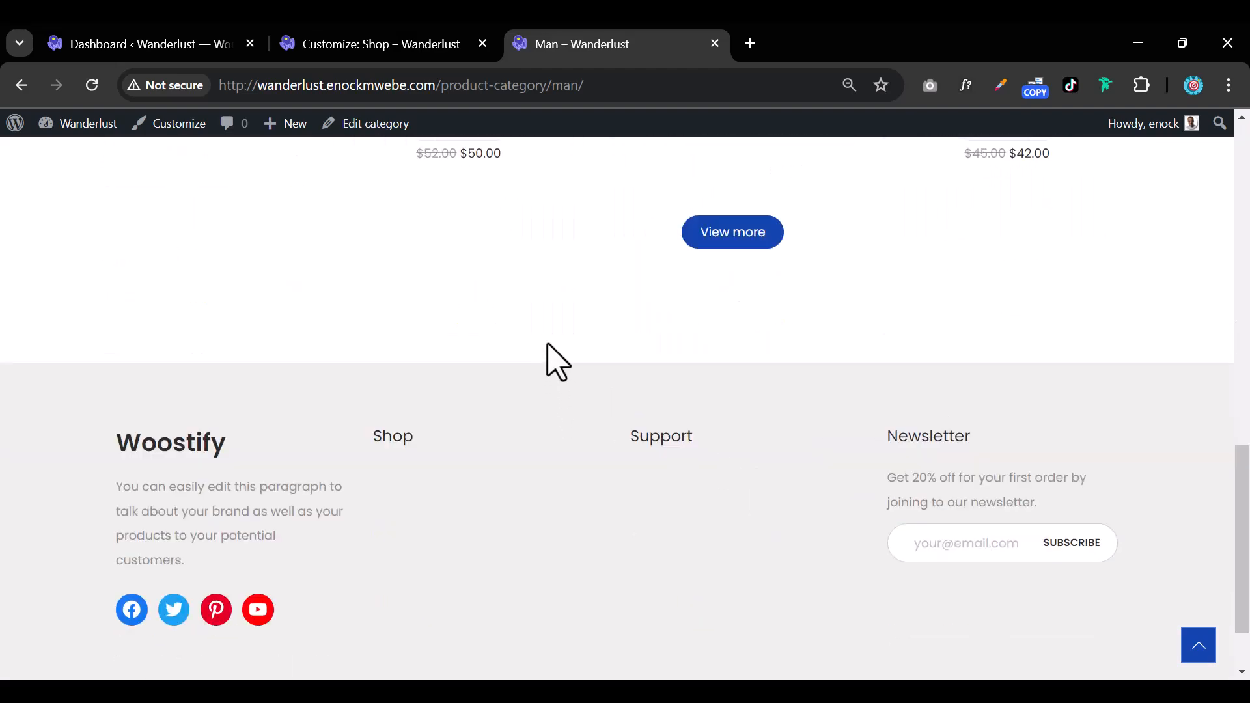
scroll(588, 362, "up", 6)
scroll(588, 363, "up", 8)
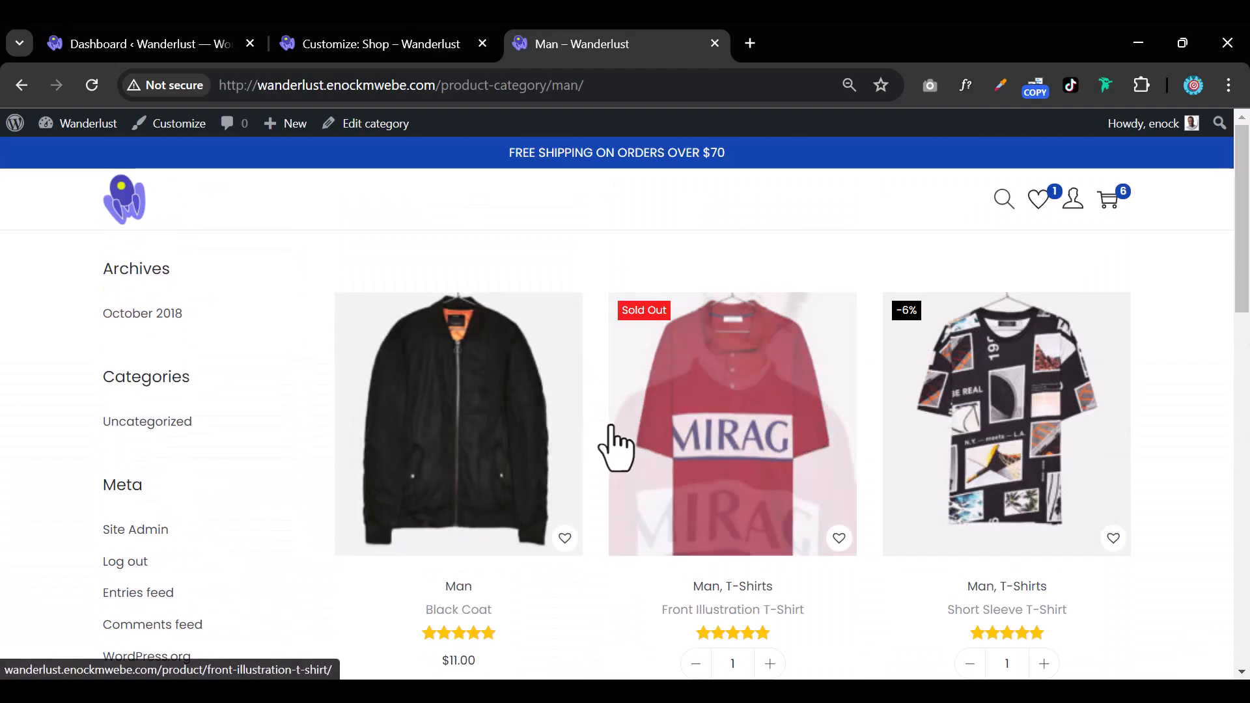
scroll(614, 441, "down", 1)
scroll(614, 441, "down", 10)
scroll(613, 440, "up", 10)
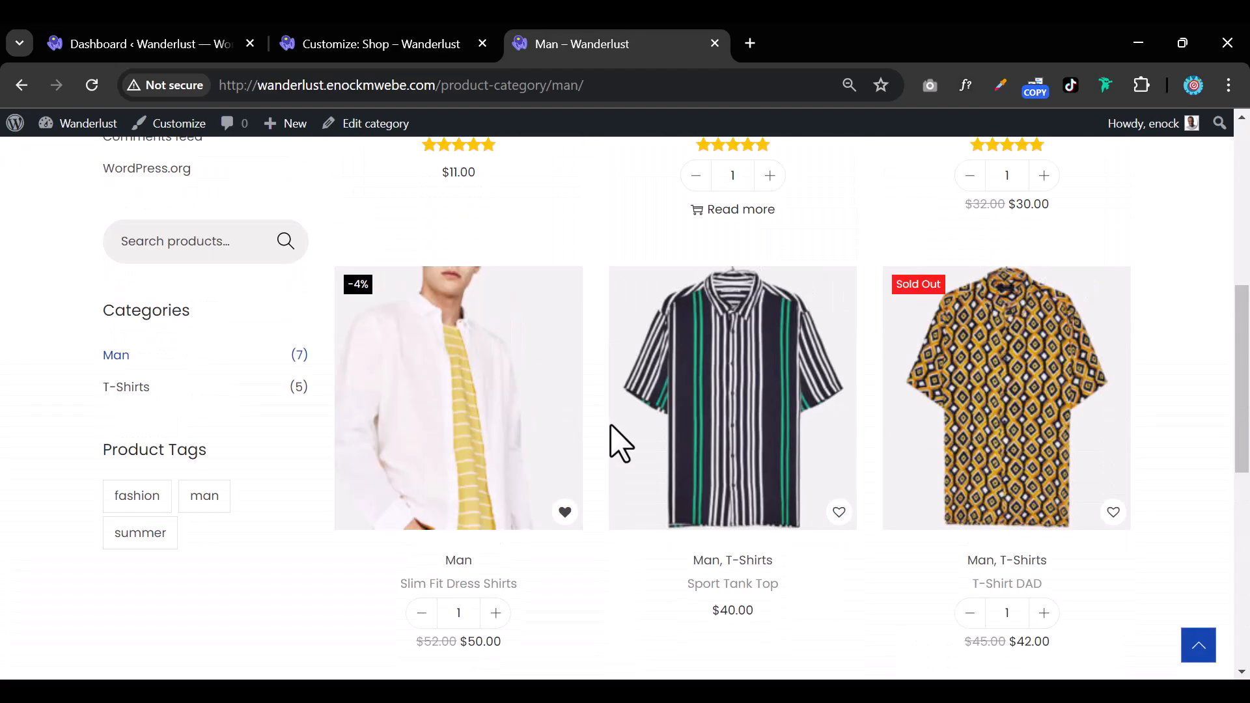
scroll(610, 427, "up", 2)
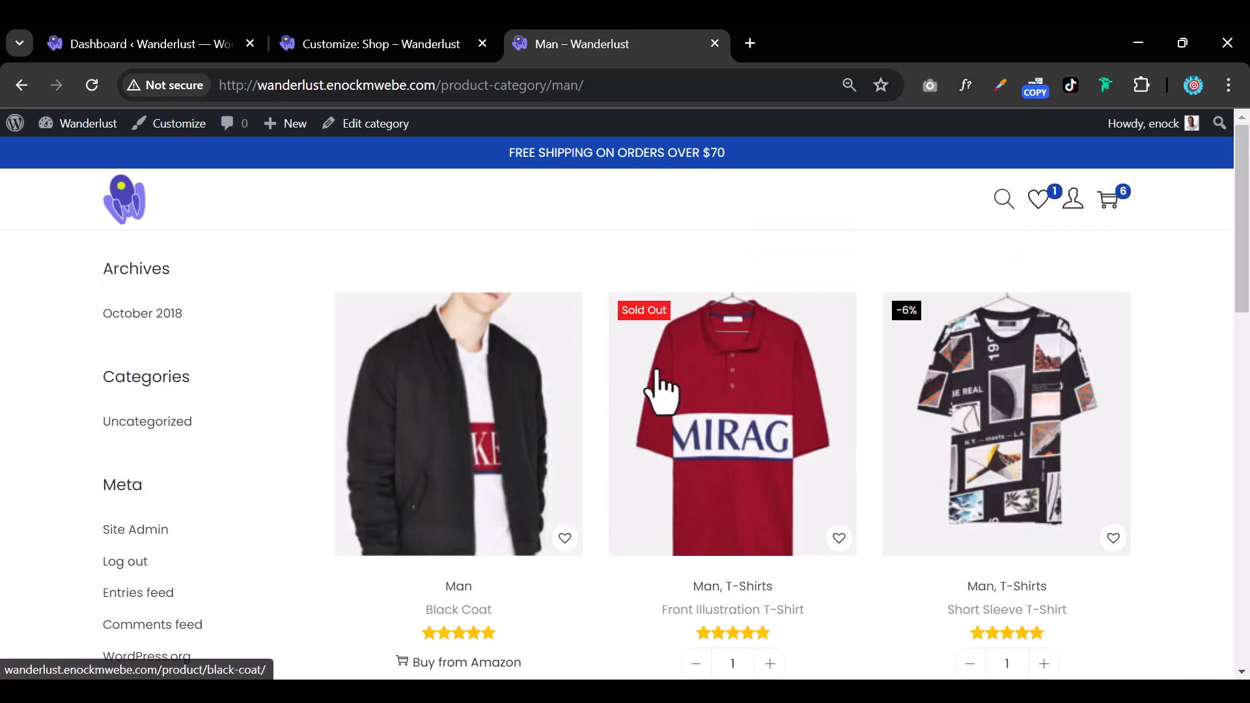
Preview the shop page in the Customizer with the controls hidden, and publish the 4:5 thumbnail cropping with the controls shown
left_click(412, 44)
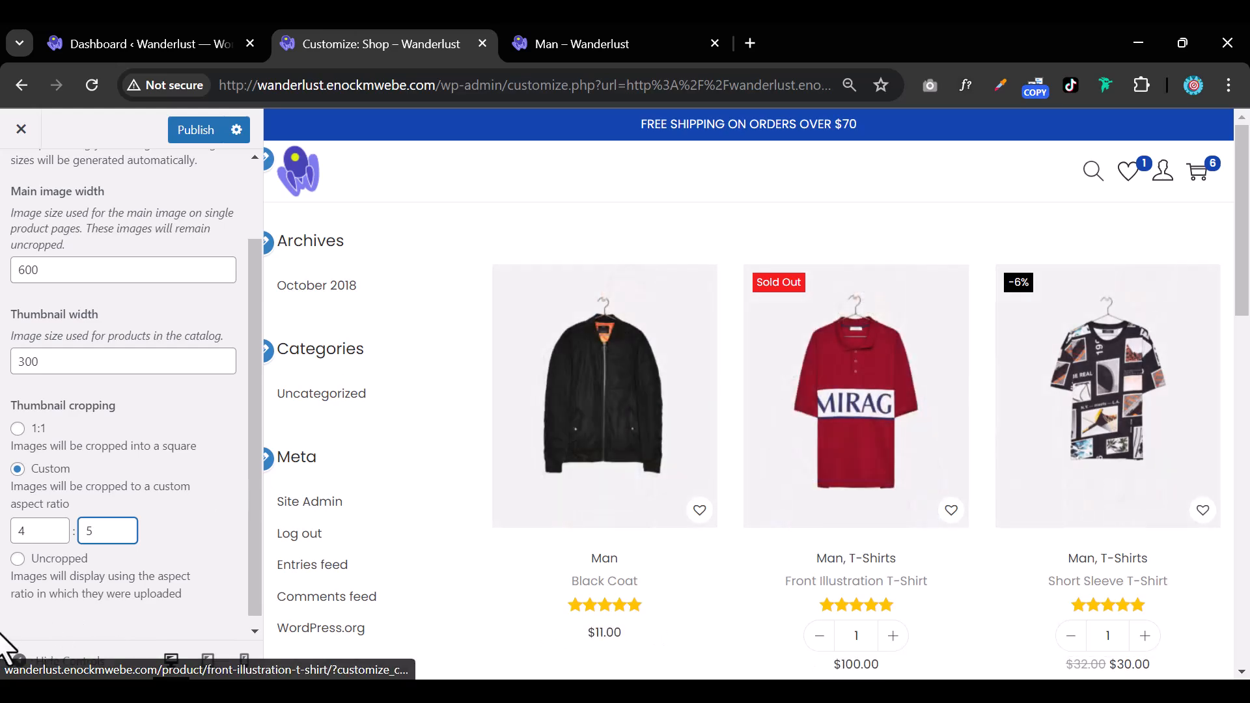
left_click(19, 664)
scroll(697, 407, "down", 6)
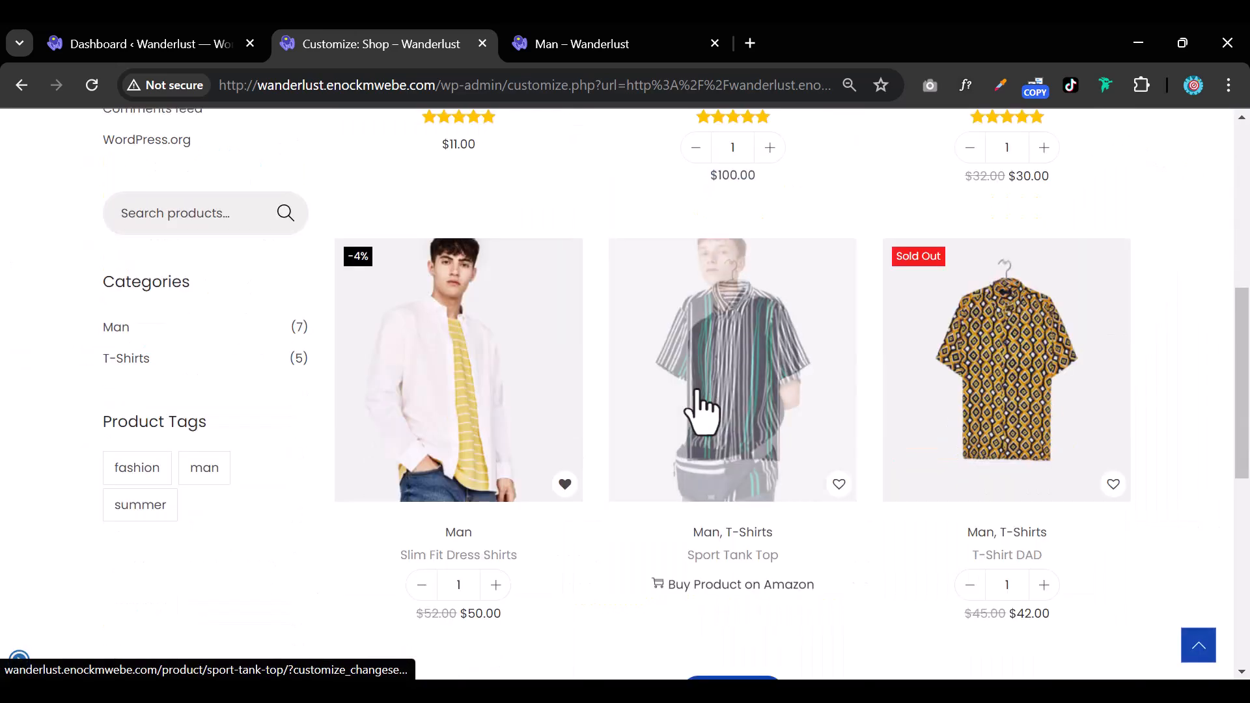
scroll(1087, 460, "up", 4)
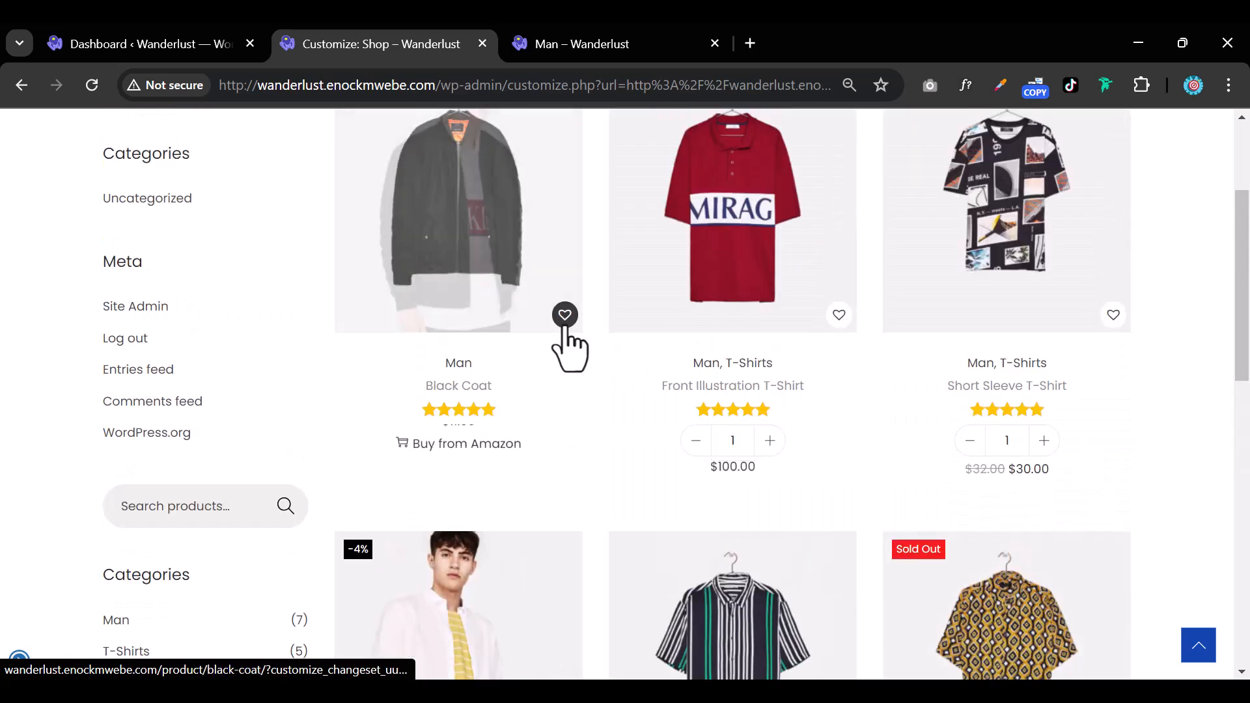
scroll(571, 365, "up", 3)
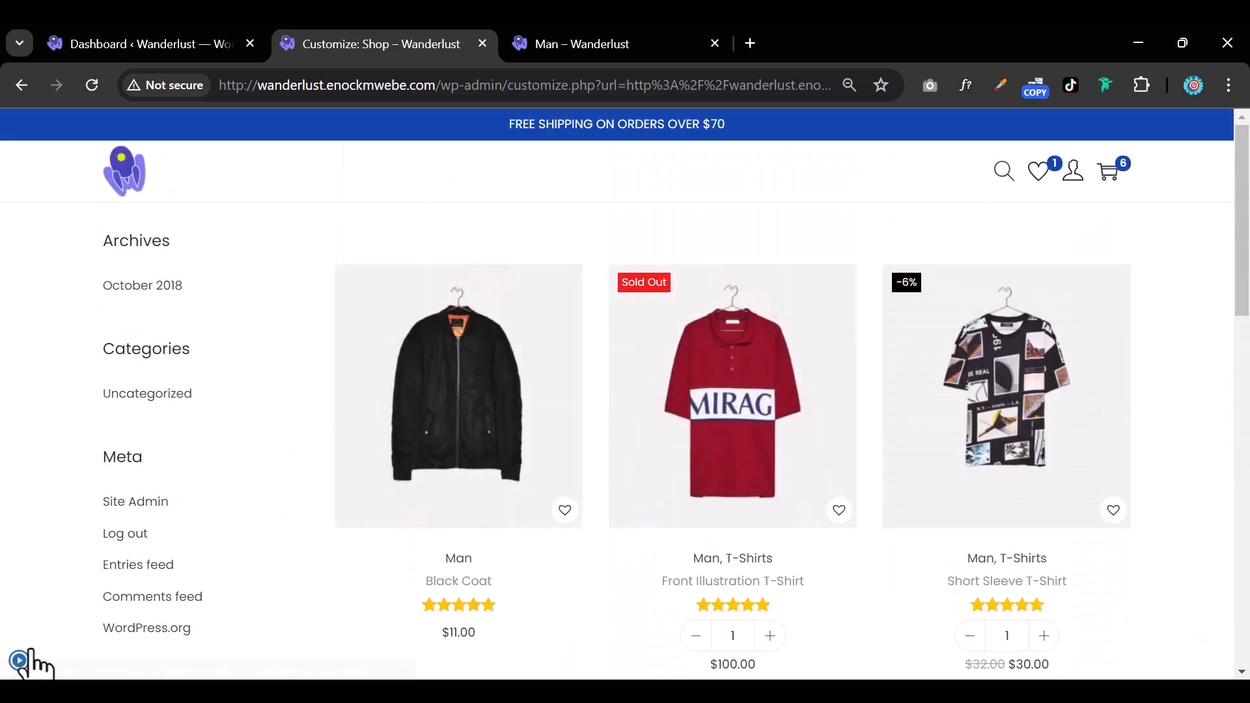
left_click(19, 661)
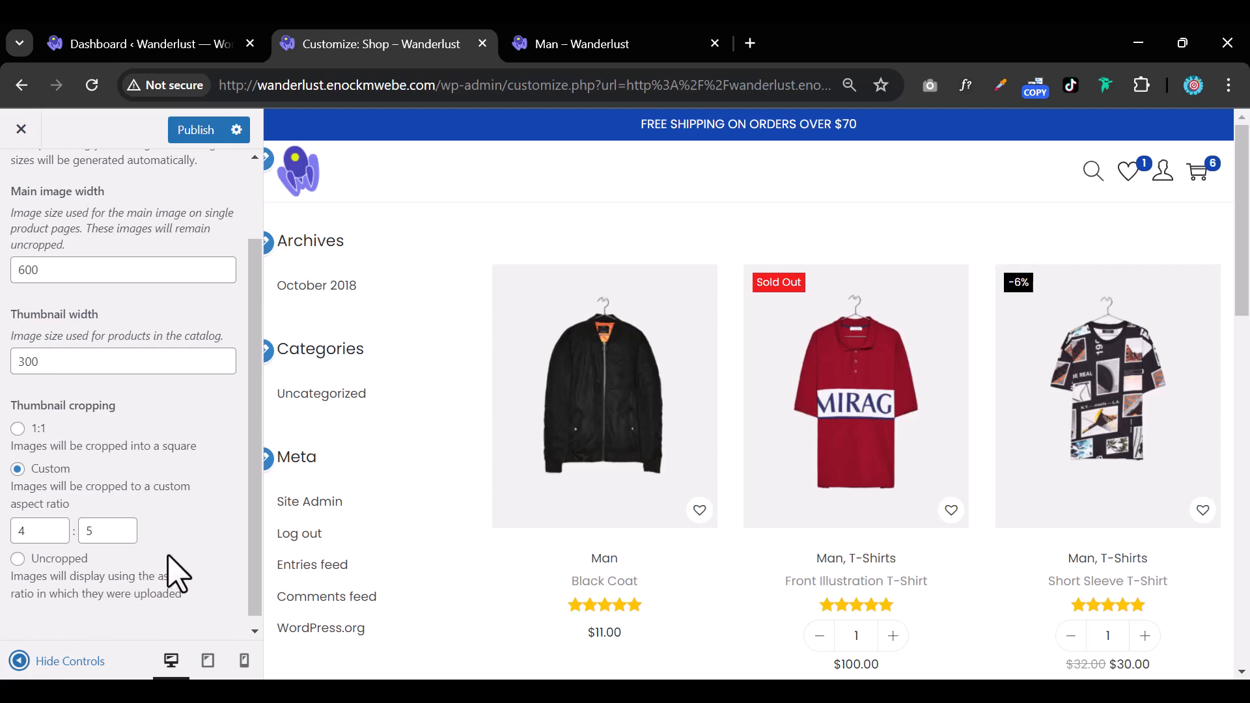
left_click(194, 137)
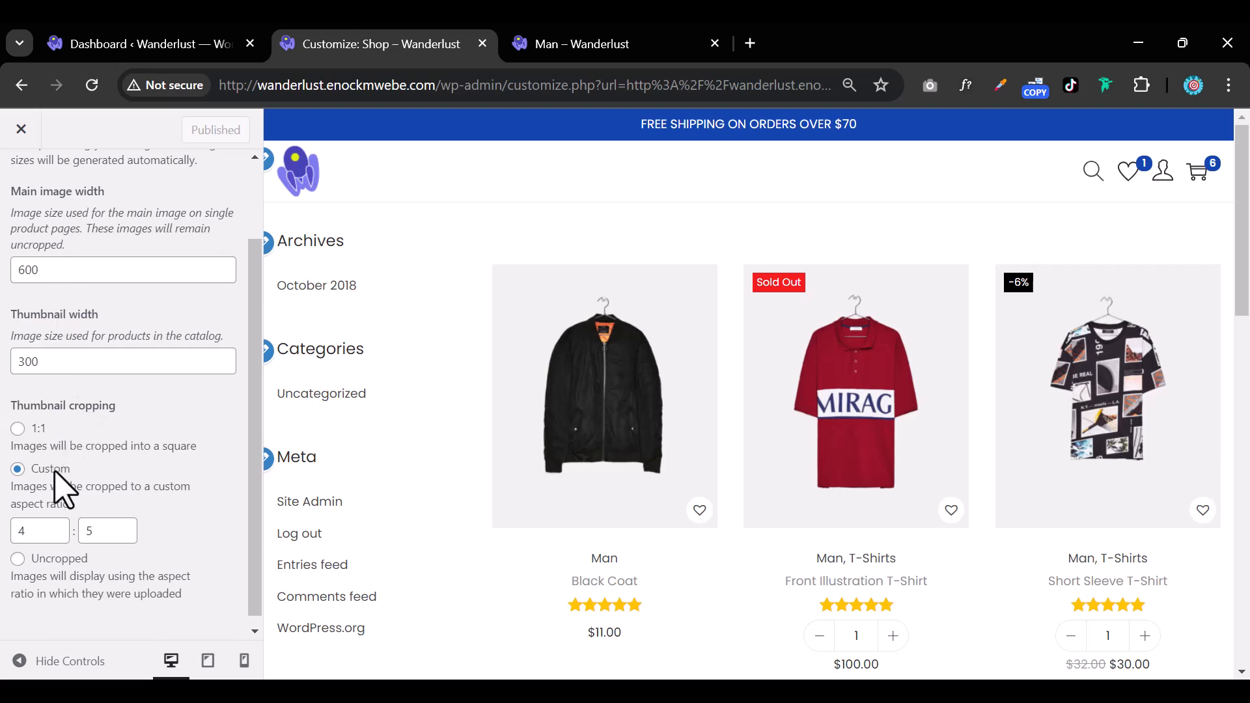
Set the thumbnail cropping to the square 1:1 option and publish the change
left_click(18, 429)
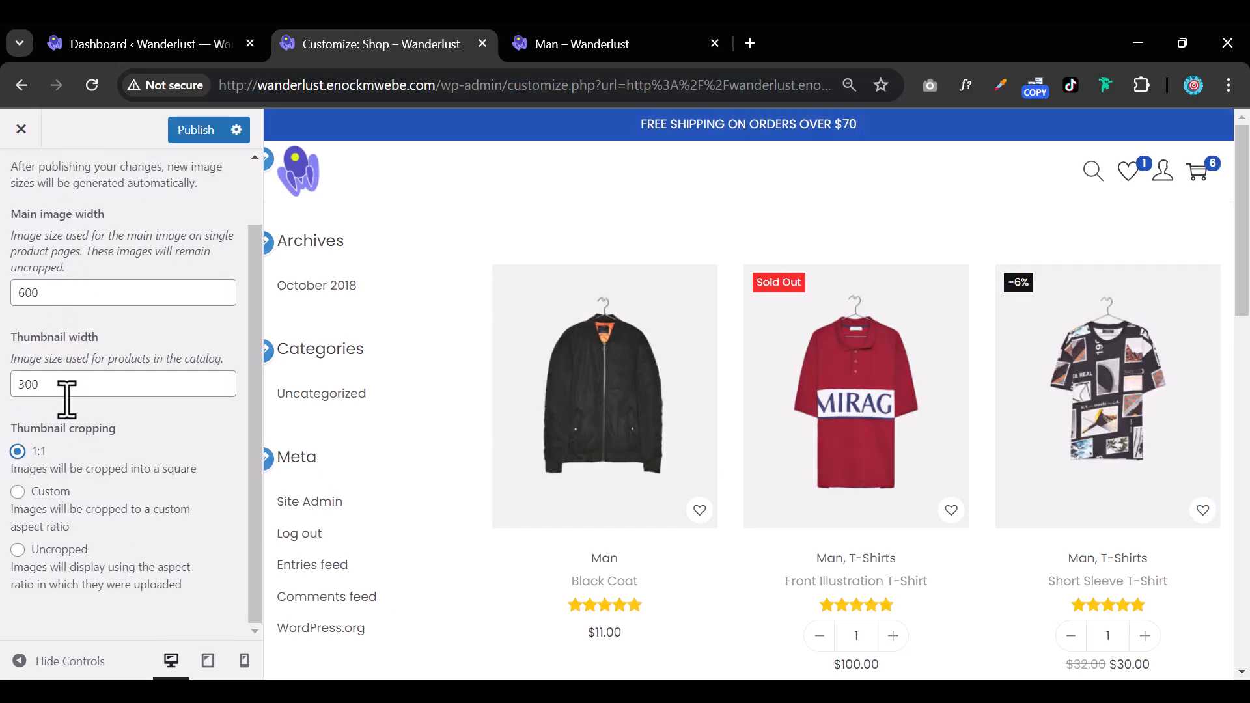
left_click(194, 134)
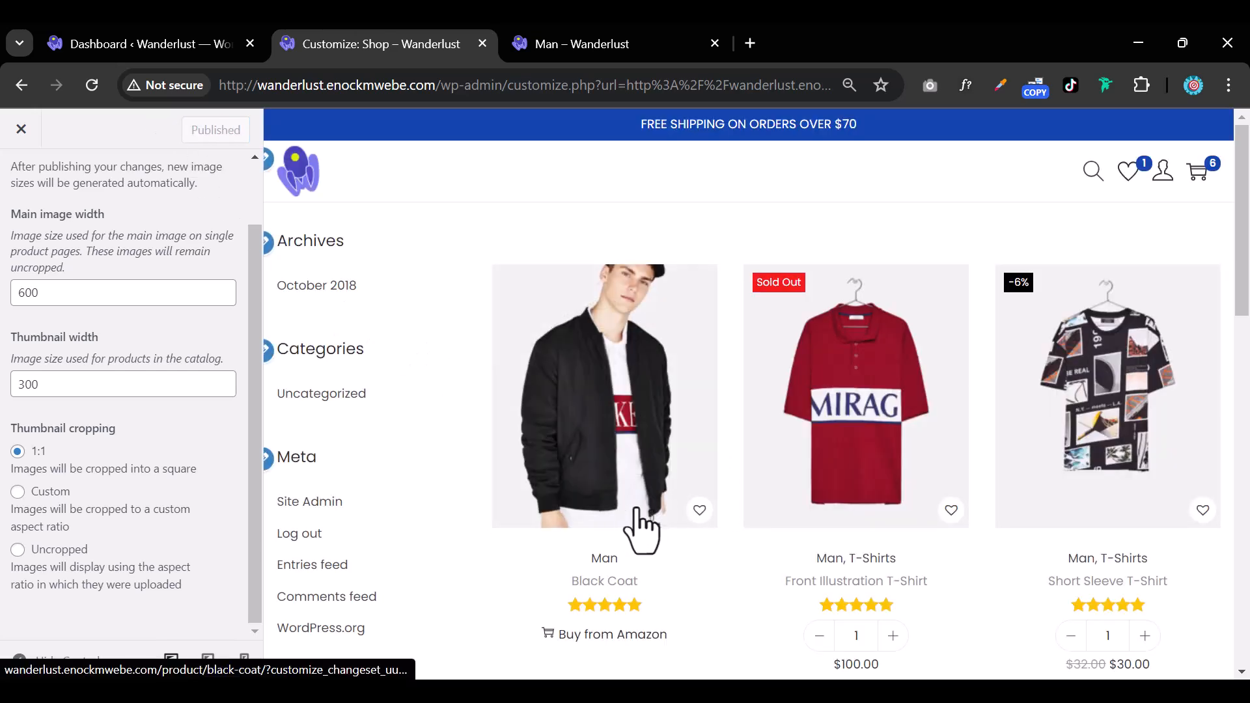
scroll(40, 354, "up", 3)
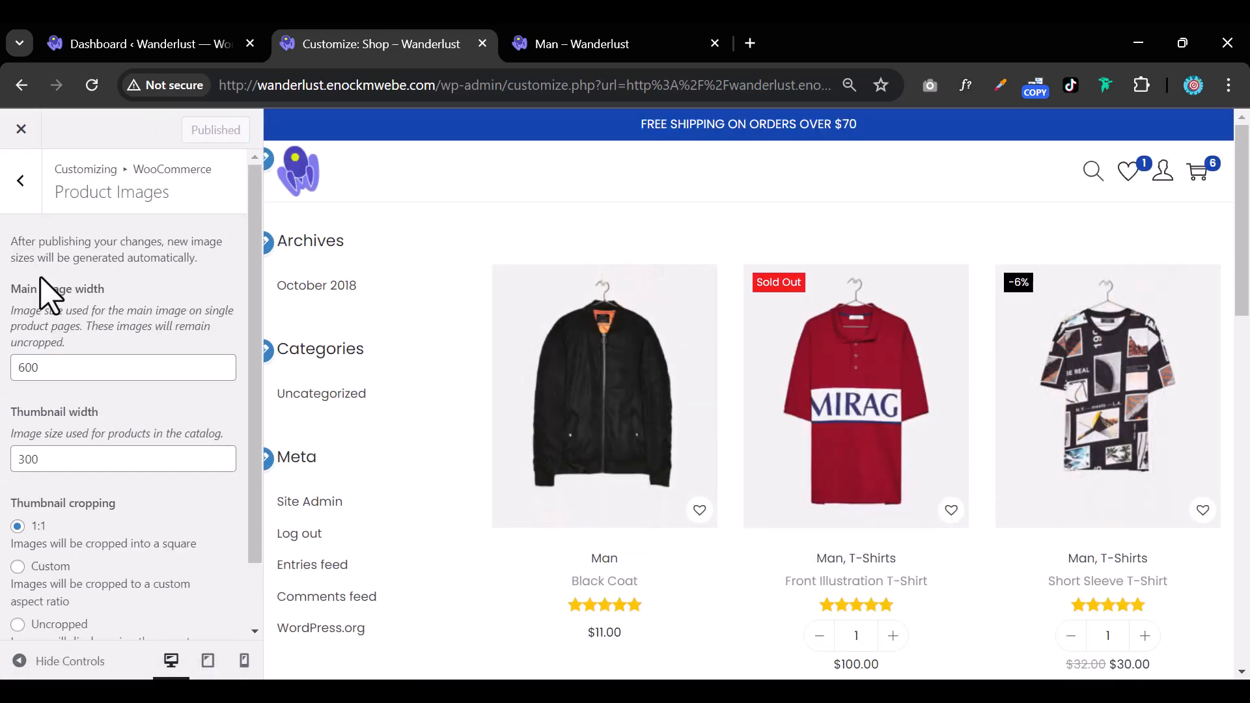
Open the WooCommerce Product Catalog settings and check the choices for Shop page display
left_click(26, 195)
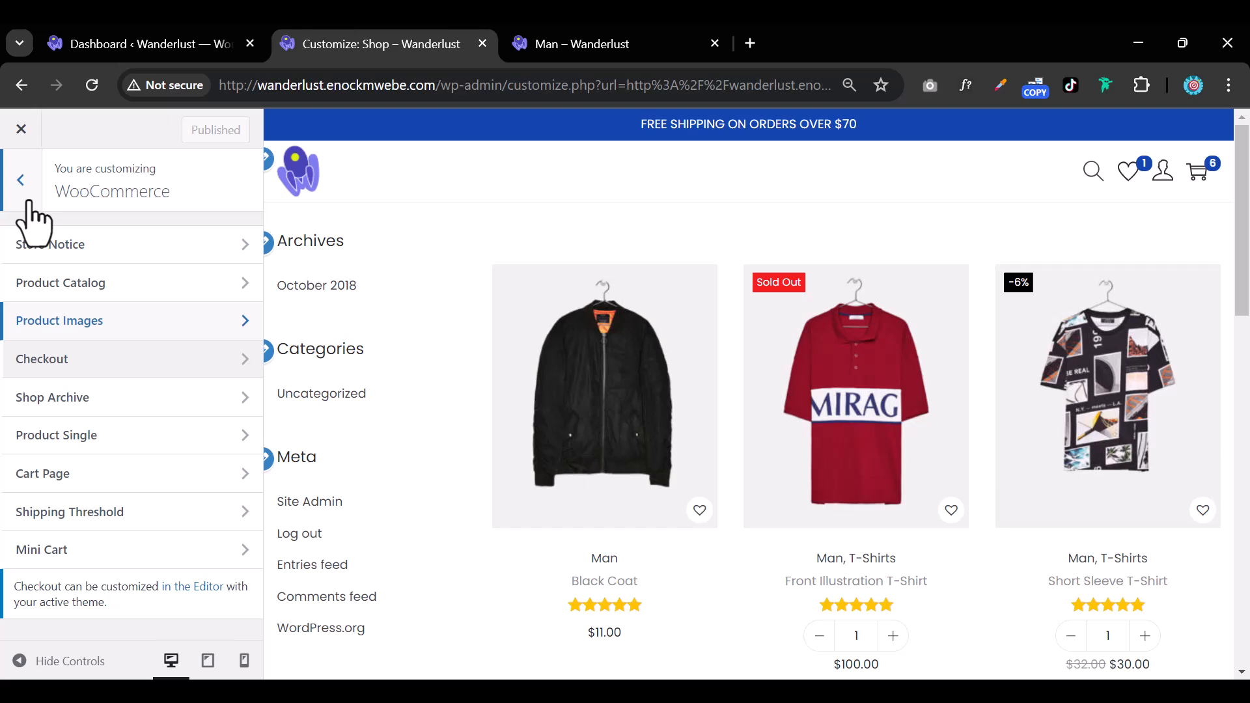
left_click(146, 294)
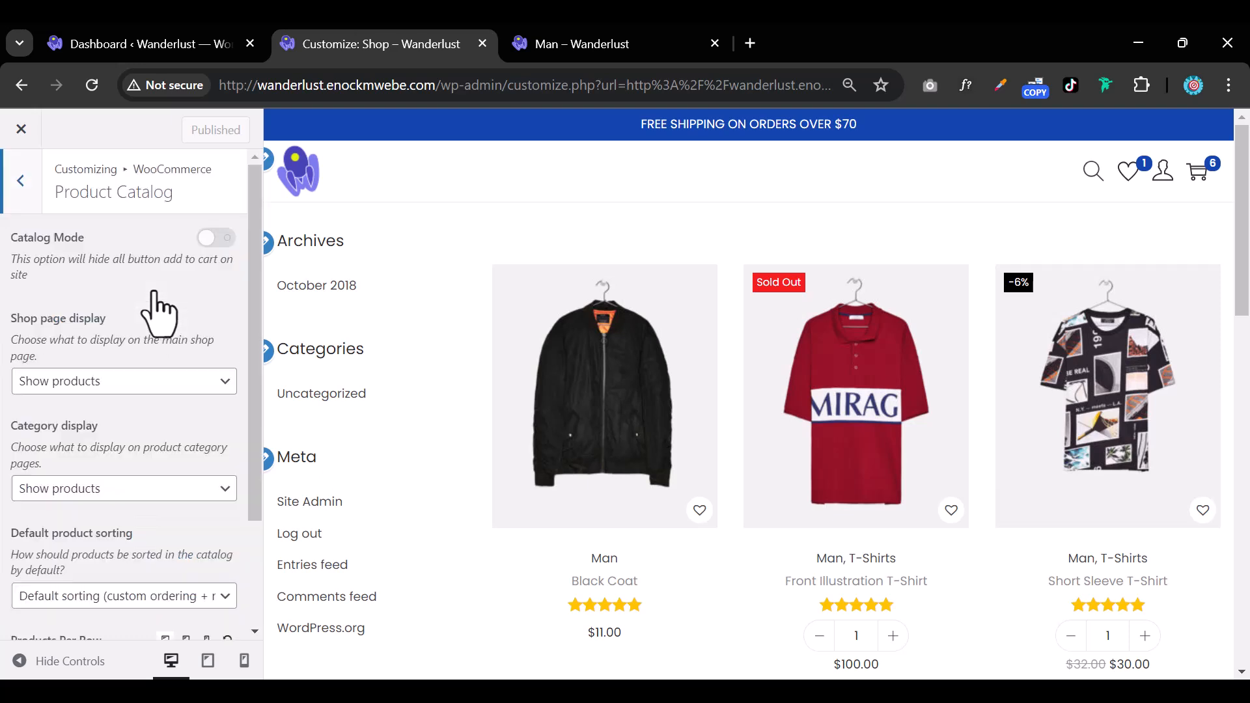
left_click(24, 182)
left_click(122, 293)
left_click(108, 382)
left_click(122, 400)
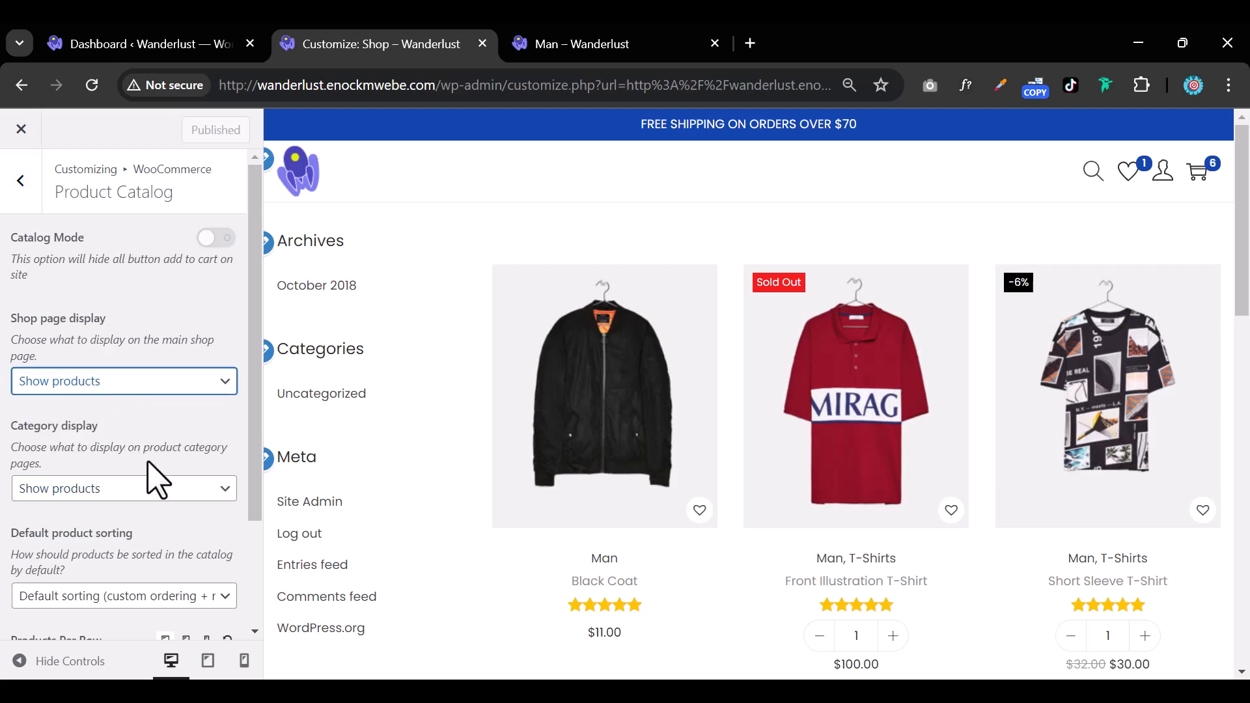
Check the category display choices, set the default product sorting to Popularity (sales), and review the product order in the preview
scroll(163, 466, "down", 2)
left_click(140, 347)
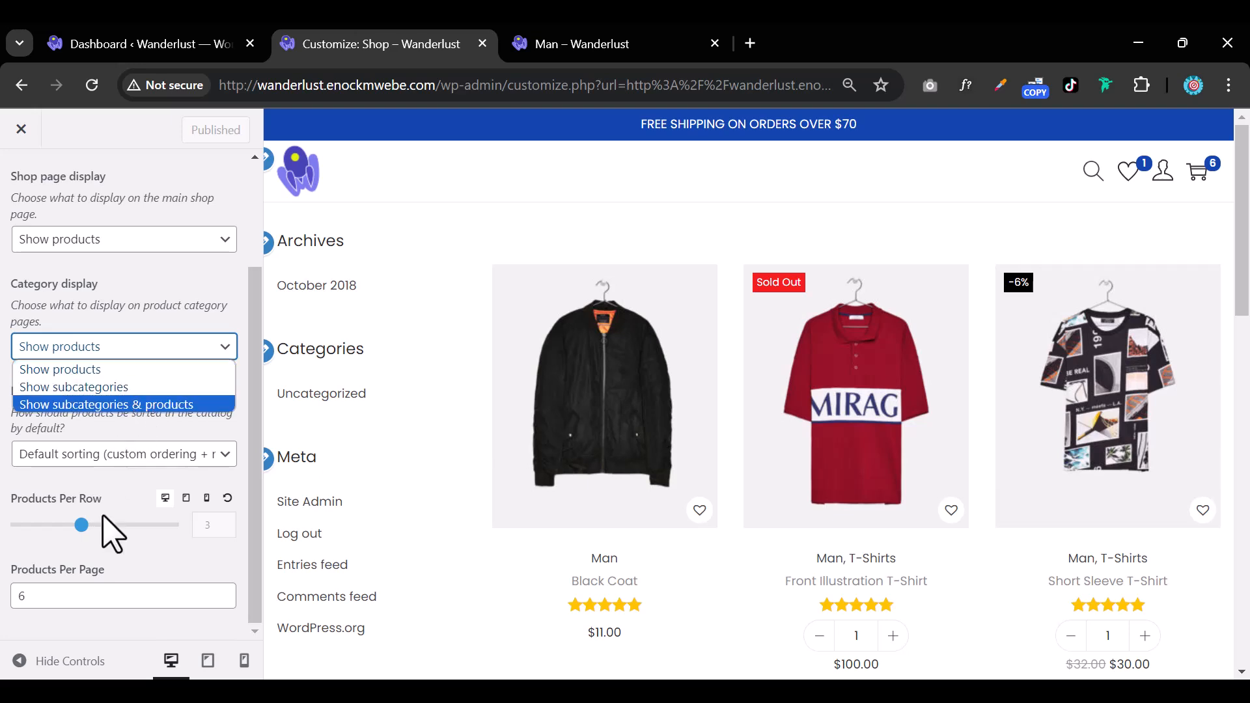
left_click(149, 455)
left_click(148, 455)
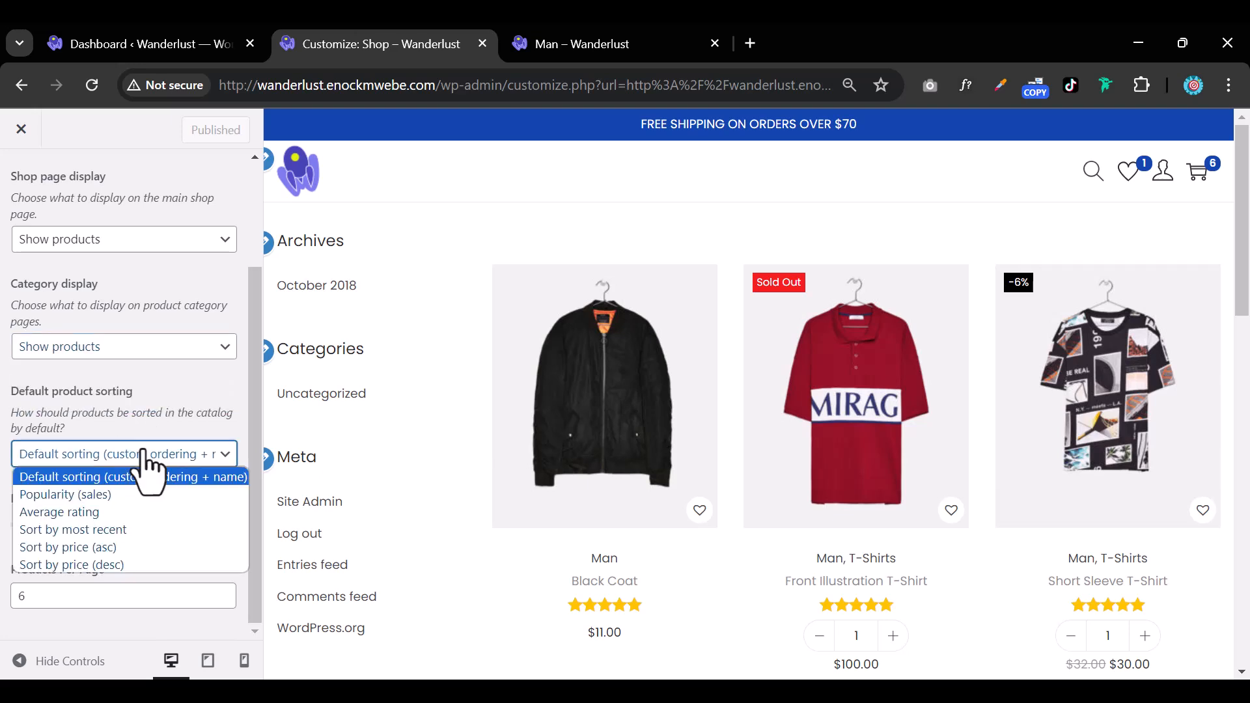
left_click(149, 495)
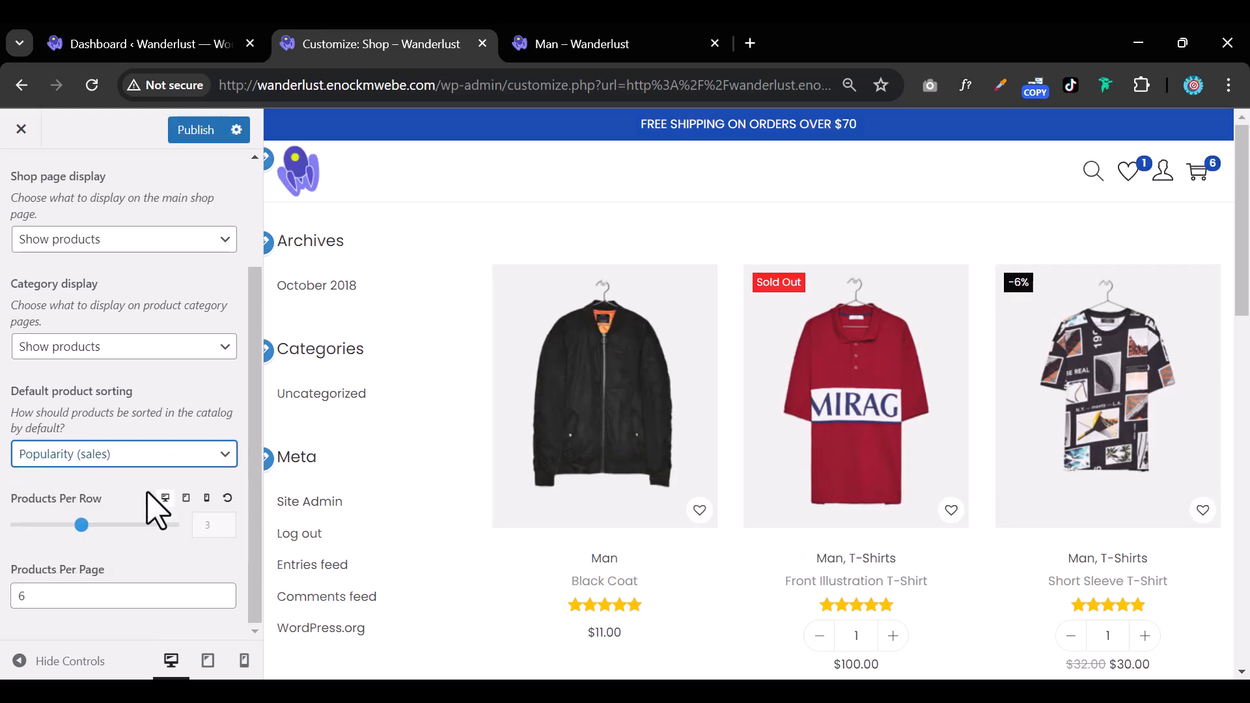
scroll(163, 338, "up", 3)
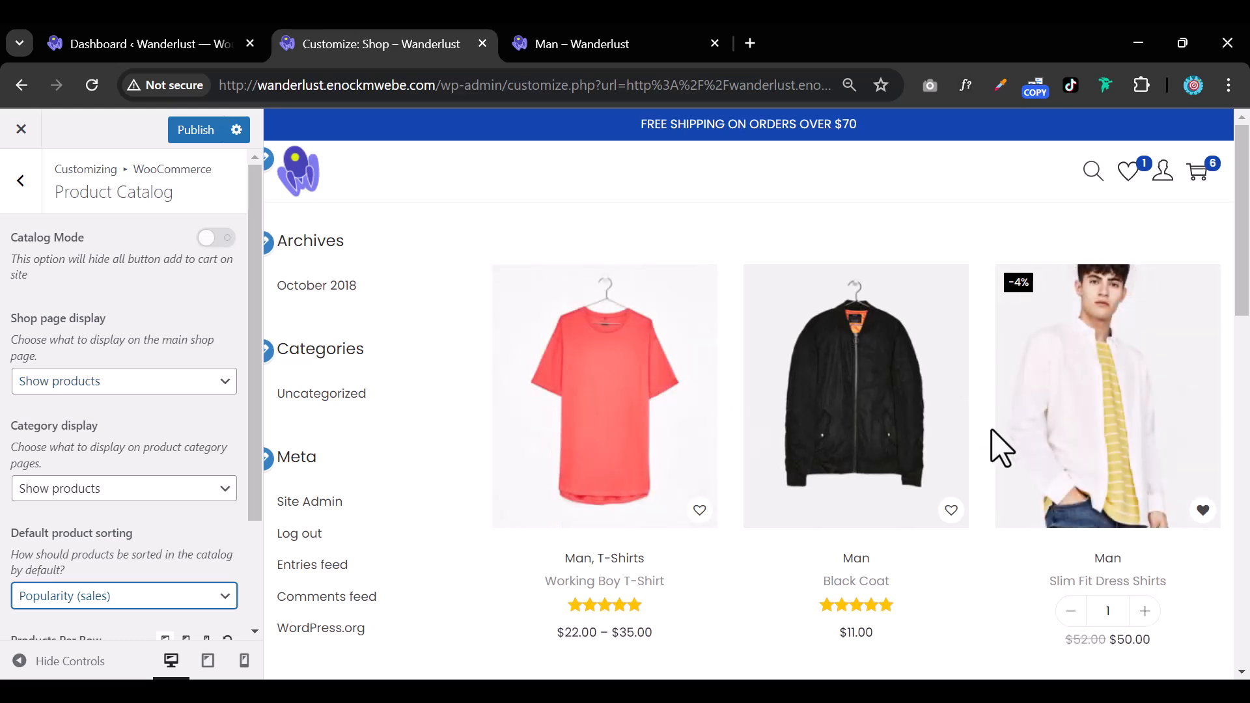
scroll(1016, 417, "down", 5)
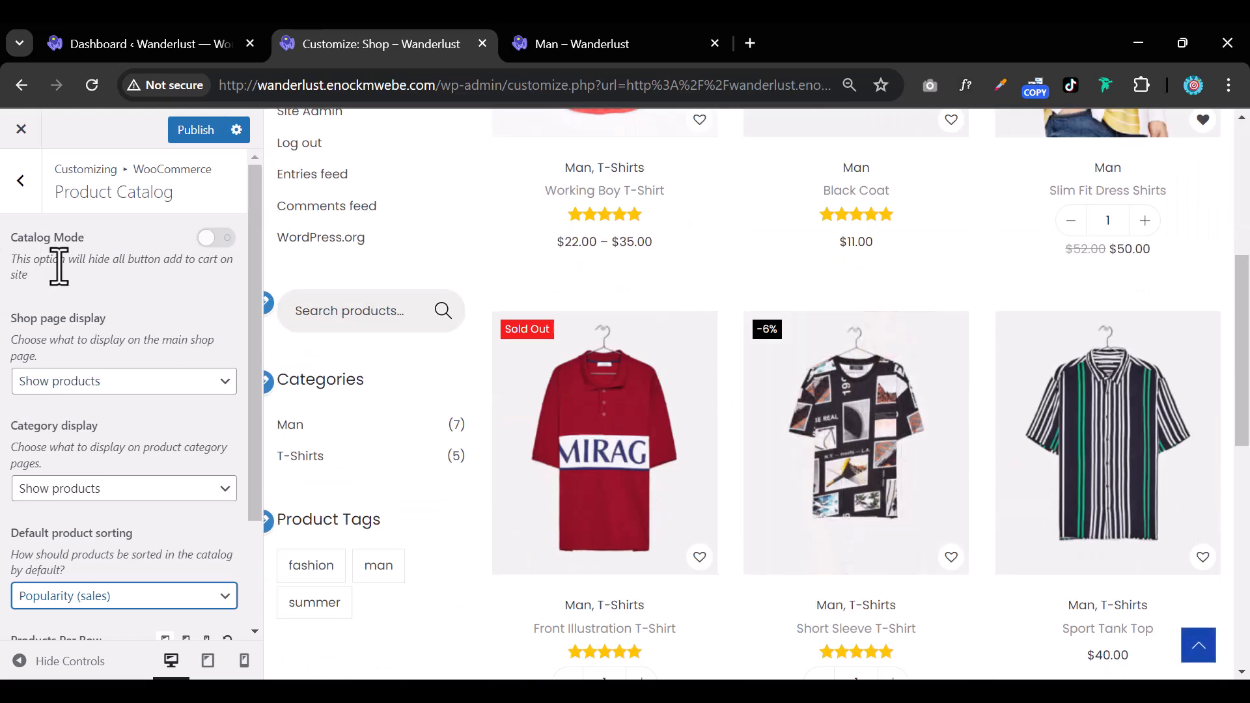
Review the WooCommerce Store Notice settings and return to the main Customizer sections
left_click(33, 195)
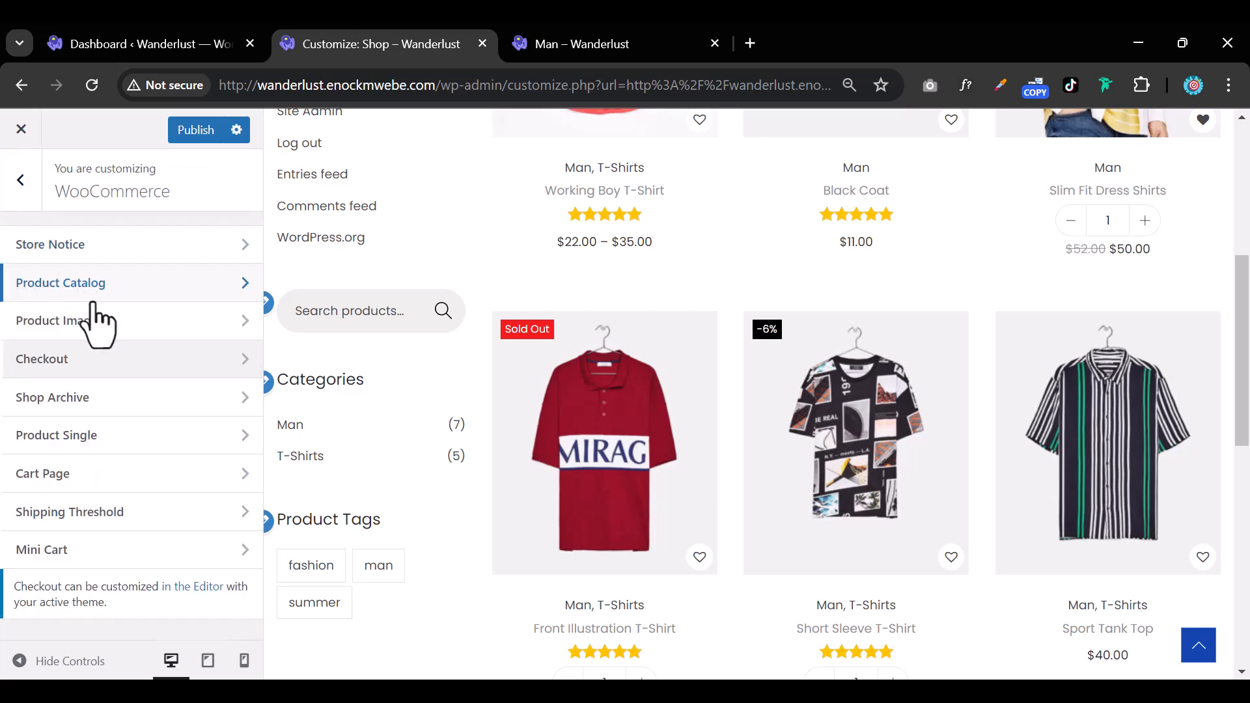
left_click(124, 245)
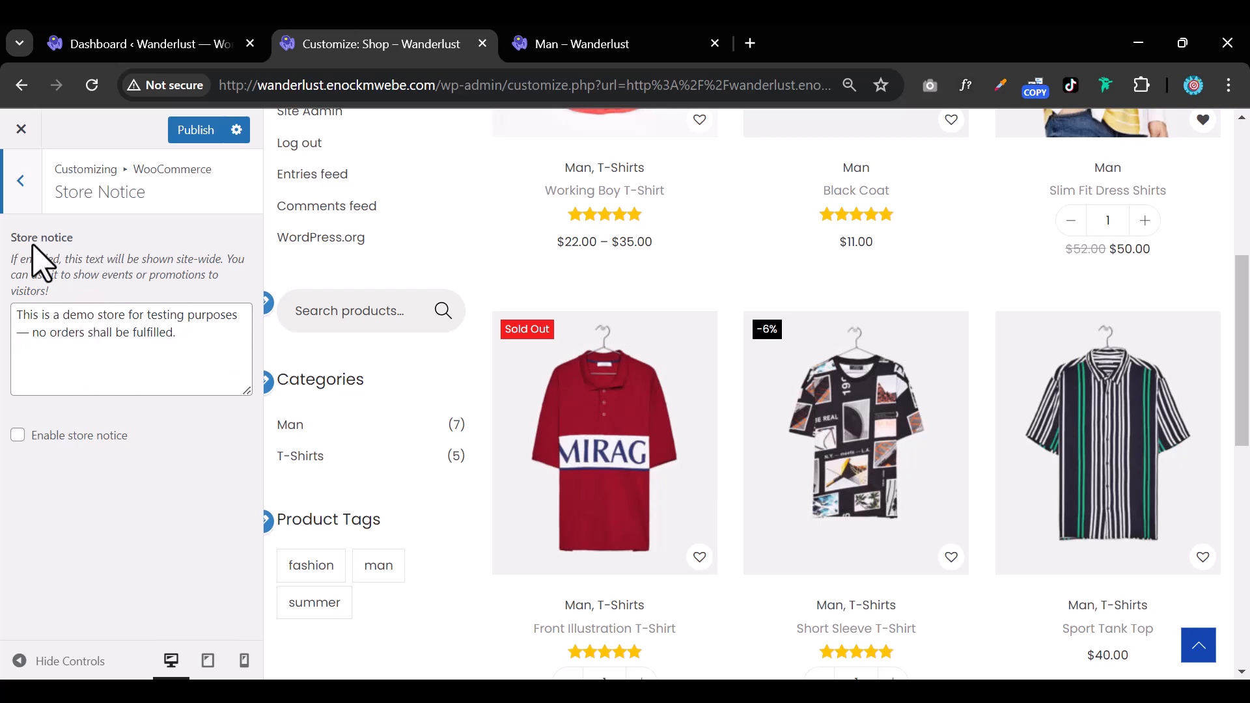
left_click(27, 198)
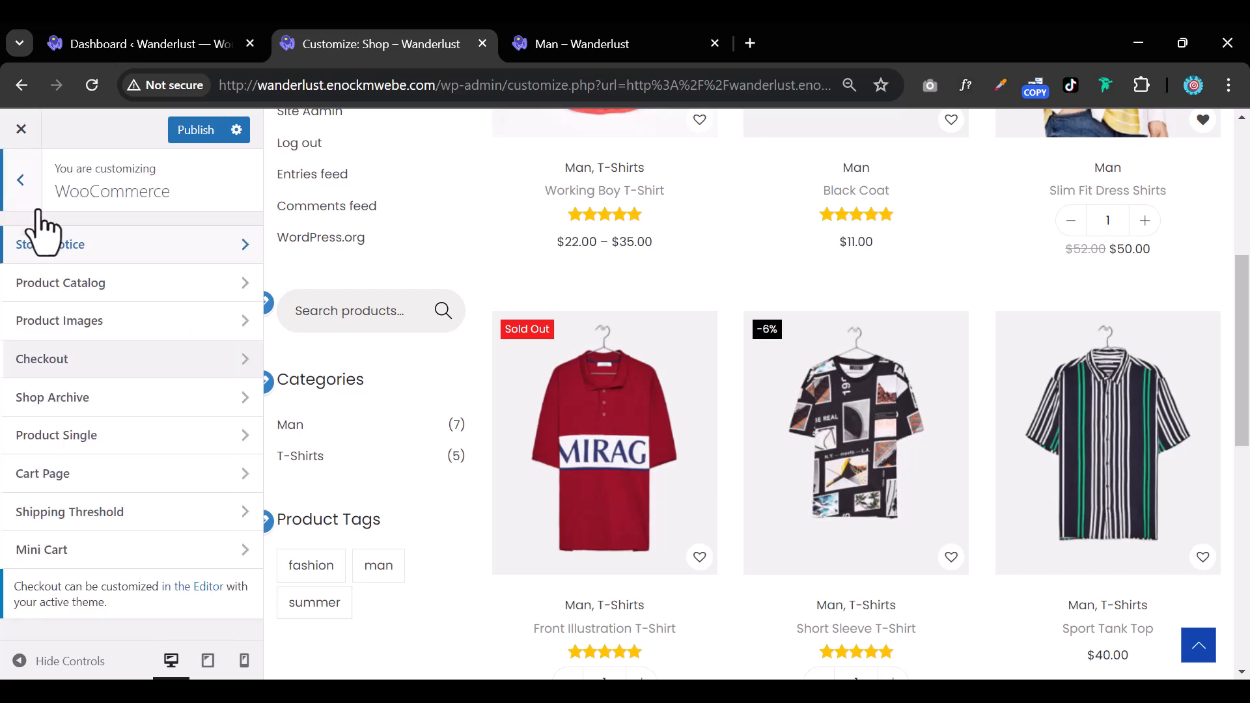
left_click(22, 180)
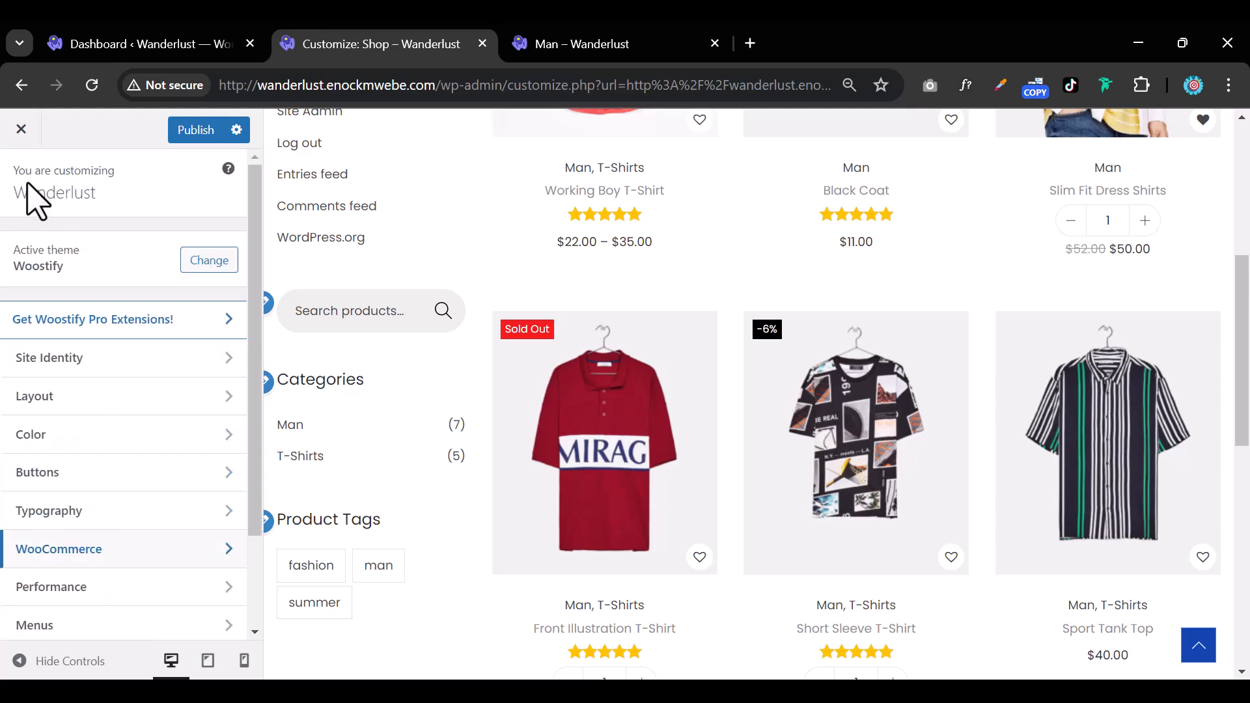
Examine the shop page preview from the product listing down to the footer
scroll(669, 449, "down", 10)
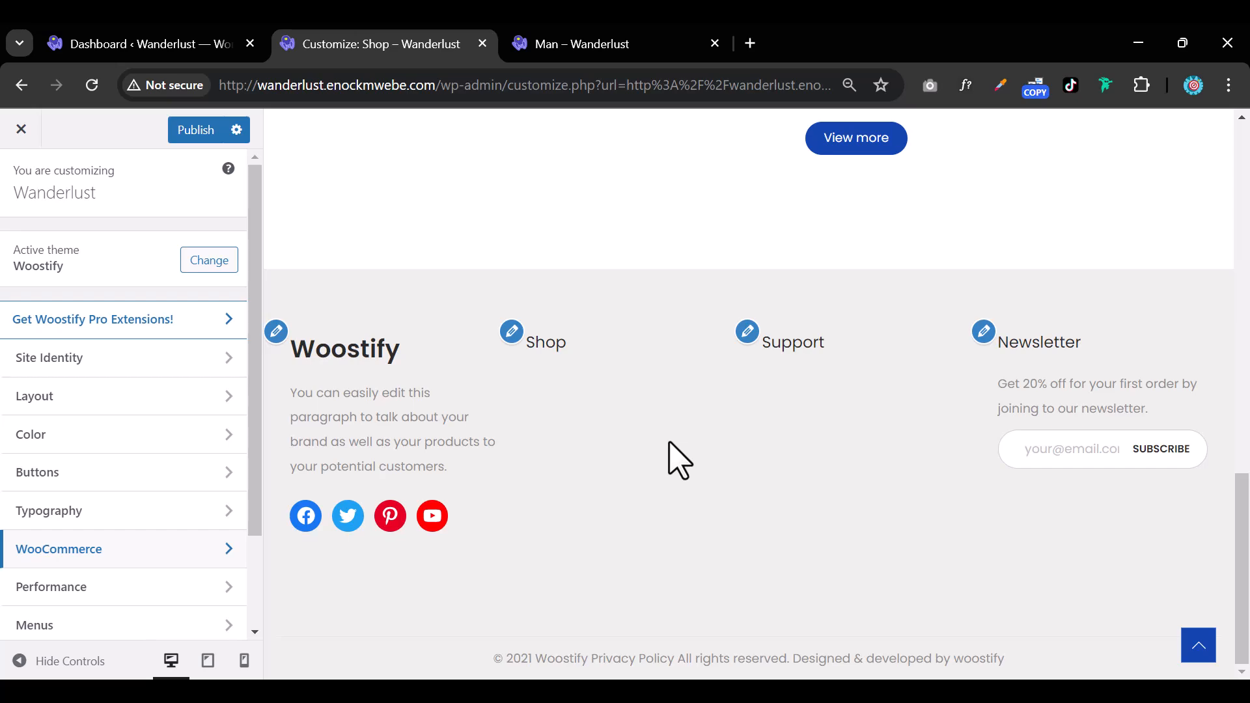
scroll(668, 443, "up", 10)
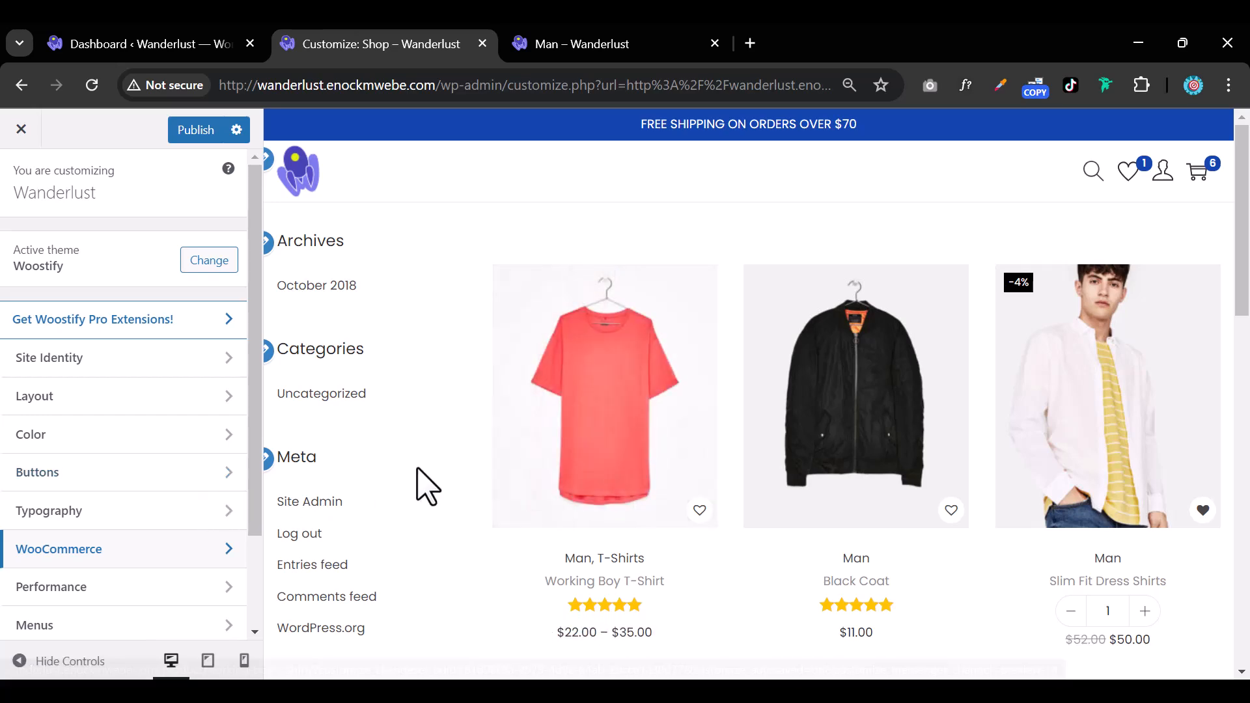
scroll(424, 482, "down", 10)
scroll(426, 487, "down", 5)
scroll(426, 486, "up", 10)
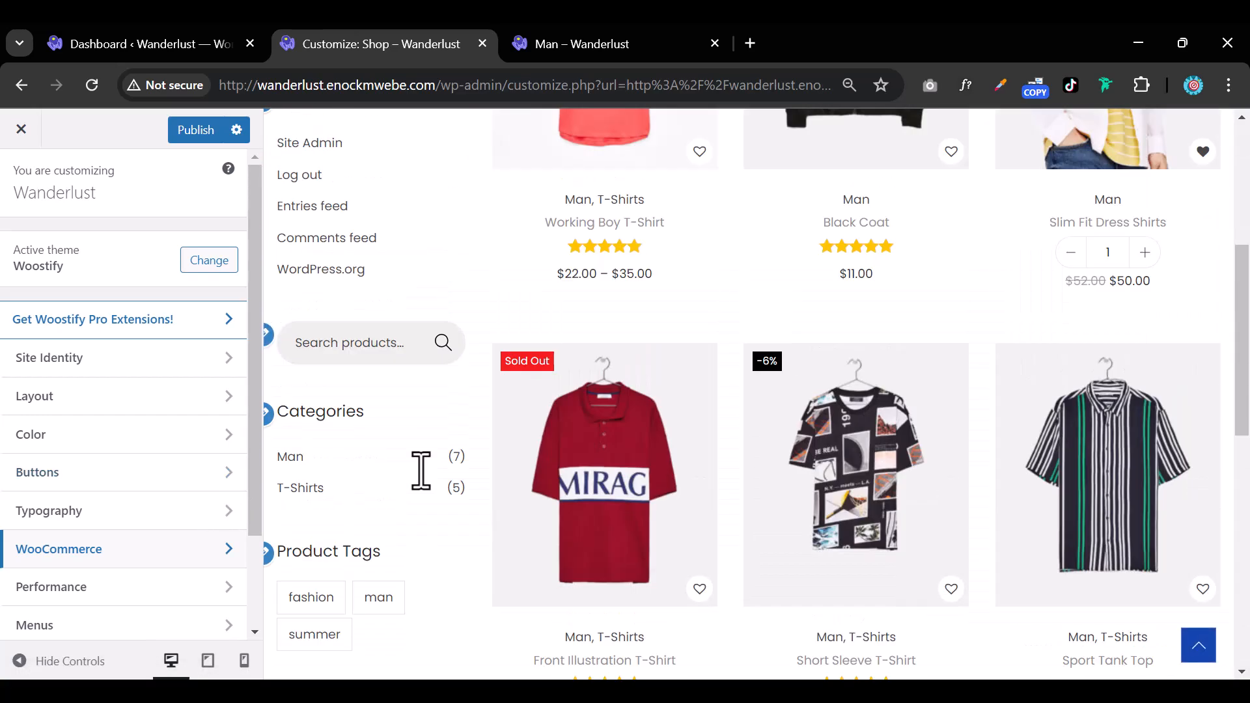
Open the Site Identity settings and compare how the logo appears in the mobile and desktop previews
left_click(144, 366)
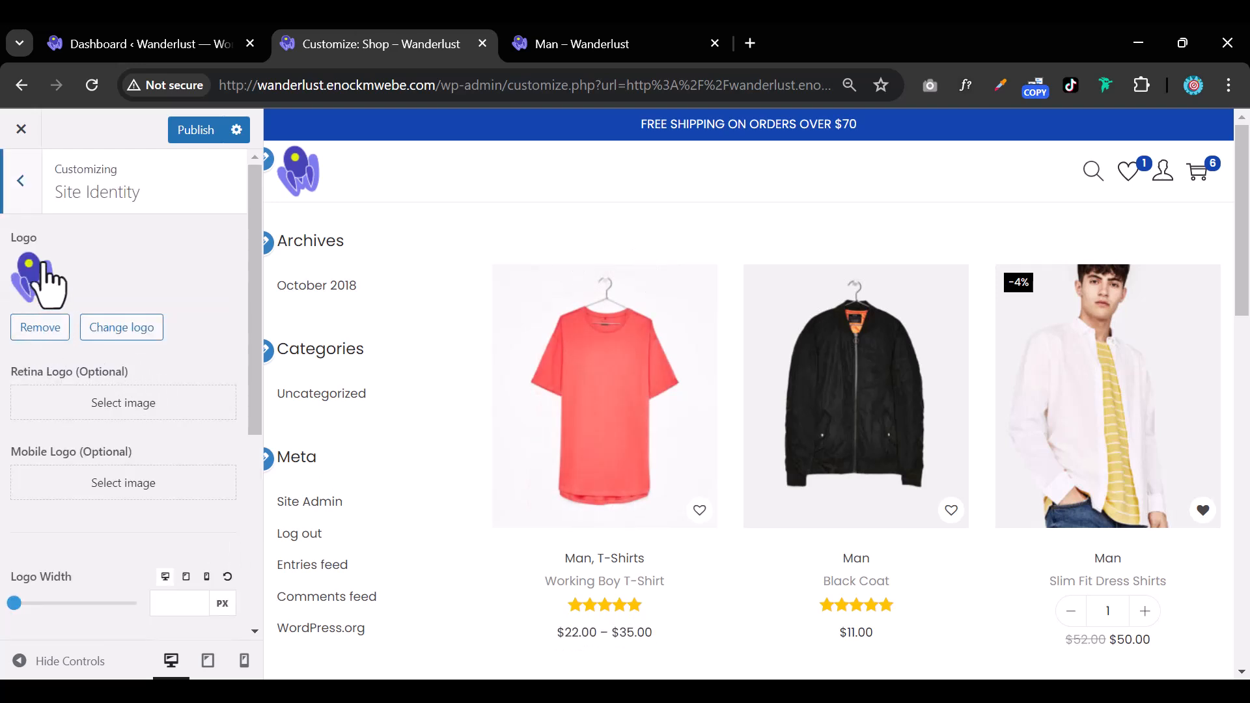
scroll(100, 325, "down", 3)
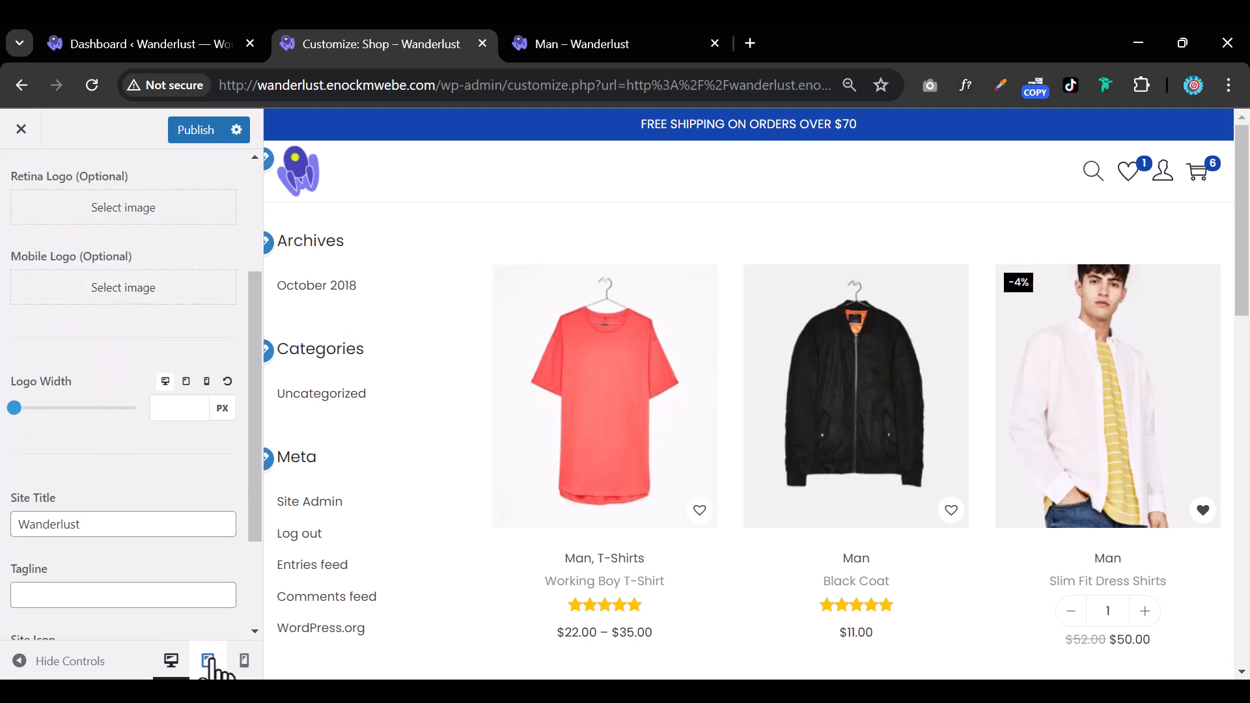
left_click(244, 661)
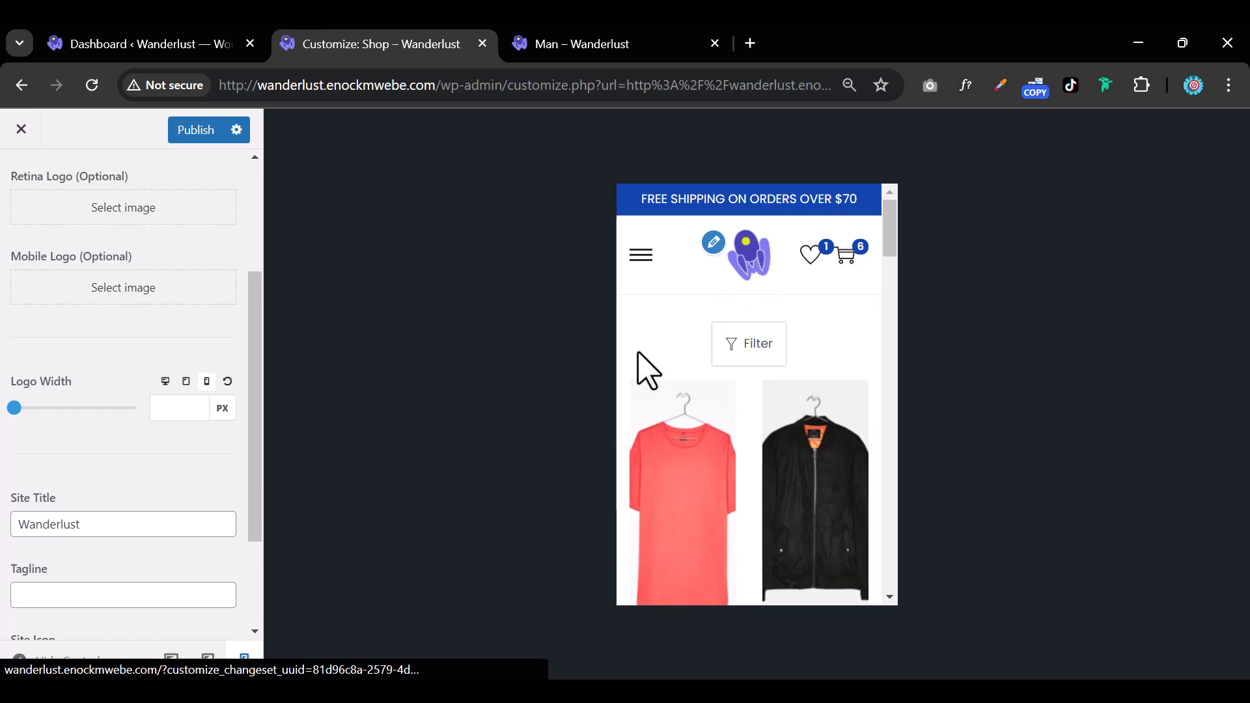
left_click(171, 659)
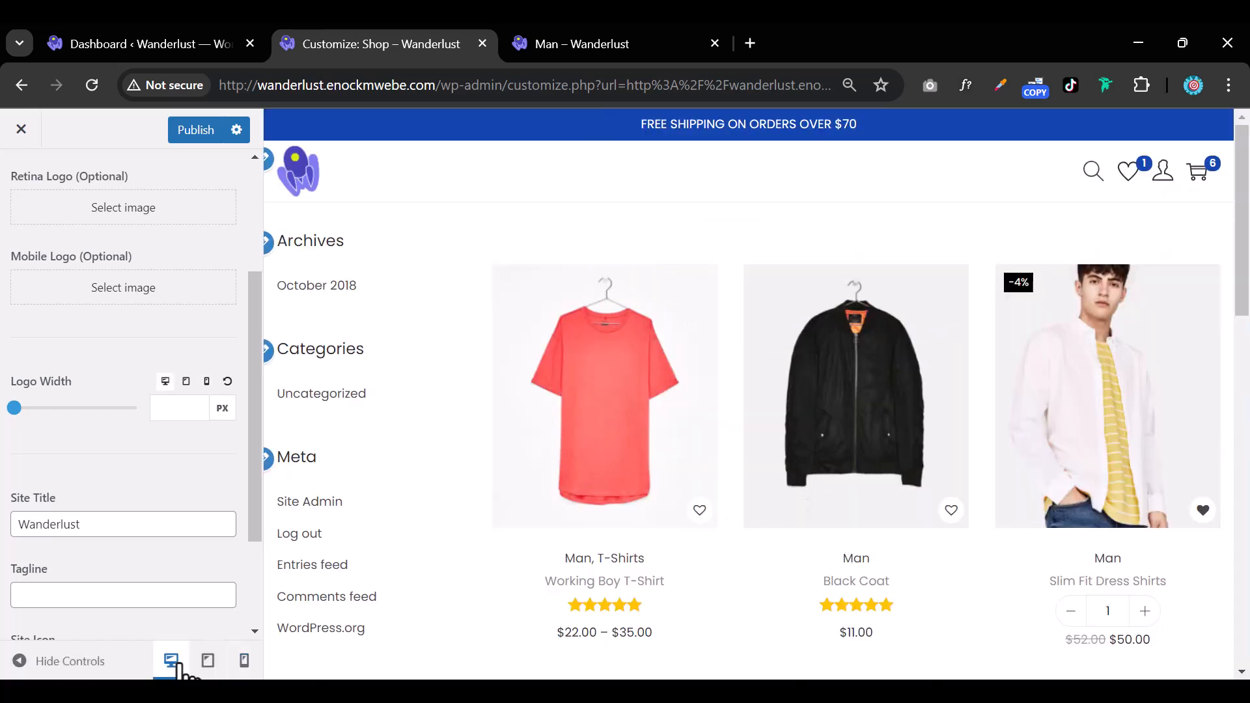
scroll(147, 423, "down", 2)
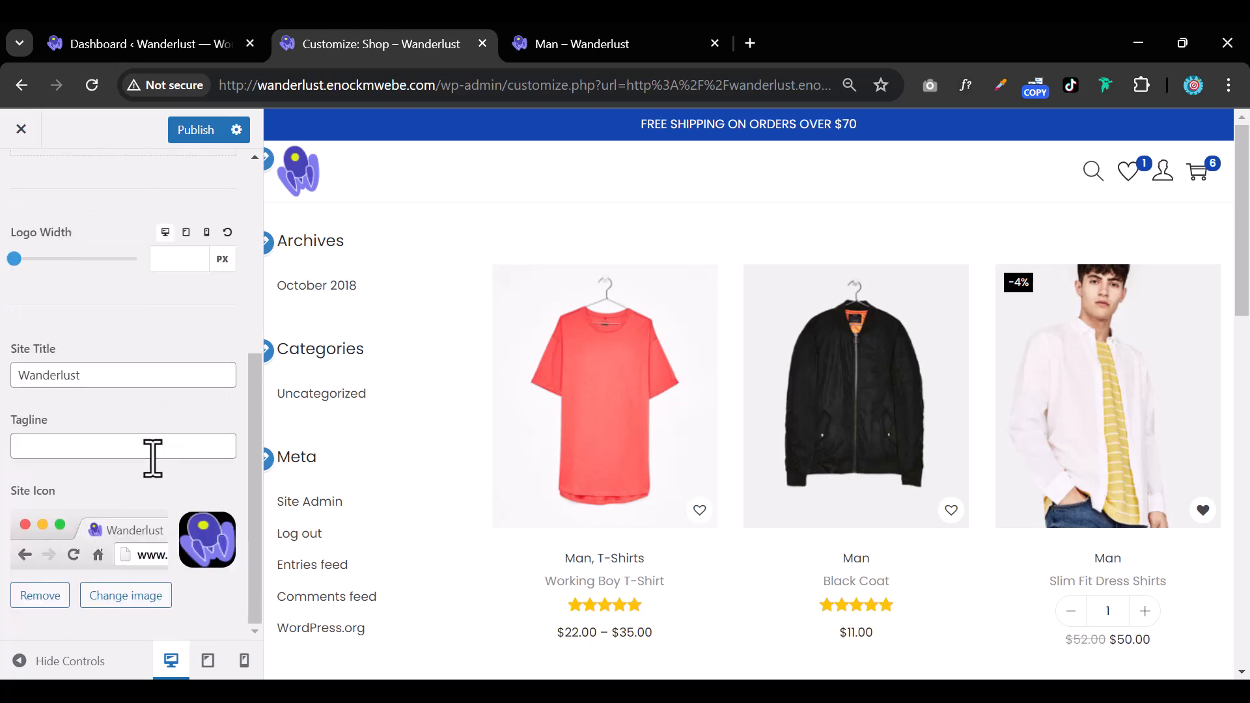
Replace the site icon with the uploaded image esAsset 27, cropped to the suggested square area
left_click(114, 596)
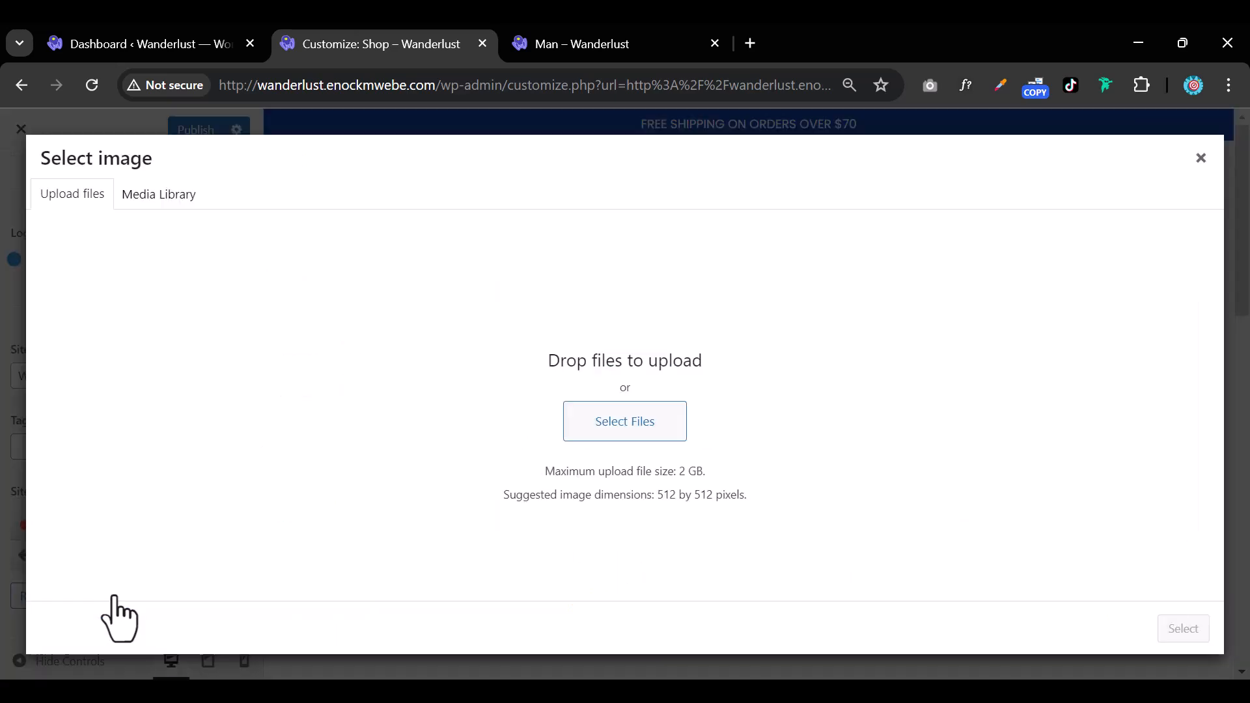
left_click(581, 424)
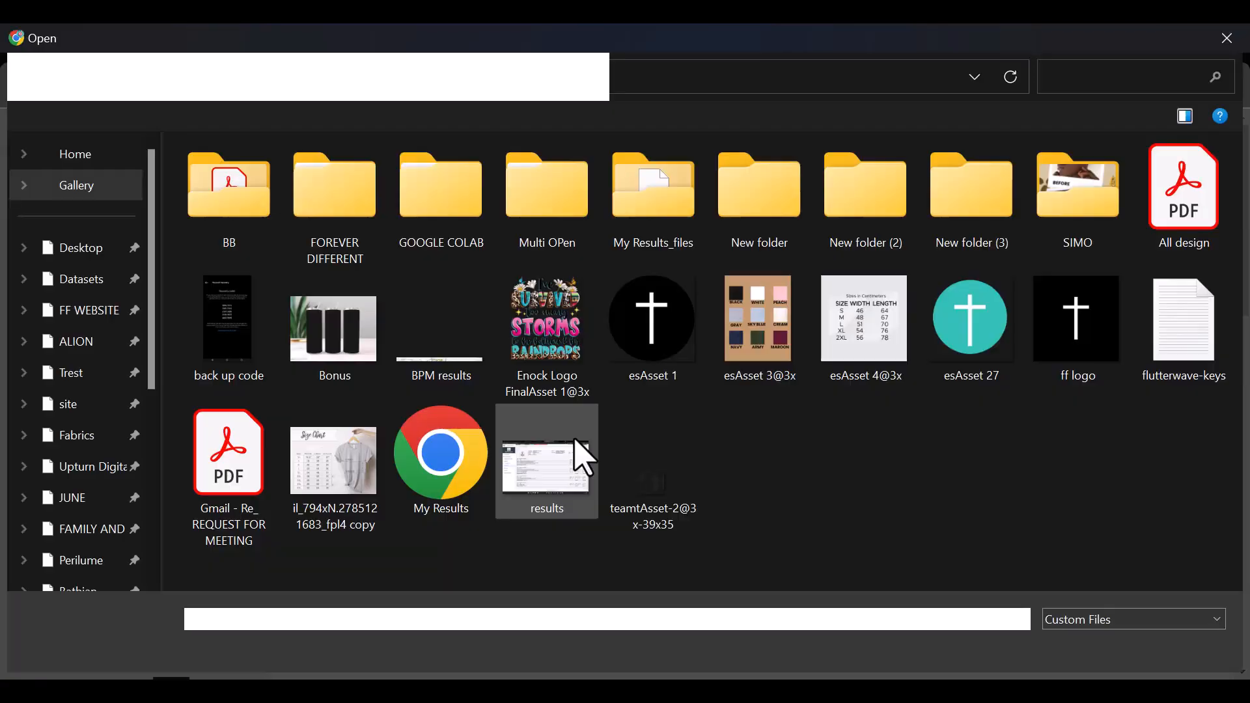
left_click(1003, 348)
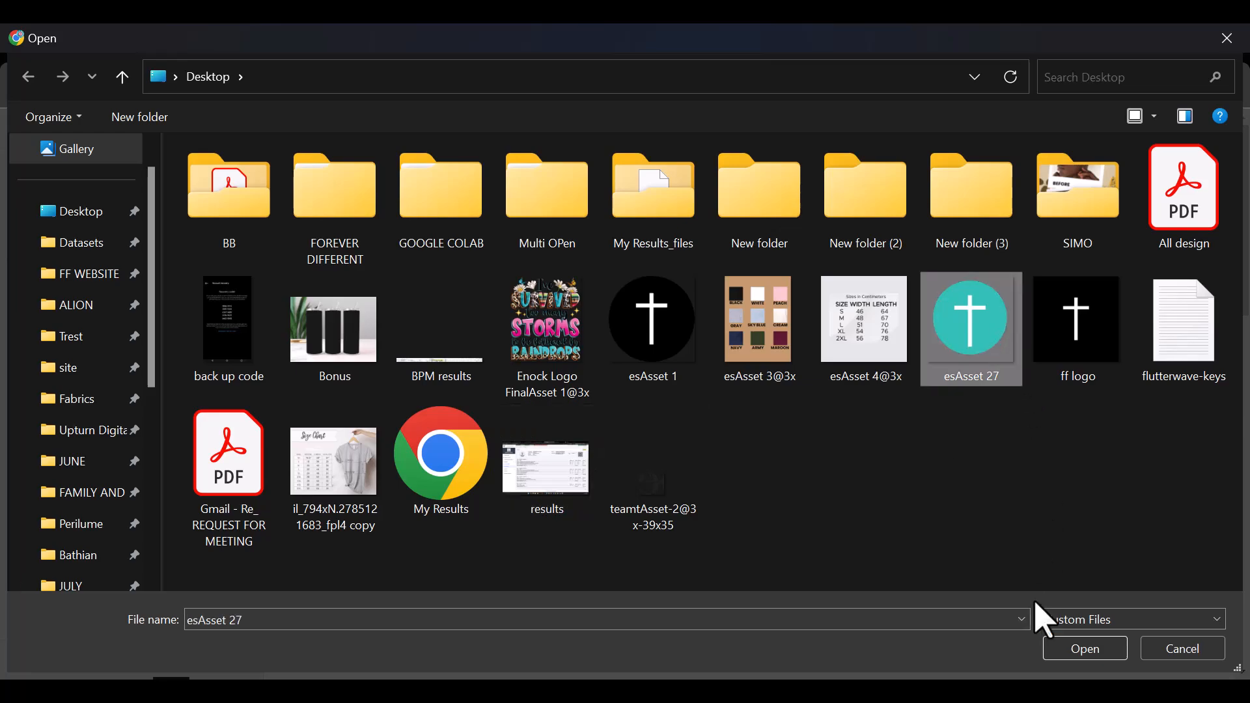
left_click(1076, 649)
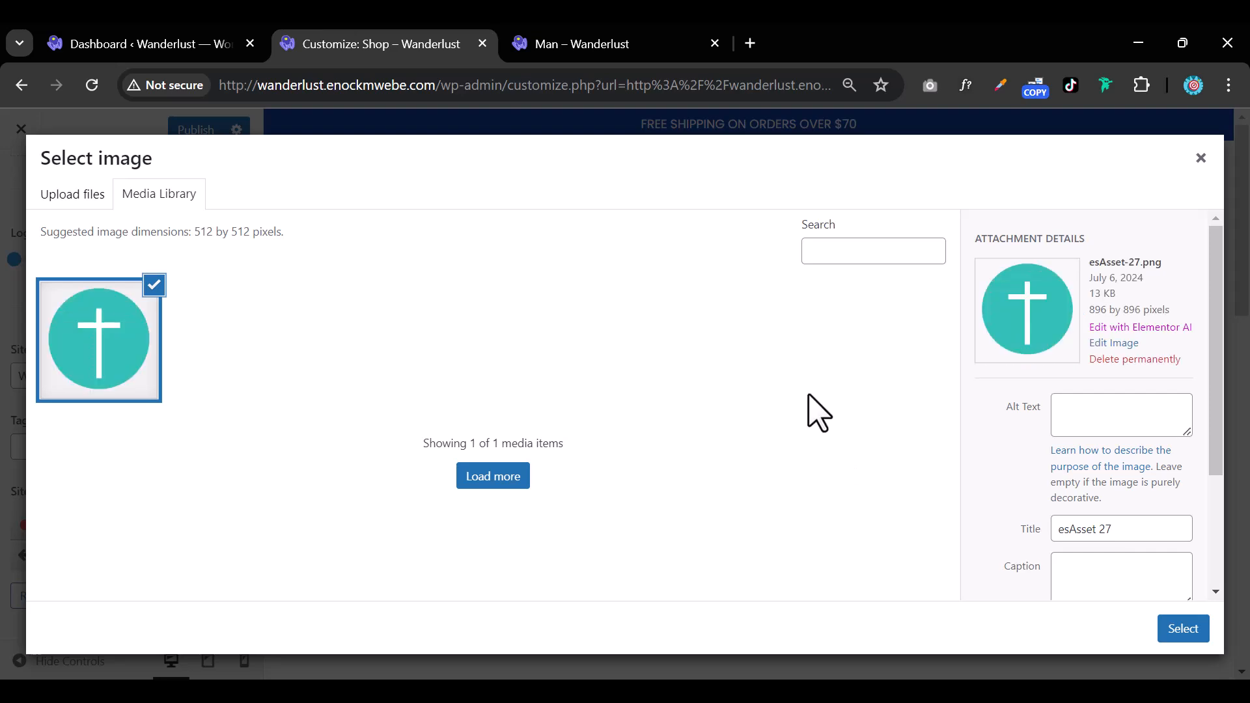
left_click(1182, 629)
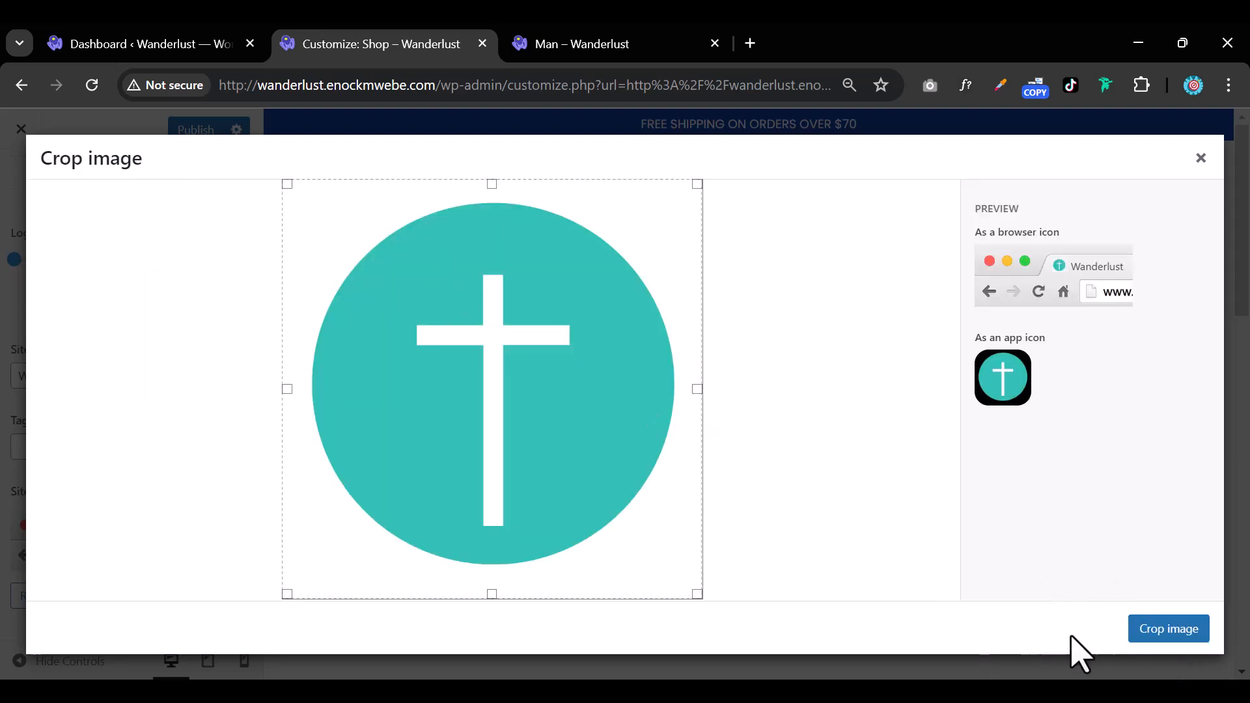
left_click(1165, 630)
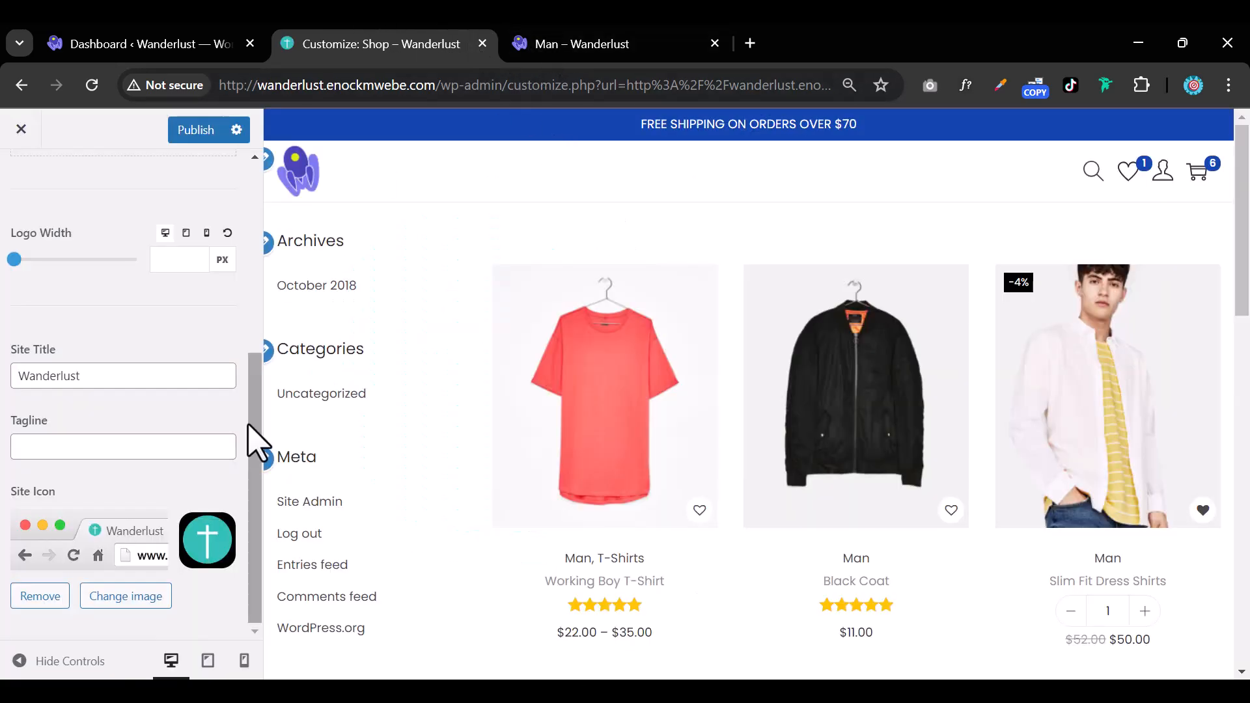
Publish the new site icon, reload the live Man category page to check it, and return to the Site Identity settings
left_click(201, 134)
left_click(572, 46)
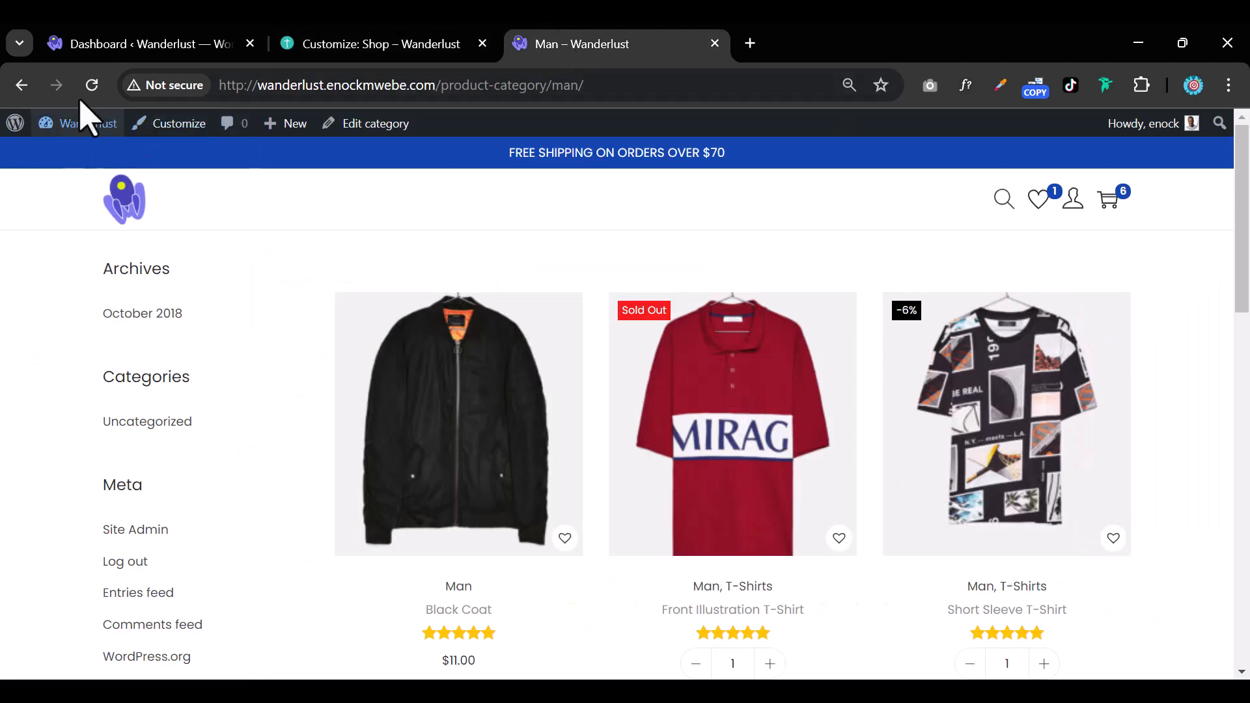
left_click(91, 85)
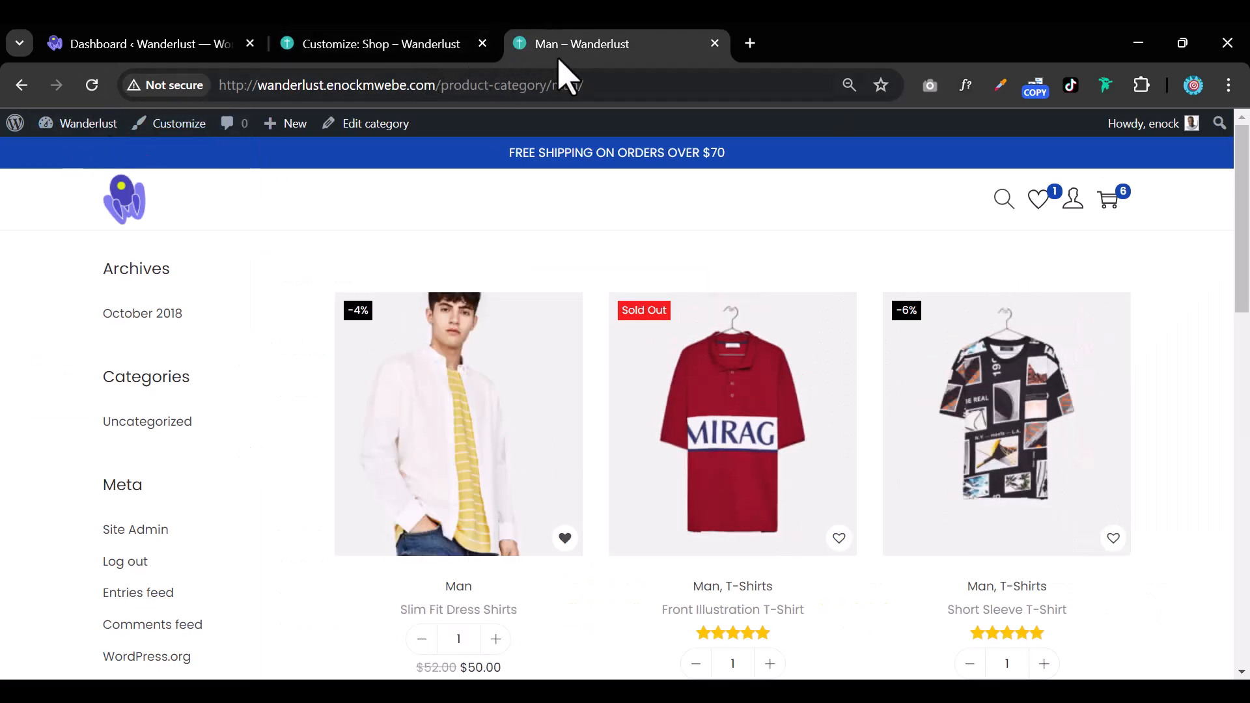
left_click(372, 53)
scroll(59, 390, "up", 5)
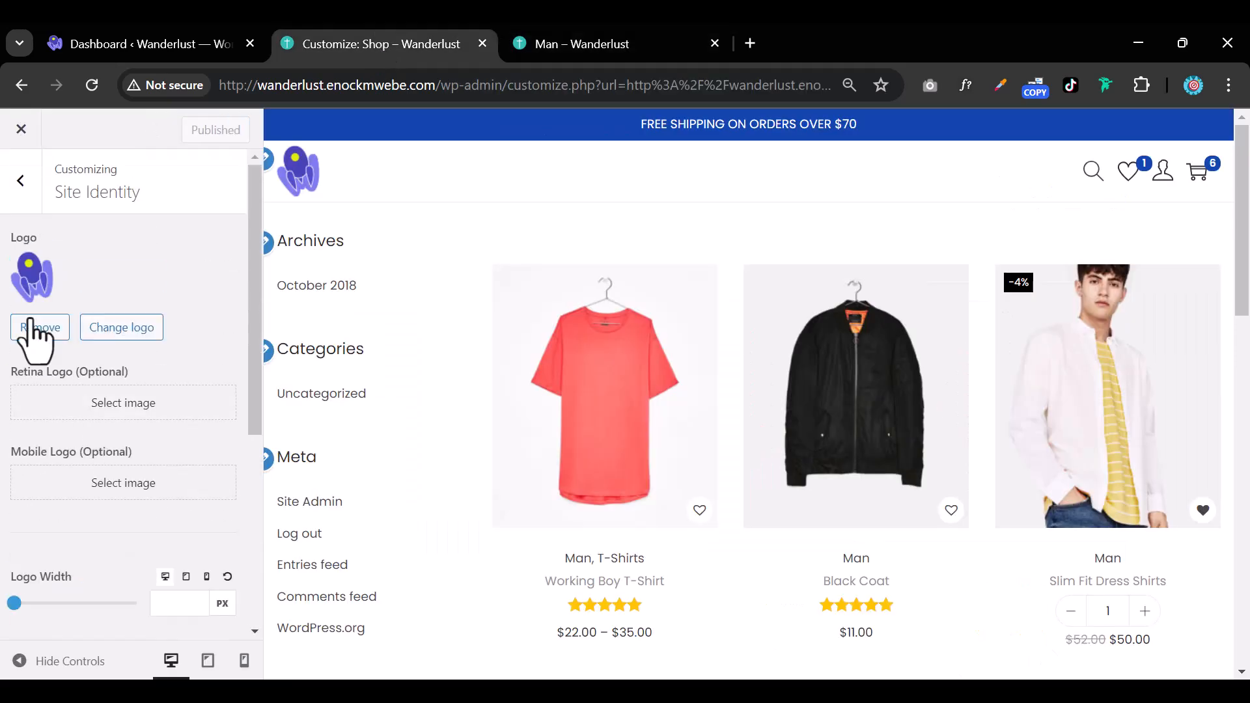
Open the Site Container settings in the Layout section of the Customizer
left_click(23, 185)
left_click(103, 400)
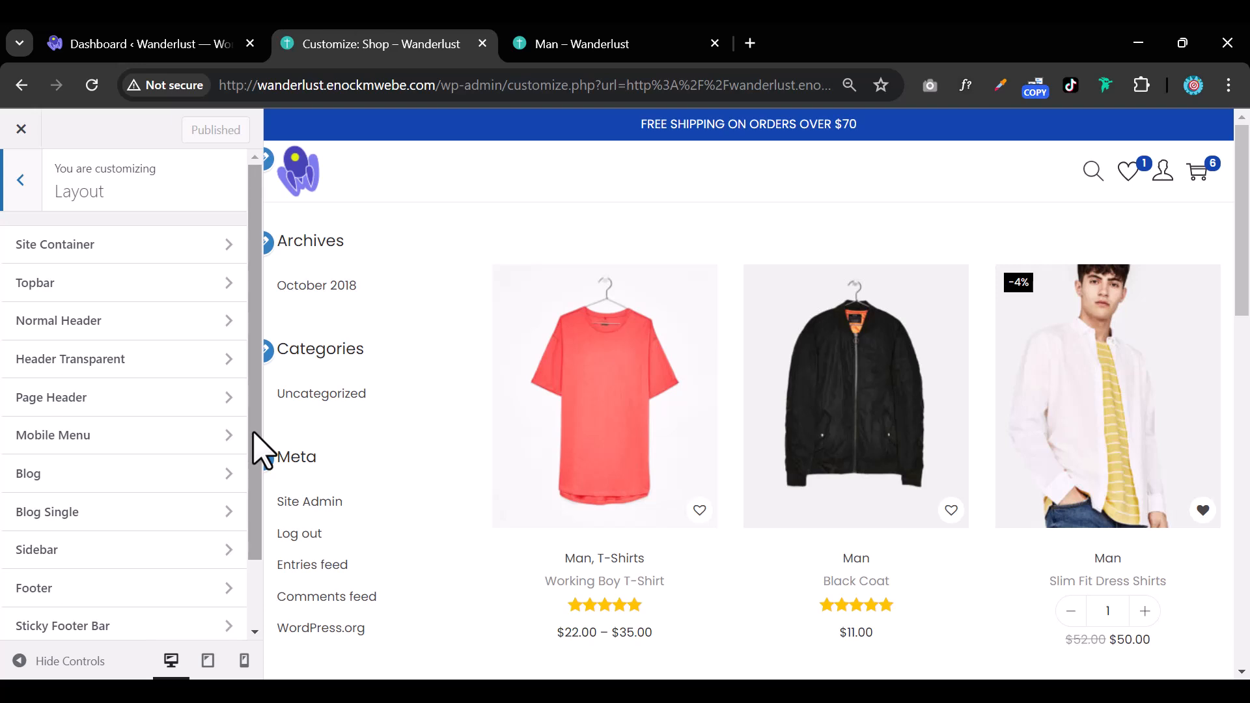
left_click(58, 243)
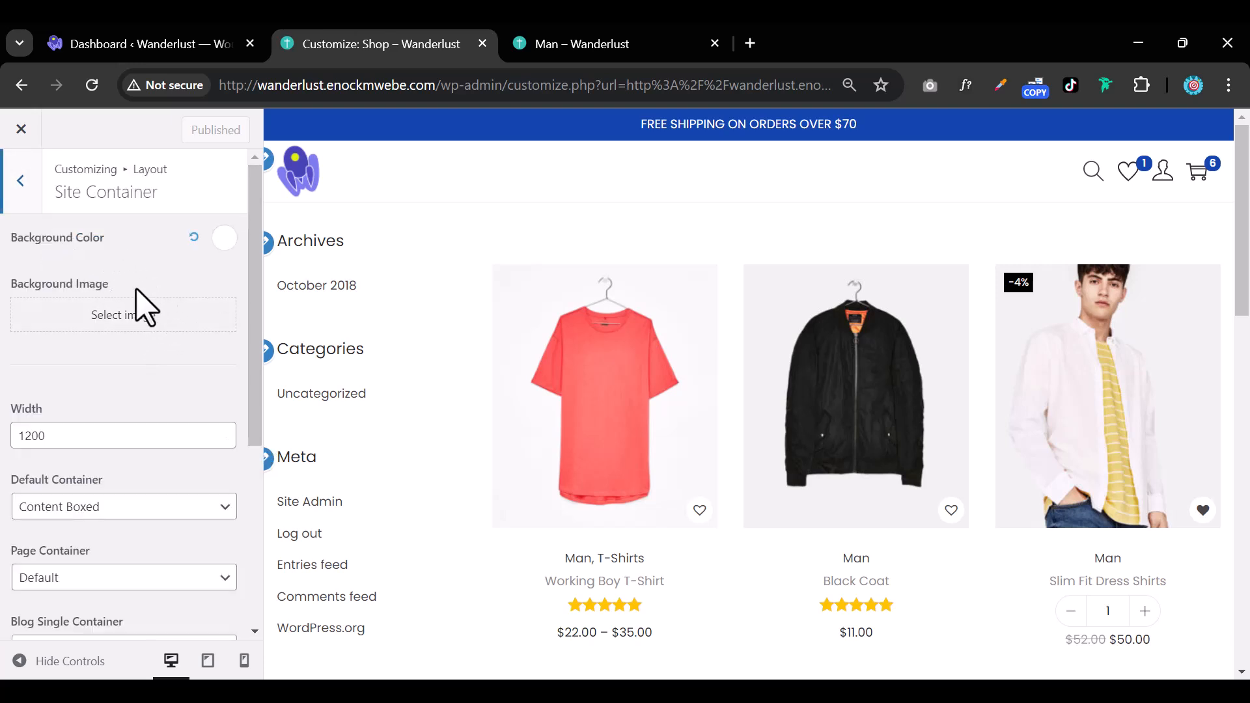
Try black (#000000) as the site container's background color and set it back to white
left_click(225, 238)
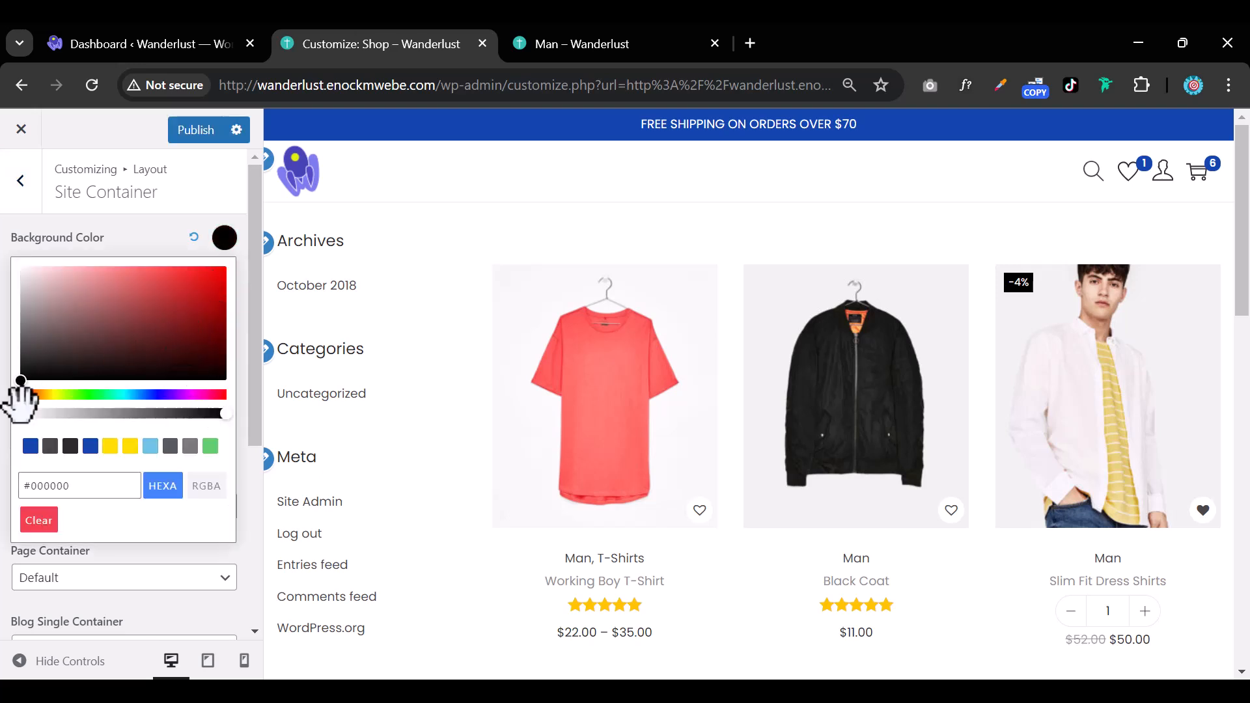
scroll(232, 530, "down", 3)
scroll(231, 502, "up", 3)
left_click_drag(21, 380, 2, 216)
left_click(203, 204)
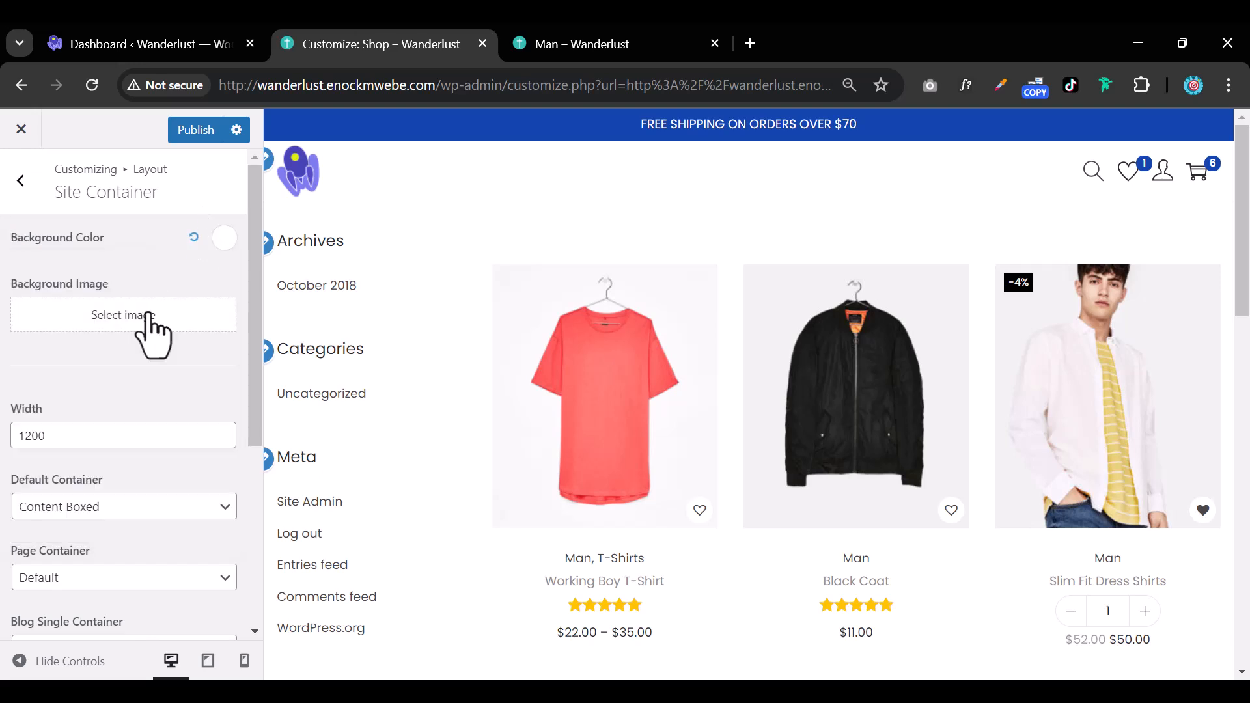
Examine the container options for the default, archive and shop pages, and return to the Layout sections
scroll(201, 382, "down", 5)
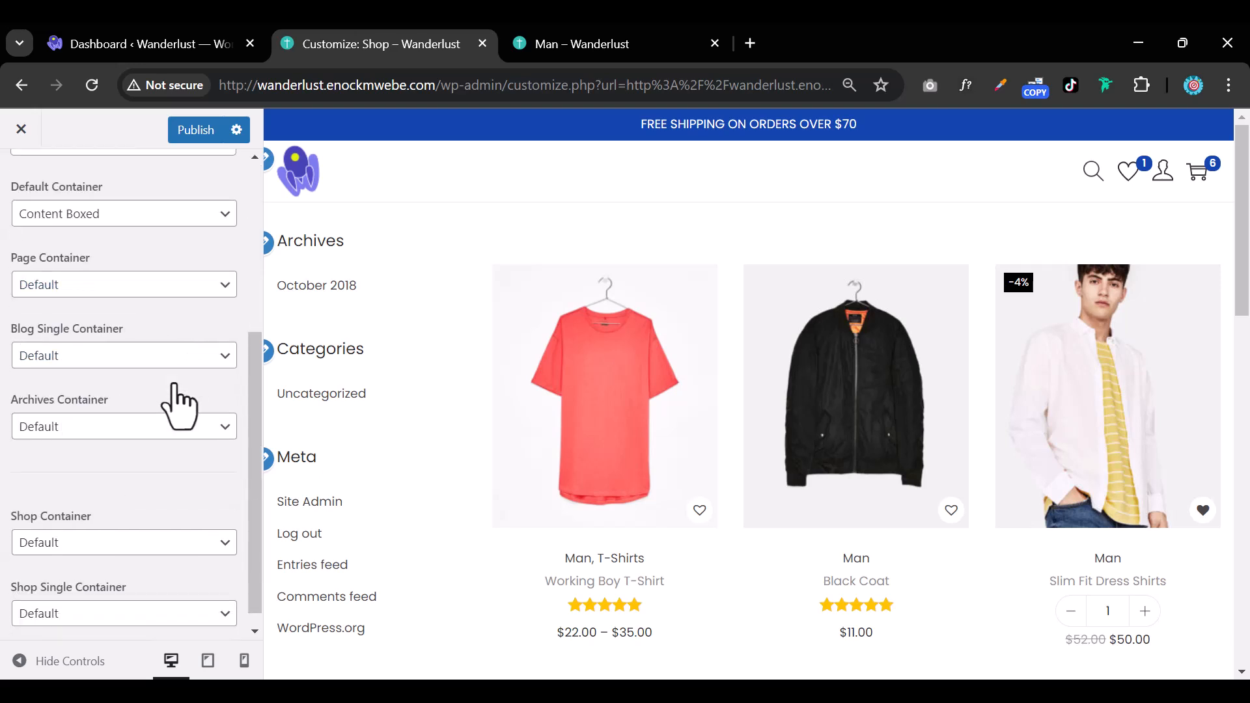
left_click(144, 215)
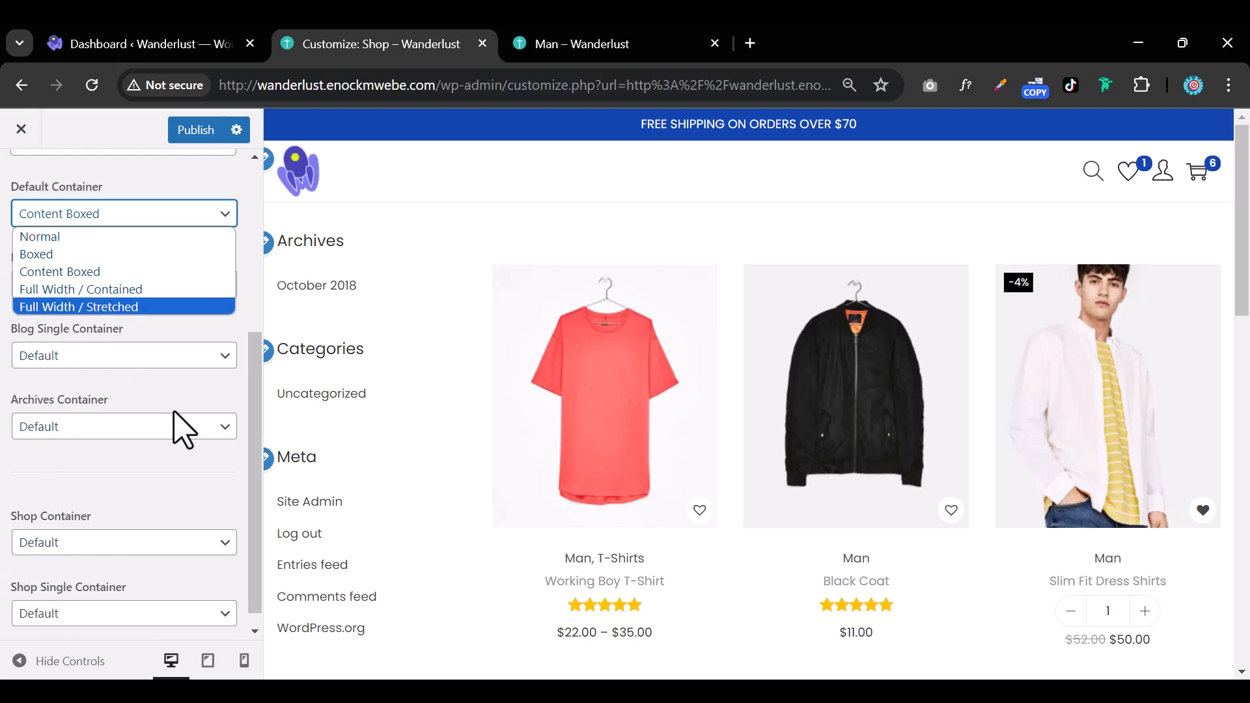
left_click(190, 426)
scroll(195, 449, "down", 1)
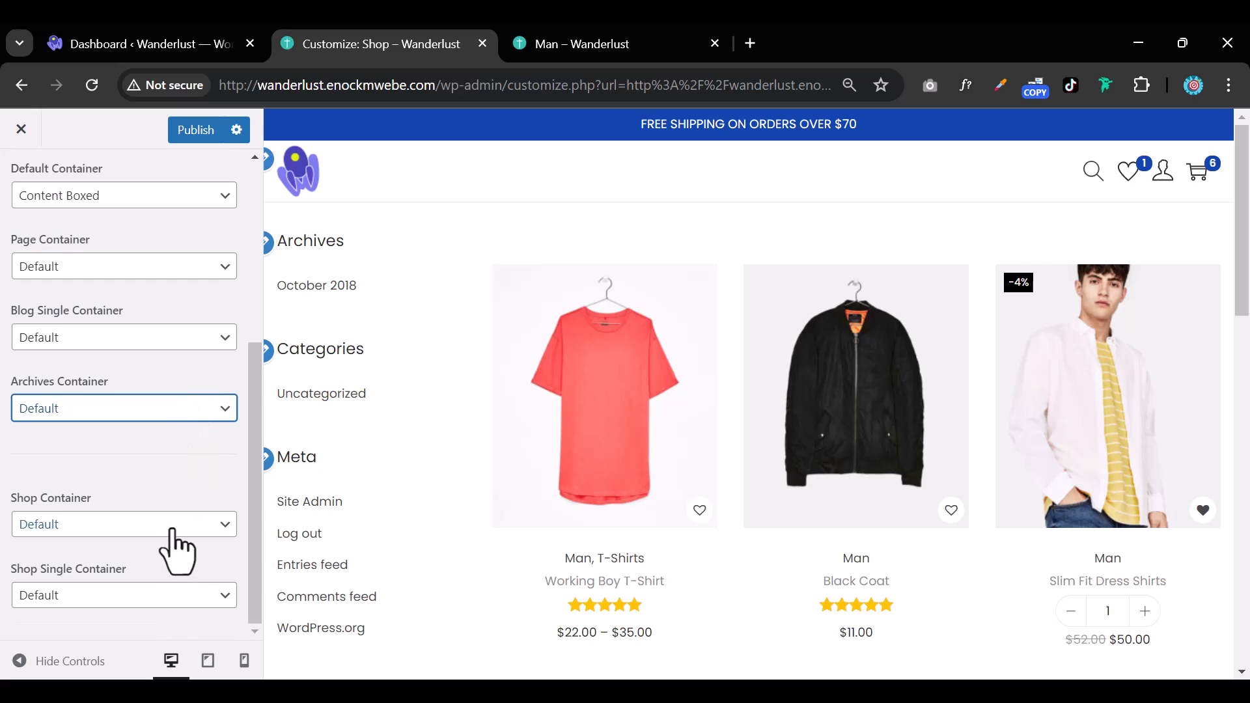
scroll(169, 399, "up", 5)
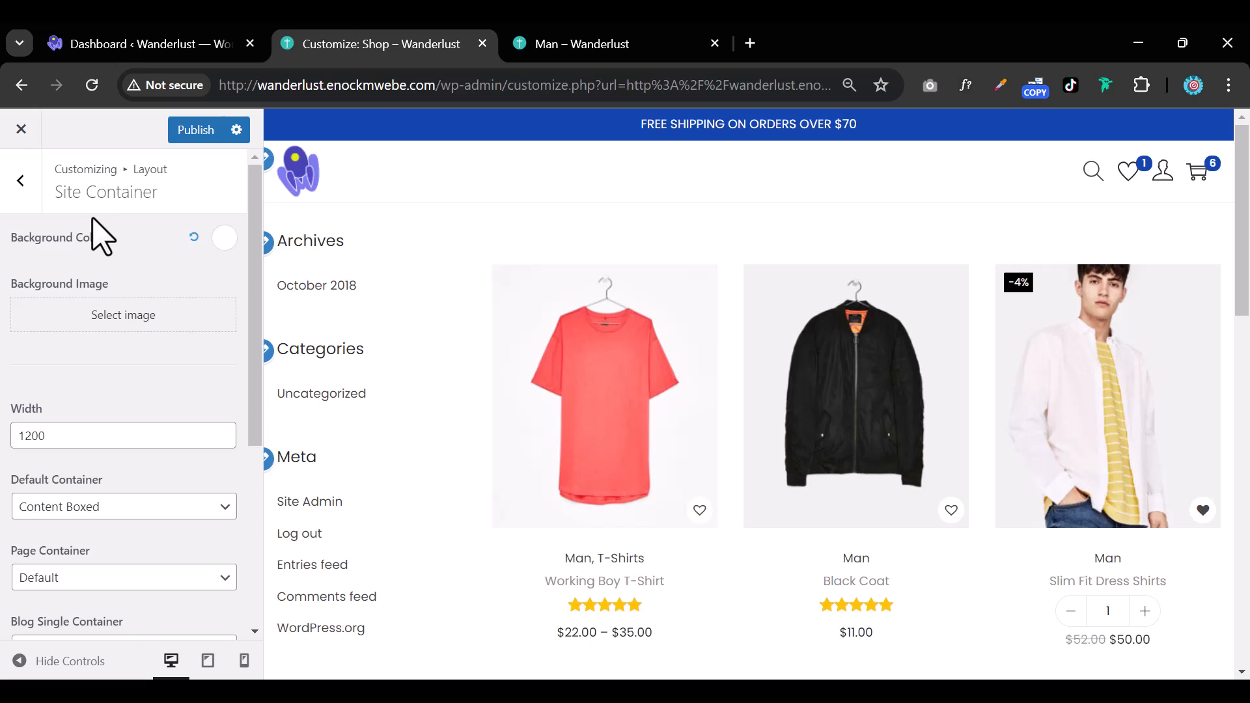
left_click(27, 192)
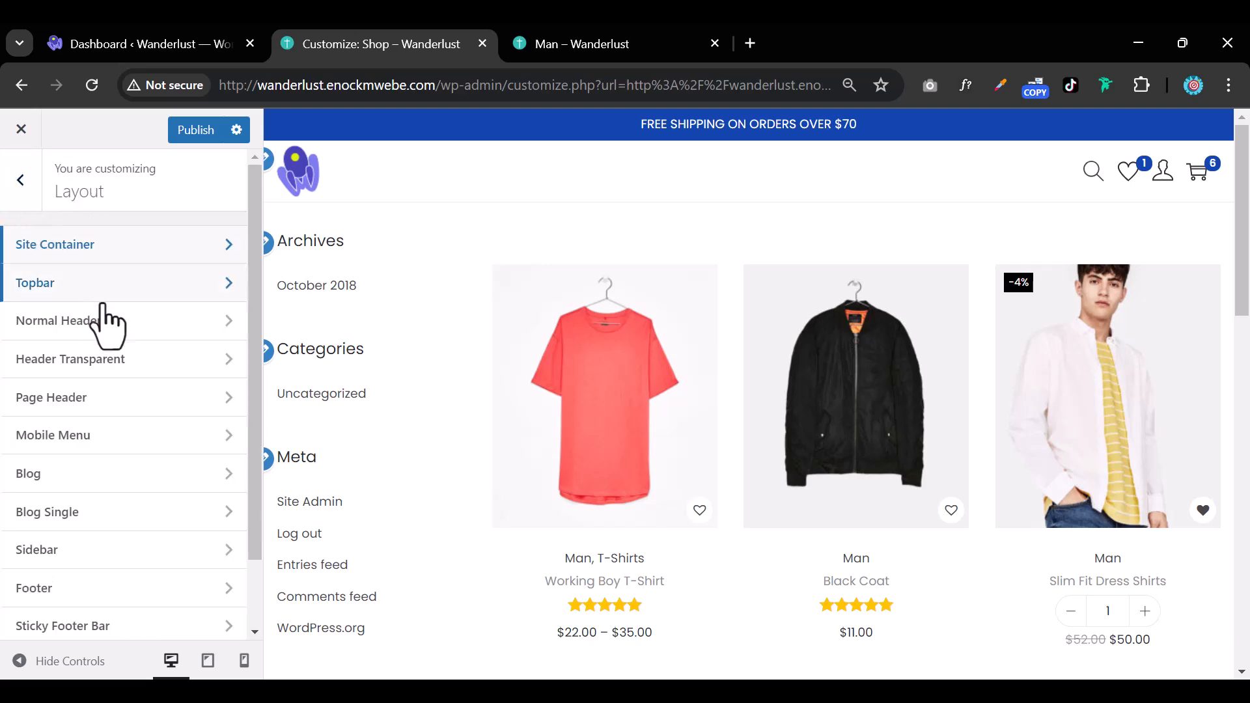
Set the Shop Container in the Site Container settings to Full Width / Stretched, publish it, and check the live Man category page
left_click(139, 254)
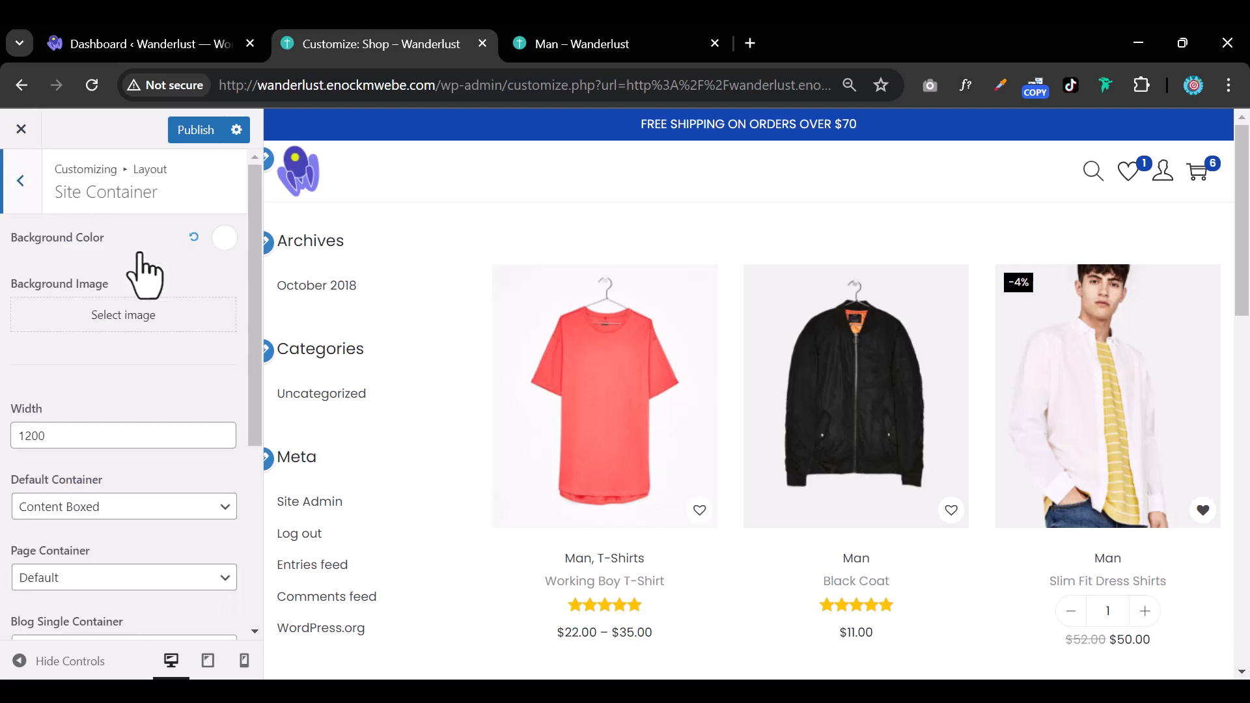
scroll(163, 455, "down", 2)
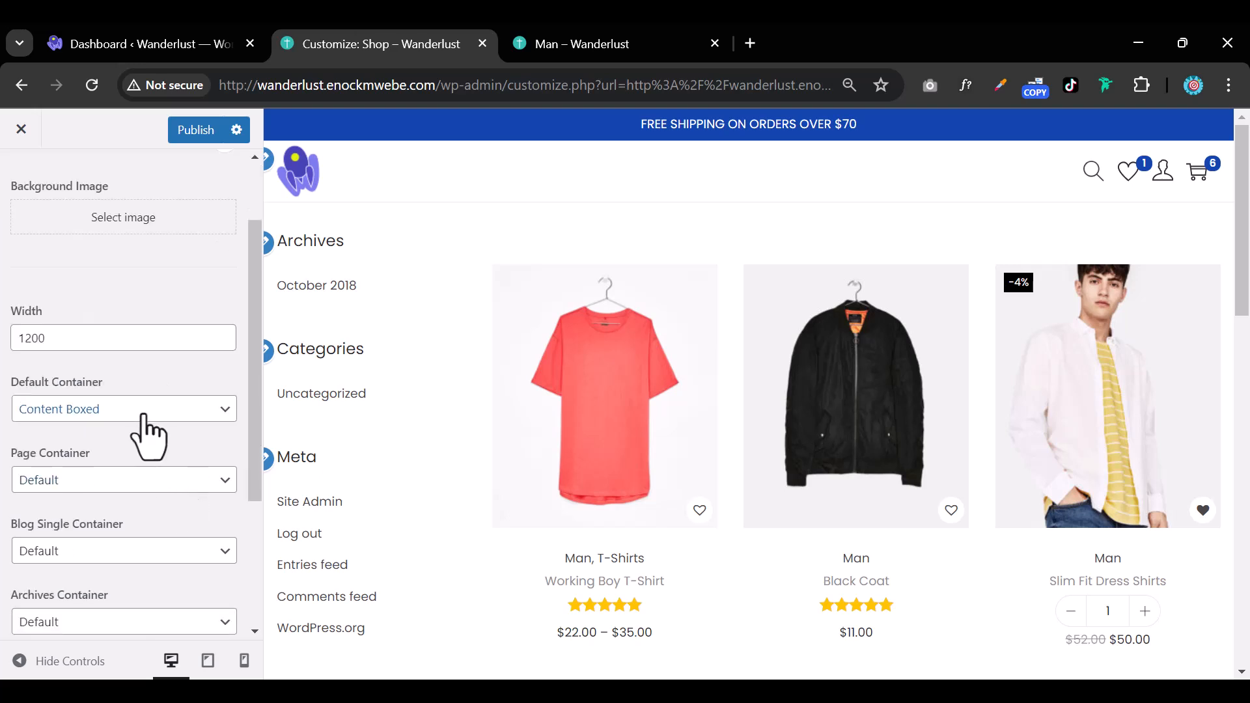
left_click(148, 417)
left_click(153, 414)
scroll(137, 508, "down", 3)
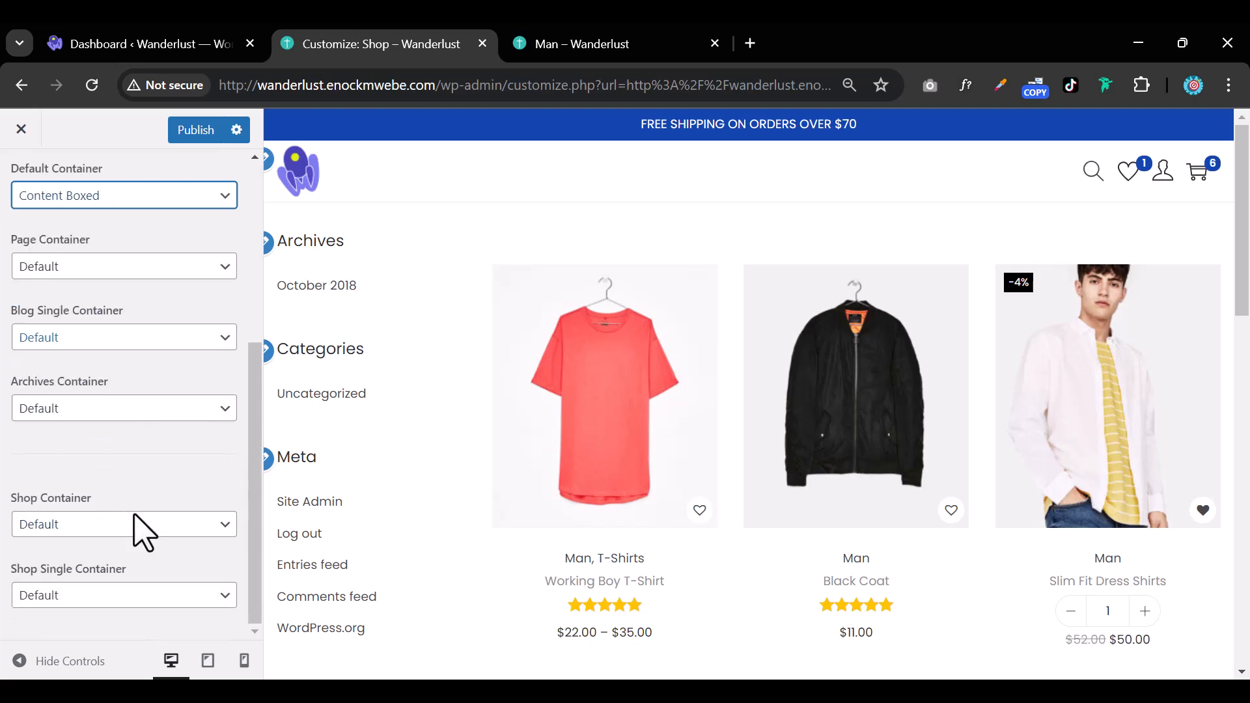
left_click(139, 517)
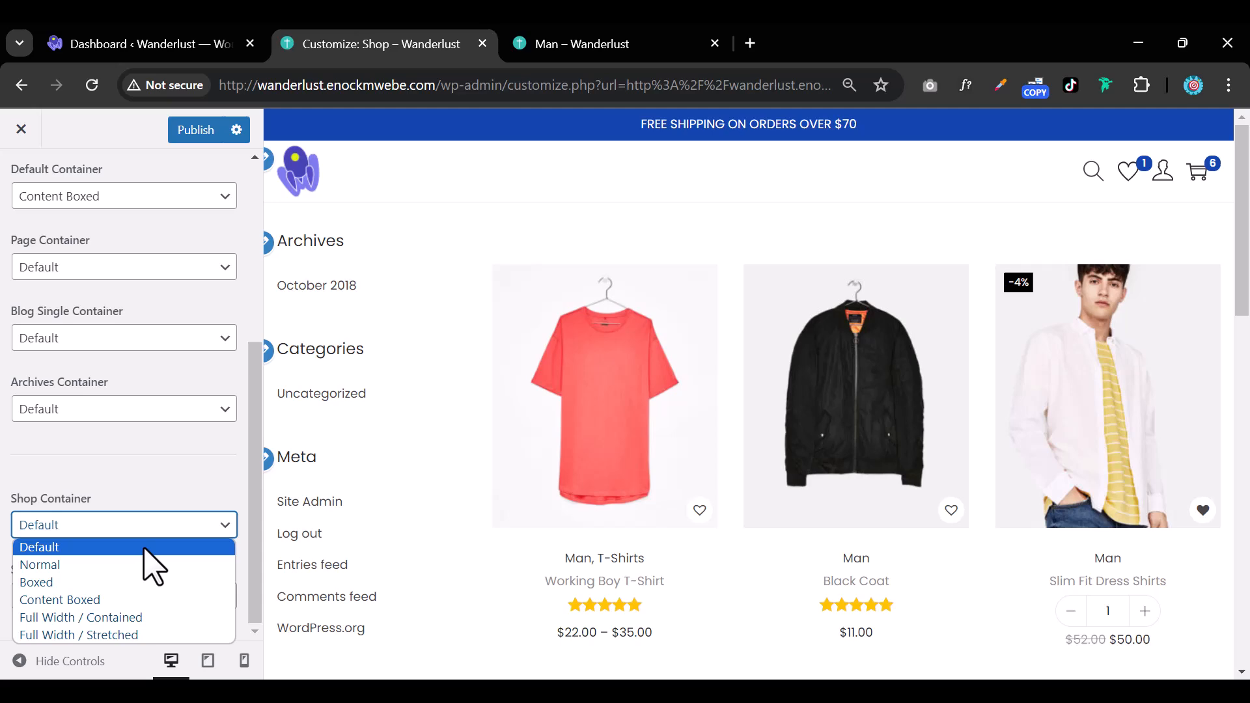
left_click(140, 633)
left_click(185, 134)
left_click(560, 45)
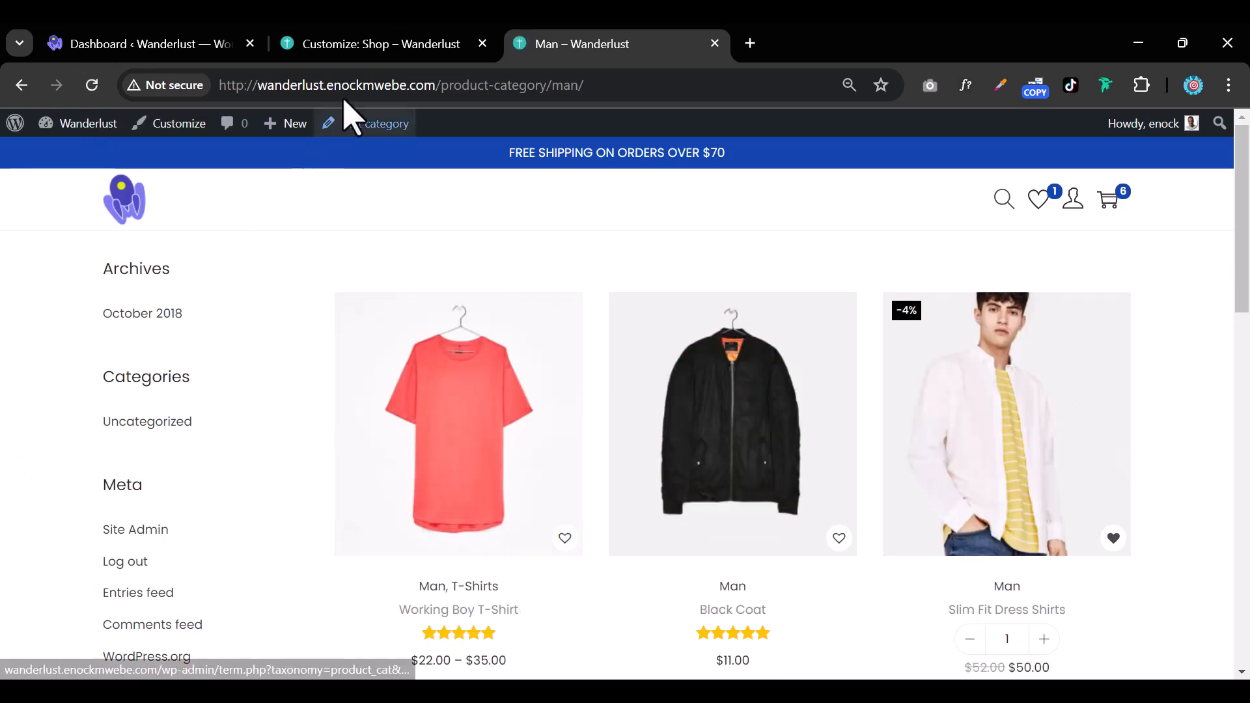
left_click(343, 44)
Set the Default Container to Full Width / Stretched, publish the change, and review the live Man category page
scroll(130, 423, "up", 2)
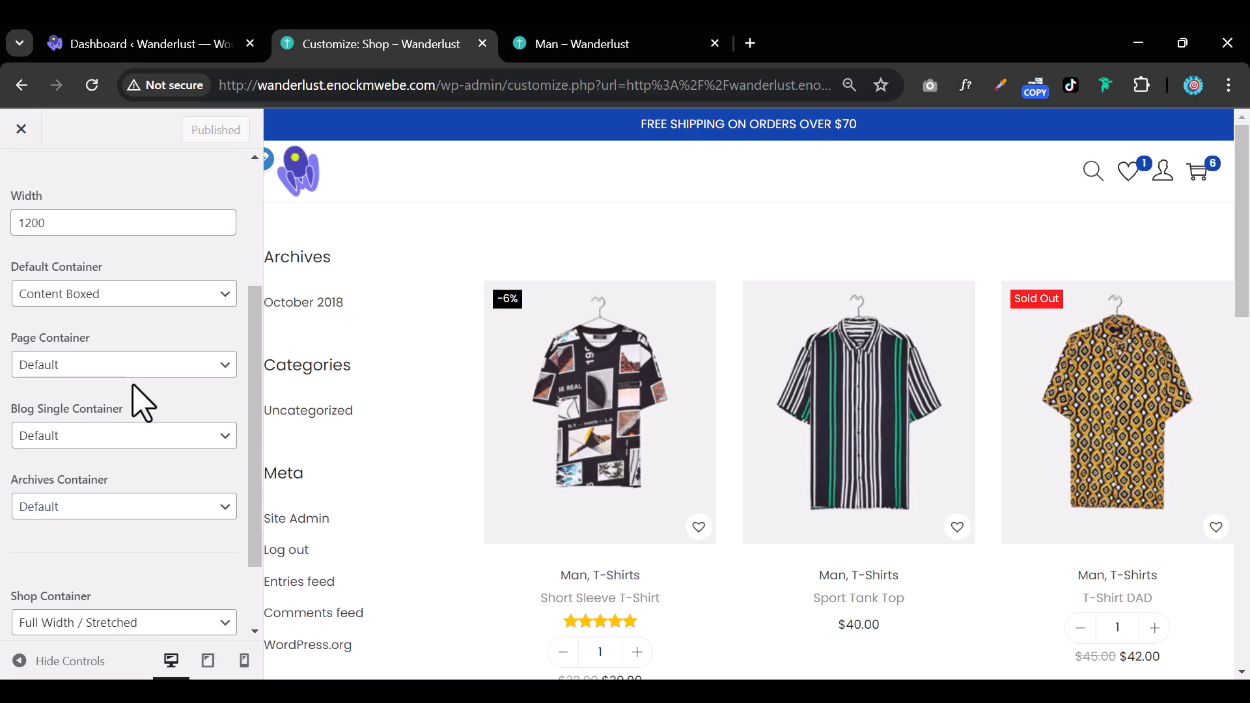
scroll(142, 410, "down", 2)
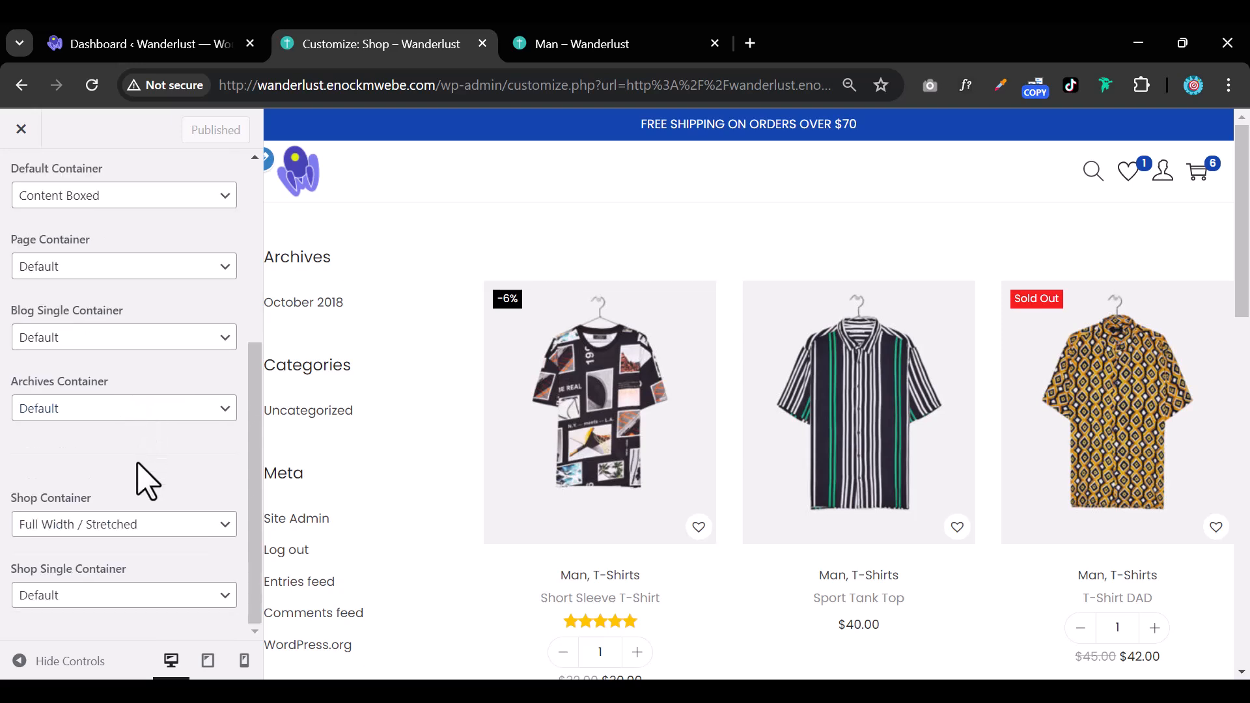
scroll(151, 511, "up", 3)
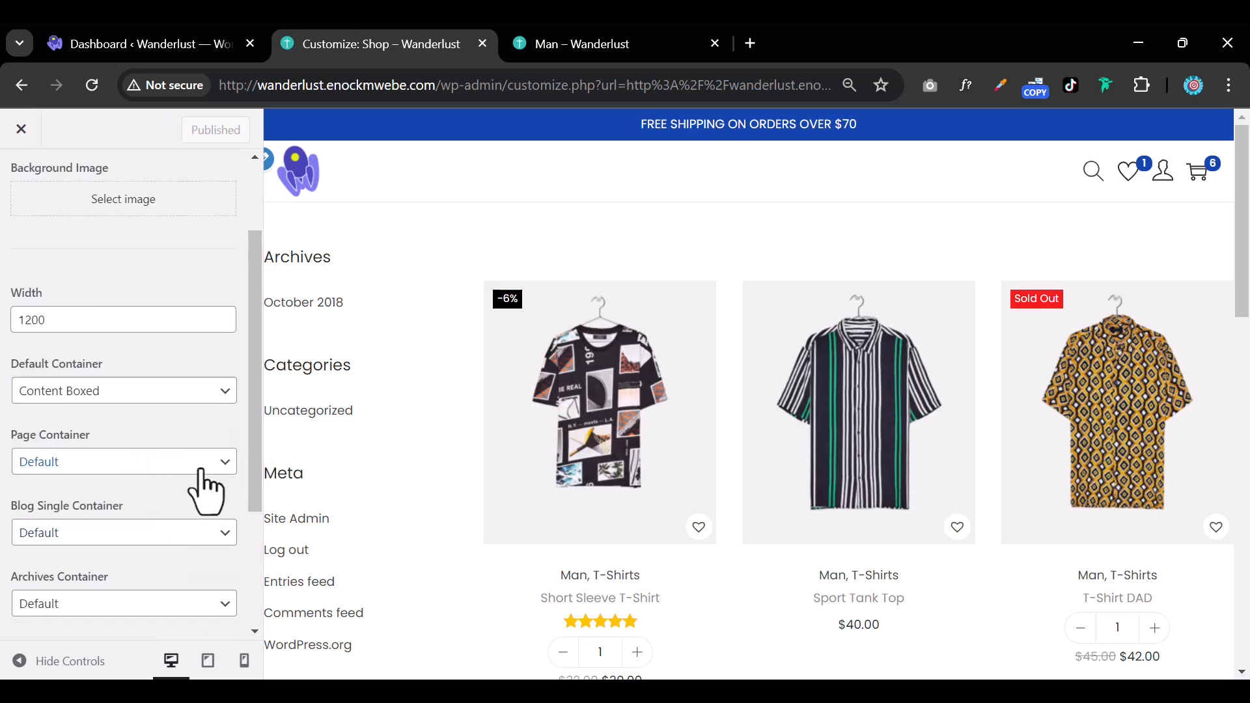
left_click(598, 47)
left_click(349, 47)
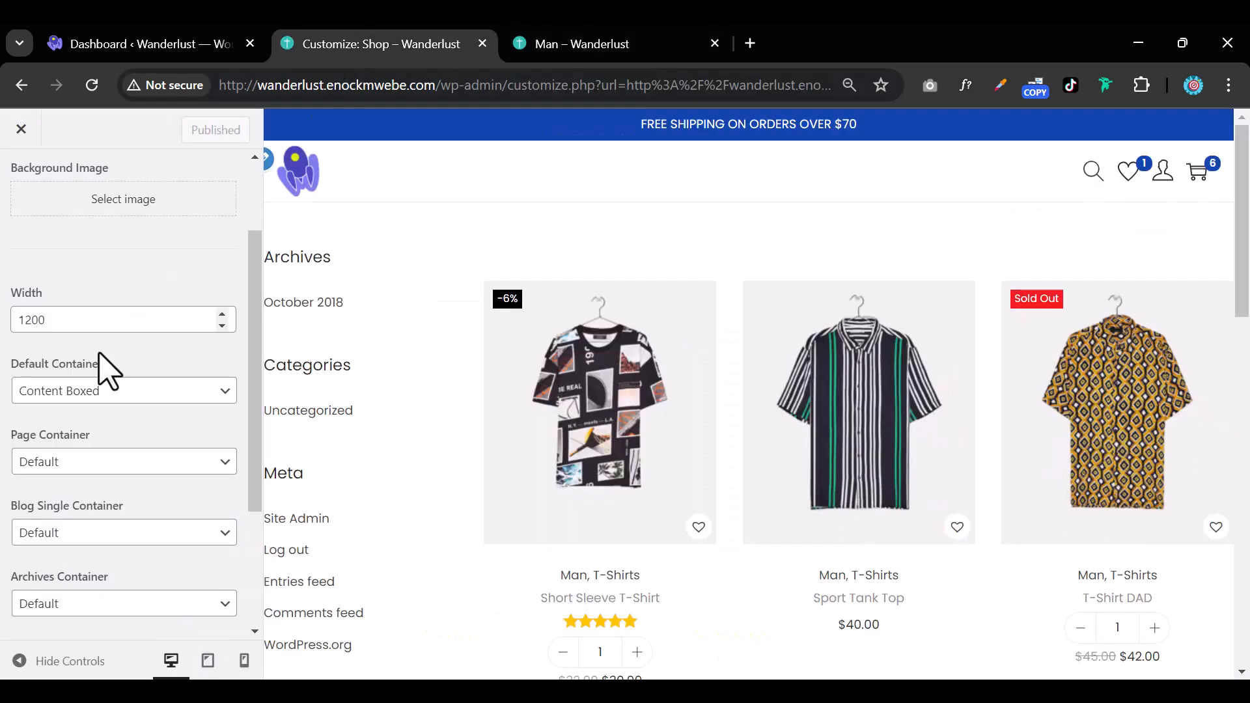
left_click(138, 414)
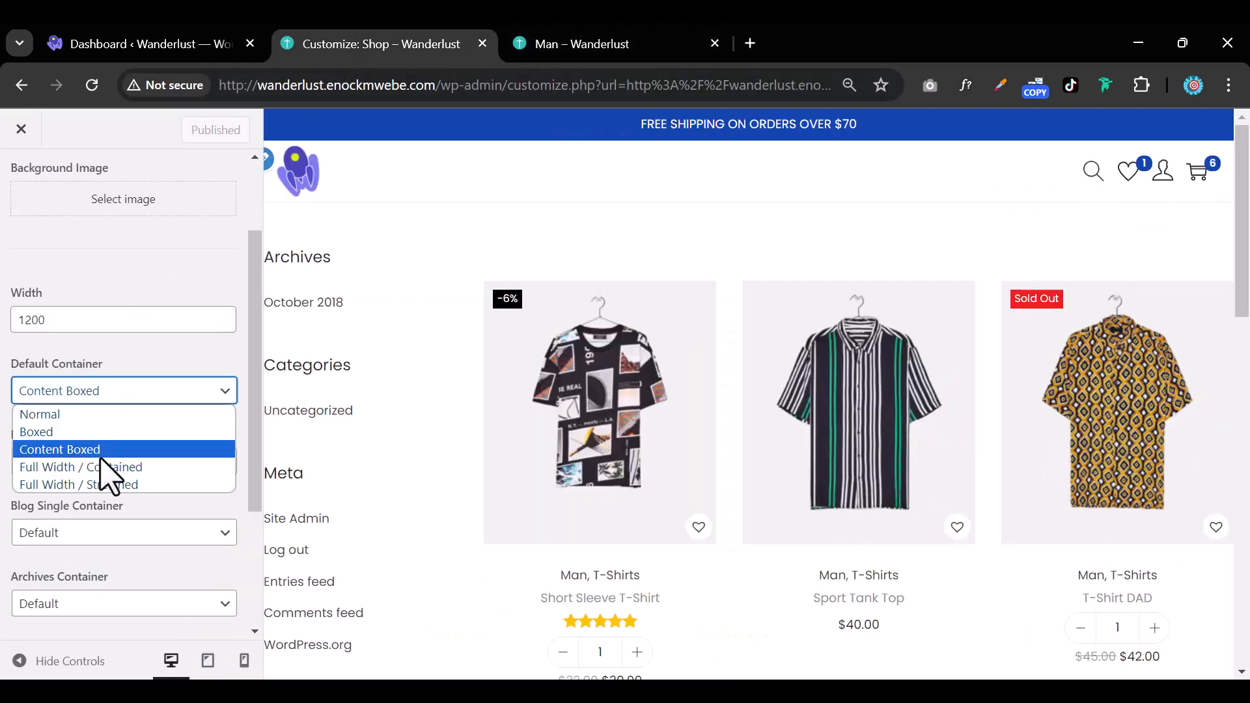
left_click(107, 485)
left_click(188, 130)
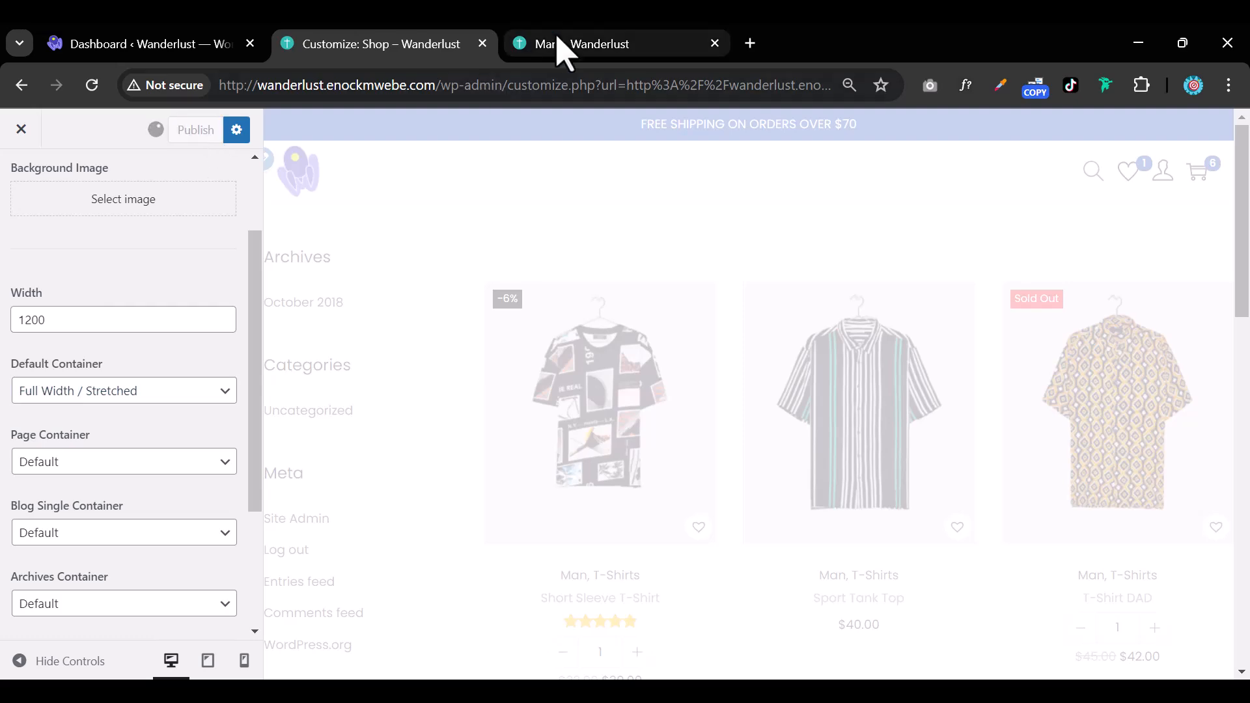
left_click(563, 47)
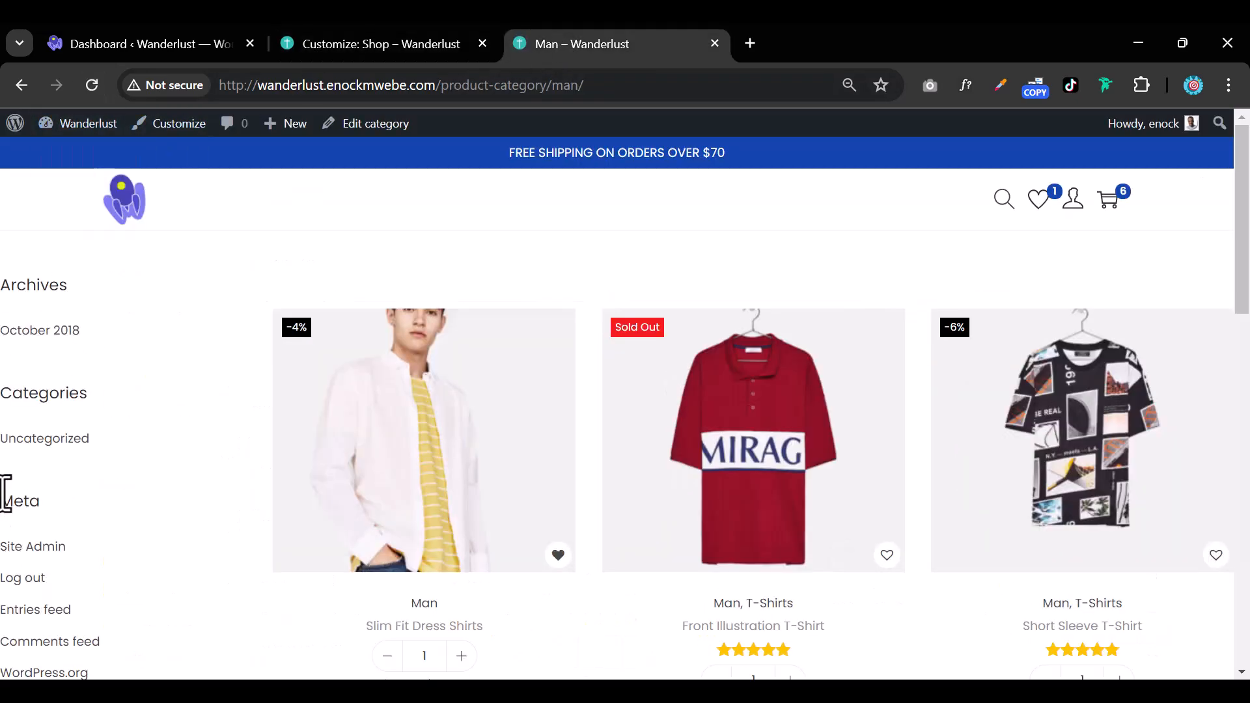
scroll(26, 488, "down", 5)
scroll(29, 390, "down", 3)
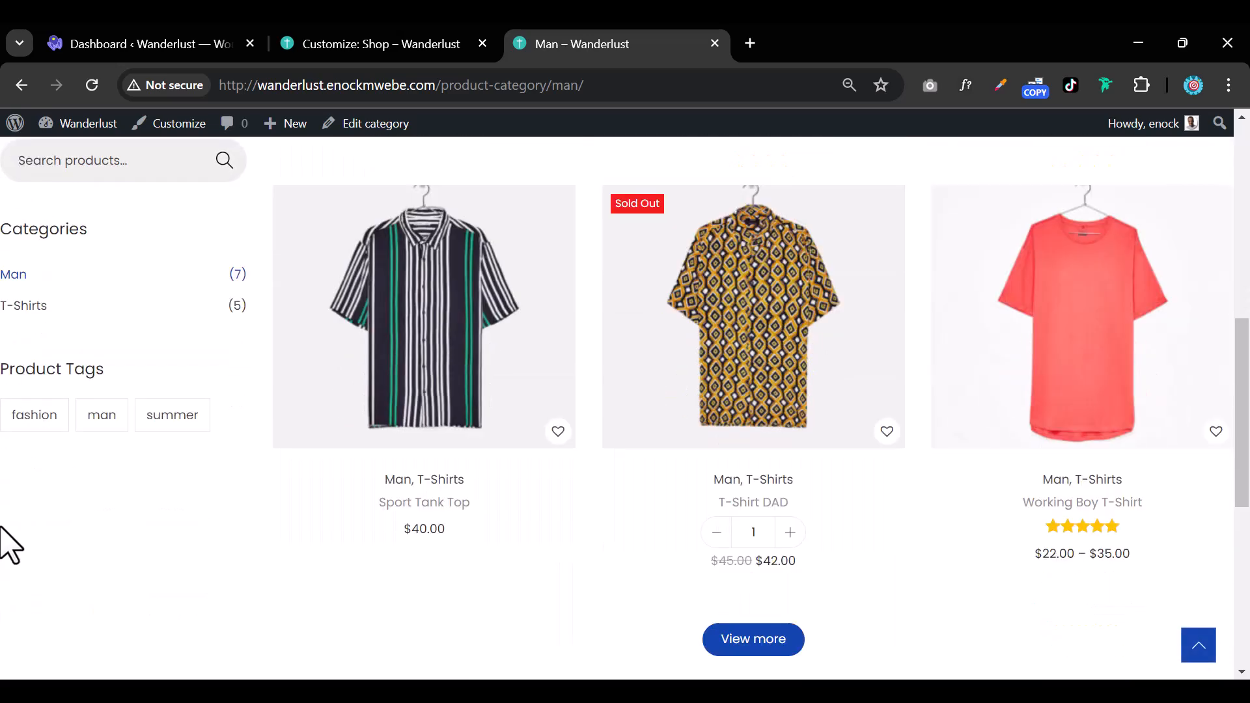
scroll(11, 545, "up", 8)
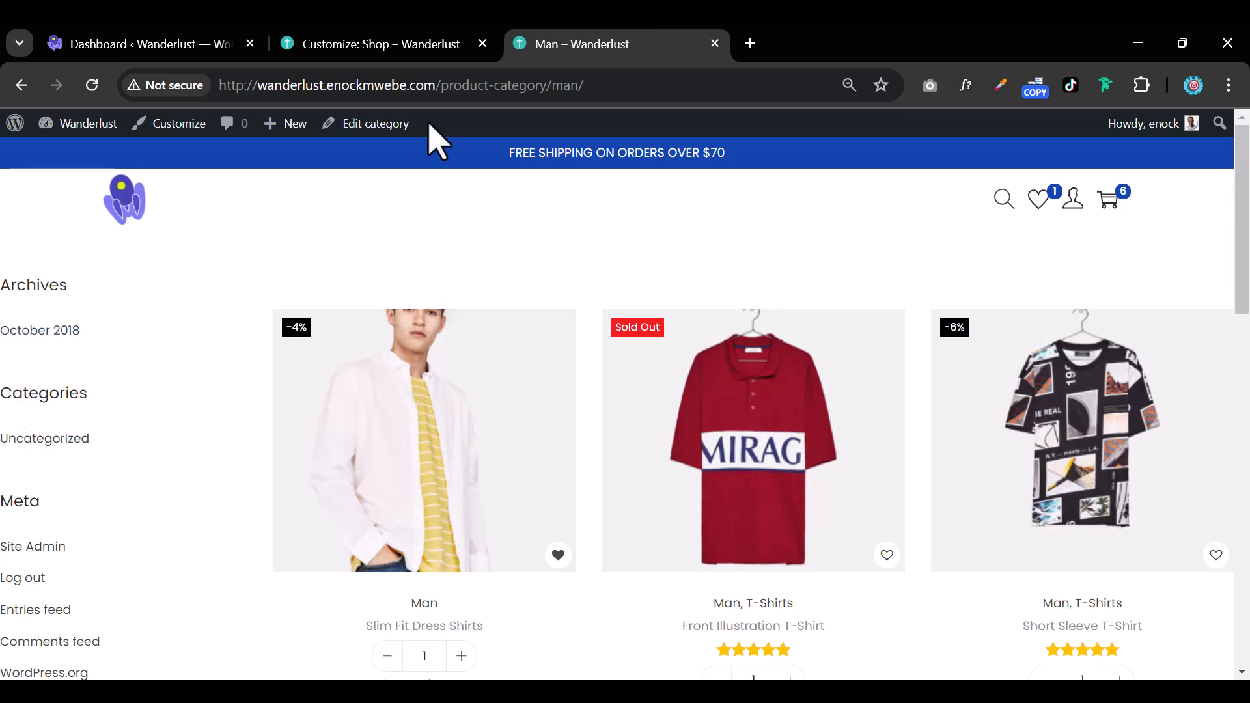
Set the Default Container back to Content Boxed and the Shop Container back to Default, and publish the changes
left_click(419, 46)
left_click(82, 390)
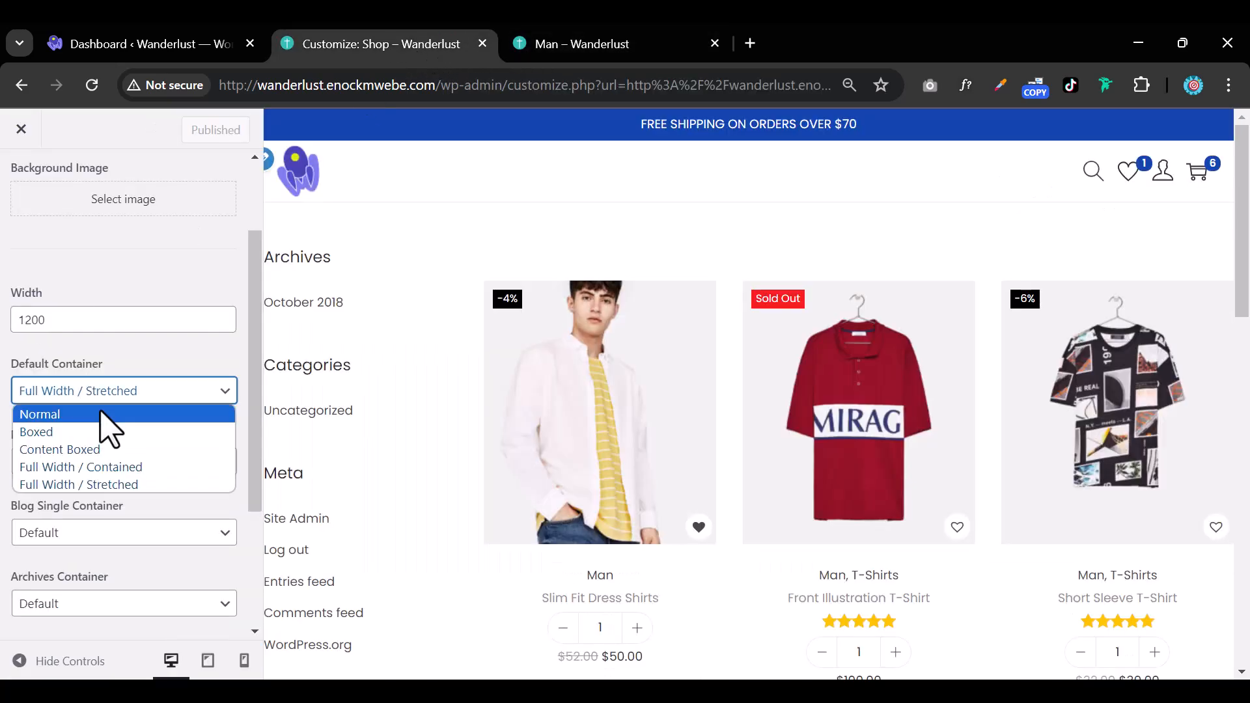
left_click(104, 449)
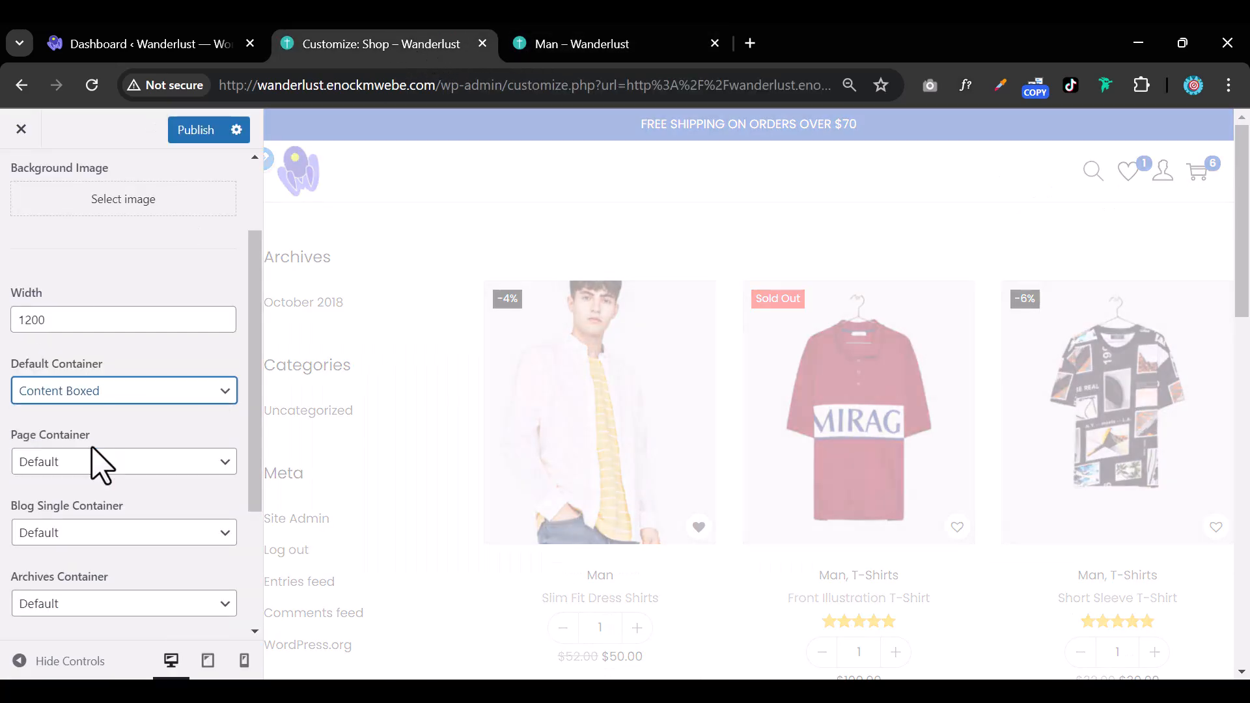
scroll(111, 446, "down", 3)
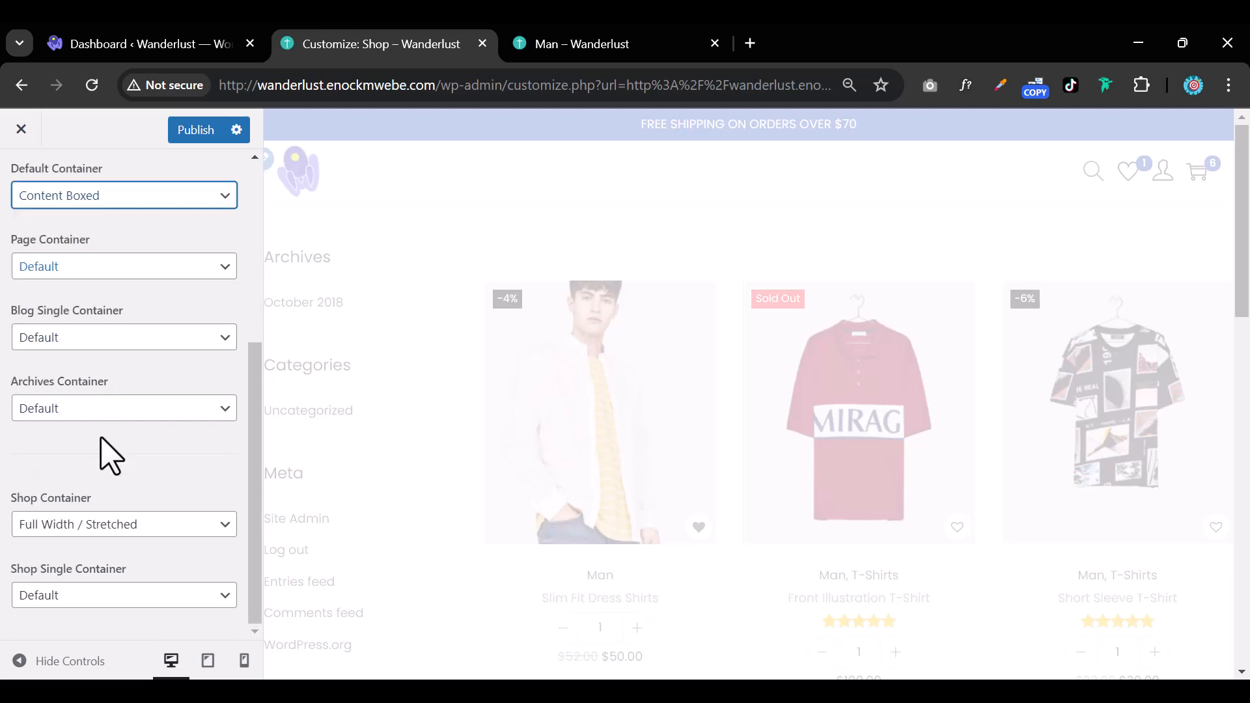
left_click(107, 524)
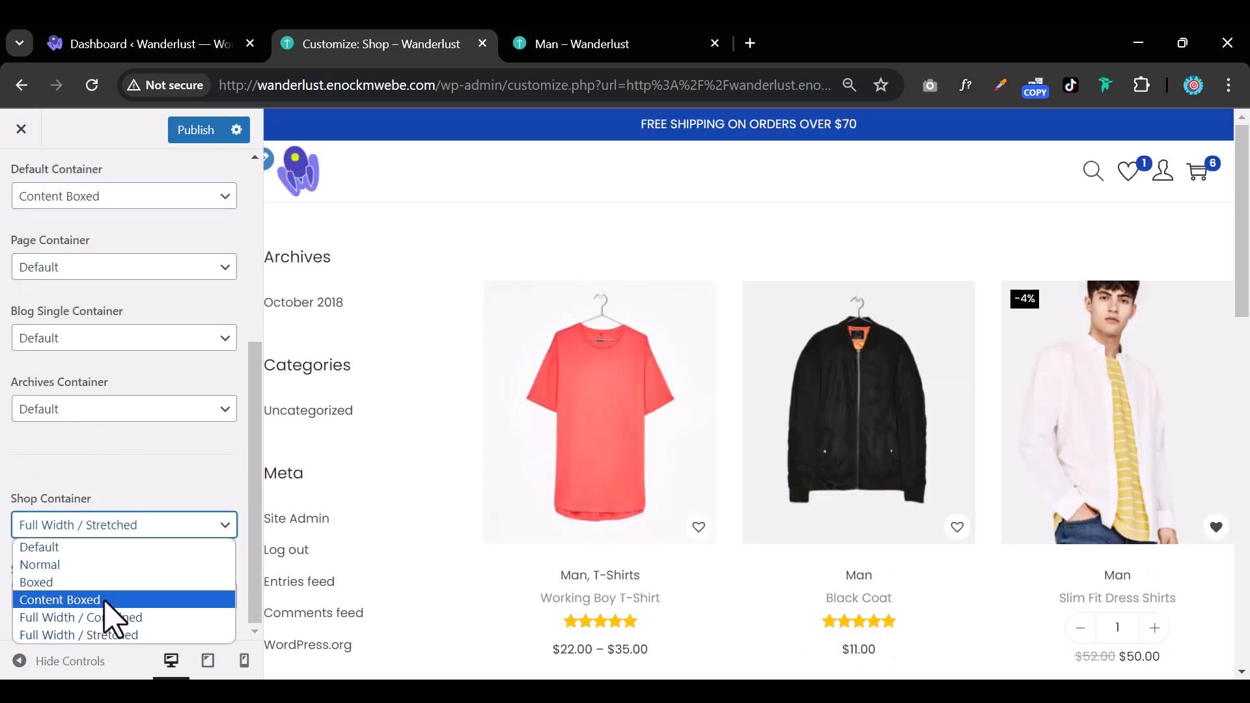
left_click(107, 548)
left_click(199, 130)
Reload the live Man category page, look through its product layout, and return to the Customizer
left_click(550, 44)
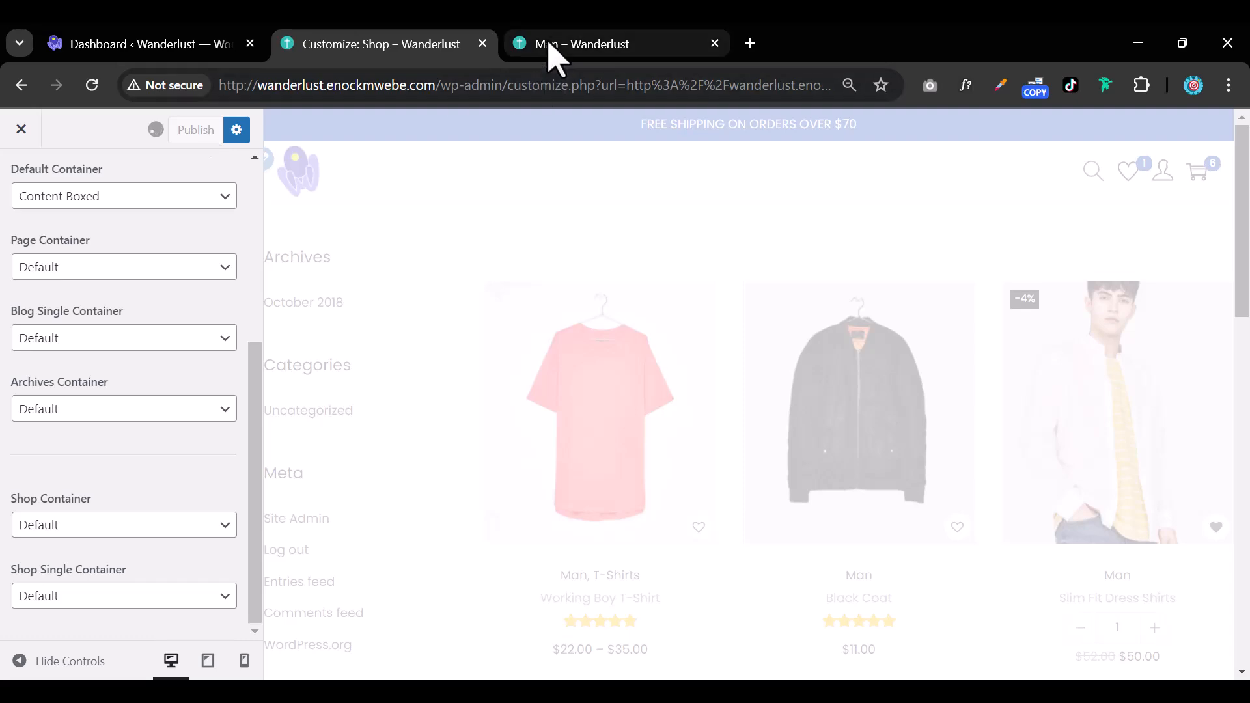
left_click(91, 85)
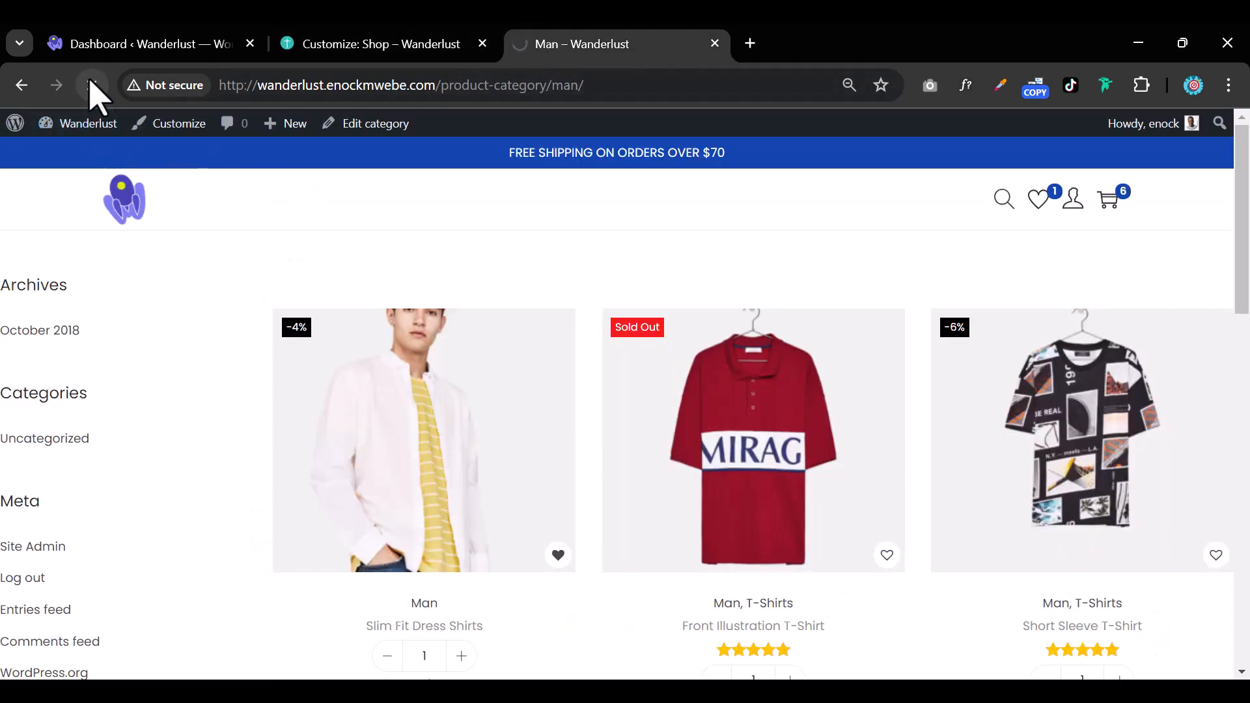
scroll(473, 455, "down", 10)
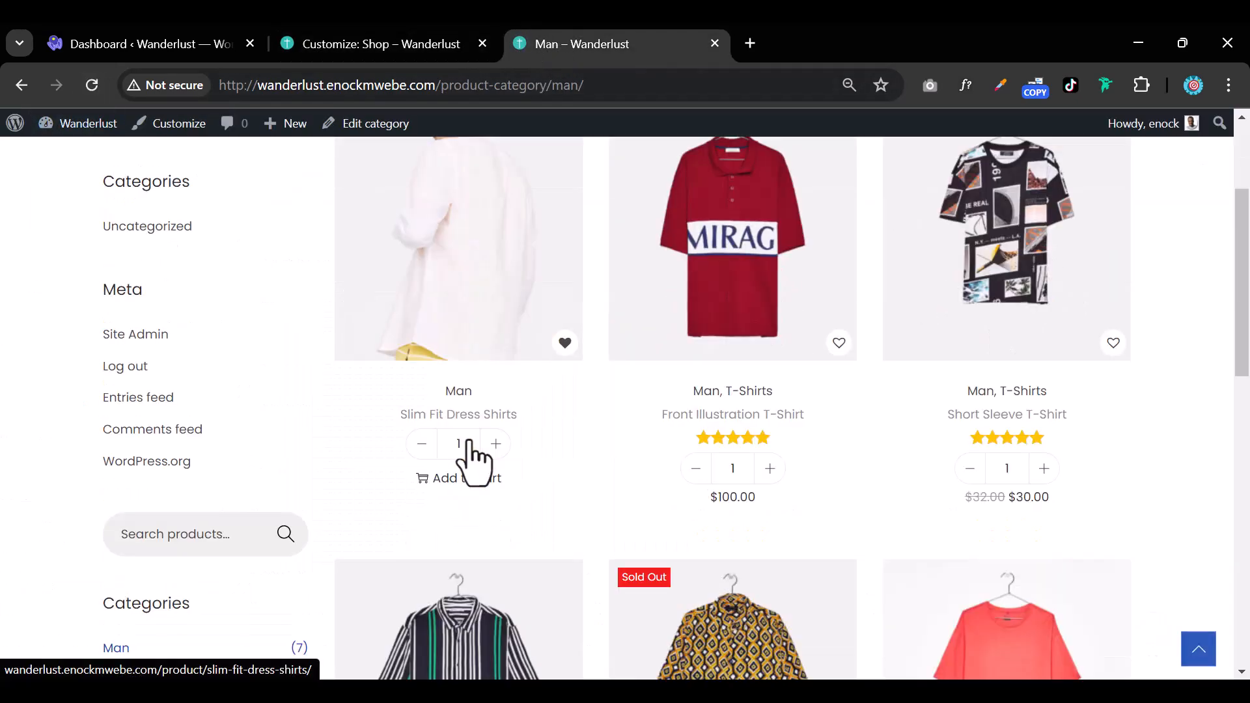
scroll(472, 440, "up", 10)
left_click(397, 46)
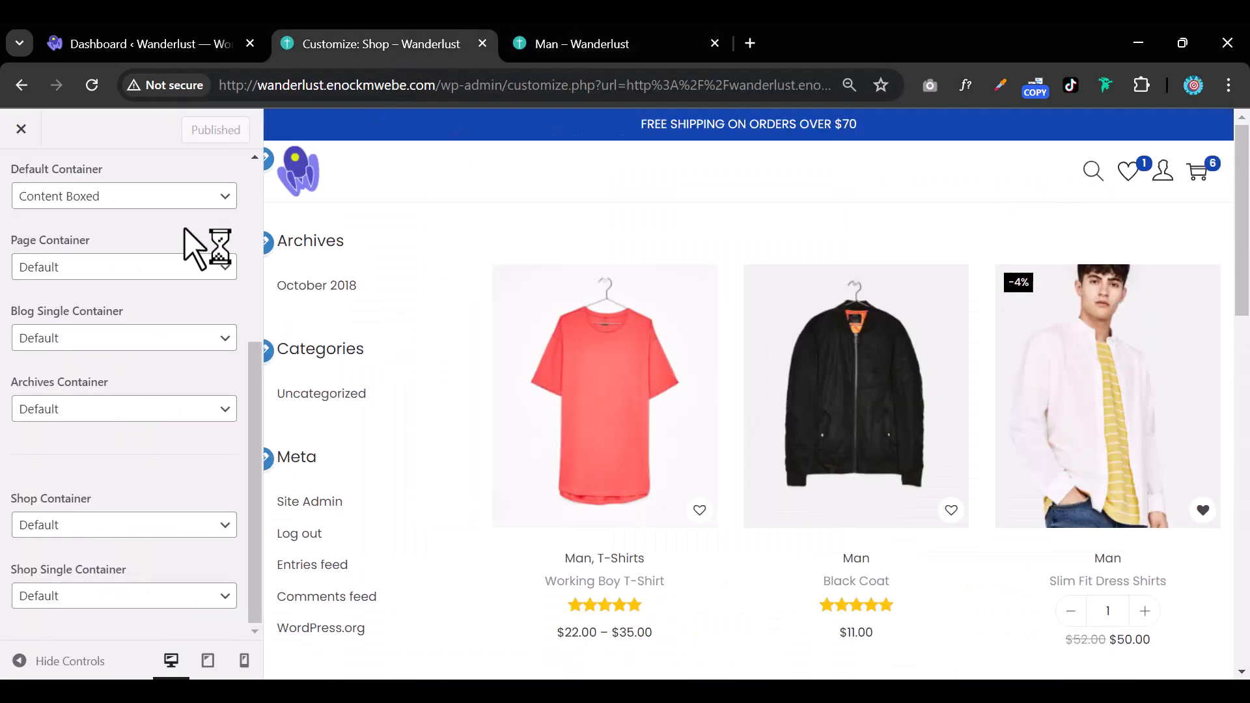
Leave the Site Container settings and open the Design options of the Normal Header section
scroll(146, 501, "up", 5)
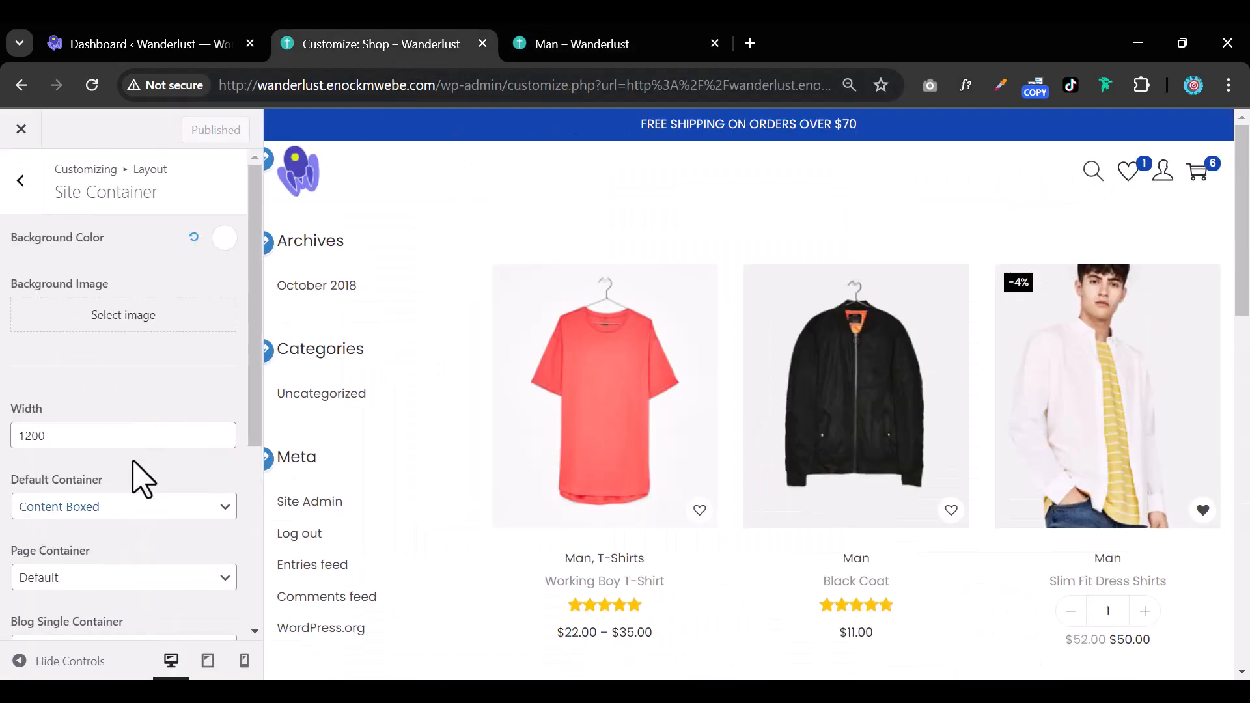
left_click(21, 182)
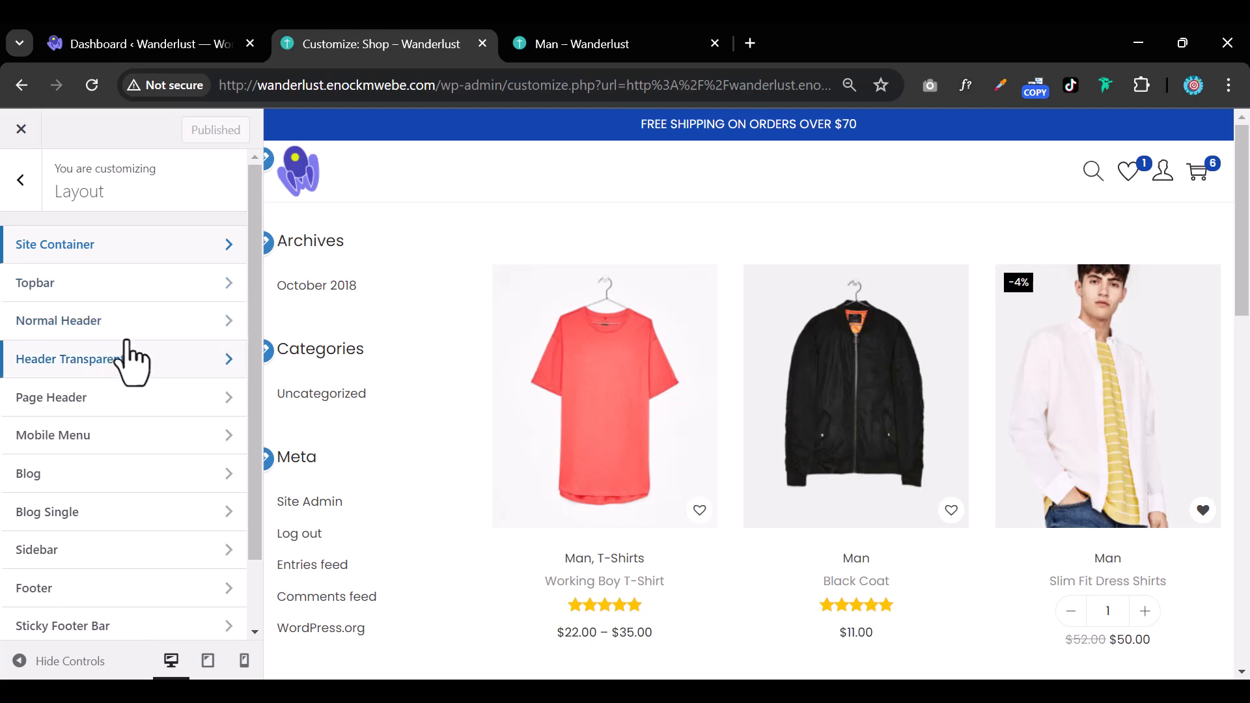
left_click(139, 321)
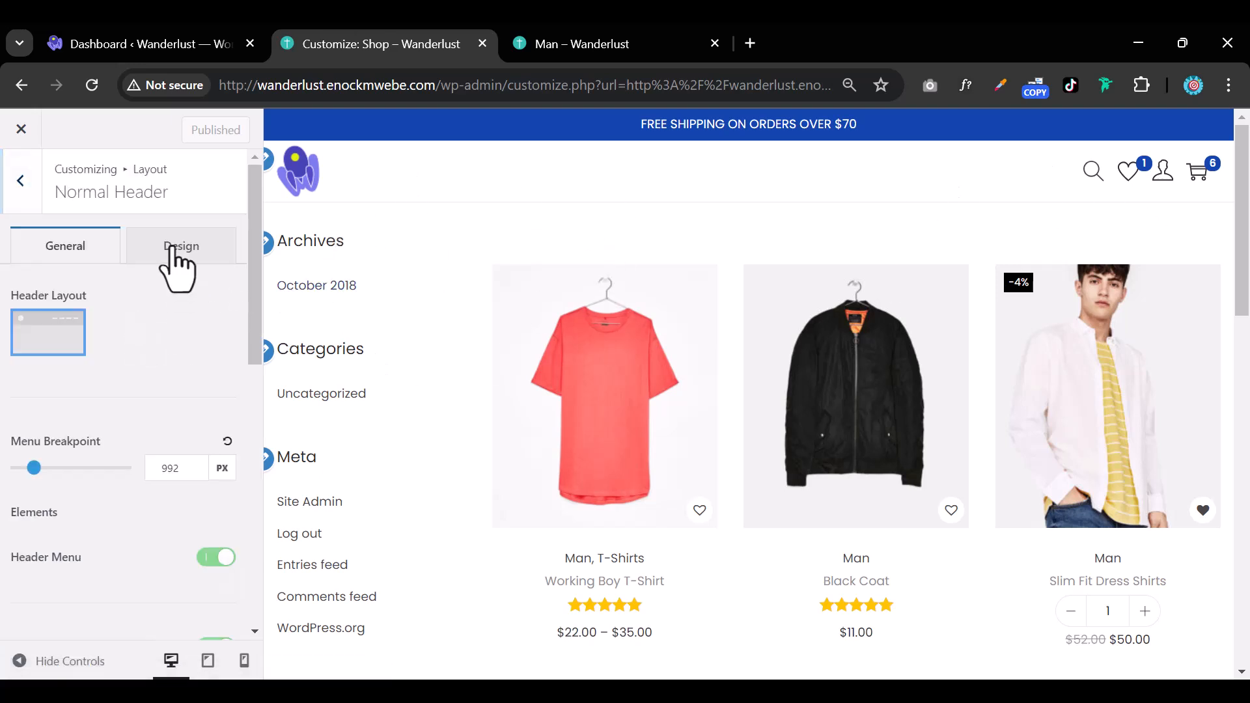
left_click(173, 264)
Try other colors for the header background and set it back to white (#FFFFFF)
left_click(240, 296)
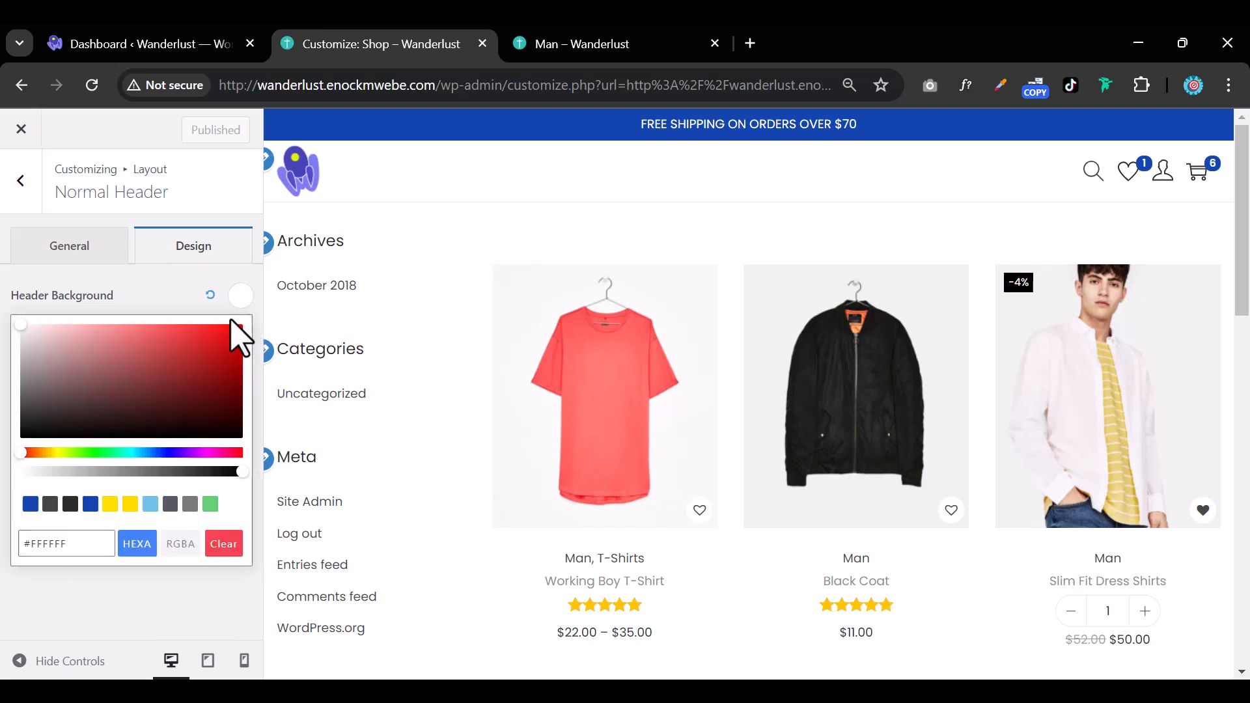
left_click_drag(237, 329, 116, 321)
left_click_drag(52, 292, 43, 291)
mouse_move(118, 334)
left_mouse_down()
mouse_move(153, 405)
mouse_move(226, 312)
mouse_move(141, 331)
left_mouse_up()
left_click_drag(5, 339, 6, 335)
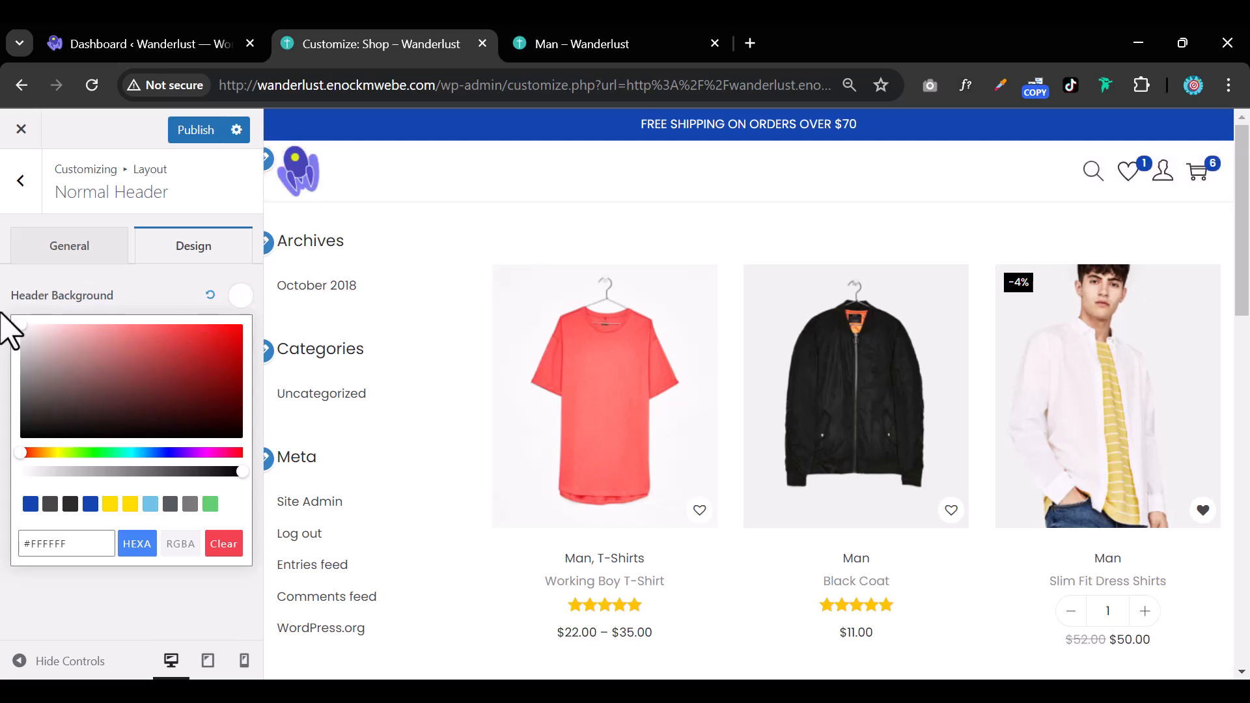
left_click(145, 299)
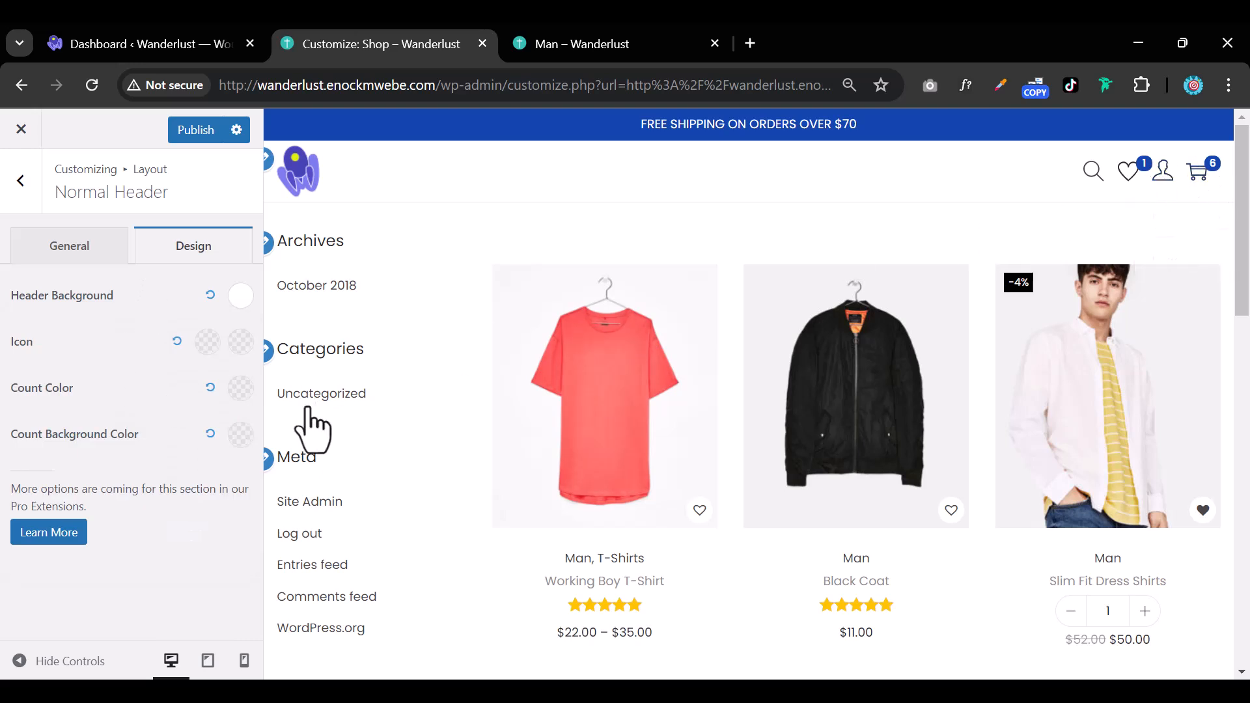
Try the Text Color swatch for the header's Count Color, then set it to white (#FFFFFF)
left_click(240, 388)
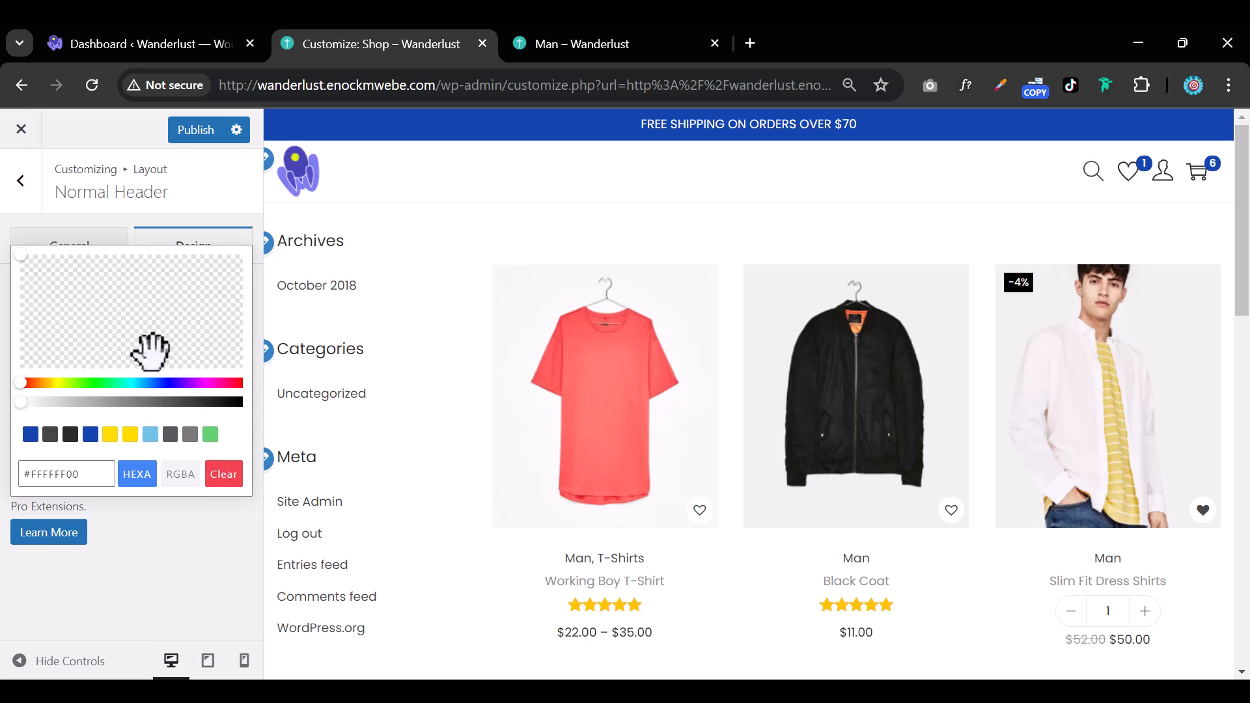
left_click(51, 434)
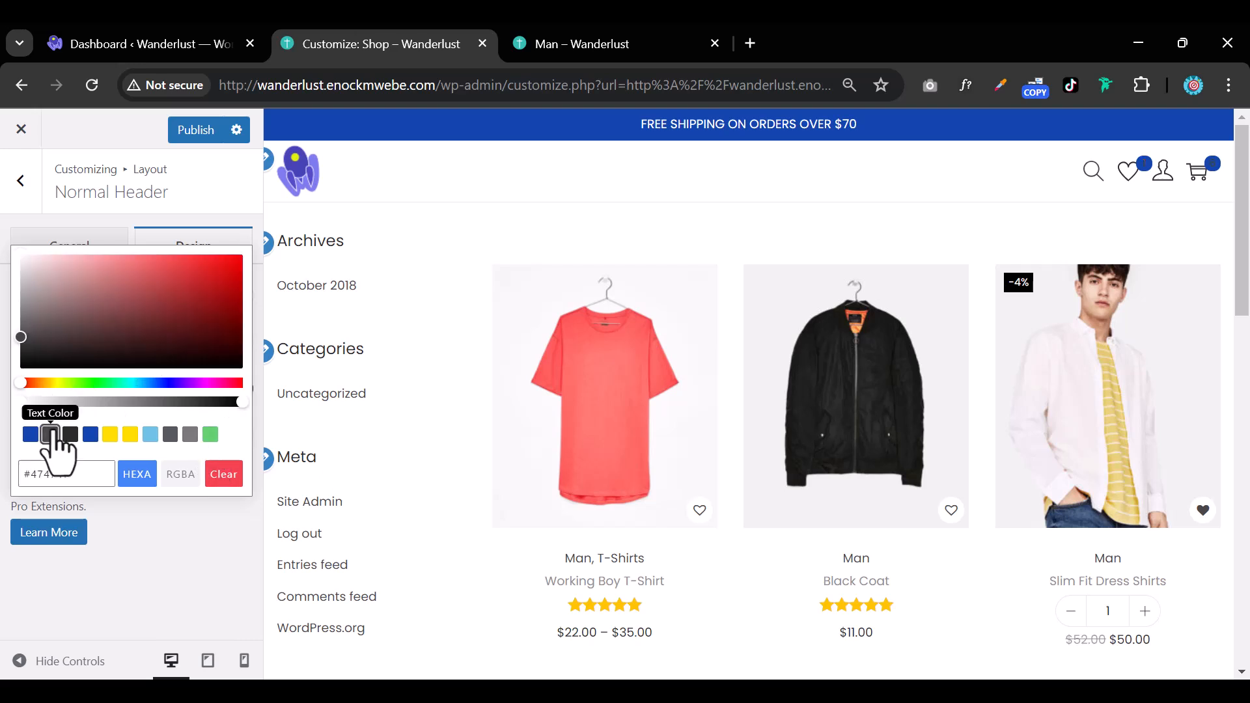
left_click_drag(58, 338, 94, 200)
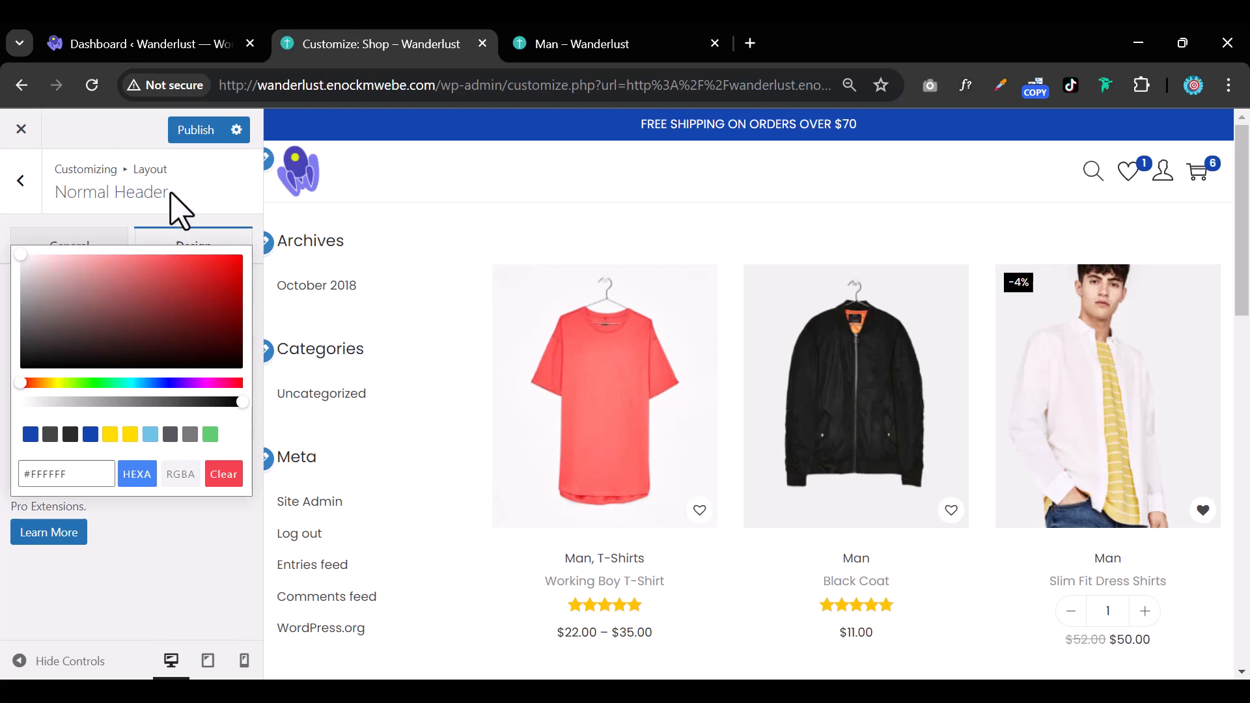
left_click(199, 192)
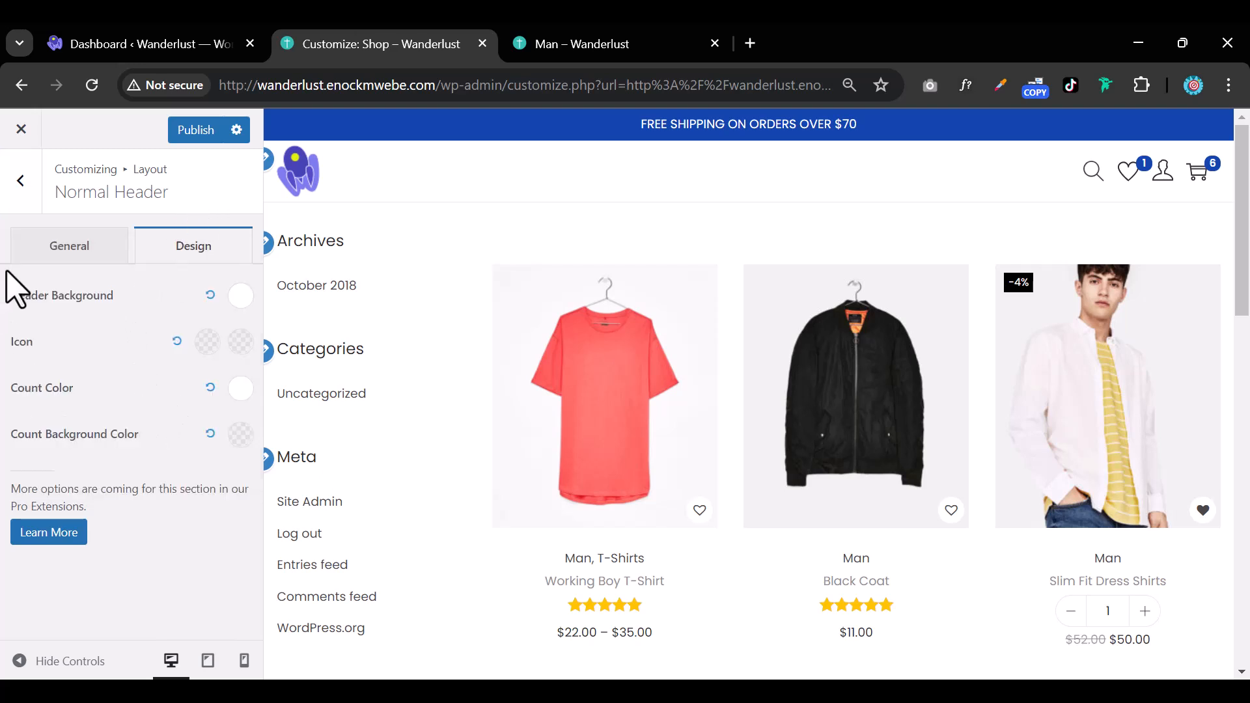
Try several colors for the header's Count Background Color in the Normal Header design options and set it to dark gray (#2B2B2B)
left_click(25, 189)
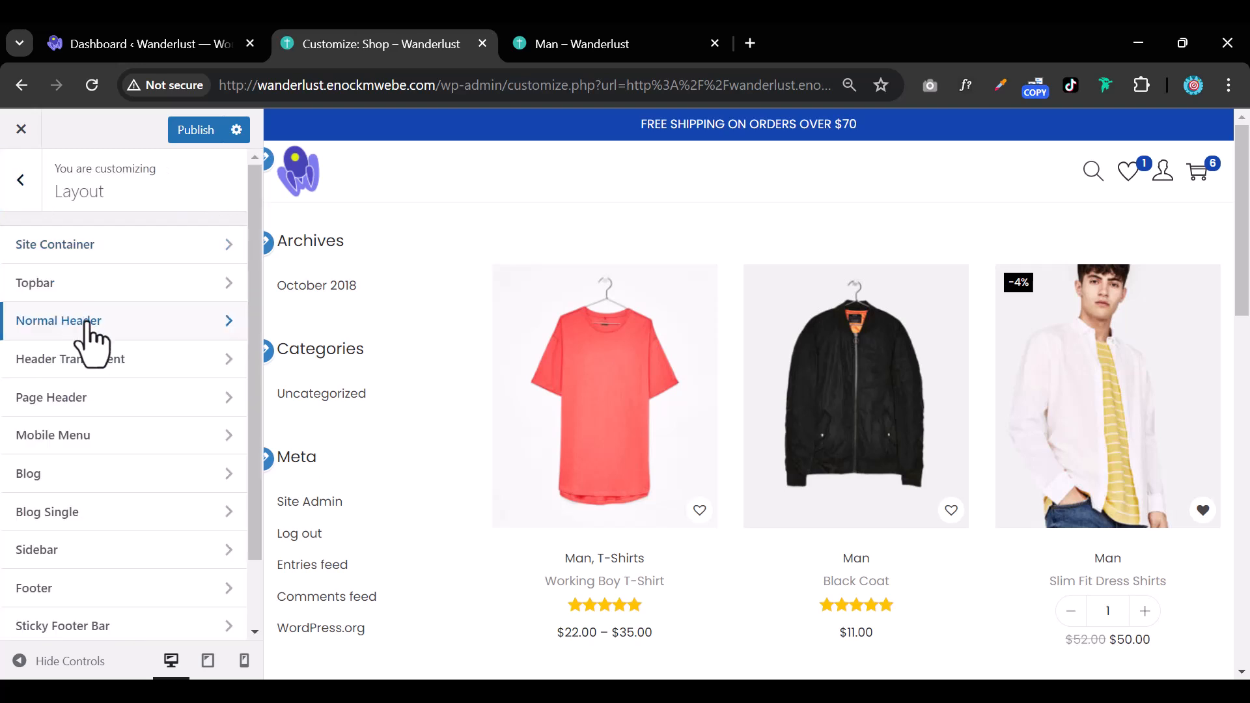
left_click(138, 333)
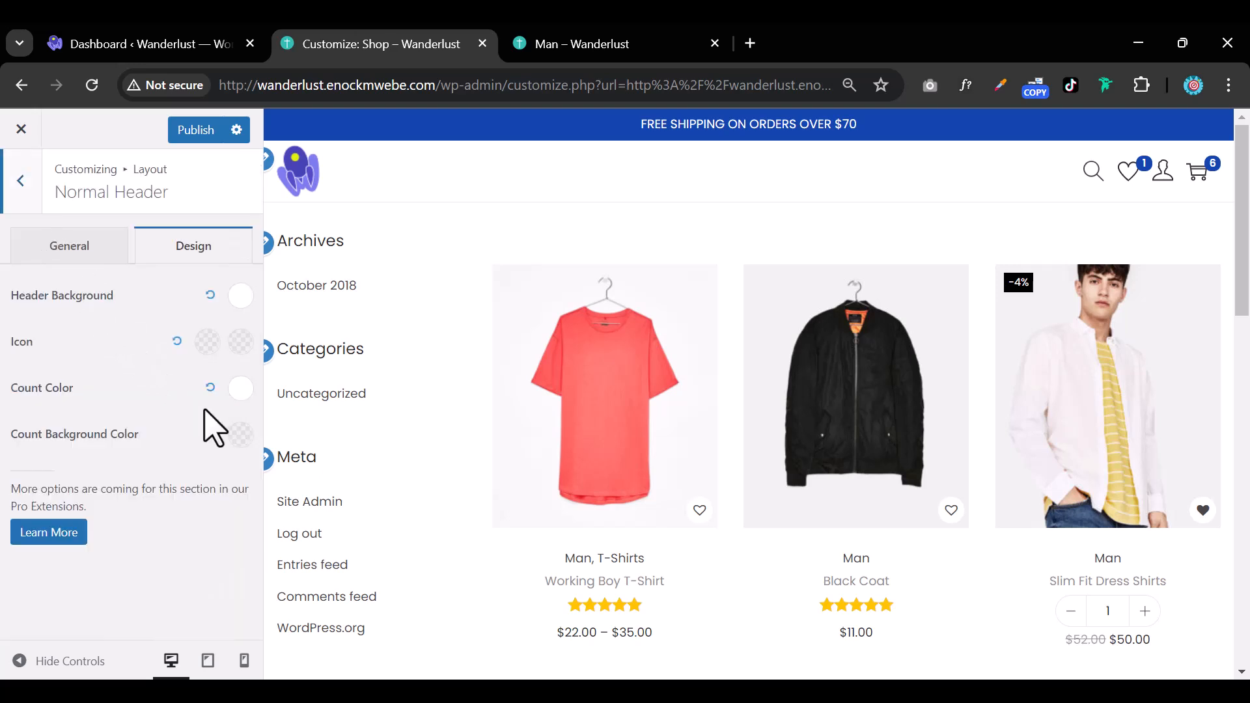
left_click(239, 435)
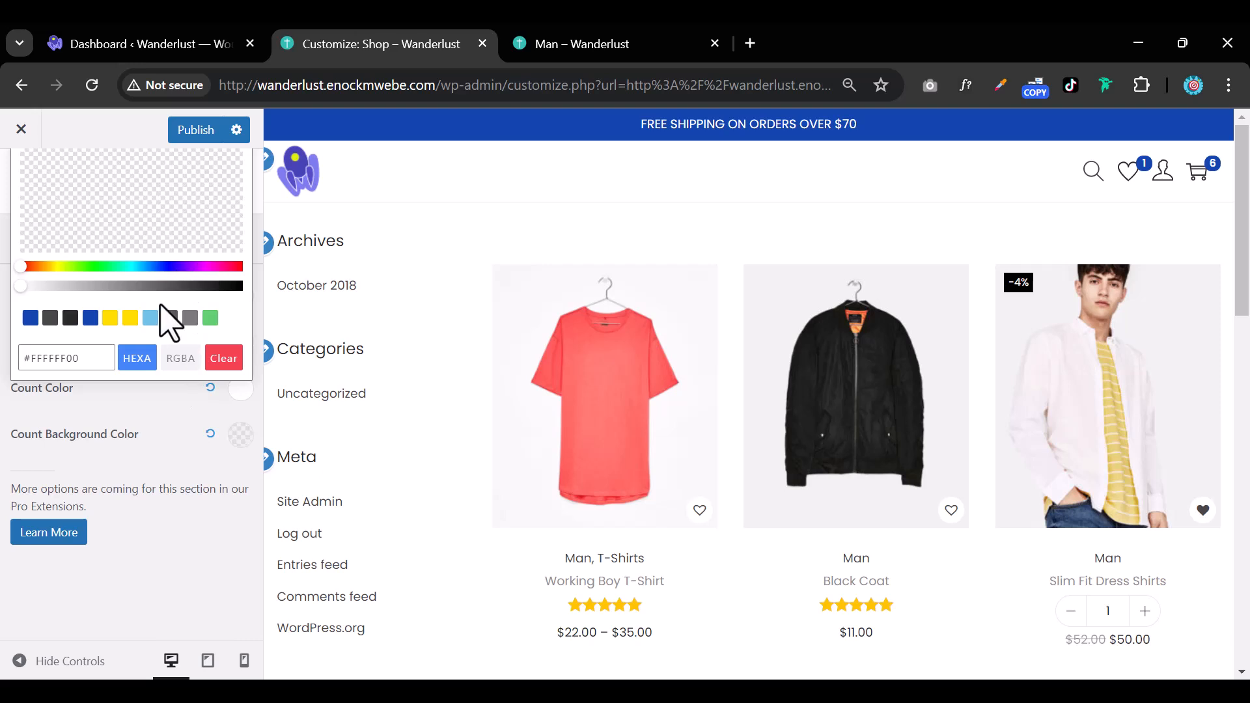
left_click(173, 320)
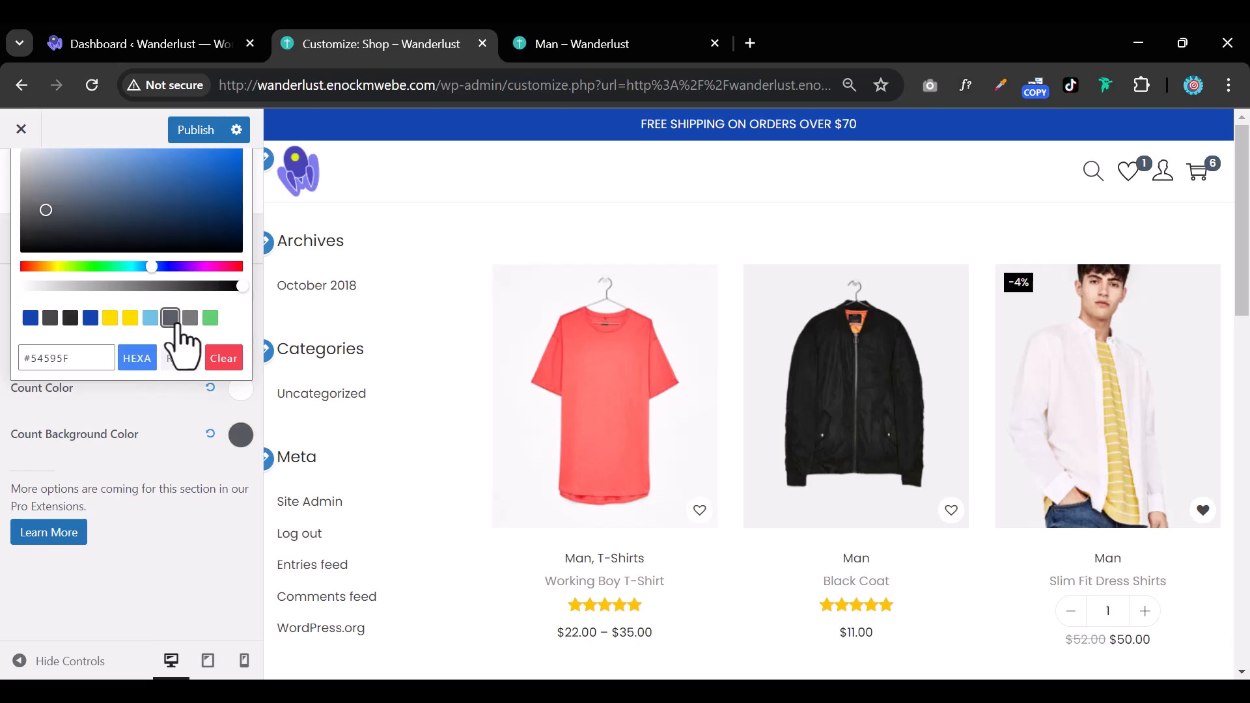
left_click(187, 319)
left_click(170, 319)
left_click(91, 319)
left_click(41, 267)
left_click(155, 194)
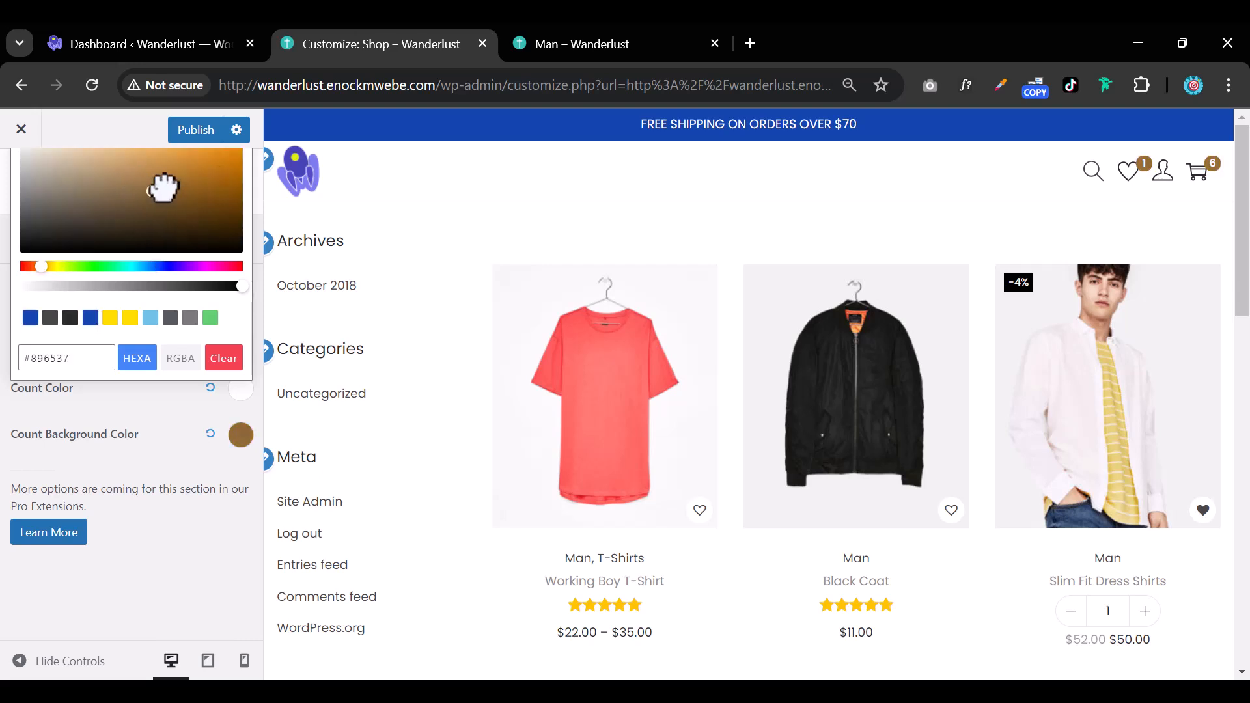
mouse_move(163, 189)
left_mouse_down()
mouse_move(189, 145)
mouse_move(159, 158)
mouse_move(197, 169)
left_mouse_up()
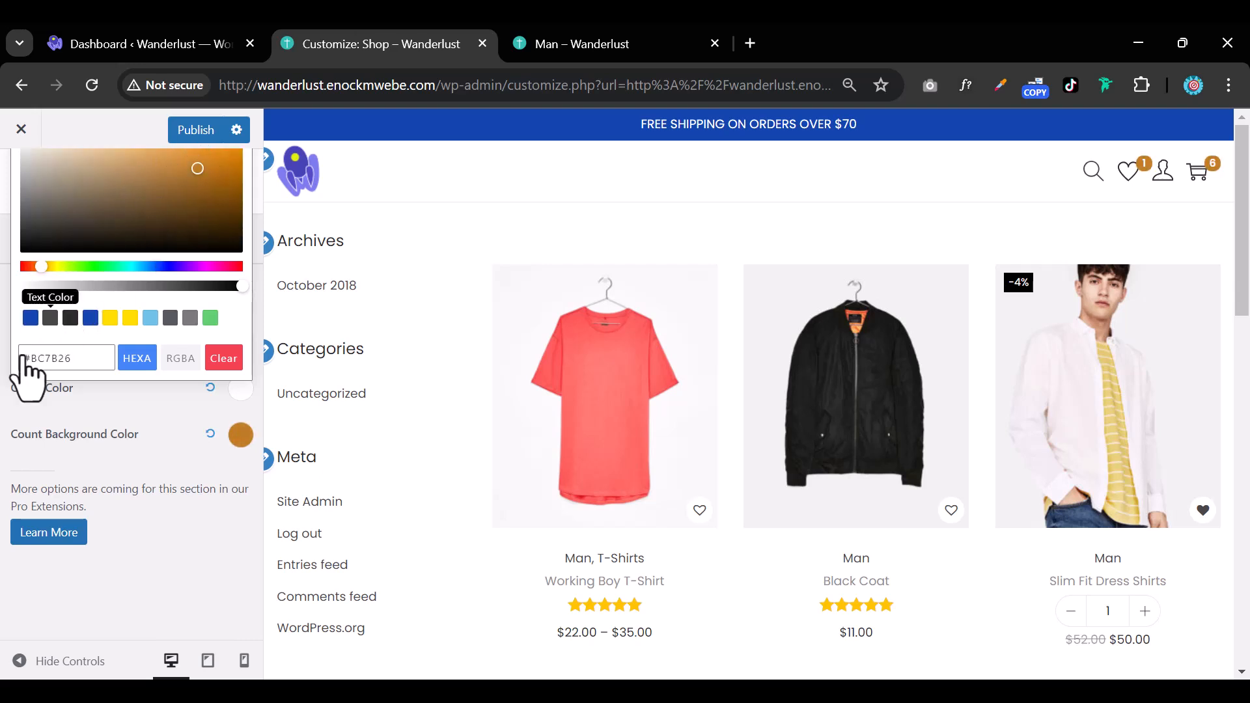
left_click(70, 318)
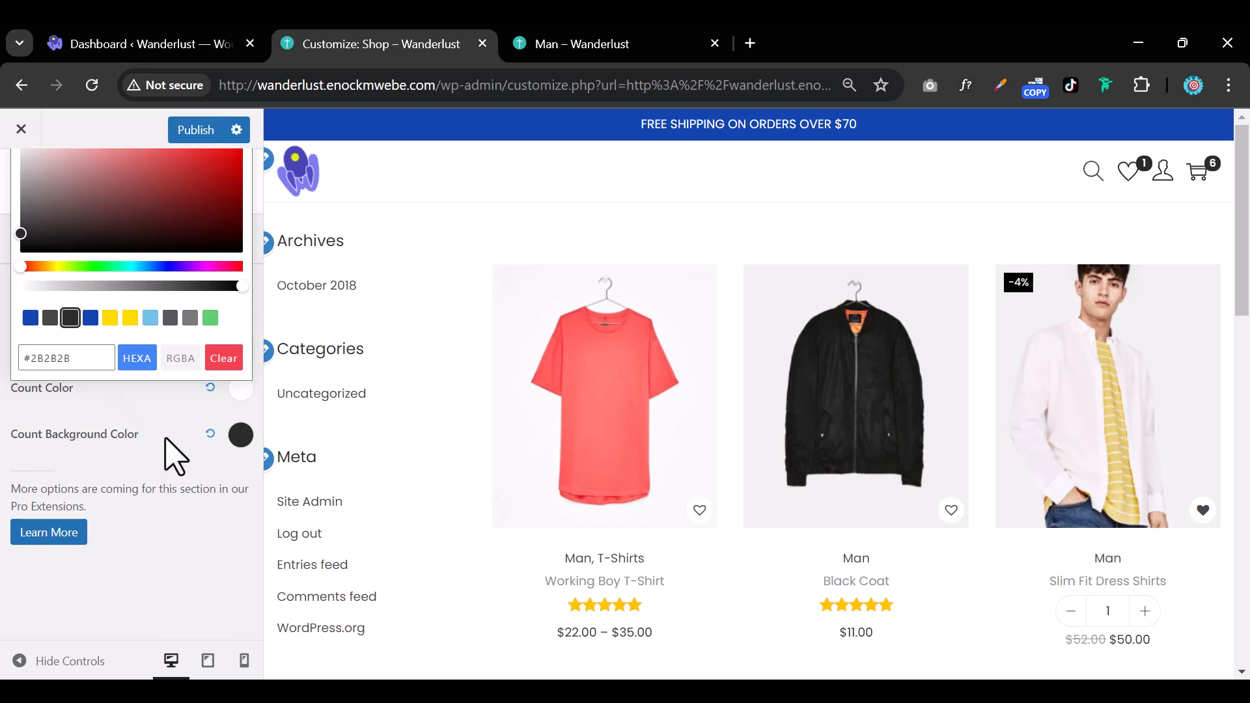
left_click(173, 454)
left_click(21, 180)
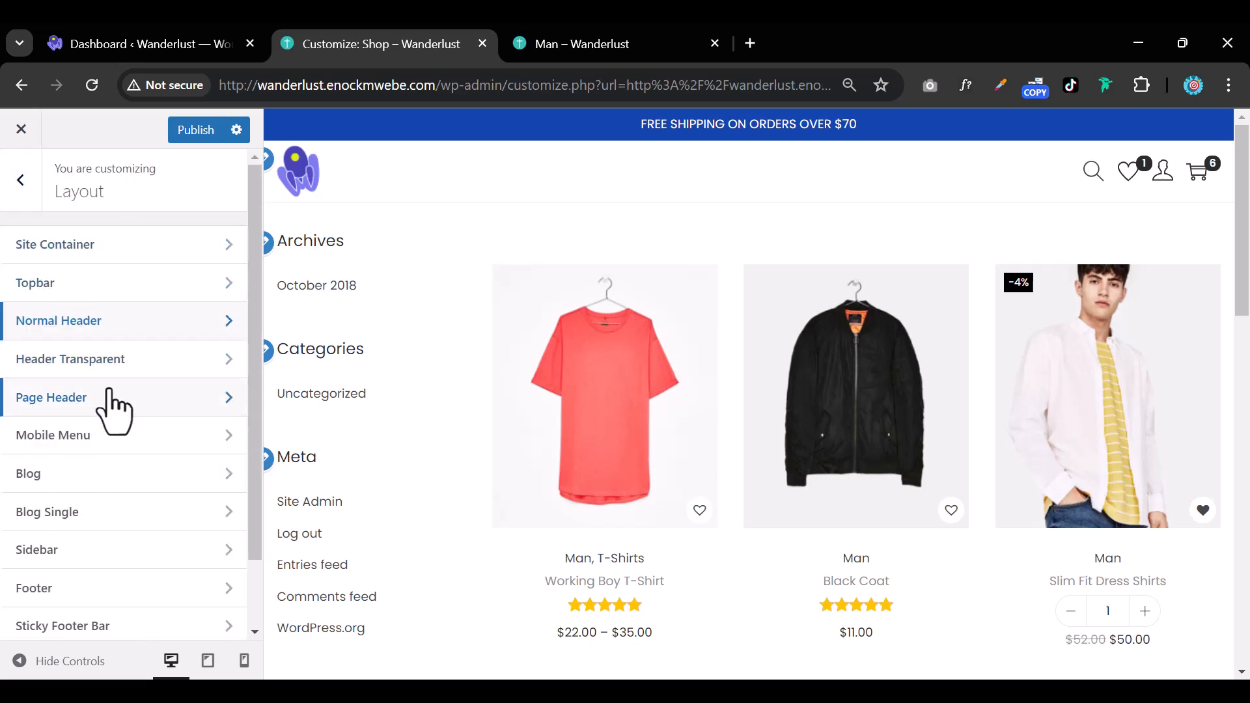
Try enabling the transparent header in the Header Transparent section, turn it off again, and return to the Layout sections
left_click(174, 378)
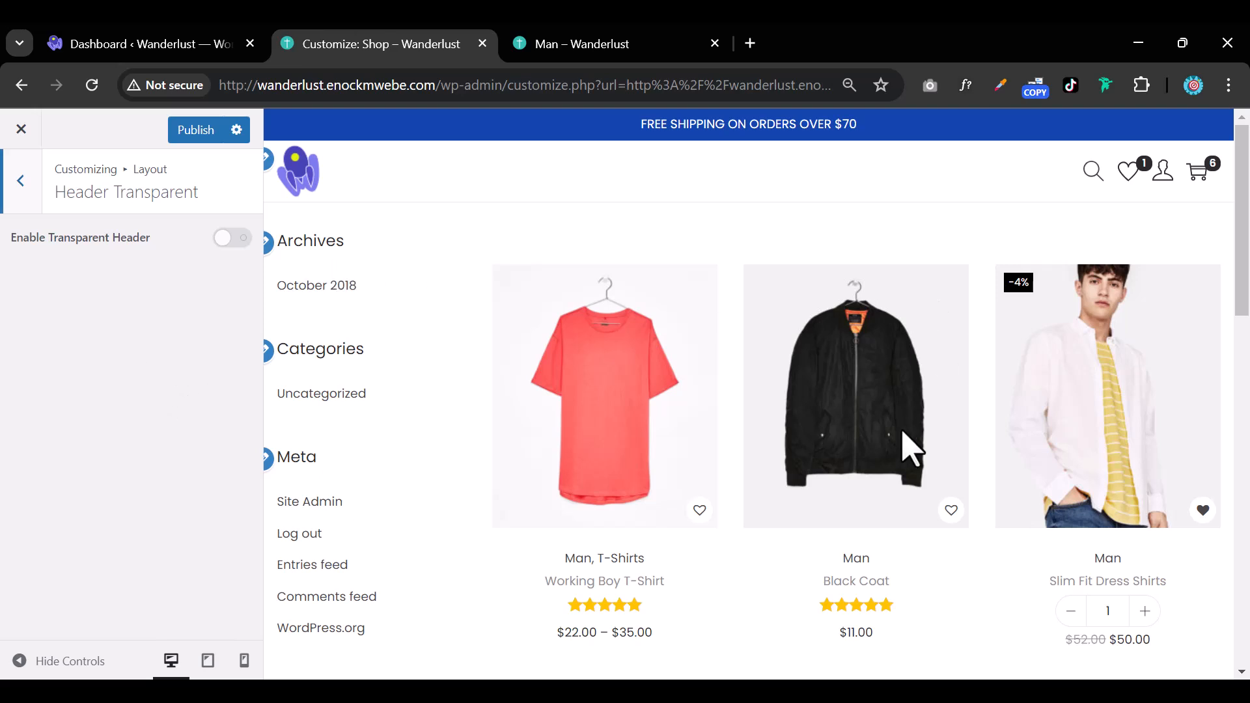
left_click(232, 238)
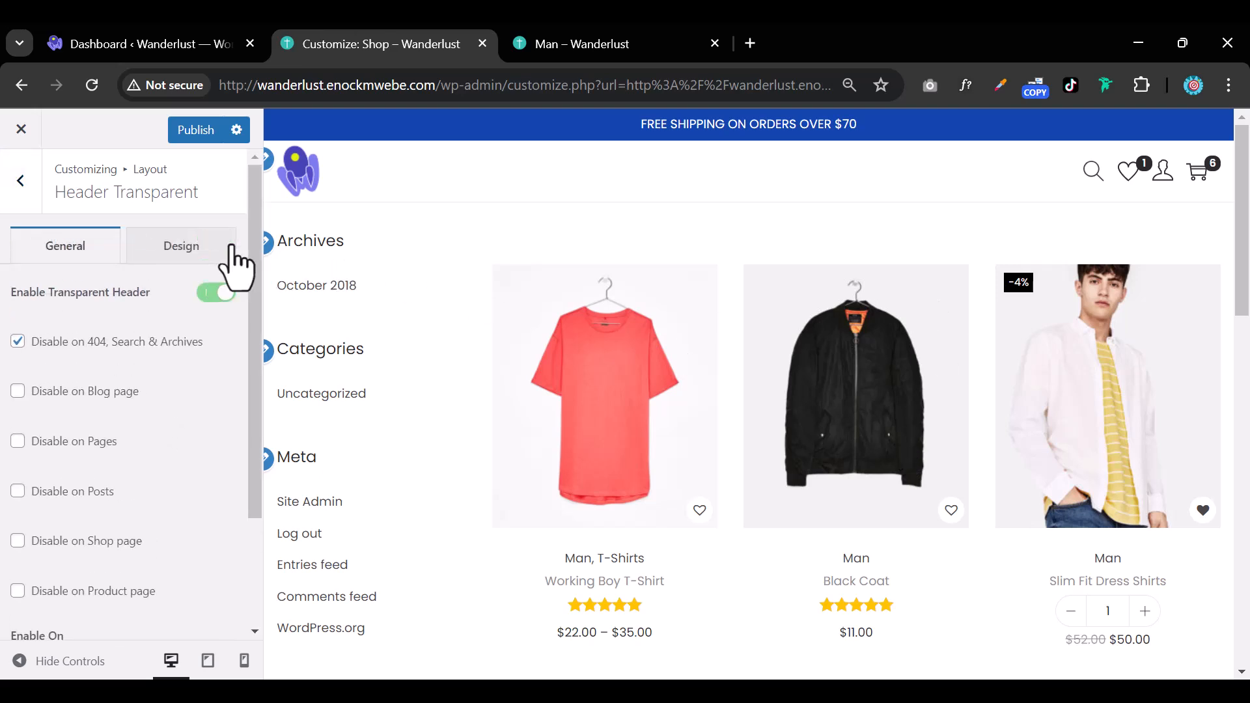
left_click(209, 298)
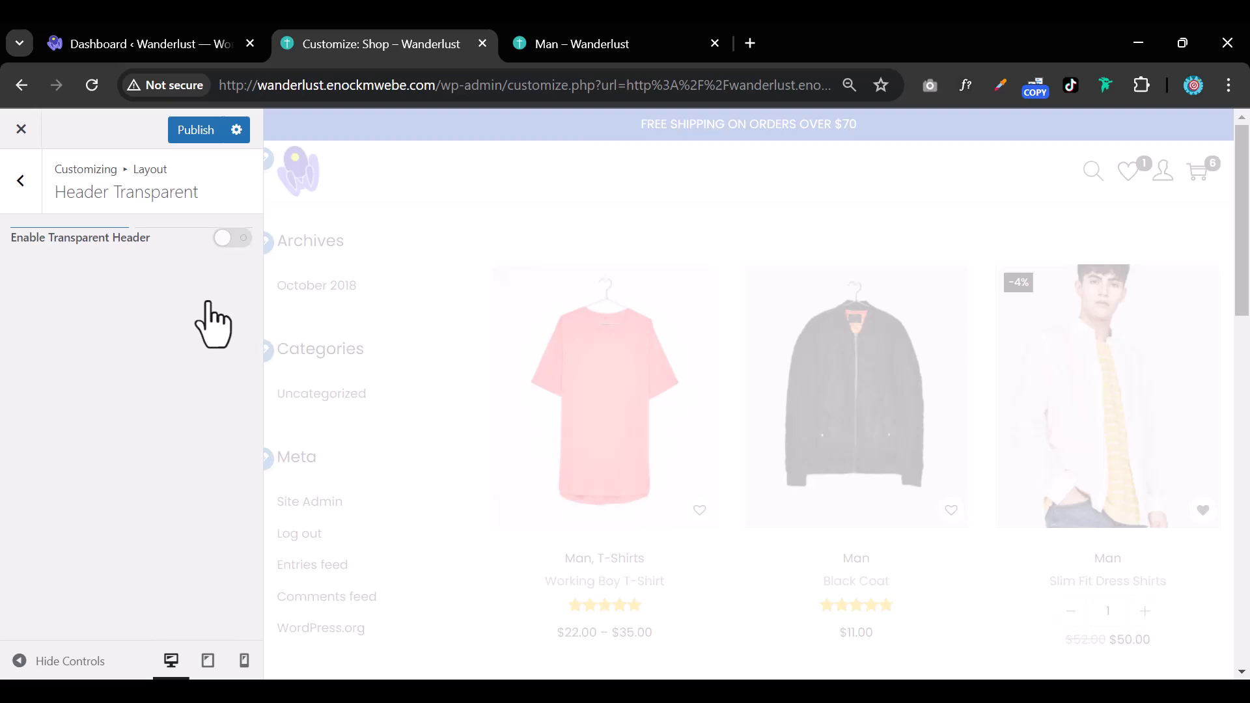
left_click(19, 198)
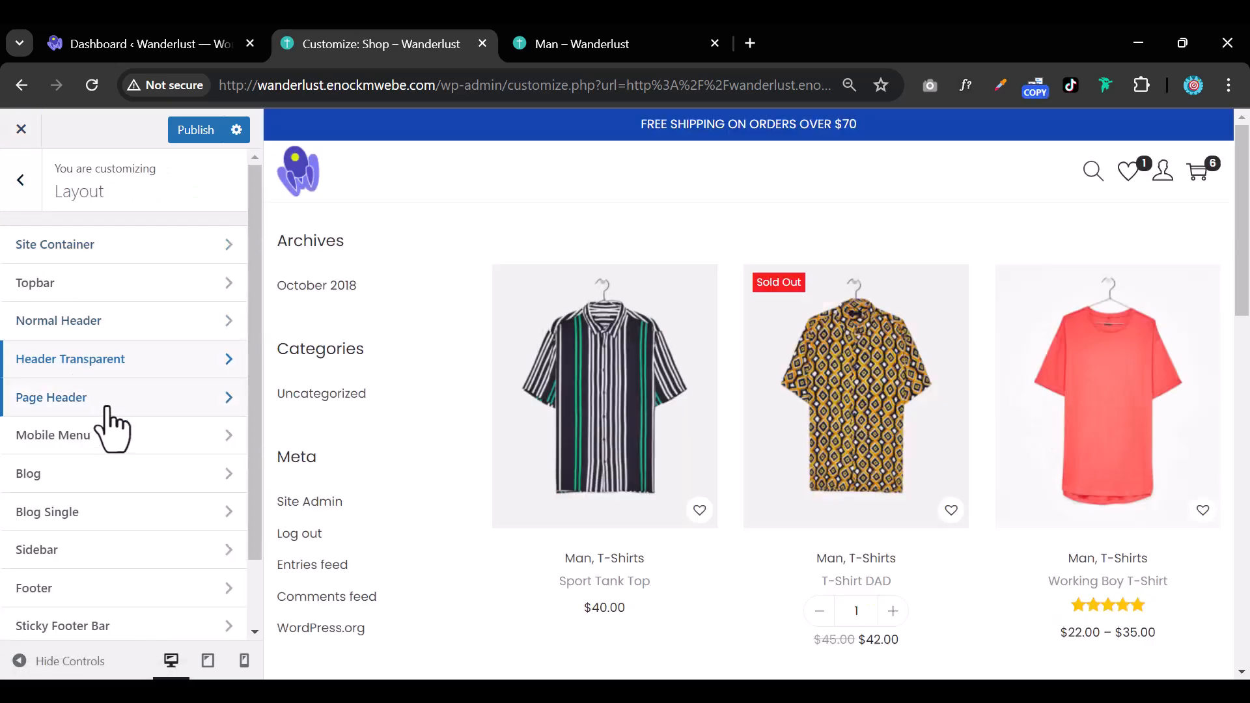
Try the Page Header display, compare it with the live Man category page, and turn the display off again
left_click(106, 405)
left_click(233, 238)
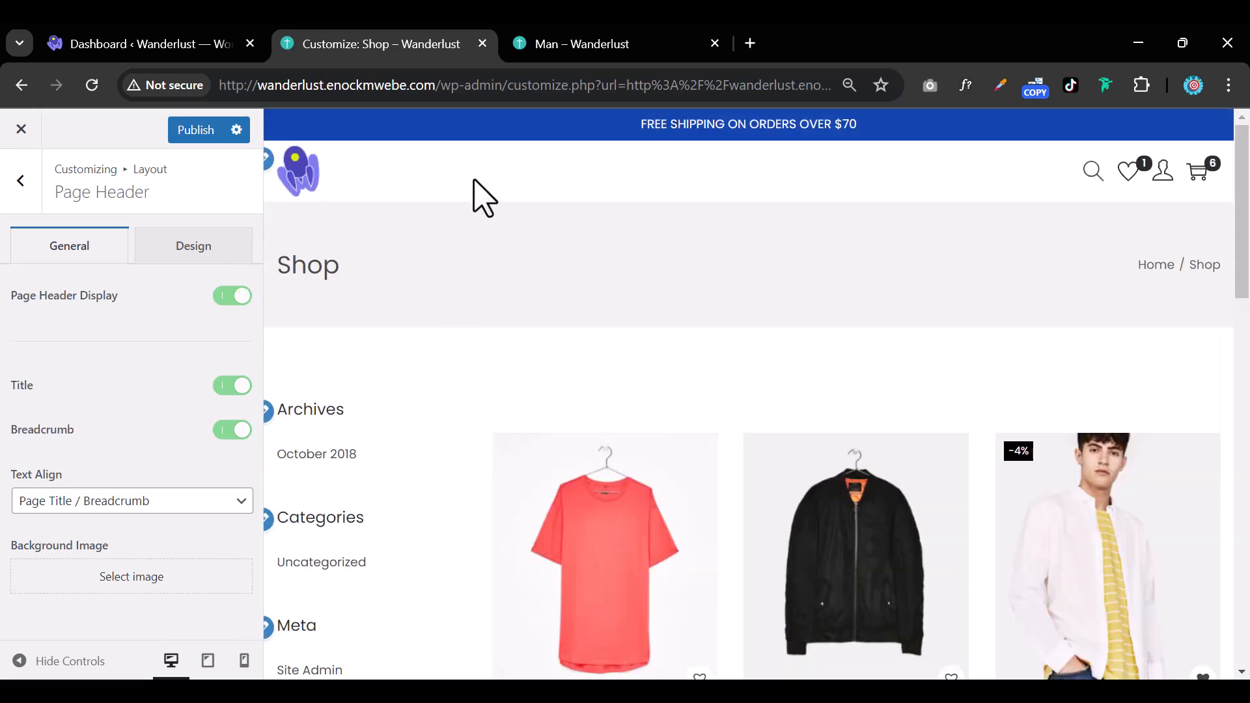
left_click(567, 39)
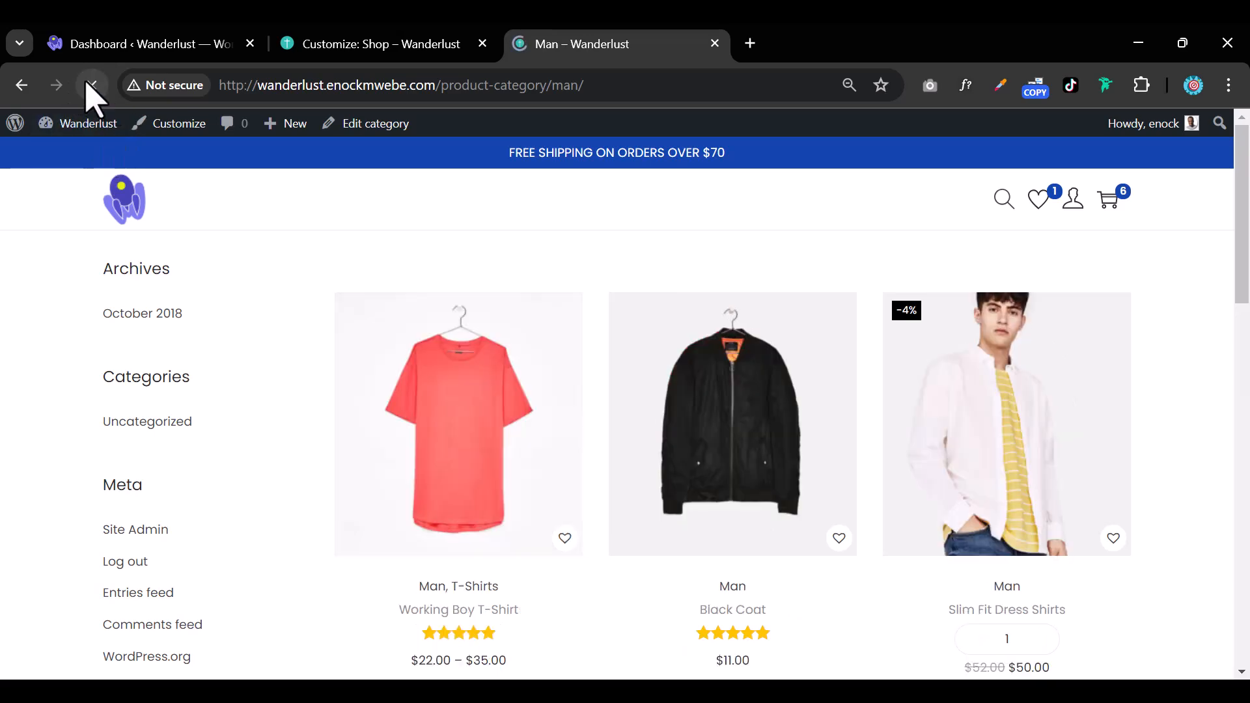
scroll(602, 420, "down", 5)
scroll(602, 420, "up", 5)
left_click(402, 45)
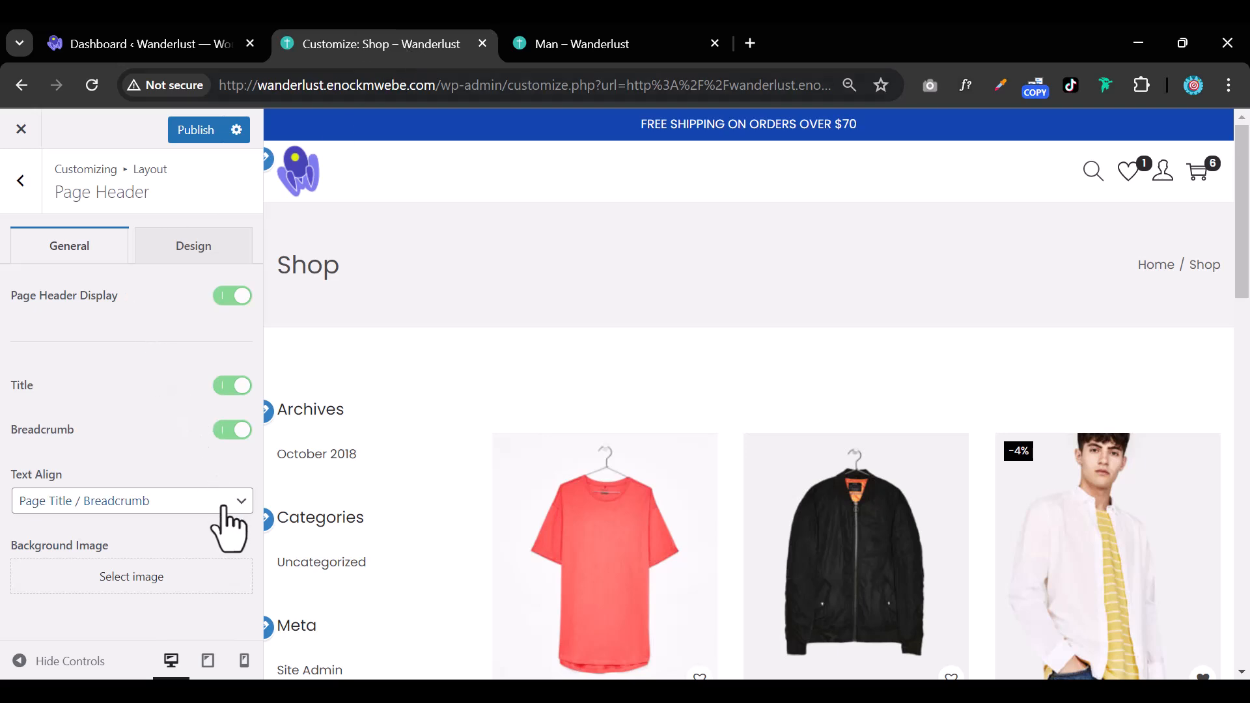
left_click(232, 296)
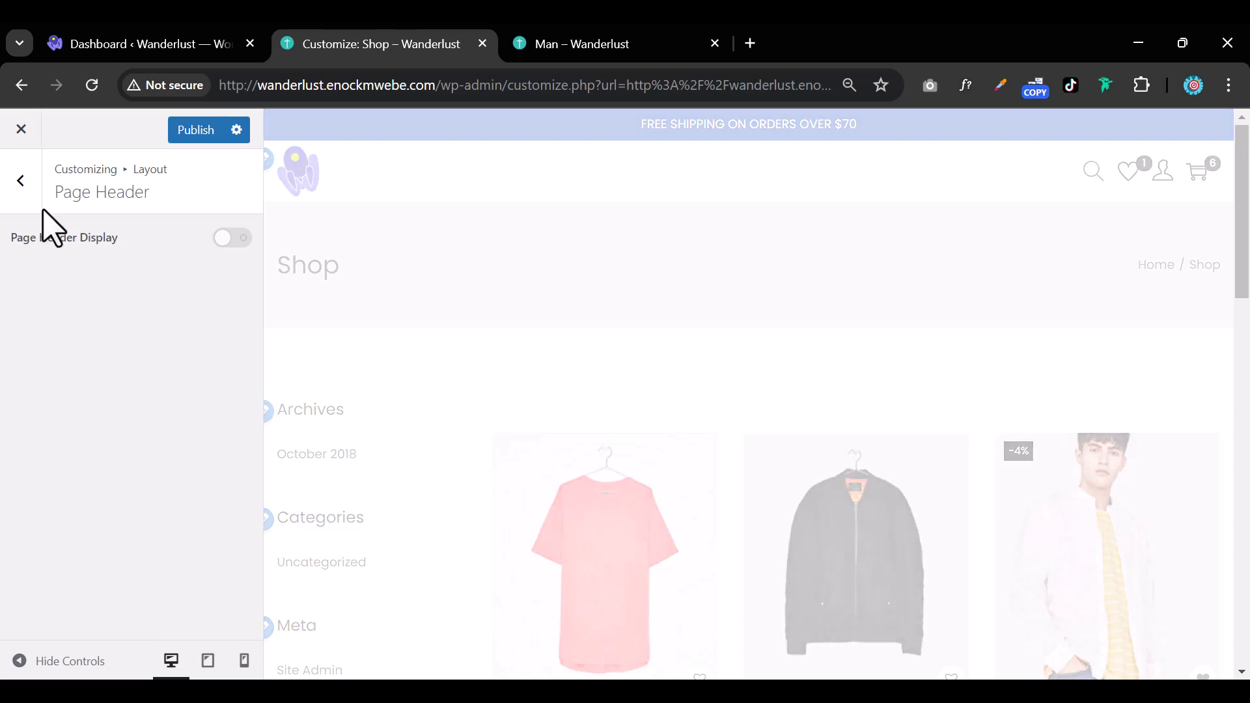
left_click(22, 201)
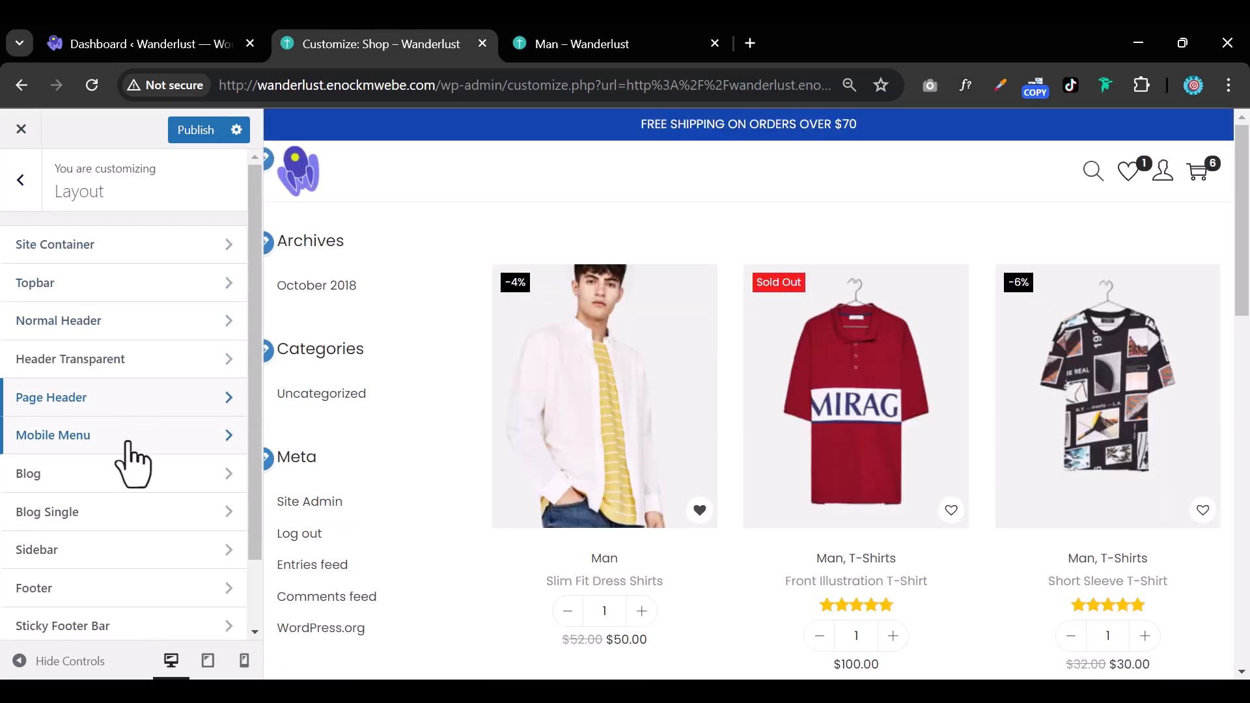
Look at the Mobile Menu settings with the phone-size shop preview, and return to the Layout sections in desktop preview
left_click(132, 435)
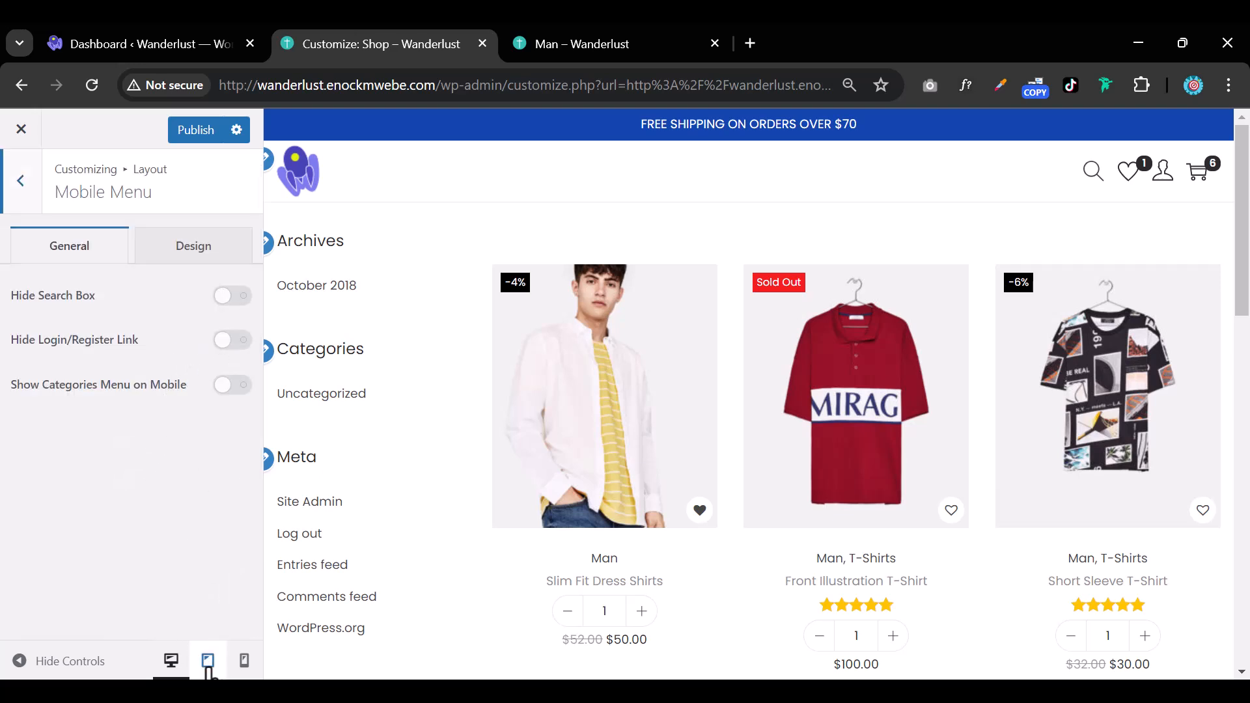
left_click(244, 661)
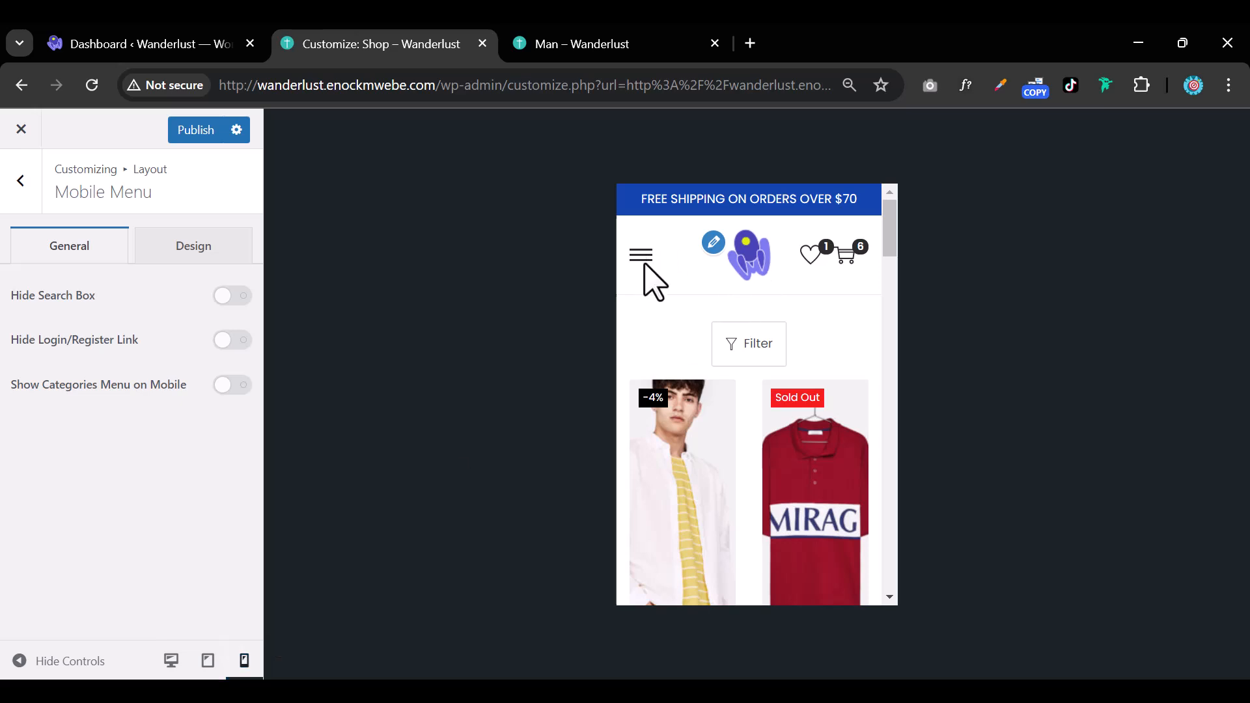
left_click(65, 661)
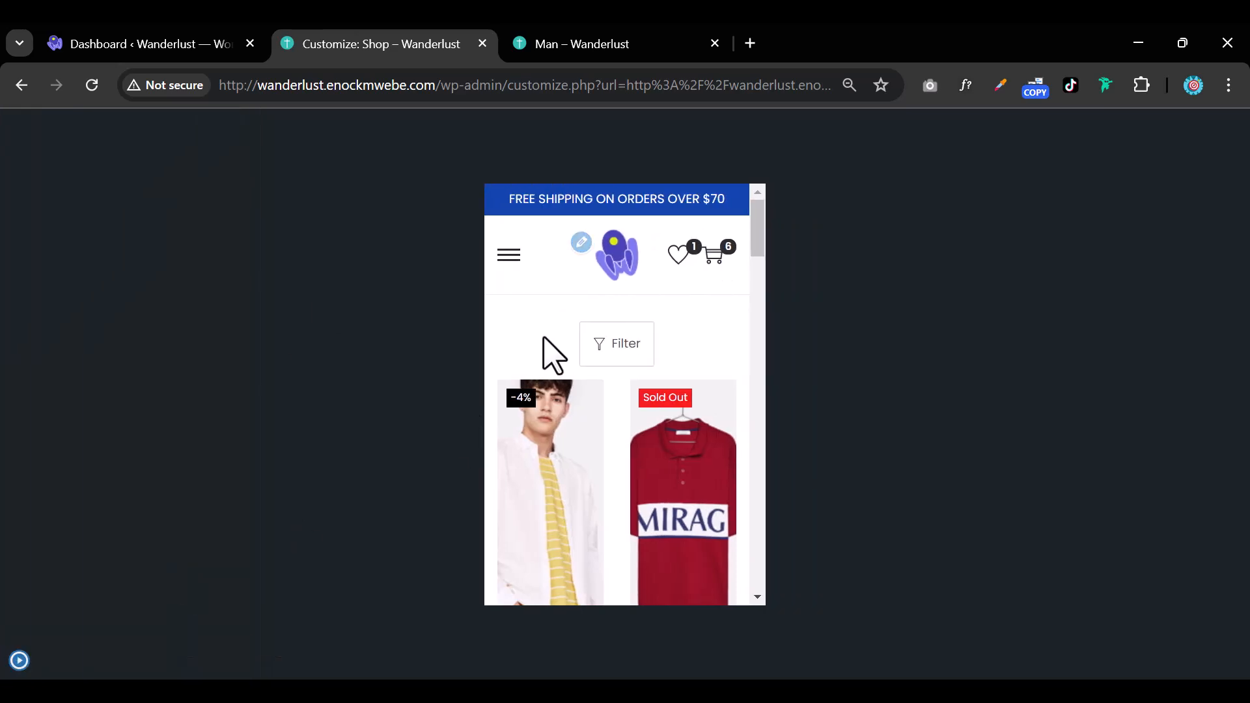
left_click(19, 660)
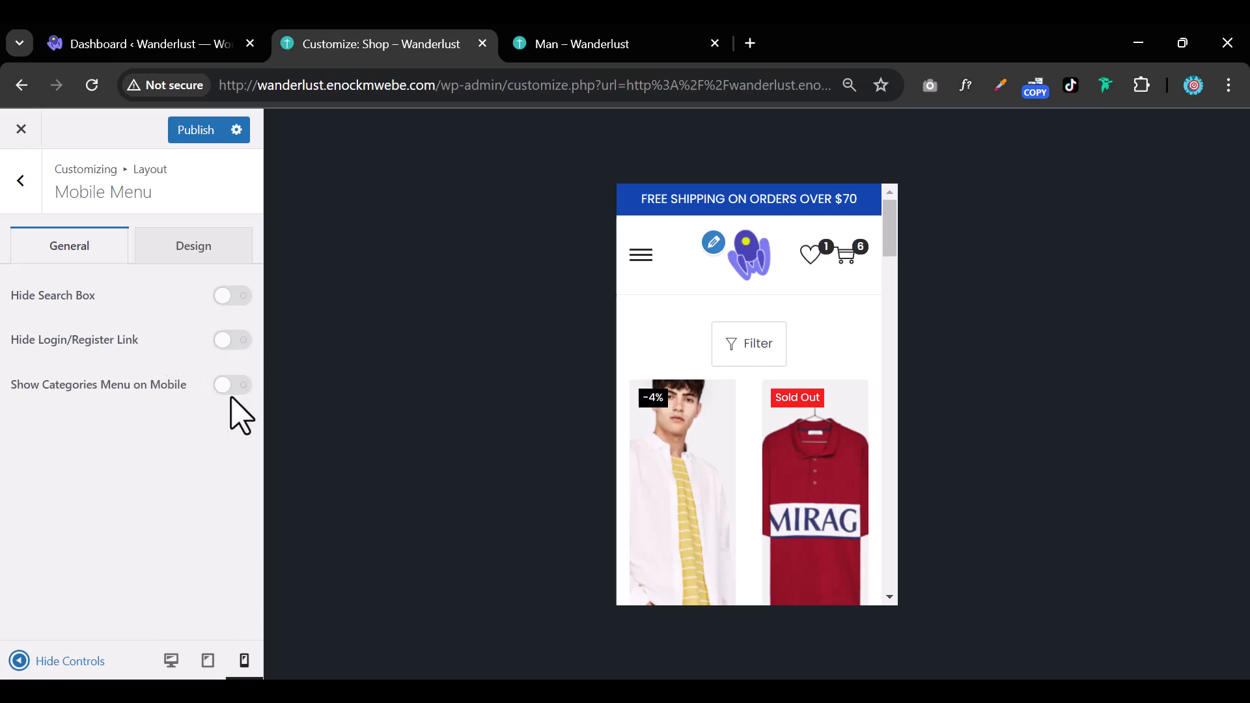
left_click(21, 181)
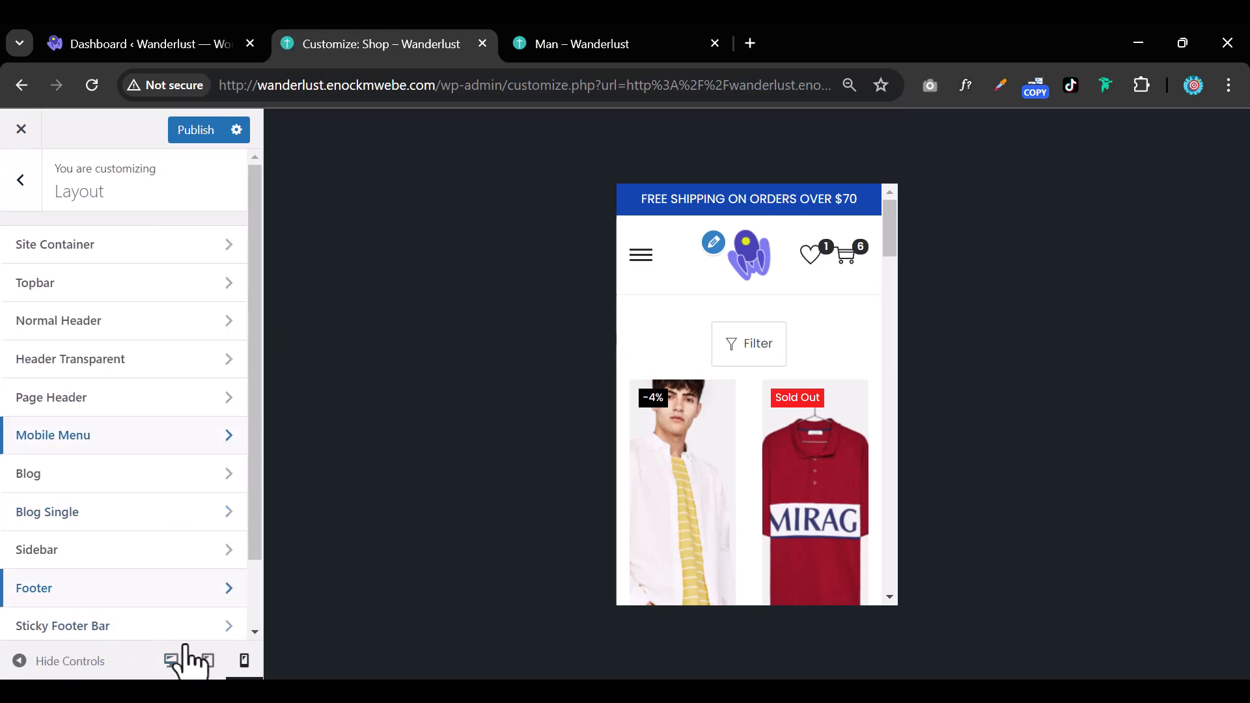
left_click(171, 661)
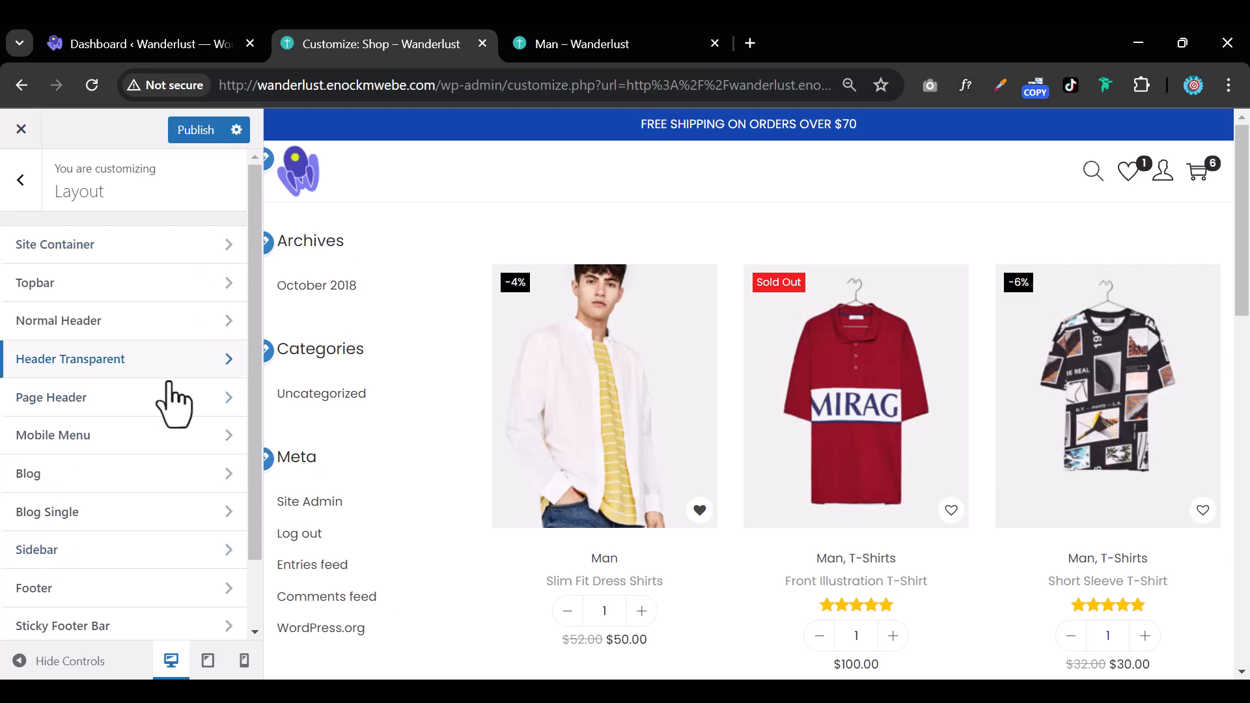
Look through the Blog layout settings and the shop page preview down to its footer, and return to the Layout sections
left_click(169, 481)
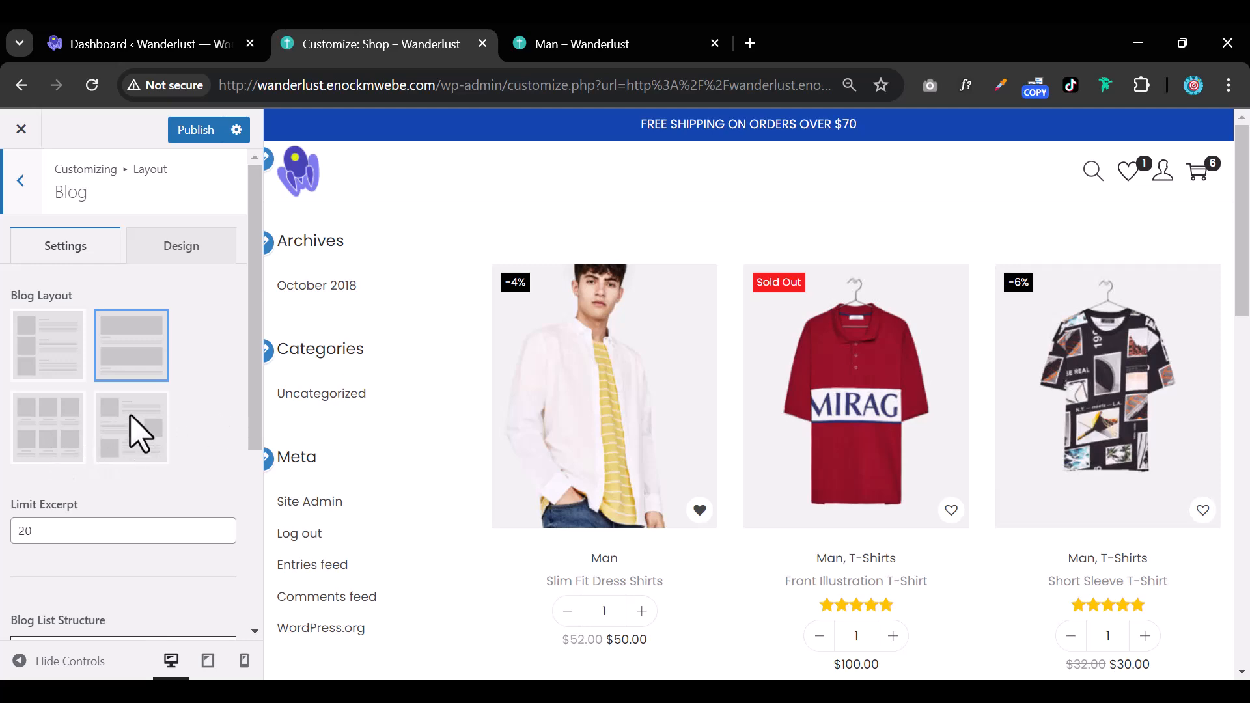
scroll(131, 426, "down", 5)
scroll(129, 424, "up", 5)
scroll(928, 508, "down", 15)
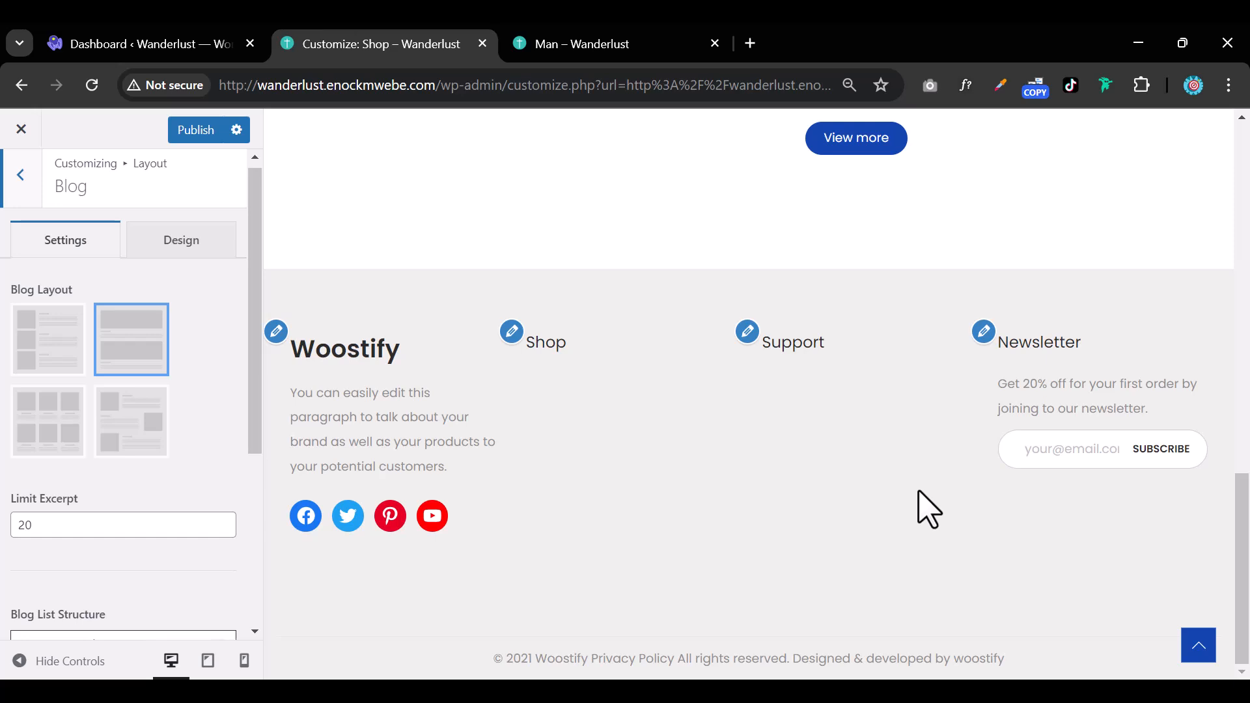
scroll(84, 390, "up", 1)
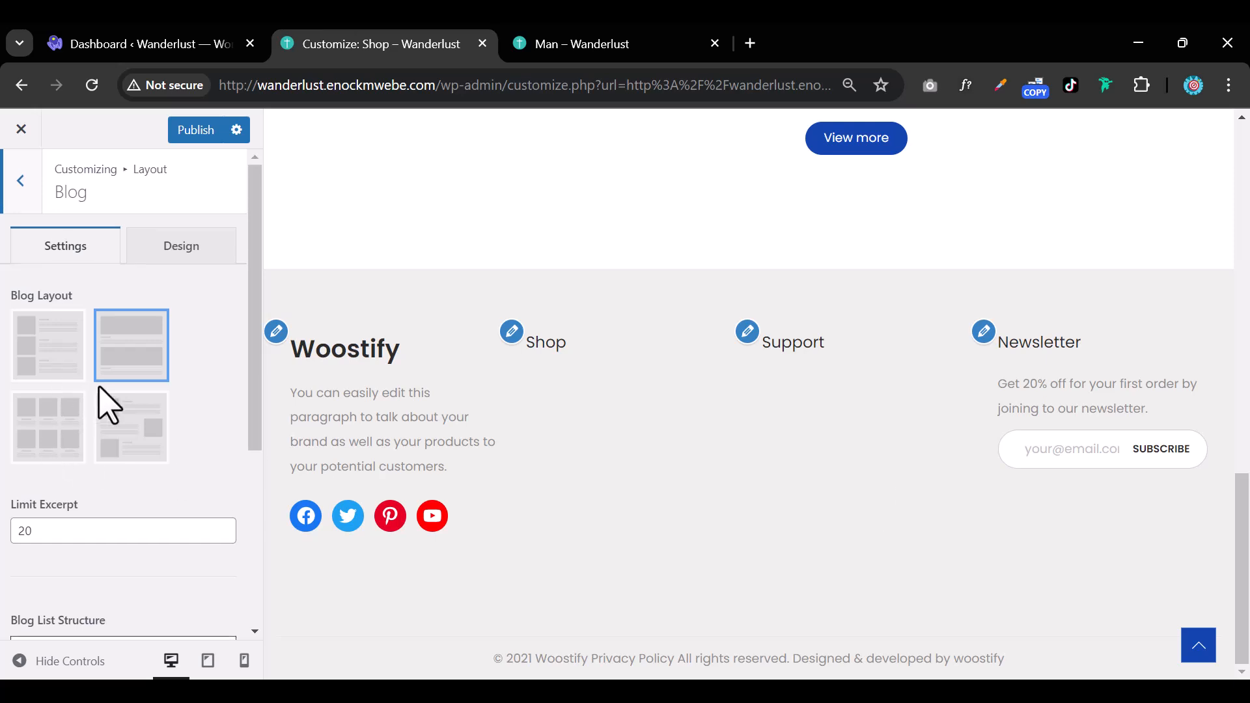
left_click(20, 202)
left_click(118, 475)
left_click(22, 195)
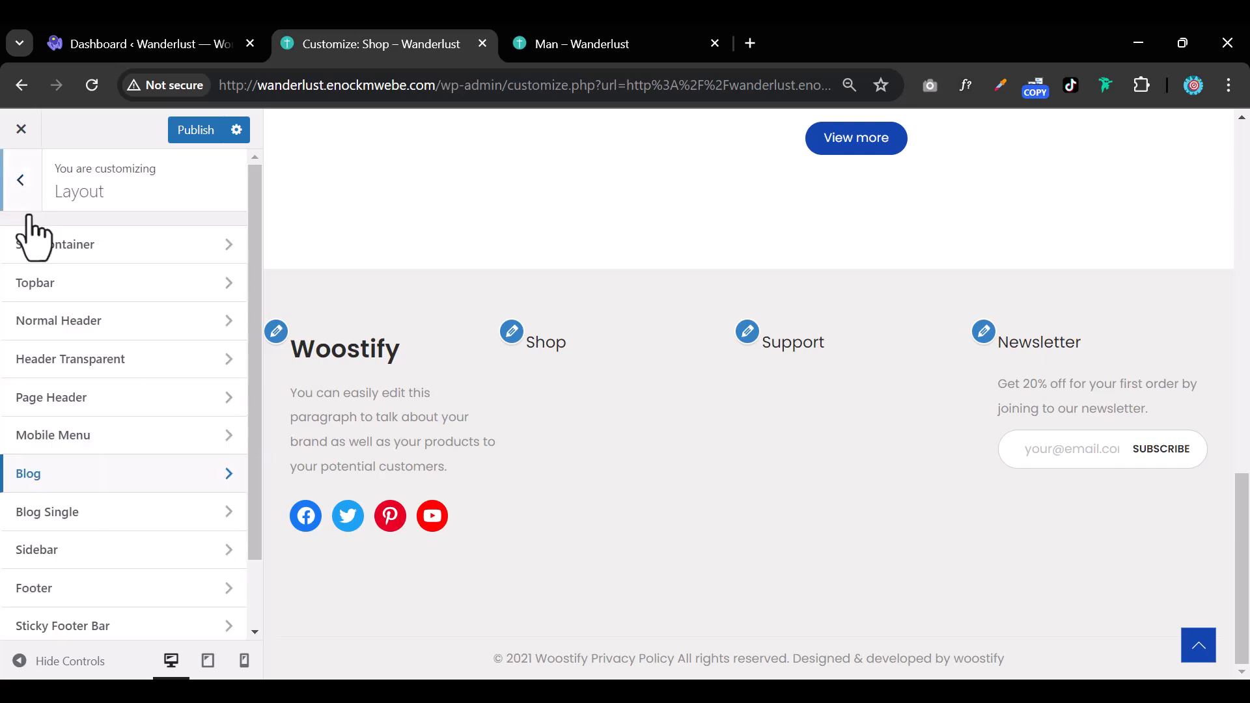
Try Right sidebar for the Shop/Product Archive sidebar, set it to No sidebar, and review the shop page with the controls hidden
scroll(112, 514, "down", 2)
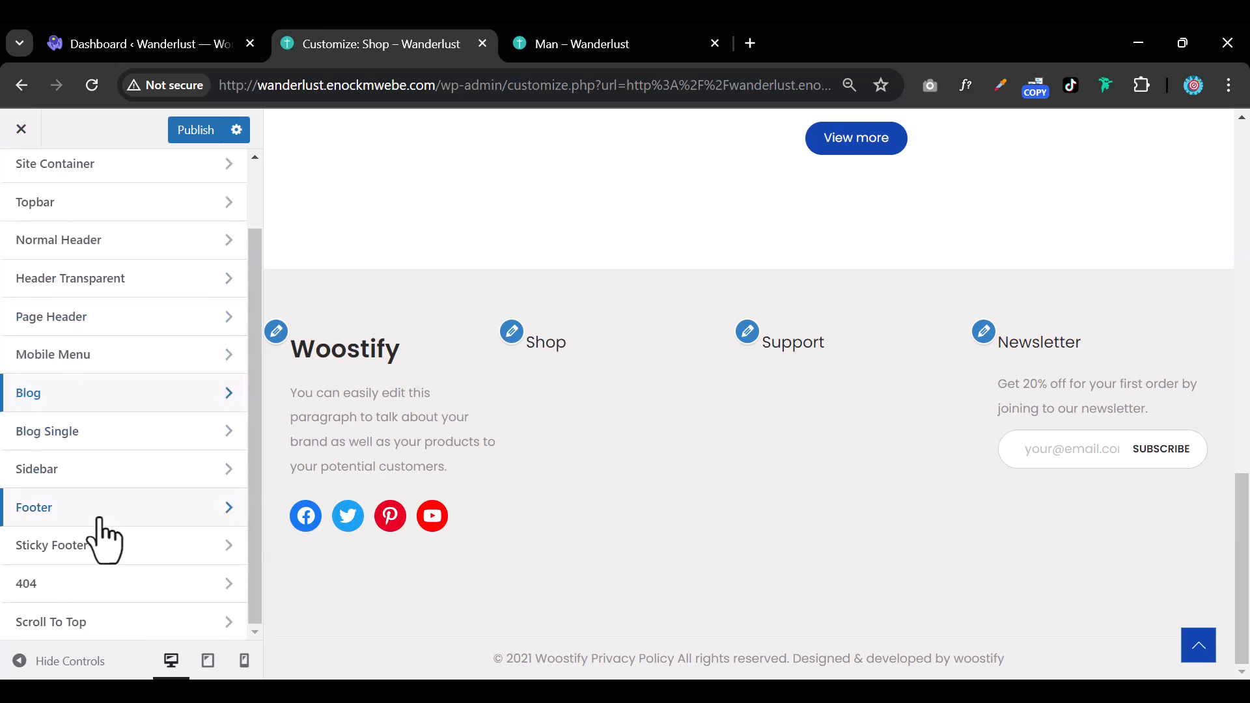
left_click(117, 471)
scroll(449, 405, "up", 10)
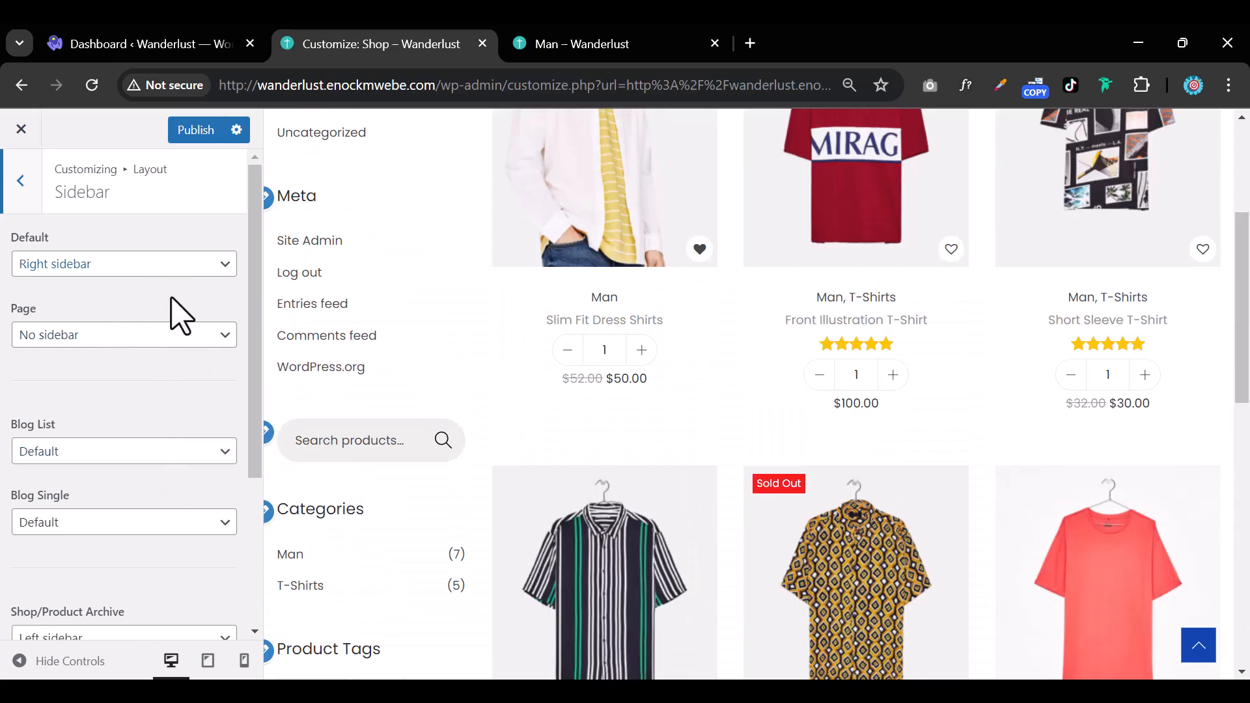
scroll(176, 391, "down", 4)
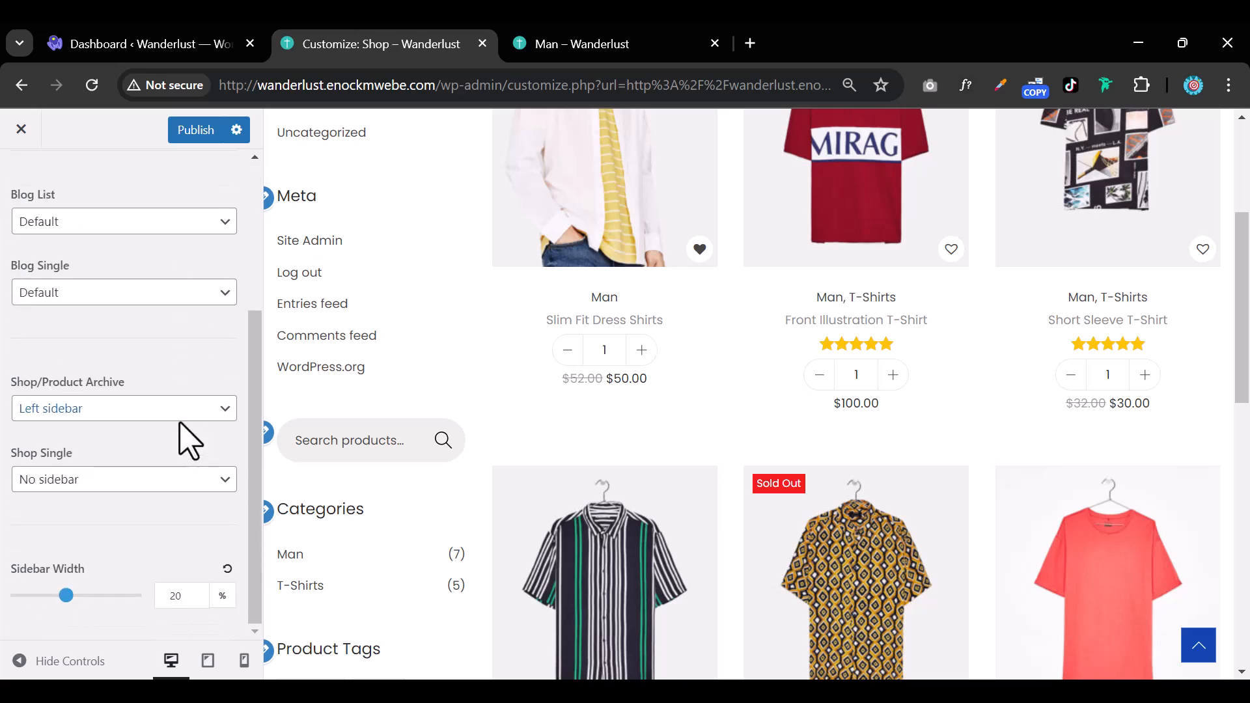
left_click(180, 409)
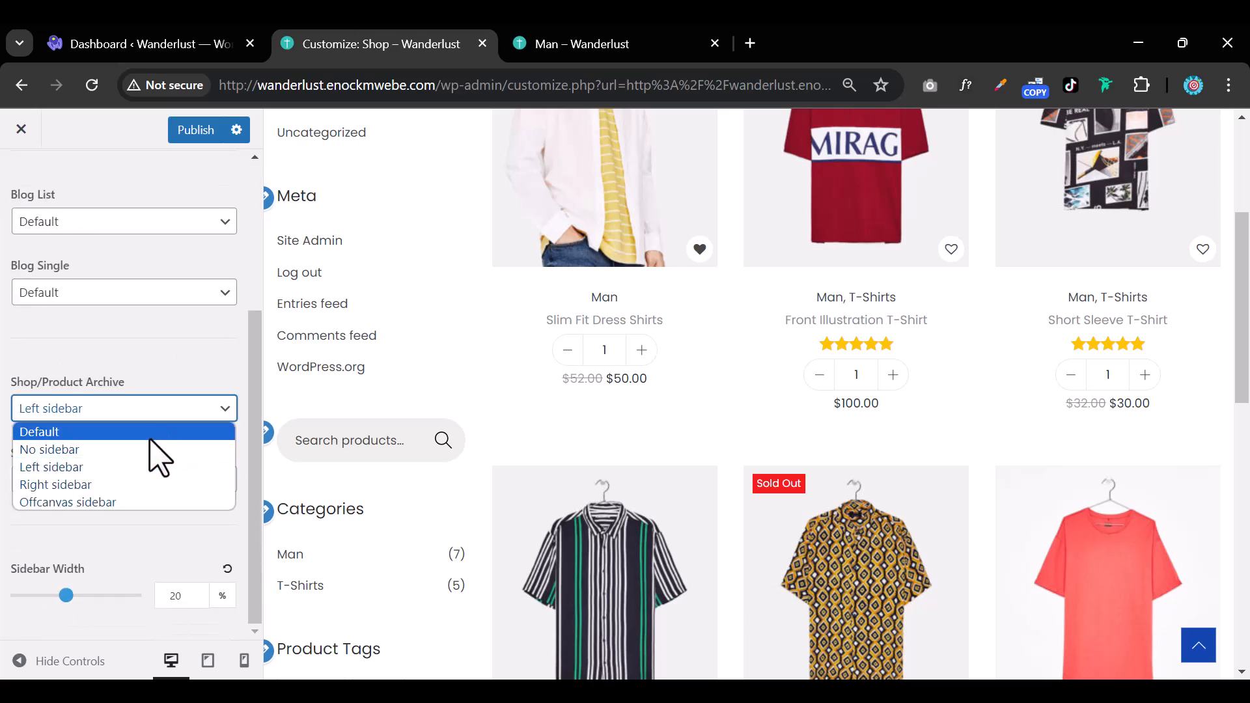
left_click(134, 482)
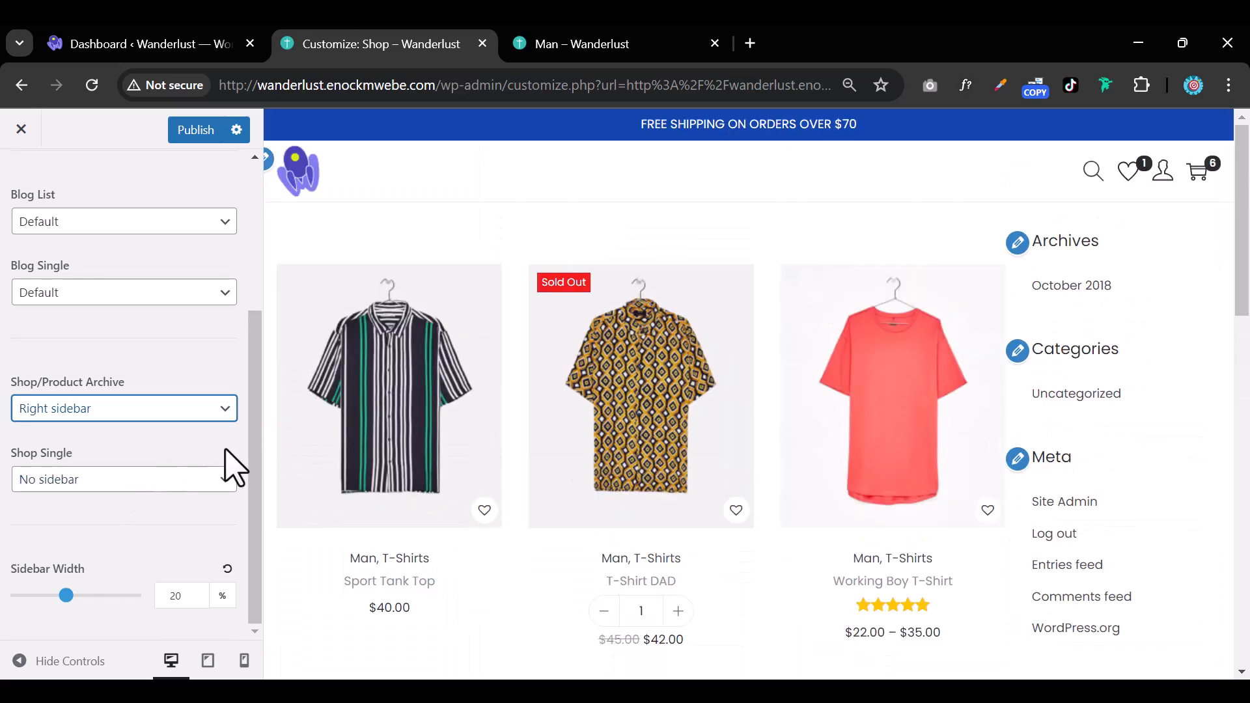
left_click(214, 411)
left_click(186, 447)
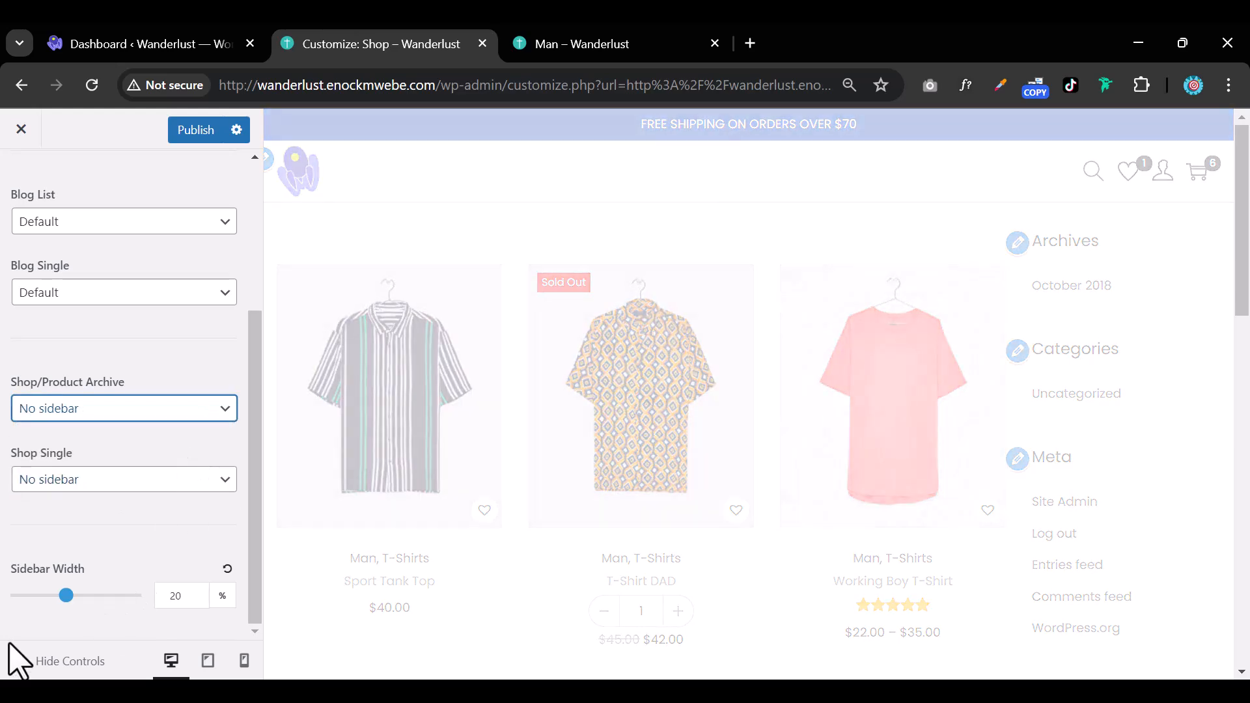
left_click(9, 665)
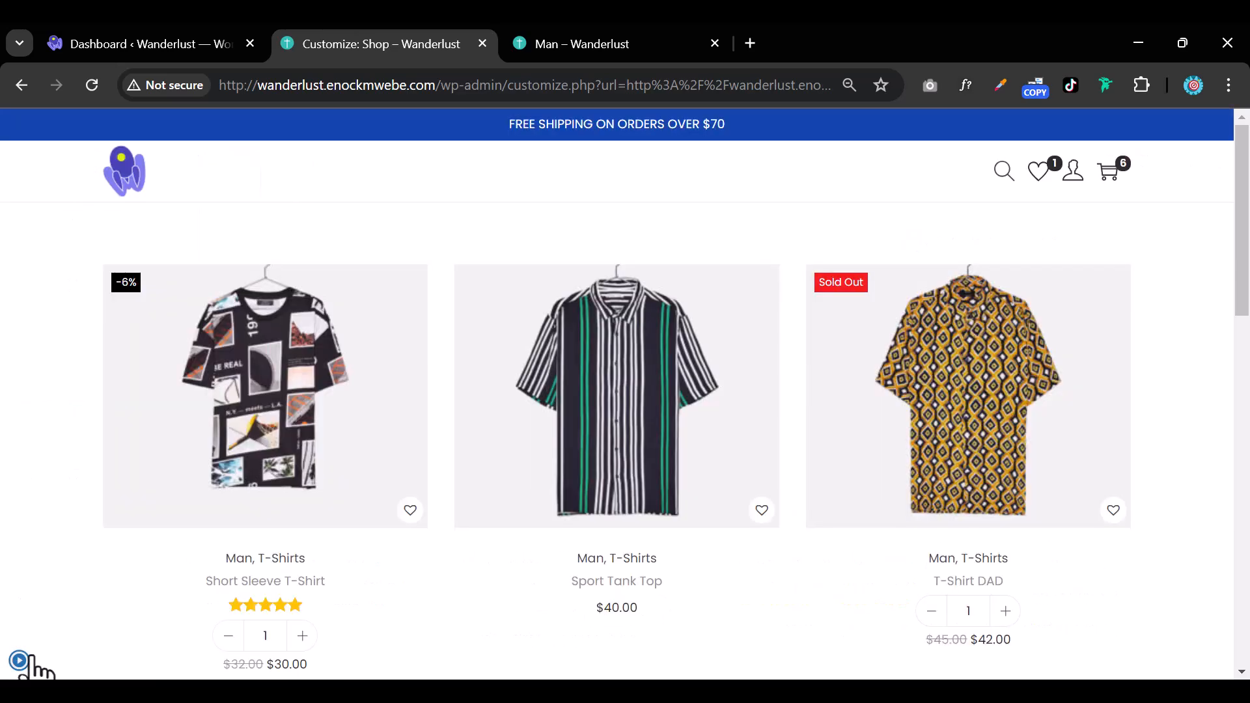
scroll(530, 396, "down", 15)
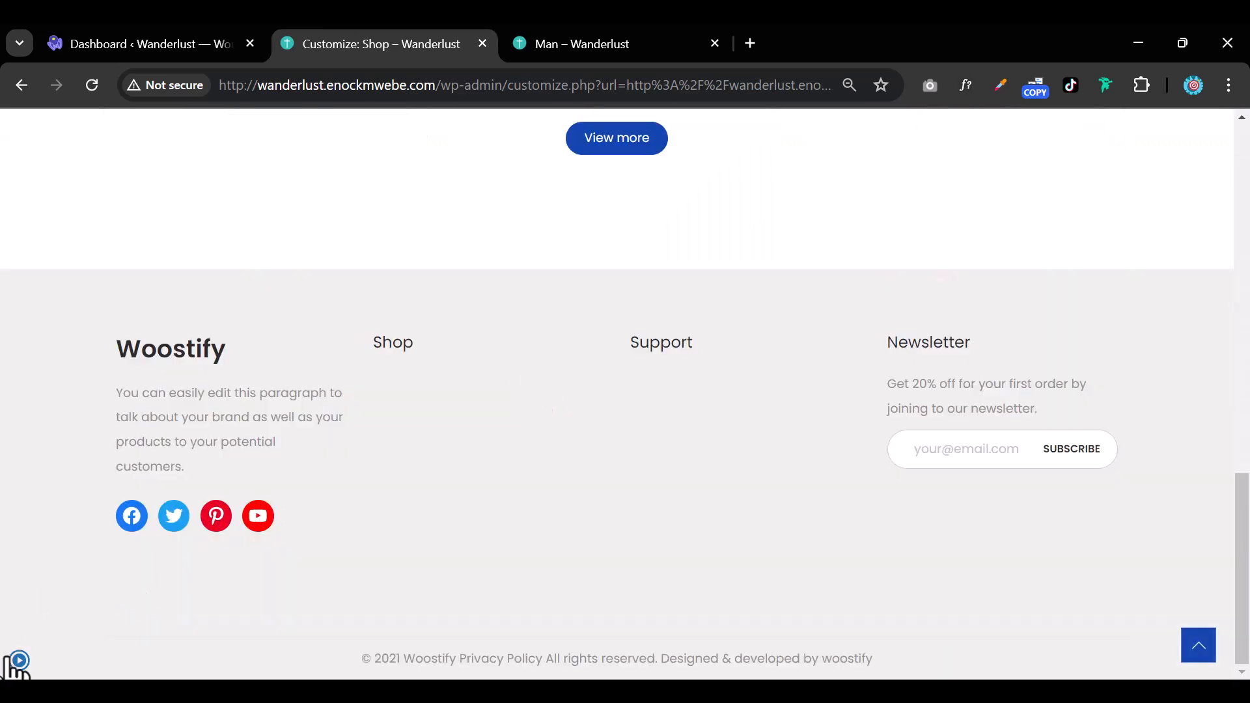
Show the customizer controls again and set the Shop/Product Archive sidebar to Left sidebar
scroll(773, 290, "up", 10)
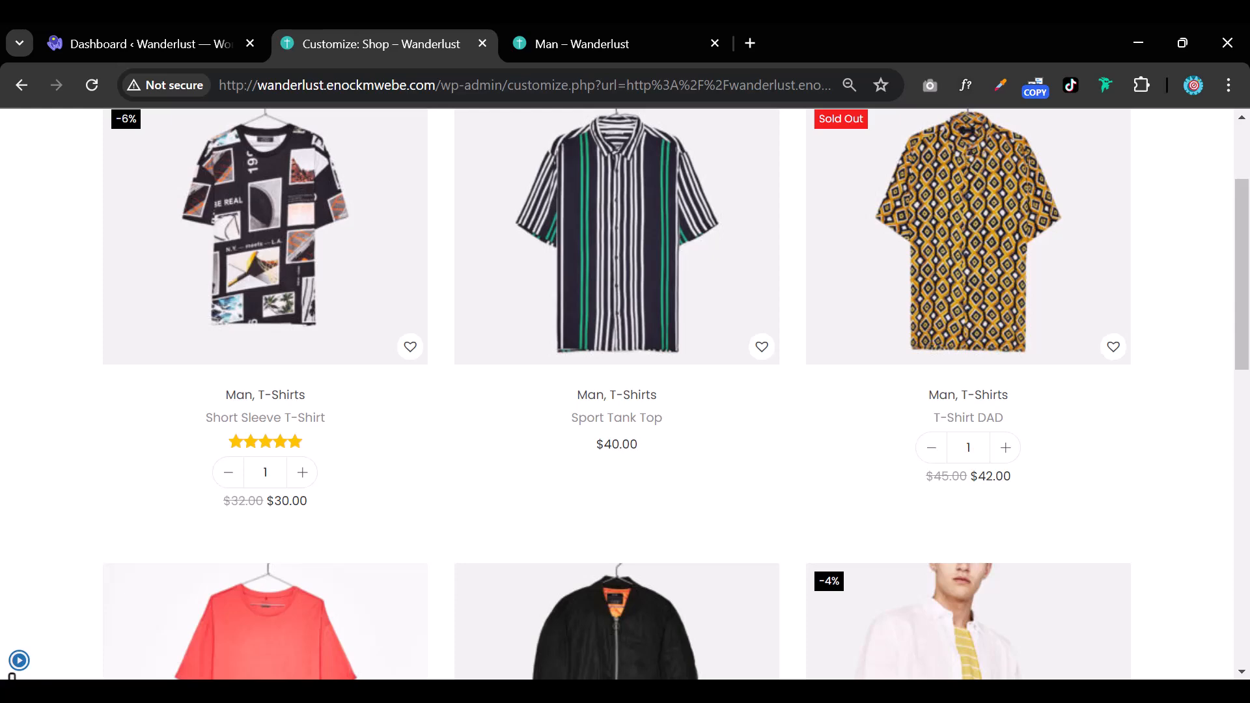
left_click(19, 660)
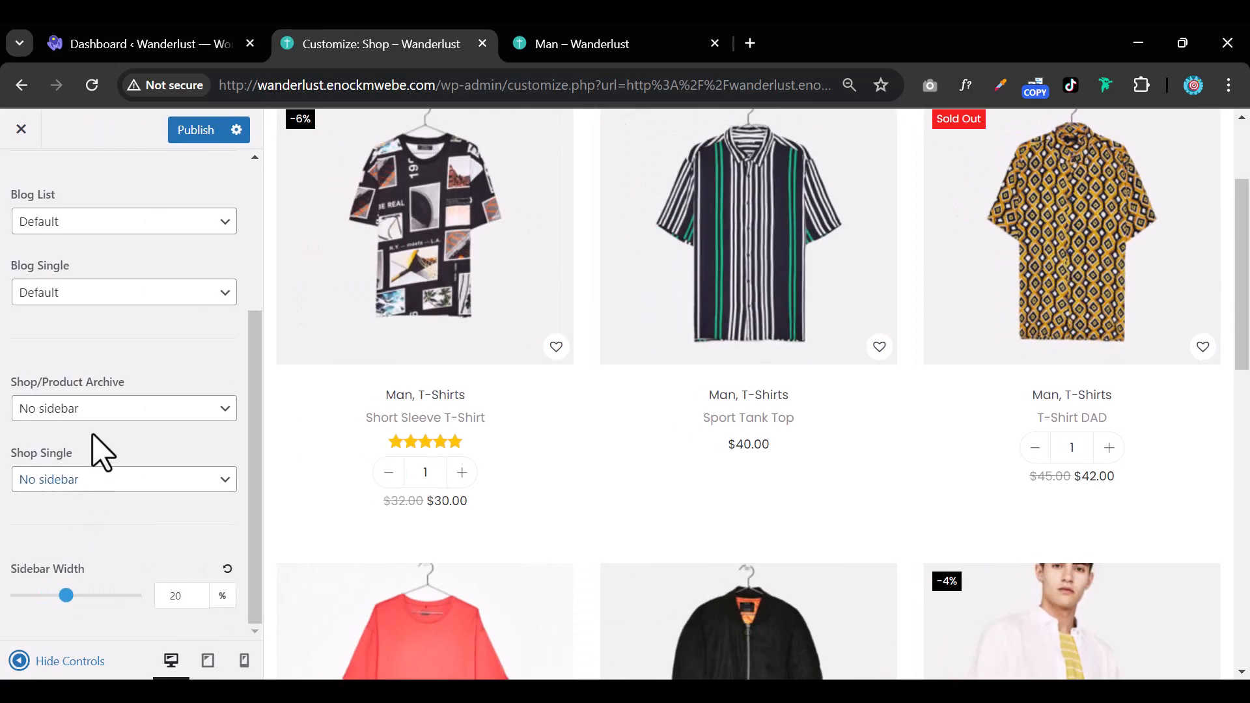
left_click(116, 409)
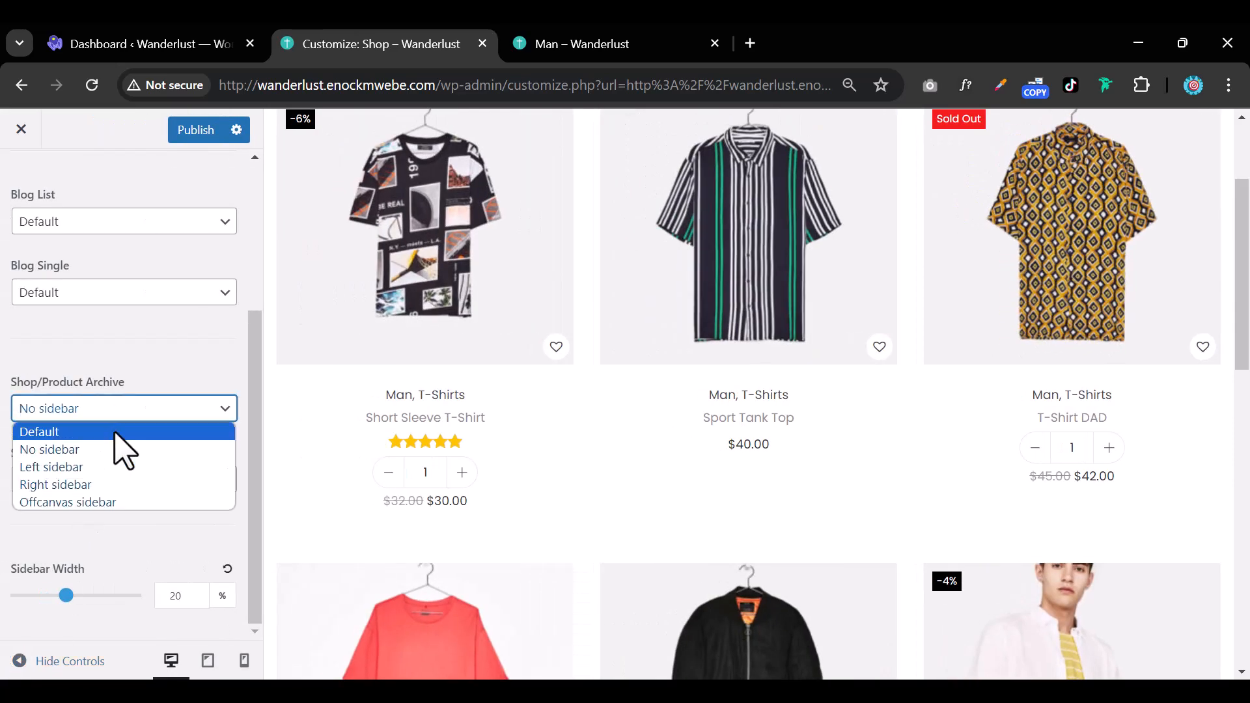
left_click(115, 468)
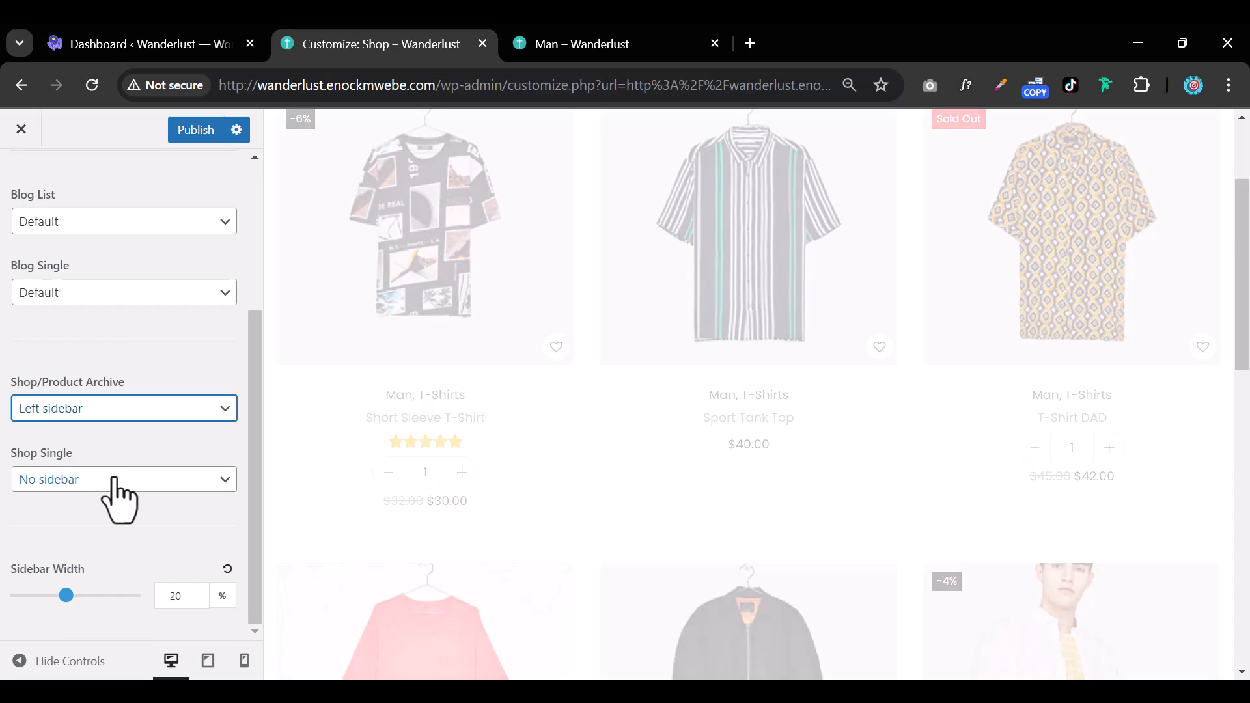
Open the live Slim Fit Dress Shirts product page for comparison, and set the Shop Single sidebar to Left sidebar
left_click(116, 483)
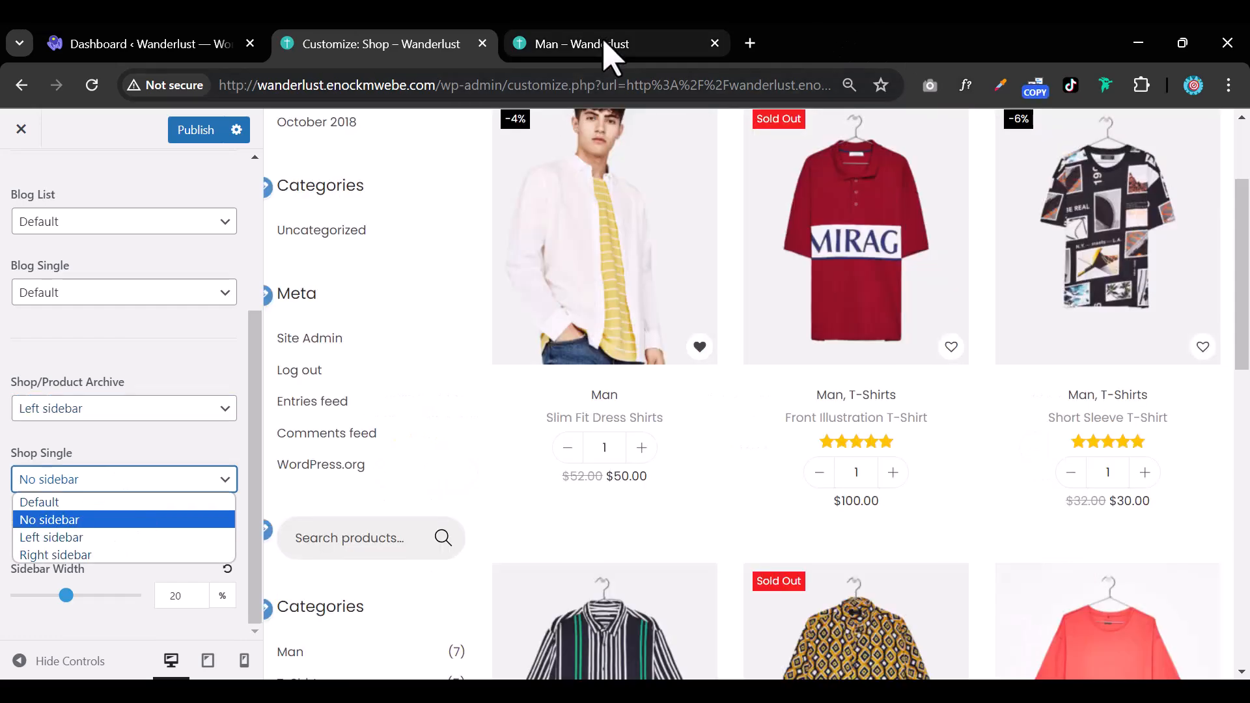
left_click(608, 46)
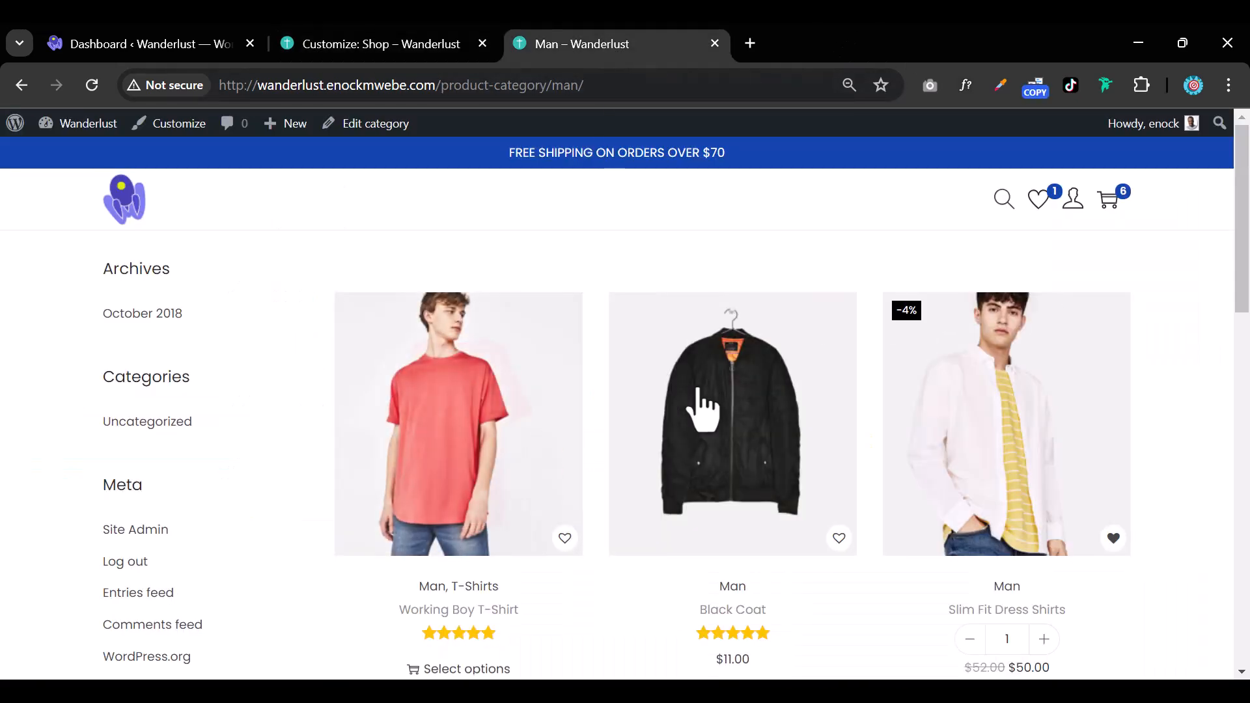
left_click(972, 440)
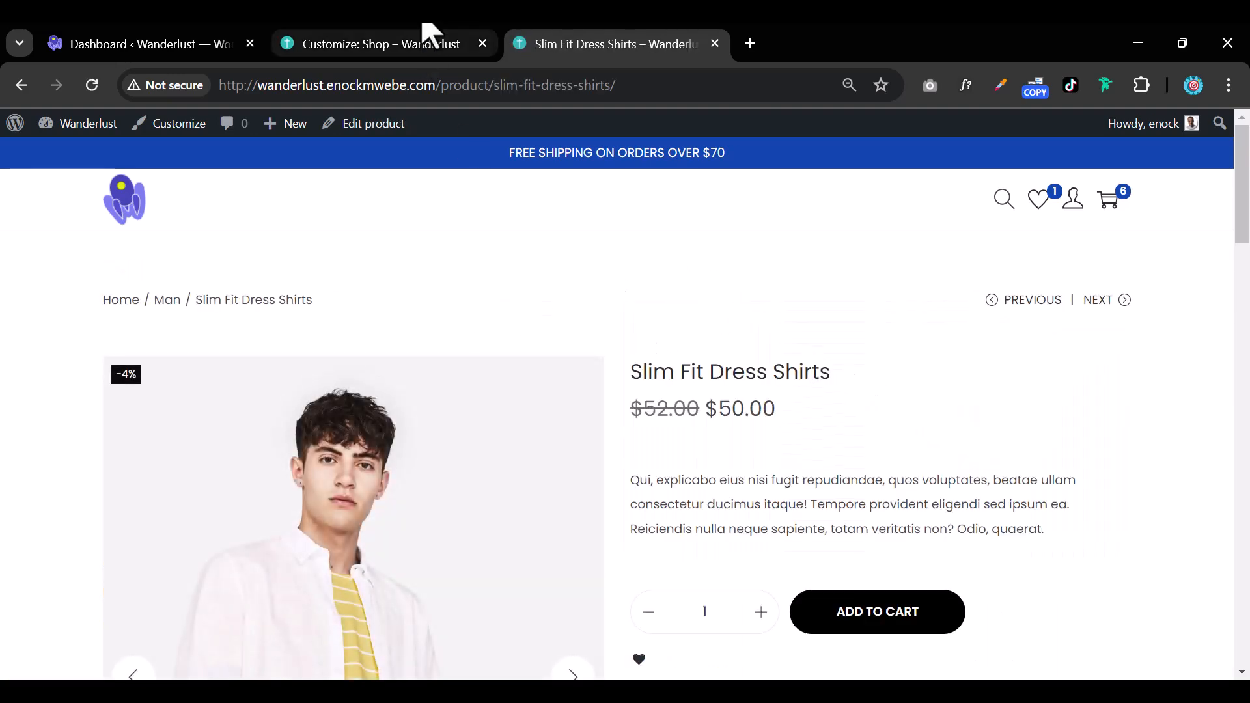
left_click(391, 47)
left_click(98, 481)
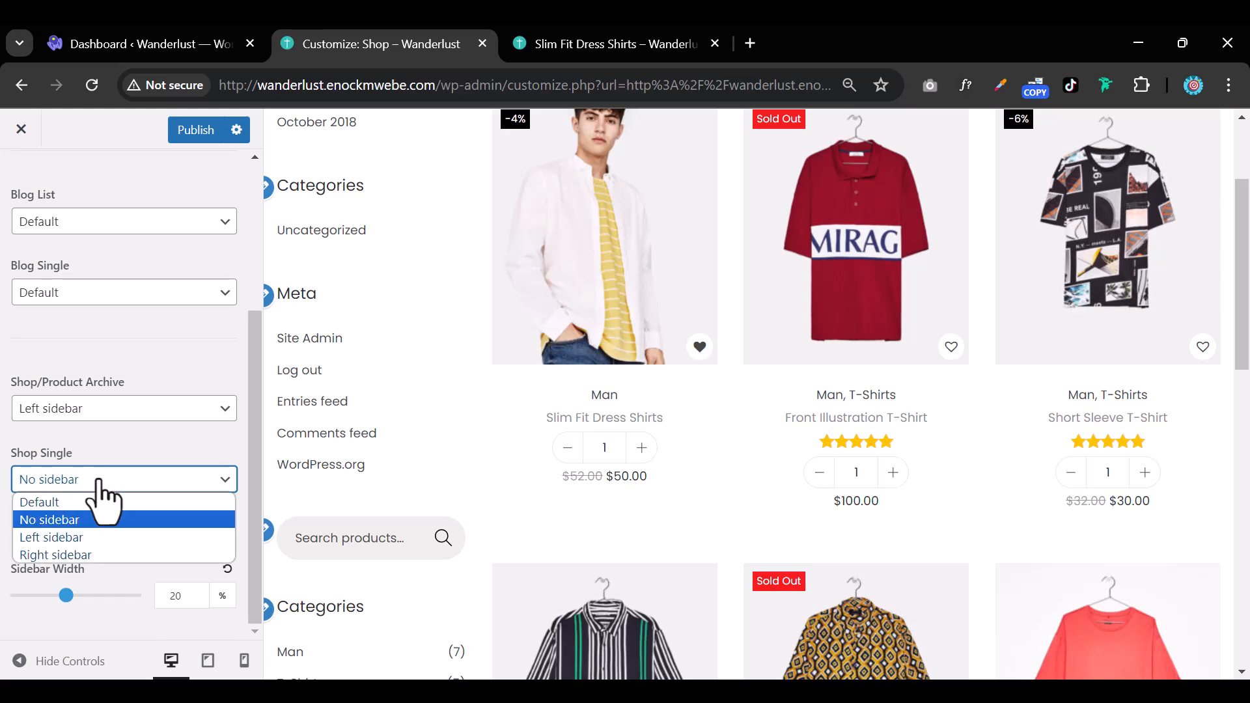
left_click(85, 537)
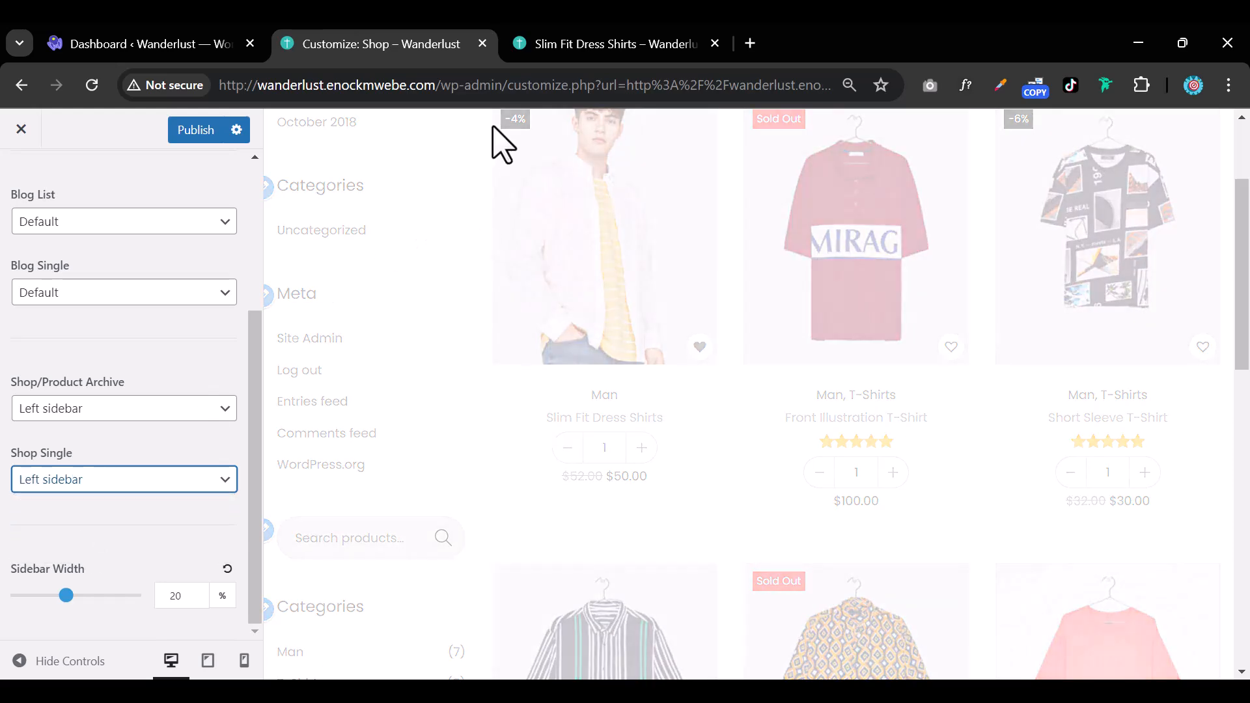
Publish the sidebar change and review the live Slim Fit Dress Shirts page down to its related products
left_click(568, 55)
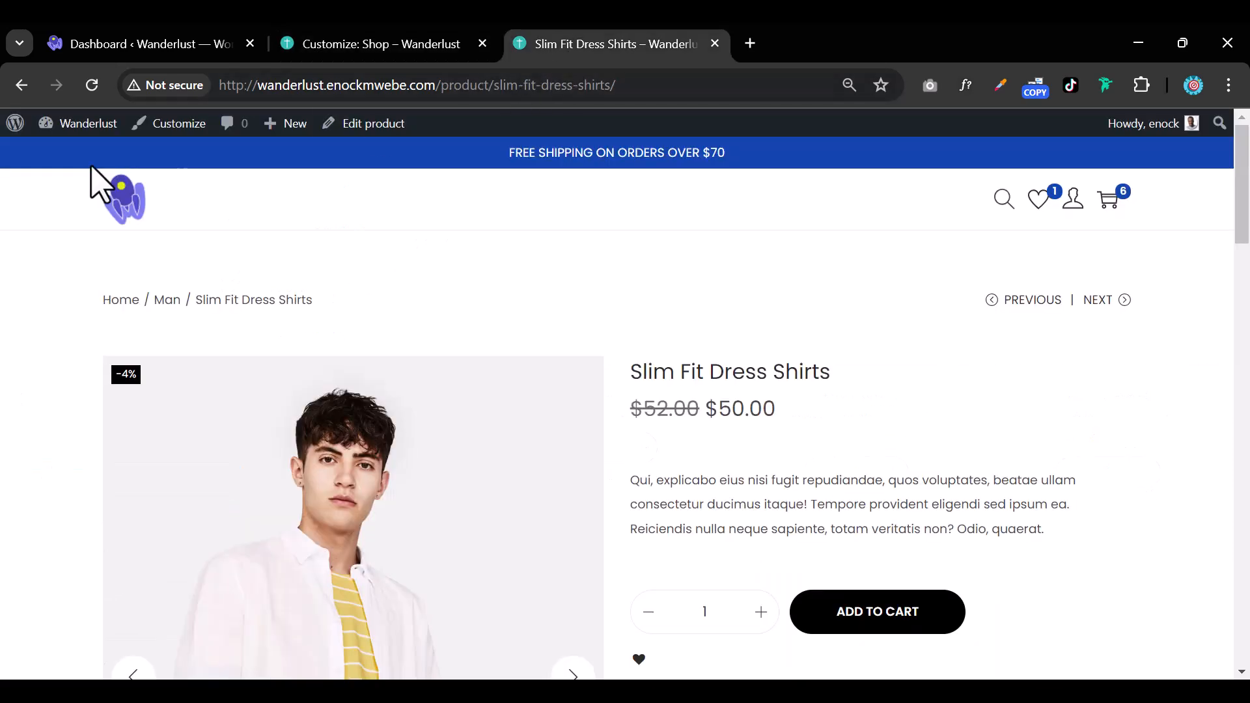
left_click(432, 45)
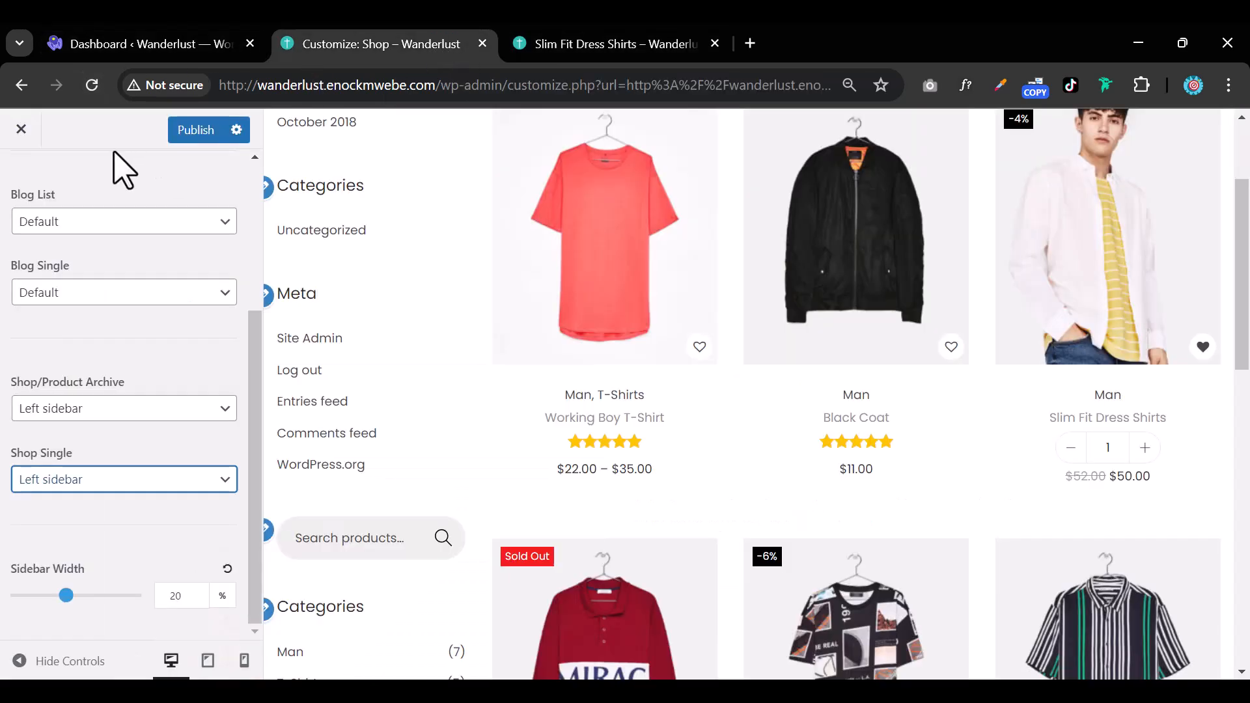
left_click(189, 130)
left_click(599, 45)
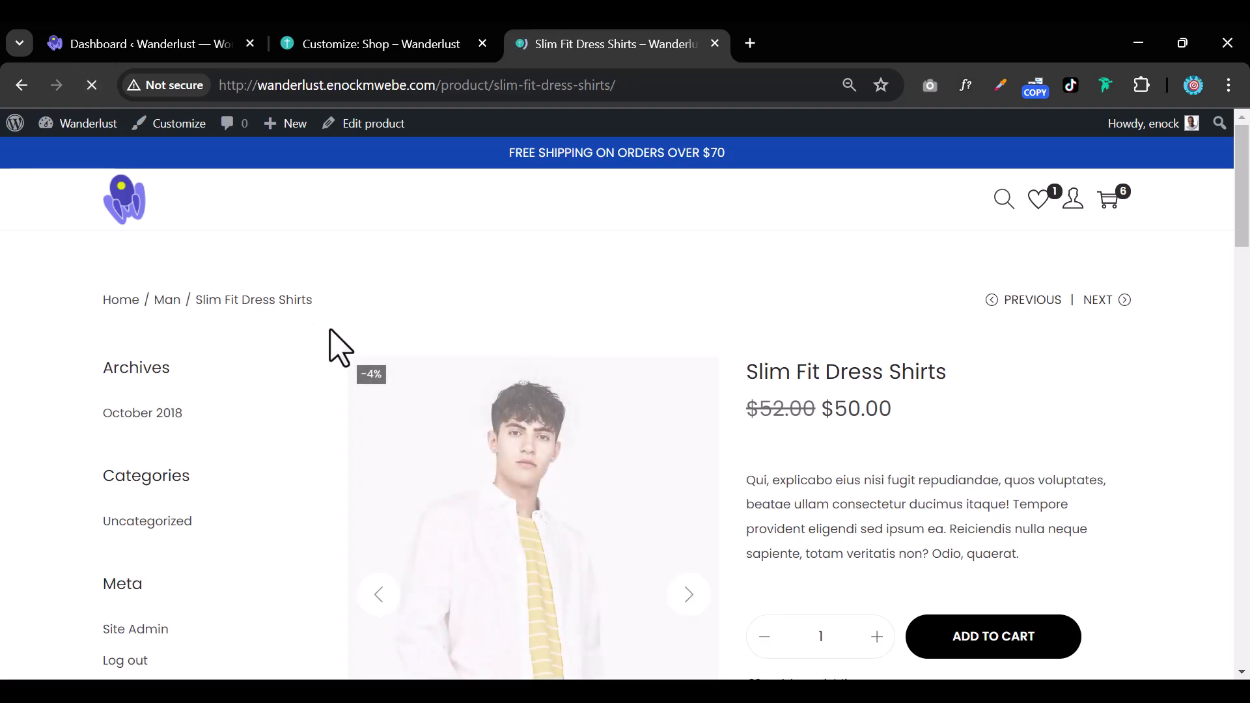
scroll(338, 352, "down", 3)
scroll(274, 442, "up", 2)
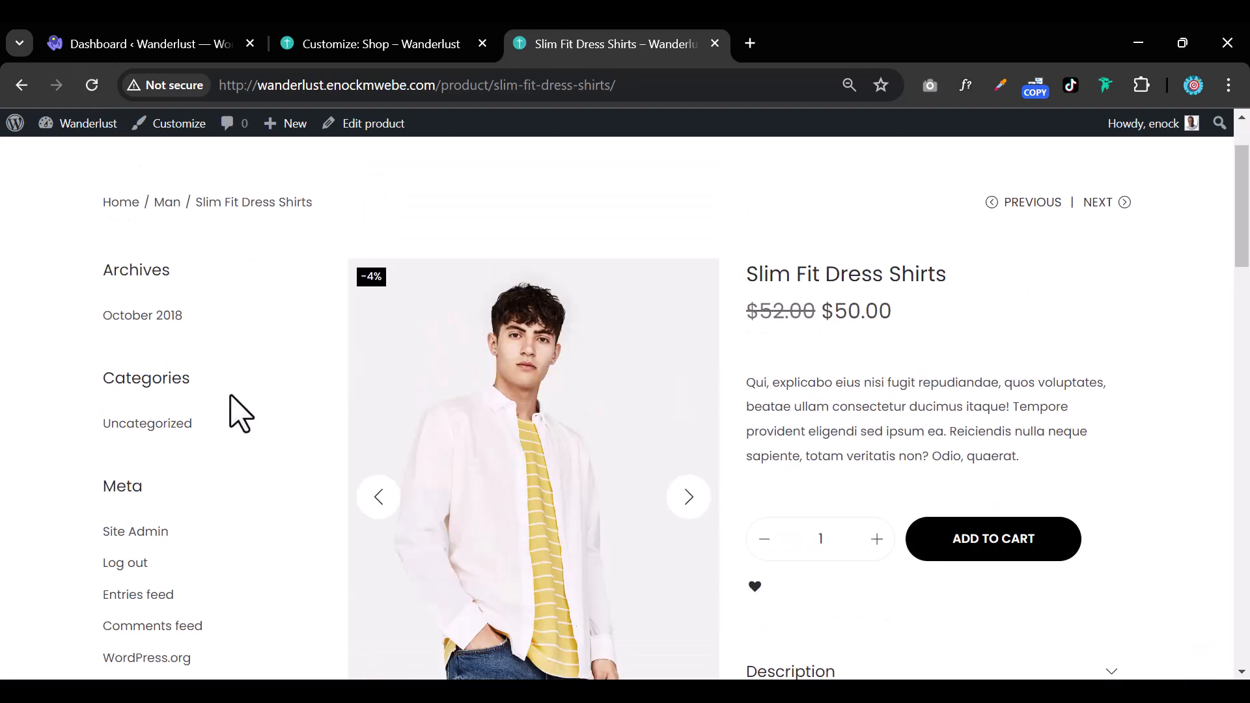
scroll(553, 460, "down", 10)
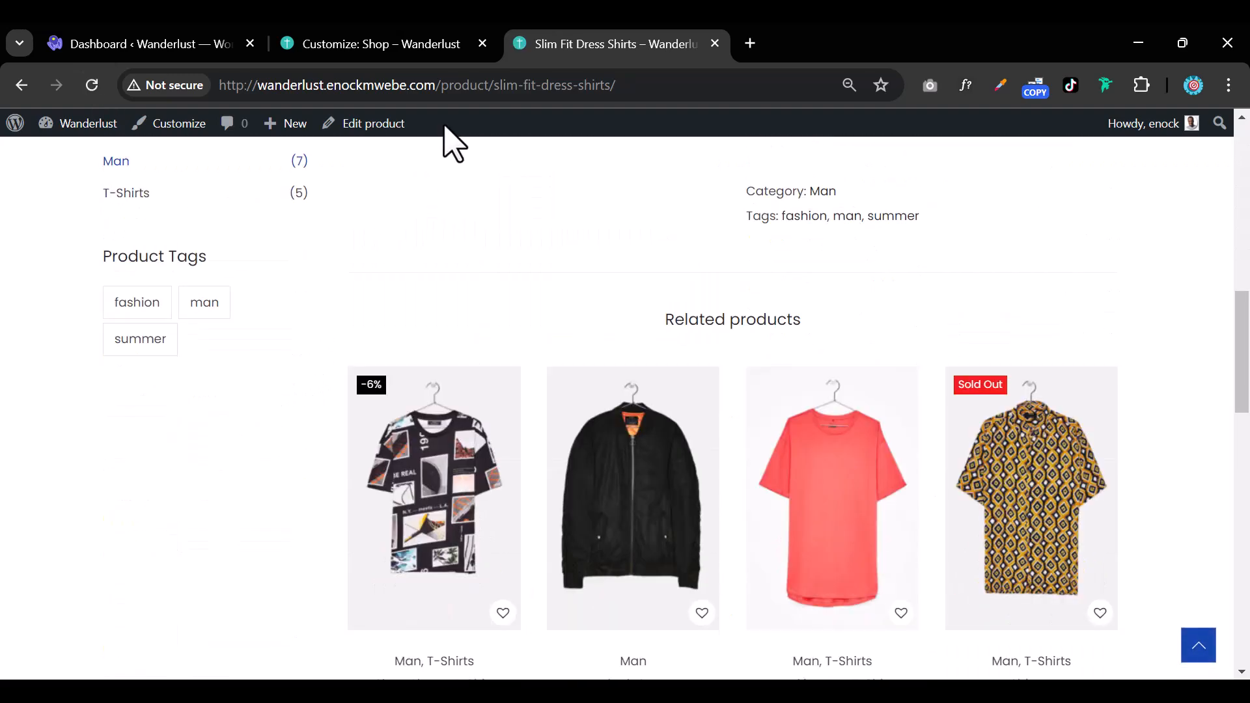
Set the Shop Single sidebar to No sidebar, publish the change, and go to the live product page
left_click(423, 49)
left_click(124, 480)
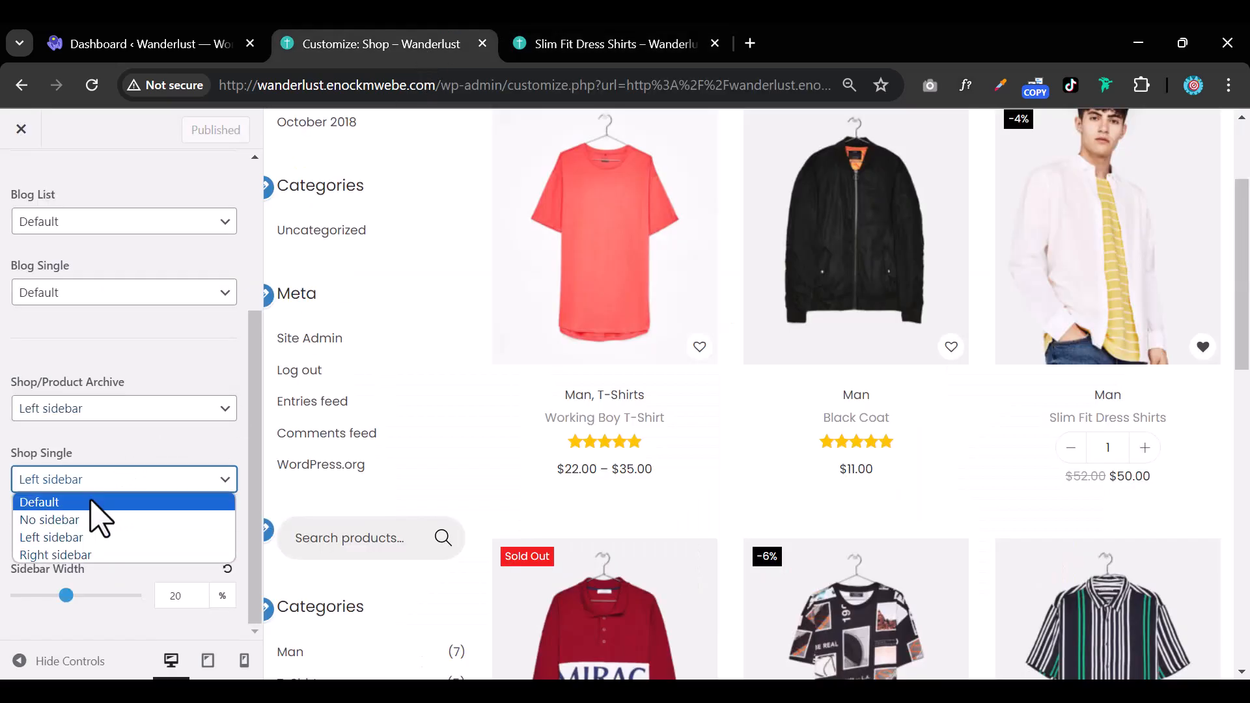
left_click(92, 502)
left_click(96, 487)
left_click(101, 520)
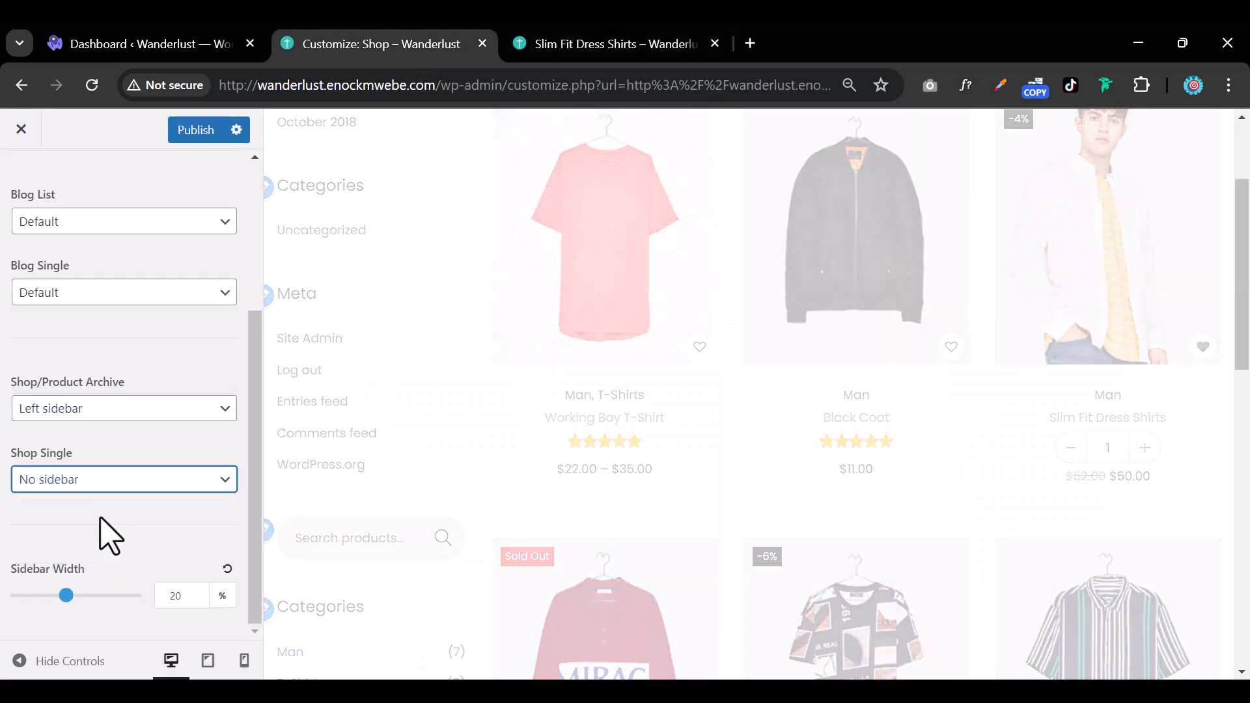
left_click(170, 138)
left_click(635, 45)
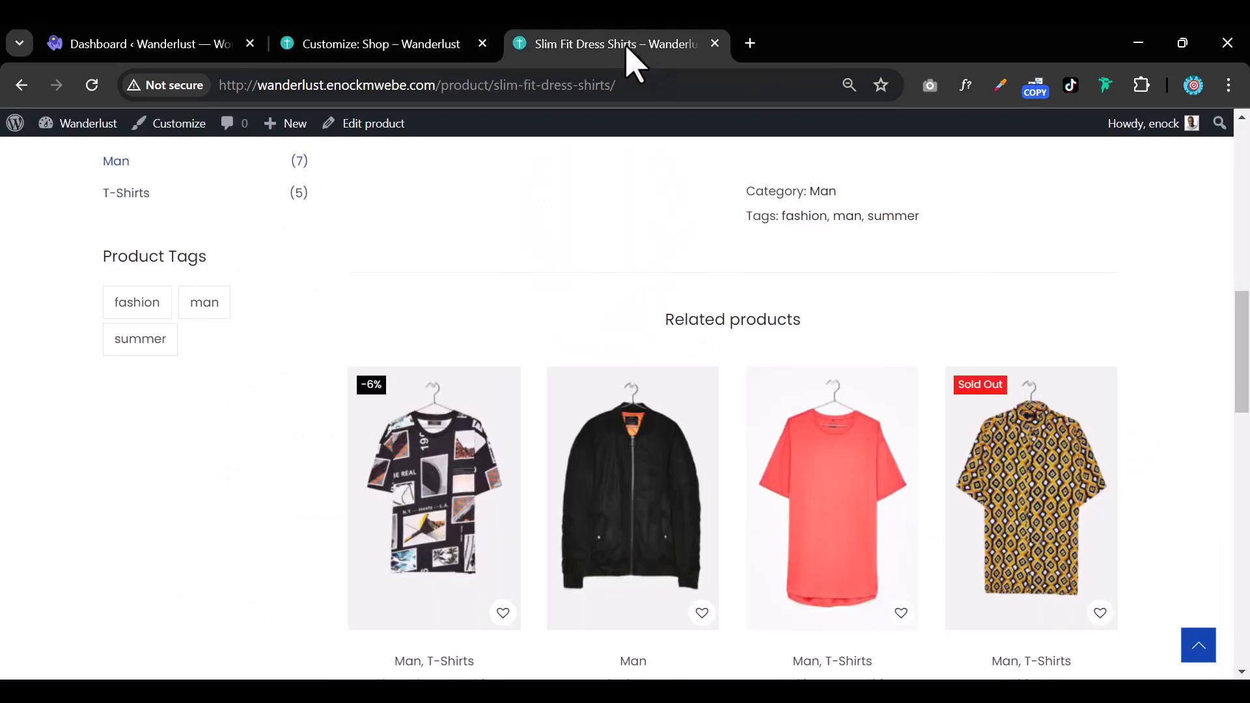
Look through the Footer layout's general and design settings alongside the footer in the shop page preview
left_click(410, 47)
scroll(39, 195, "up", 4)
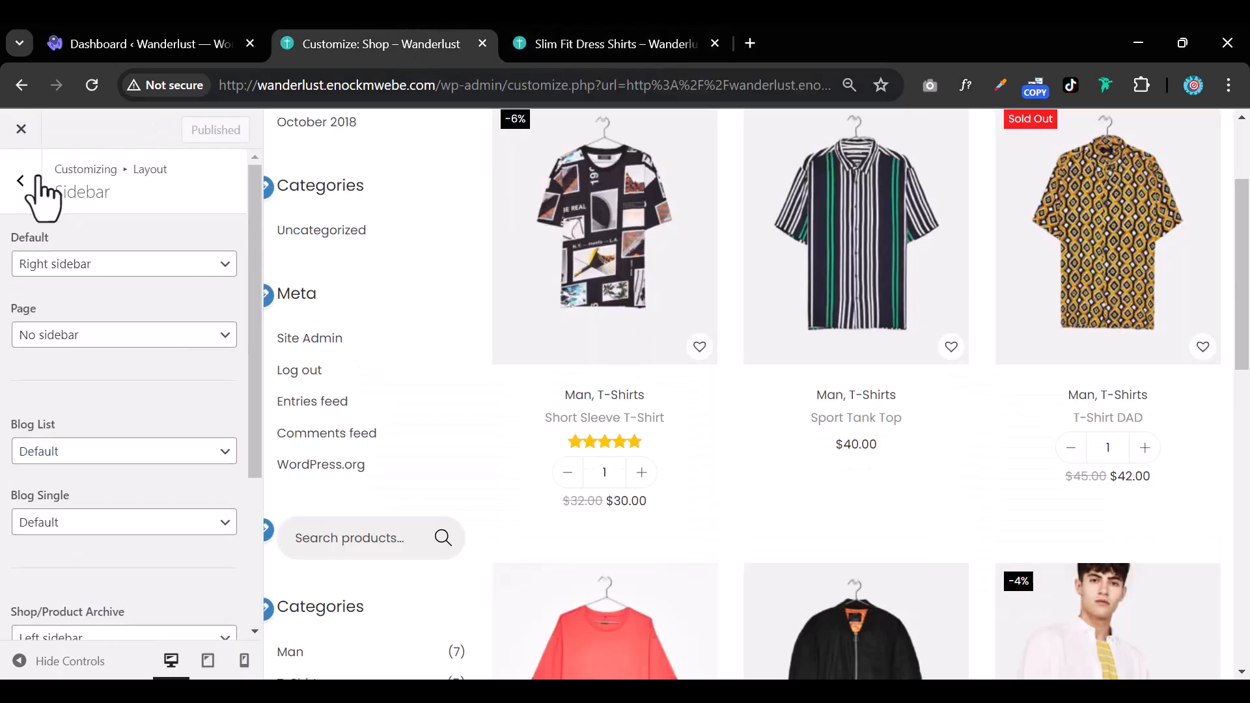
left_click(21, 181)
scroll(176, 475, "down", 2)
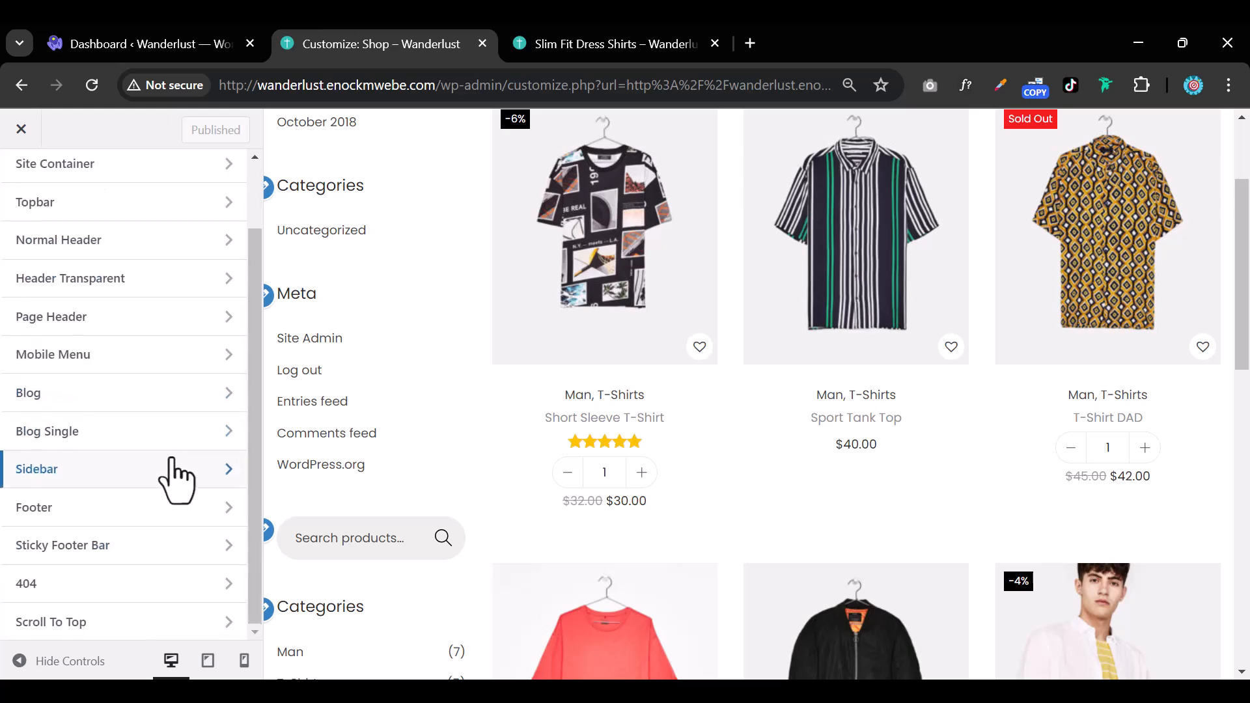
left_click(134, 520)
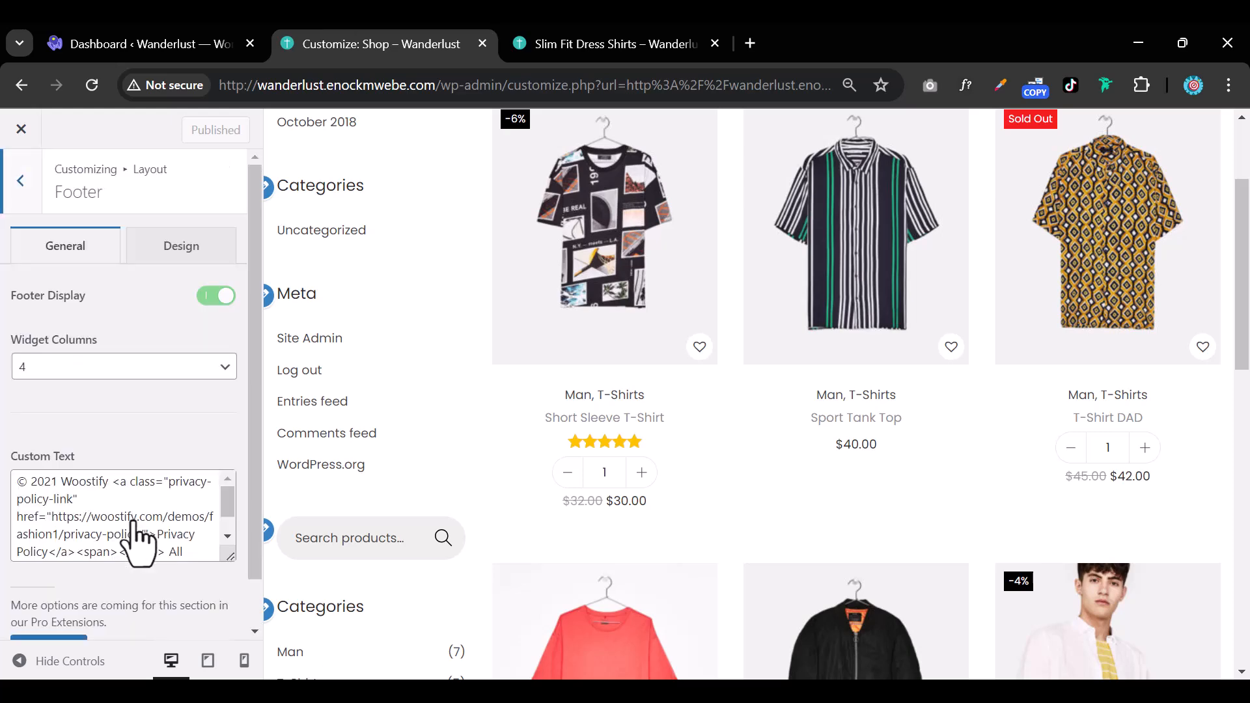
scroll(717, 466, "down", 10)
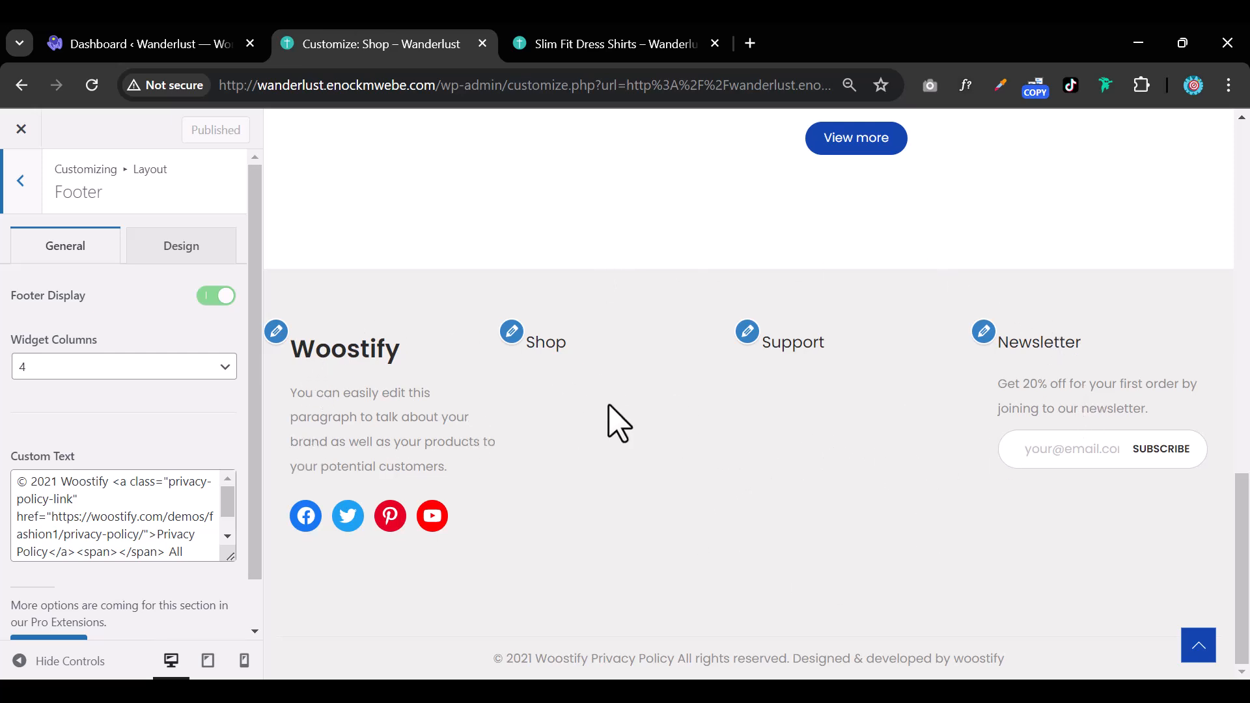
scroll(125, 413, "down", 1)
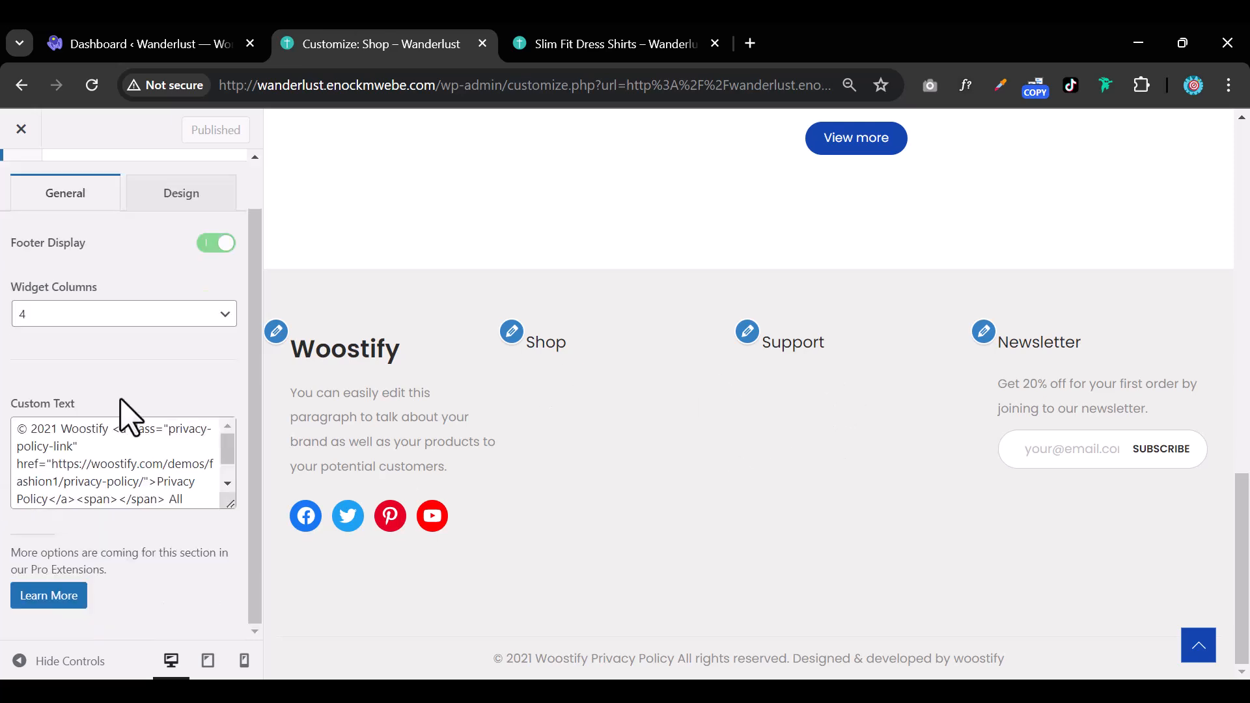
scroll(131, 419, "up", 1)
left_click(187, 252)
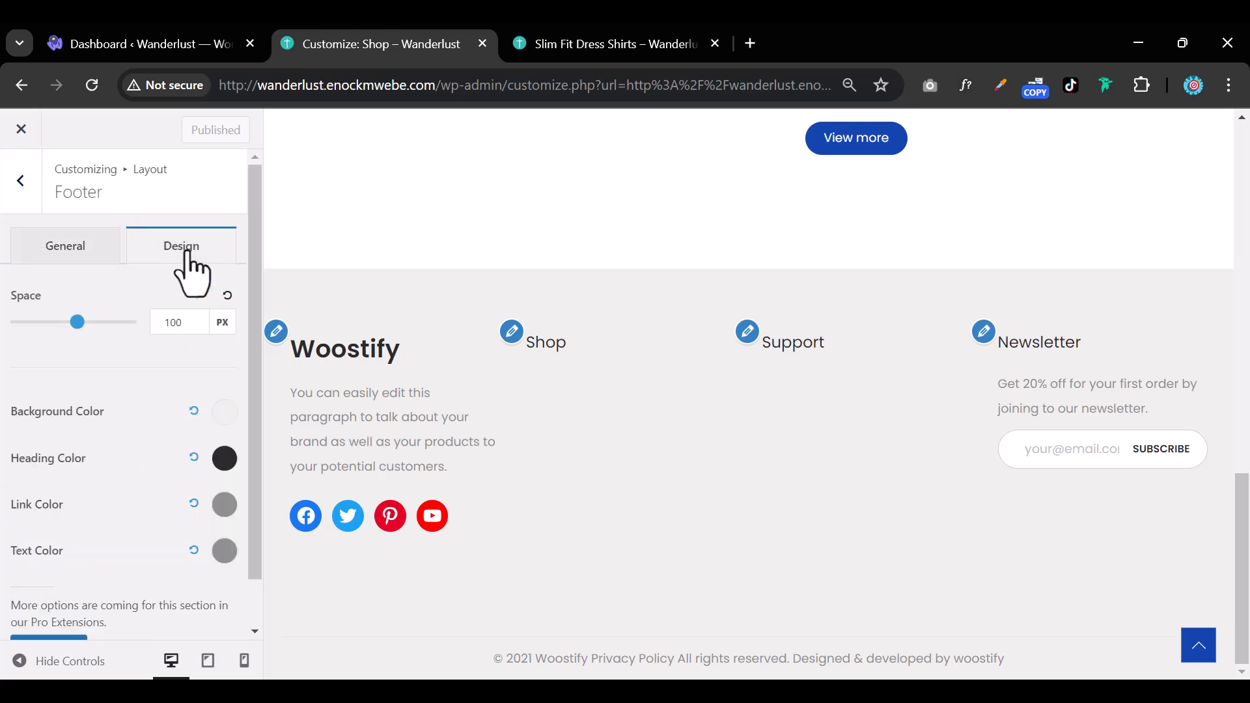
left_click(103, 254)
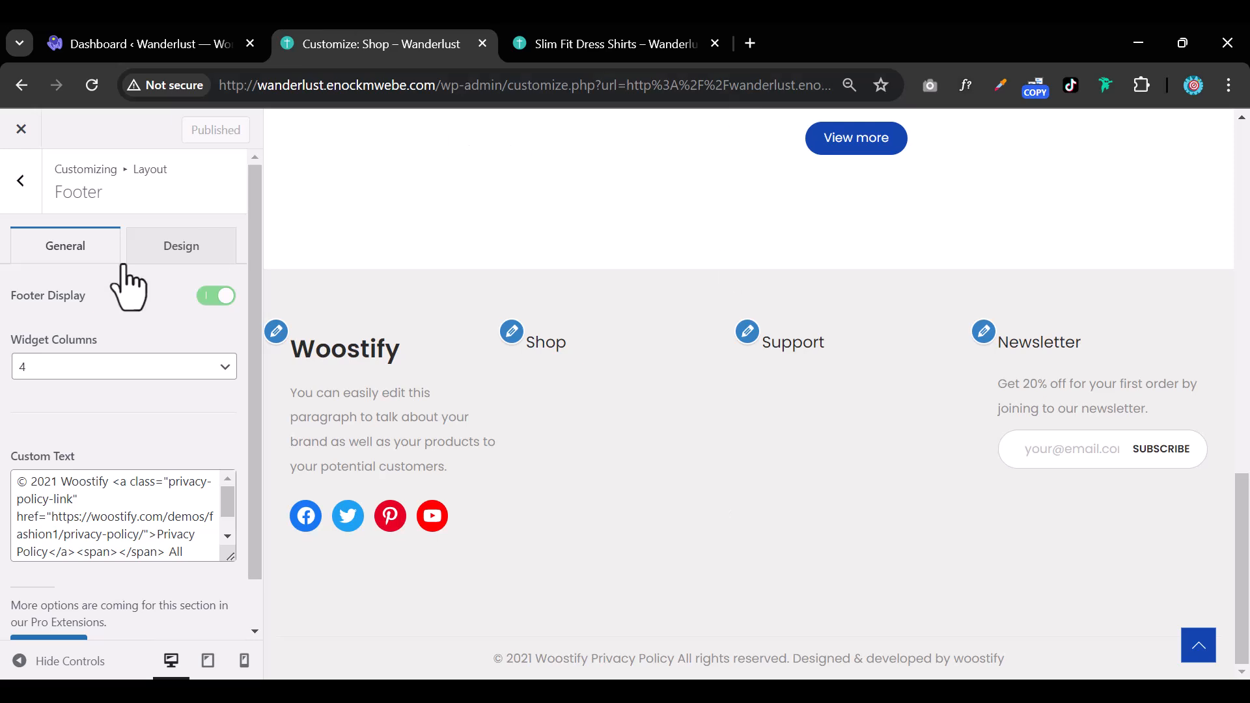
Change the footer's background color to a slightly darker light gray
left_click(173, 252)
scroll(204, 485, "down", 1)
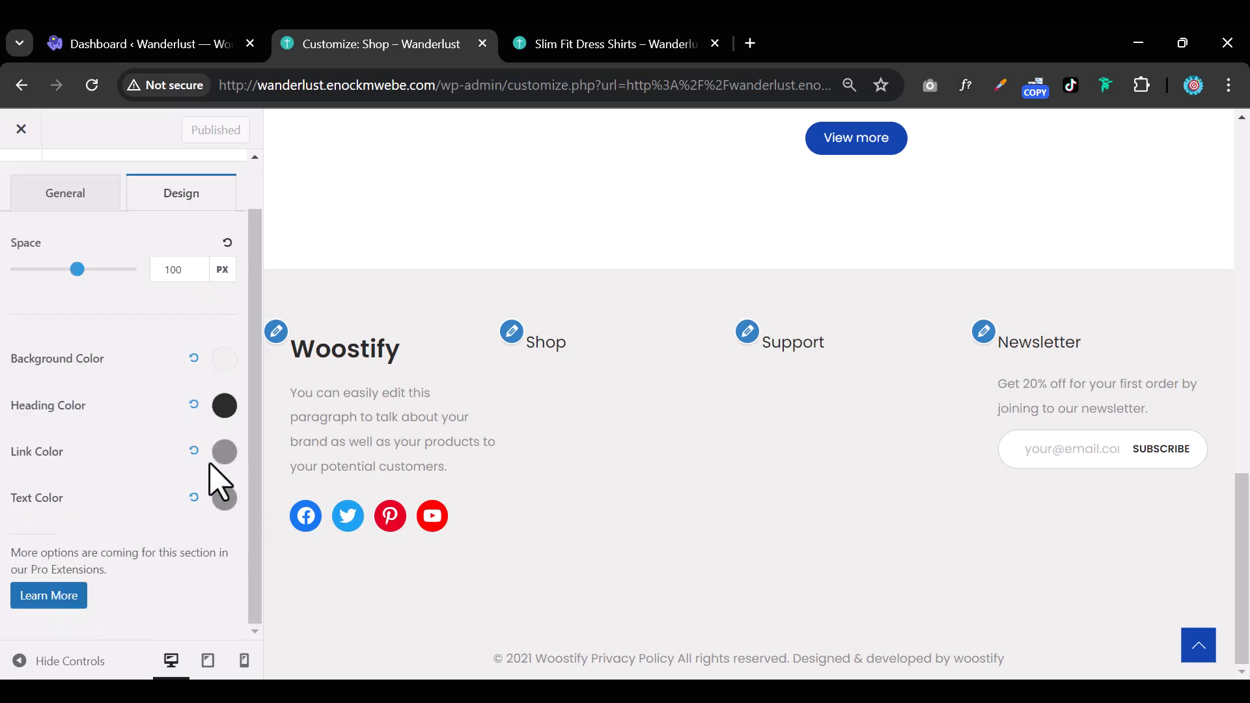
left_click(224, 359)
mouse_move(160, 408)
left_mouse_down()
mouse_move(21, 404)
mouse_move(20, 471)
mouse_move(159, 470)
mouse_move(223, 421)
mouse_move(28, 420)
mouse_move(18, 403)
left_mouse_up()
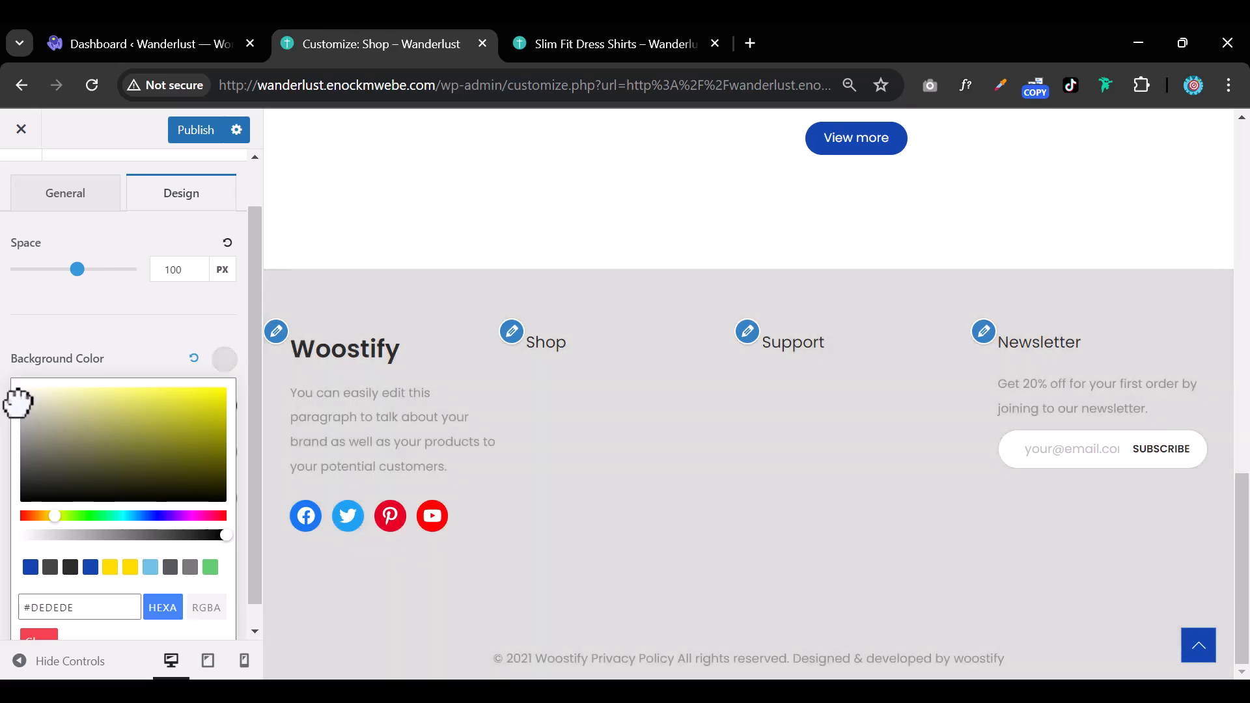
left_click(175, 324)
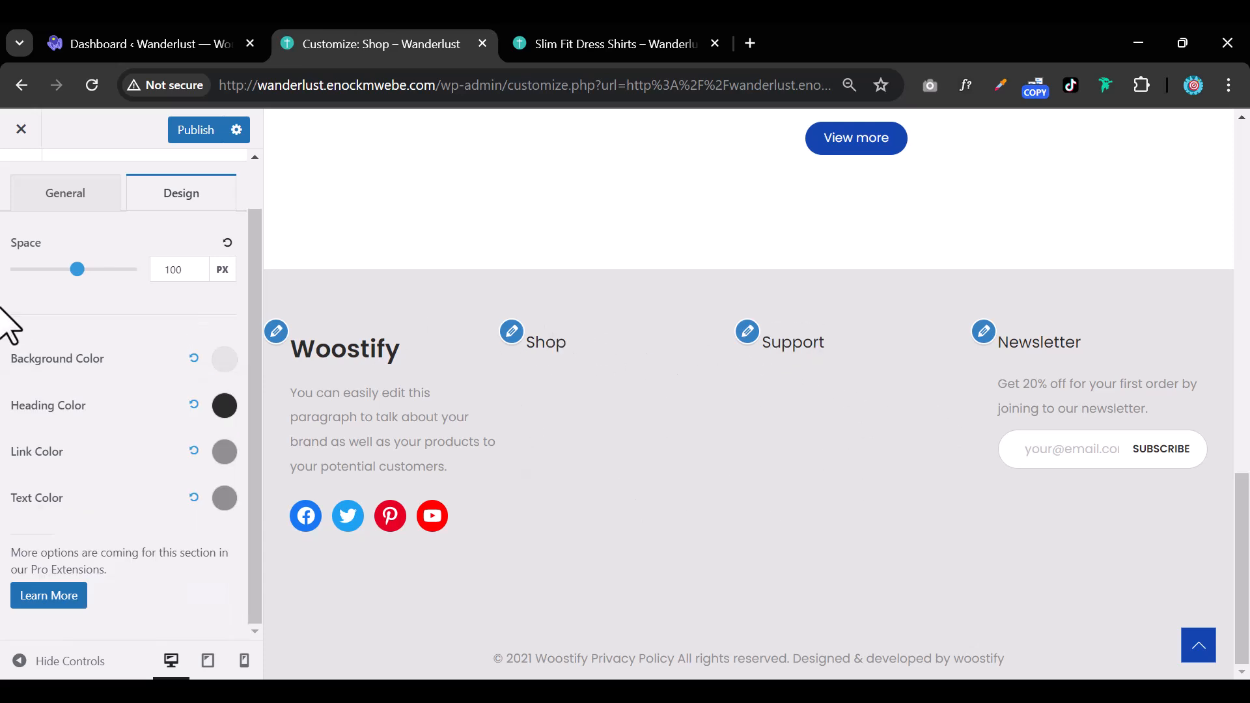
scroll(137, 352, "up", 1)
Enable the Sticky Footer Bar in the Layout settings and check it throughout the phone-size shop preview
left_click(22, 192)
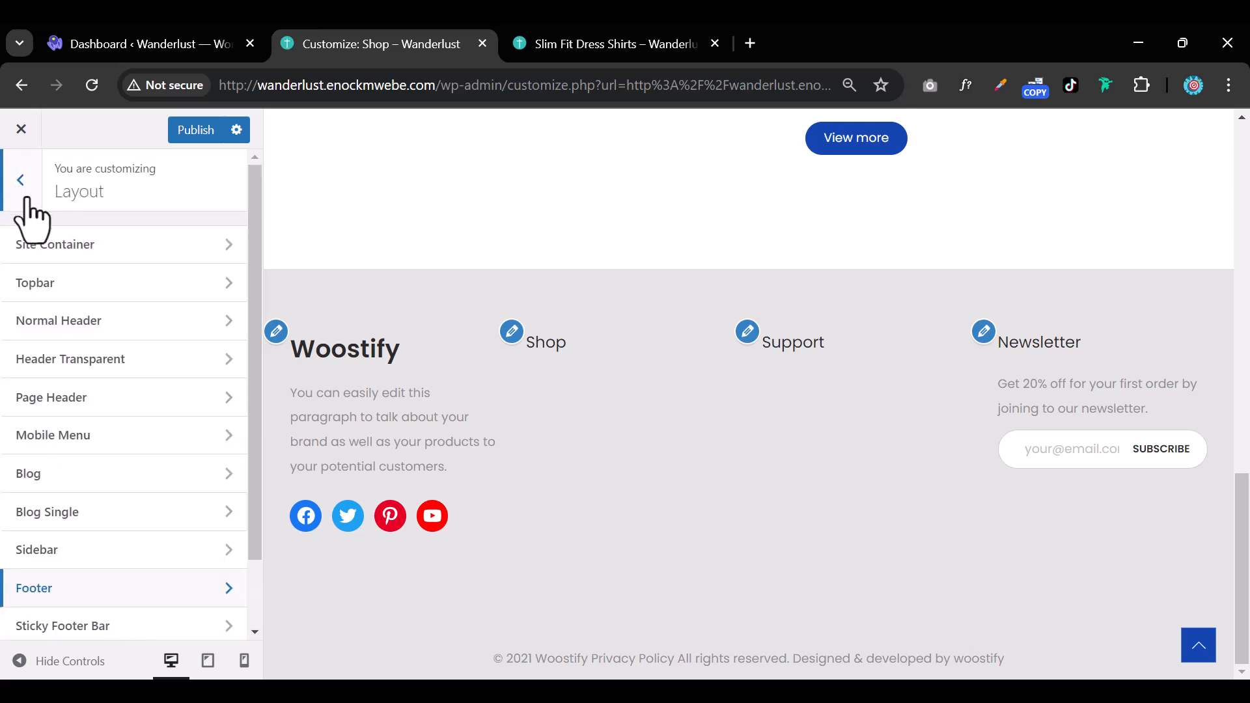
scroll(177, 494, "down", 1)
left_click(157, 550)
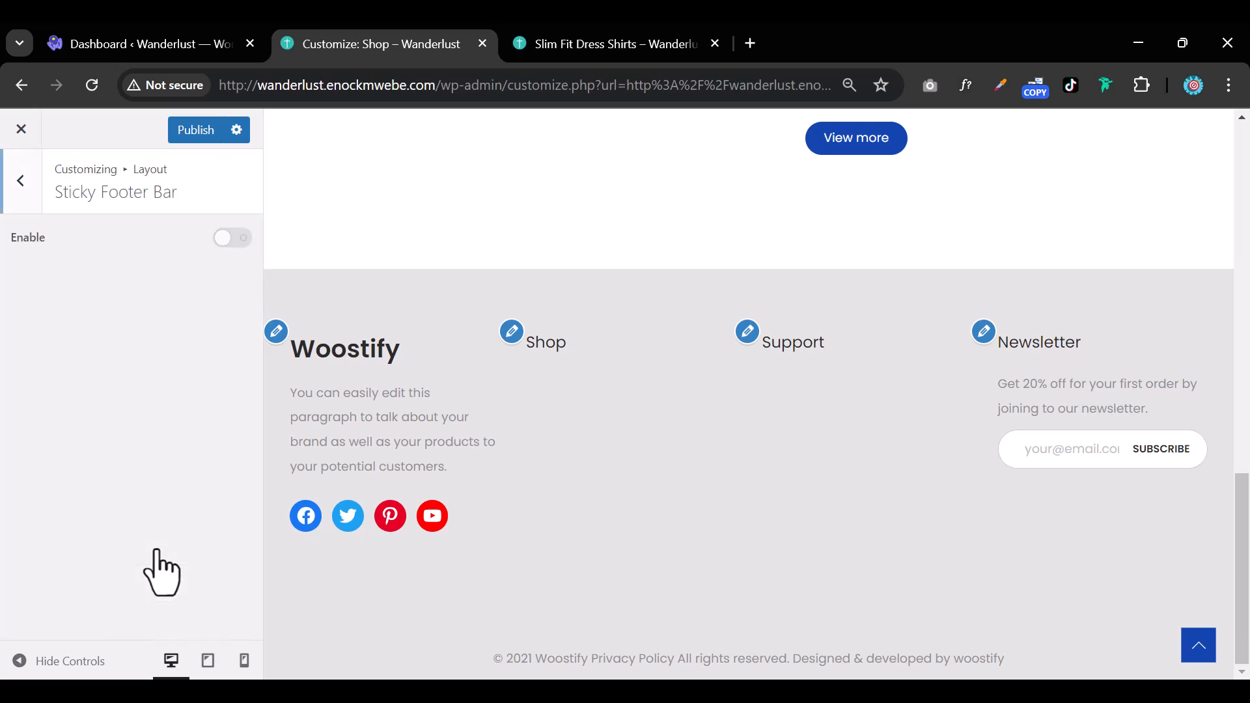
left_click(232, 238)
left_click(243, 662)
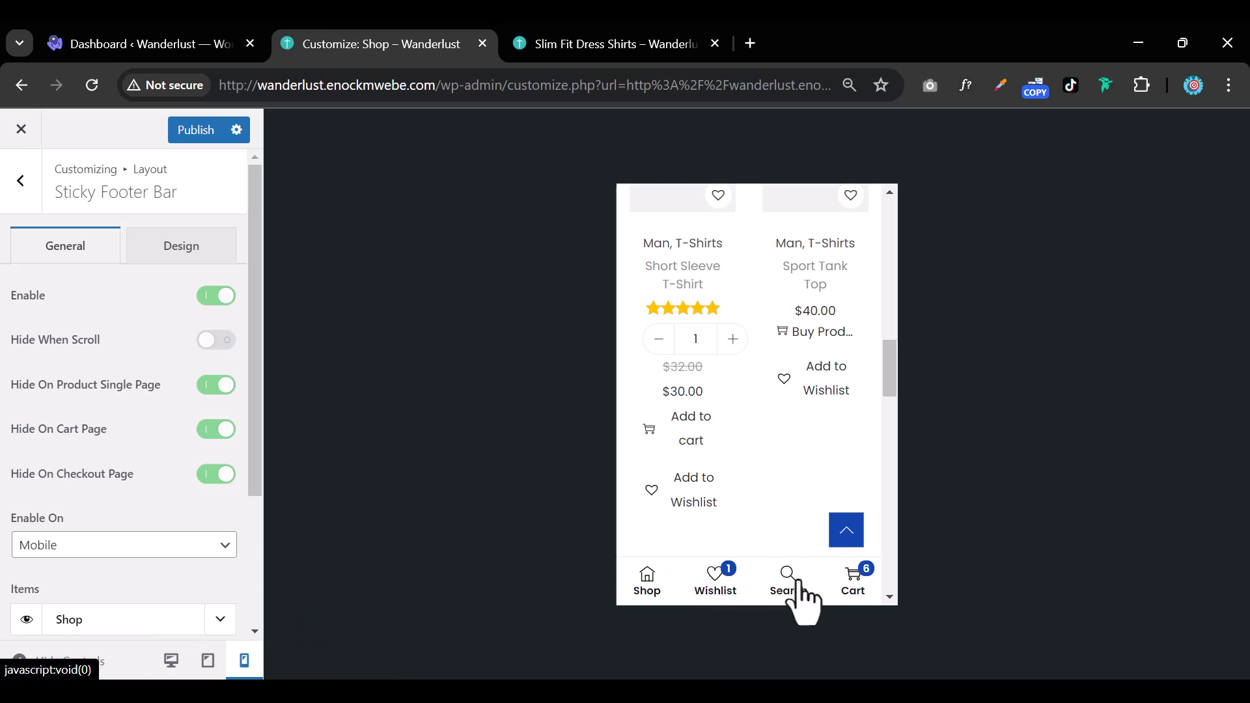
scroll(793, 422, "up", 3)
scroll(791, 410, "up", 5)
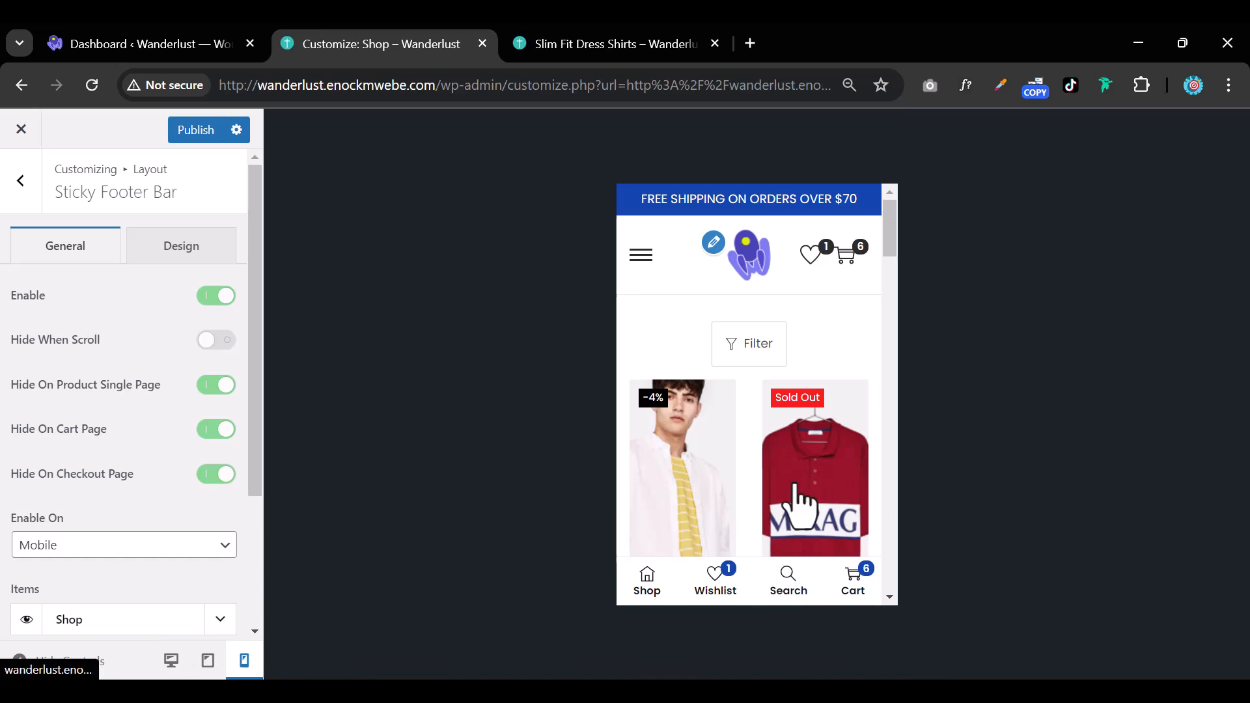
scroll(802, 455, "down", 3)
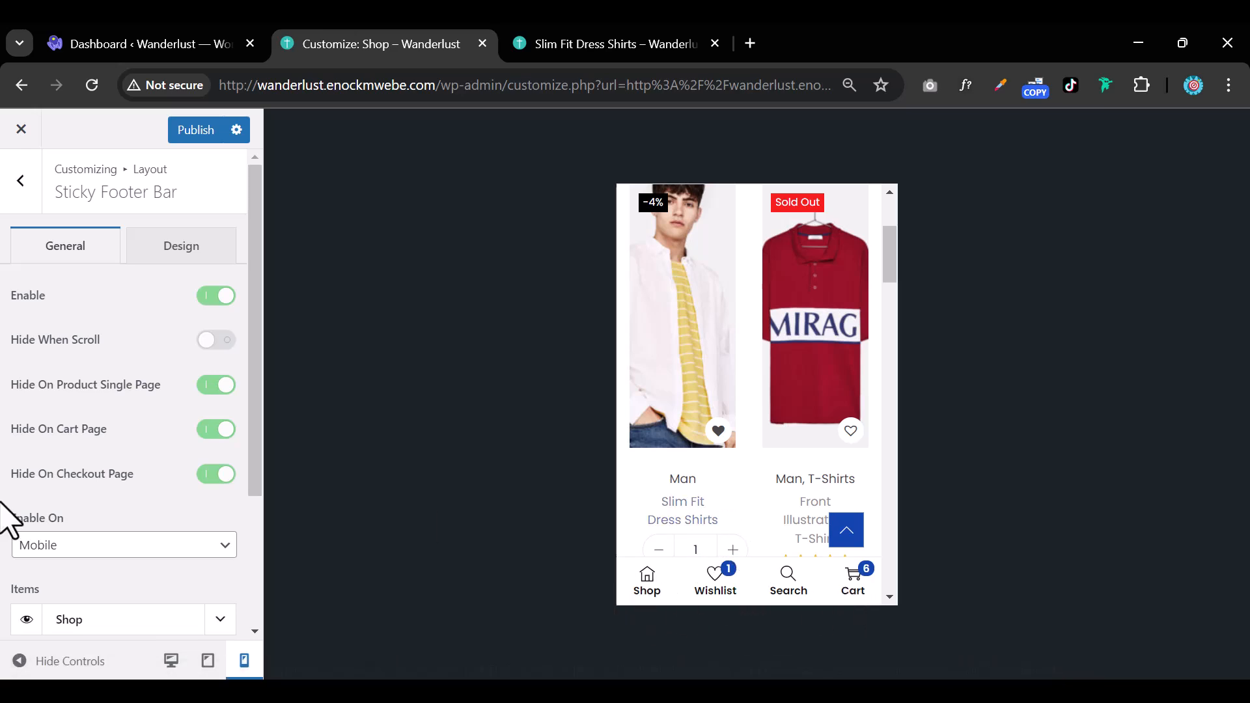
Make the Shortcode item visible in the sticky footer bar and expand its settings
scroll(33, 467, "down", 3)
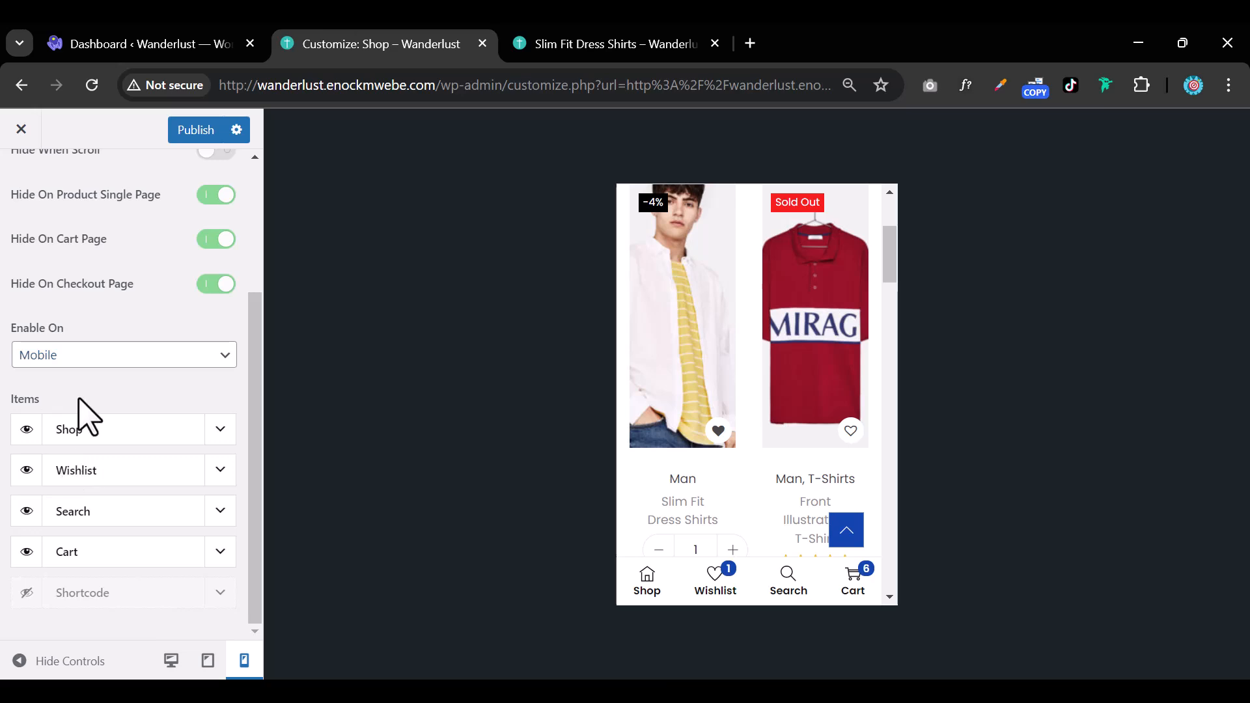
left_click(29, 594)
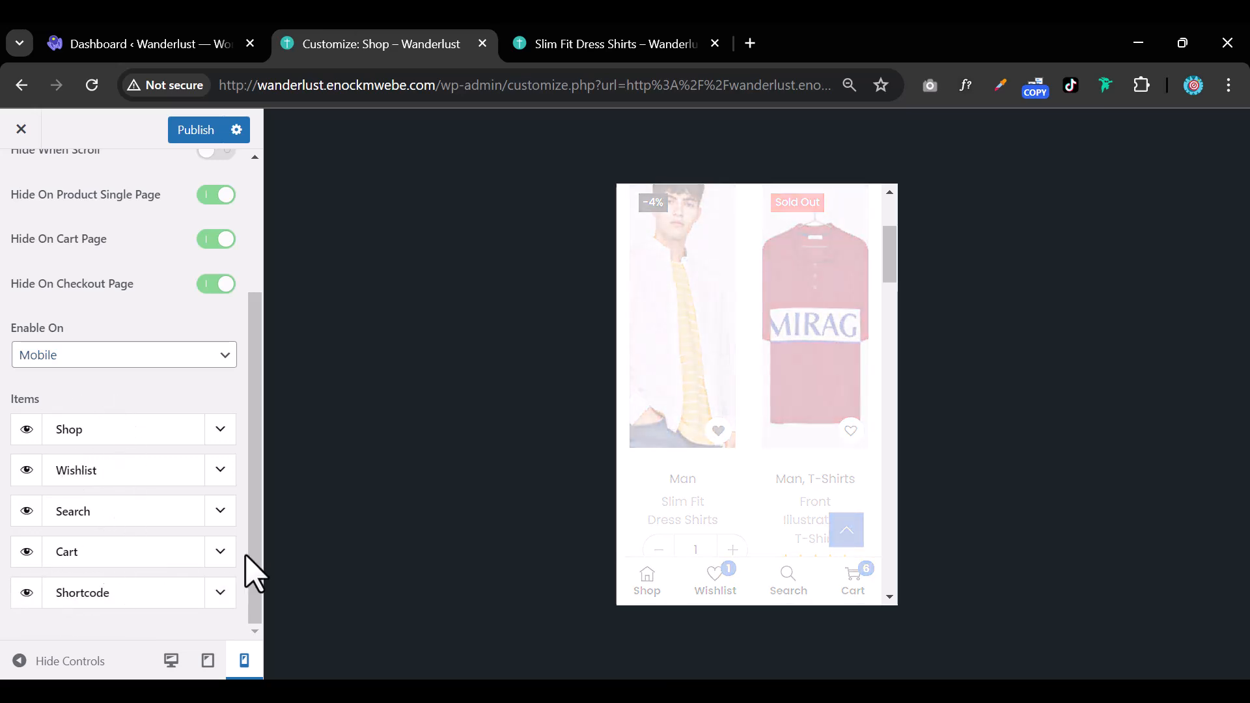
left_click(207, 606)
scroll(206, 608, "down", 2)
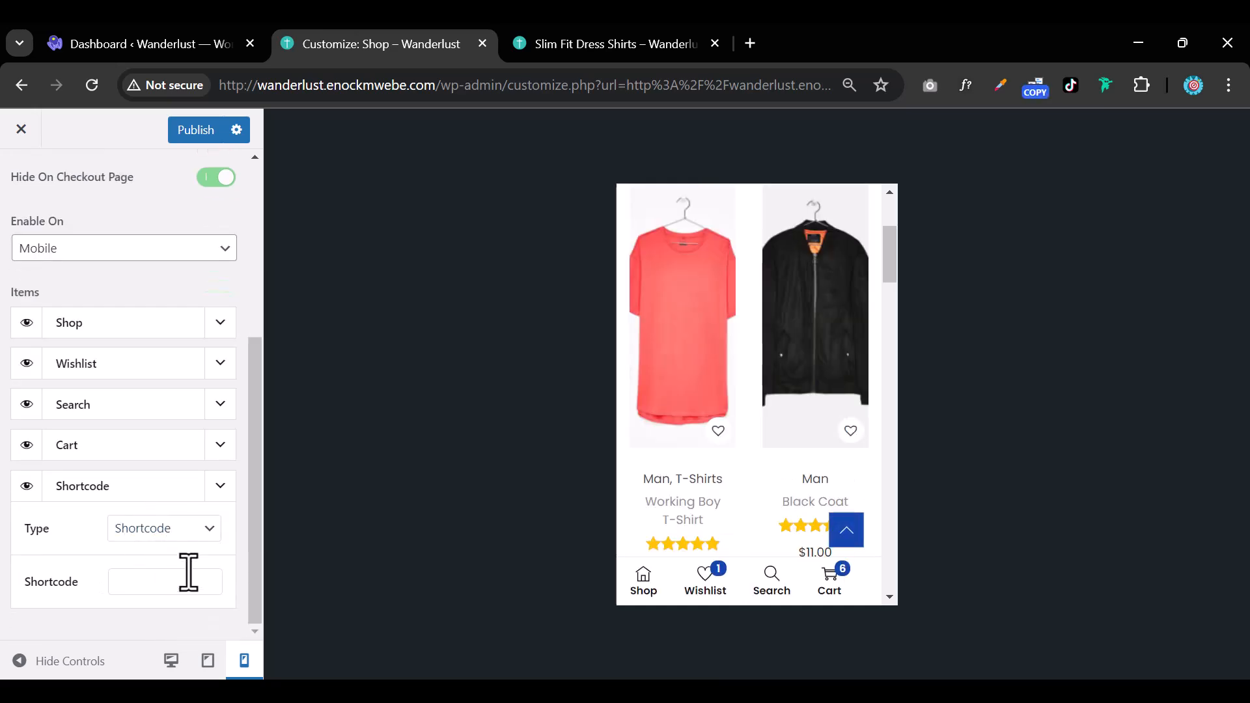
Set the Shortcode item's type to Custom in the sticky footer bar and give it the user outline icon
left_click(187, 539)
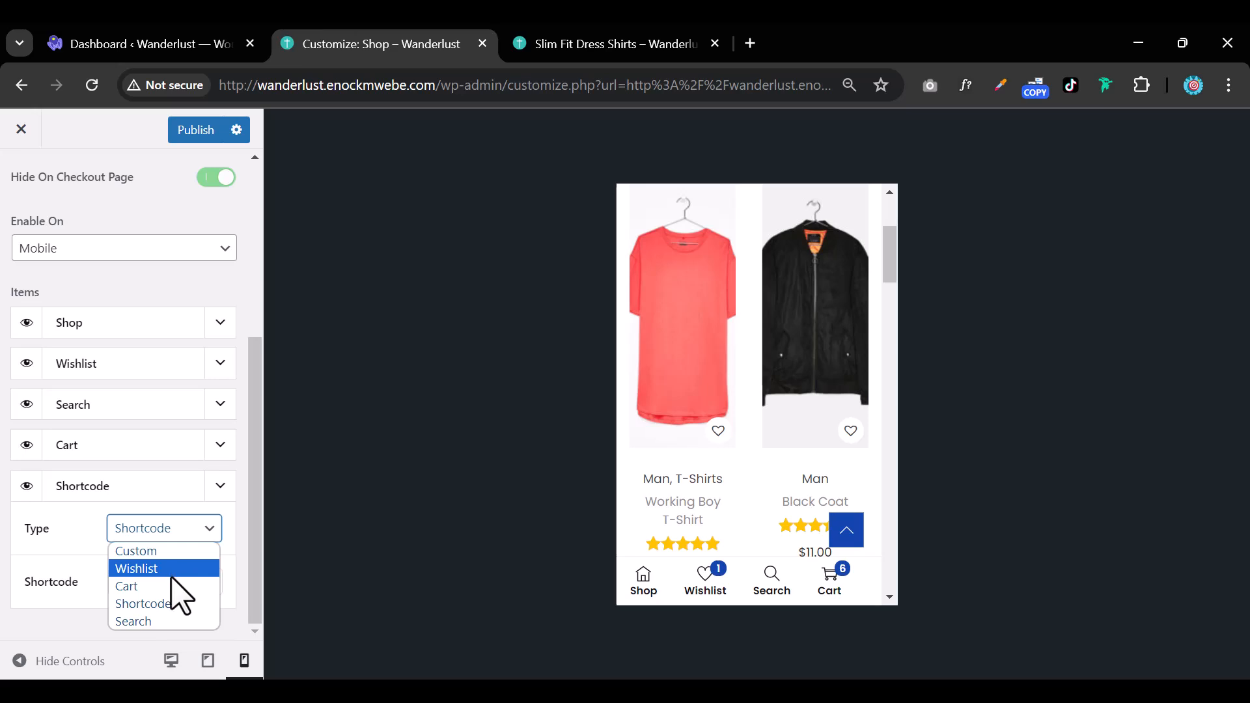
left_click(178, 551)
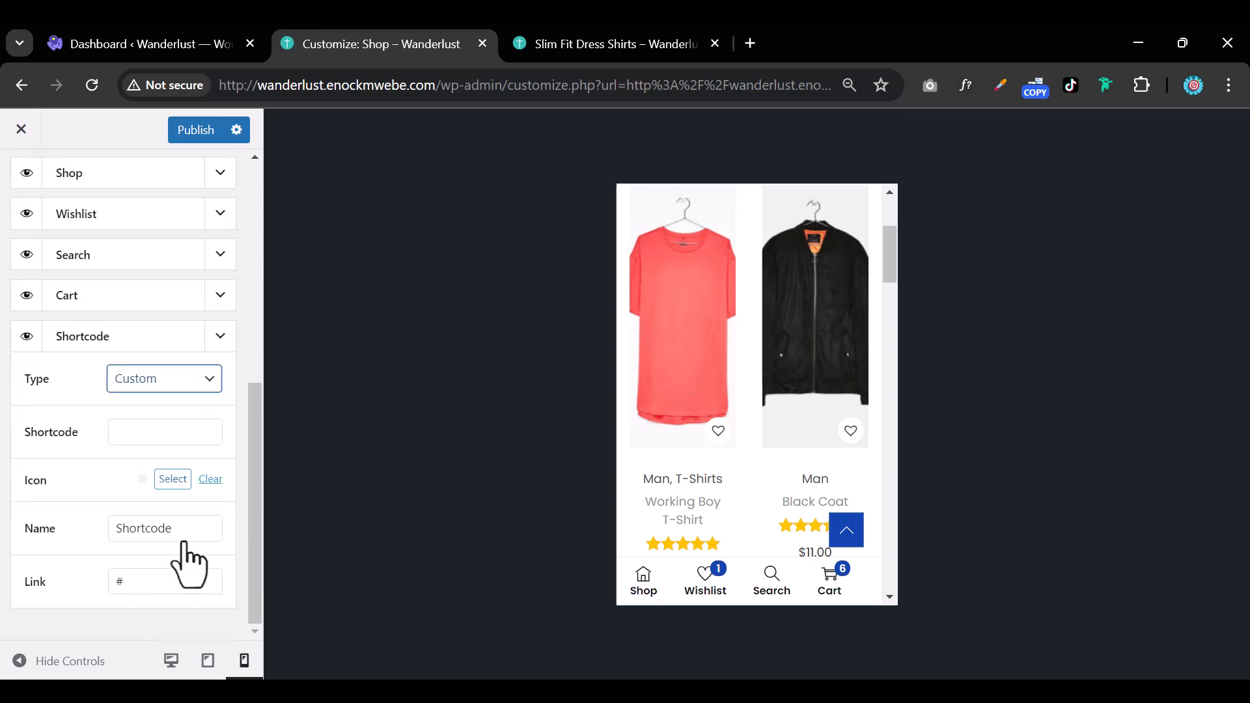
left_click(168, 483)
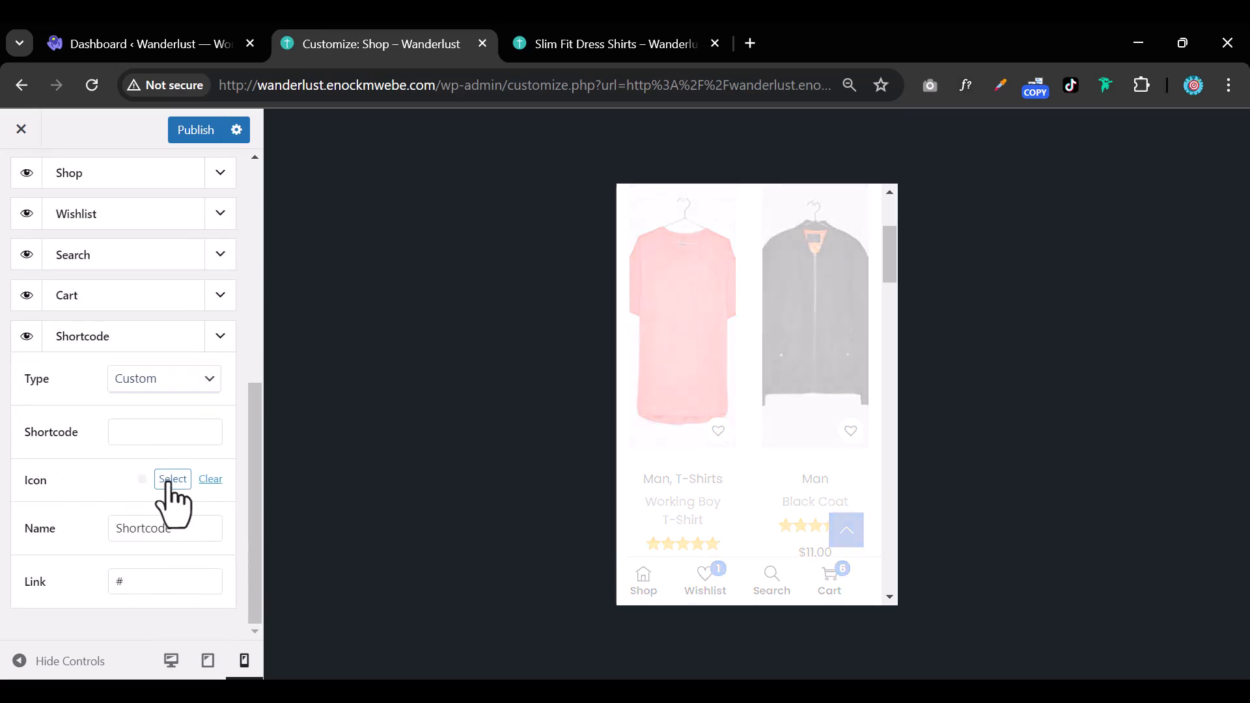
scroll(176, 520, "down", 5)
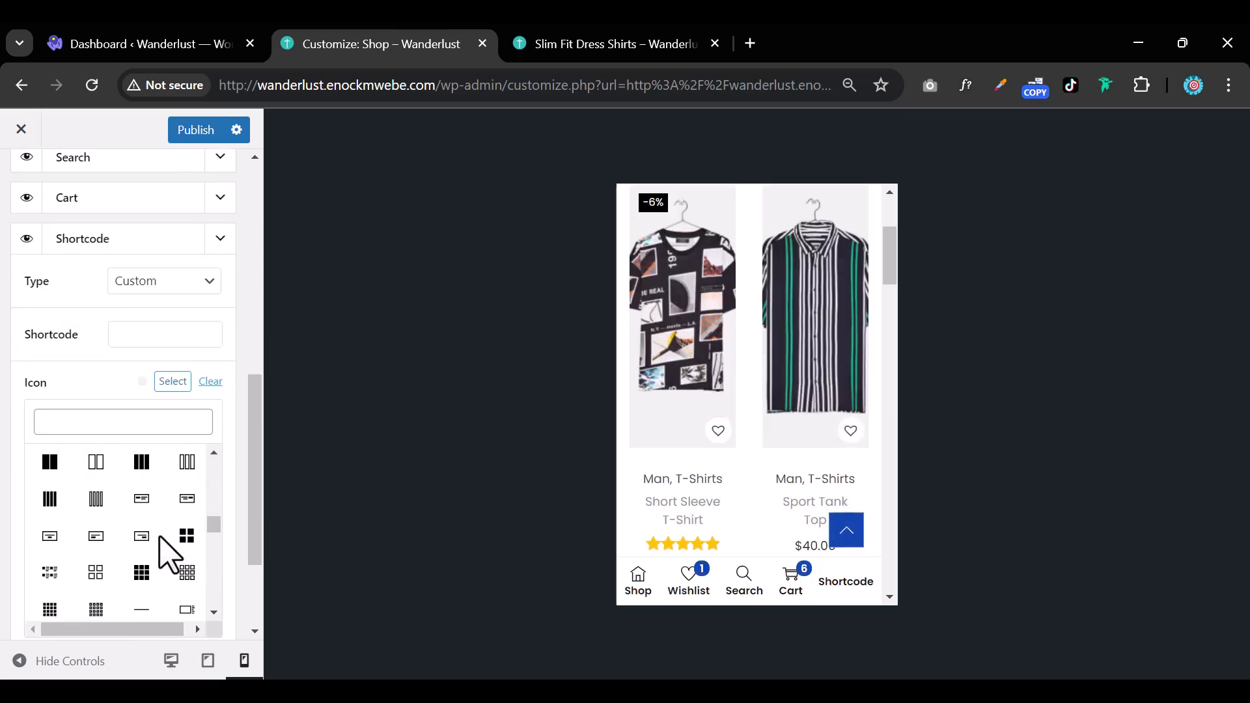
scroll(159, 535, "down", 10)
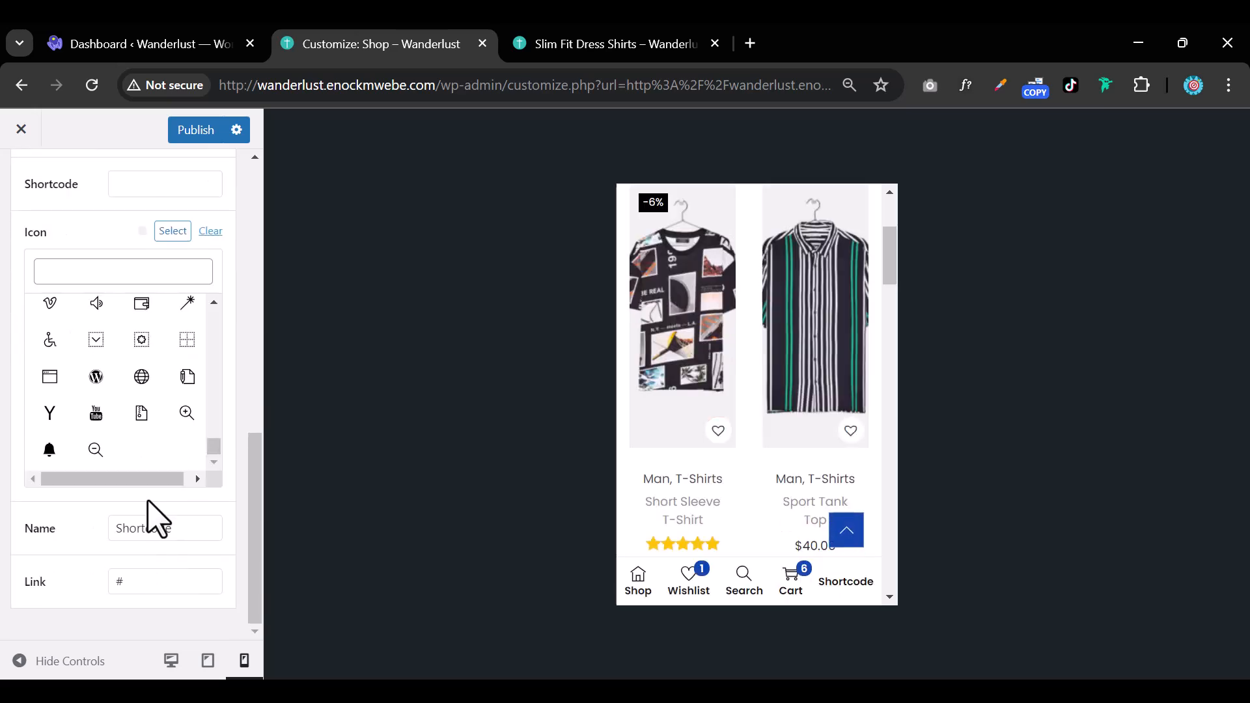
scroll(147, 438, "up", 3)
left_click(49, 327)
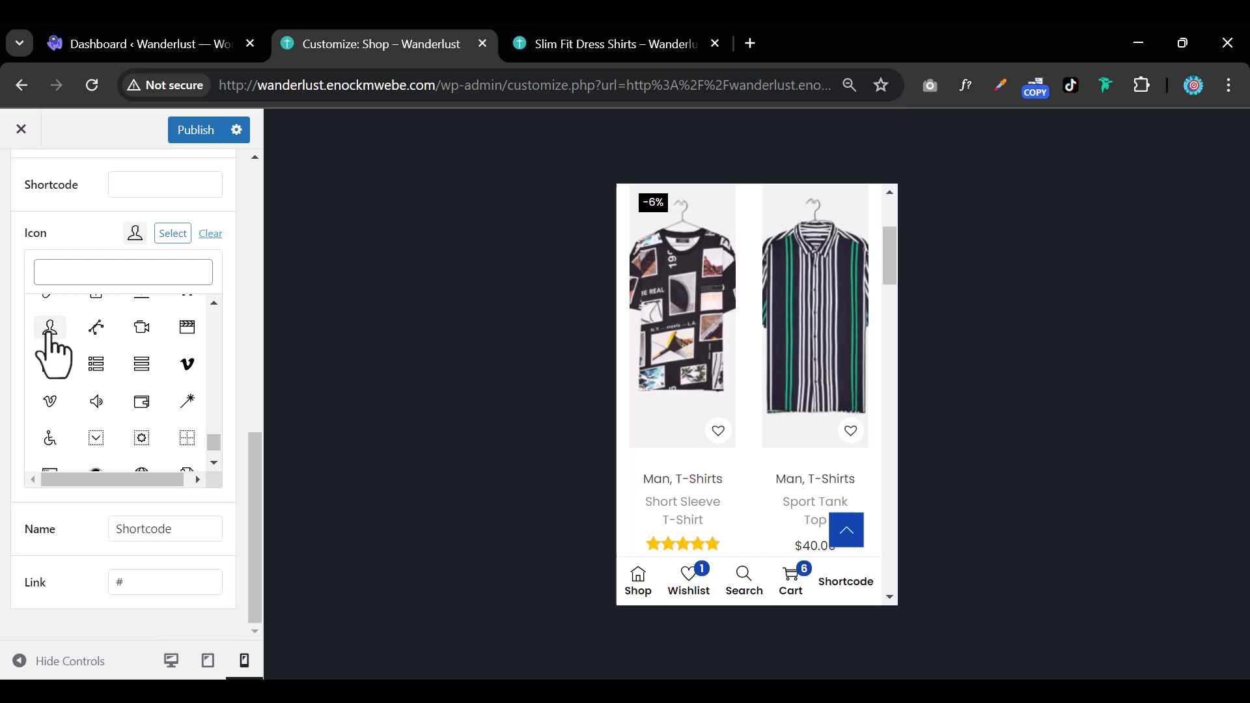
left_click(123, 188)
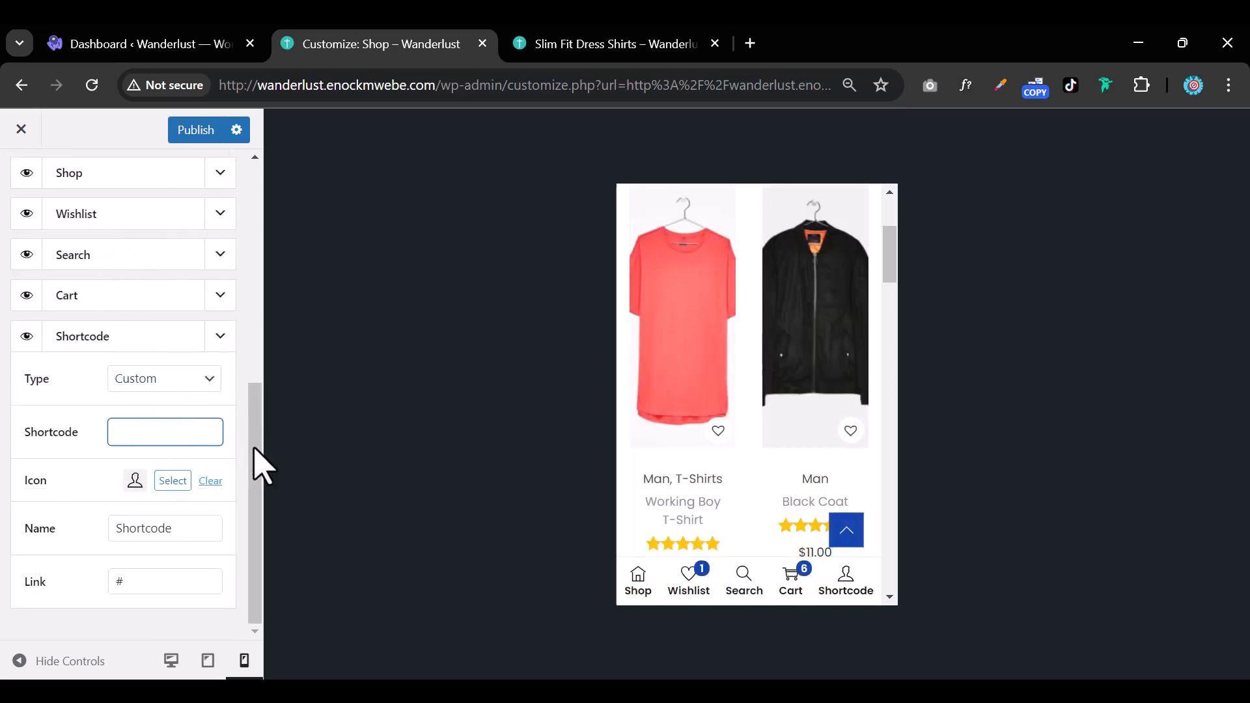
Copy the Dashboard link address from the product page's account menu, use it as the custom item's link, and publish
double_click(158, 582)
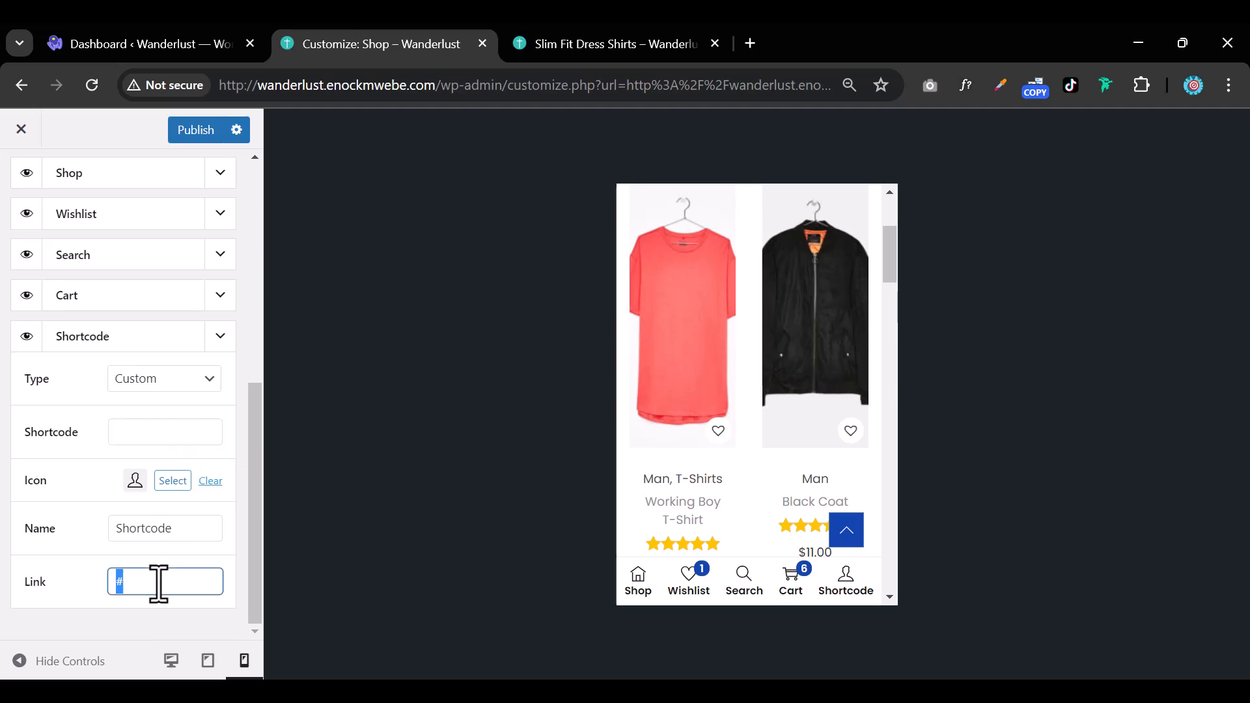
left_click(605, 50)
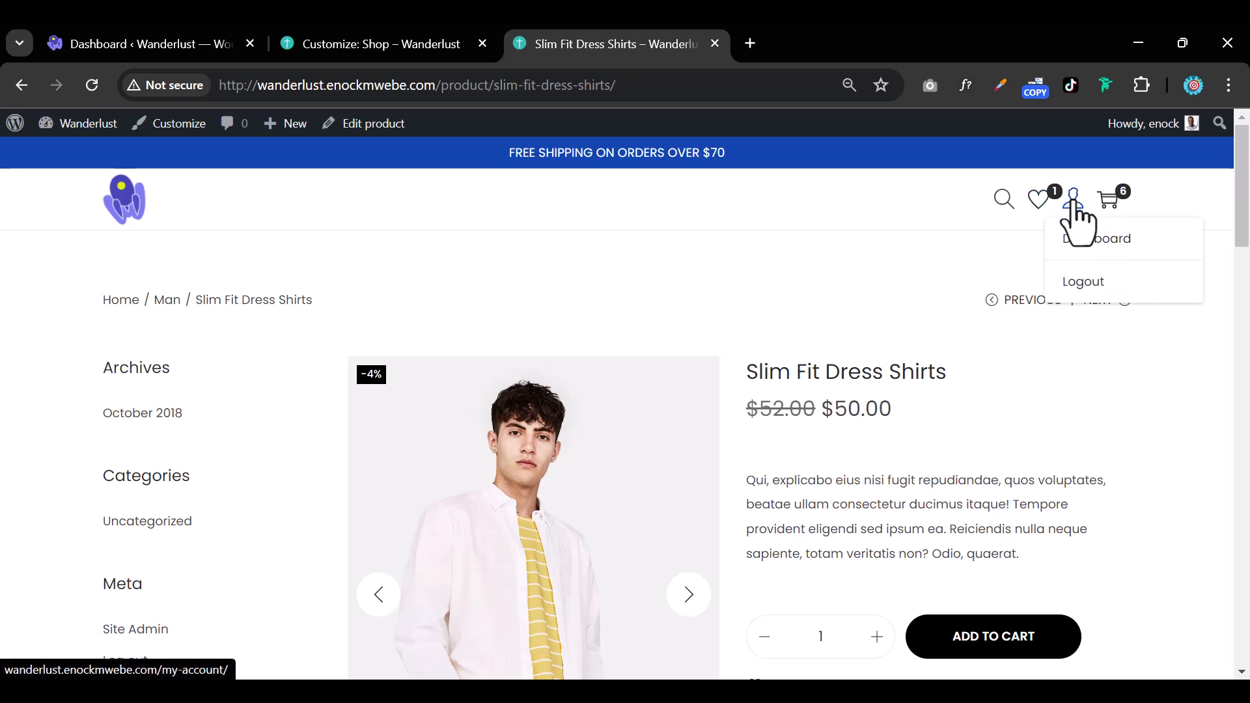
mouse_move(1076, 207)
right_click(1075, 236)
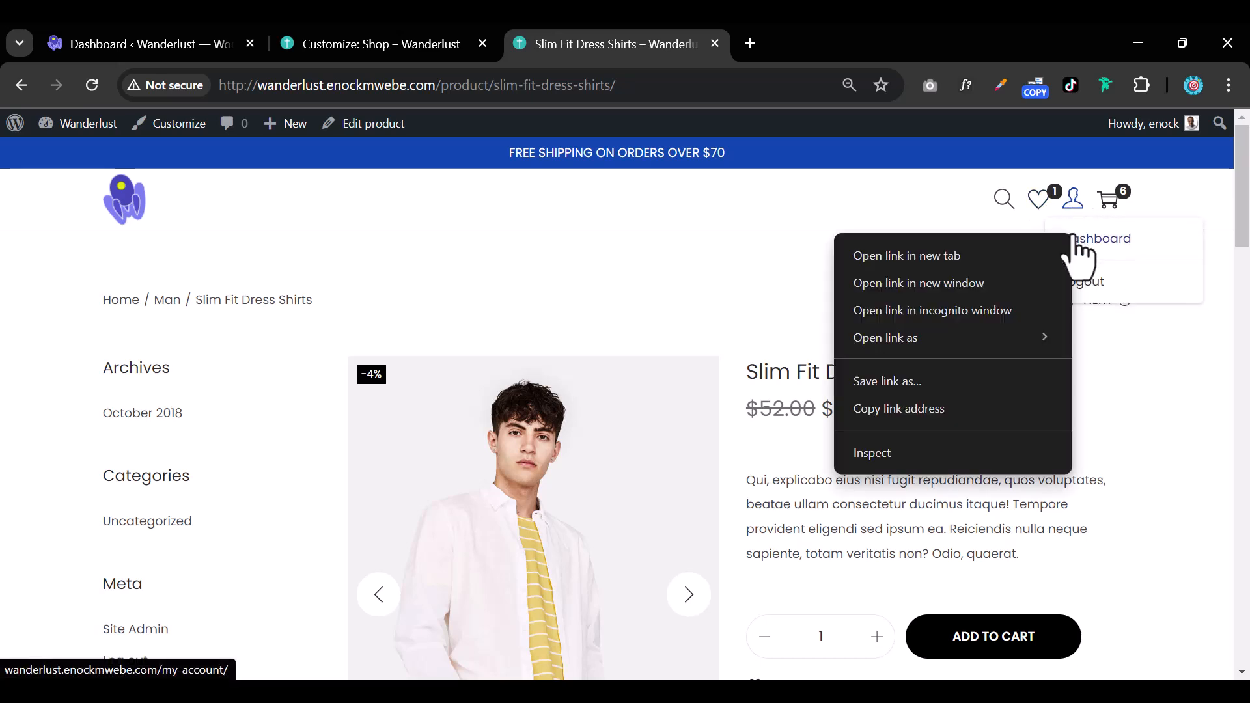
left_click(968, 409)
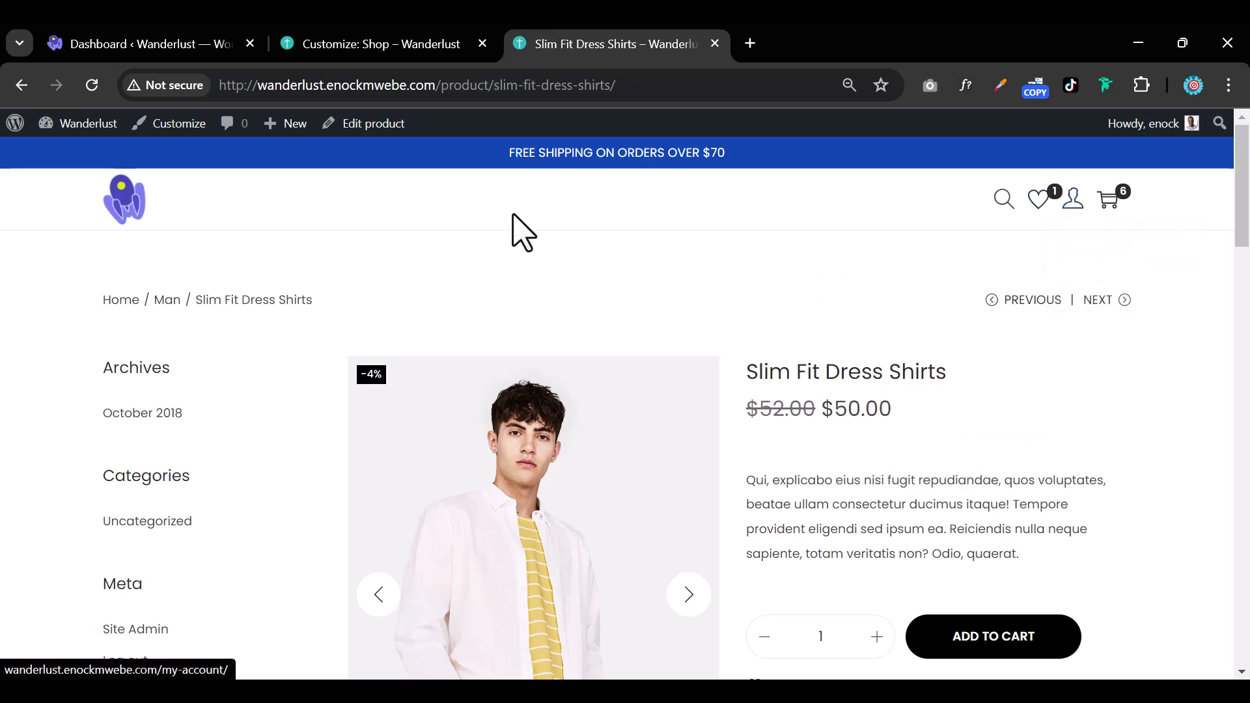
left_click(410, 50)
right_click(164, 561)
left_click(141, 581)
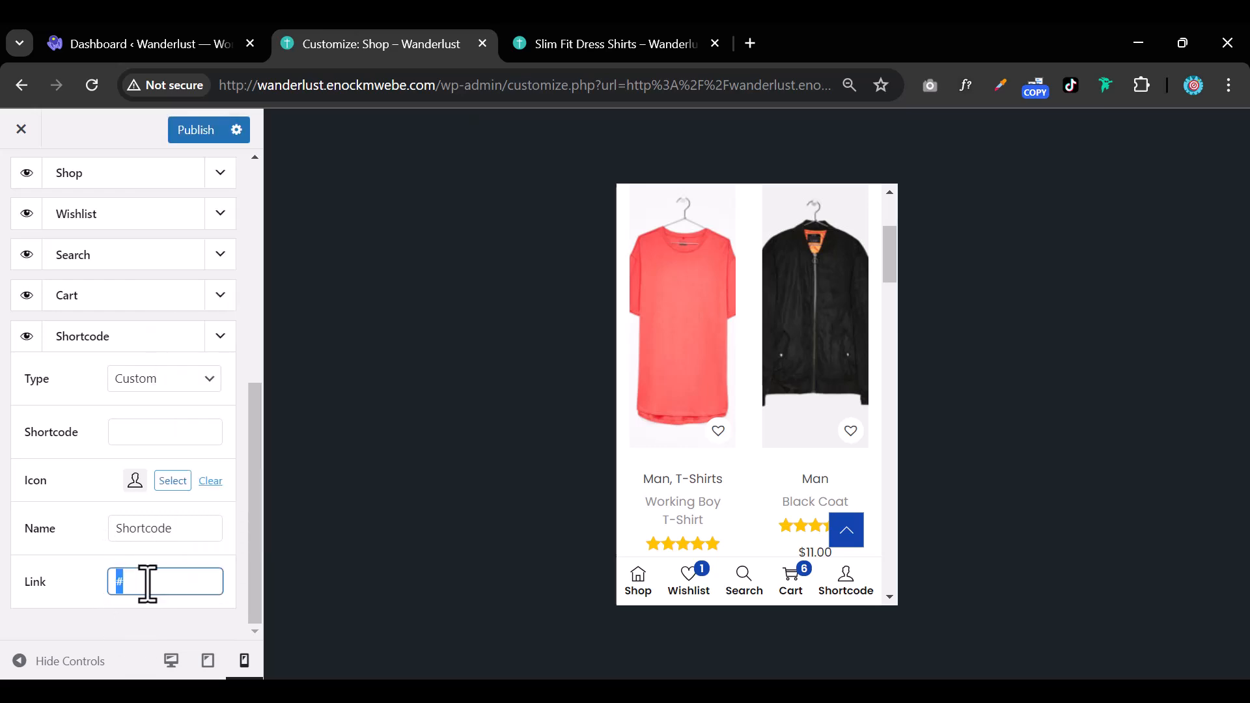
right_click(145, 580)
left_click(206, 290)
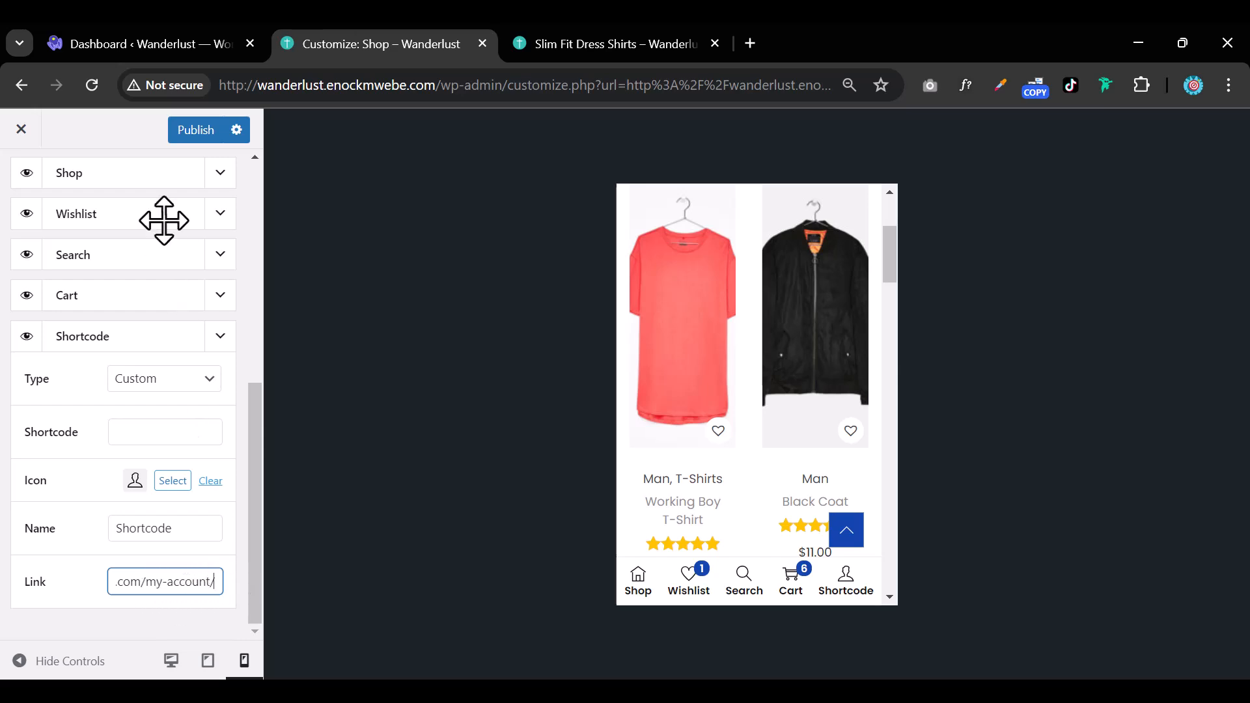
left_click(202, 134)
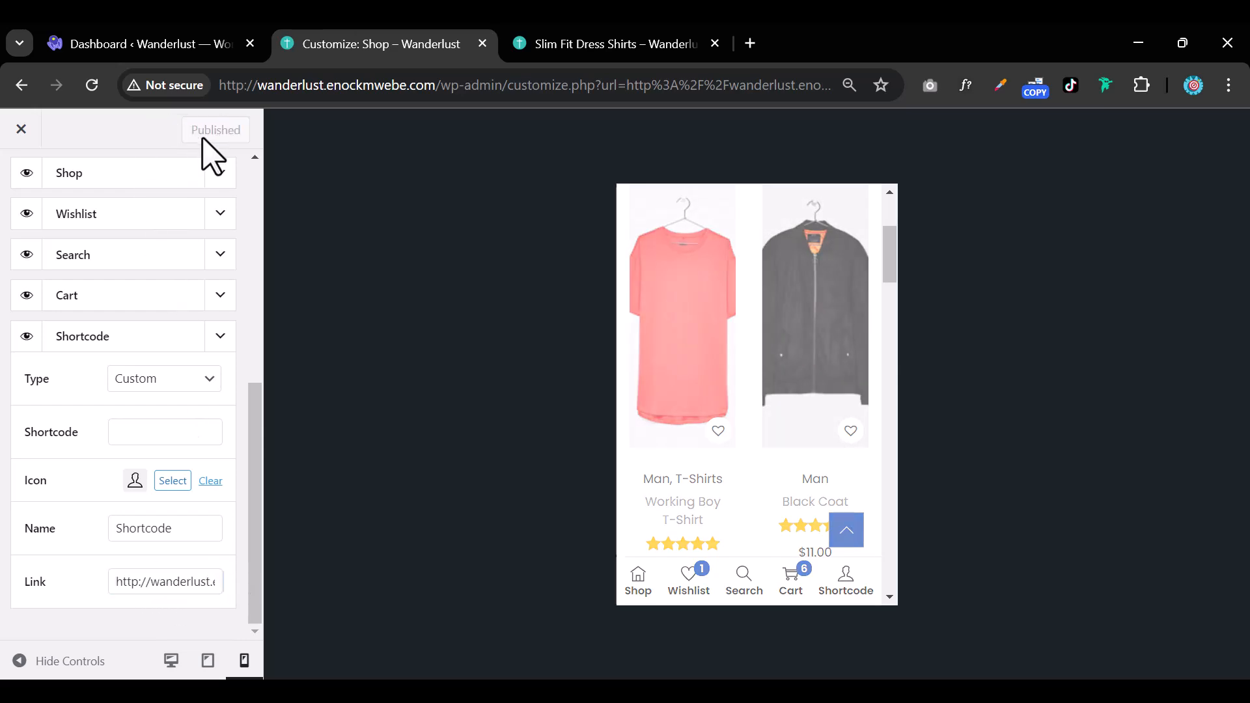
Check the reloaded Slim Fit Dress Shirts page for the sticky footer bar in a separate, phone-width window
left_click(600, 54)
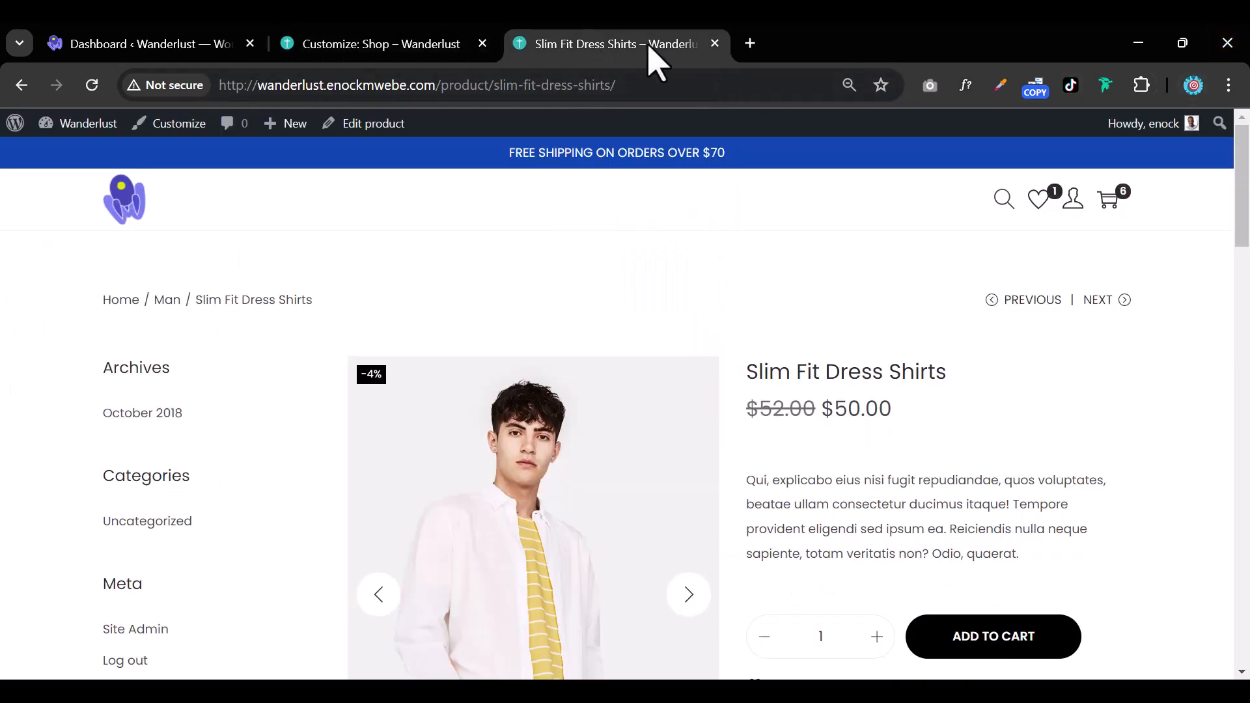
left_click_drag(612, 44, 633, 120)
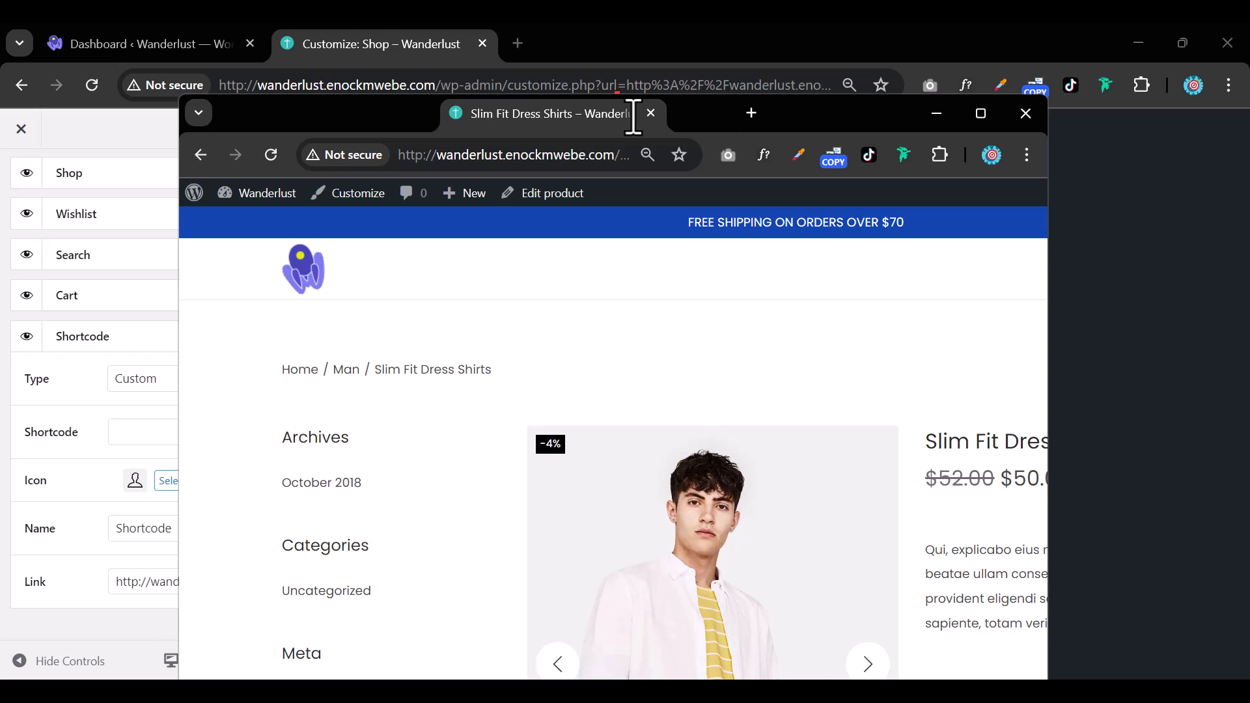
left_click(271, 154)
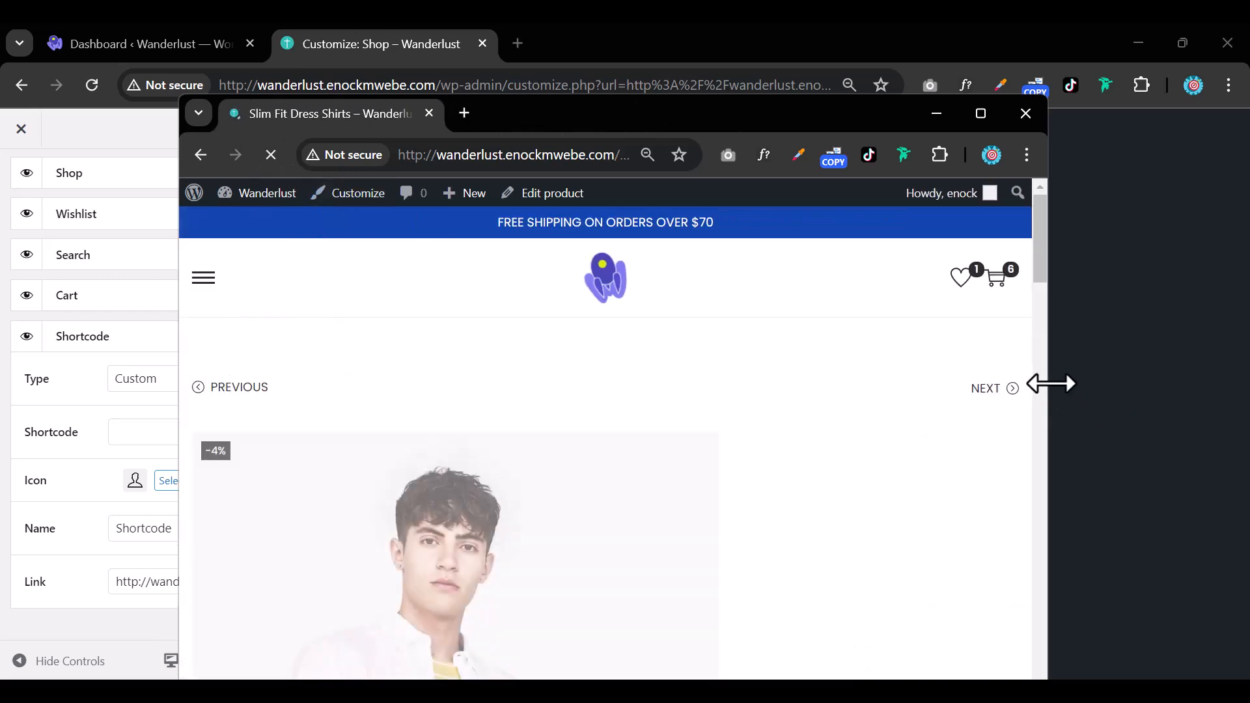
left_click_drag(1048, 383, 410, 390)
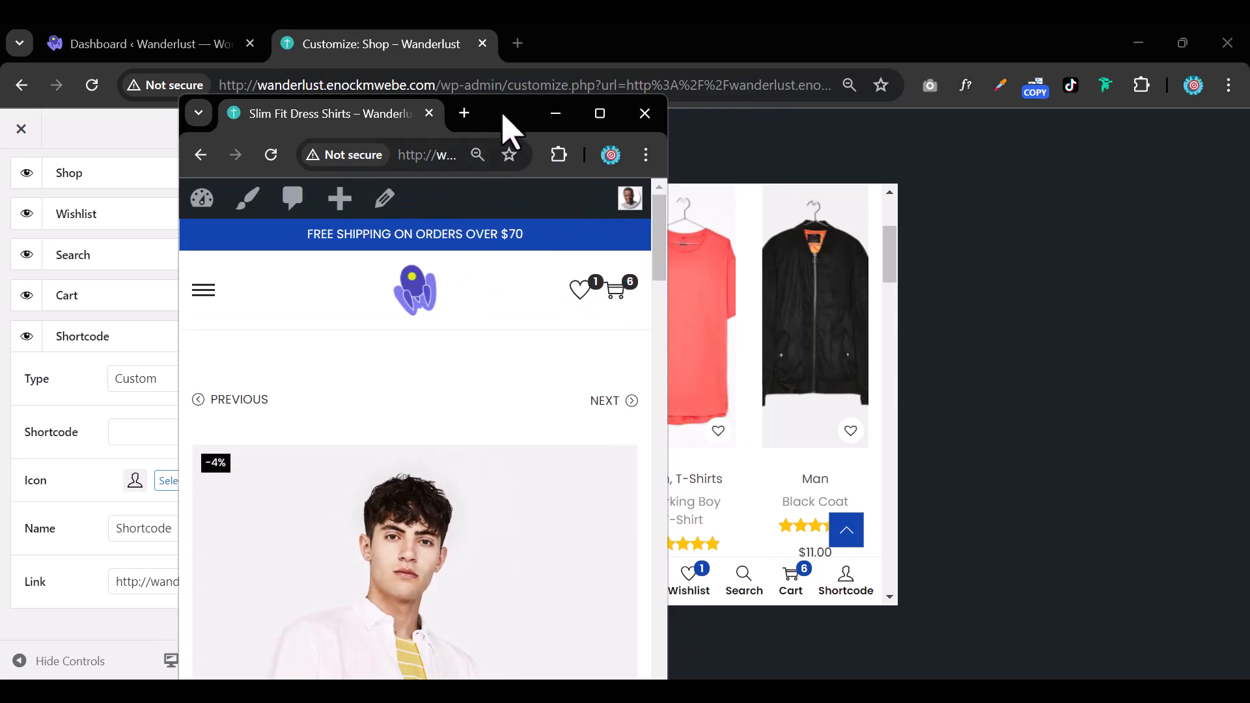
left_click_drag(507, 124, 741, 115)
double_click(725, 90)
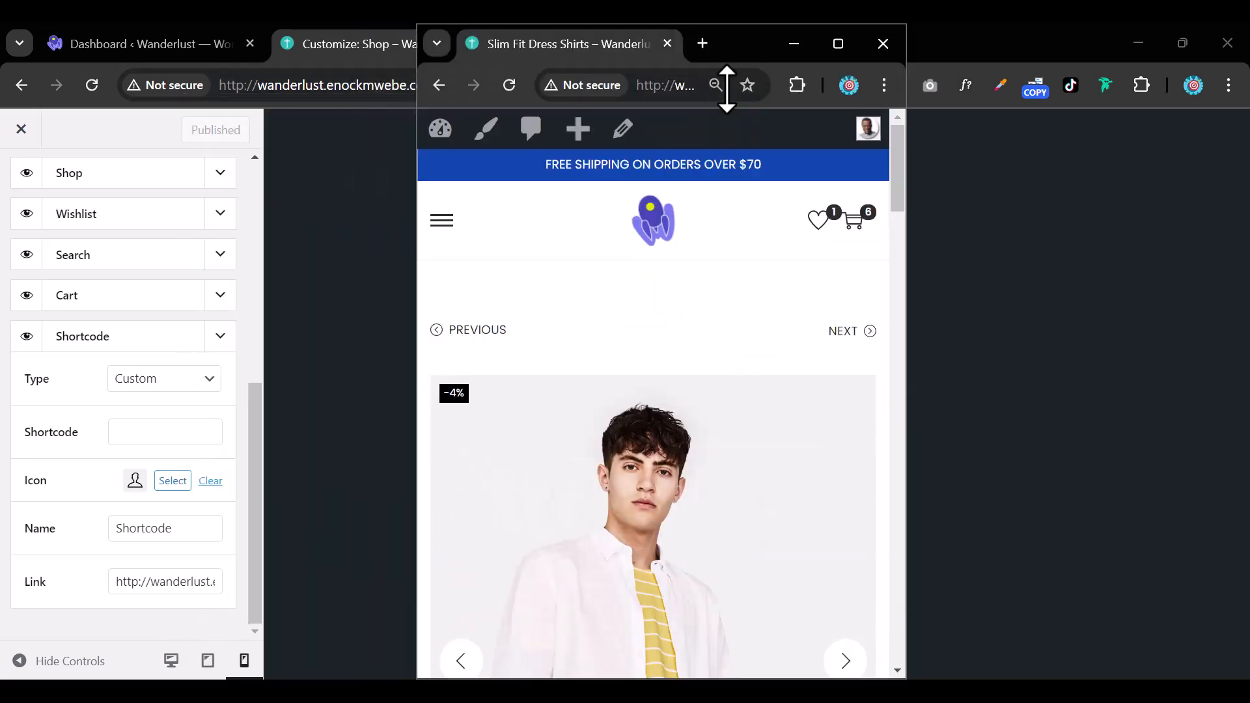
scroll(772, 469, "down", 20)
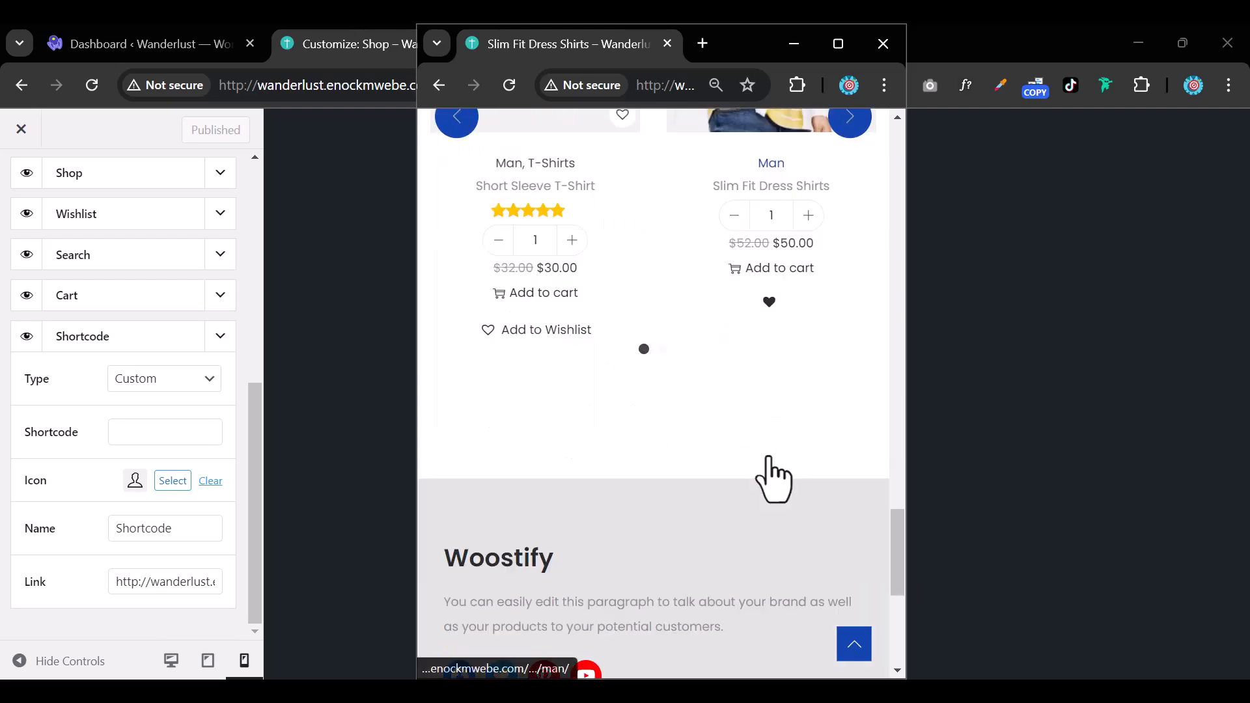
scroll(773, 479, "down", 5)
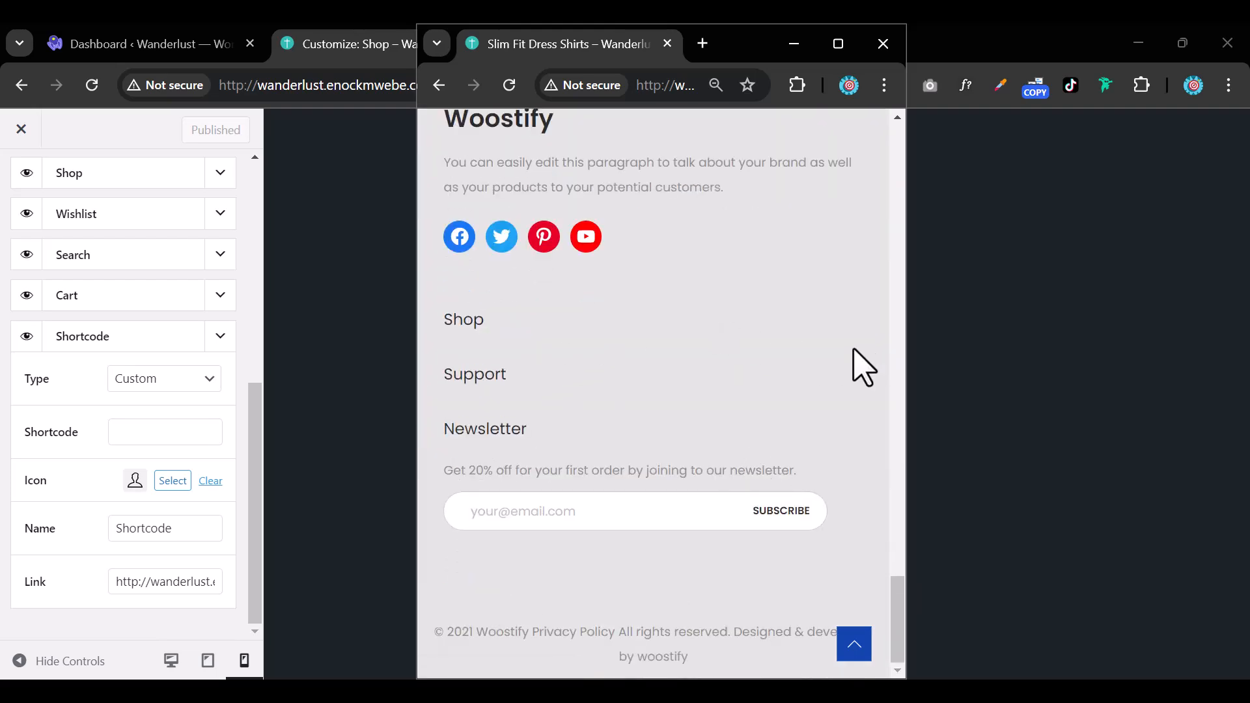
left_click_drag(909, 357, 744, 405)
scroll(720, 413, "down", 2)
Enable the sticky footer bar on Desktop + Mobile and publish the change
scroll(70, 331, "up", 5)
left_click(159, 393)
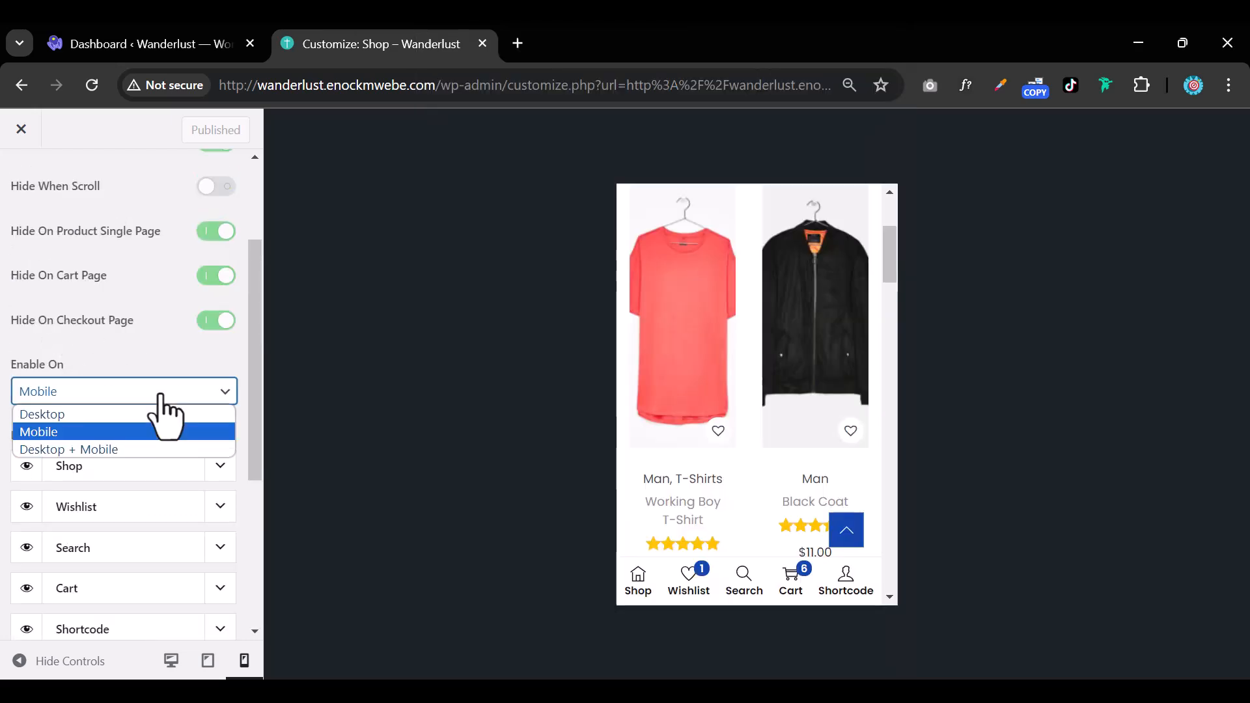
left_click(134, 449)
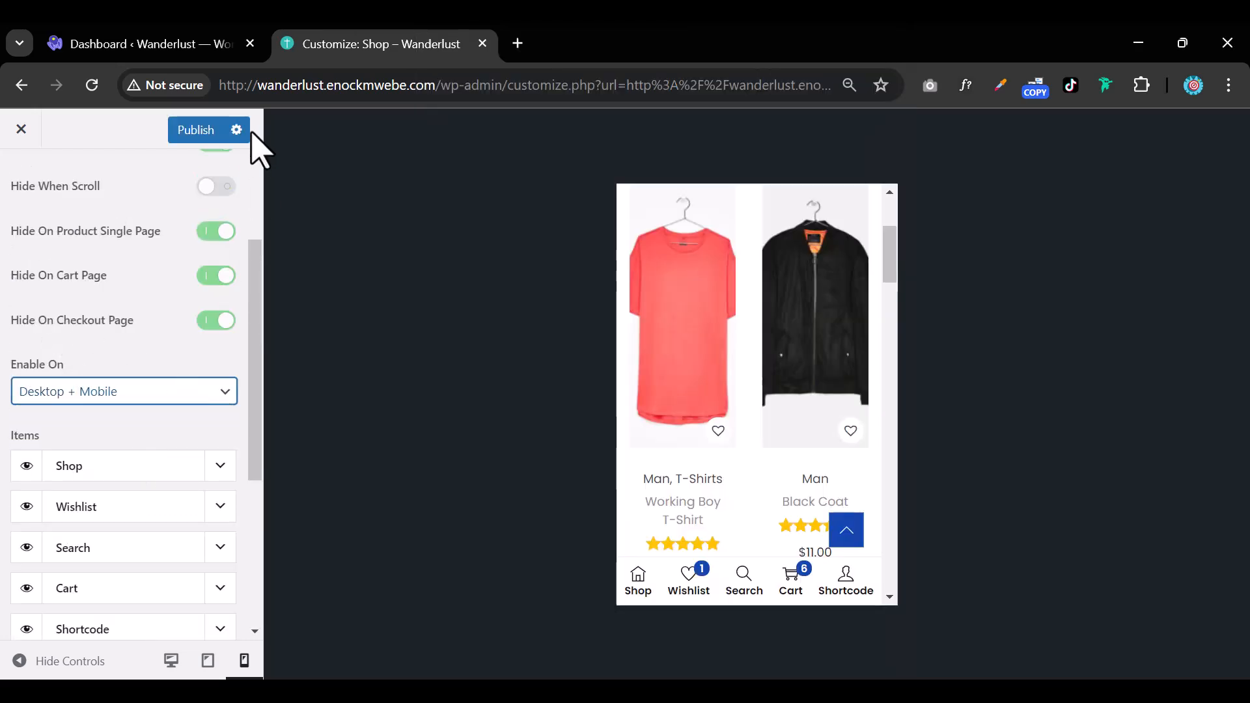
left_click(193, 130)
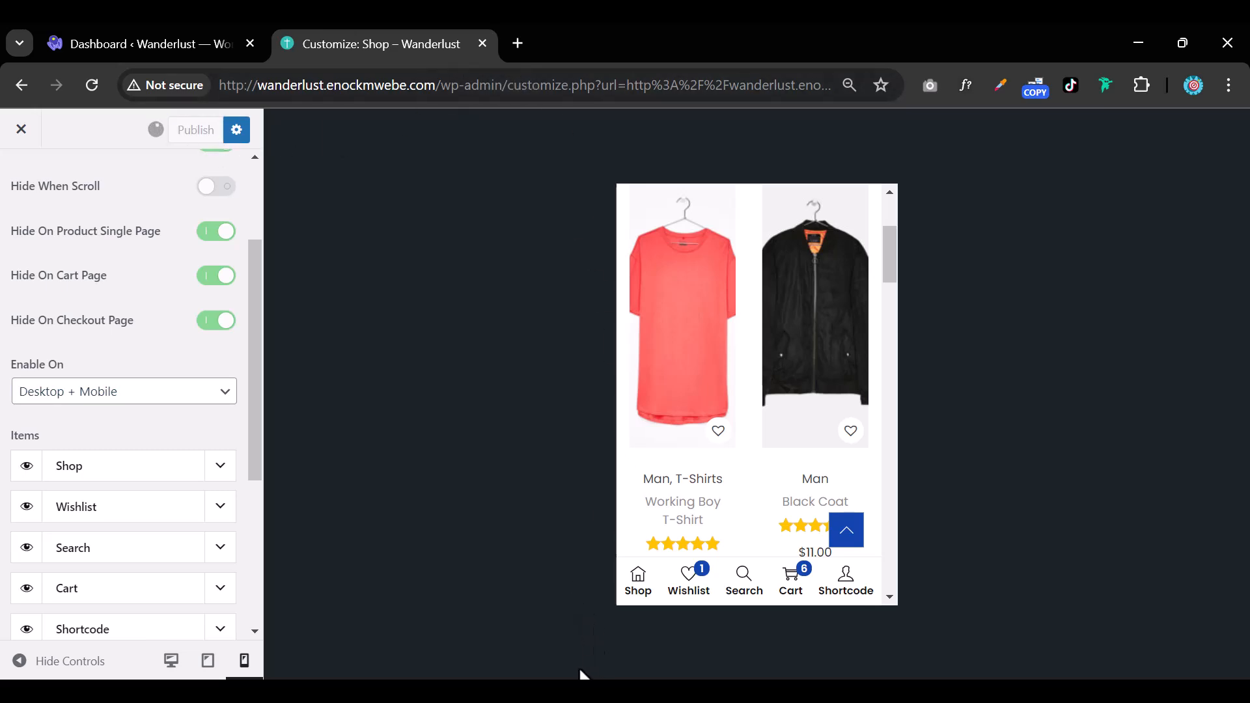
Reload the Slim Fit Dress Shirts page, check it for the sticky footer bar at full desktop width, and close its window
mouse_move(583, 687)
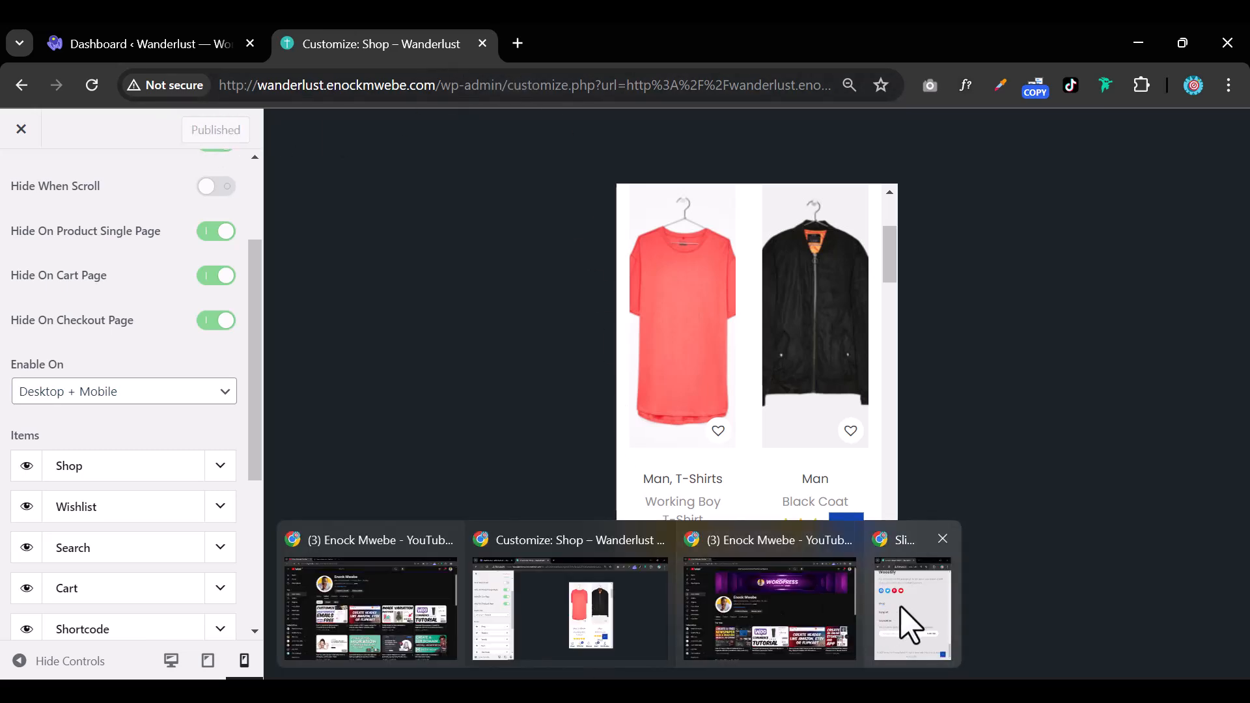
left_click(910, 625)
left_click(509, 85)
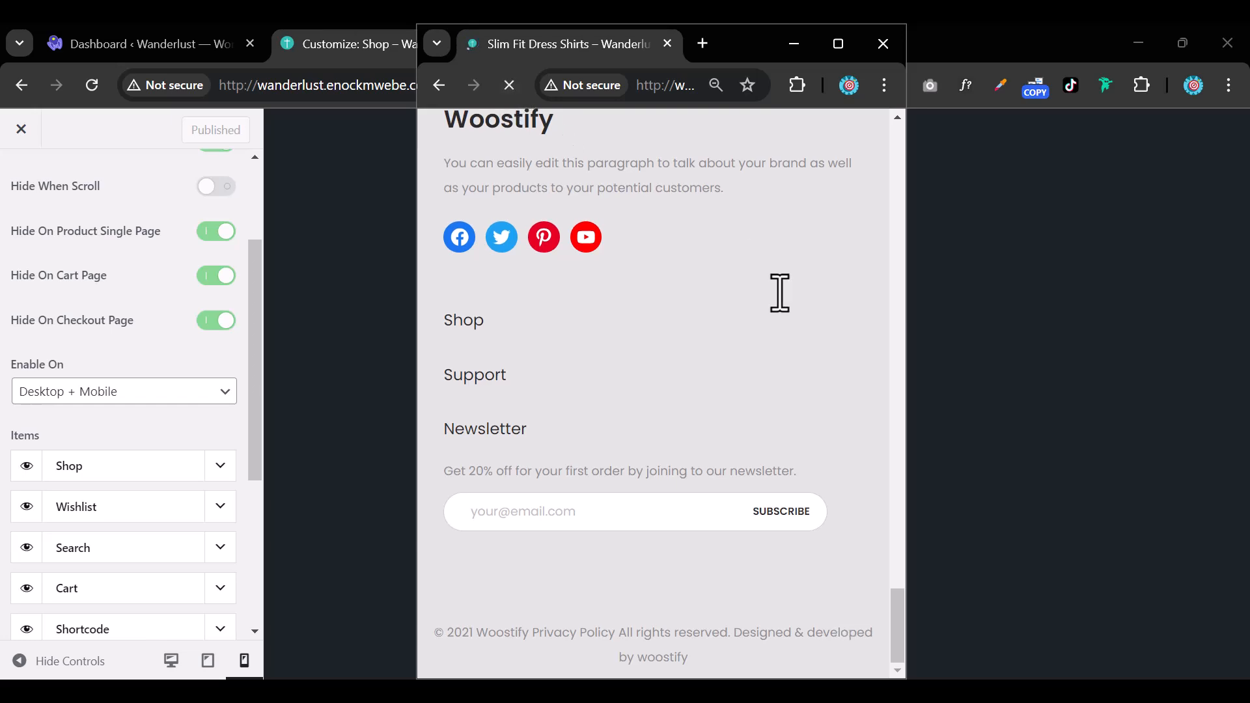
left_click_drag(905, 331, 1230, 349)
left_click(1180, 44)
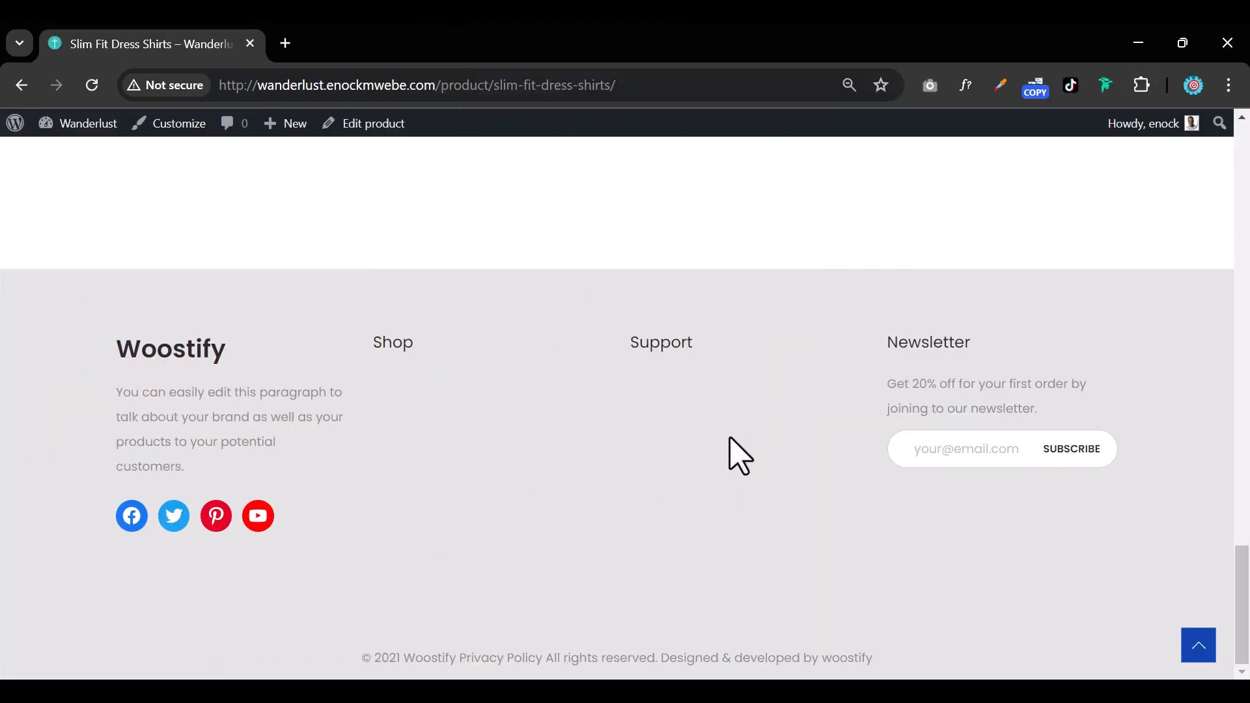
scroll(739, 454, "up", 15)
scroll(739, 454, "down", 10)
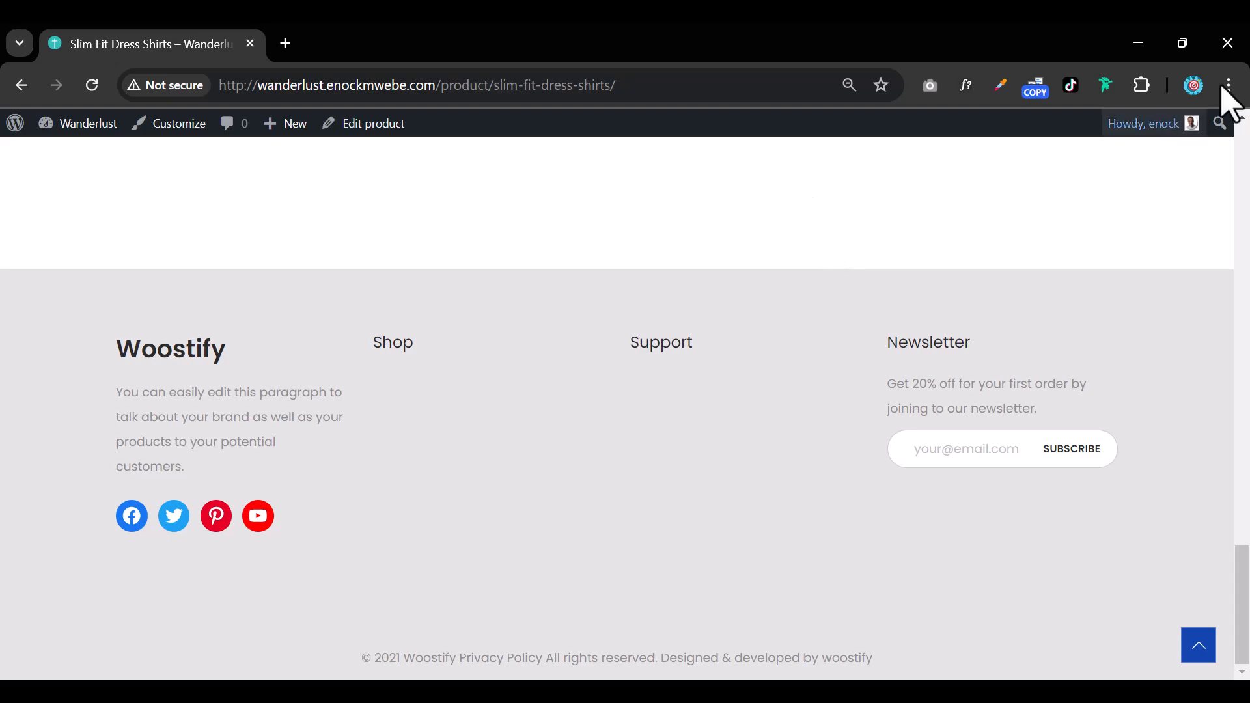
left_click(1227, 43)
Rename the sticky footer bar's Shortcode item to My Account and publish the change
scroll(749, 550, "down", 15)
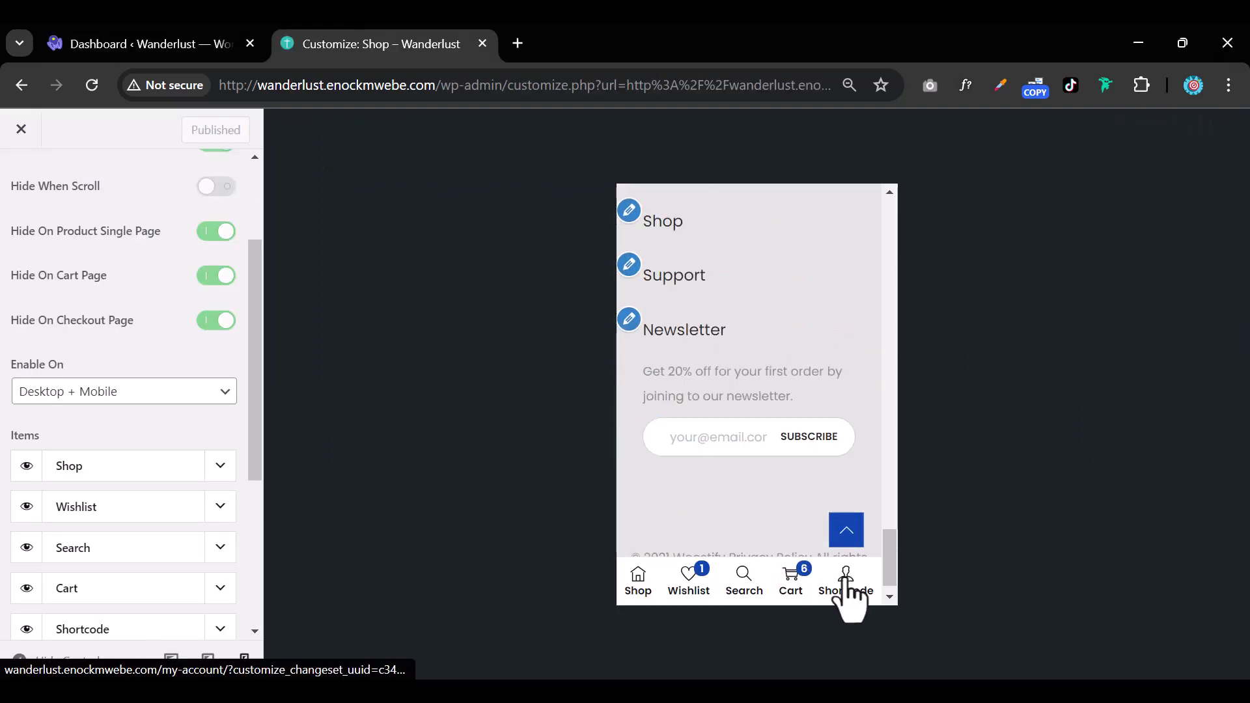
scroll(198, 504, "down", 4)
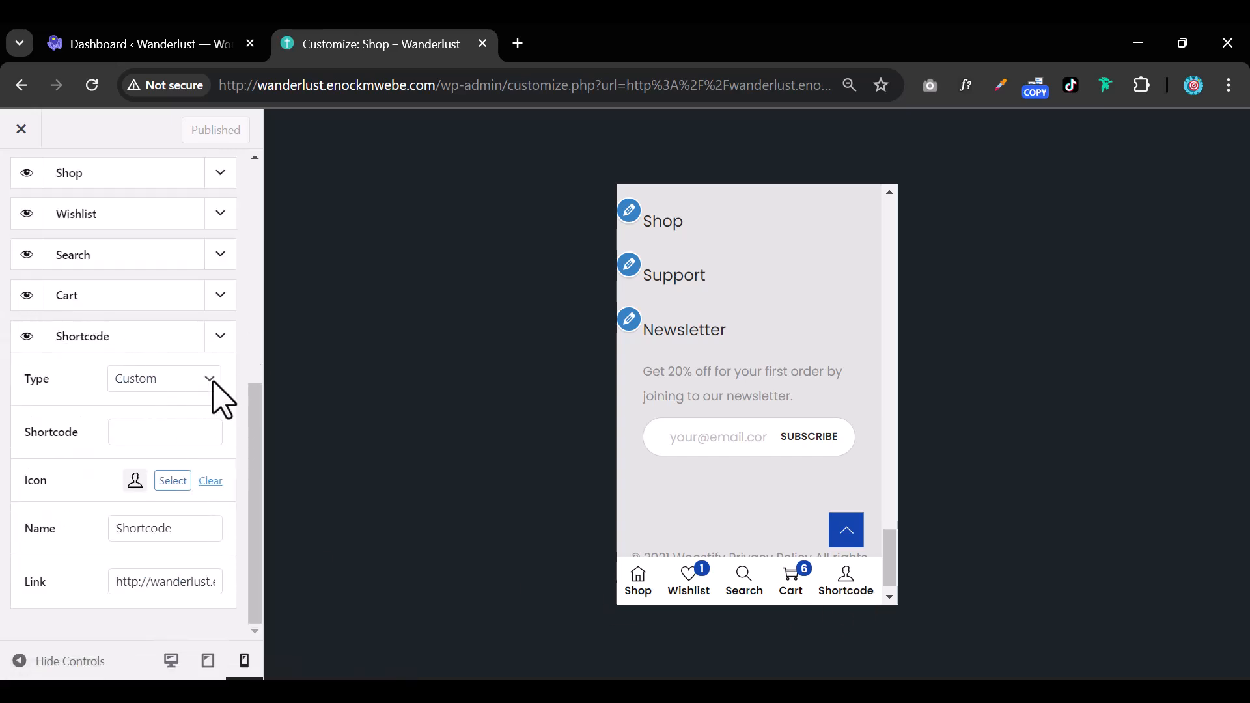
double_click(159, 530)
type("My Account")
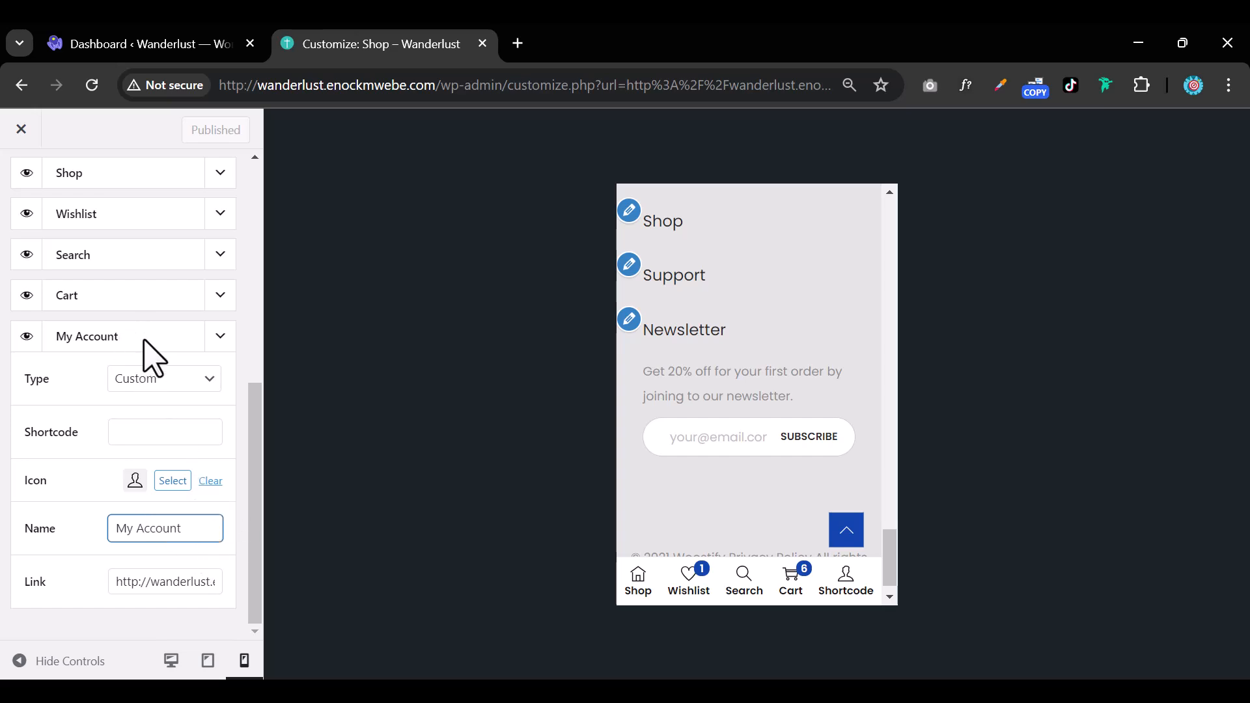
left_click(183, 435)
scroll(224, 361, "up", 4)
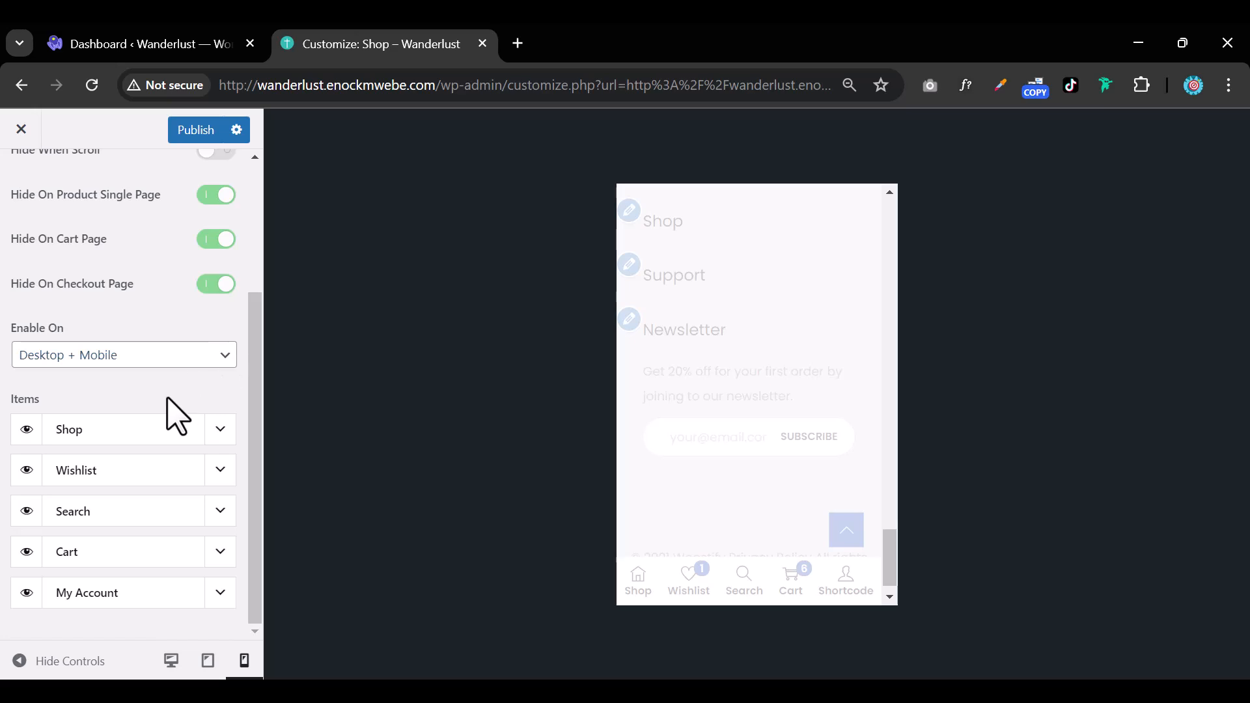
left_click(195, 130)
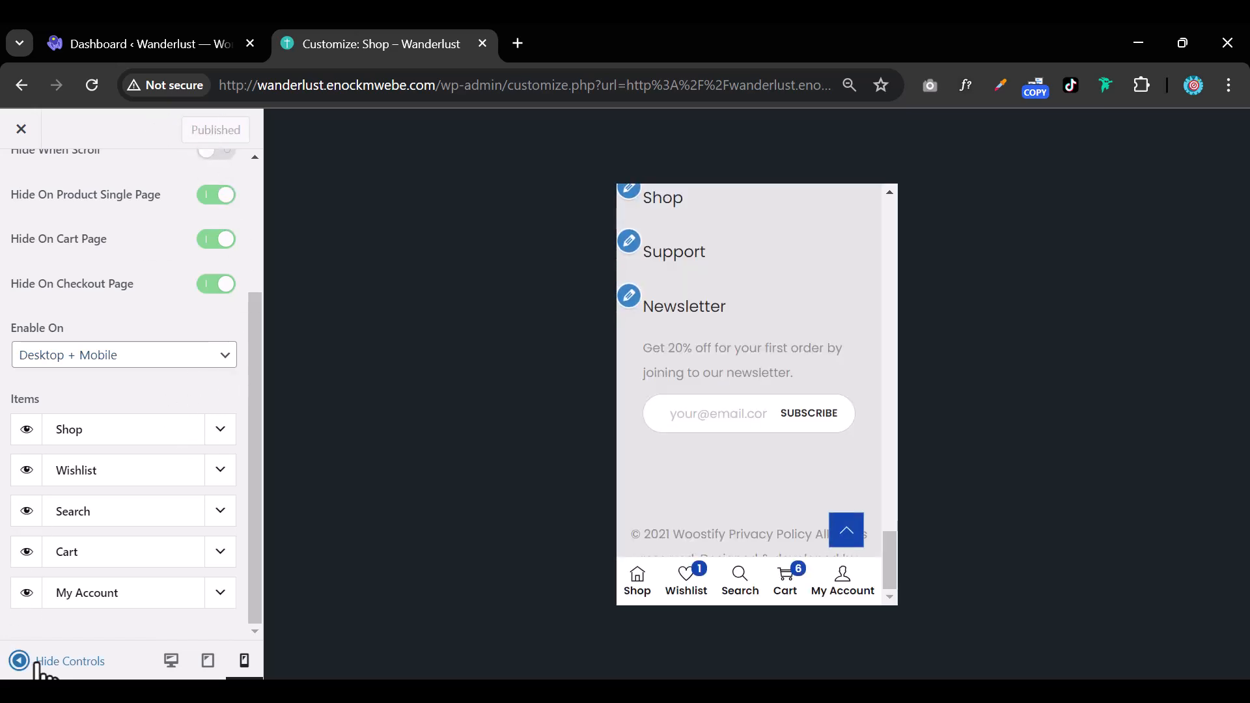
Hide the customizer controls and look through the phone-size shop preview with its sticky footer bar
left_click(8, 664)
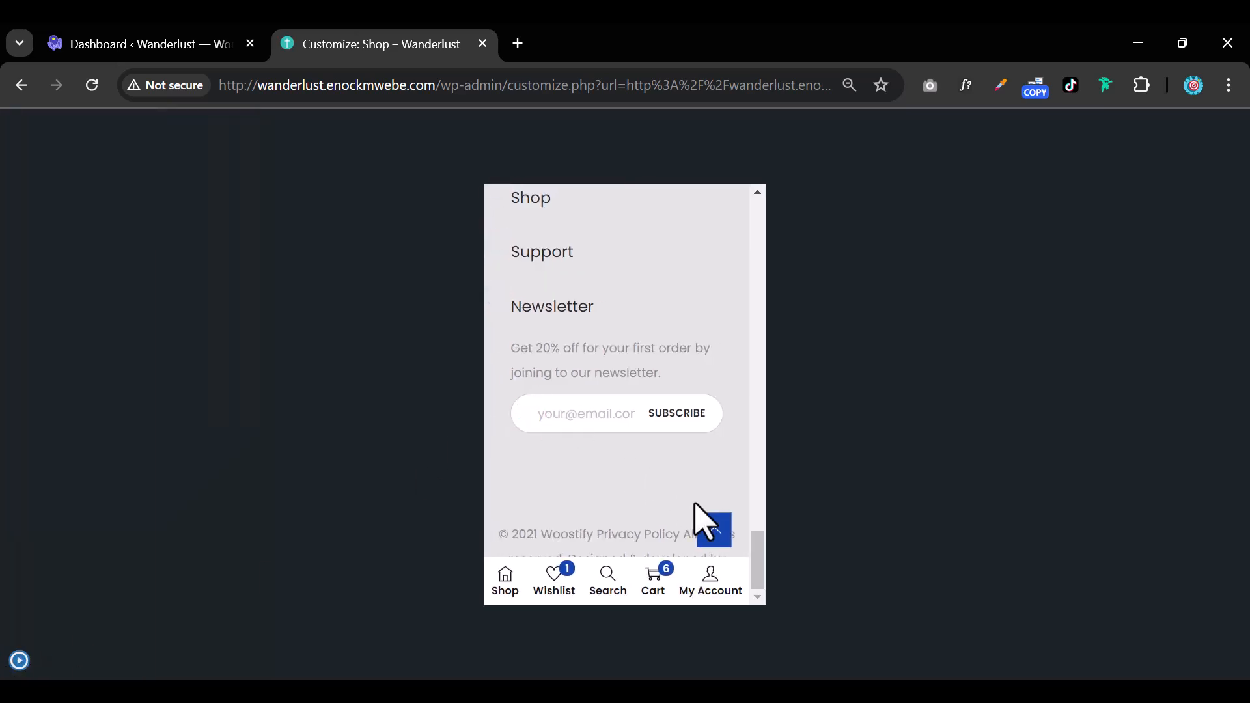
scroll(695, 504, "up", 15)
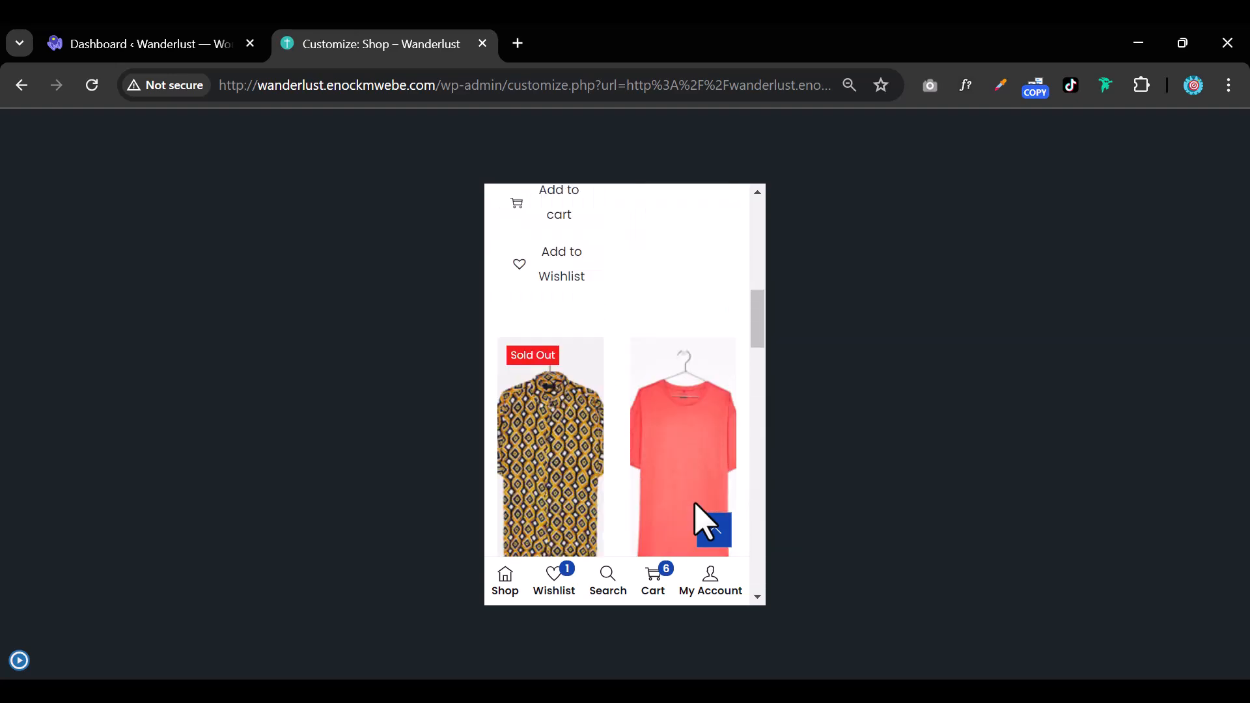
Show the customizer controls again and expand the sticky footer bar's Shop and My Account items to compare their settings
left_click(19, 660)
left_click(26, 430)
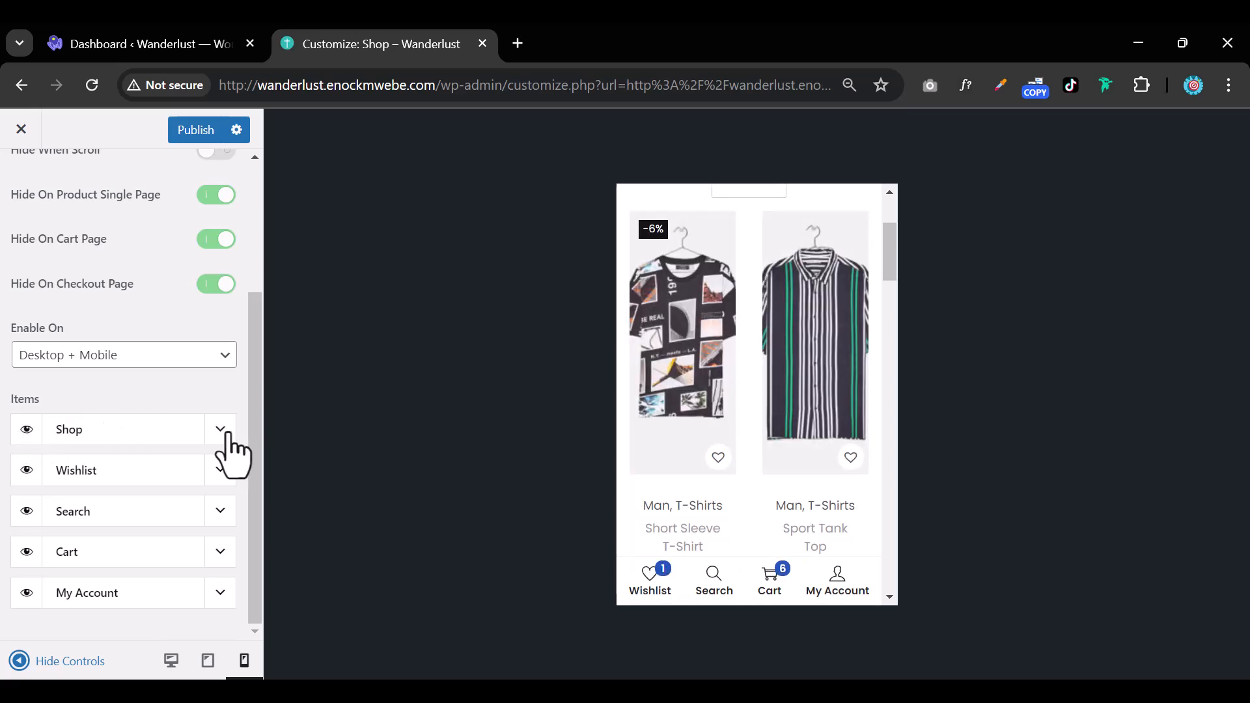
left_click(221, 431)
scroll(142, 563, "down", 3)
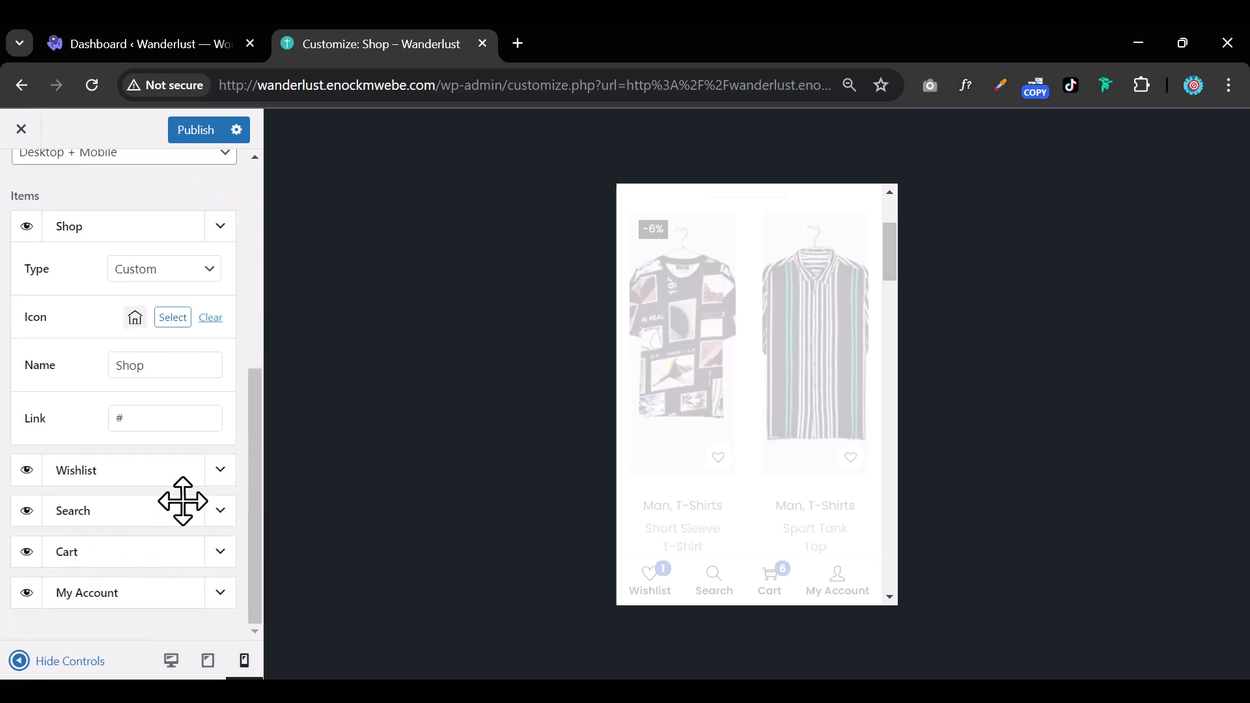
left_click(221, 593)
scroll(222, 589, "down", 4)
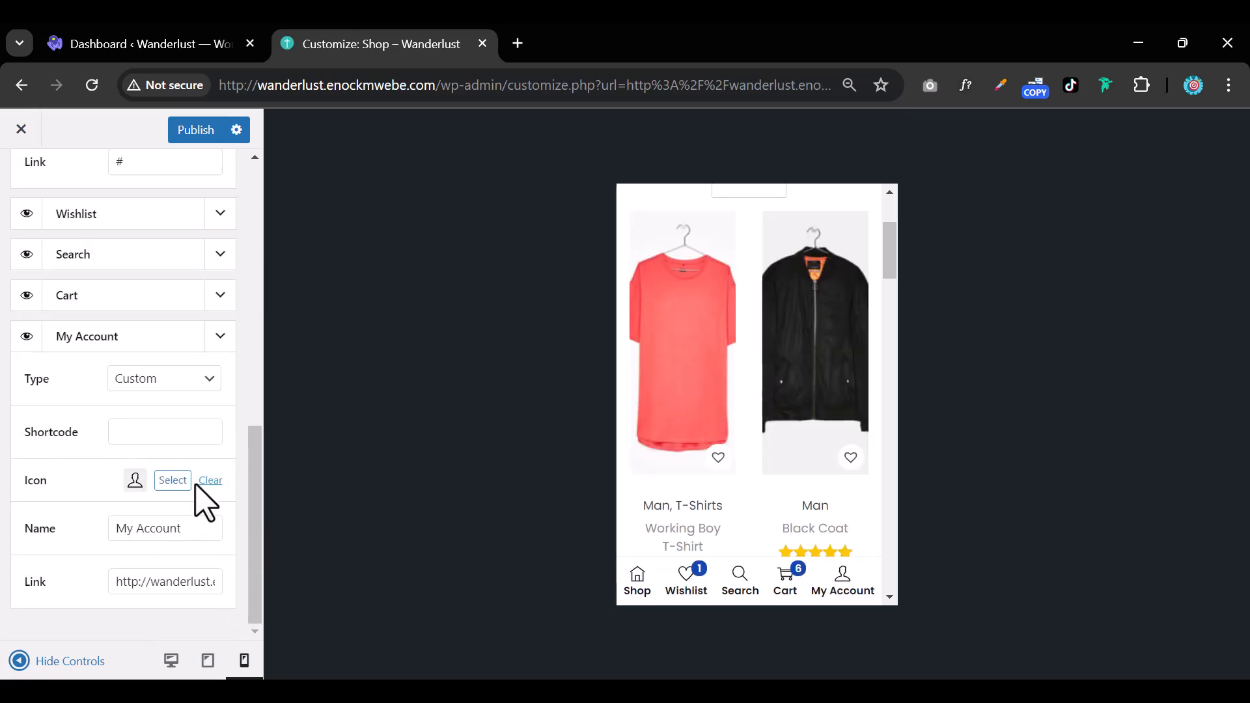
scroll(186, 478, "up", 3)
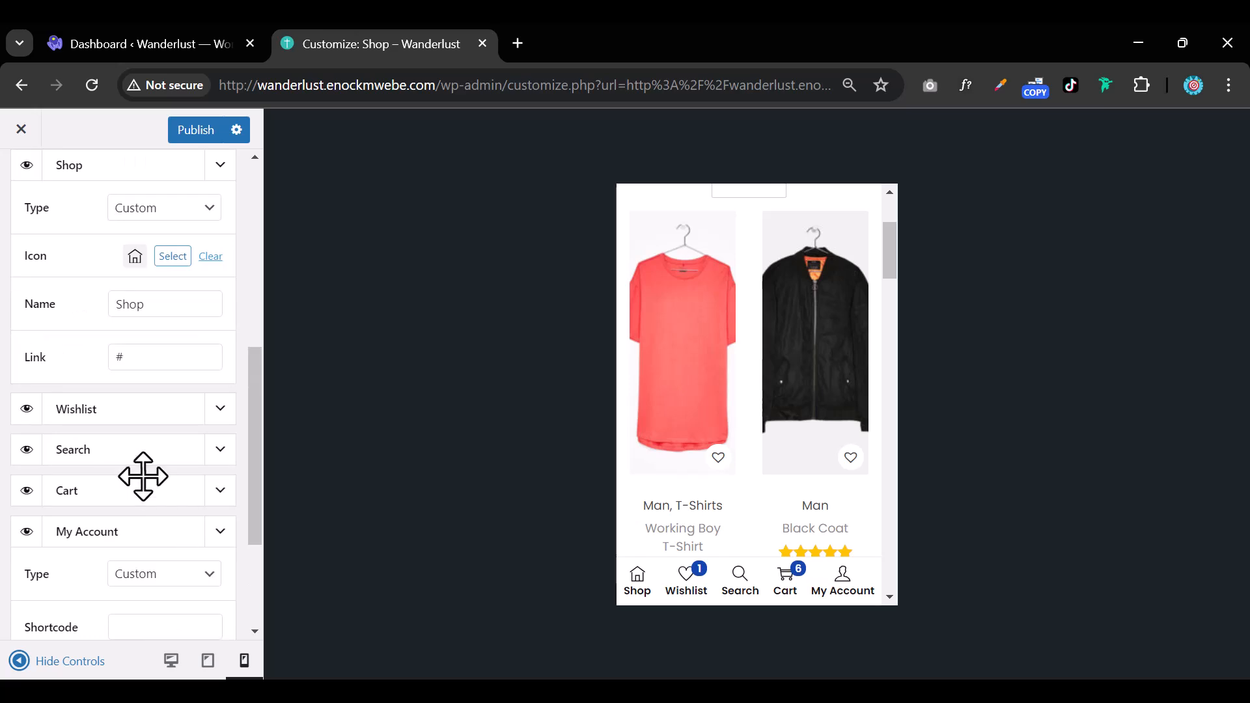
left_click(135, 358)
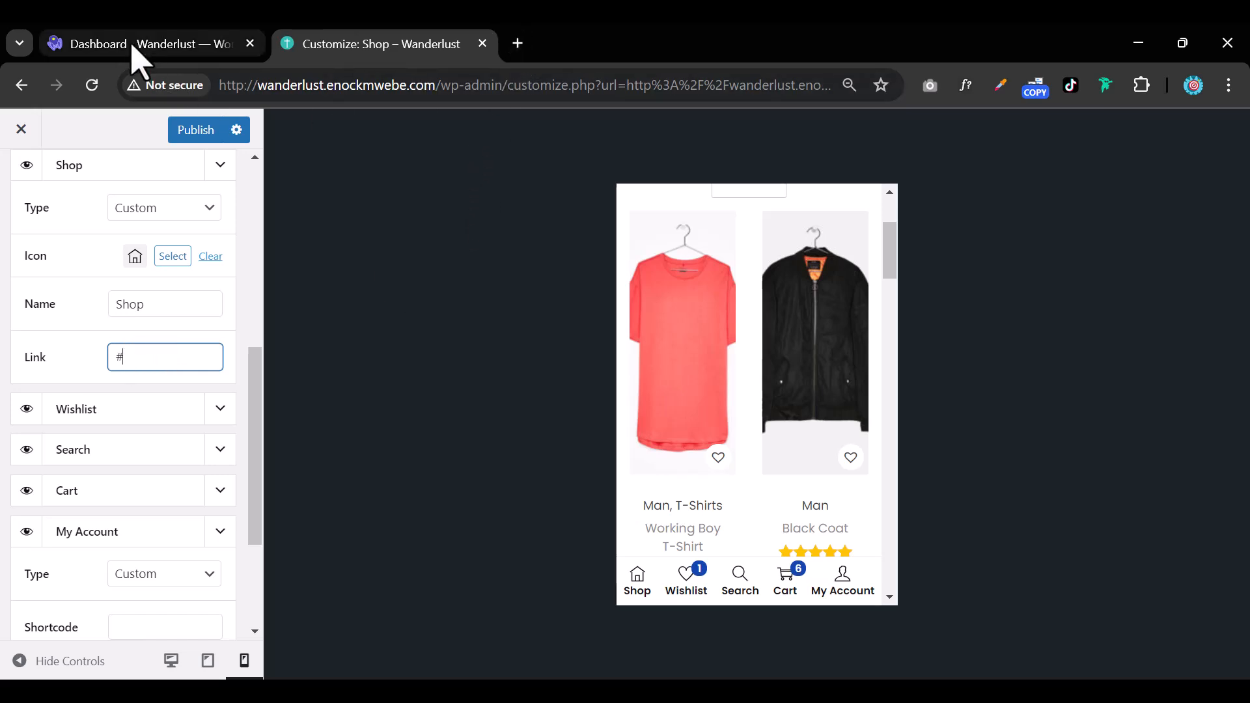
left_click(97, 41)
mouse_move(40, 127)
right_click(65, 160)
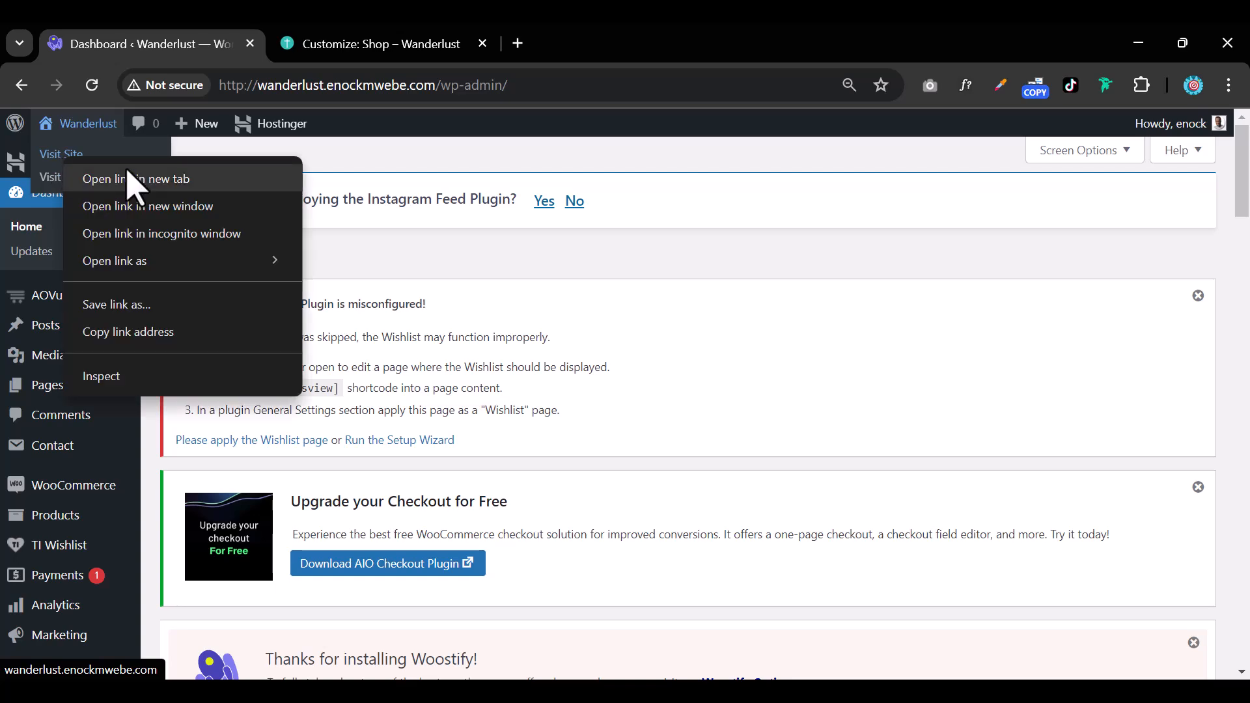
left_click(108, 177)
left_click(578, 47)
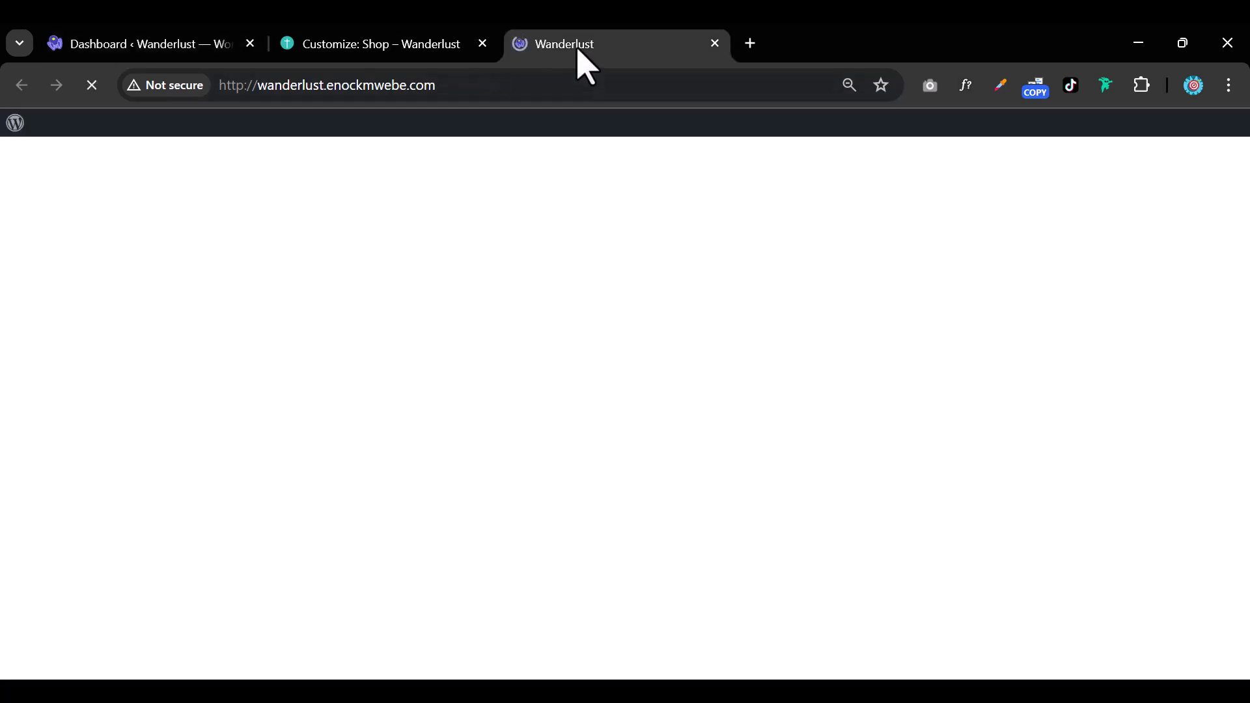
left_click(463, 85)
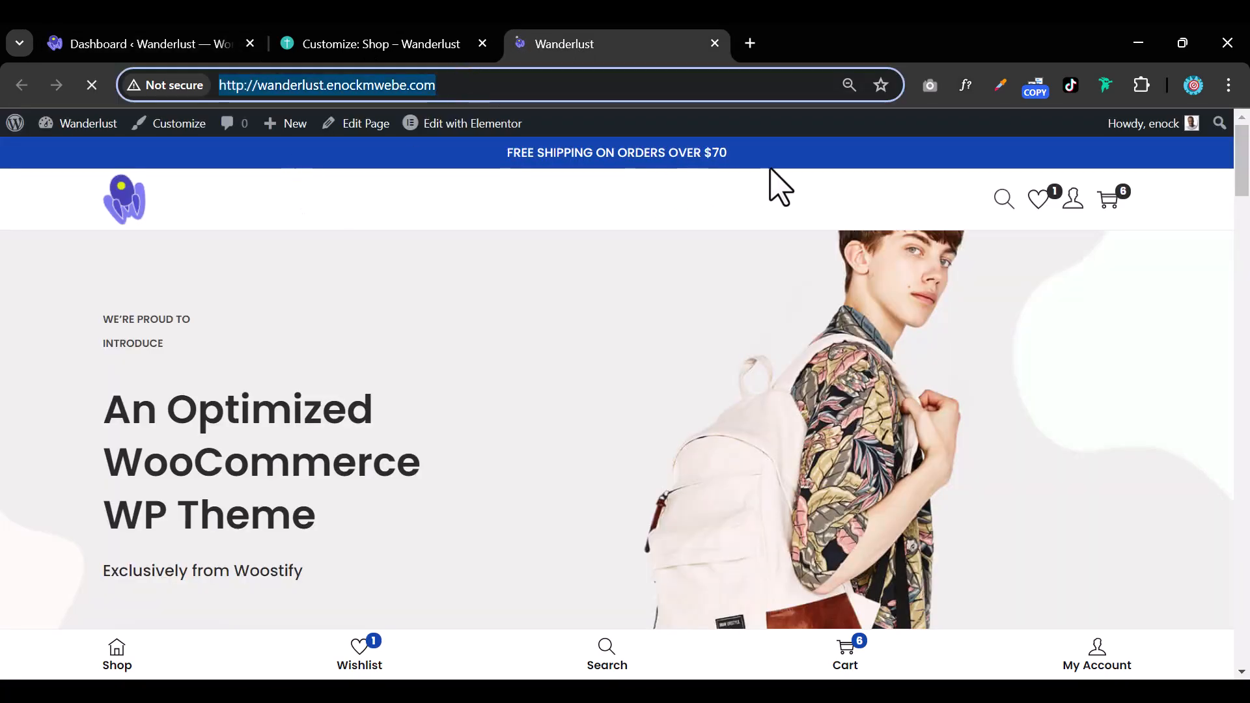
left_click(327, 45)
Open the store page from the dashboard in a new tab, close the home page tab, and copy the store page's address
left_click(195, 45)
mouse_move(71, 123)
right_click(69, 178)
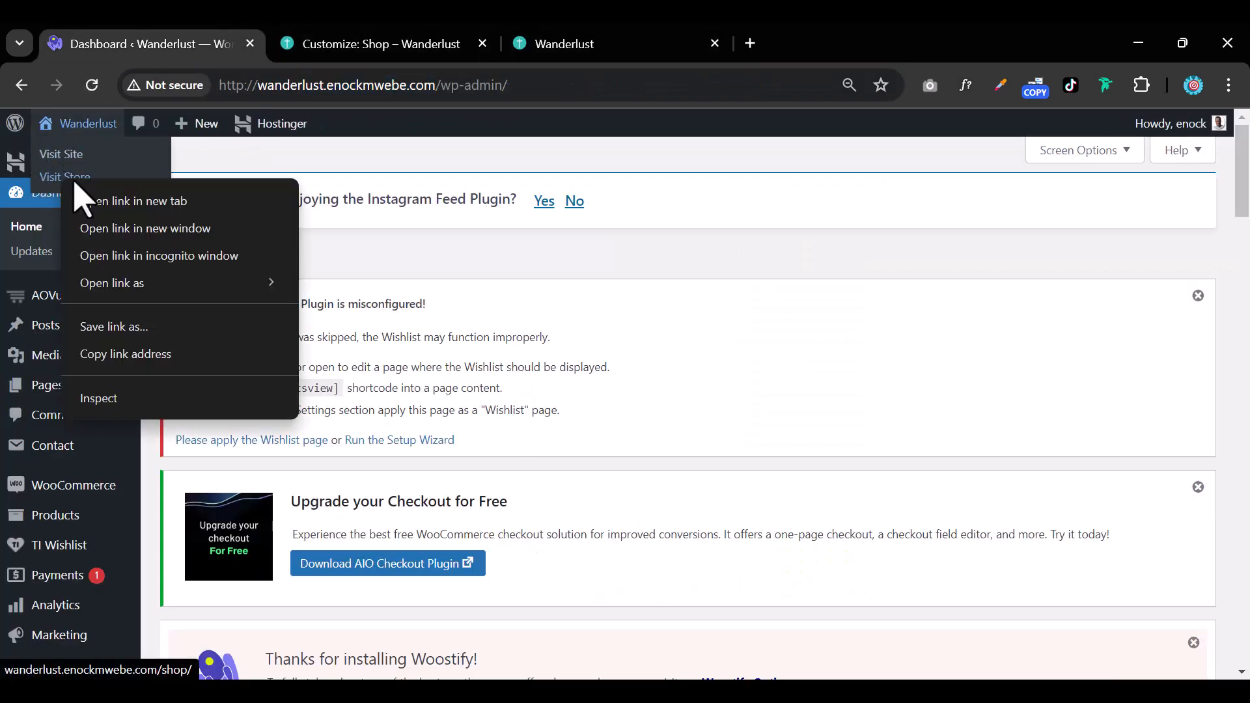
left_click(108, 199)
left_click(625, 43)
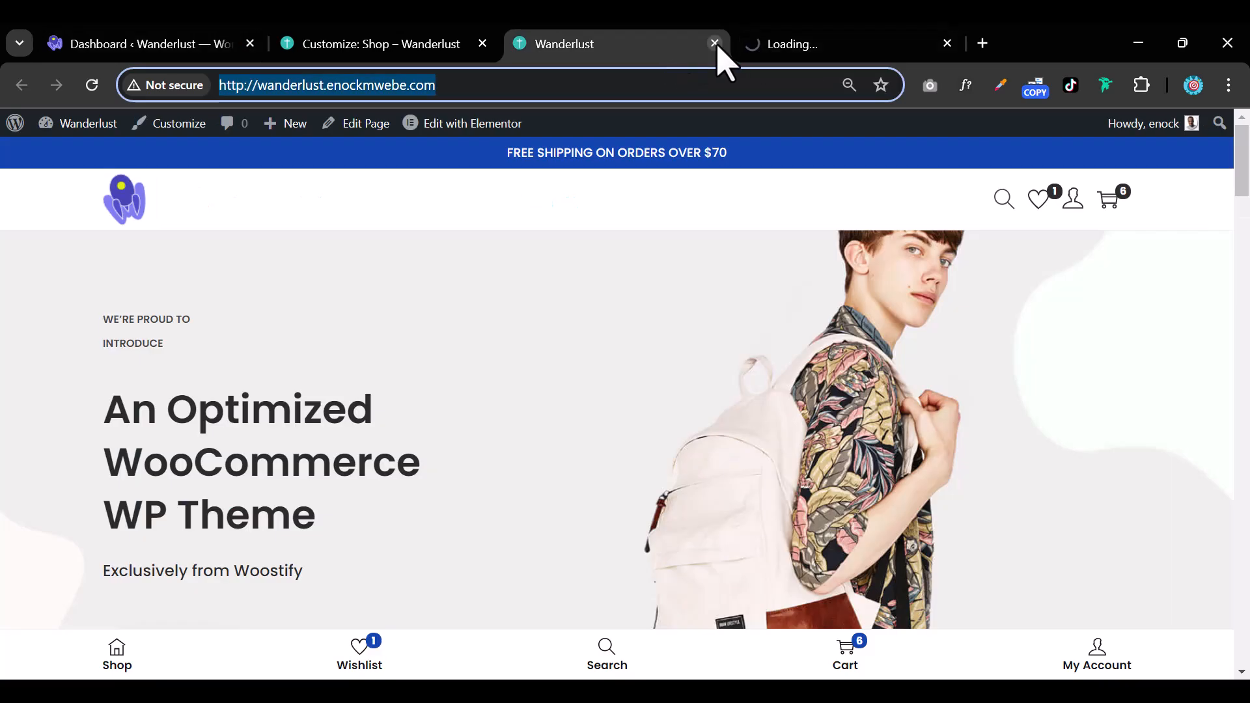
left_click(714, 43)
left_click(469, 84)
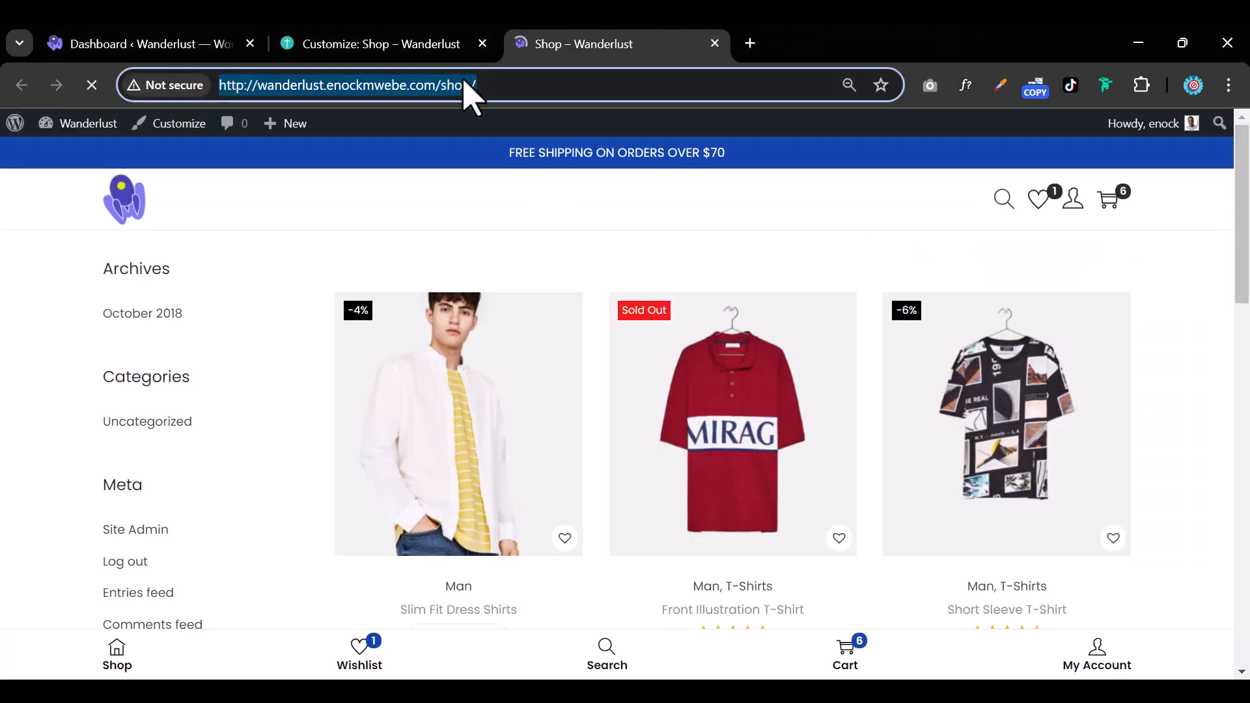
right_click(470, 88)
left_click(537, 258)
Replace the sticky footer bar Shop item's link with the copied shop page address and collapse the item
left_click(405, 47)
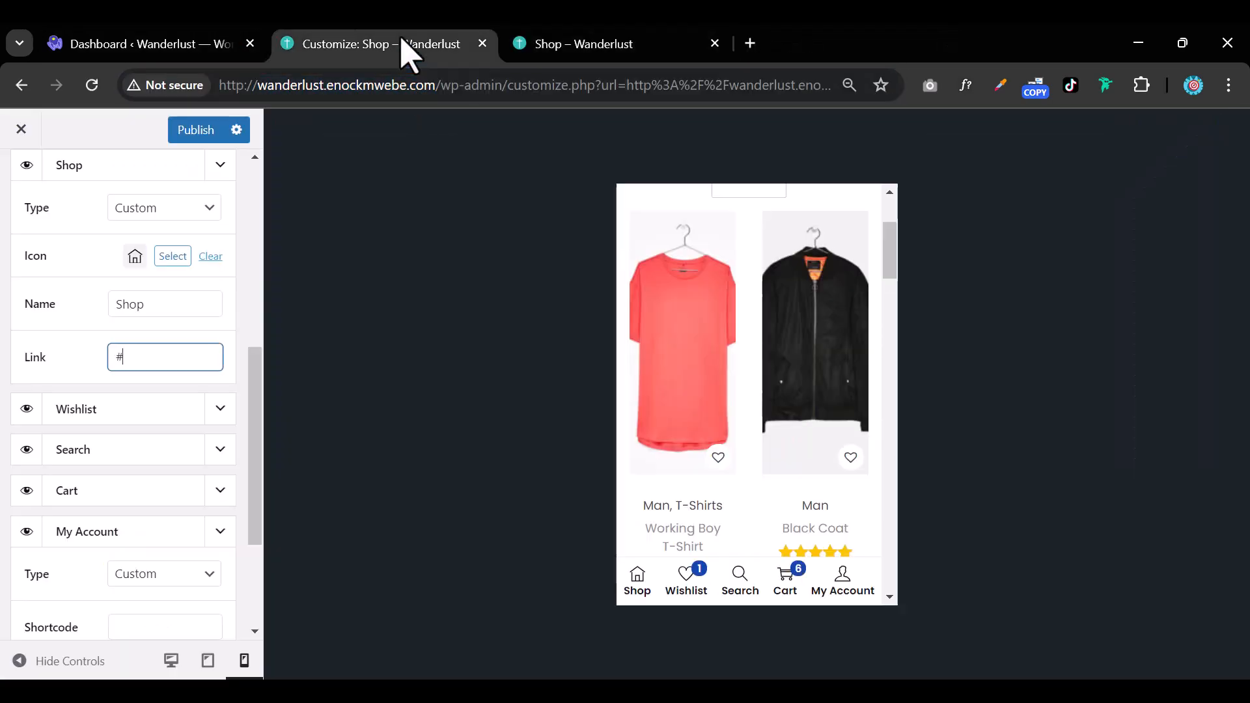
right_click(154, 363)
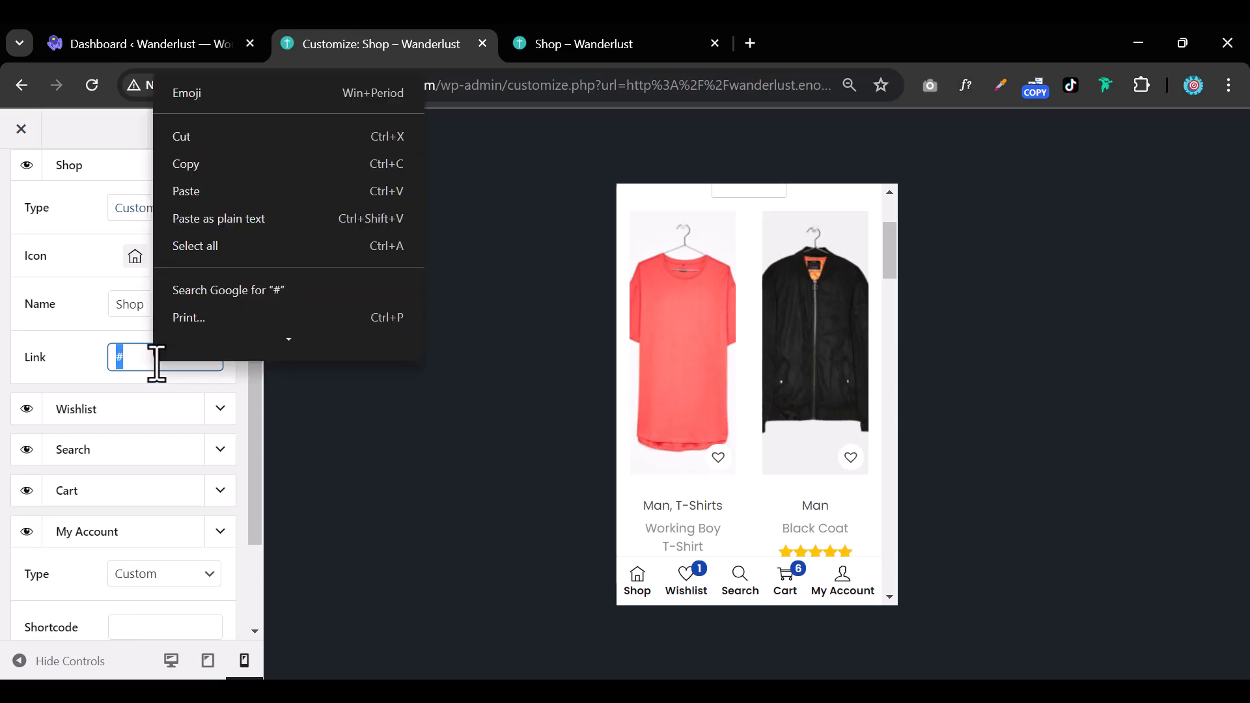
left_click(186, 188)
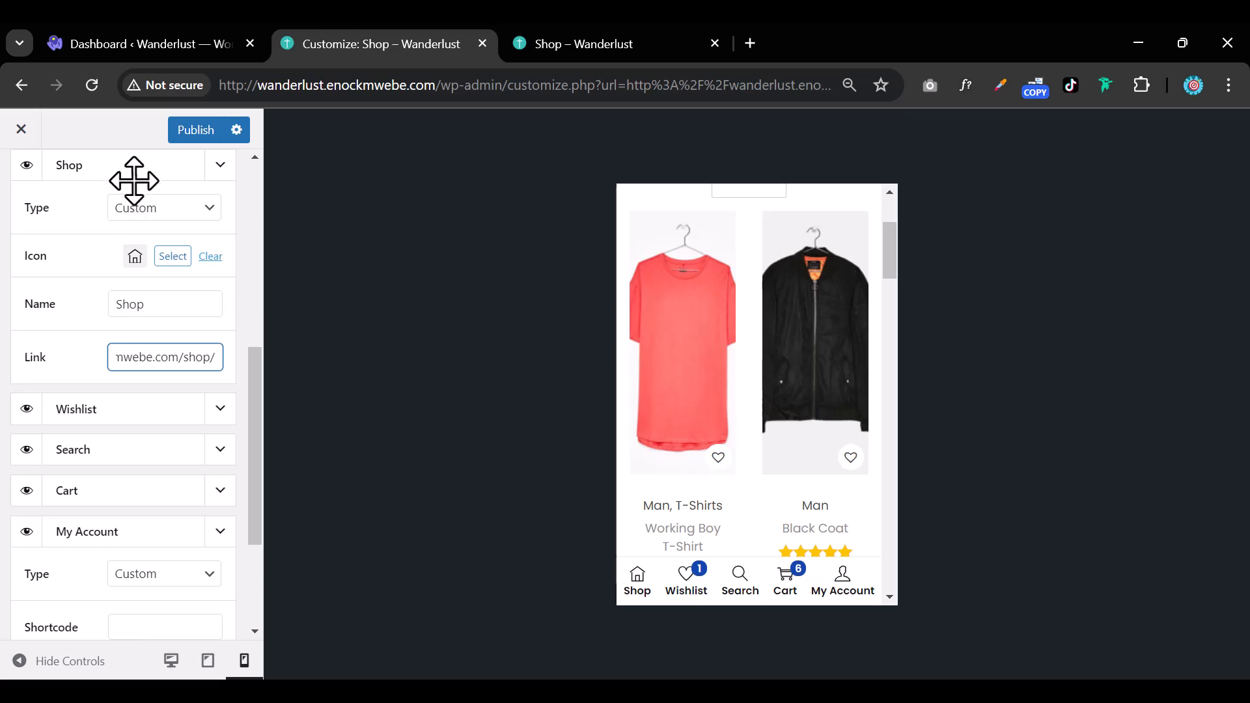
left_click(220, 171)
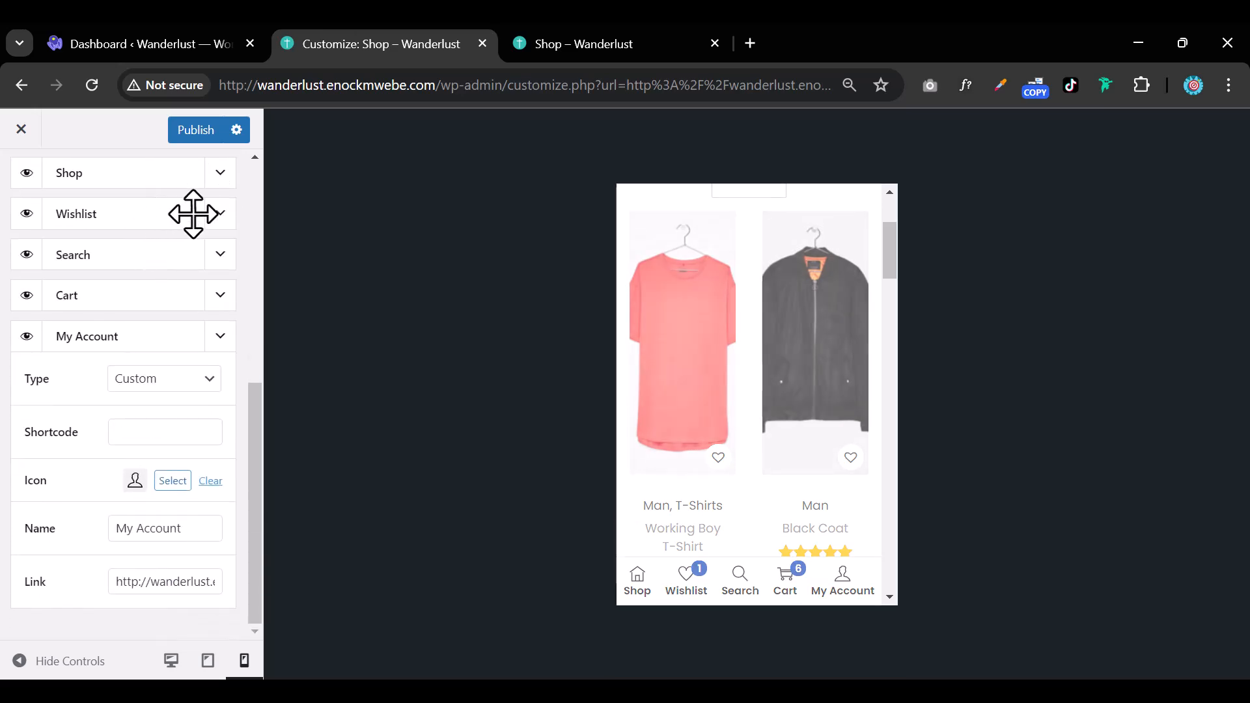
Copy the wishlist link from the shop header and check the sticky footer bar's Wishlist item for a link setting
left_click(221, 215)
left_click(583, 49)
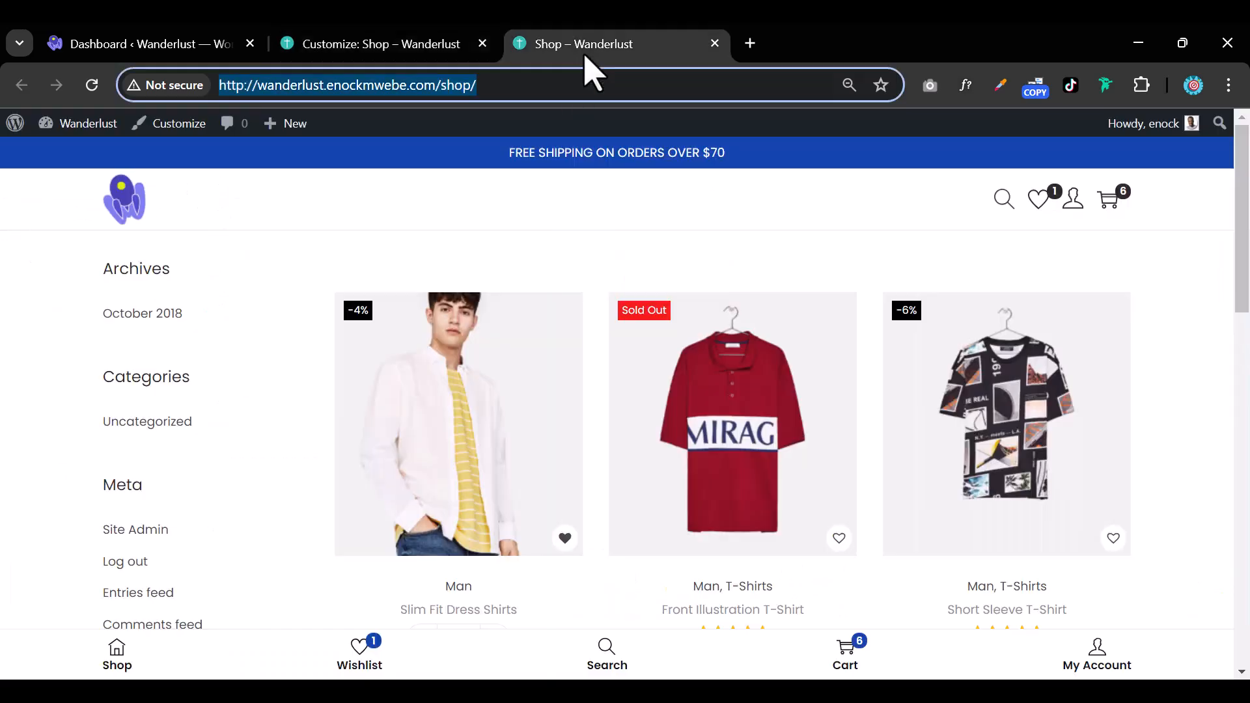
right_click(1045, 203)
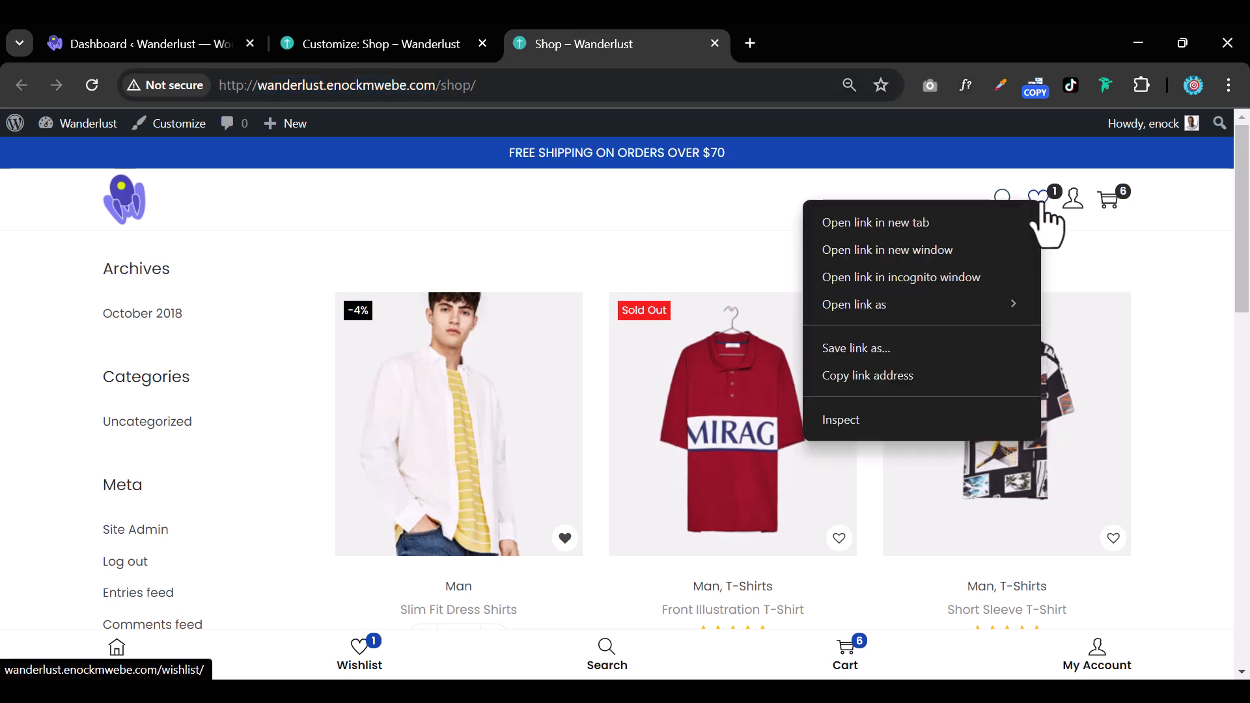
left_click(912, 372)
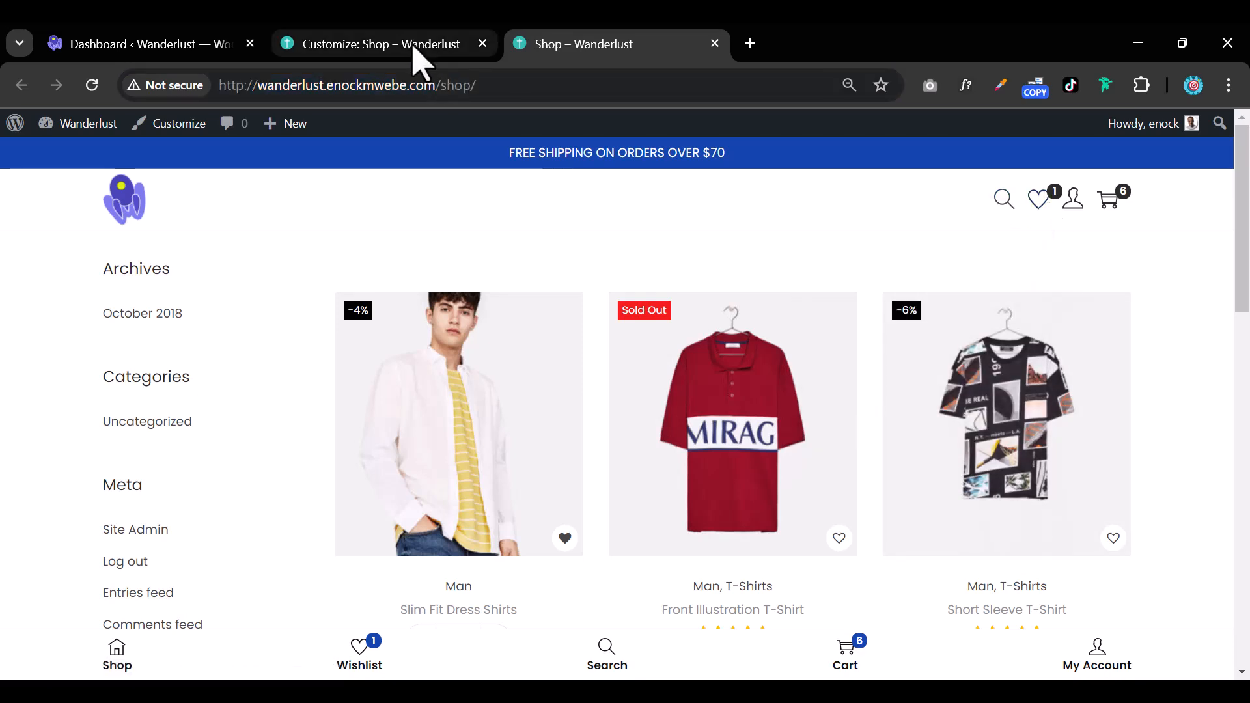
left_click(431, 52)
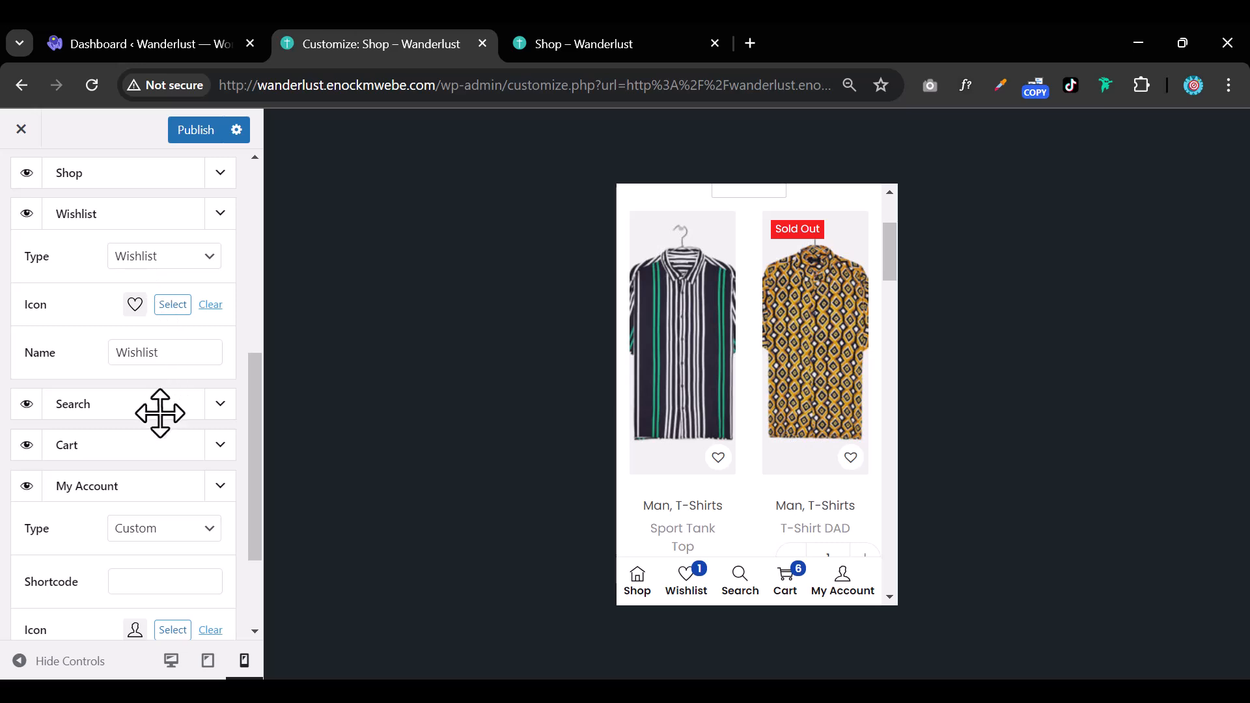
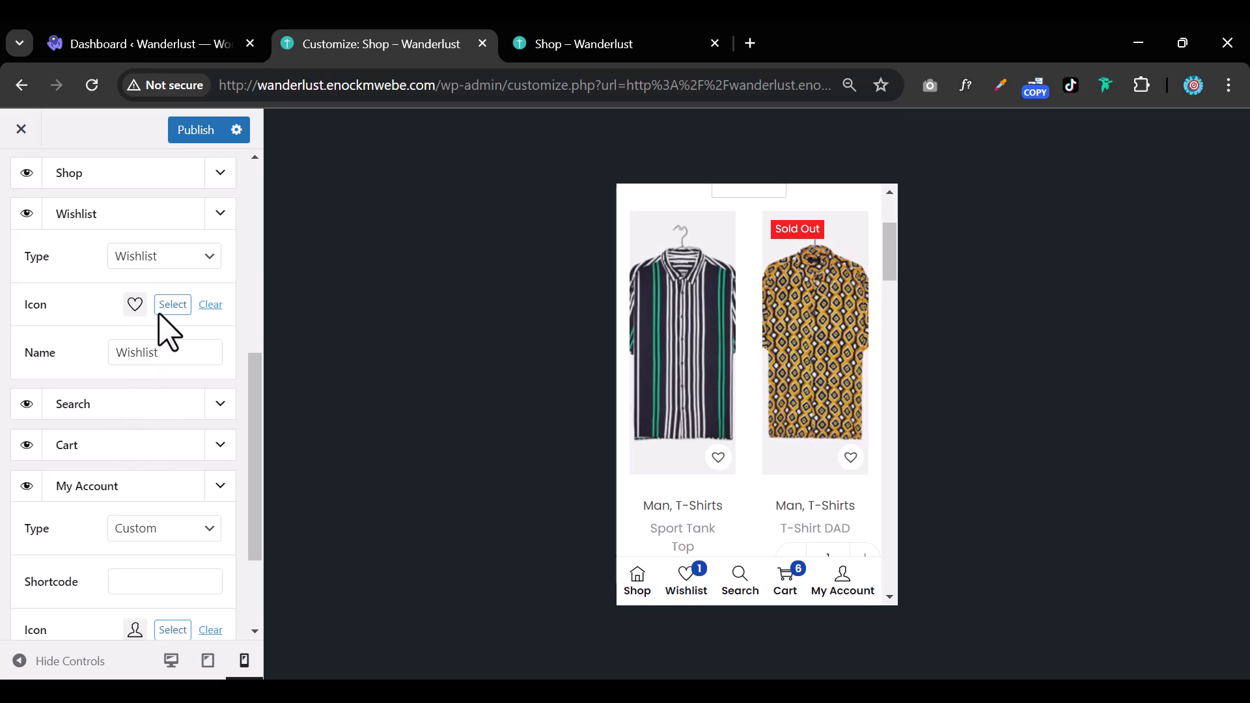
left_click(185, 354)
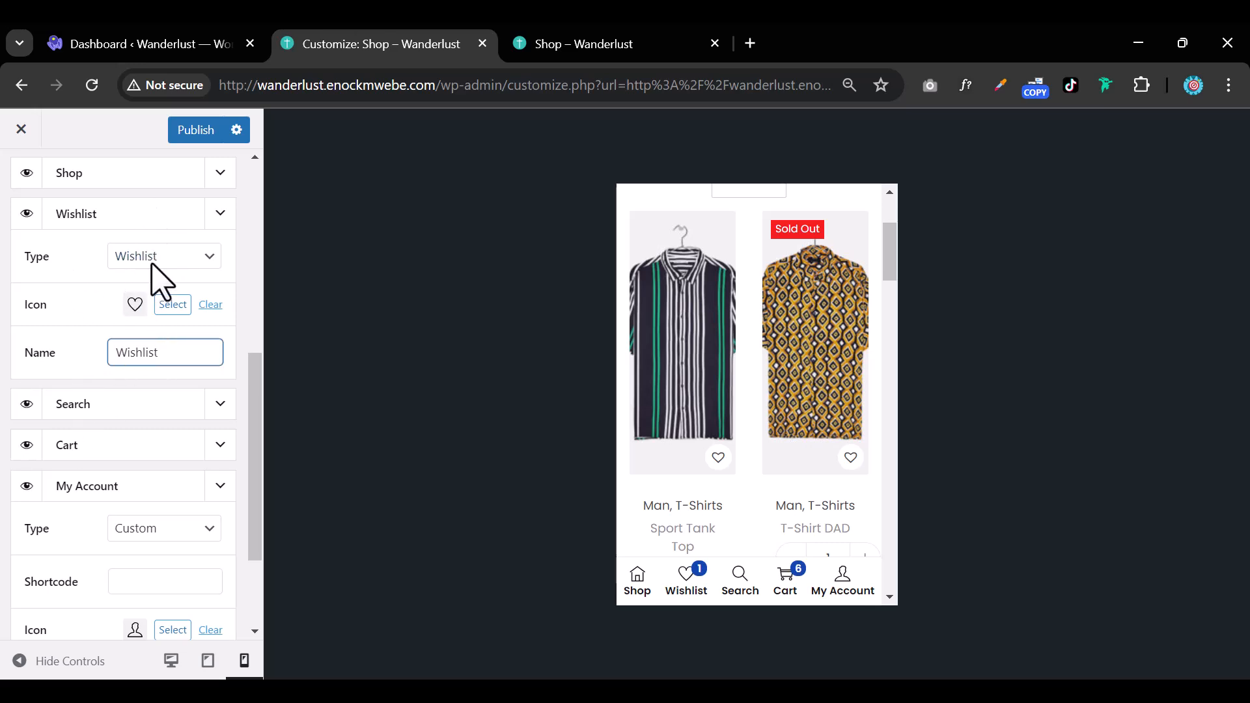
left_click(220, 214)
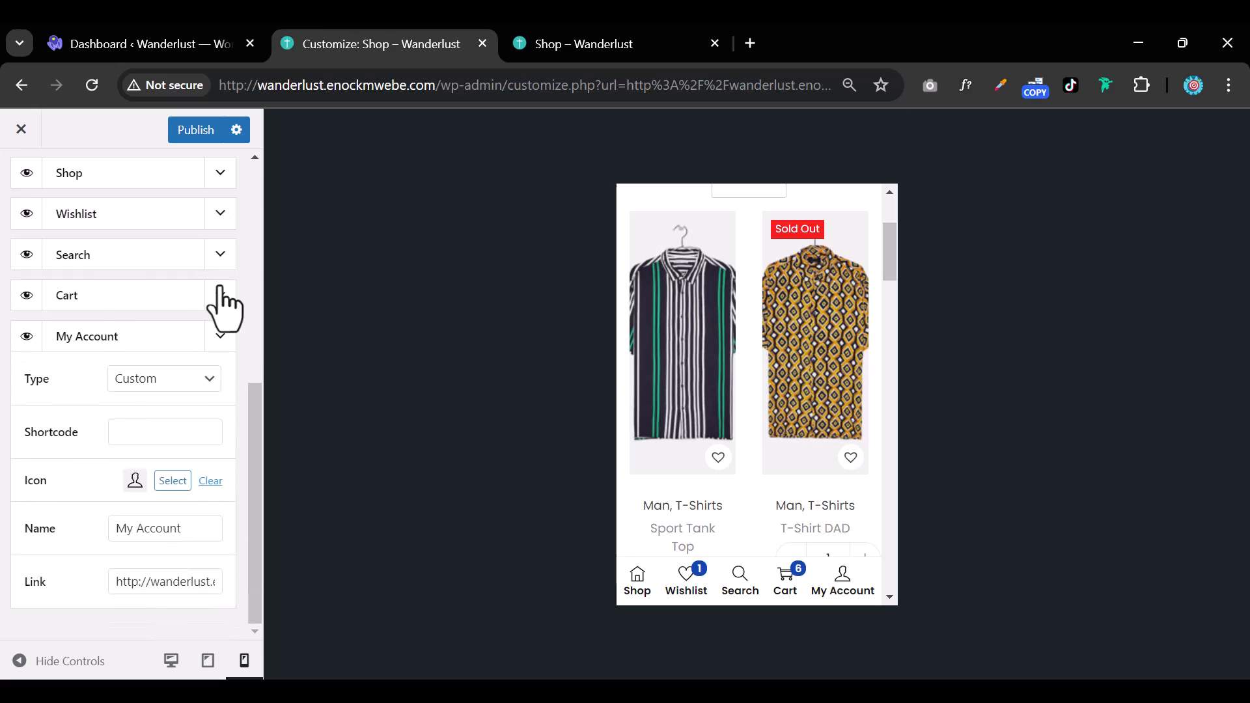
Check the sticky footer bar's Search and Cart items, collapse them, and publish the changes
left_click(222, 259)
left_click(228, 260)
left_click(225, 296)
left_click(223, 296)
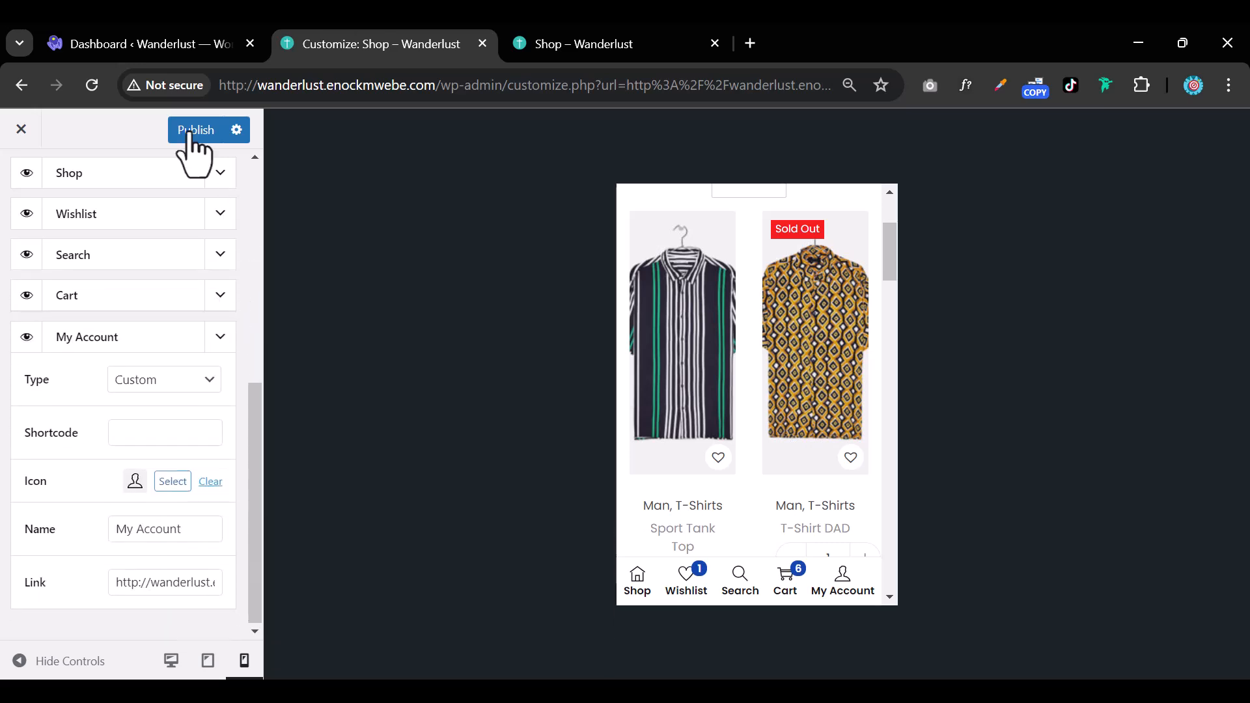
left_click(195, 130)
Switch to the shop page and shrink its browser window to a narrow, phone-like width
left_click(599, 44)
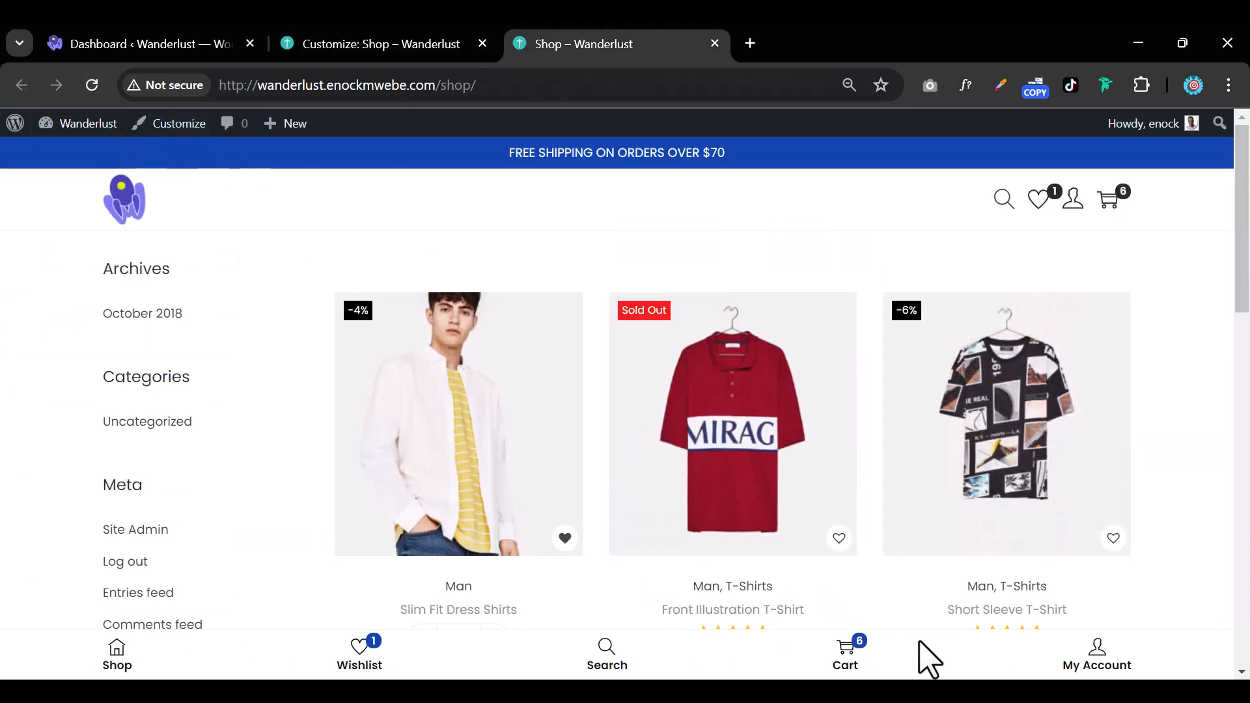
left_click(1170, 53)
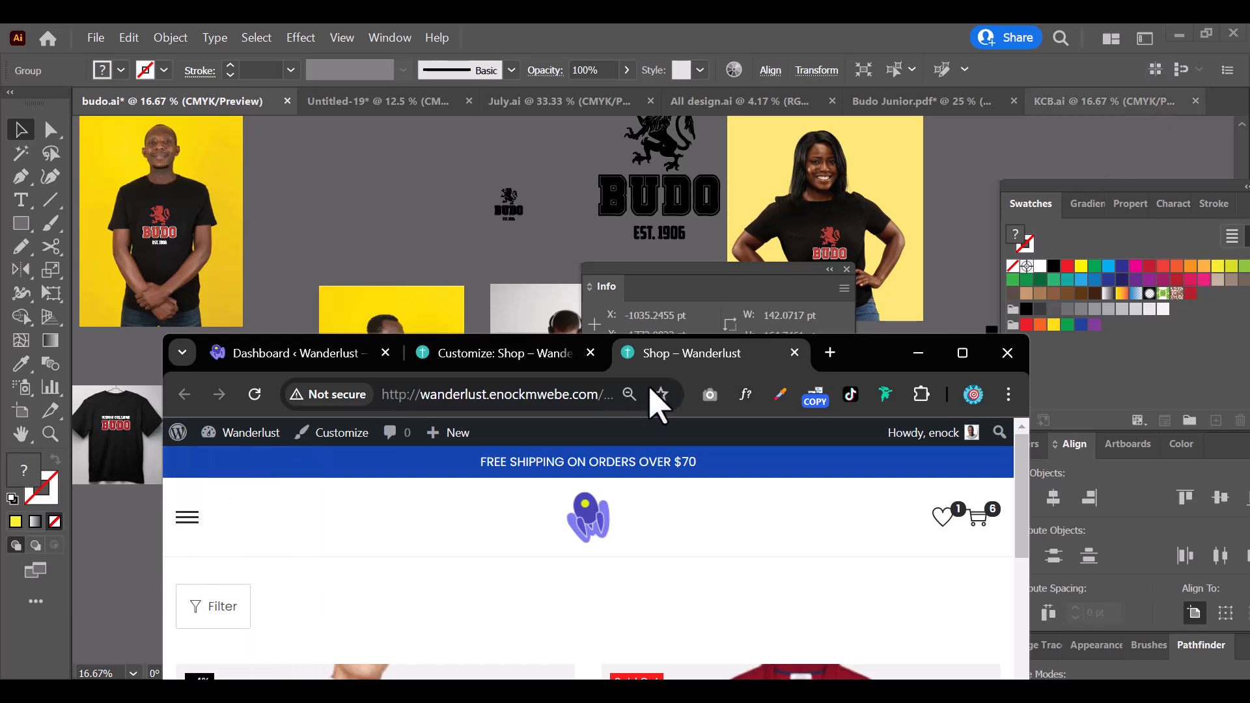
double_click(858, 335)
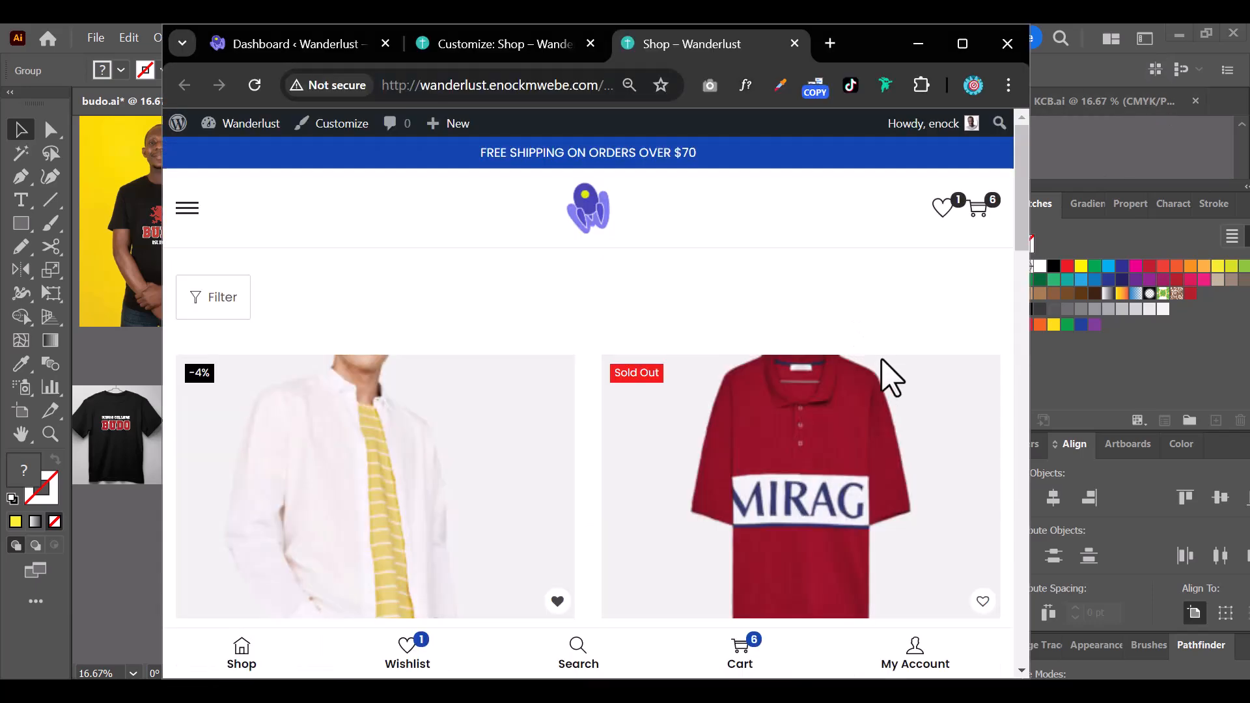
left_click_drag(1032, 391, 477, 387)
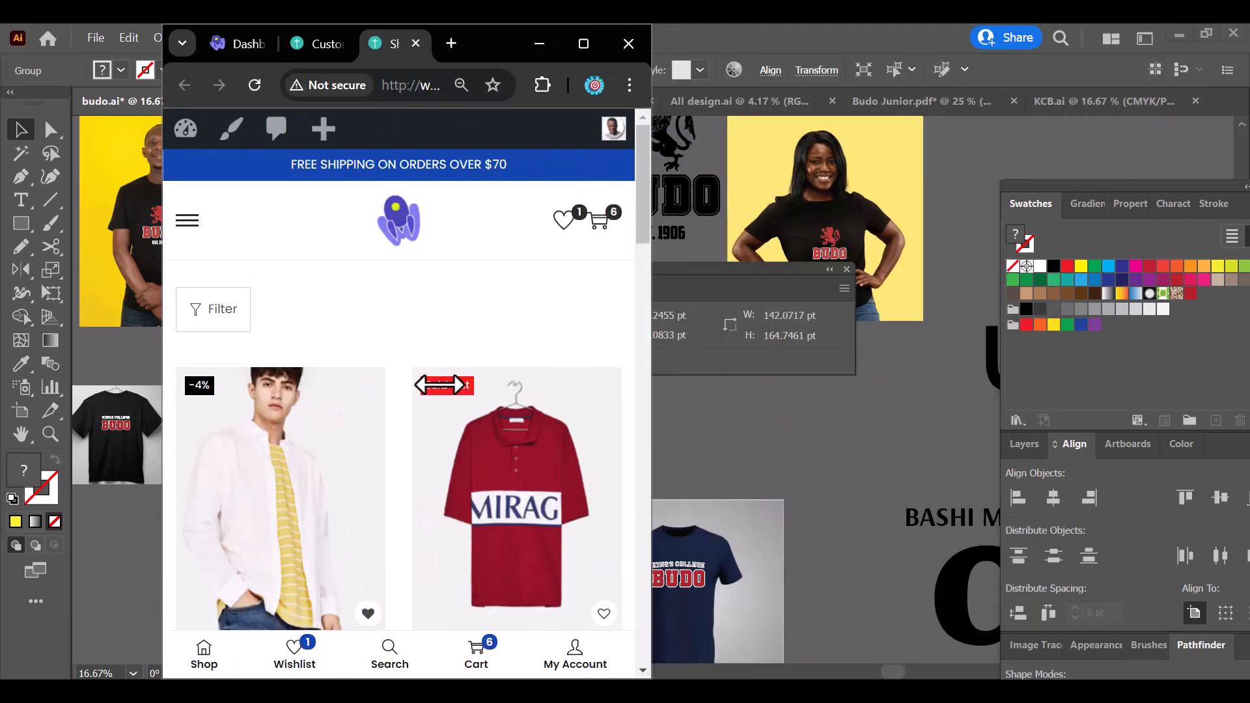
Open My Account and Cart from the sticky footer bar and look through the cart page for the bar
left_click(584, 666)
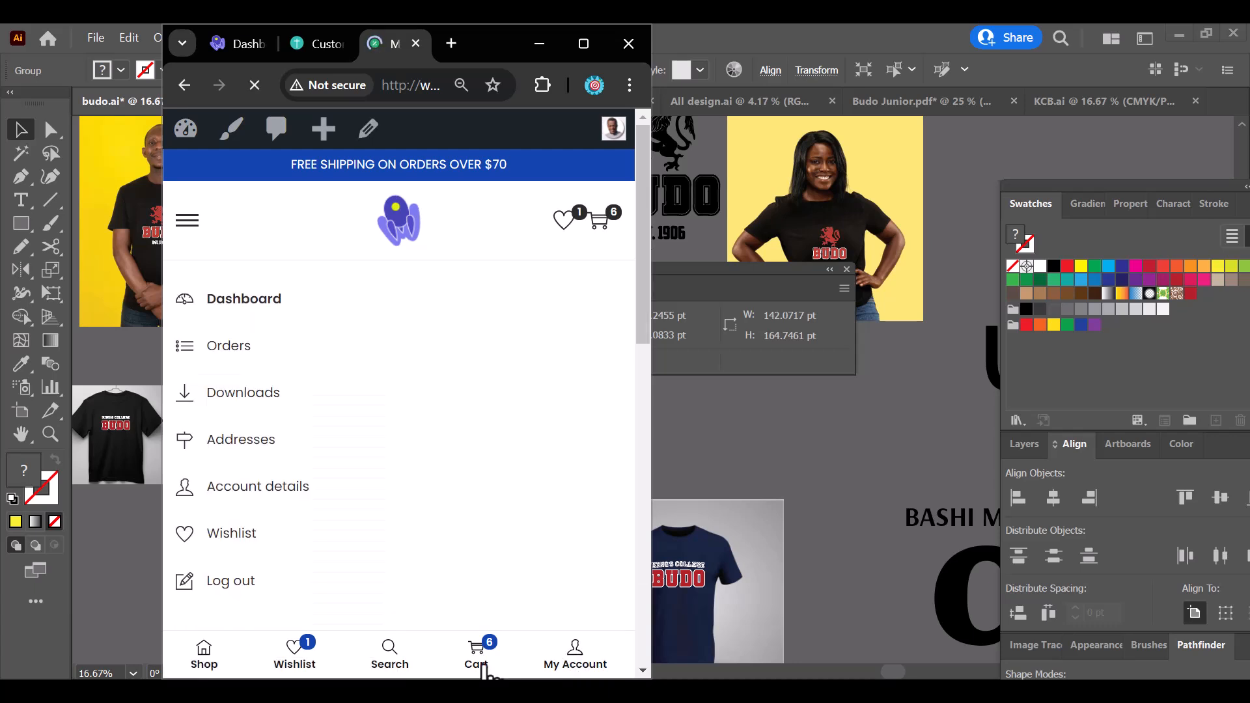
left_click(482, 665)
scroll(505, 585, "down", 10)
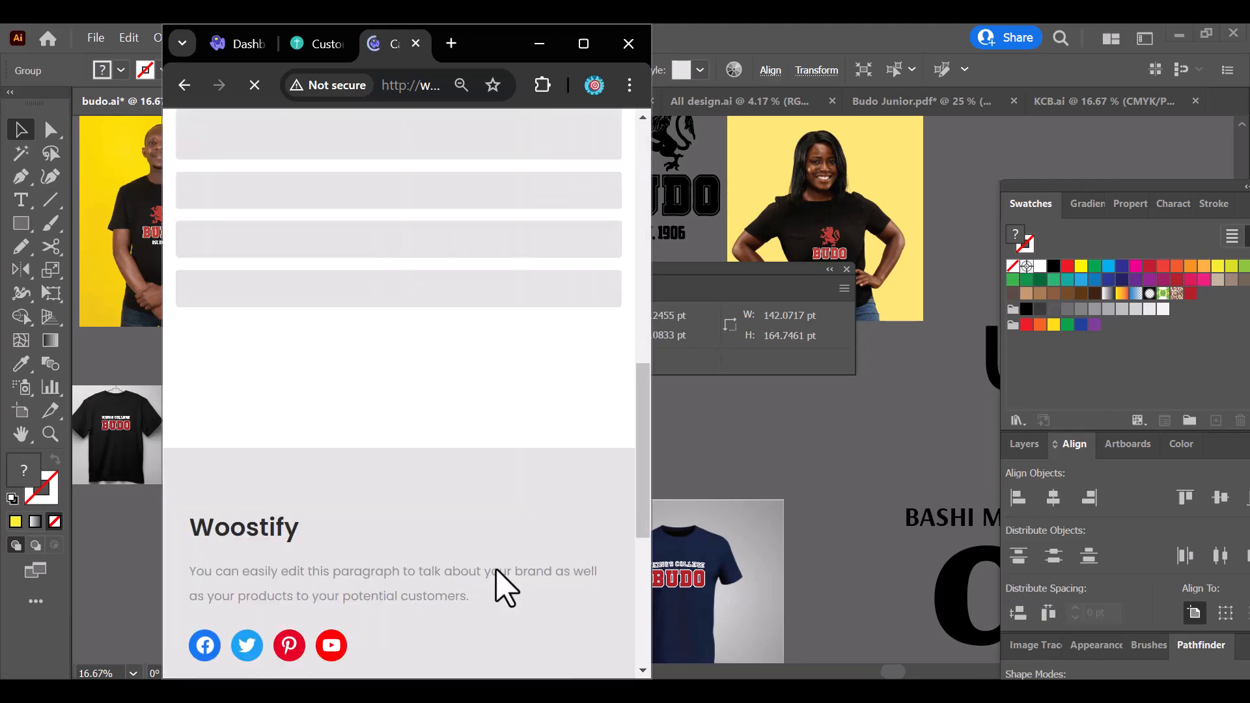
scroll(495, 573, "up", 13)
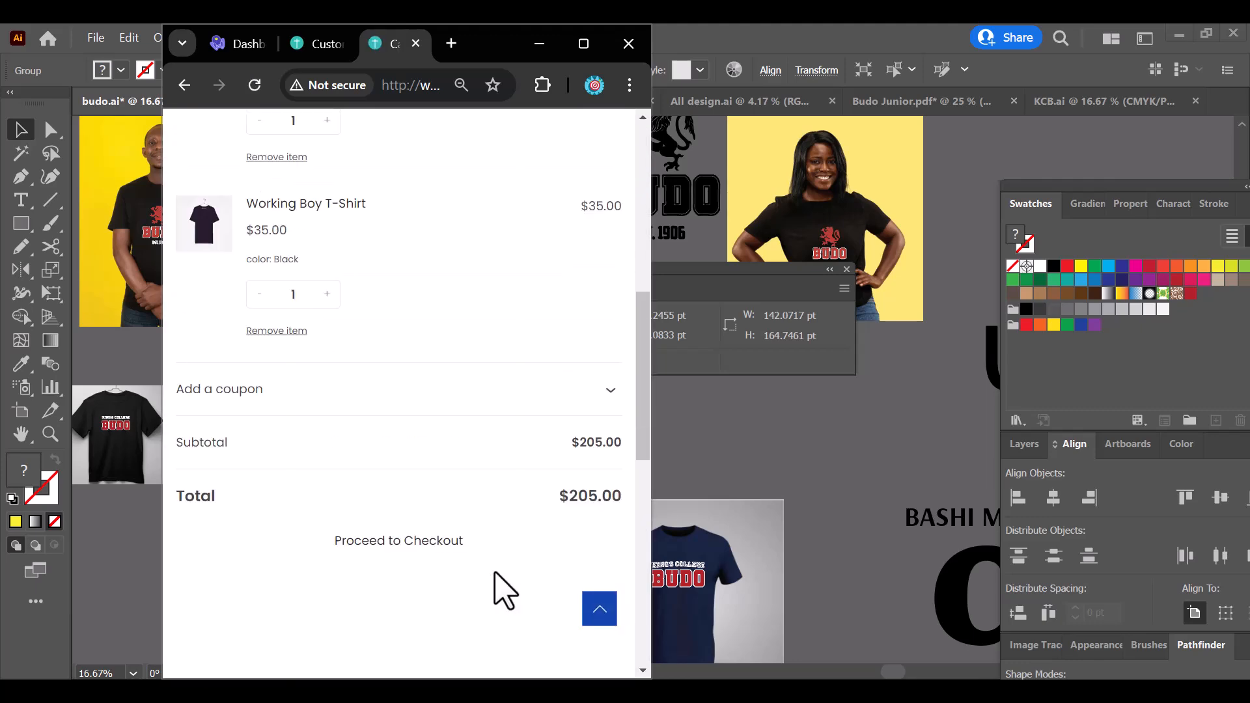
scroll(438, 469, "down", 10)
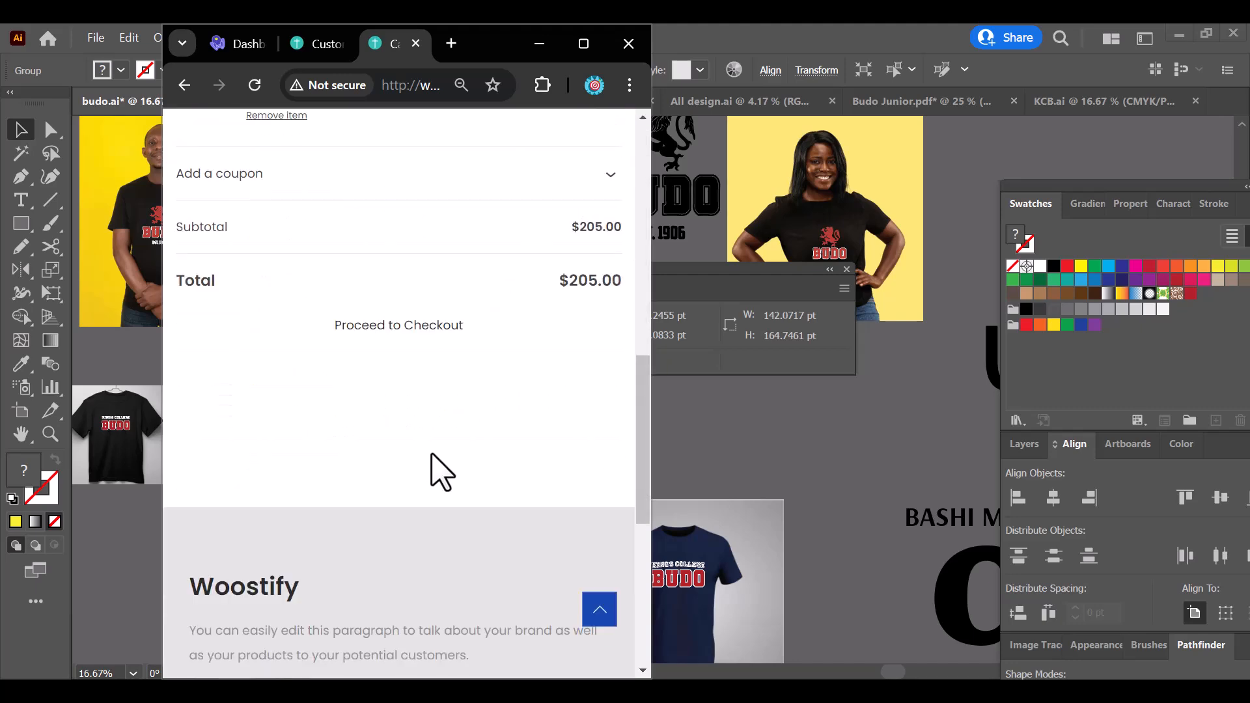
scroll(440, 476, "up", 6)
scroll(435, 460, "up", 6)
scroll(460, 419, "down", 7)
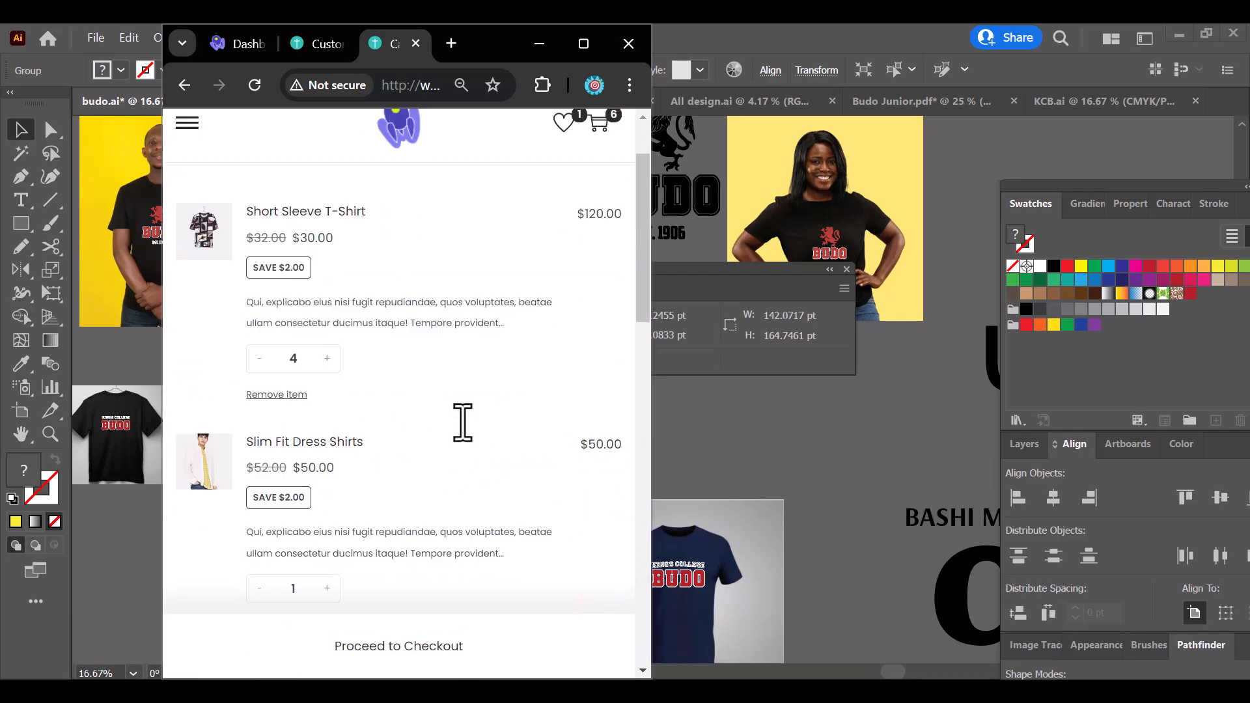
scroll(469, 438, "up", 4)
scroll(507, 223, "up", 4)
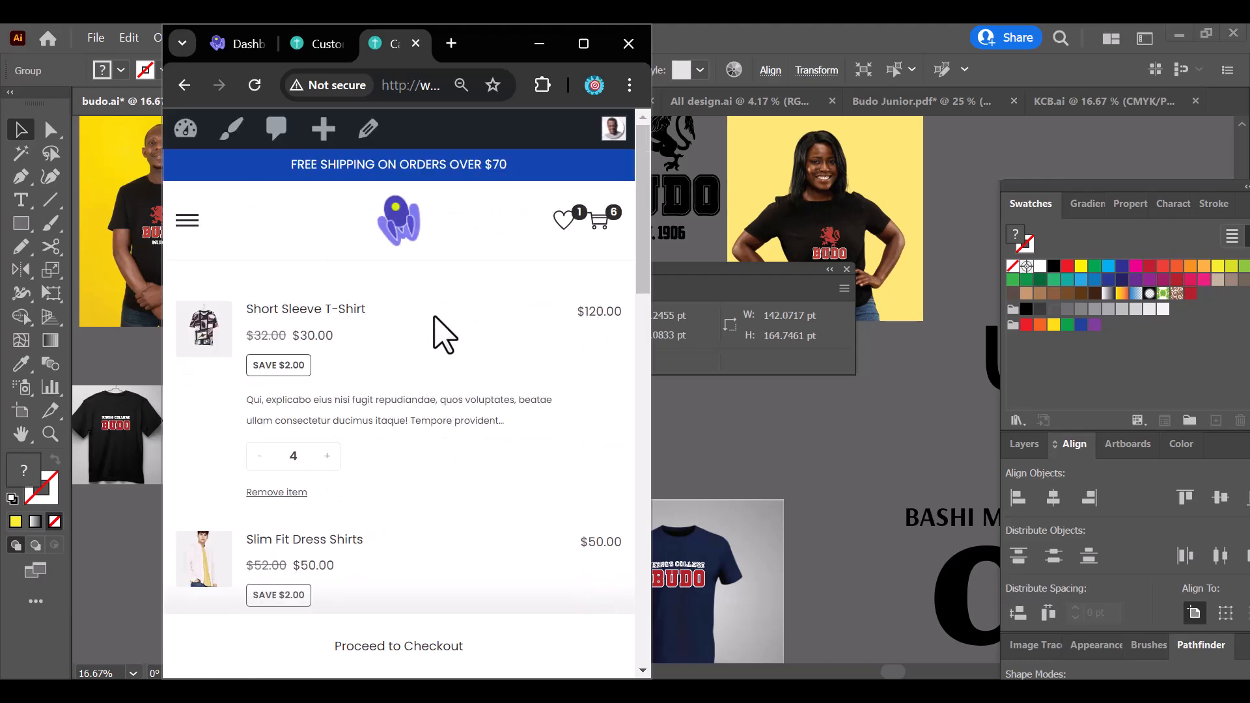
Open the Short Sleeve T-Shirt product page from the cart and look through it for the sticky footer bar
left_click(290, 307)
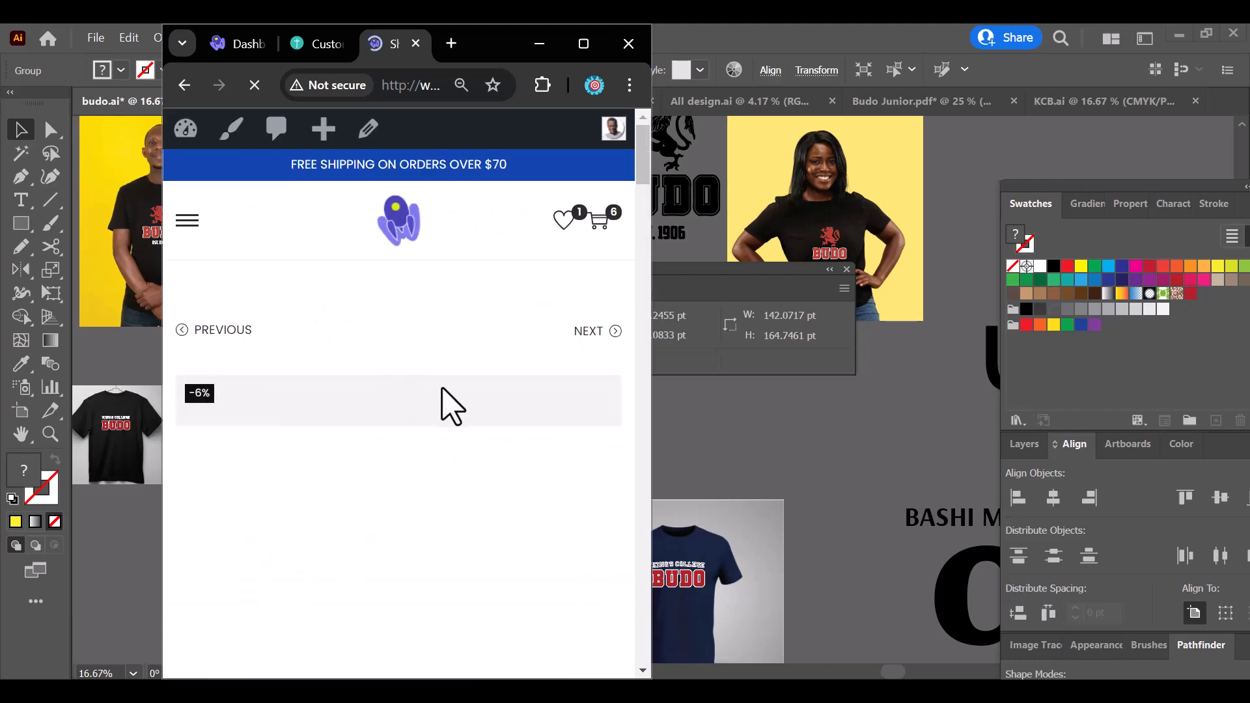
scroll(474, 440, "down", 18)
scroll(472, 437, "up", 20)
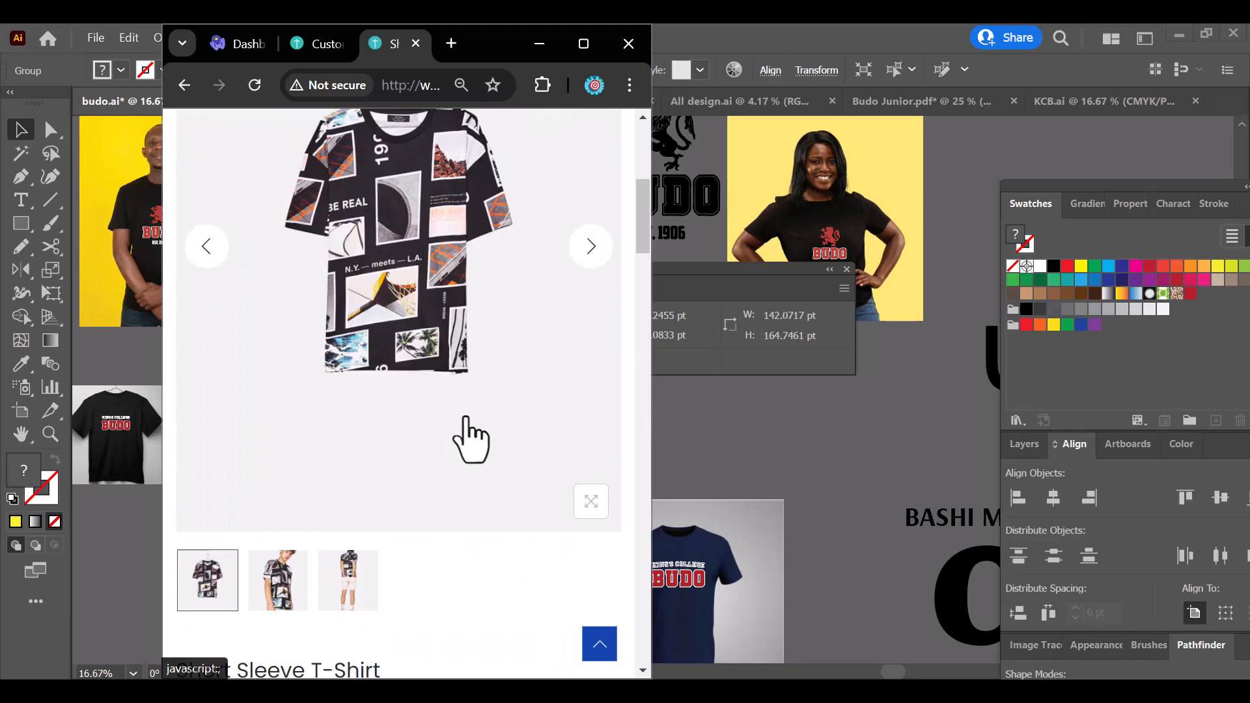
Open the shop's home page and look through it for the sticky footer bar, first in the narrow window and in the maximized one
scroll(466, 429, "up", 5)
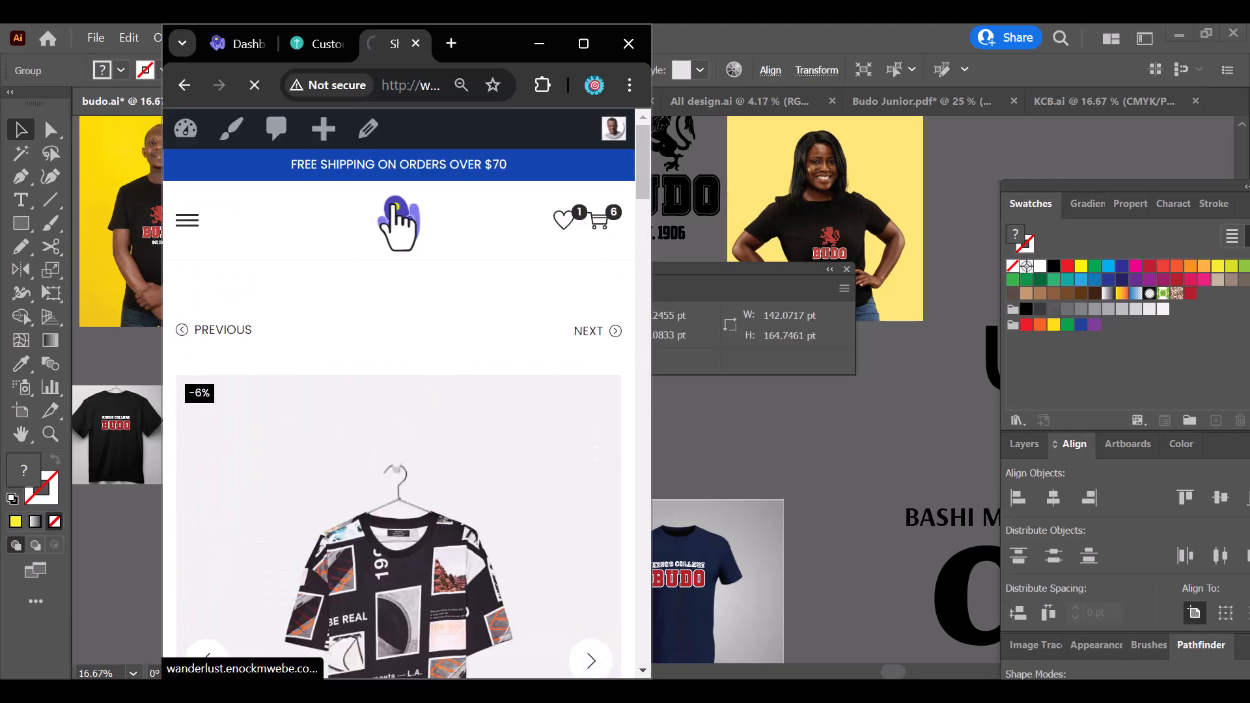
scroll(432, 394, "down", 2)
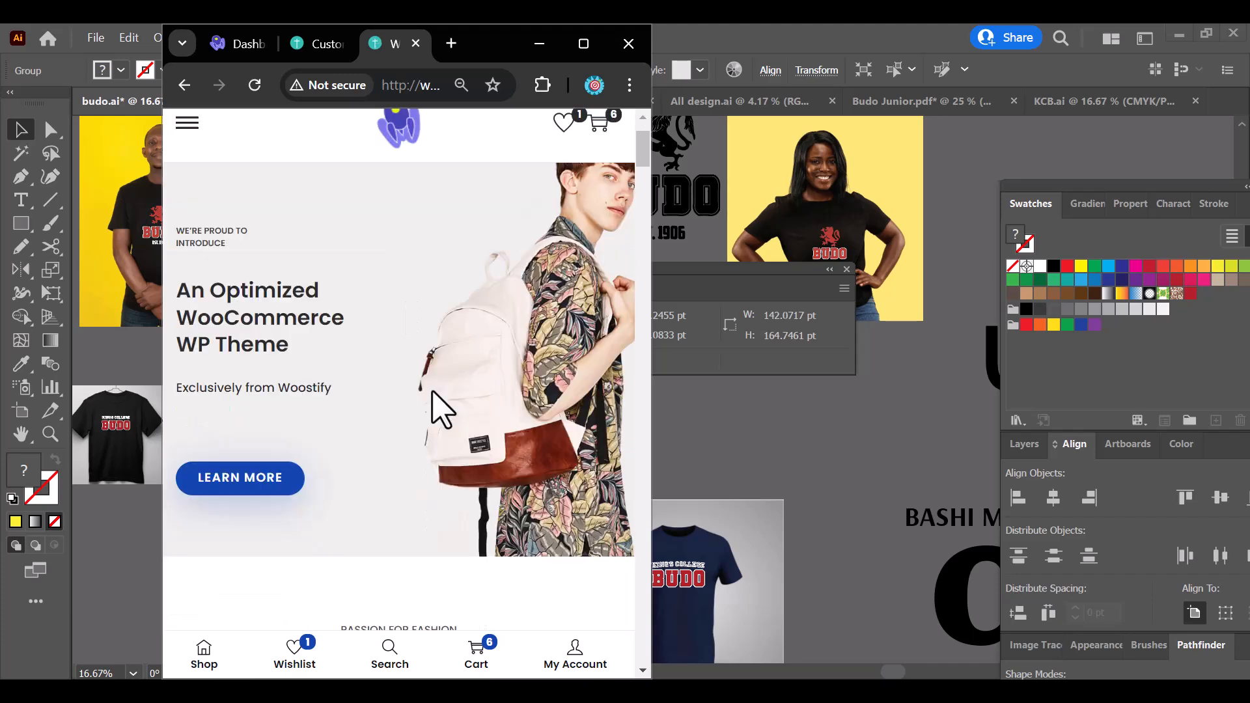
scroll(431, 391, "down", 5)
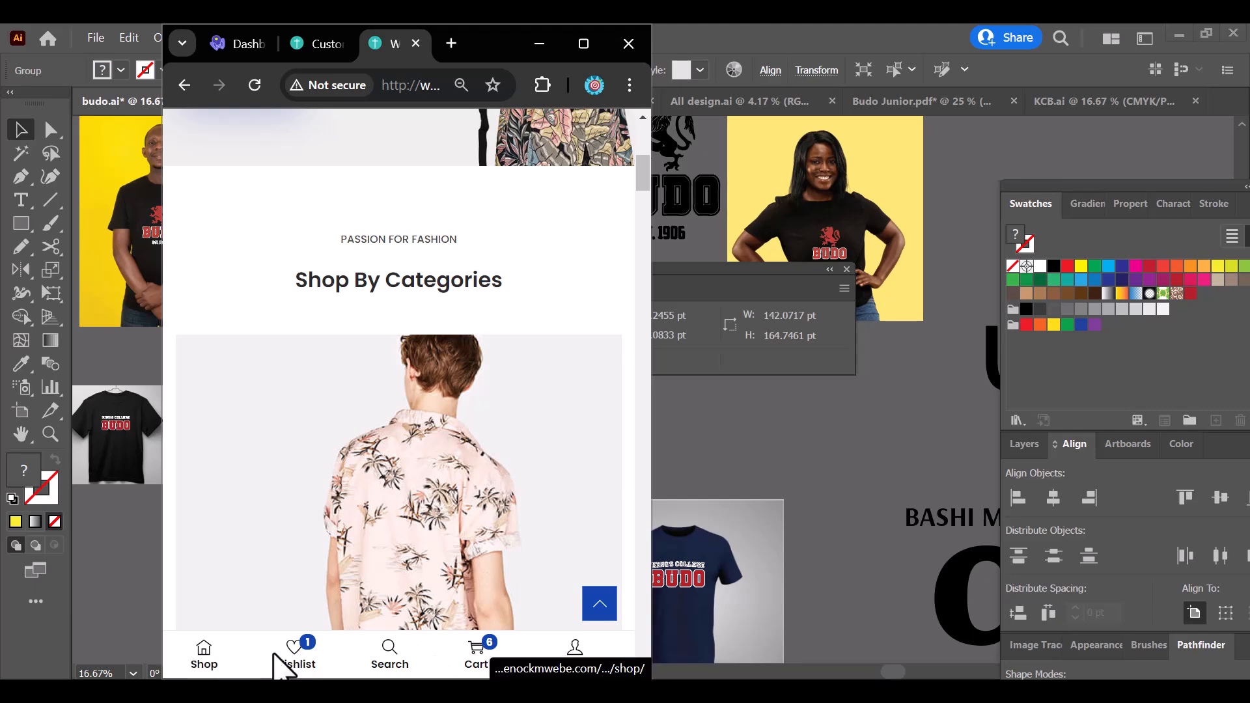
left_click(583, 43)
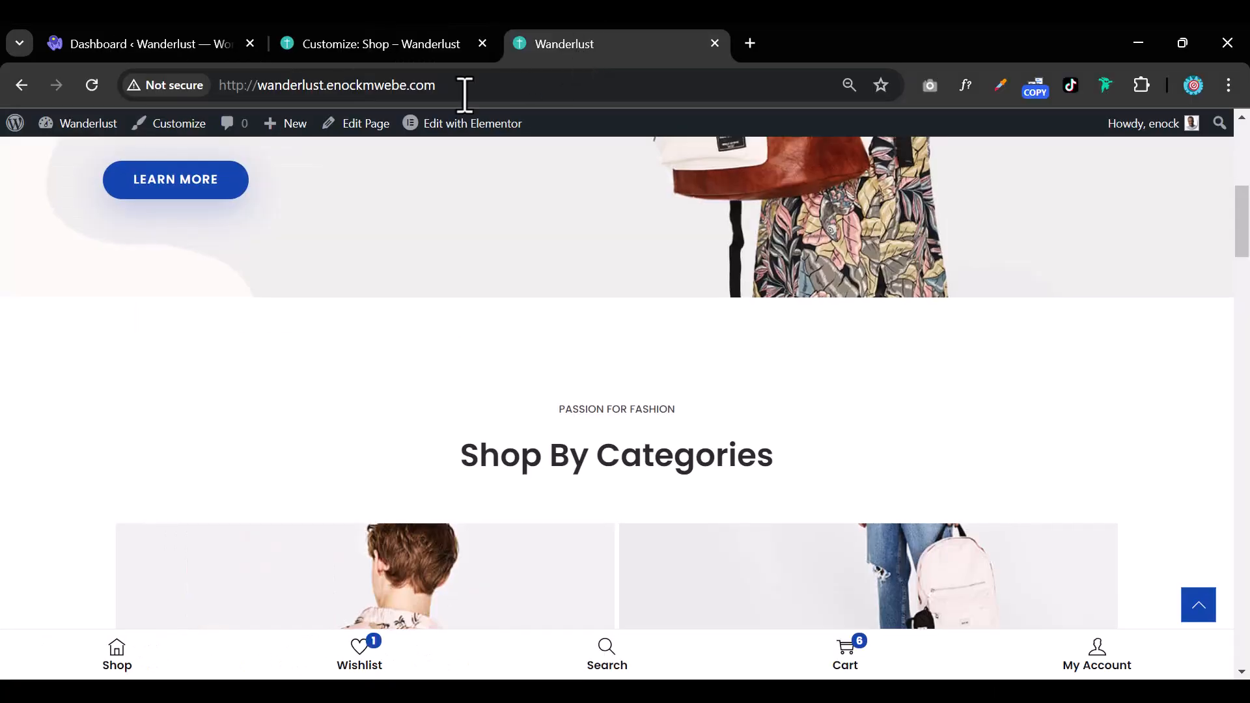
scroll(753, 497, "down", 10)
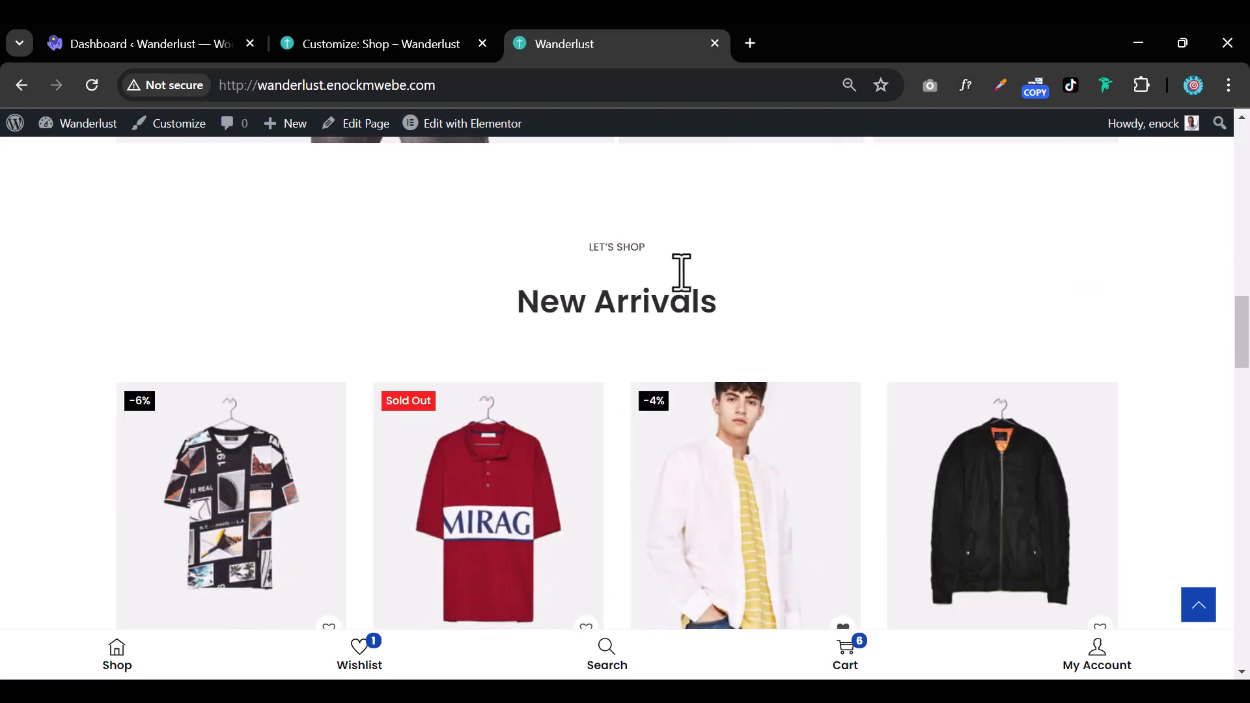
Return to the customizer and set the sticky footer bar to be enabled on Mobile only
left_click(379, 40)
scroll(123, 433, "up", 3)
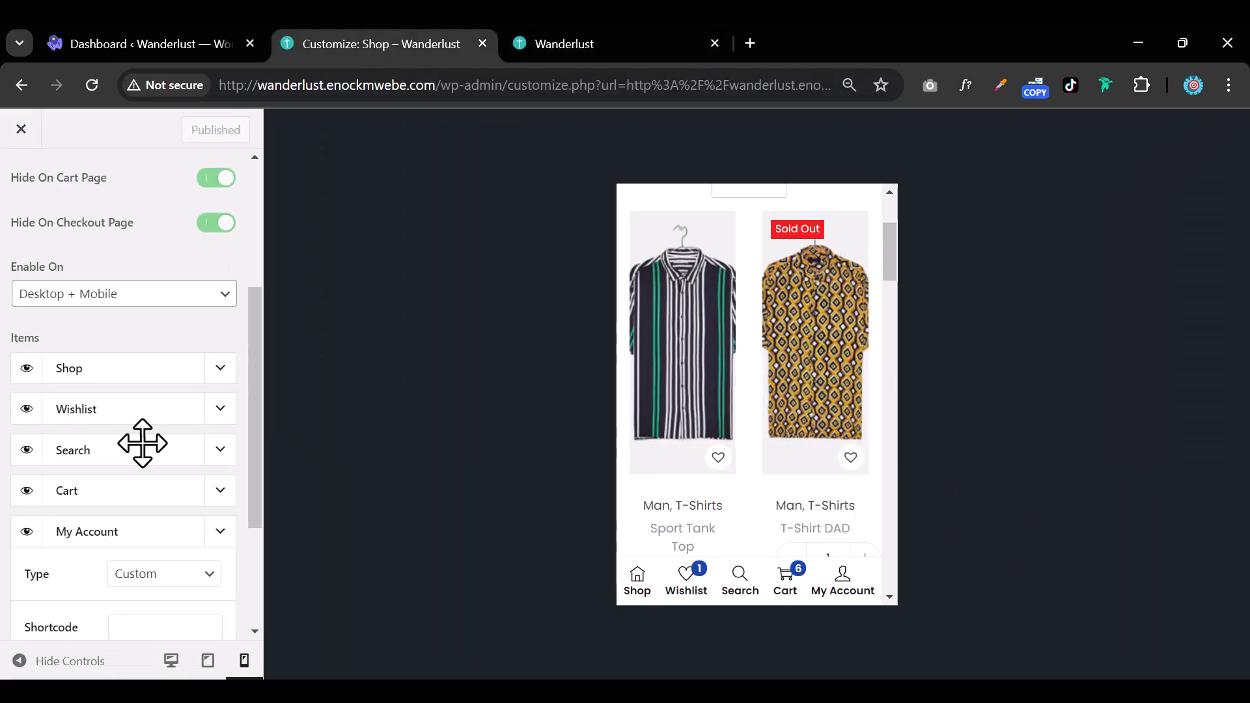
left_click(209, 304)
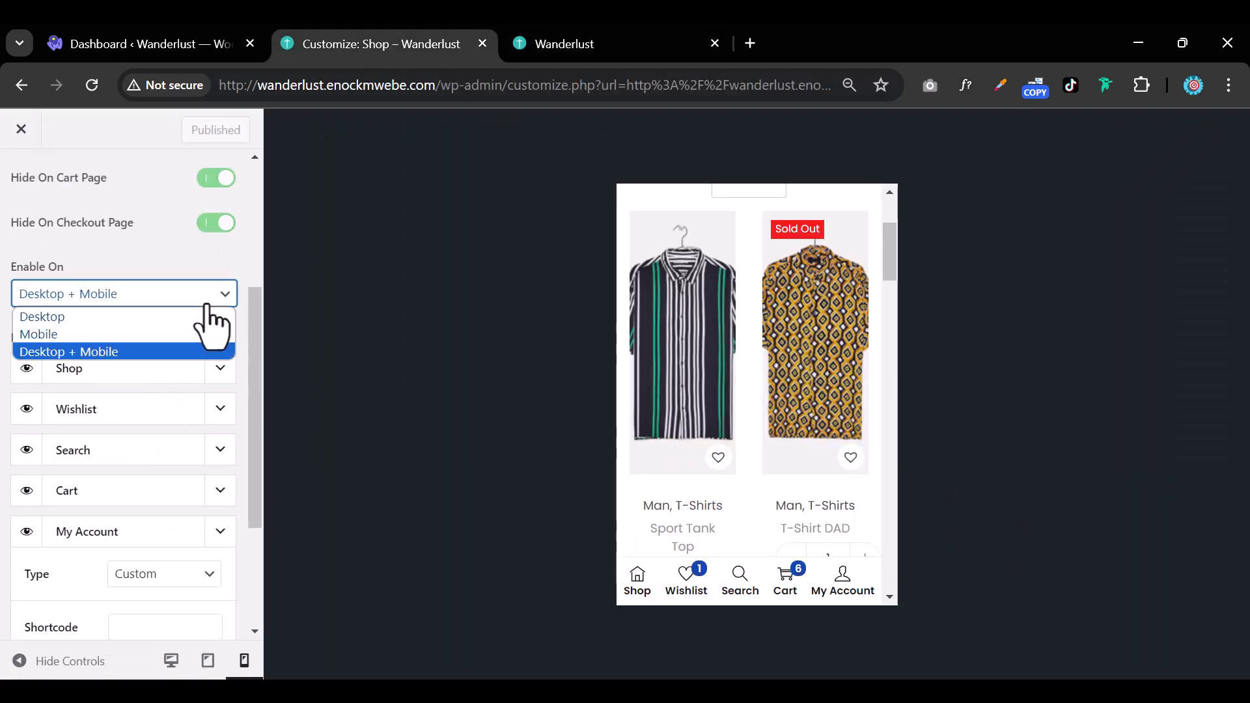
left_click(130, 335)
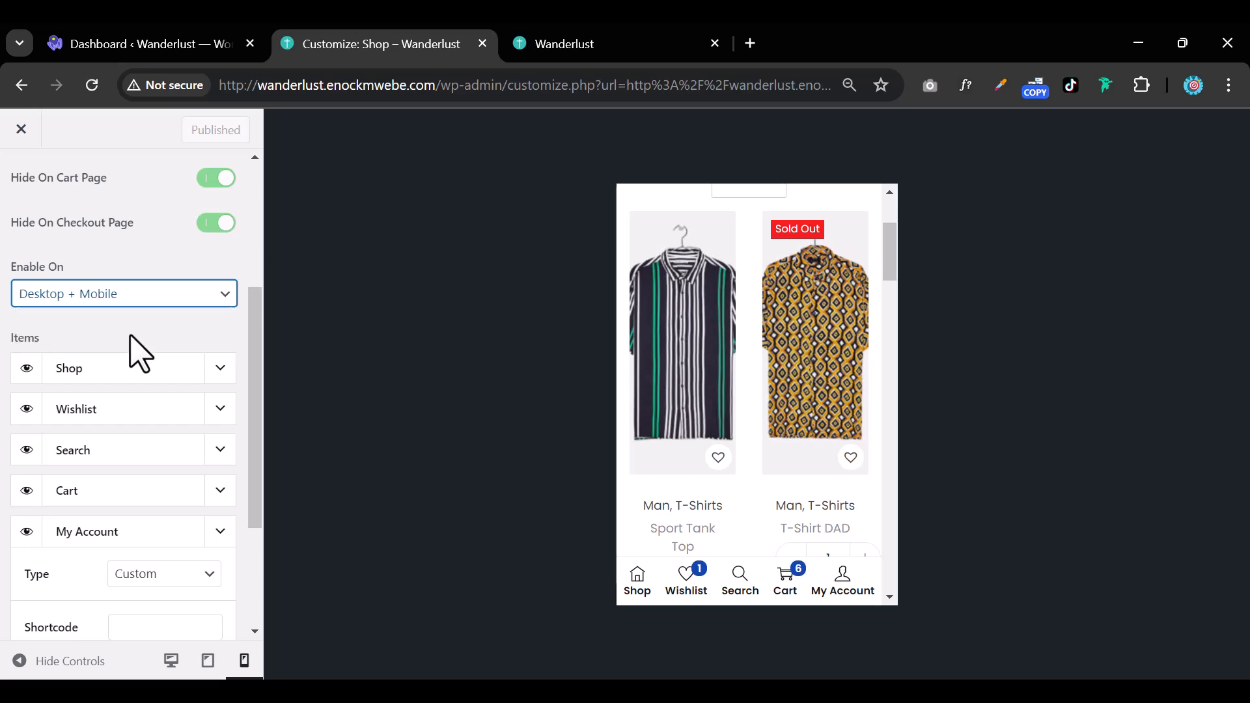
Turn off hiding the sticky footer bar on the single product and cart pages, and publish the changes
scroll(140, 361, "up", 4)
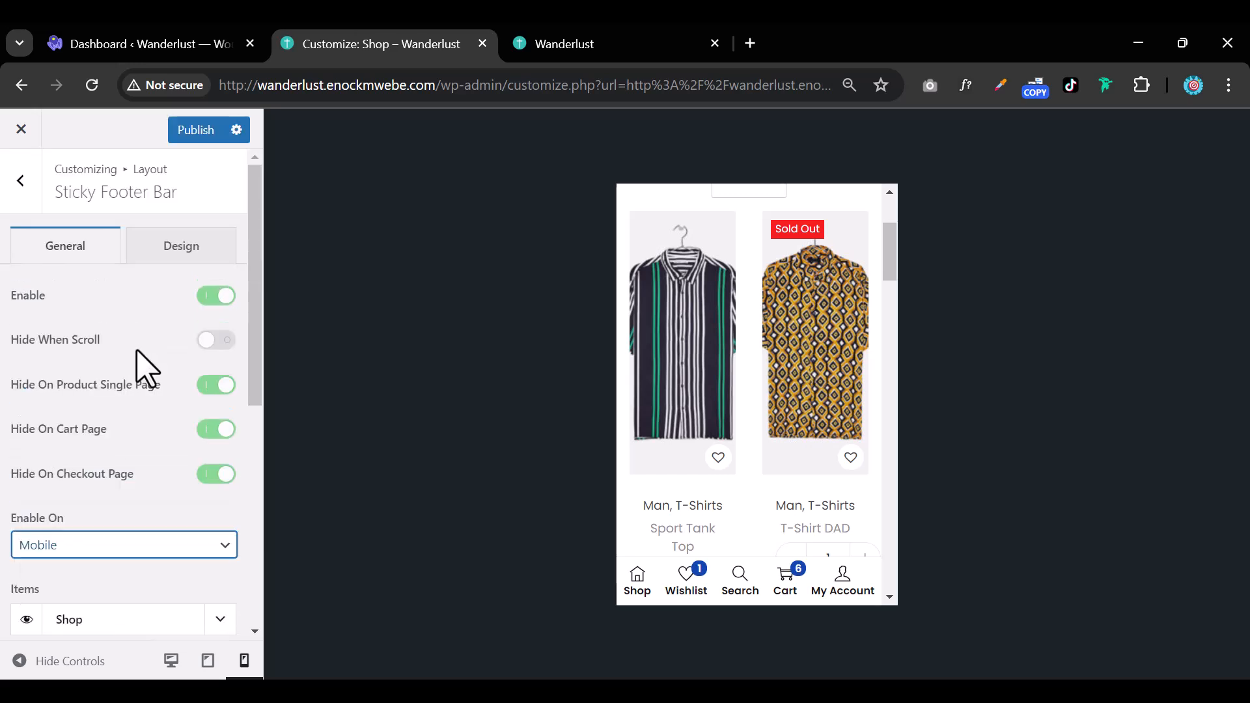
left_click(209, 384)
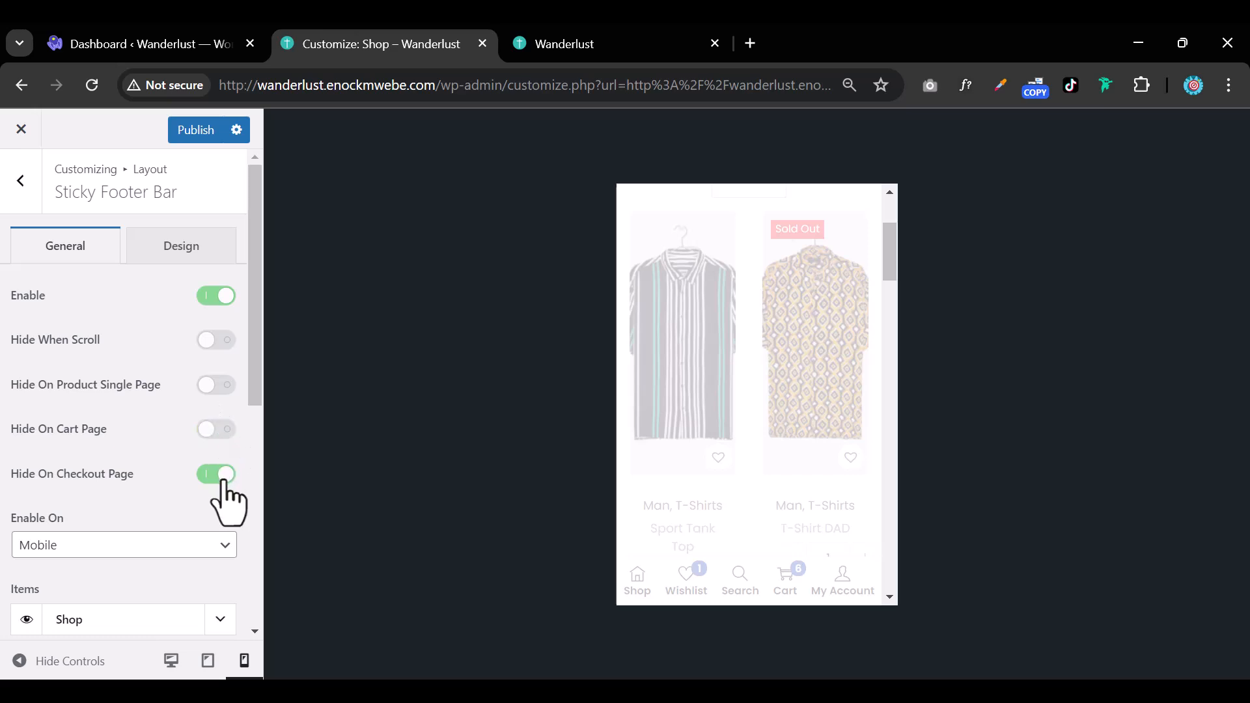
left_click(196, 136)
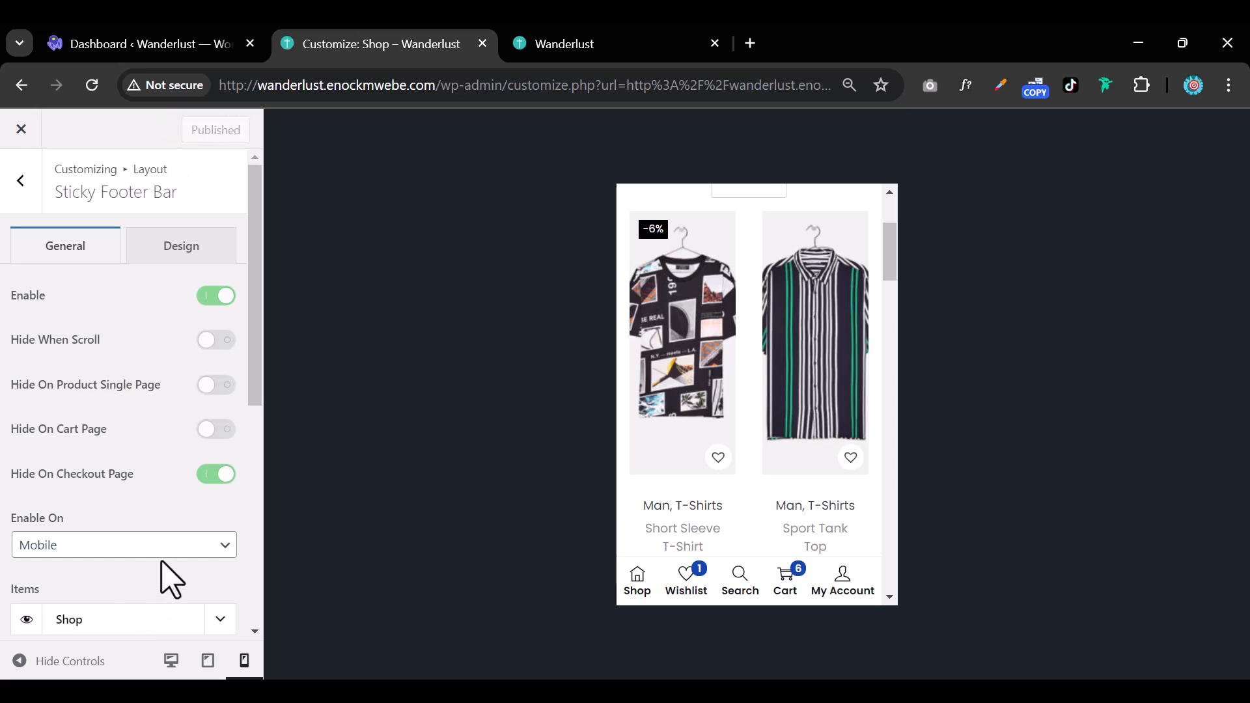
Review the Scroll To Top and 404 layout settings, and return to the list of layout sections
left_click(20, 195)
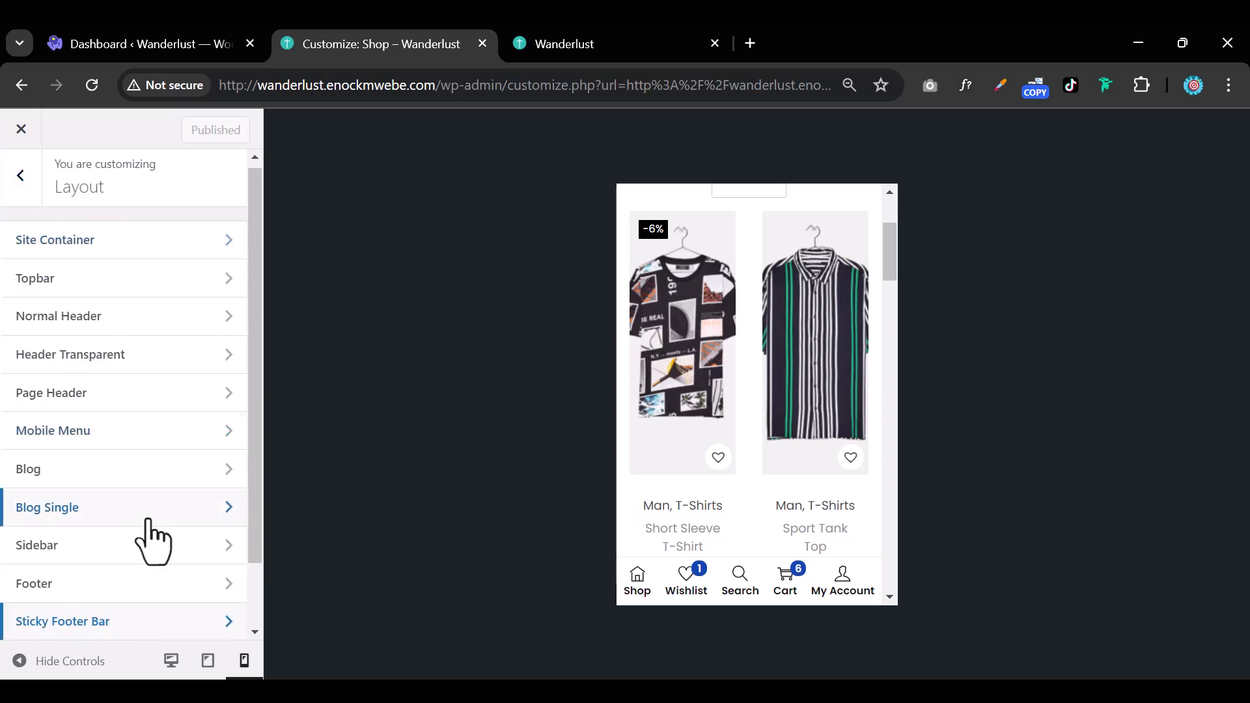
scroll(154, 535, "down", 1)
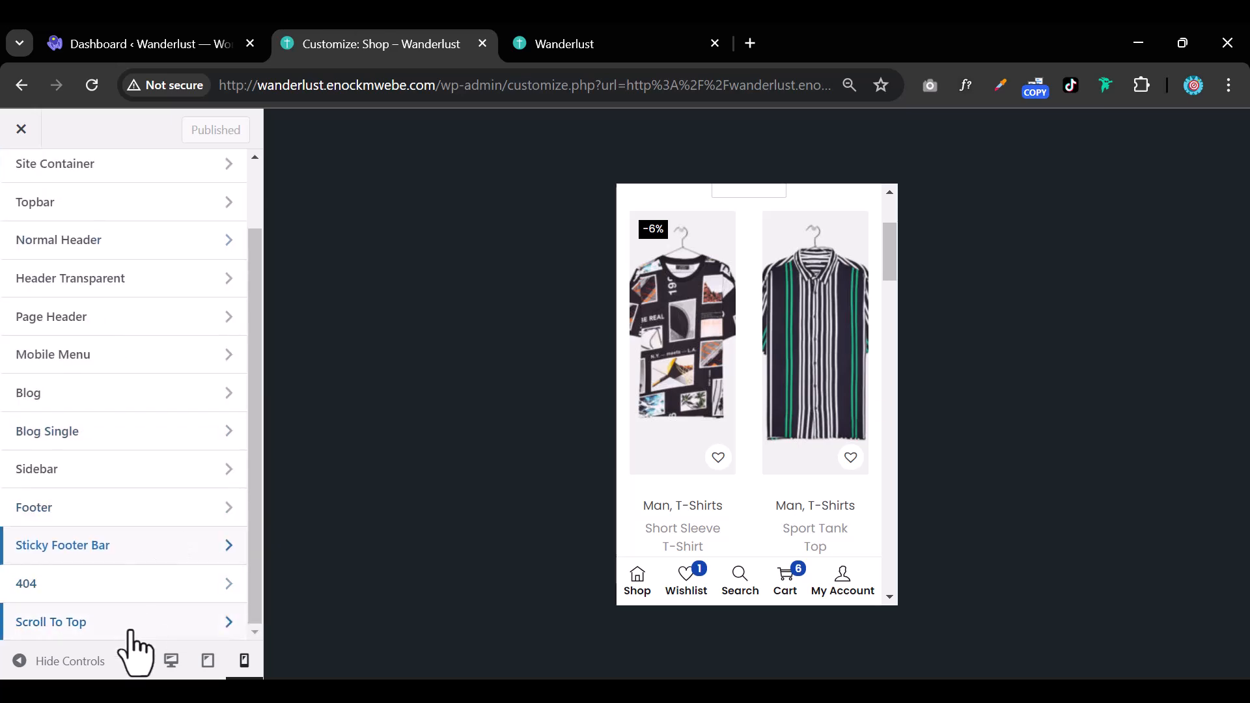
left_click(130, 625)
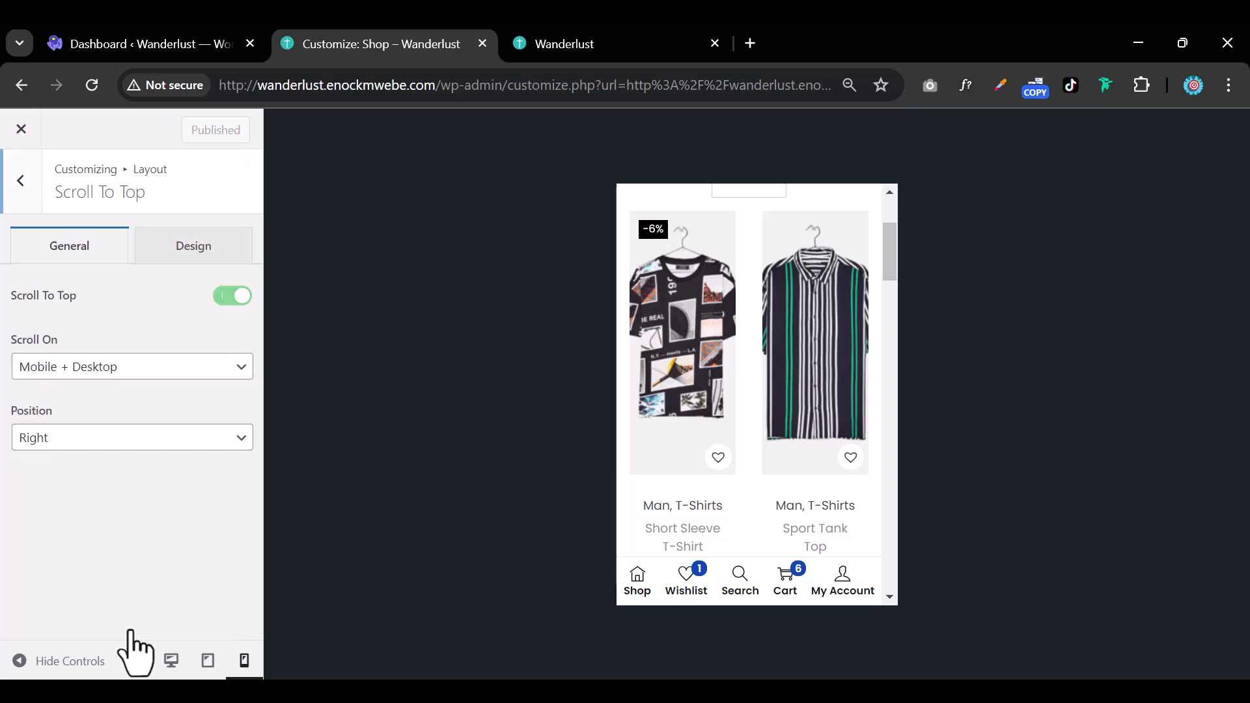
left_click(30, 192)
left_click(138, 589)
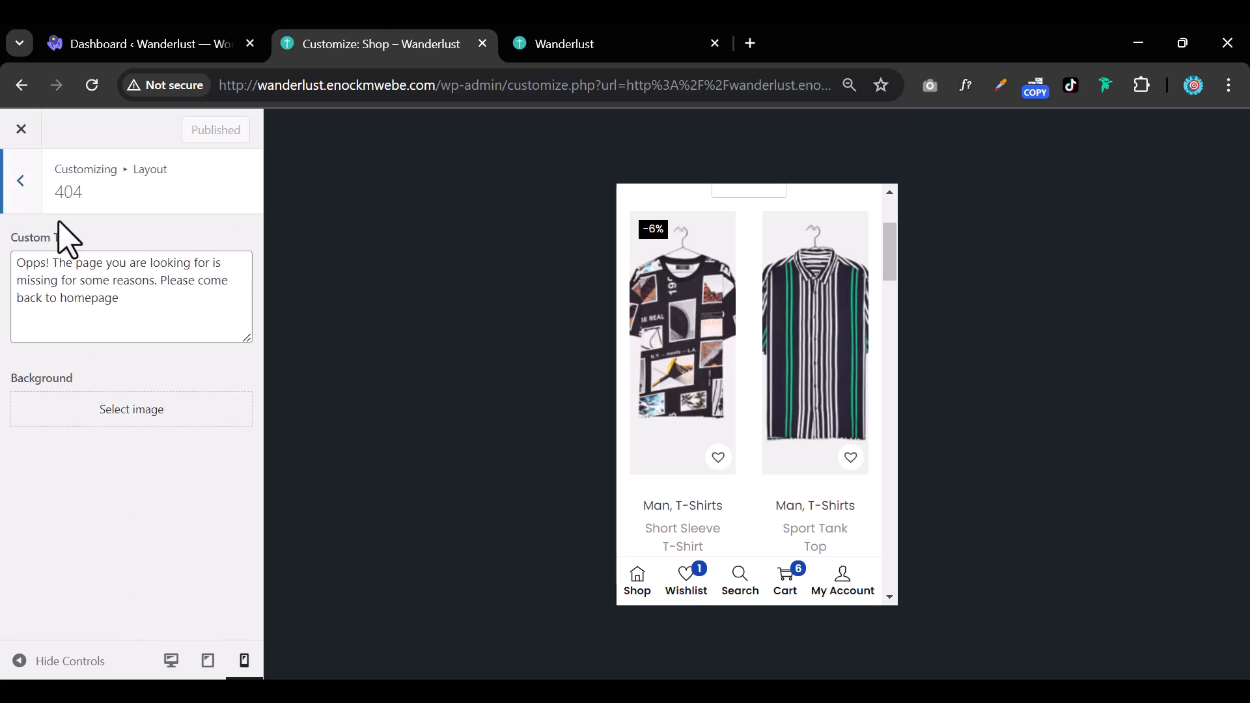
left_click(24, 185)
scroll(78, 261, "up", 2)
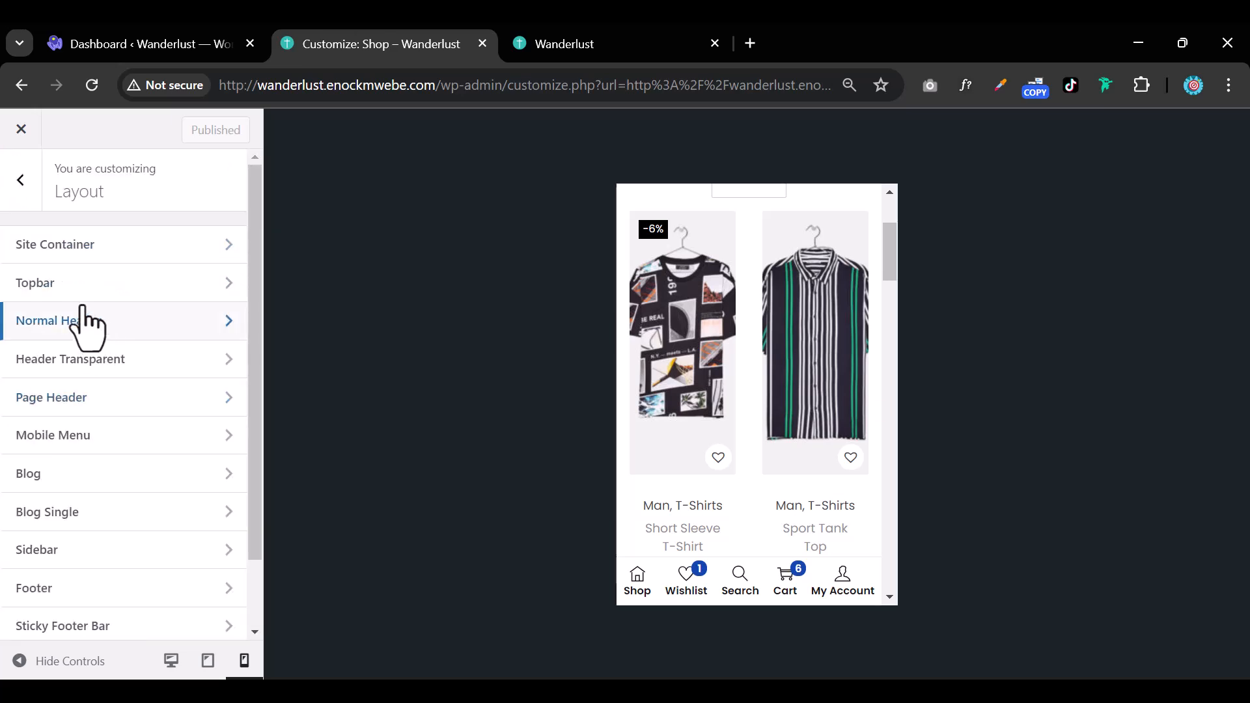
Set the Theme Color to #000000 in the Color settings, with the preview switched to desktop size
left_click(19, 181)
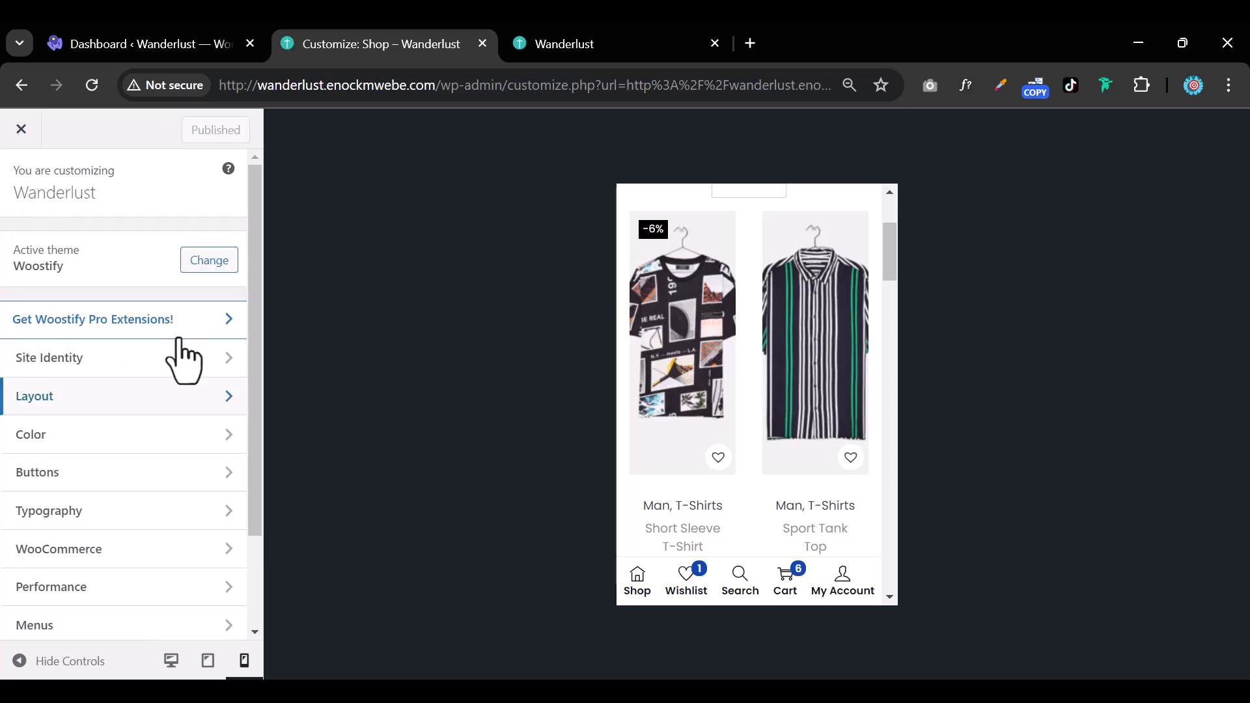
left_click(130, 438)
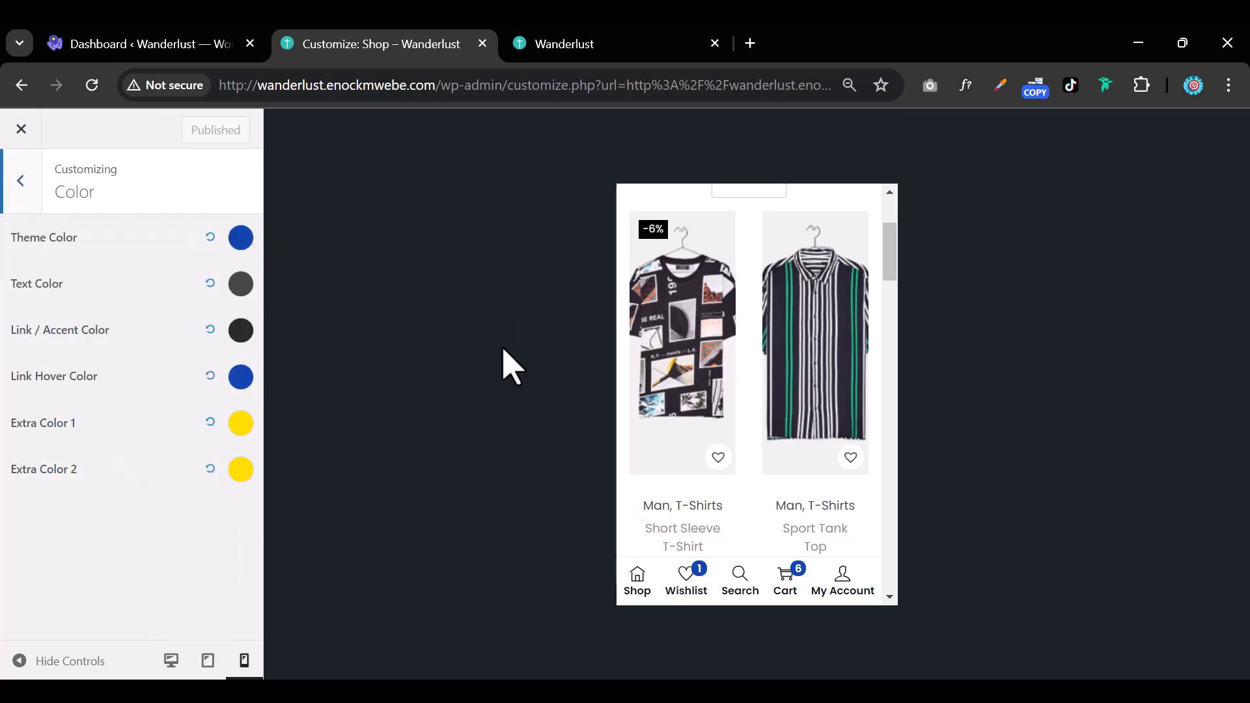
scroll(742, 560, "up", 3)
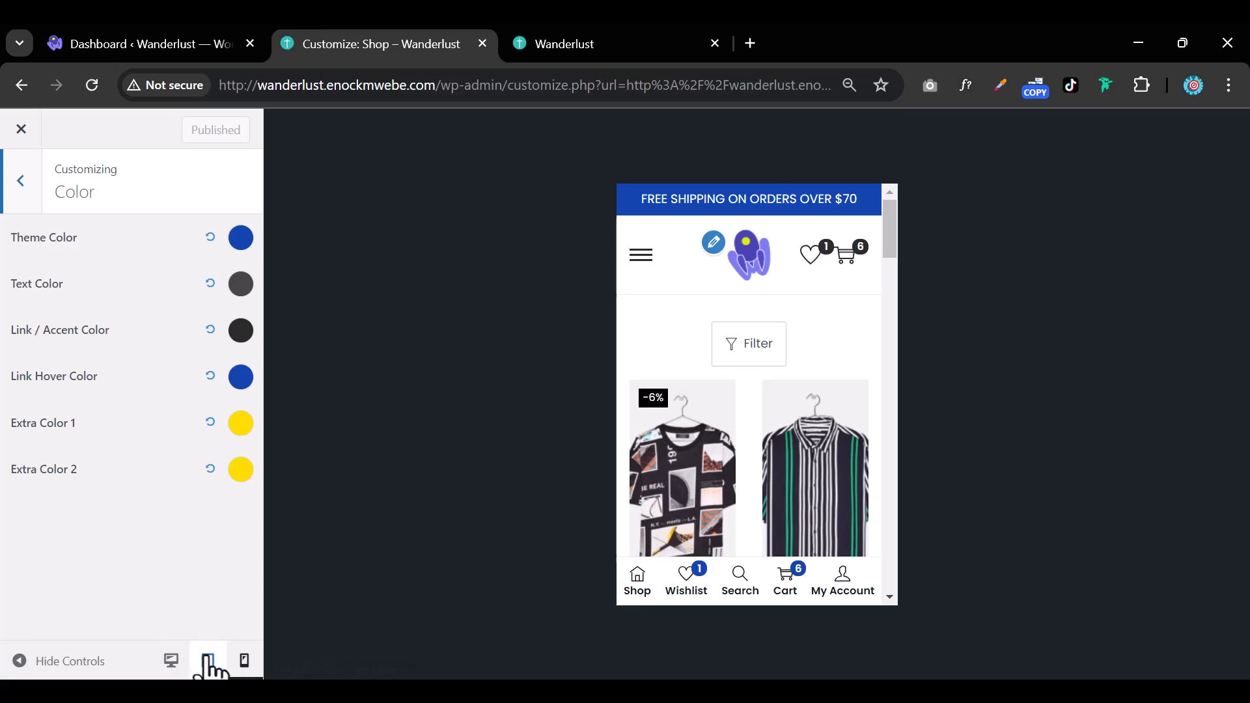
left_click(171, 661)
left_click(237, 250)
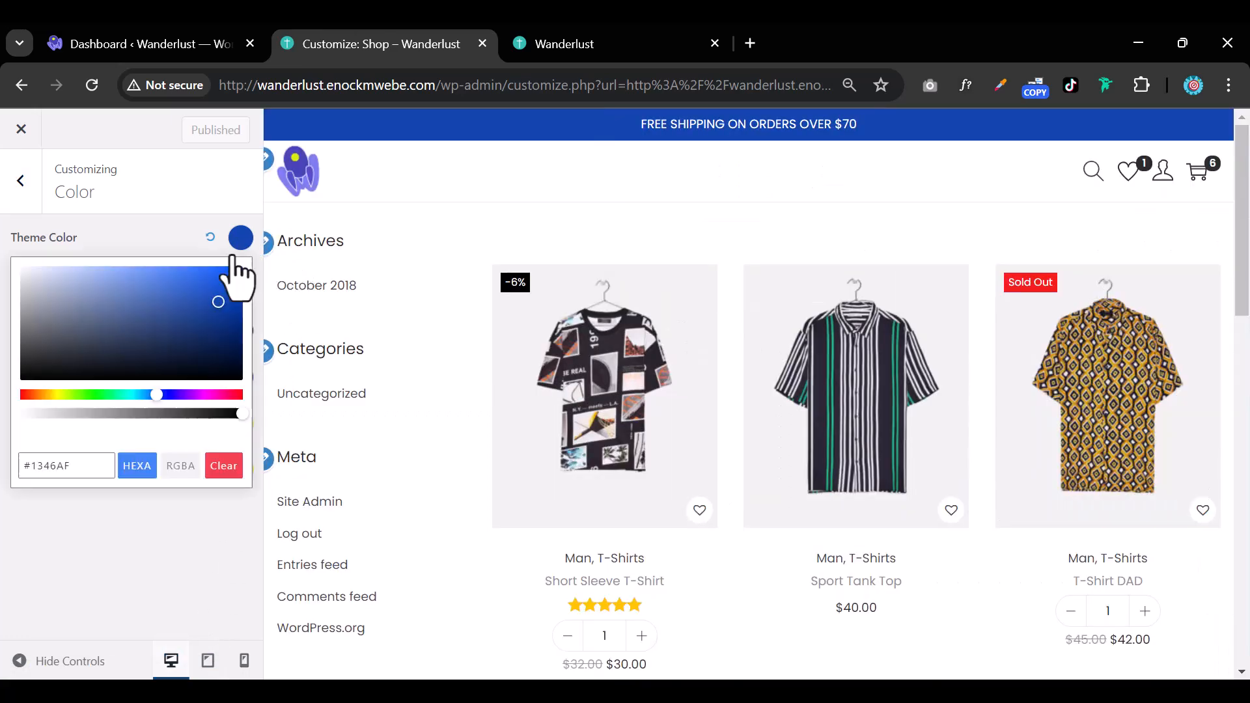
left_click_drag(168, 329, 2, 445)
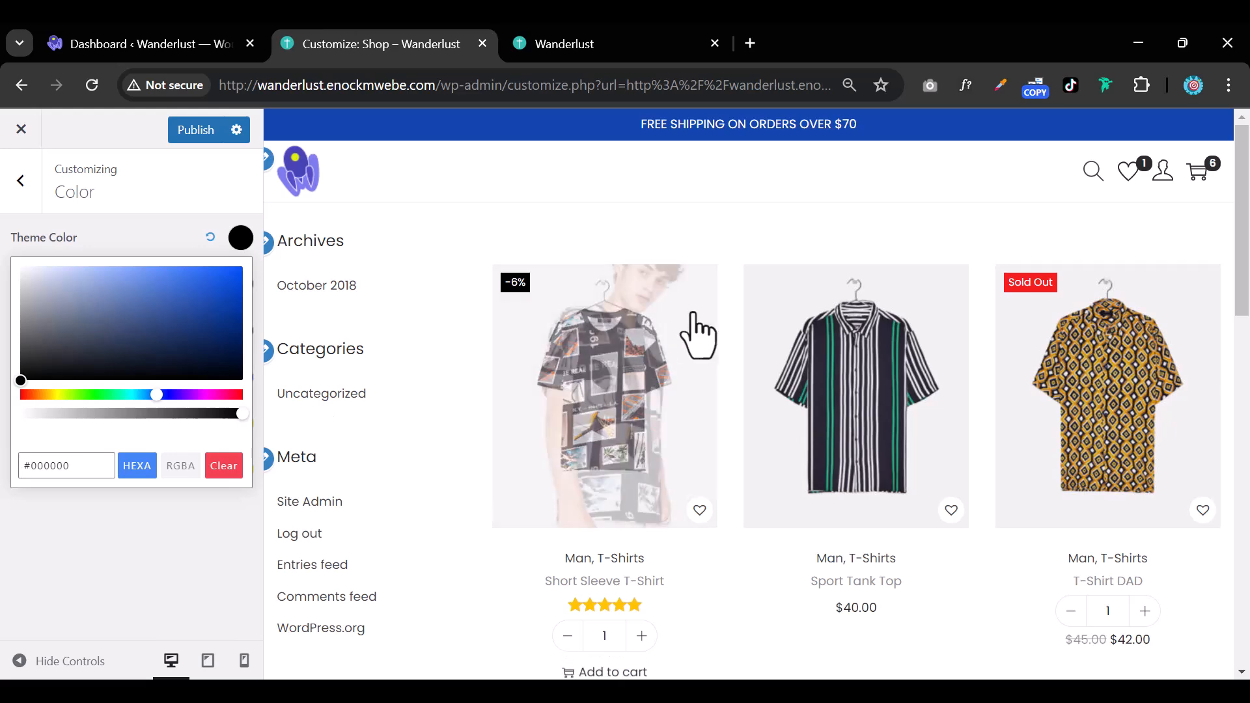
Examine how the new theme color appears on the shop page and down the homepage in the preview
scroll(692, 329, "down", 5)
scroll(697, 327, "up", 5)
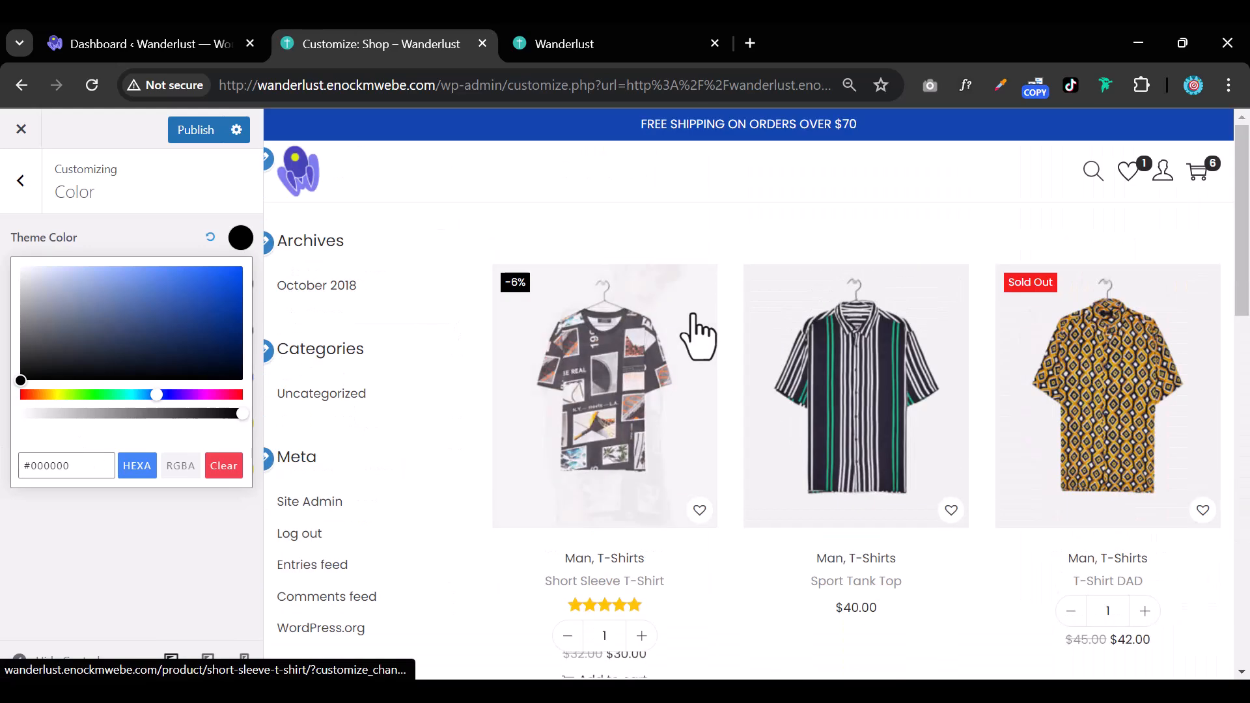
left_click(321, 197)
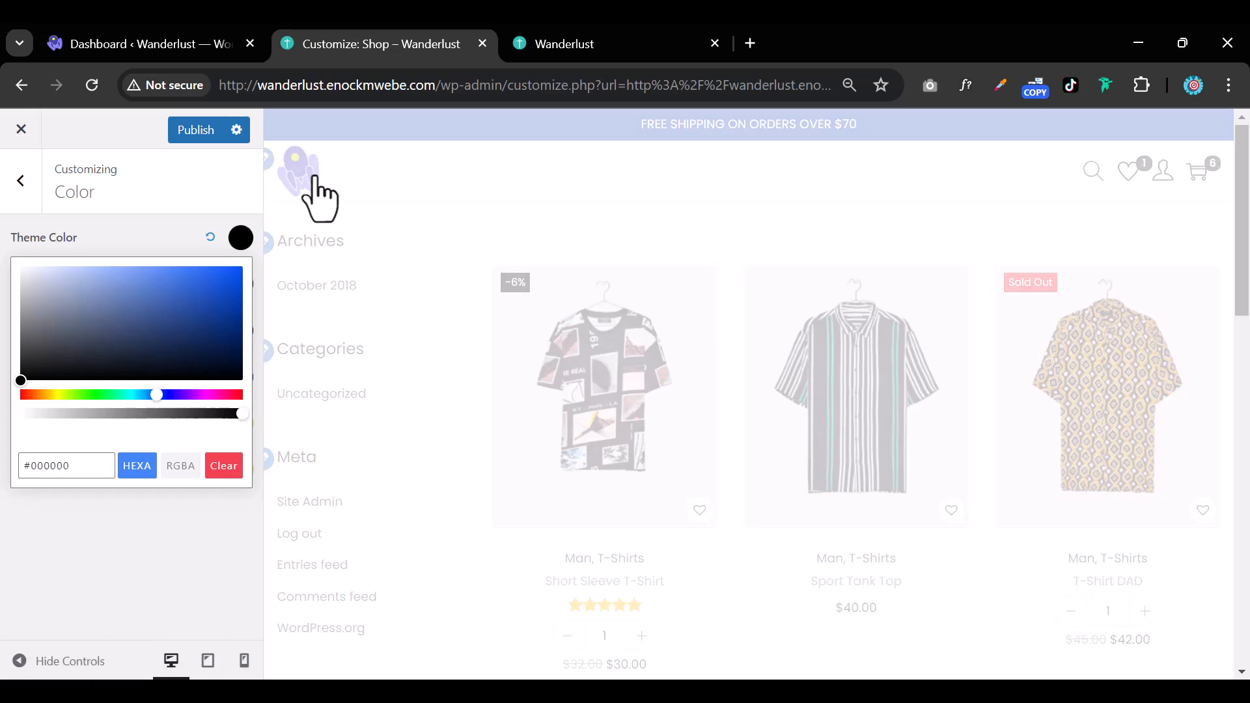
left_click(208, 527)
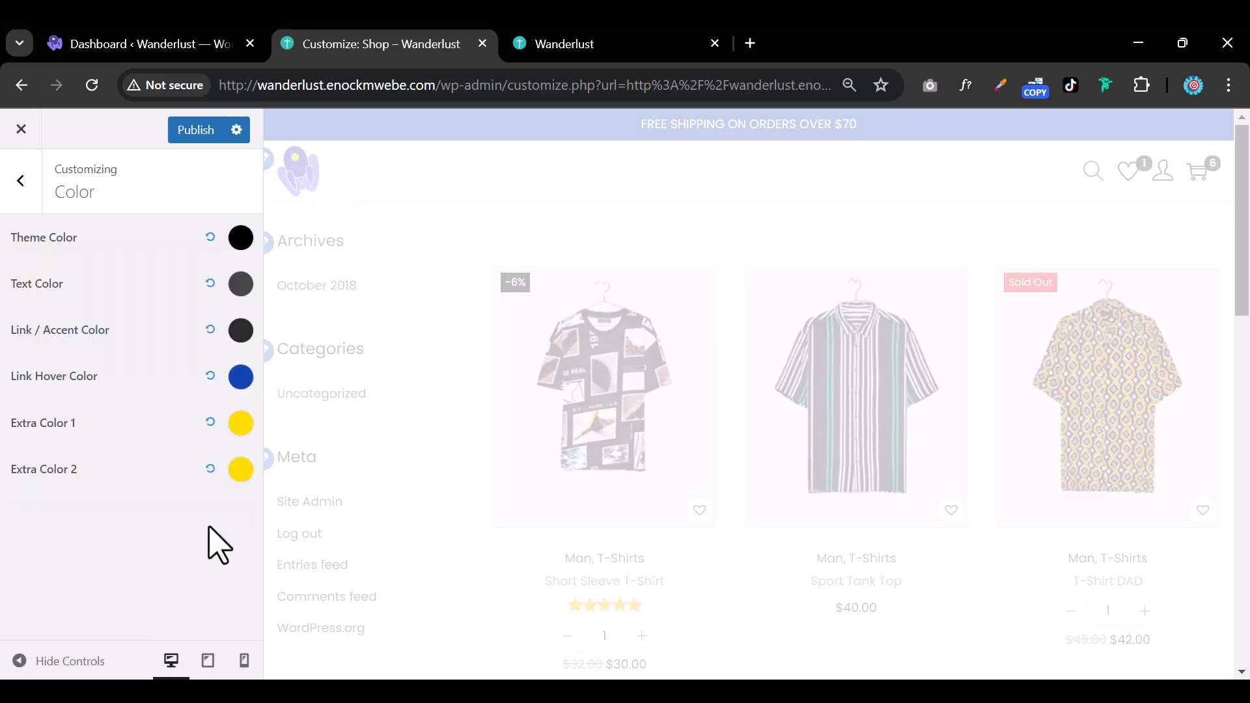
scroll(615, 432, "down", 20)
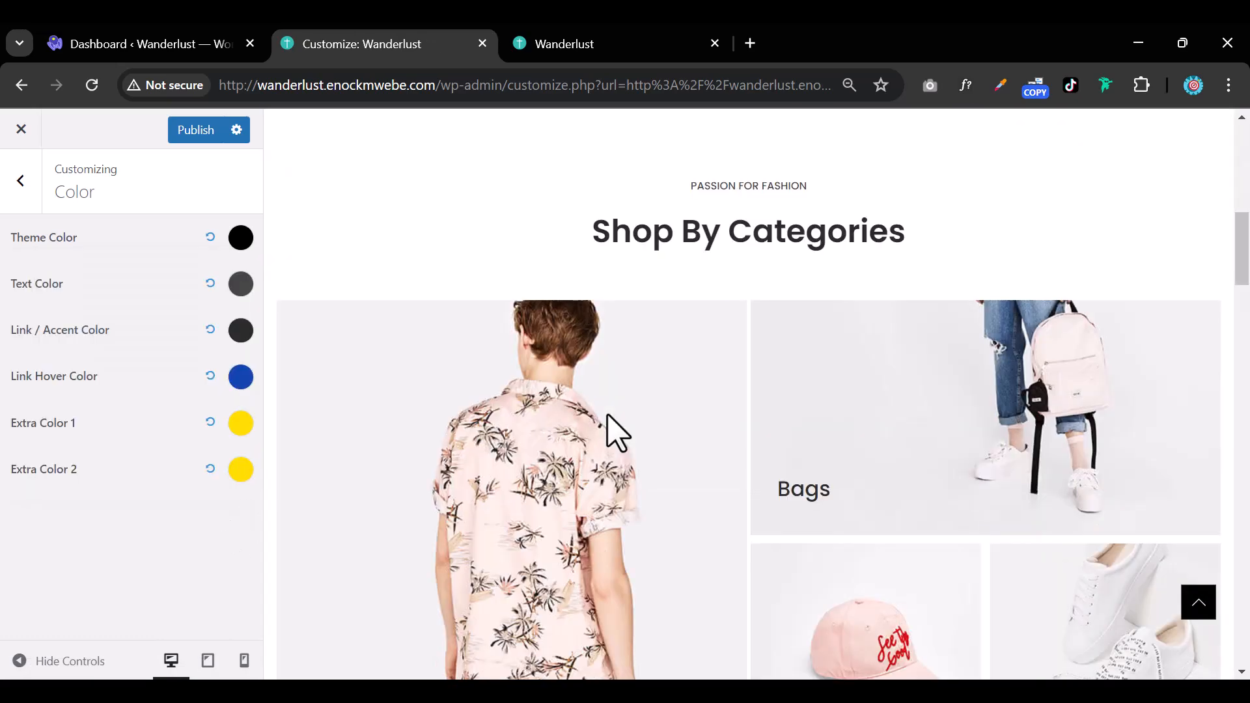
scroll(615, 432, "down", 20)
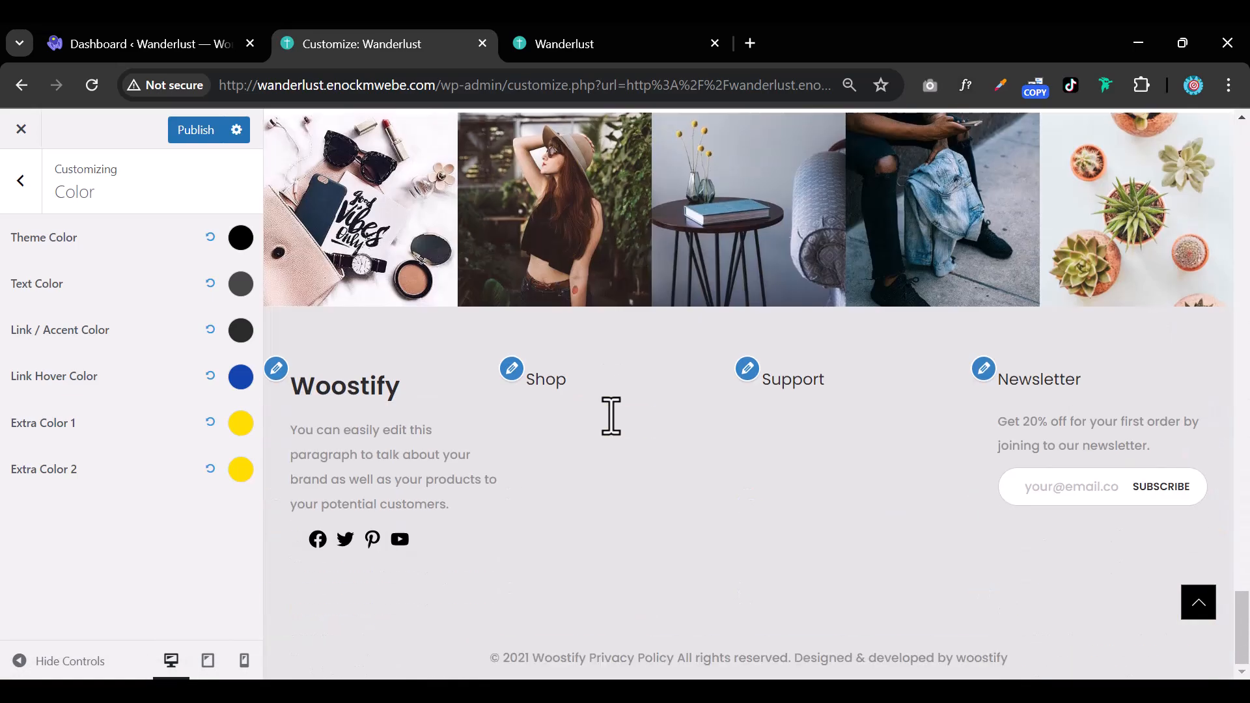
scroll(610, 416, "up", 15)
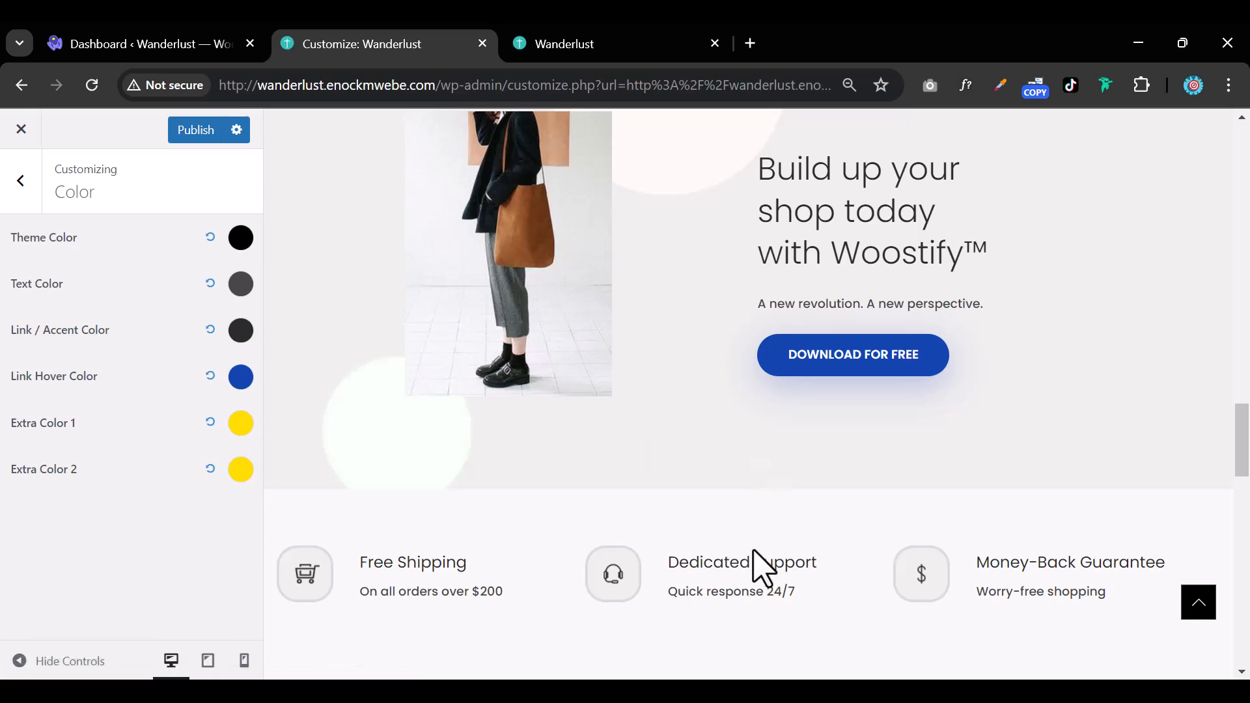
scroll(813, 495, "up", 10)
scroll(829, 469, "down", 3)
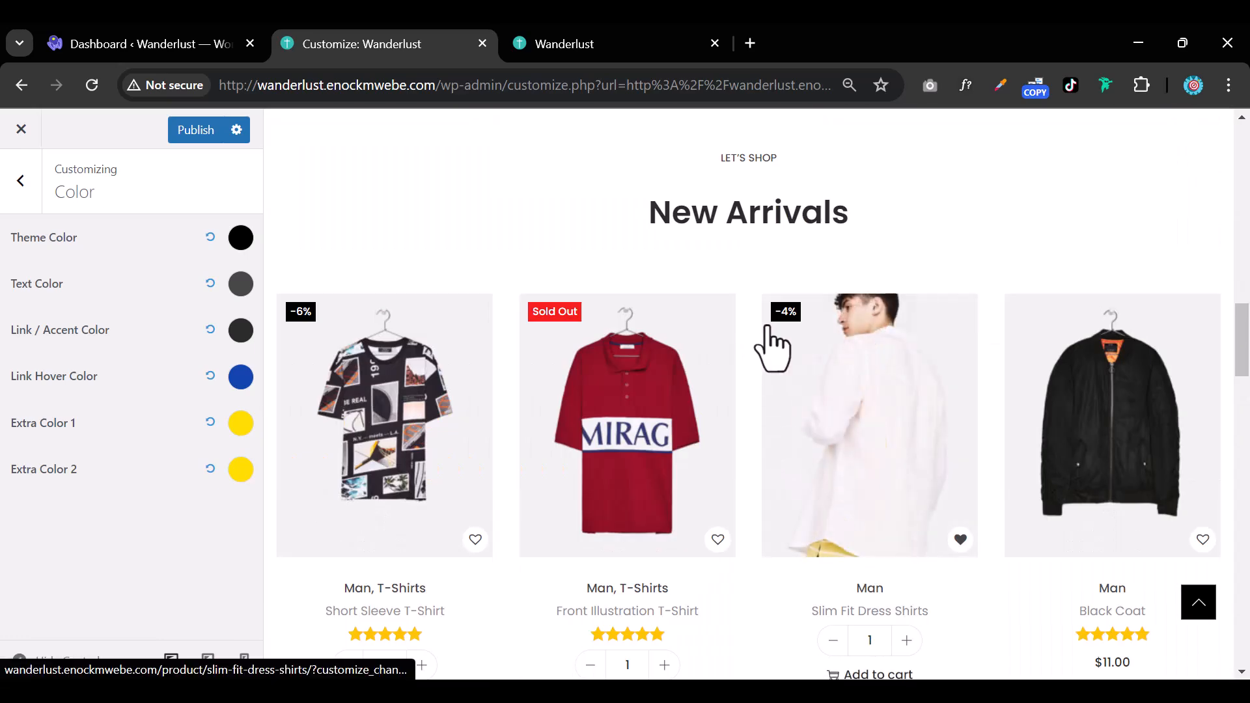
Open the Short Sleeve T-Shirt product in the preview and set the Link Hover Color to #000000
left_click(399, 455)
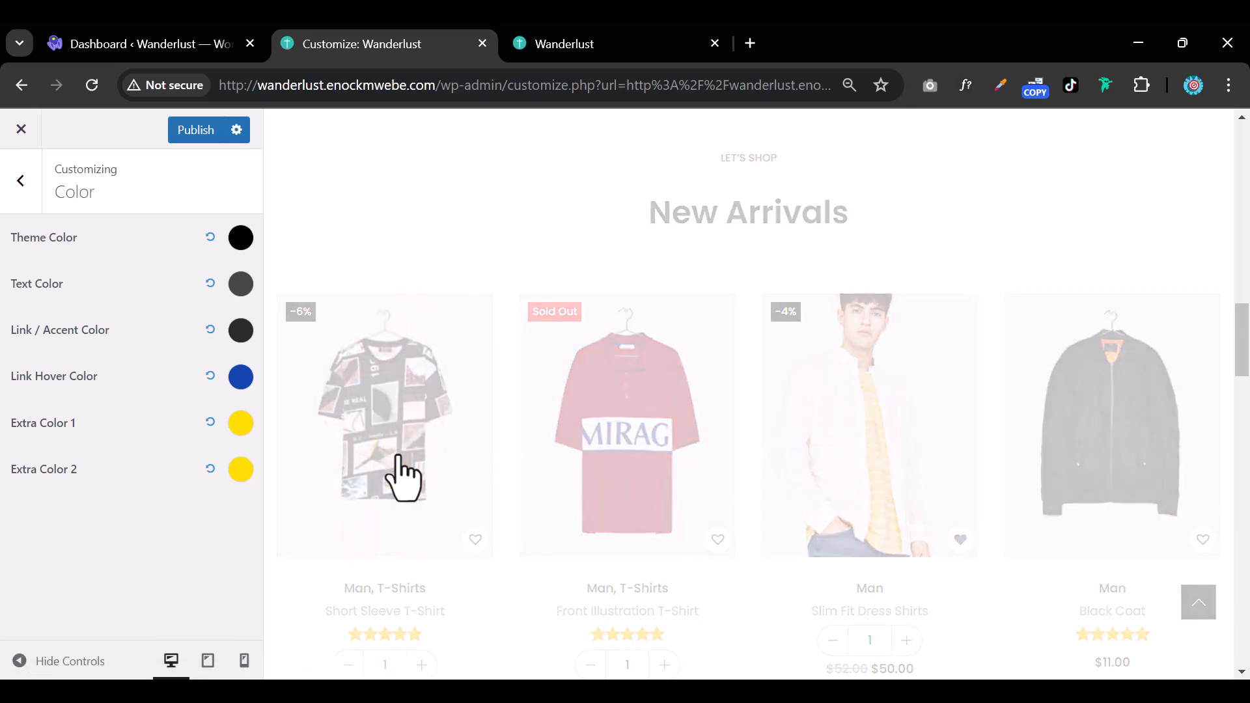
left_click(241, 388)
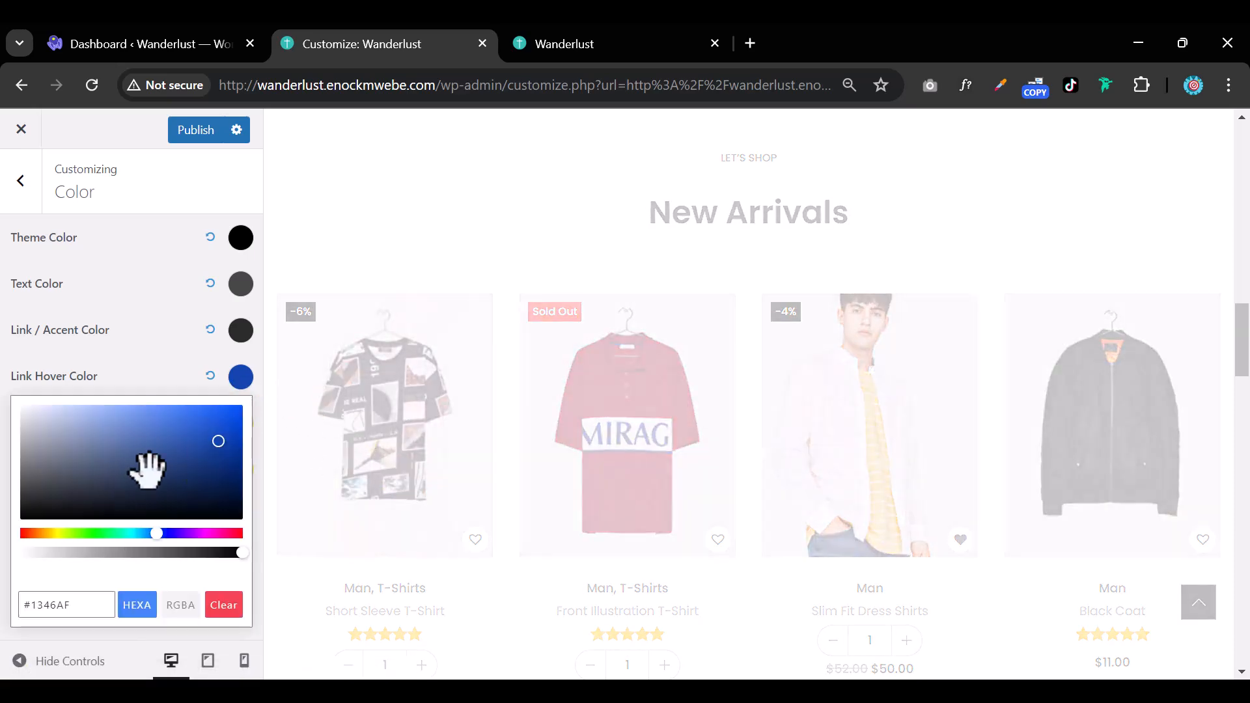
left_click_drag(154, 468, 6, 524)
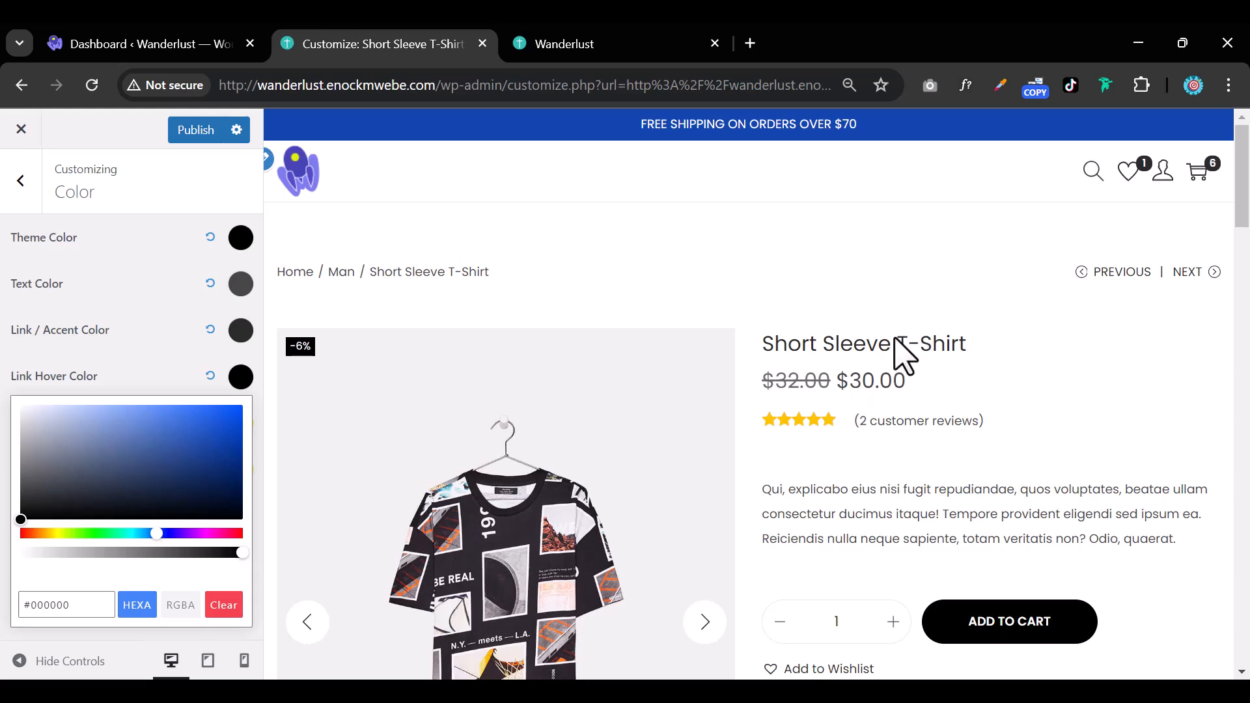
Compare link and hover colors on the previewed product page with the live Slim Fit Dress Shirts page
scroll(837, 475, "down", 7)
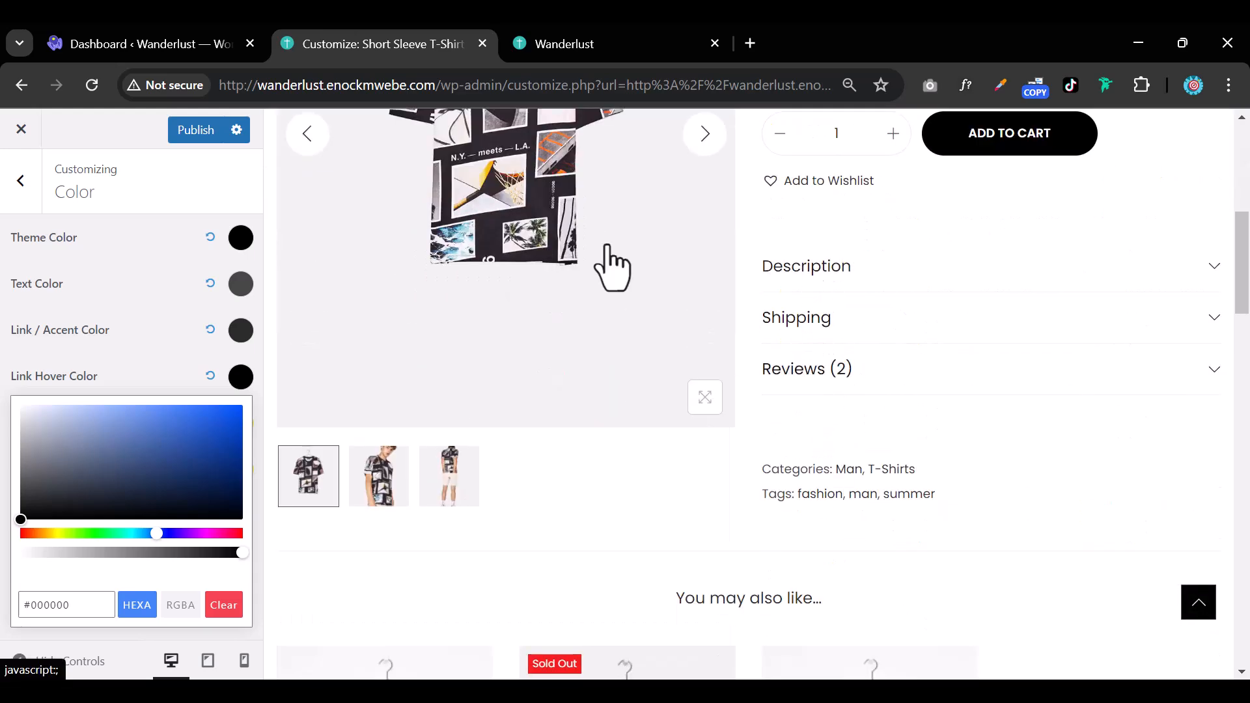
left_click(589, 46)
scroll(711, 296, "down", 4)
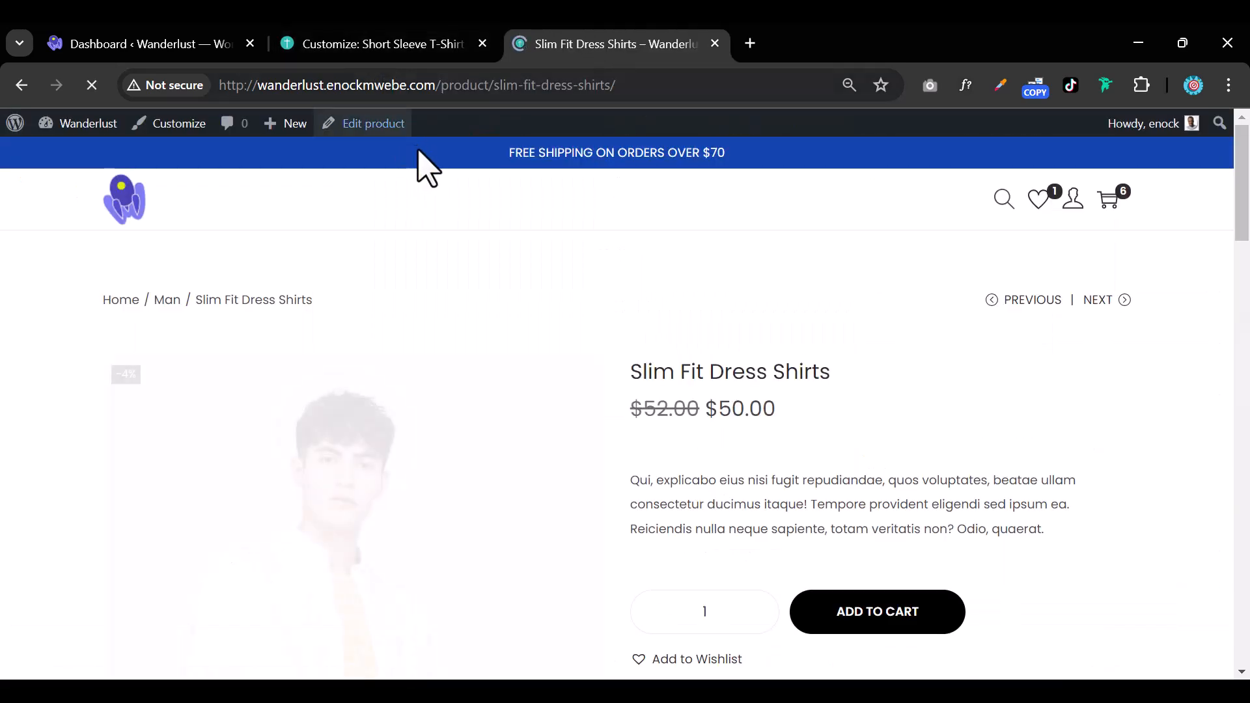
scroll(766, 396, "down", 8)
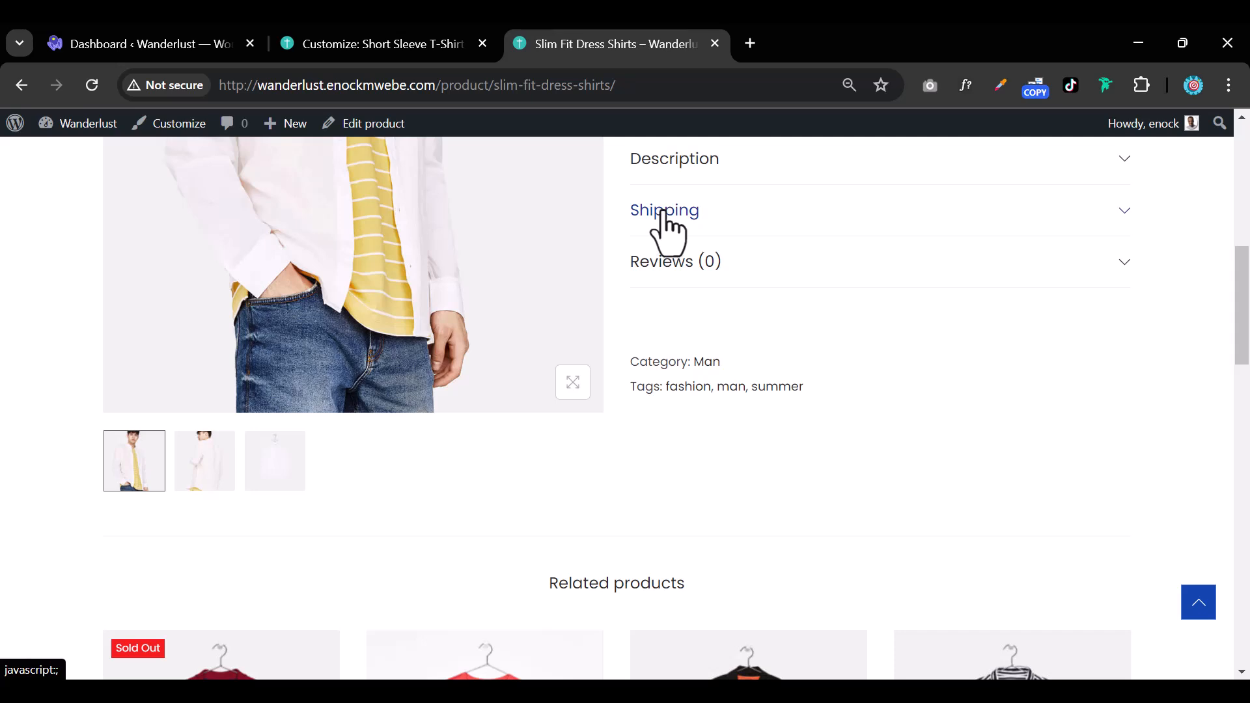
scroll(671, 254, "up", 2)
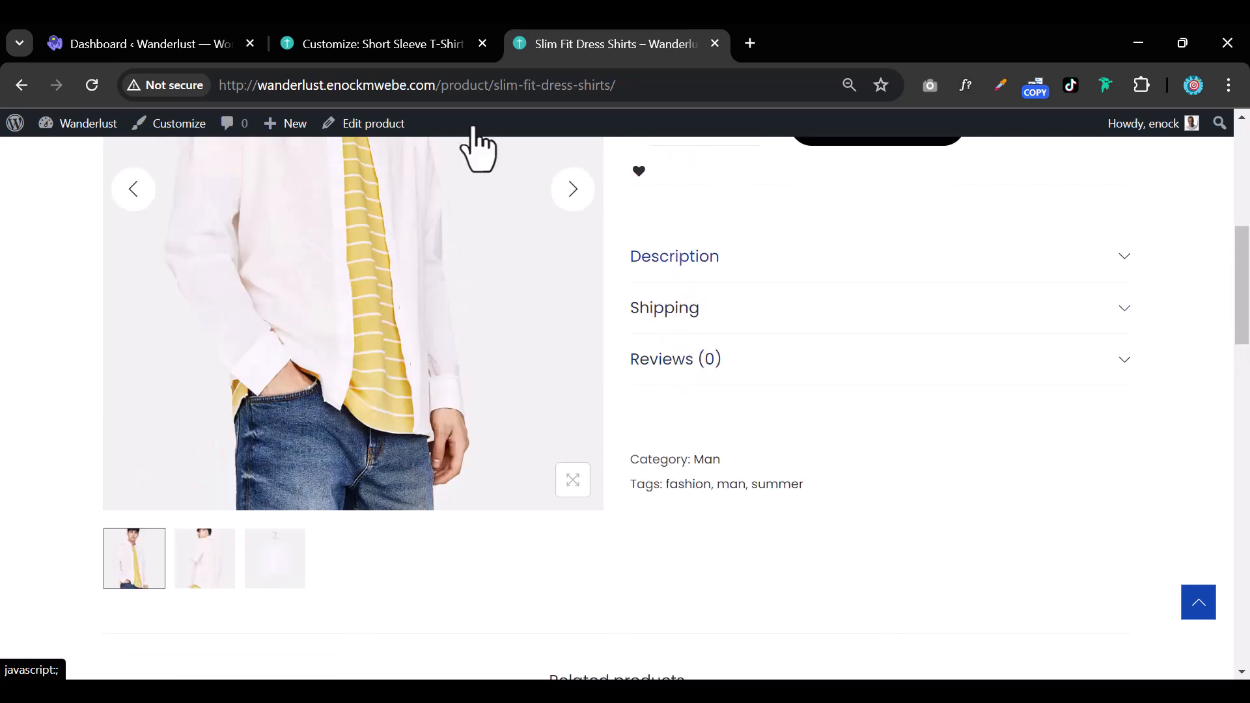
left_click(396, 47)
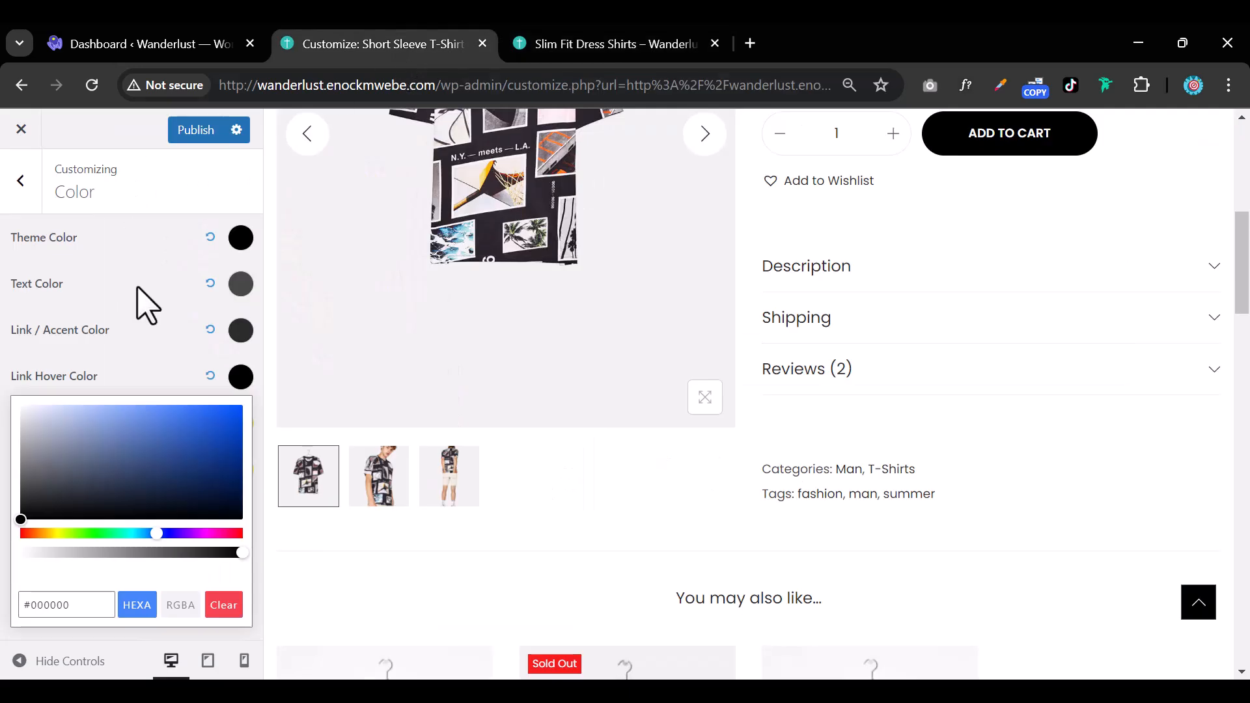
Set the Text Color to #000000
left_click(242, 379)
left_click(235, 283)
left_click_drag(129, 407, 9, 540)
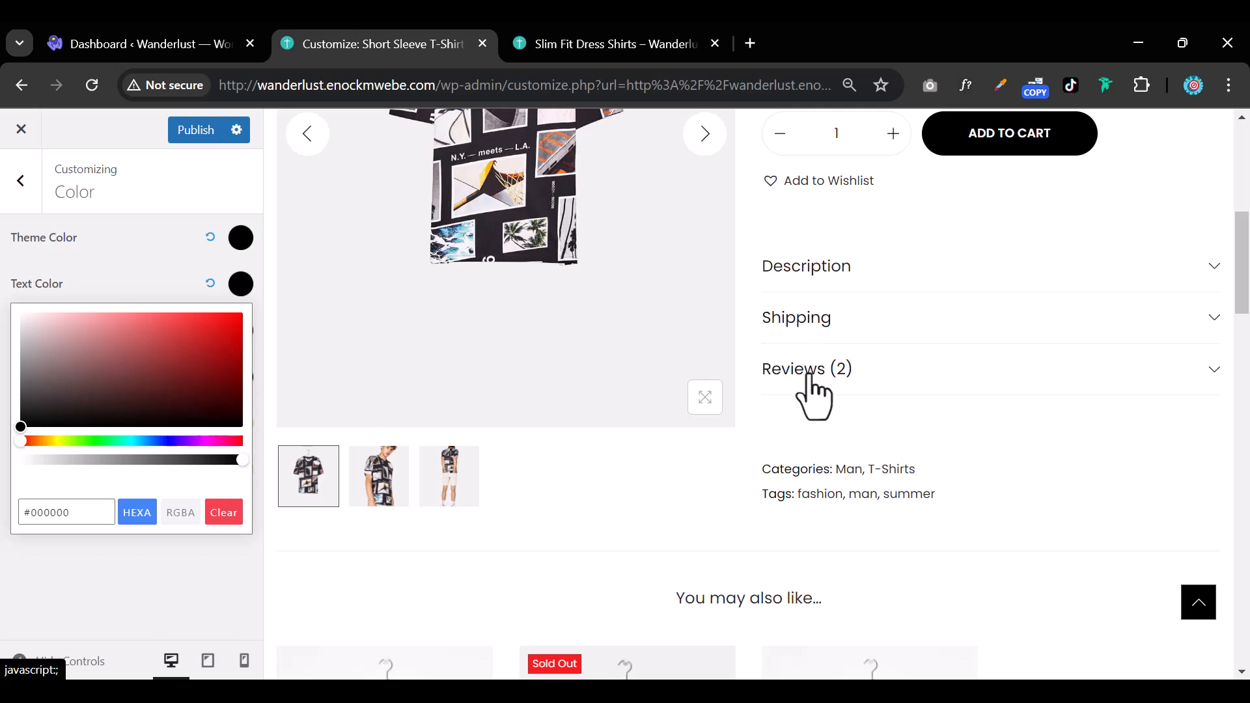
left_click(117, 274)
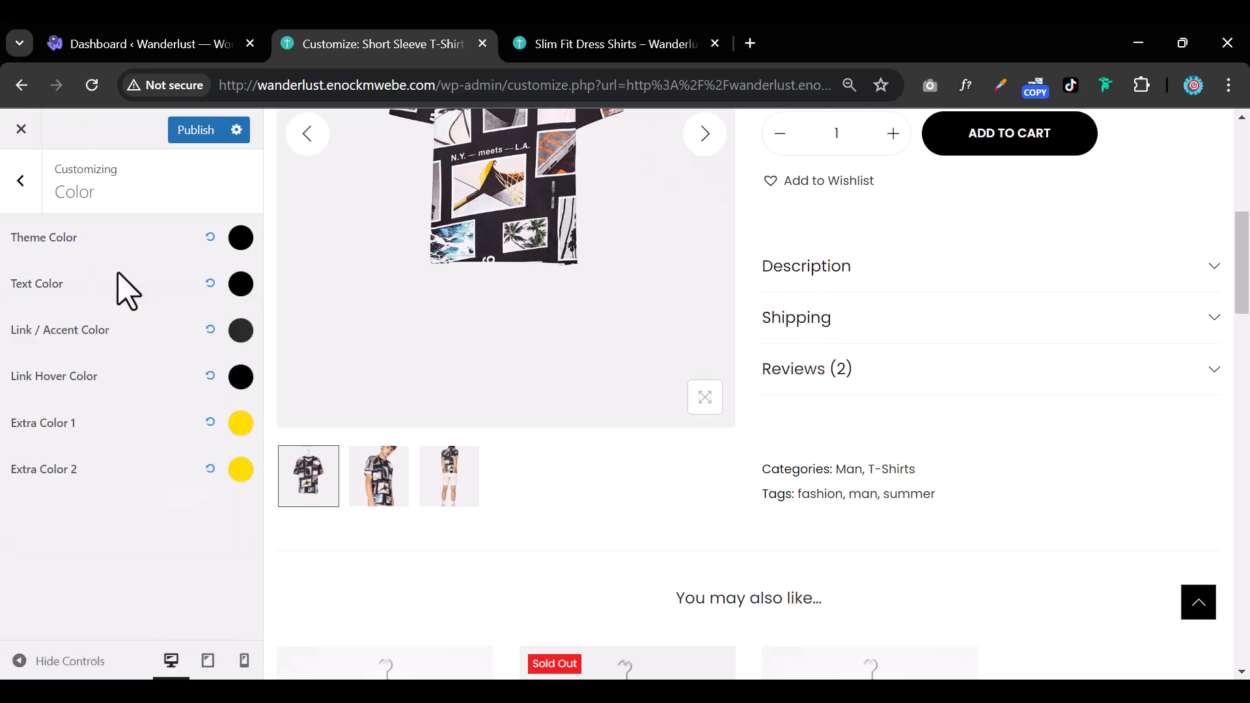
Try #0B3BA0 as the Link Hover Color and #FF0505 as the Link / Accent Color
left_click(241, 377)
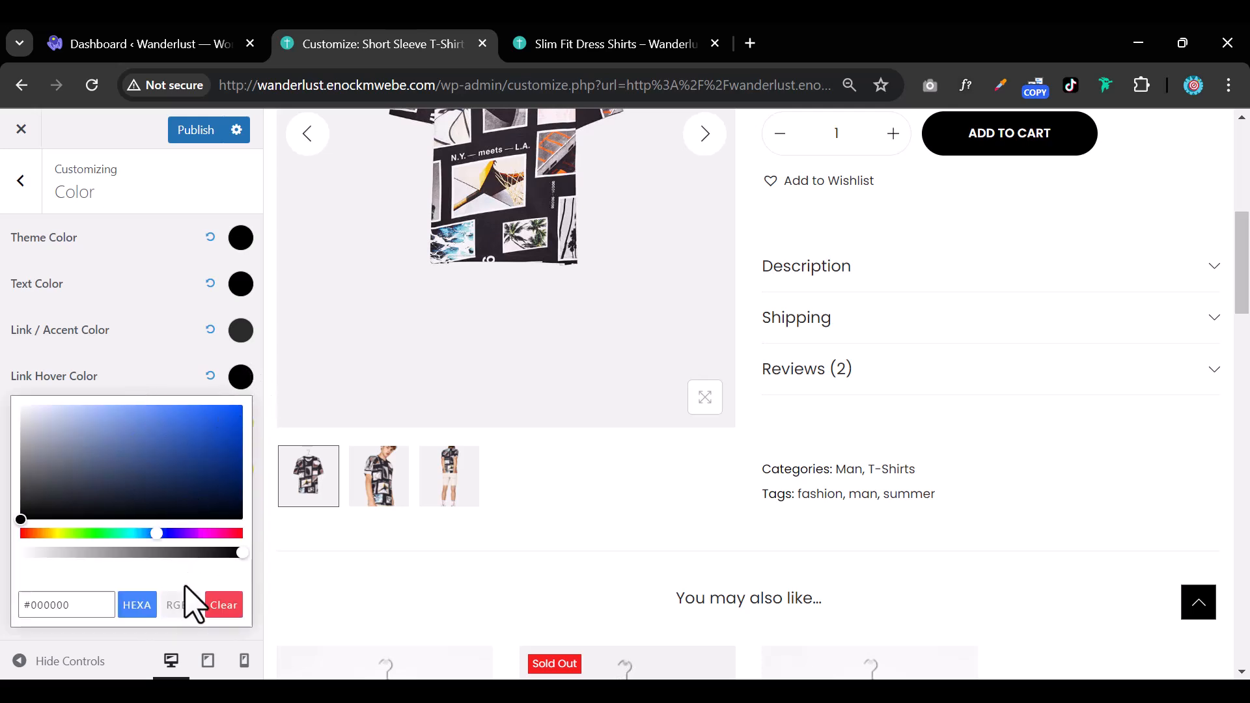
left_click_drag(214, 435, 227, 448)
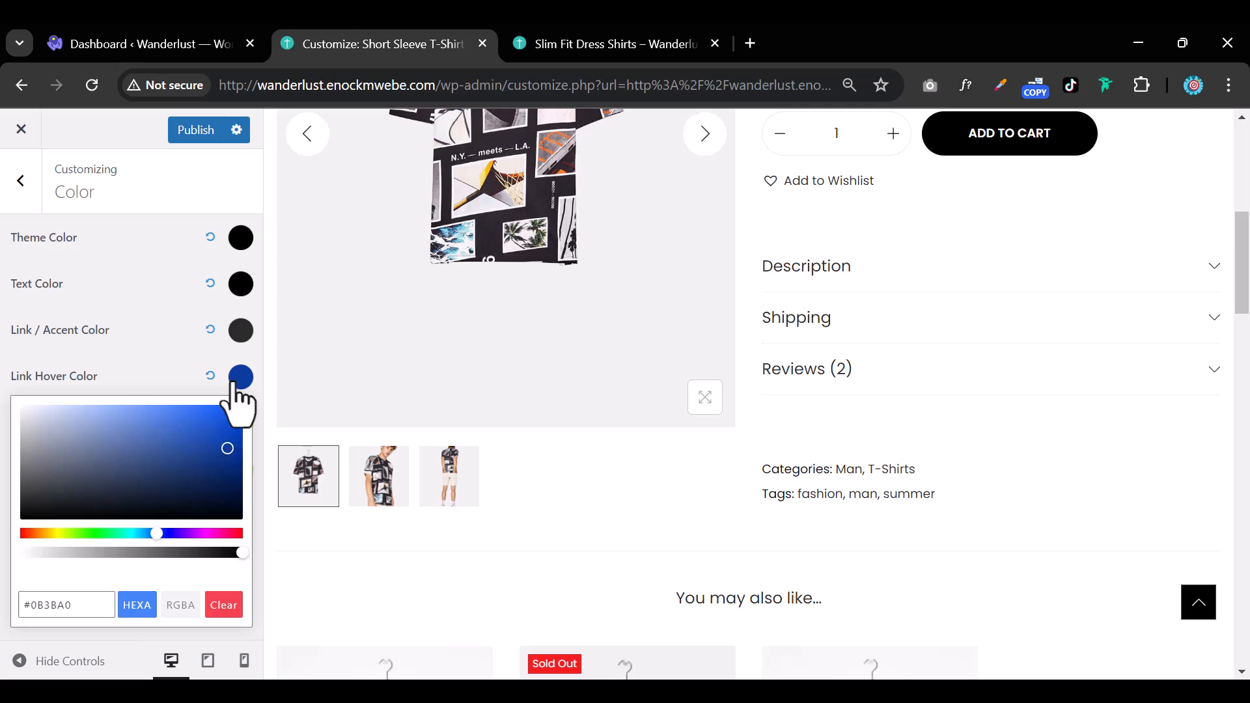
left_click(240, 330)
left_click(235, 362)
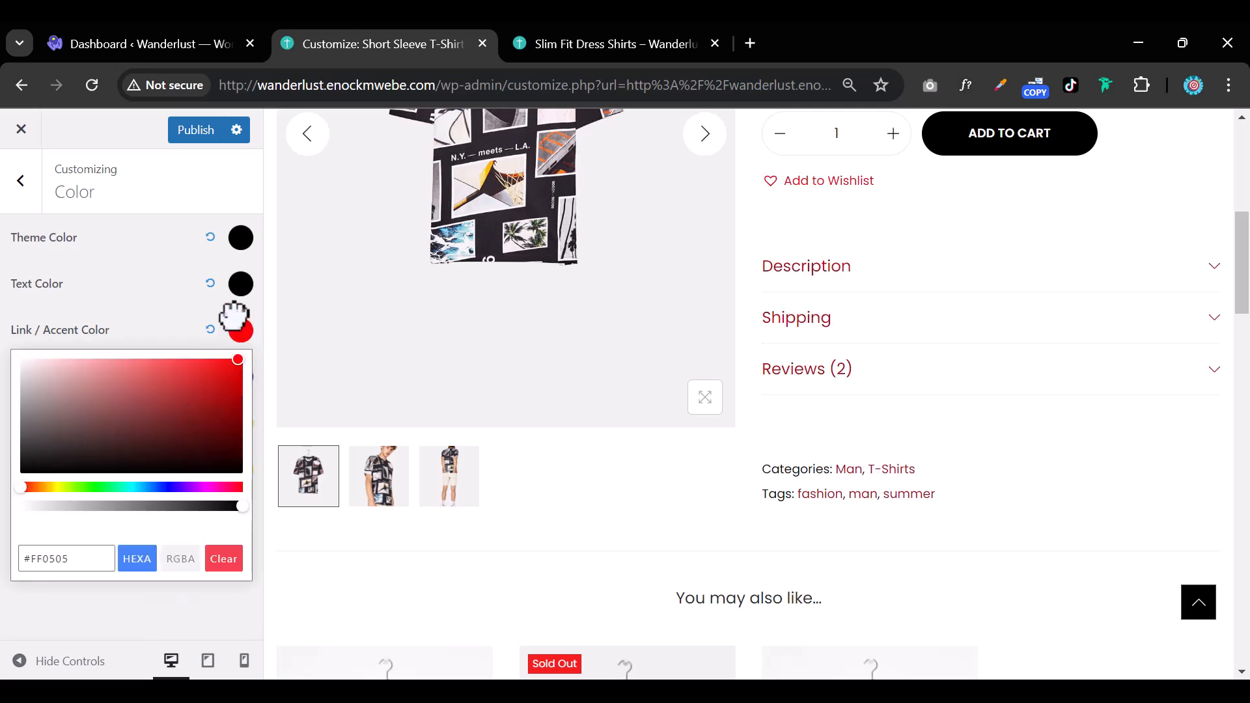
left_click(235, 319)
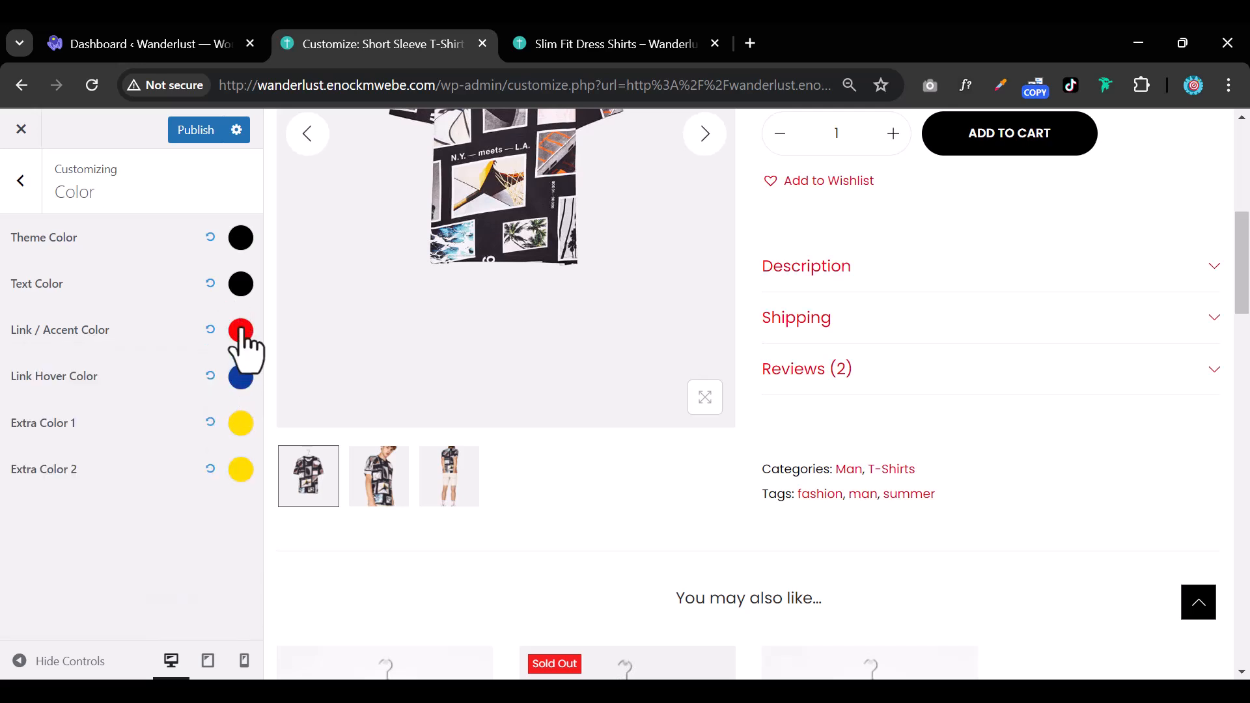
Set the Link / Accent Color to black
left_click(240, 331)
left_click_drag(193, 399, 6, 553)
left_click(118, 302)
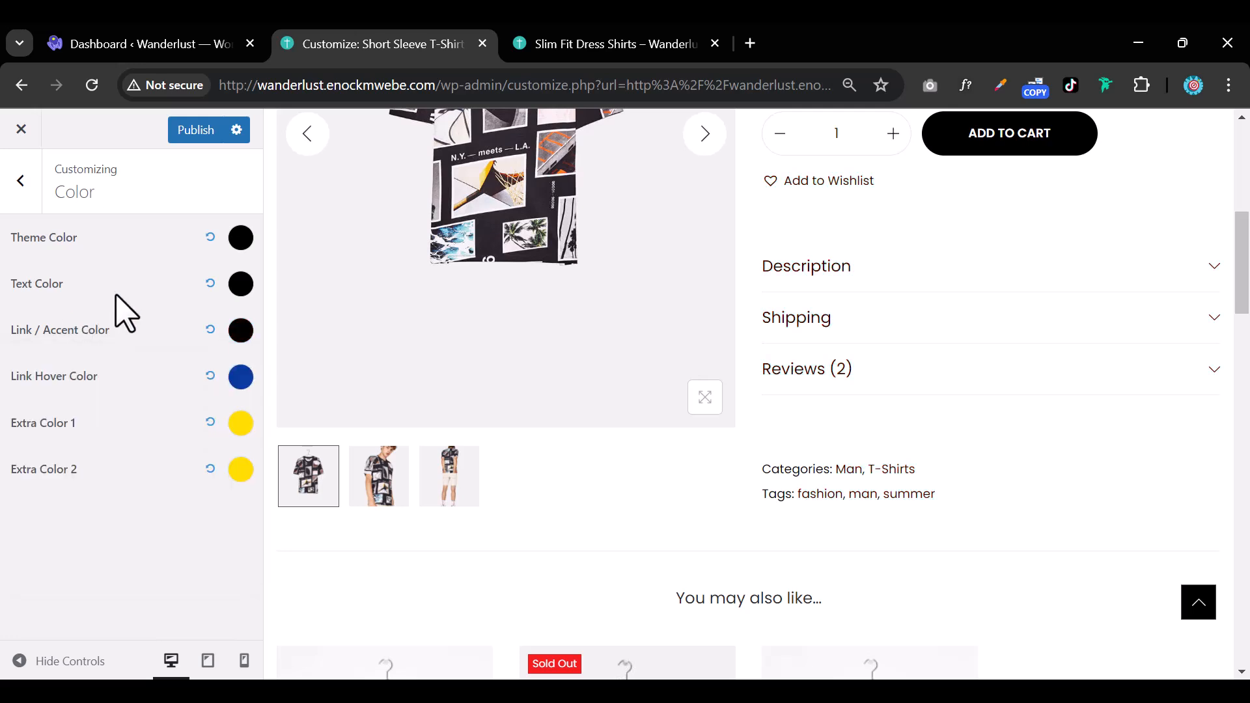
Try pink #FF42A5, gray #656565 and dark green #3F4F31 as the Link Hover Color
left_click(240, 379)
left_click(223, 533)
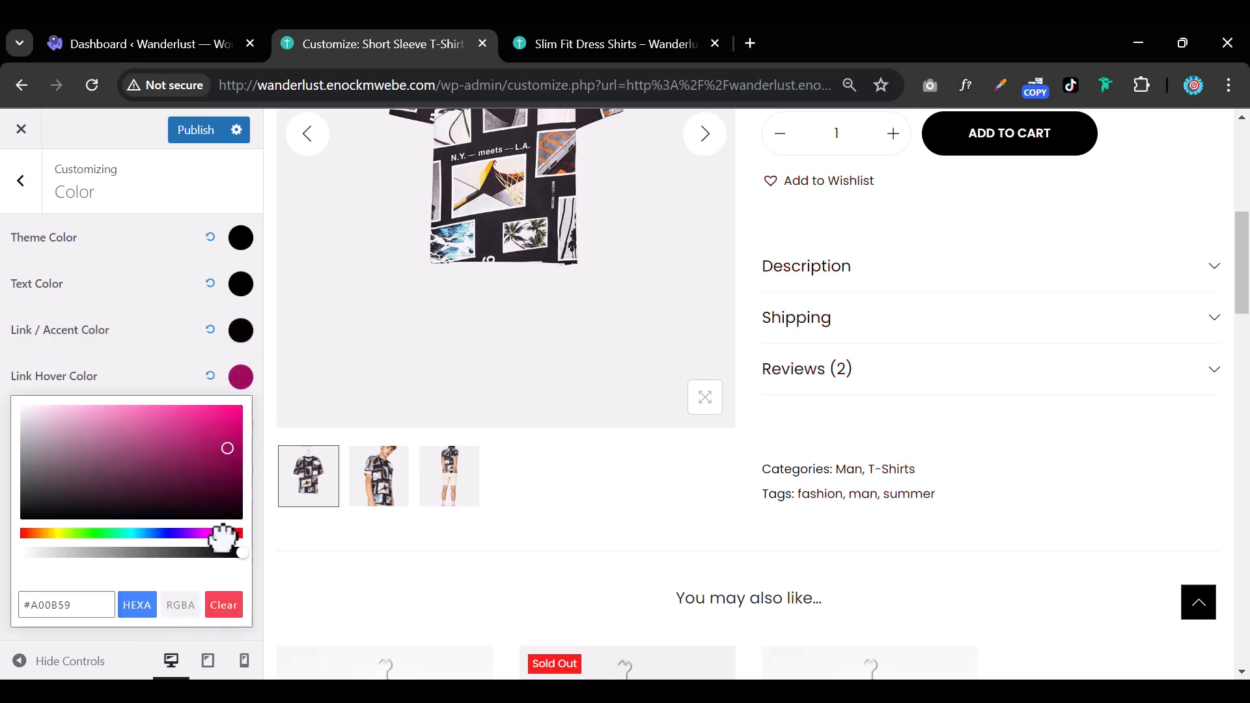
left_click_drag(212, 447, 185, 406)
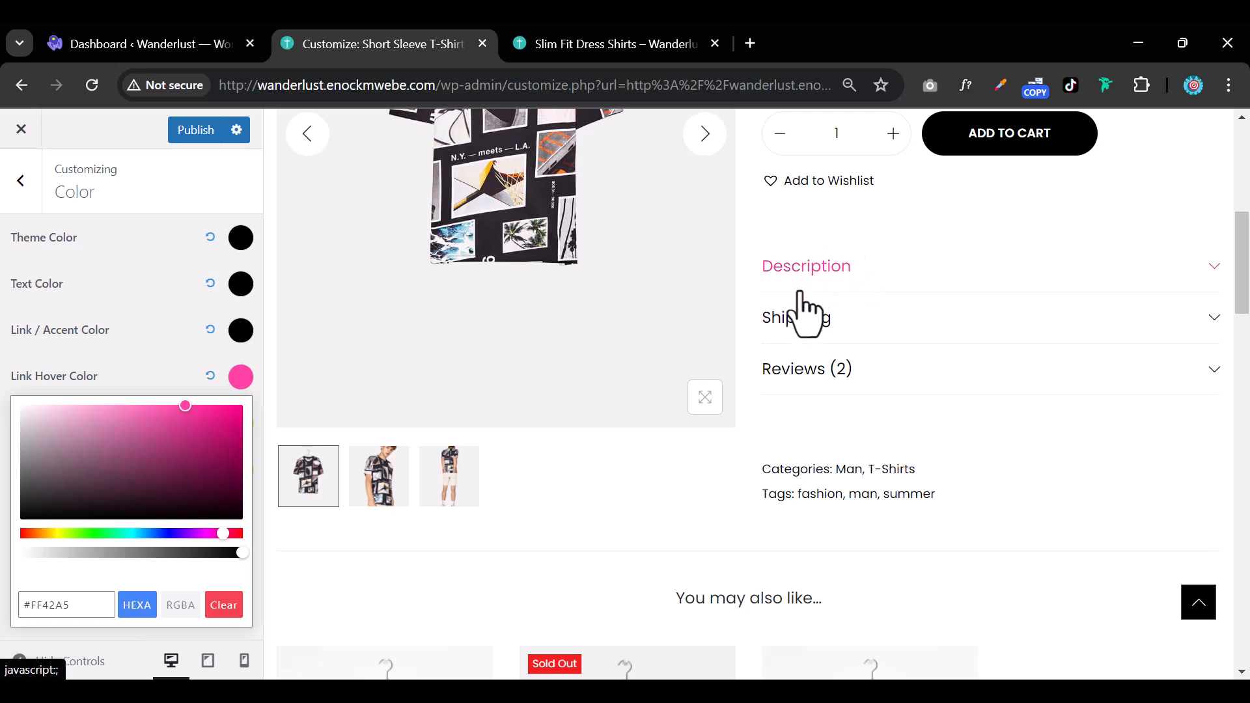
mouse_move(167, 514)
left_mouse_down()
mouse_move(100, 508)
mouse_move(92, 451)
mouse_move(17, 461)
mouse_move(16, 474)
left_mouse_up()
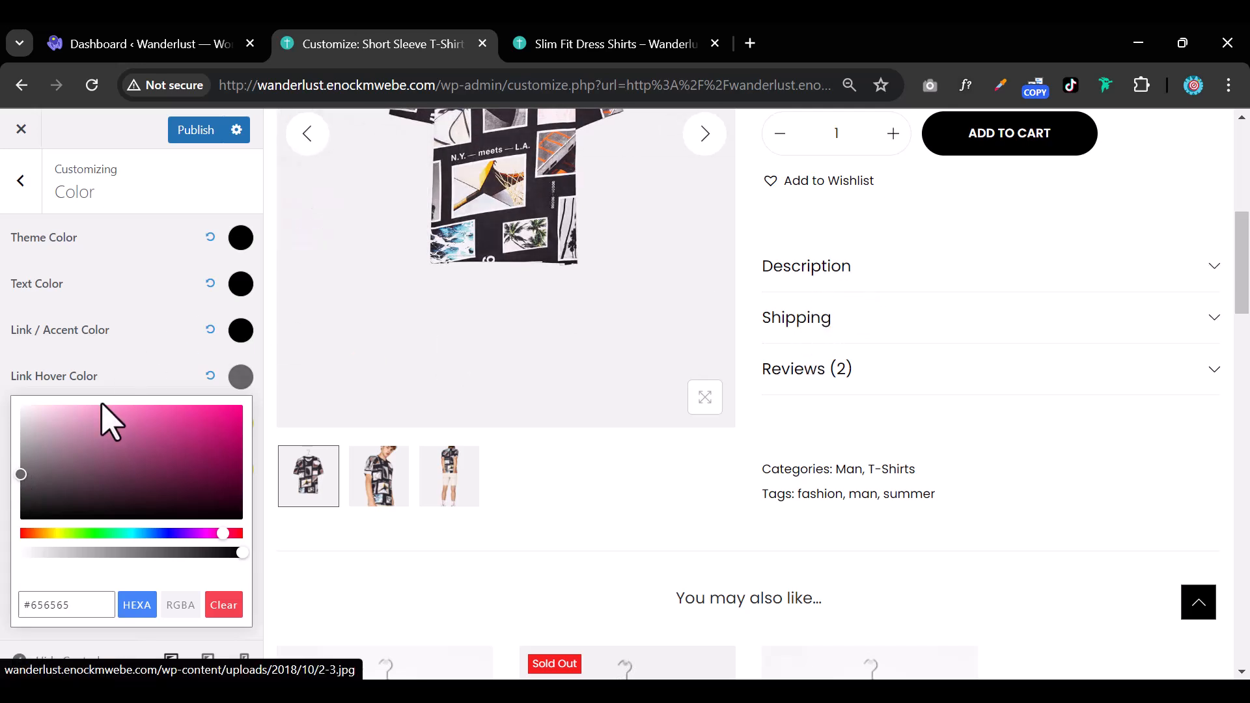
left_click_drag(78, 466, 140, 459)
left_click_drag(97, 534, 76, 534)
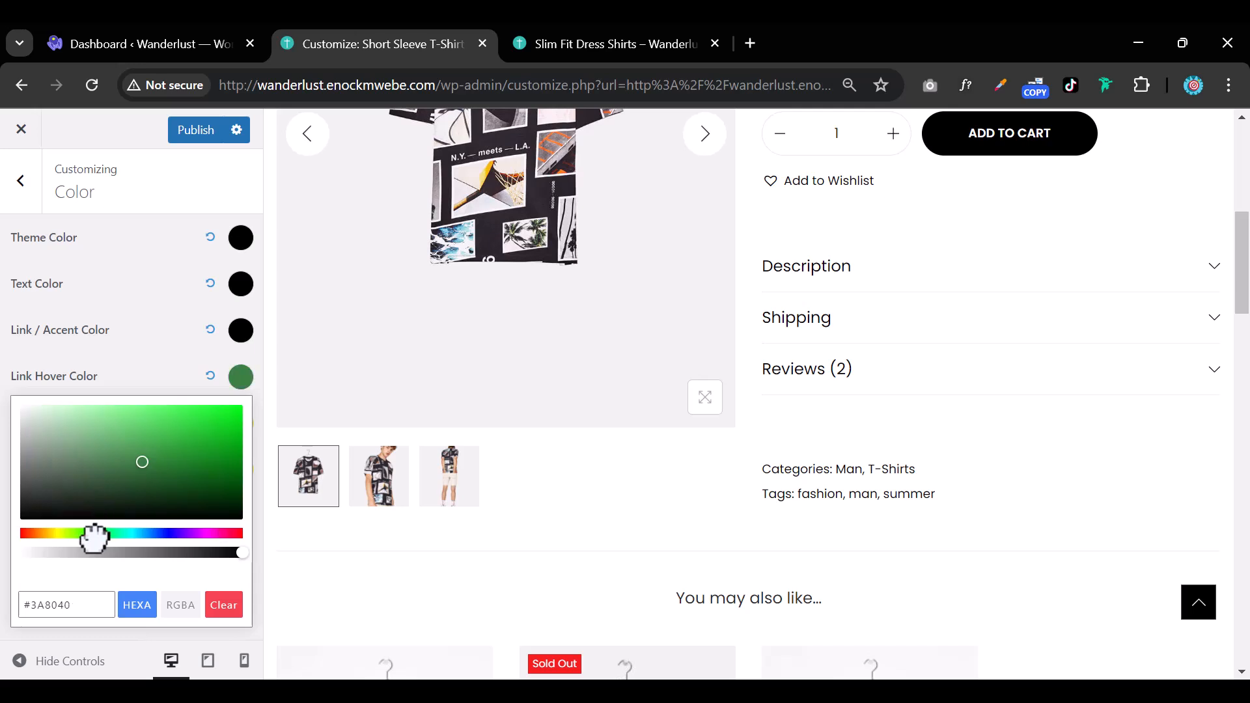
left_click(106, 484)
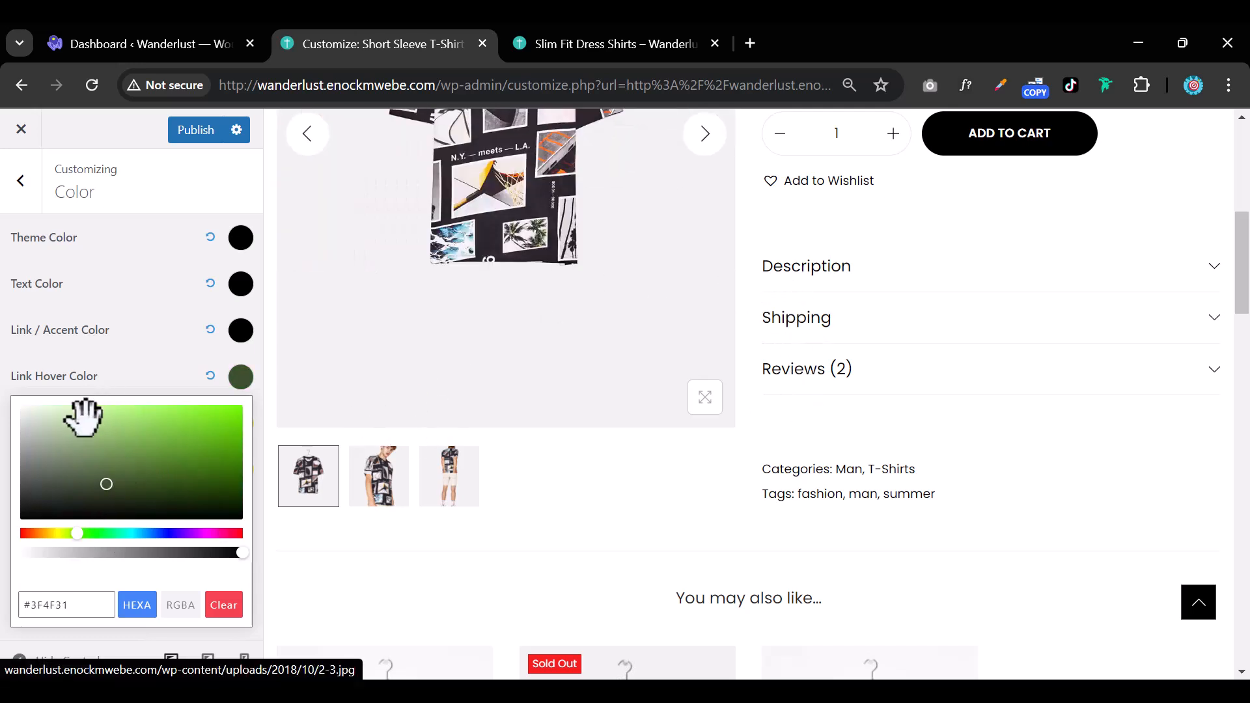
Set the Link Hover Color to dark blue #181A80
left_click(168, 534)
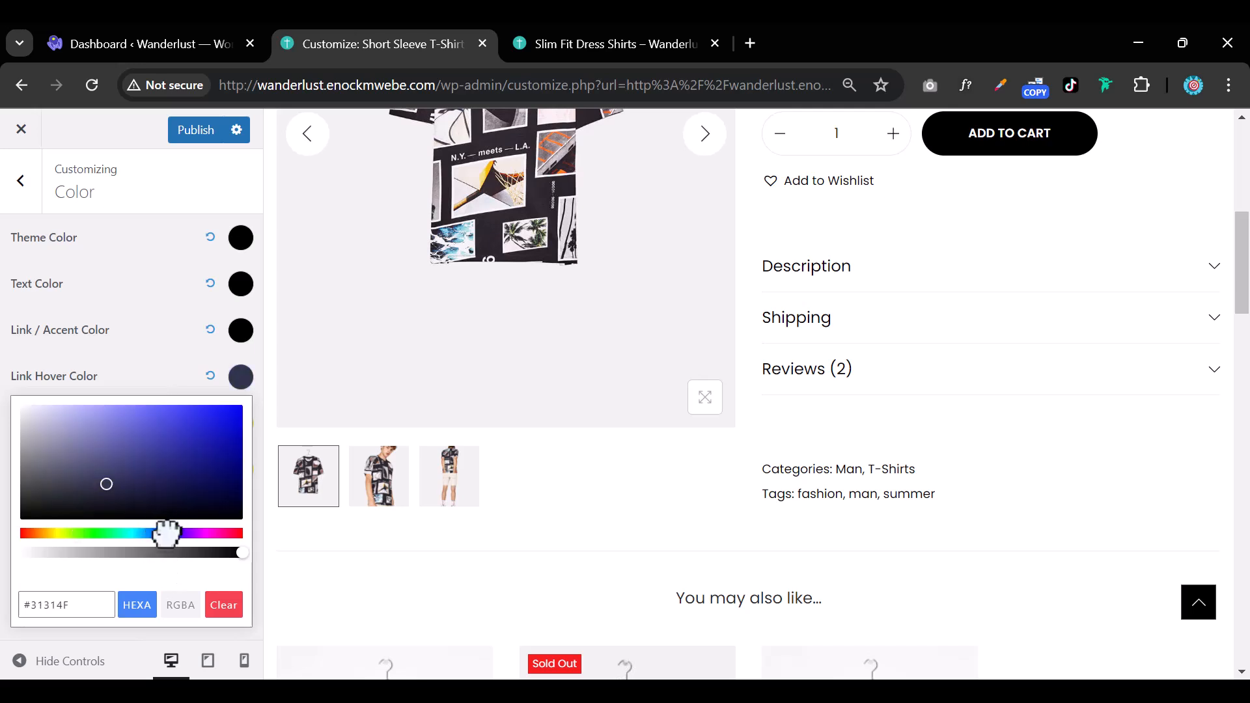
mouse_move(176, 485)
left_mouse_down()
mouse_move(193, 424)
mouse_move(200, 464)
left_mouse_up()
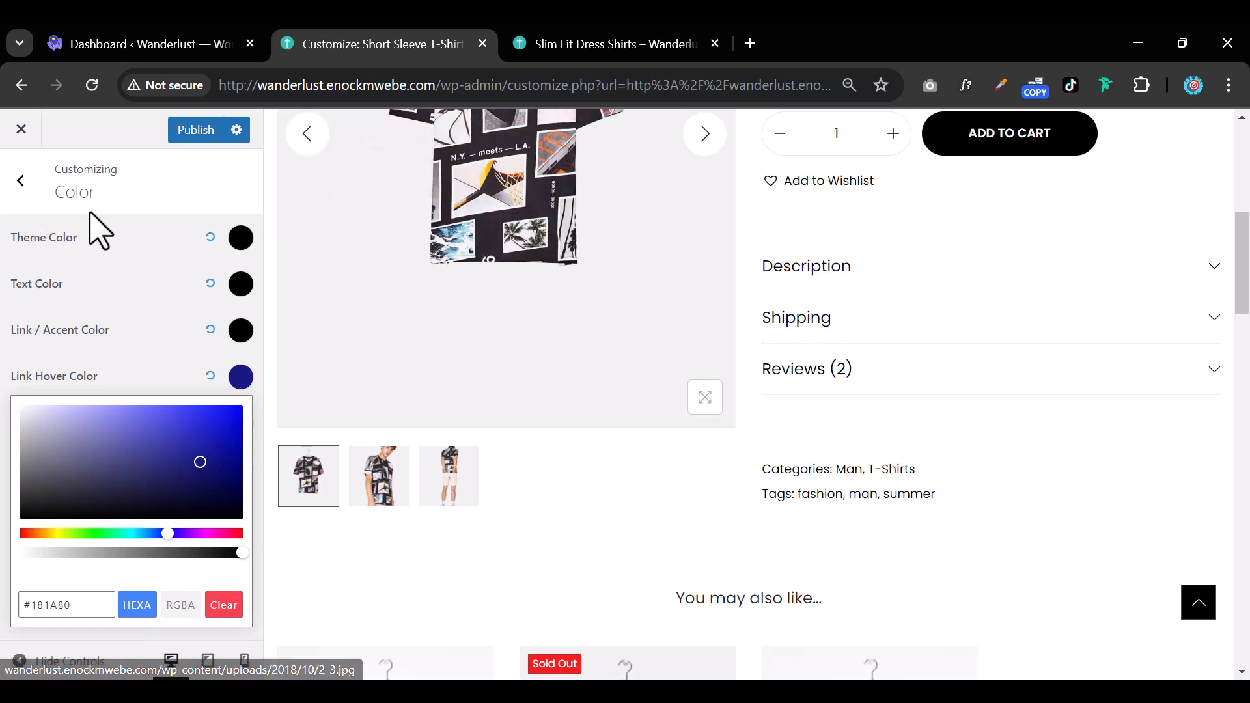
left_click(195, 203)
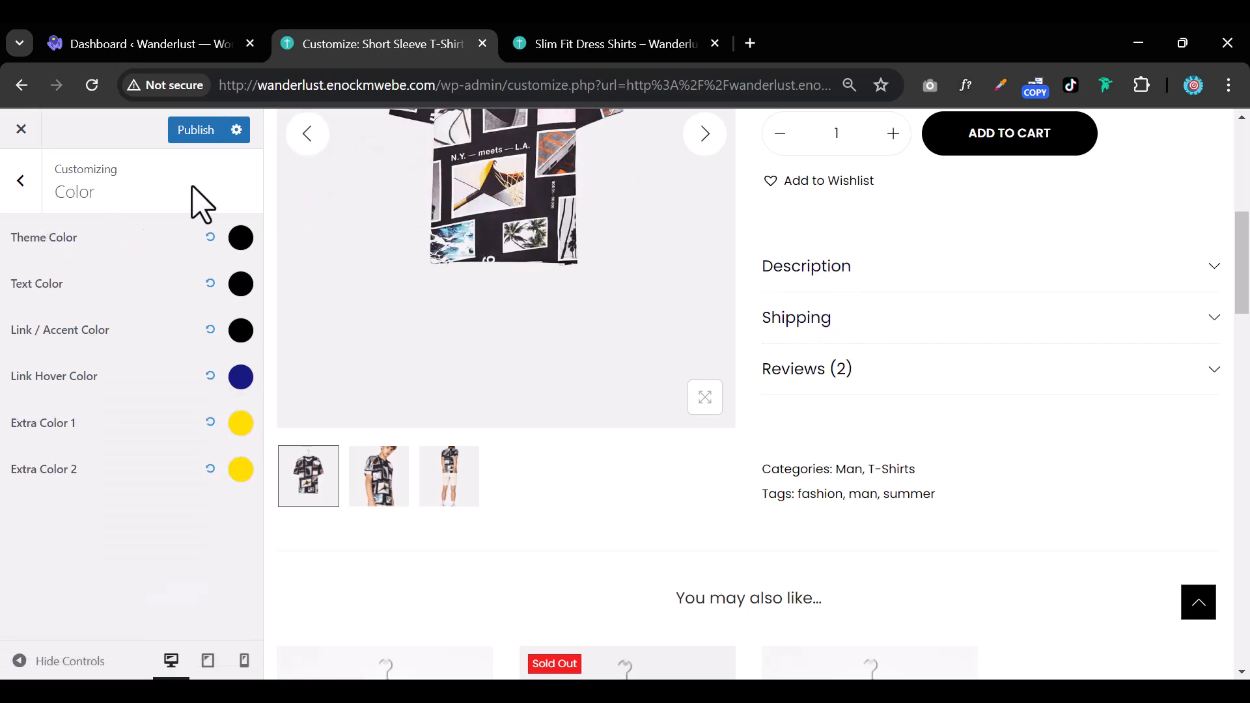
Leave the Color settings and open the theme's Buttons settings, keeping the product page in the preview
left_click(21, 195)
scroll(117, 410, "down", 2)
left_click(109, 379)
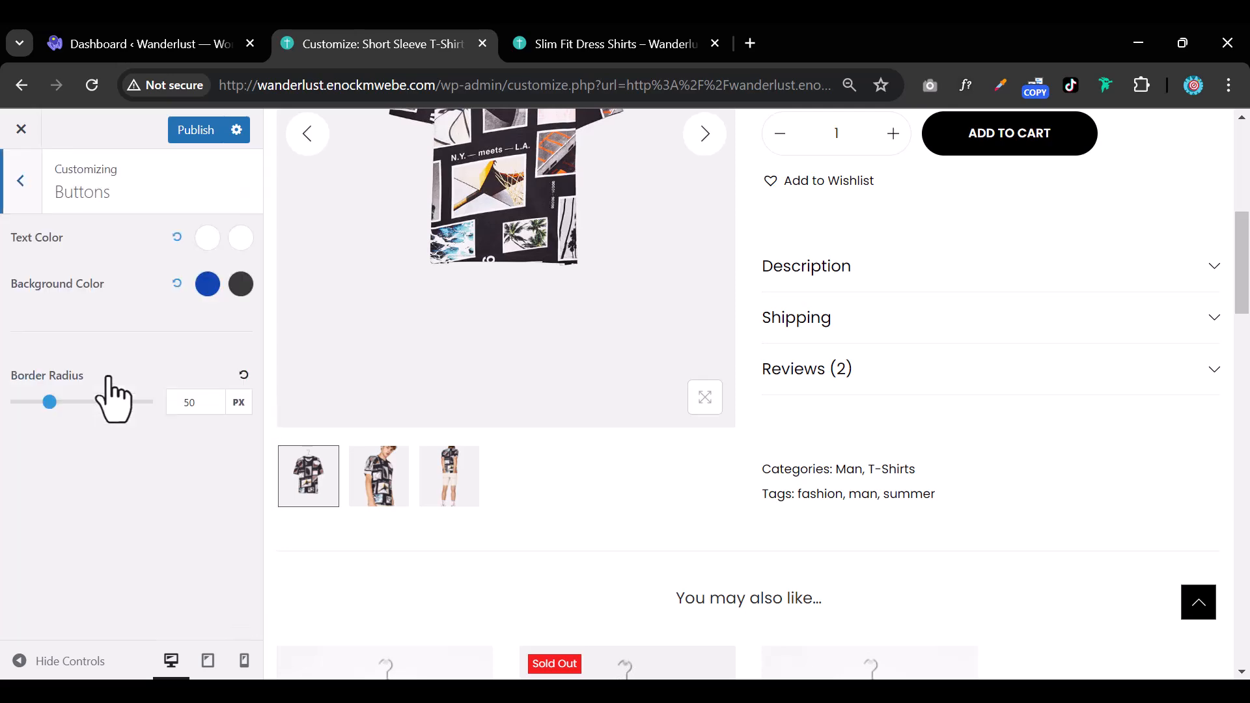
scroll(1051, 308, "up", 6)
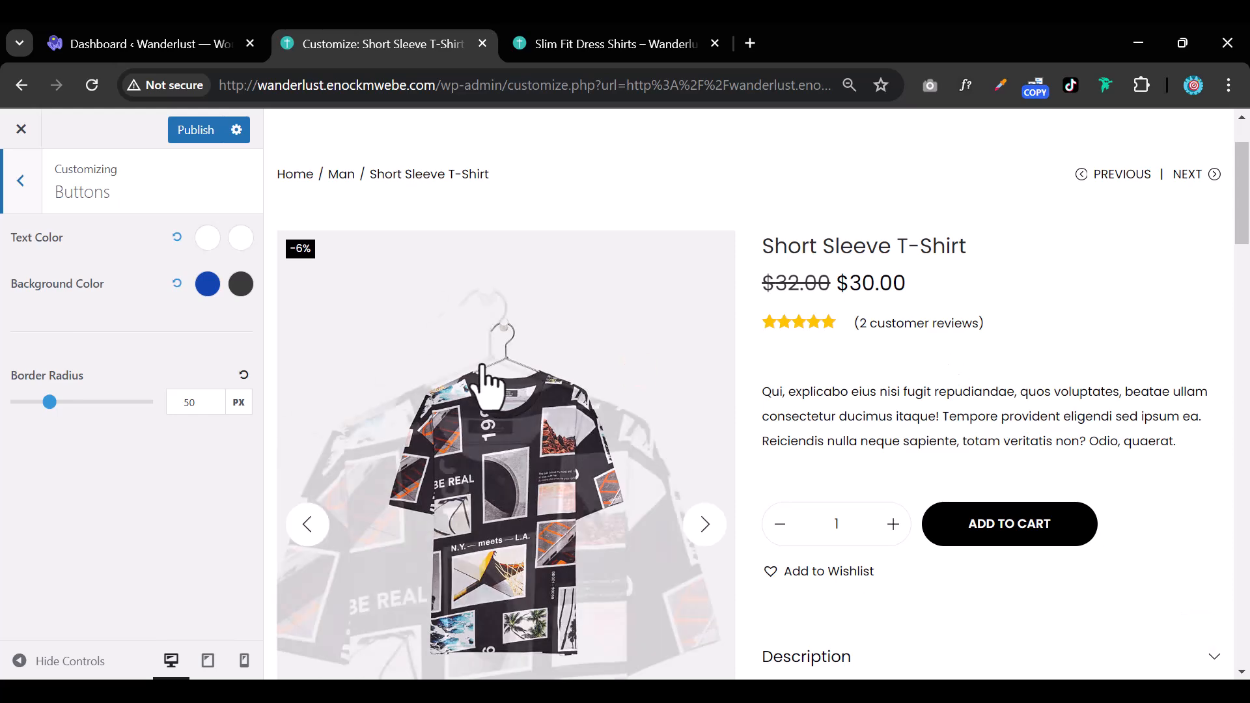
Load the store's homepage in the preview and set the buttons' Background Color to black #000000
left_click(207, 284)
scroll(725, 424, "down", 15)
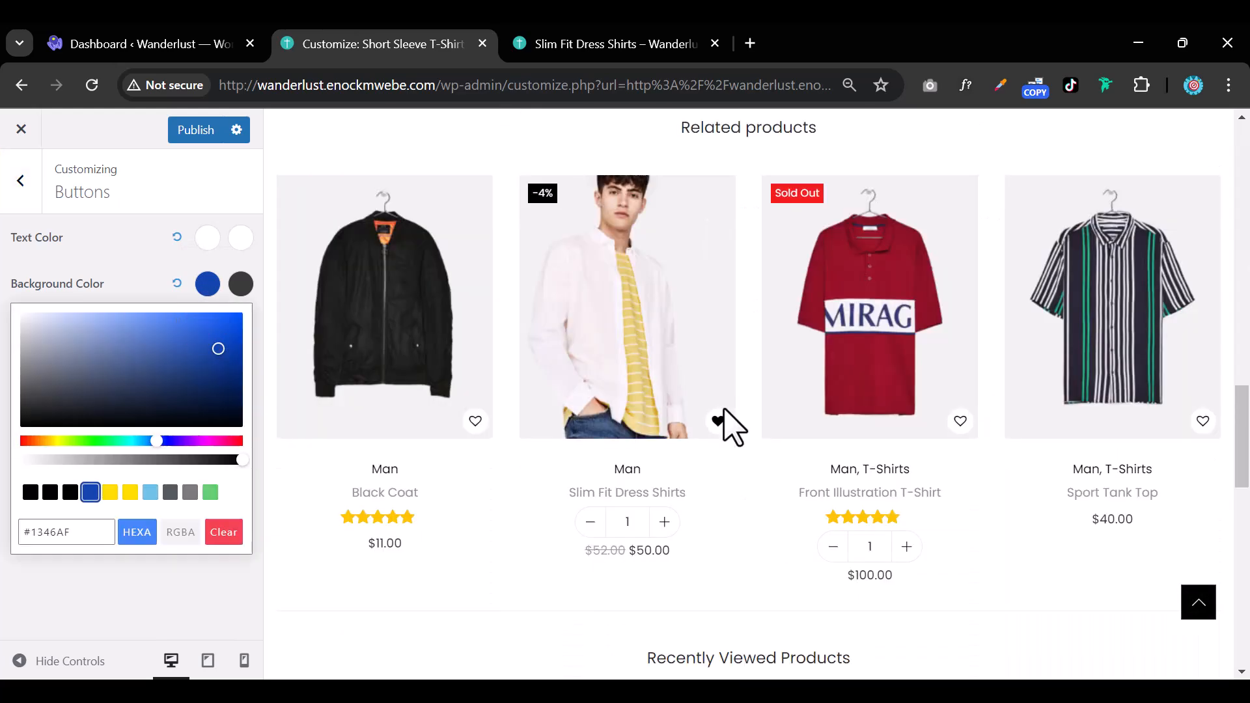
scroll(723, 427, "down", 5)
scroll(722, 427, "up", 20)
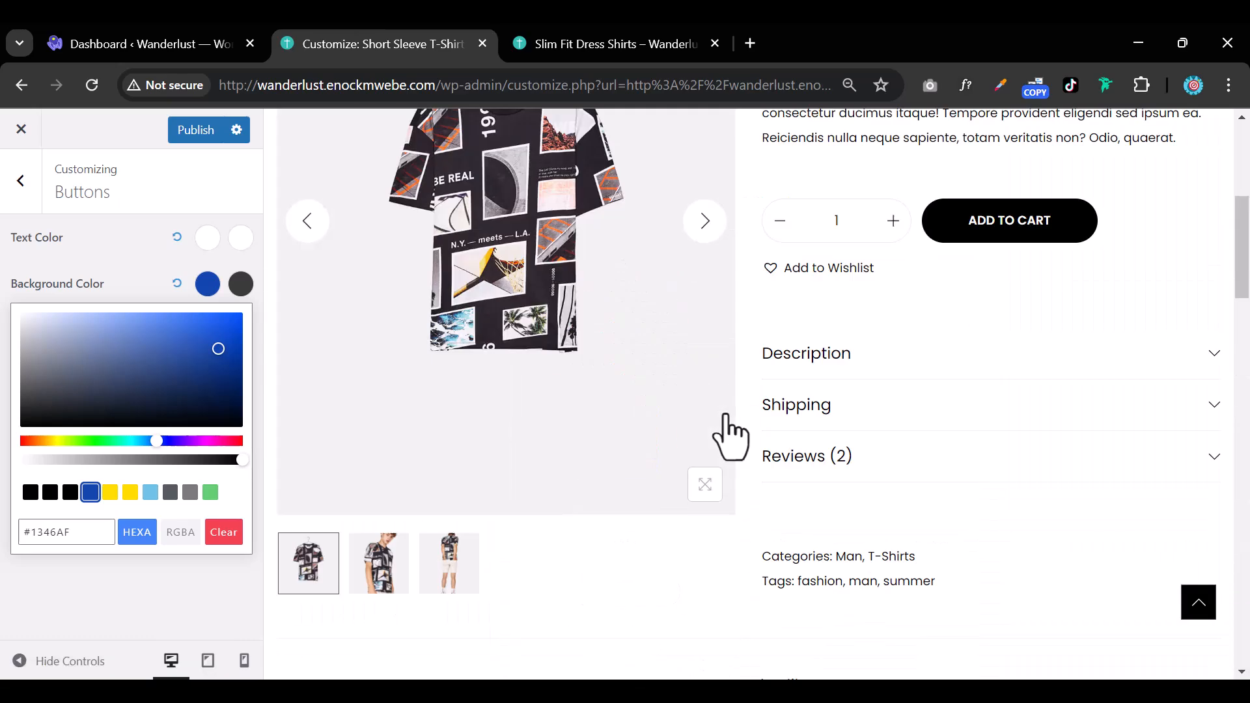
scroll(533, 280, "up", 3)
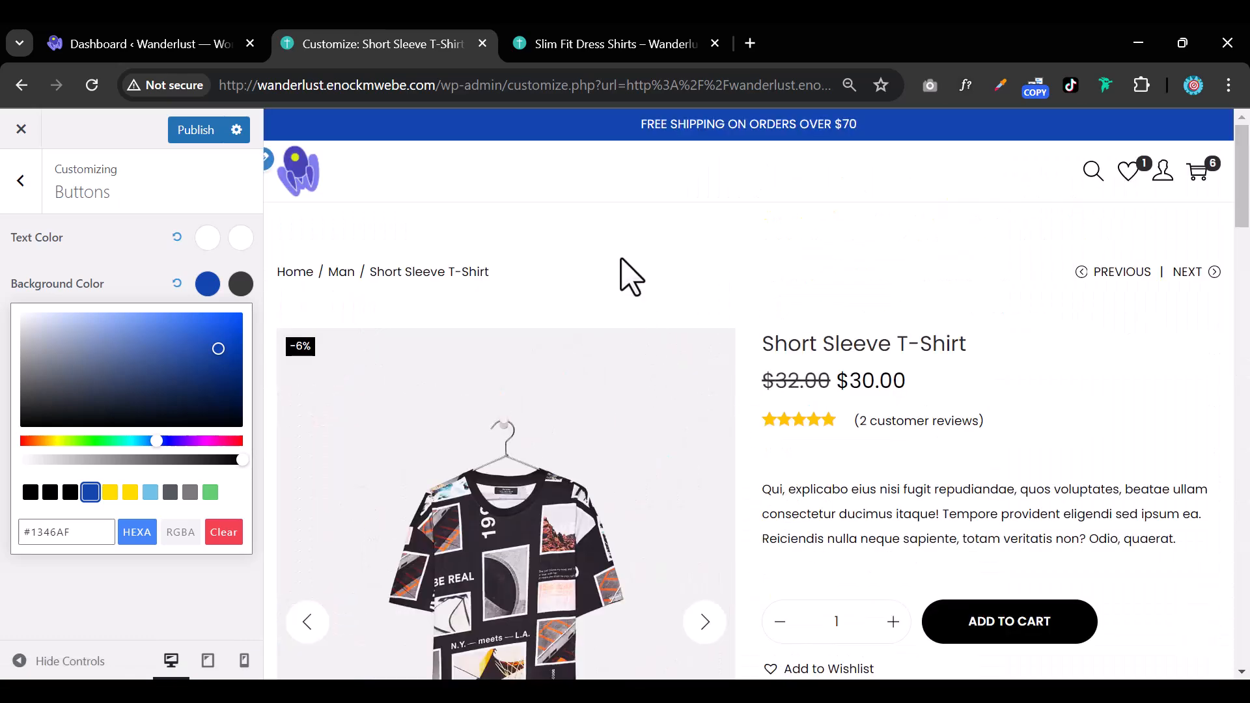
left_click(299, 192)
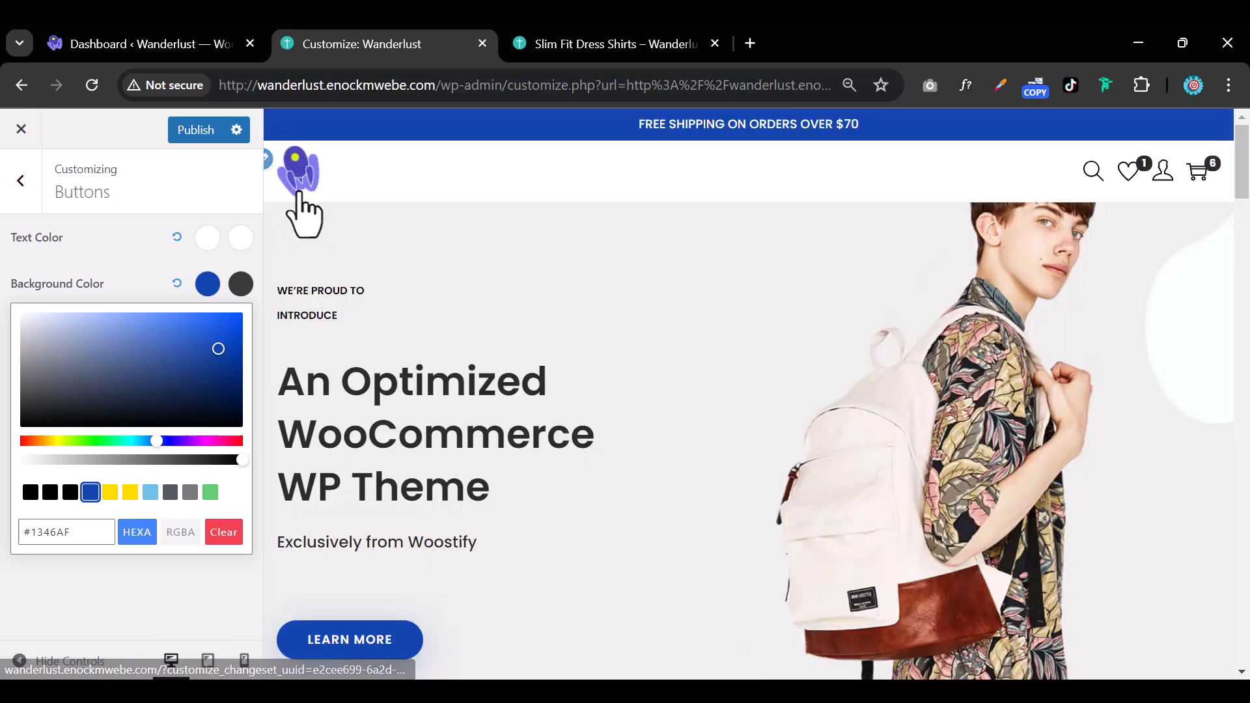
scroll(595, 393, "down", 15)
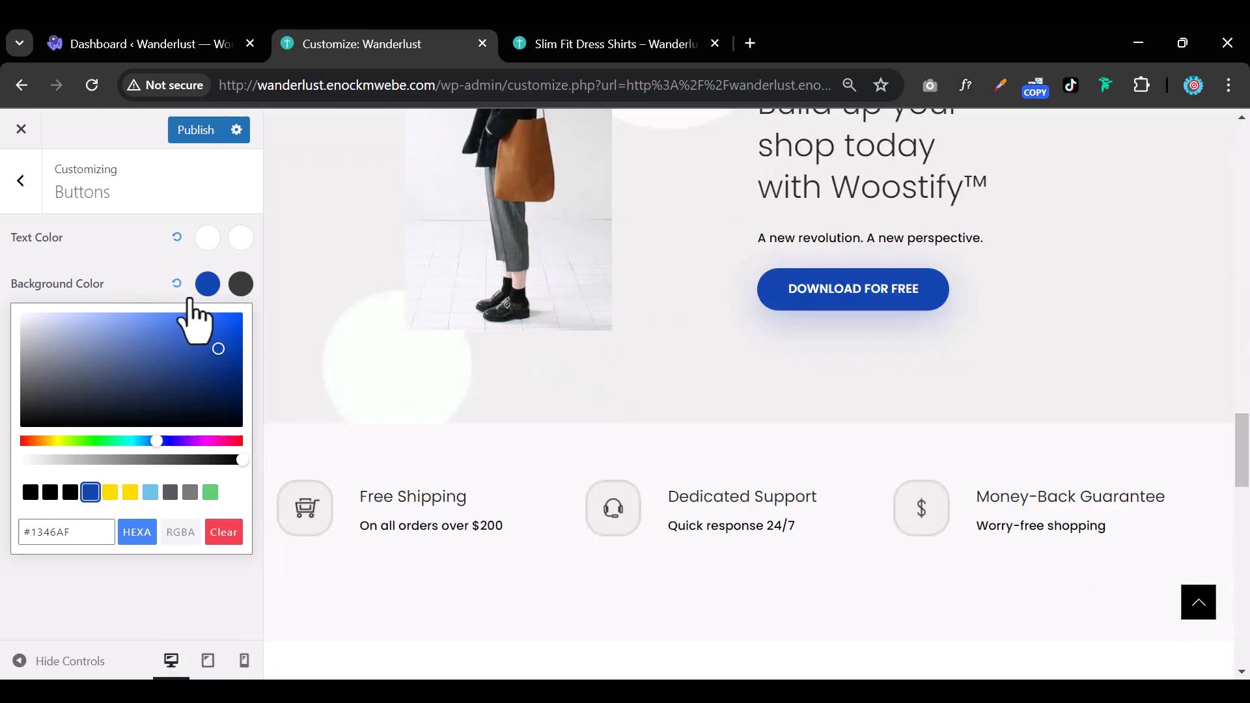
left_click(208, 287)
left_click(208, 284)
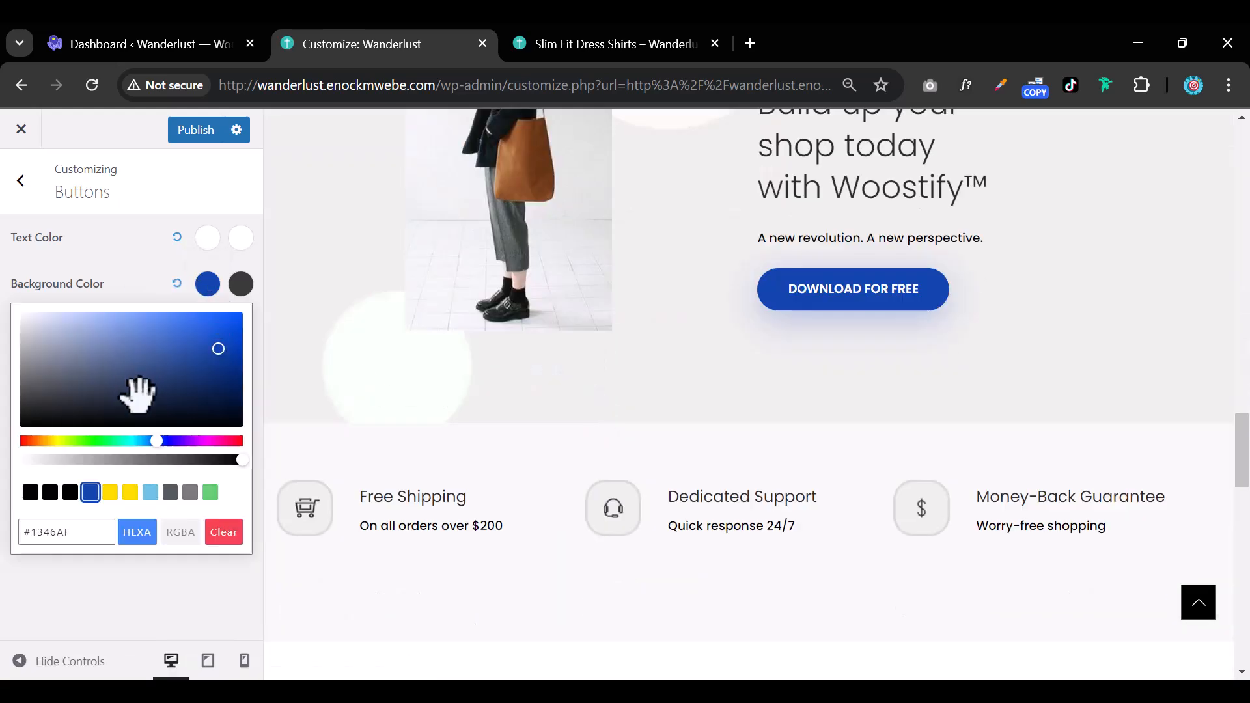
left_click(30, 492)
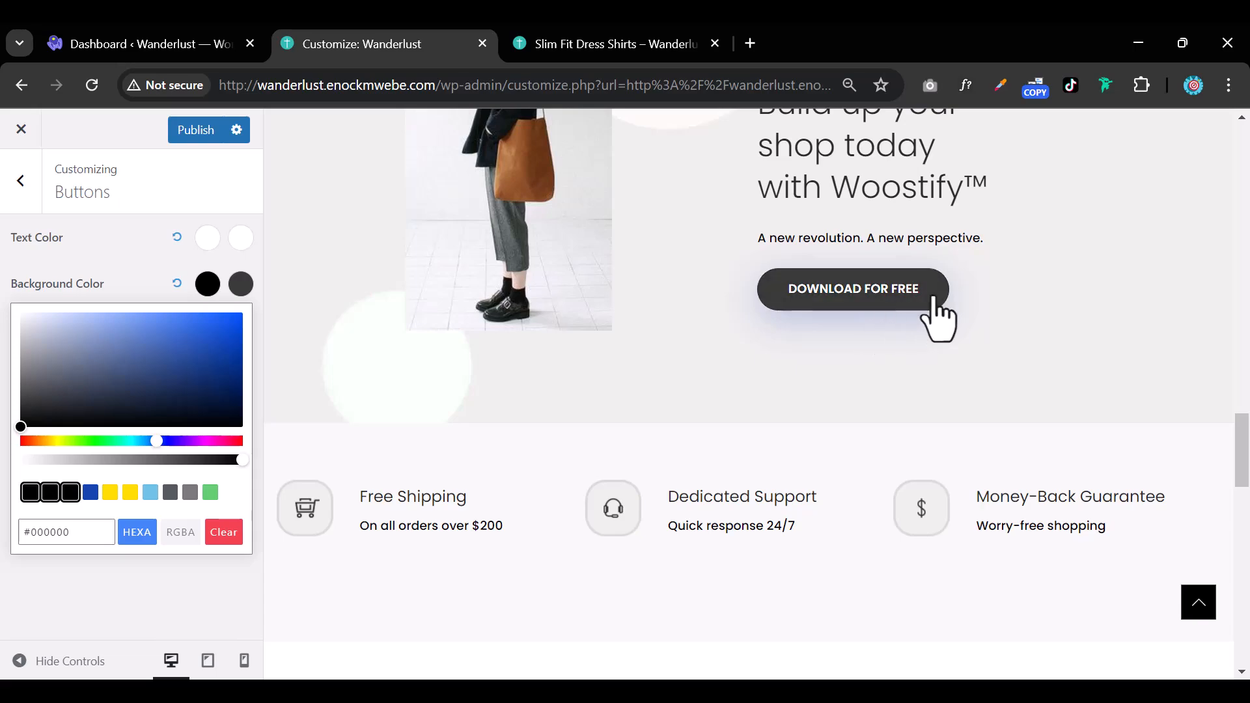
left_click(208, 284)
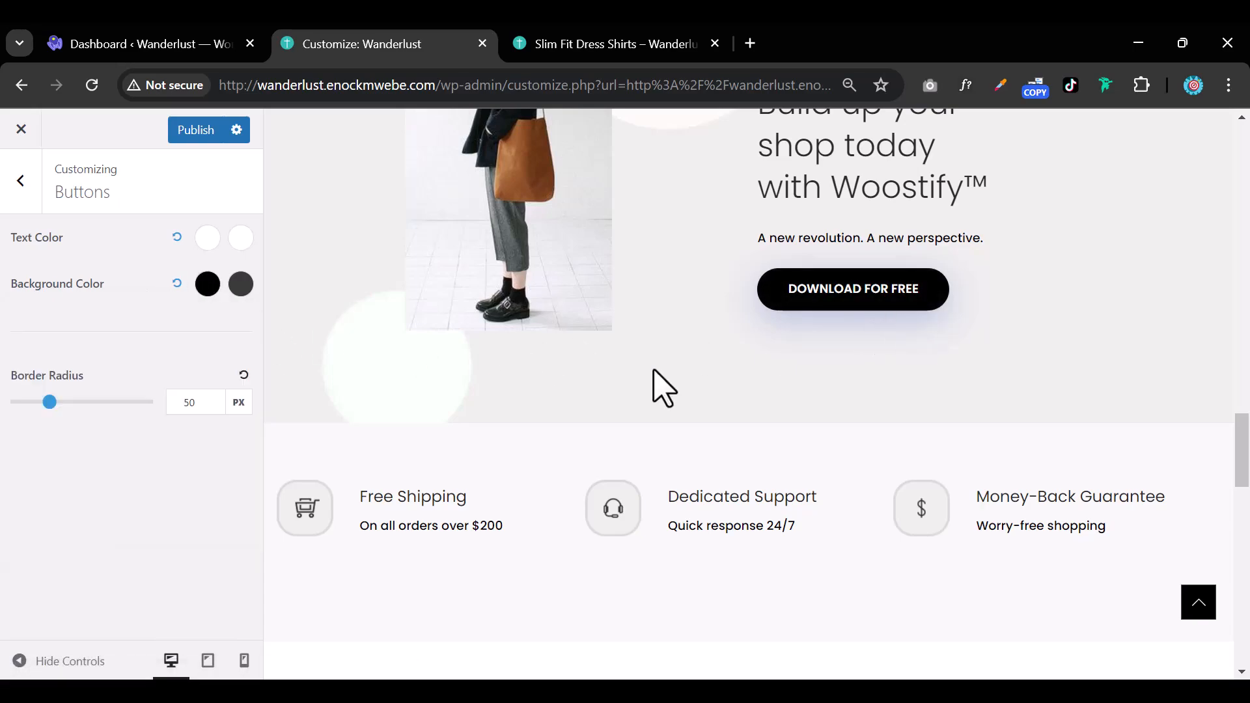
Examine how the homepage's Learn More and Download for Free buttons and the product listings look with the black button background
scroll(662, 386, "down", 10)
scroll(662, 385, "up", 10)
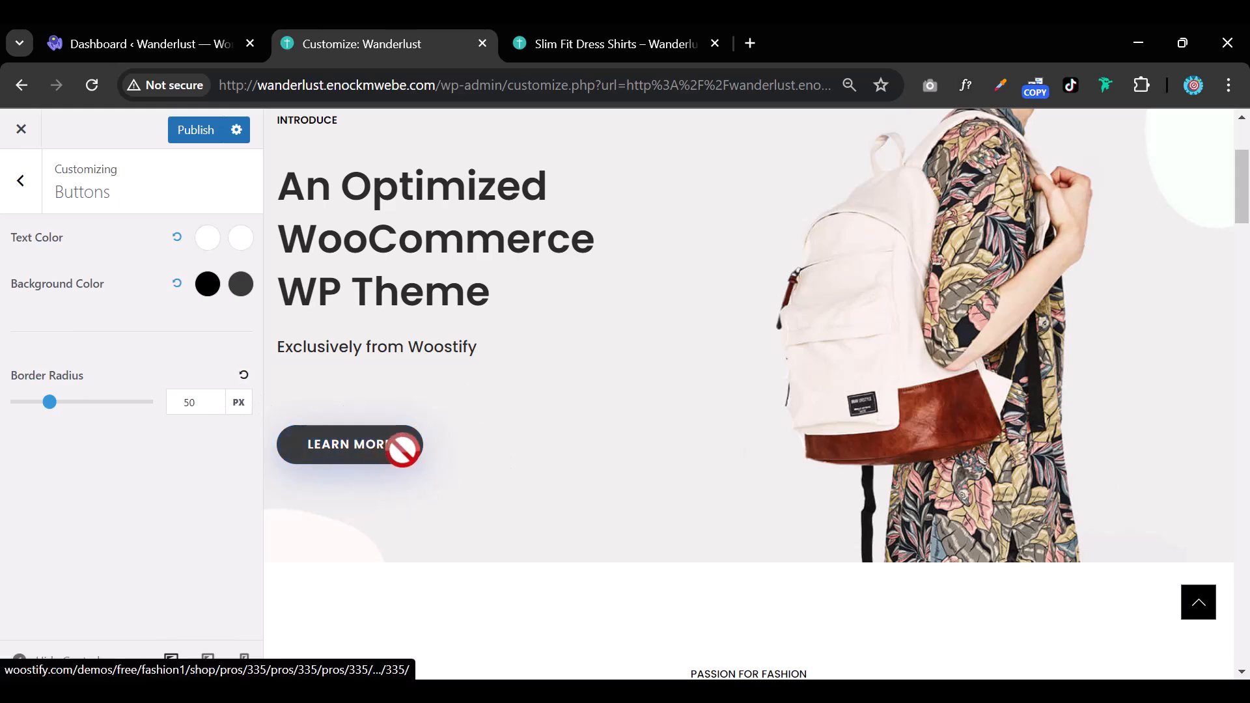
scroll(393, 457, "down", 8)
scroll(837, 362, "down", 10)
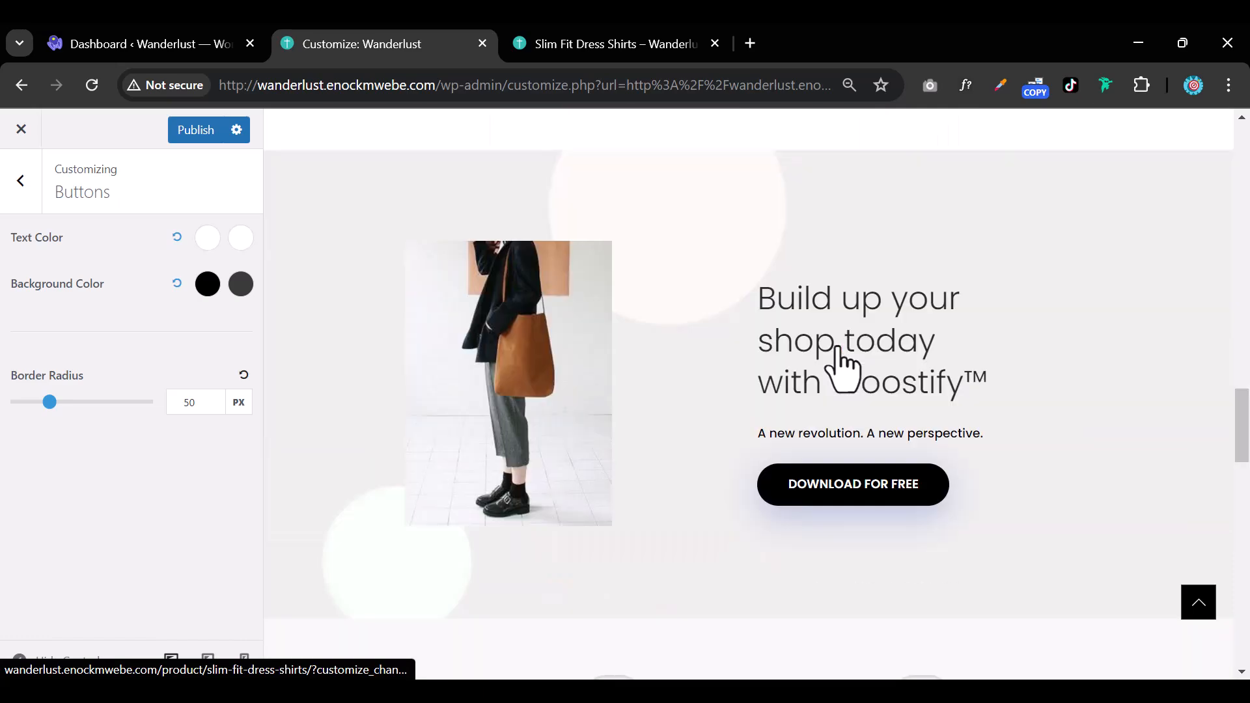
scroll(842, 366, "up", 6)
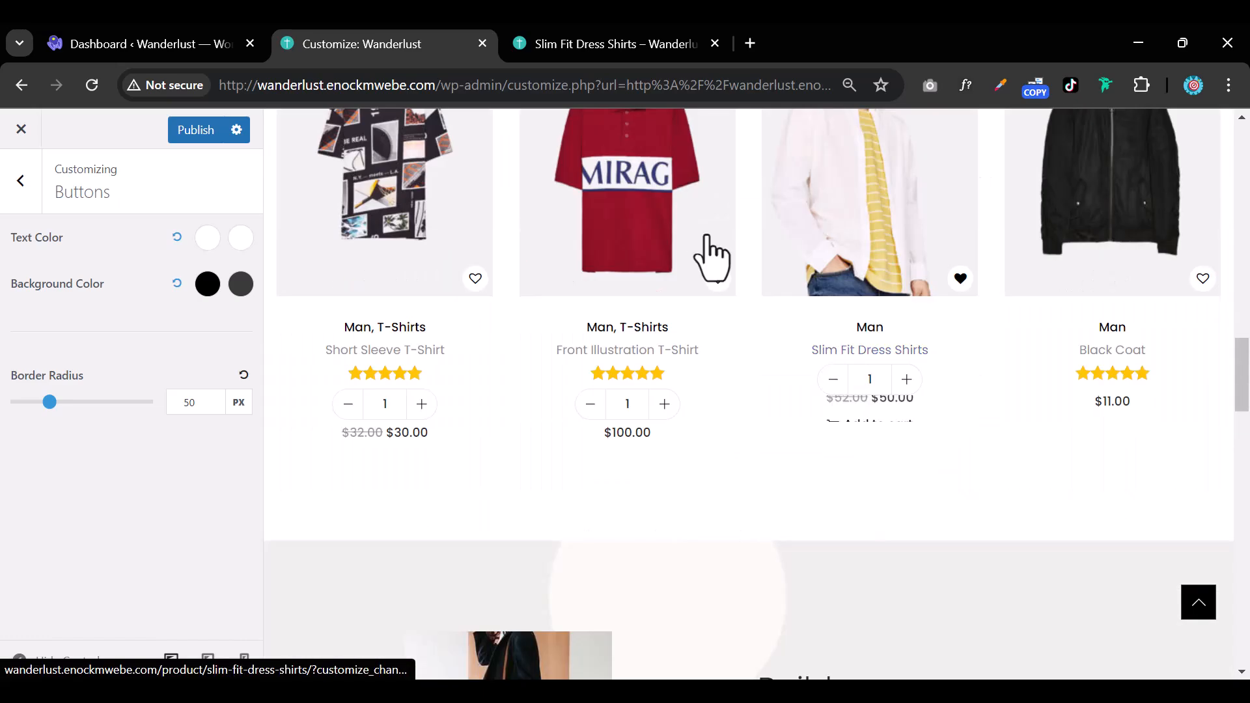
scroll(762, 384, "down", 4)
scroll(761, 385, "up", 10)
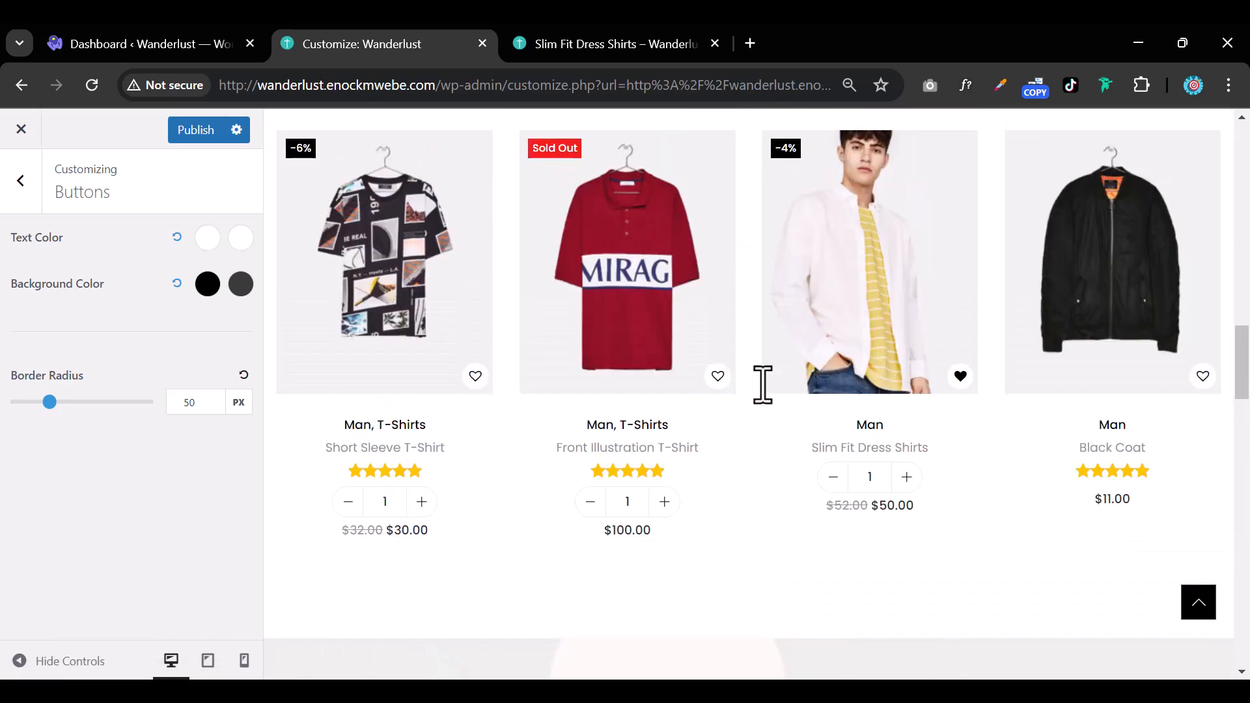
scroll(765, 399, "up", 6)
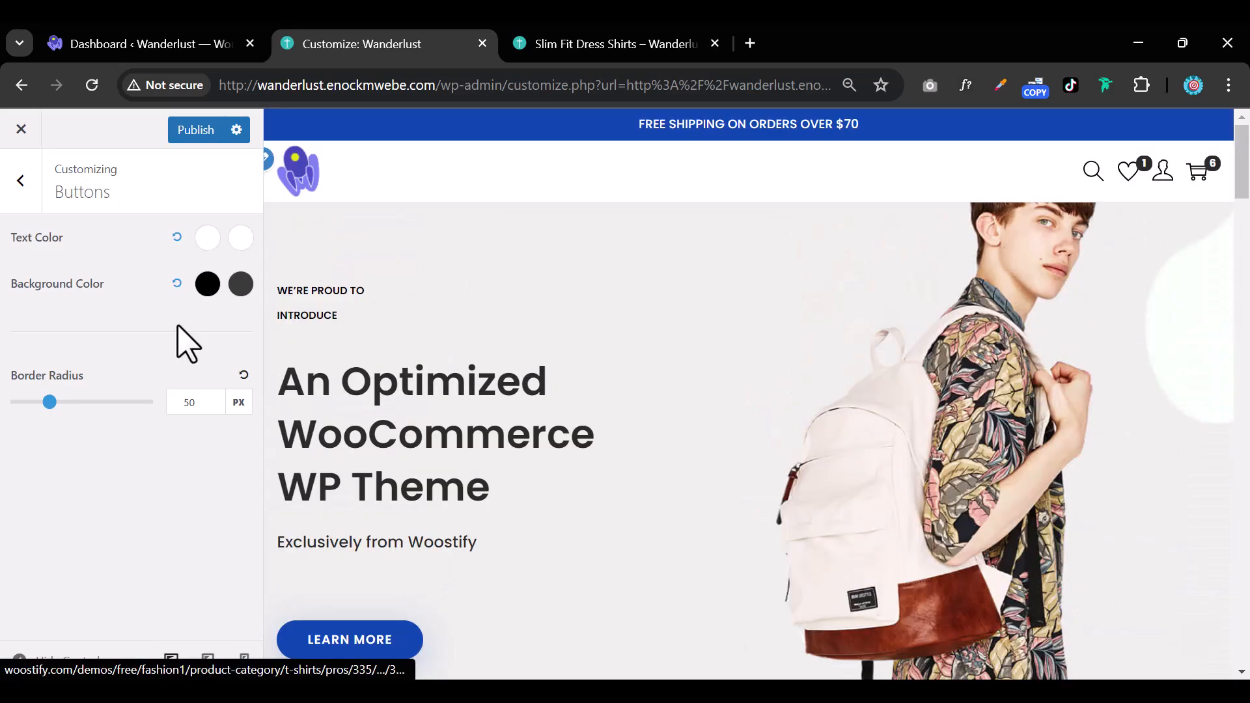
scroll(647, 349, "down", 12)
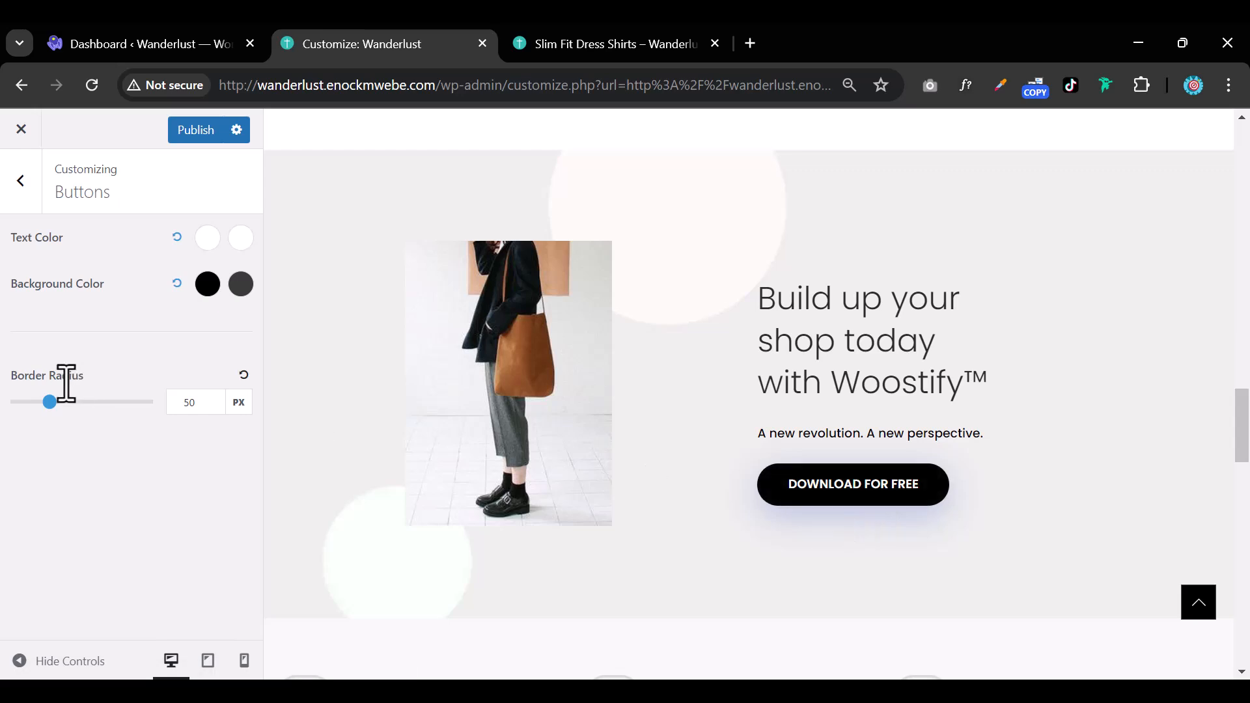
Reduce the buttons' Border Radius to 24 px and load the Slim Fit Dress Shirts product page in the preview
mouse_move(49, 402)
left_mouse_down()
mouse_move(16, 401)
mouse_move(8, 427)
mouse_move(36, 414)
left_mouse_up()
scroll(755, 444, "down", 15)
scroll(671, 300, "up", 2)
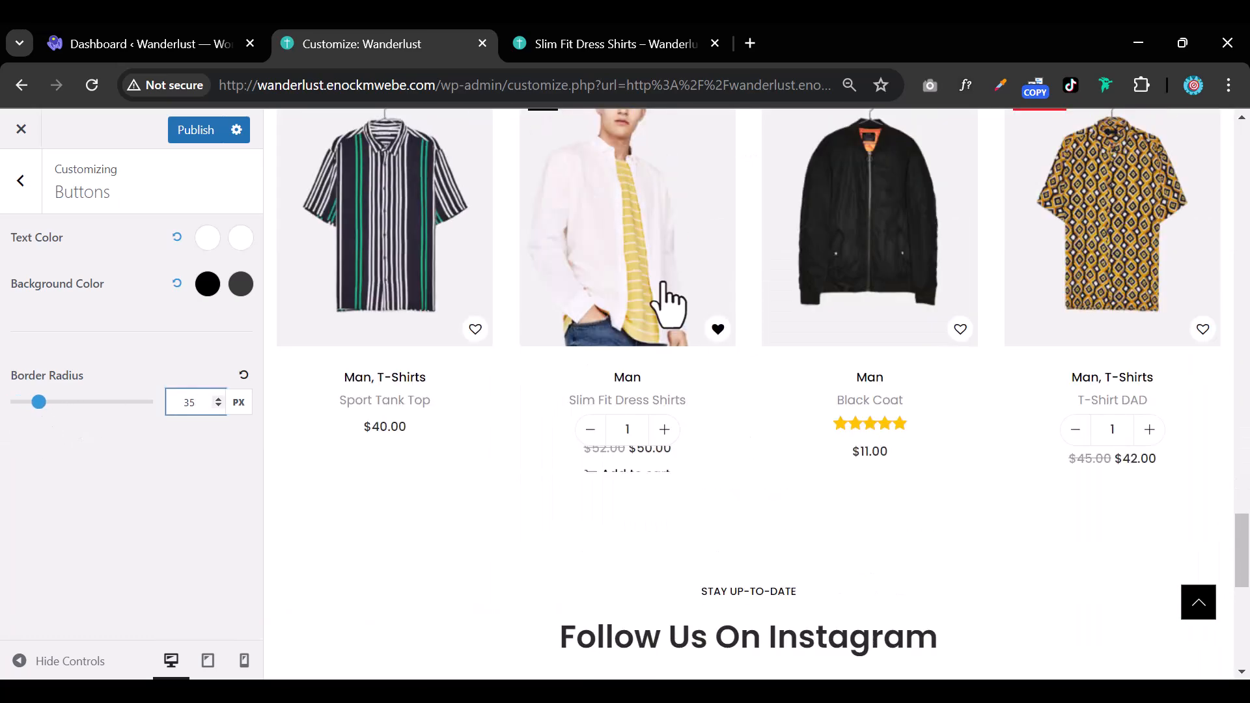
left_click(641, 251)
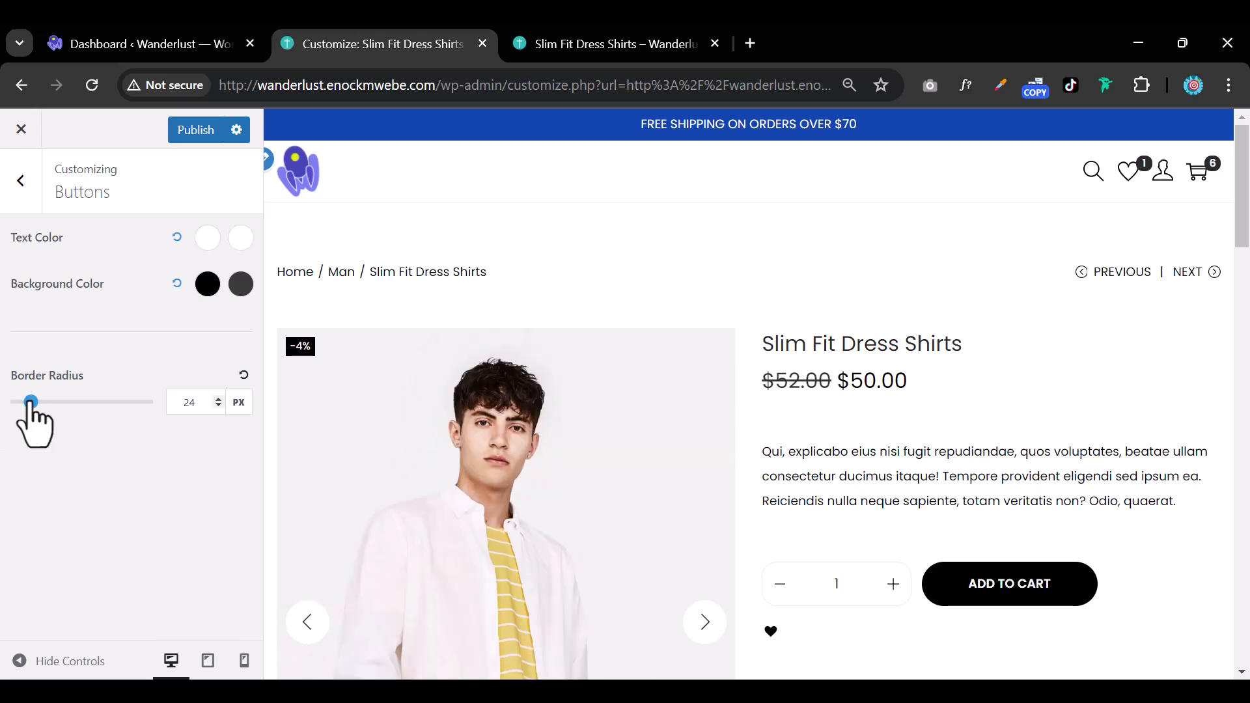
Open the Body typography settings and look over the text on the Slim Fit Dress Shirts page
left_click(25, 196)
scroll(167, 423, "down", 3)
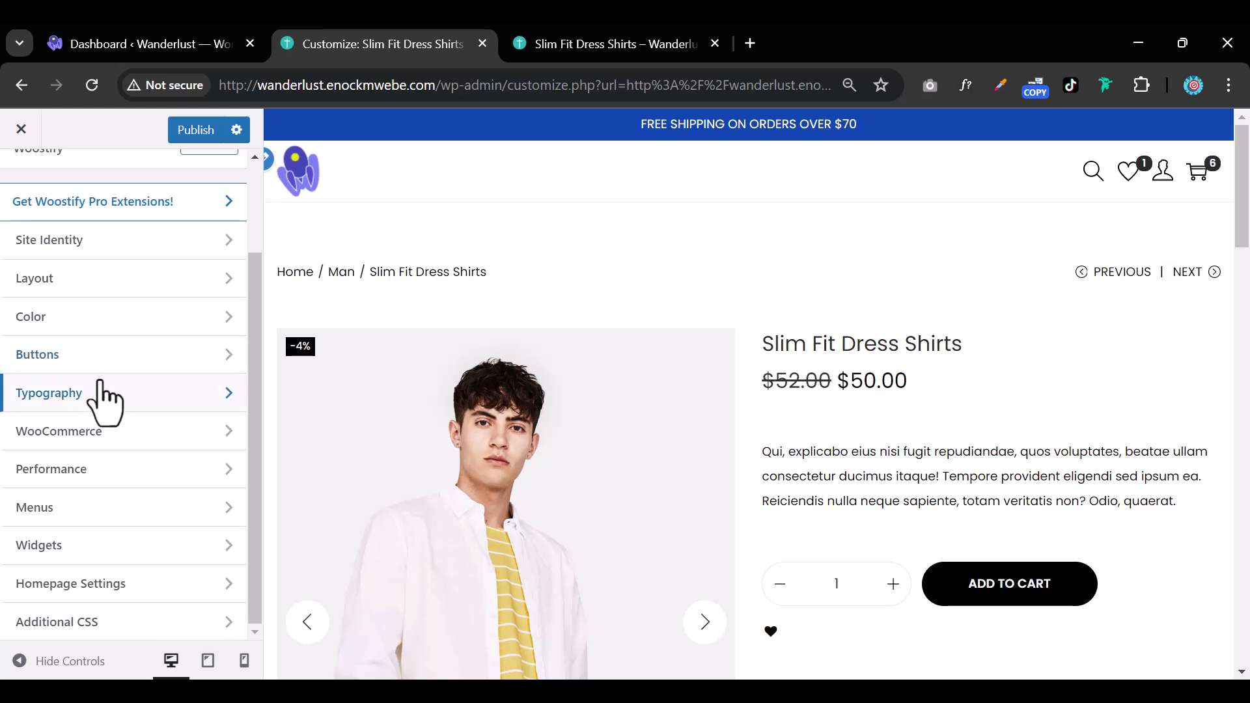
left_click(103, 390)
left_click(107, 249)
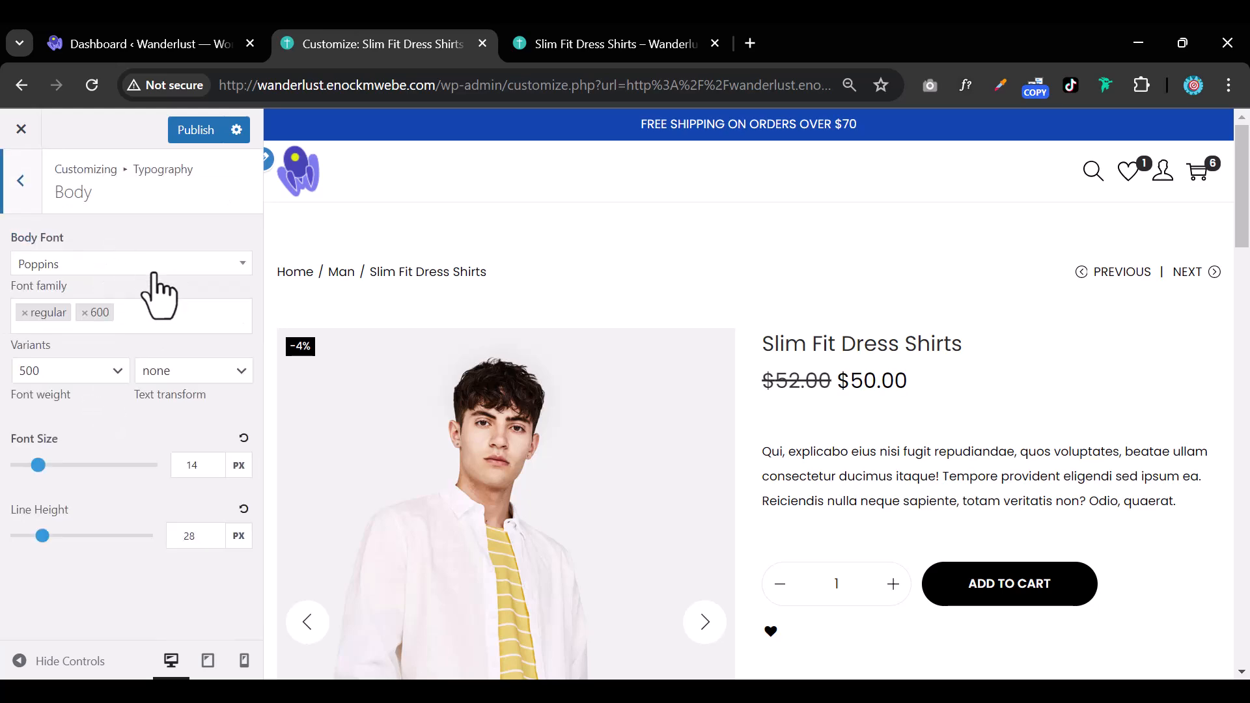
scroll(860, 452, "down", 10)
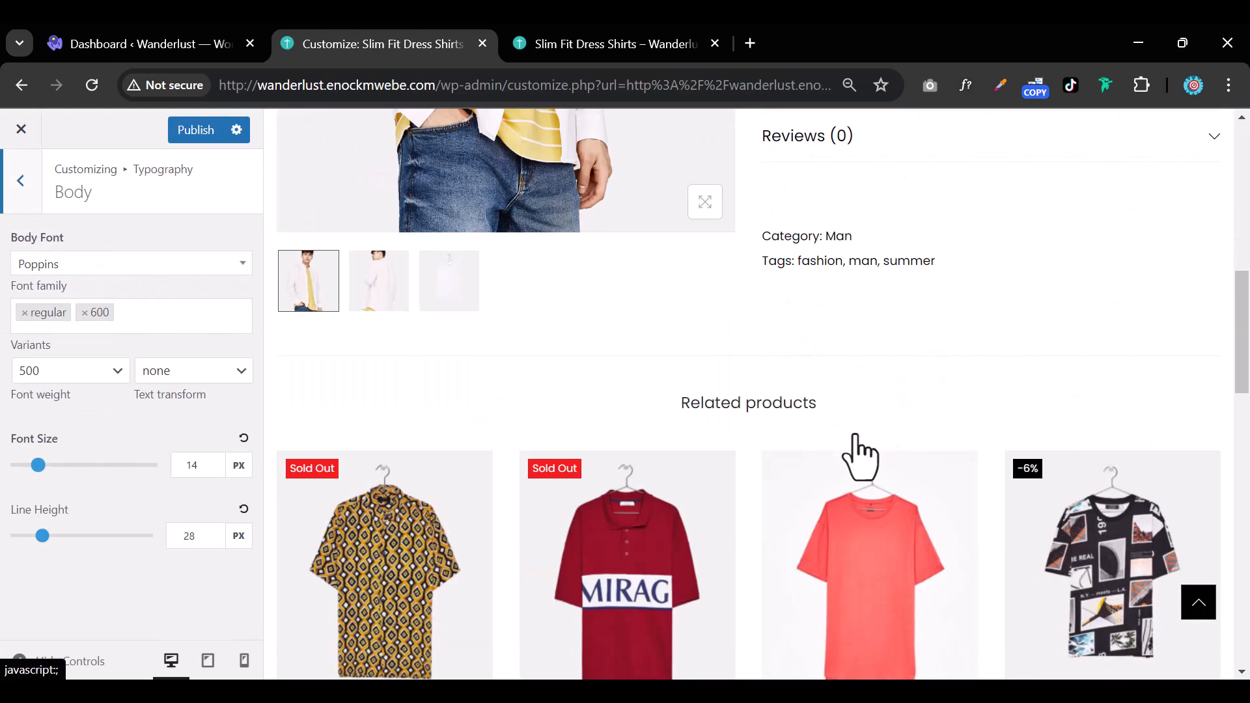
scroll(859, 452, "up", 7)
scroll(854, 433, "up", 1)
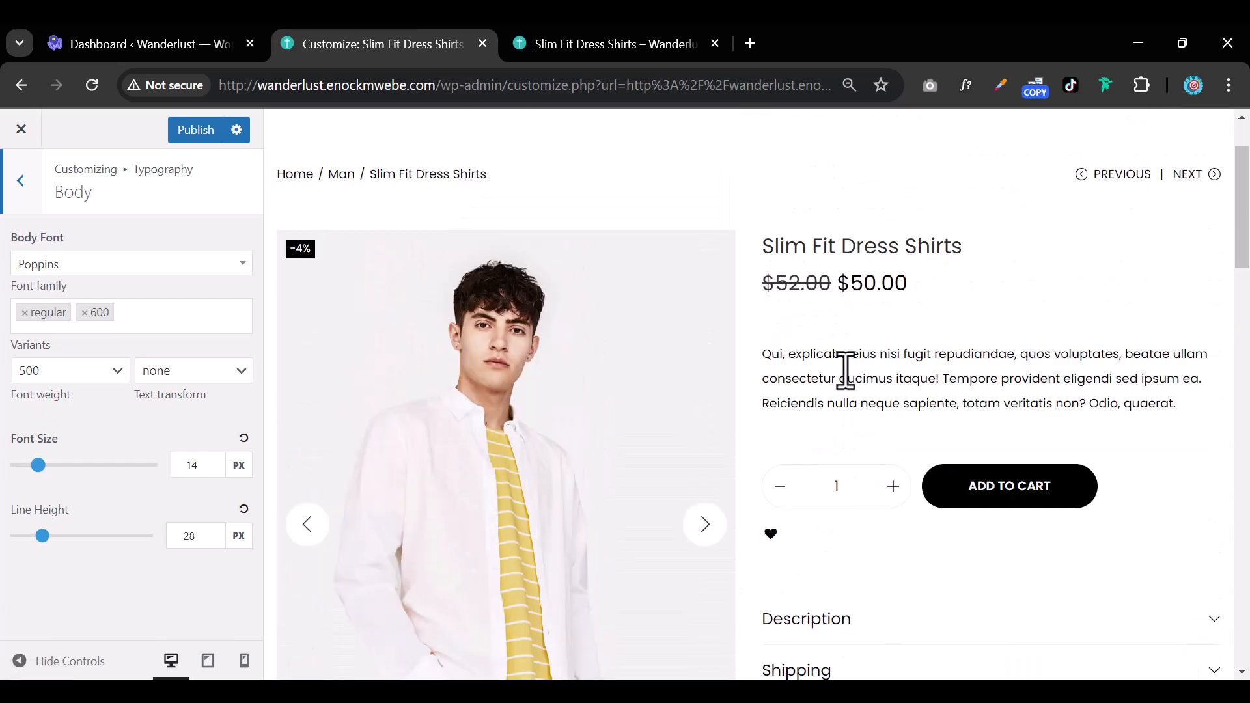
Try Muli as the Body Font and check it on the product page
left_click(84, 312)
left_click(98, 272)
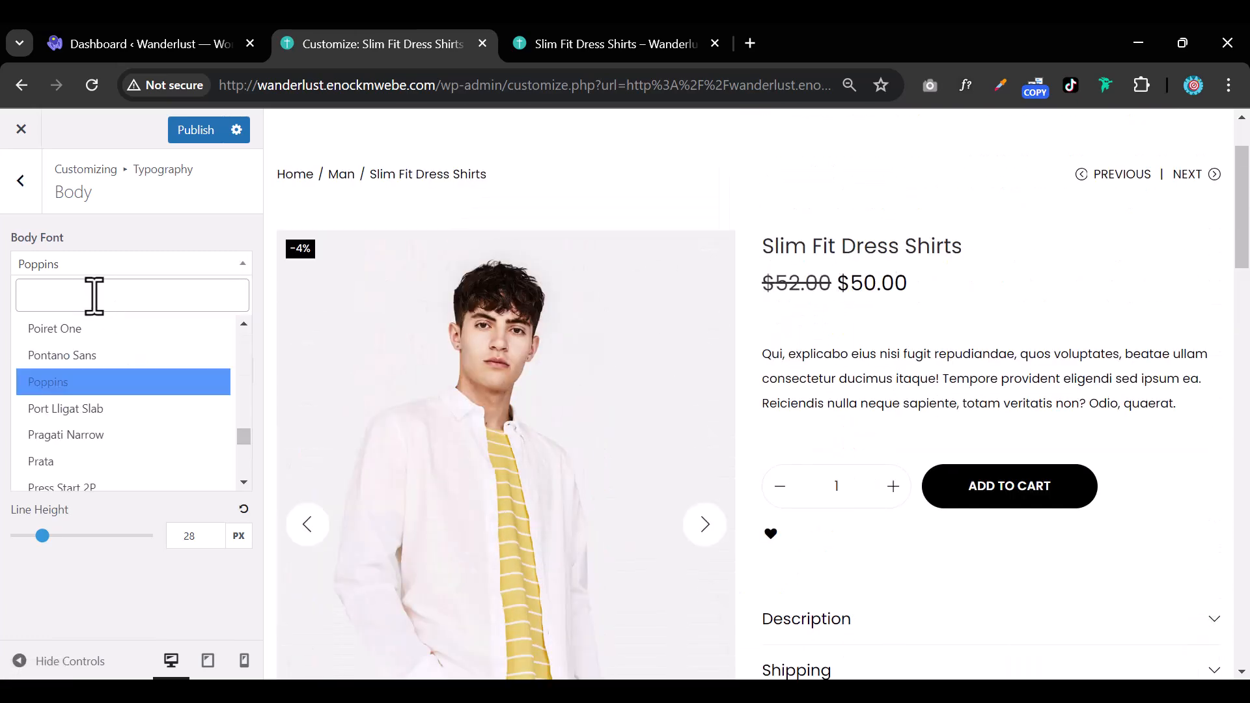
type("mul")
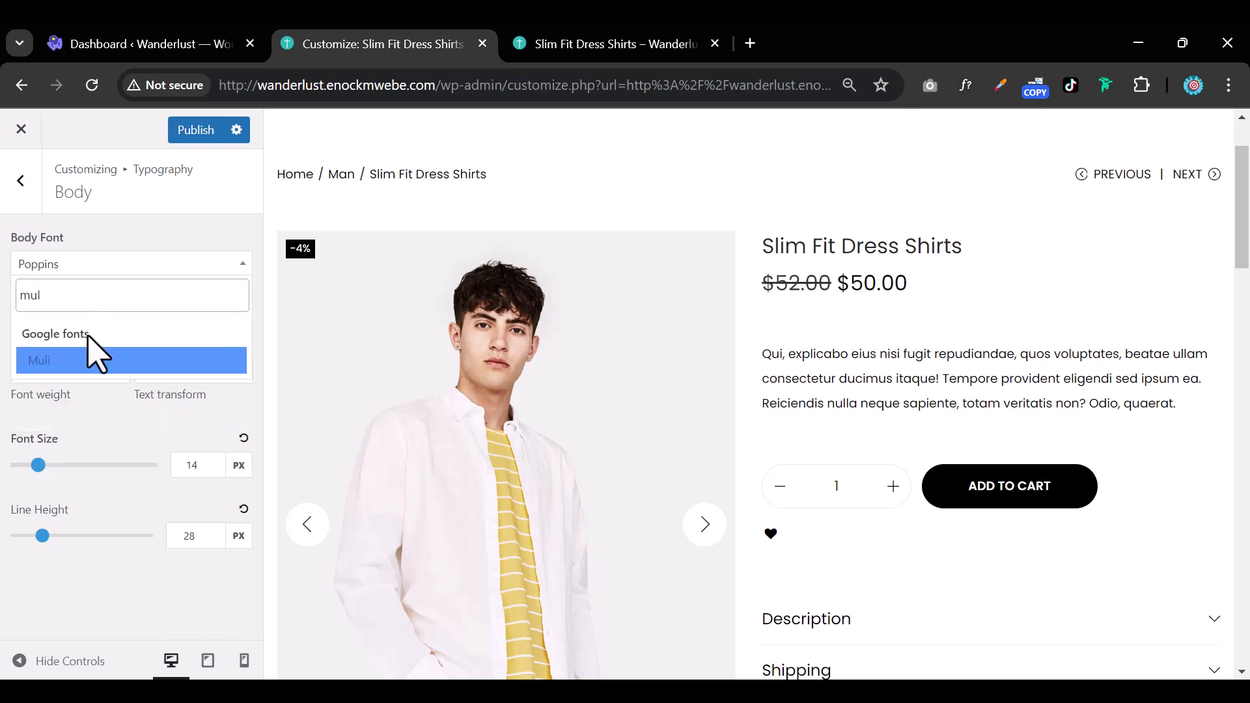
left_click(92, 365)
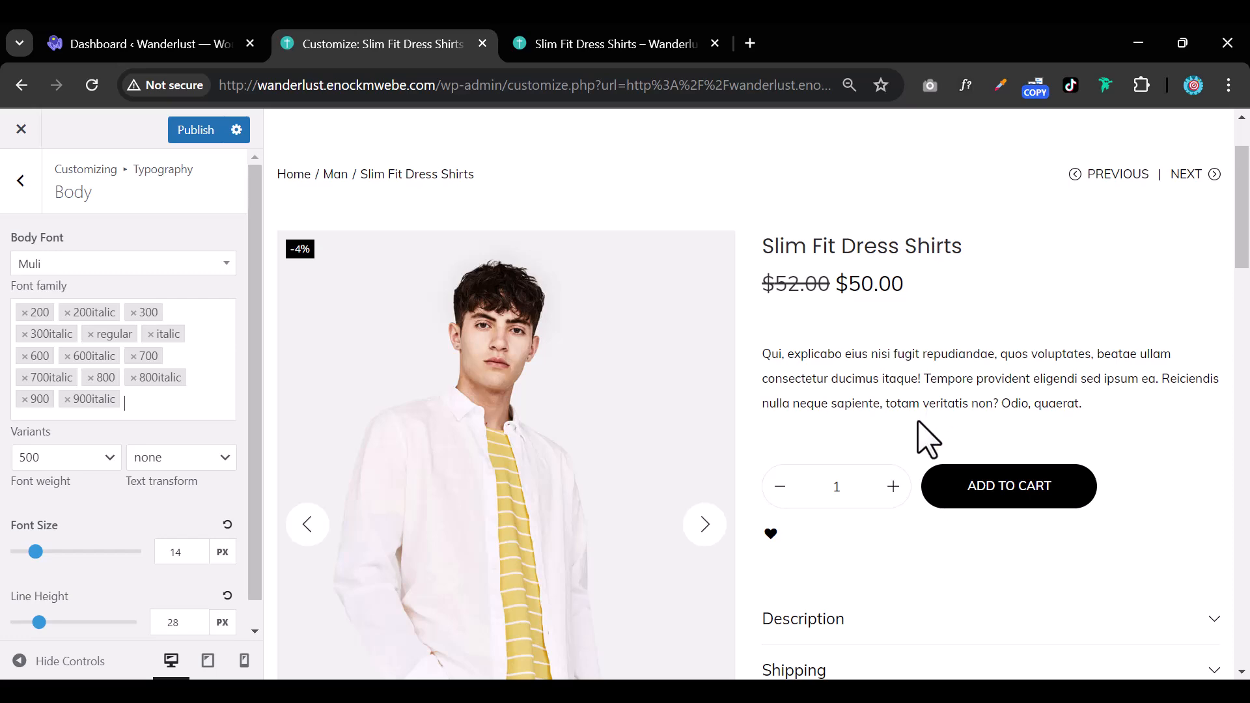
scroll(928, 440, "down", 6)
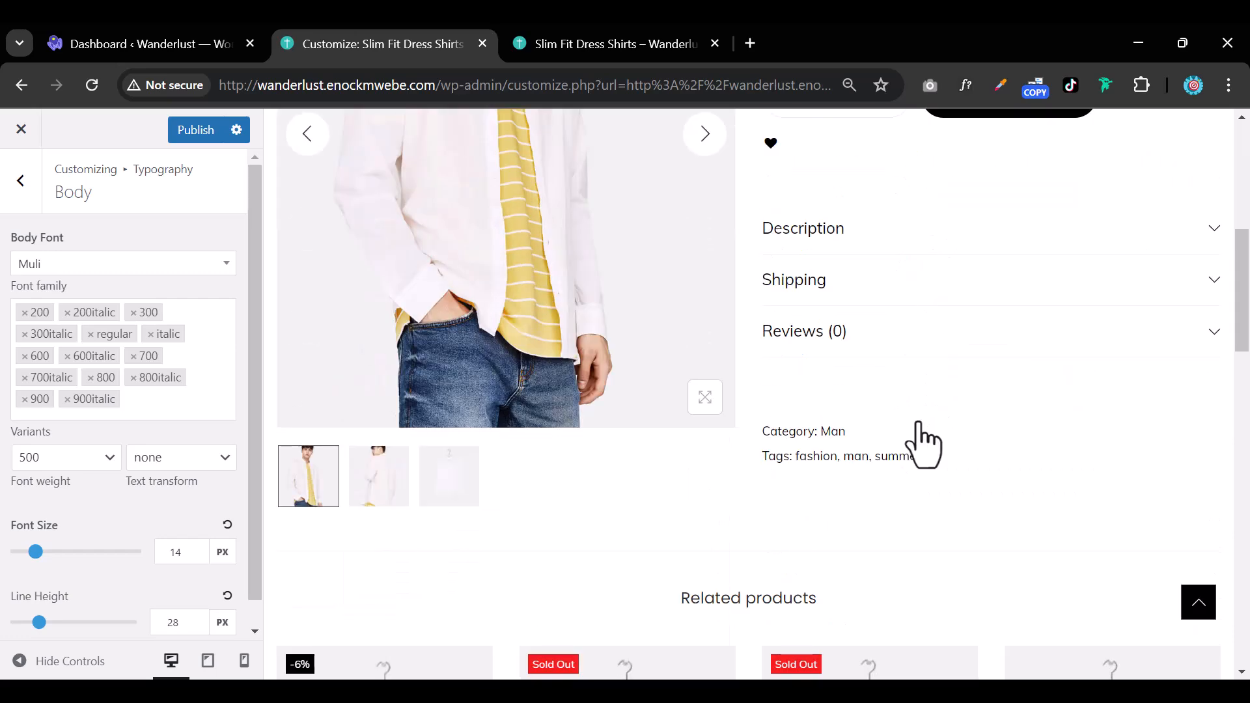
Set the Body Font back to Poppins
left_click(60, 264)
type("popp")
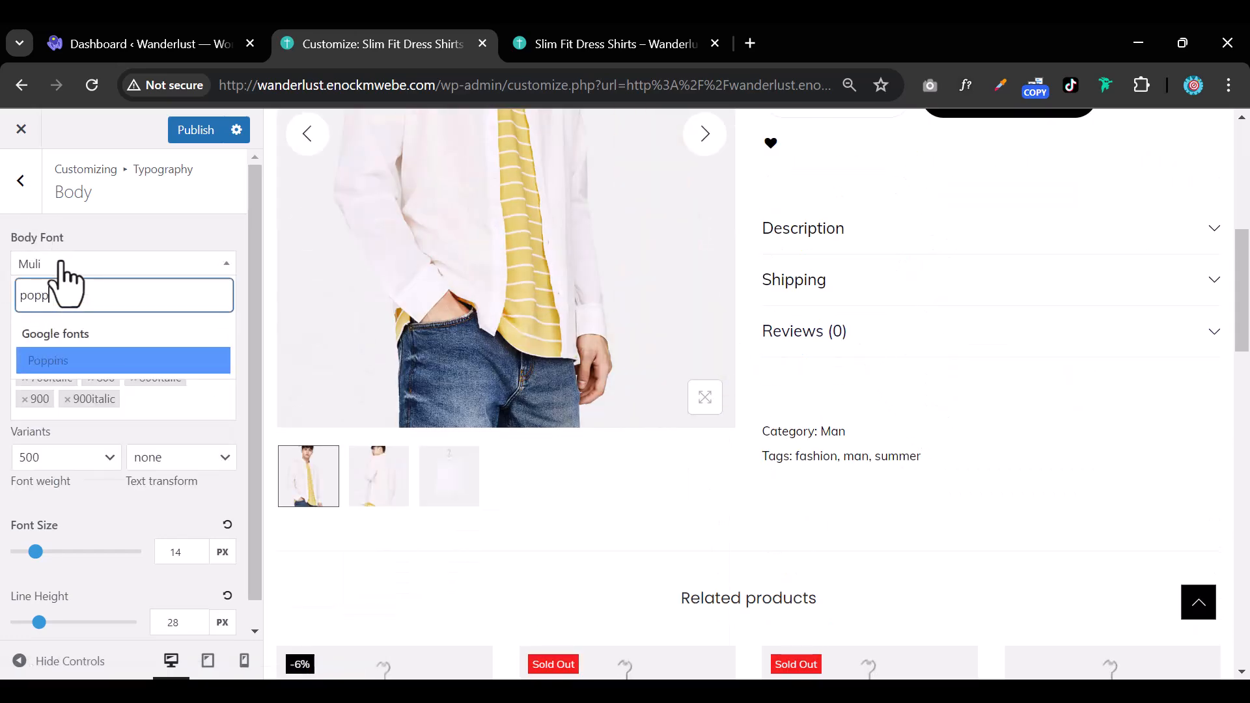
left_click(60, 361)
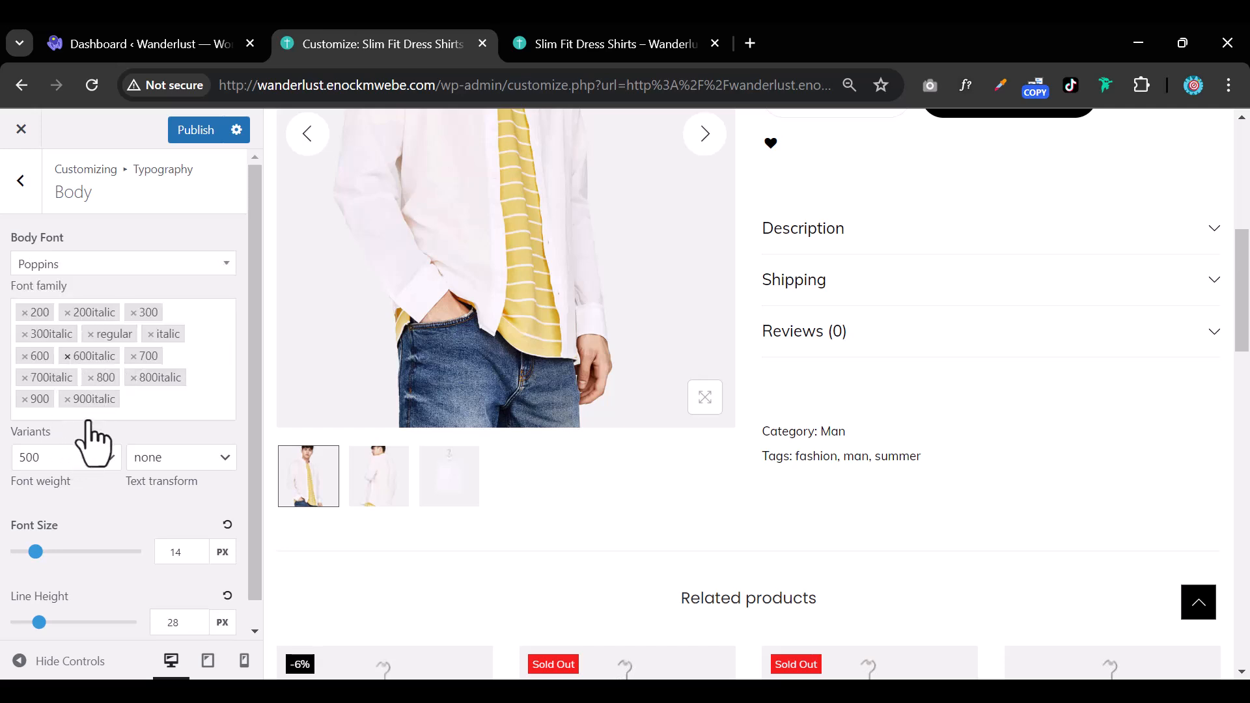
scroll(92, 449, "down", 1)
scroll(78, 573, "up", 1)
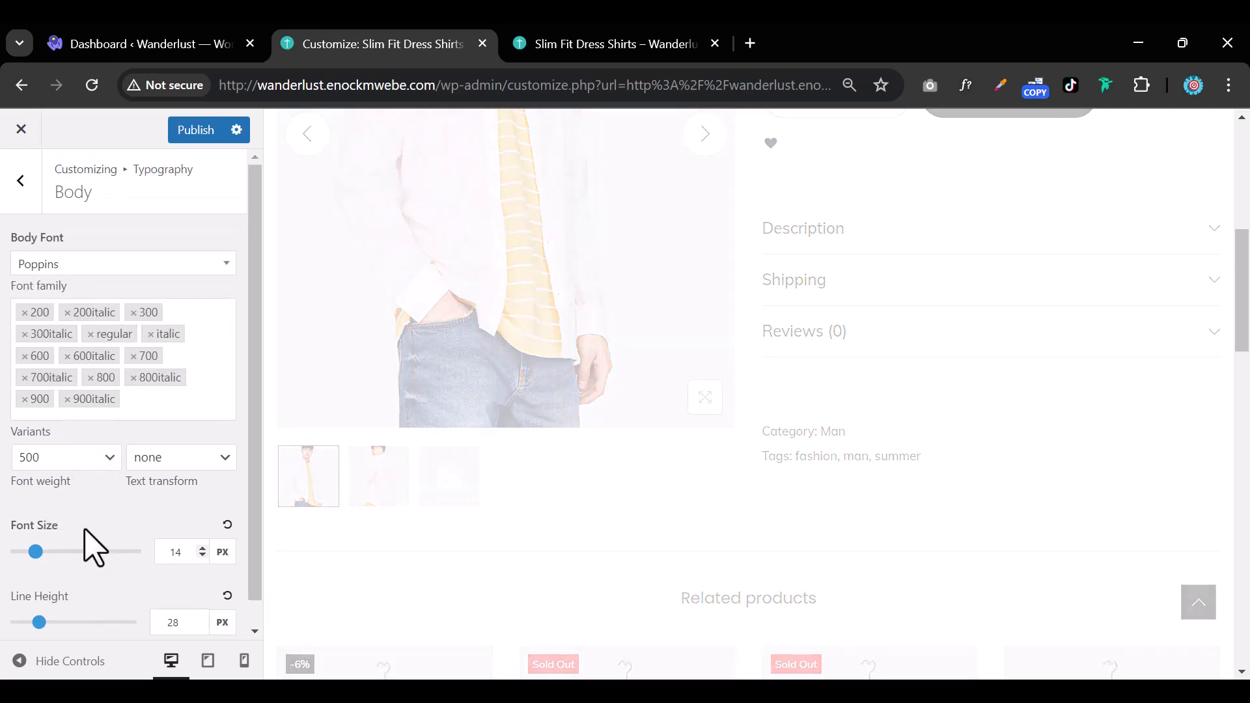
Review the Primary menu and Heading typography settings, and return to the customizer's main section list
left_click(21, 207)
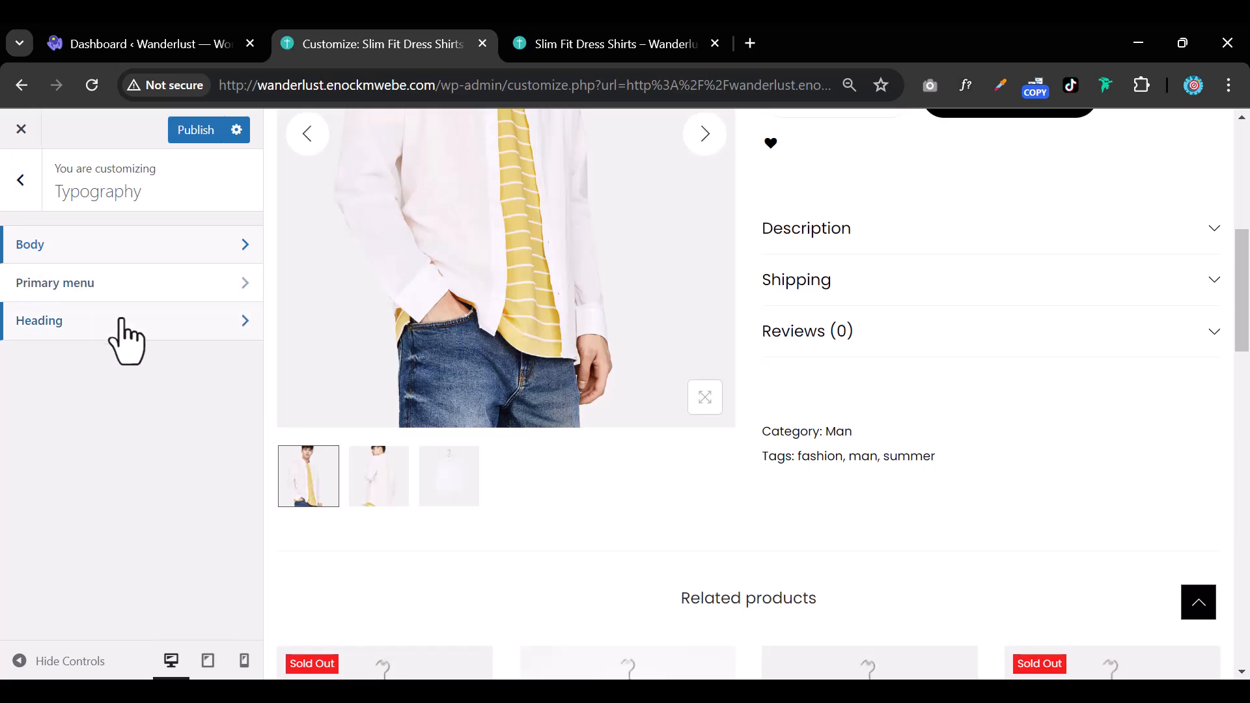
scroll(1069, 431, "up", 8)
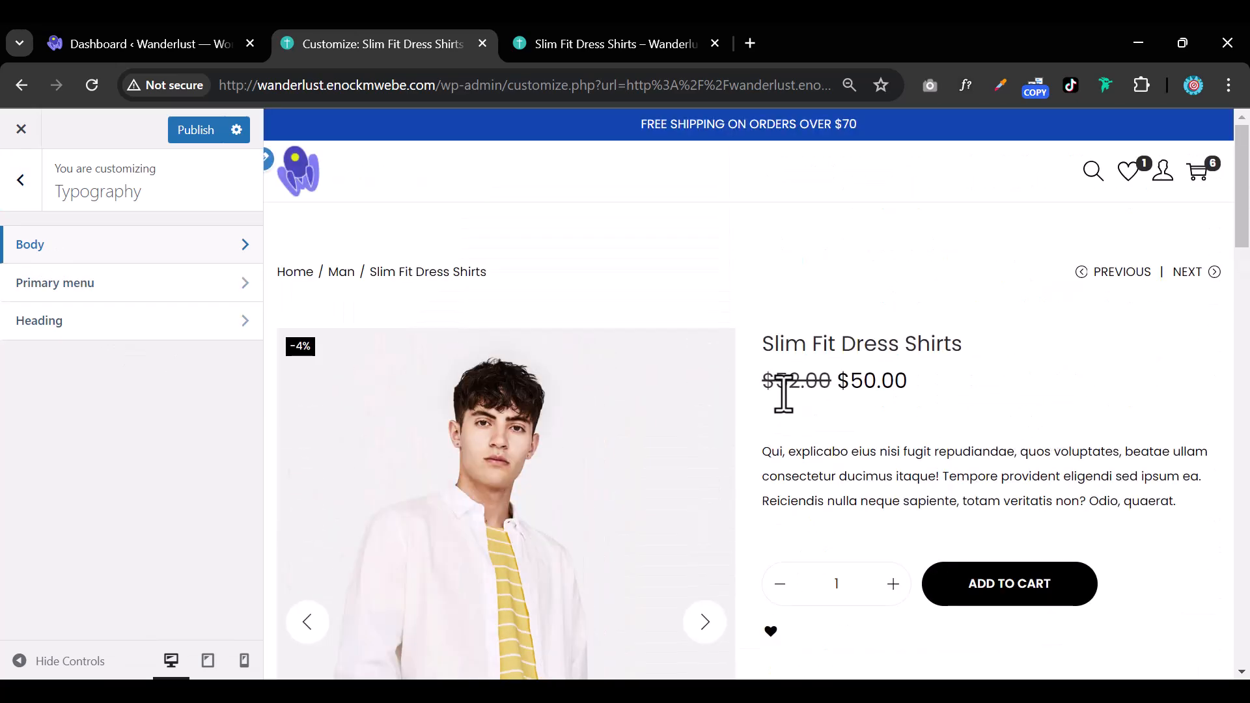
left_click(186, 288)
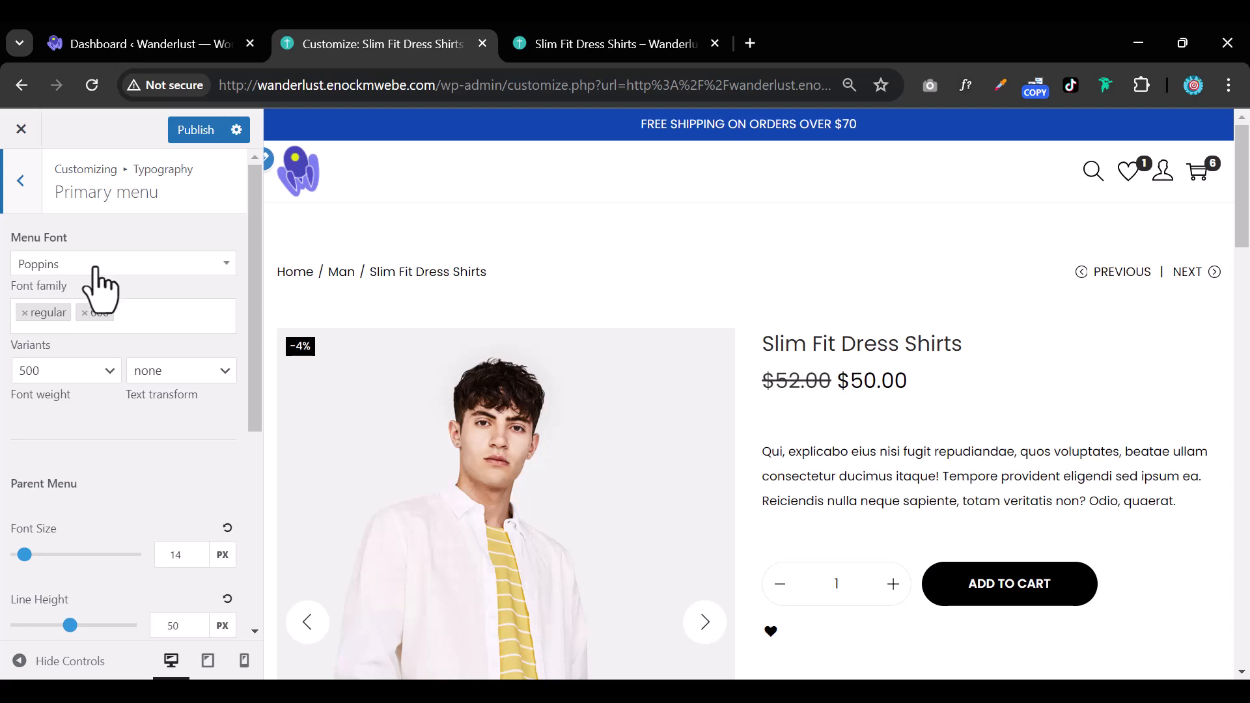
left_click(21, 195)
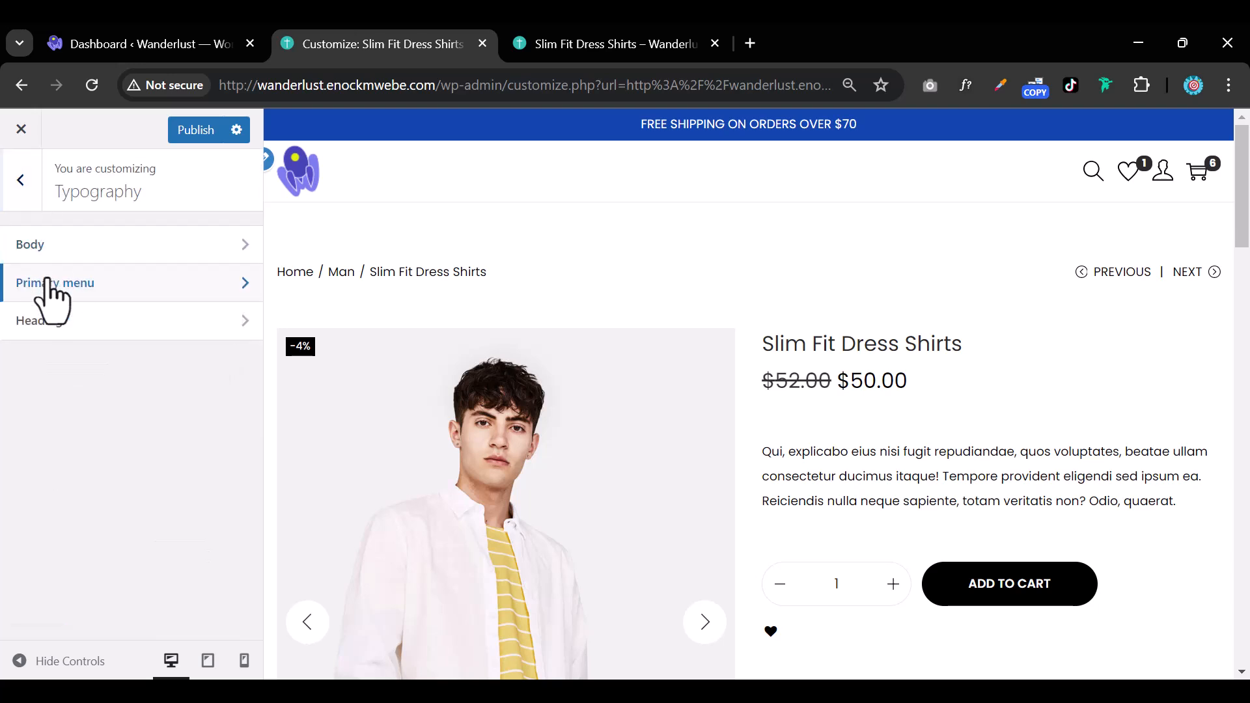
left_click(62, 326)
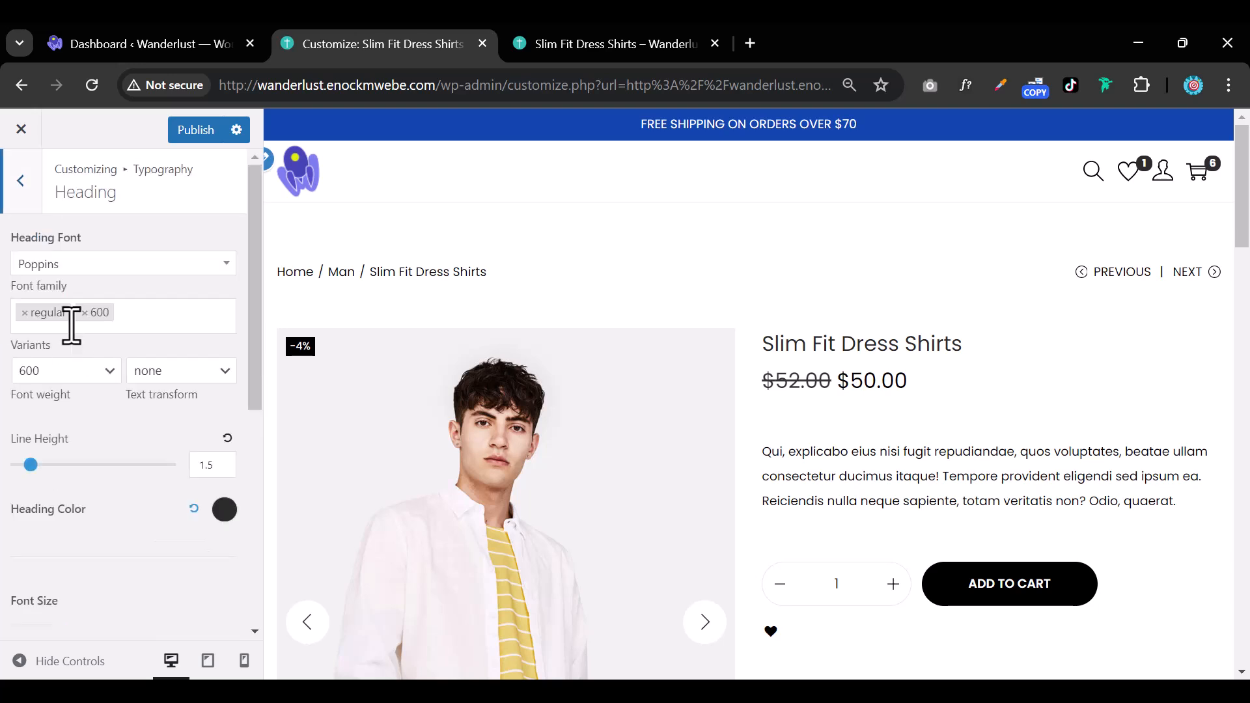
left_click(29, 184)
left_click(32, 183)
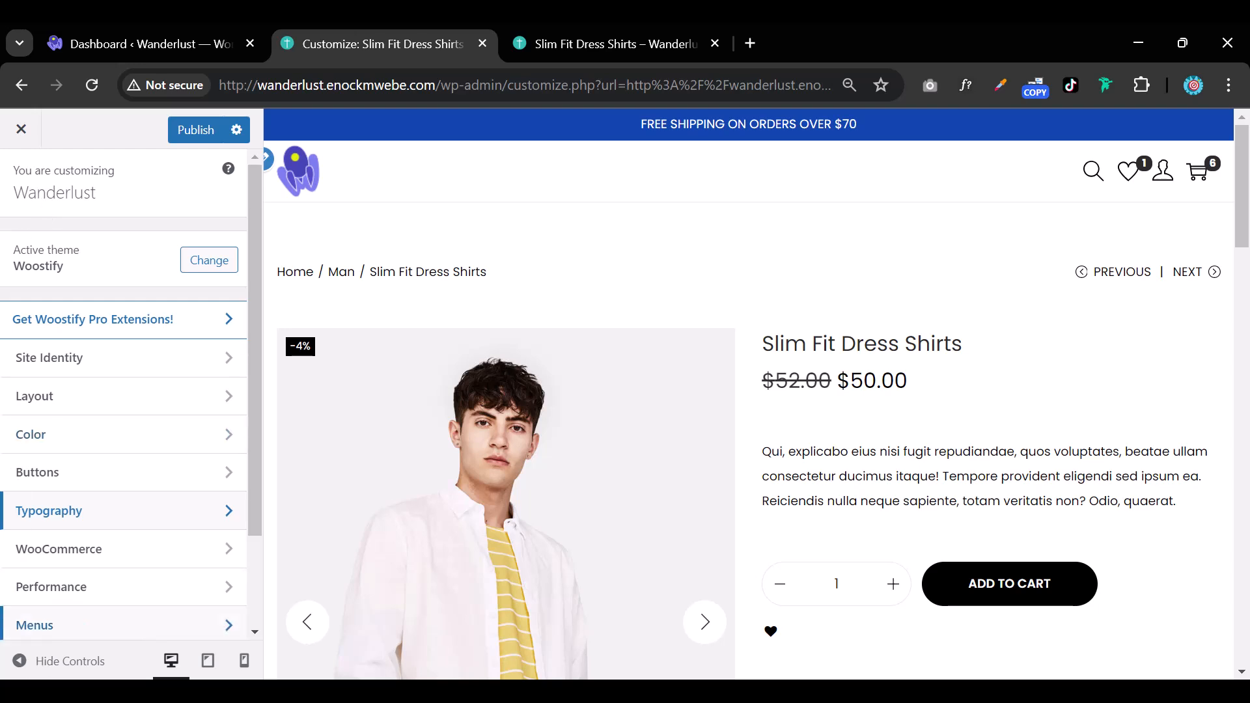
Open the WooCommerce Product Catalog settings and review the display options alongside the shop page preview
scroll(121, 570, "down", 2)
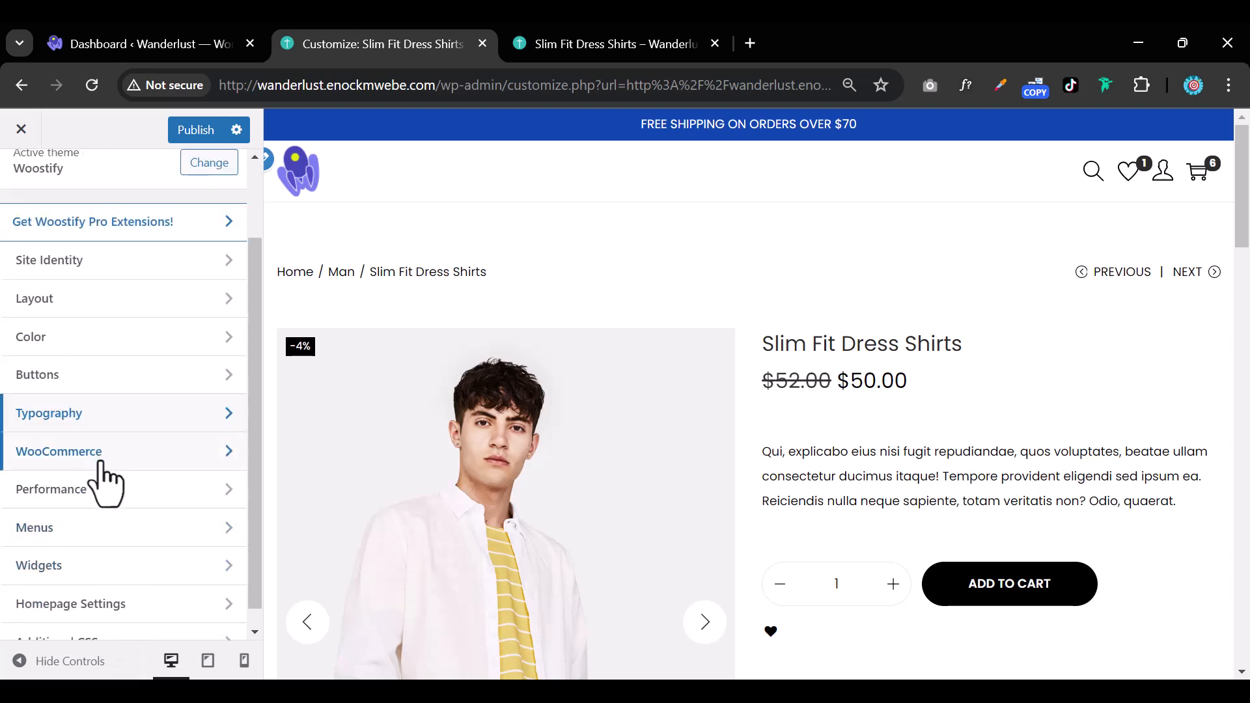
left_click(130, 457)
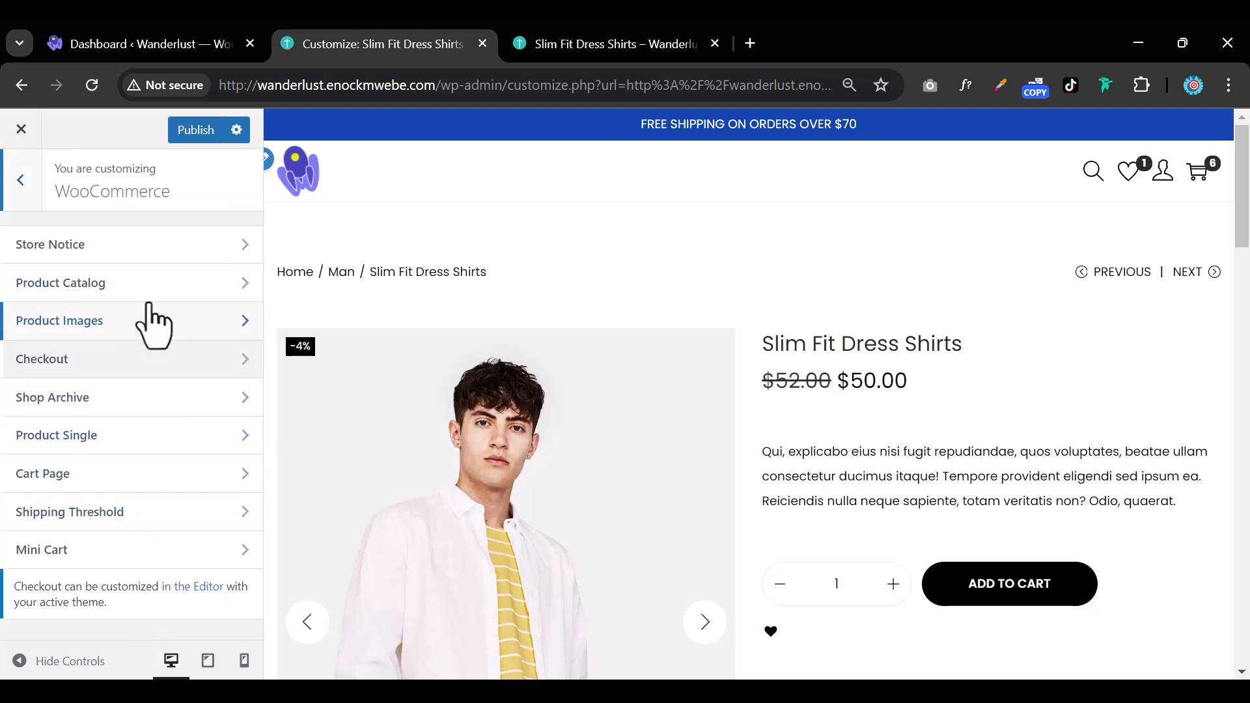
left_click(166, 290)
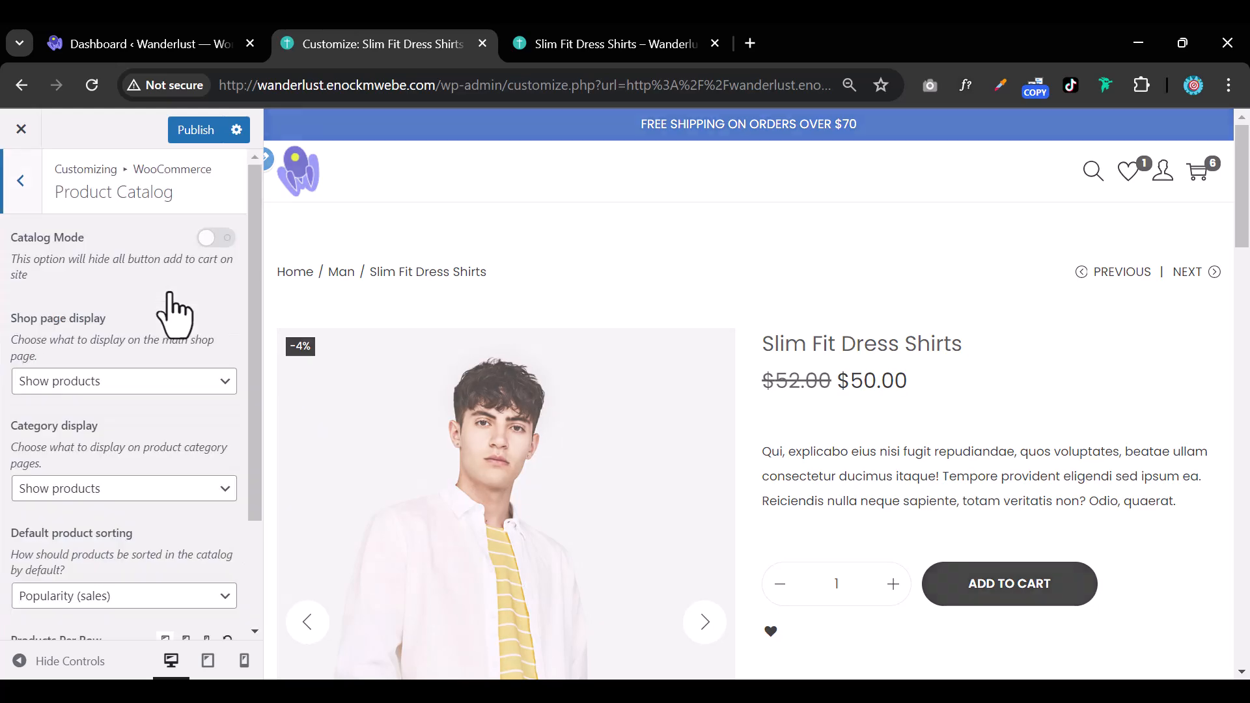
scroll(195, 365, "down", 3)
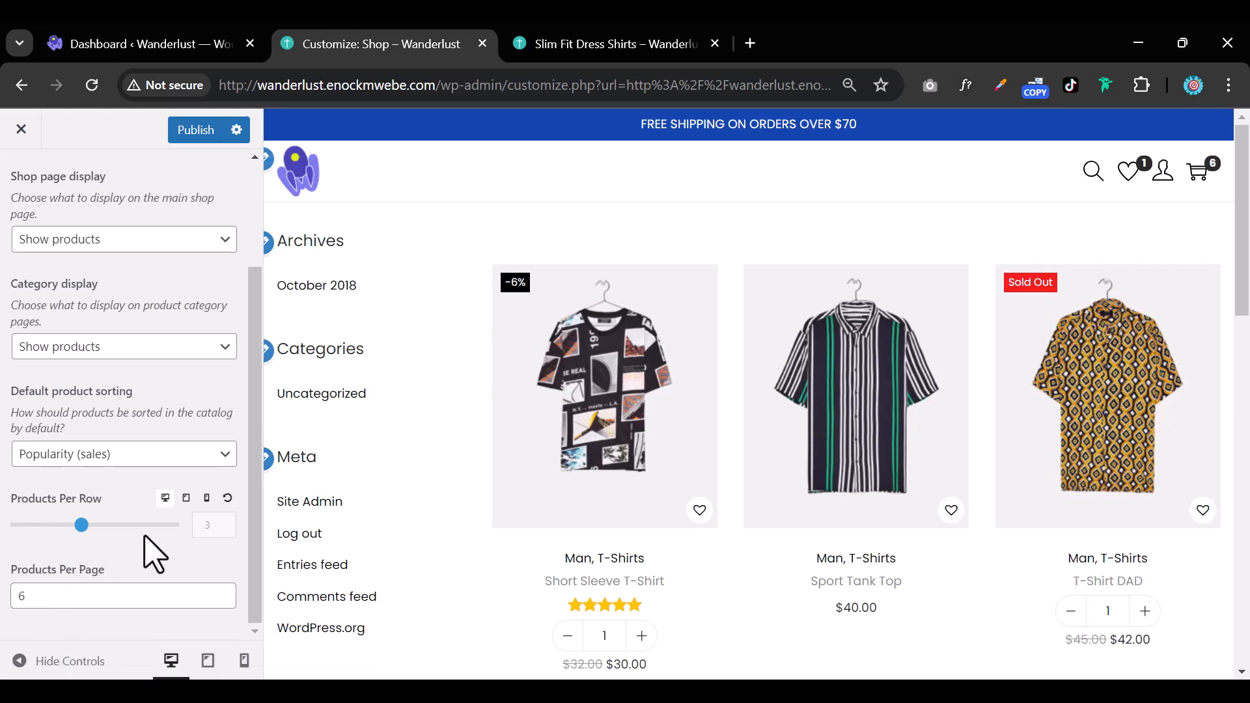
scroll(800, 449, "down", 2)
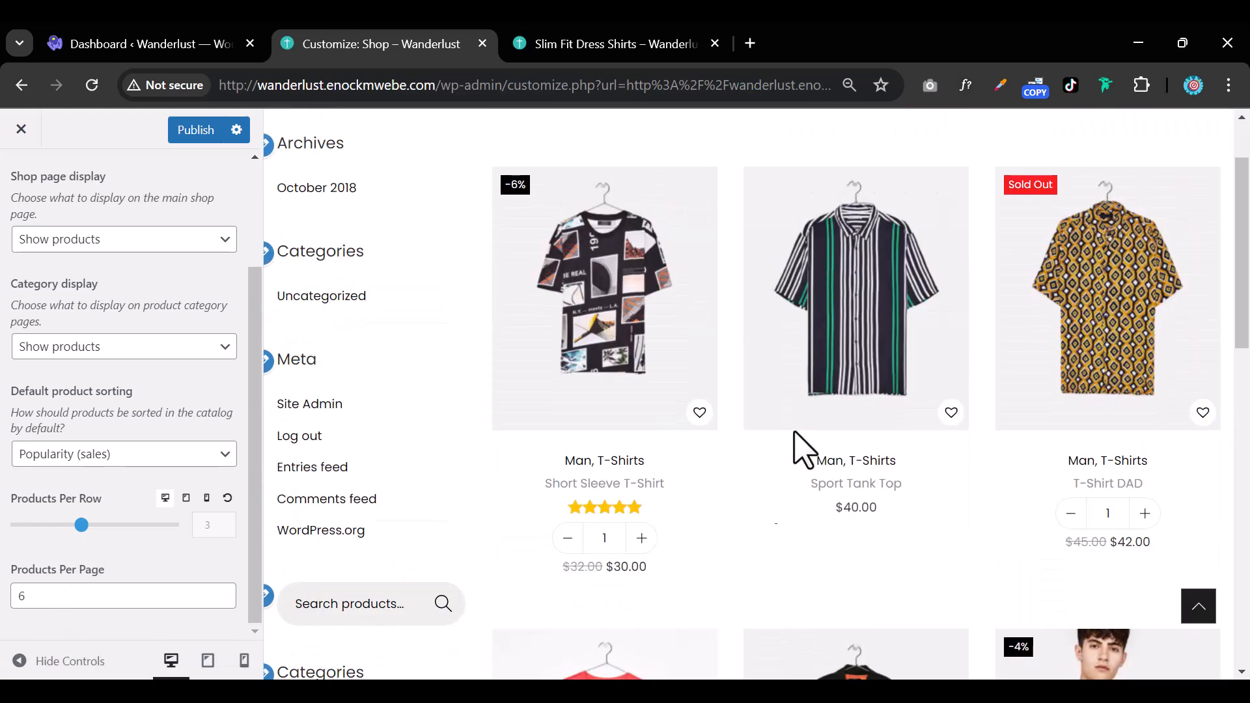
Try 5 products per row on the shop page, and set the value back to 3
left_click(134, 524)
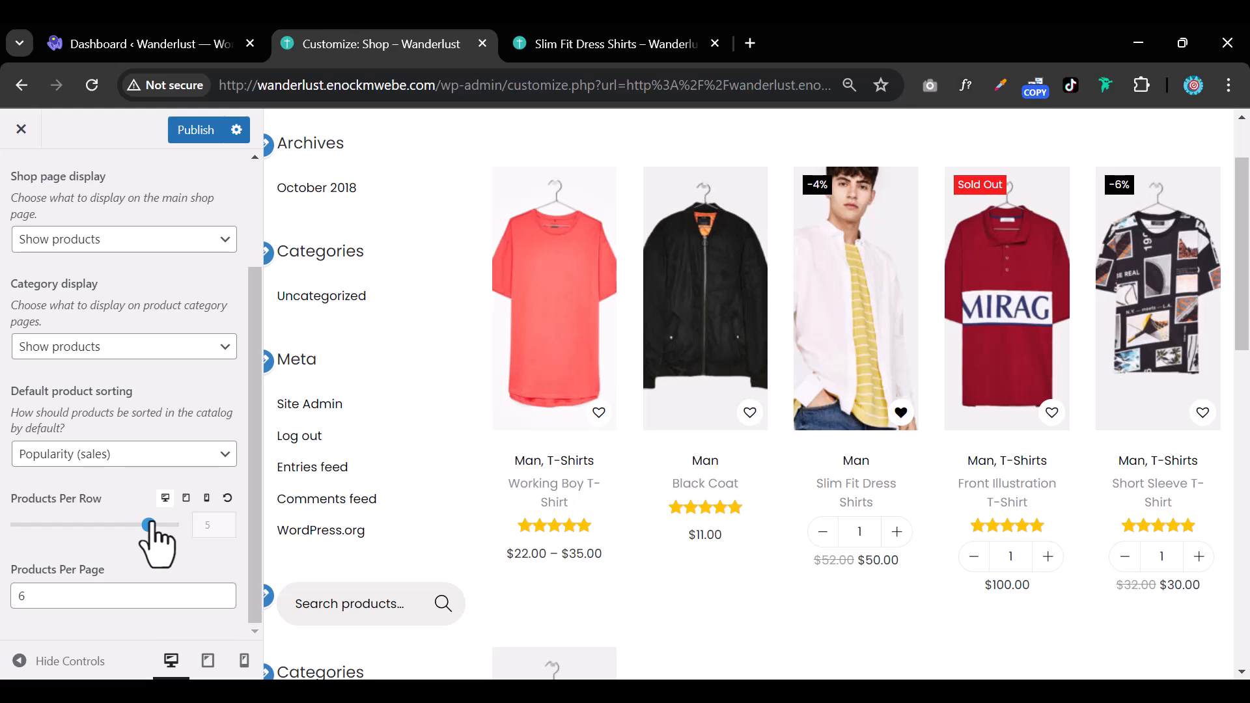
left_click_drag(150, 525, 197, 524)
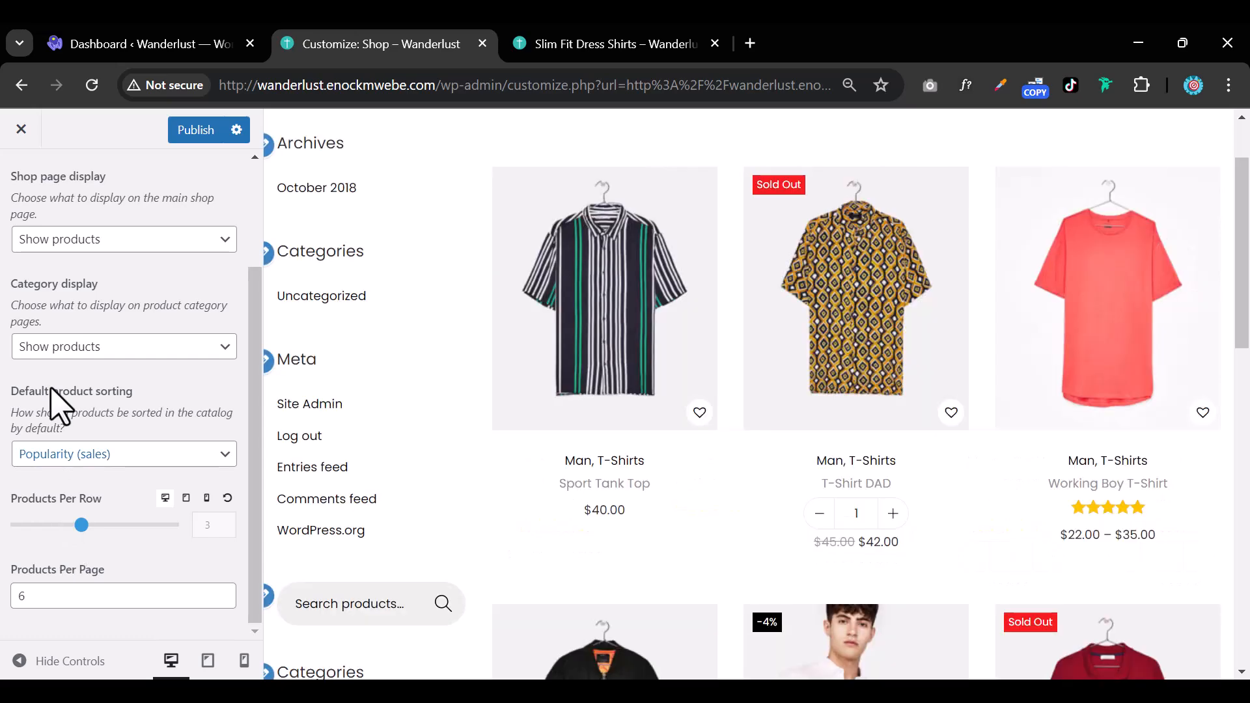
scroll(683, 390, "down", 10)
scroll(51, 301, "up", 3)
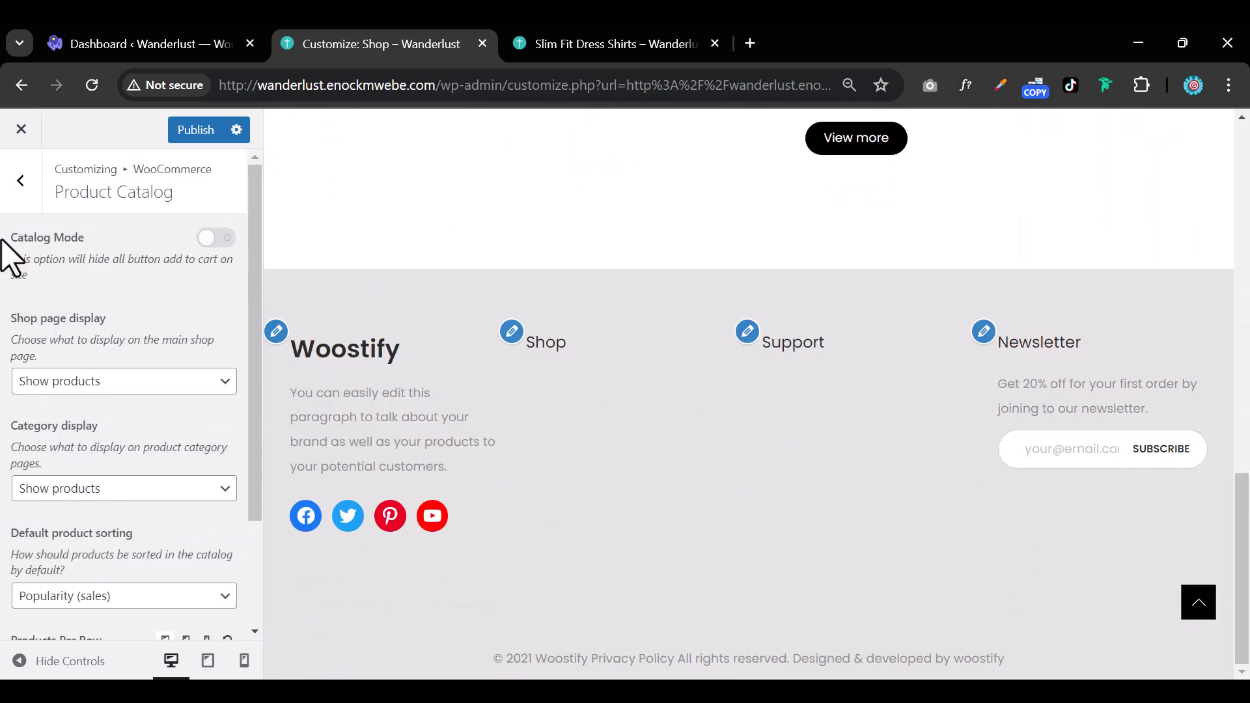
Leave the WooCommerce settings for Performance, try loading Google fonts locally, and switch that option off again
left_click(20, 181)
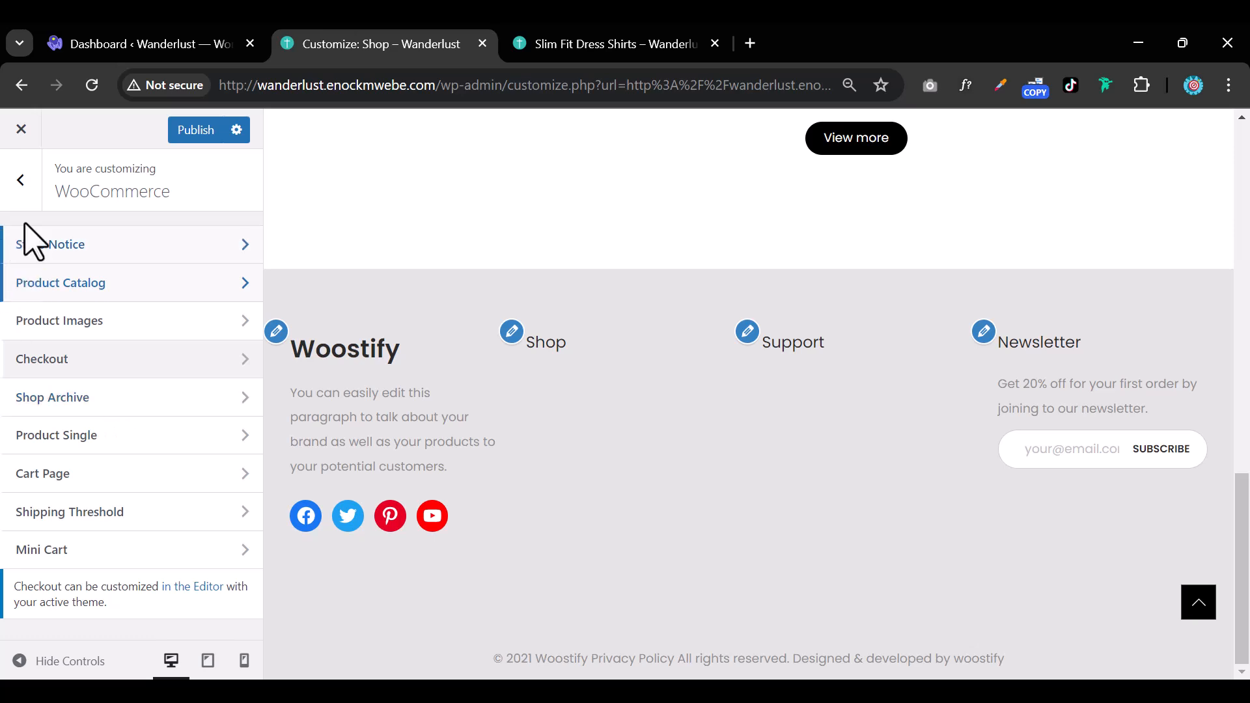
left_click(29, 195)
scroll(195, 423, "down", 2)
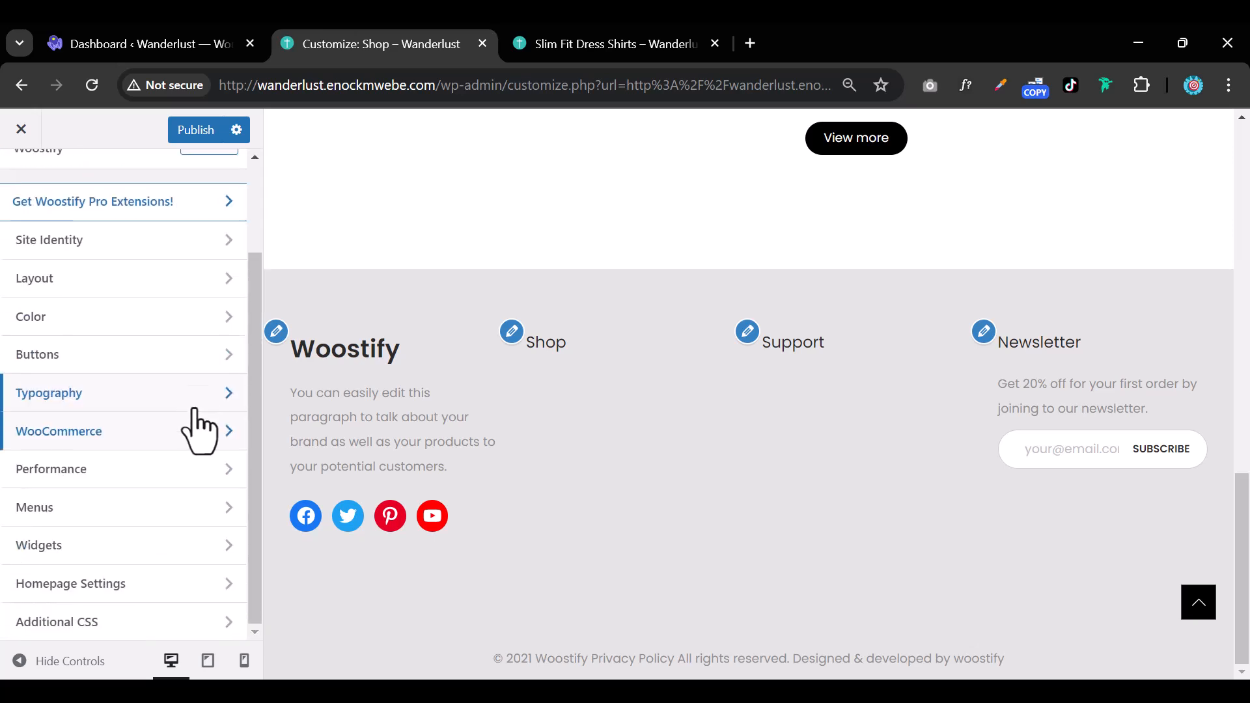
left_click(177, 475)
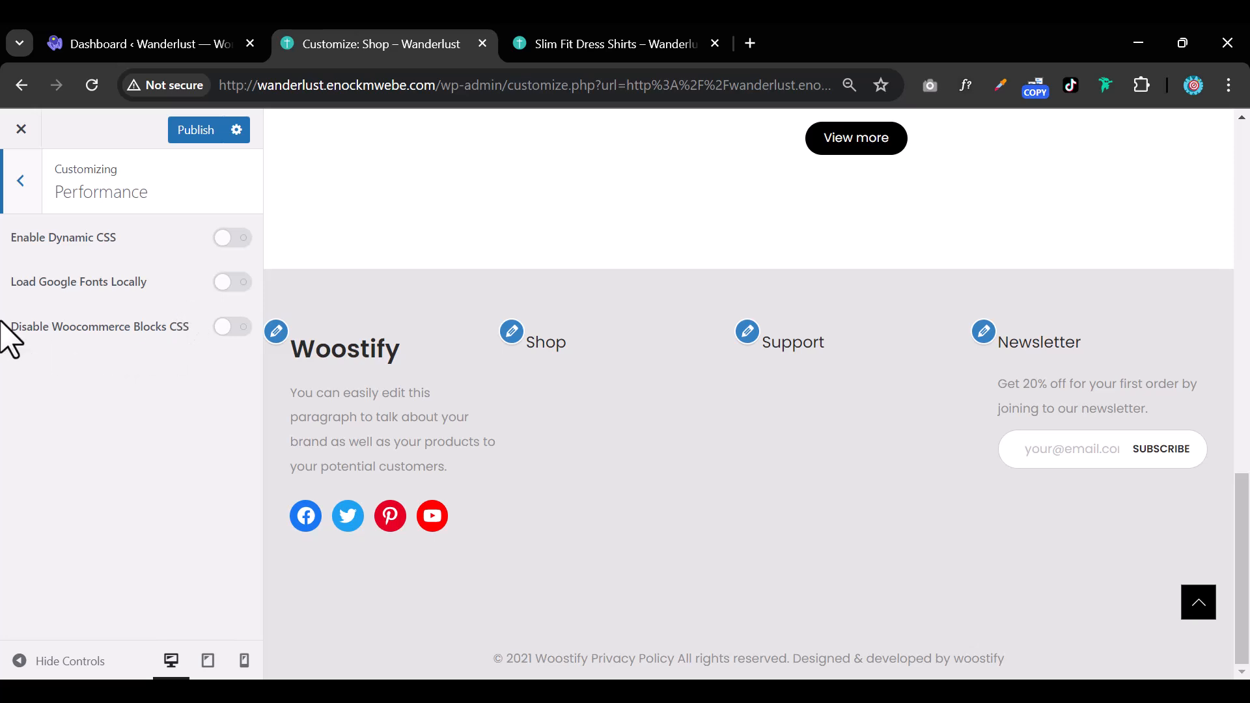
left_click(231, 282)
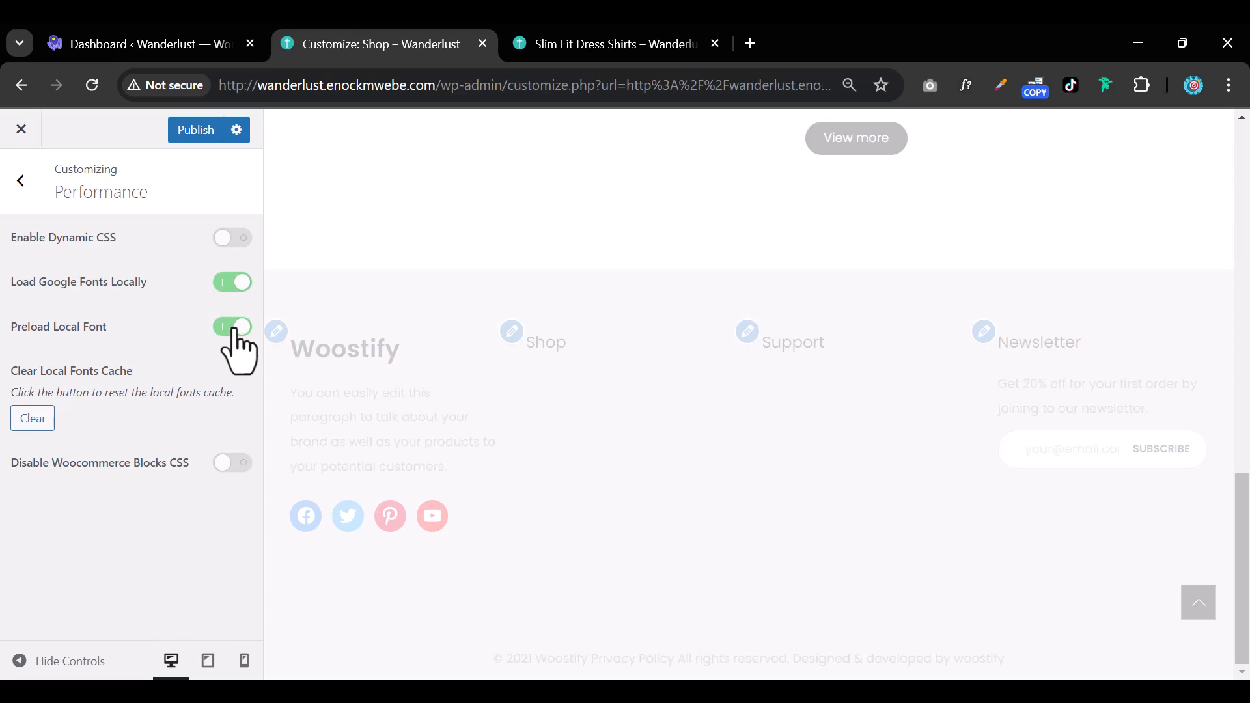
left_click(232, 282)
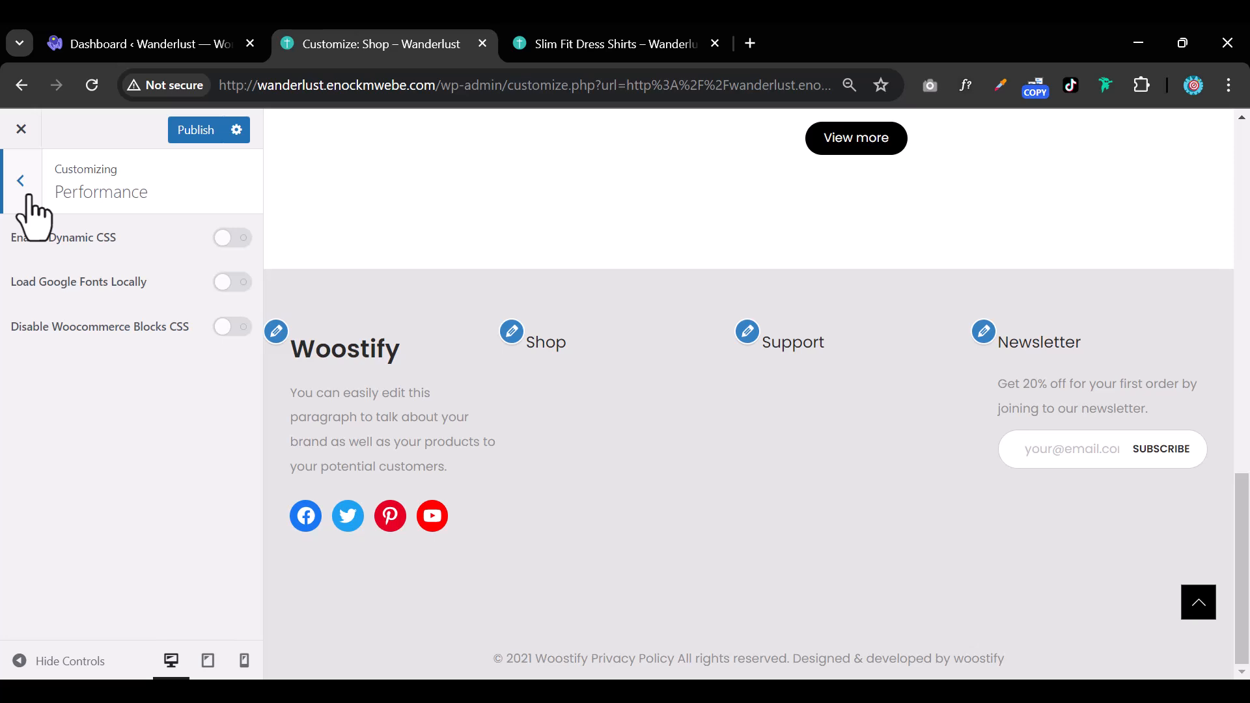
Publish the theme changes from the main section list and close the customizer's browser tab
left_click(29, 197)
scroll(134, 495, "down", 3)
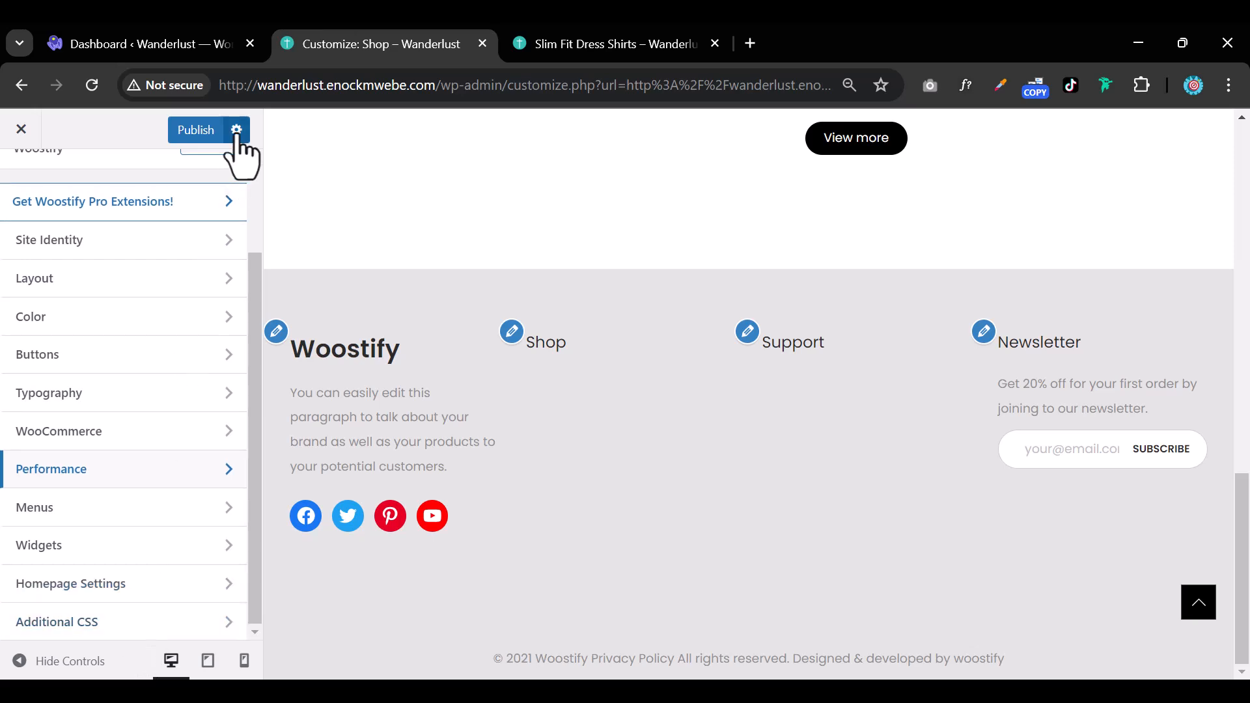
left_click(207, 146)
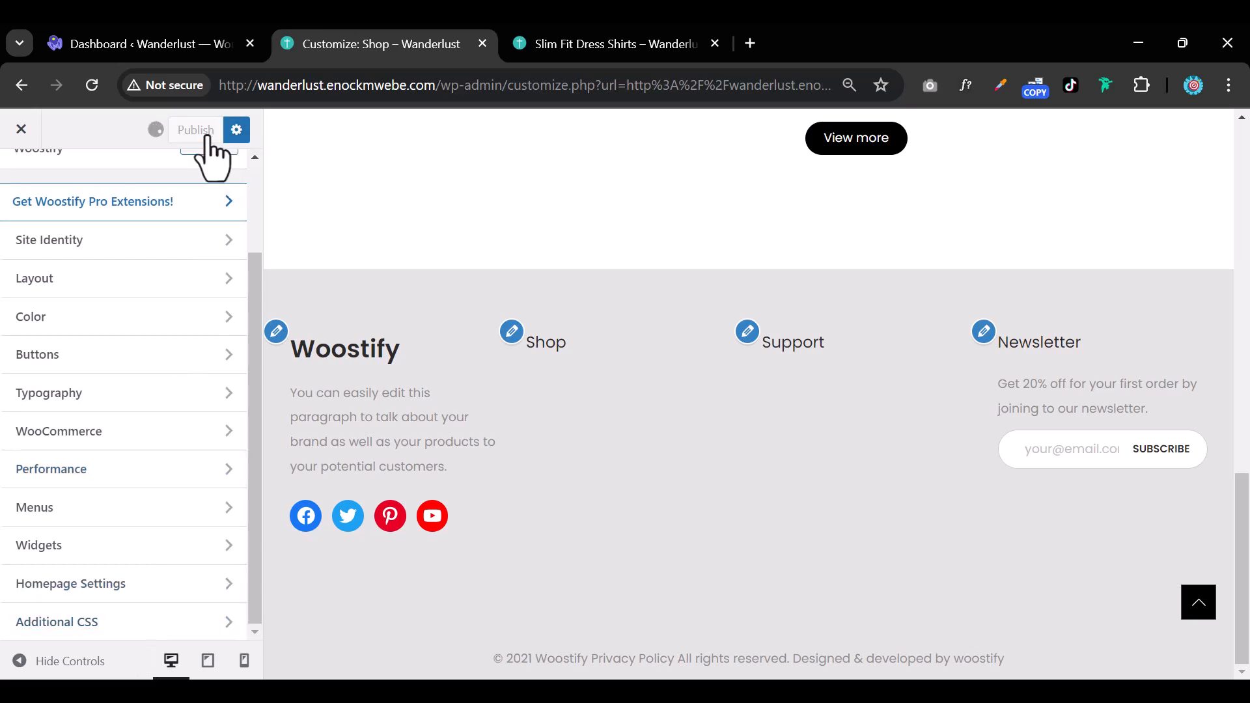
left_click(604, 54)
left_click(482, 43)
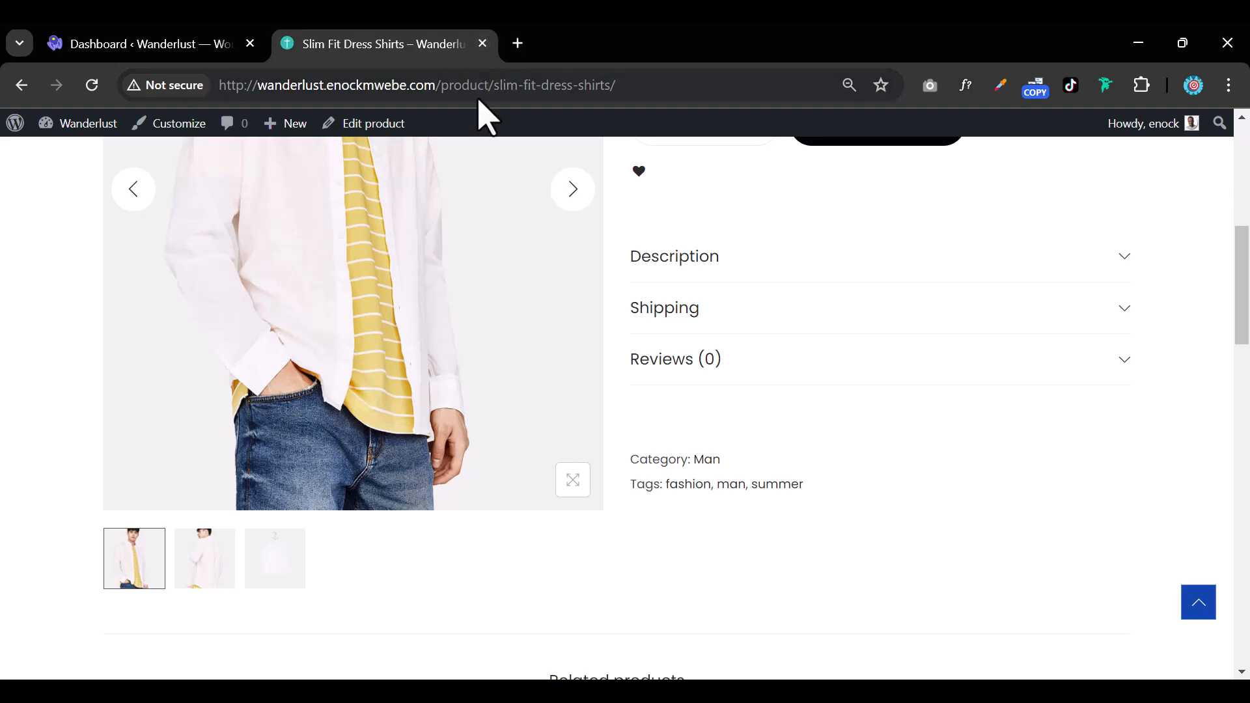
Visit the store's home page from the product page, and open the site's admin dashboard
scroll(442, 228, "up", 8)
left_click(124, 208)
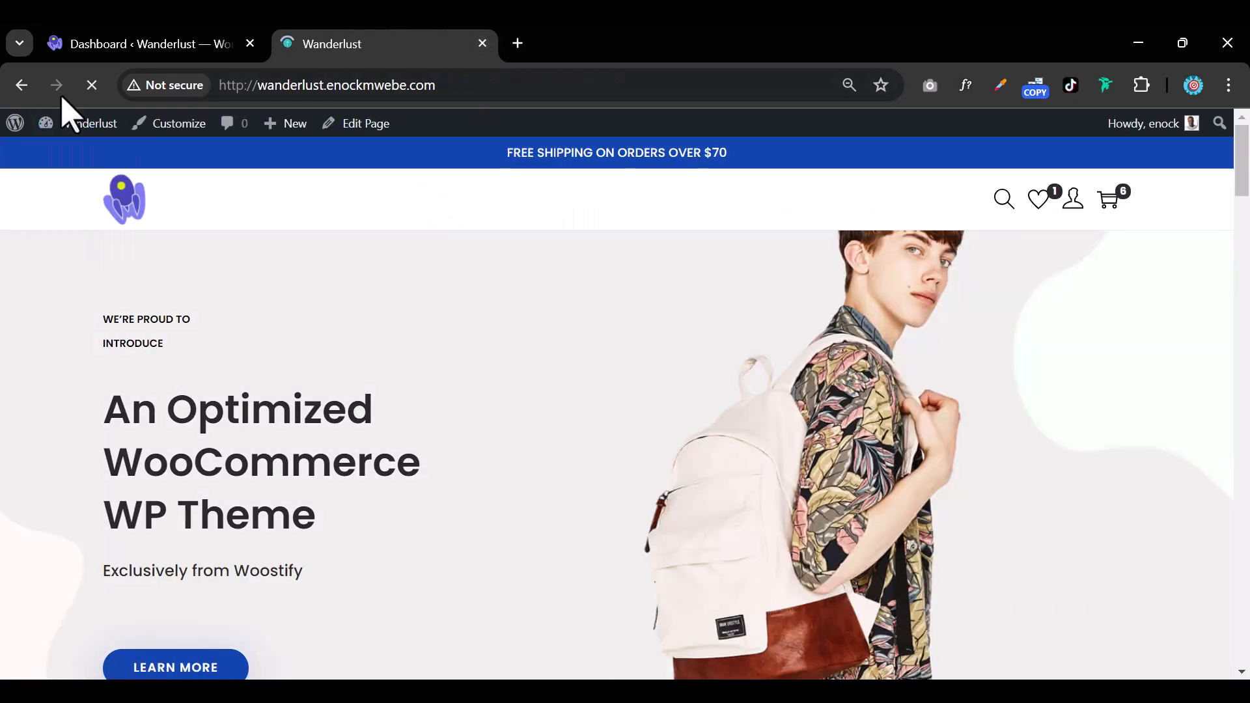
left_click(21, 85)
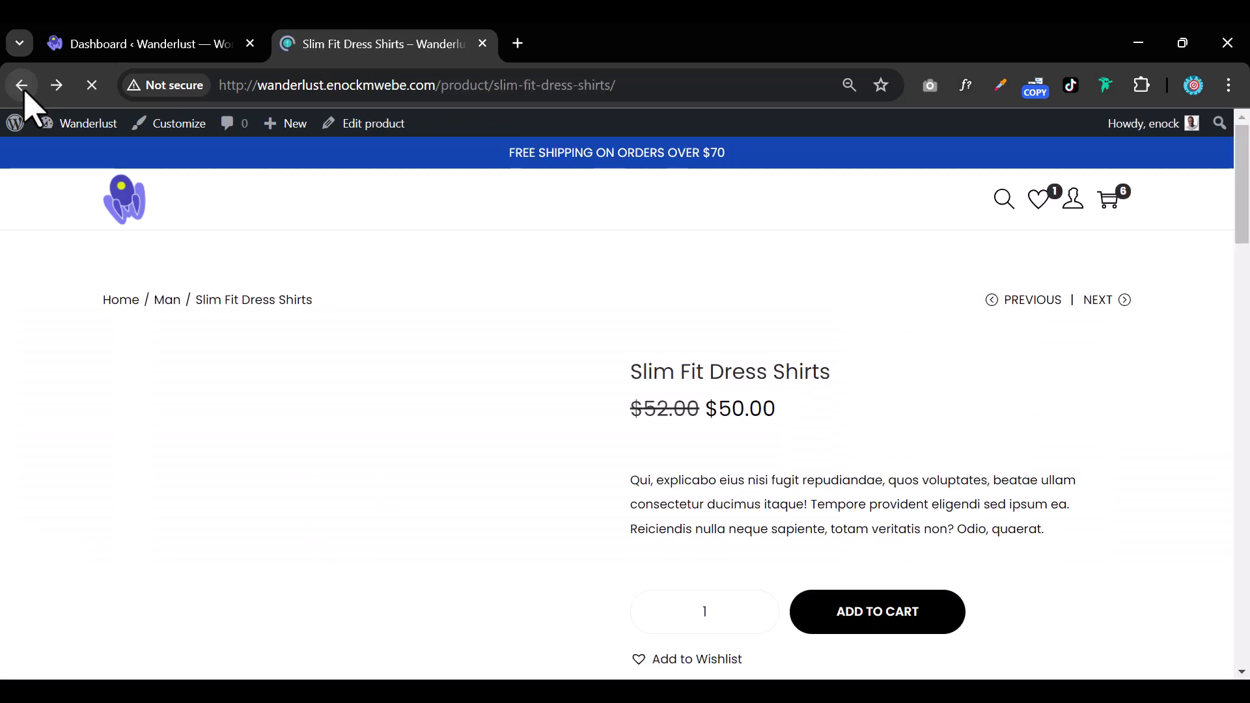
left_click(95, 123)
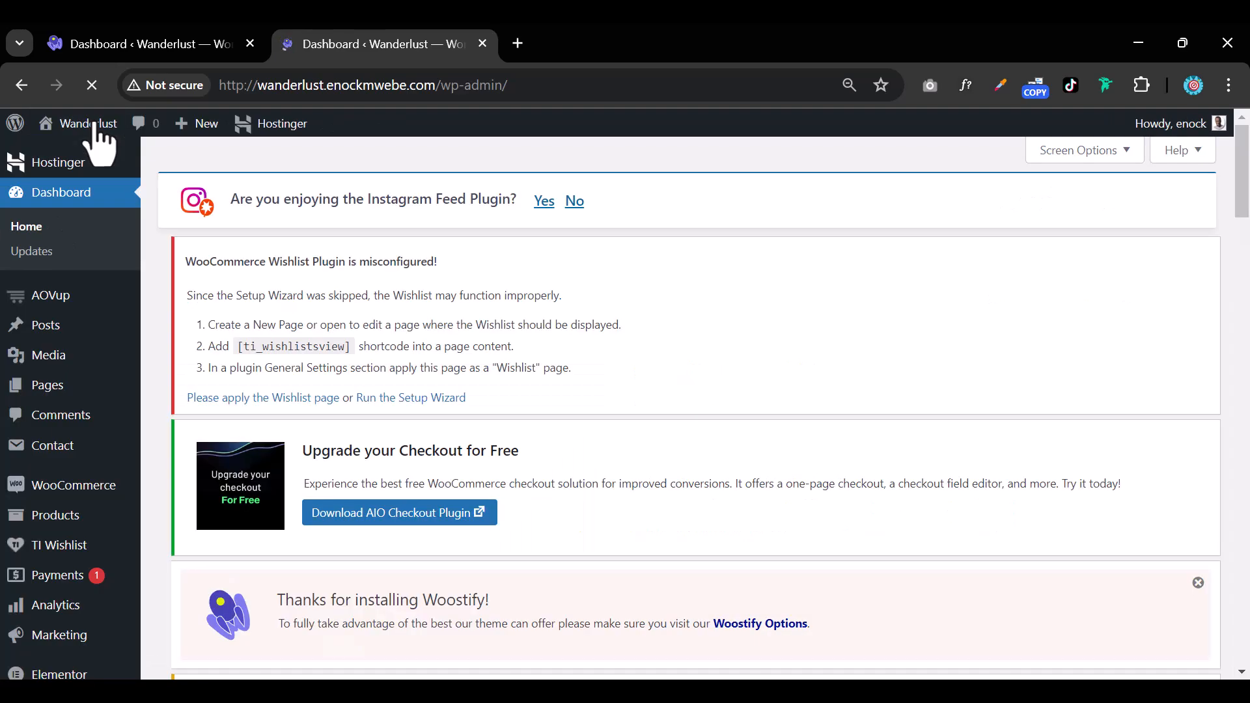
Open the store's shop page in a new browser tab and look over its product listing
mouse_move(134, 454)
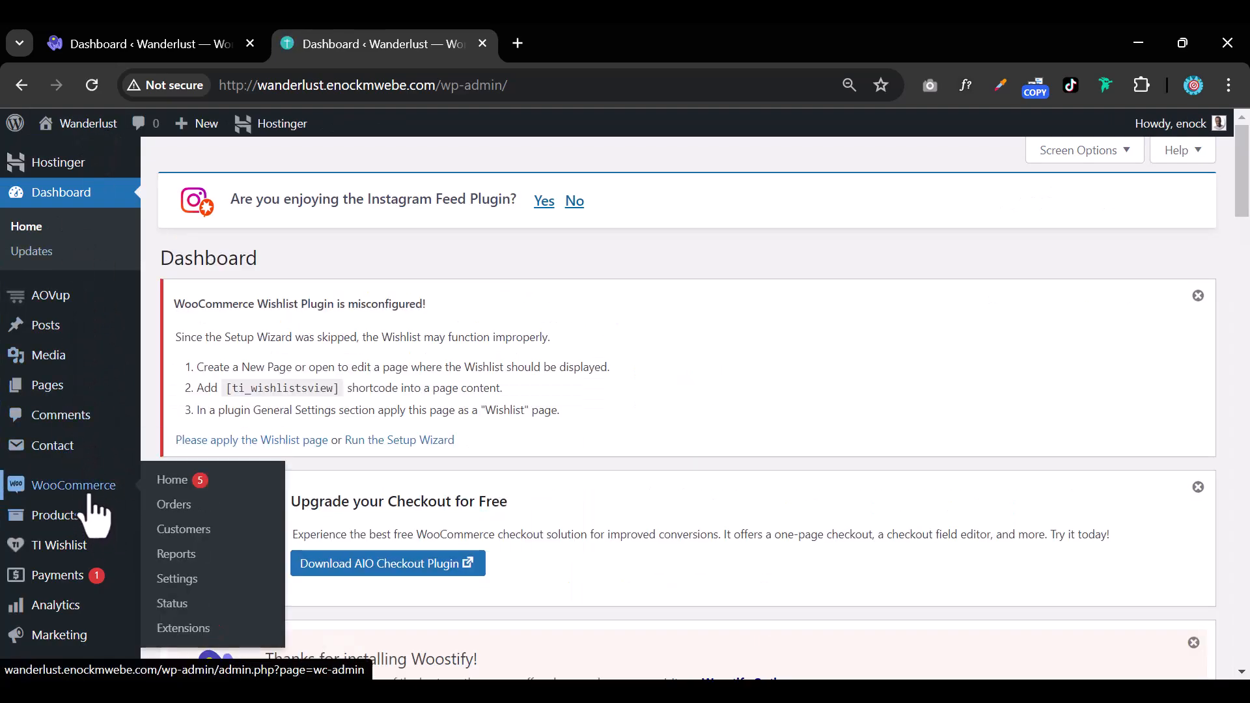
mouse_move(92, 131)
right_click(101, 177)
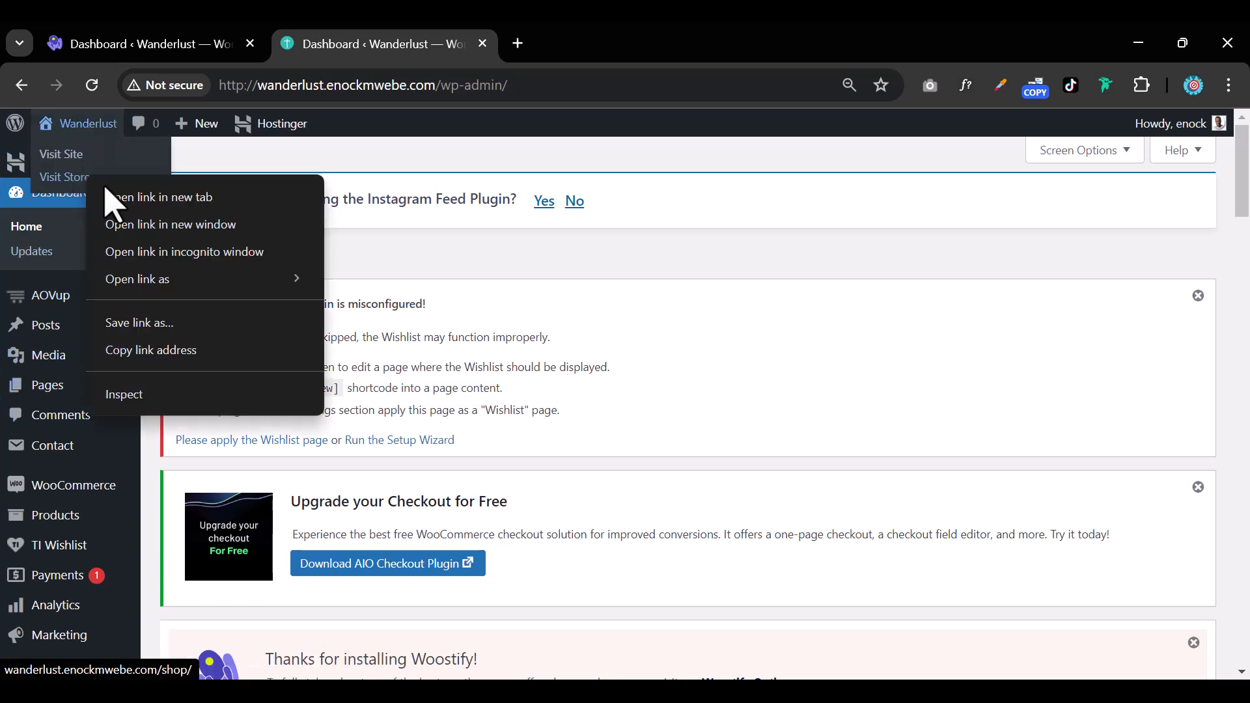
left_click(117, 194)
left_click(579, 48)
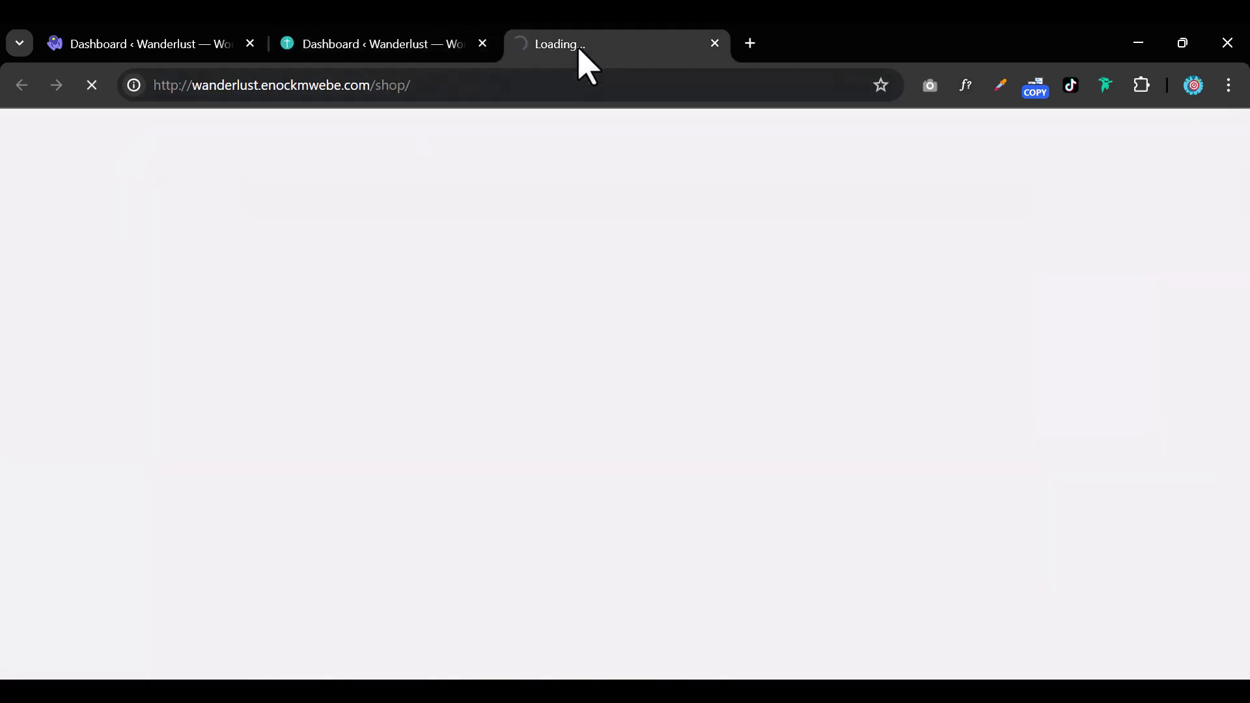
scroll(690, 404, "down", 8)
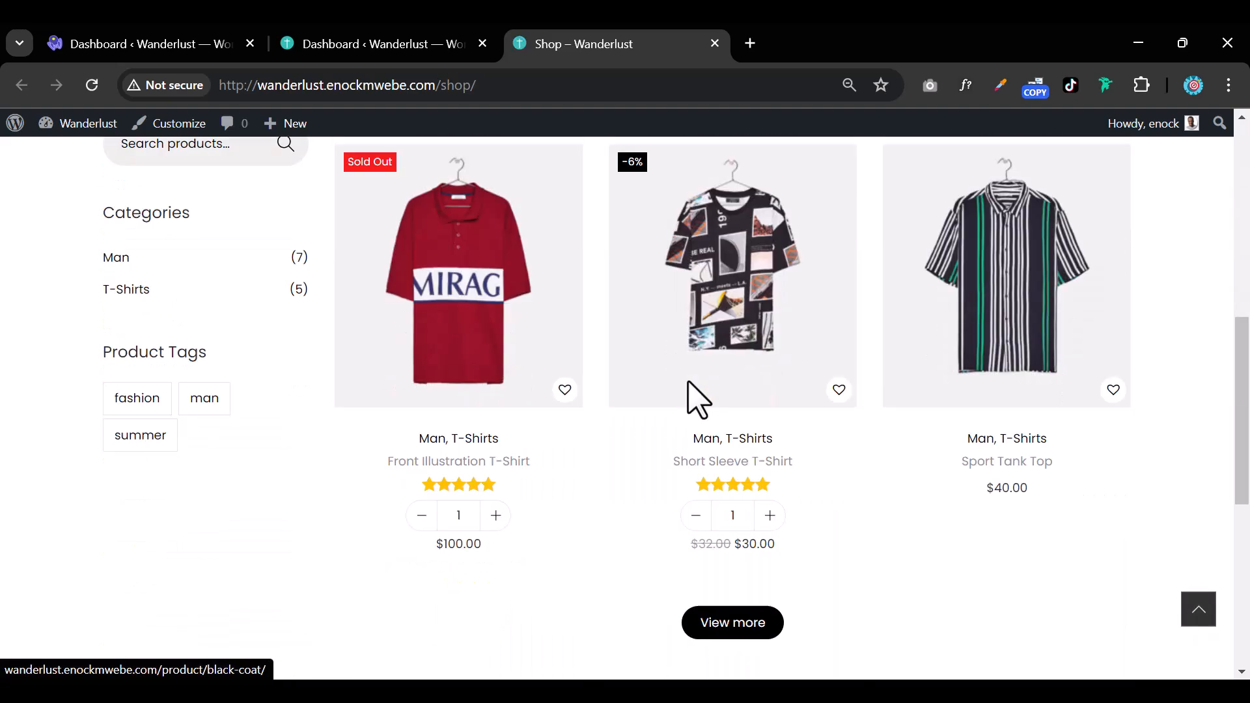
scroll(697, 399, "up", 8)
scroll(694, 400, "down", 8)
scroll(683, 399, "up", 8)
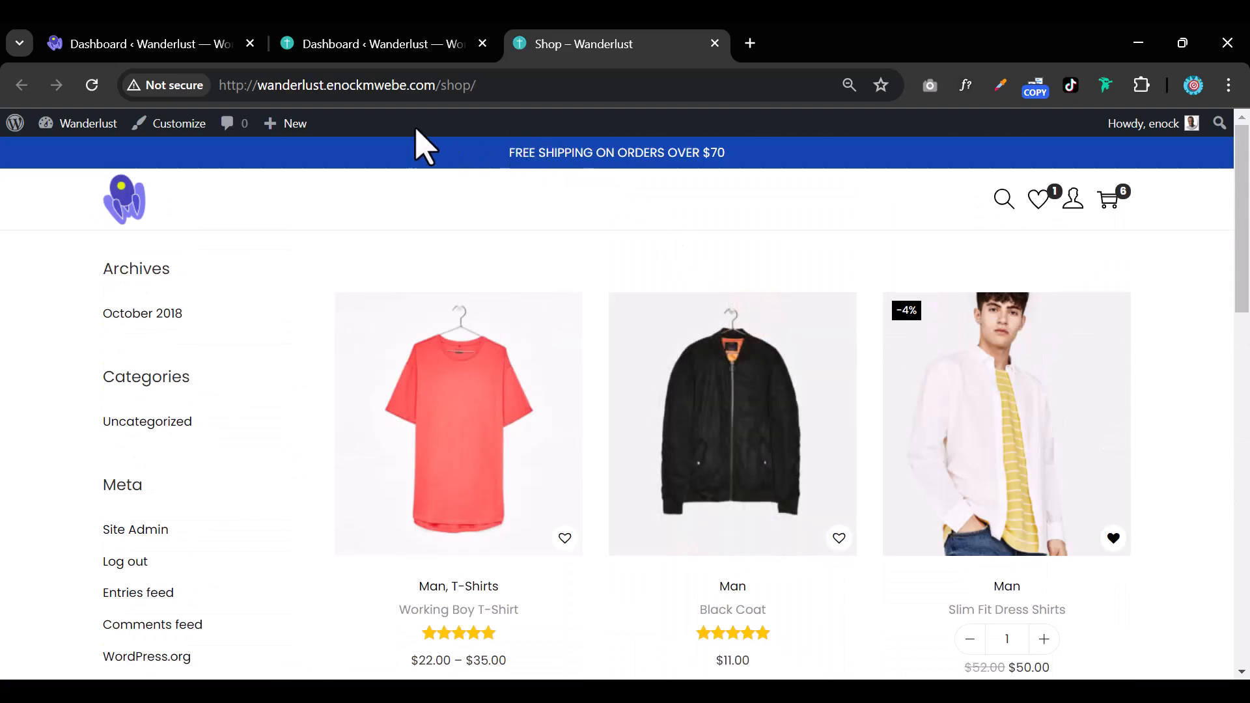
Open the customizer for the shop page in a new browser tab and go to the Topbar layout settings
right_click(190, 130)
left_click(229, 155)
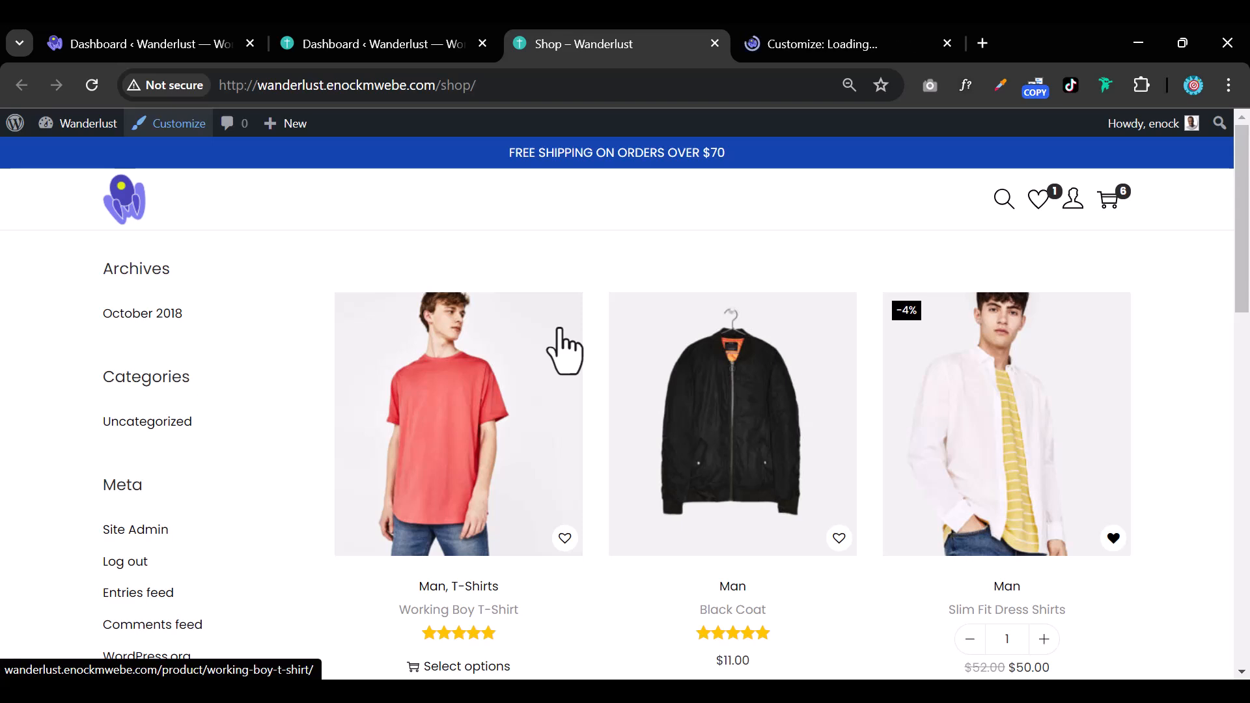
left_click(827, 49)
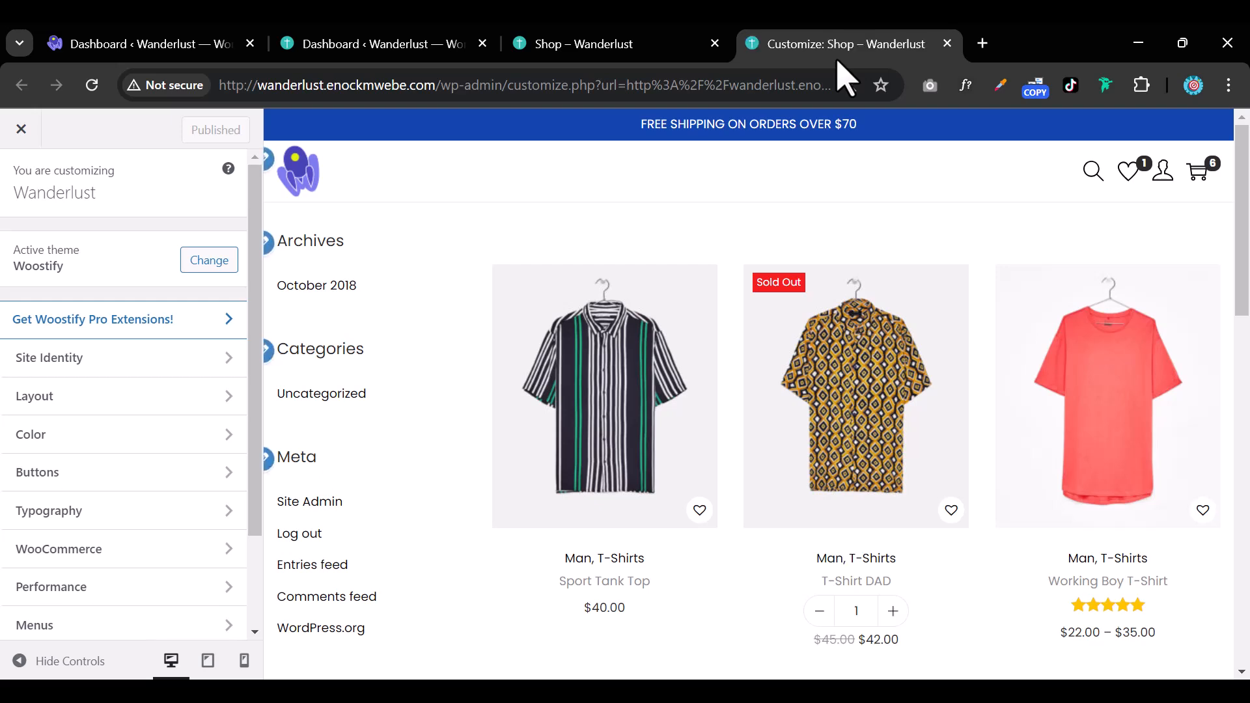
left_click(166, 397)
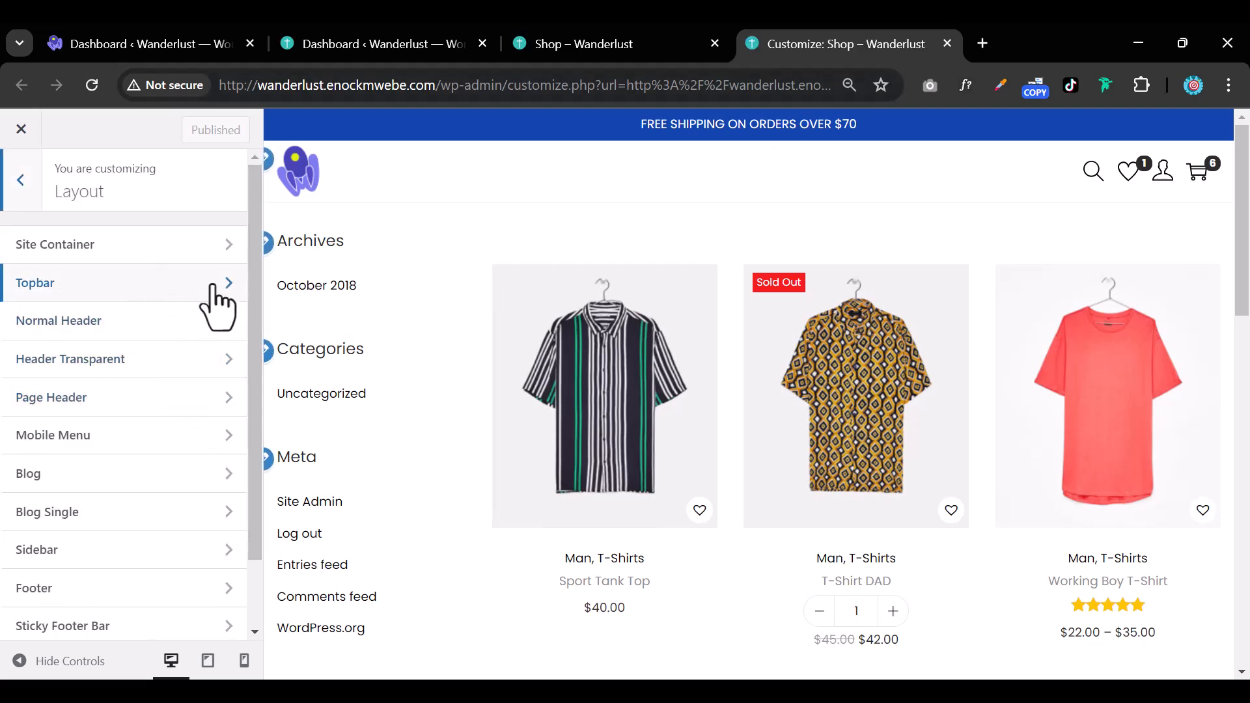
left_click(184, 284)
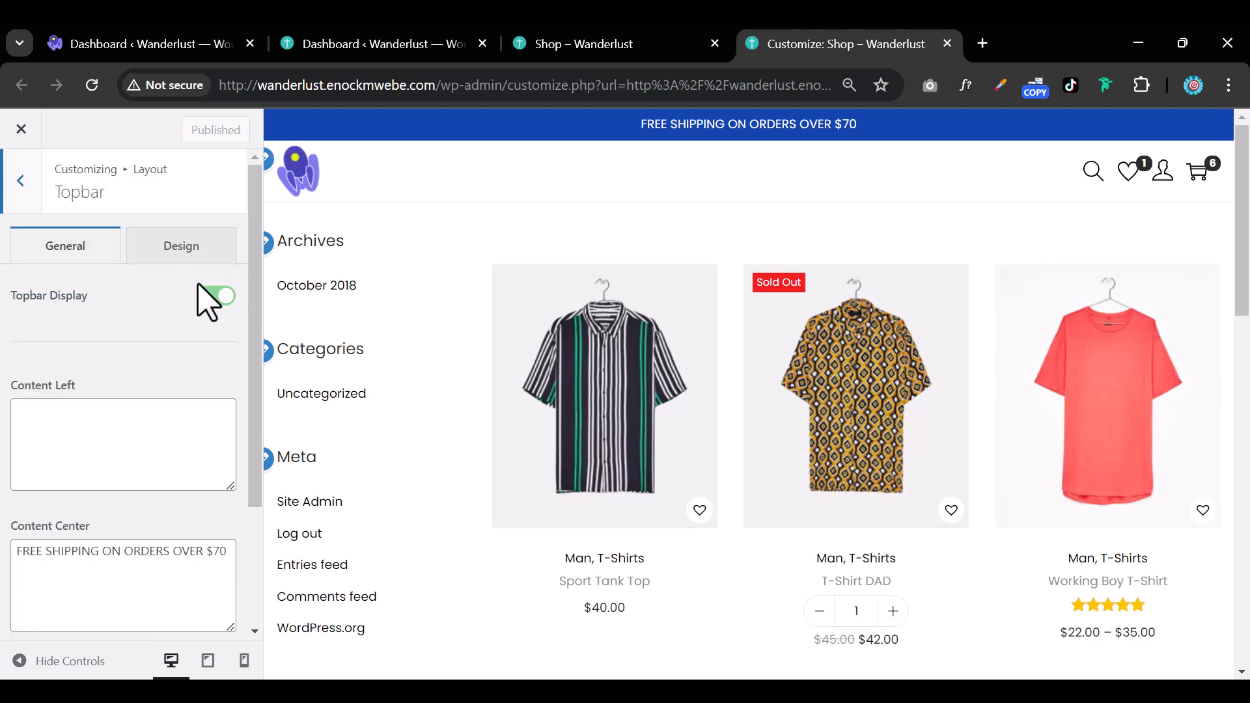
Check the Topbar design options, and try hiding the topbar before turning Topbar Display back on
left_click(206, 256)
left_click(97, 254)
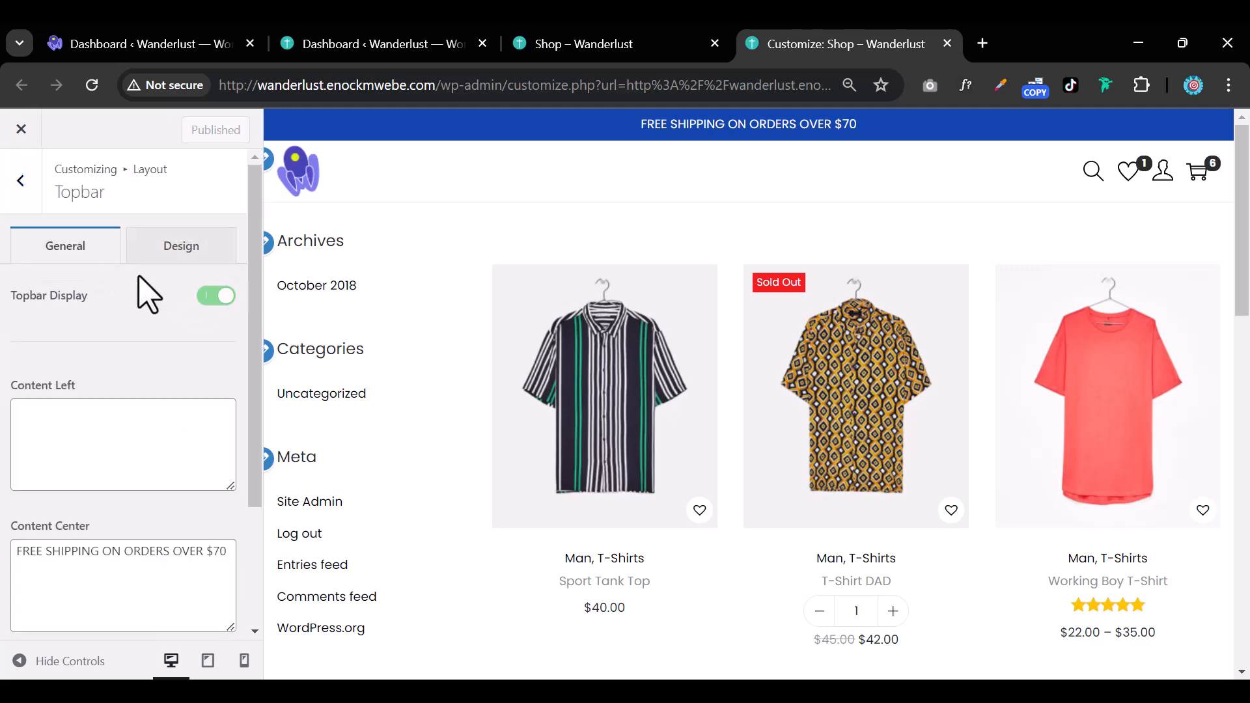
left_click(217, 298)
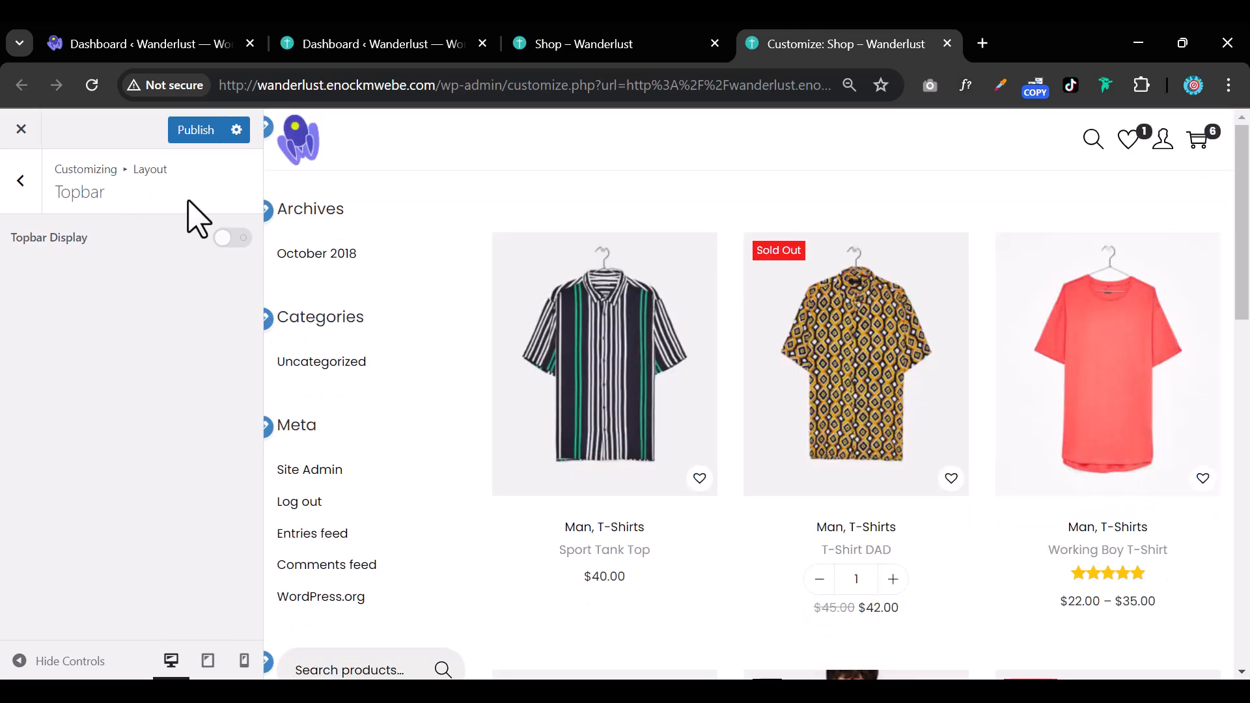
left_click(222, 245)
Try a darker, muted navy background color for the topbar and reset it to the original blue
left_click(184, 254)
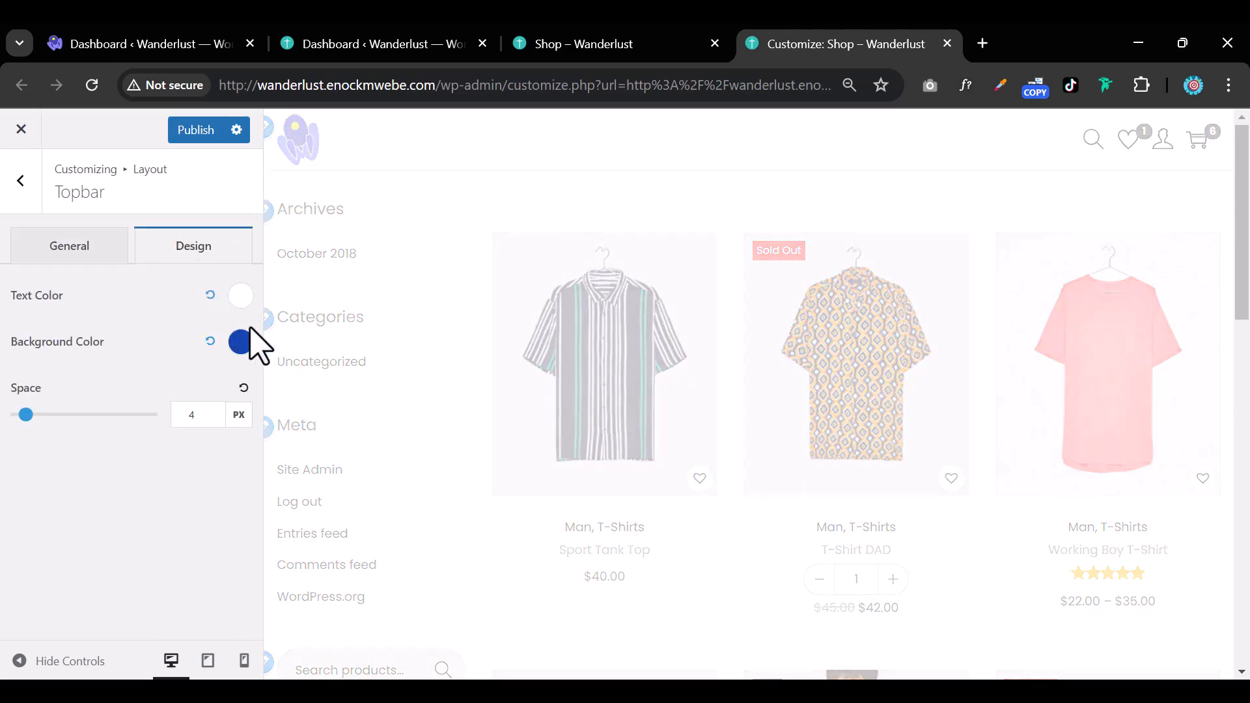
left_click(240, 344)
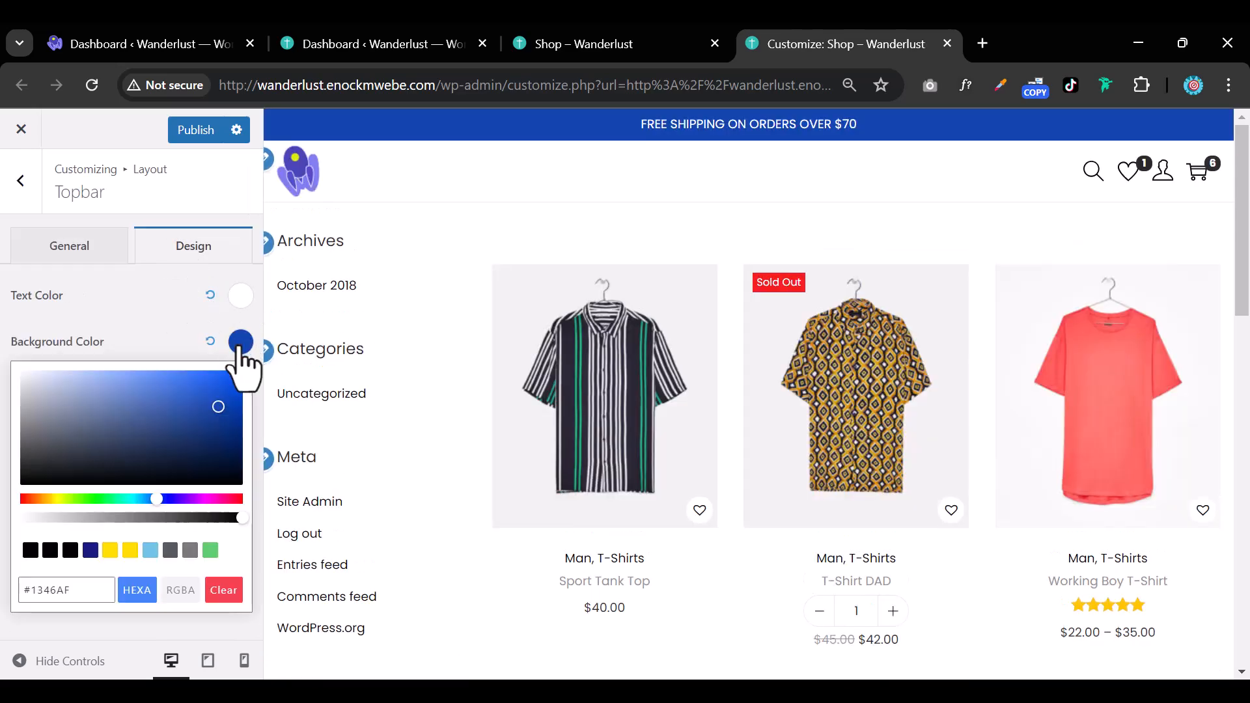
left_click_drag(187, 459, 128, 446)
left_click(184, 357)
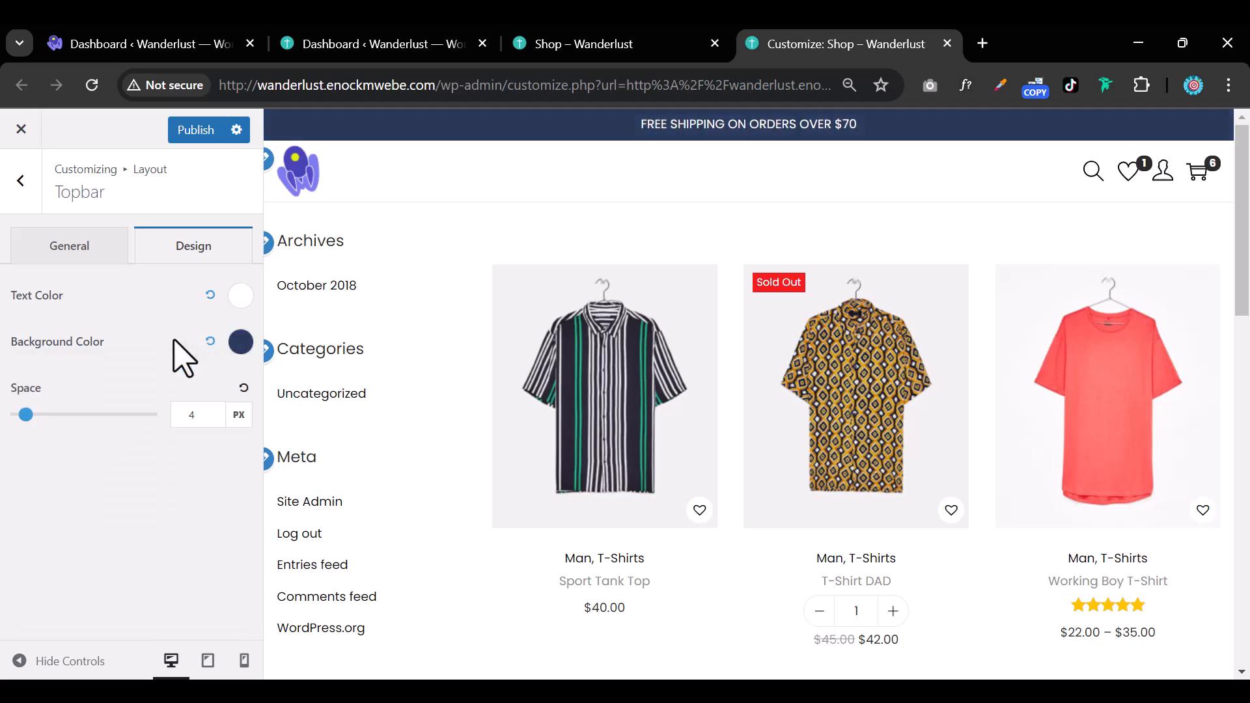
left_click(209, 341)
Check the topbar's left, center and right content fields, undo the accidental edit to the center text, and publish the customizer changes
left_click(85, 254)
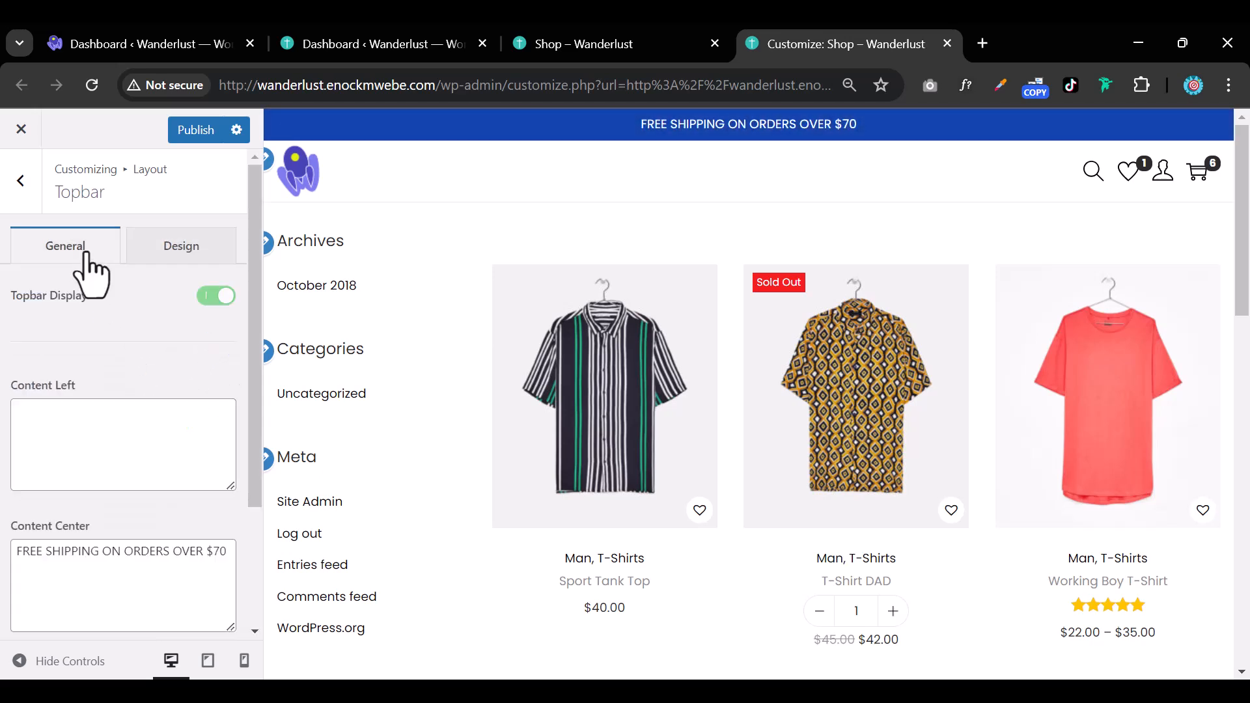
left_click(103, 420)
scroll(99, 468, "down", 2)
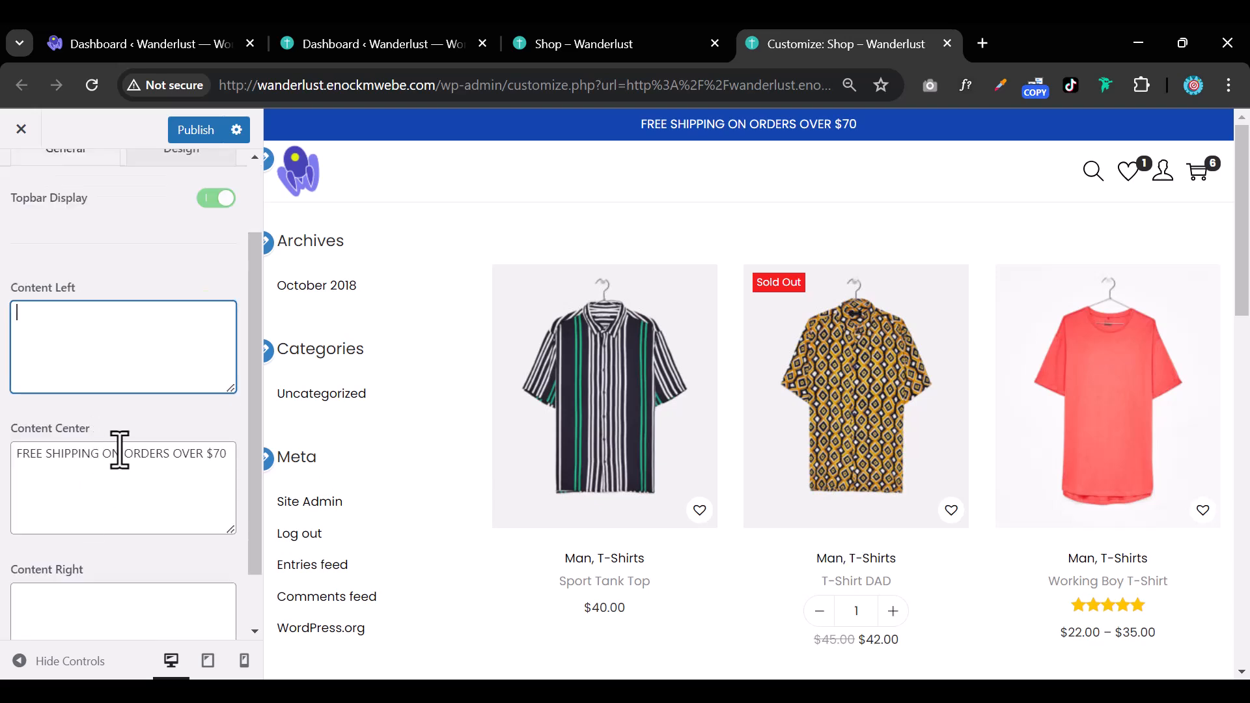
left_click_drag(112, 460, 174, 470)
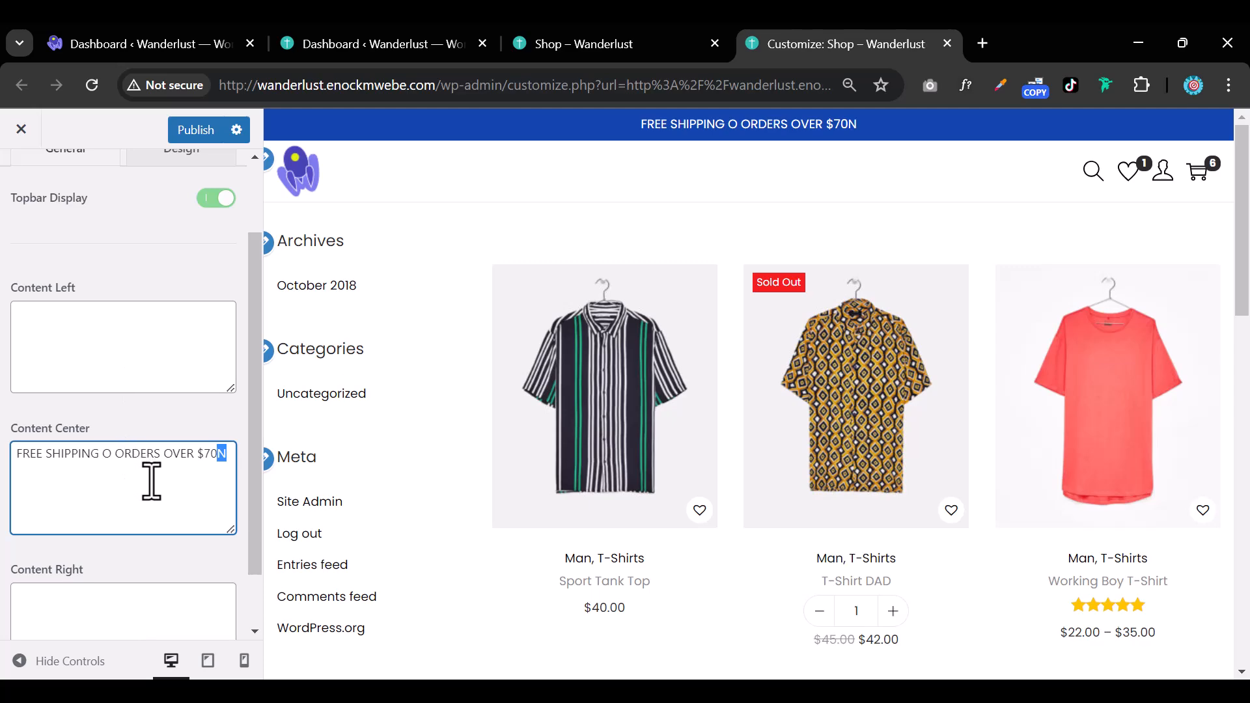
key("ctrl+z")
left_click(193, 133)
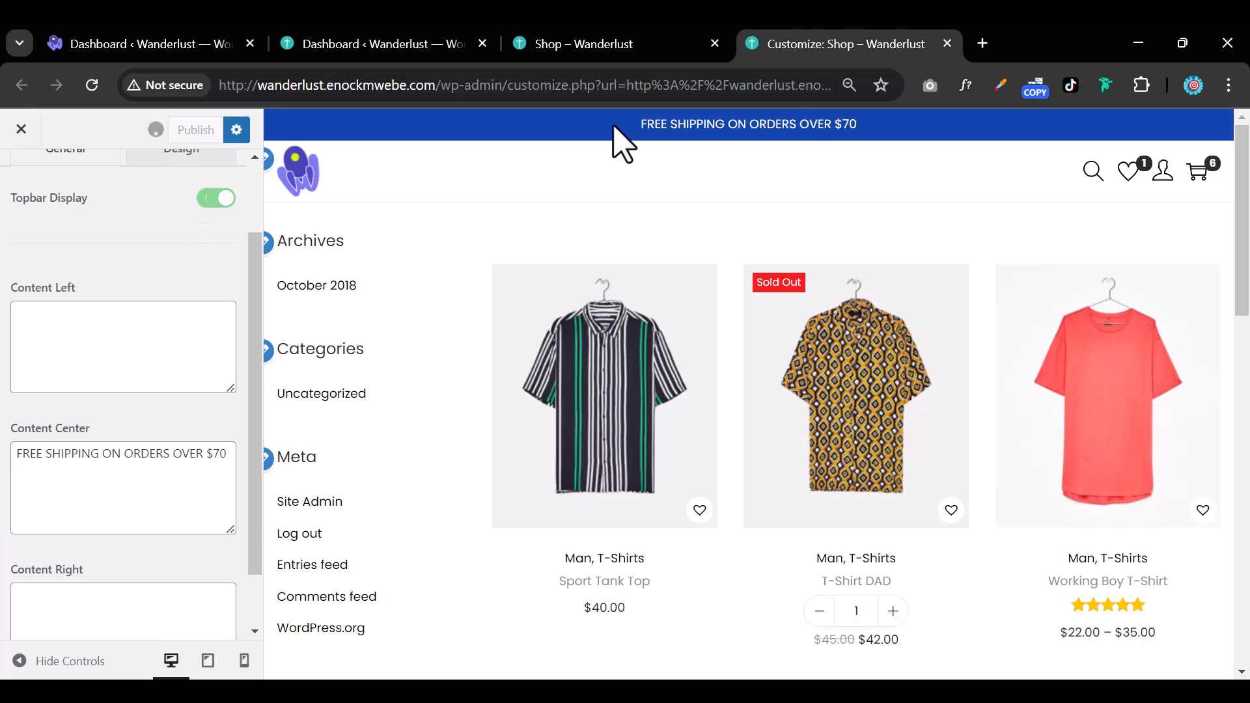
Close the customizer tab and look over the sidebar widgets on the store's shop page
left_click(622, 44)
left_click(424, 53)
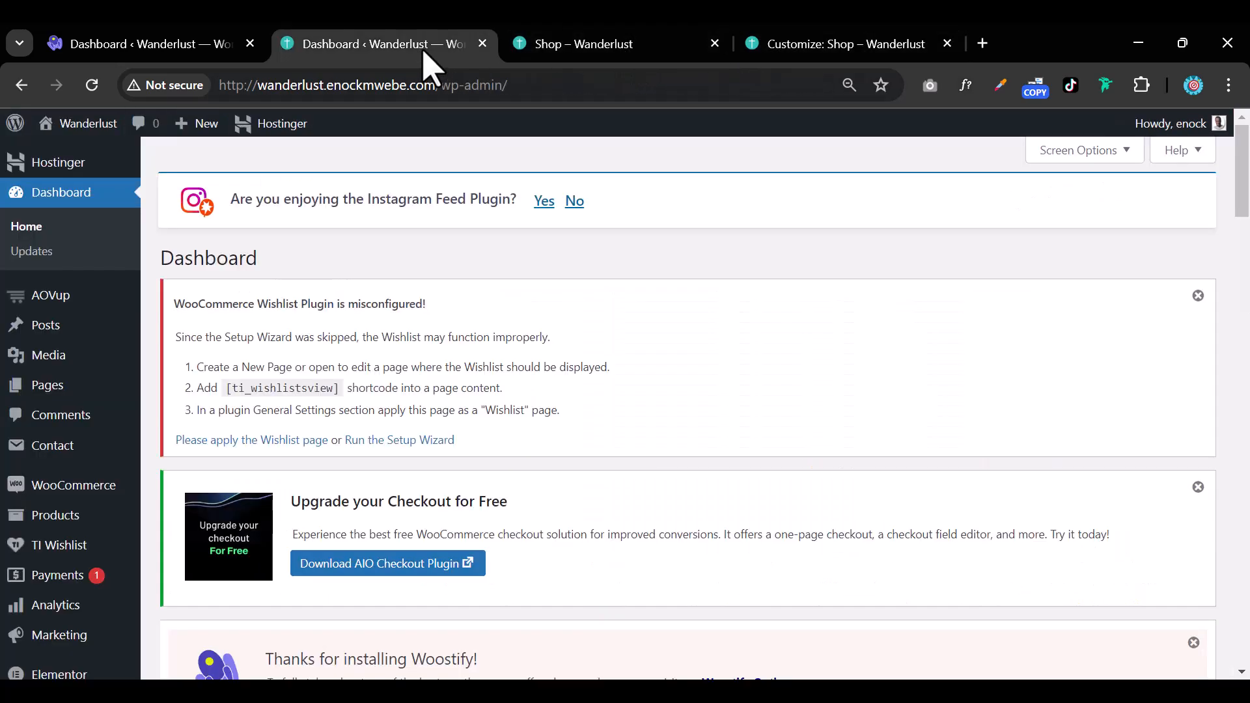
left_click(553, 49)
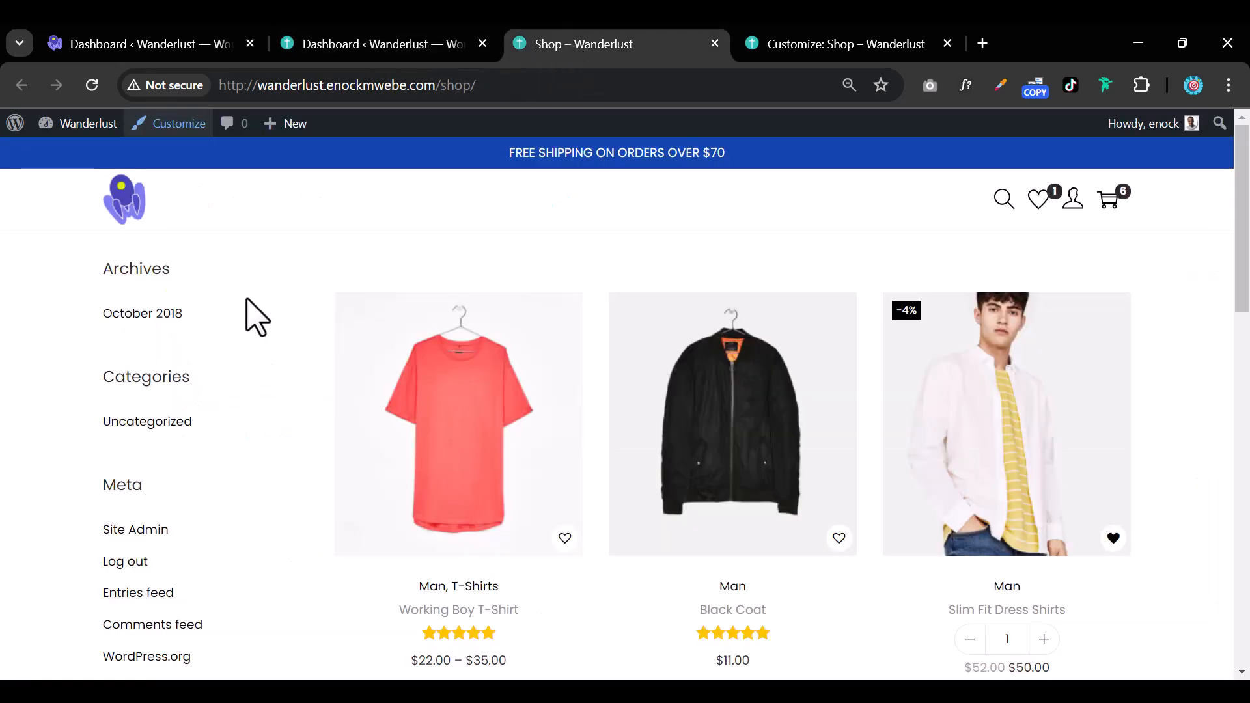
left_click(947, 44)
scroll(186, 338, "down", 8)
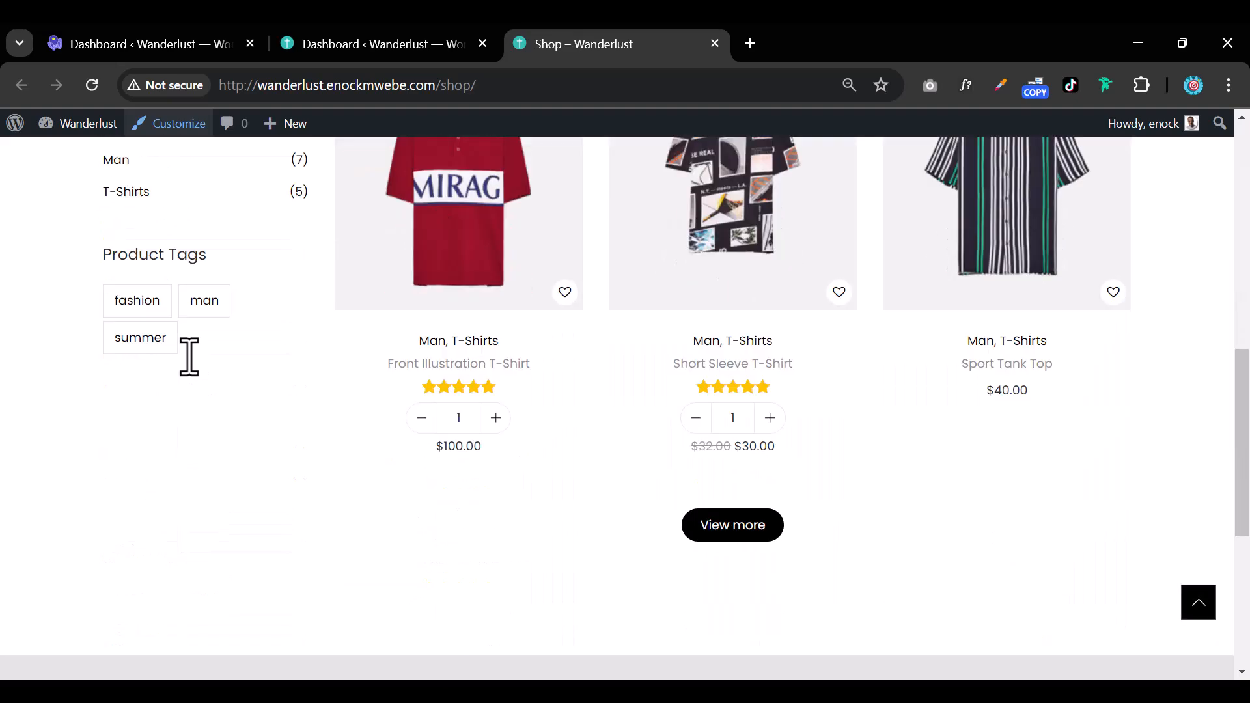
scroll(190, 357, "up", 6)
scroll(190, 371, "down", 3)
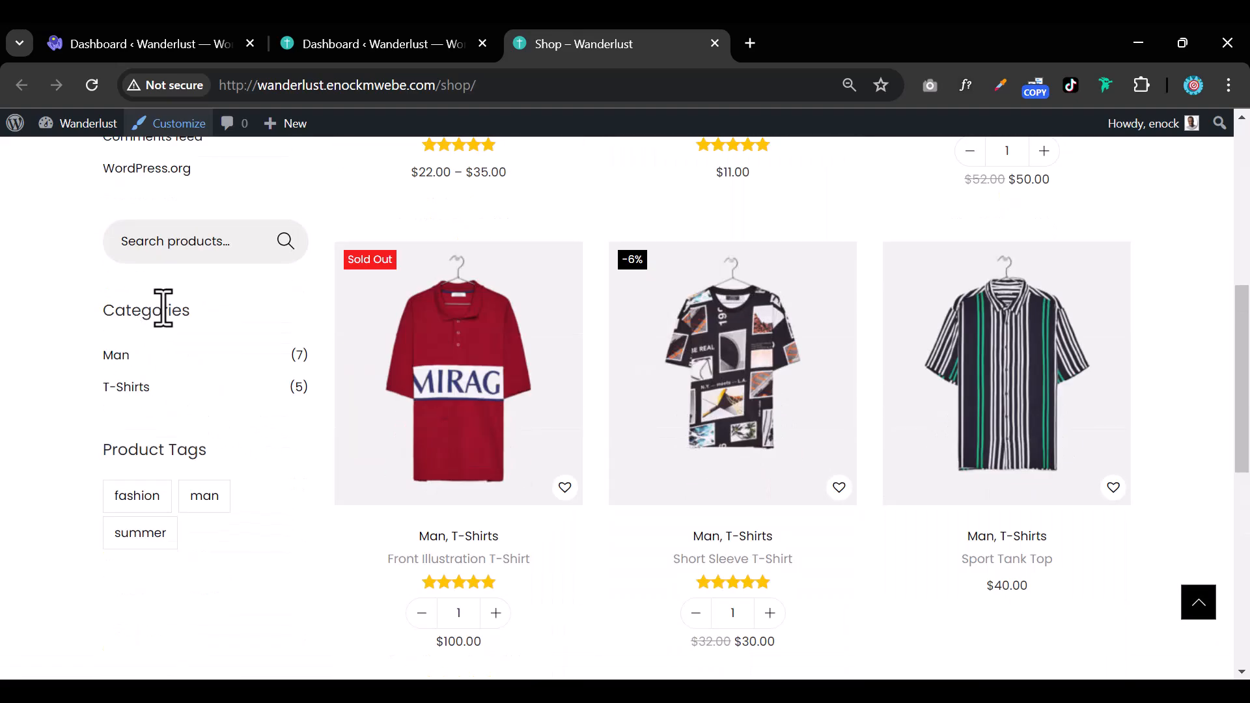
scroll(162, 520, "up", 5)
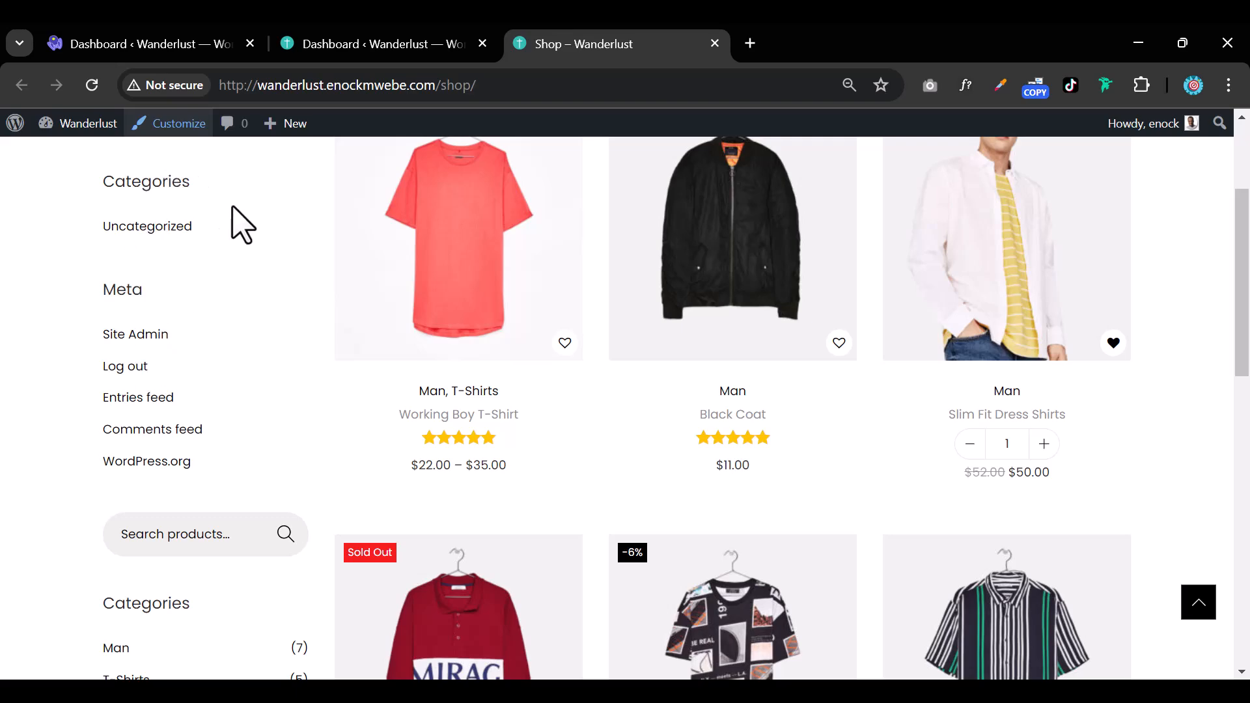
Open the Widgets screen in the site admin and look through the Main Sidebar, Woocommerce Sidebar and Footer Widget areas
left_click(390, 45)
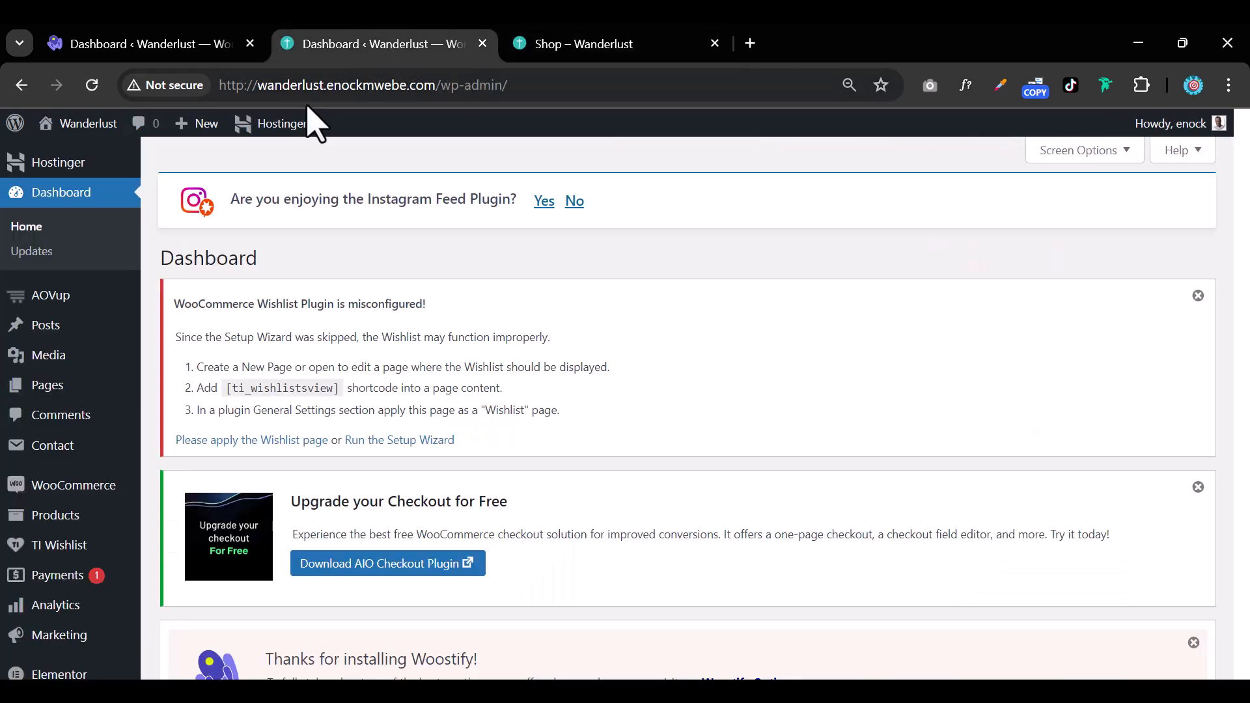
mouse_move(99, 488)
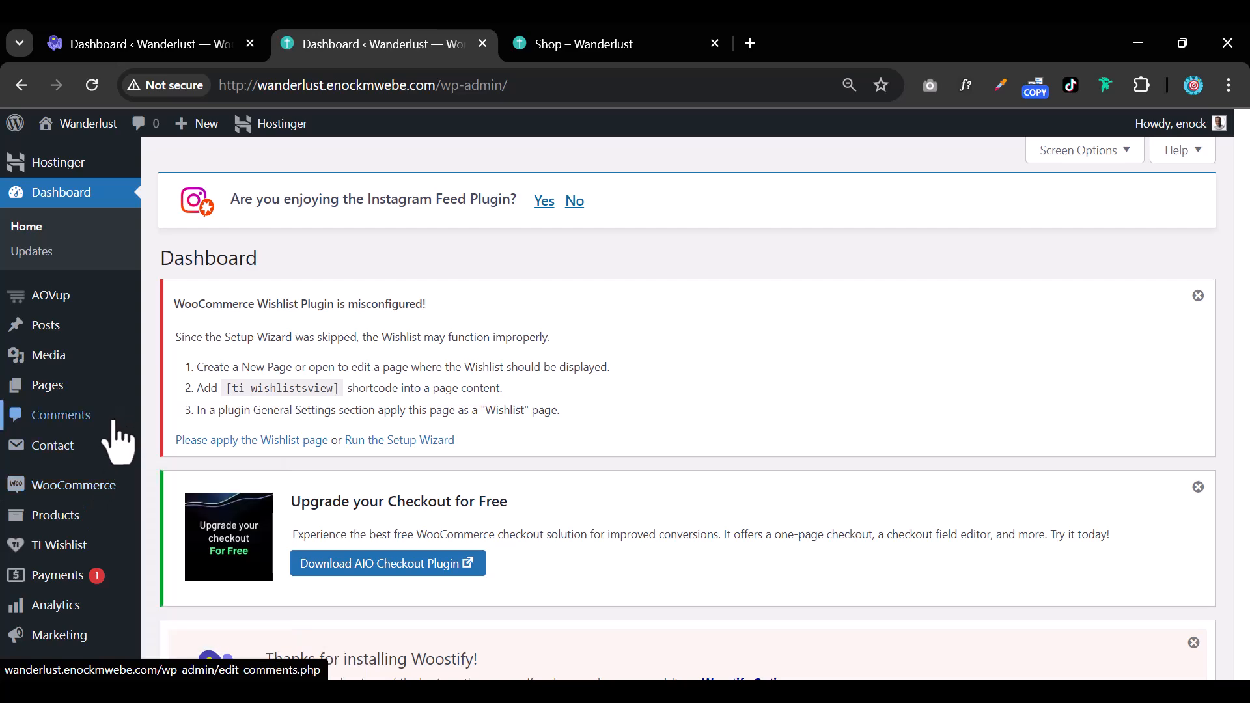
scroll(107, 439, "down", 3)
mouse_move(97, 573)
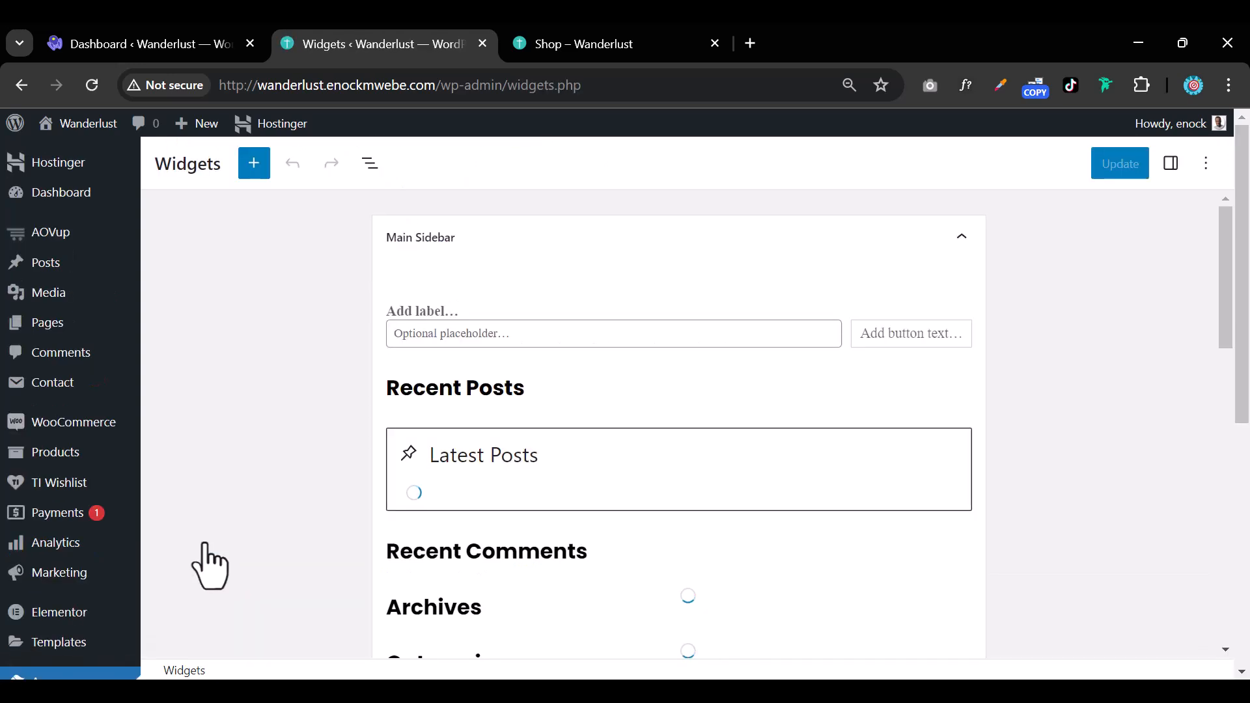
scroll(658, 501, "down", 15)
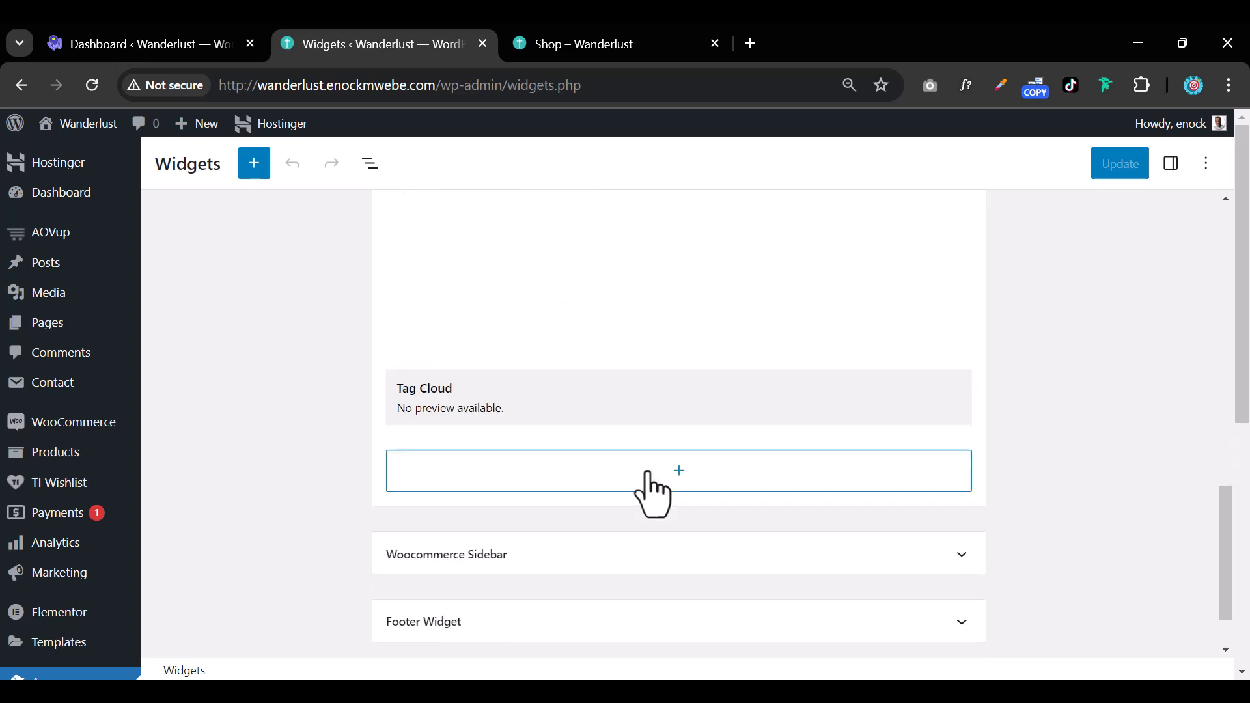
scroll(651, 493, "down", 1)
scroll(651, 495, "down", 2)
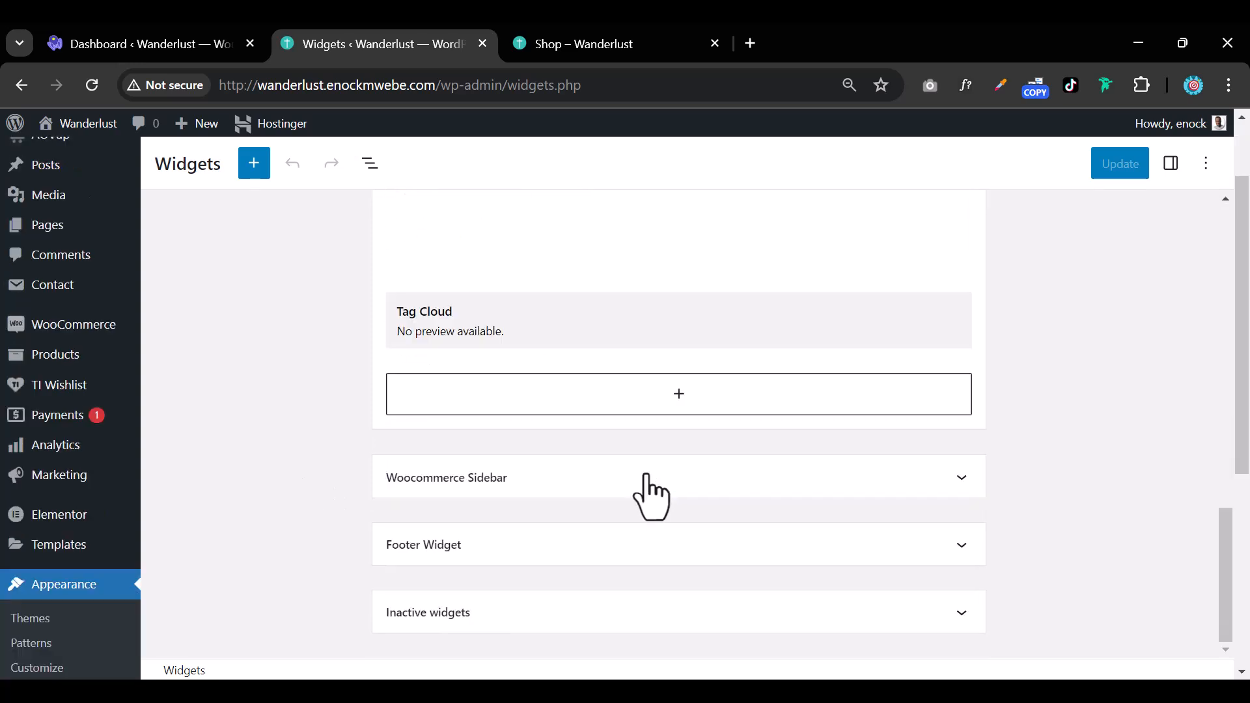
scroll(651, 495, "up", 20)
scroll(650, 491, "down", 4)
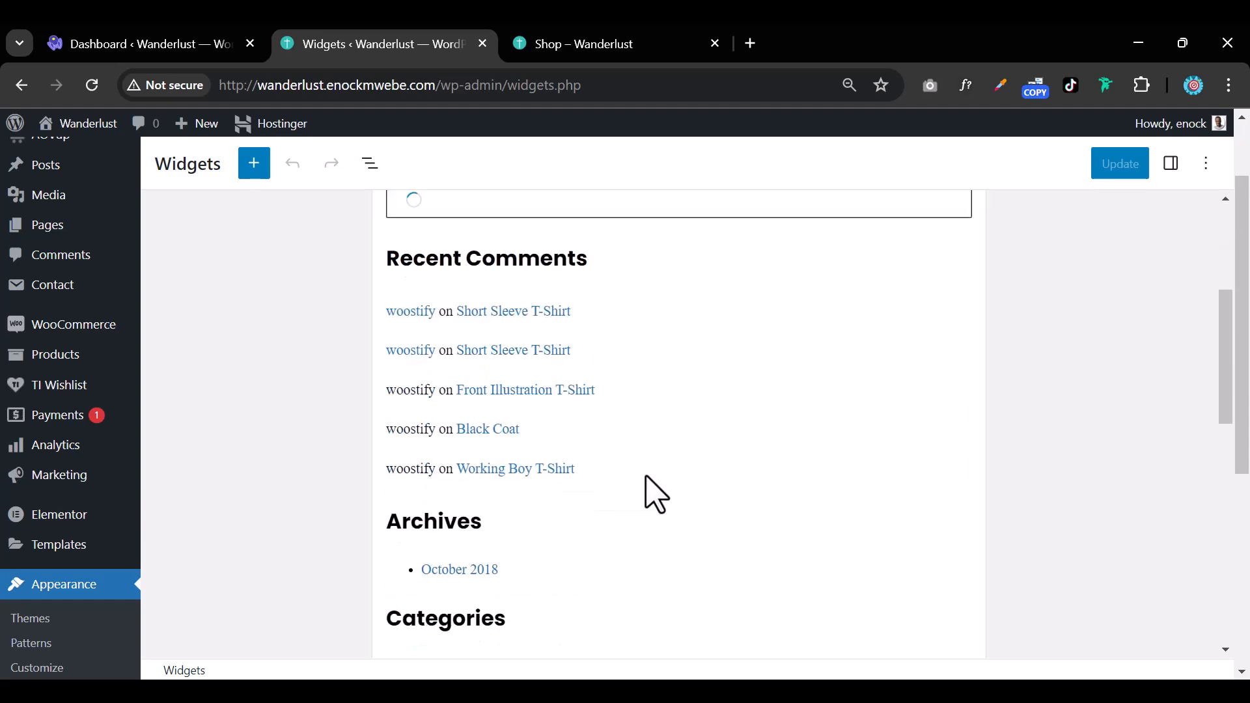
scroll(653, 497, "down", 10)
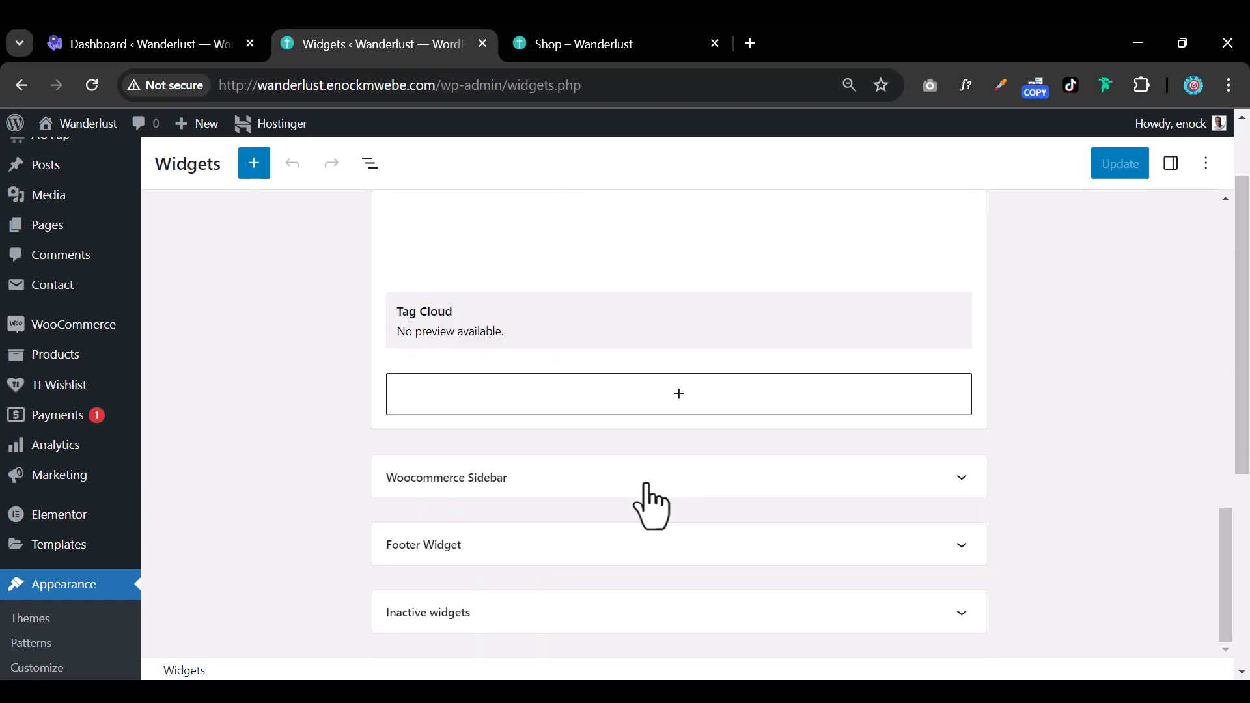
scroll(647, 494, "up", 15)
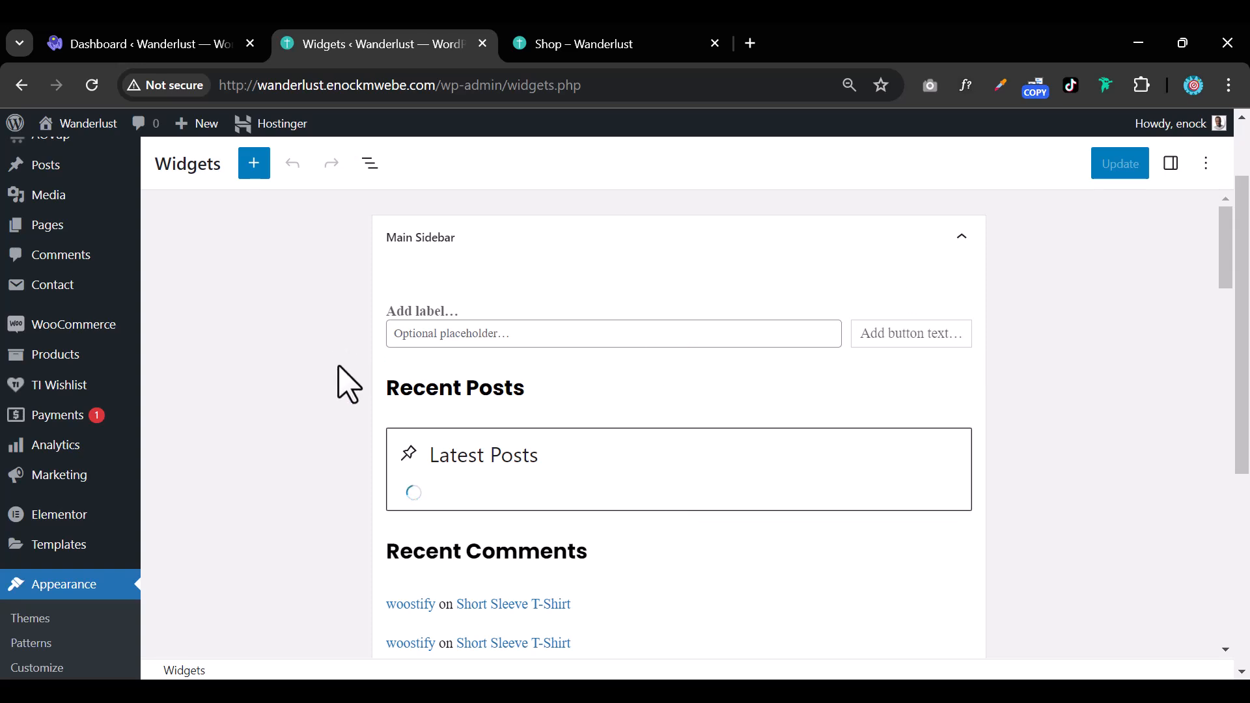
Open the Add Plugins page and bring up its plugin search
scroll(79, 529, "down", 5)
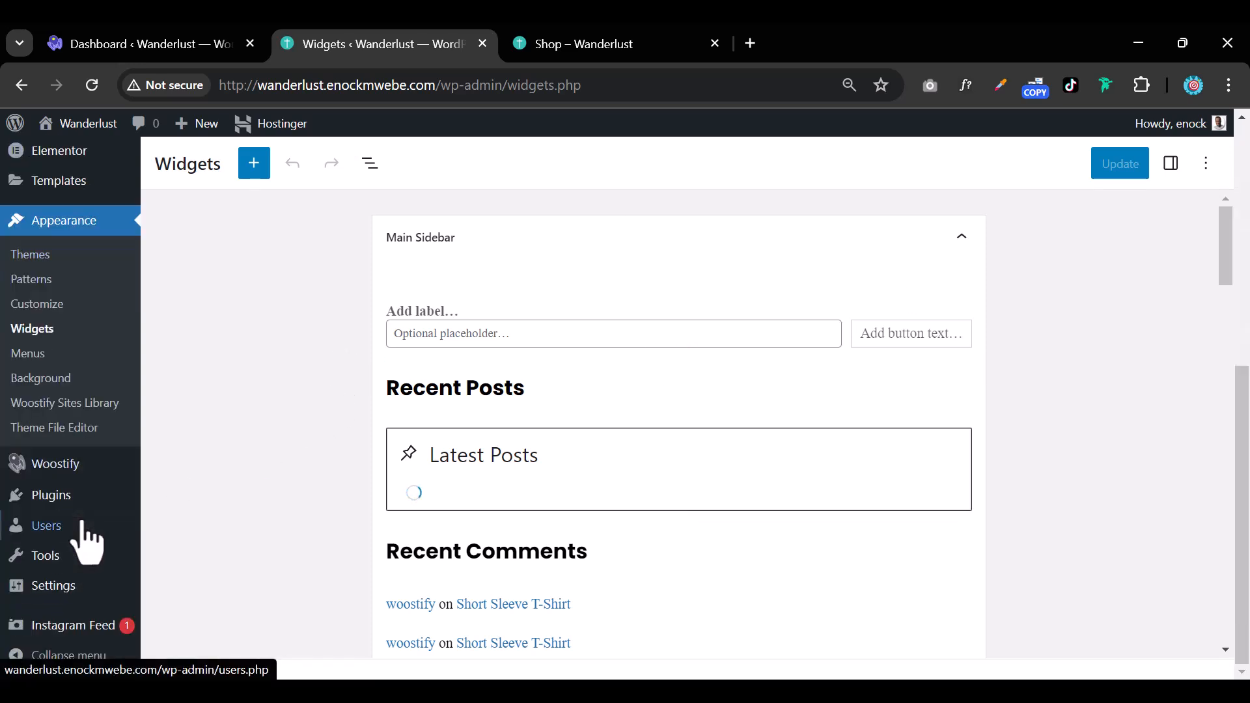
mouse_move(94, 517)
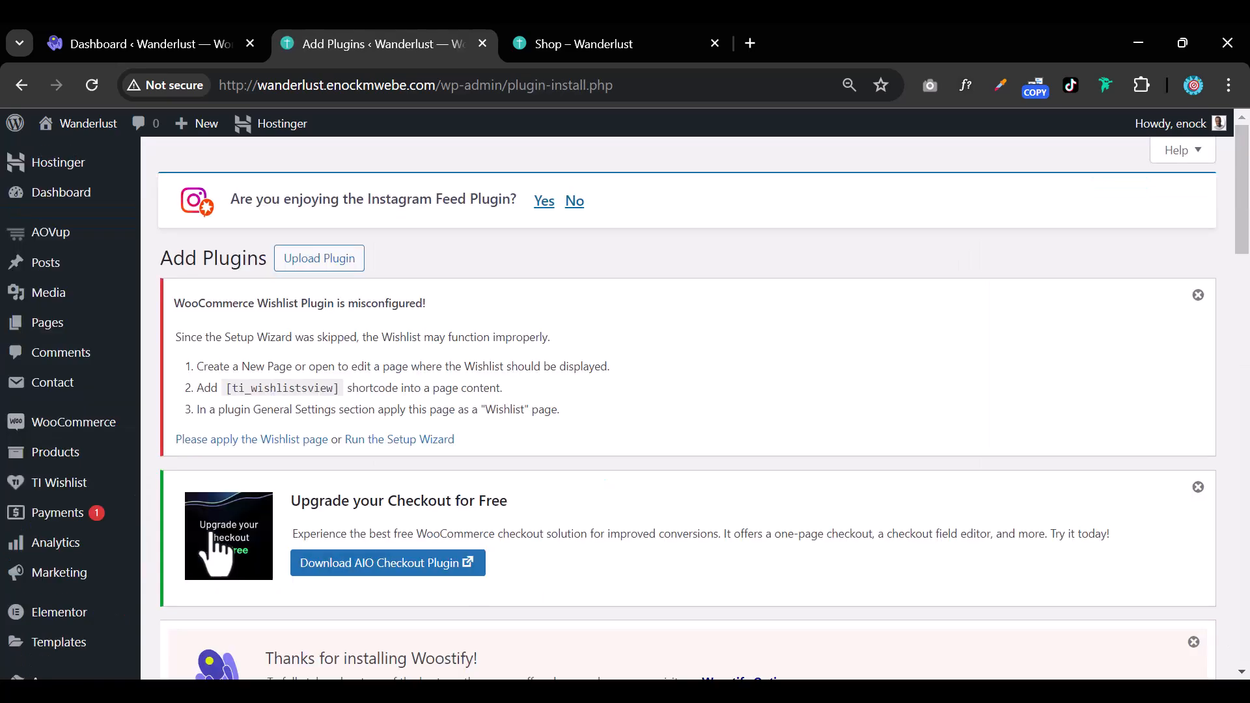
scroll(215, 550, "down", 4)
scroll(466, 567, "down", 3)
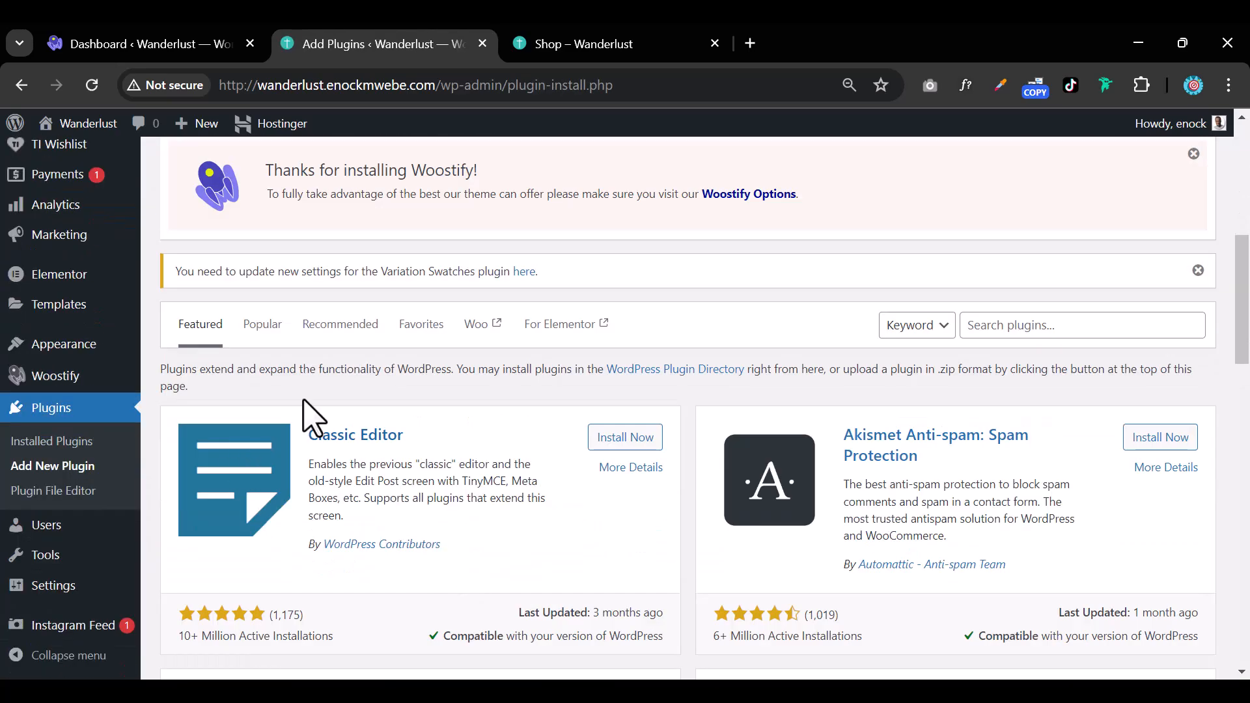
left_click(1012, 329)
type("ca")
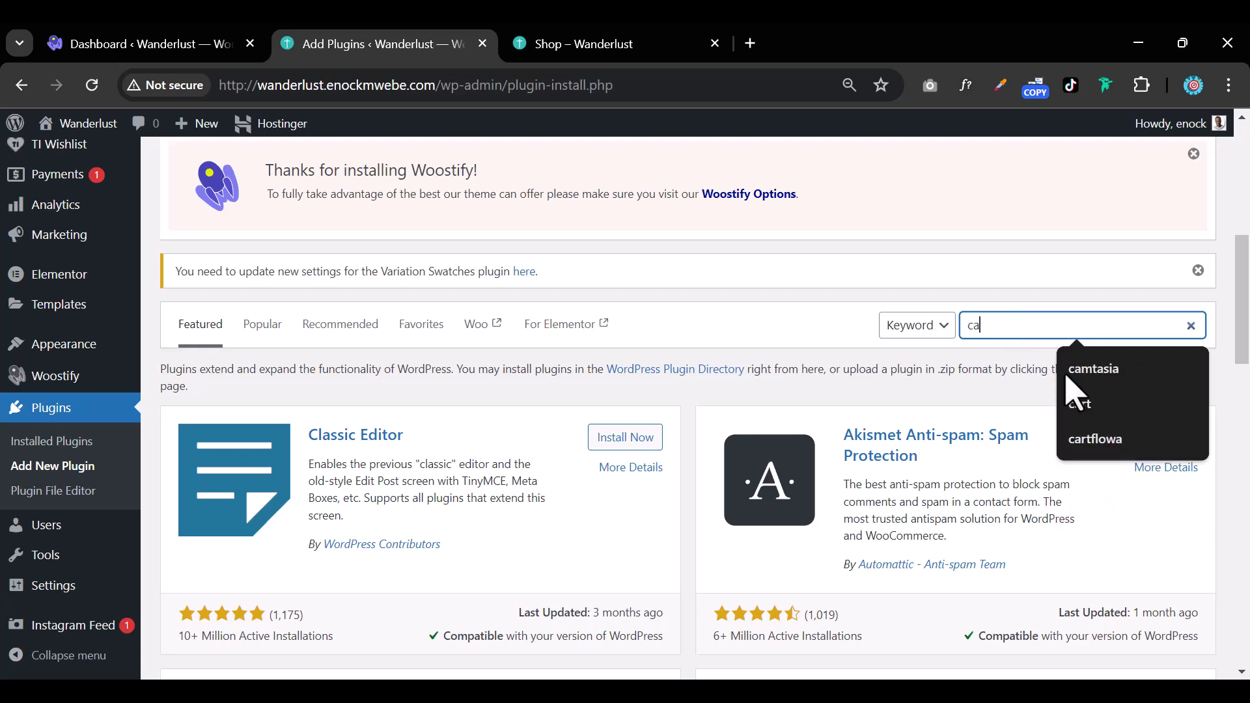
left_click(1107, 384)
Search the plugin directory for "classic", and install and activate the Classic Widgets plugin
key("ctrl+a")
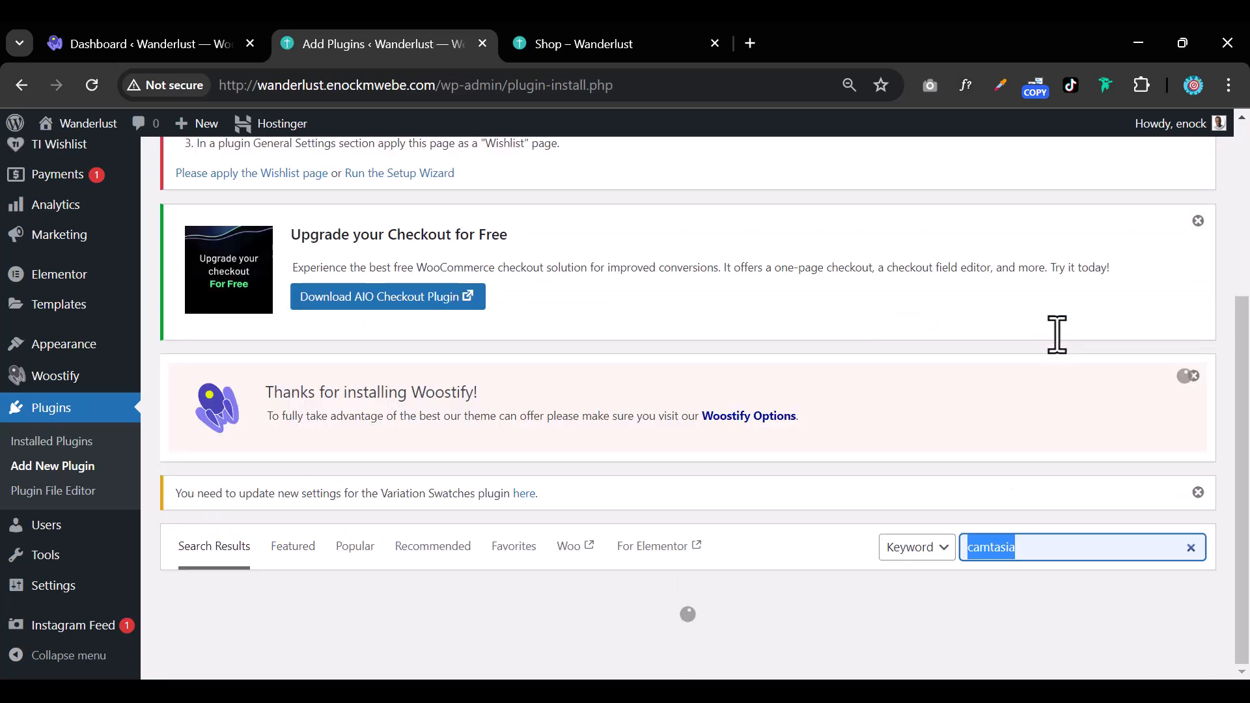
type("classic widgets")
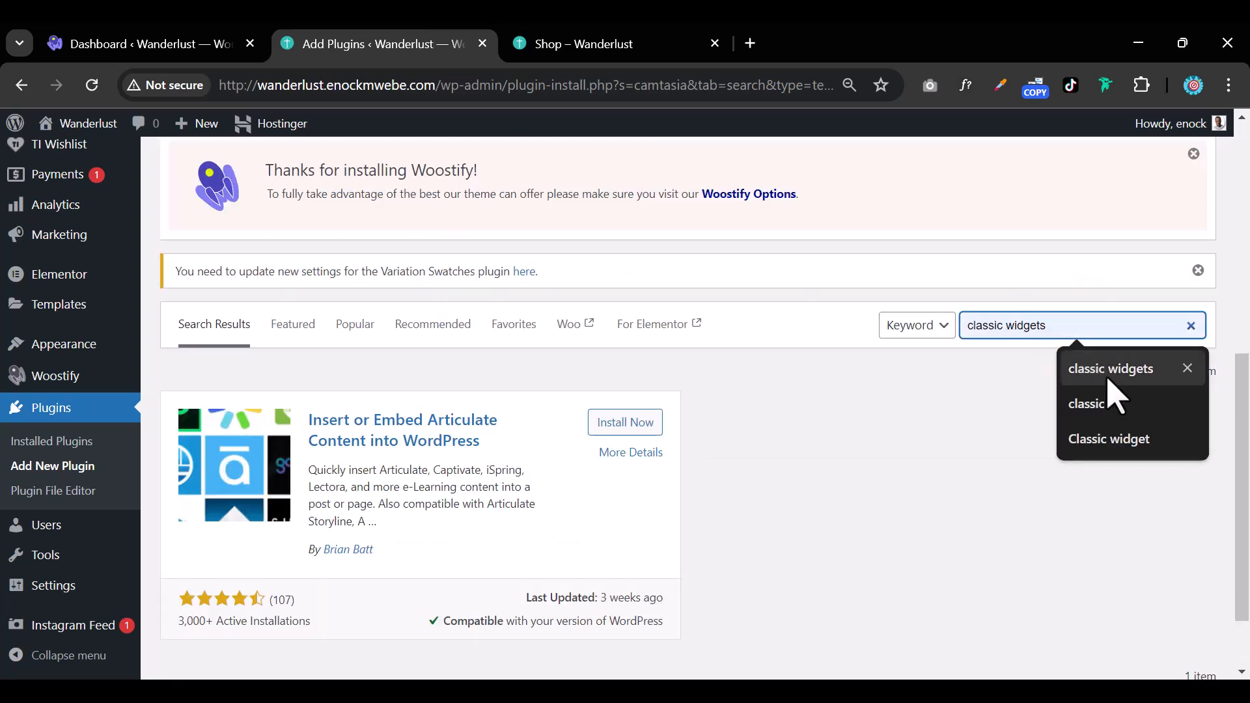
left_click(1107, 402)
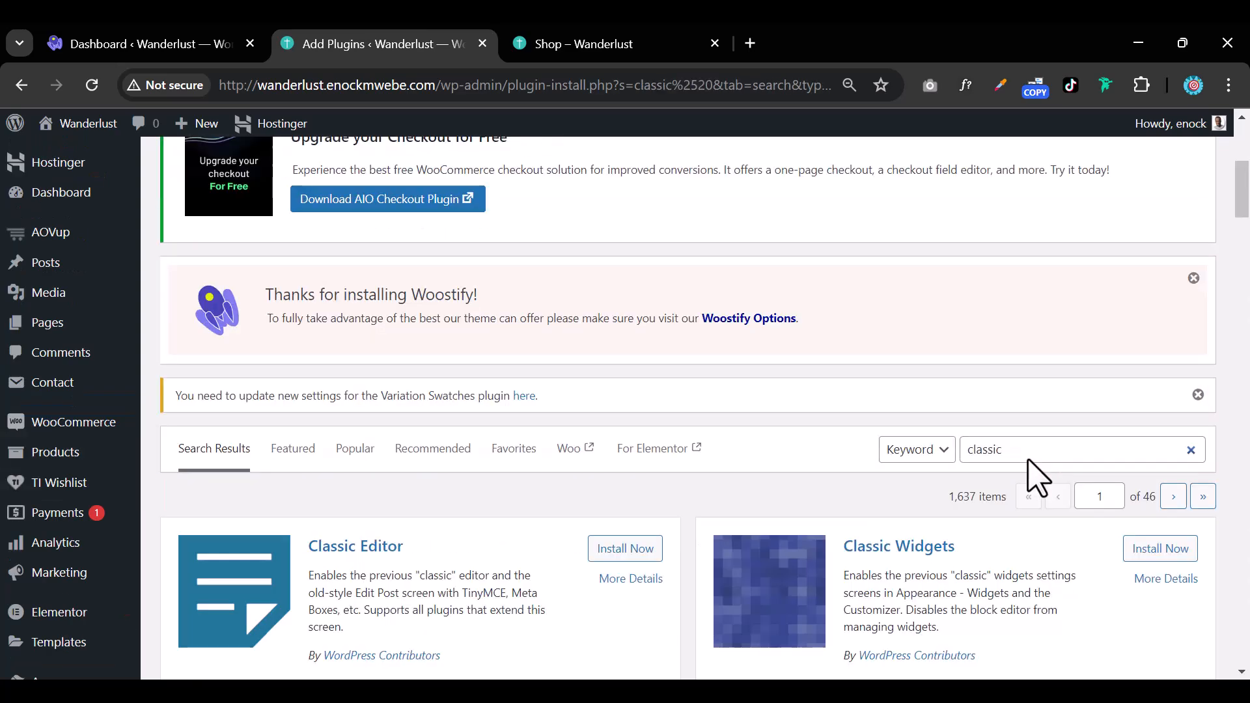
scroll(956, 566, "down", 3)
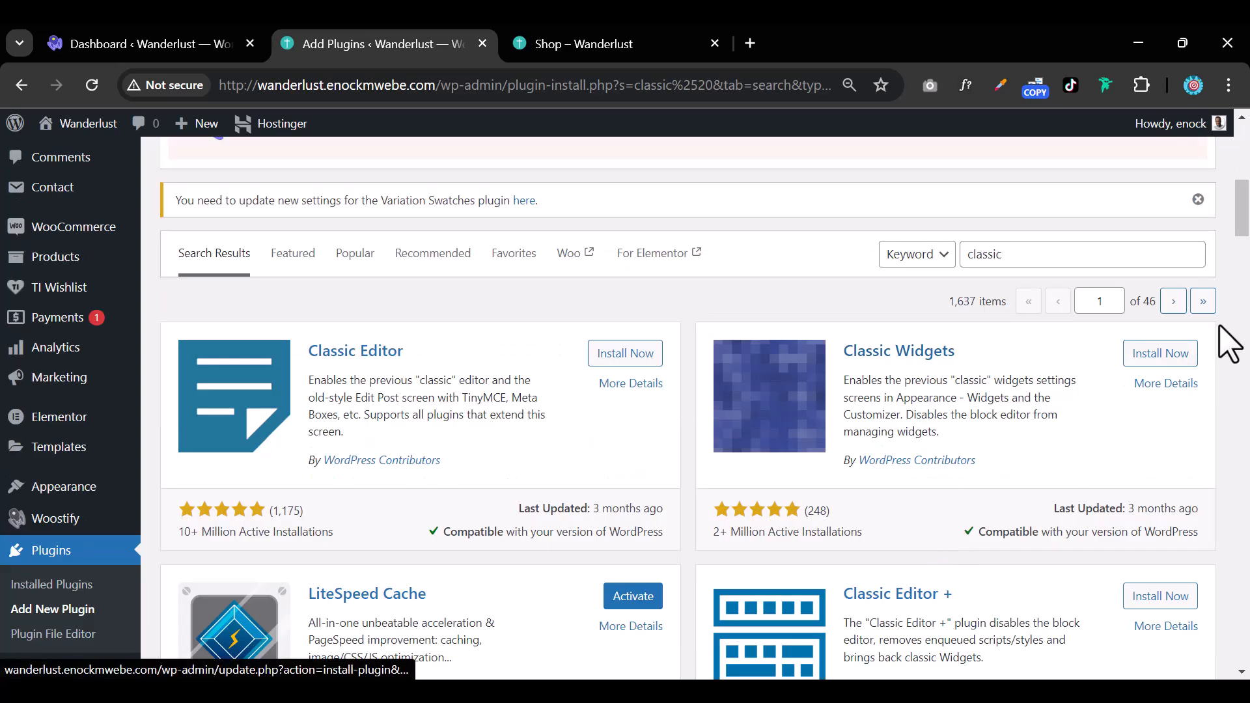
left_click(1171, 358)
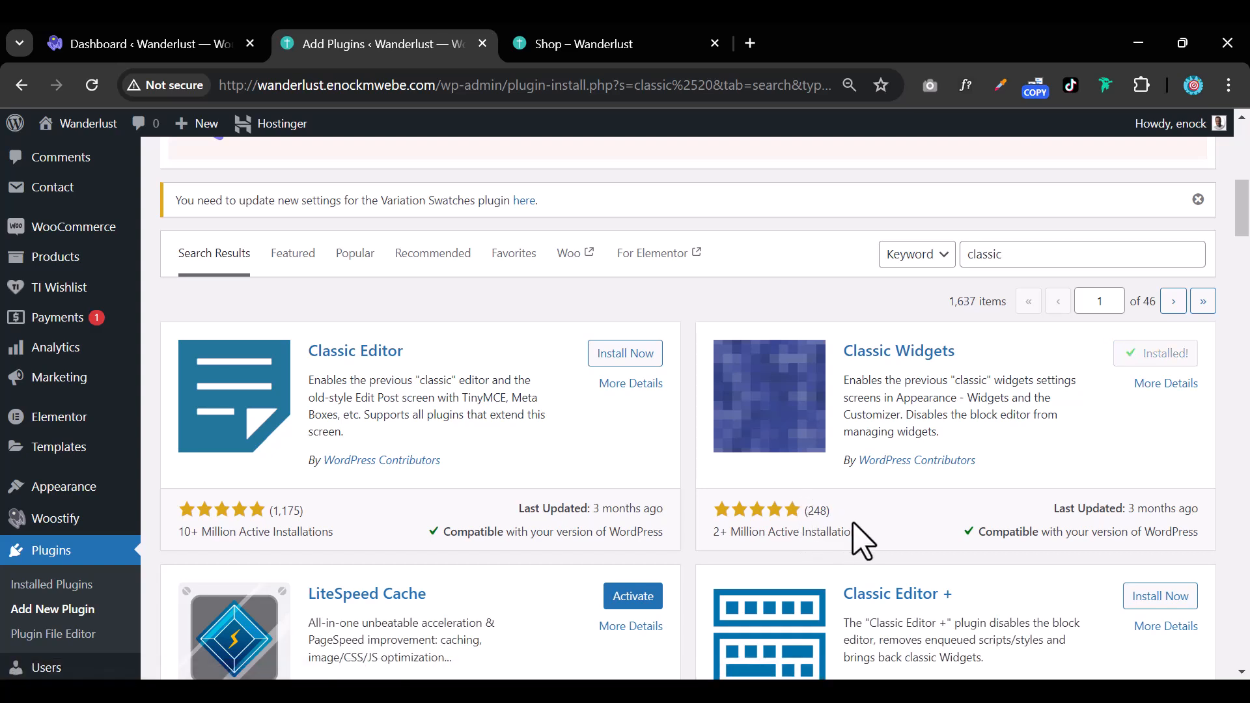
left_click(1148, 363)
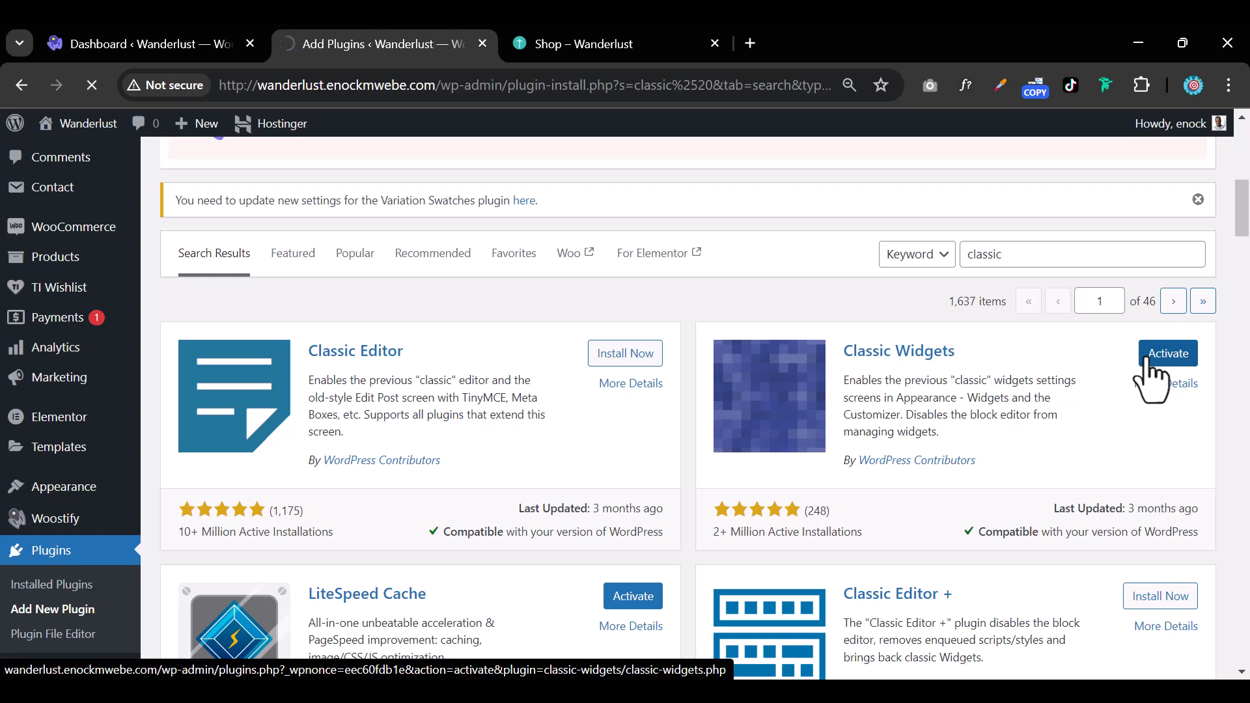
Reopen the Widgets screen and look through the widgets assigned to the Main Sidebar
scroll(667, 273, "down", 5)
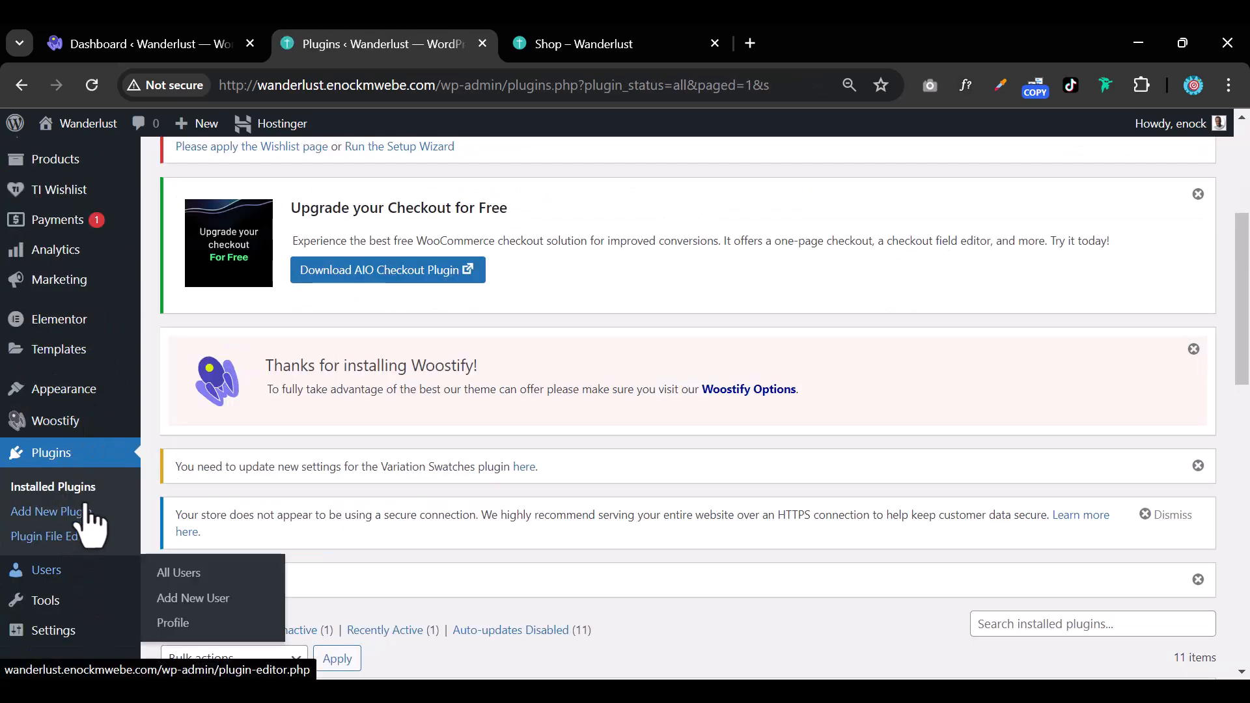
mouse_move(92, 397)
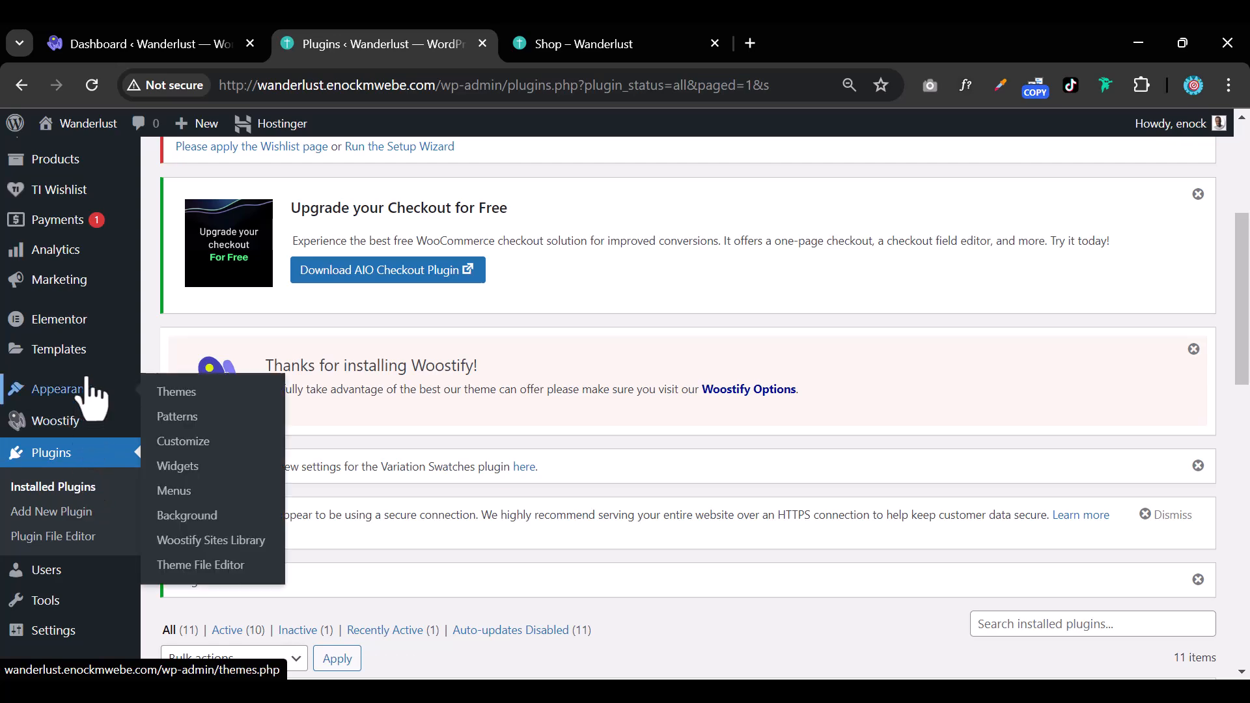
left_click(216, 474)
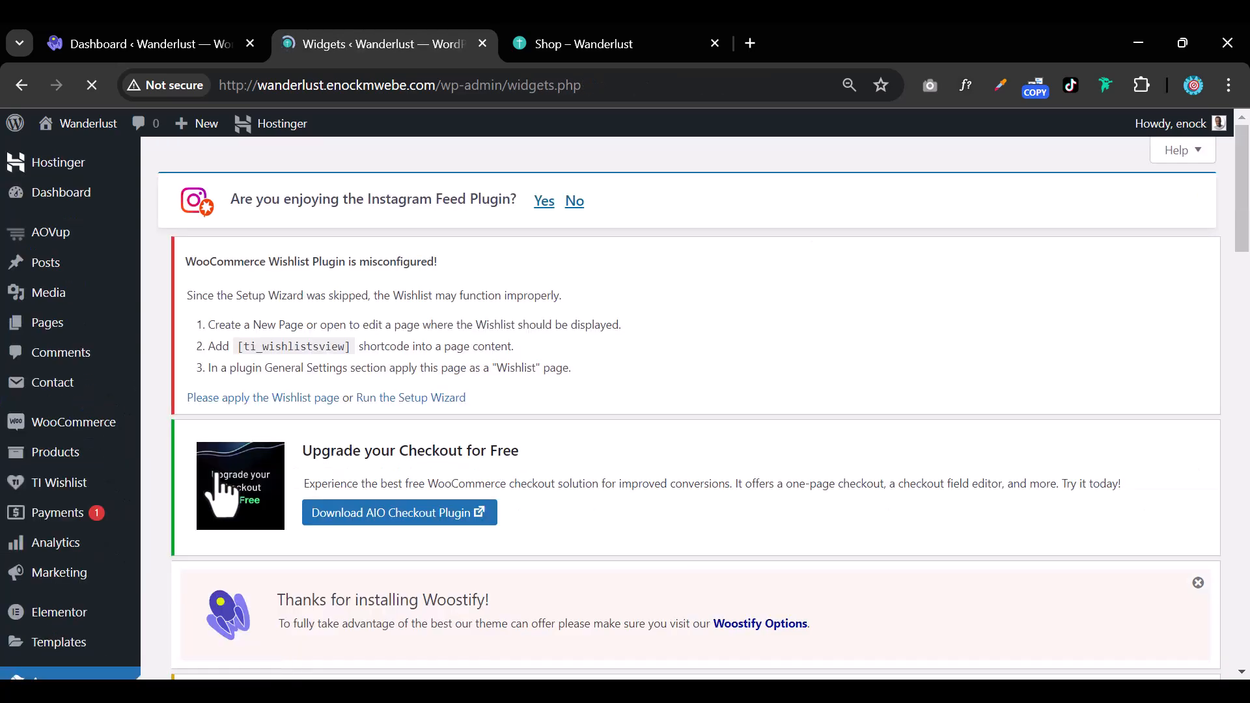
scroll(349, 480, "down", 6)
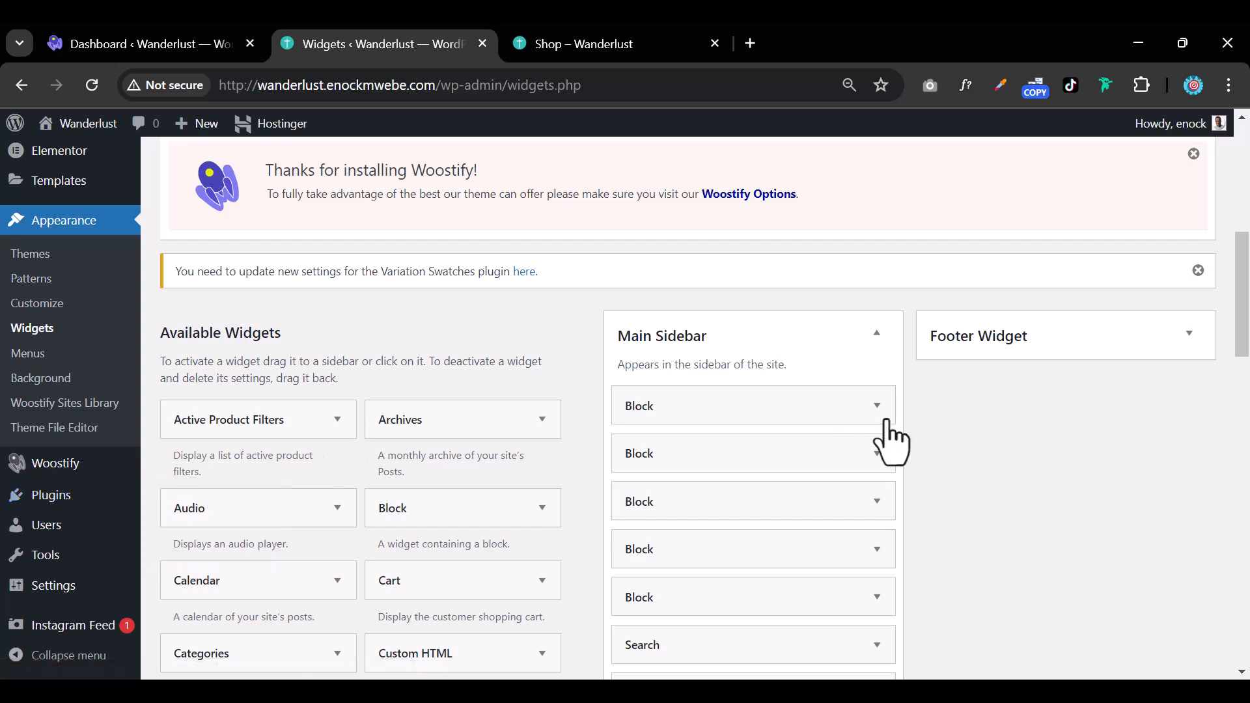
scroll(846, 456, "down", 4)
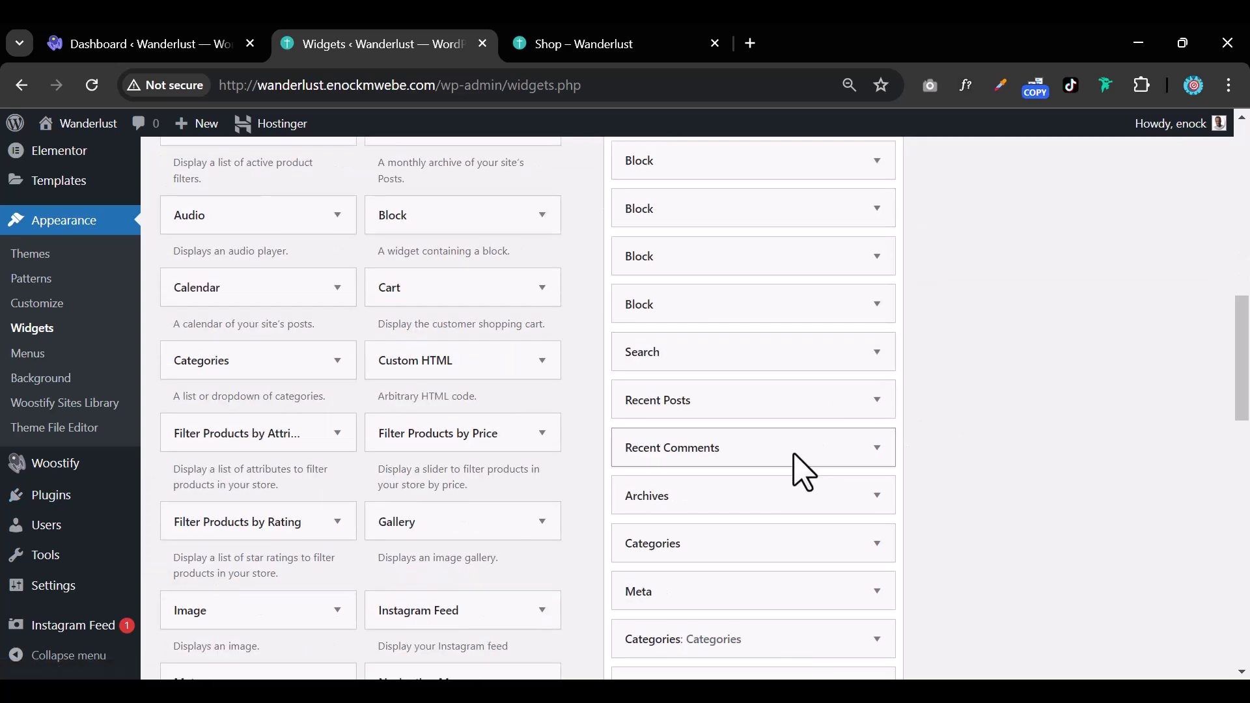
scroll(642, 475, "down", 6)
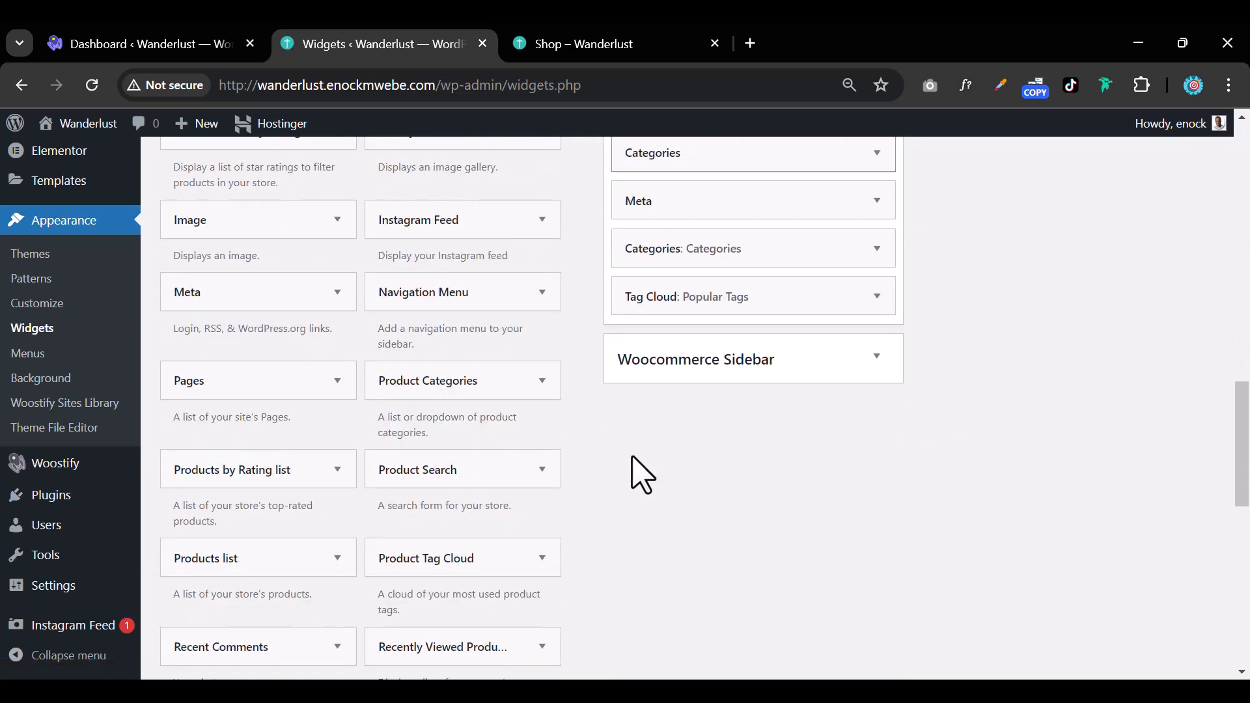
Expand the Woocommerce Sidebar area on the Widgets screen and compare its widgets with the shop page's sidebar
left_click(879, 365)
scroll(879, 388, "down", 1)
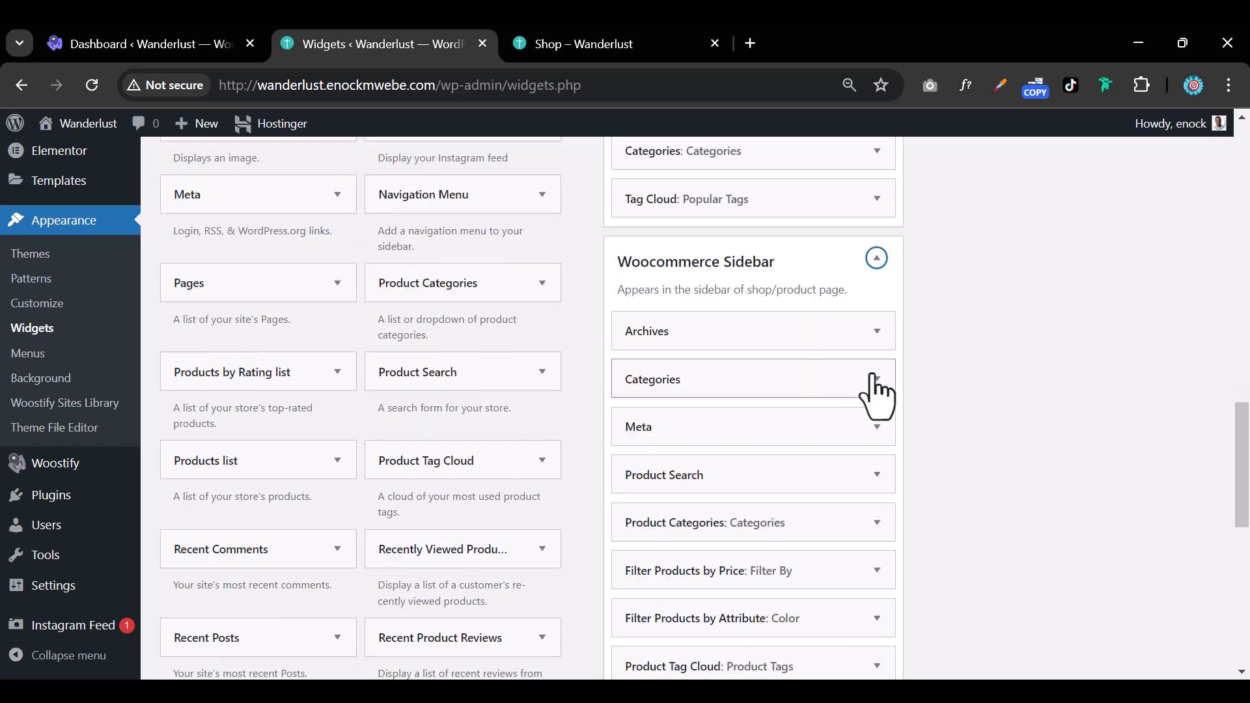
left_click(576, 44)
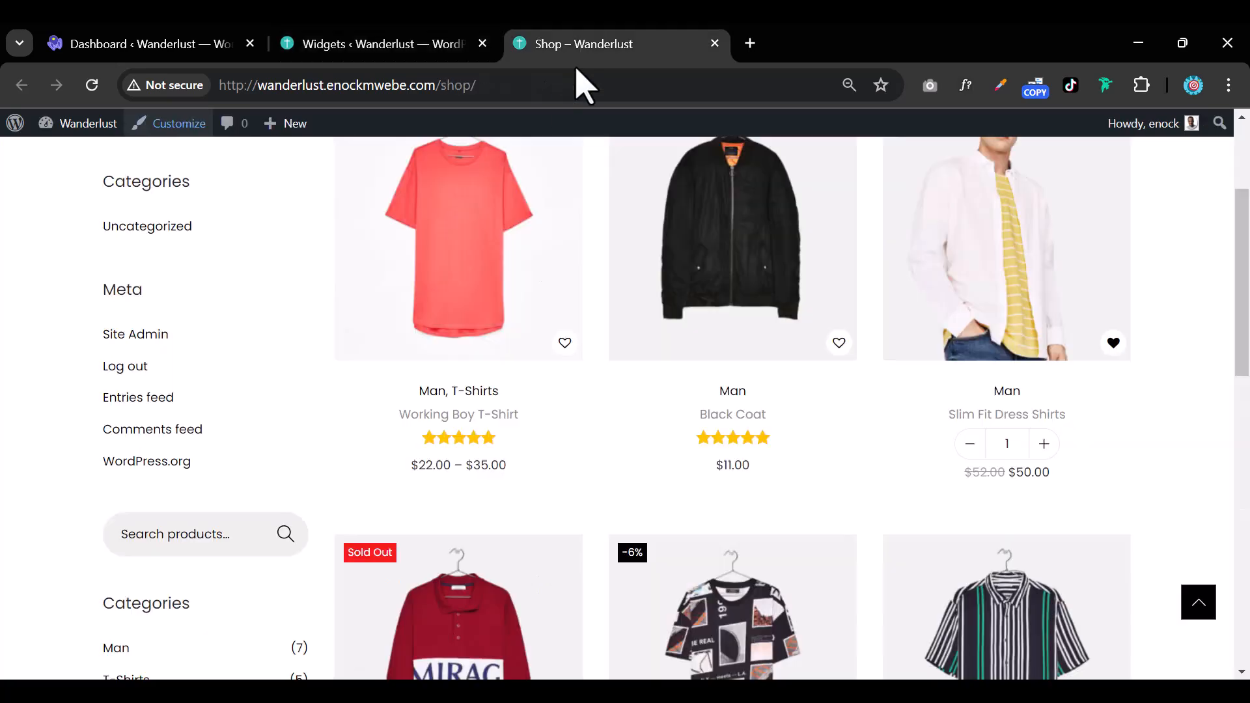
scroll(175, 358, "up", 3)
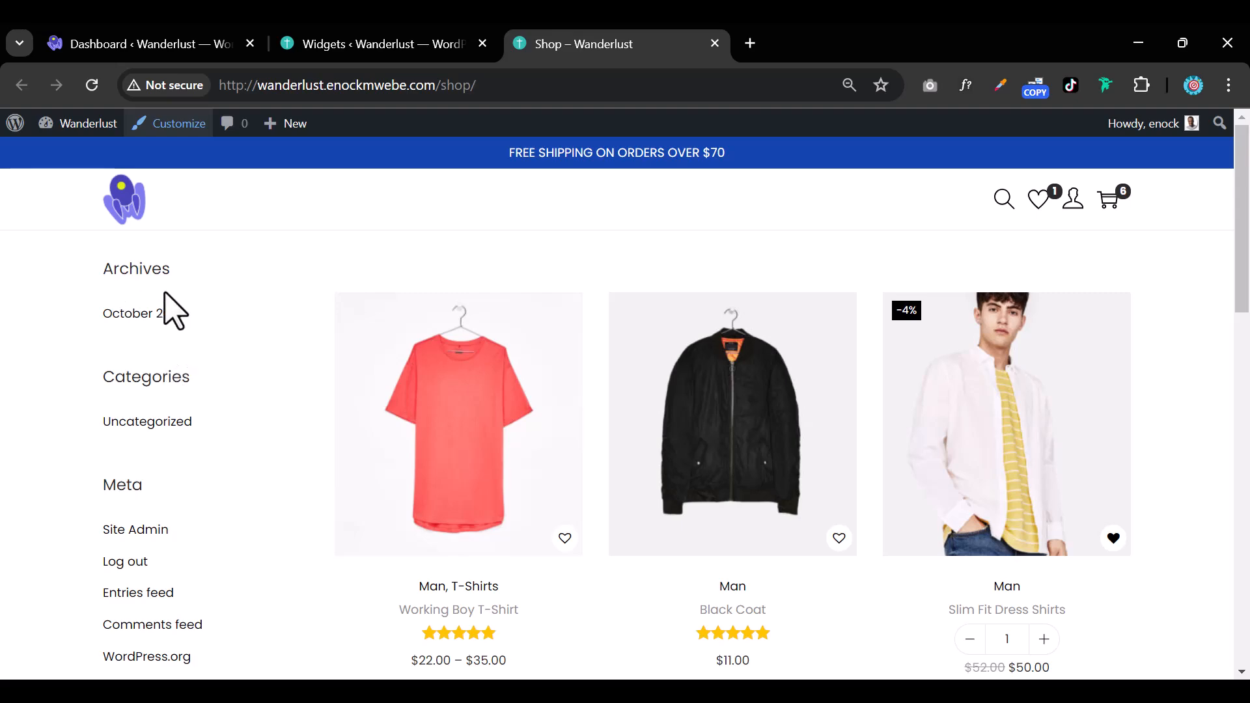
left_click(406, 44)
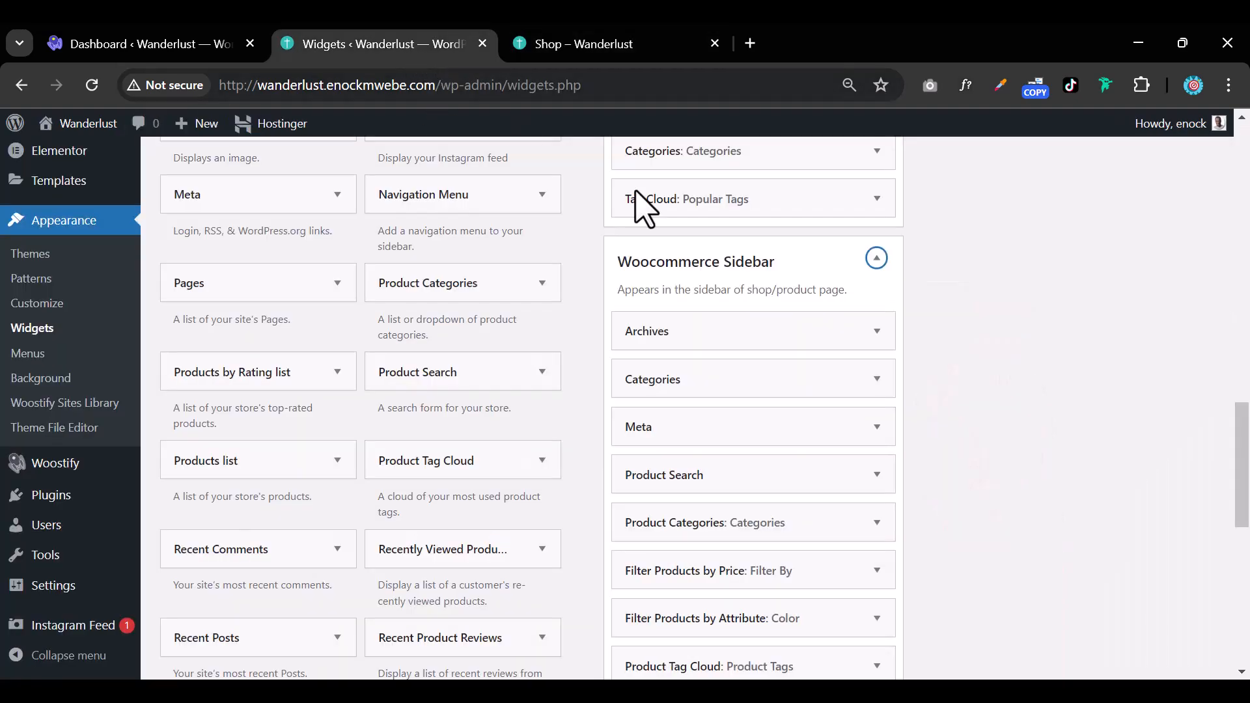
Delete the Archives widget from the Woocommerce Sidebar and reload the shop page to check its sidebar
left_click(879, 336)
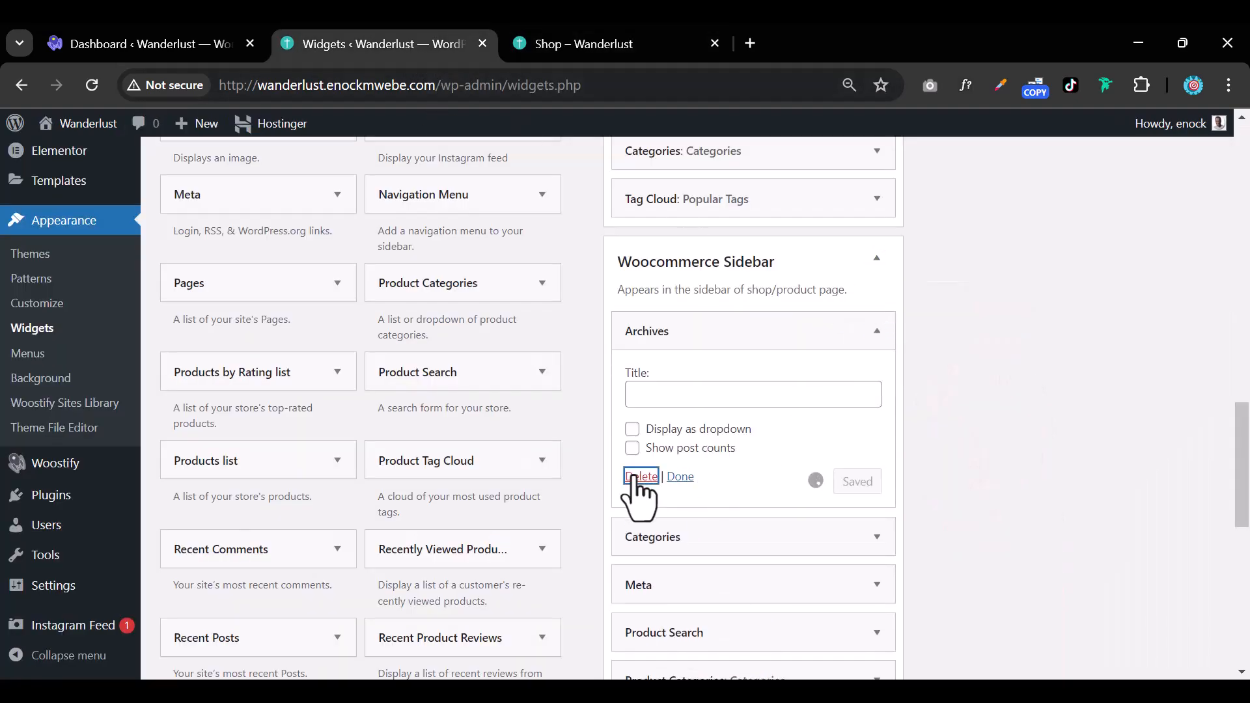
left_click(641, 477)
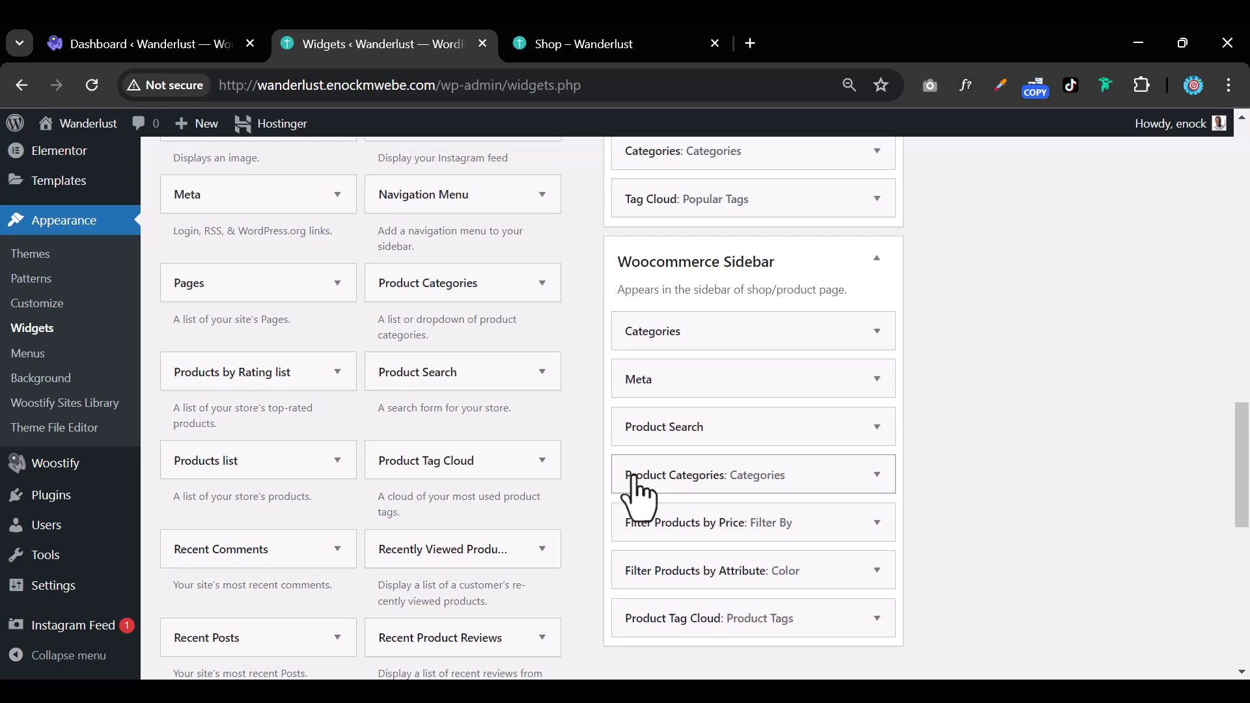
scroll(749, 449, "up", 15)
scroll(749, 430, "down", 6)
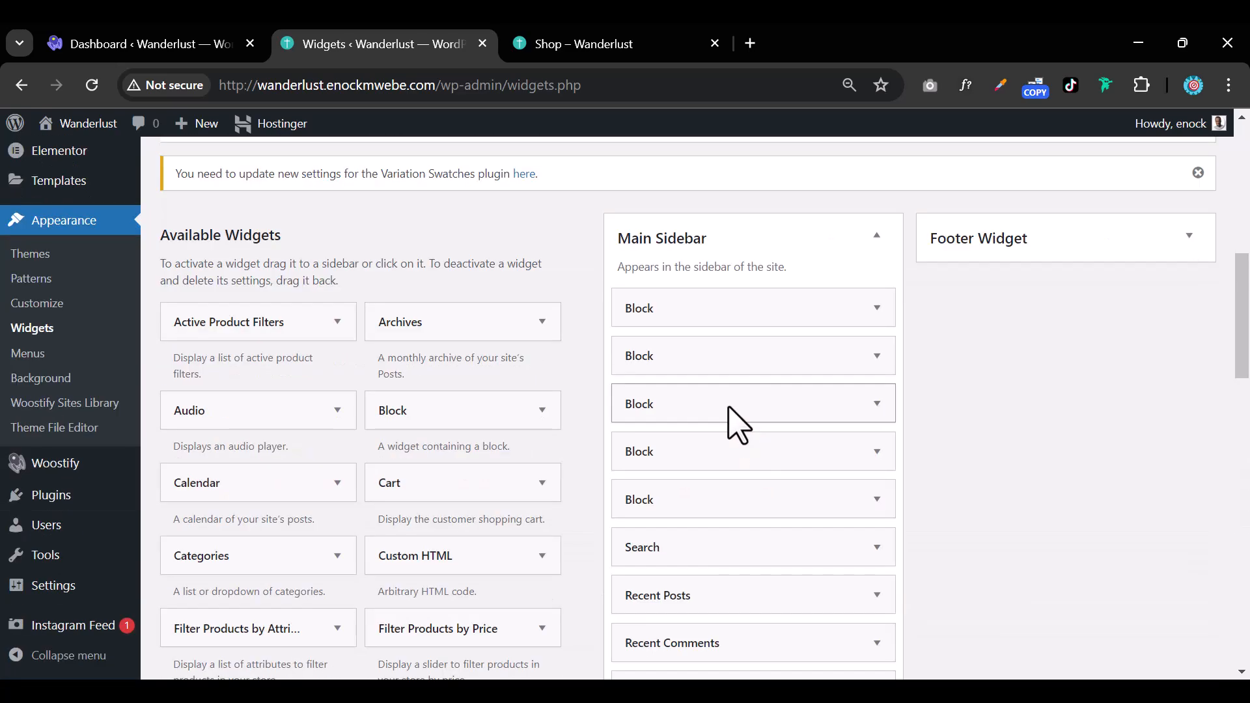
left_click(597, 33)
left_click(92, 85)
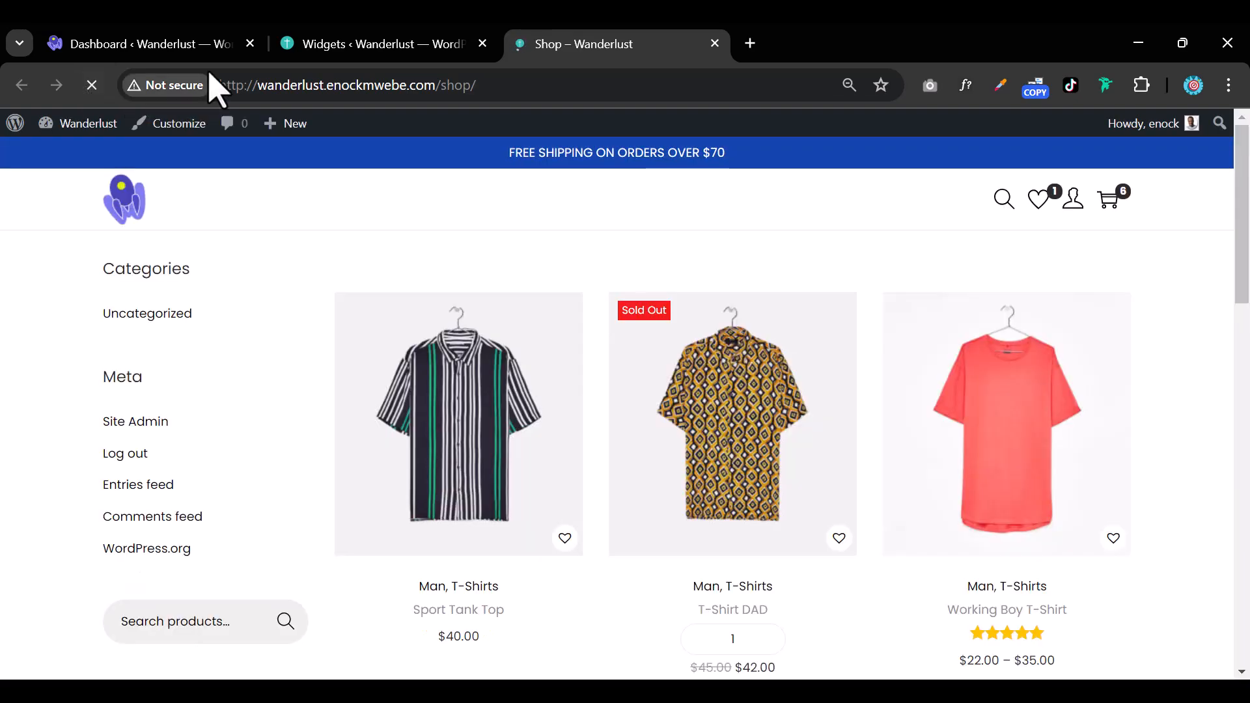
Delete the untitled Categories widget from the Woocommerce Sidebar and refresh the shop page to check the change
left_click(334, 44)
scroll(906, 362, "down", 7)
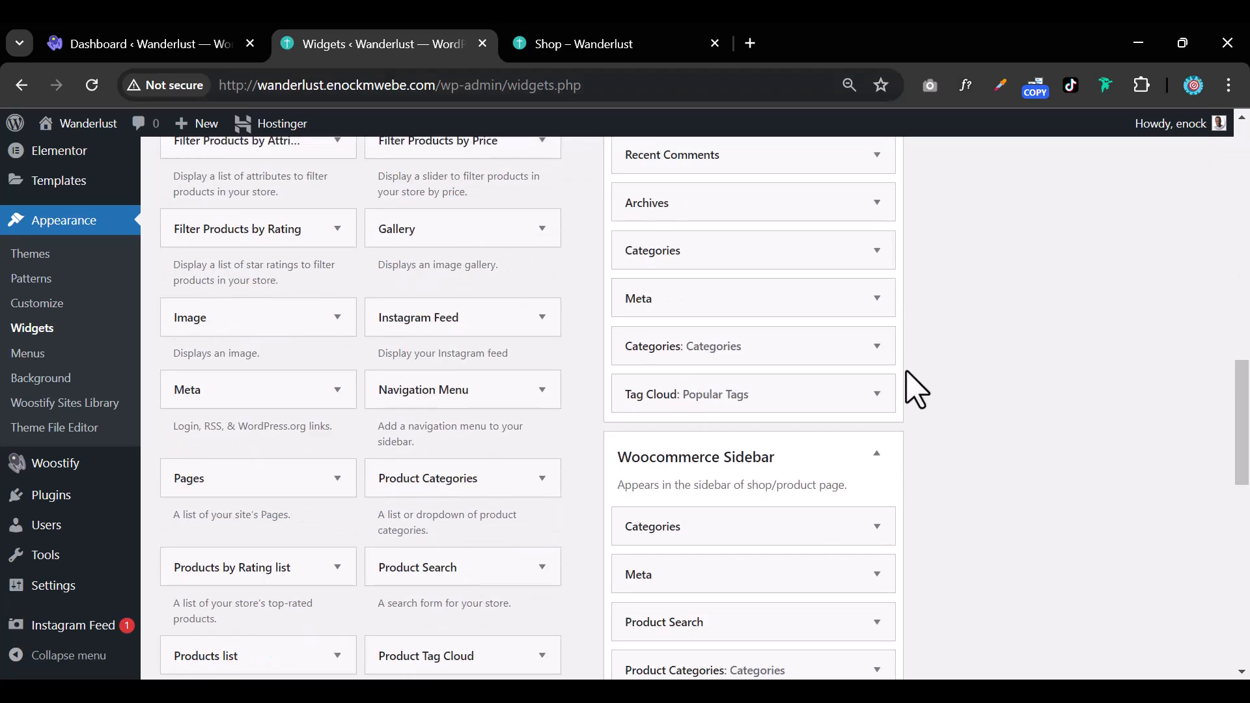
scroll(886, 515, "down", 1)
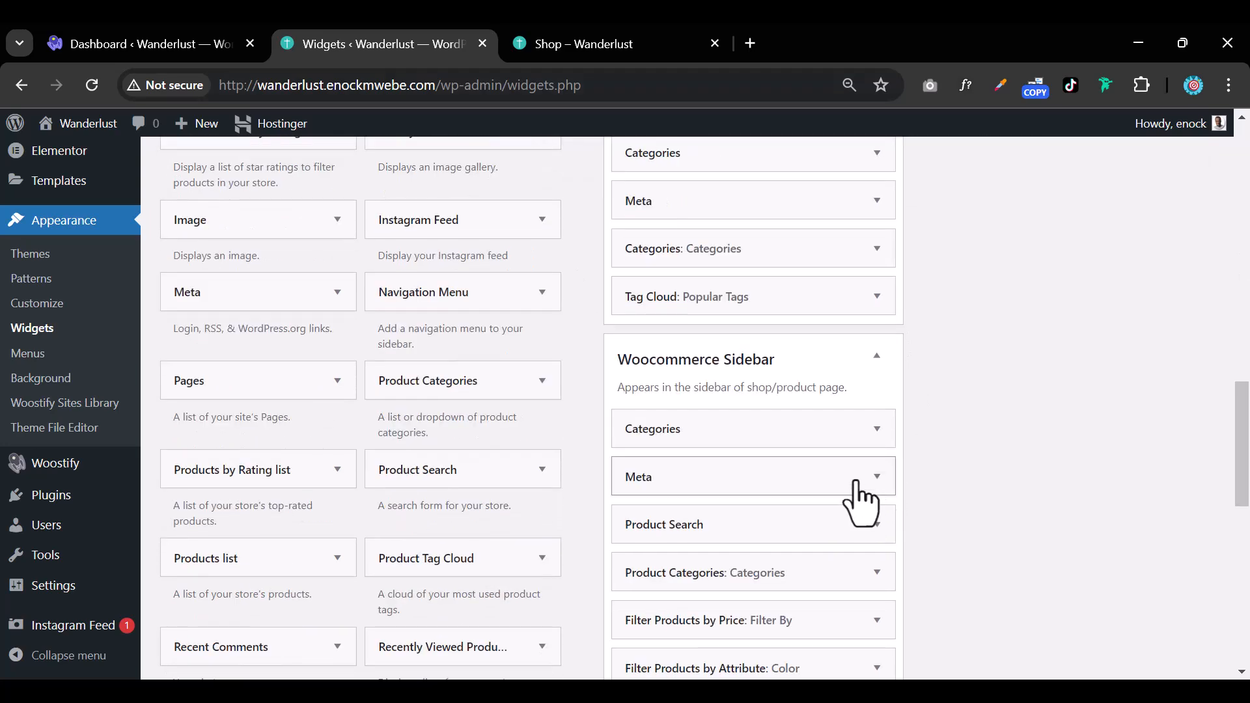
left_click(876, 430)
left_click(680, 593)
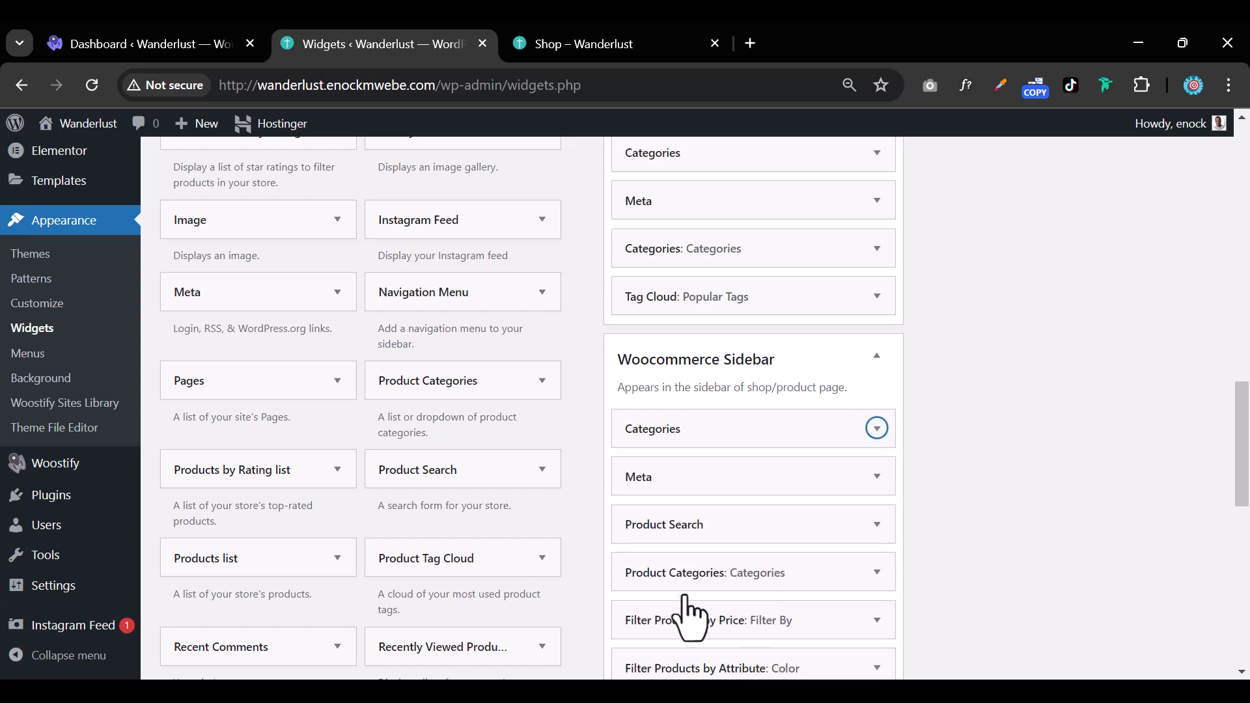
left_click(876, 428)
scroll(862, 491, "down", 1)
scroll(863, 492, "down", 1)
left_click(641, 397)
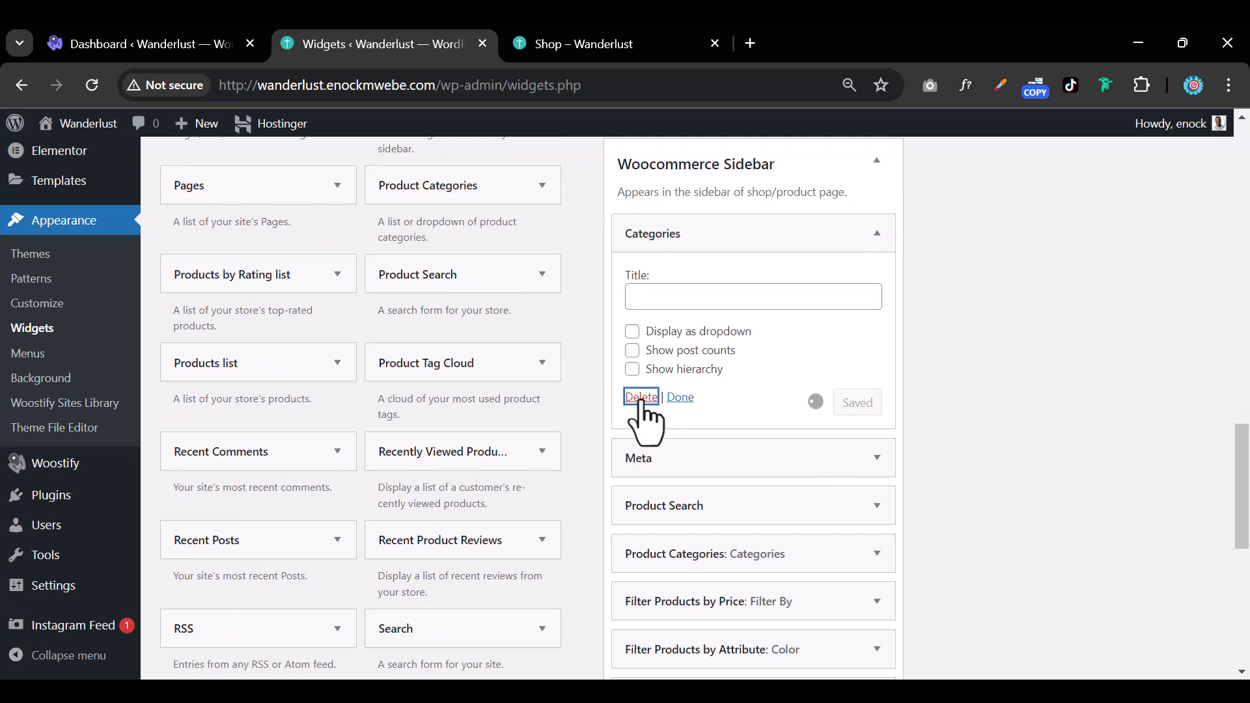
left_click(539, 43)
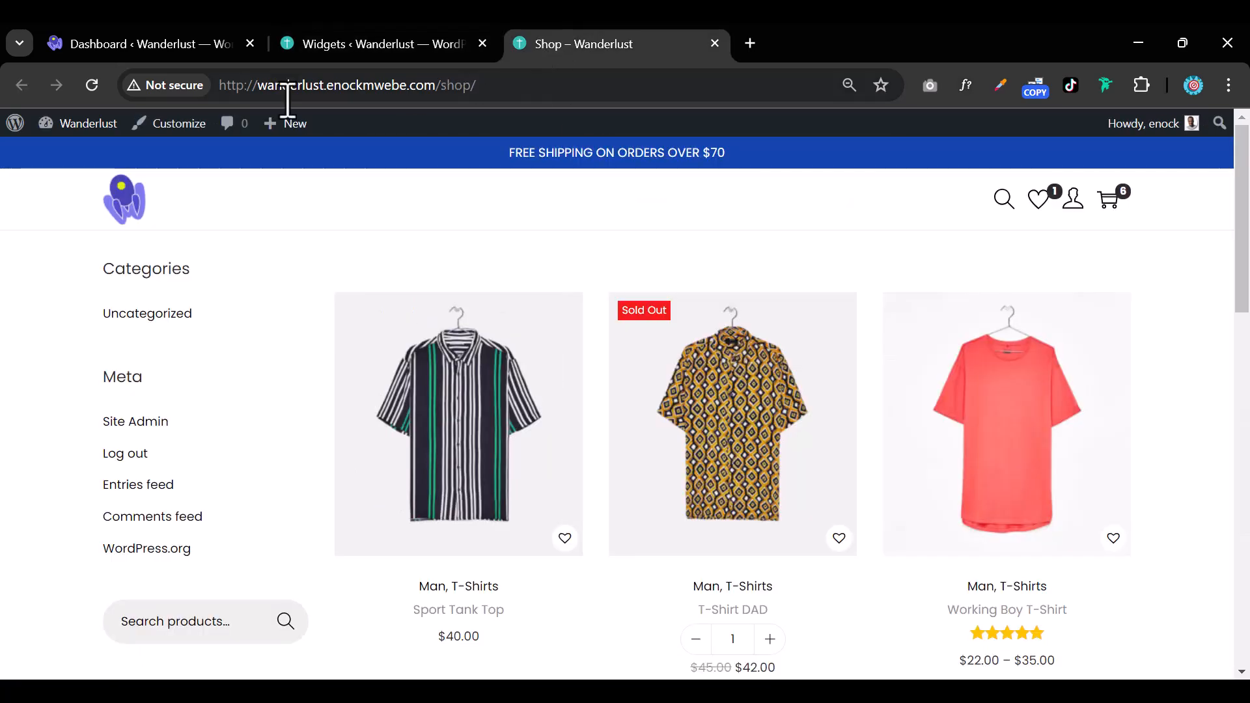
left_click(91, 85)
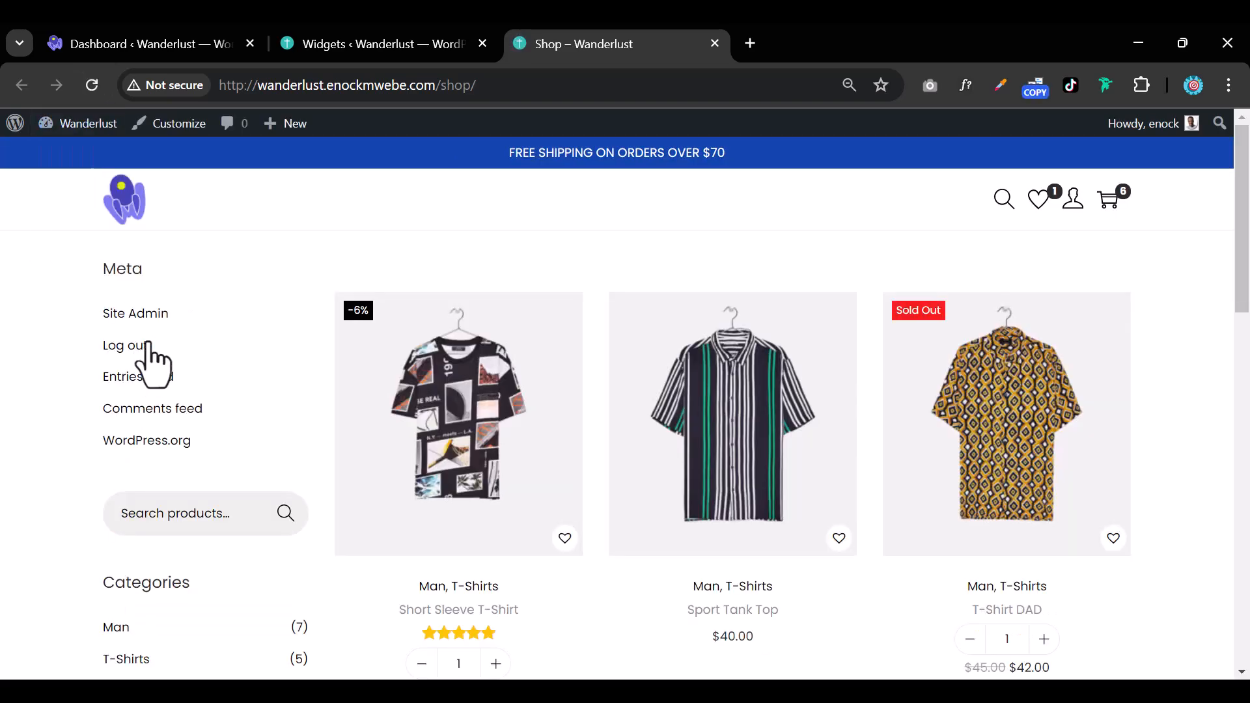
Return to the Widgets screen and delete the Meta widget from the Woocommerce Sidebar
left_click(368, 46)
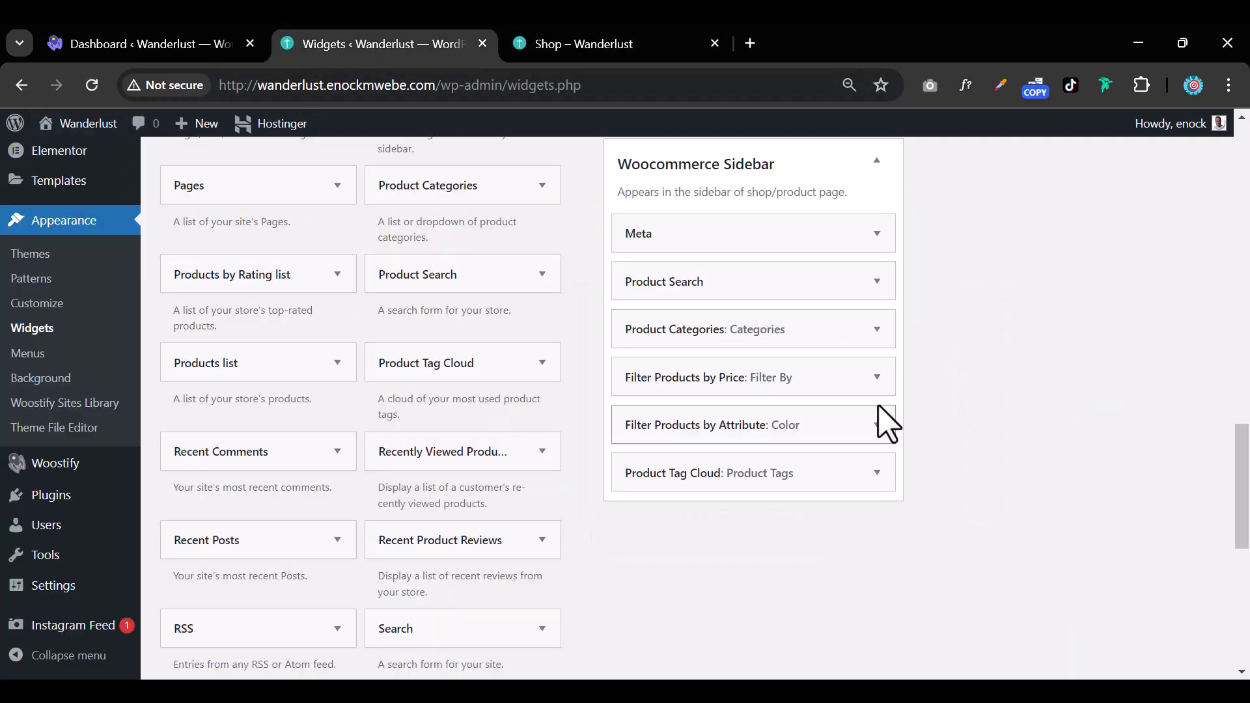
left_click(875, 234)
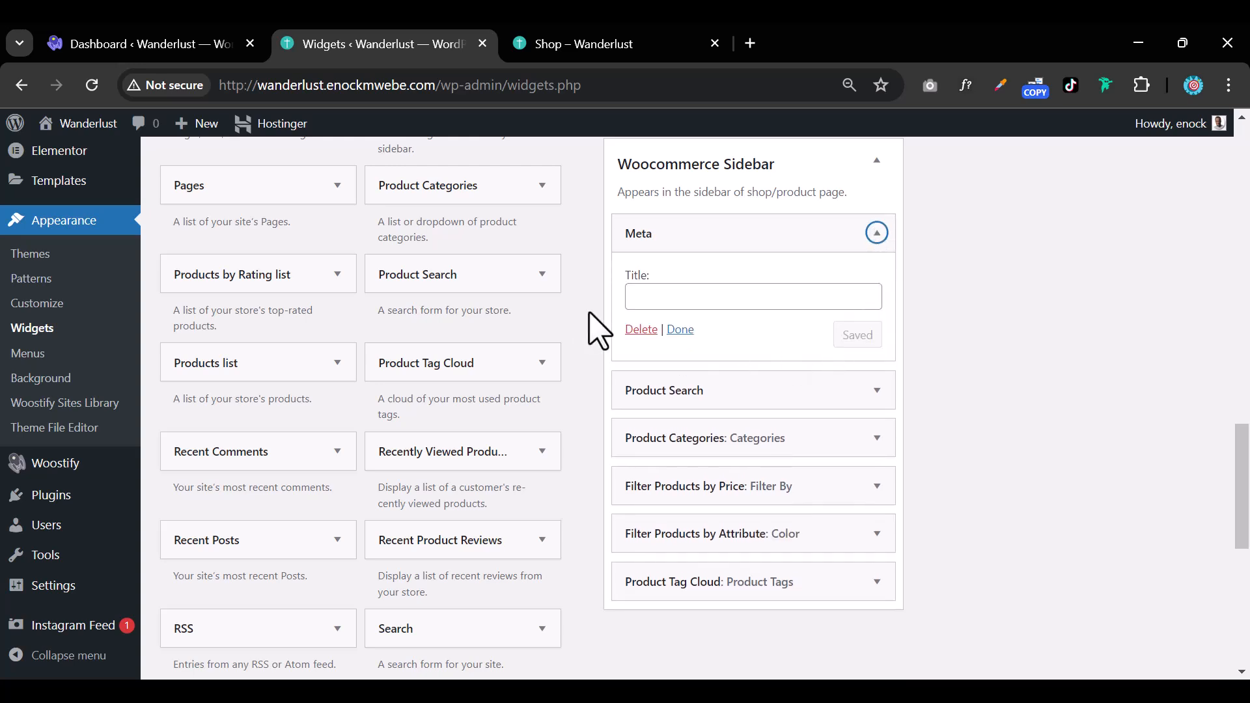
left_click(639, 330)
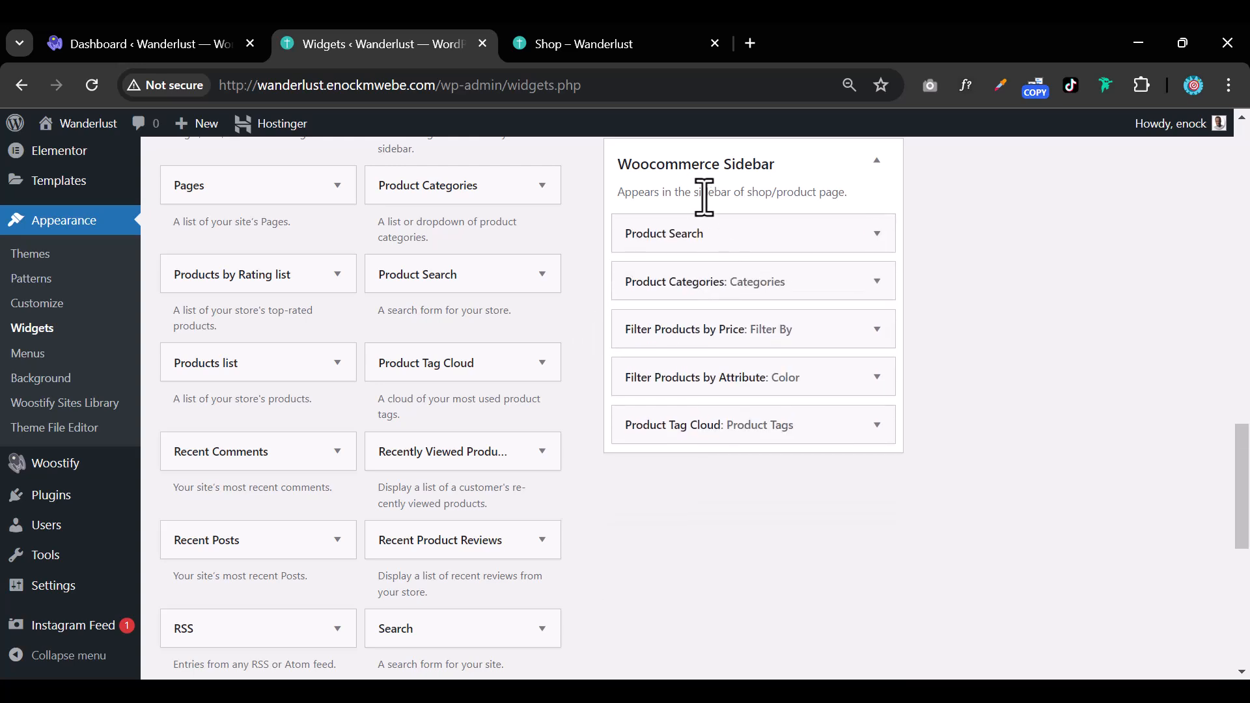
Look through the Main Sidebar, Footer Widget, Inactive Widgets and Woocommerce Sidebar areas on the Widgets screen
left_click_drag(631, 164, 765, 178)
left_click(750, 173)
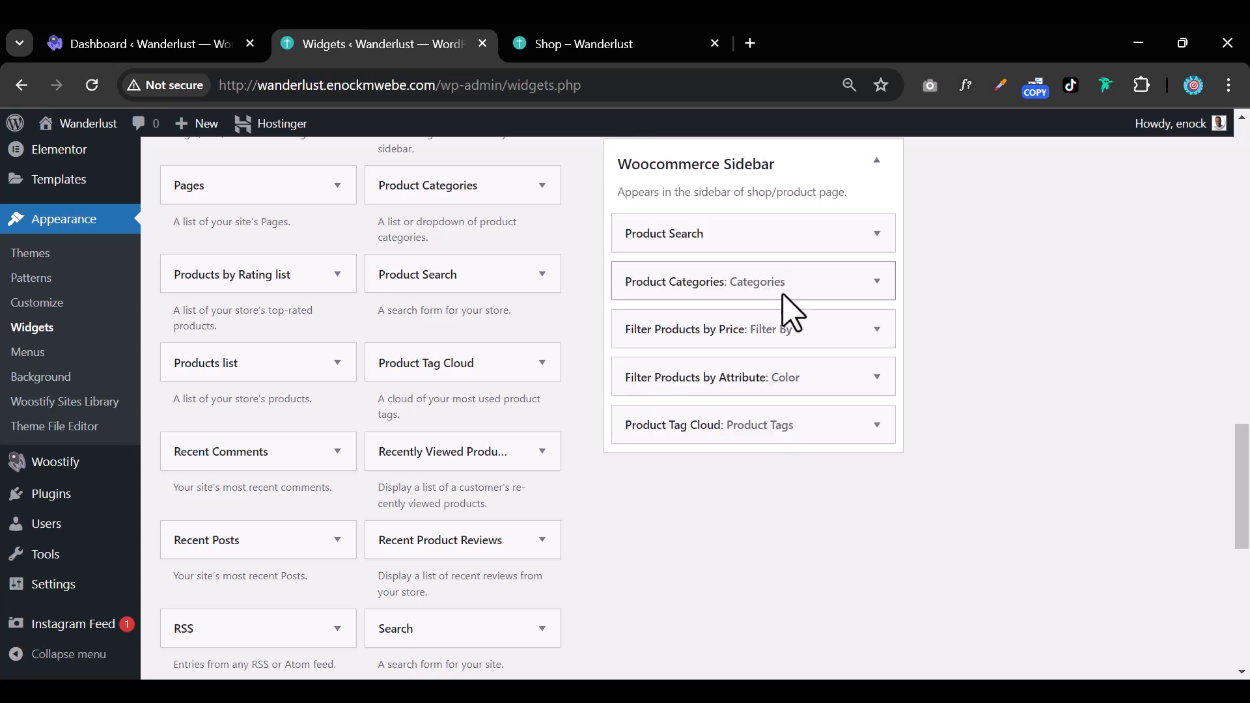
scroll(784, 313, "up", 5)
scroll(769, 355, "up", 9)
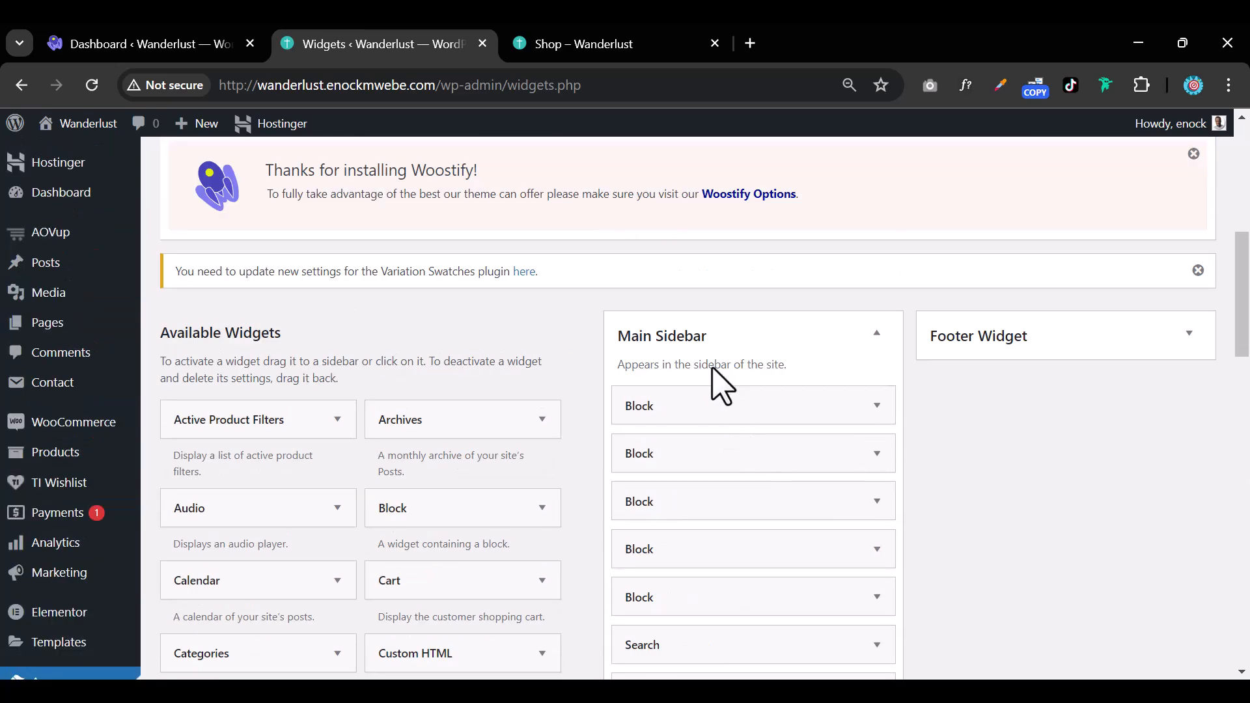
scroll(659, 491, "down", 15)
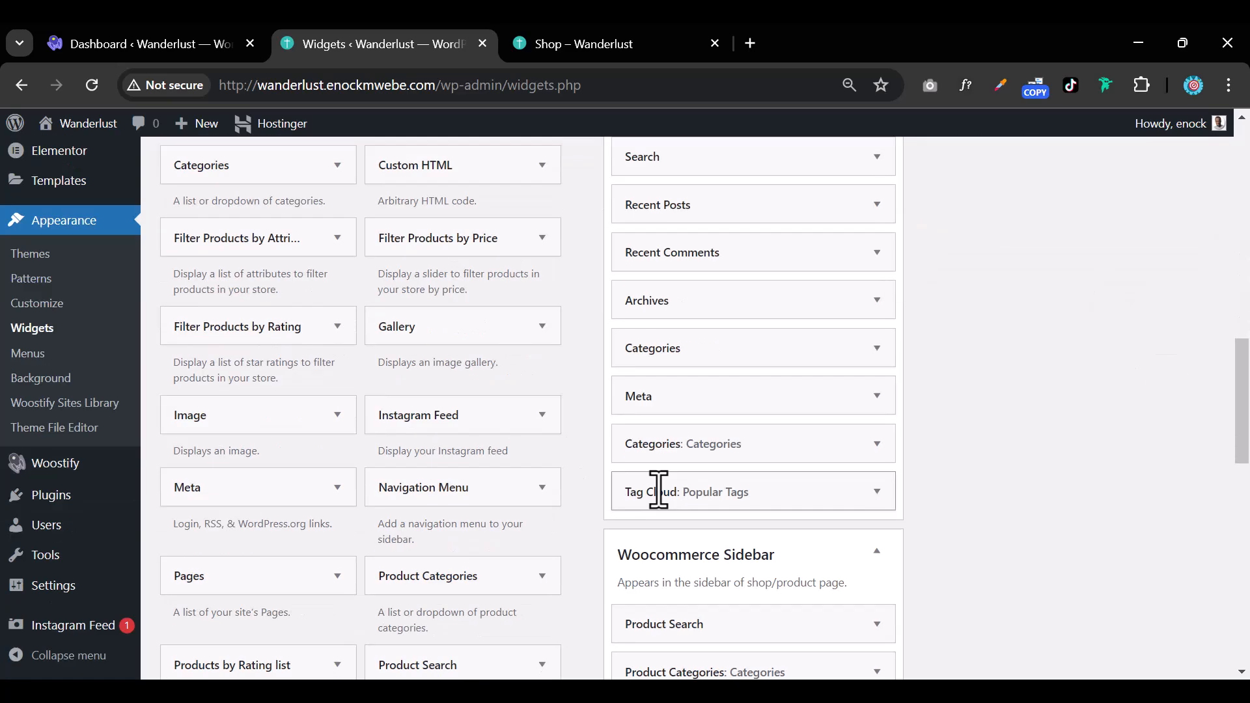
scroll(664, 511, "down", 6)
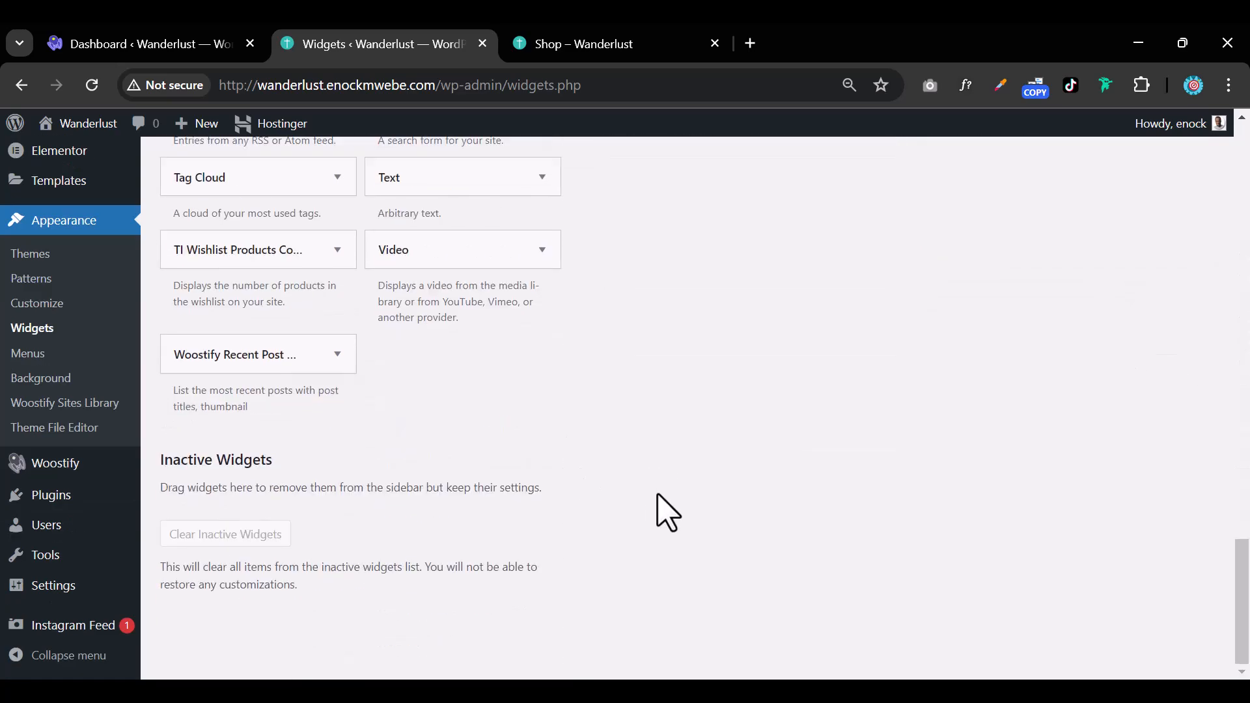
scroll(663, 511, "up", 10)
scroll(667, 511, "up", 6)
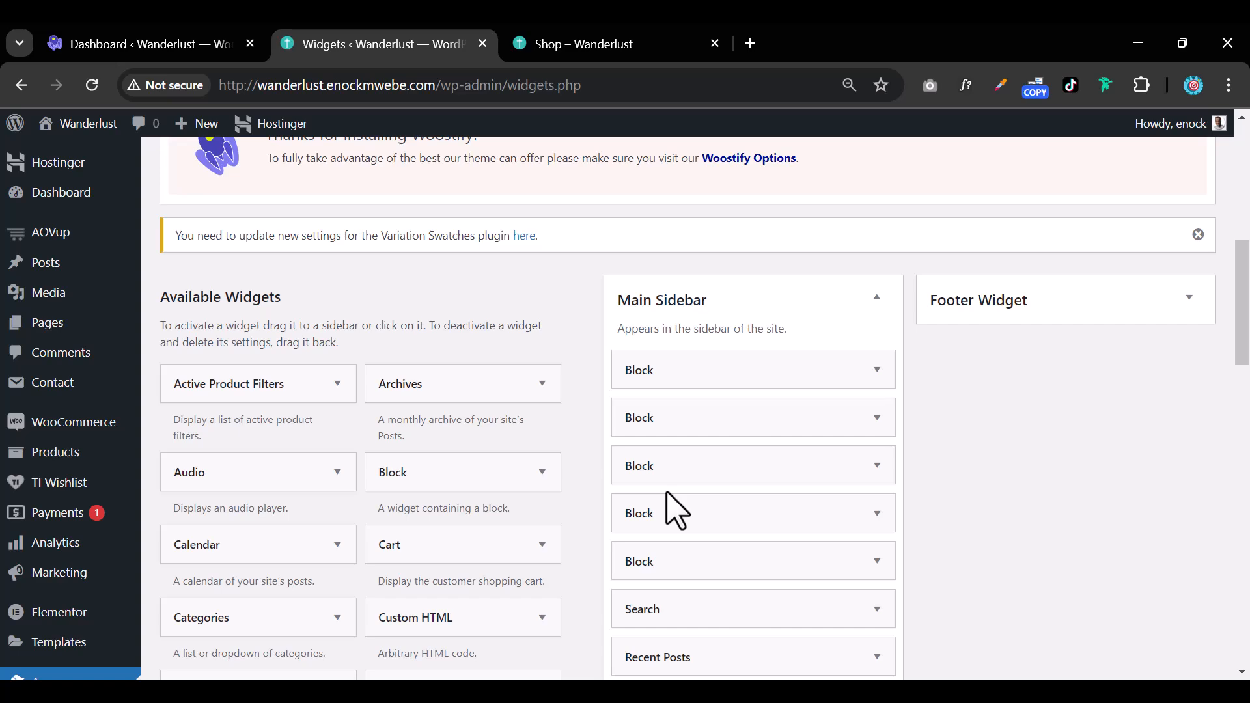
left_click(1130, 317)
left_click(1130, 318)
scroll(838, 514, "down", 9)
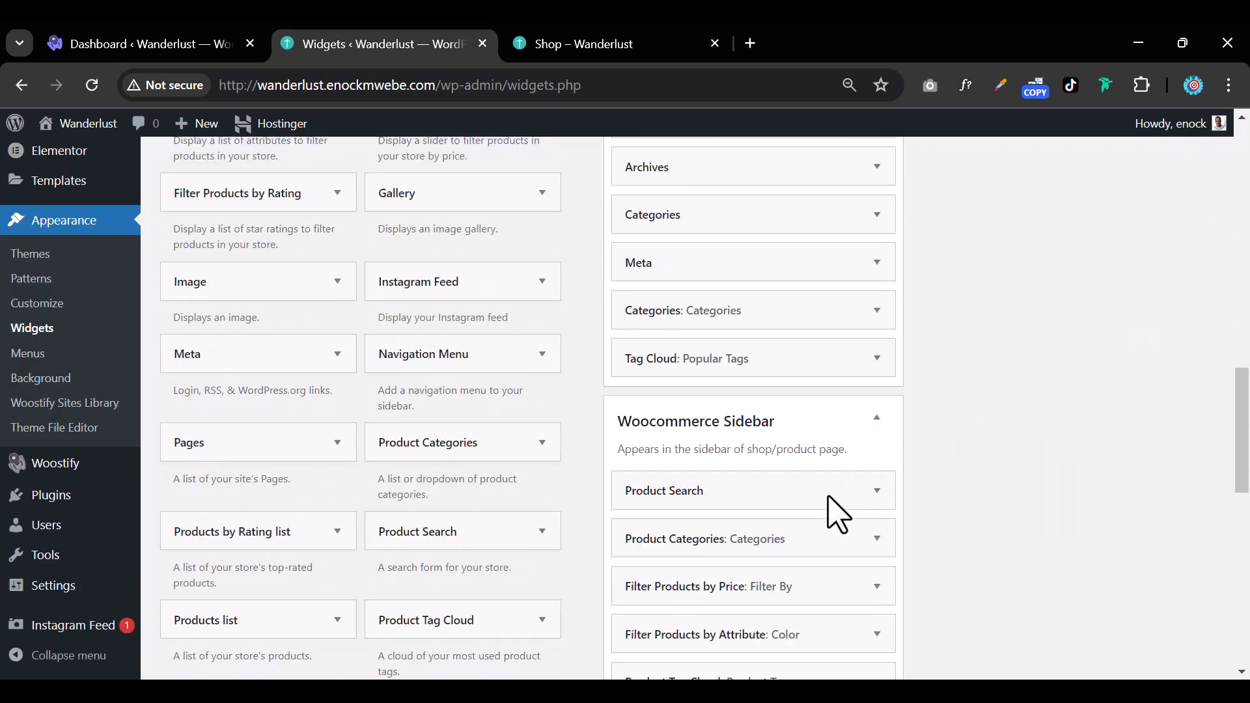
scroll(833, 518, "down", 5)
scroll(790, 328, "up", 4)
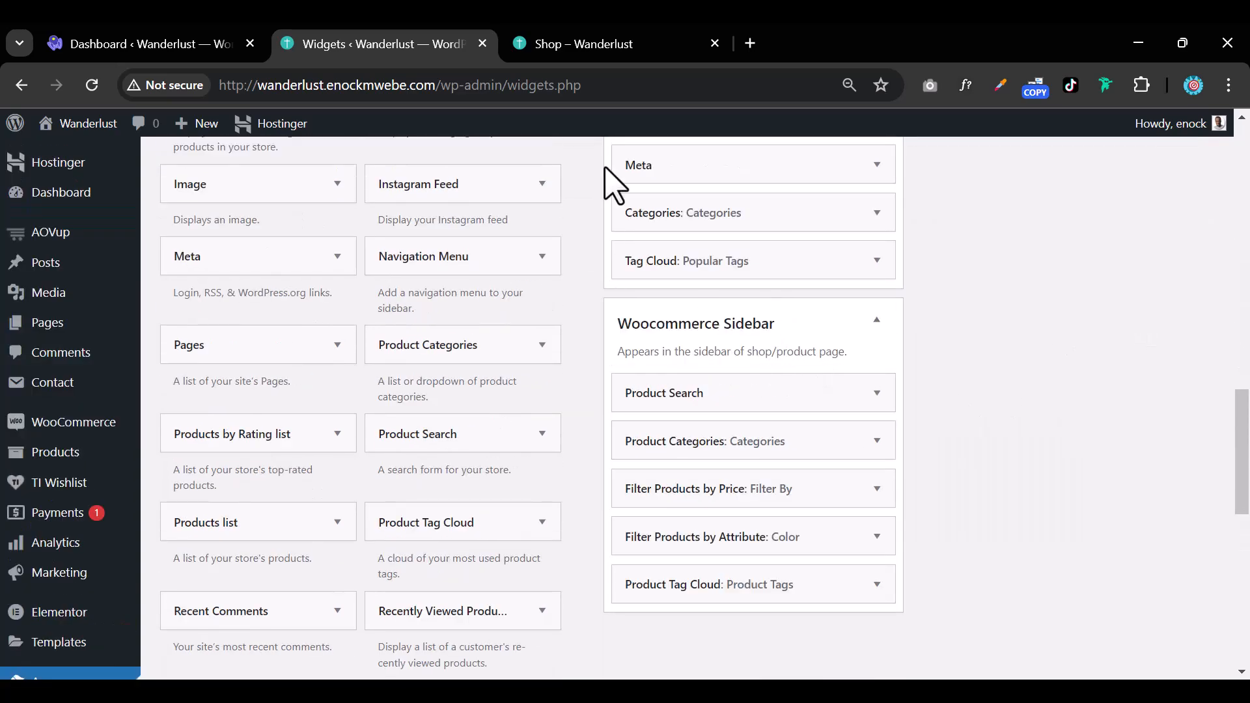
Reload the shop page to check its sidebar, and delete the Product Search widget from the Woocommerce Sidebar
left_click(604, 51)
left_click(91, 87)
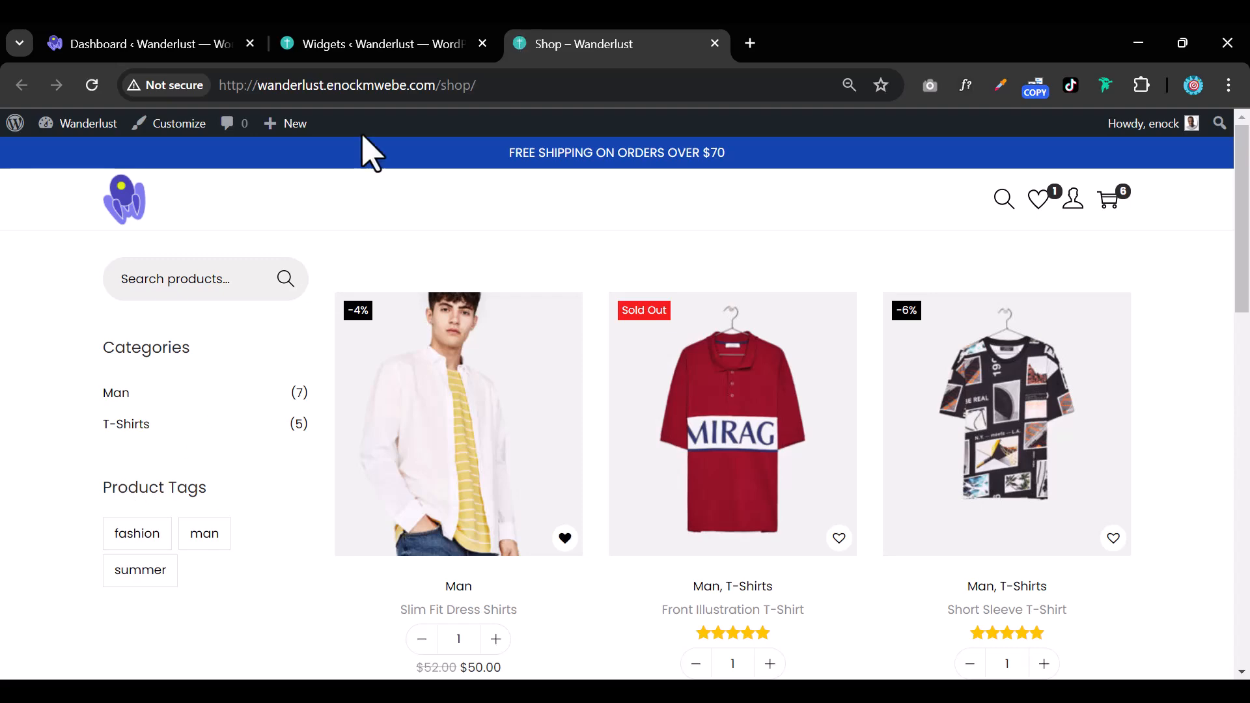
left_click(388, 47)
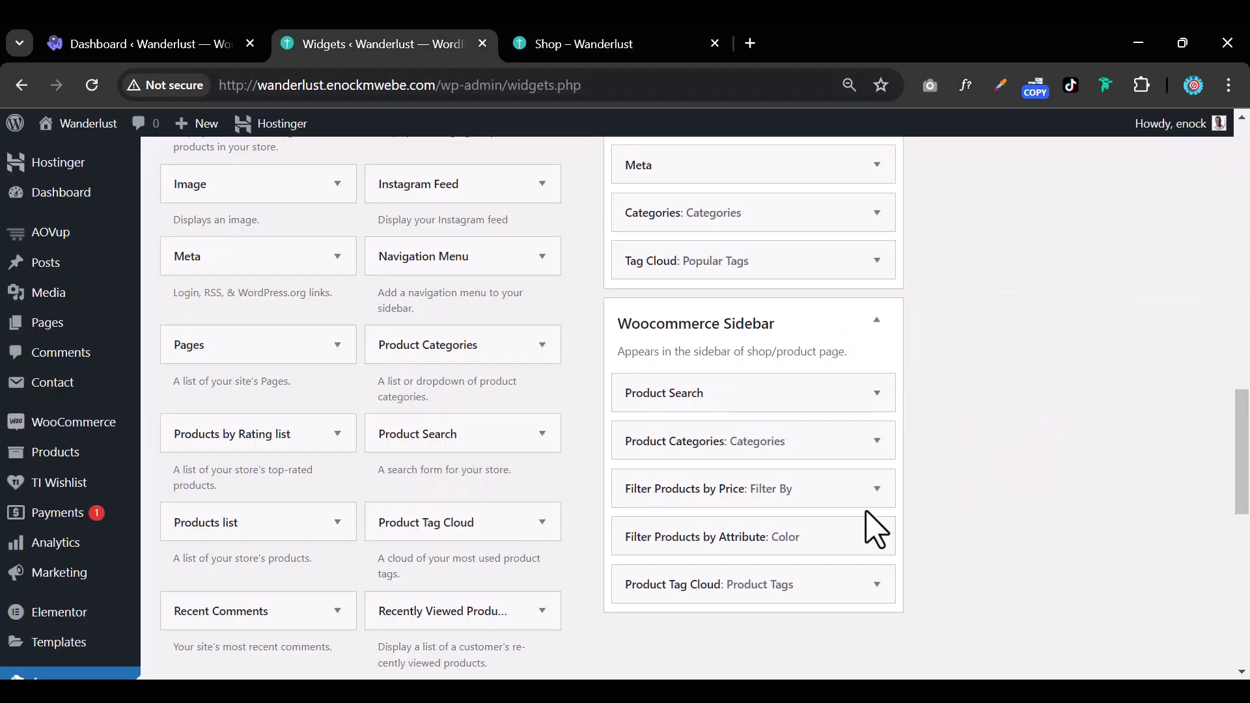
left_click(884, 393)
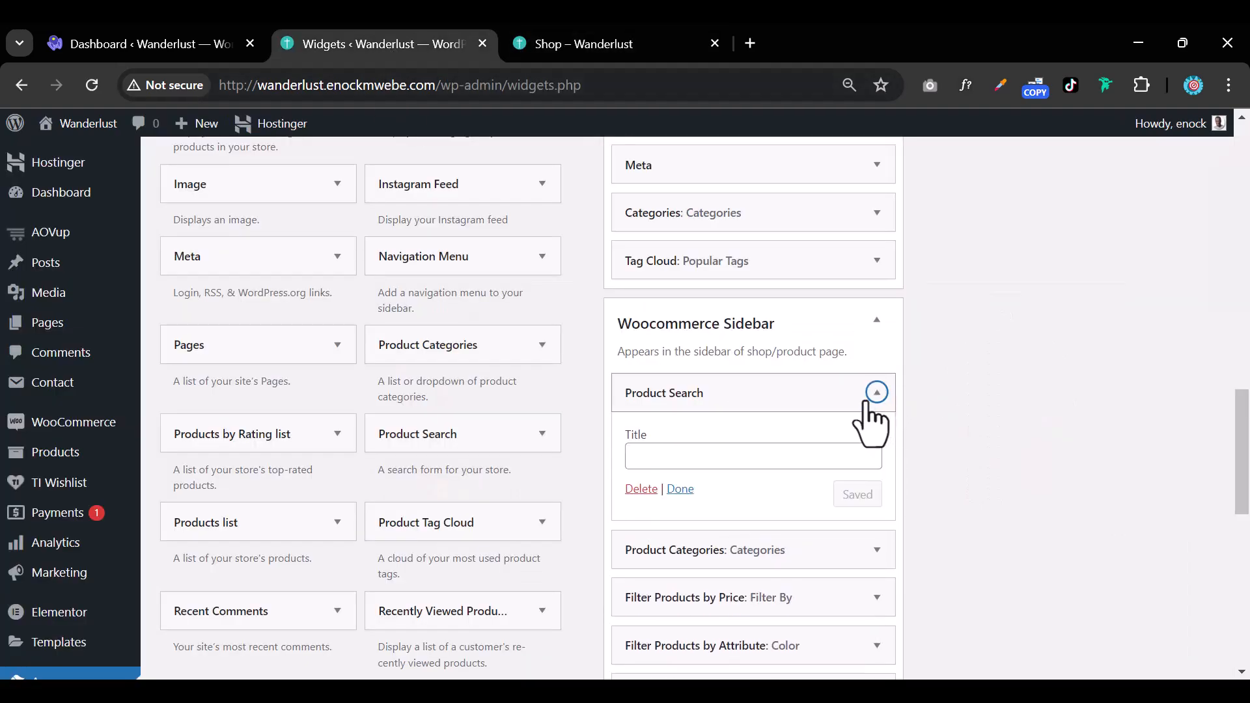
left_click(631, 493)
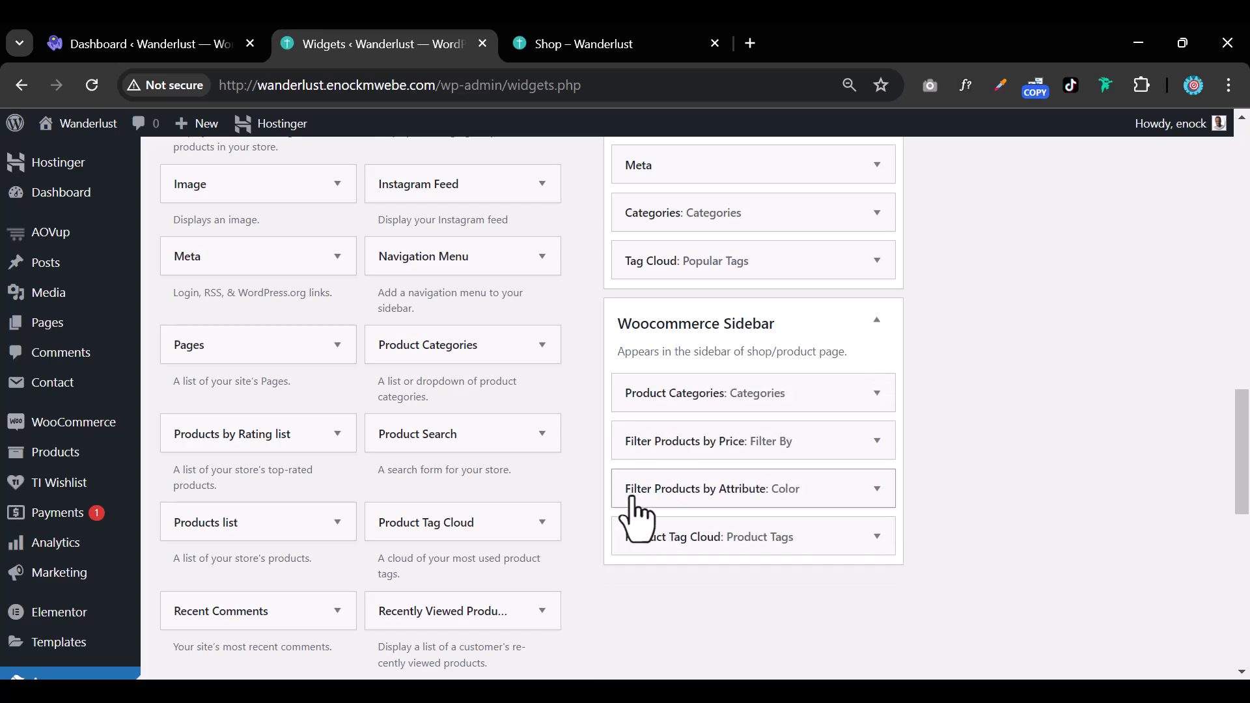
Delete the Product Categories and Filter Products by Price widgets from the Woocommerce Sidebar
left_click(876, 392)
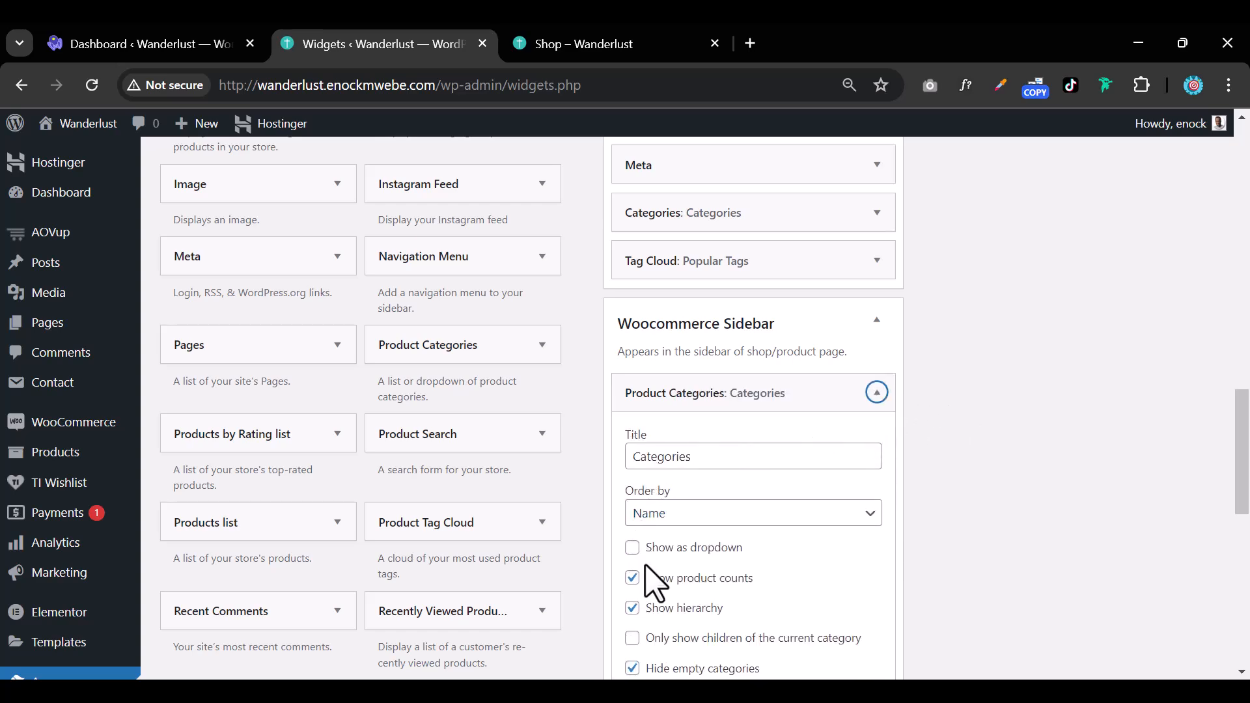
scroll(649, 578, "down", 5)
left_click(641, 362)
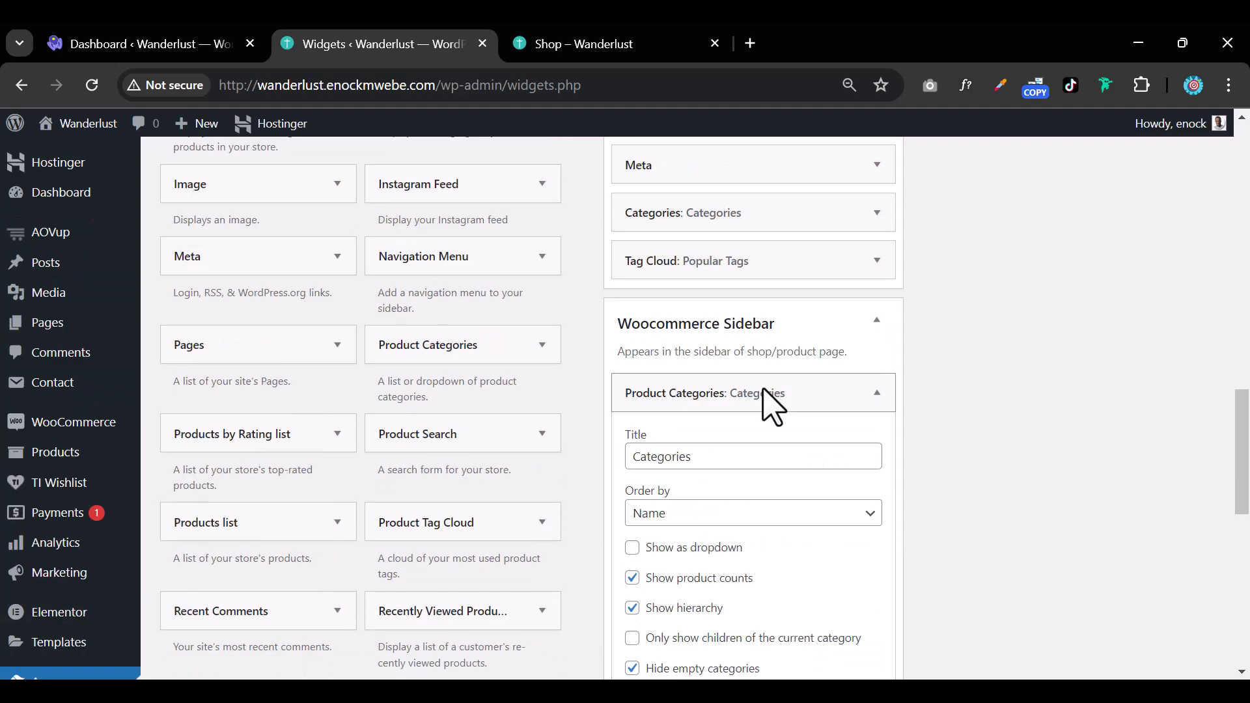
left_click(876, 393)
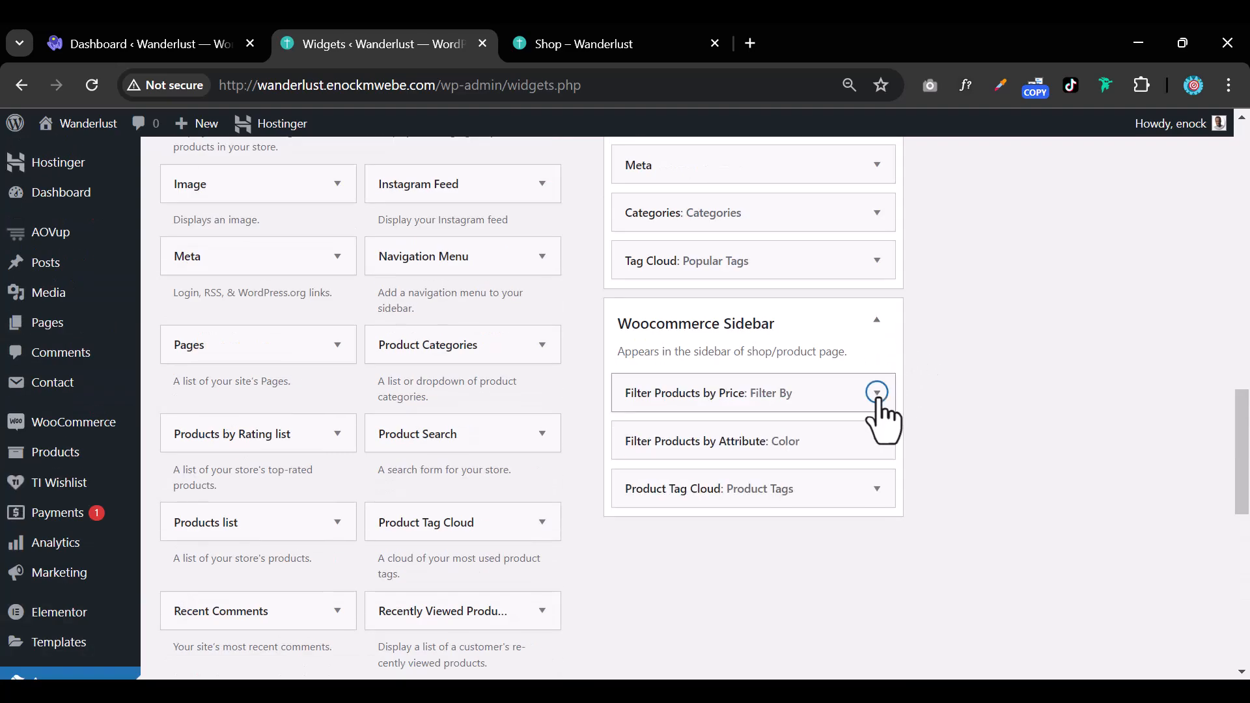
left_click(641, 489)
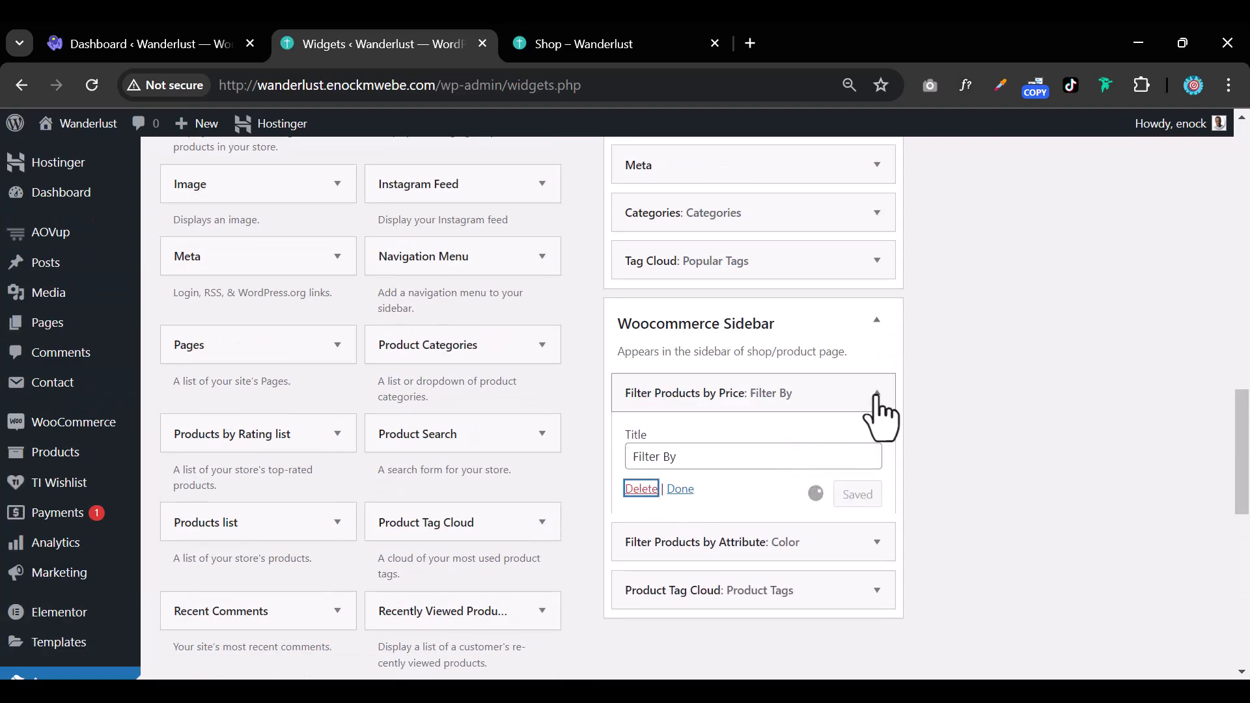
Delete the Filter Products by Attribute and Product Tag Cloud widgets from the Woocommerce Sidebar
left_click(877, 393)
scroll(639, 539, "down", 3)
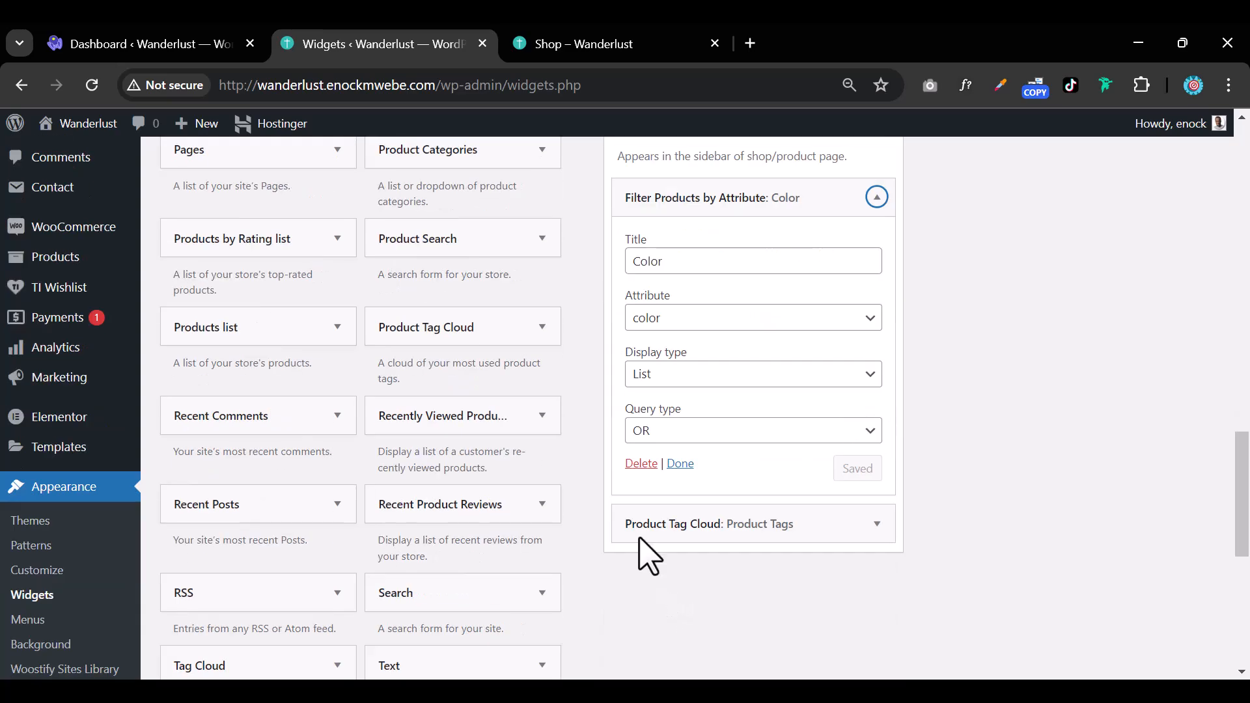
left_click(643, 459)
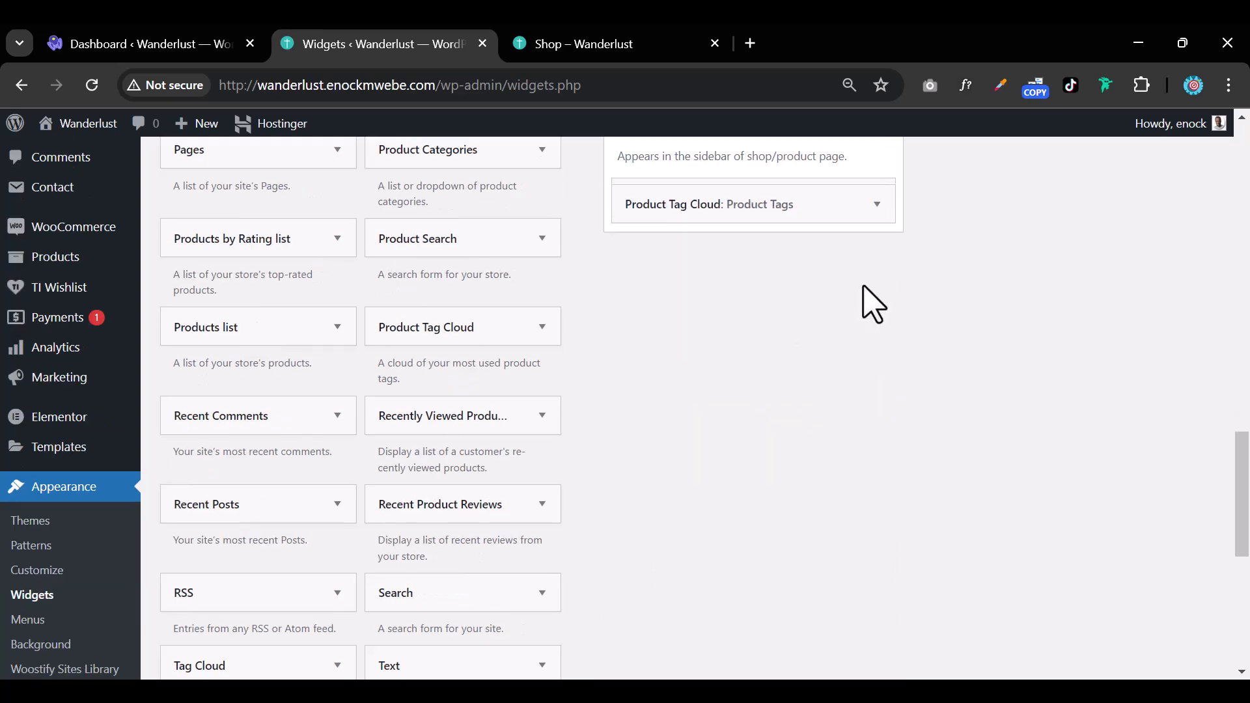
left_click(877, 198)
left_click(653, 294)
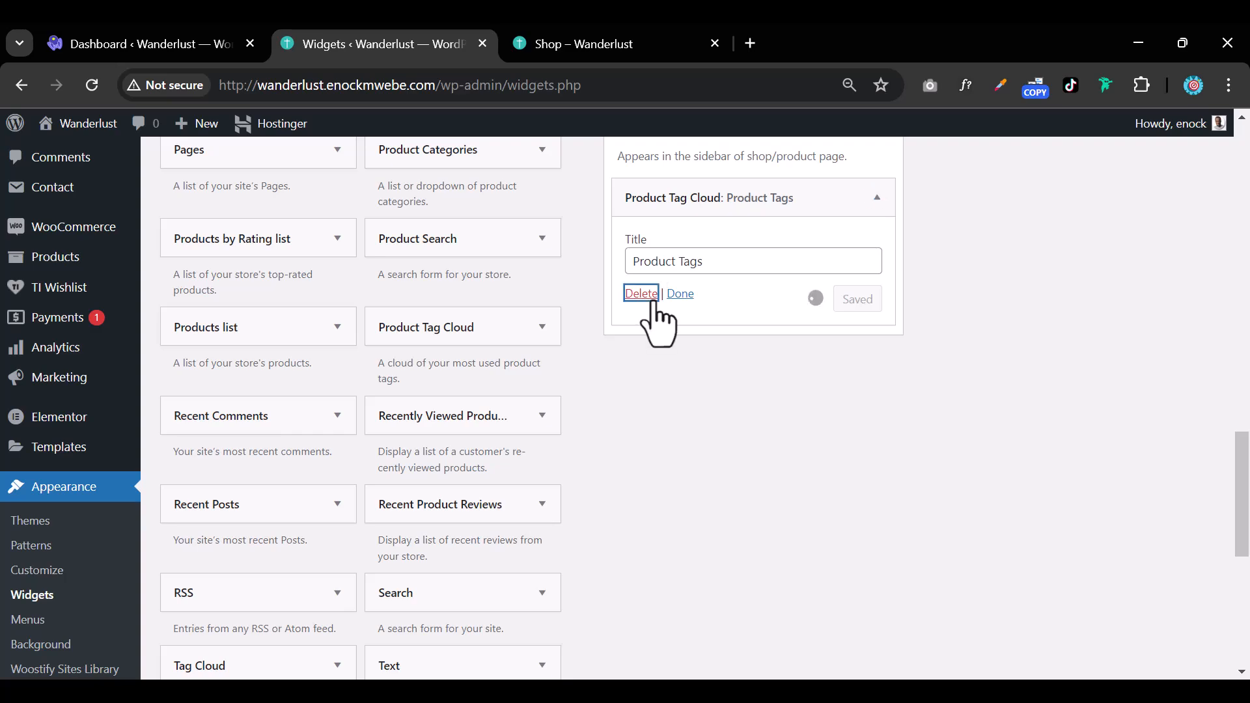
Add the Filter Products by Price widget to the Woocommerce Sidebar
scroll(655, 319, "down", 6)
scroll(306, 464, "up", 3)
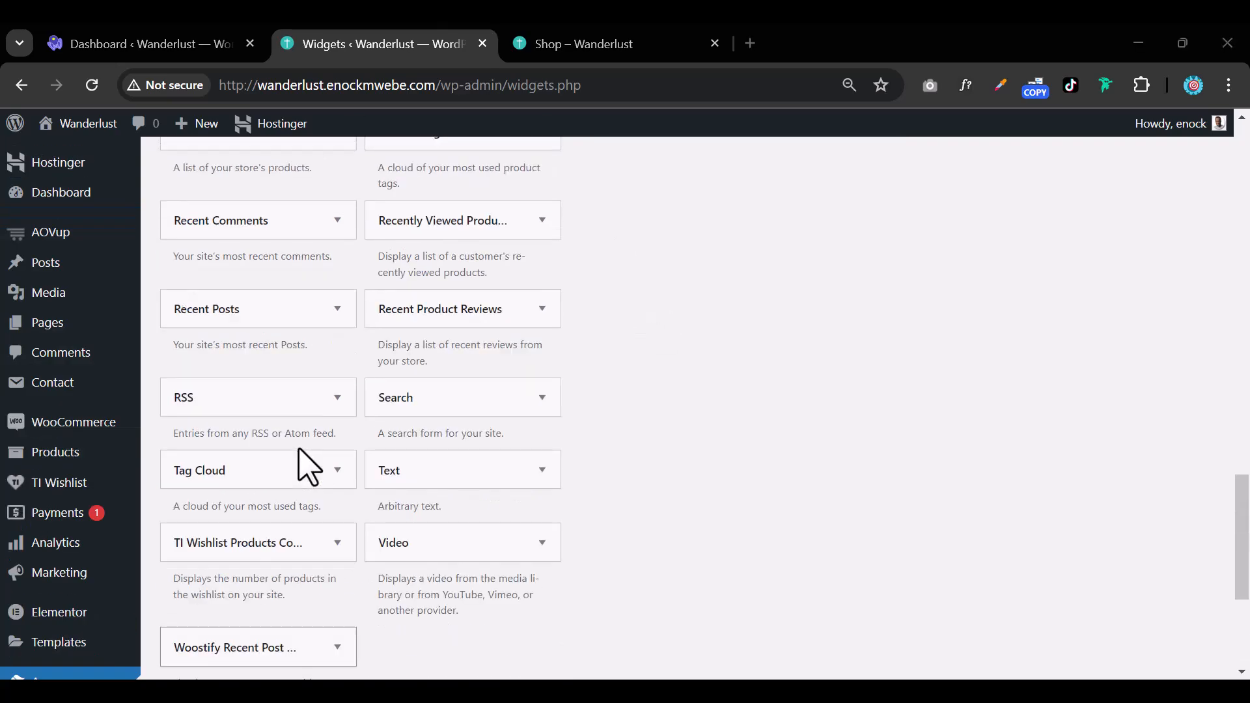
scroll(295, 440, "up", 3)
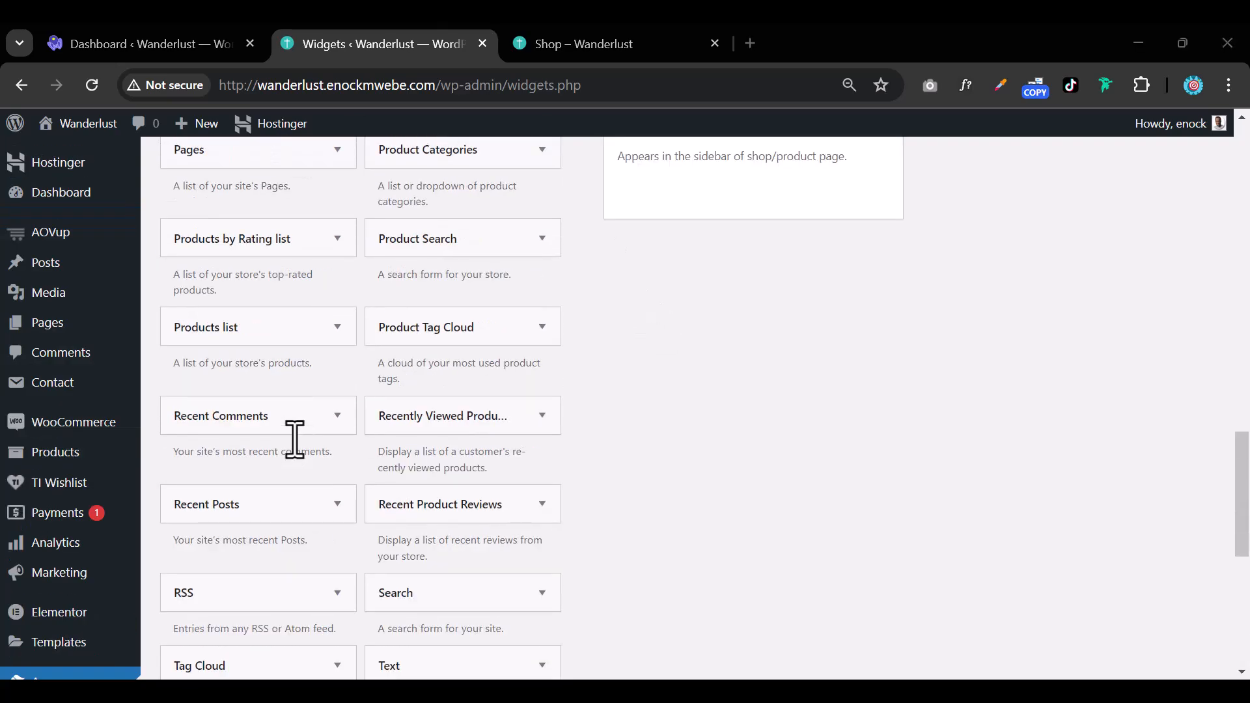
scroll(295, 440, "up", 2)
scroll(299, 443, "up", 3)
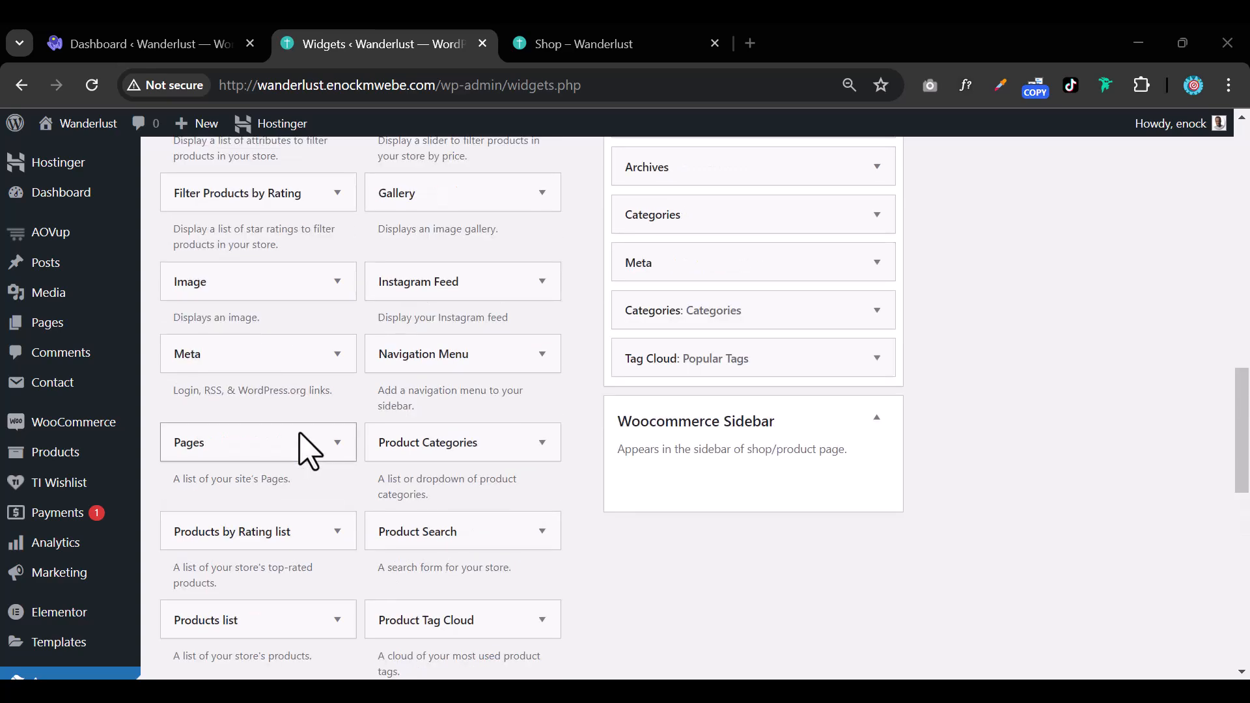
scroll(311, 446, "down", 3)
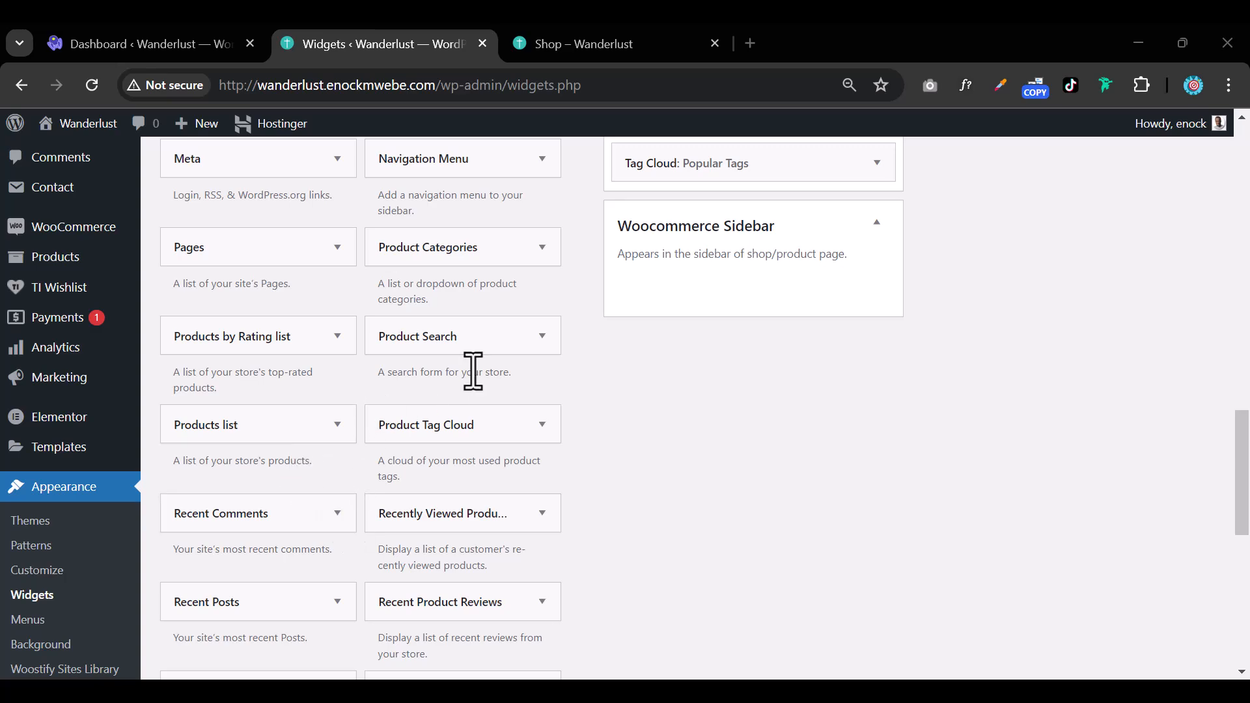
scroll(423, 410, "up", 2)
scroll(429, 427, "up", 5)
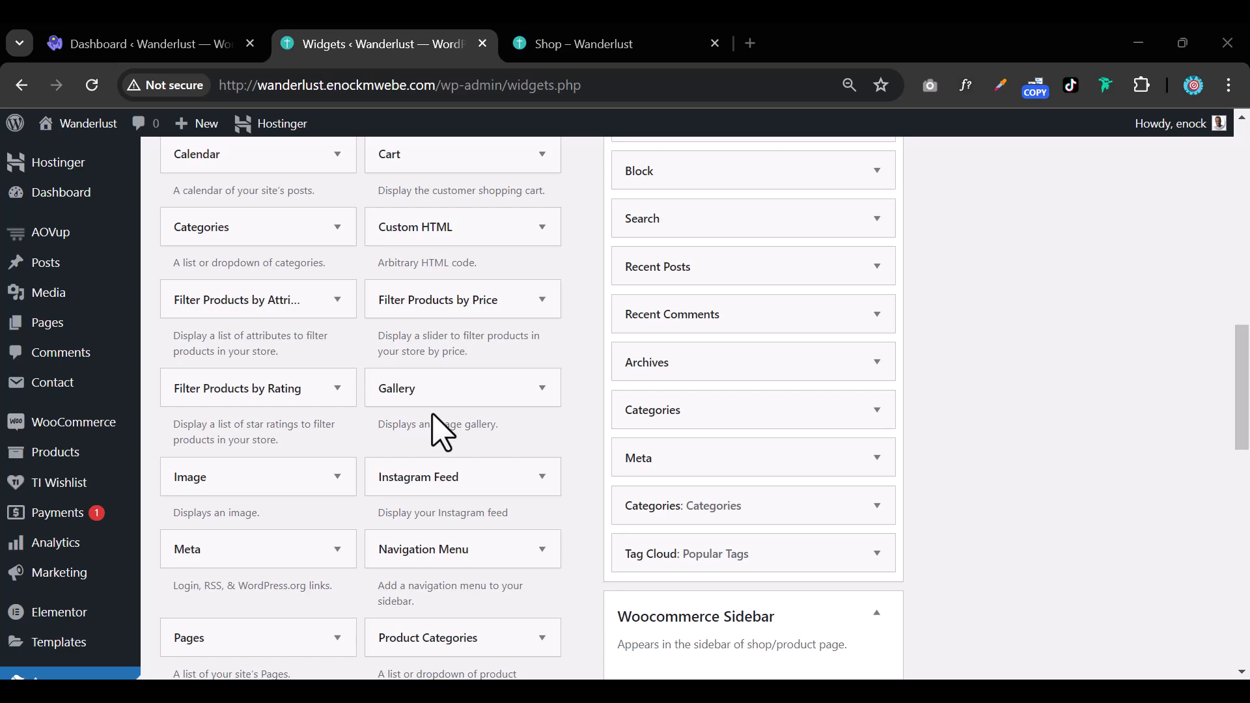
left_click(503, 314)
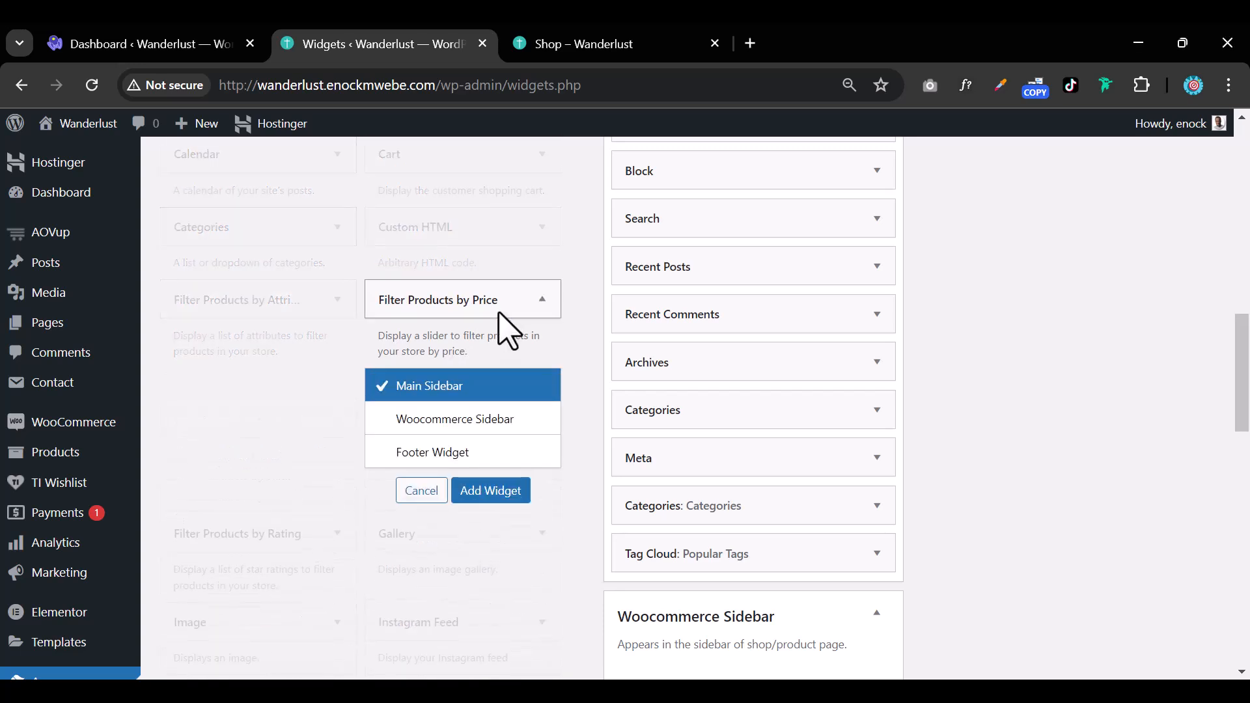
left_click(448, 422)
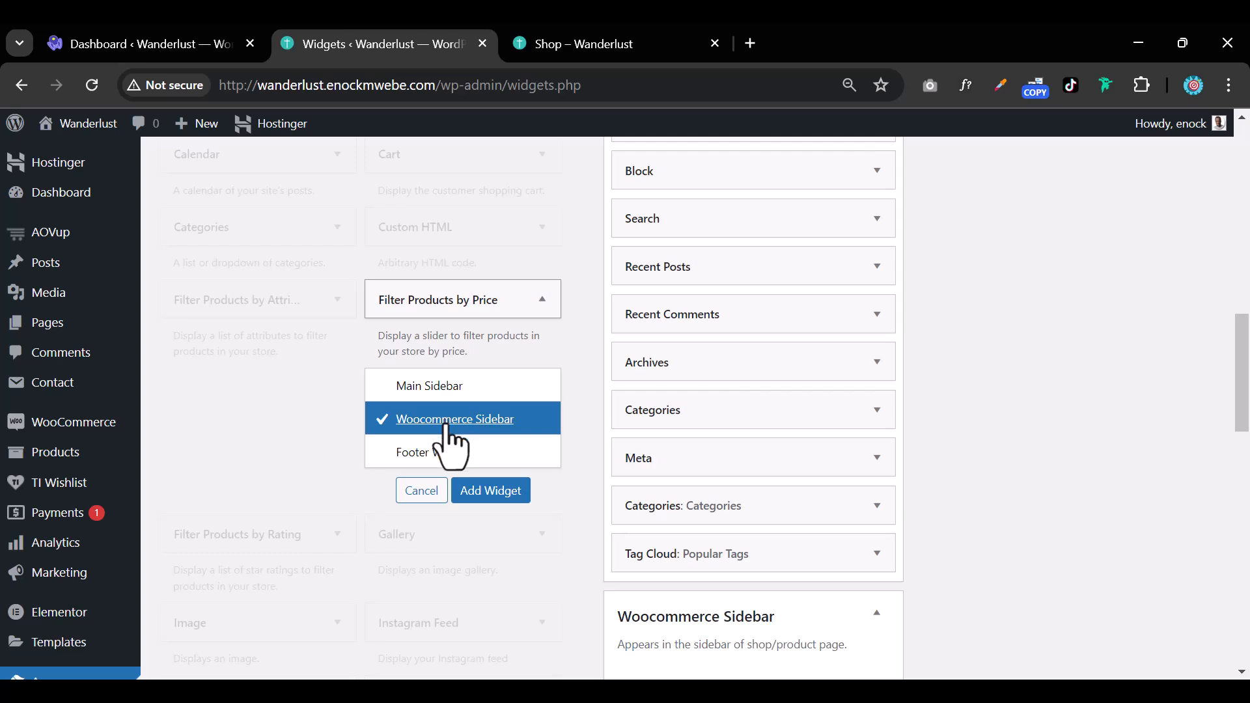
left_click(490, 498)
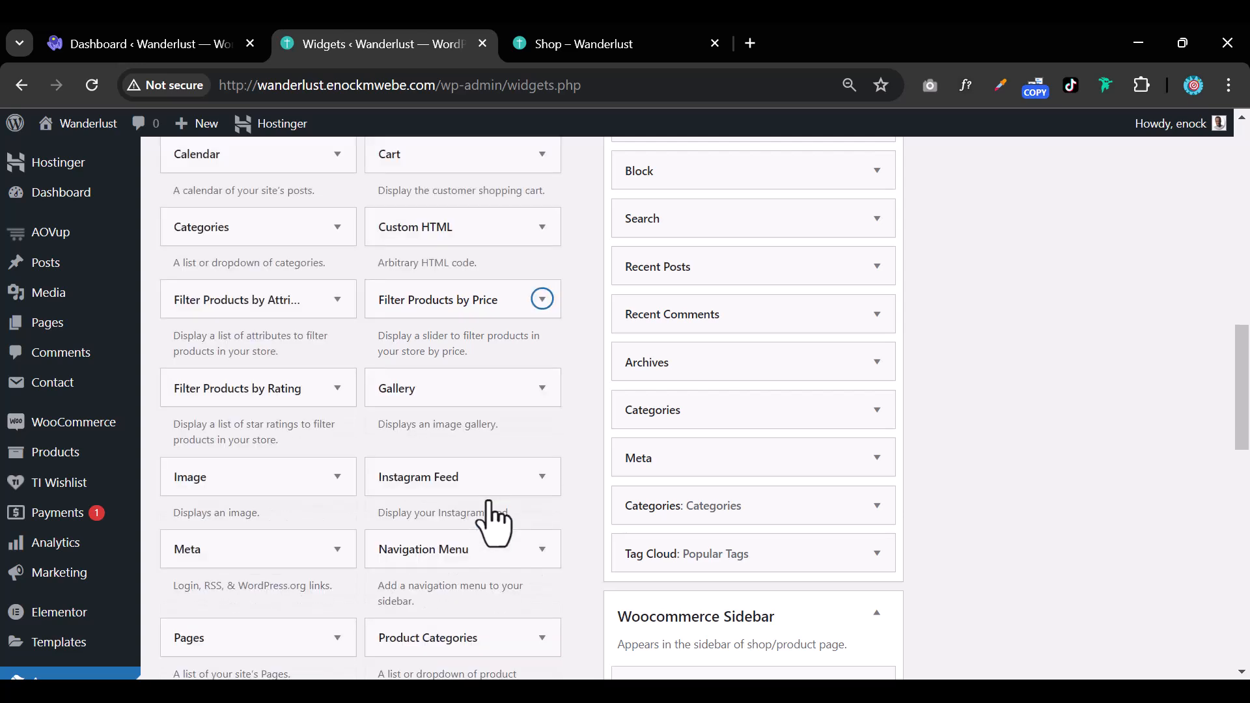
Add the Product Search widget to the Woocommerce Sidebar
scroll(495, 502, "down", 3)
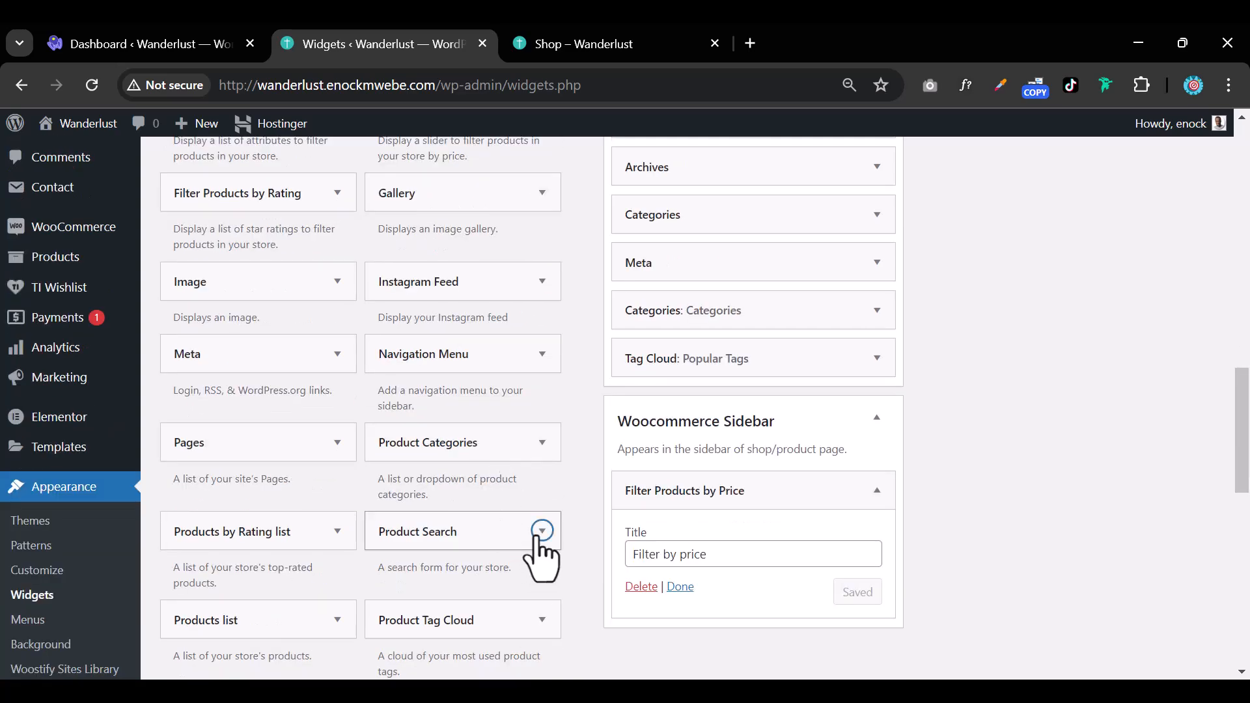
left_click(540, 533)
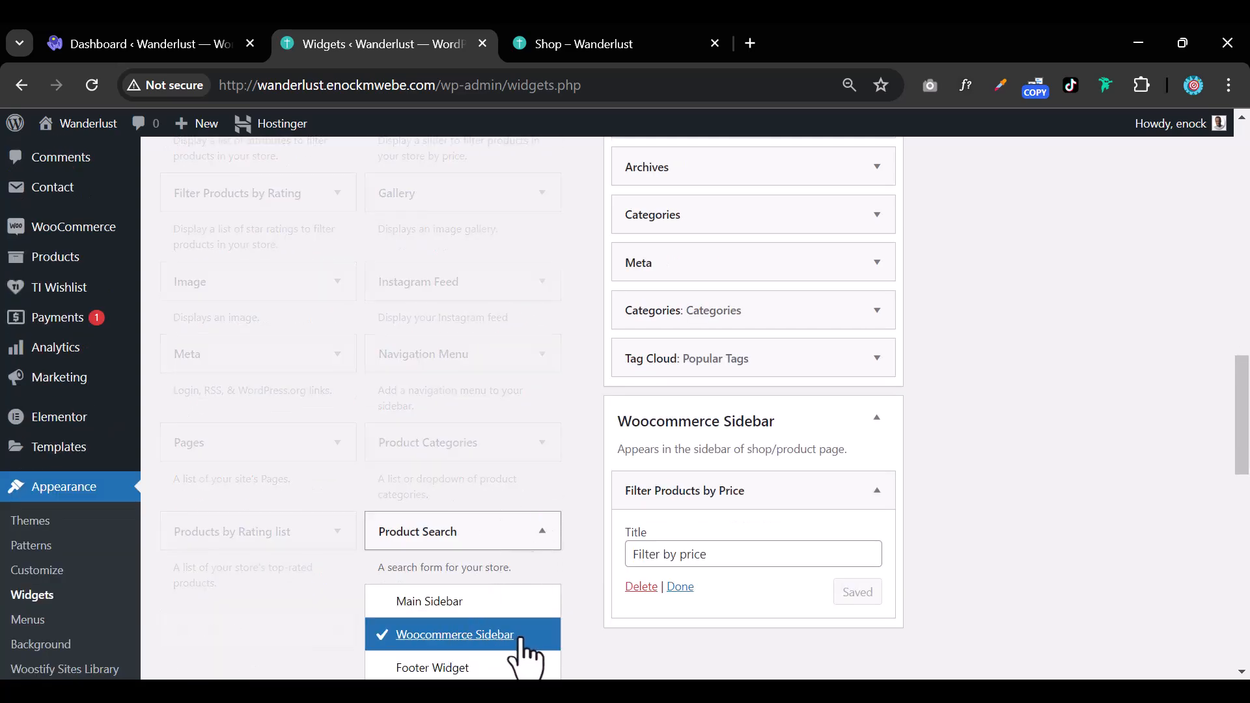
scroll(524, 658, "down", 3)
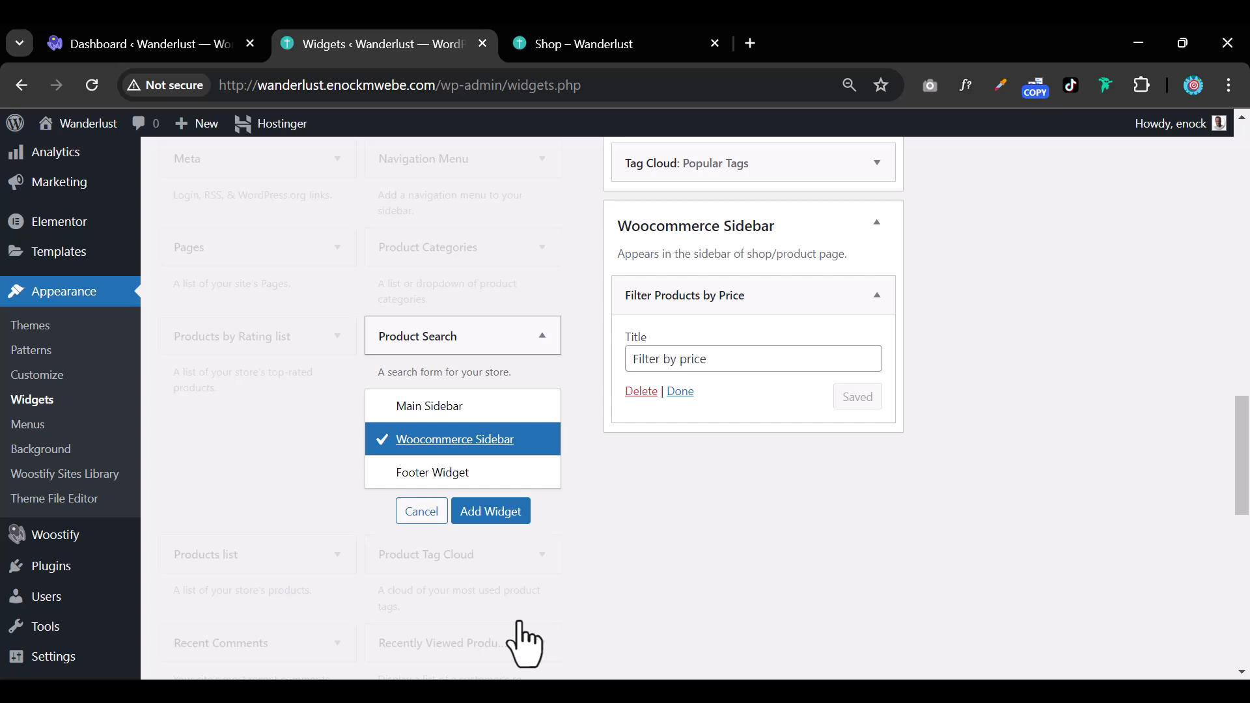
left_click(502, 513)
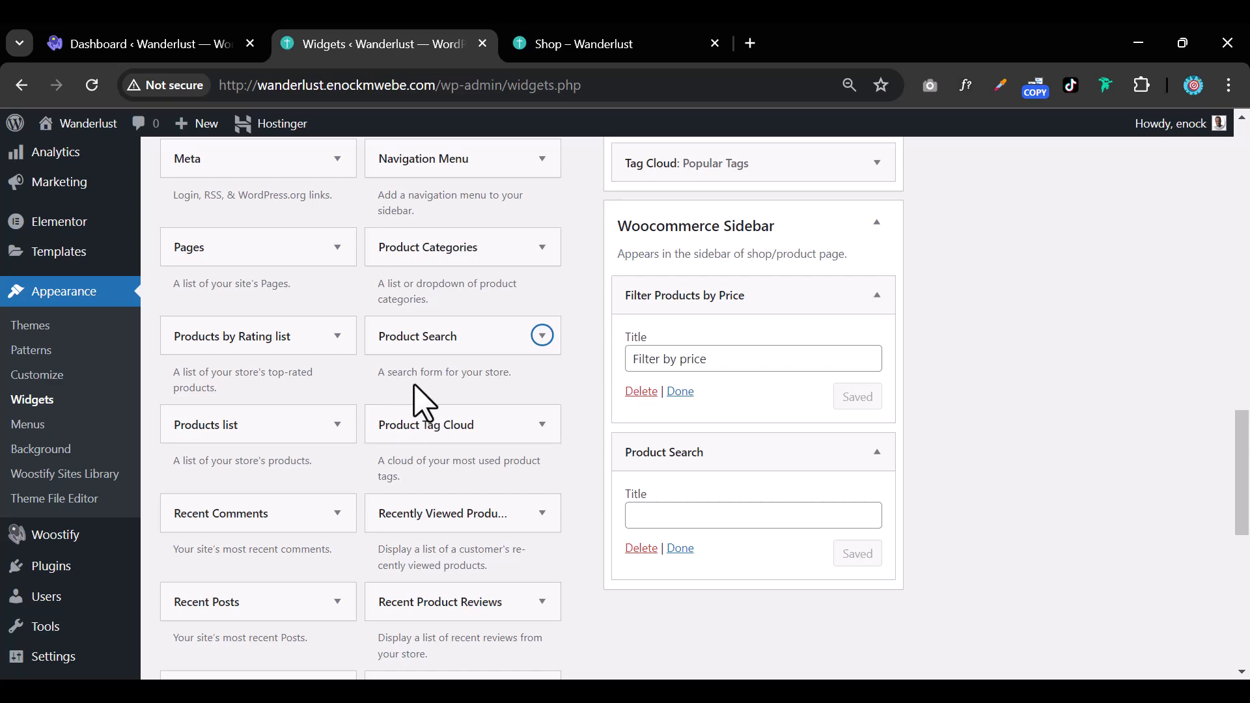
Add the Product Categories widget to the Woocommerce Sidebar
scroll(356, 427, "down", 2)
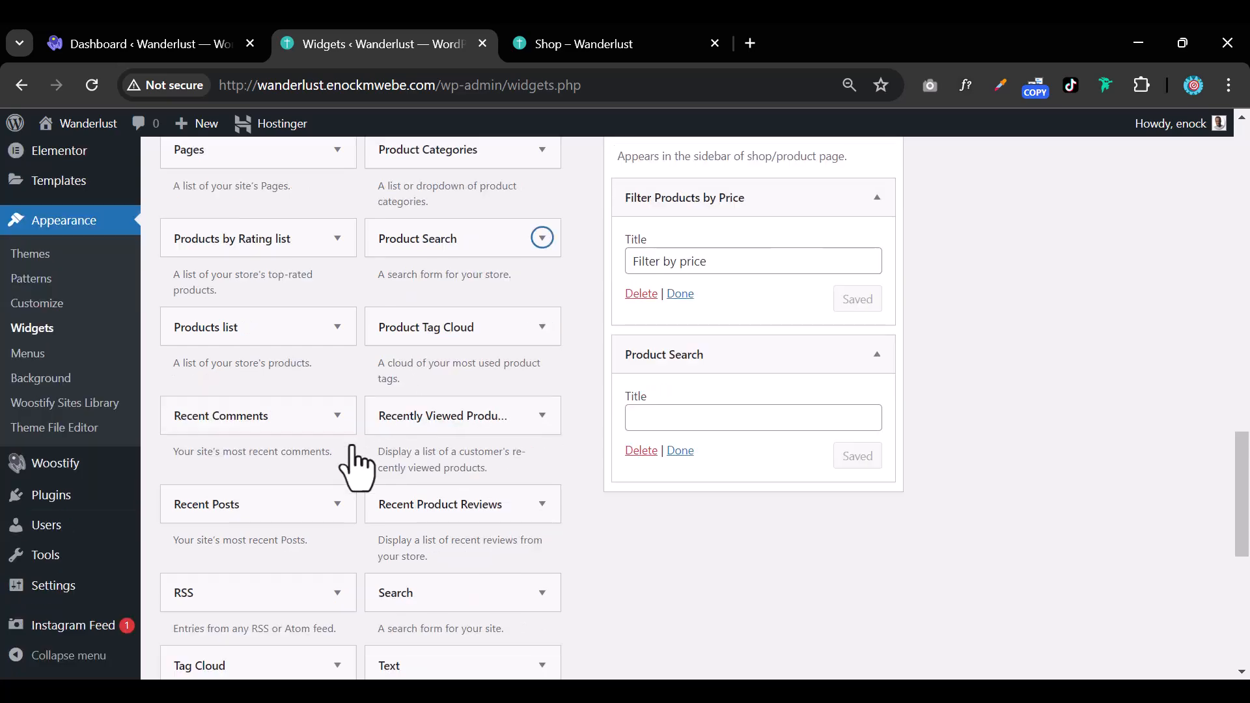
scroll(448, 511, "up", 3)
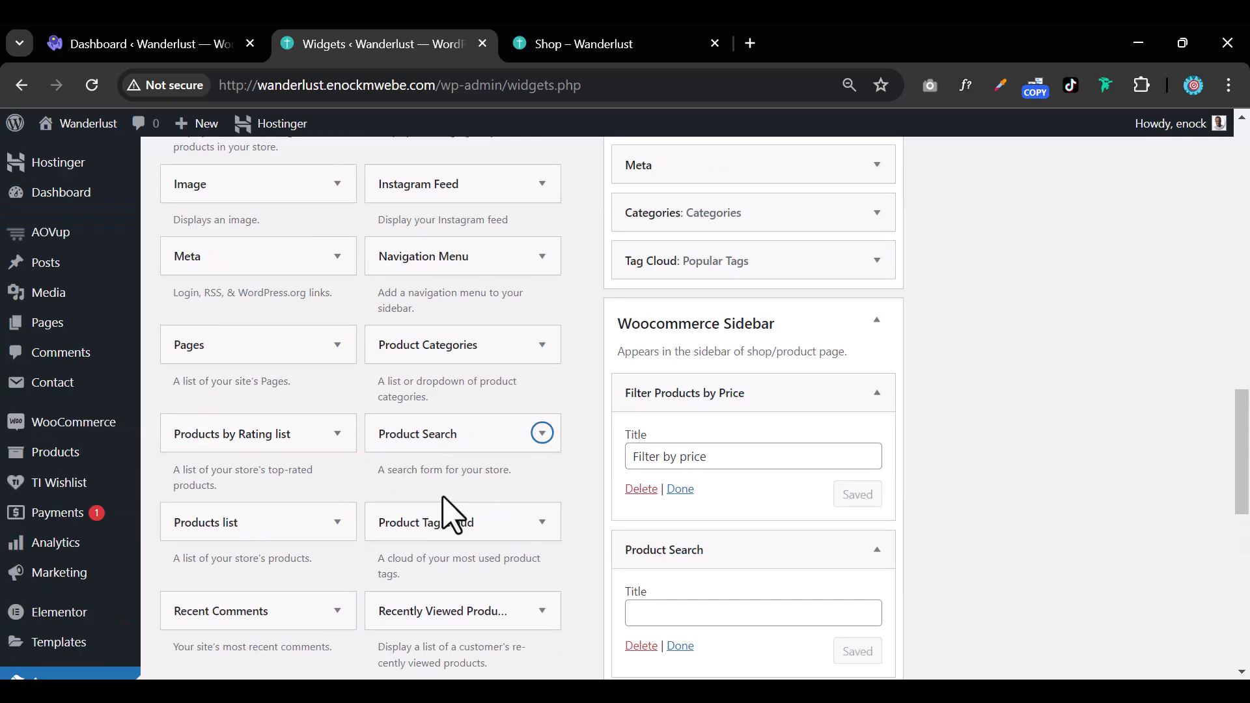
left_click(541, 345)
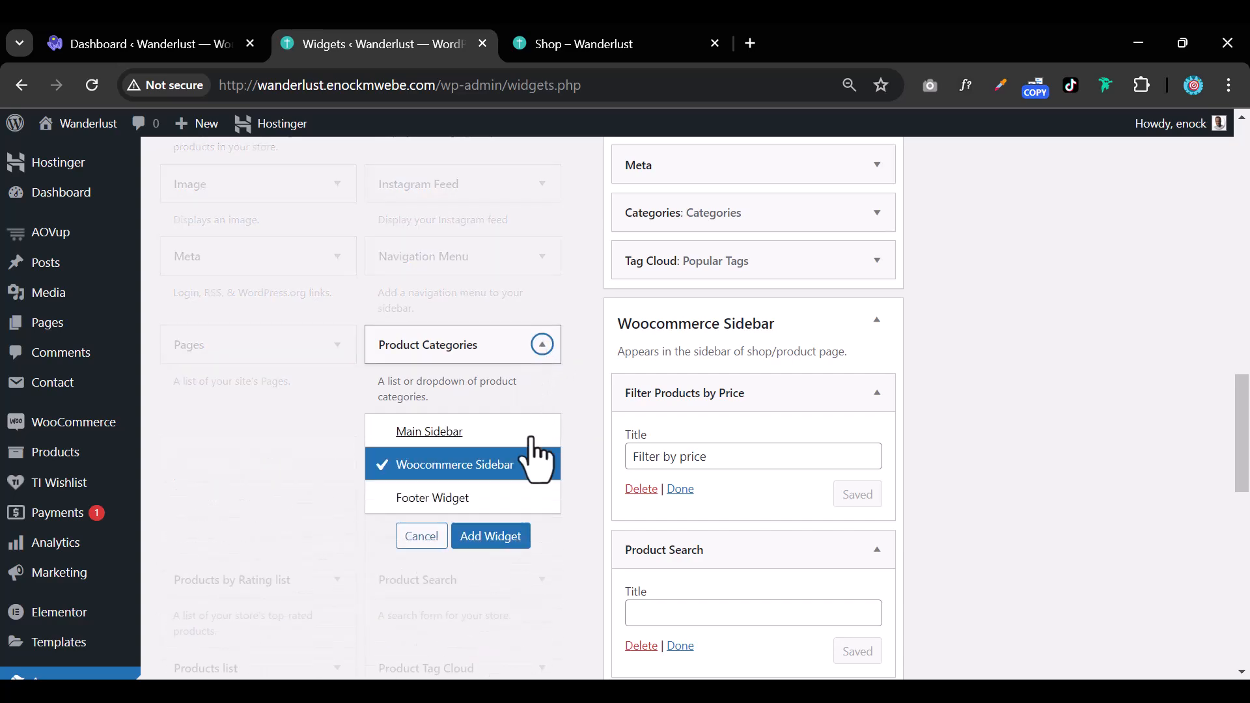
left_click(490, 537)
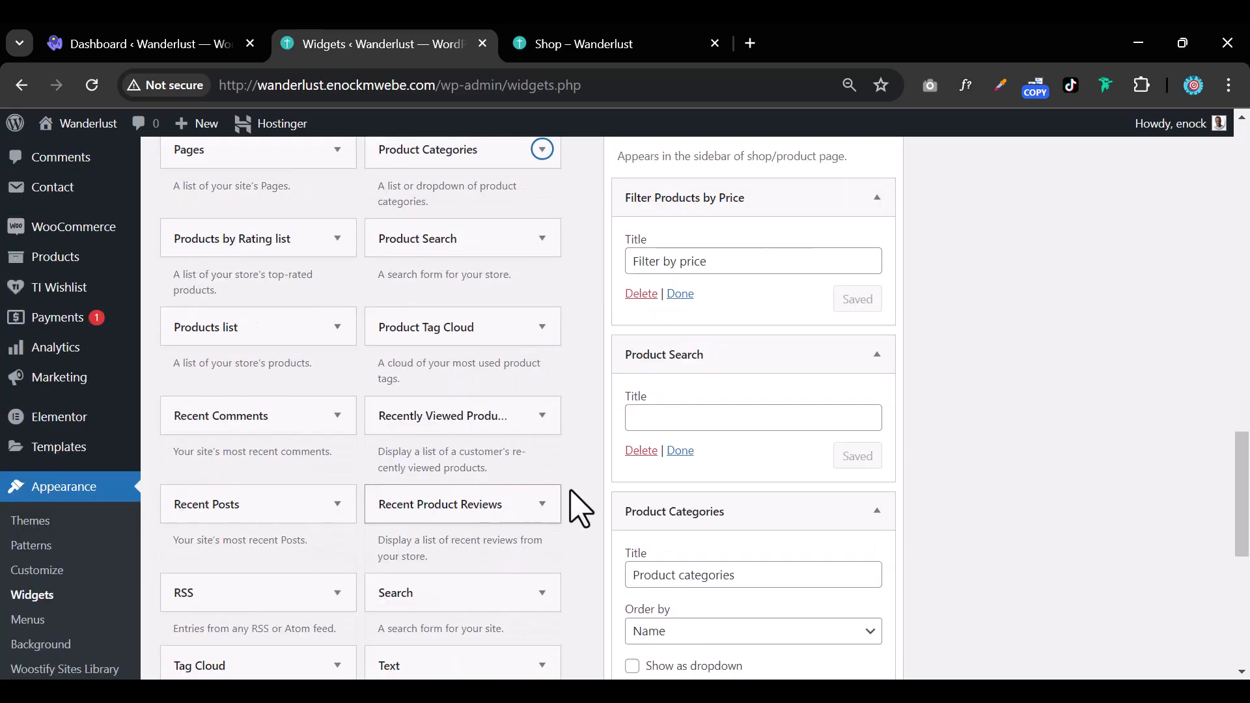
Enable Hide empty categories in the Product Categories widget, and collapse it along with the Filter Products by Price and Product Search widgets
scroll(839, 470, "up", 6)
scroll(836, 478, "down", 3)
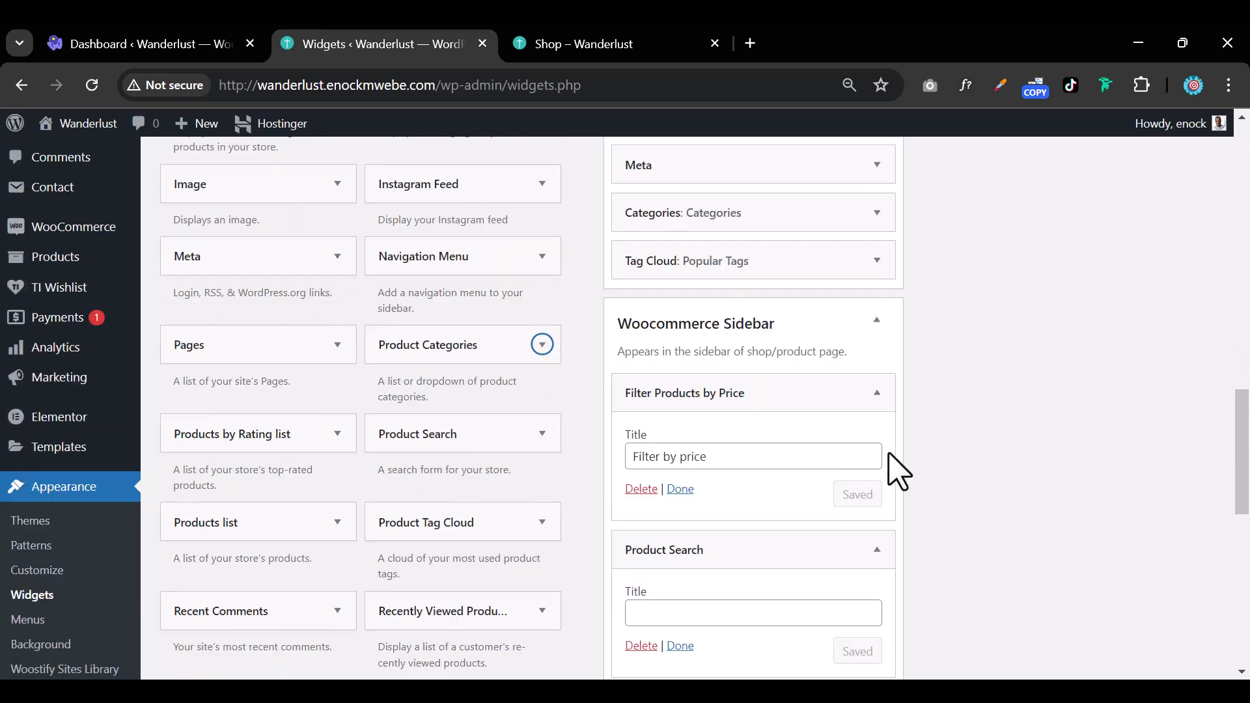
left_click(882, 397)
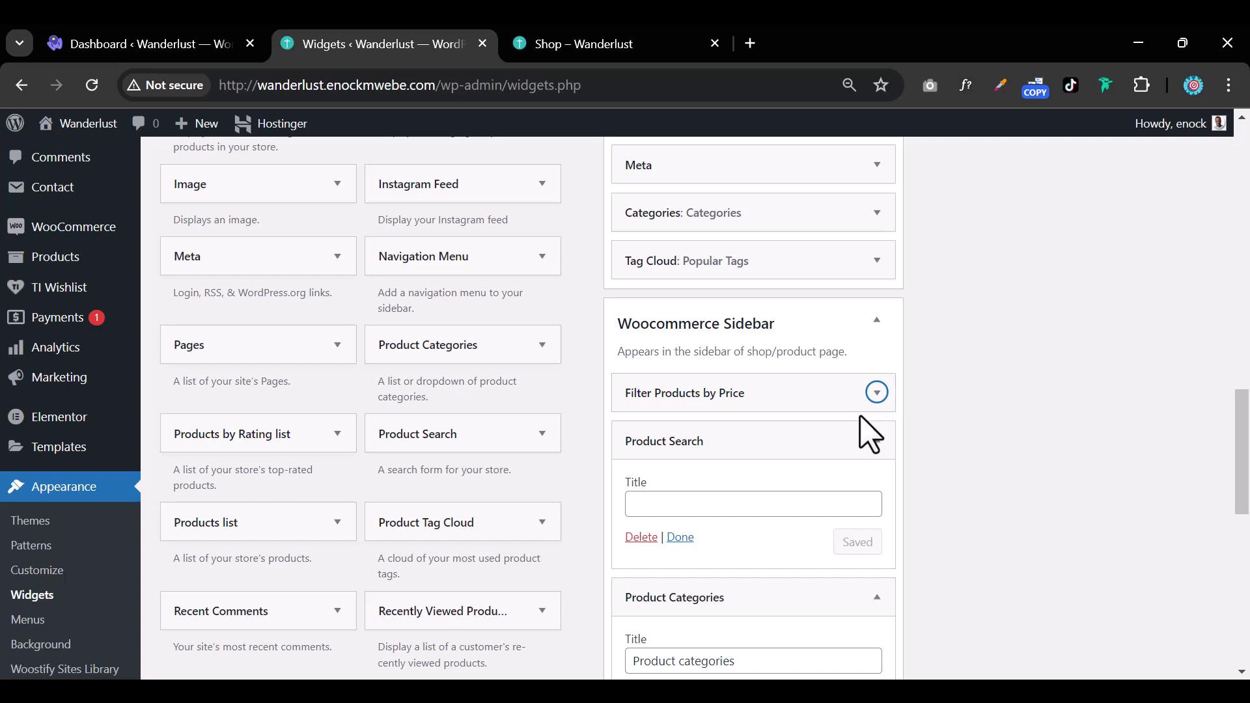
left_click(883, 446)
scroll(778, 455, "down", 3)
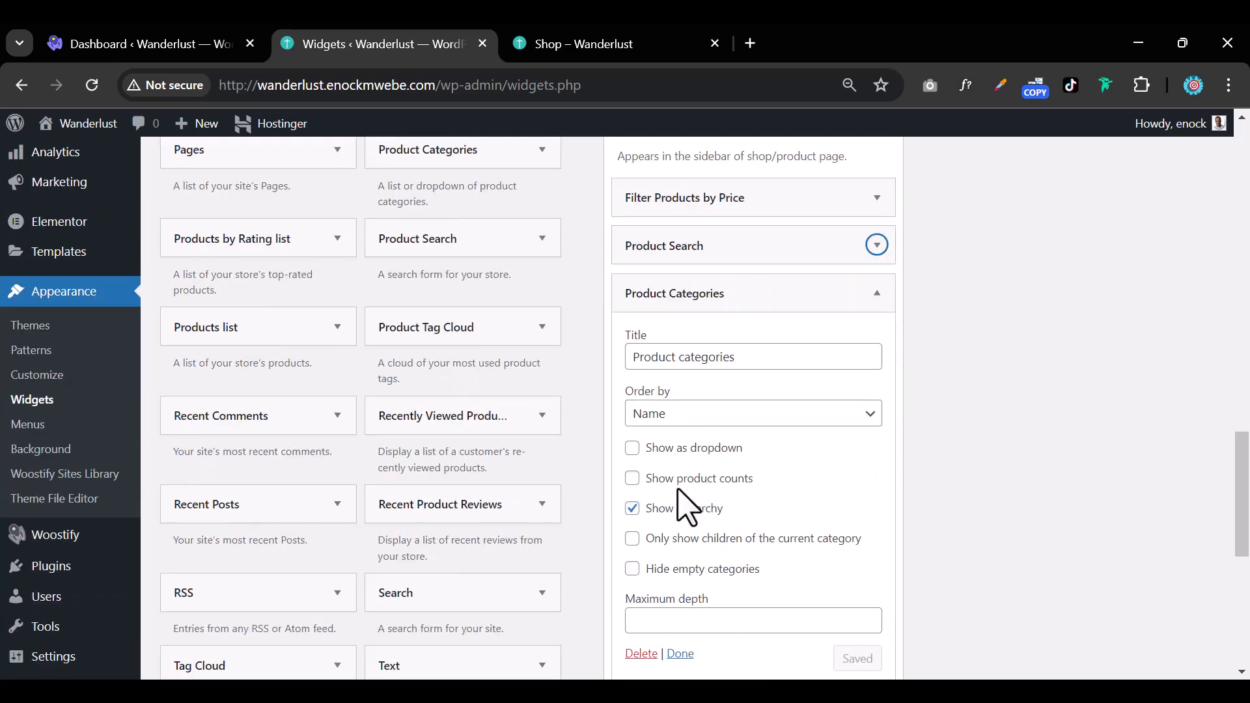
left_click(633, 569)
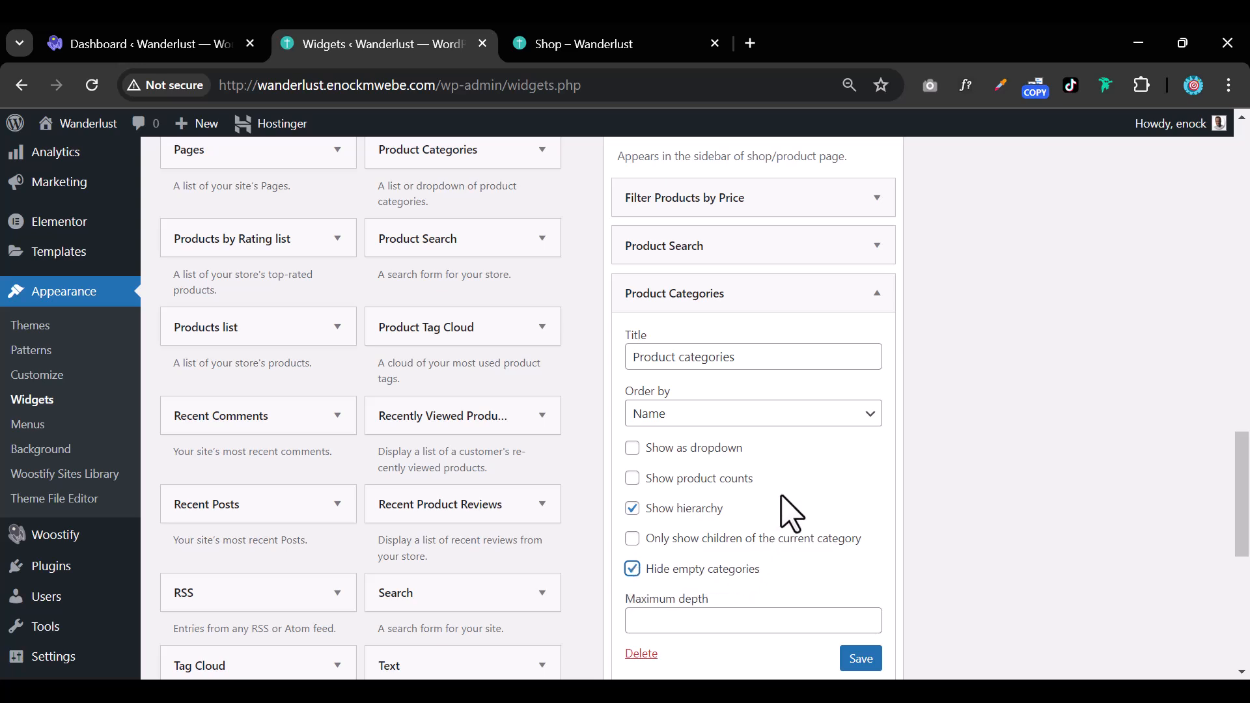
left_click(877, 301)
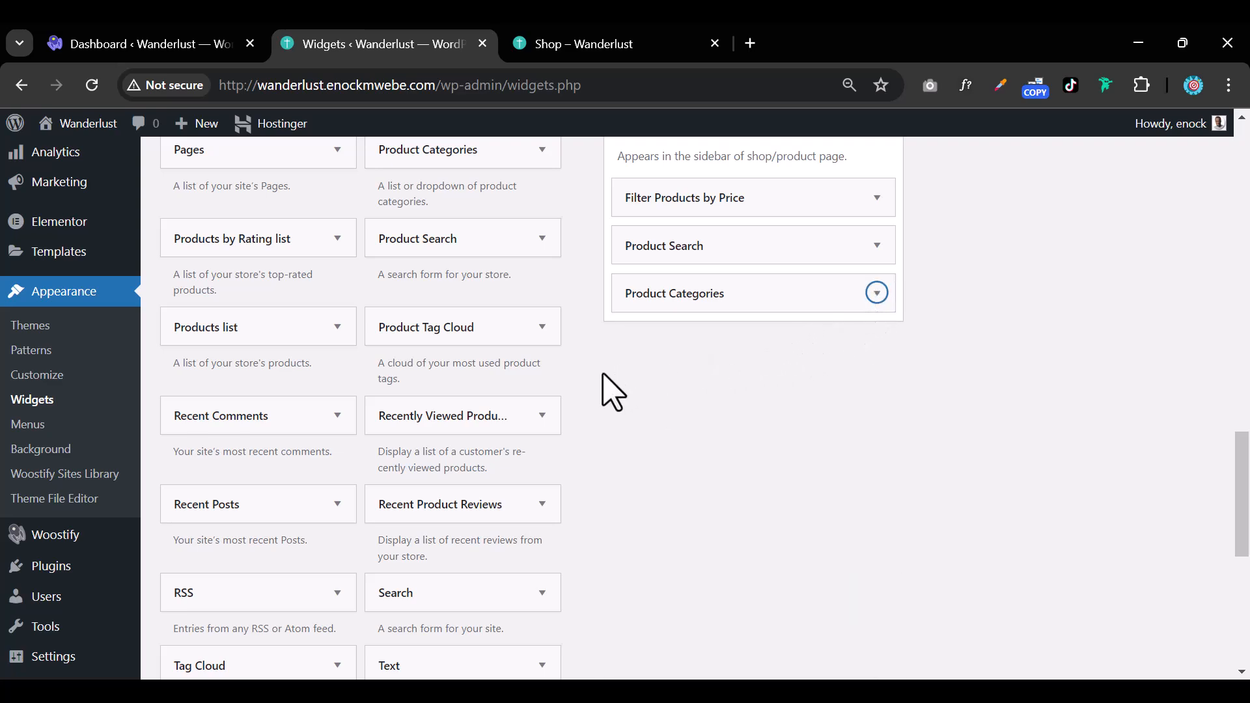
Add the Product Tag Cloud and Recent Product Reviews widgets to the Woocommerce Sidebar
scroll(468, 539, "down", 5)
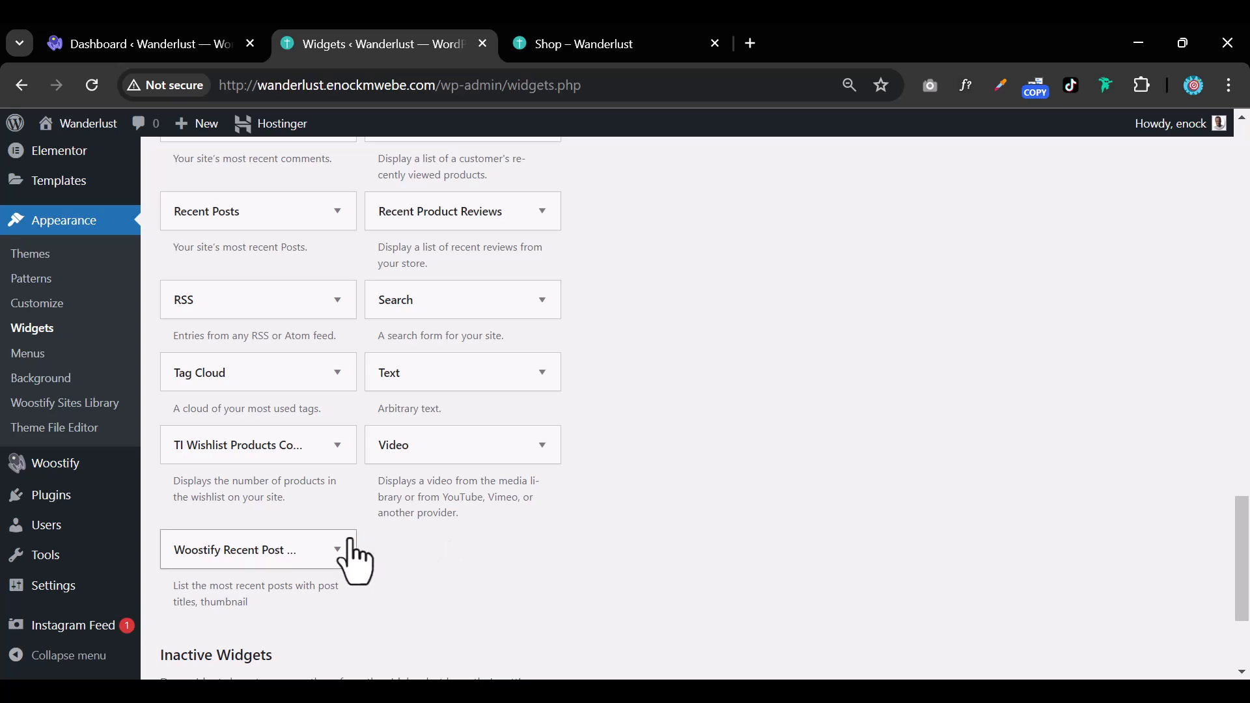
scroll(355, 561, "up", 2)
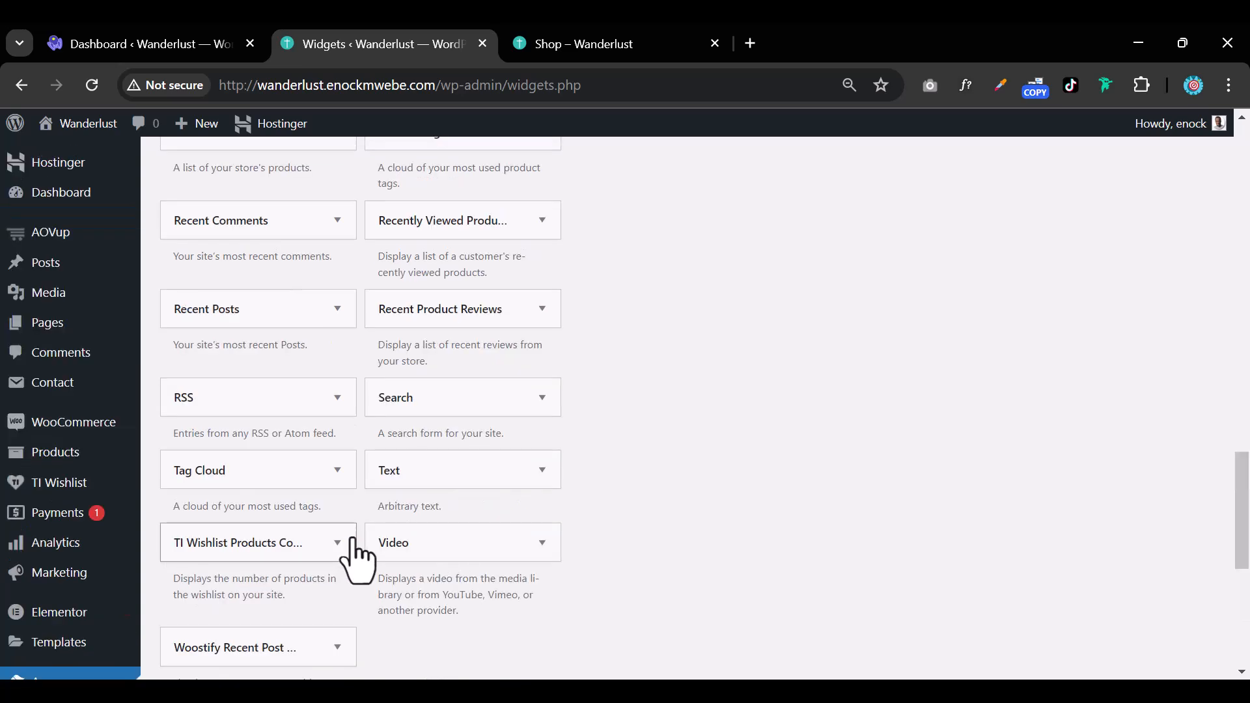
scroll(354, 561, "up", 2)
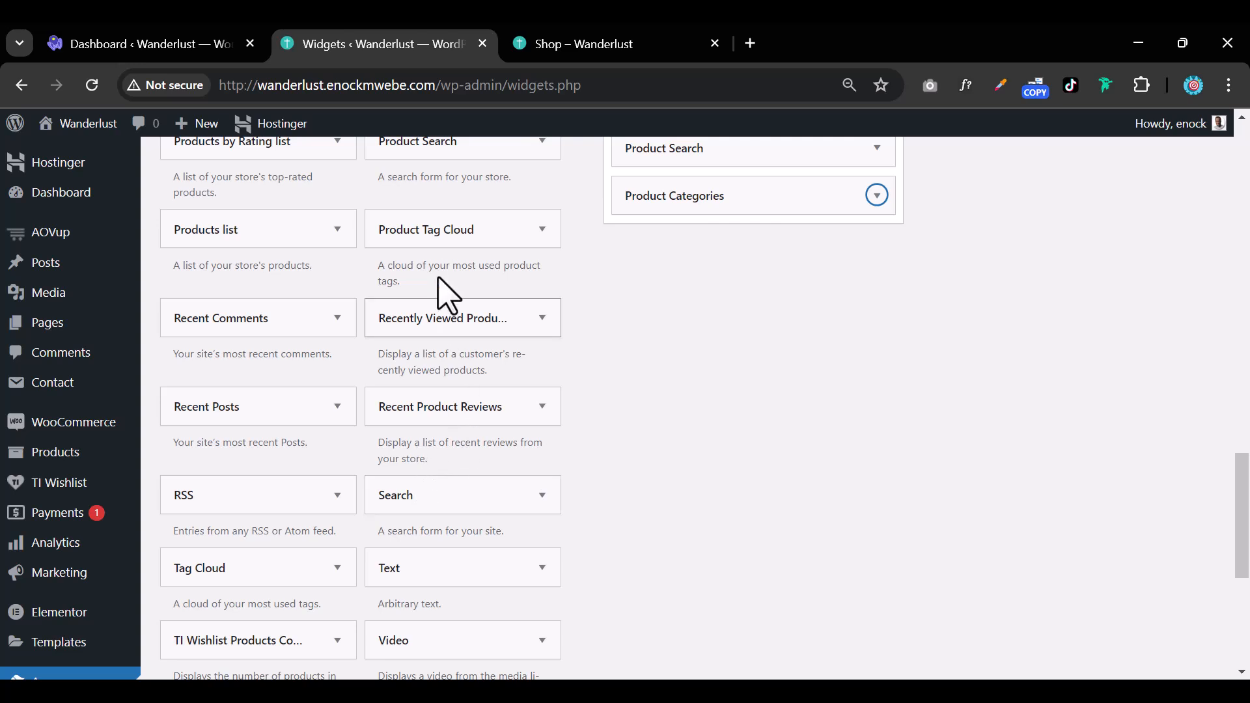
left_click(542, 229)
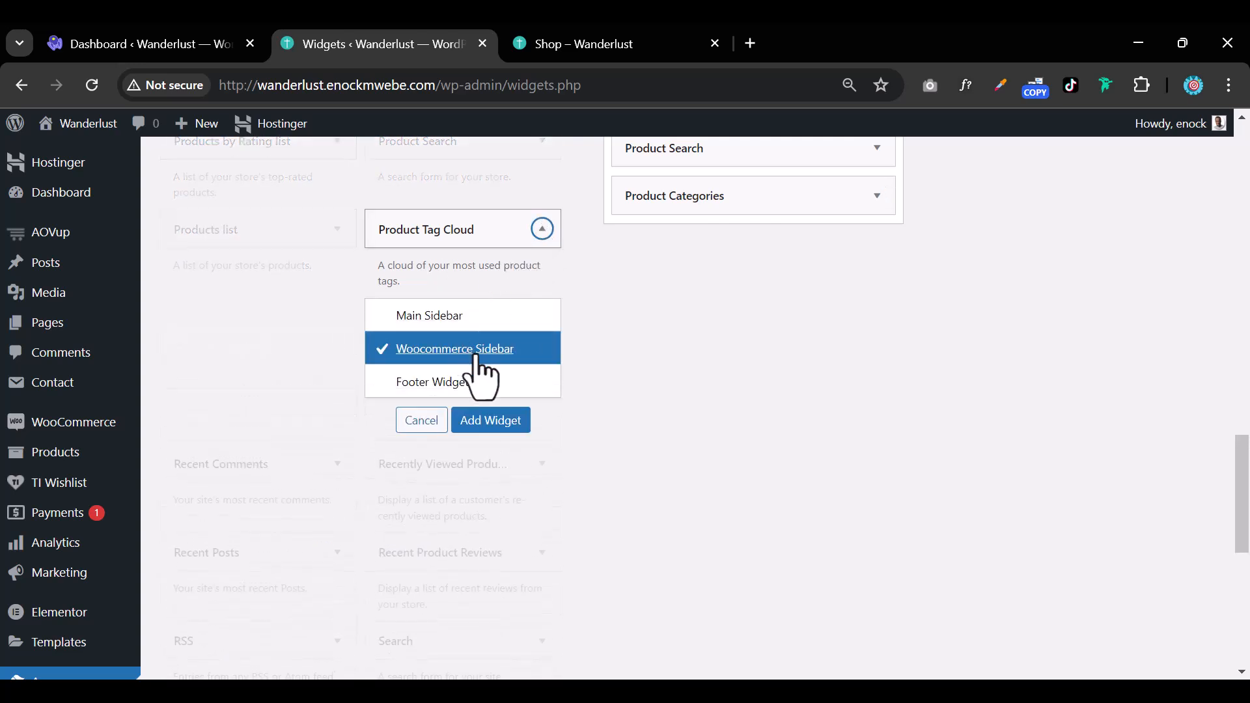
left_click(492, 421)
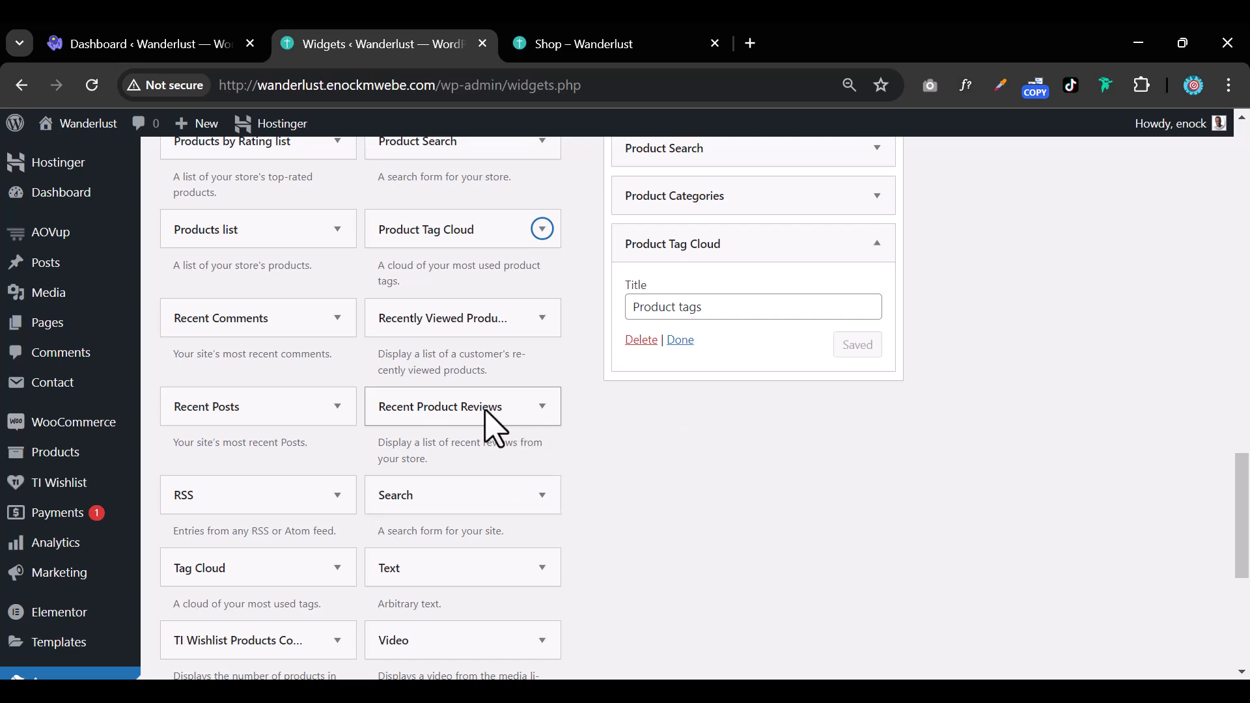
left_click(544, 416)
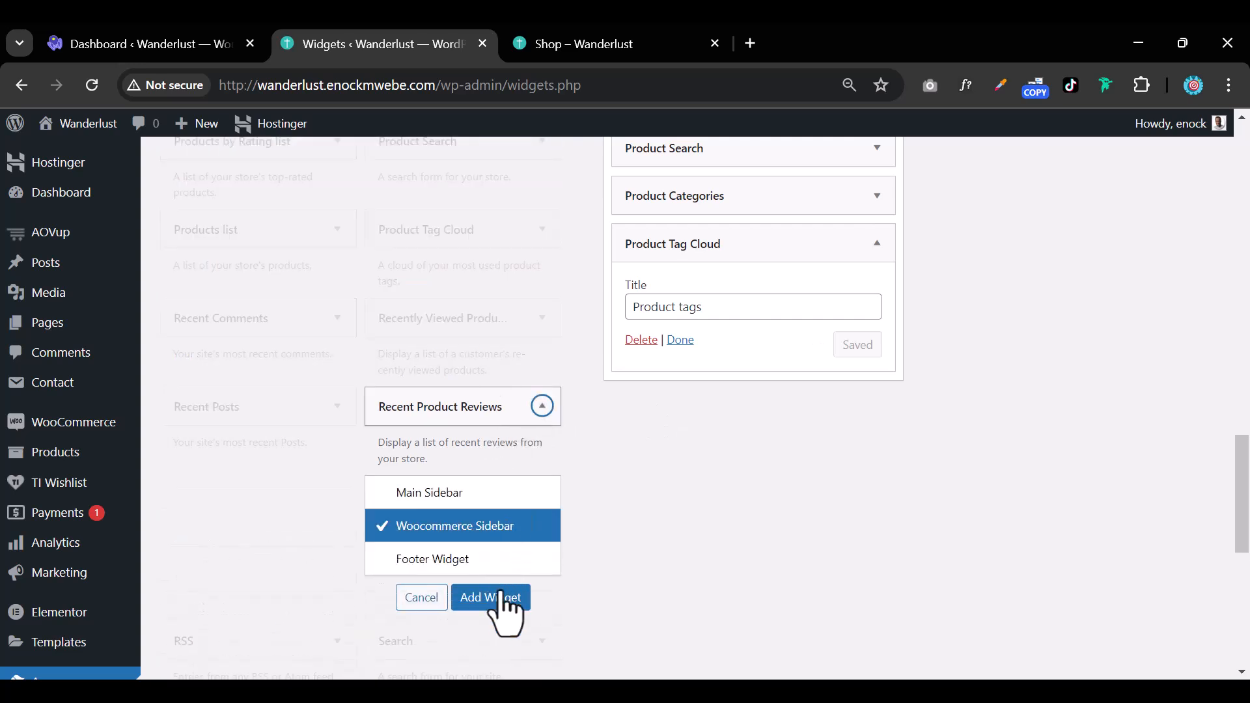
left_click(500, 603)
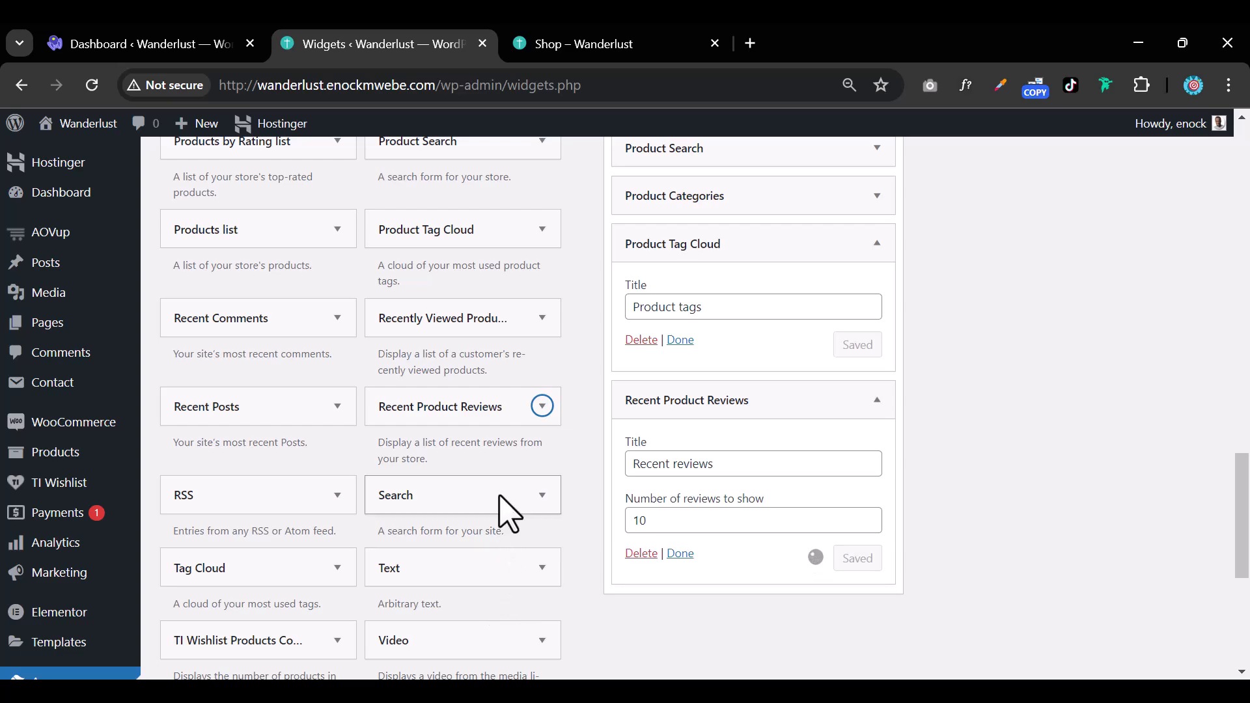
Add the Recently Viewed Products widget to the Woocommerce Sidebar
scroll(510, 509, "down", 3)
scroll(328, 508, "up", 2)
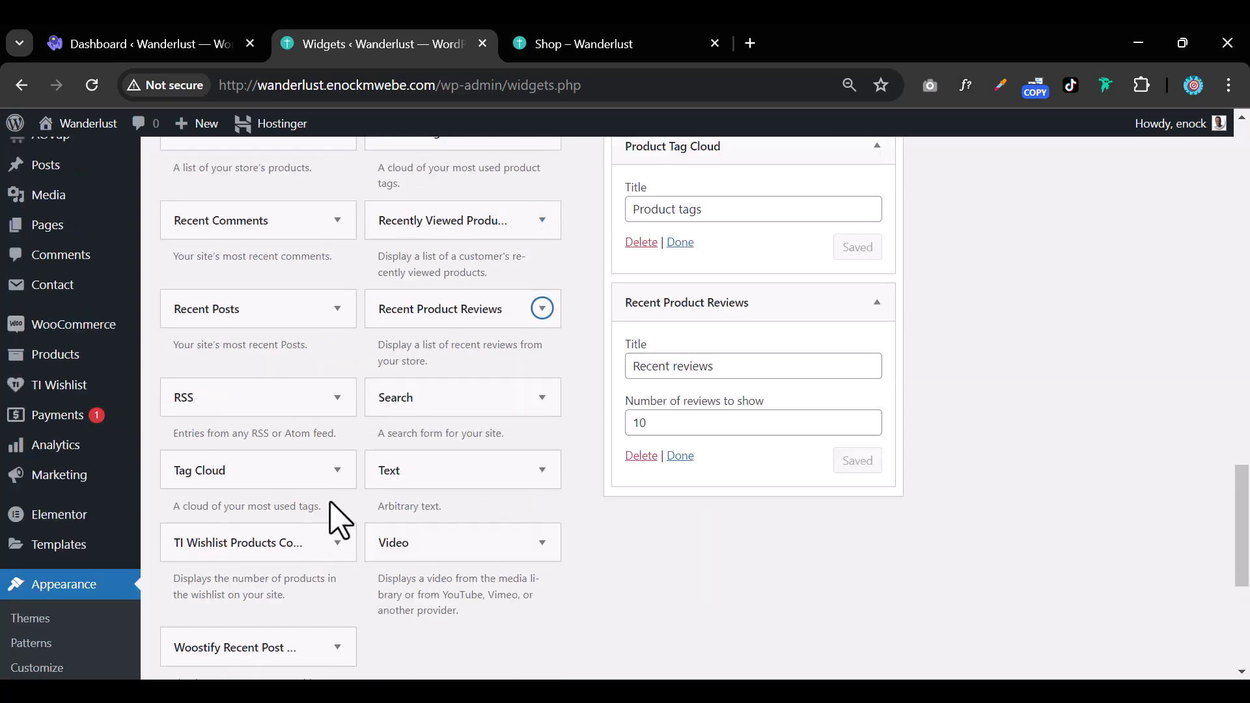
scroll(446, 482, "up", 2)
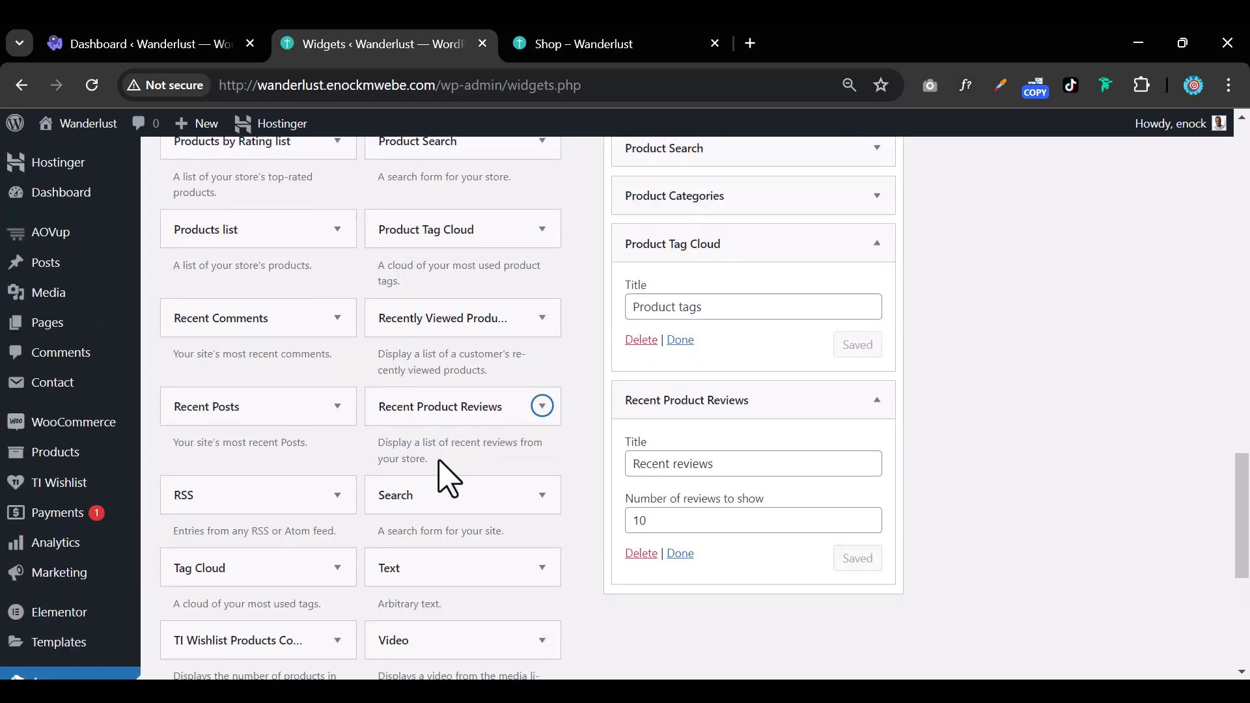
left_click(542, 319)
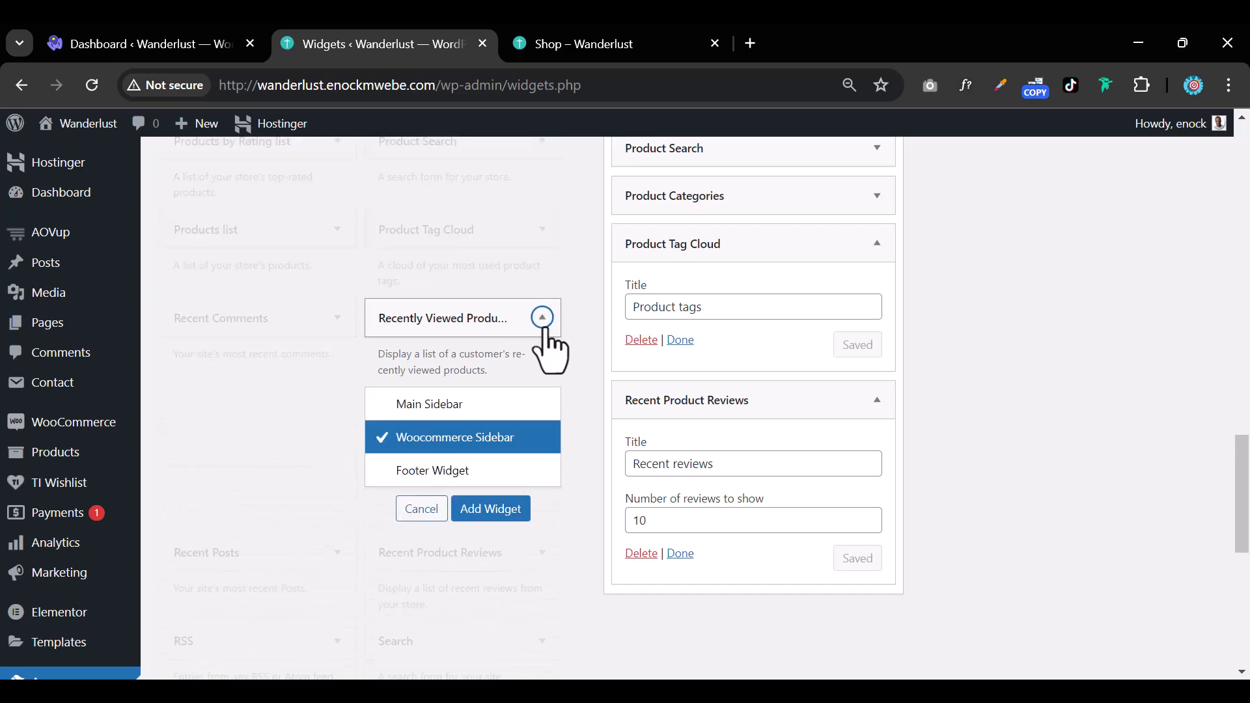
left_click(477, 511)
scroll(495, 518, "up", 4)
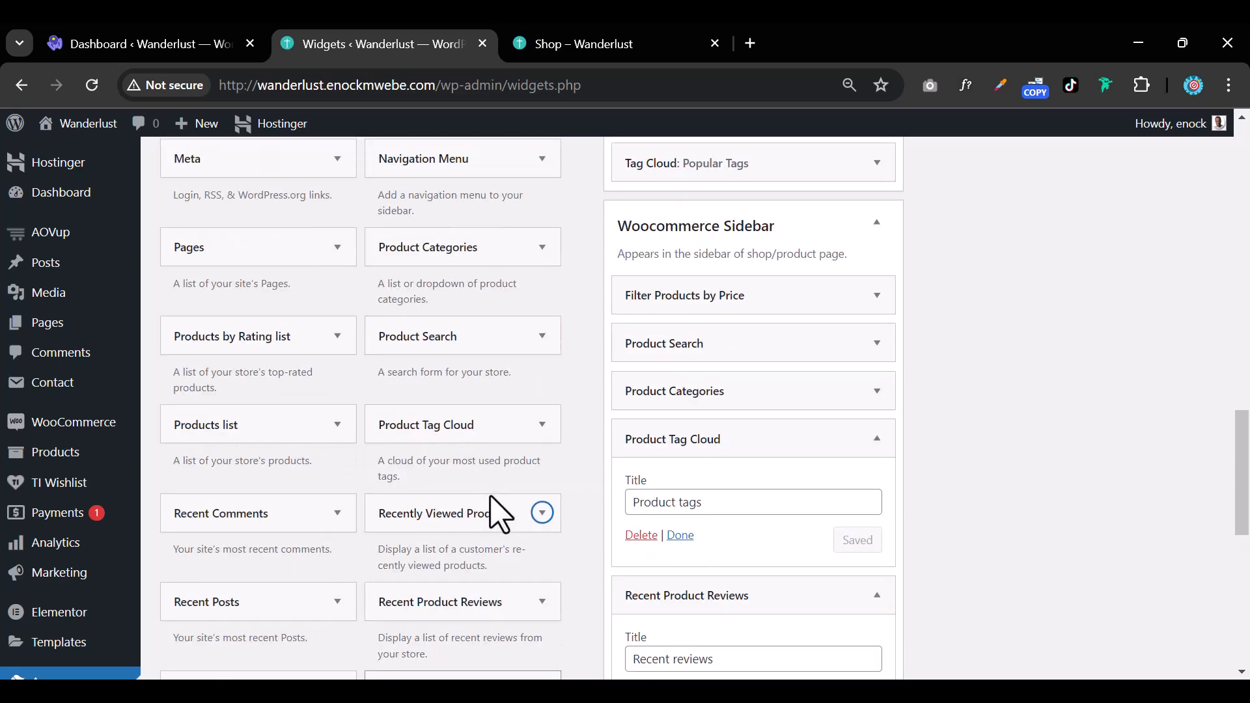
scroll(500, 514, "up", 2)
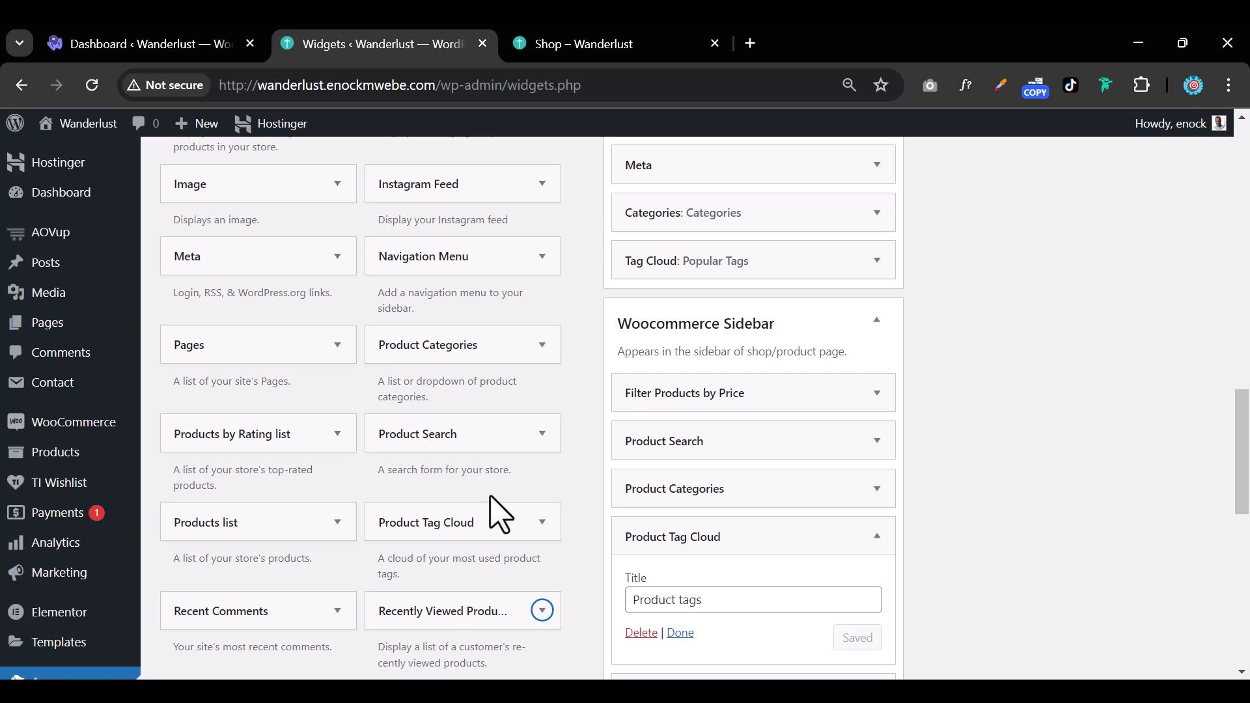
scroll(498, 514, "up", 2)
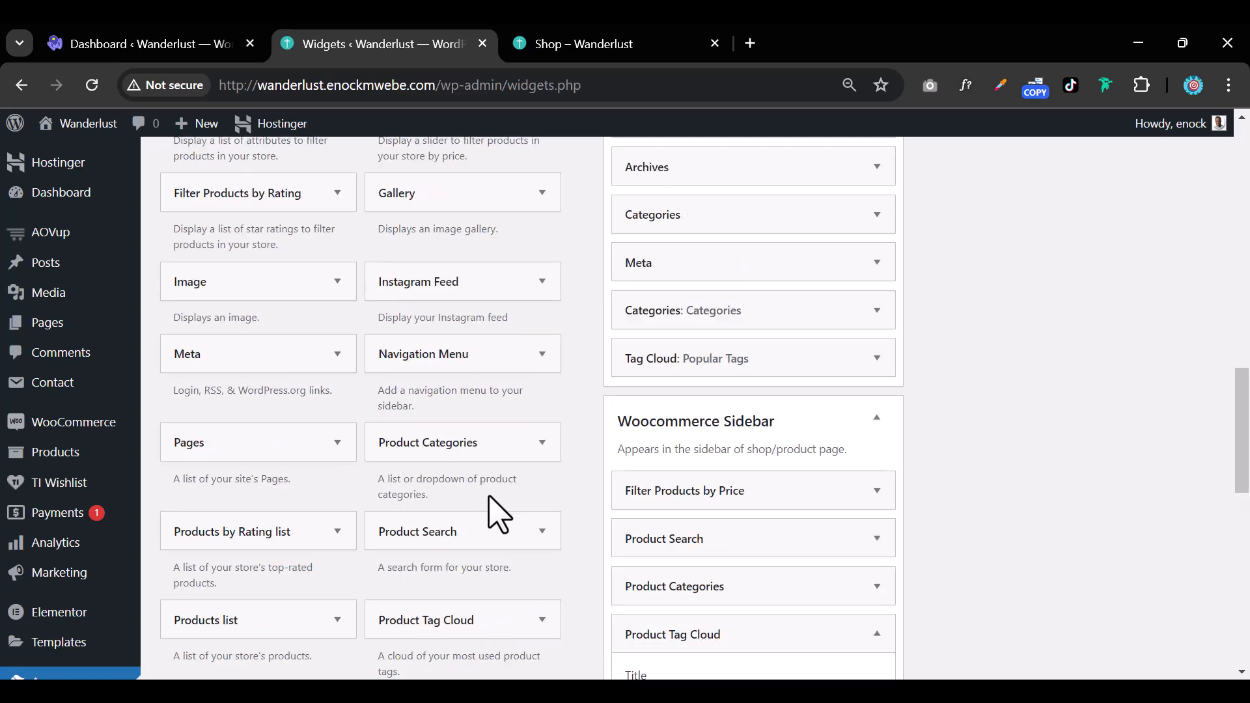
scroll(498, 514, "up", 2)
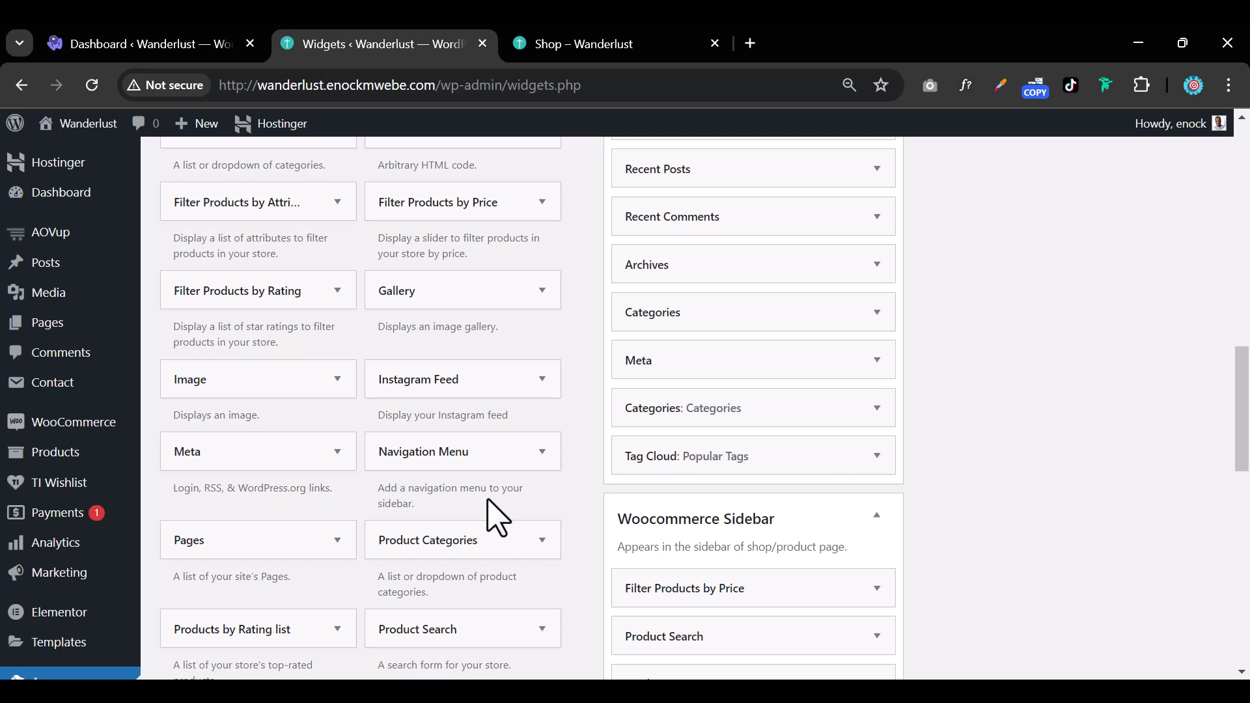
Add the Filter Products by Attribute and Filter Products by Rating widgets to the Woocommerce Sidebar
left_click(337, 202)
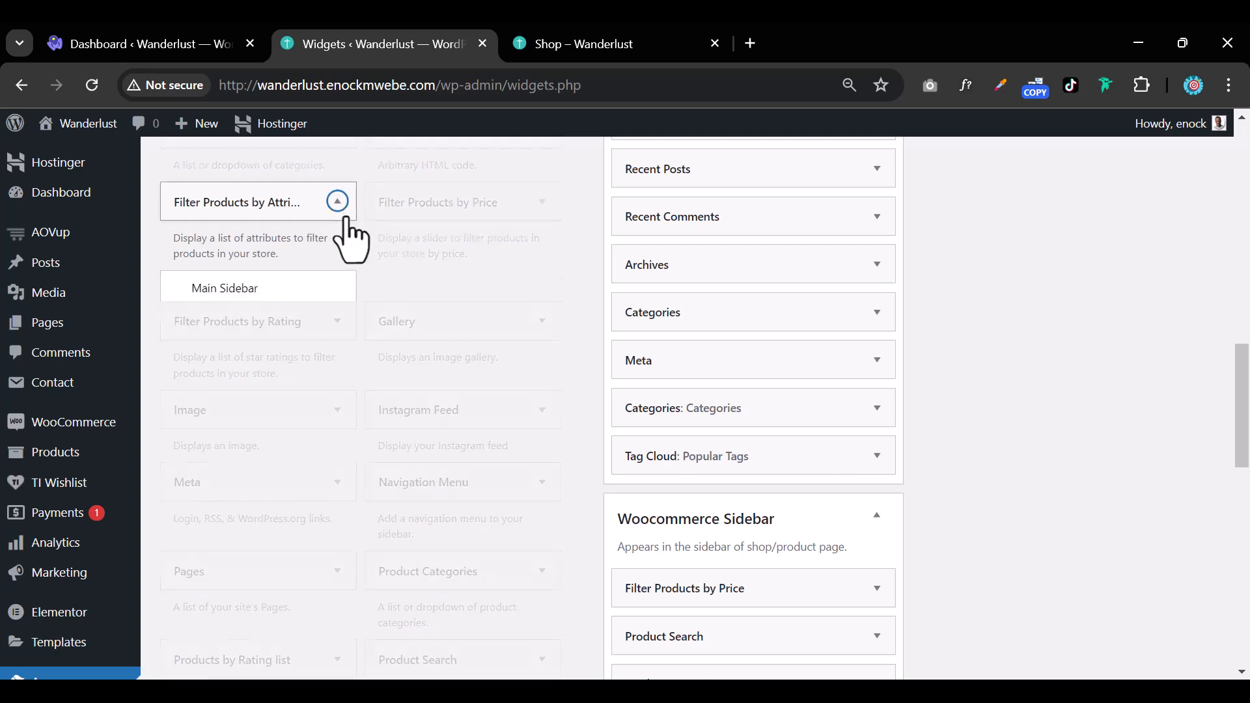
left_click(312, 332)
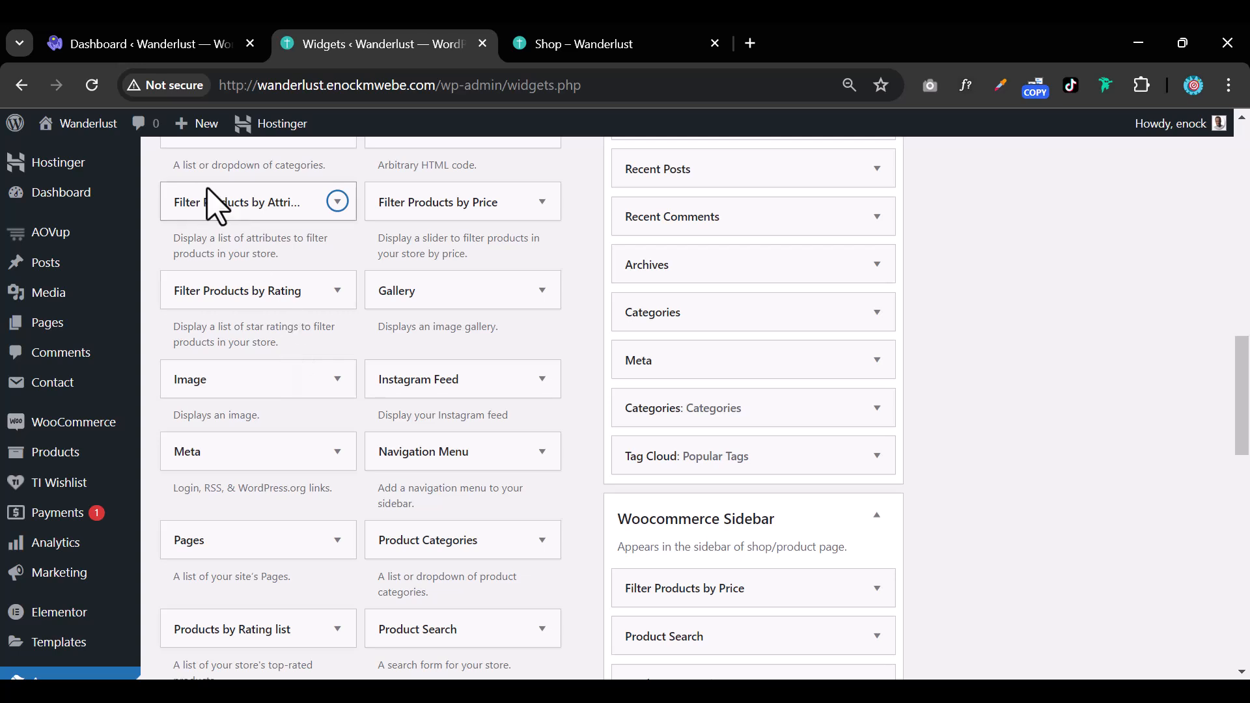
left_click(337, 294)
left_click(293, 414)
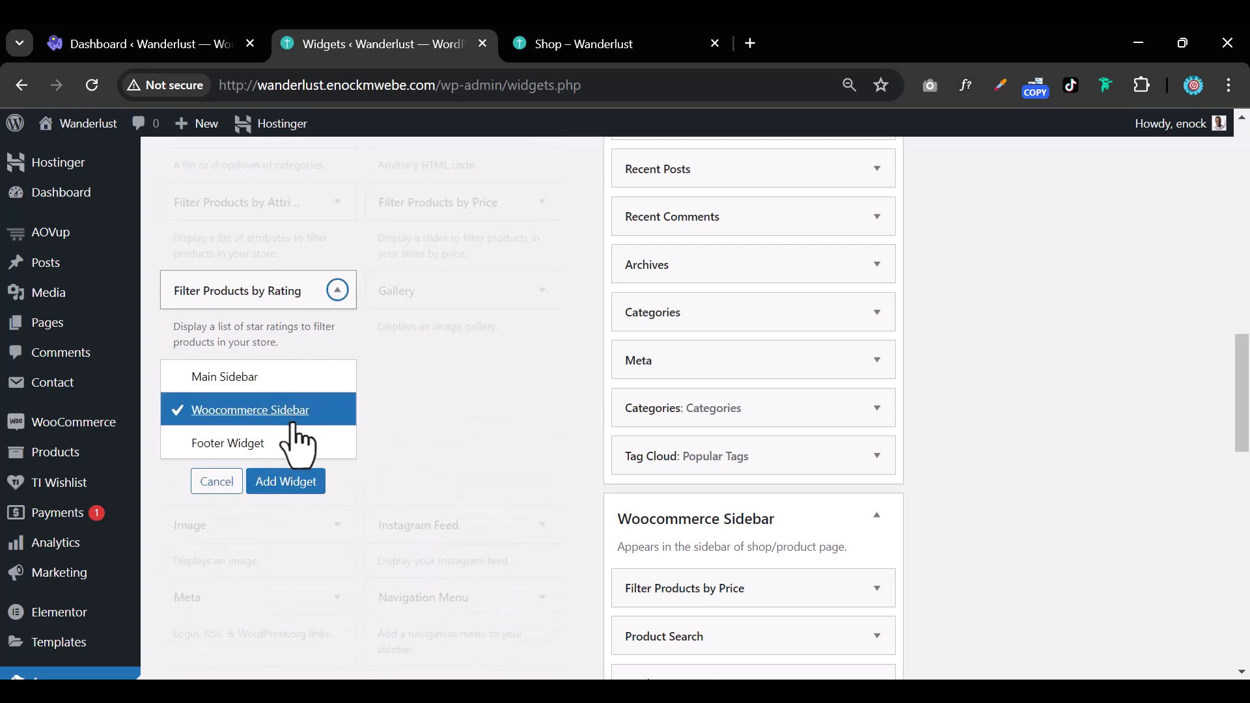
left_click(285, 485)
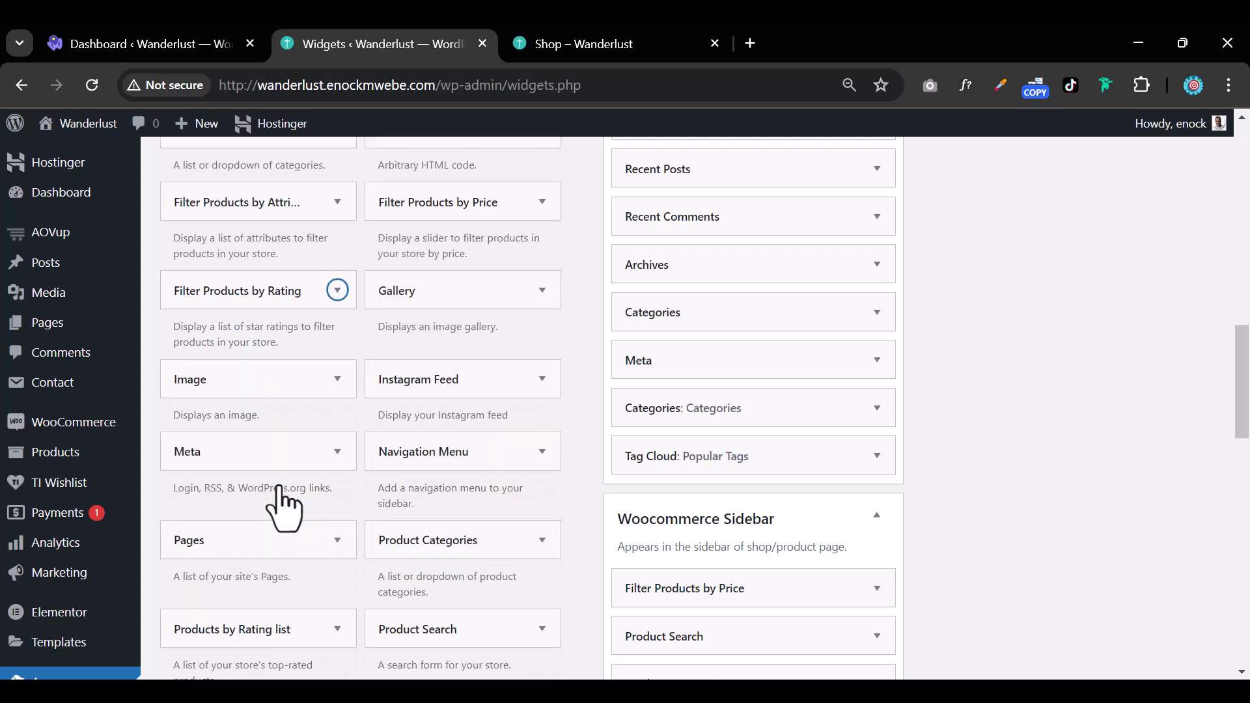
Set the Recent Product Reviews widget's number of reviews to show to 4, and collapse the widget
scroll(725, 497, "down", 8)
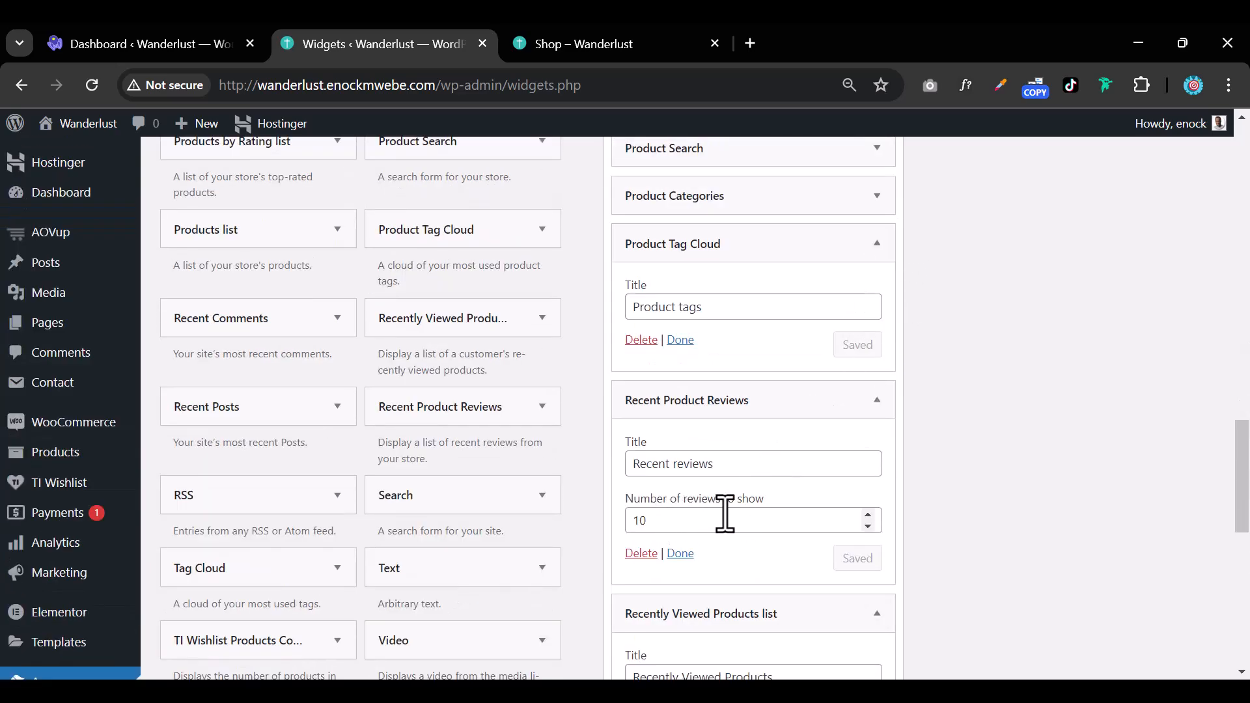
left_click(659, 522)
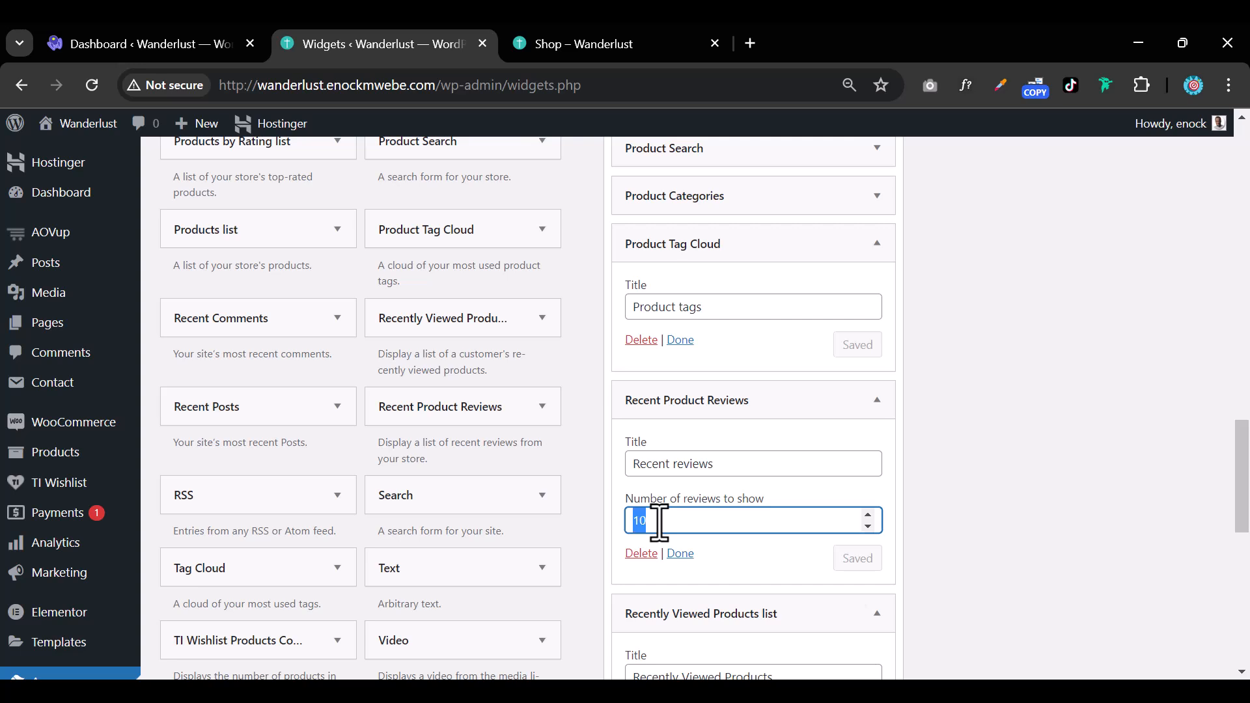
type("4")
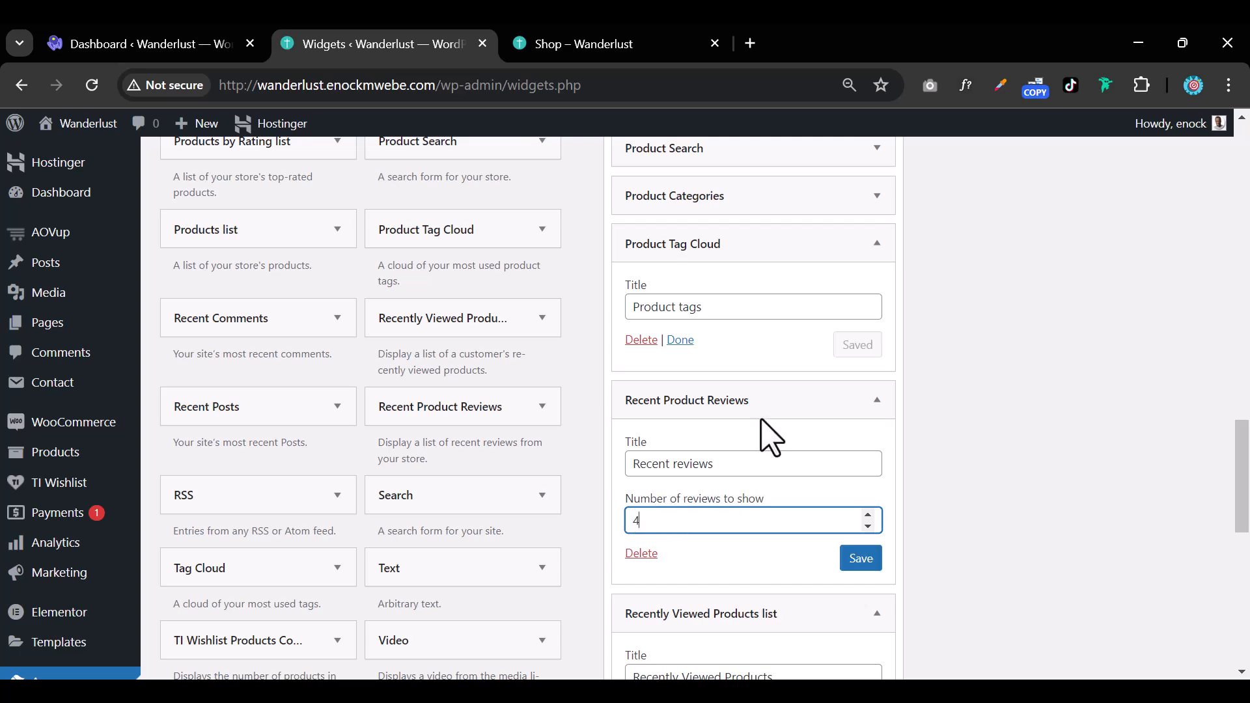
left_click(877, 400)
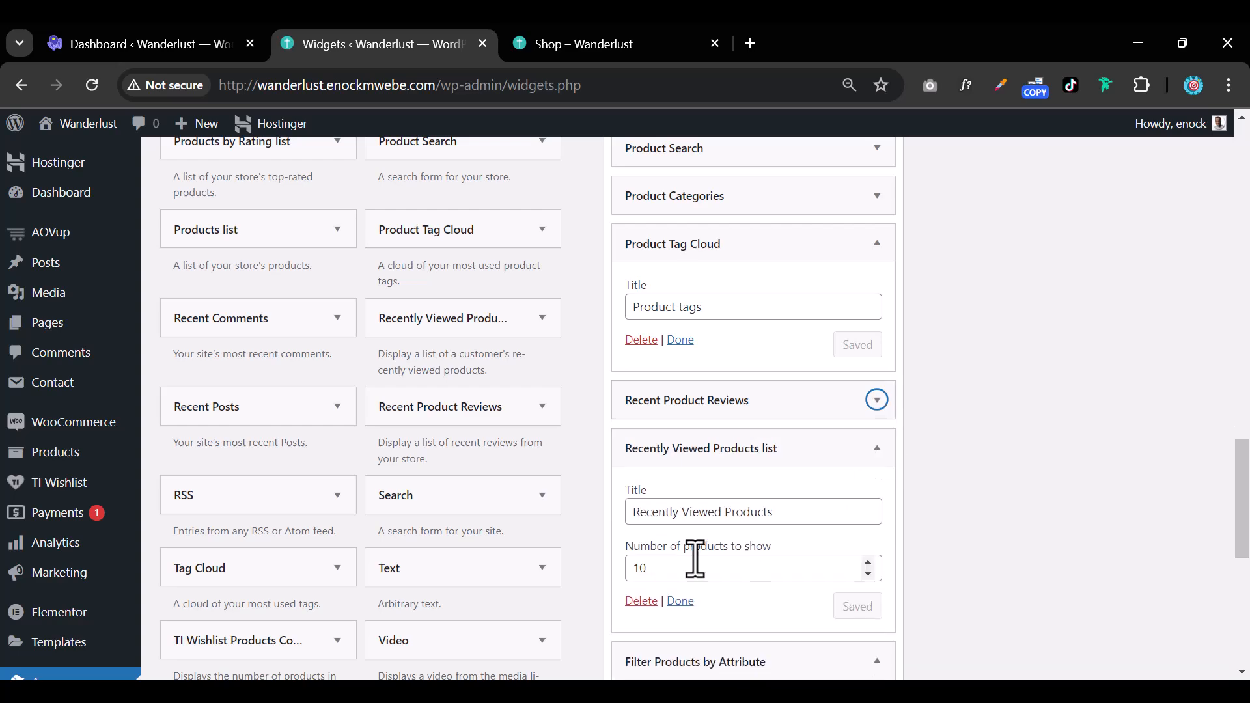
Set the Recently Viewed Products list to show 4 products, and collapse it together with the Filter Products by Attribute widget
scroll(673, 563, "down", 1)
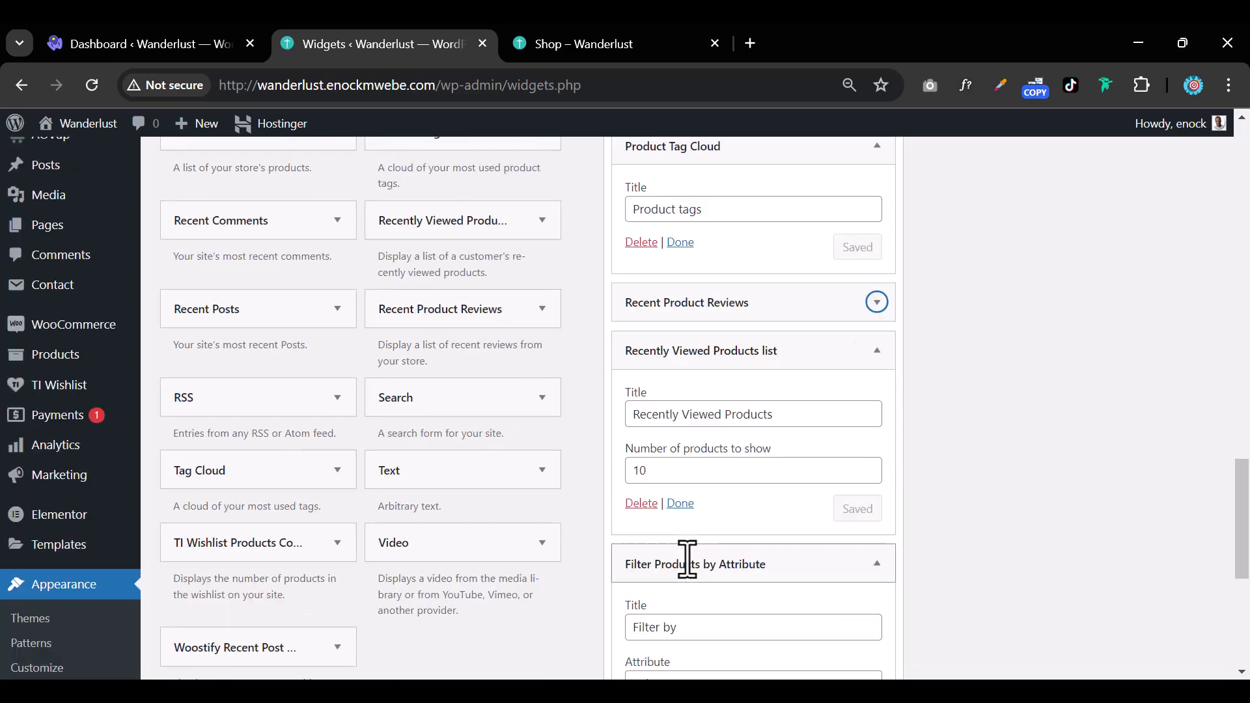
left_click(674, 471)
type("4")
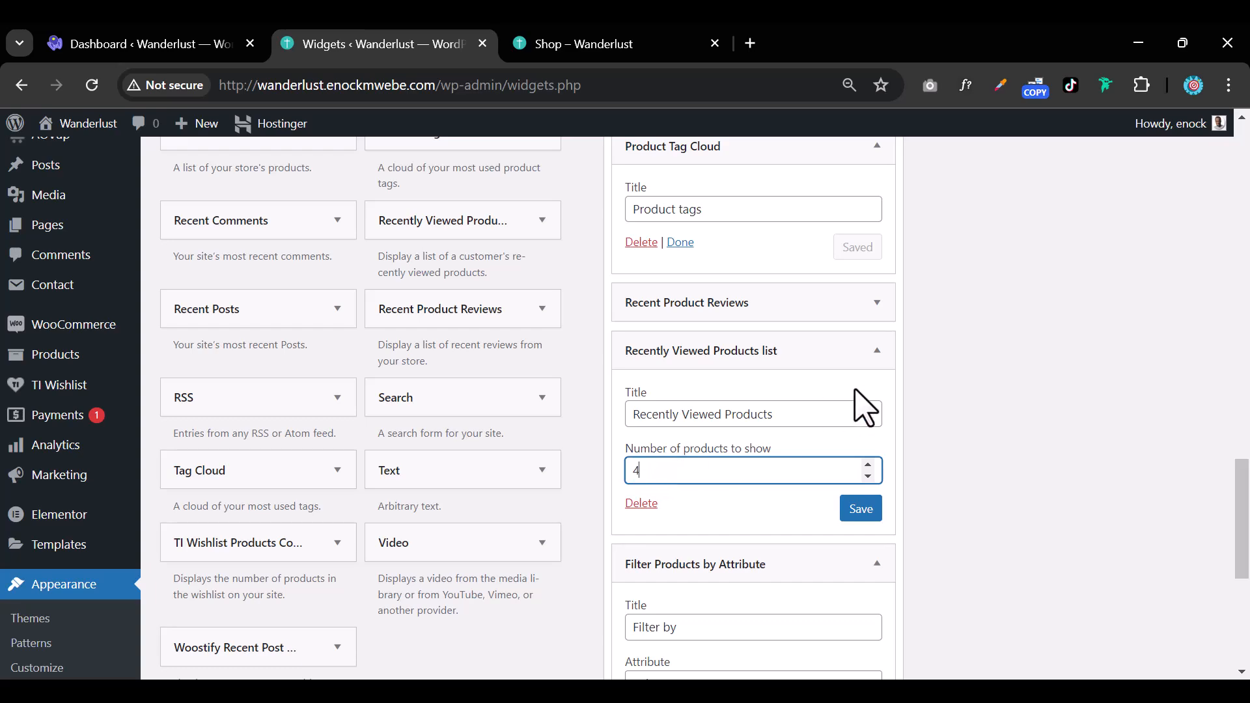
left_click(875, 352)
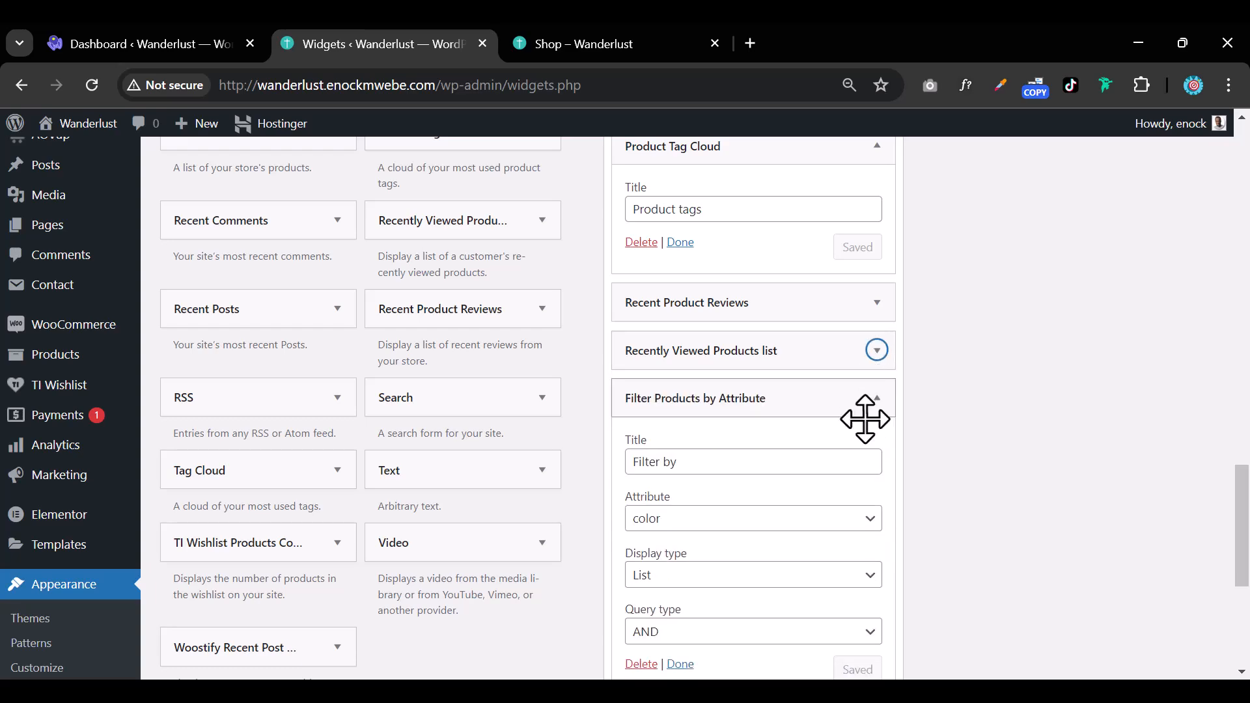
scroll(869, 429, "down", 2)
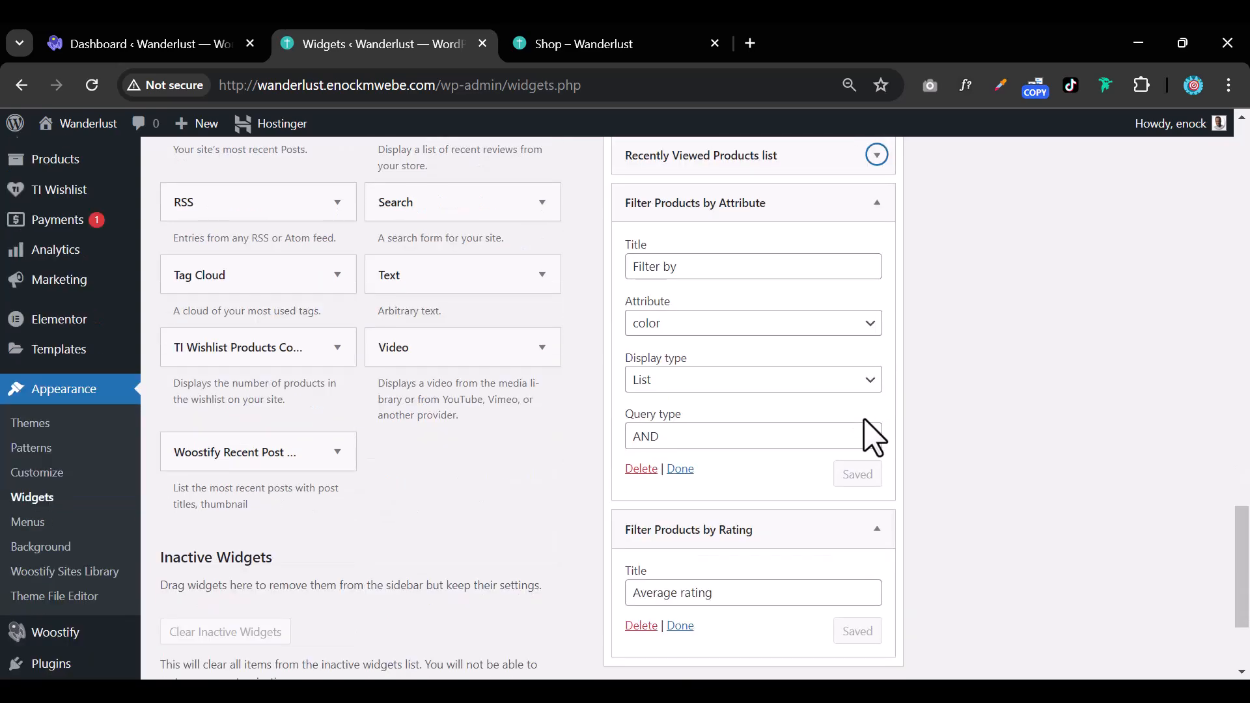
left_click(876, 207)
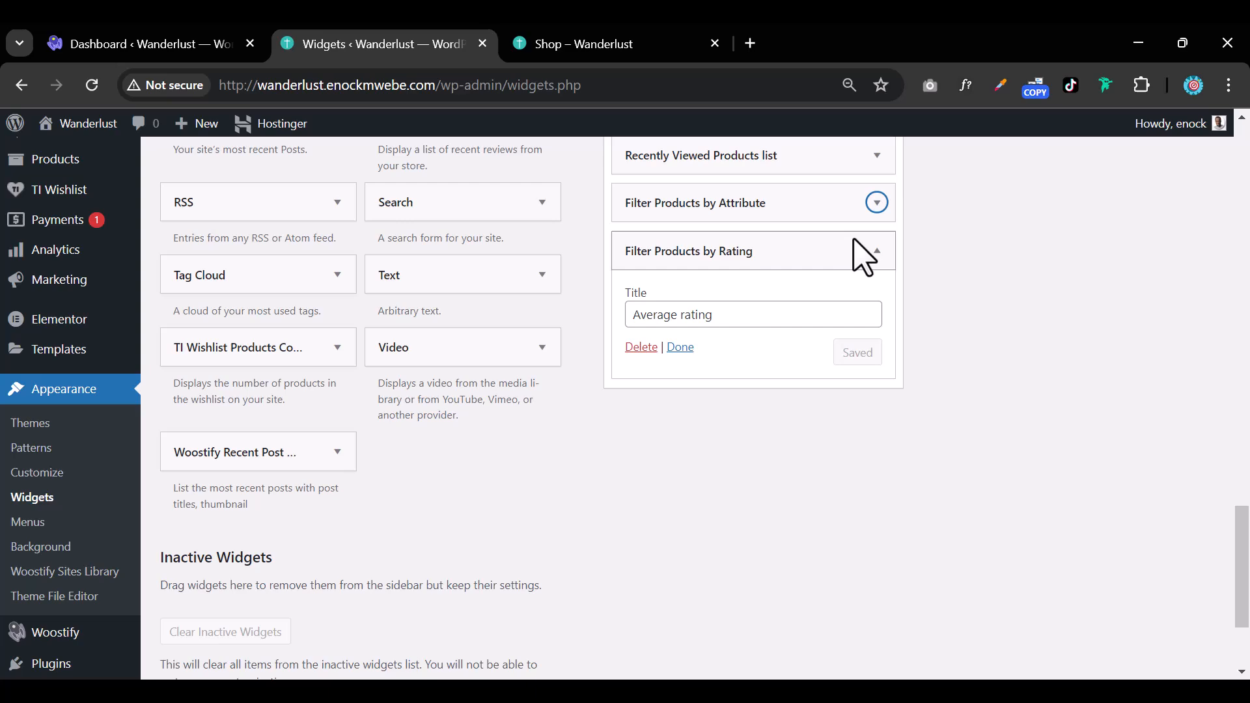
Switch to the Shop page and examine all the new widgets in its sidebar, from product search down to average rating
left_click(586, 44)
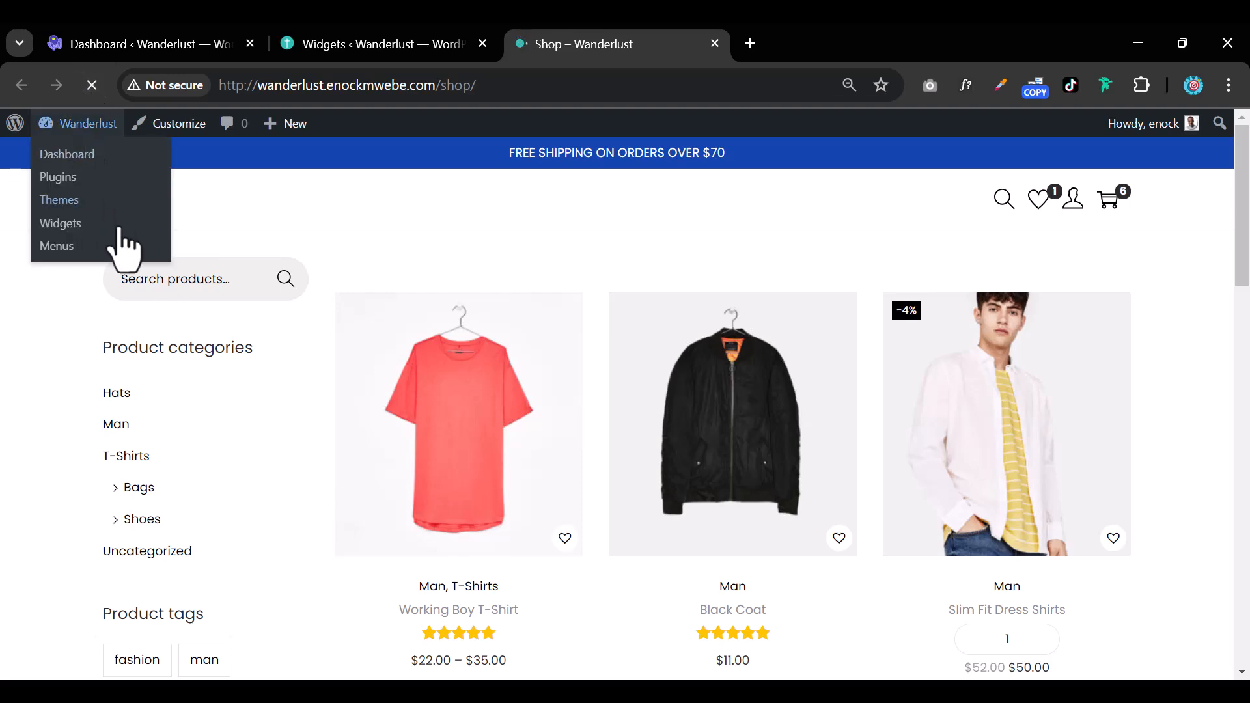
scroll(185, 420, "down", 2)
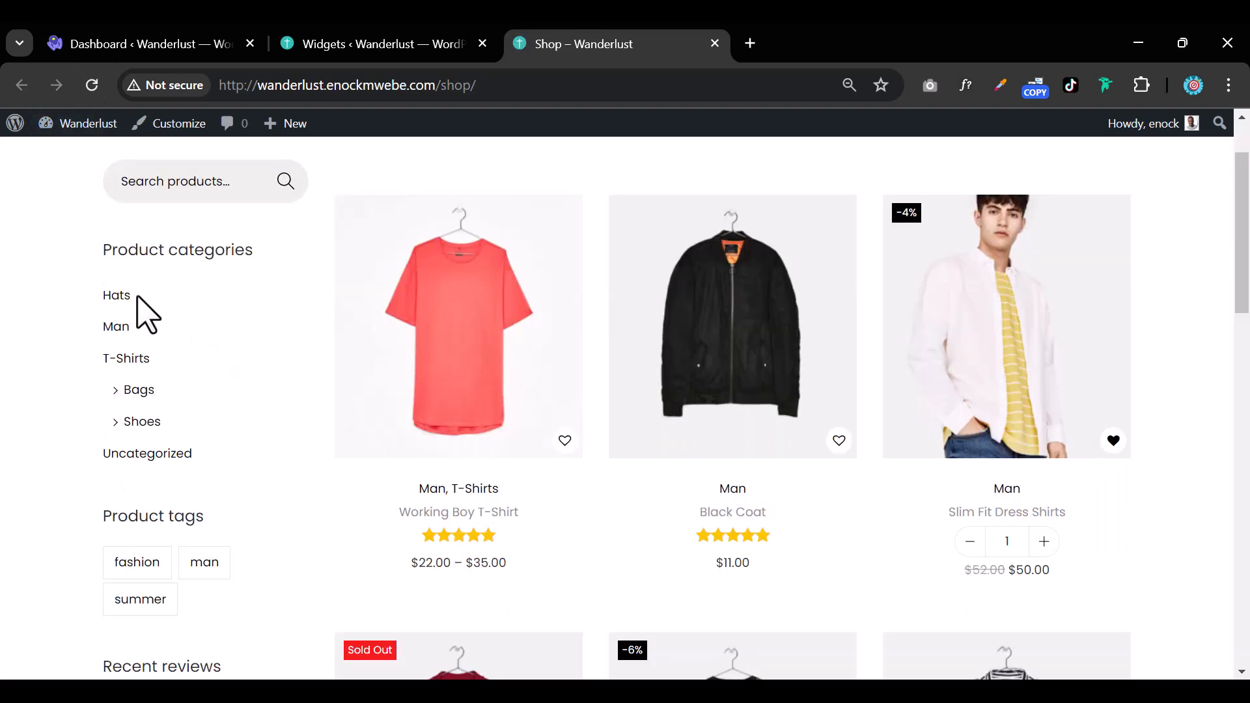
scroll(184, 479, "down", 6)
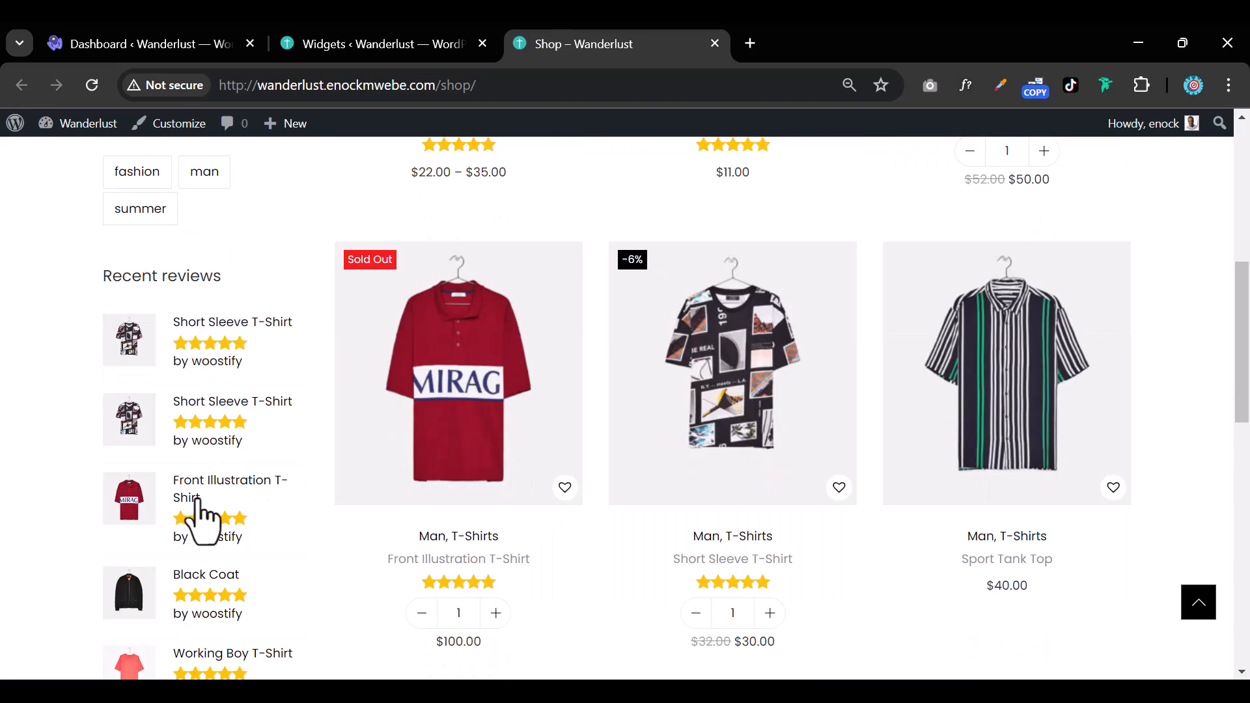
scroll(202, 510, "down", 6)
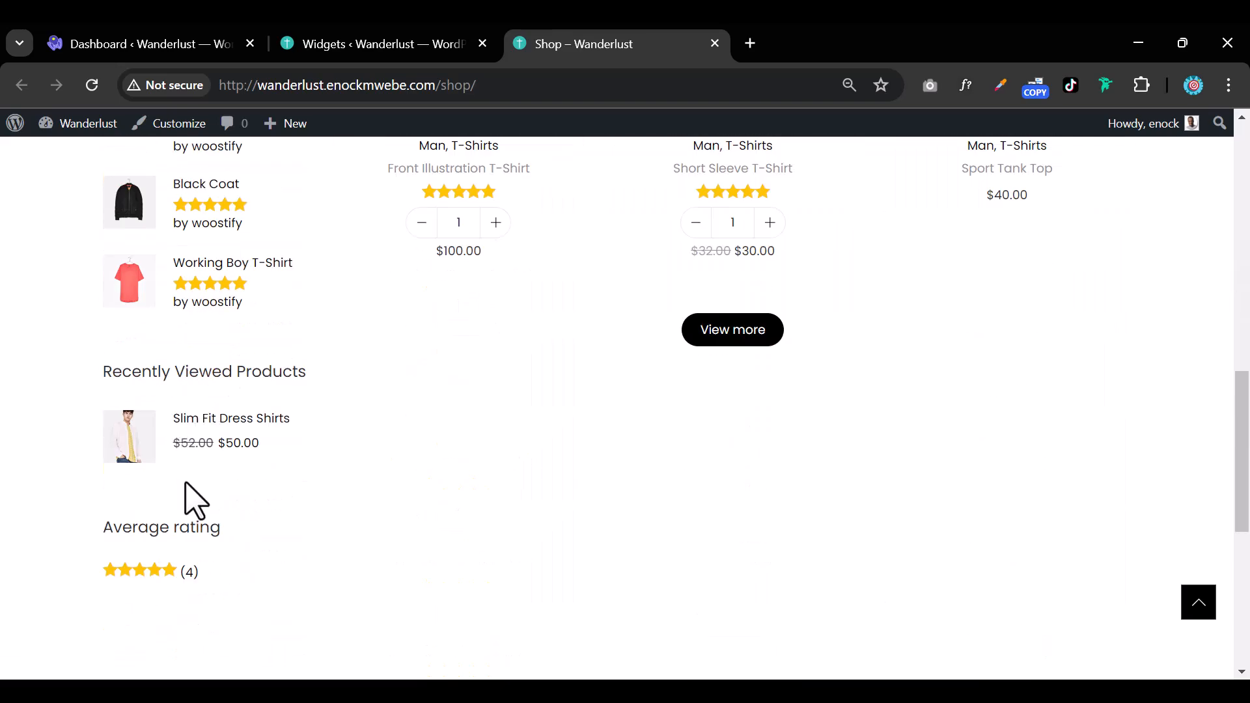
scroll(185, 483, "up", 6)
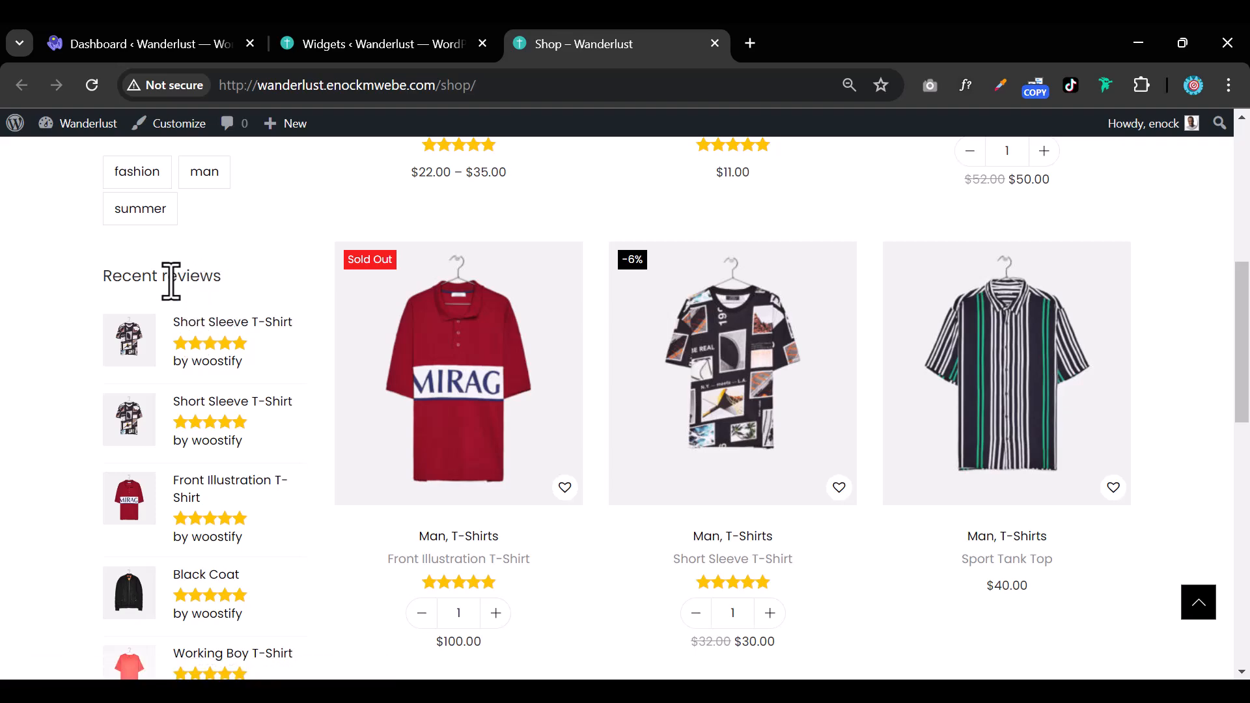
scroll(169, 398, "down", 6)
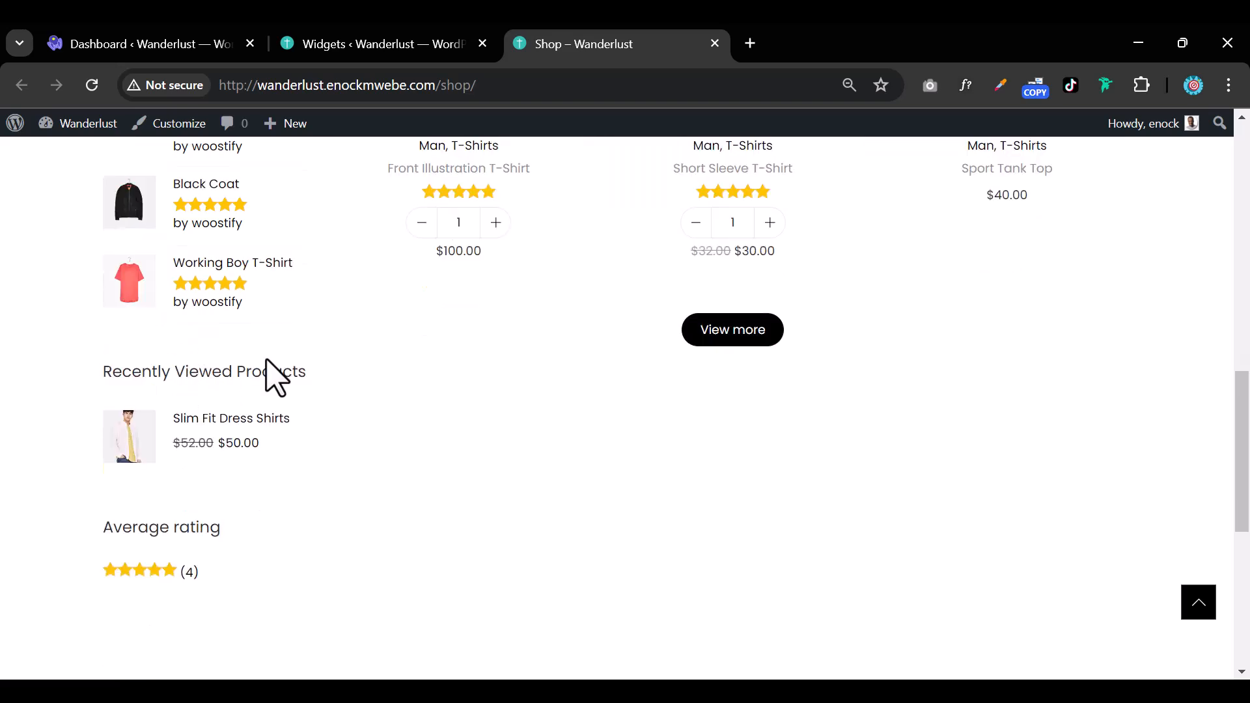
scroll(201, 530, "down", 3)
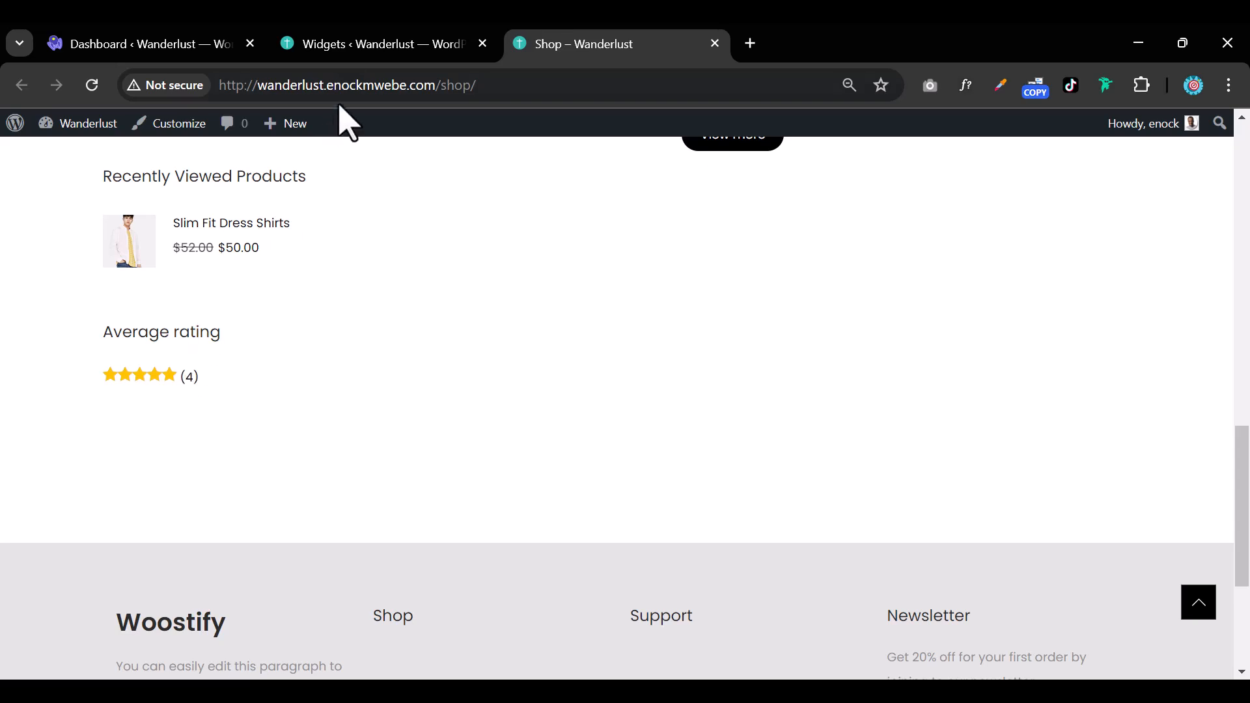
Delete the Filter Products by Rating widget from the Woocommerce Sidebar
left_click(357, 46)
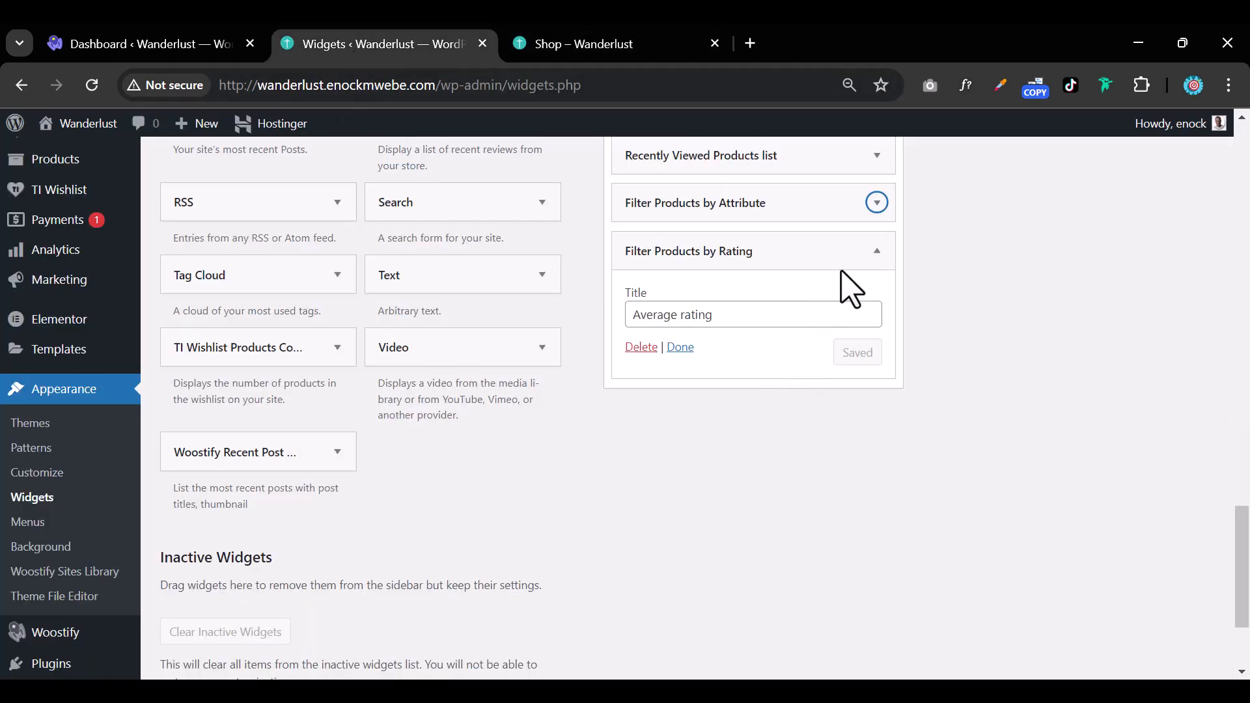
left_click(637, 347)
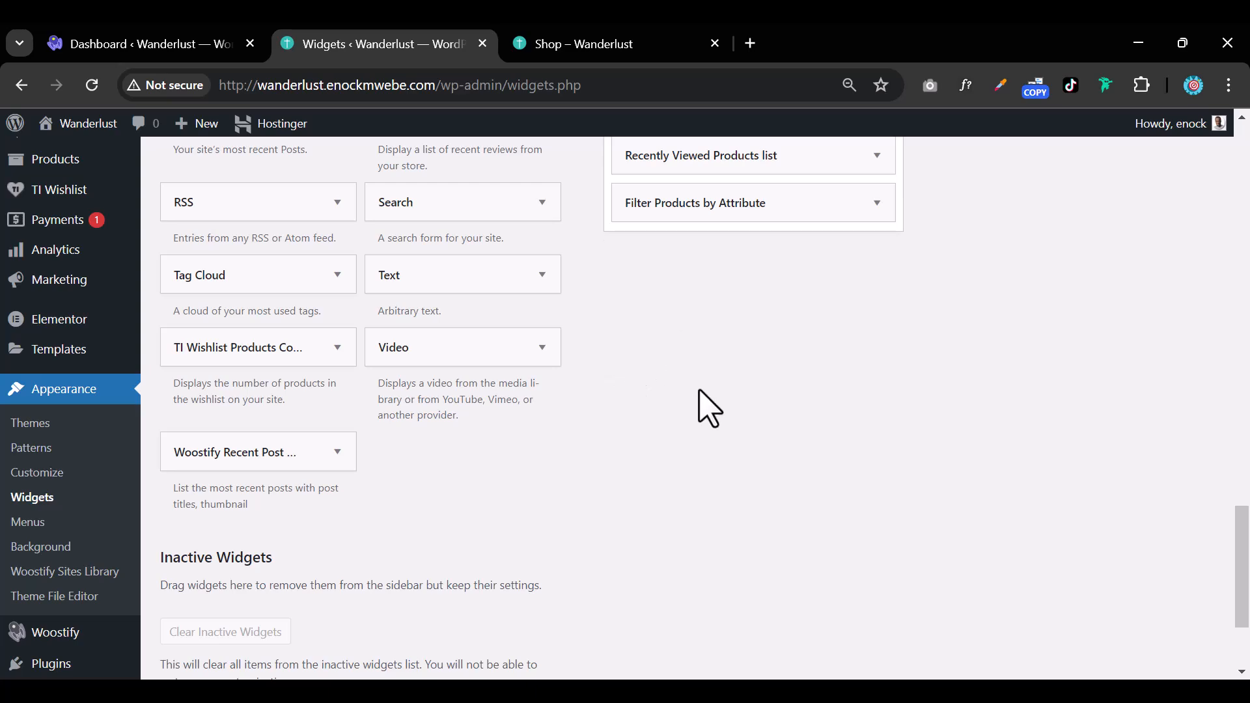
scroll(697, 404, "up", 1)
Reload the Shop page and view the Black Coat and Sport Tank Top product pages
left_click(572, 43)
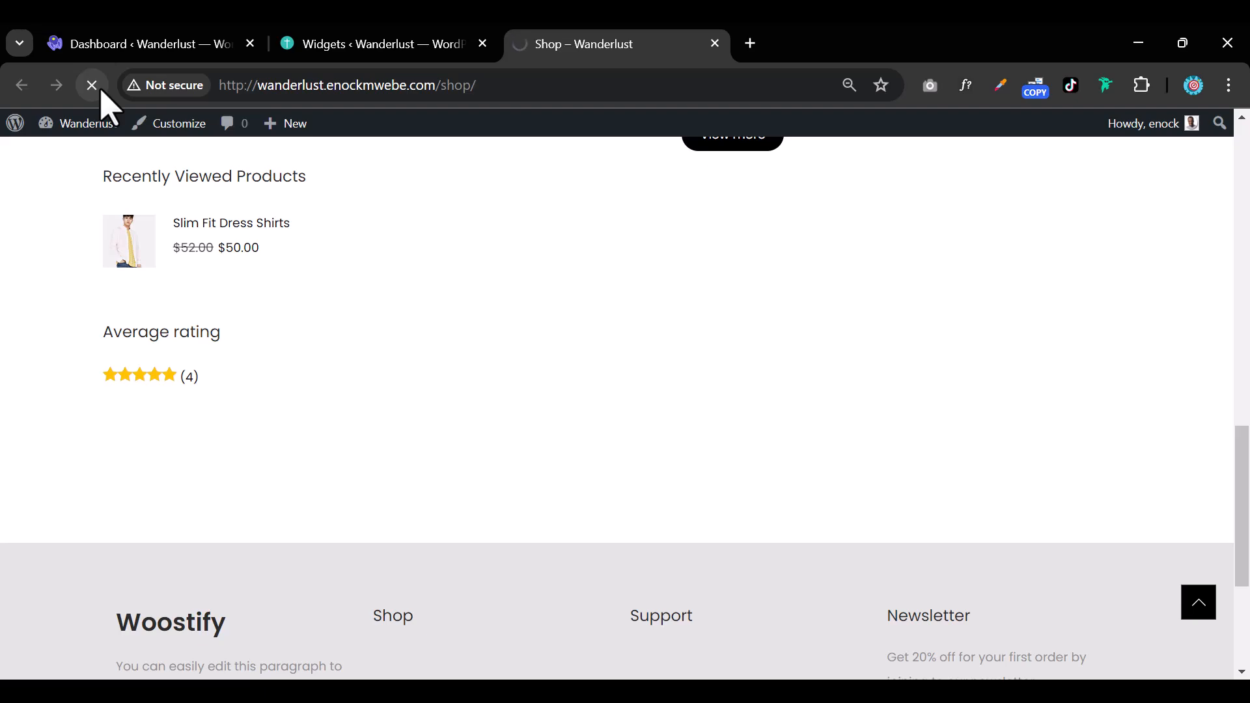
scroll(266, 339, "up", 8)
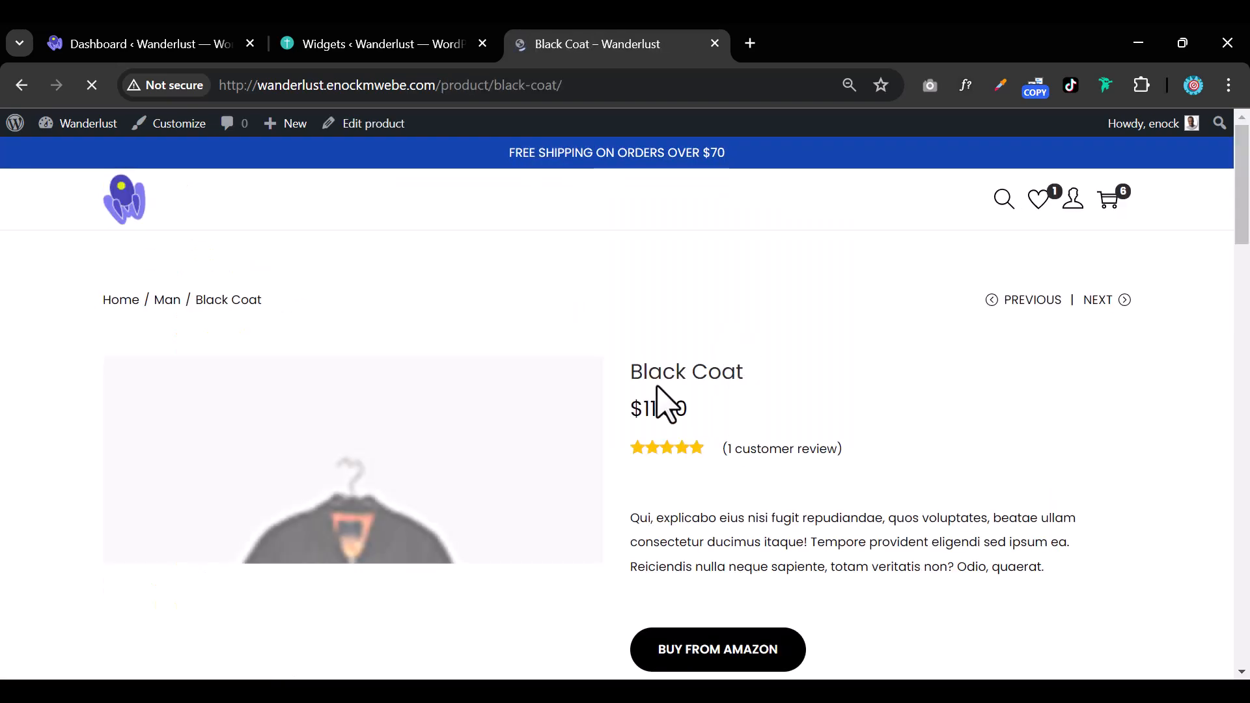
scroll(661, 399, "down", 10)
scroll(660, 403, "up", 2)
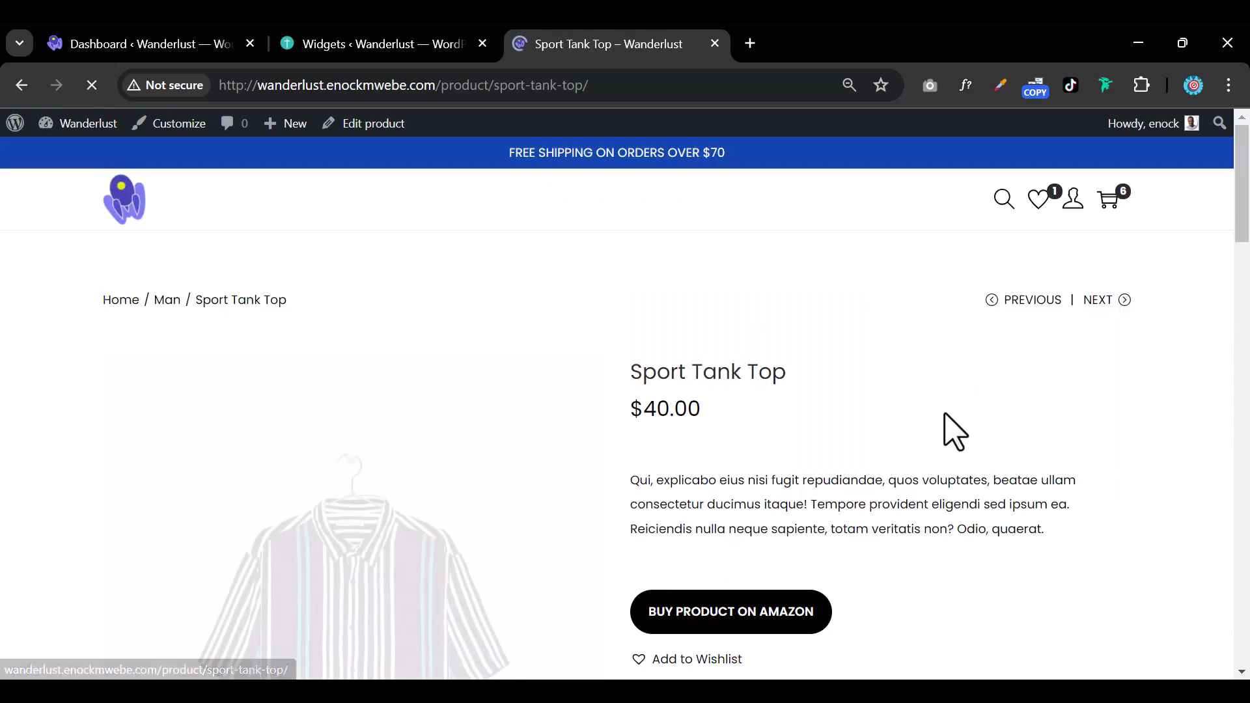
Open the Man category and check the Recently Viewed Products and Recent reviews lists in its sidebar
left_click(168, 304)
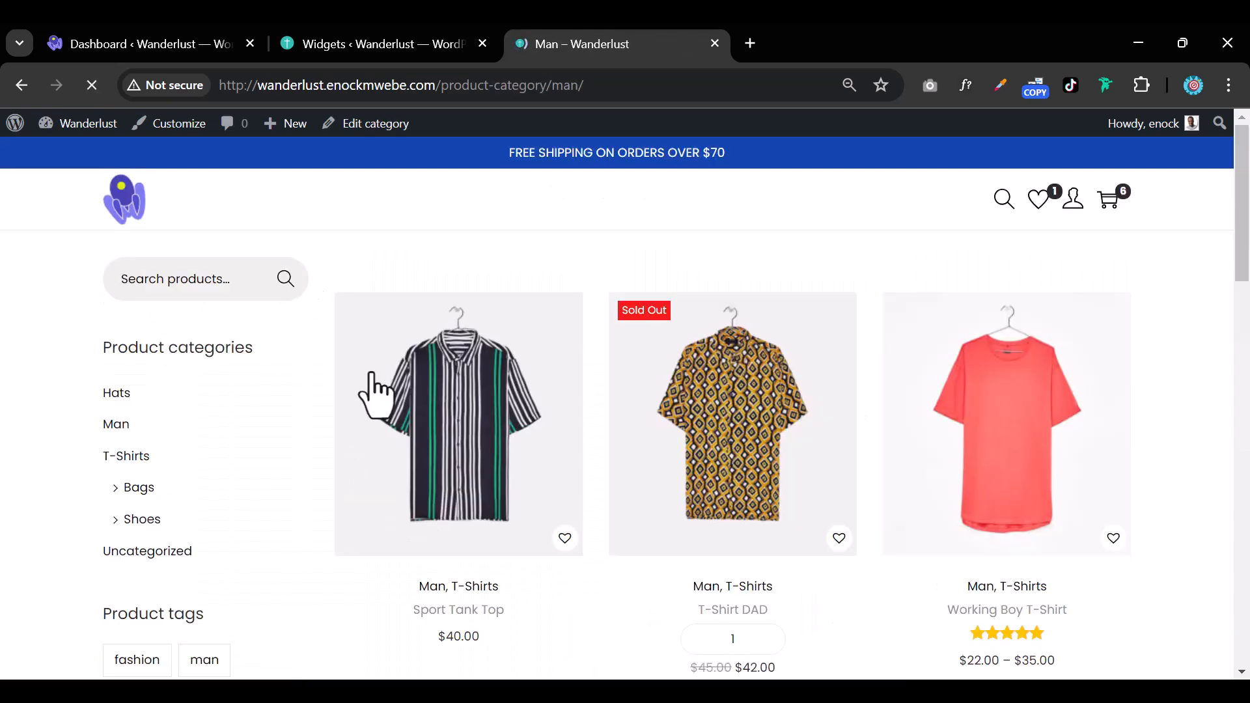
scroll(374, 394, "down", 10)
scroll(389, 401, "down", 2)
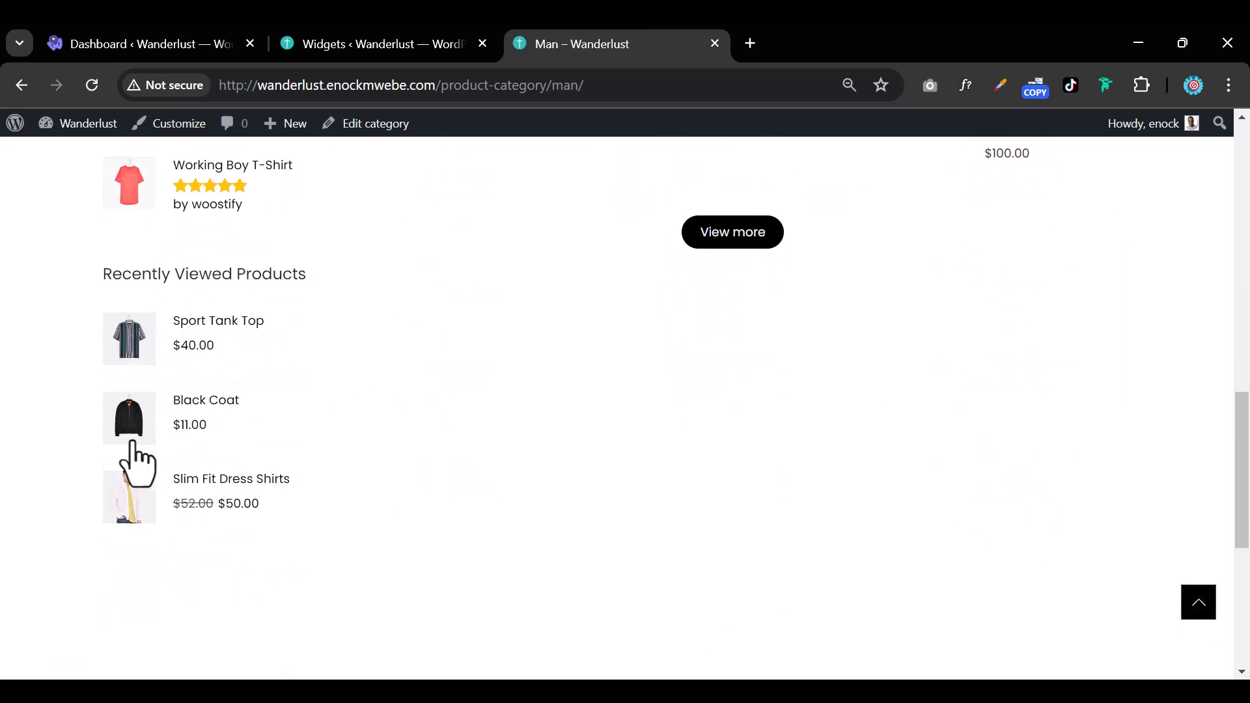
scroll(185, 456, "up", 8)
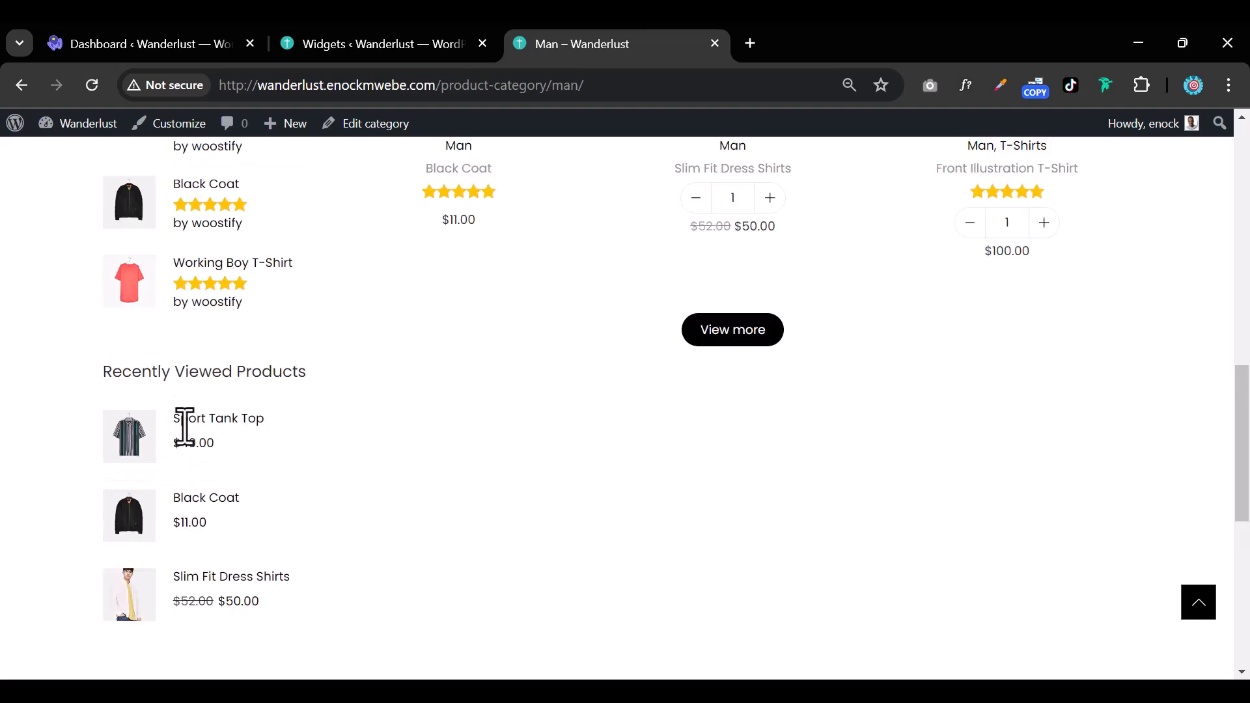
scroll(195, 422, "up", 10)
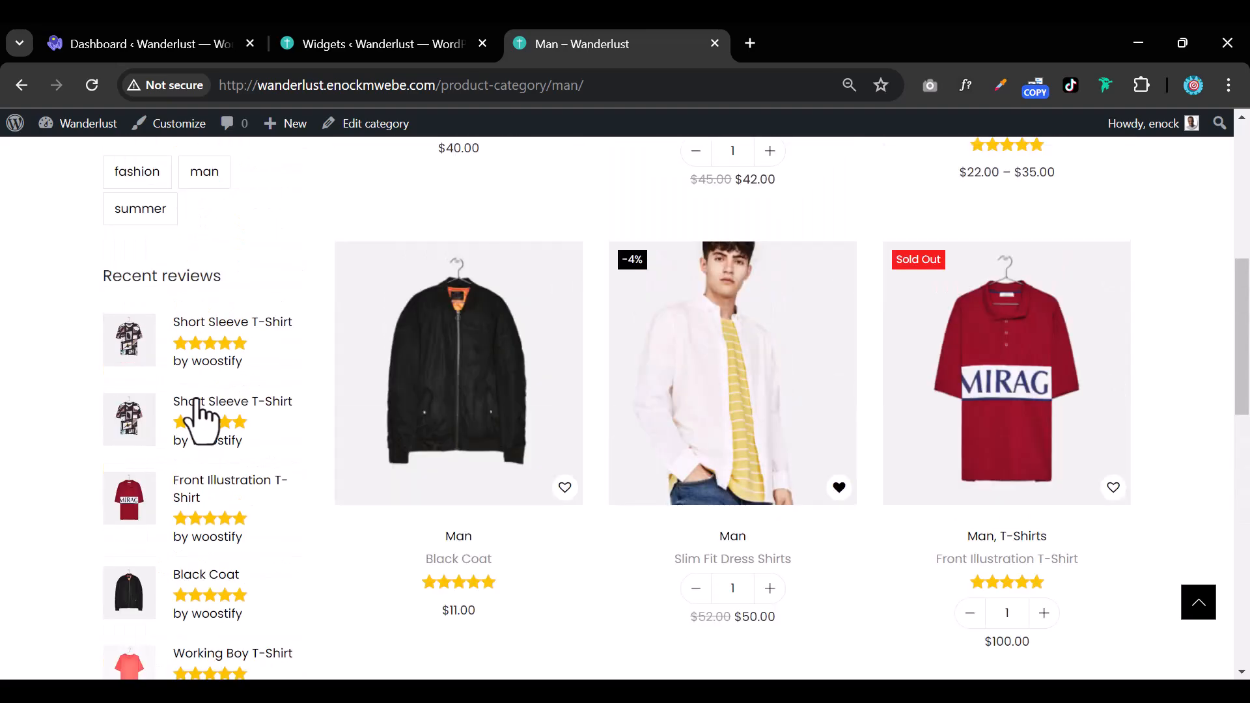
Examine the widget columns in the home page's footer, including My Store, Shop, Info, My Account and Recently Viewed Products
scroll(301, 468, "down", 2)
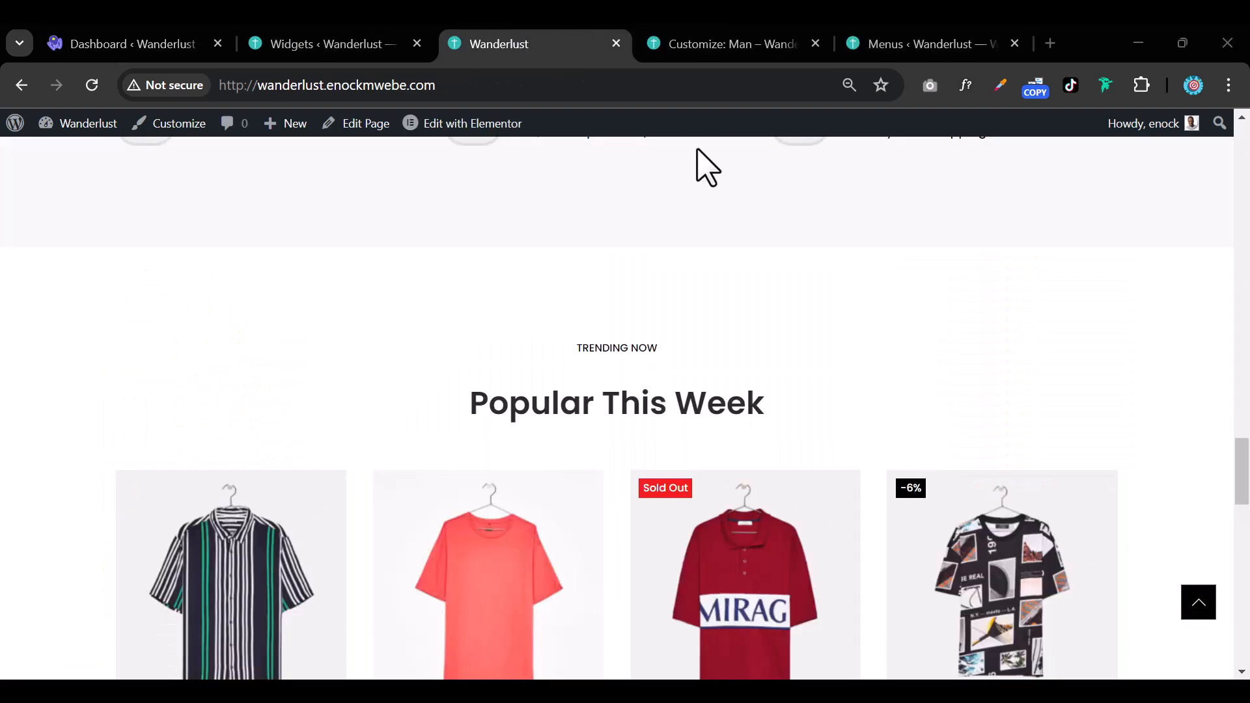
scroll(661, 475, "down", 15)
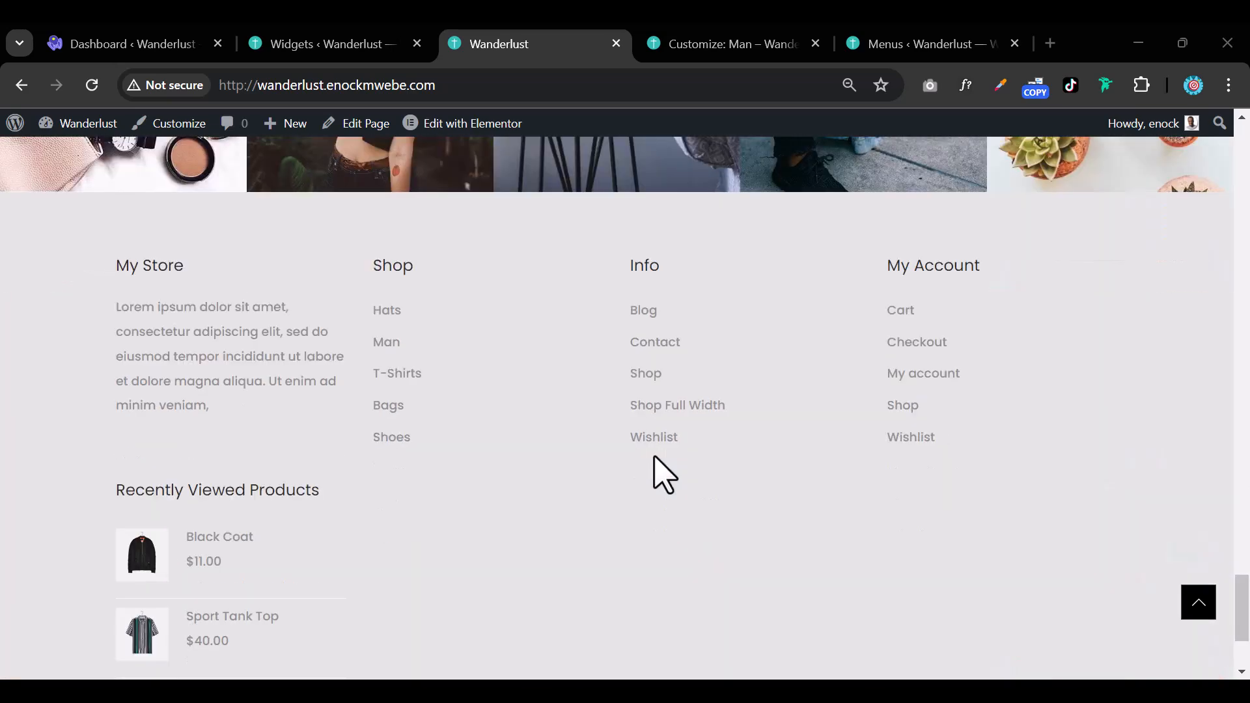
scroll(661, 474, "up", 3)
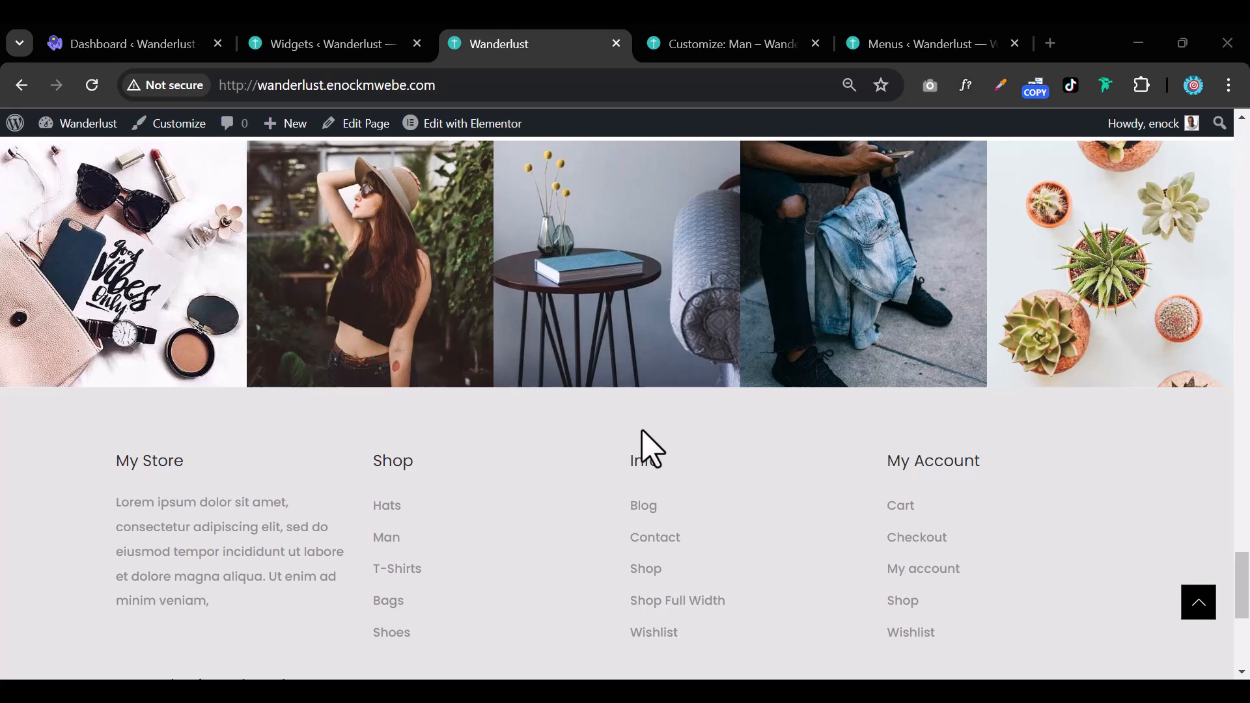
Open the site's installed plugins list from the Widgets page and check the Classic Widgets entry
left_click(337, 43)
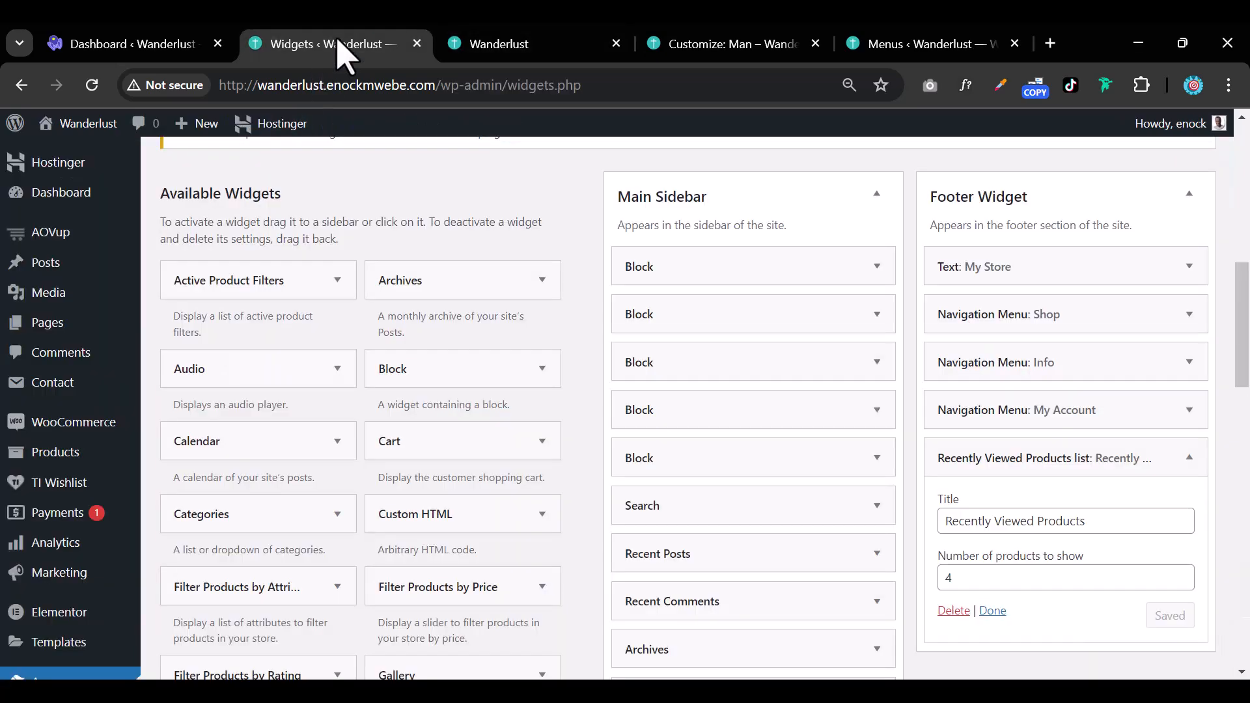
mouse_move(88, 547)
scroll(87, 548, "up", 2)
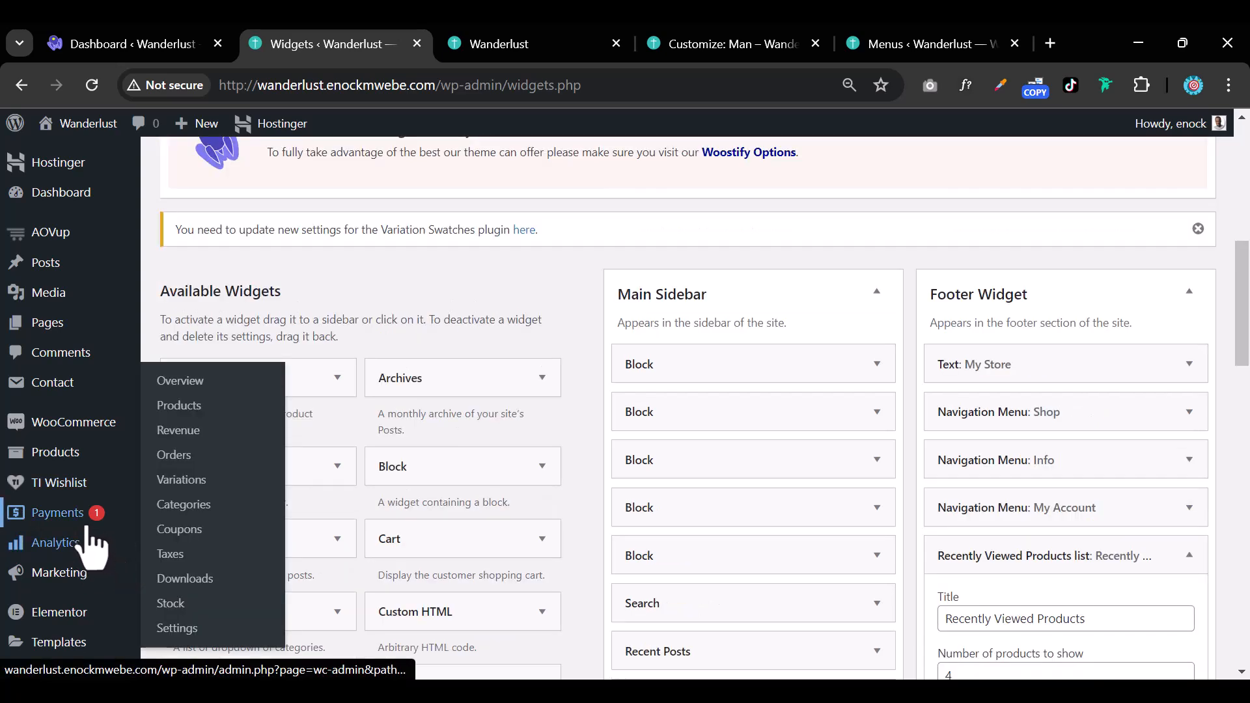
scroll(61, 499, "down", 3)
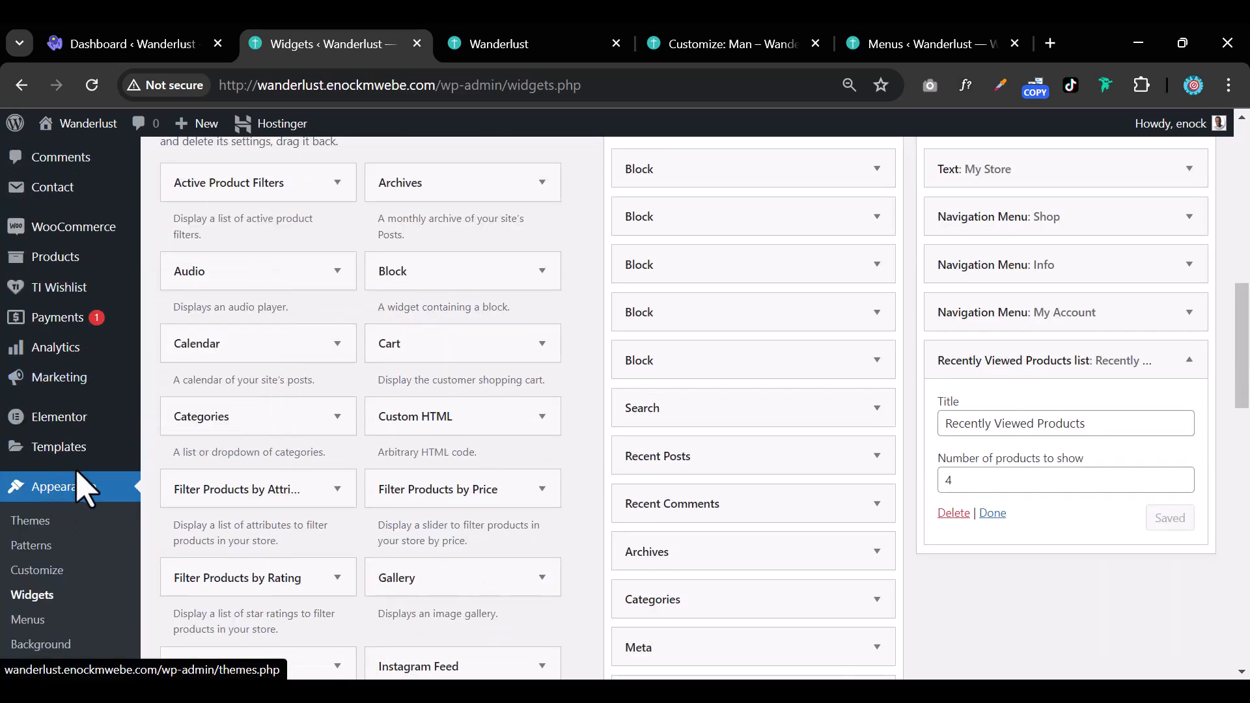
scroll(88, 485, "up", 3)
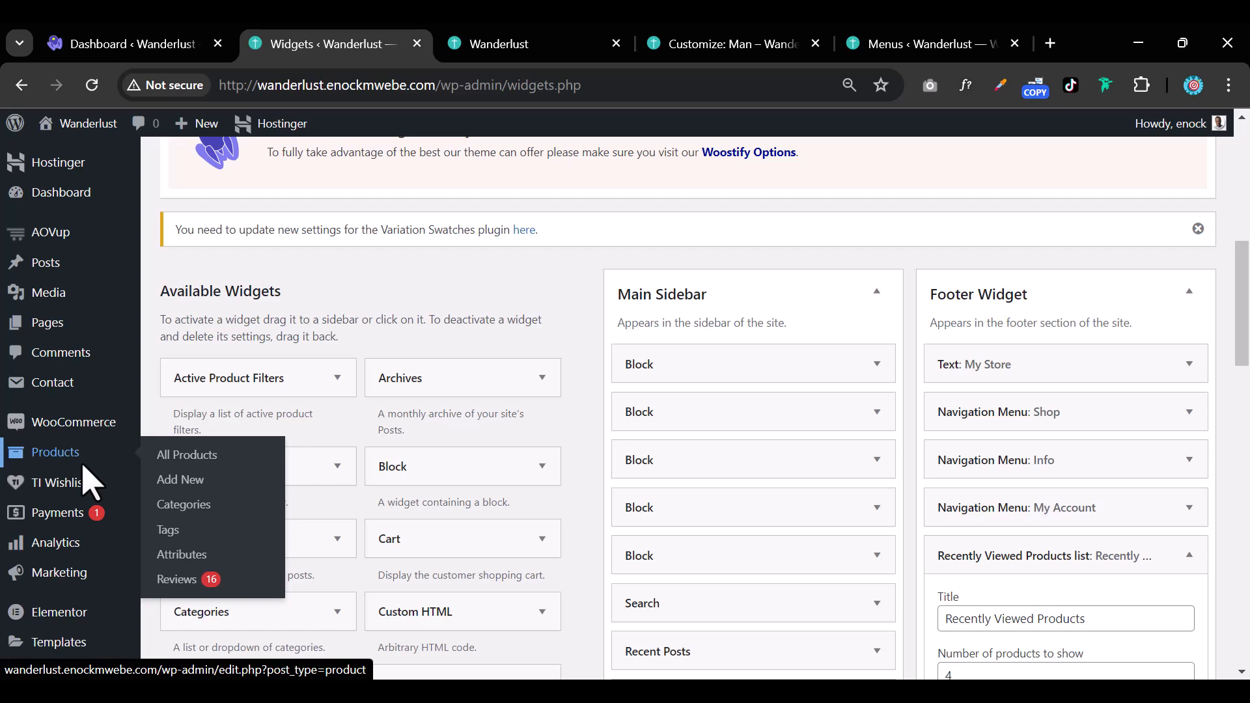
scroll(84, 463, "down", 3)
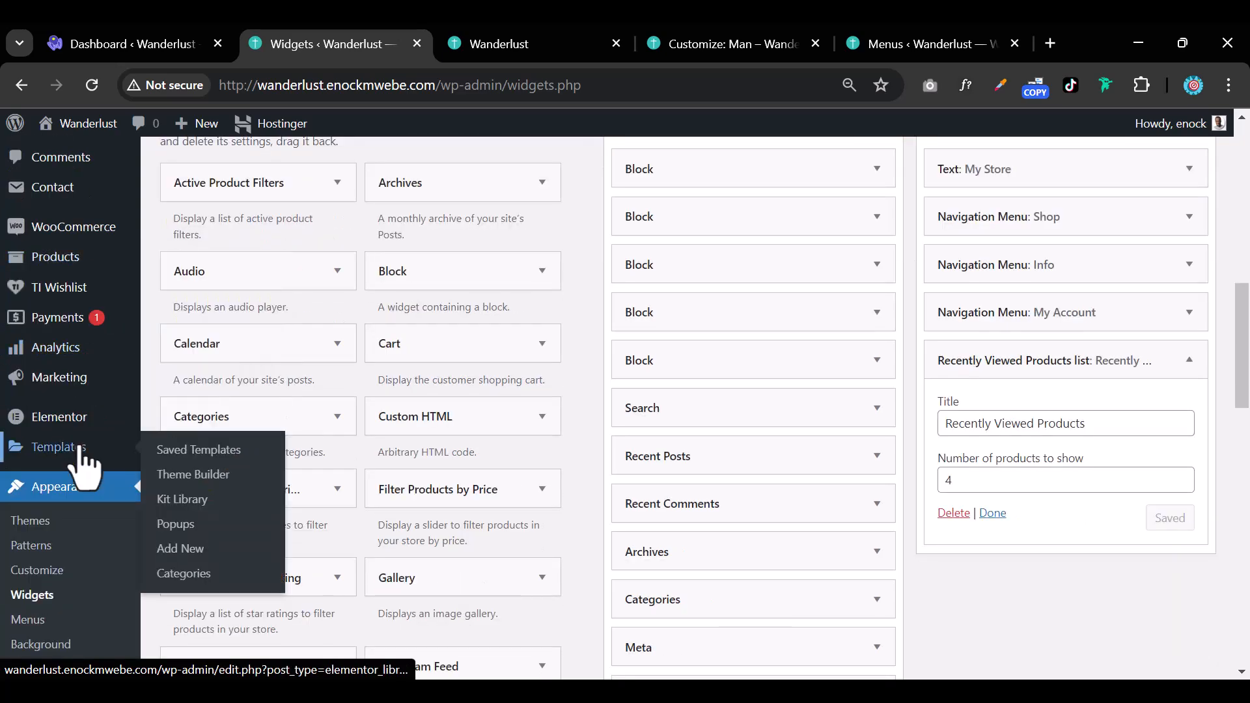
scroll(71, 469, "down", 2)
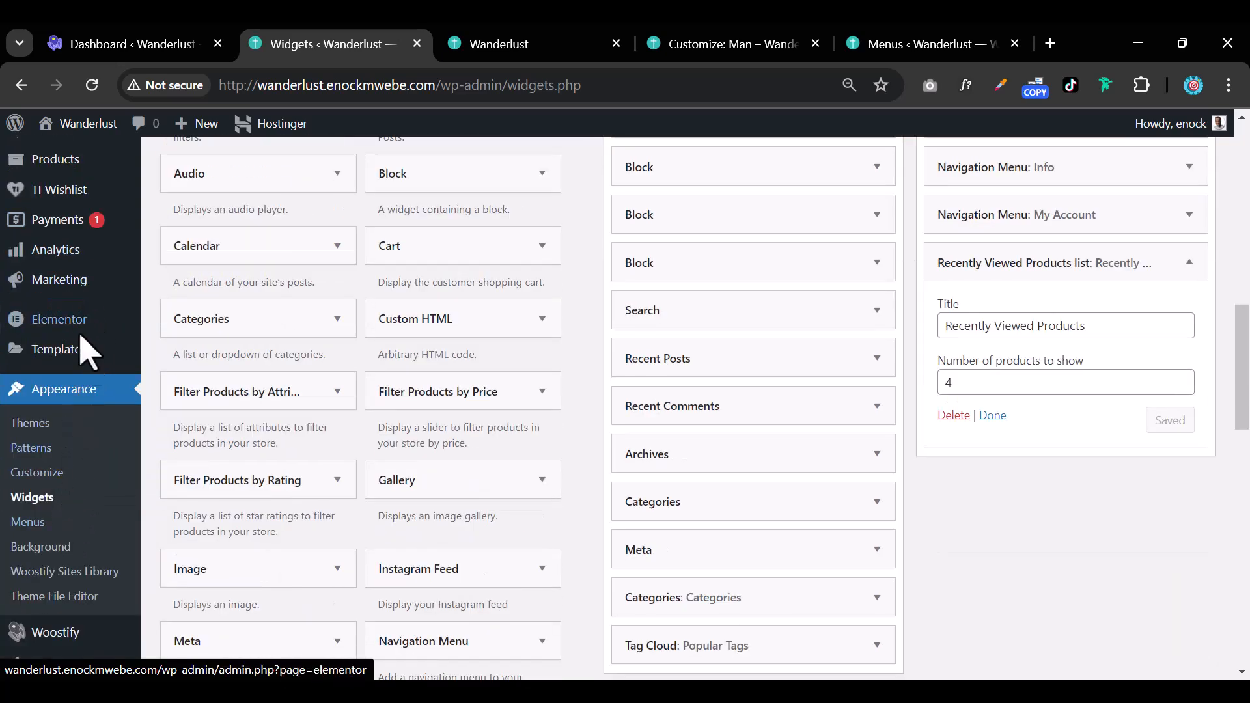
scroll(84, 391, "down", 3)
left_click(76, 496)
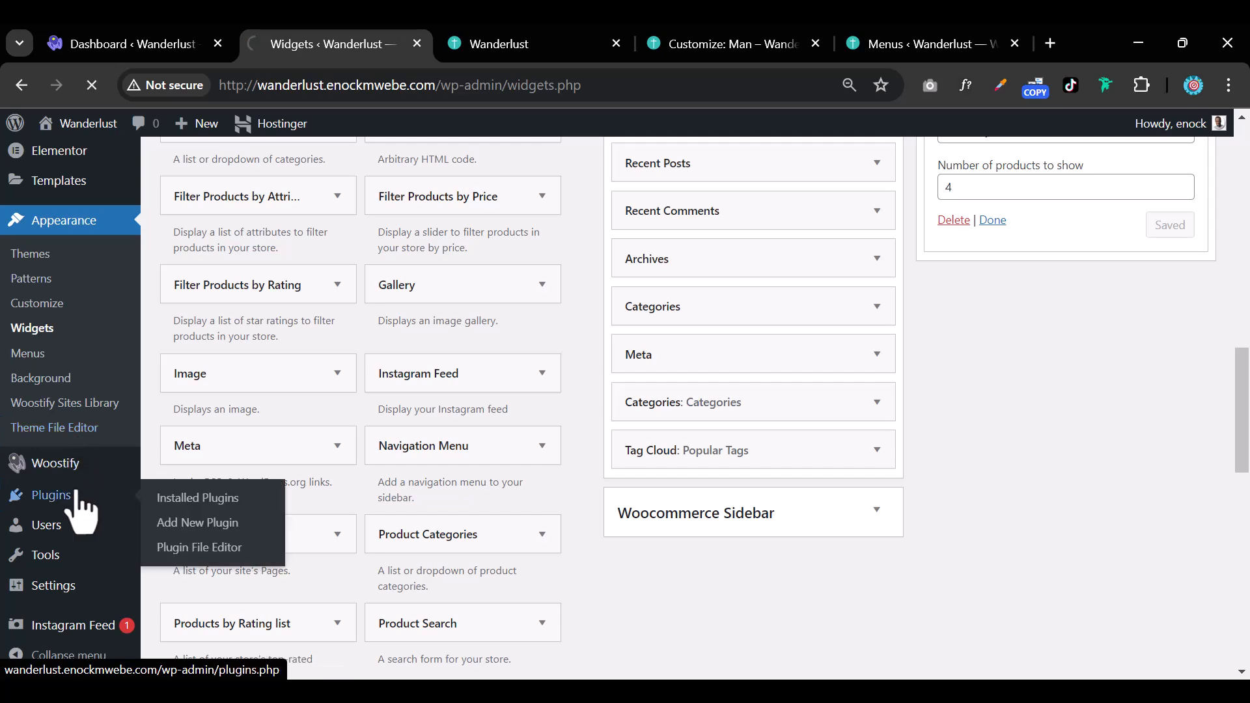
scroll(472, 472, "down", 8)
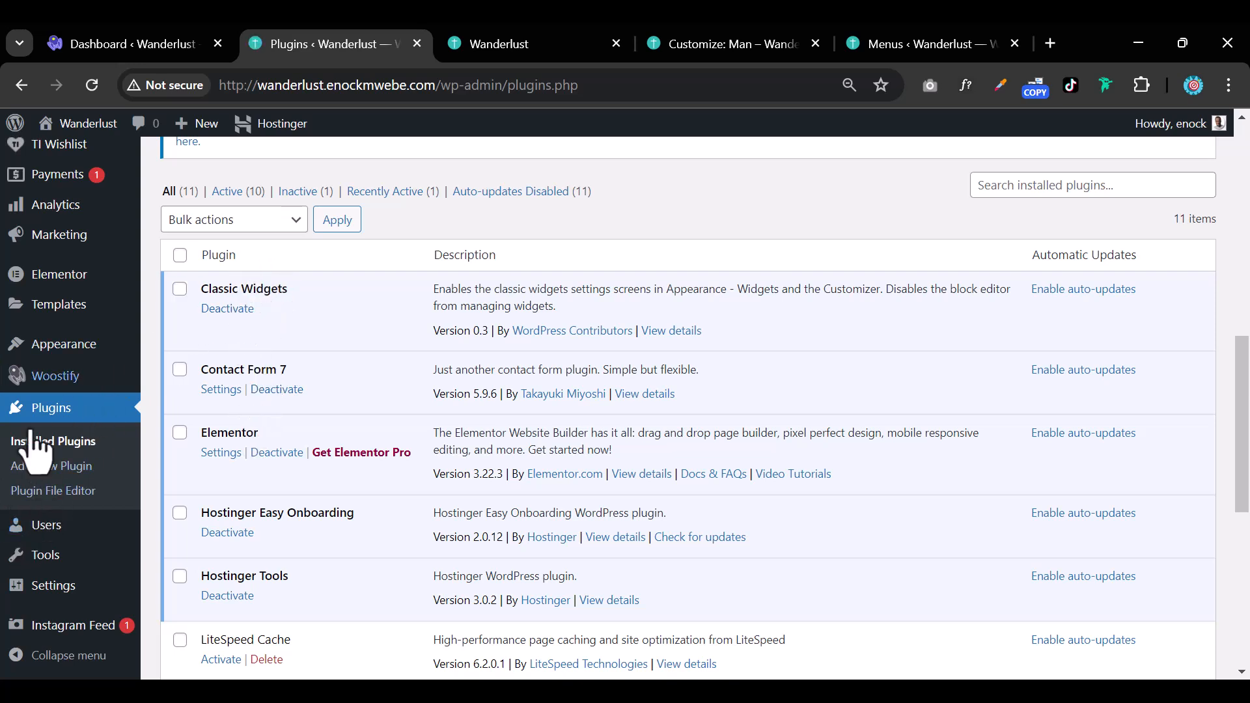
Return to the Widgets page under Appearance and expand the Footer Widget area to show its widgets
mouse_move(80, 346)
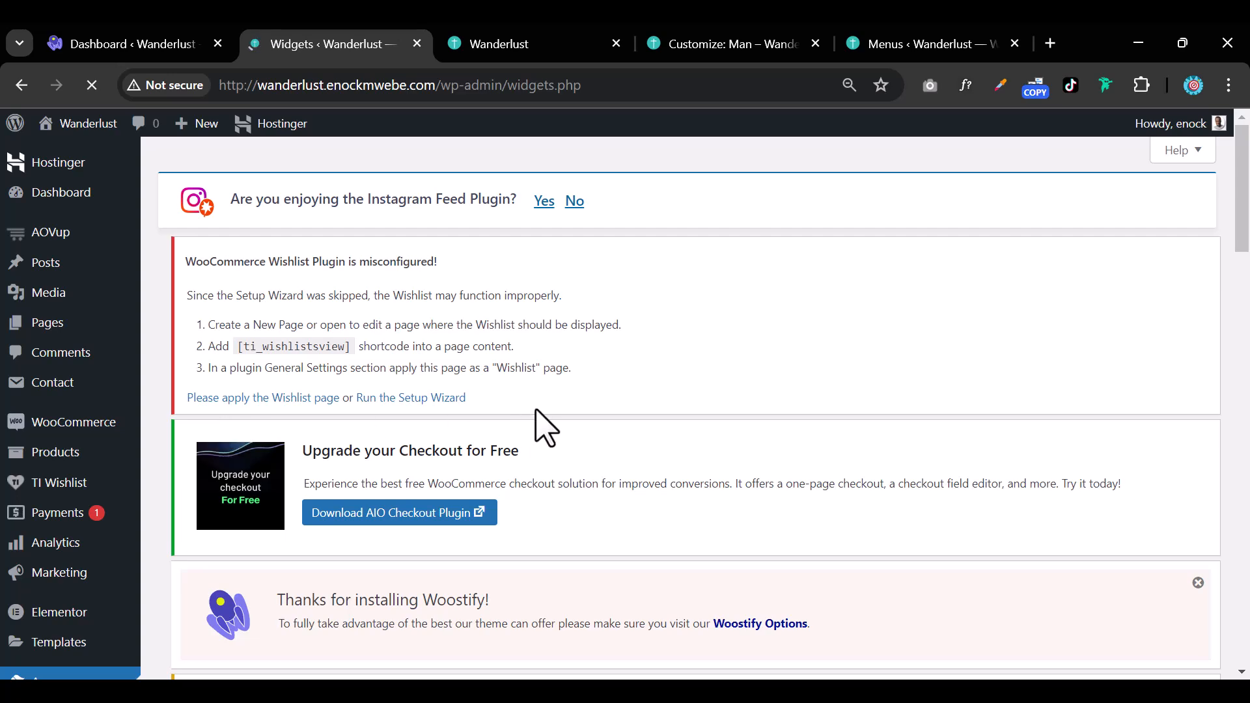
scroll(537, 426, "down", 5)
scroll(535, 413, "down", 1)
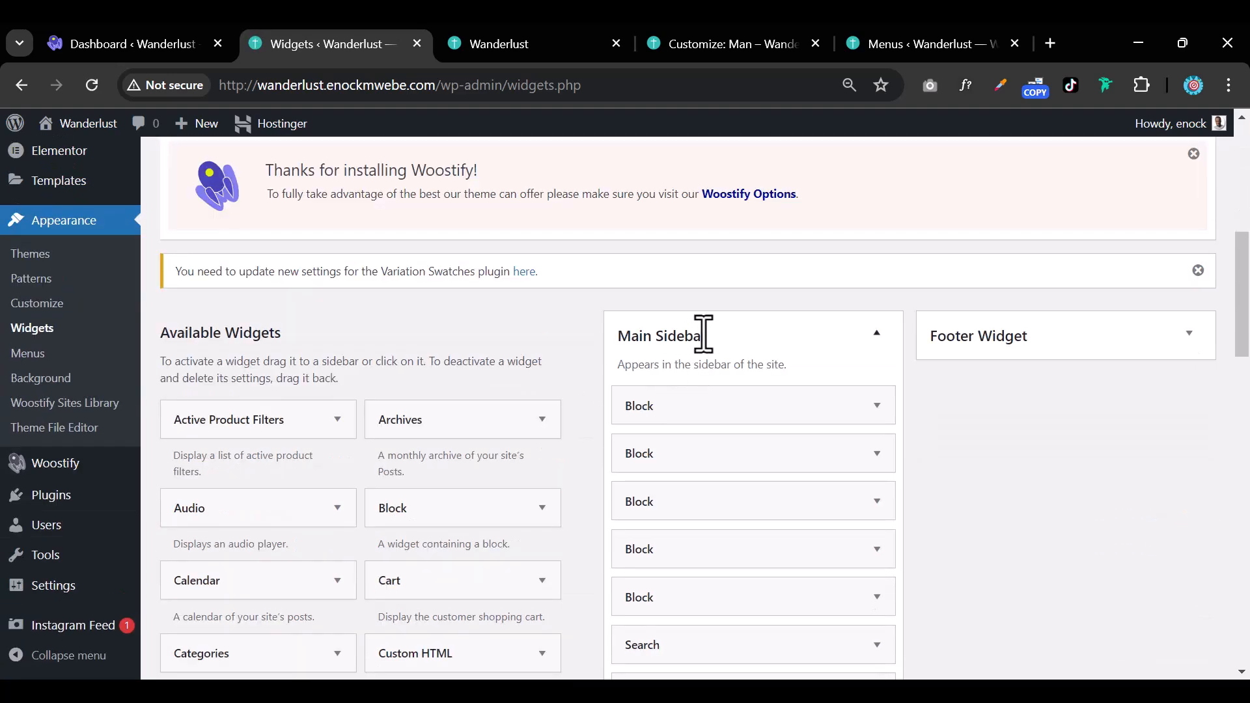
scroll(690, 355, "down", 9)
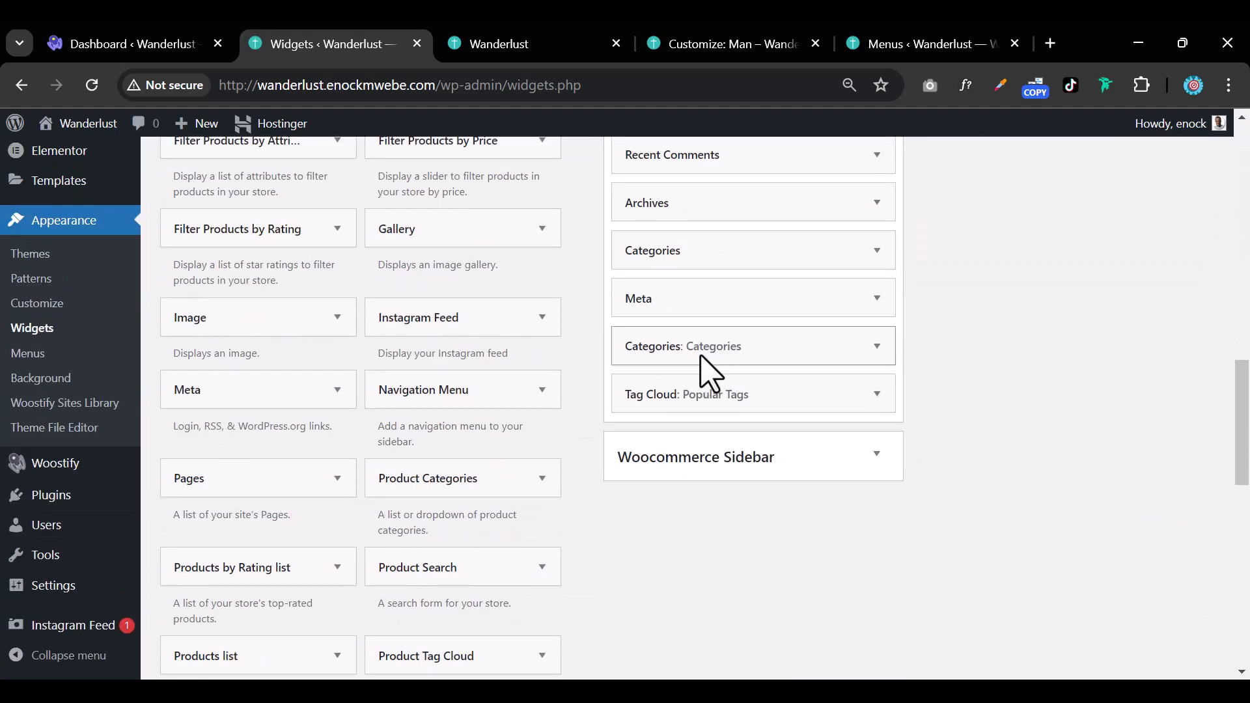
scroll(976, 423, "up", 5)
scroll(977, 423, "up", 5)
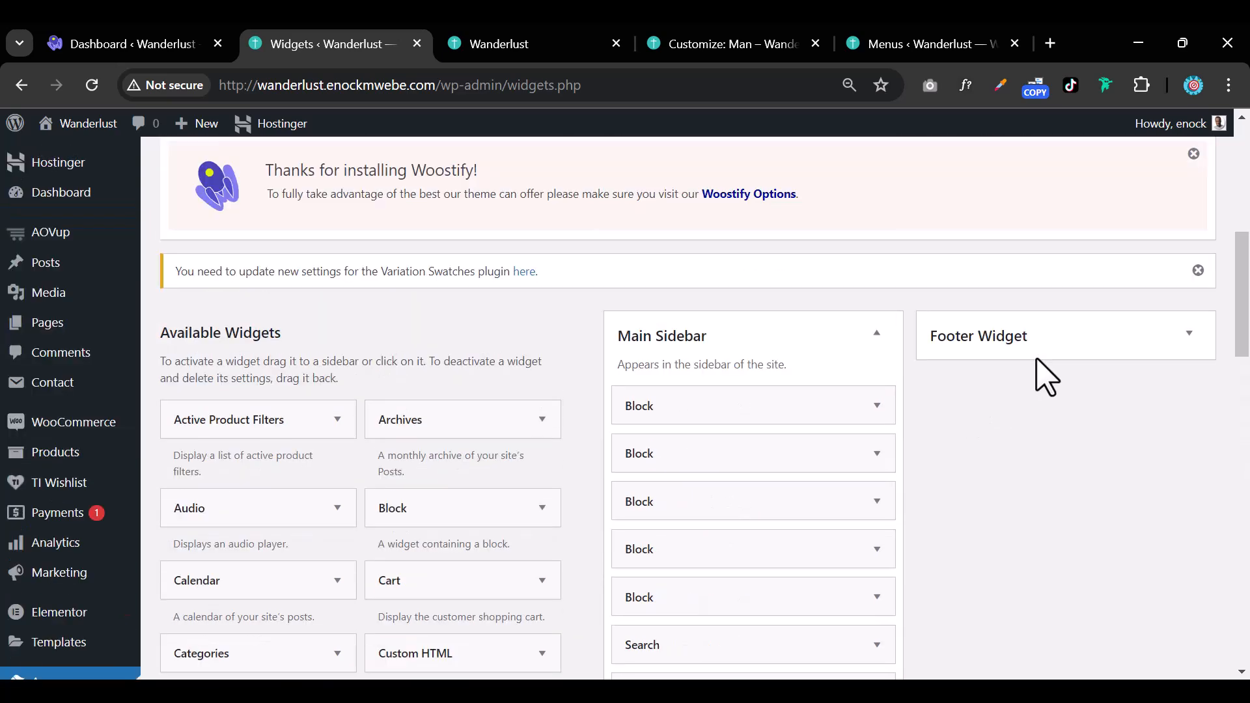
left_click(1122, 344)
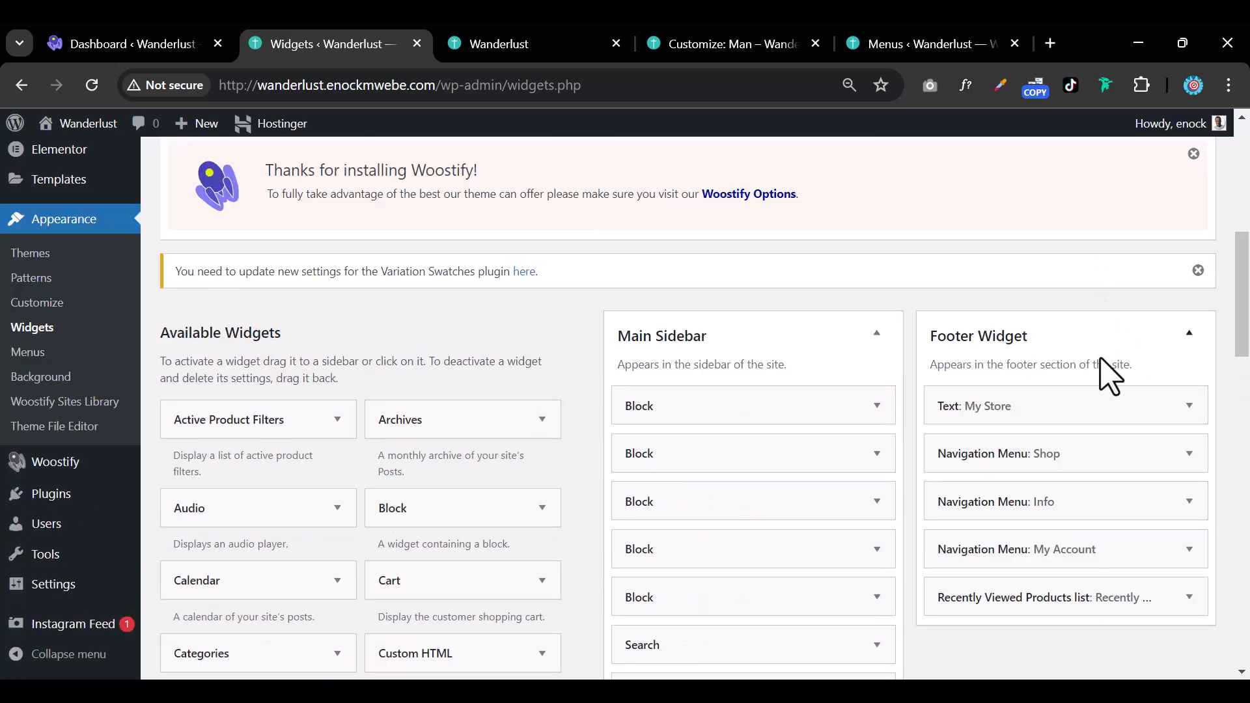
scroll(1107, 419, "down", 3)
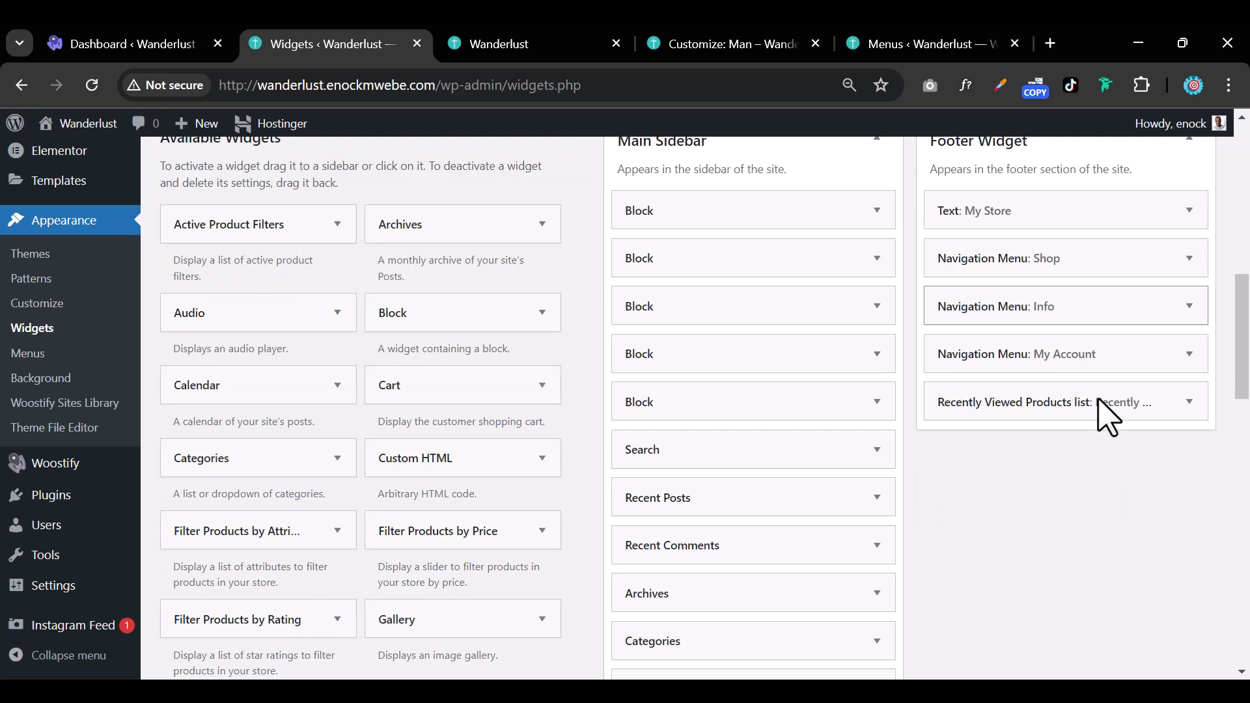
Add a Text widget from the available widgets to the Footer Widget area
scroll(349, 480, "down", 9)
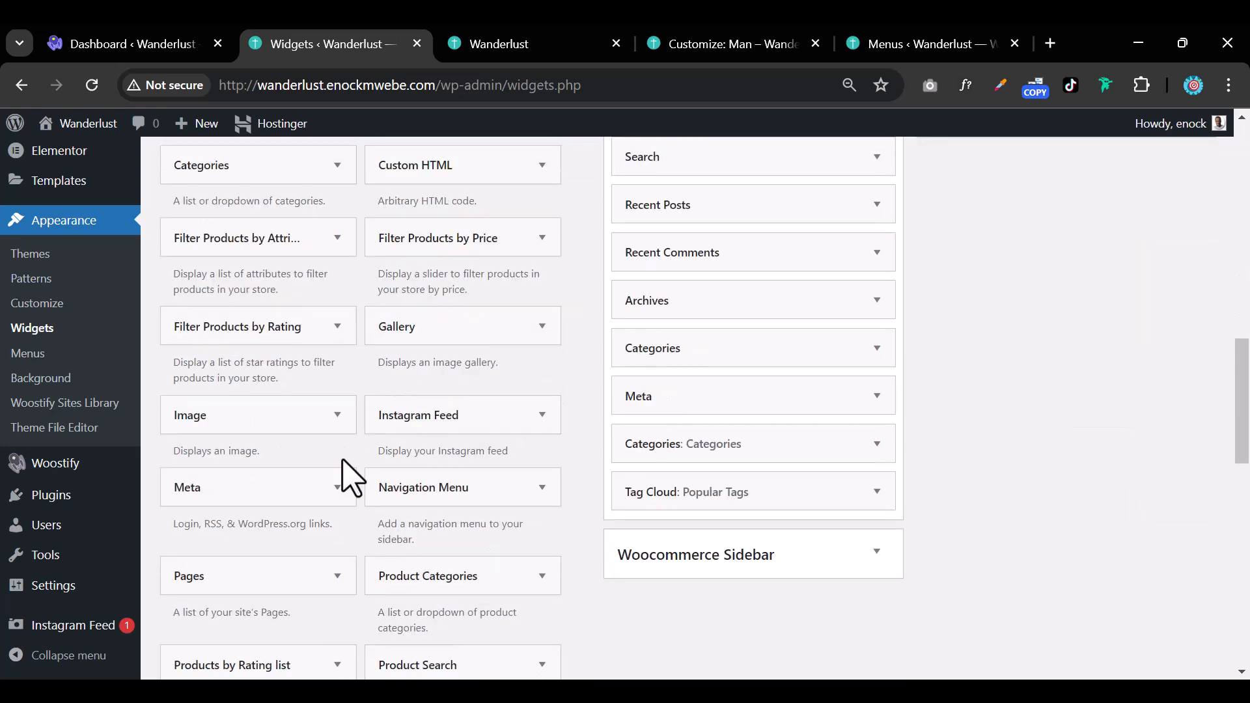
scroll(337, 501, "down", 4)
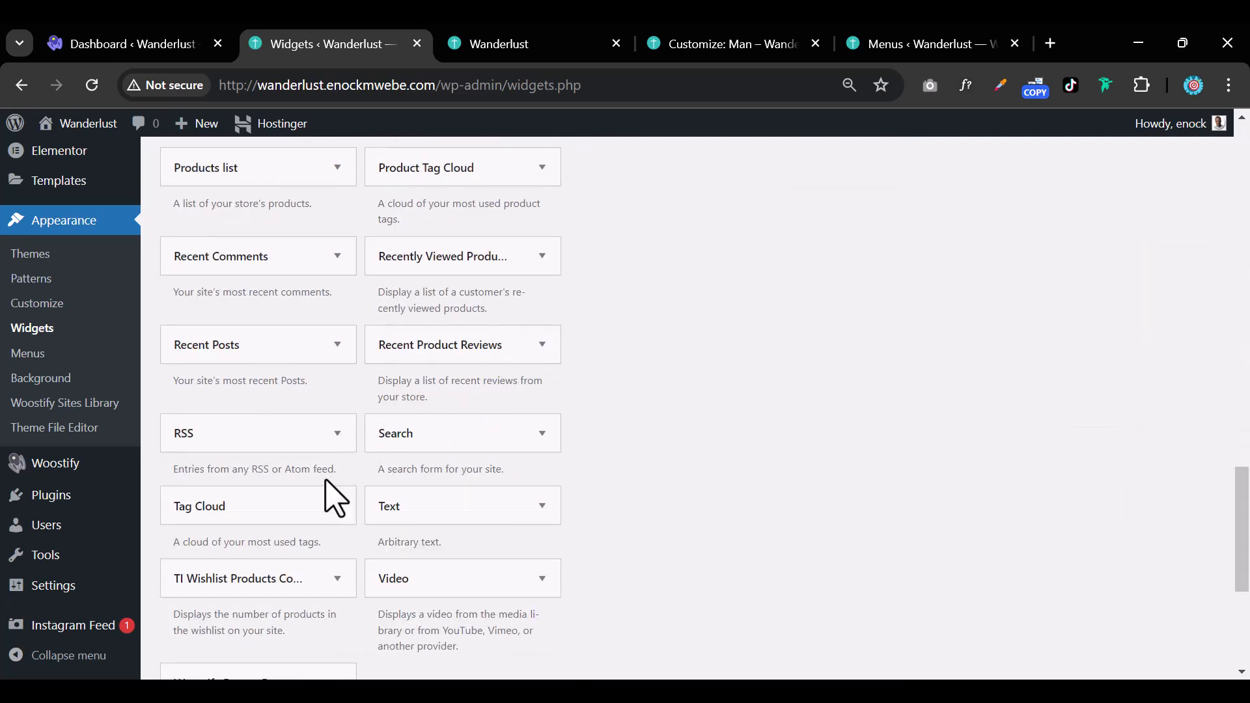
left_click(542, 507)
scroll(544, 525, "down", 3)
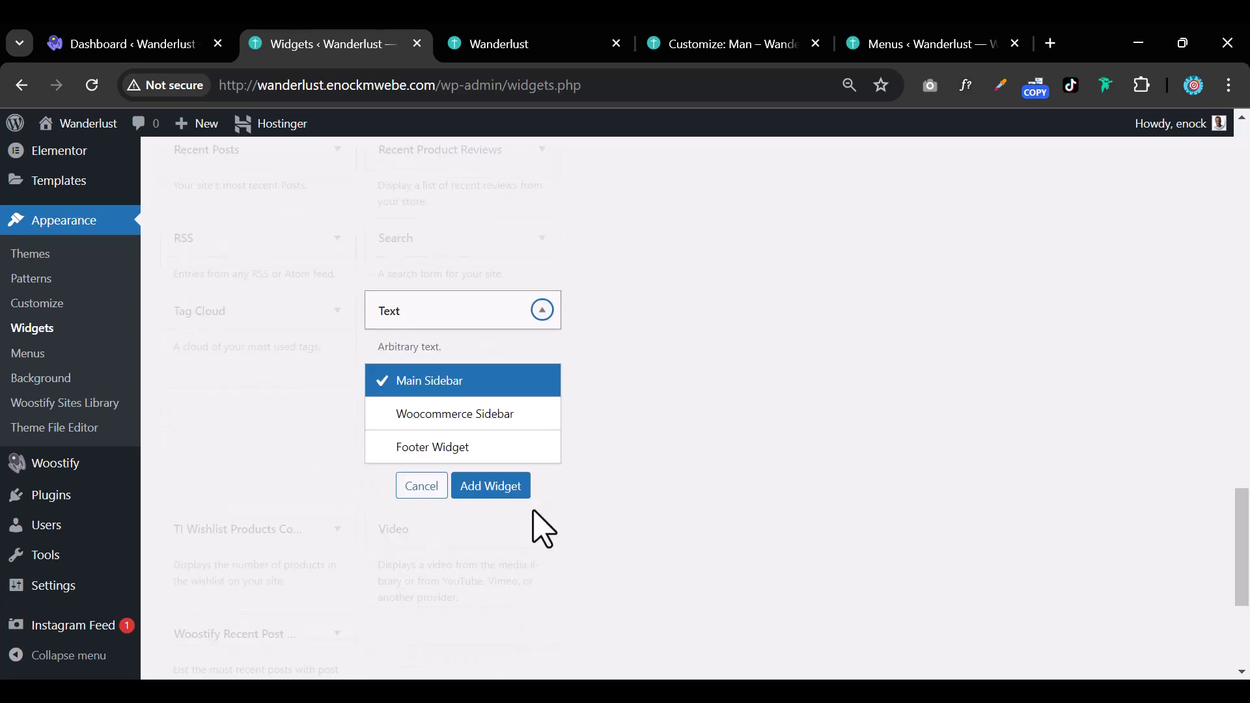
left_click(509, 447)
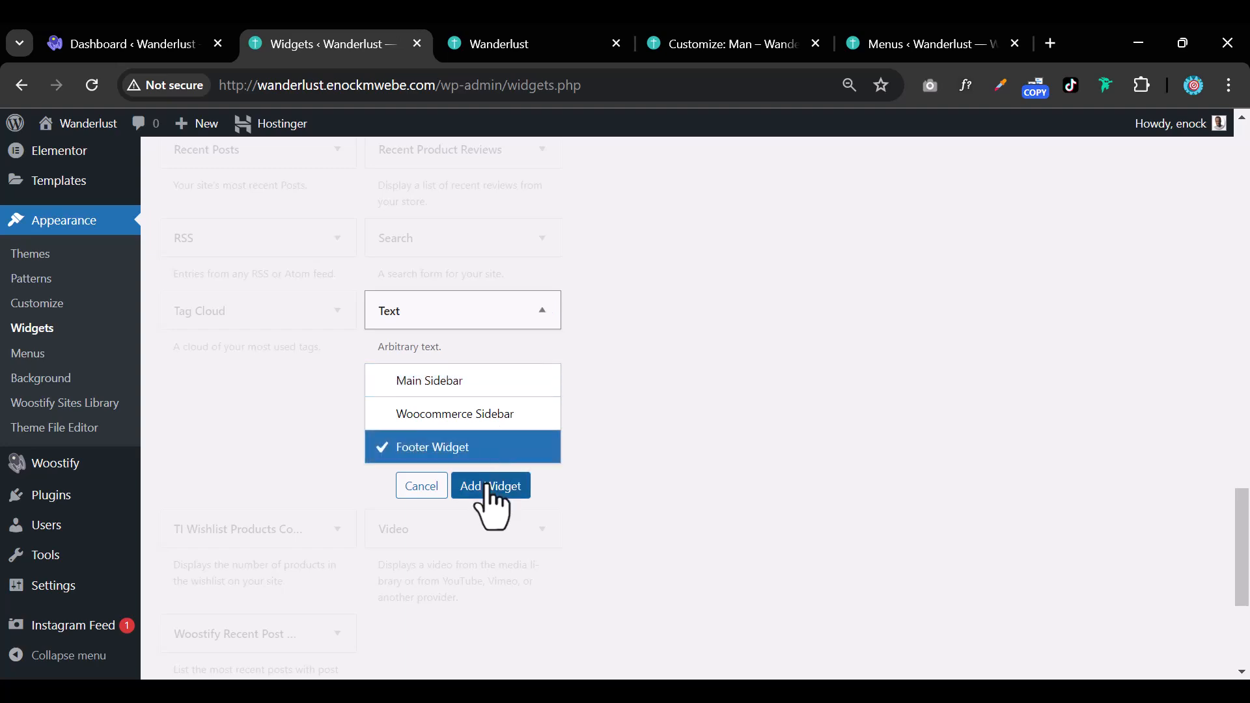
left_click(488, 488)
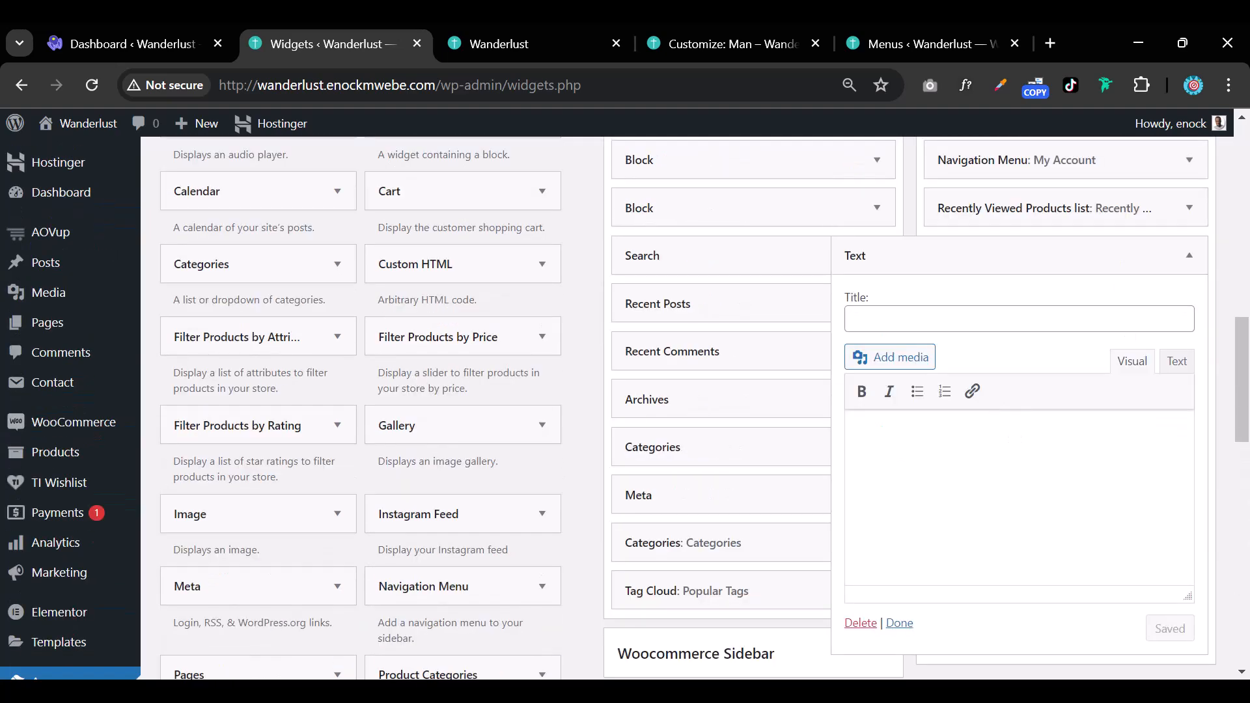
Title the new footer Text widget Bllaaaa, paste the copied "Lorem ipsum dolor sit amet" paragraph as its content, and save it
left_click(960, 329)
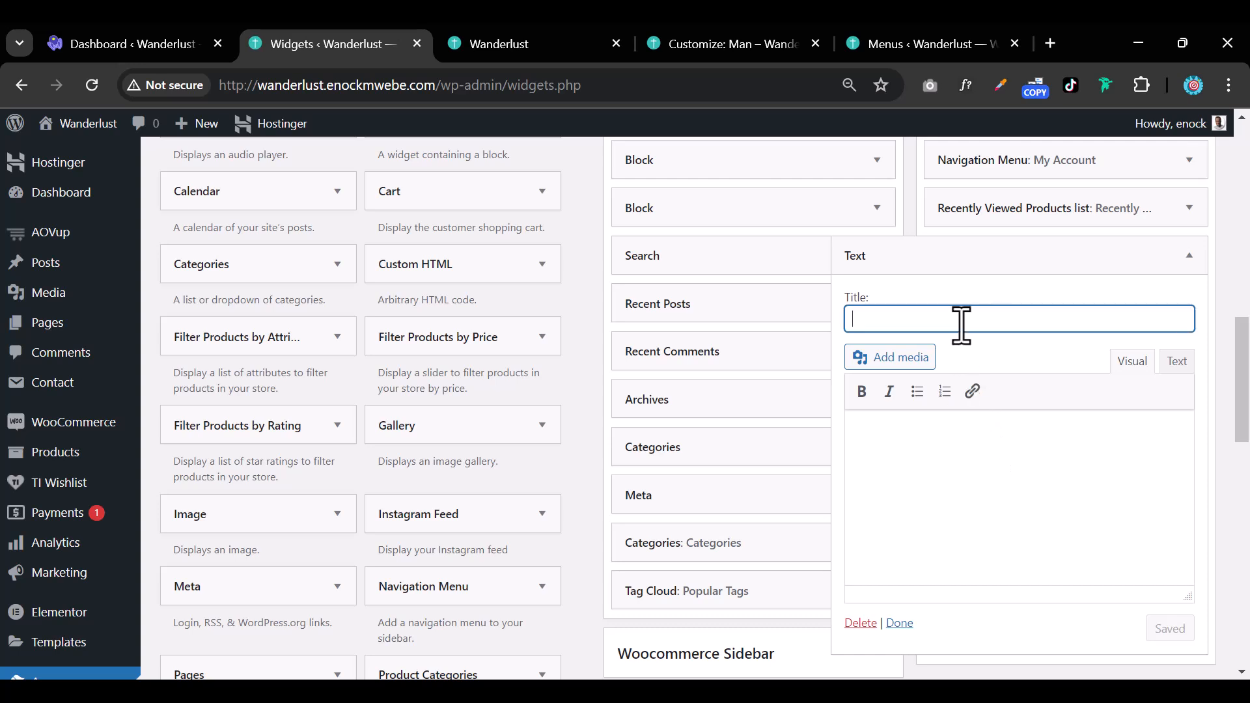
type("Bllaaa")
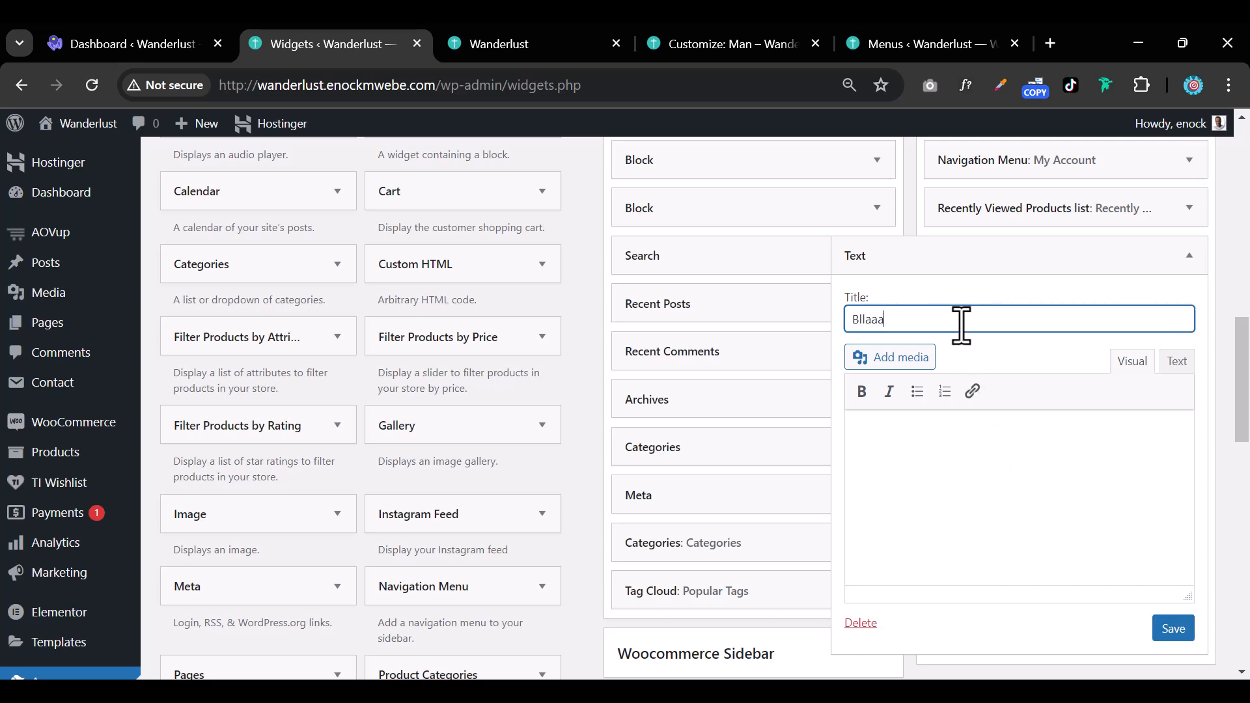
type("a")
left_click(936, 502)
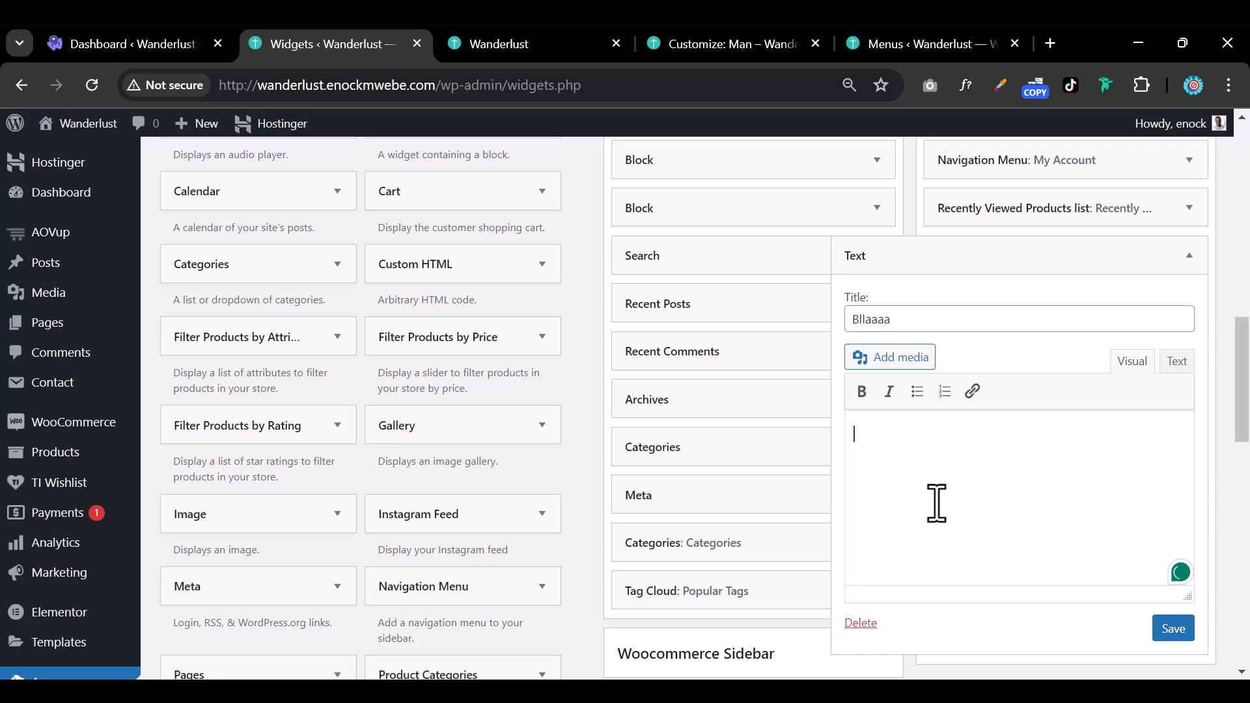
key("super+v")
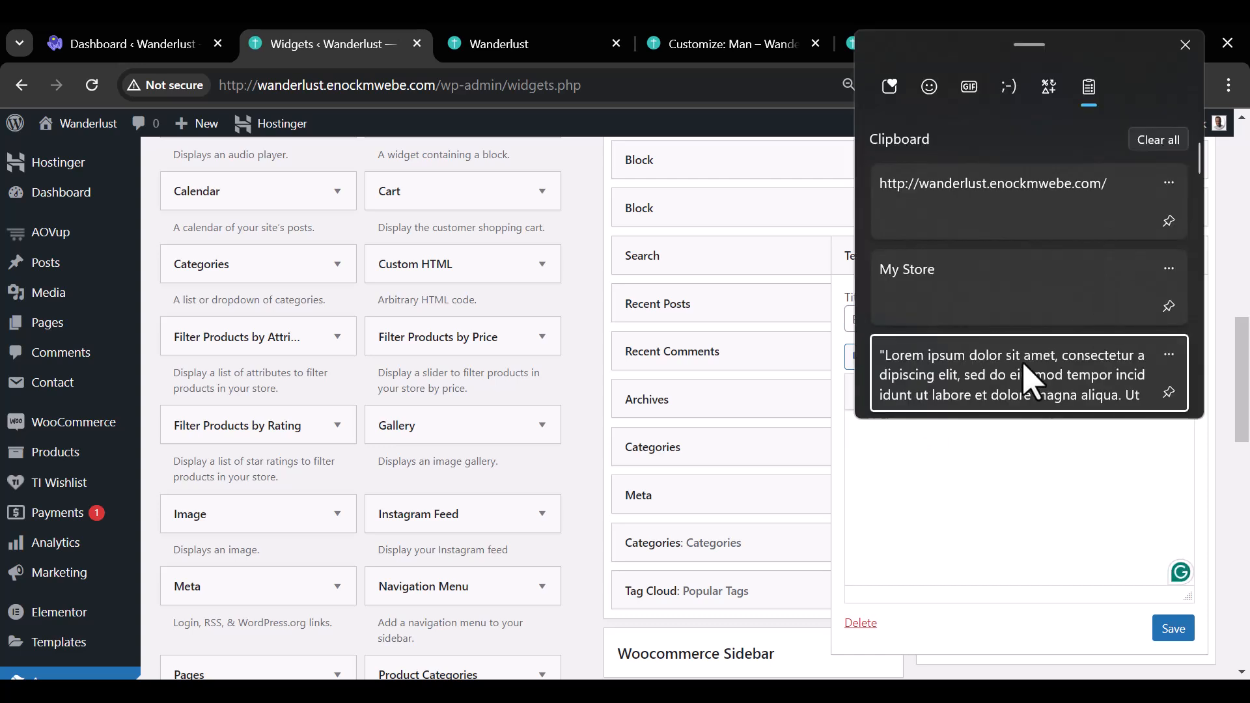
left_click(1031, 377)
left_click(1171, 629)
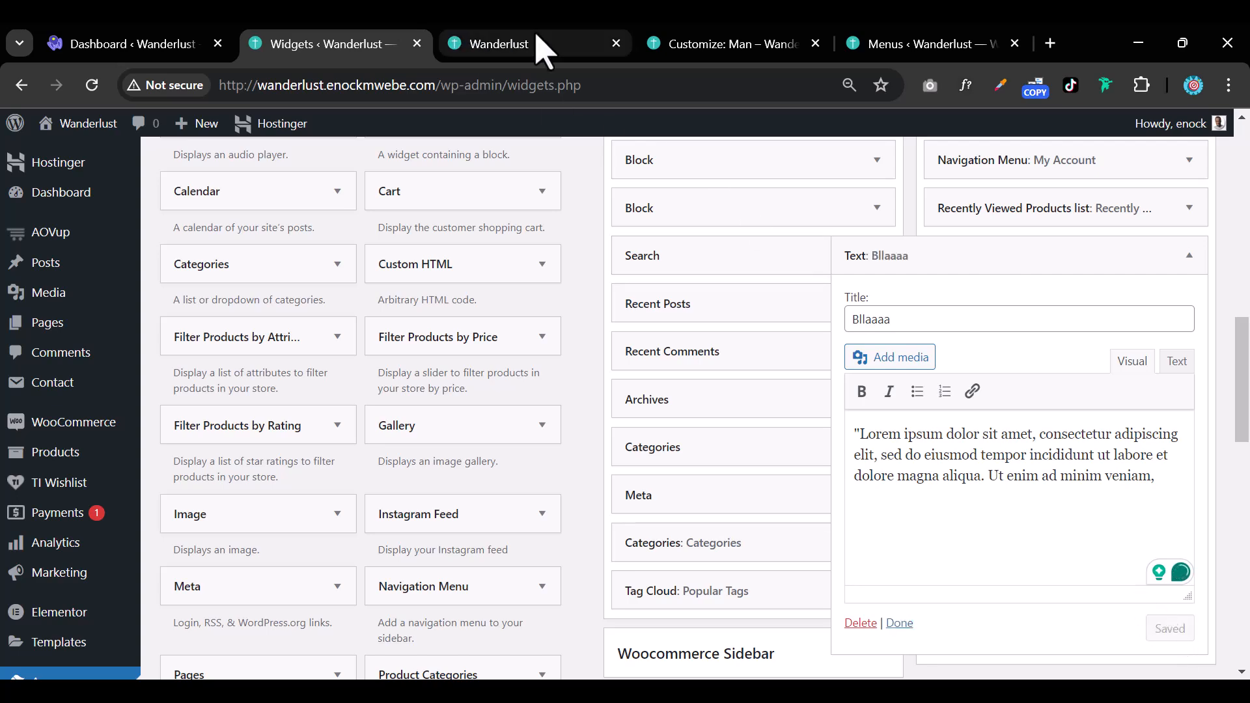
Reload the store's home page and check the new Bllaaaa text column in the footer
left_click(541, 47)
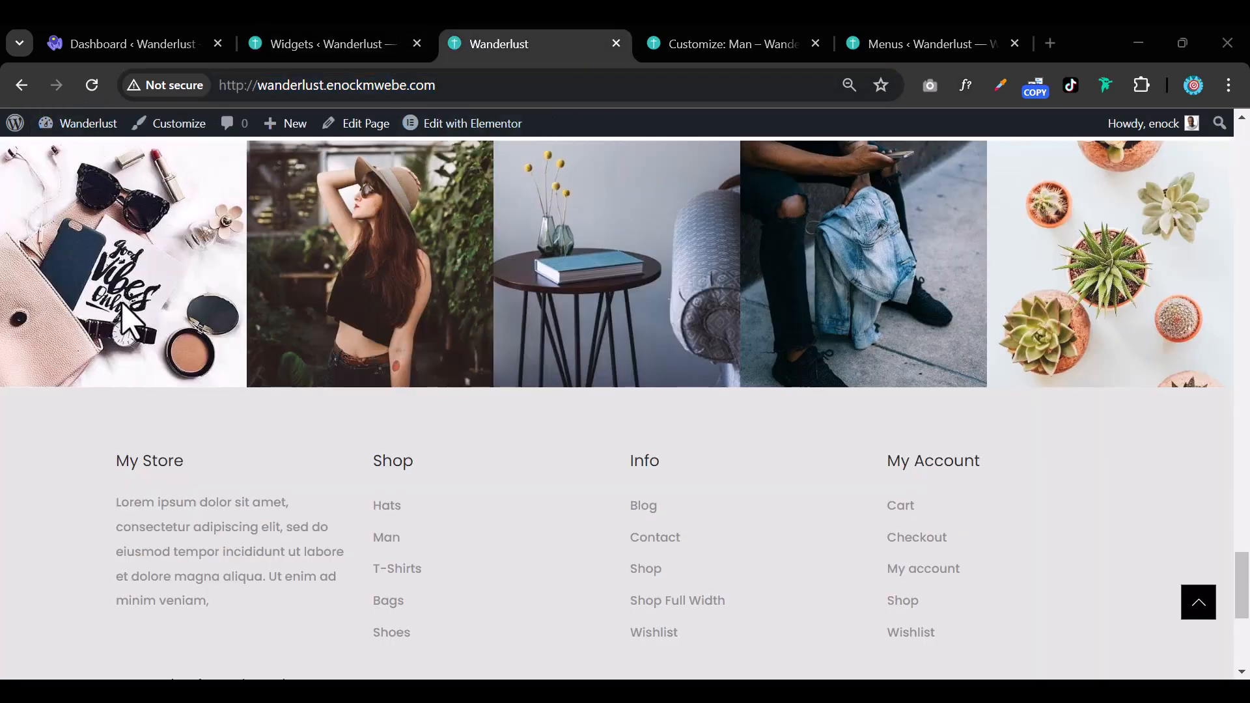
left_click(93, 88)
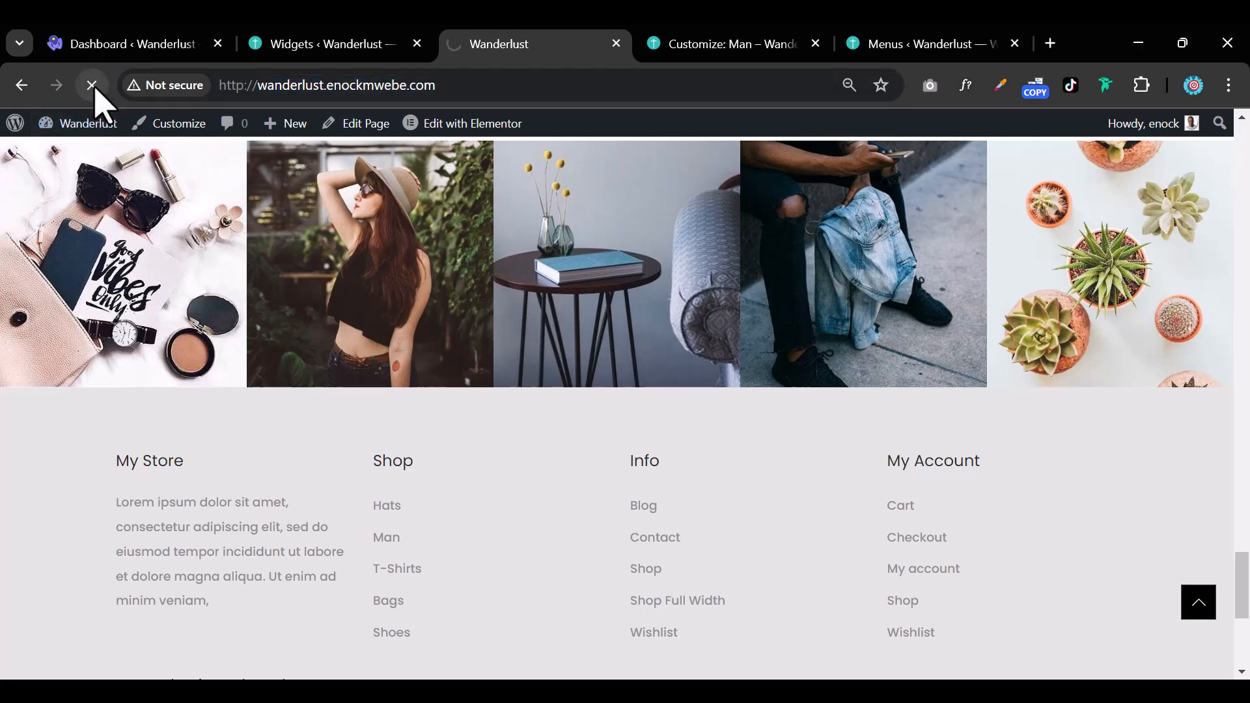
scroll(449, 540, "down", 5)
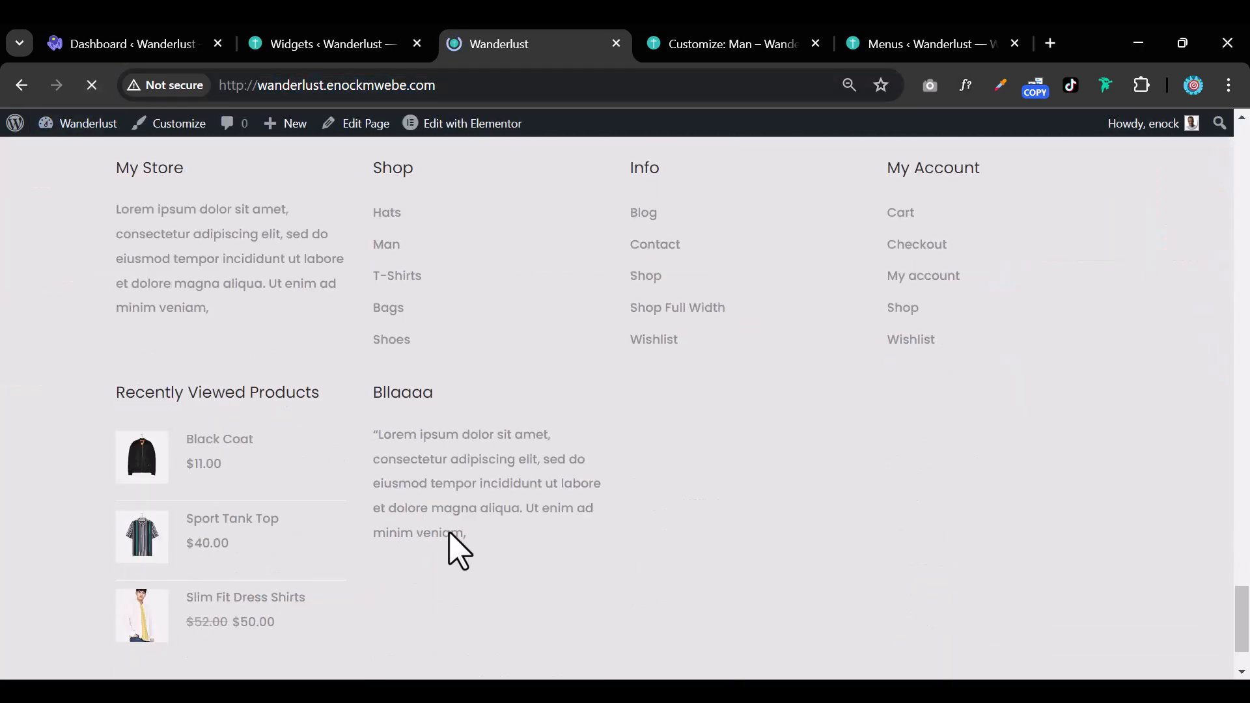
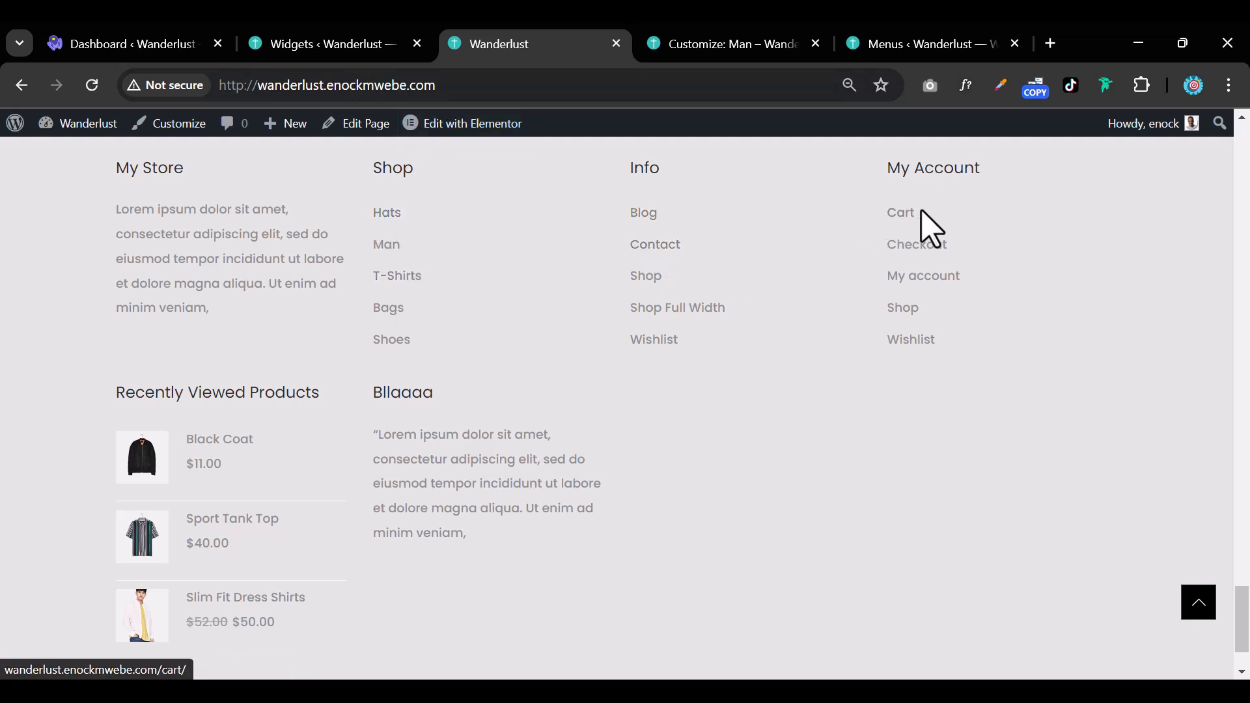
Return to the Widgets page and collapse the Bllaaaa Text widget in the Footer Widget area
left_click(325, 52)
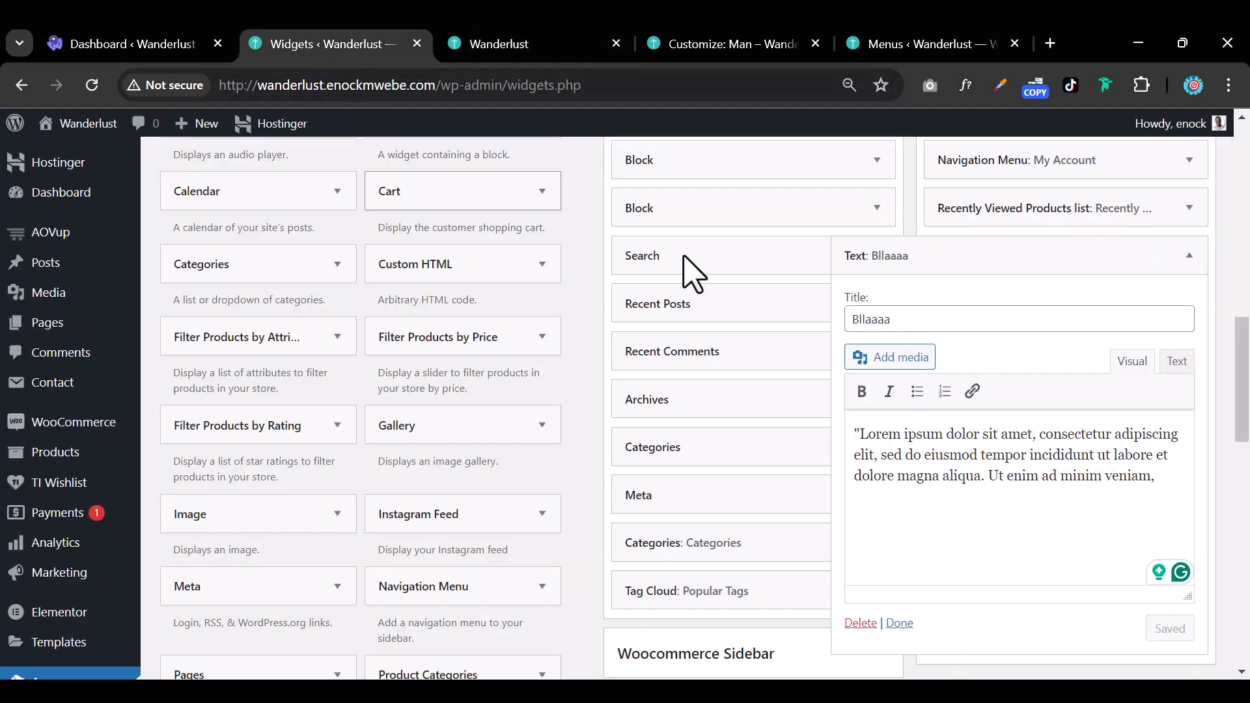
scroll(973, 519, "down", 5)
scroll(981, 488, "up", 5)
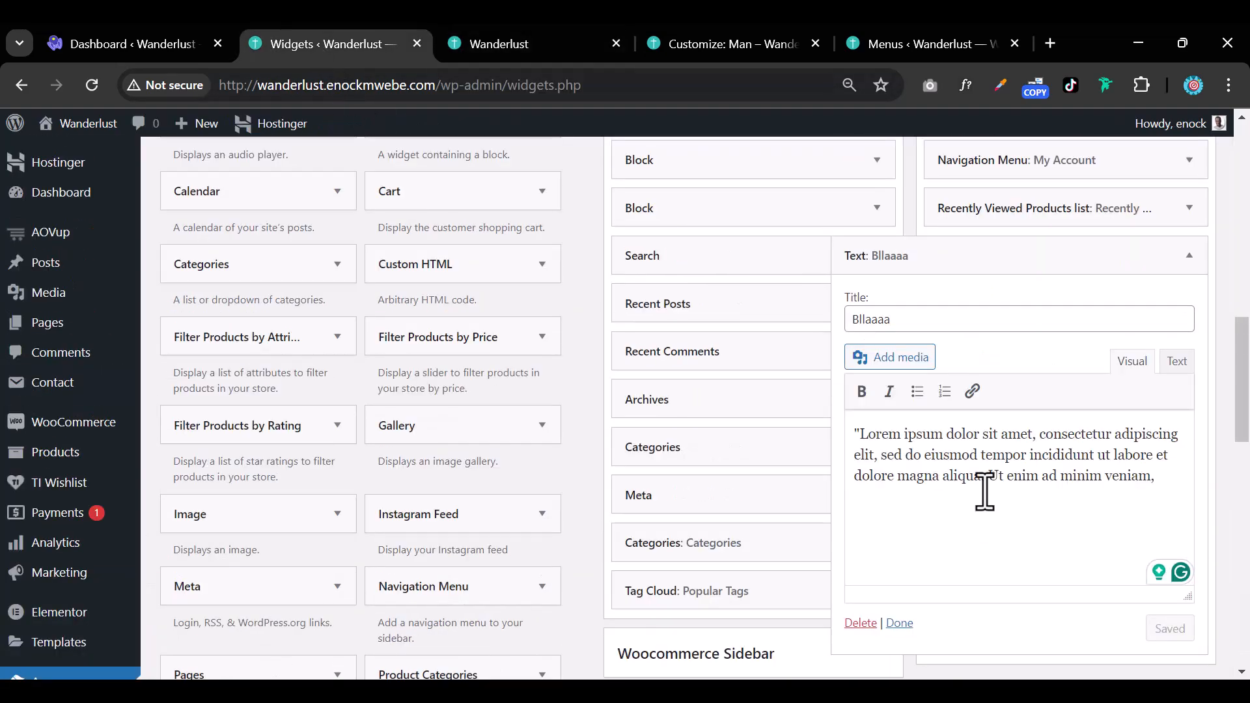
left_click(1189, 255)
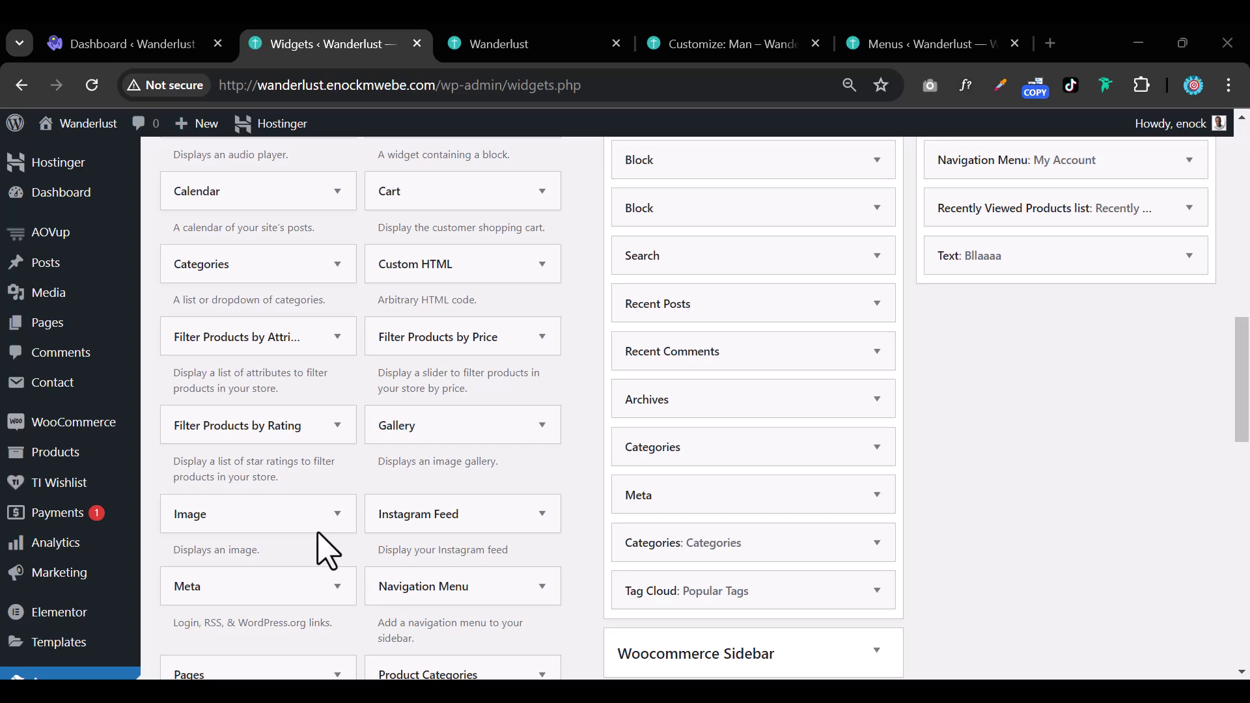
Open the site's Menus page and start creating a new menu
left_click(138, 50)
scroll(112, 472, "down", 5)
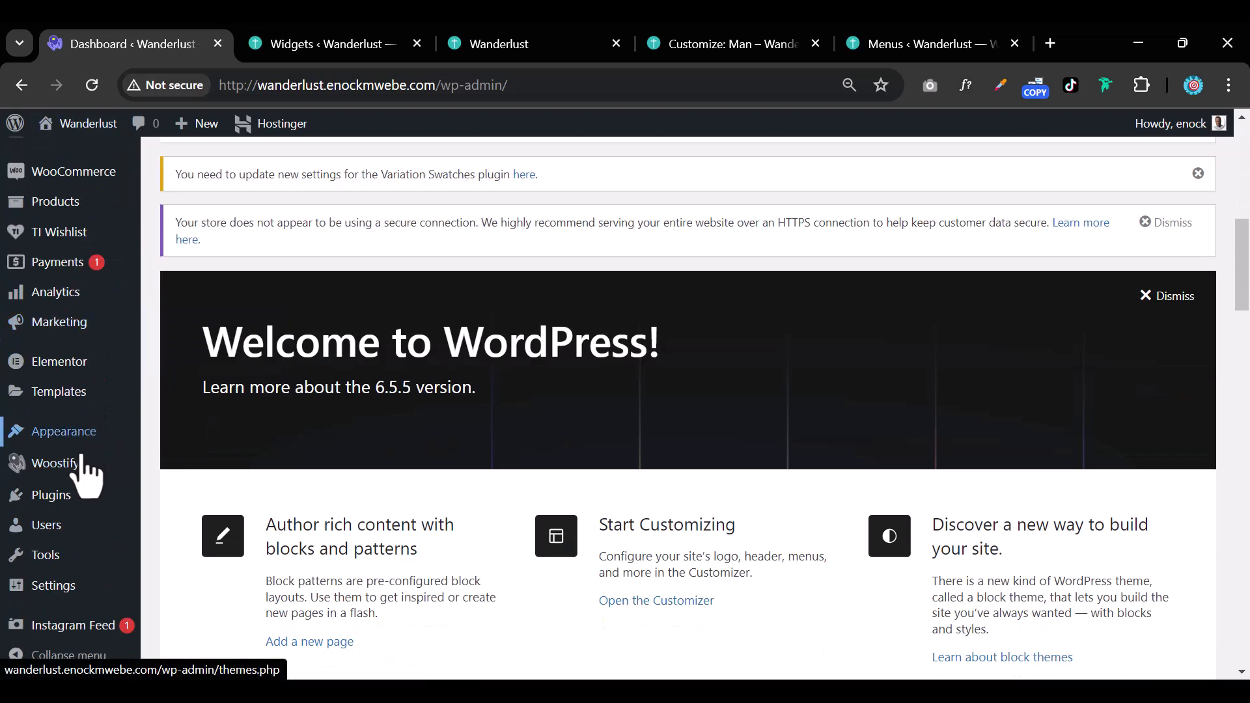
mouse_move(94, 437)
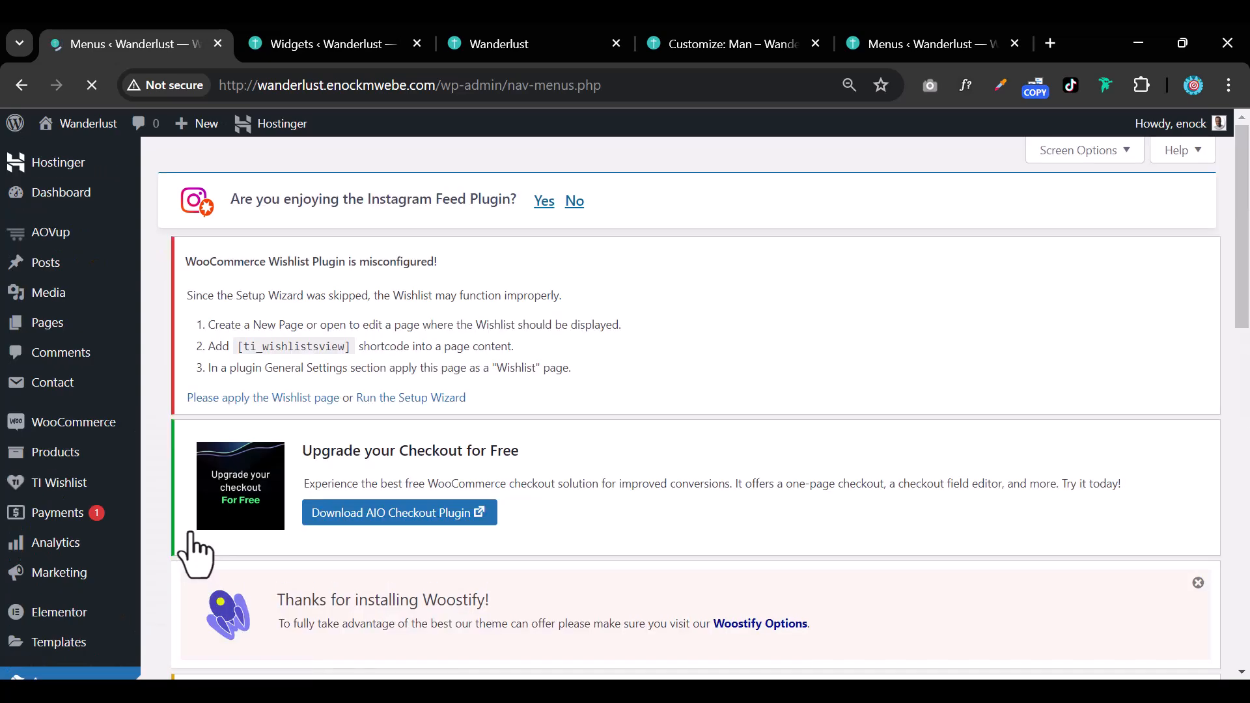
scroll(485, 399, "down", 4)
scroll(484, 394, "down", 3)
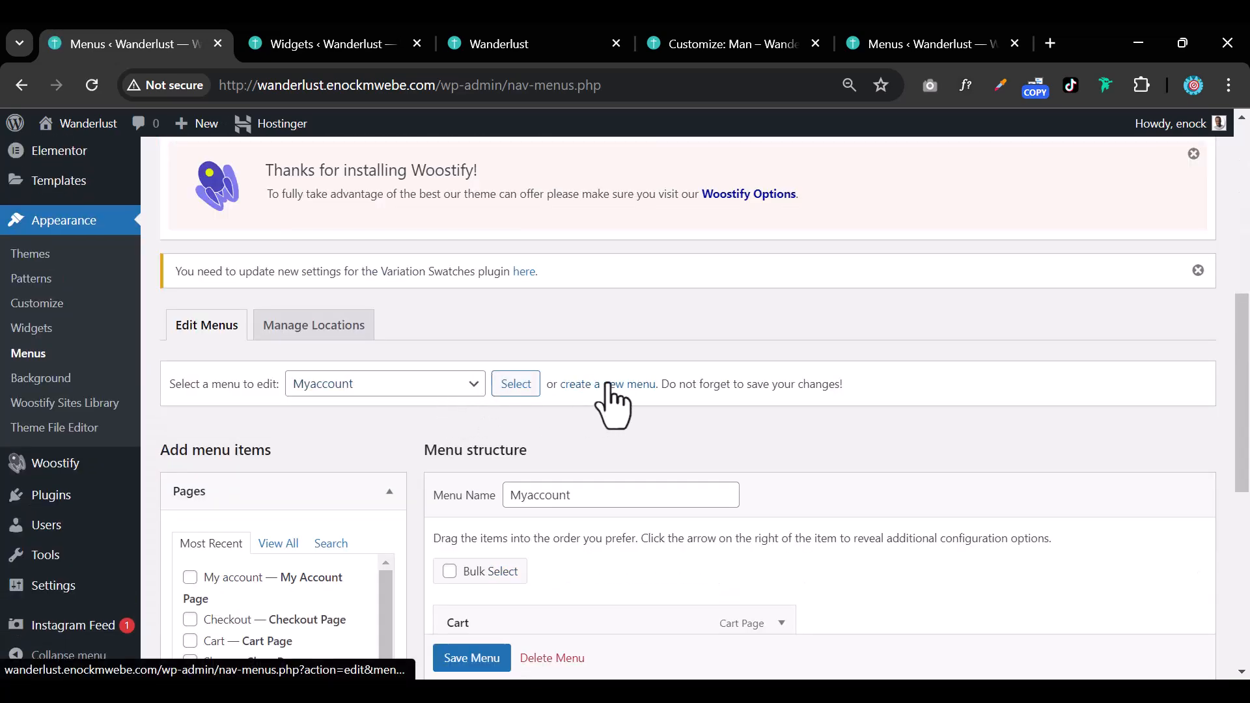
scroll(612, 404, "down", 10)
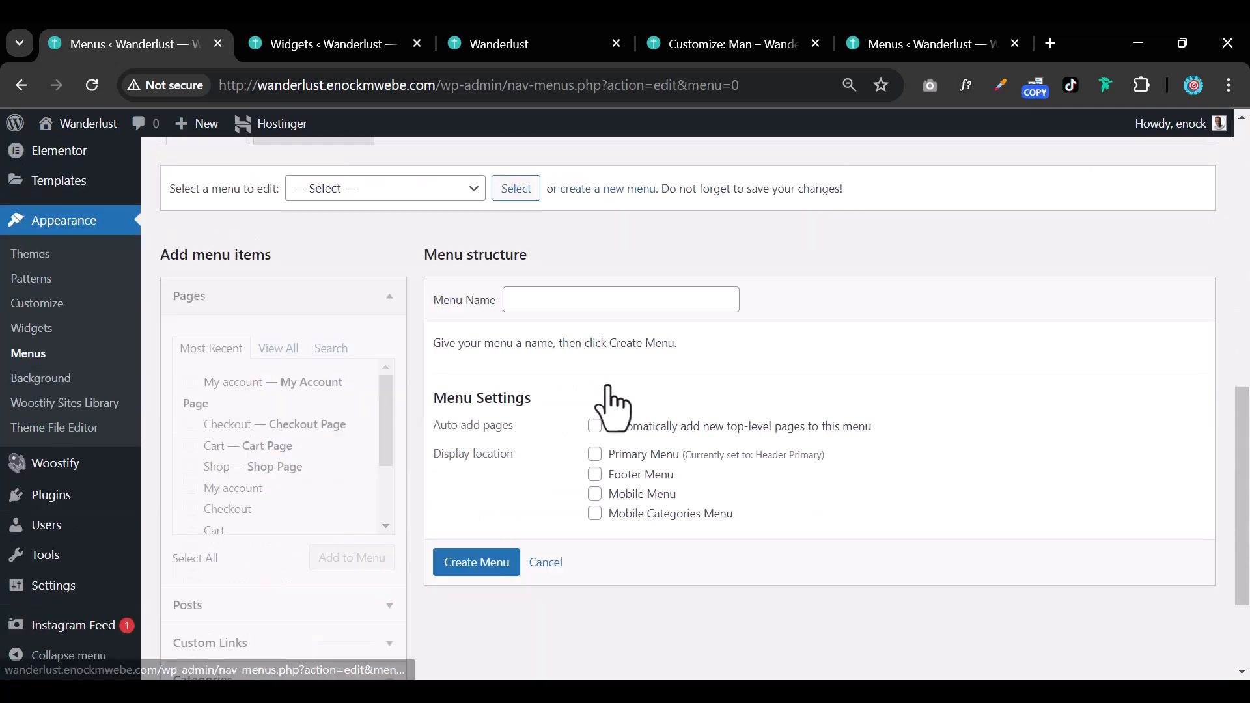
Name the new menu Categories and create it without assigning a display location
left_click(568, 298)
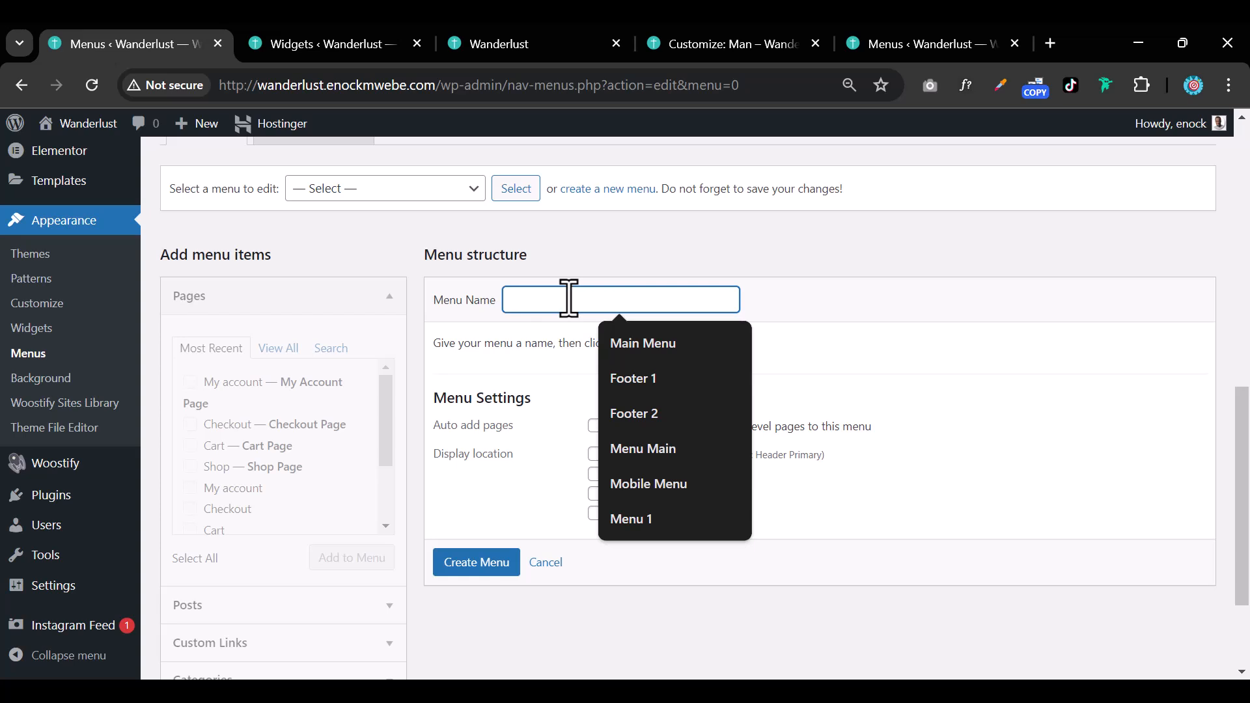
type("Categ")
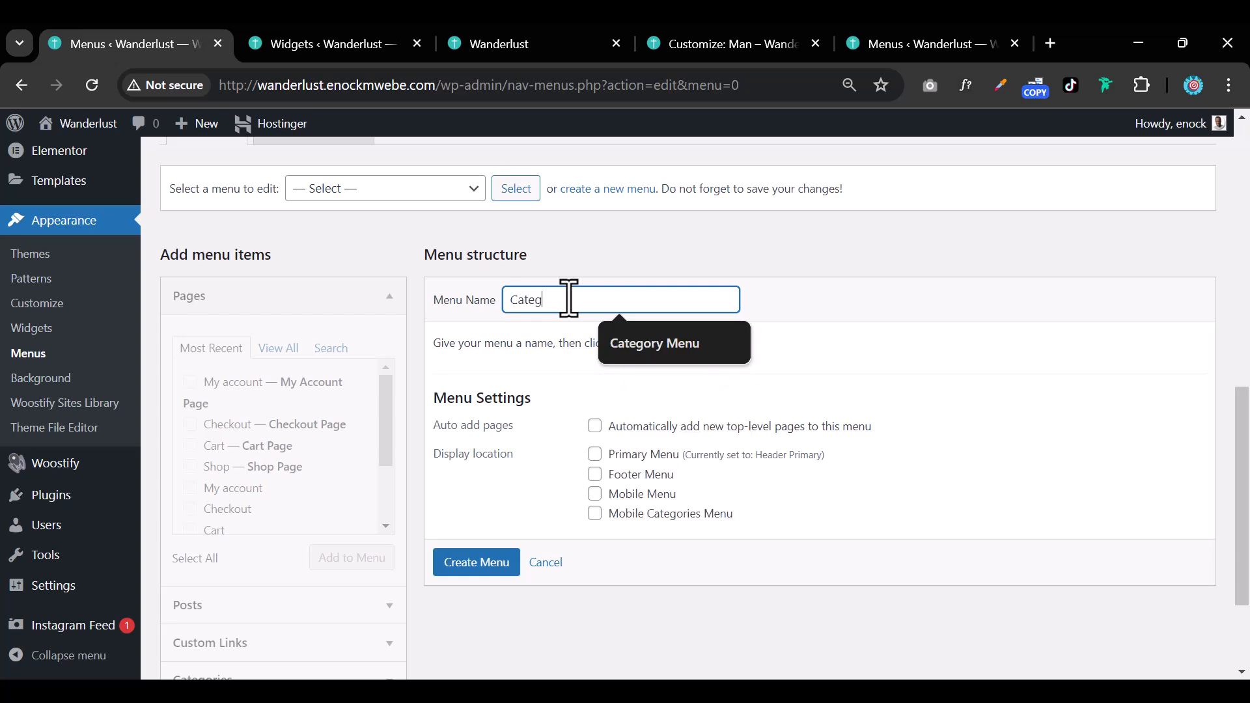
type("r")
type("orie")
type("s")
scroll(571, 300, "down", 2)
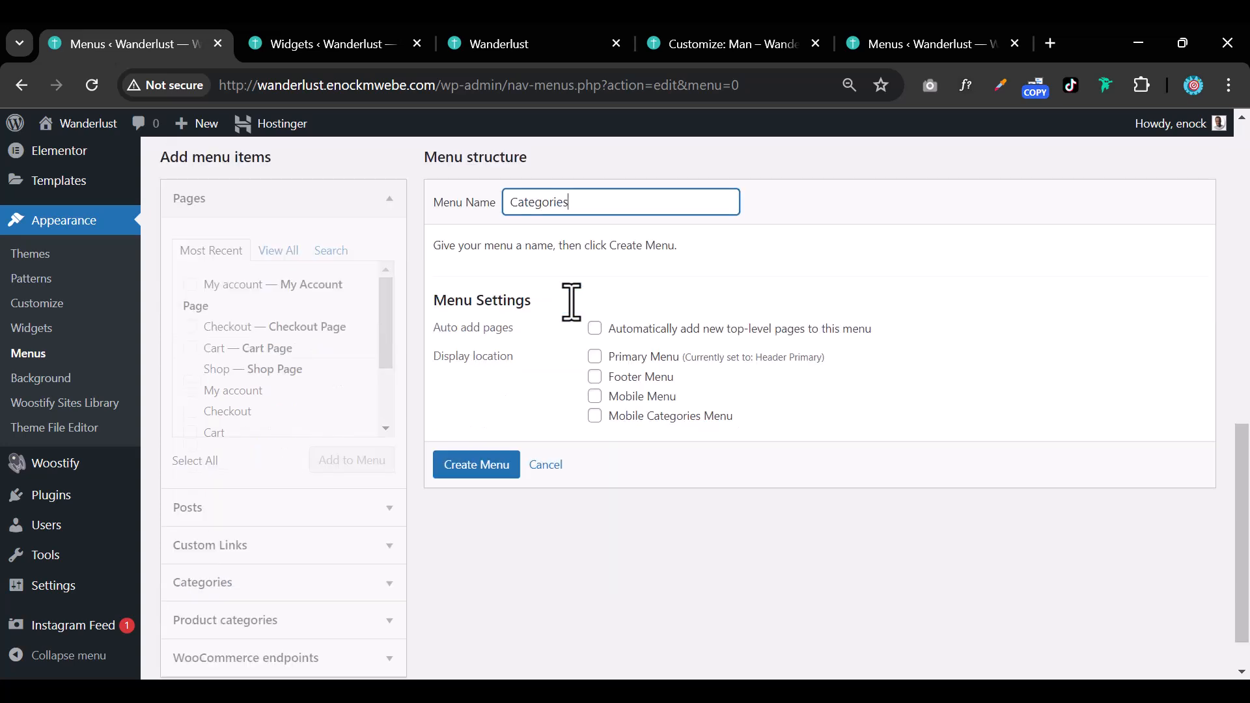
left_click(461, 466)
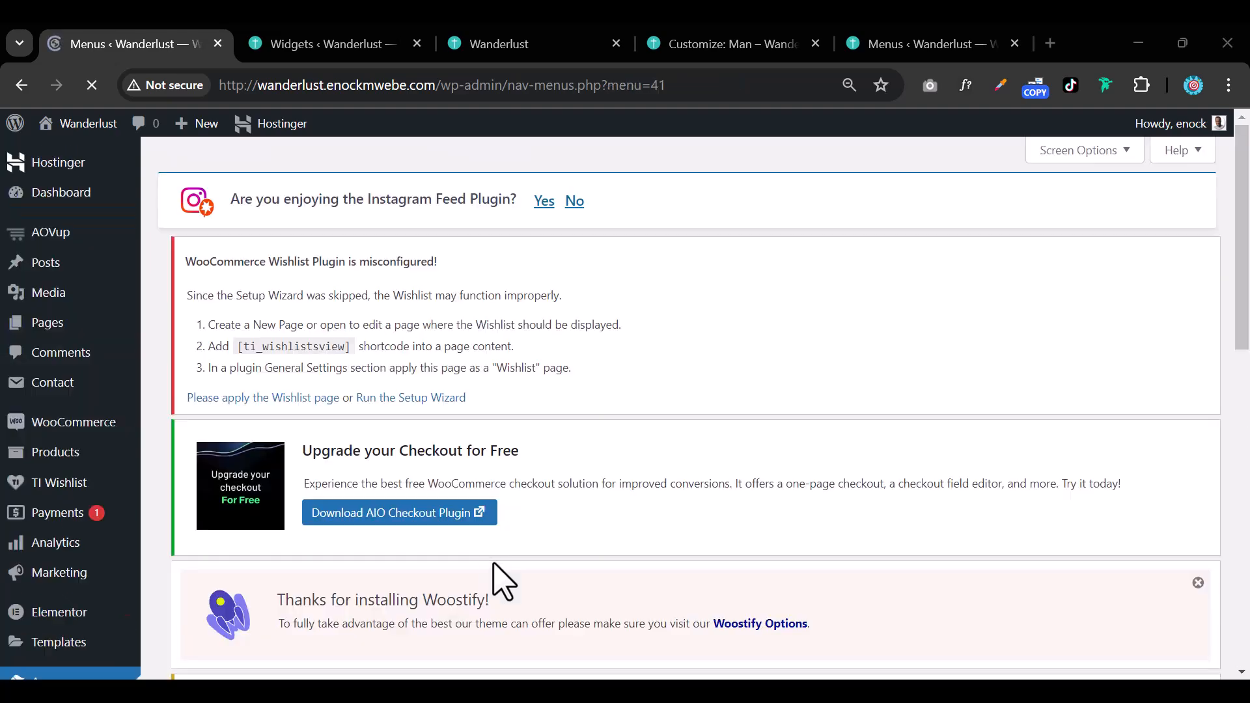
Check in the Menus page's screen options whether Product categories is enabled as a menu item source
scroll(403, 485, "down", 10)
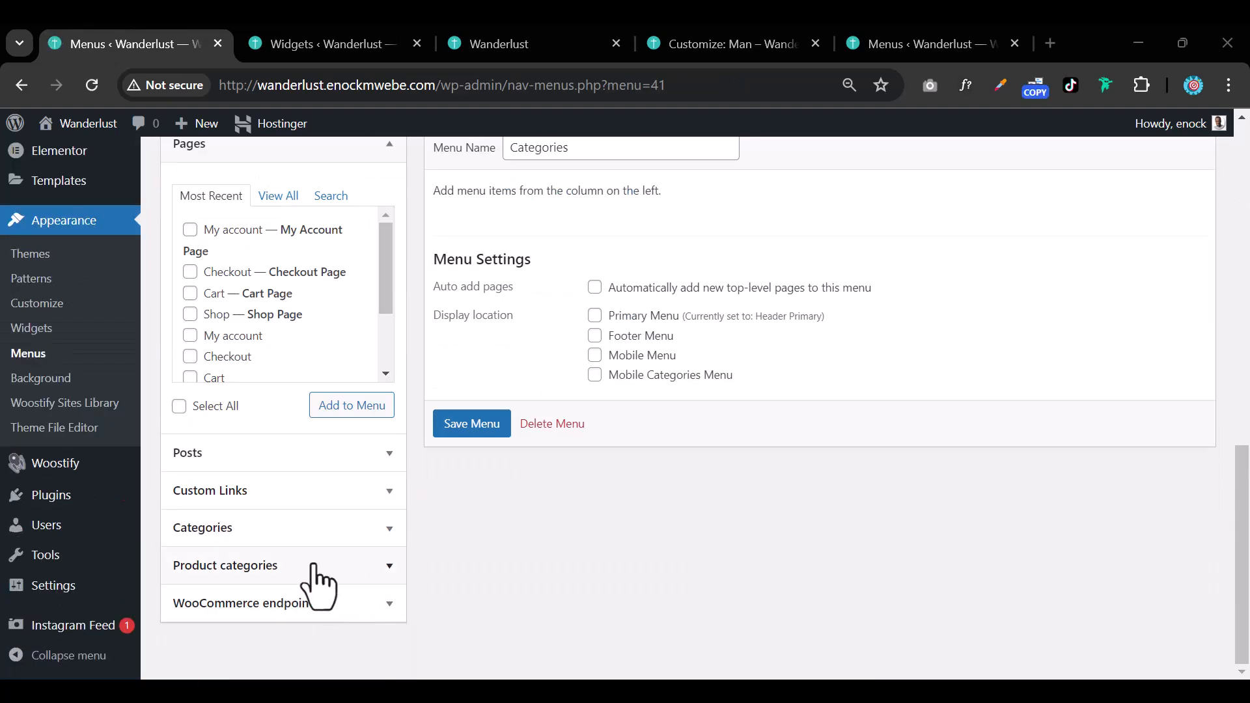
scroll(990, 377, "up", 10)
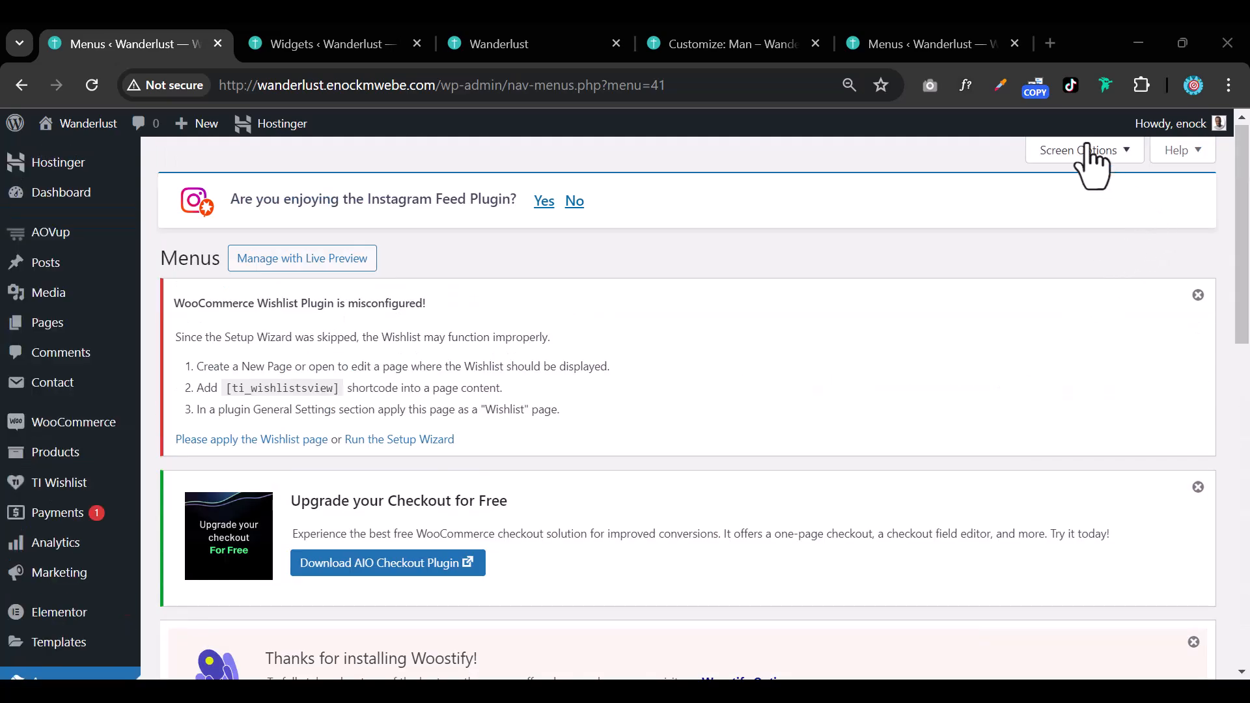
left_click(1083, 150)
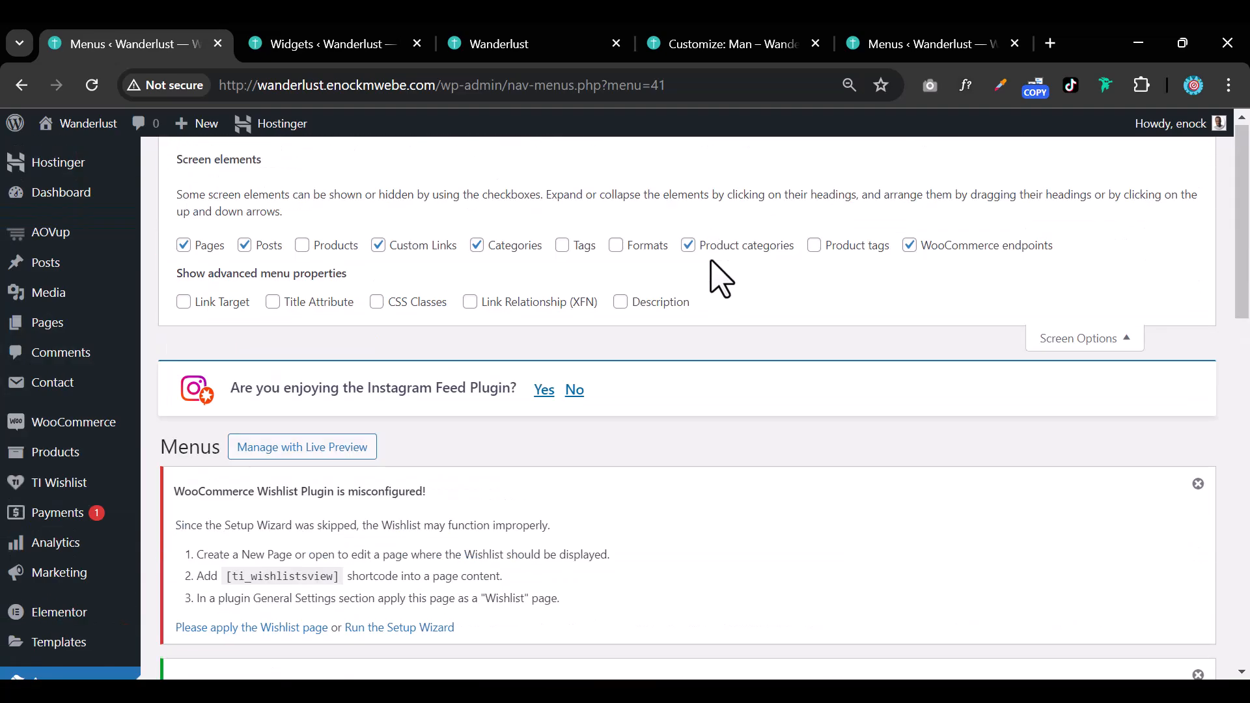
scroll(719, 279, "down", 15)
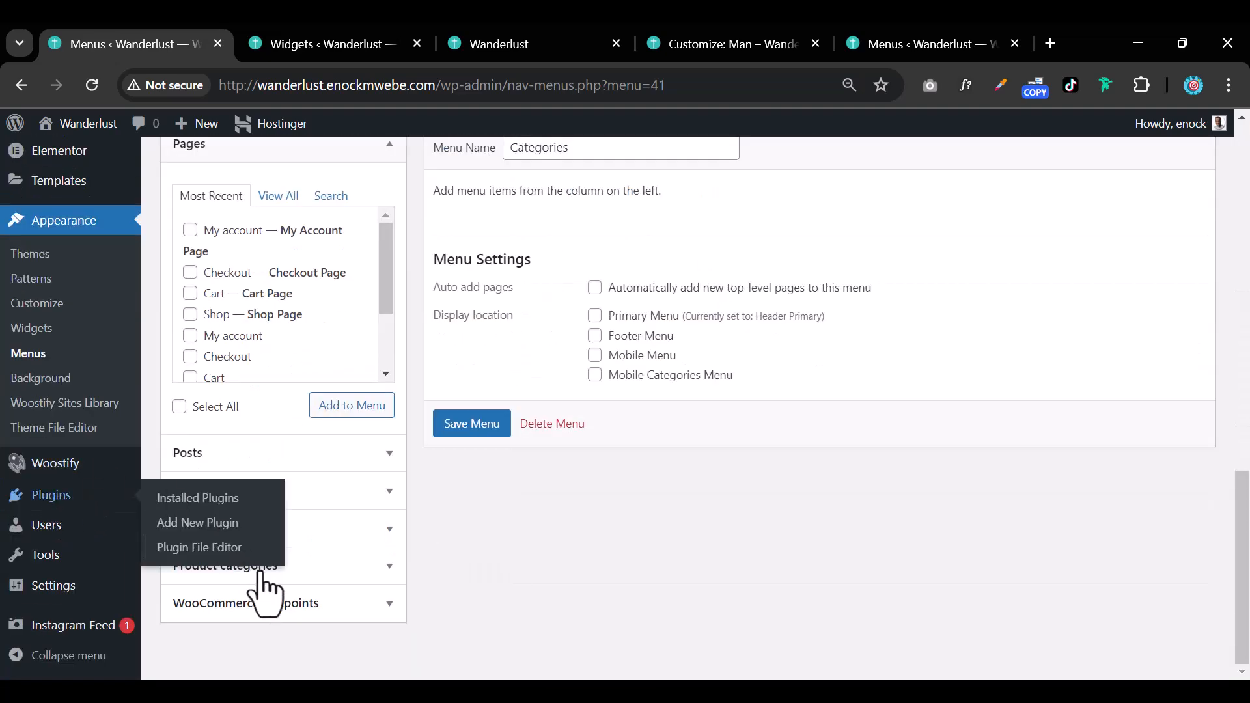
Add the product categories Hats, Man, T-Shirts, Bags and Shoes to the Categories menu
left_click(322, 568)
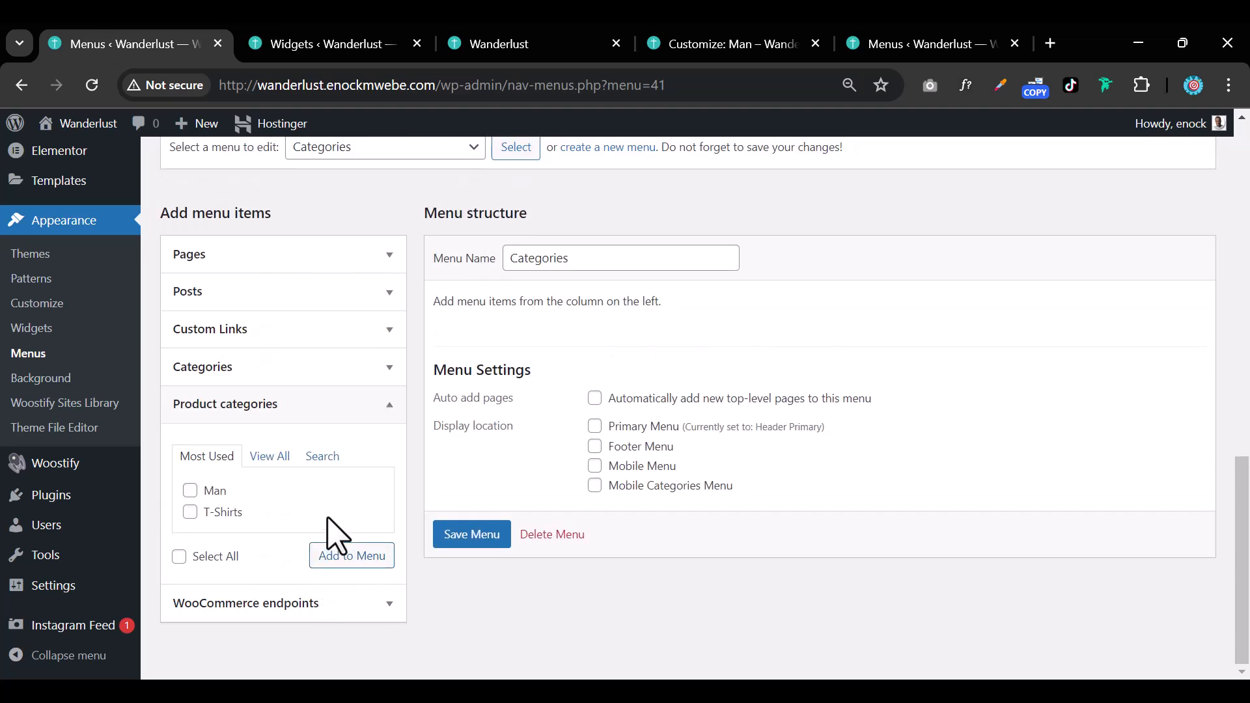
left_click(271, 459)
scroll(274, 468, "down", 2)
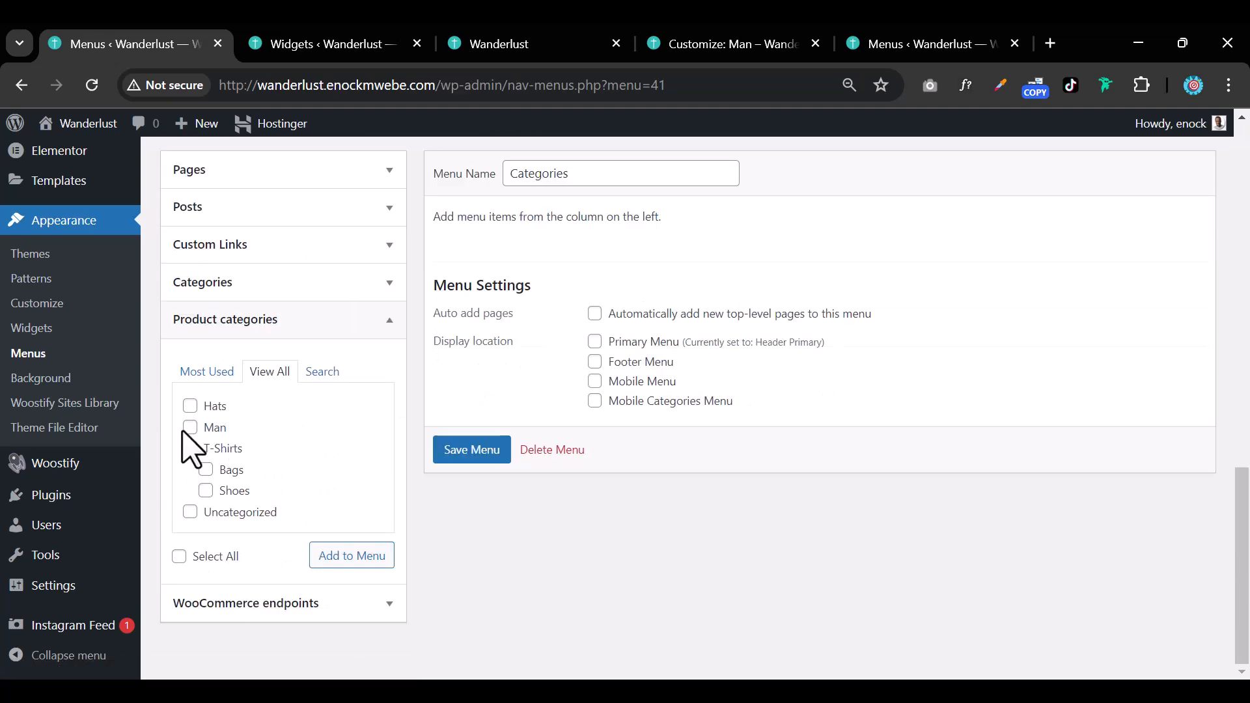
left_click(190, 405)
left_click(190, 448)
left_click(206, 469)
left_click(190, 427)
left_click(347, 558)
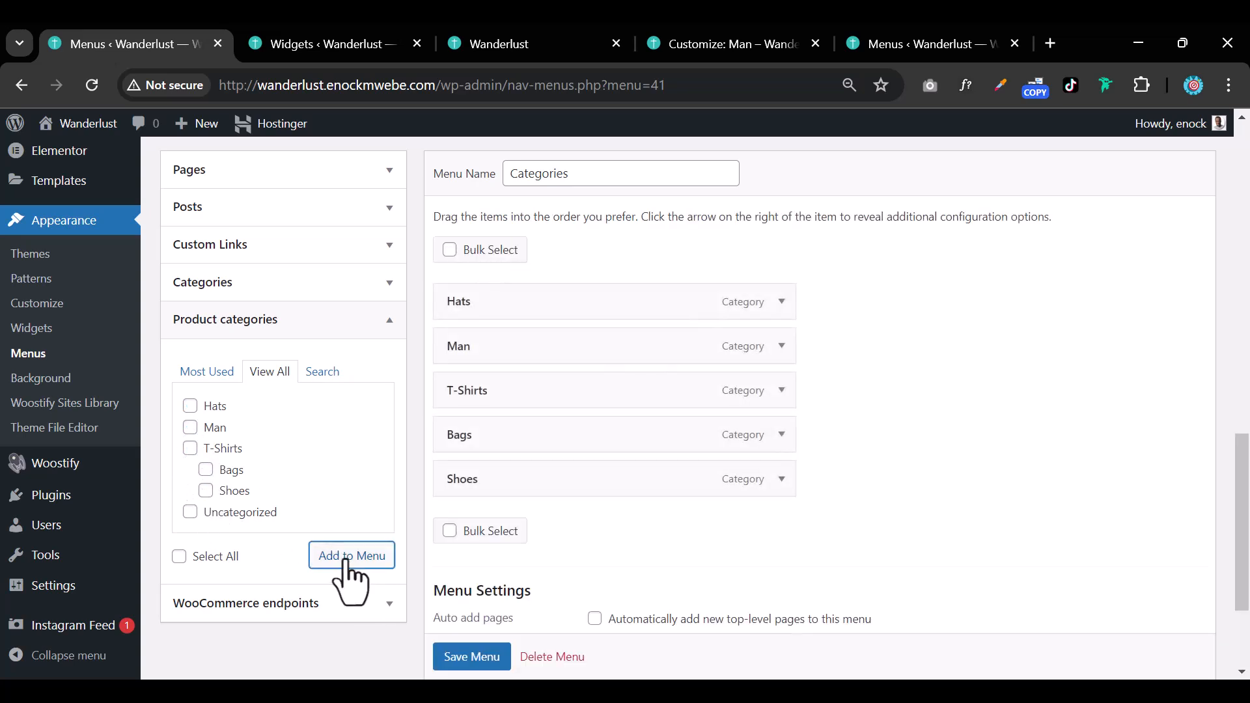
Add the Shop page from the Pages list to the Categories menu
left_click(324, 326)
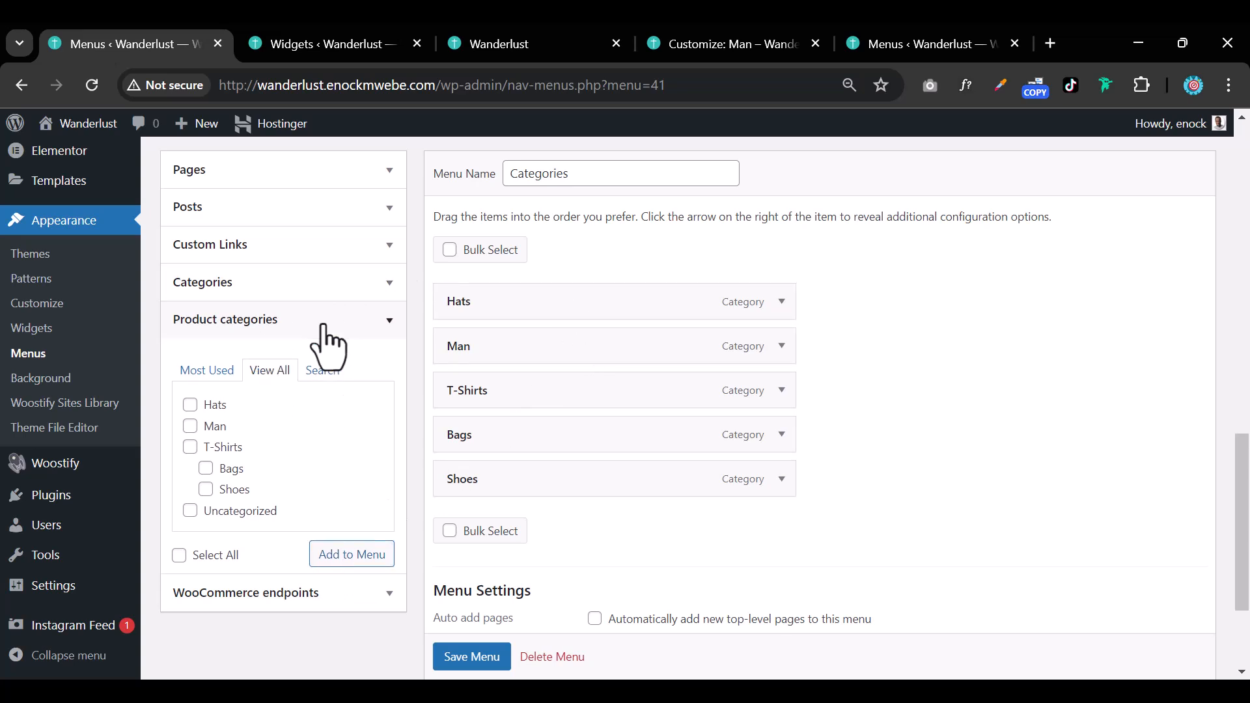
scroll(270, 431, "up", 1)
left_click(302, 277)
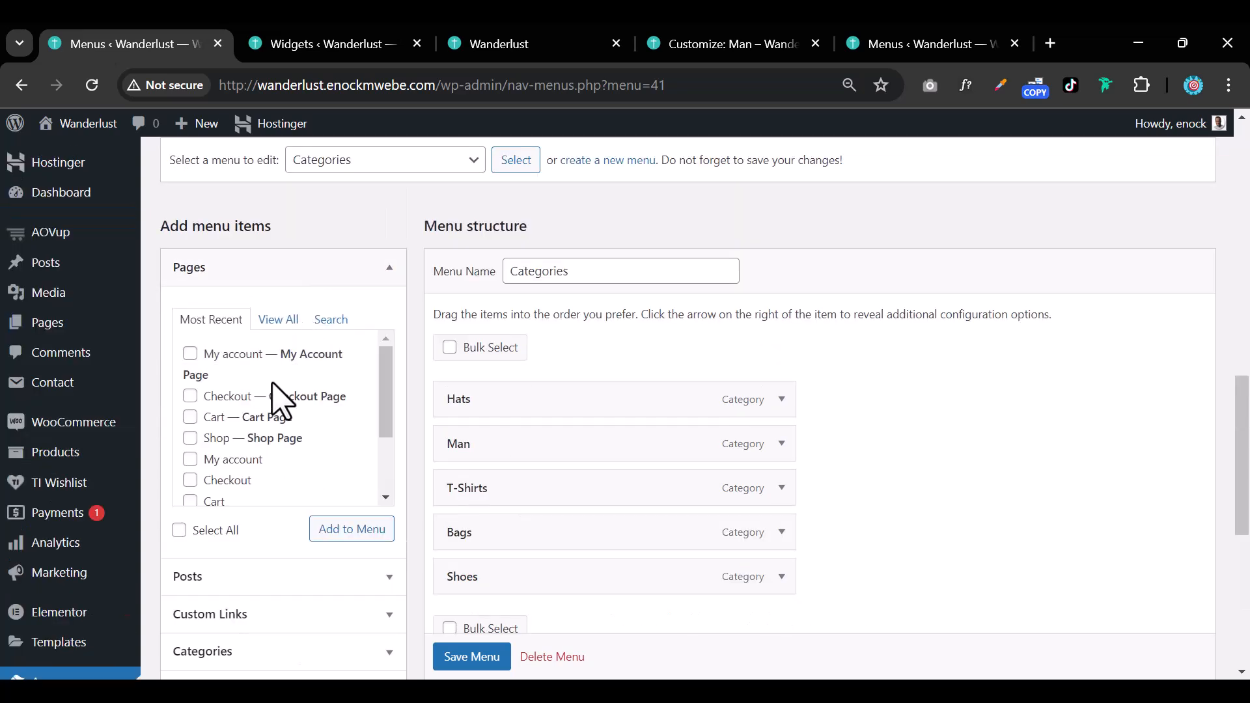
left_click(190, 439)
left_click(334, 535)
Move Shoes under T-Shirts as a sub item in the Categories menu and save the menu
scroll(619, 456, "down", 4)
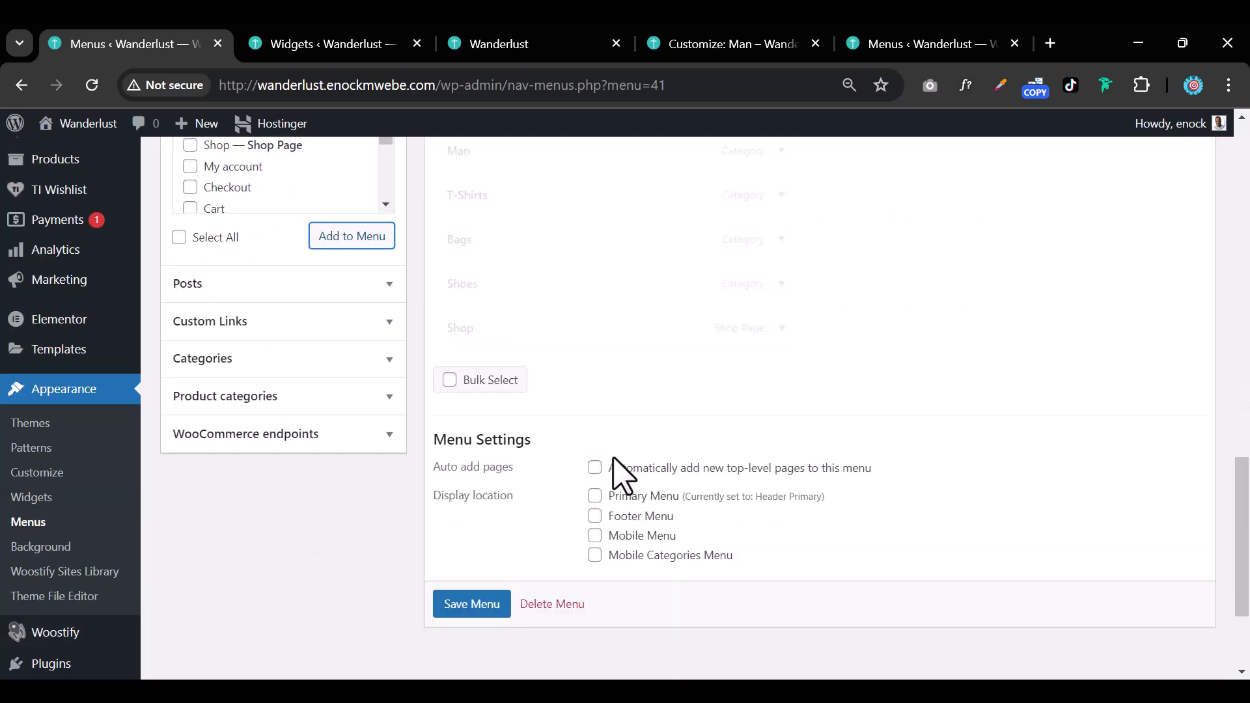
scroll(546, 365, "up", 1)
left_click_drag(545, 365, 509, 345)
double_click(544, 271)
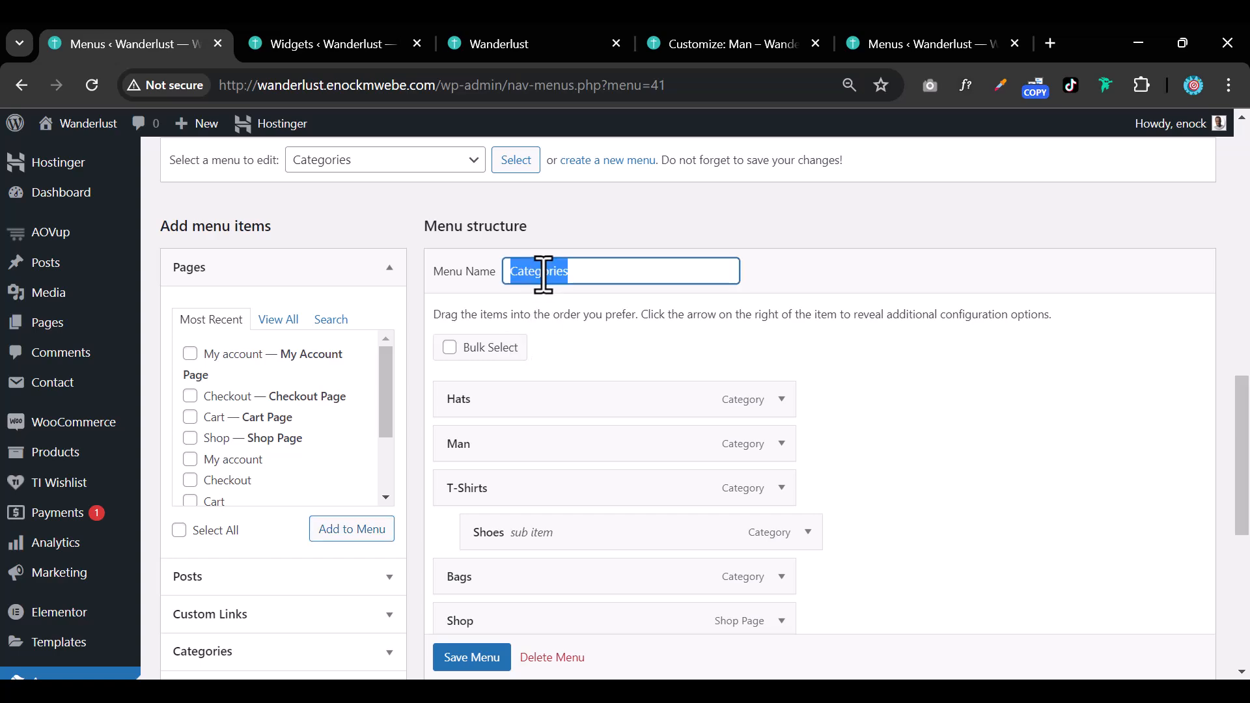
scroll(508, 349, "down", 5)
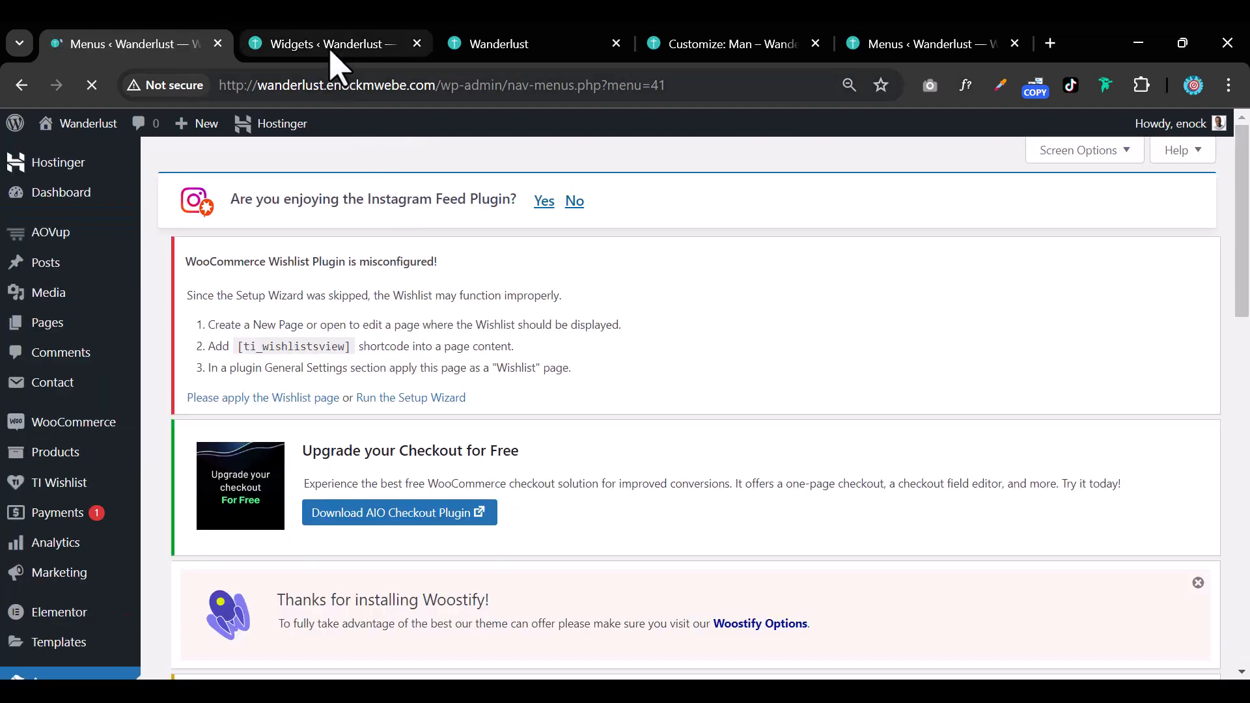
Return to the Widgets page and add a Navigation Menu widget to the Footer Widget area
left_click(335, 43)
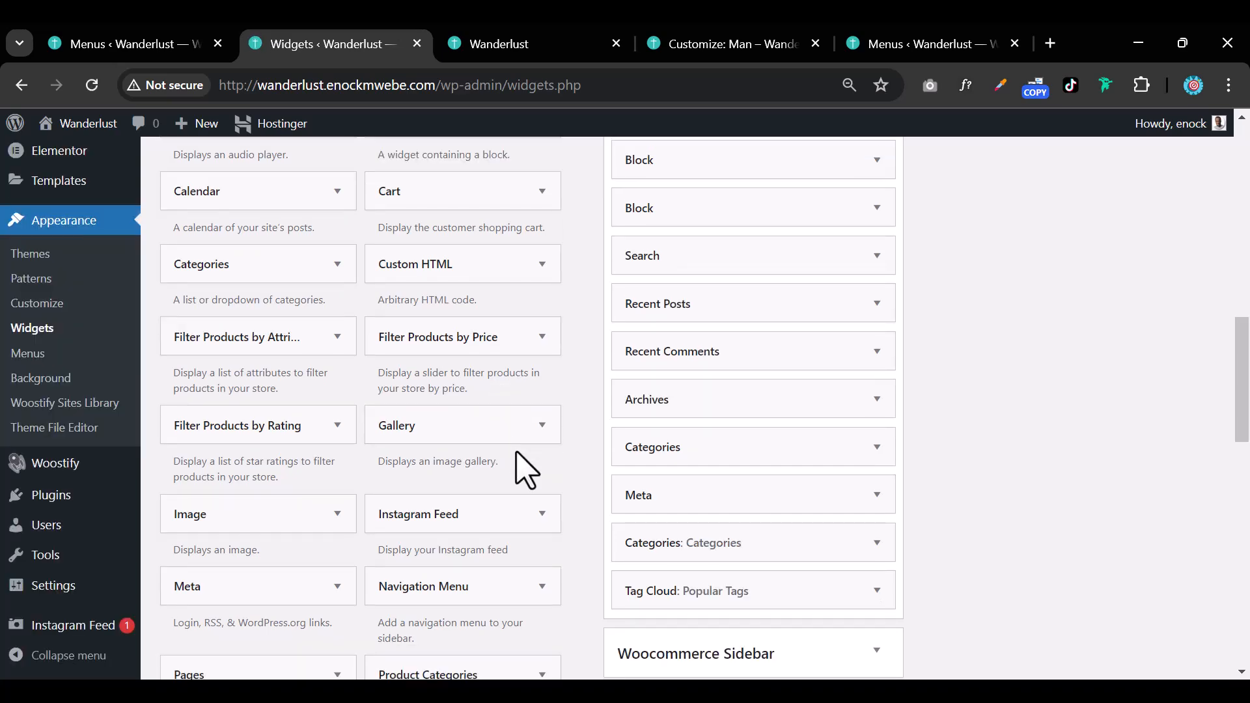
scroll(524, 475, "down", 4)
scroll(521, 480, "down", 4)
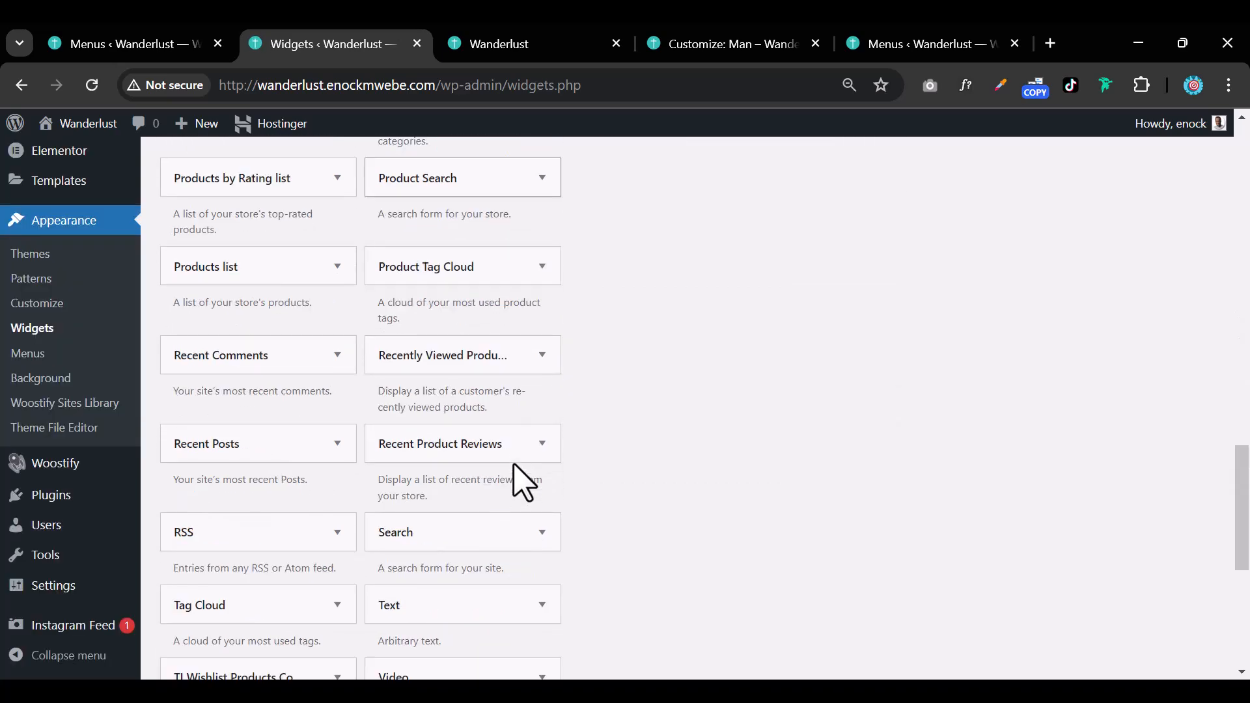
scroll(517, 475, "up", 7)
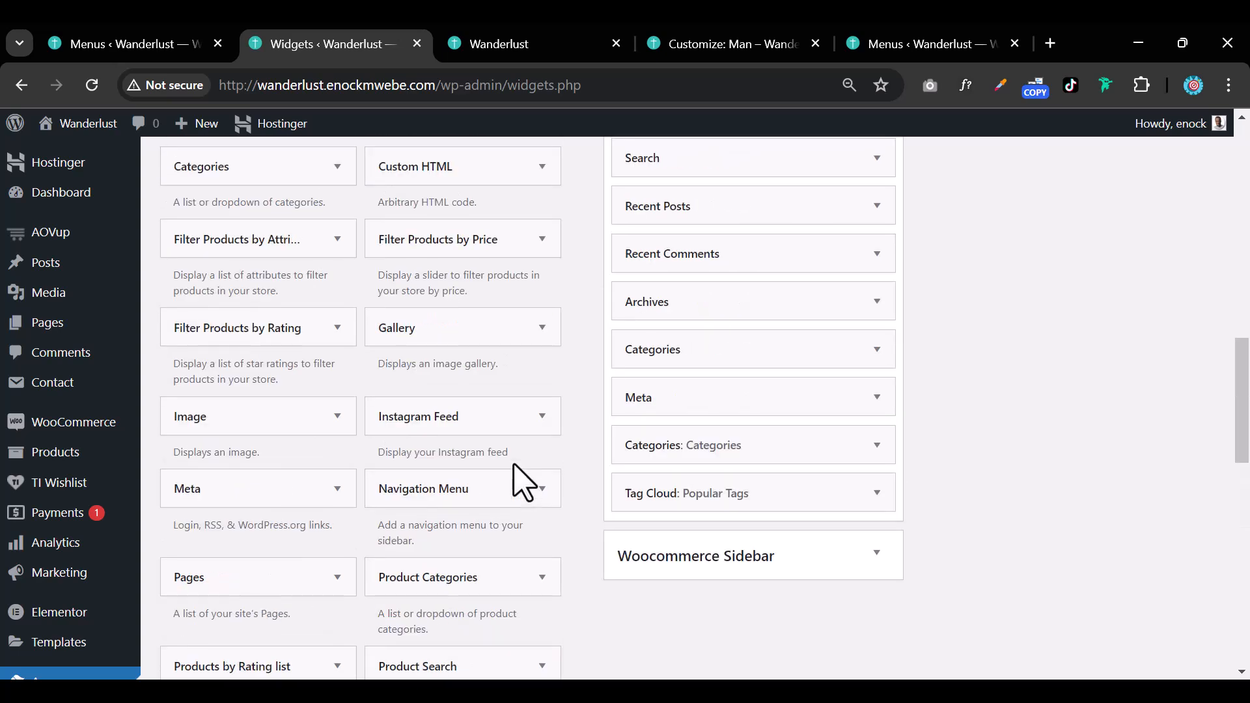
scroll(358, 403, "down", 3)
scroll(515, 449, "up", 5)
mouse_move(99, 470)
scroll(94, 521, "down", 3)
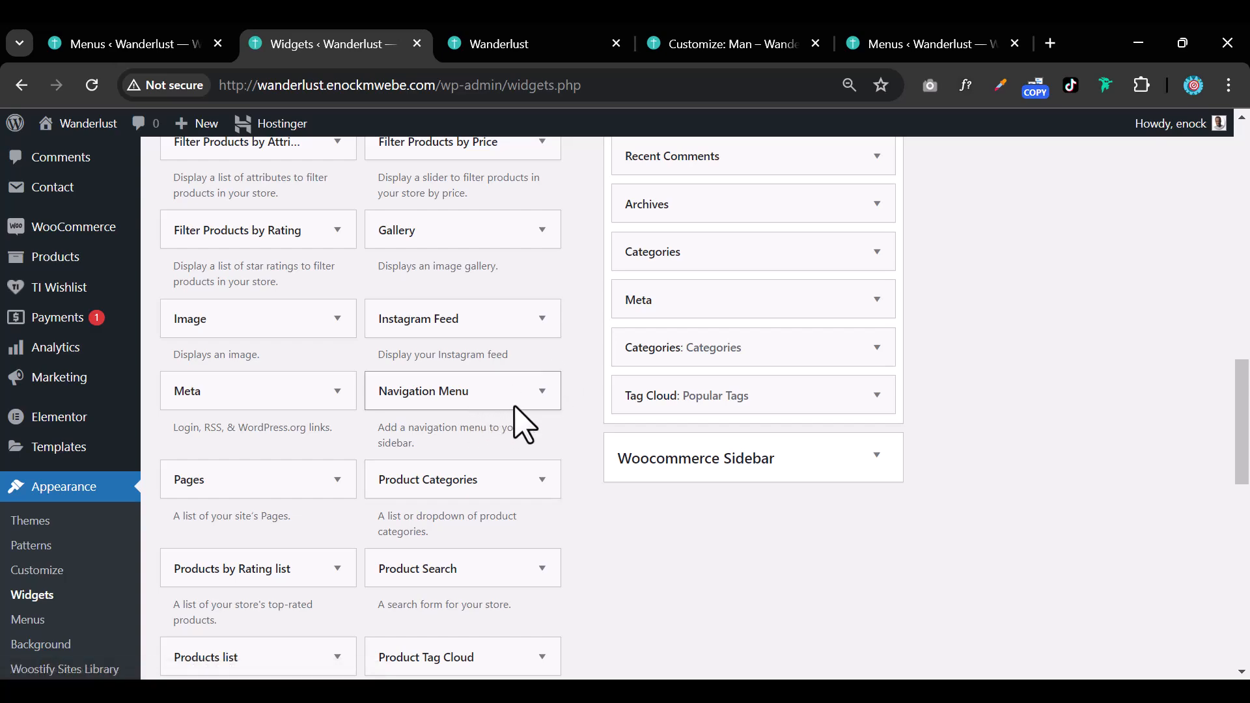
left_click(546, 404)
scroll(489, 455, "down", 3)
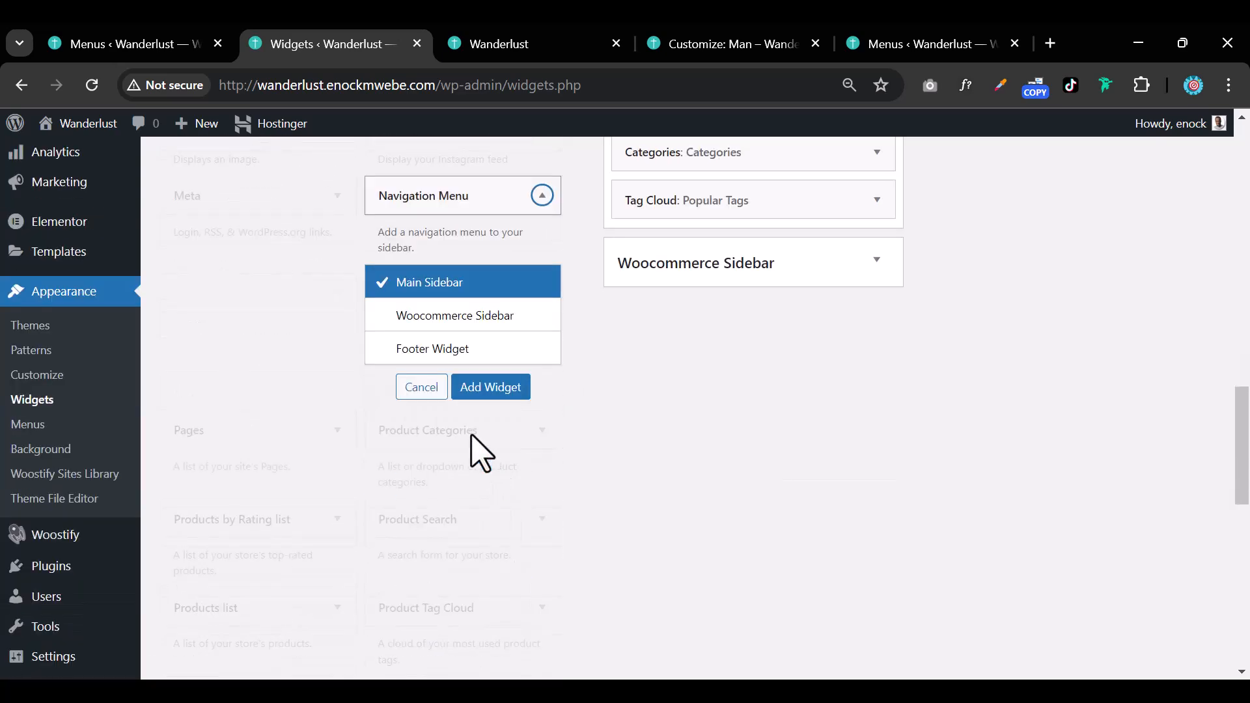
left_click(516, 355)
left_click(498, 389)
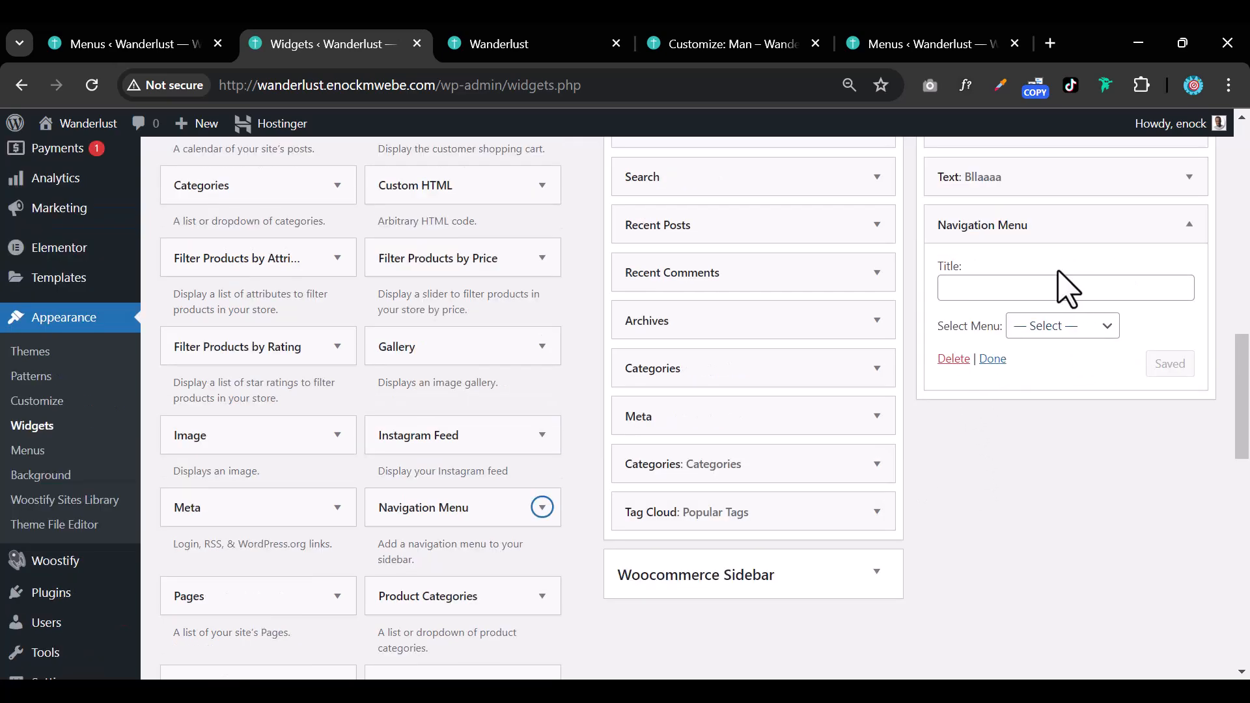
Assign the Categories menu to the new footer Navigation Menu widget, title it Categories, and save it
left_click(1106, 326)
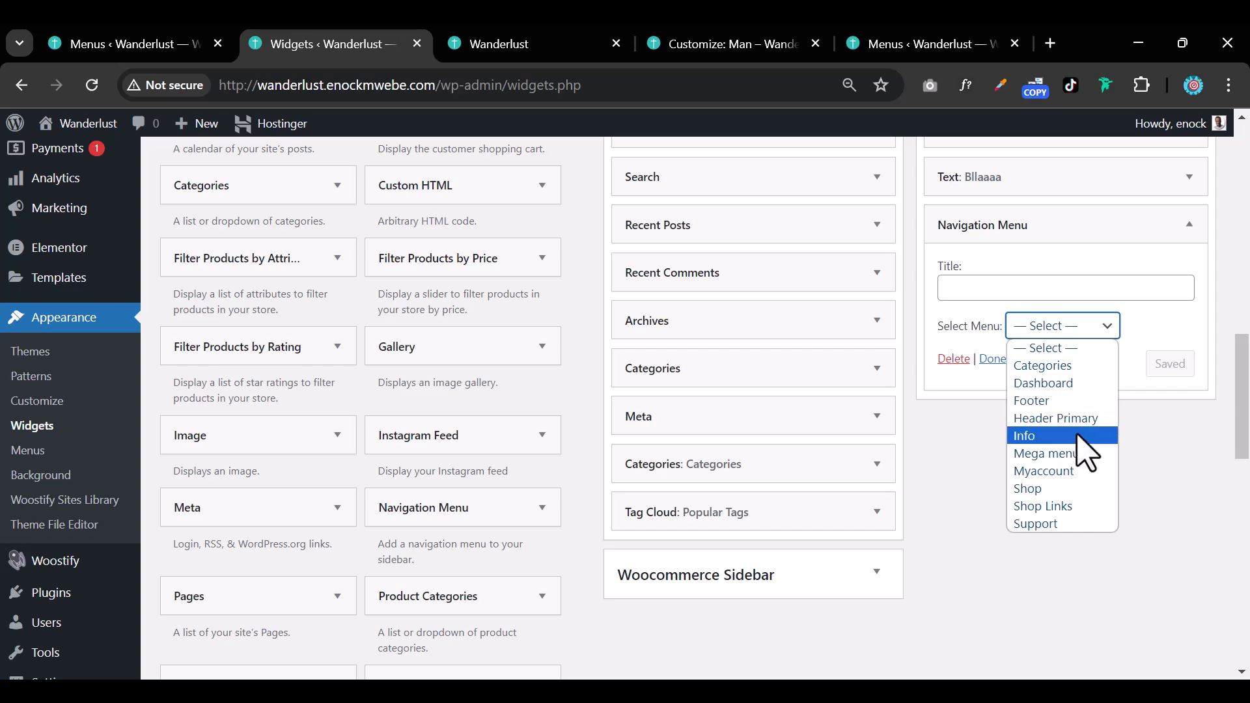
left_click(1072, 366)
left_click(1031, 290)
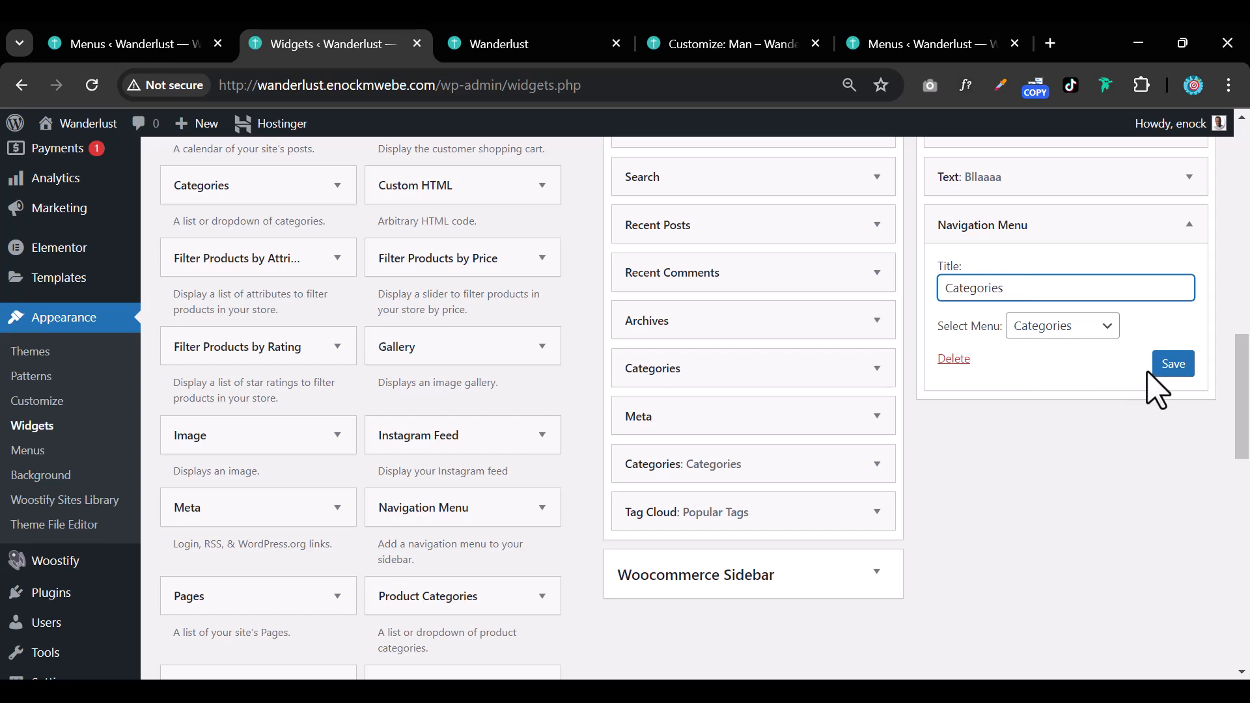
left_click(1166, 373)
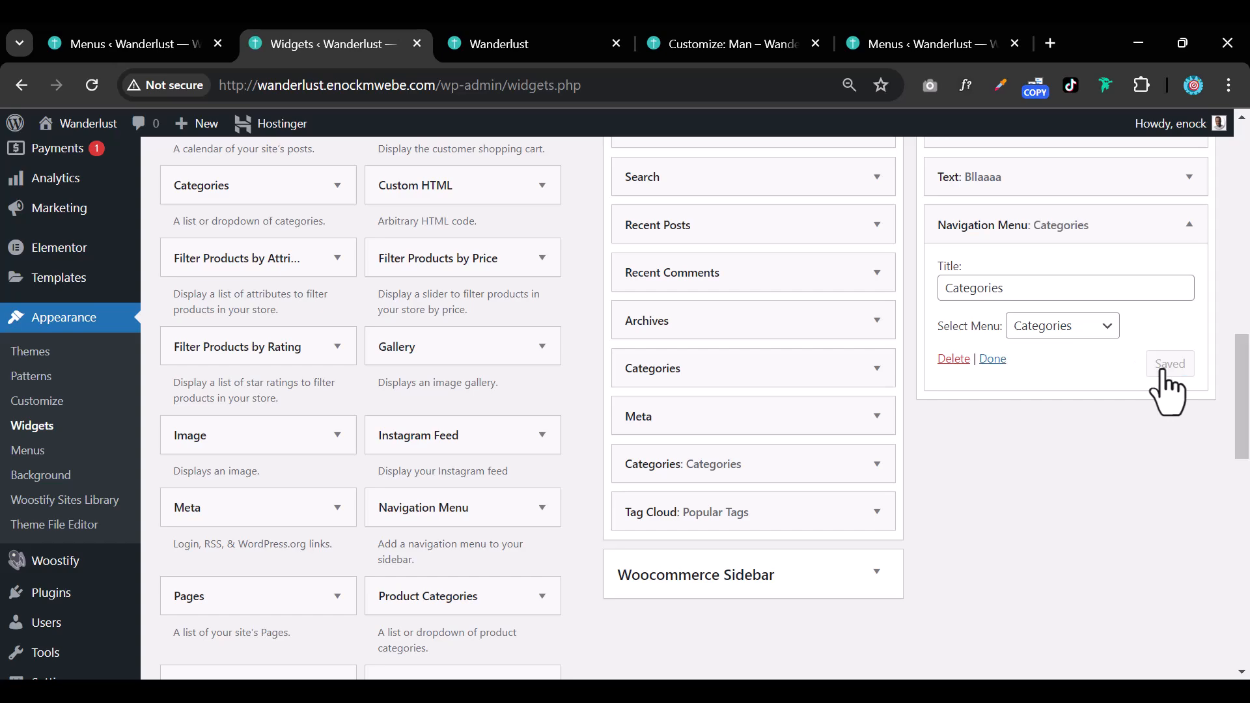
left_click(953, 360)
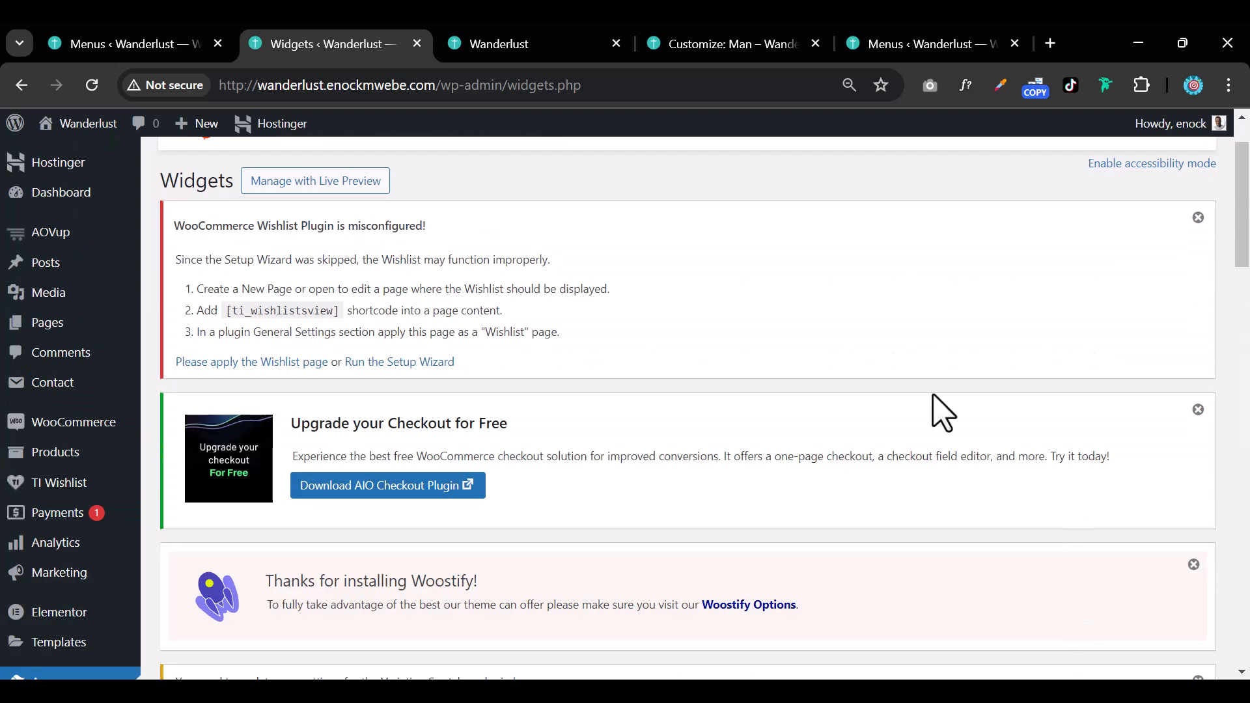
Reload the store's home page and check the new Categories column in the footer
left_click(544, 49)
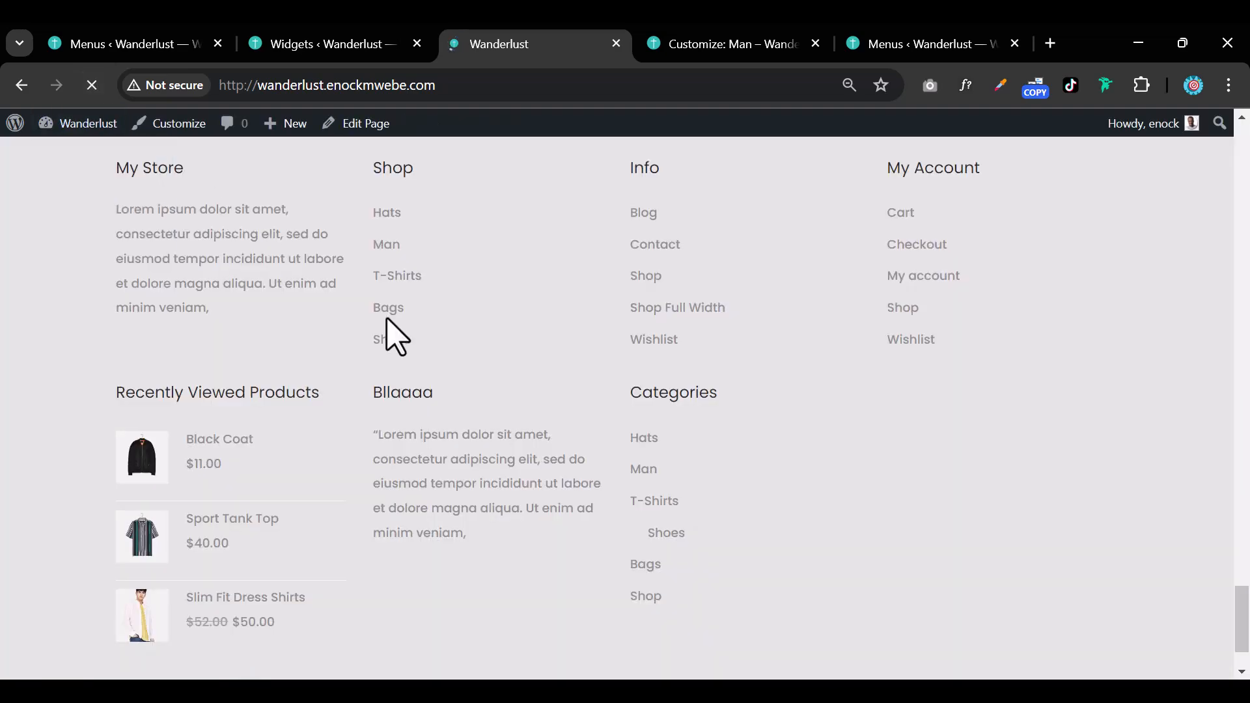
scroll(388, 317, "down", 2)
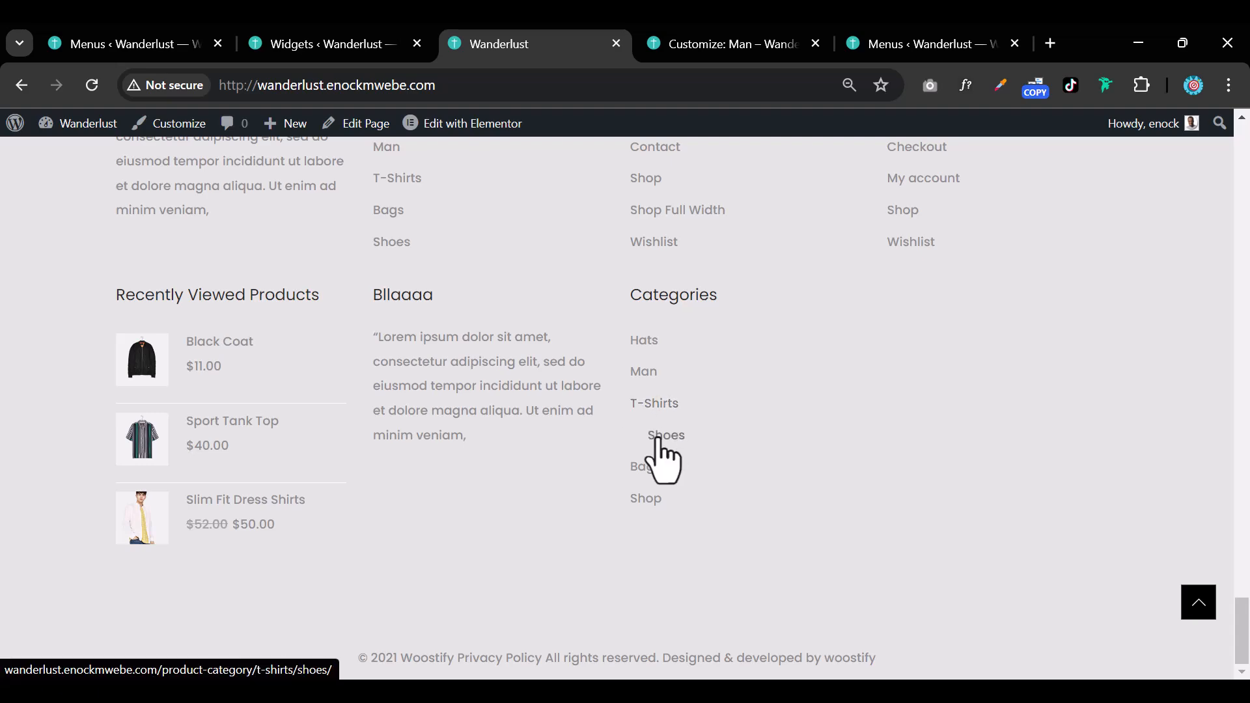
Return to the Categories menu, move Shoes out to the top level below T-Shirts, and save the menu
left_click(134, 44)
scroll(625, 423, "down", 7)
scroll(625, 426, "down", 6)
left_click_drag(534, 324, 502, 333)
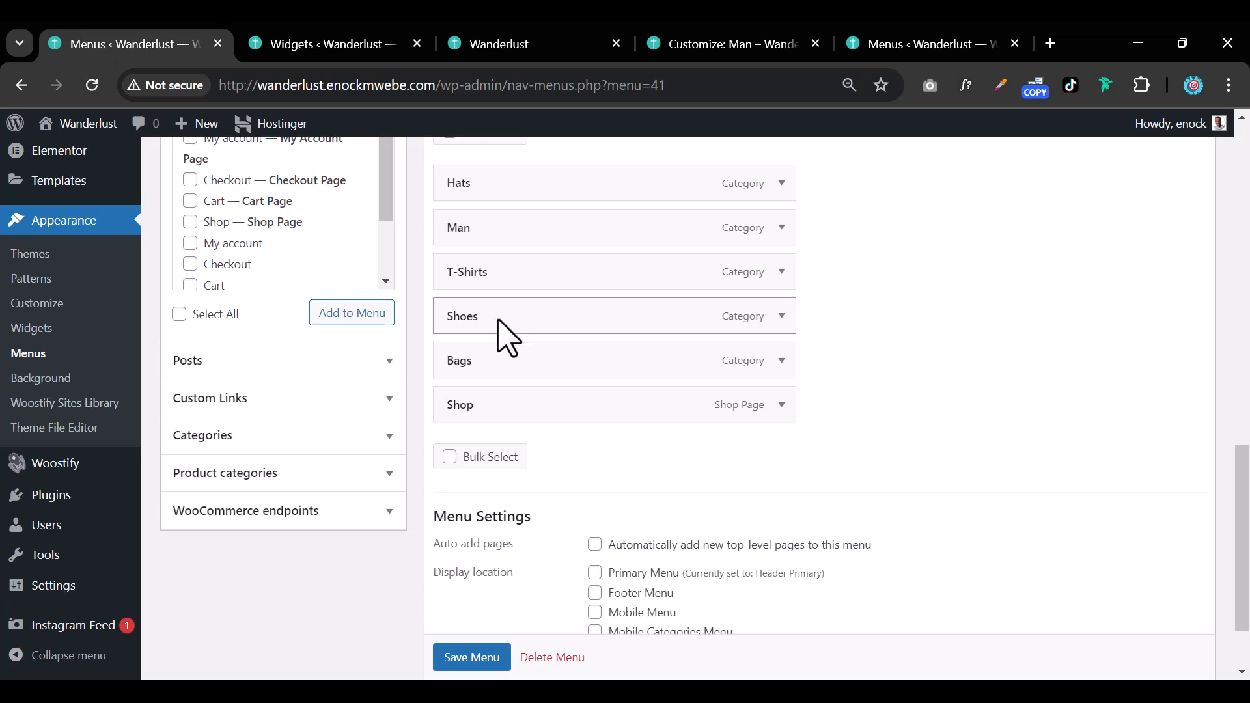
scroll(546, 391, "down", 2)
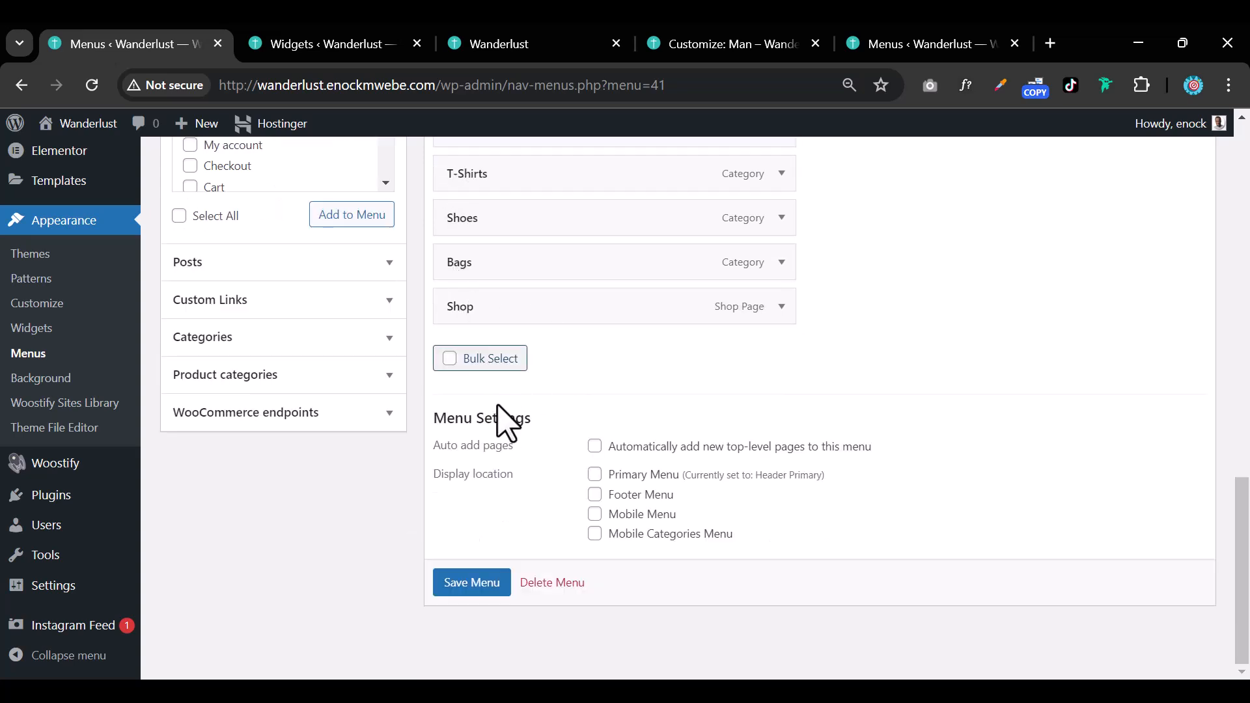
left_click(462, 585)
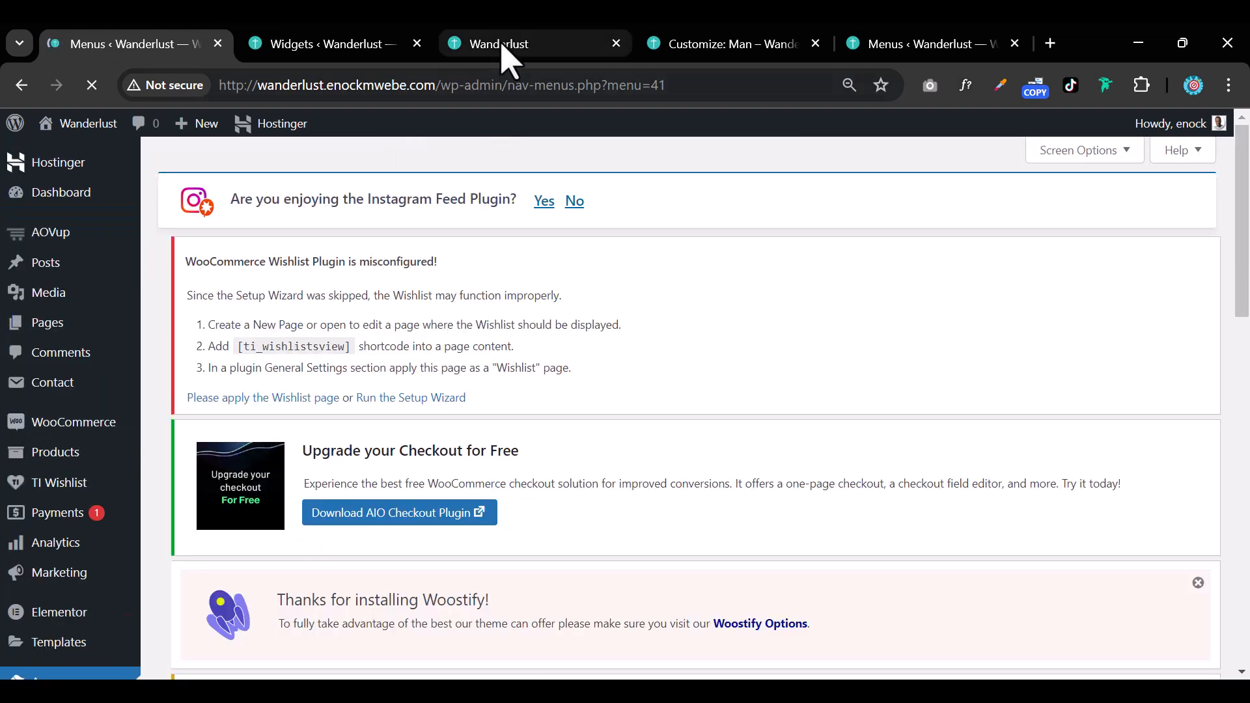
Review the footer columns on the store's home page, including the reordered Categories list
left_click(500, 46)
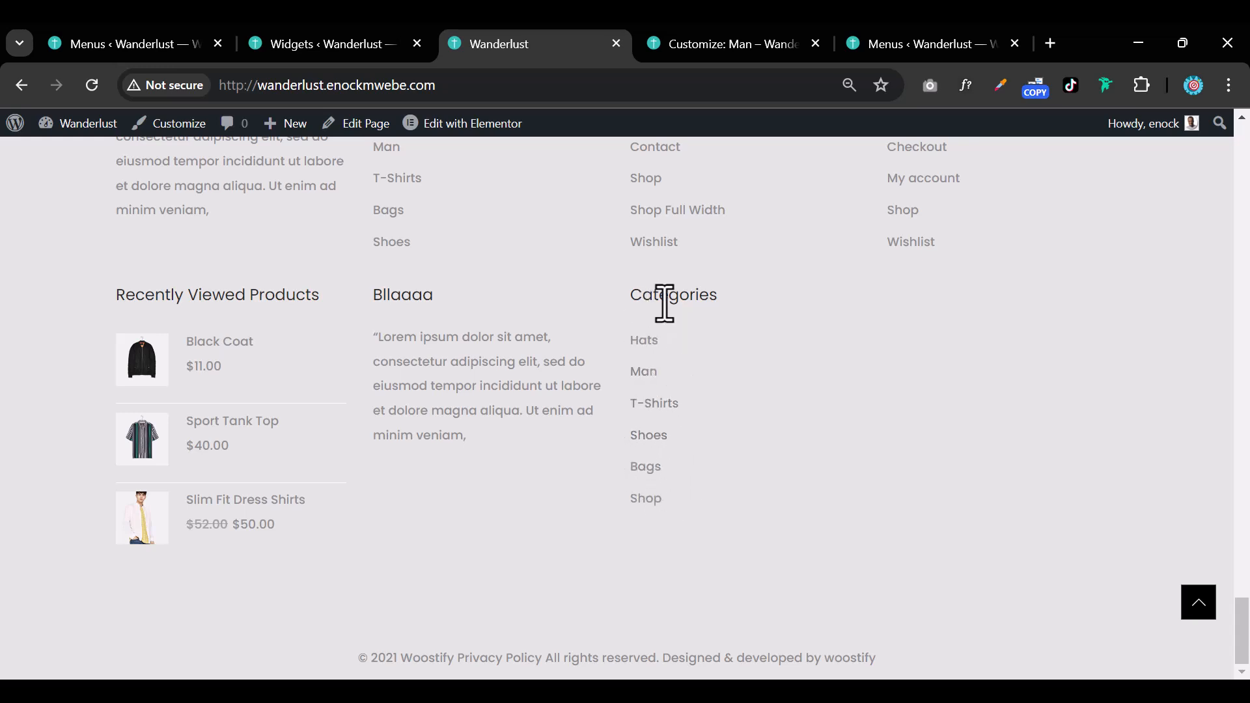
scroll(716, 364, "up", 5)
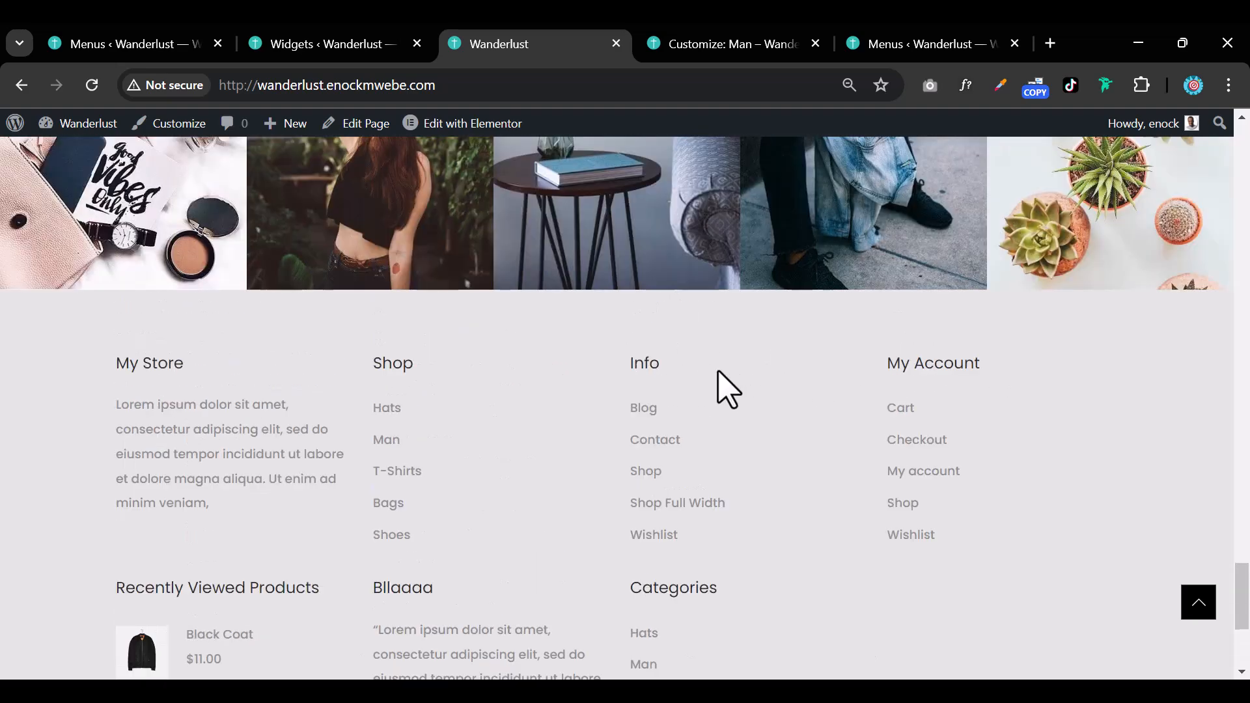
scroll(475, 383, "down", 3)
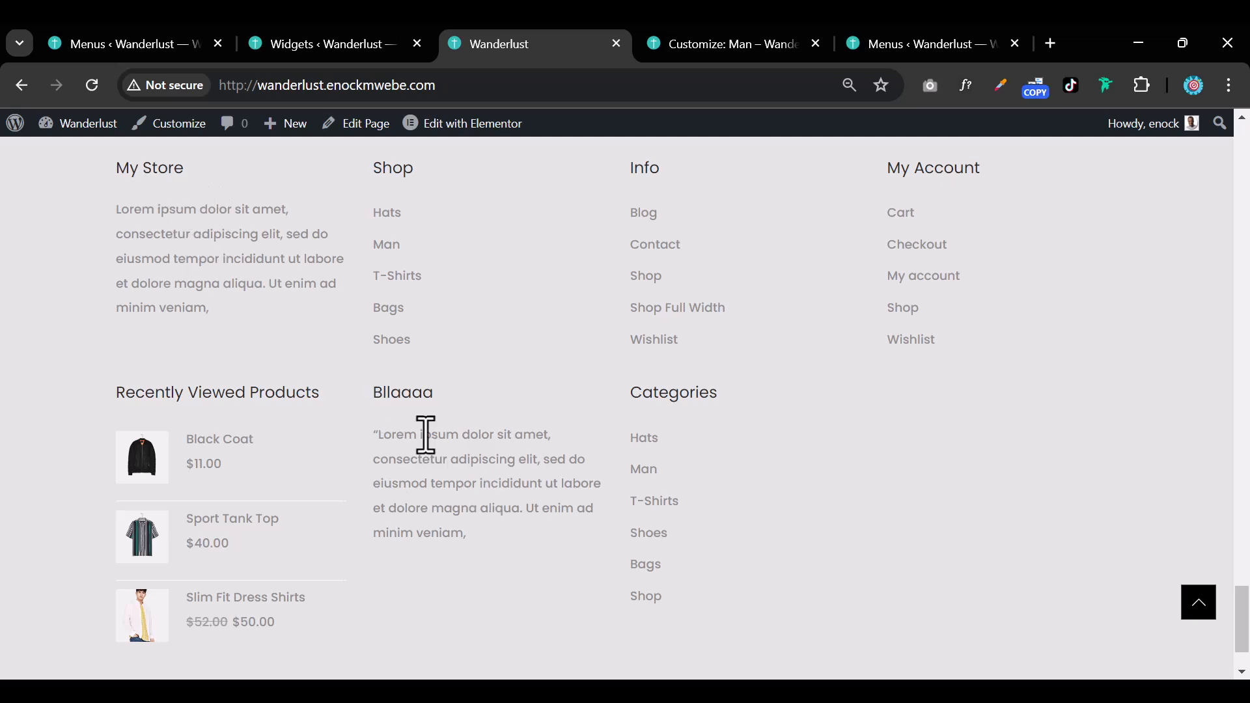
scroll(425, 435, "down", 2)
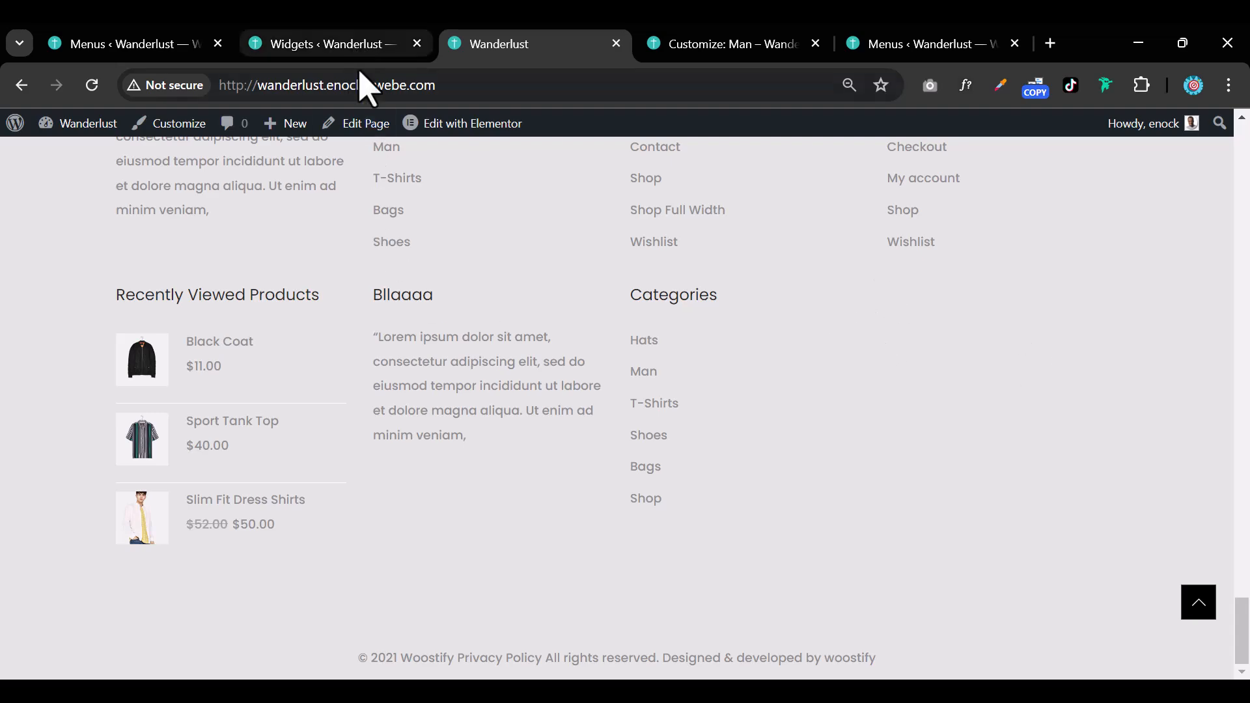
Return to the Widgets page and add a Recent Product Reviews widget to the Footer Widget area
left_click(312, 46)
scroll(577, 401, "down", 5)
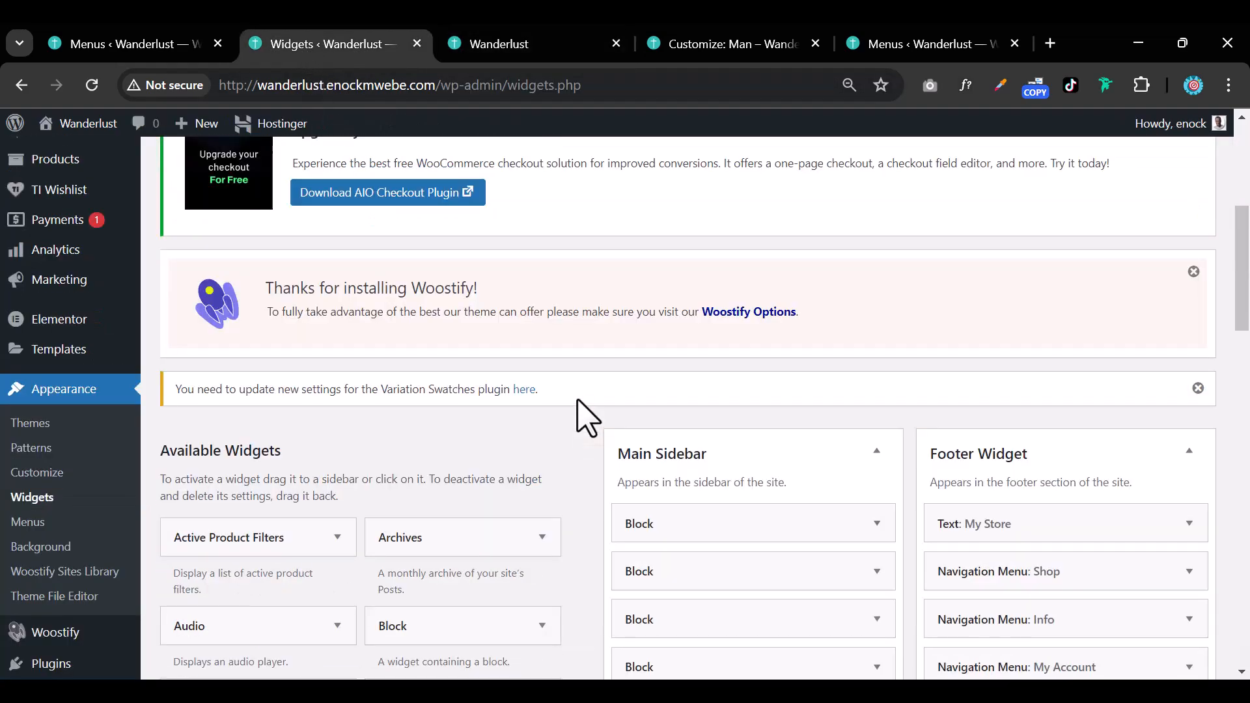
scroll(586, 417, "down", 18)
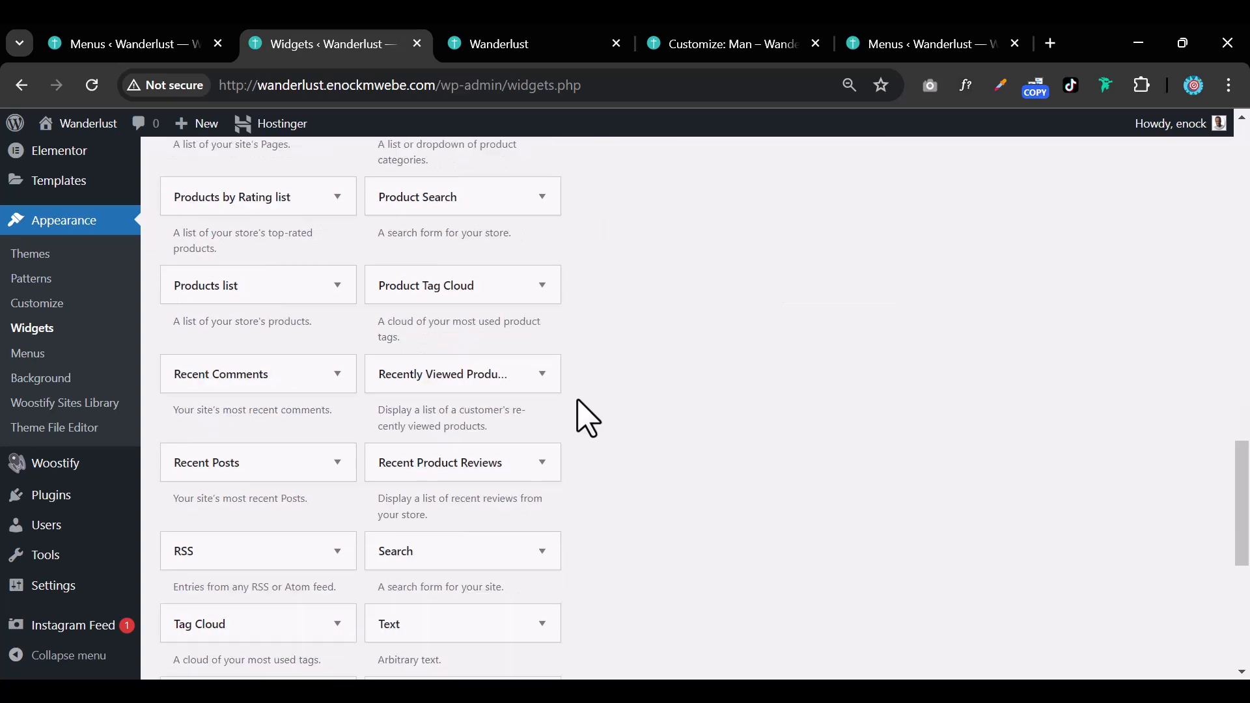
scroll(586, 417, "down", 2)
left_click(506, 45)
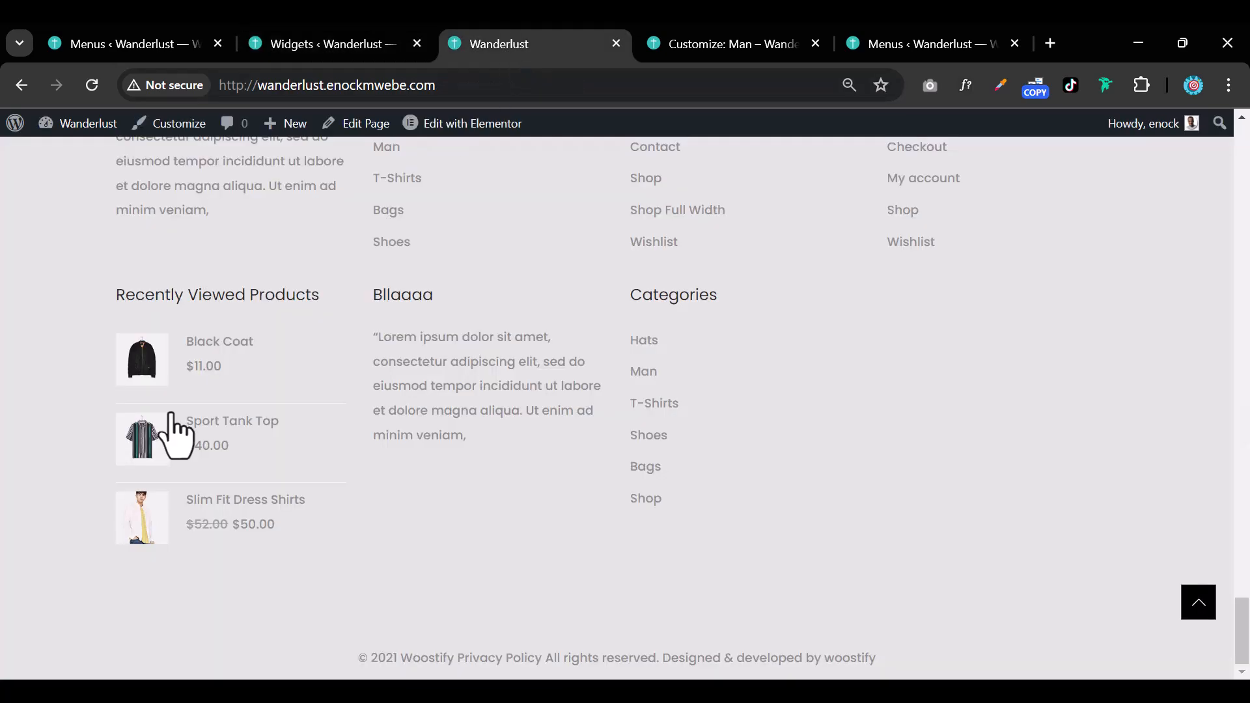
left_click(336, 46)
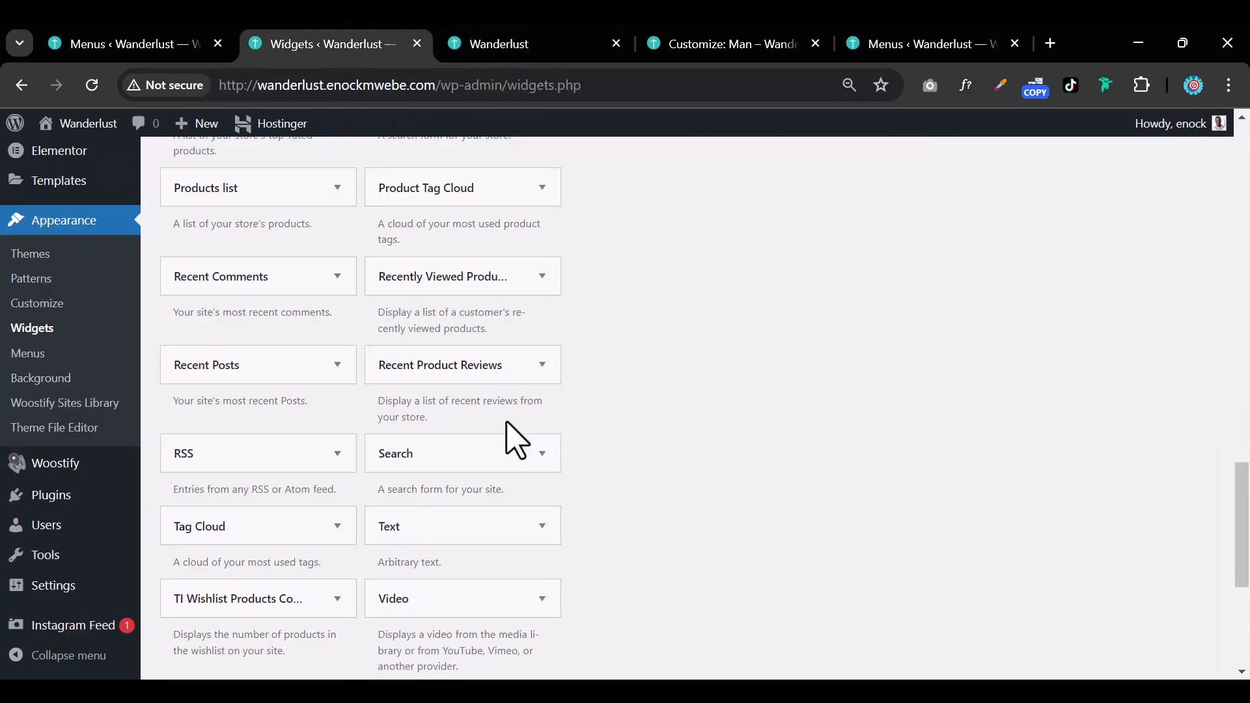
left_click(542, 366)
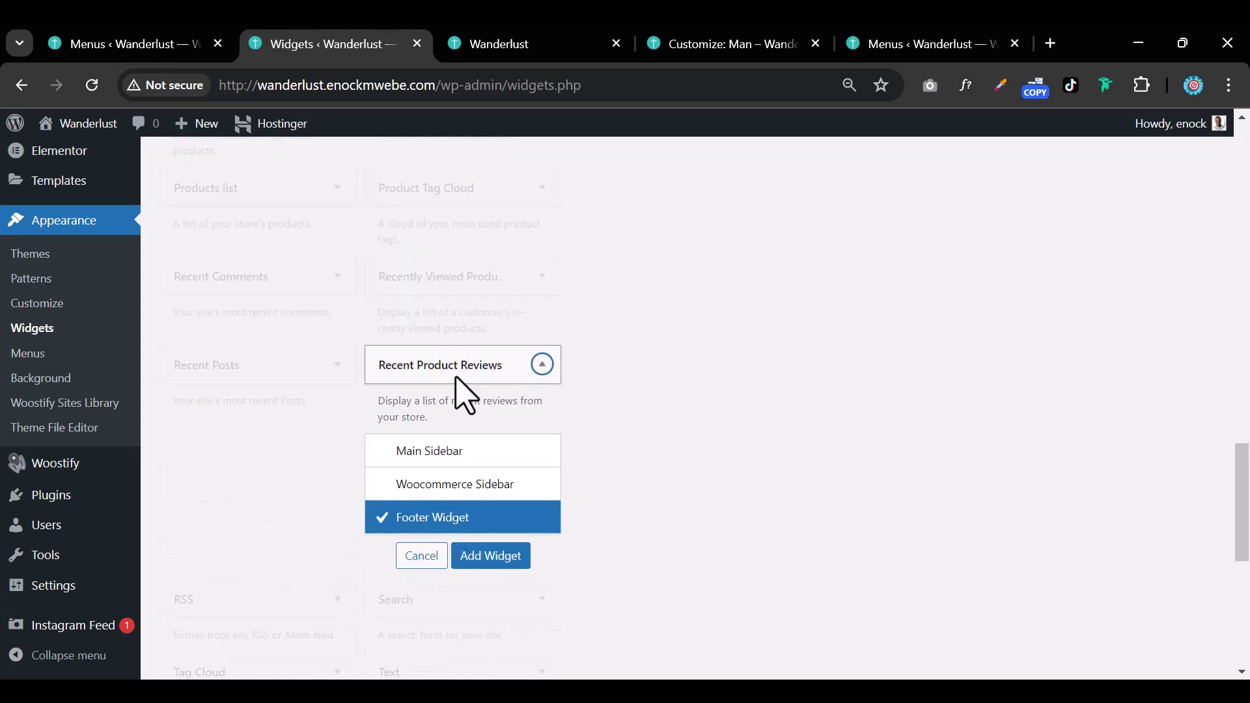
scroll(547, 423, "down", 1)
left_click(510, 461)
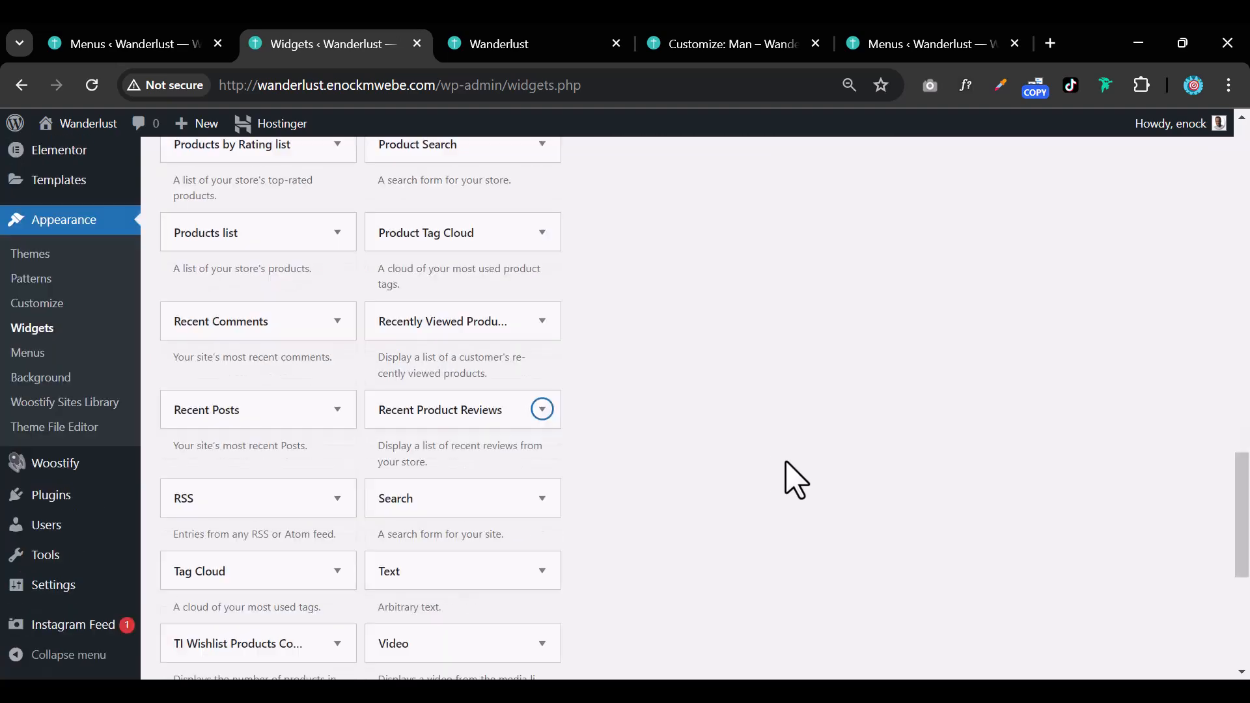
Set the new Recent Product Reviews widget to show 4 reviews and save it
scroll(788, 461, "up", 2)
scroll(796, 480, "up", 4)
left_click(976, 486)
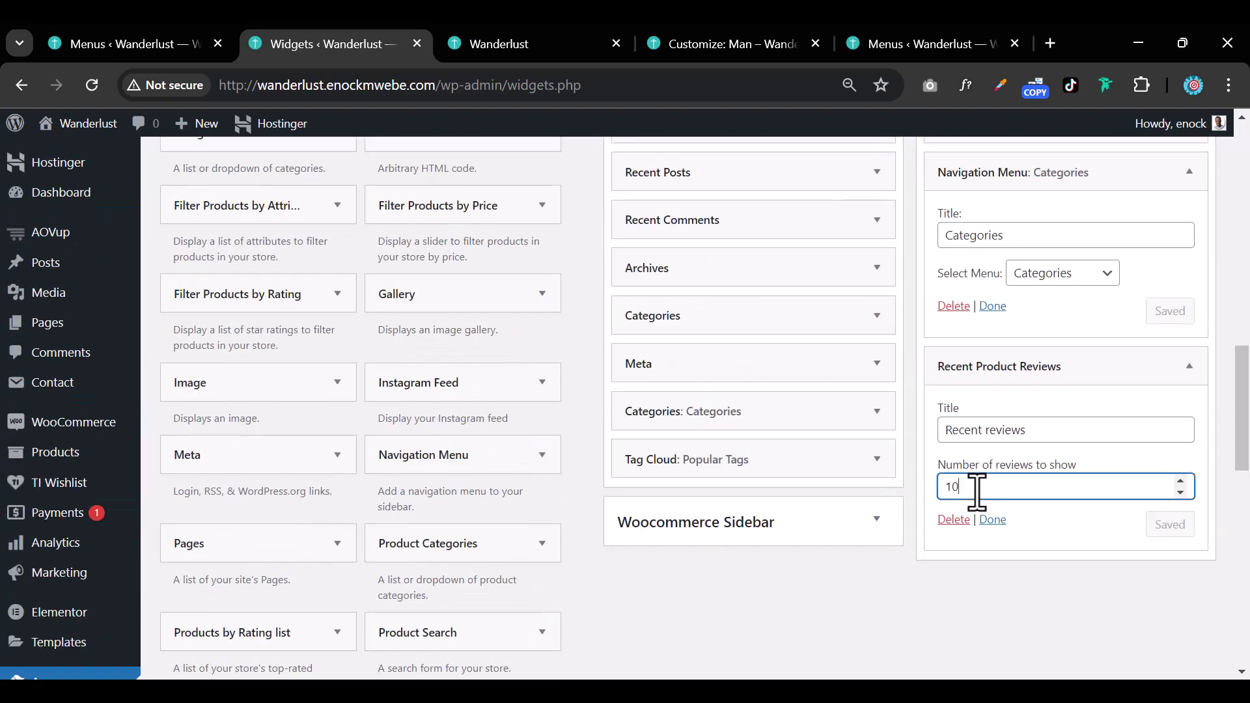
key("BackSpace")
key("BackSpace")
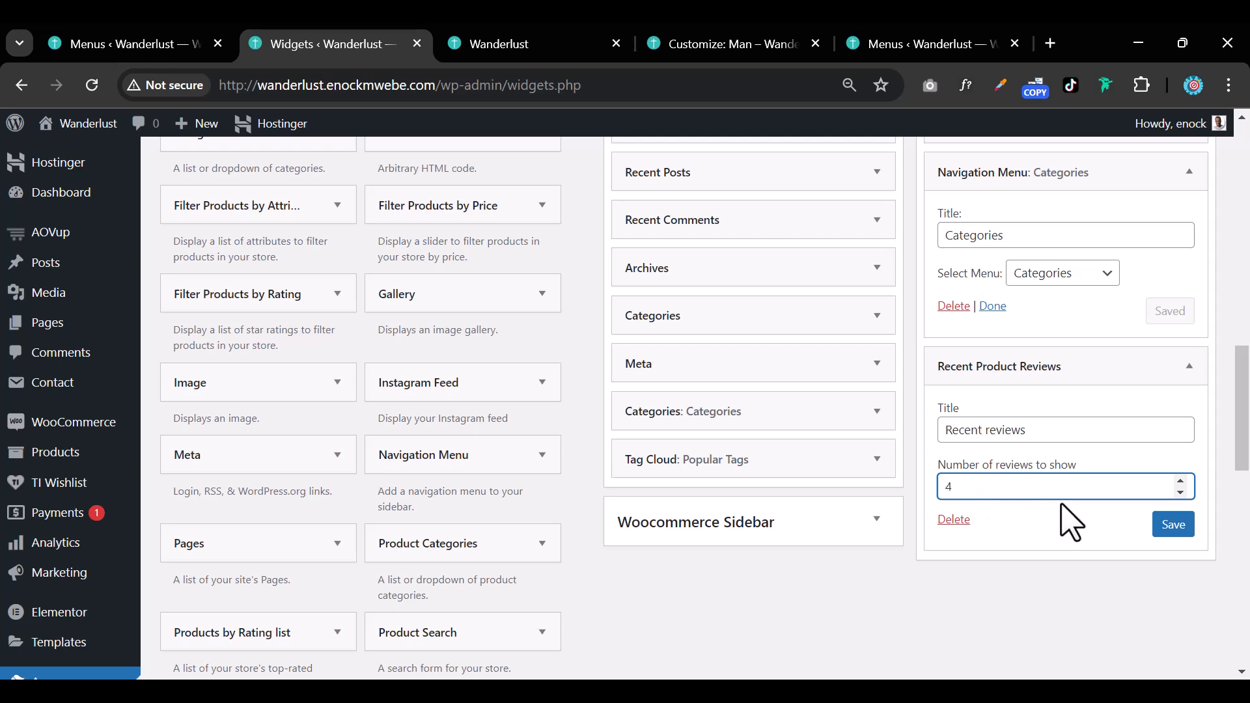
type("4")
left_click(1173, 528)
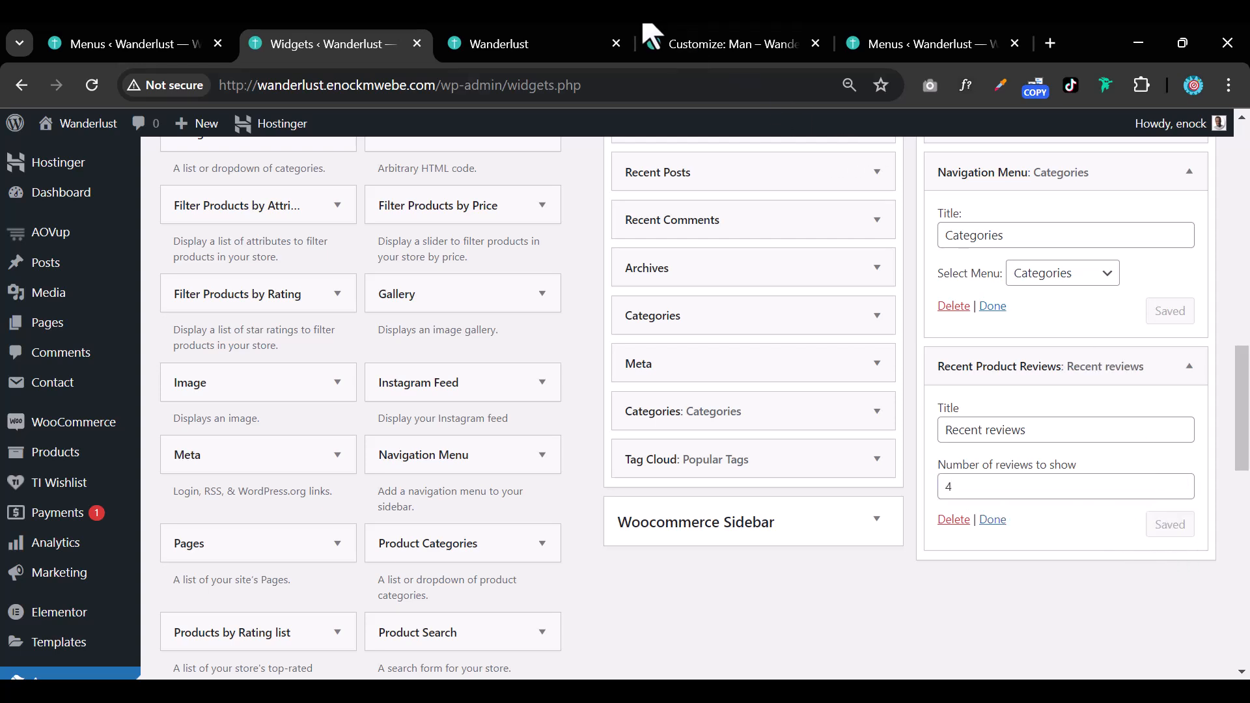
Reload the store's home page and check the Recent reviews column alongside the other footer columns
left_click(546, 46)
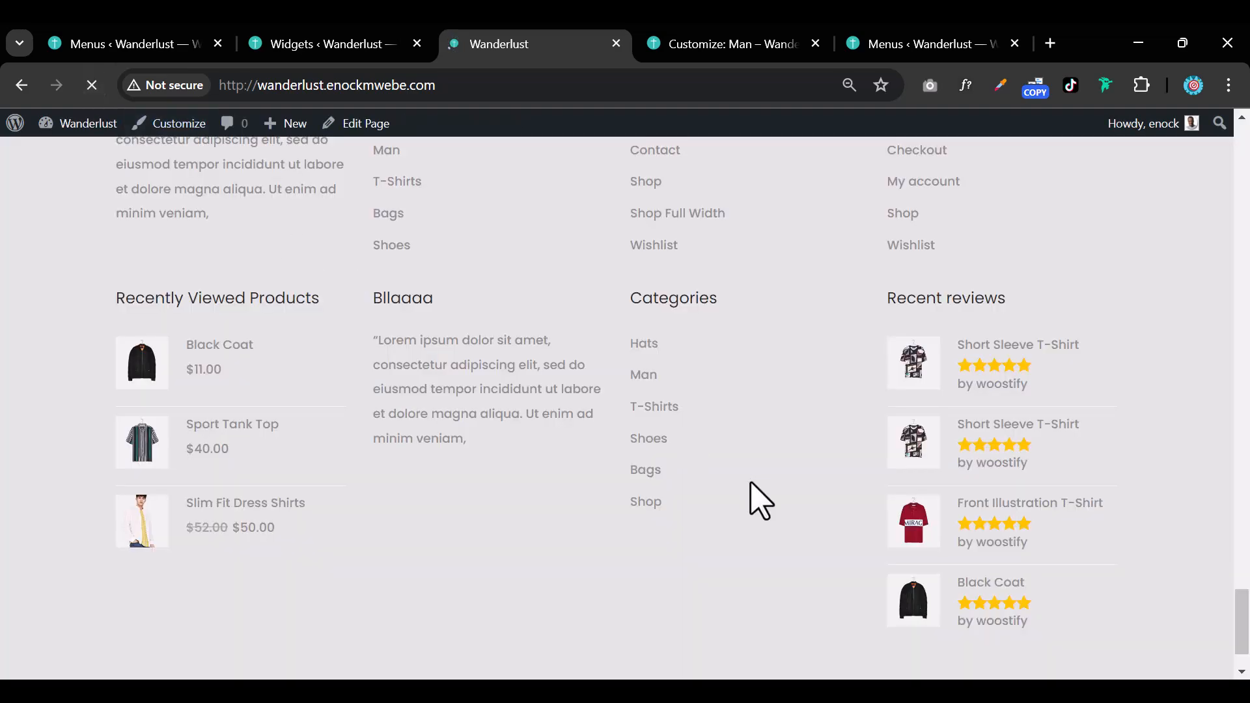
scroll(888, 577, "up", 2)
scroll(888, 577, "down", 3)
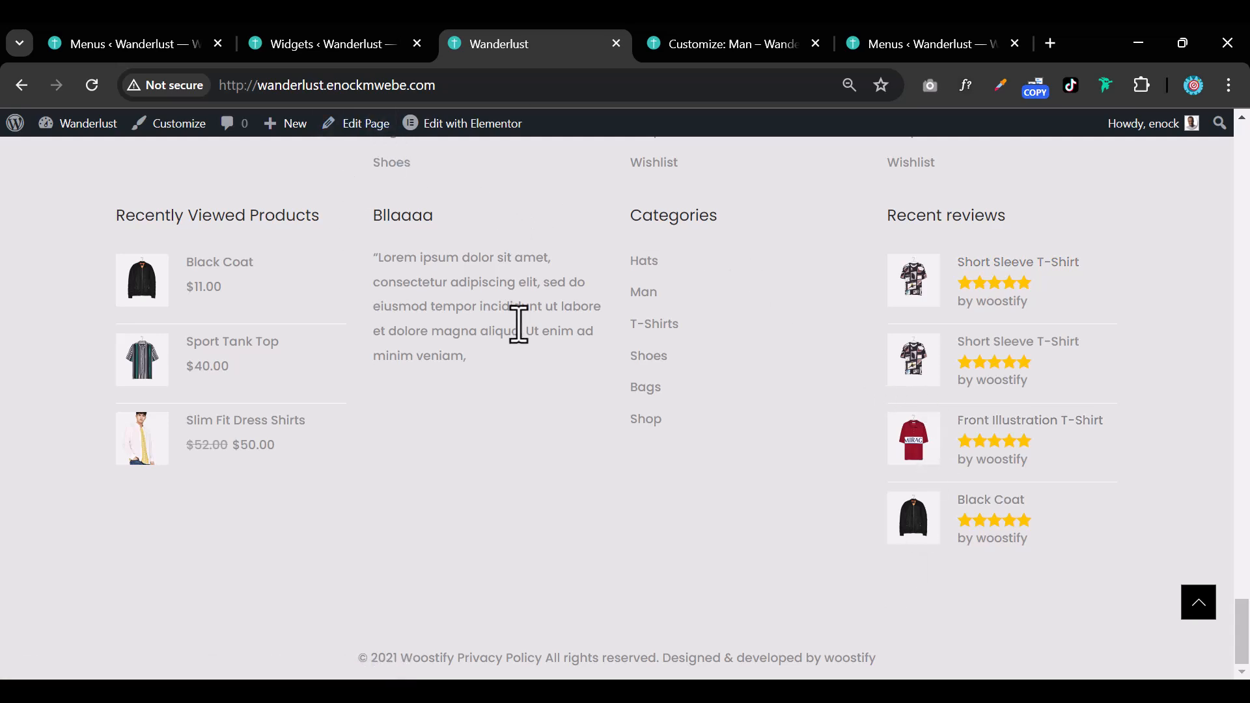
scroll(807, 299, "up", 3)
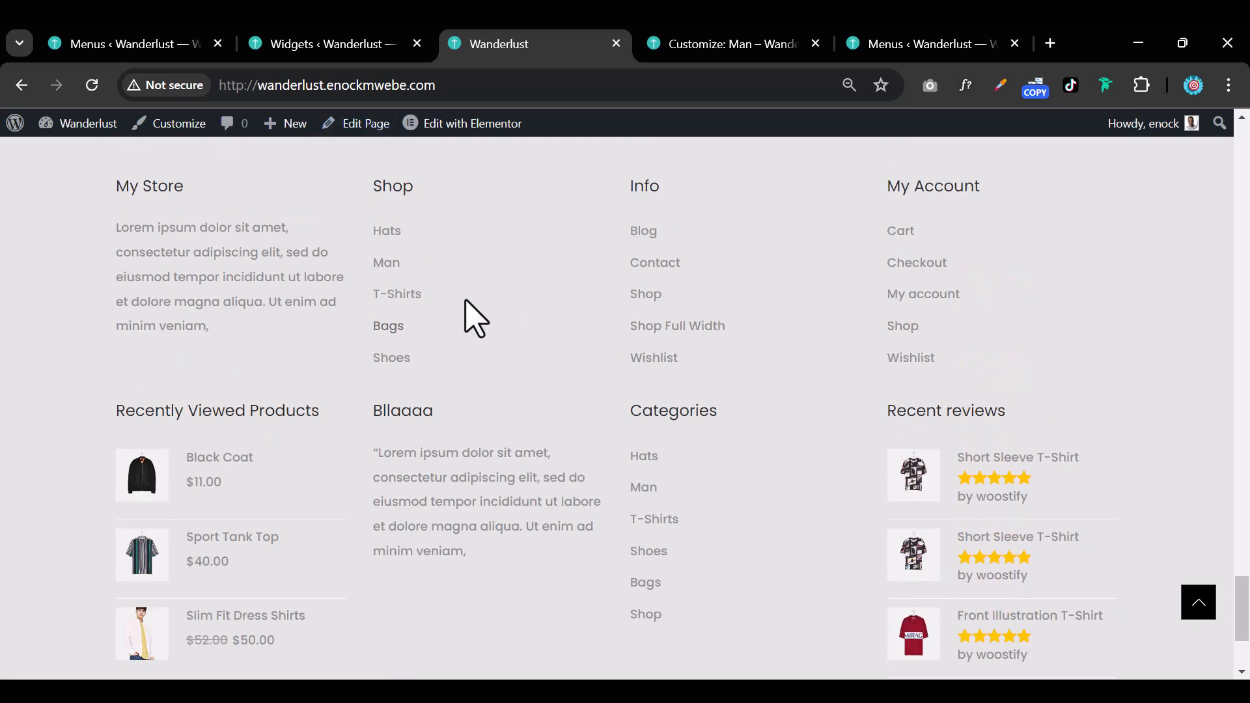
scroll(555, 374, "down", 3)
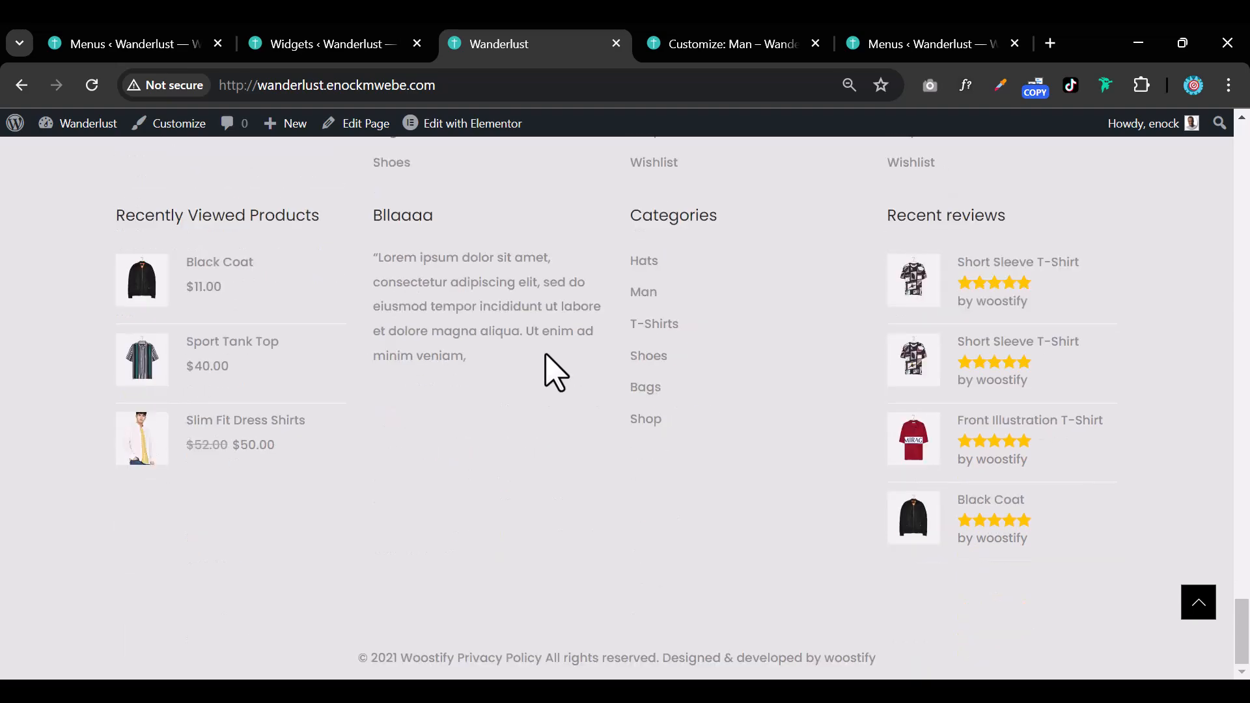
scroll(556, 374, "up", 5)
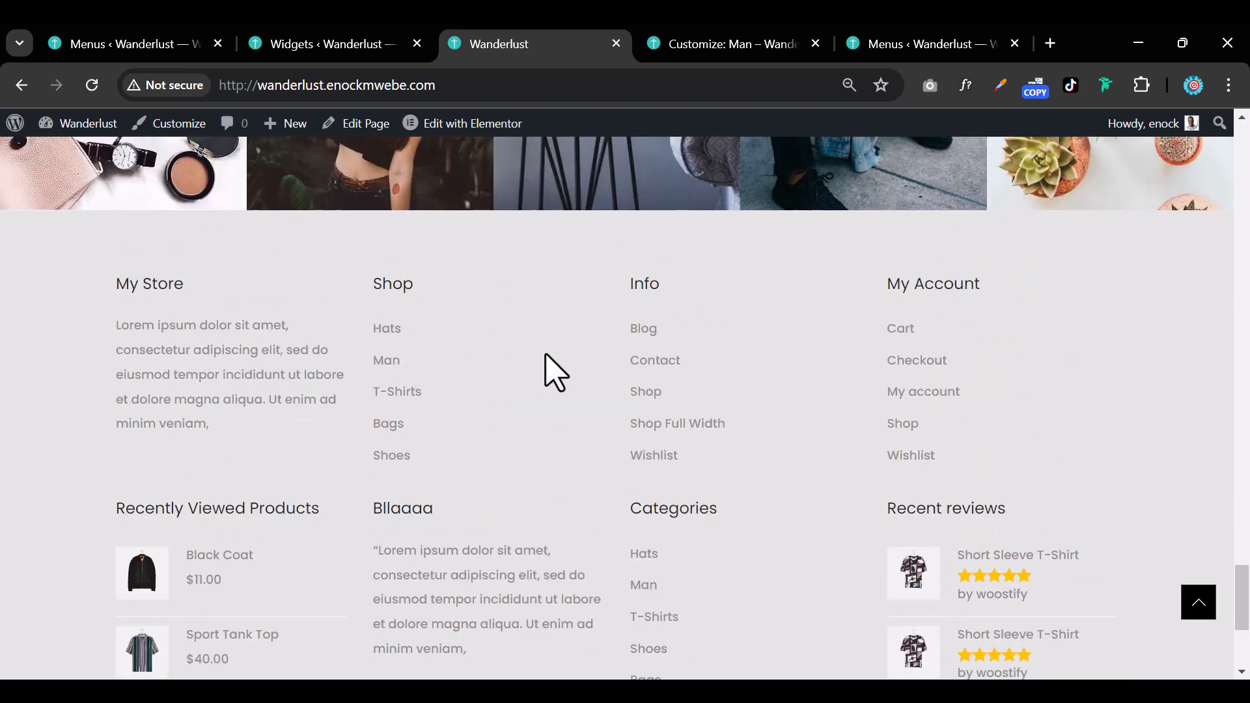
left_click(310, 54)
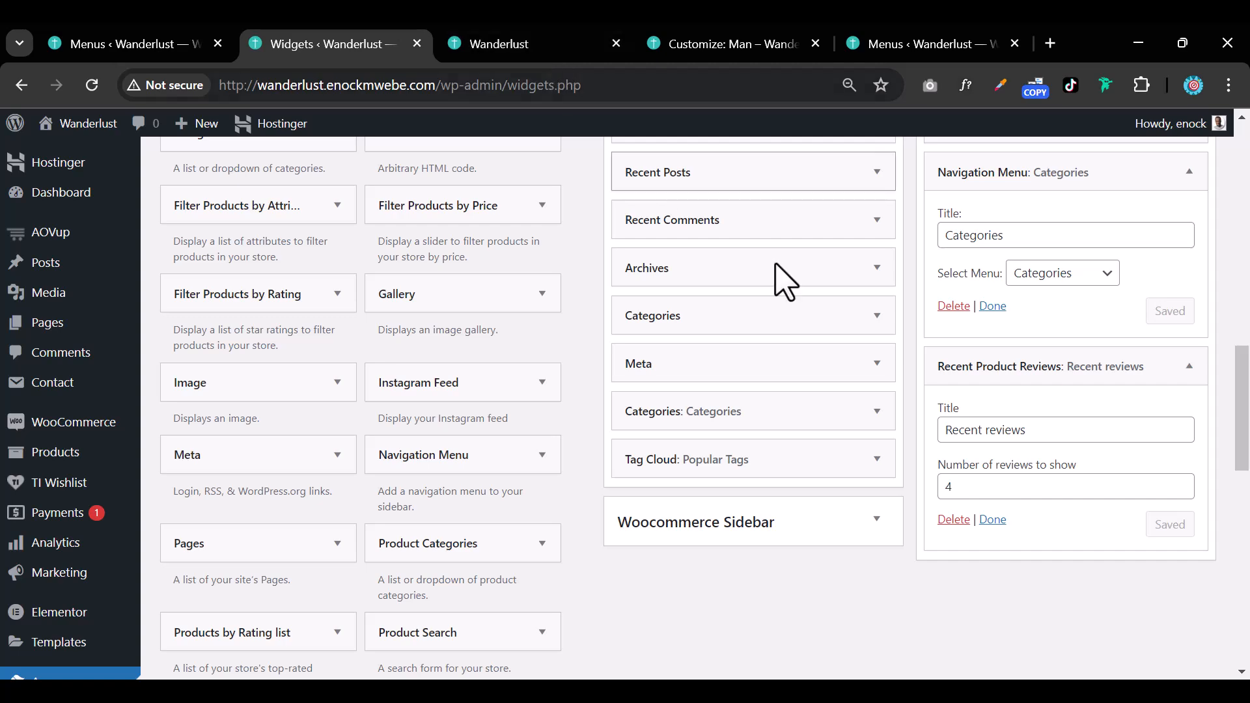
scroll(1070, 463, "up", 3)
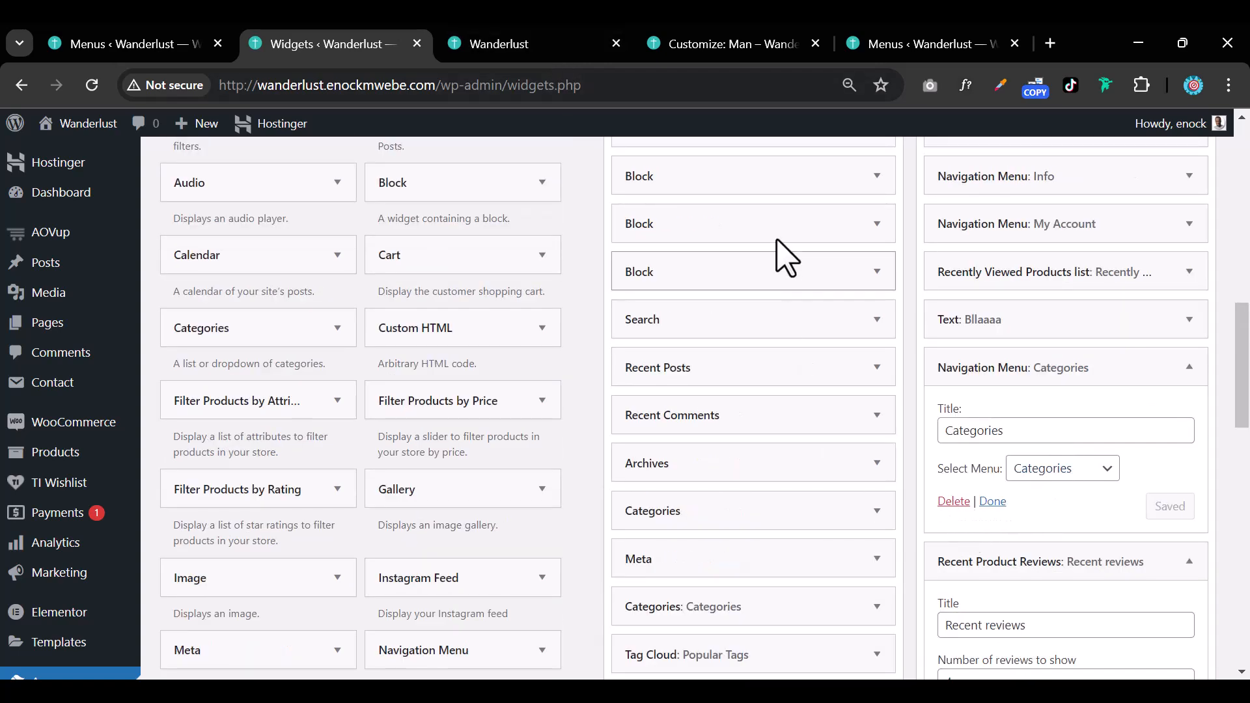
left_click(704, 47)
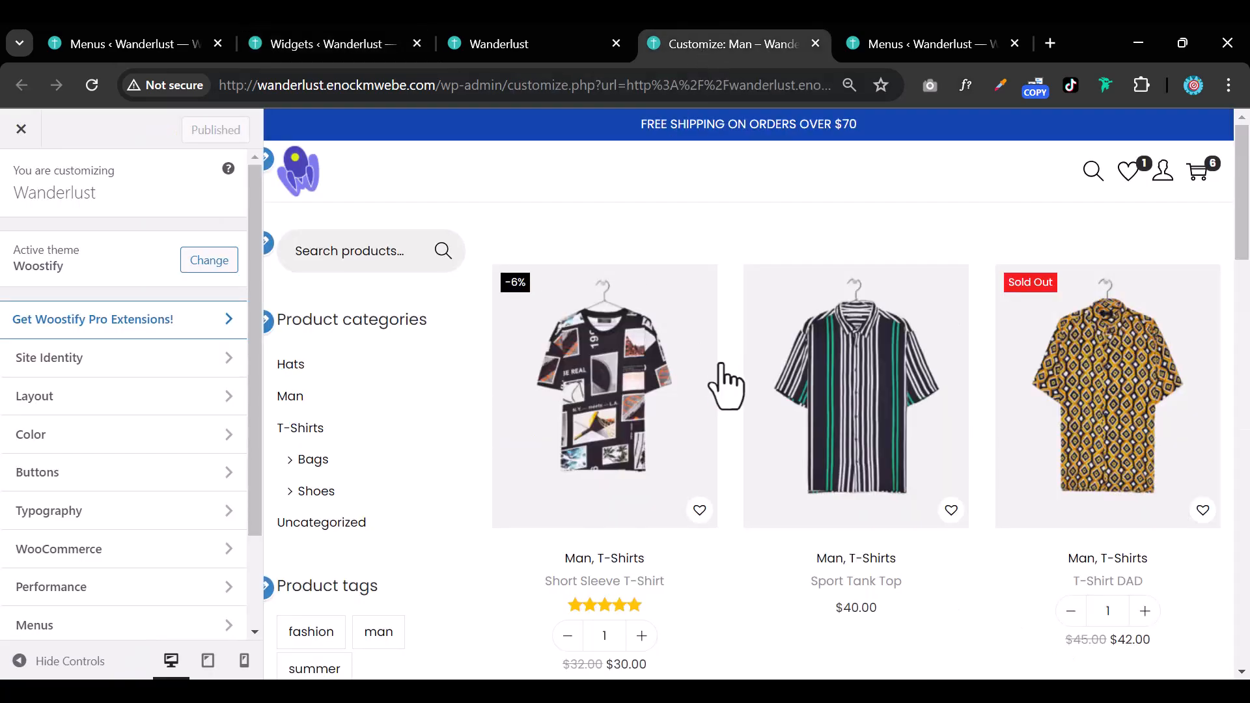
scroll(717, 364, "down", 6)
scroll(717, 363, "up", 6)
Open the Customizer for the store's home page in a new tab and close the older tabs that follow it
left_click(511, 49)
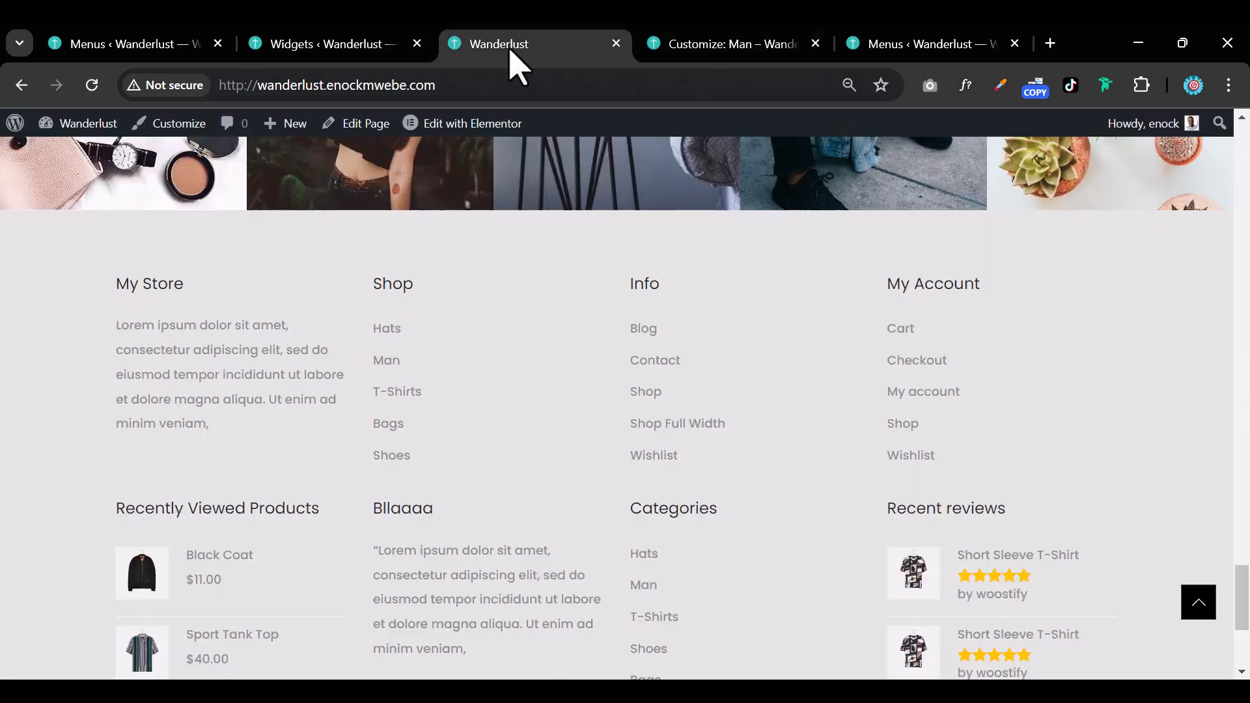
right_click(511, 50)
right_click(203, 126)
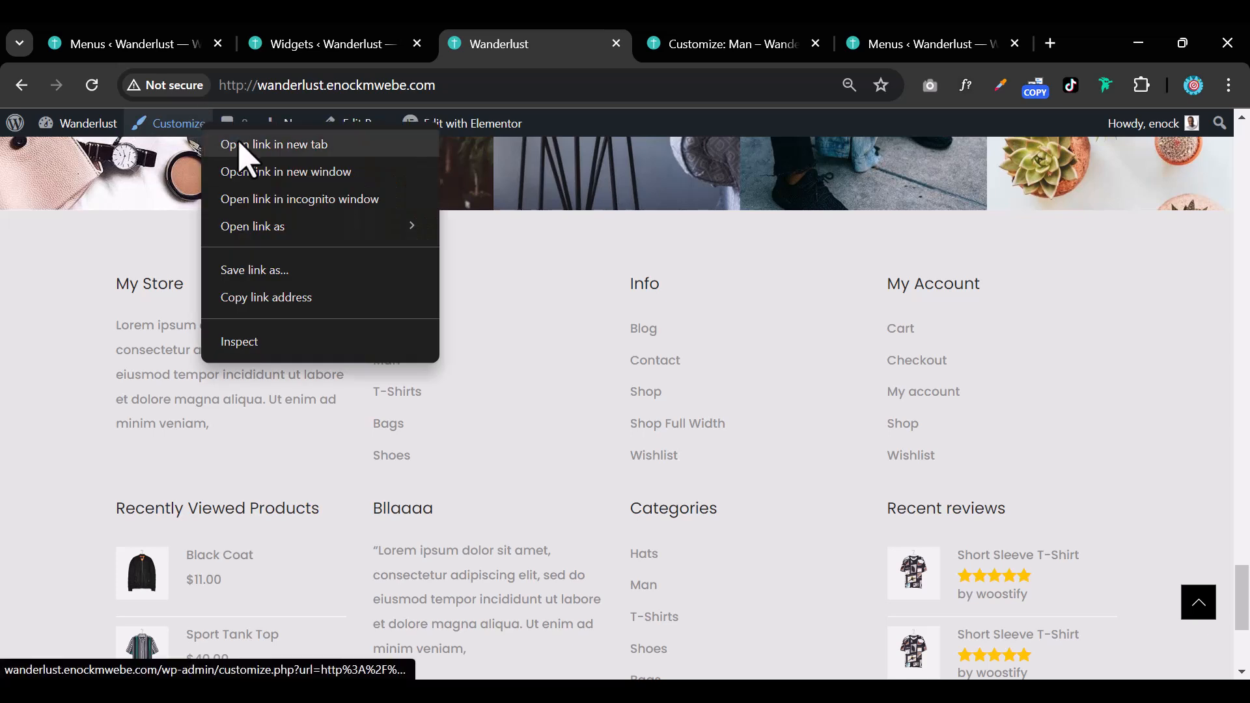
left_click(240, 144)
left_click(617, 46)
right_click(618, 50)
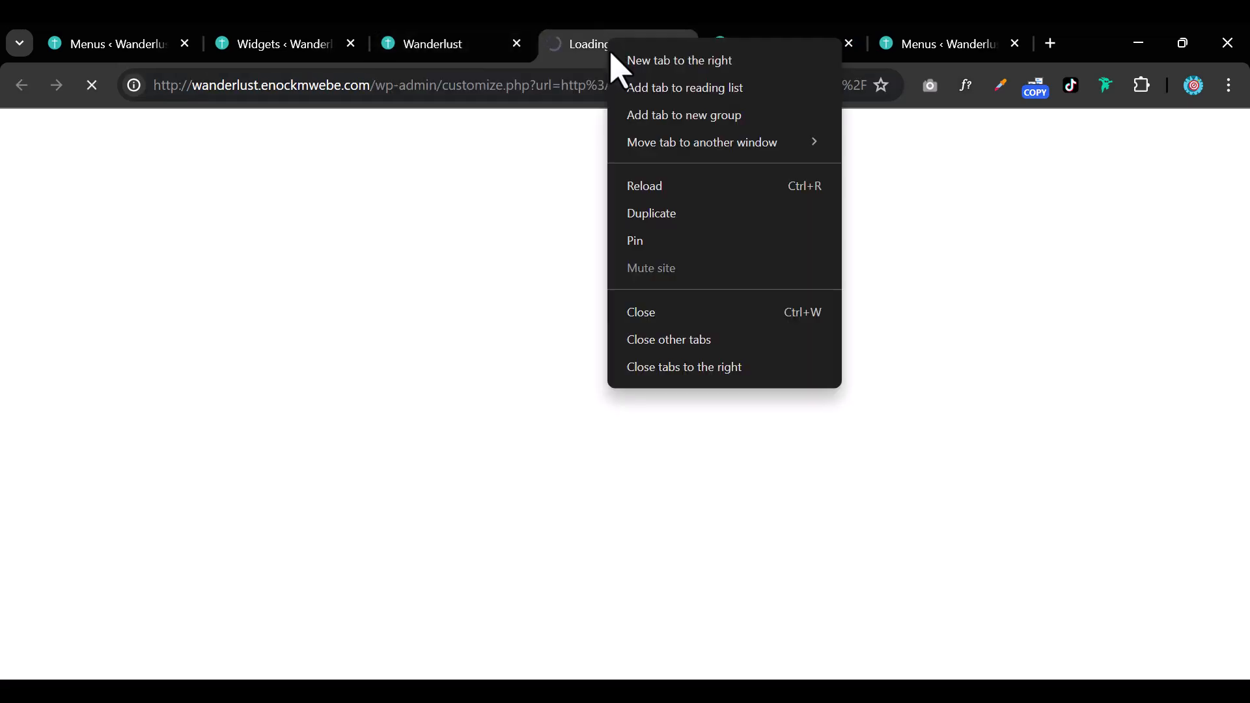
left_click(727, 370)
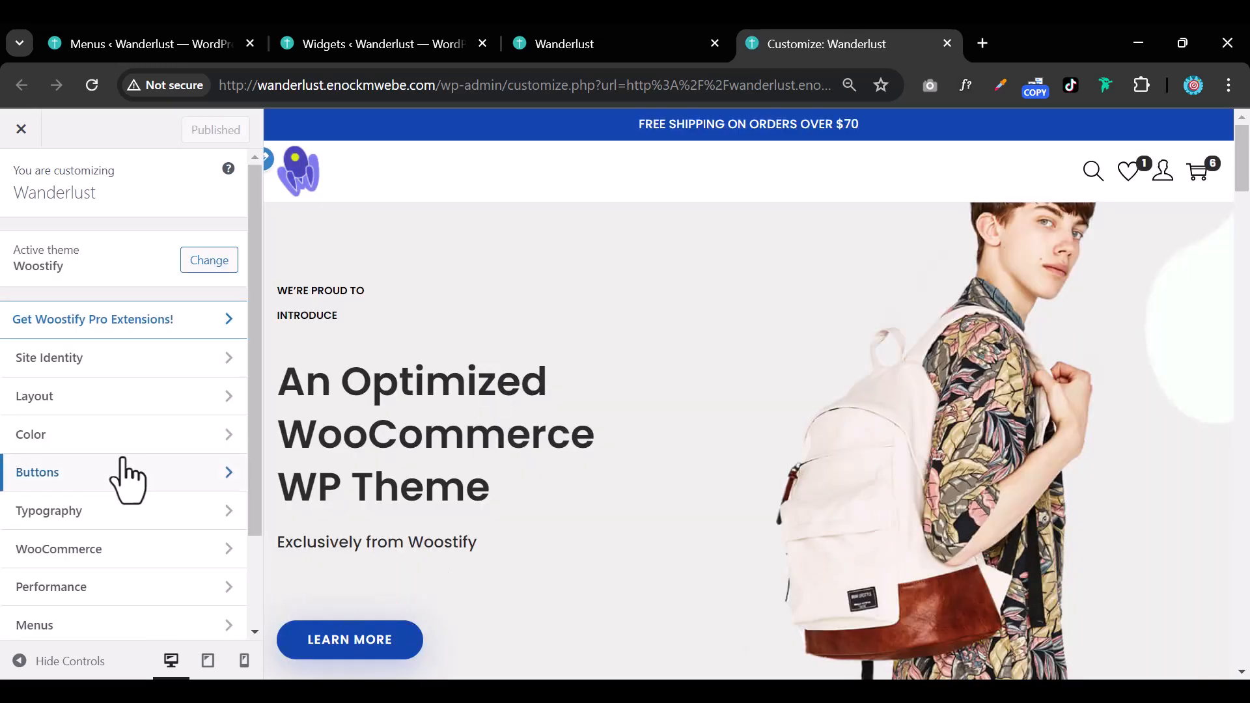
In the Customizer's footer layout settings, set the widget columns to 5 and publish the change
scroll(125, 480, "down", 2)
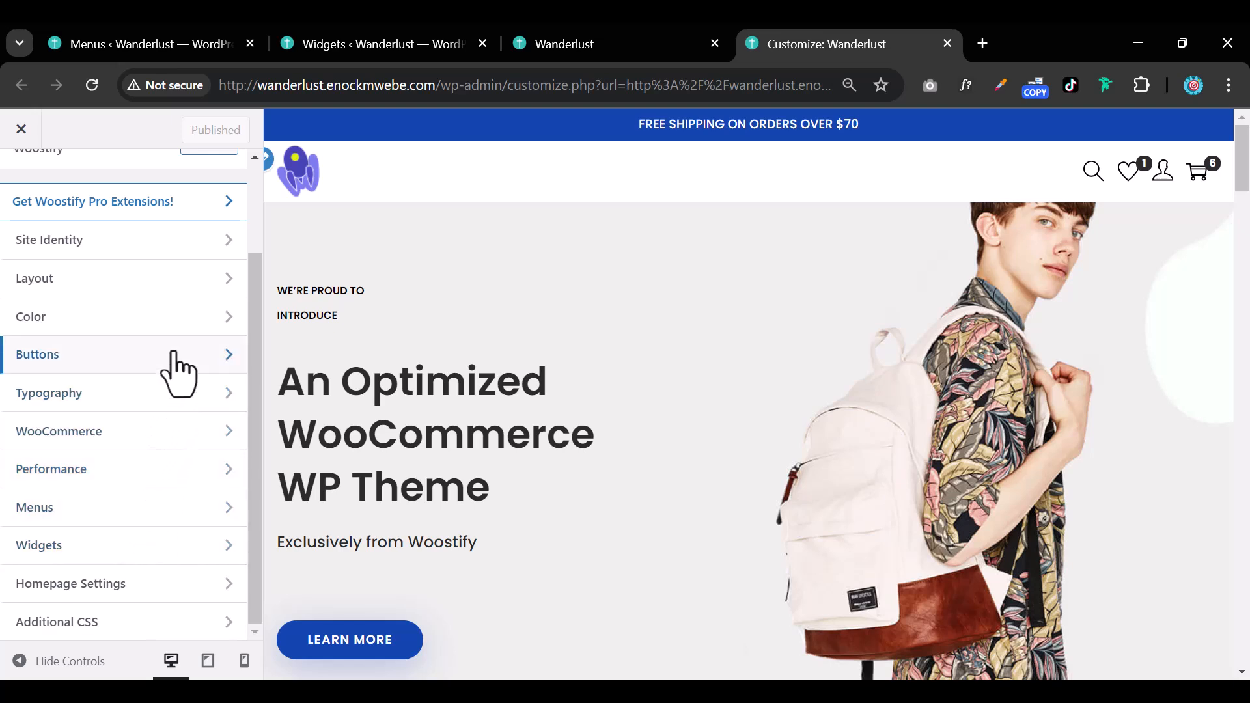
left_click(184, 288)
scroll(169, 514, "down", 1)
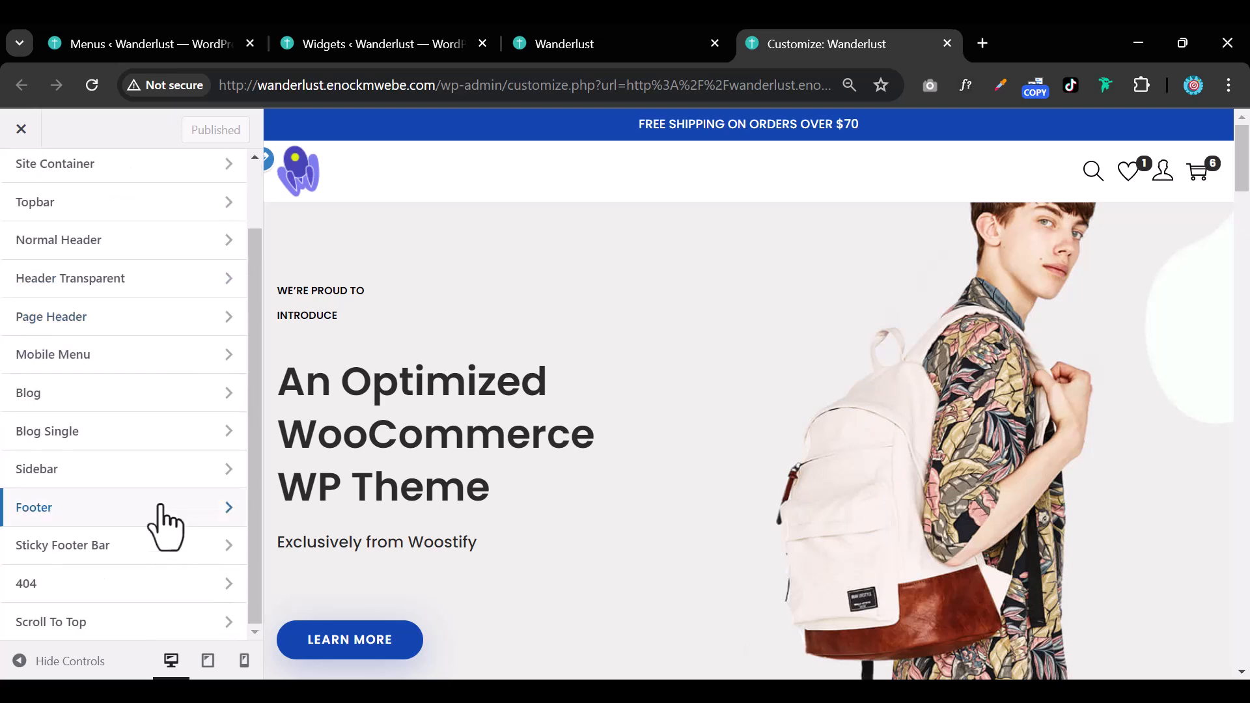
left_click(161, 511)
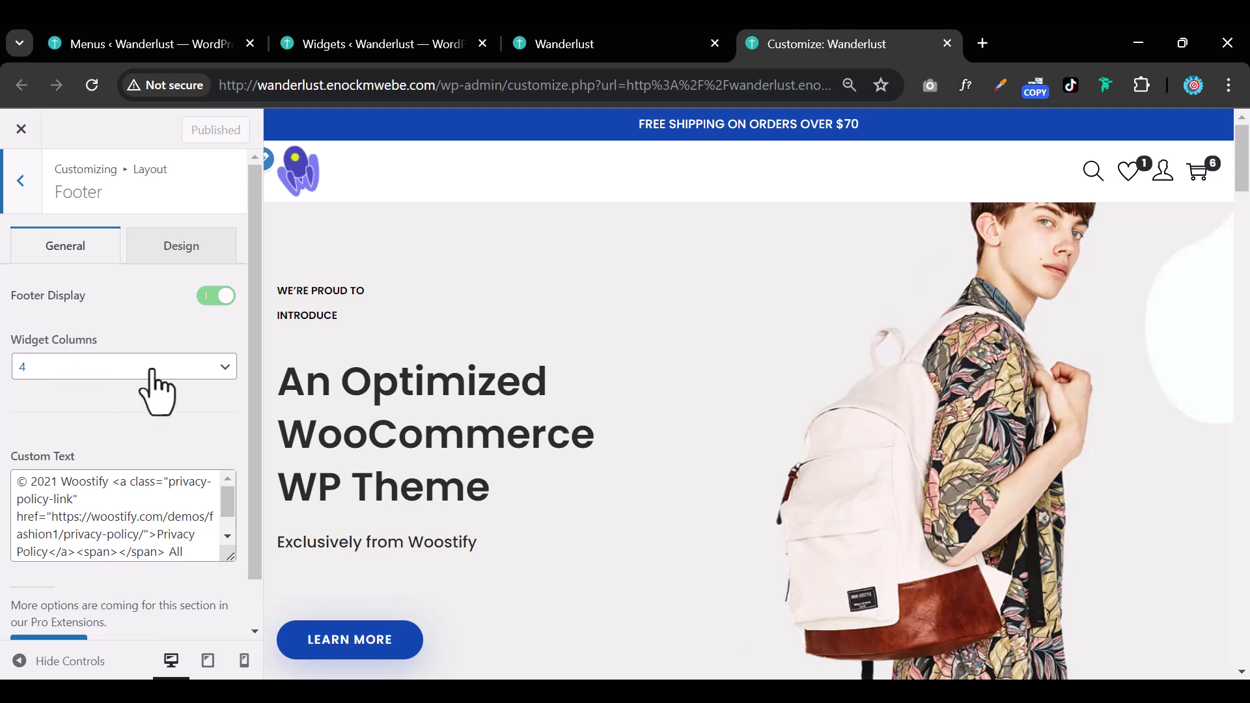
left_click(619, 46)
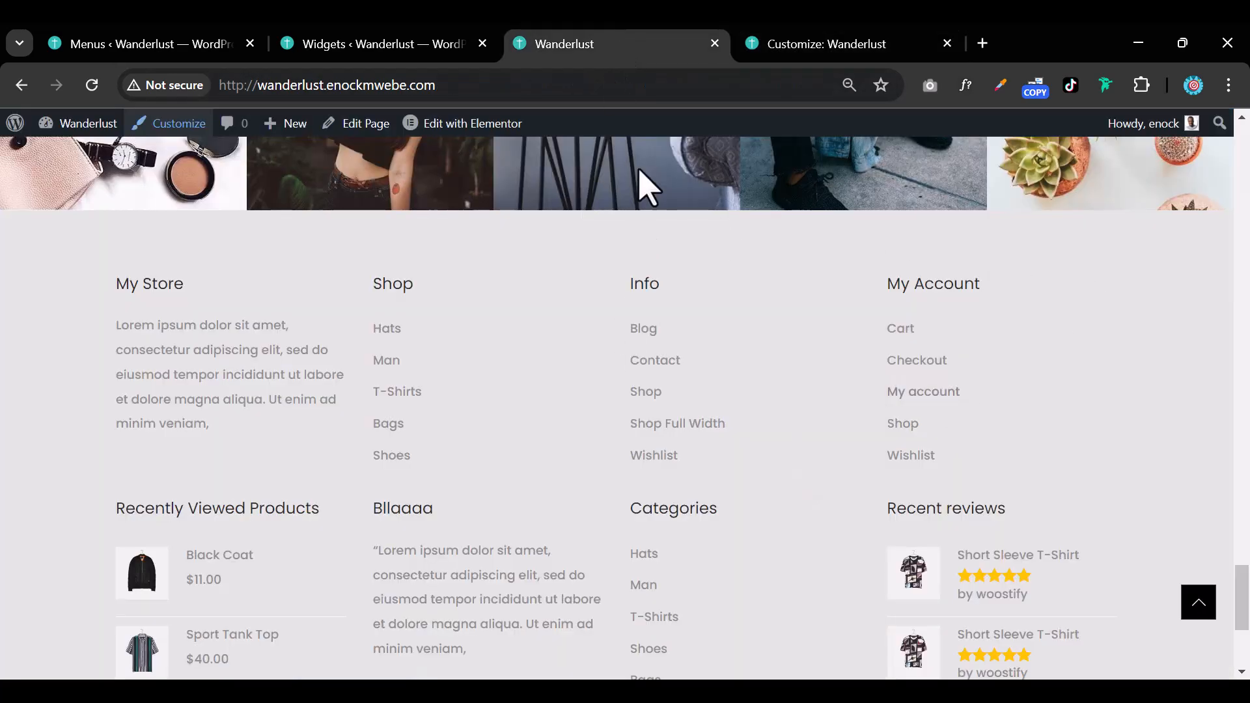
left_click(815, 42)
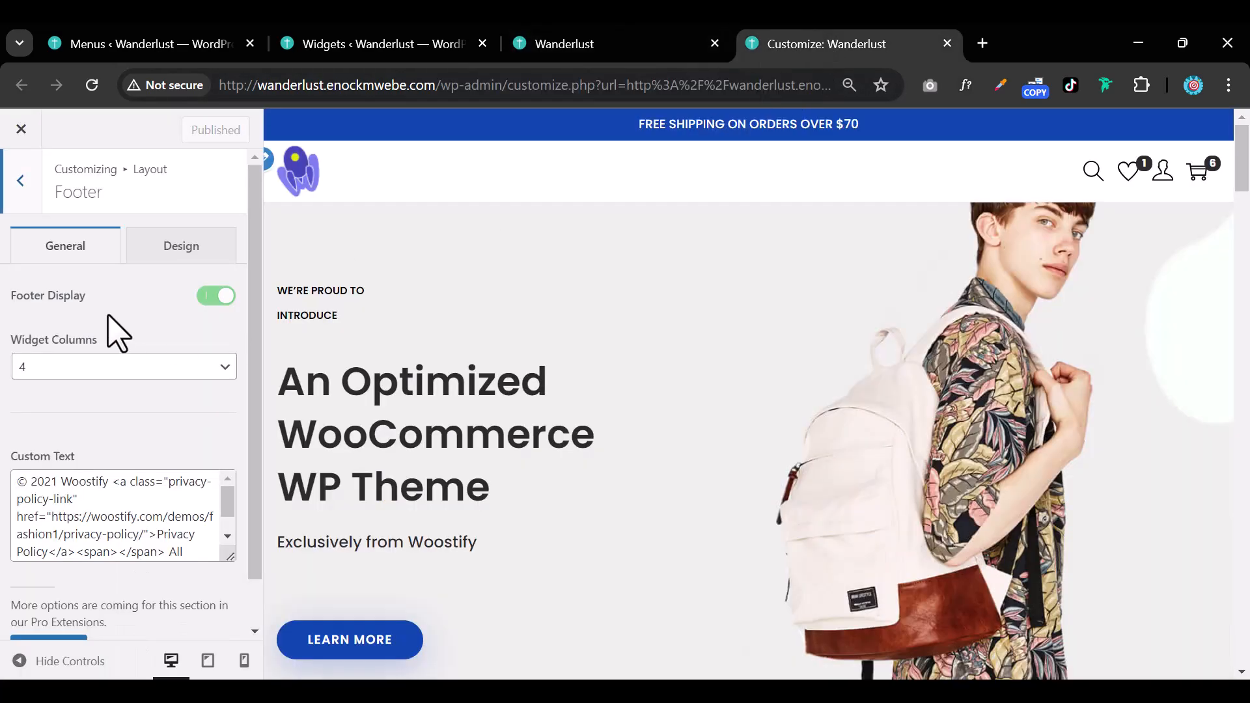
left_click(118, 367)
left_click(89, 478)
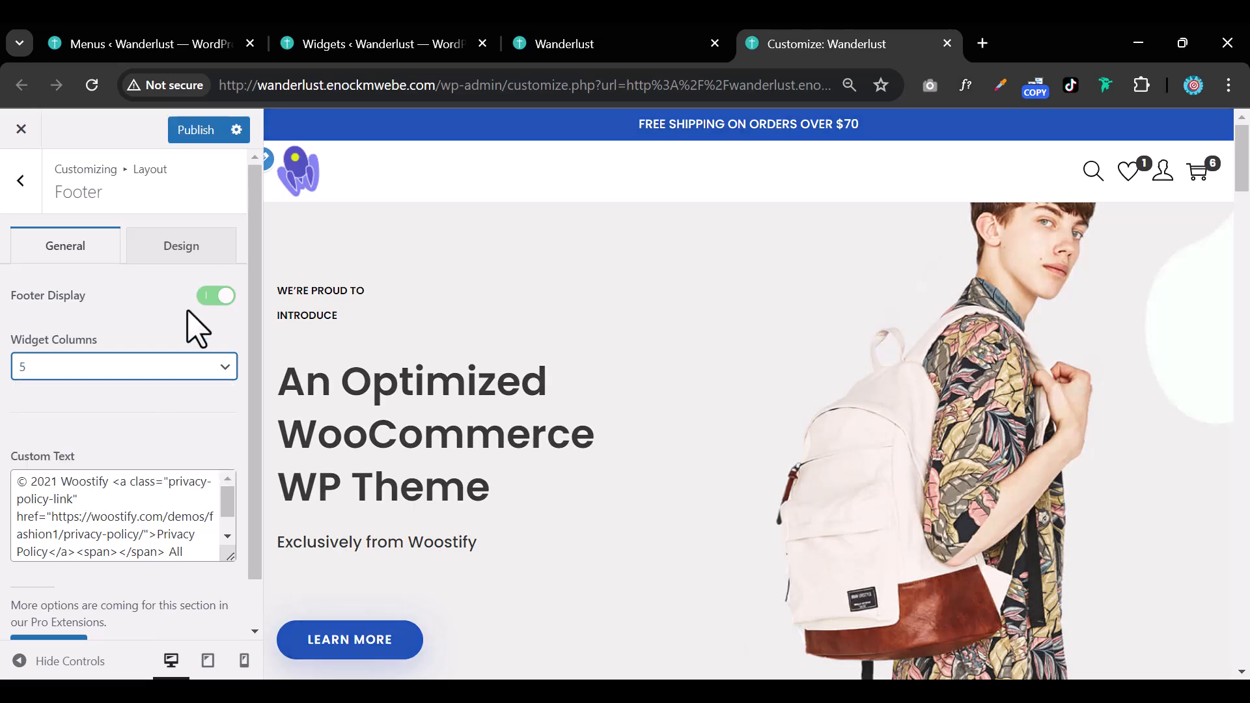
left_click(211, 142)
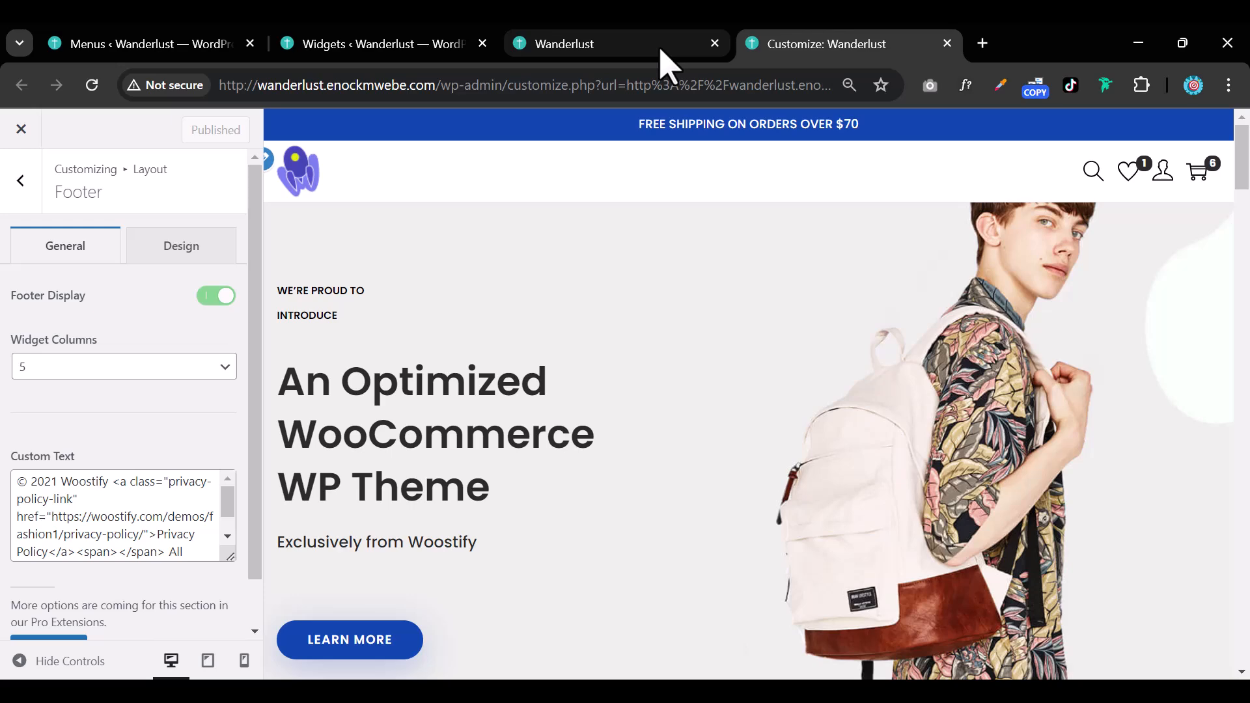
Reload the store's home page and check how the footer widgets are arranged in the new column layout
left_click(660, 49)
left_click(93, 86)
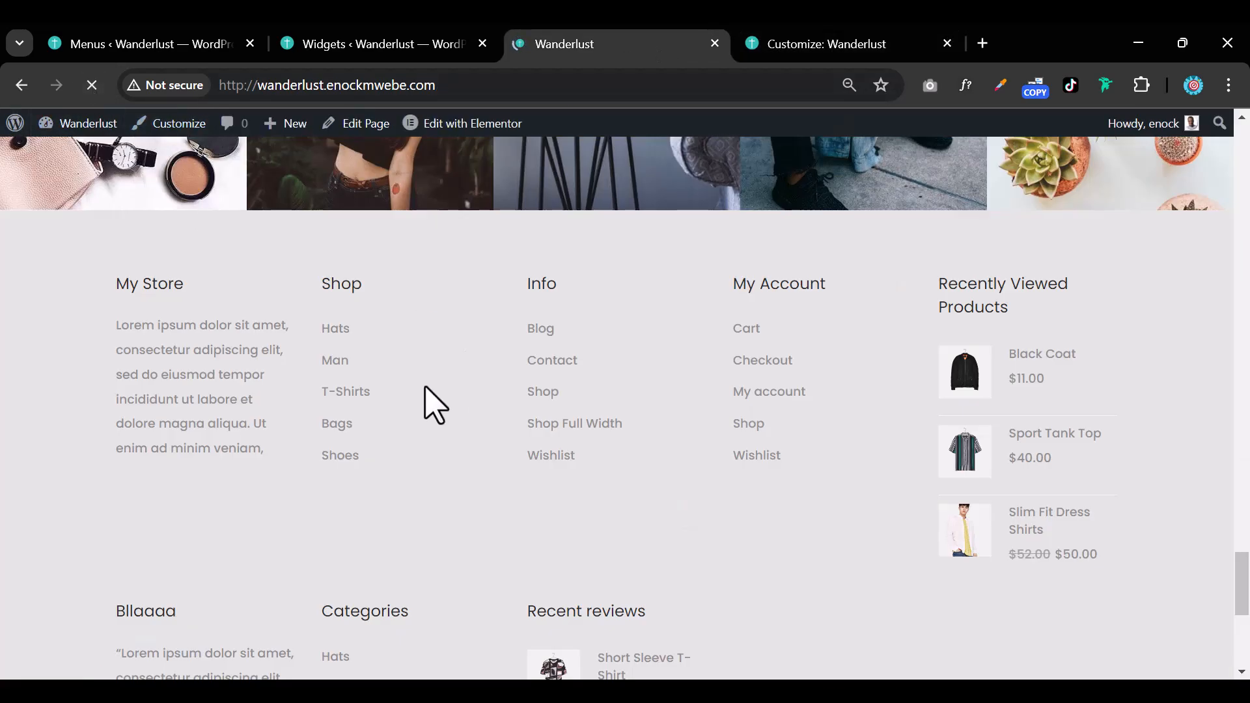
scroll(980, 401, "down", 3)
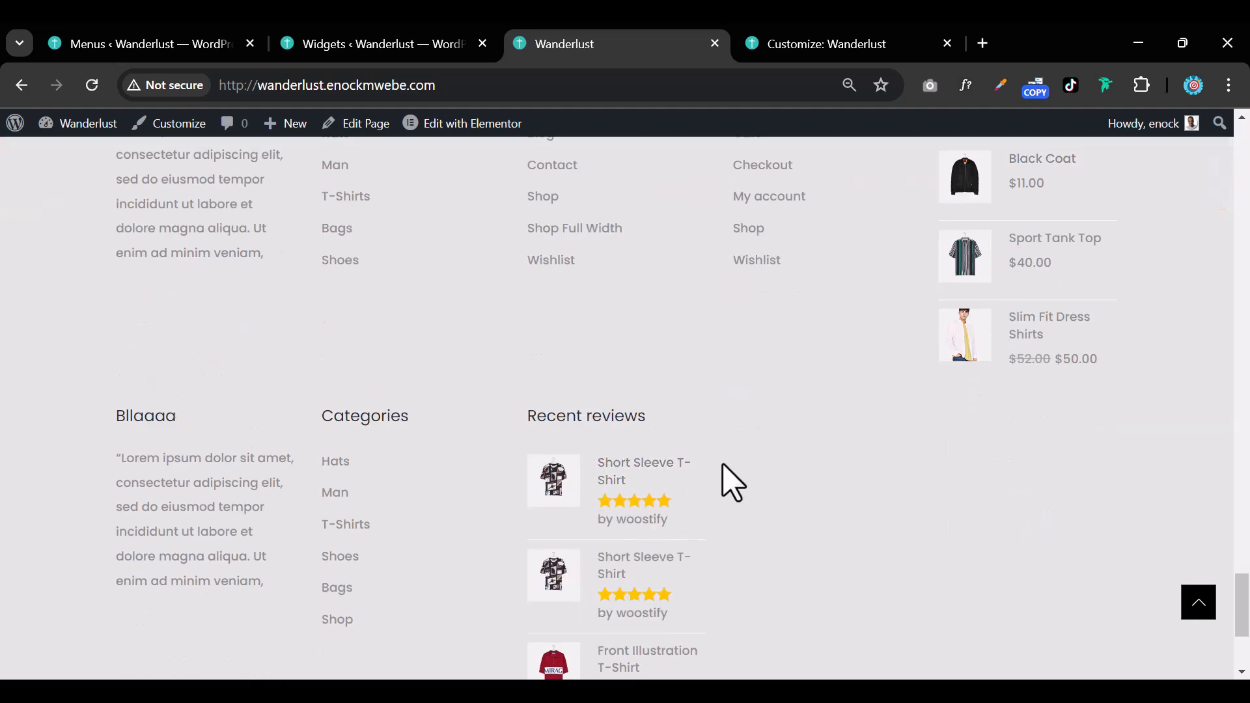
scroll(742, 443, "up", 1)
scroll(976, 416, "down", 1)
scroll(399, 301, "up", 1)
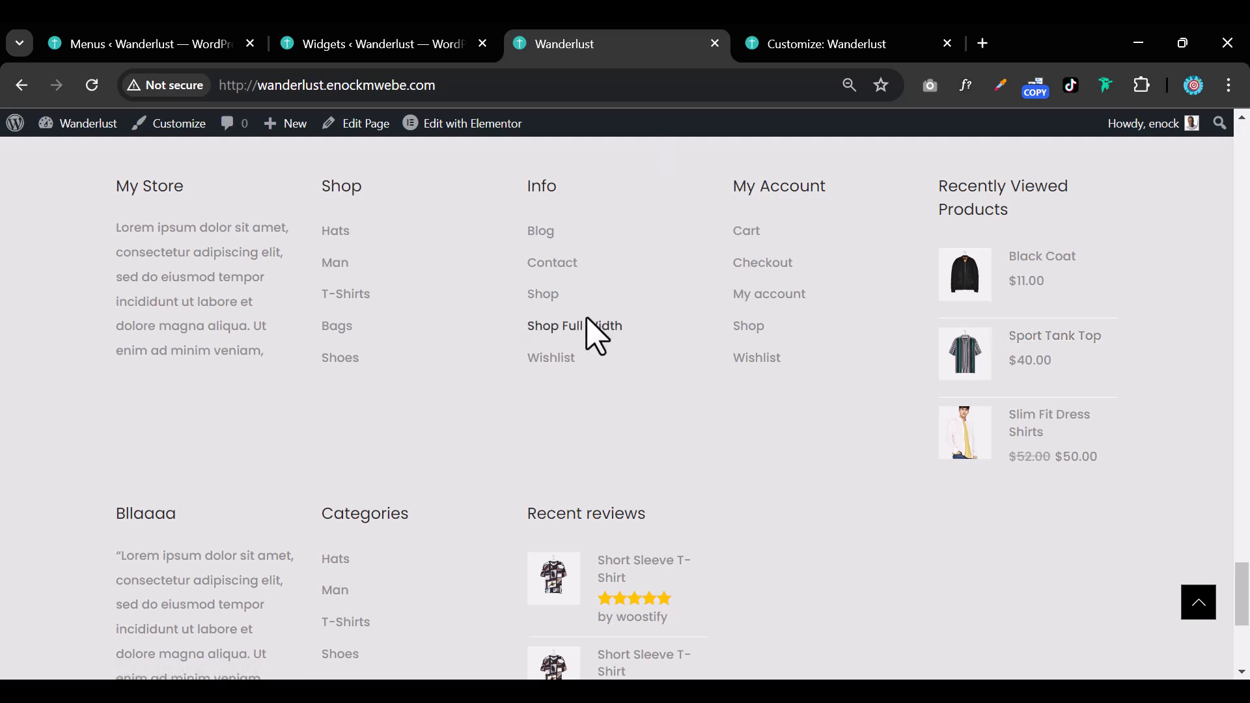
Delete the Recent Product Reviews widget and the Categories navigation menu widget from the footer widget area
scroll(293, 403, "down", 5)
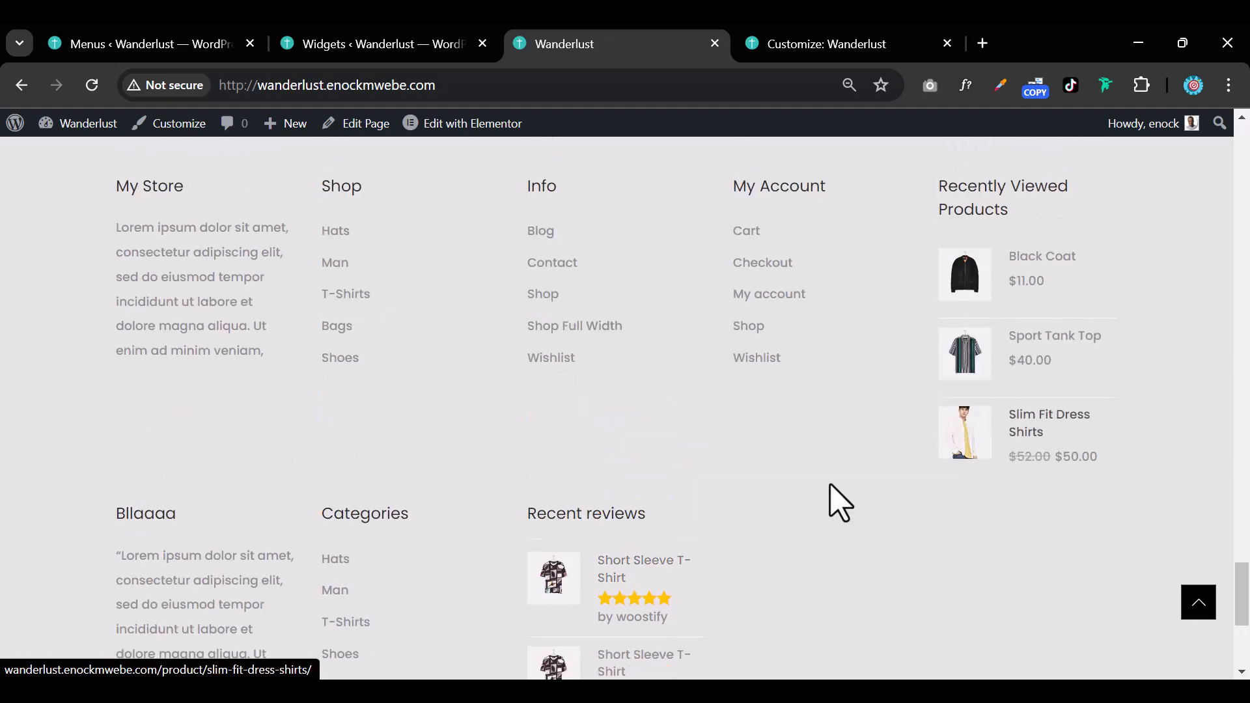
left_click(389, 59)
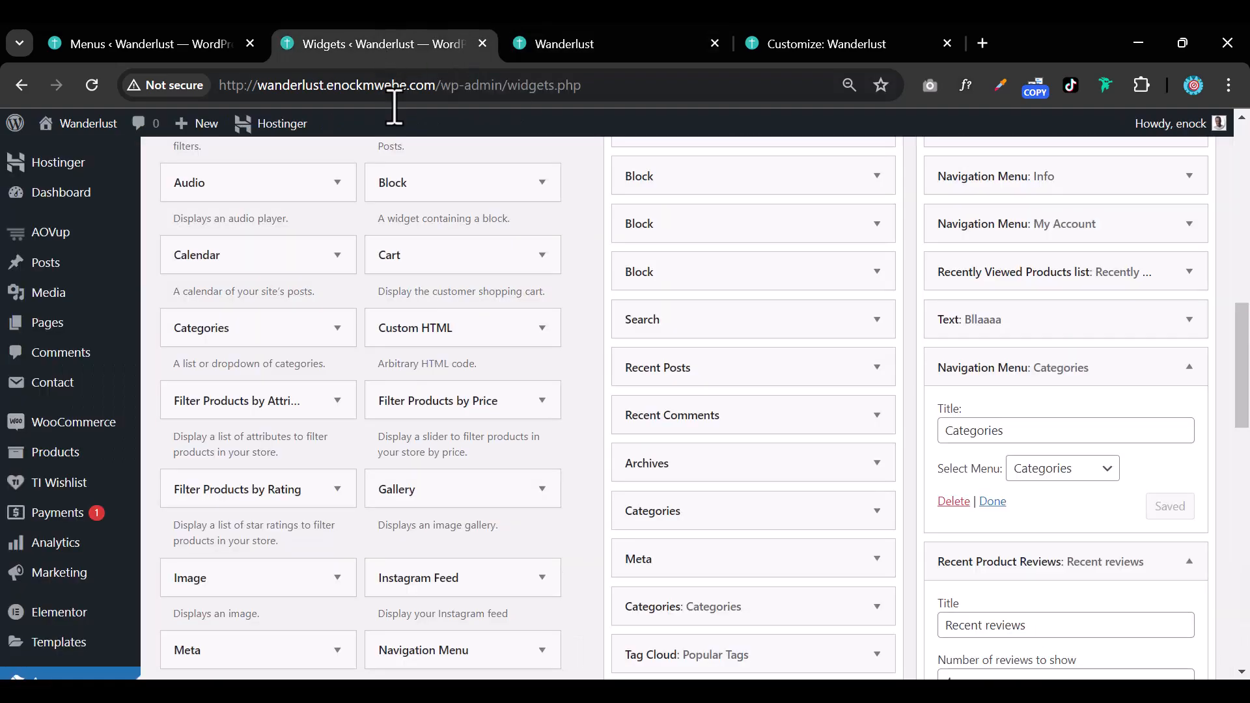
scroll(1028, 430, "down", 5)
scroll(1065, 442, "up", 2)
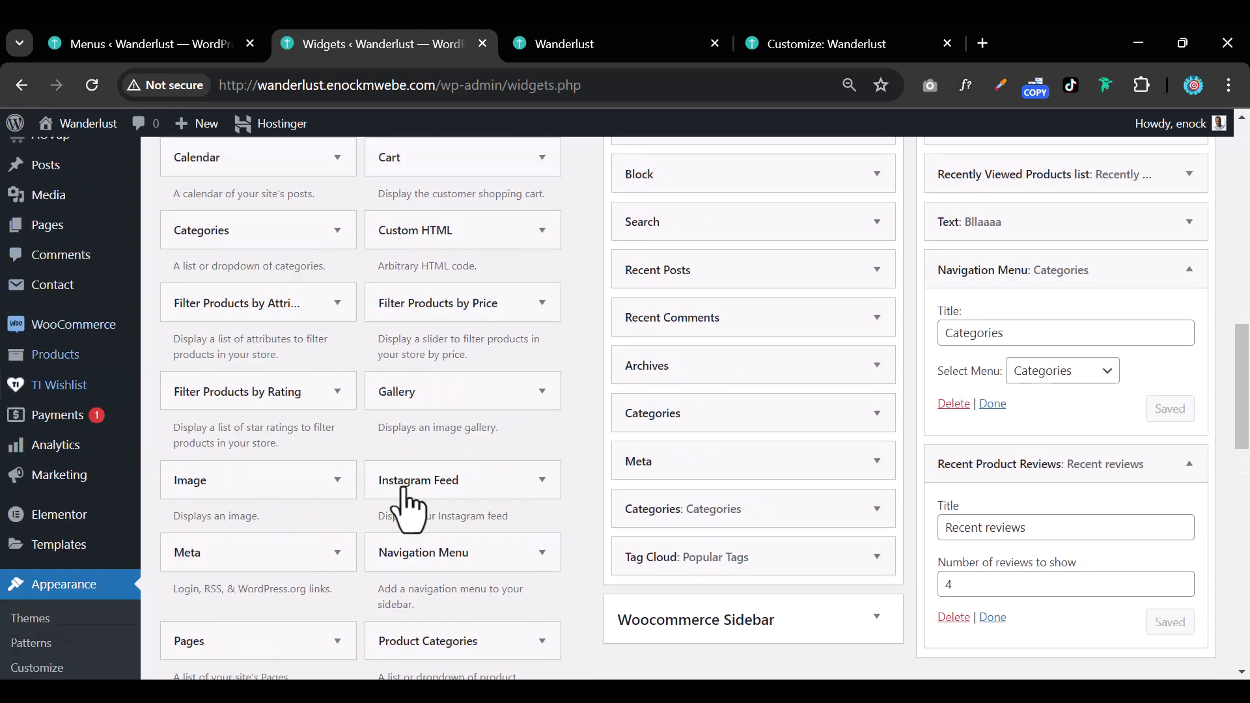
scroll(1060, 468, "down", 5)
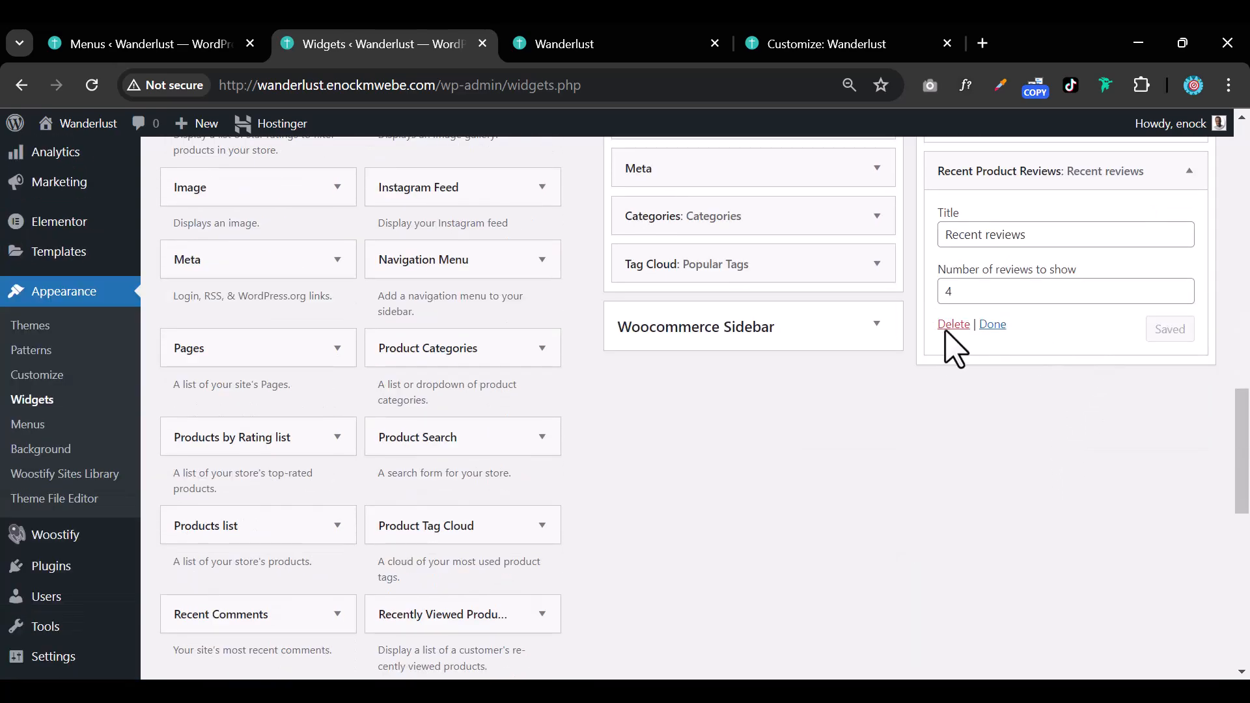
left_click(947, 328)
scroll(976, 399, "up", 3)
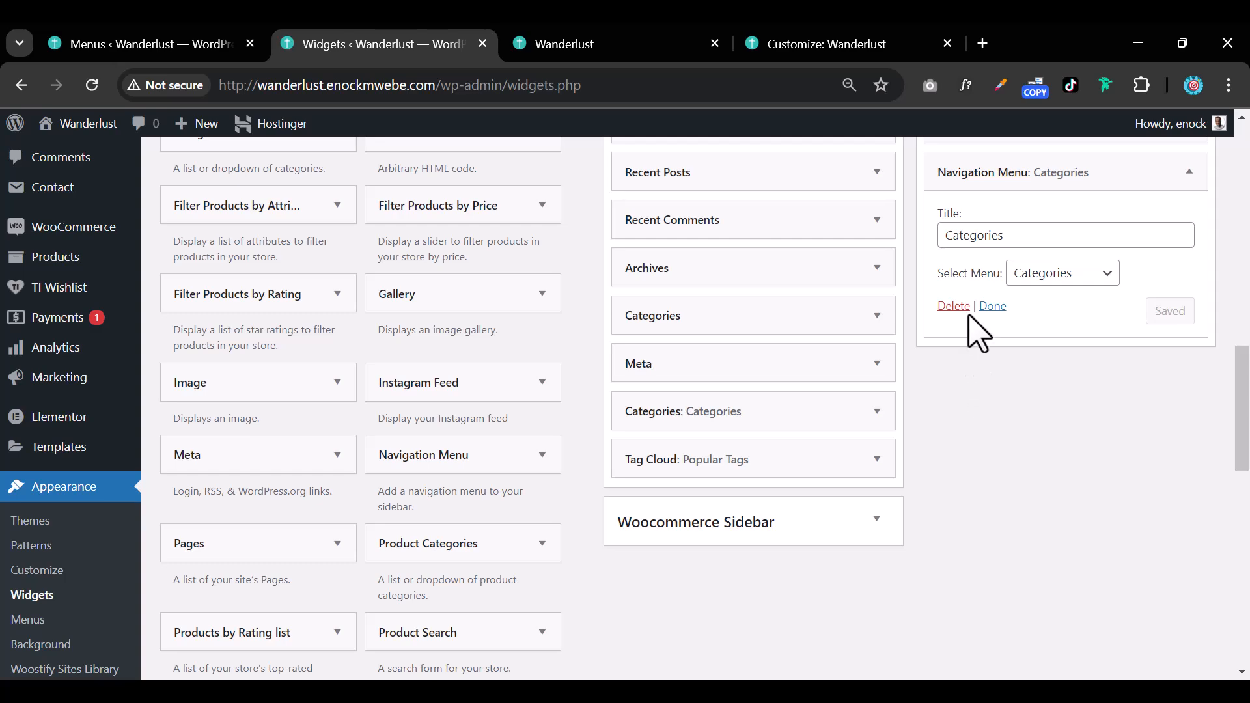
scroll(963, 365, "up", 5)
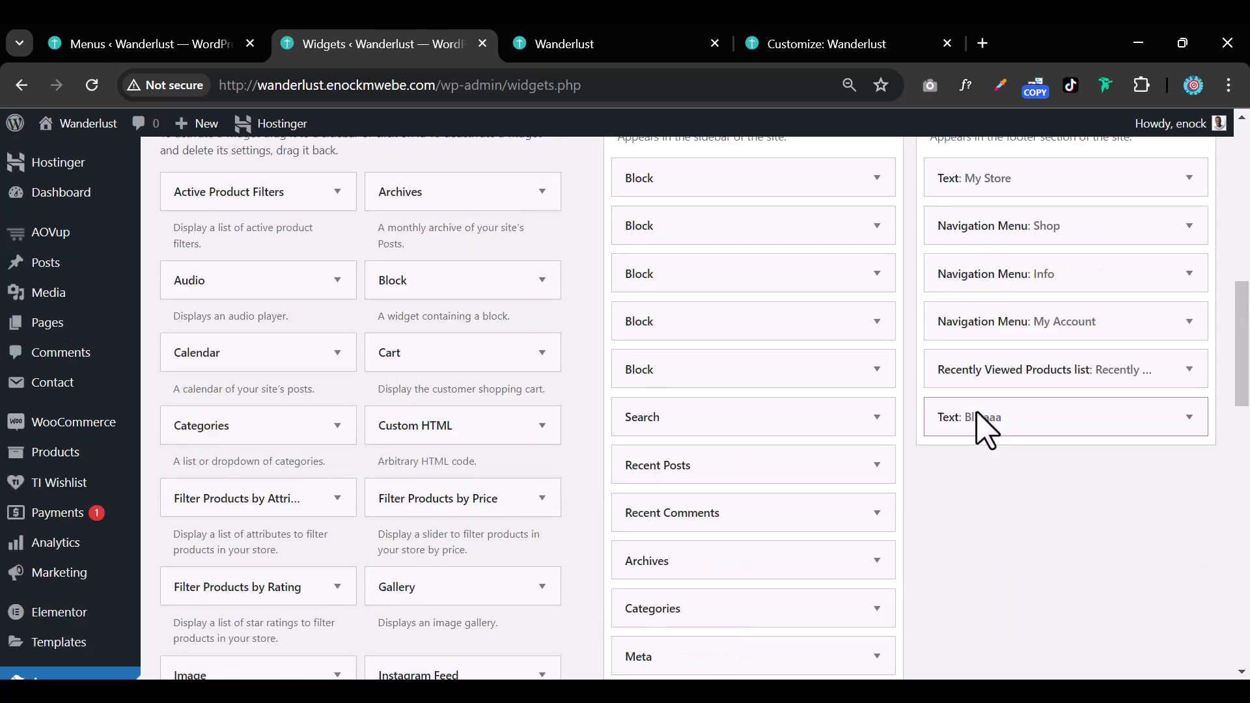
Delete the Bllaaaa text widget and the Recently Viewed Products list widget from the footer widget area
left_click(1187, 419)
scroll(996, 521, "down", 5)
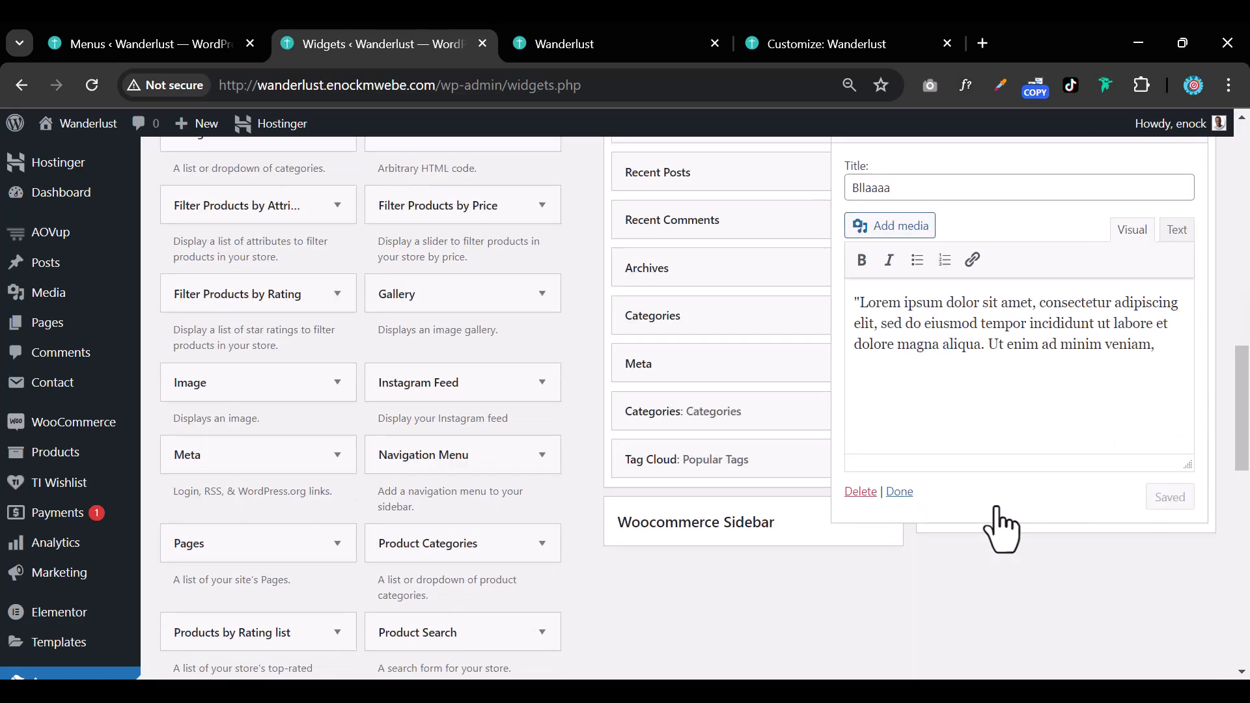
left_click(861, 492)
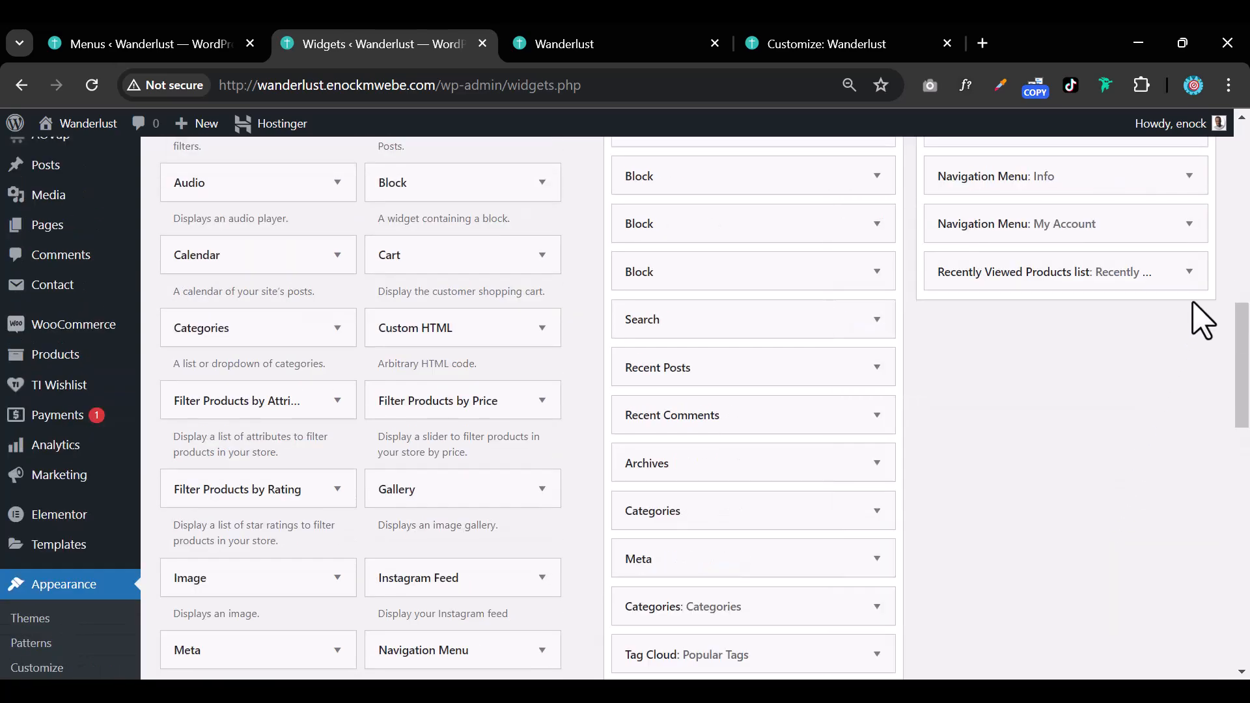
left_click(1194, 278)
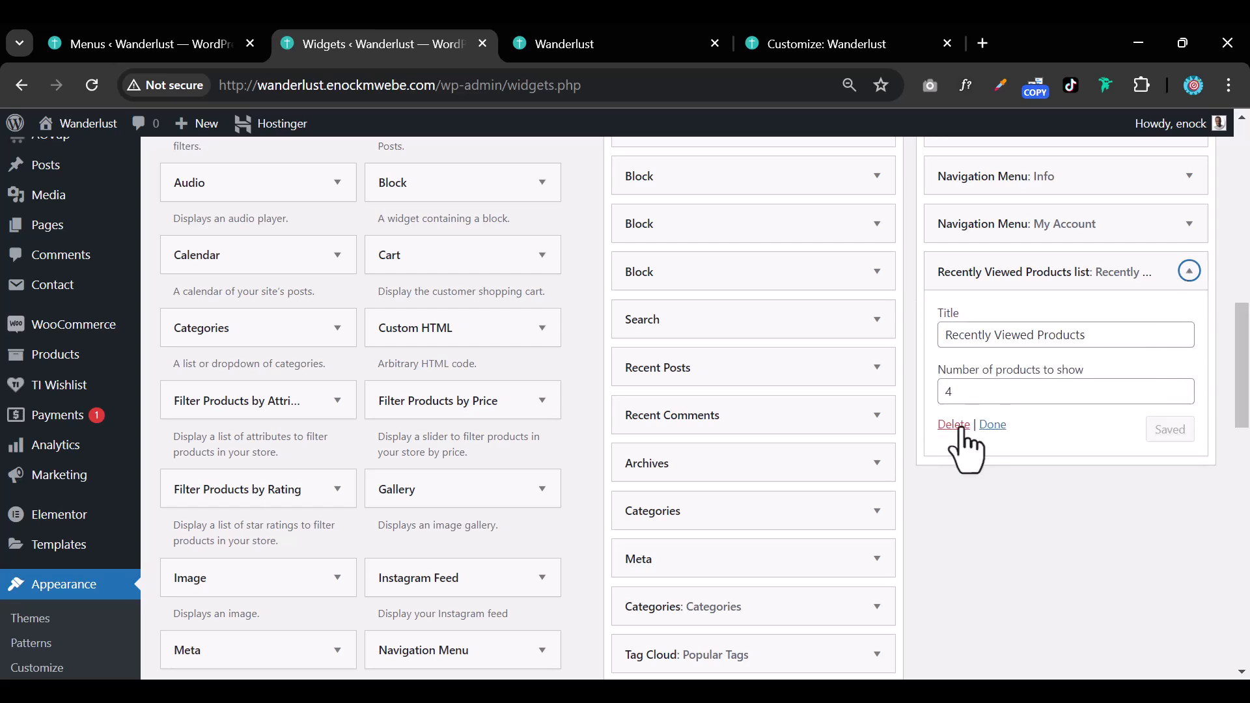
left_click(954, 425)
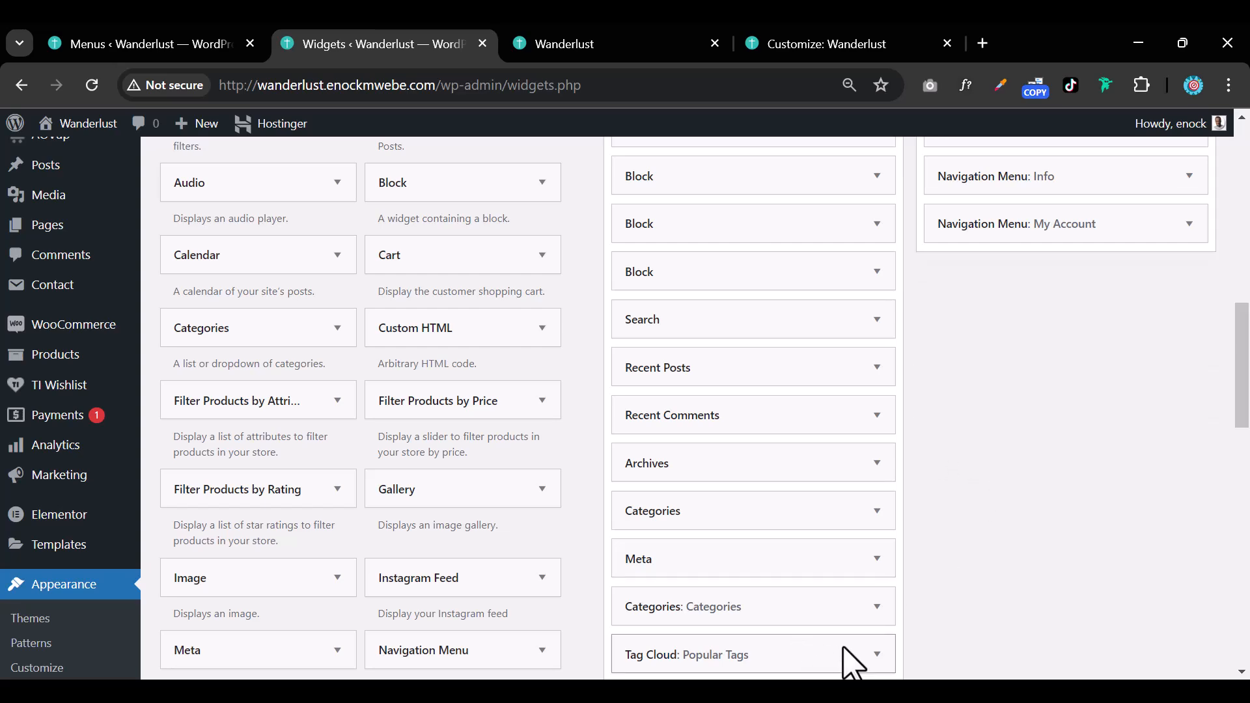
Reload the store's home page and check which widget columns remain in the footer
left_click(669, 45)
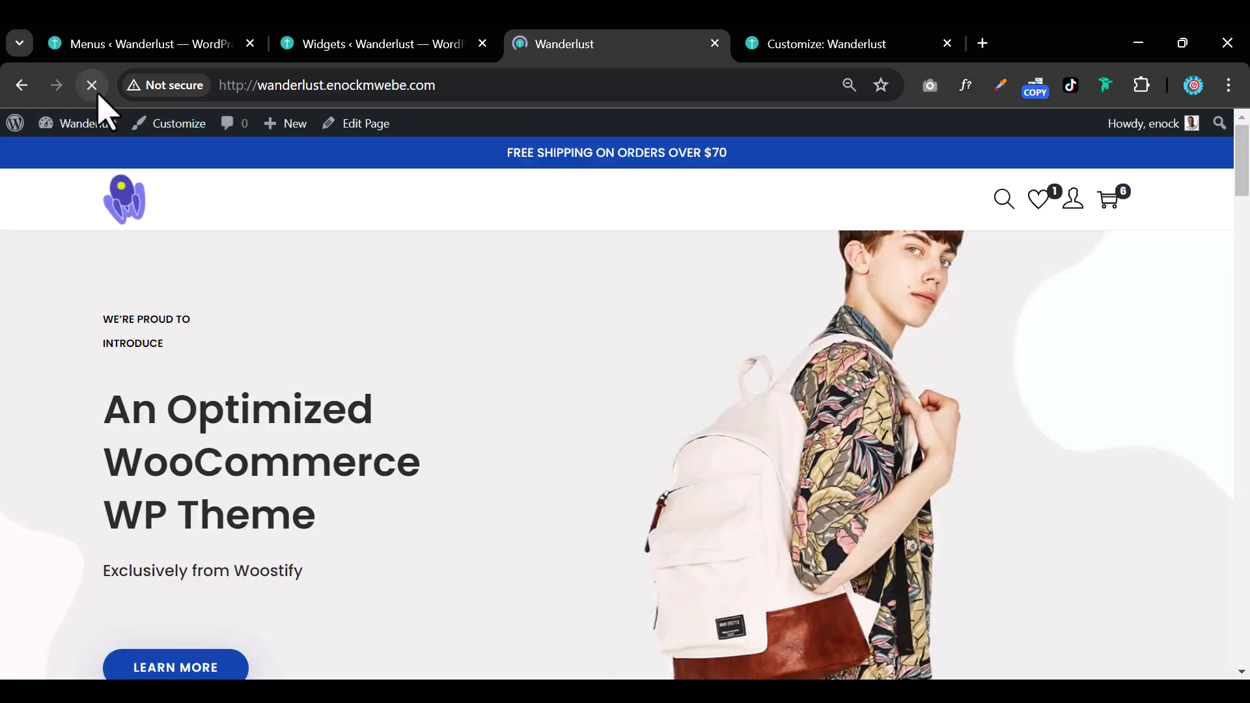
scroll(377, 335, "down", 10)
scroll(379, 343, "down", 12)
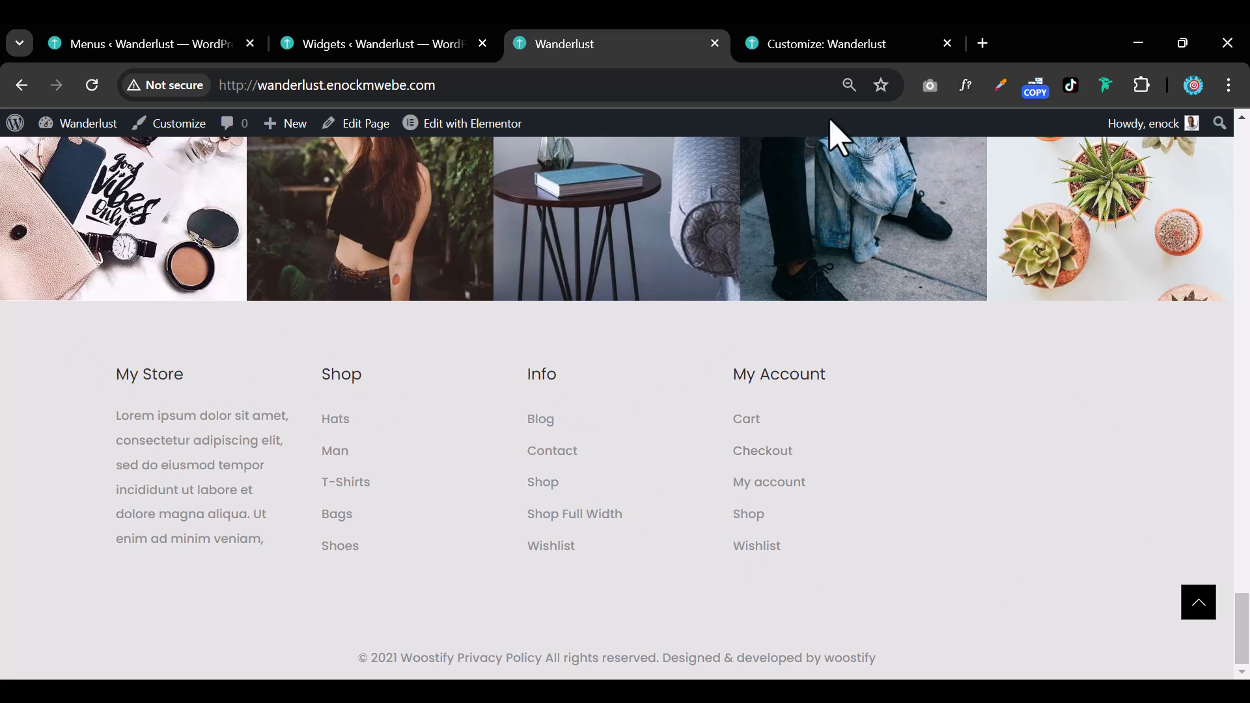
Set the footer's widget columns to 4 in the Customizer, publish the change, and return to the store's home page
left_click(795, 54)
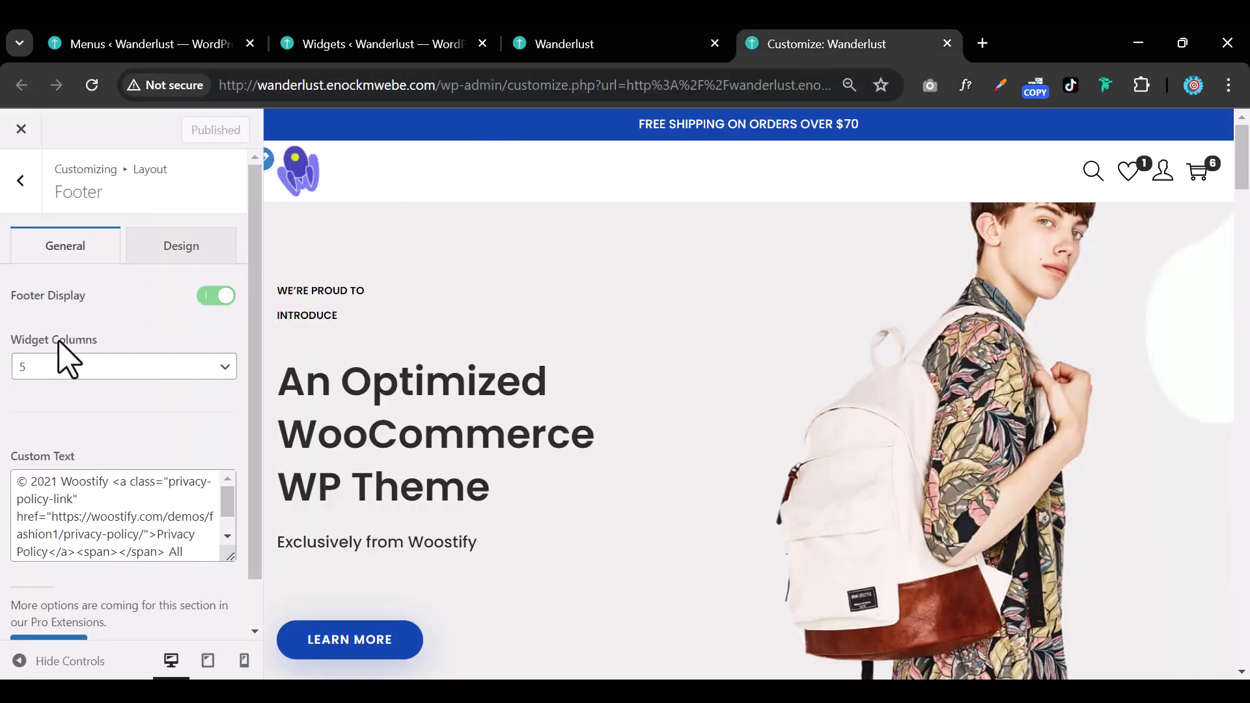
left_click(173, 370)
left_click(117, 459)
left_click(196, 134)
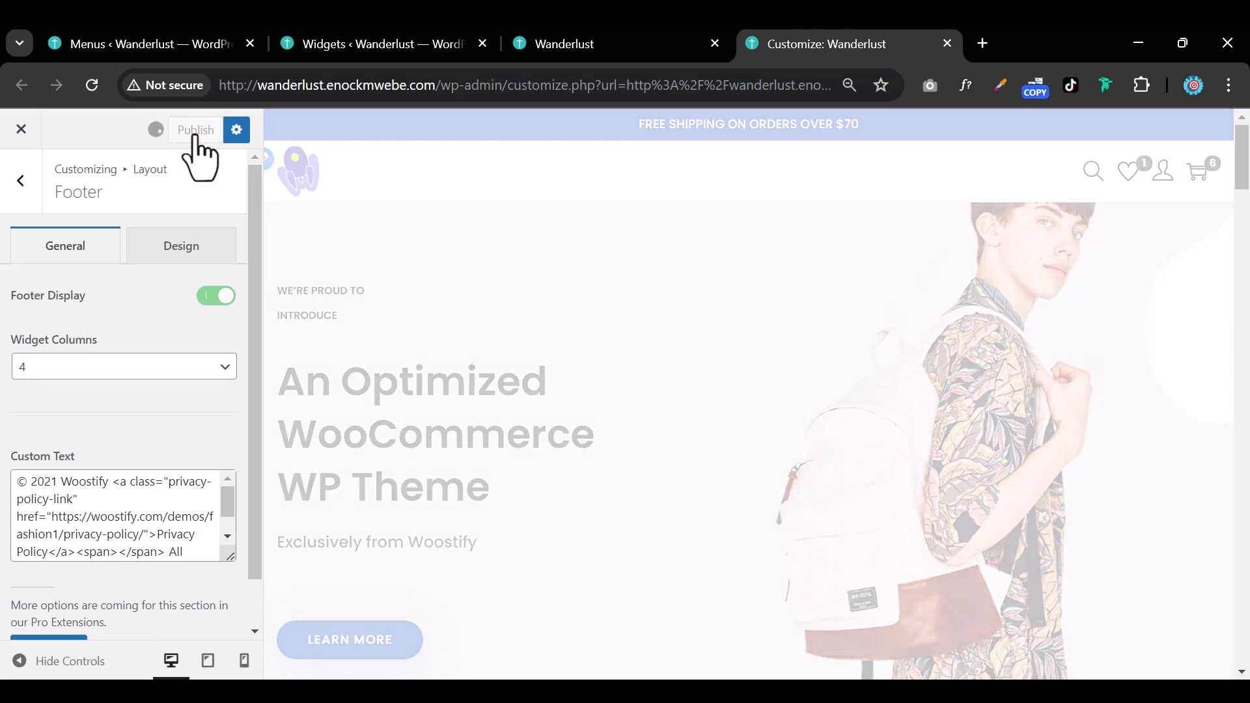
left_click(568, 47)
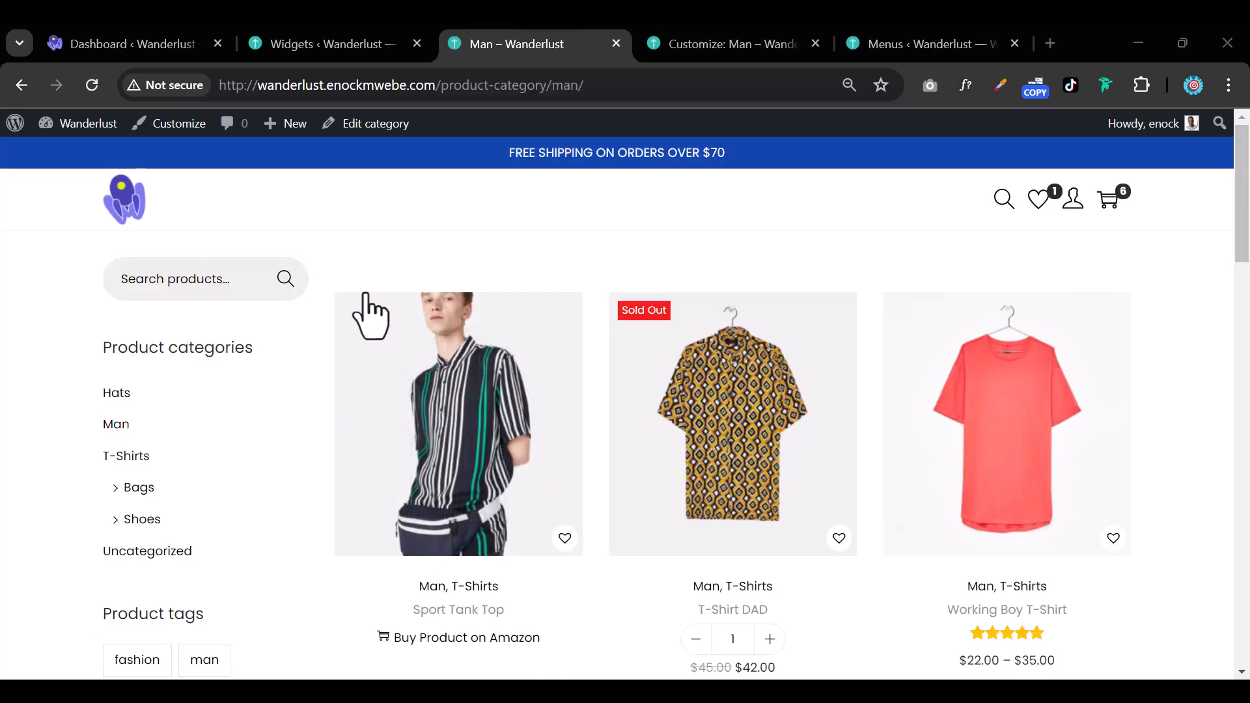
Look through the Man category page's sidebar widgets, from product search and categories down to recently viewed products
scroll(356, 293, "down", 4)
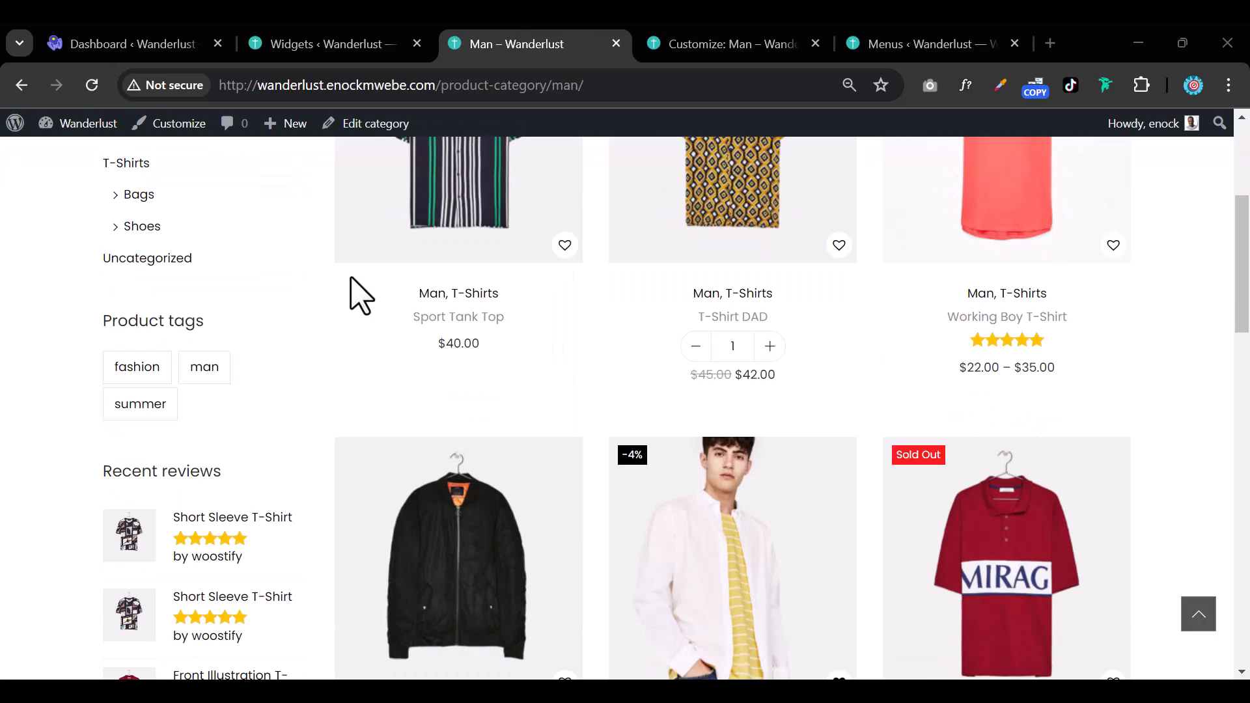
scroll(360, 296, "down", 3)
scroll(360, 296, "down", 3)
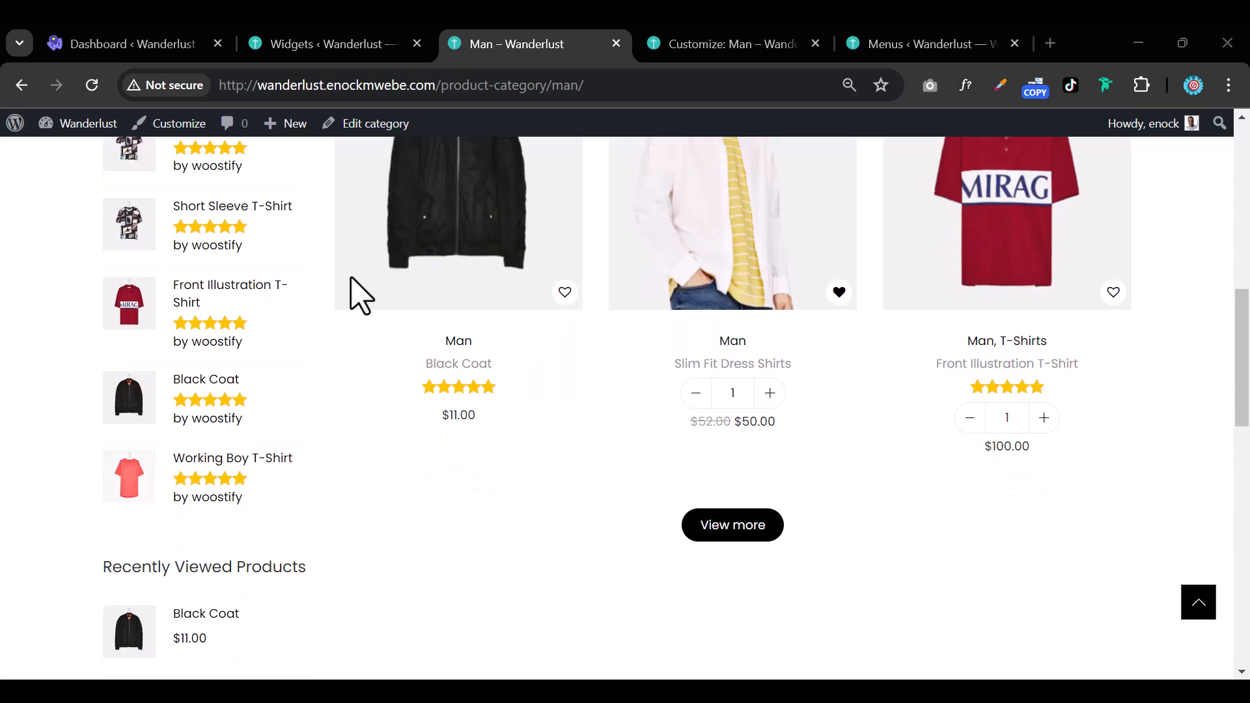
scroll(360, 296, "up", 4)
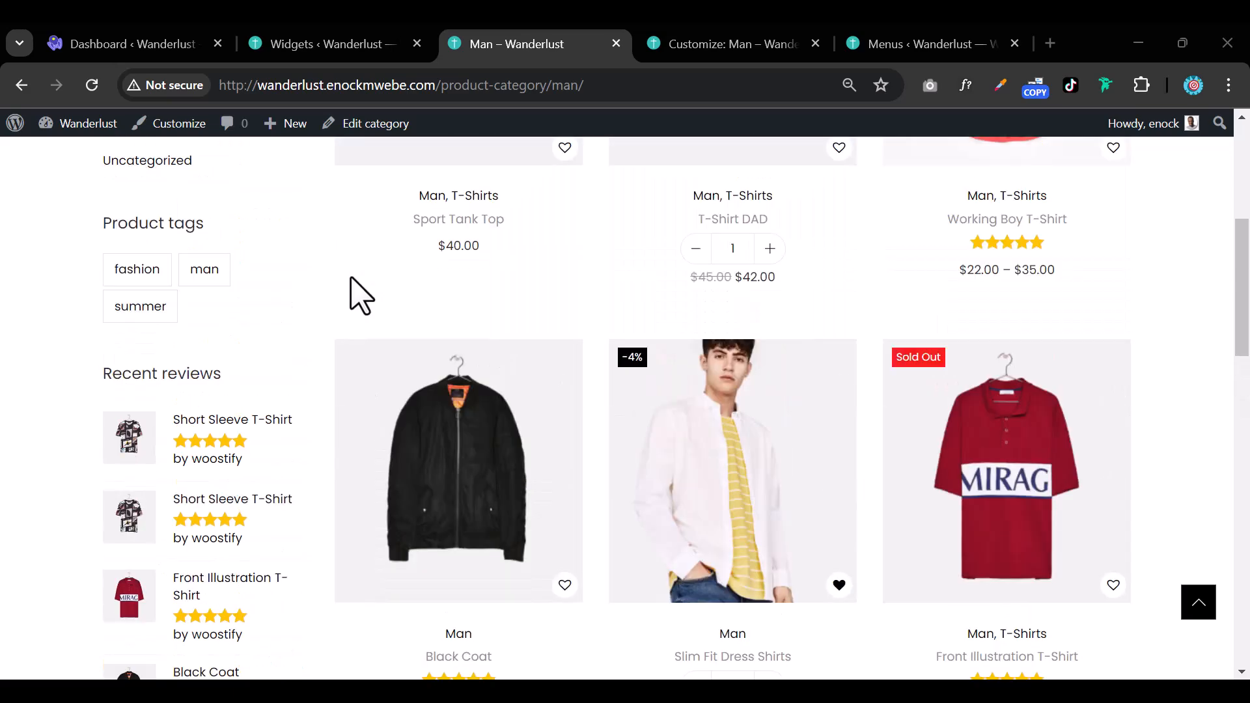
scroll(360, 296, "up", 6)
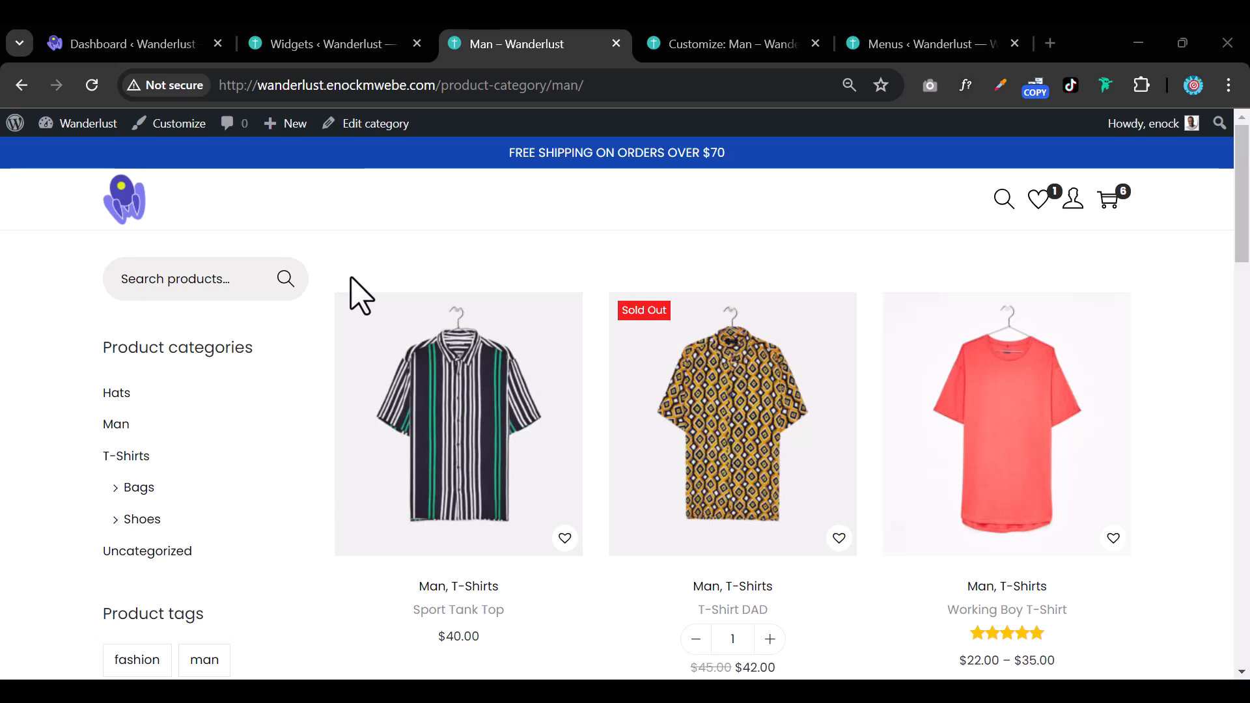
Go from the Man category page to the store's home page and look over its content
left_click(125, 218)
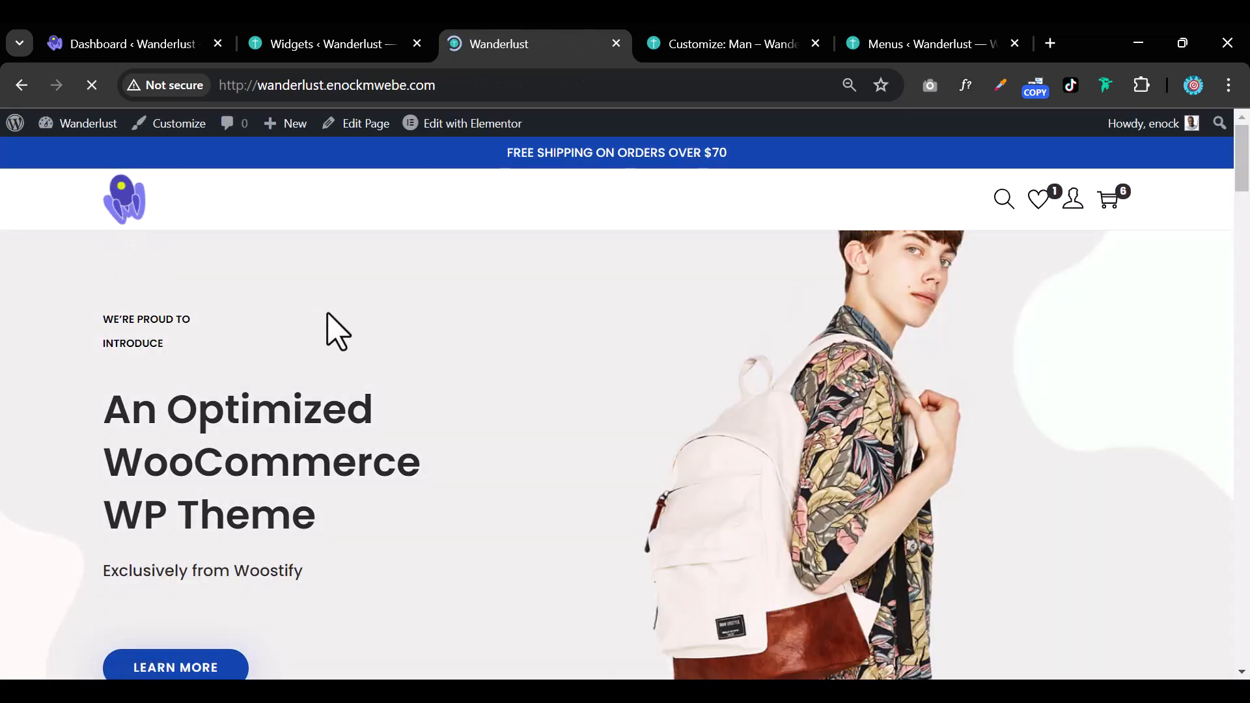
scroll(332, 332, "down", 2)
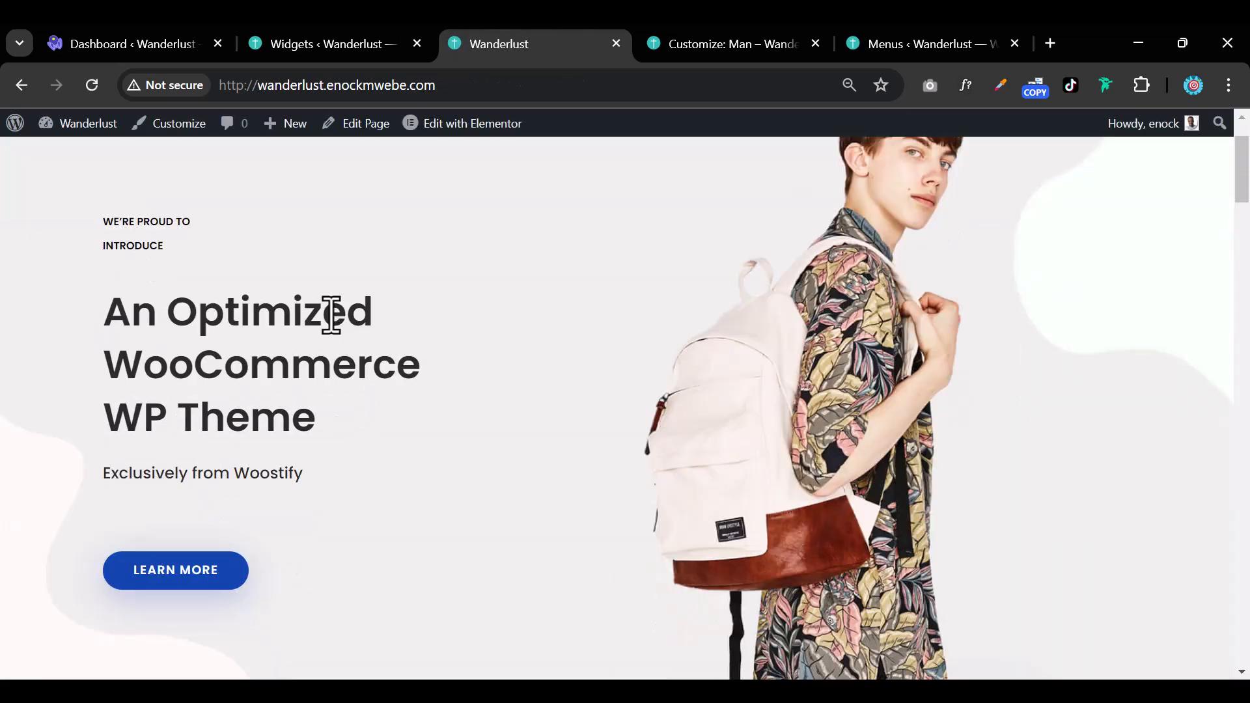